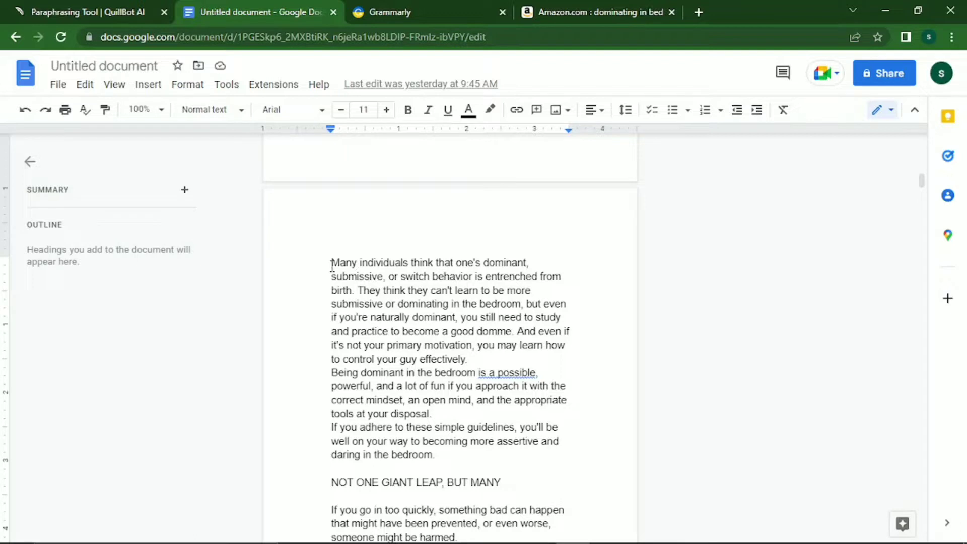
Type the heading INTRODUCTION on its own line above the opening paragraph.
{"action": "type", "text": "th"}
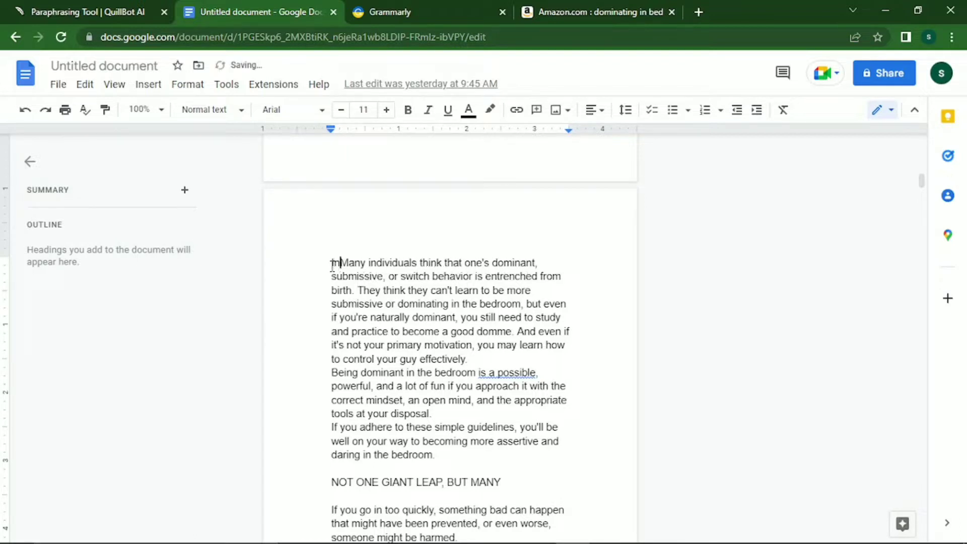
{"action": "key", "text": "BackSpace"}
{"action": "type", "text": "NTRODU"}
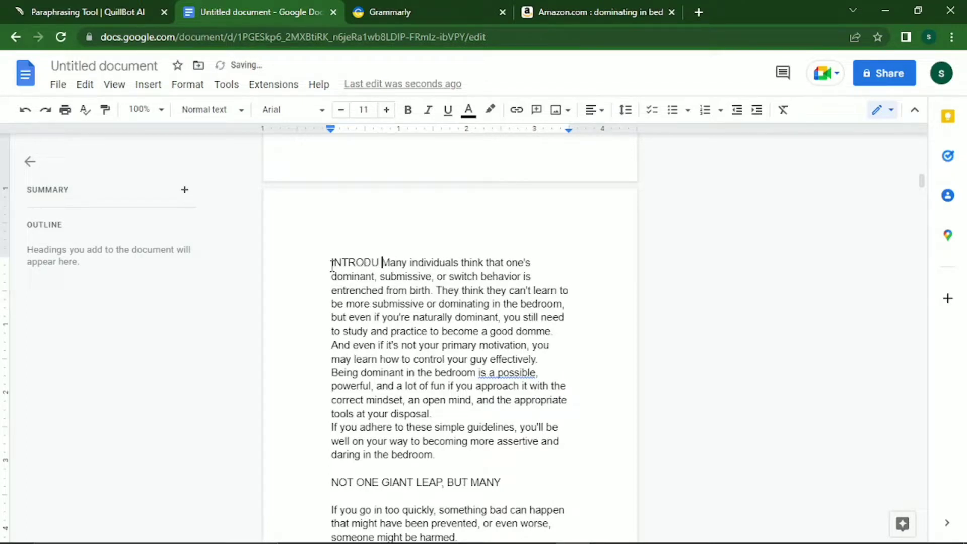
{"action": "key", "text": "BackSpace"}
{"action": "type", "text": "CTION"}
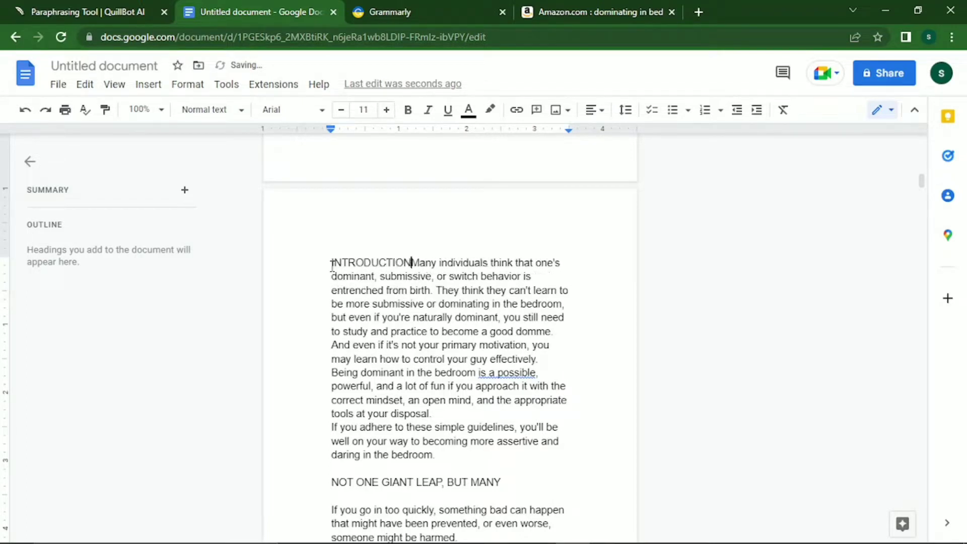
{"action": "key", "text": "Return"}
{"action": "key", "text": "Return"}
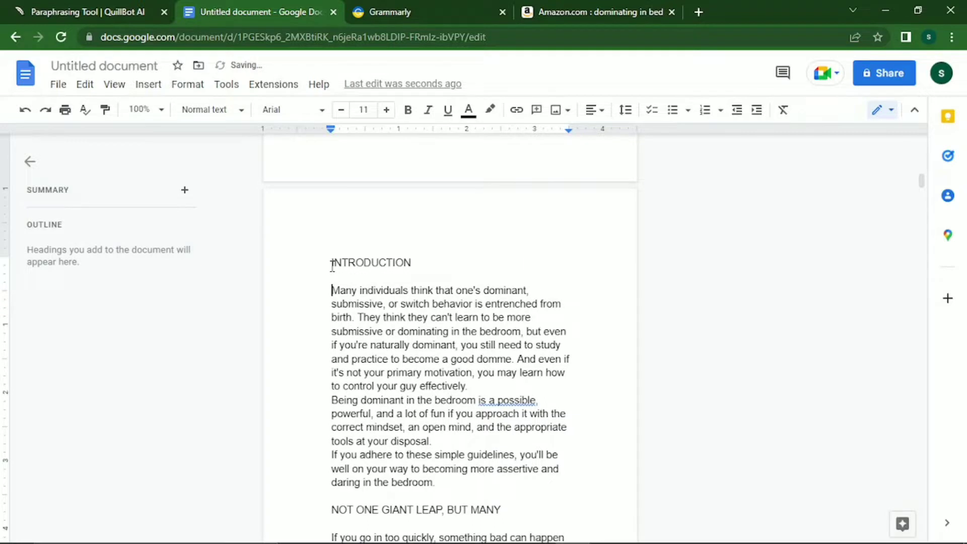
Format INTRODUCTION as a bold Georgia Heading 1 at size 17.
{"action": "left_click_drag", "start_coordinate": [333, 266], "coordinate": [414, 263]}
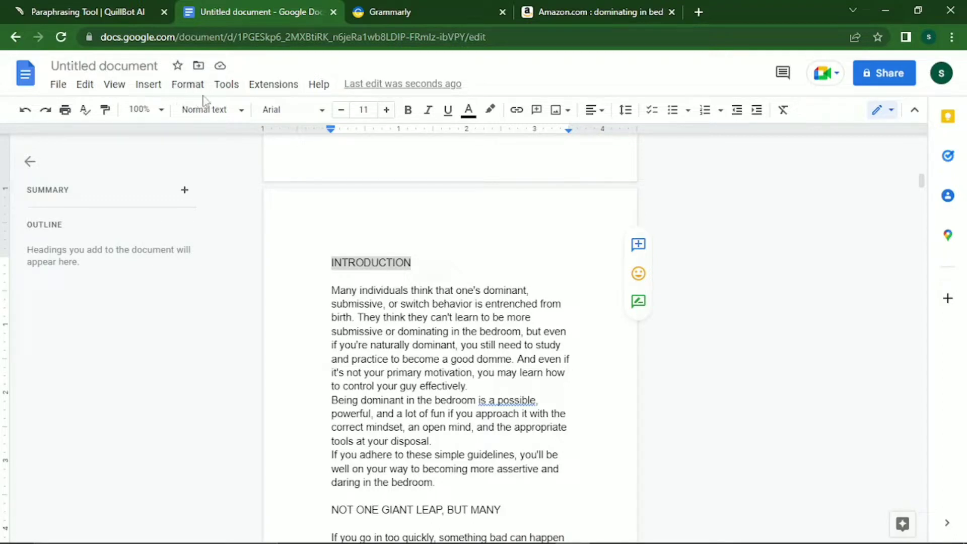
{"action": "left_click", "coordinate": [234, 112]}
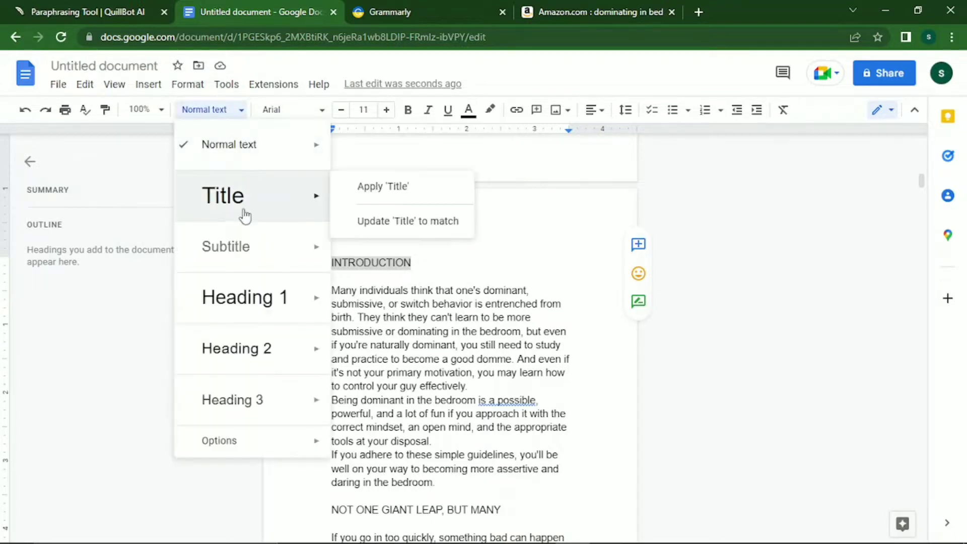
{"action": "mouse_move", "coordinate": [237, 299]}
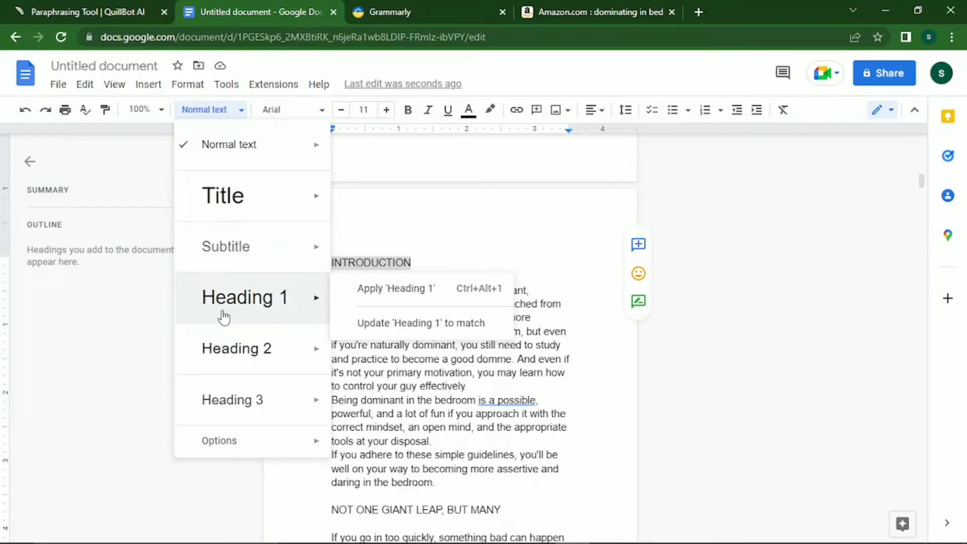
{"action": "left_click", "coordinate": [224, 316]}
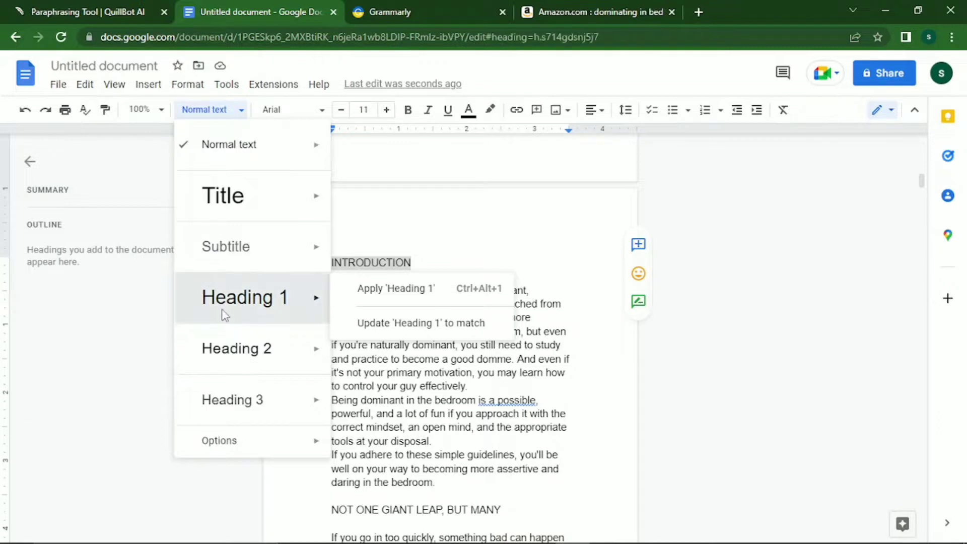
{"action": "left_click", "coordinate": [316, 109]}
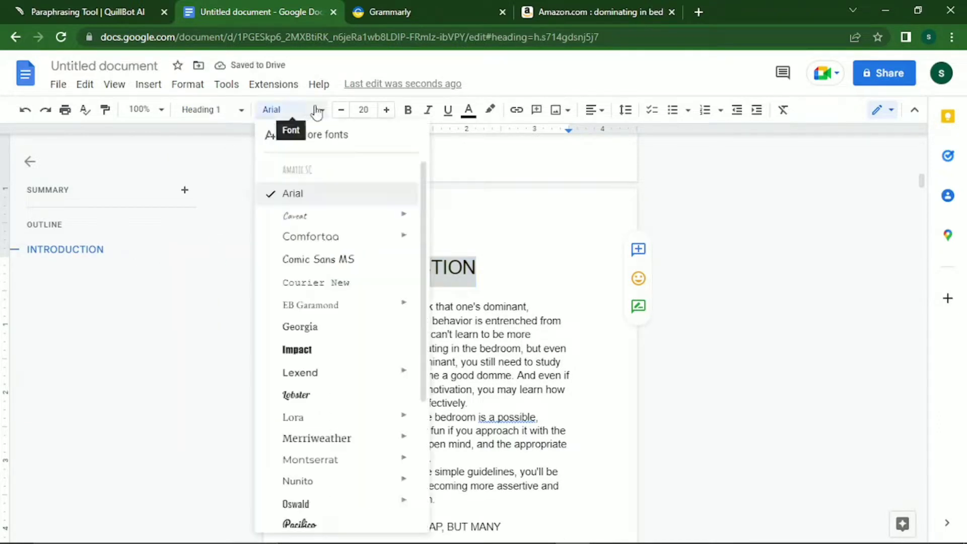
{"action": "left_click", "coordinate": [308, 332]}
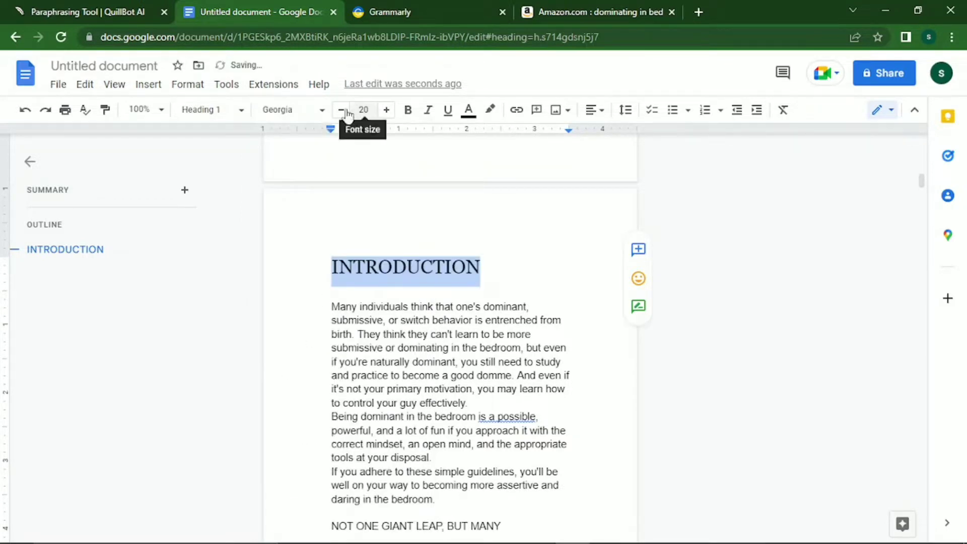
{"action": "left_click", "coordinate": [408, 109]}
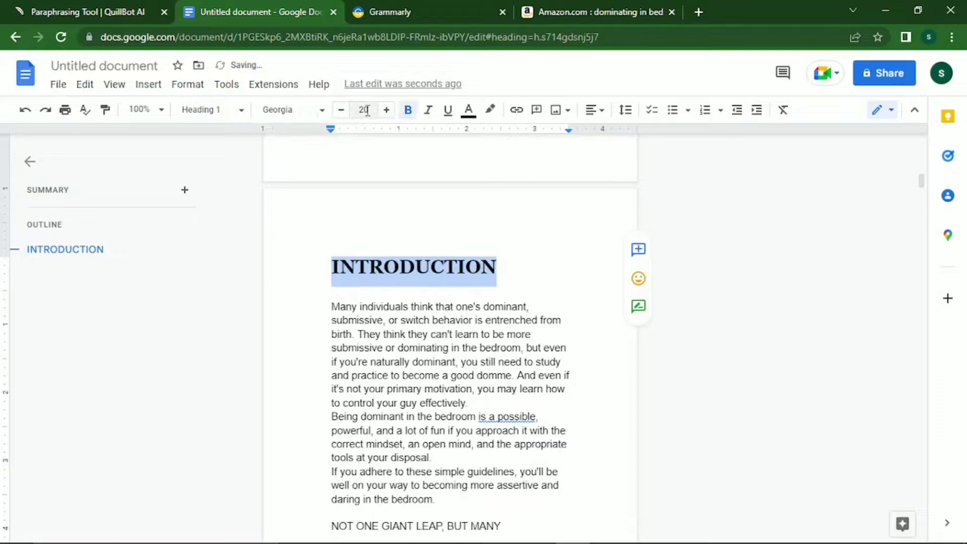
{"action": "left_click", "coordinate": [341, 111]}
{"action": "left_click", "coordinate": [341, 110]}
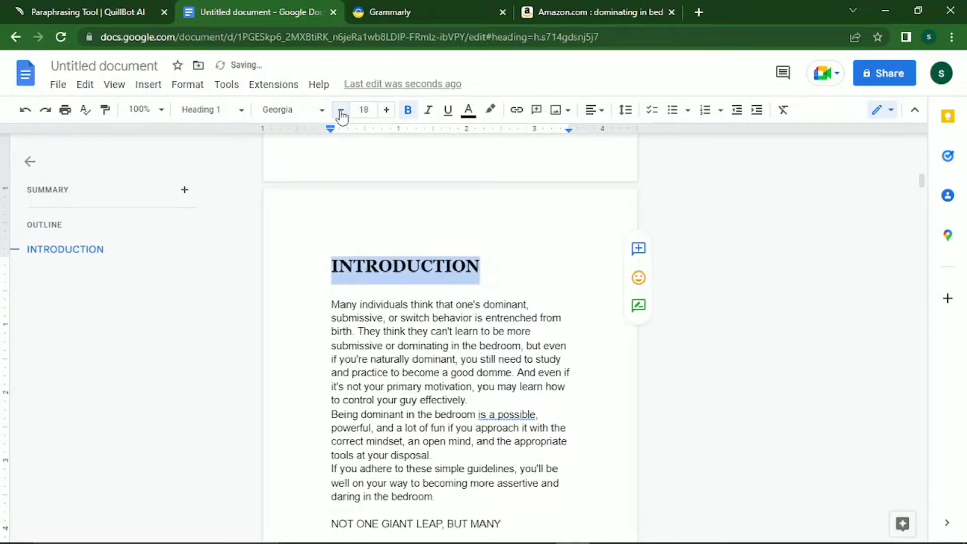
{"action": "left_click", "coordinate": [340, 111]}
{"action": "left_click", "coordinate": [330, 305]}
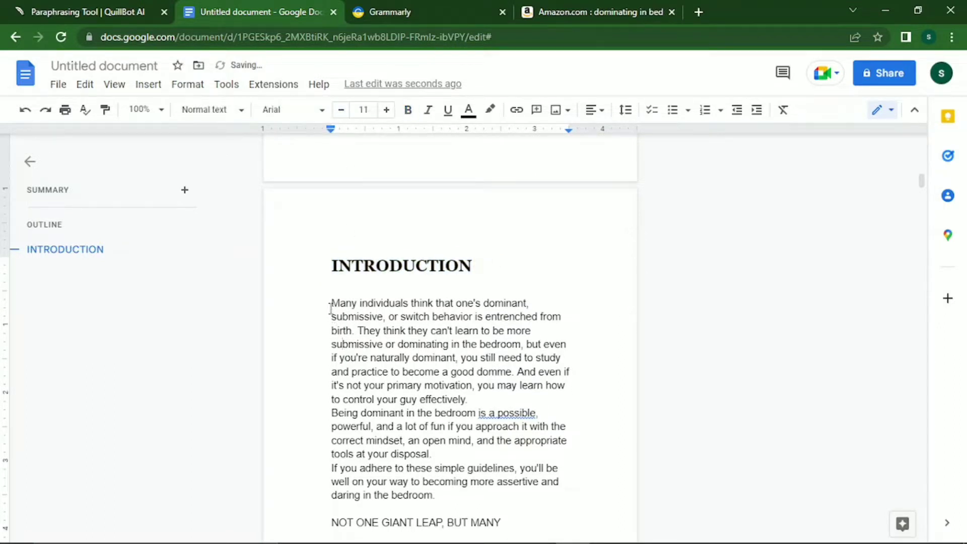
Justify the three paragraphs beneath the INTRODUCTION heading.
{"action": "left_click_drag", "start_coordinate": [331, 304], "coordinate": [468, 499]}
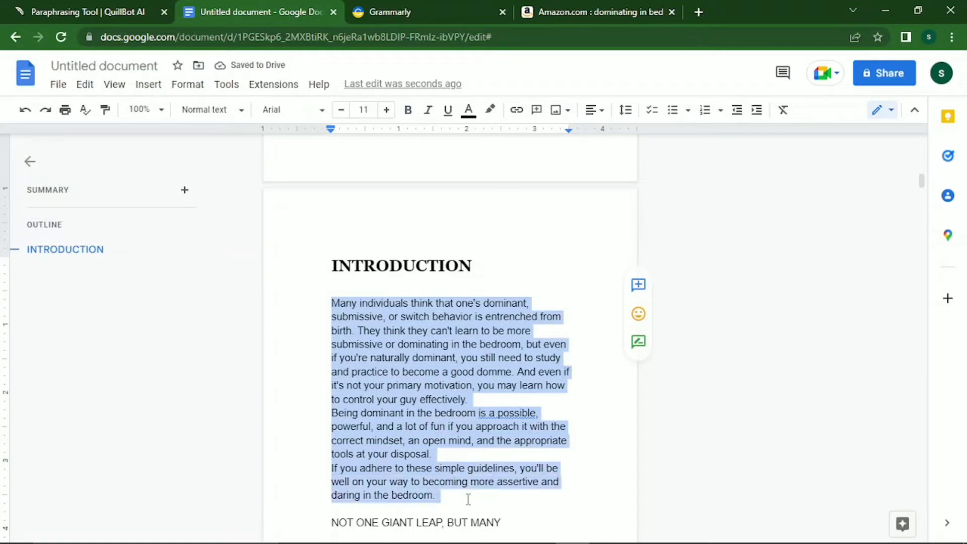
{"action": "left_click", "coordinate": [600, 111]}
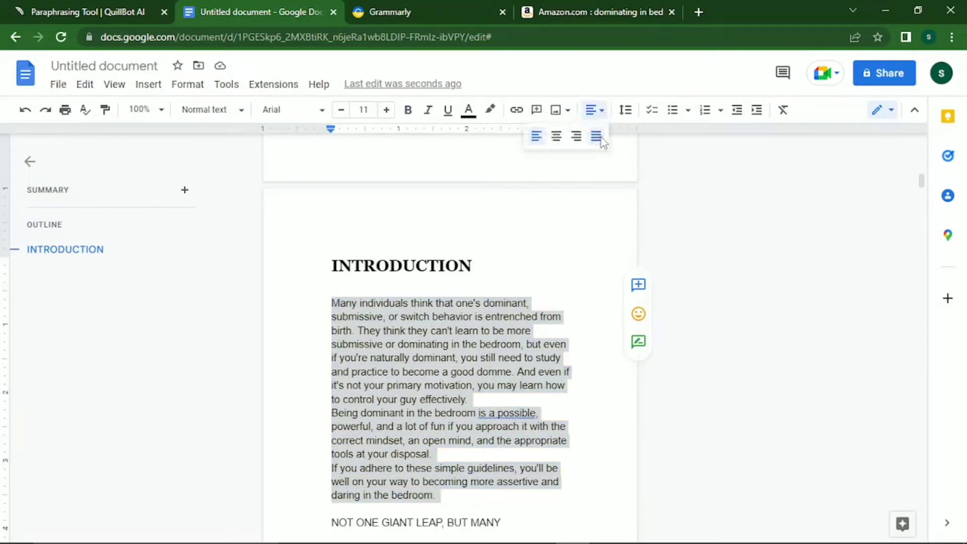
{"action": "left_click", "coordinate": [599, 137]}
{"action": "left_click", "coordinate": [476, 505]}
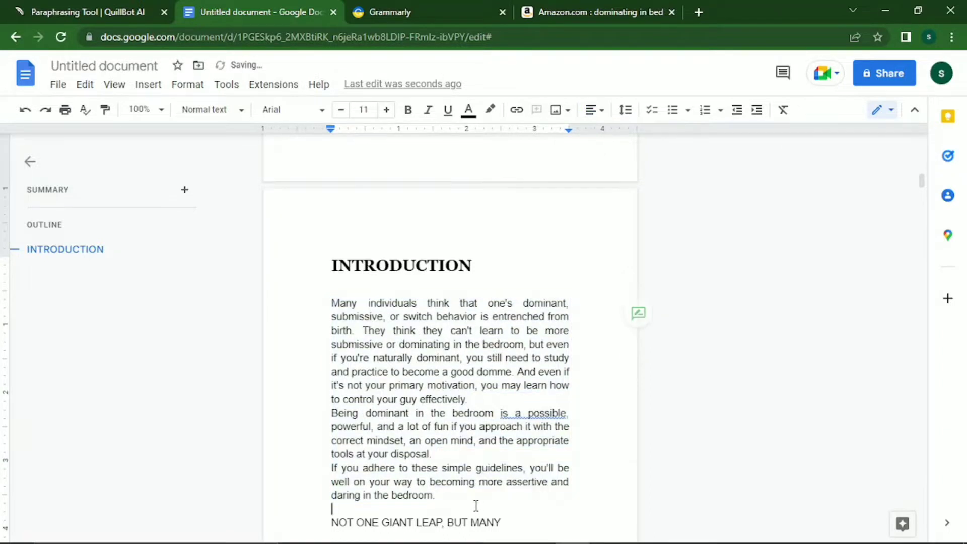
Add three blank lines so NOT ONE GIANT LEAP, BUT MANY drops to the next page.
{"action": "key", "text": "Return"}
{"action": "key", "text": "Return"}
{"action": "key", "text": "Return"}
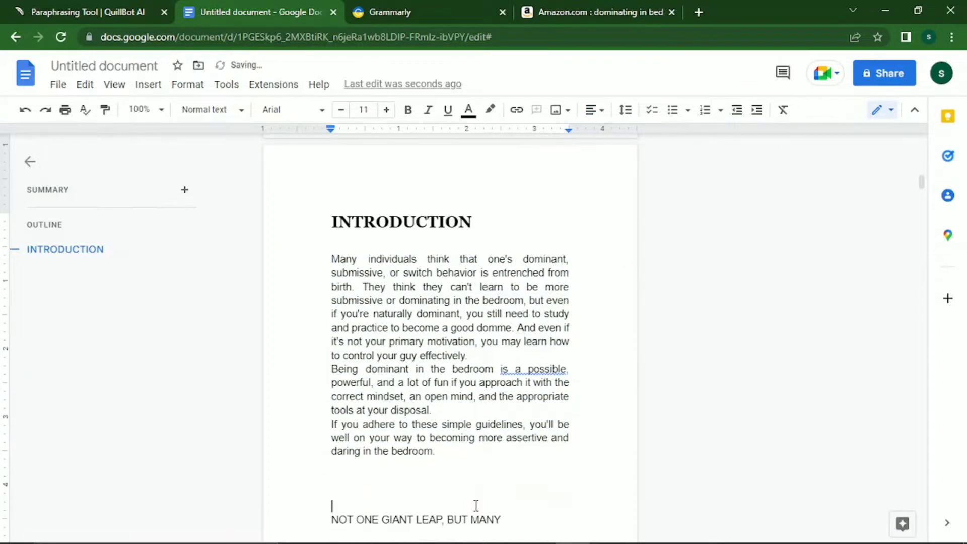
{"action": "key", "text": "Return"}
{"action": "key", "text": "Return"}
{"action": "key", "text": "Return"}
{"action": "key", "text": "Return"}
{"action": "key", "text": "Return"}
{"action": "key", "text": "Return"}
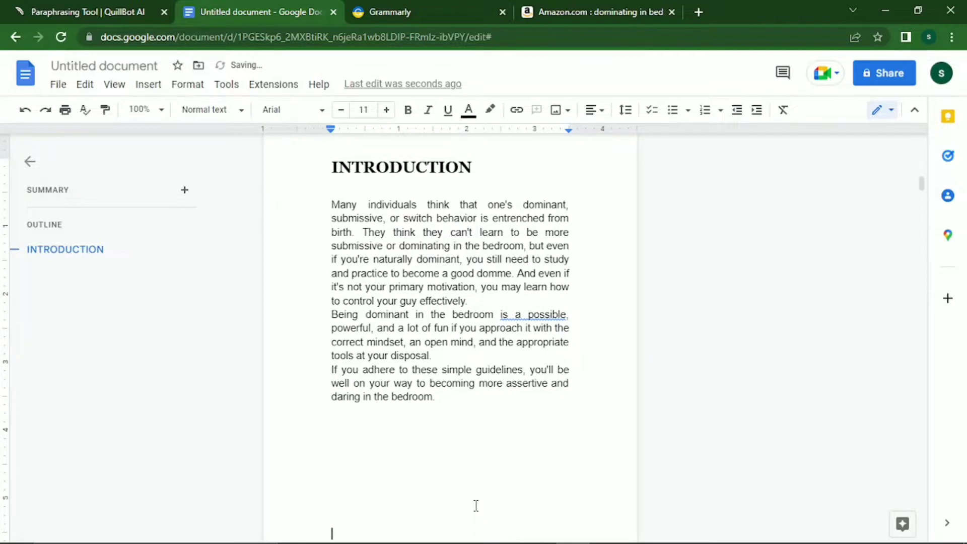
{"action": "key", "text": "Return"}
{"action": "key", "text": "Return"}
{"action": "key", "text": "Return"}
{"action": "key", "text": "Return"}
{"action": "key", "text": "Return"}
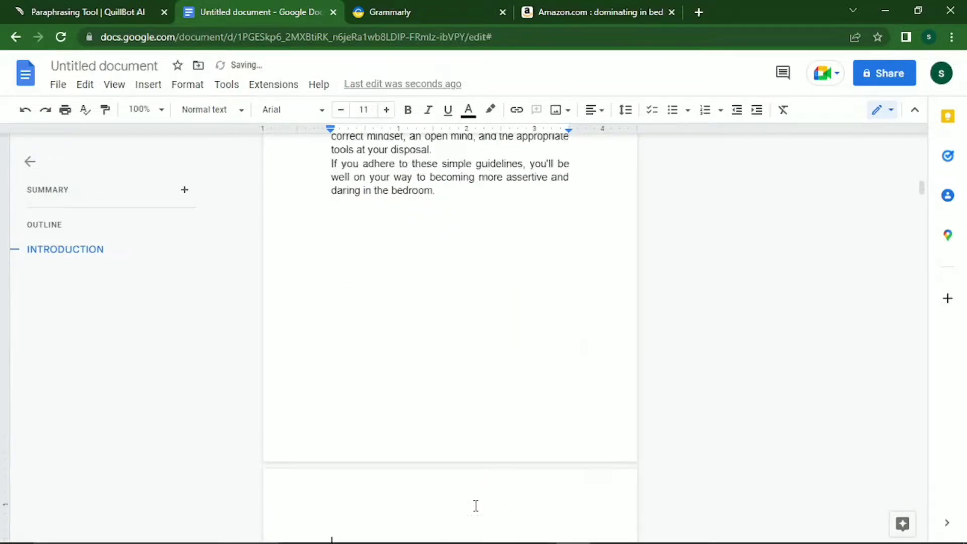
{"action": "scroll", "coordinate": [476, 506], "scroll_direction": "down", "scroll_amount": 1}
{"action": "key", "text": "Up"}
{"action": "key", "text": "Up"}
{"action": "key", "text": "Up"}
{"action": "key", "text": "Up"}
{"action": "key", "text": "Up"}
{"action": "key", "text": "Up"}
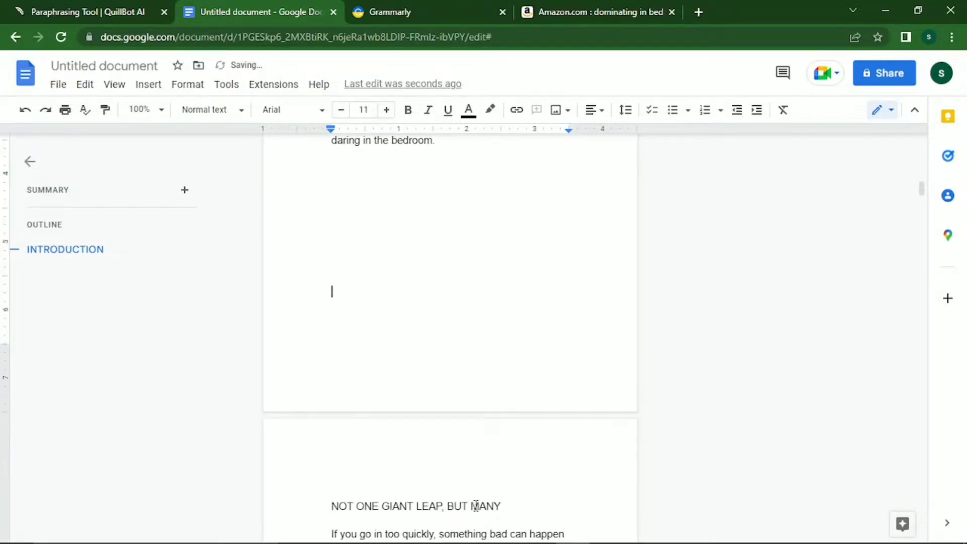
{"action": "key", "text": "Up"}
{"action": "key", "text": "Up"}
{"action": "key", "text": "Up"}
{"action": "key", "text": "Up"}
{"action": "key", "text": "Up"}
{"action": "key", "text": "Up"}
{"action": "key", "text": "Up"}
{"action": "key", "text": "Up"}
{"action": "key", "text": "Up"}
{"action": "key", "text": "Up"}
{"action": "key", "text": "Up"}
{"action": "key", "text": "Up"}
{"action": "key", "text": "Up"}
{"action": "key", "text": "Up"}
{"action": "key", "text": "Up"}
{"action": "key", "text": "Up"}
{"action": "key", "text": "Up"}
{"action": "key", "text": "Up"}
{"action": "key", "text": "Up"}
{"action": "key", "text": "Up"}
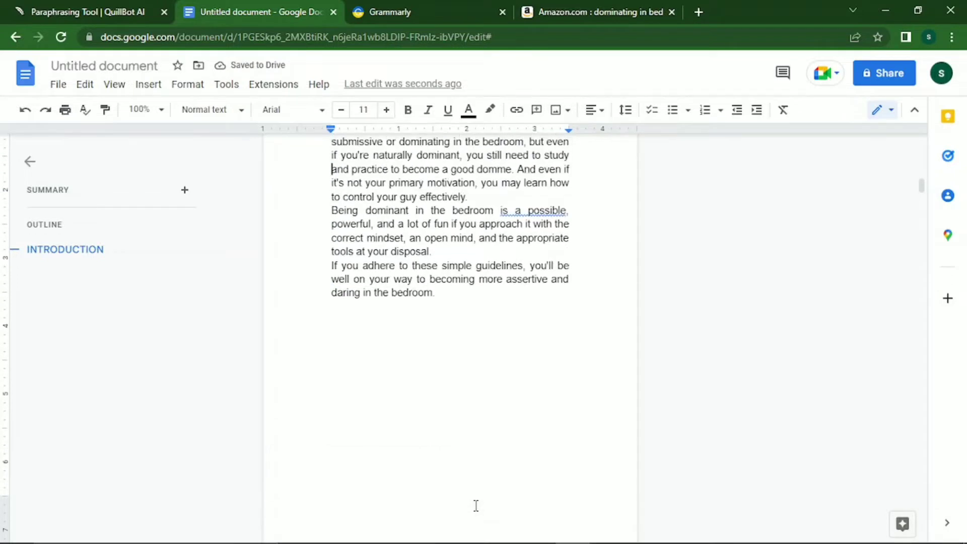
{"action": "key", "text": "Up"}
{"action": "key", "text": "Up"}
{"action": "key", "text": "Up"}
{"action": "key", "text": "Up"}
{"action": "key", "text": "Up"}
{"action": "key", "text": "Up"}
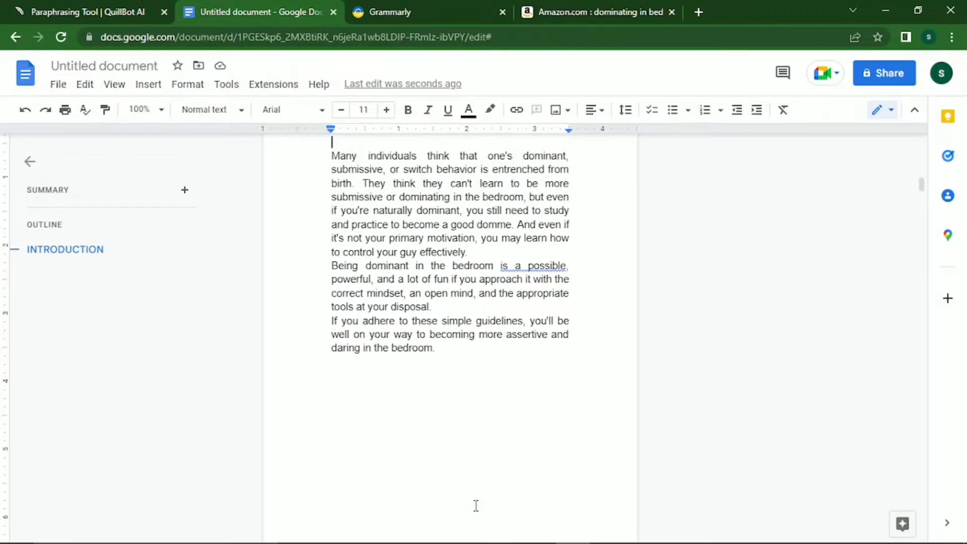
{"action": "key", "text": "Down"}
{"action": "key", "text": "Down"}
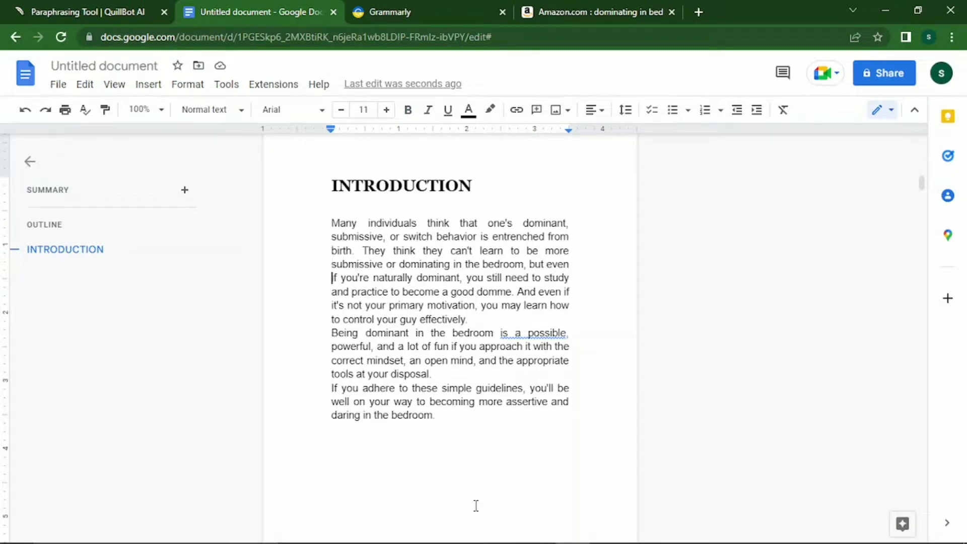
Insert blank lines before the 'Being dominant' paragraph and before the final paragraph.
{"action": "key", "text": "Right"}
{"action": "key", "text": "Right"}
{"action": "key", "text": "Right"}
{"action": "key", "text": "Right"}
{"action": "key", "text": "Right"}
{"action": "key", "text": "Right"}
{"action": "key", "text": "Right"}
{"action": "key", "text": "Right"}
{"action": "key", "text": "Right"}
{"action": "key", "text": "Right"}
{"action": "key", "text": "Left"}
{"action": "key", "text": "Left"}
{"action": "key", "text": "Left"}
{"action": "key", "text": "Left"}
{"action": "key", "text": "Left"}
{"action": "key", "text": "Left"}
{"action": "key", "text": "Left"}
{"action": "key", "text": "Return"}
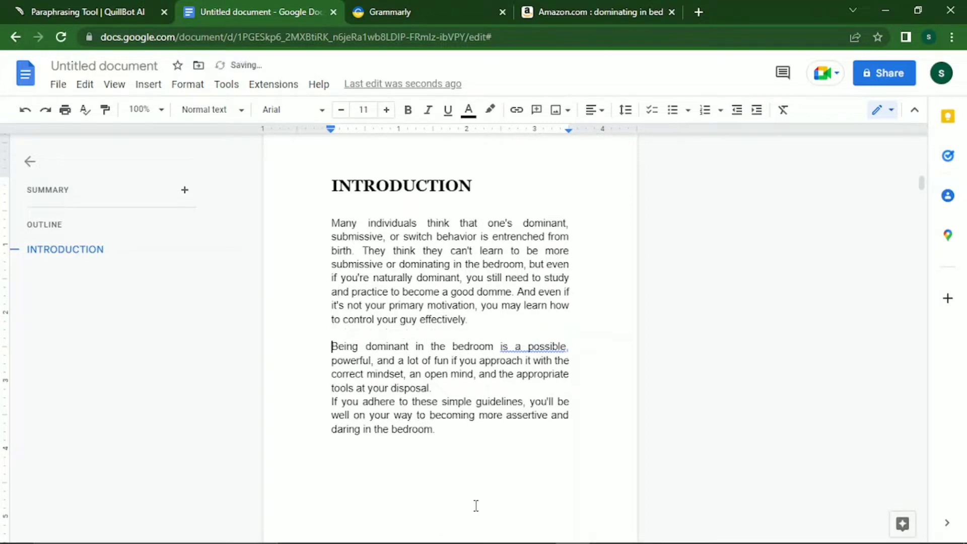
{"action": "left_click", "coordinate": [529, 348]}
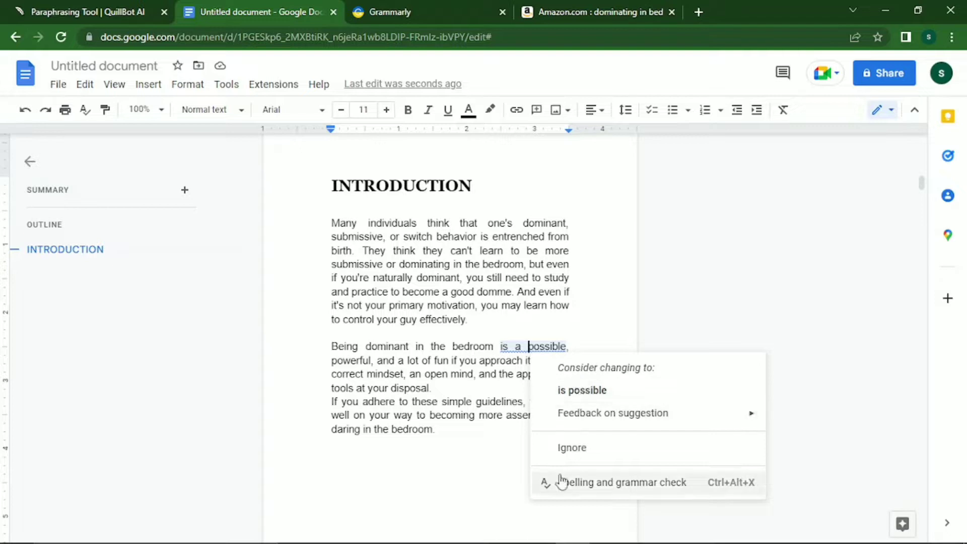
{"action": "left_click", "coordinate": [565, 450]}
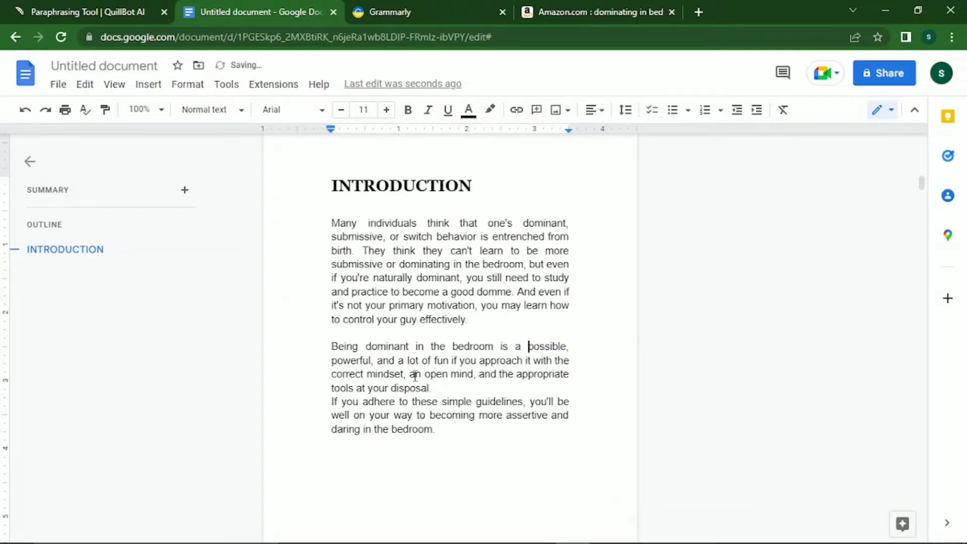
{"action": "left_click", "coordinate": [432, 388]}
{"action": "key", "text": "Return"}
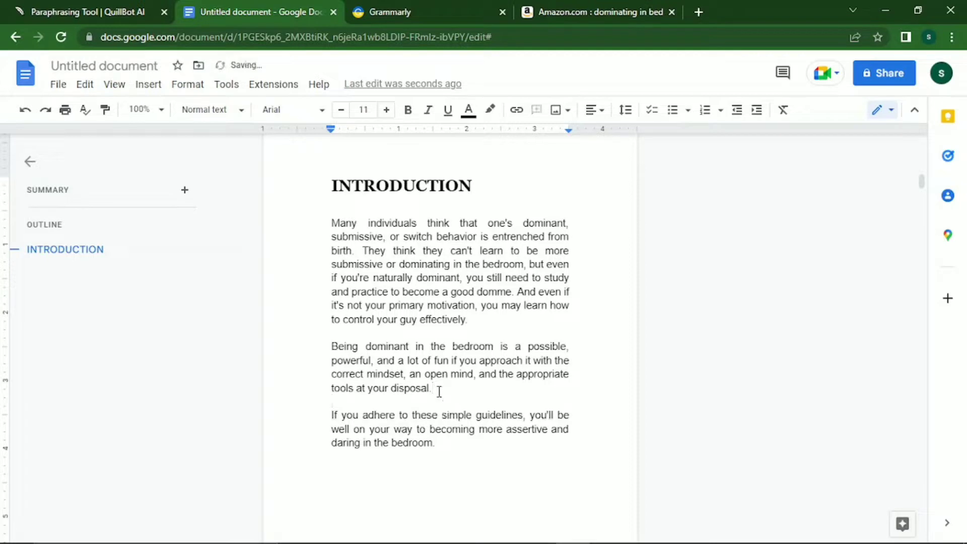
Split and rejoin the 'And even if' sentence, then move down onto the next page.
{"action": "left_click", "coordinate": [514, 291]}
{"action": "key", "text": "Return"}
{"action": "key", "text": "Return"}
{"action": "key", "text": "Delete"}
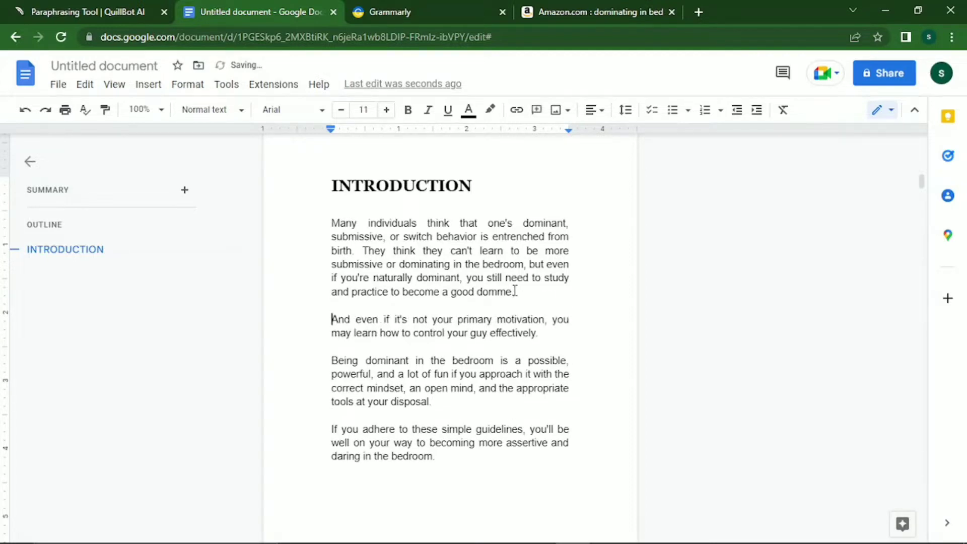
{"action": "key", "text": "BackSpace"}
{"action": "key", "text": "BackSpace"}
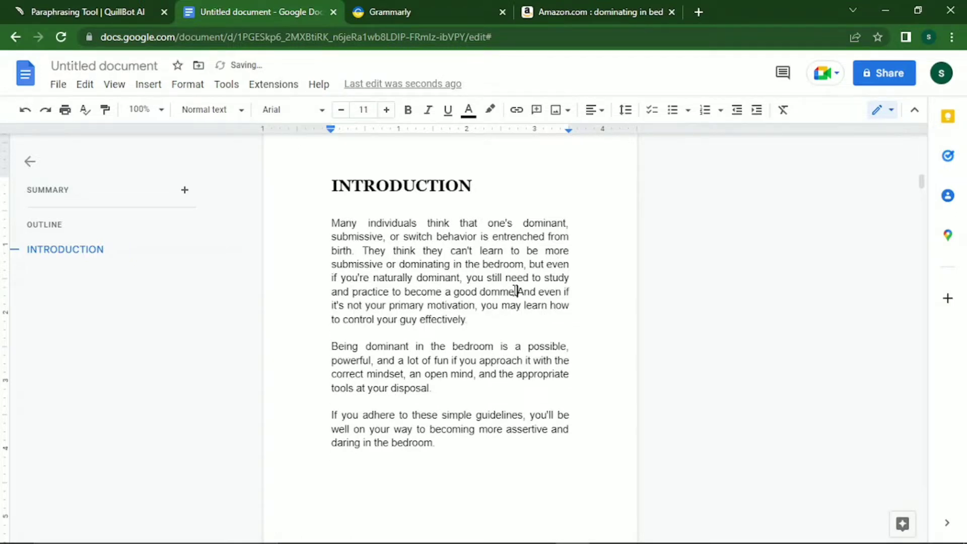
{"action": "key", "text": "Down"}
{"action": "key", "text": "Down"}
{"action": "key", "text": "Down"}
{"action": "key", "text": "Down"}
{"action": "key", "text": "Down"}
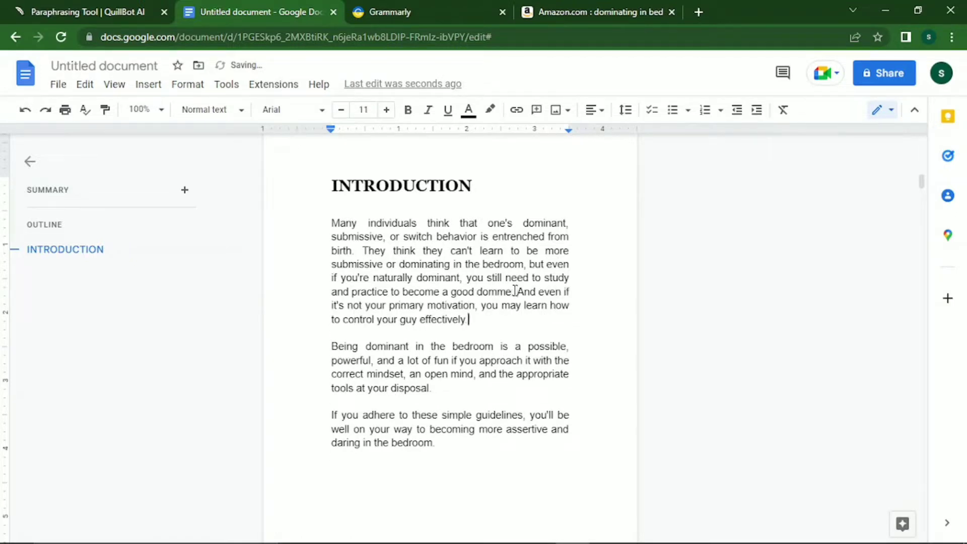
{"action": "key", "text": "Down"}
{"action": "key", "text": "Down"}
{"action": "key", "text": "Down"}
{"action": "key", "text": "Down"}
{"action": "key", "text": "Down"}
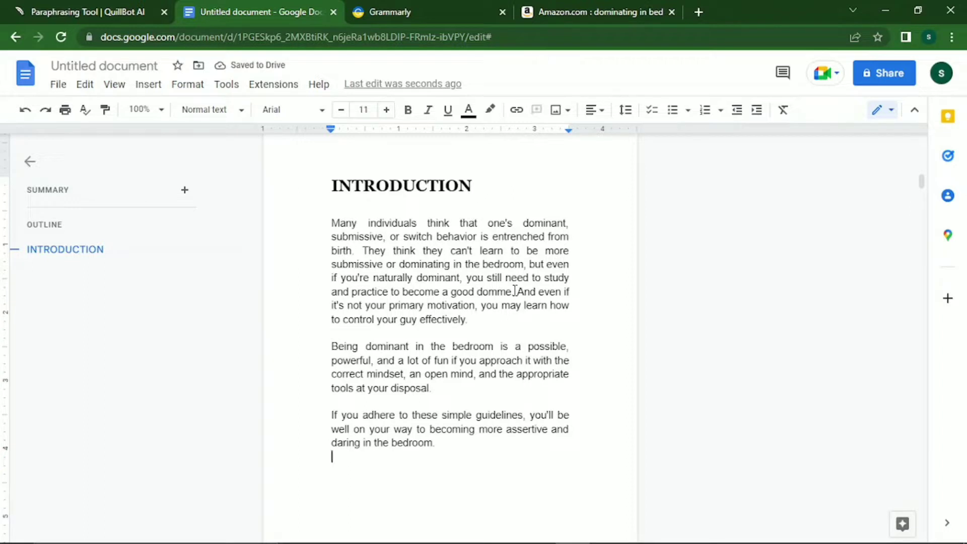
{"action": "key", "text": "Down"}
{"action": "key", "text": "Down"}
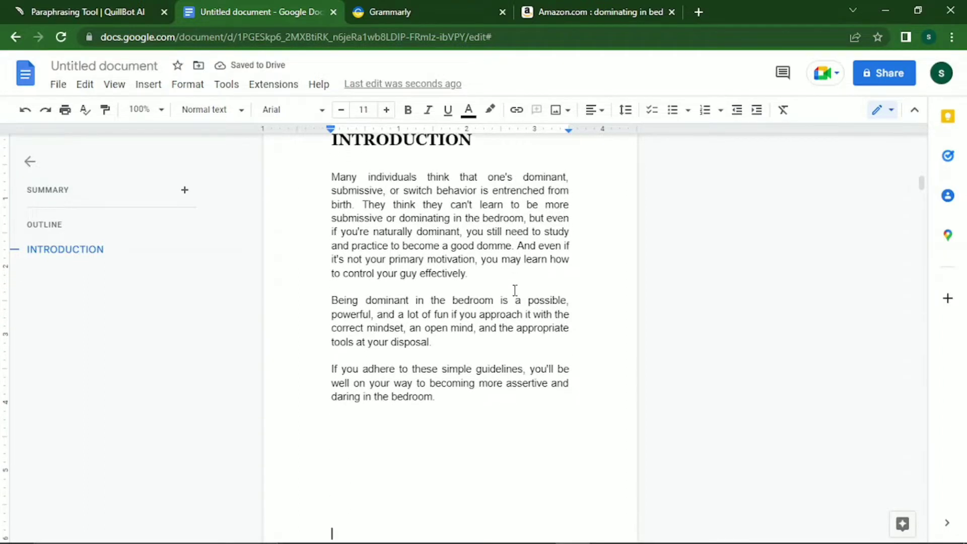
{"action": "key", "text": "Down"}
{"action": "key", "text": "Down"}
{"action": "key", "text": "Down"}
{"action": "key", "text": "Down"}
{"action": "key", "text": "Down"}
{"action": "key", "text": "Down"}
{"action": "key", "text": "Down"}
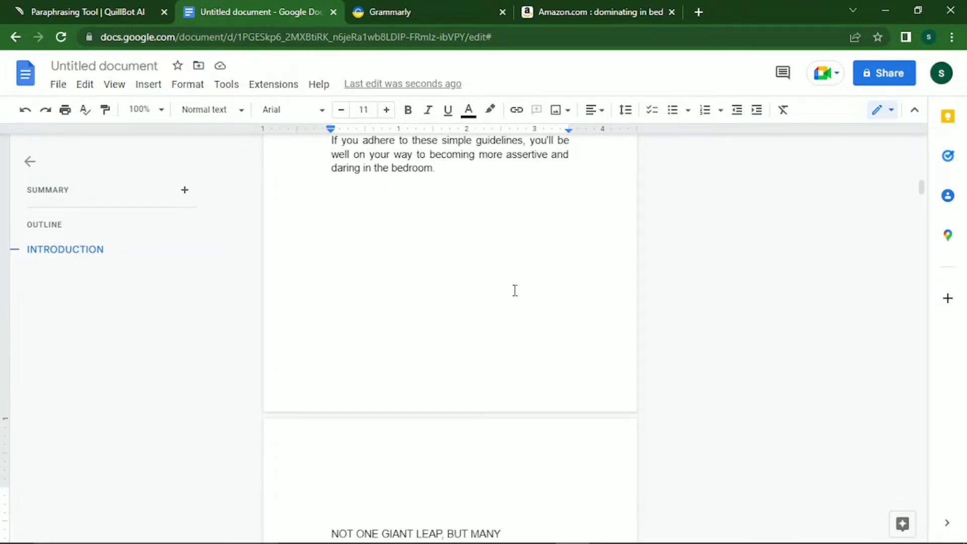
Type CHAPTER 1 and make it a bold Georgia Heading 1 at size 15.
{"action": "type", "text": "CH"}
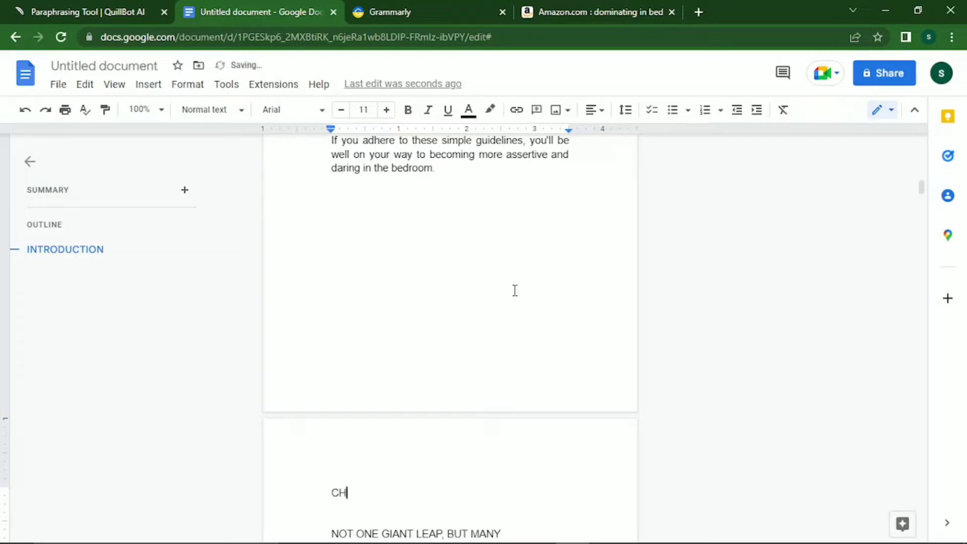
{"action": "type", "text": "APTER 1"}
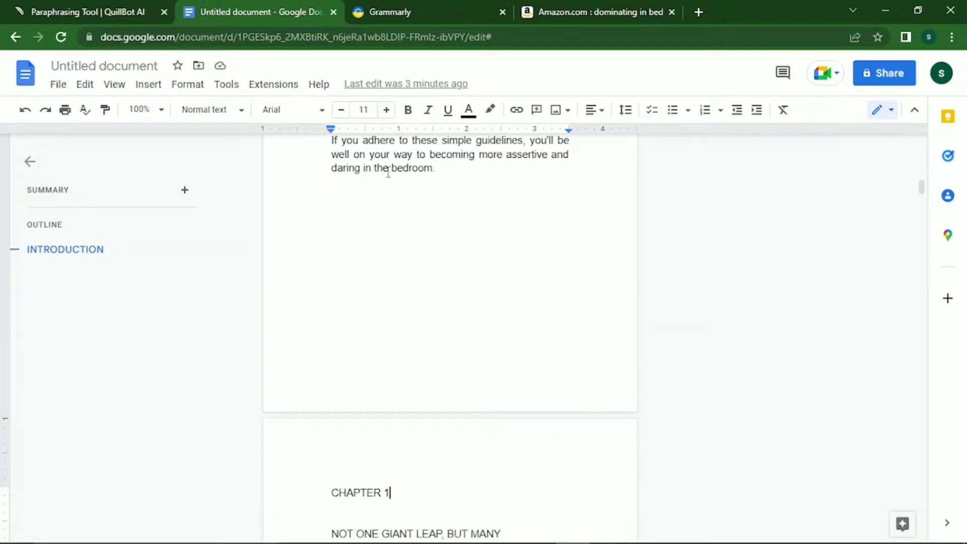
{"action": "key", "text": "shift+Left"}
{"action": "key", "text": "shift+Left"}
{"action": "key", "text": "shift+Left"}
{"action": "key", "text": "shift+Left"}
{"action": "key", "text": "shift+Left"}
{"action": "key", "text": "shift+Left"}
{"action": "key", "text": "shift+Left"}
{"action": "key", "text": "shift+Left"}
{"action": "key", "text": "shift+Left"}
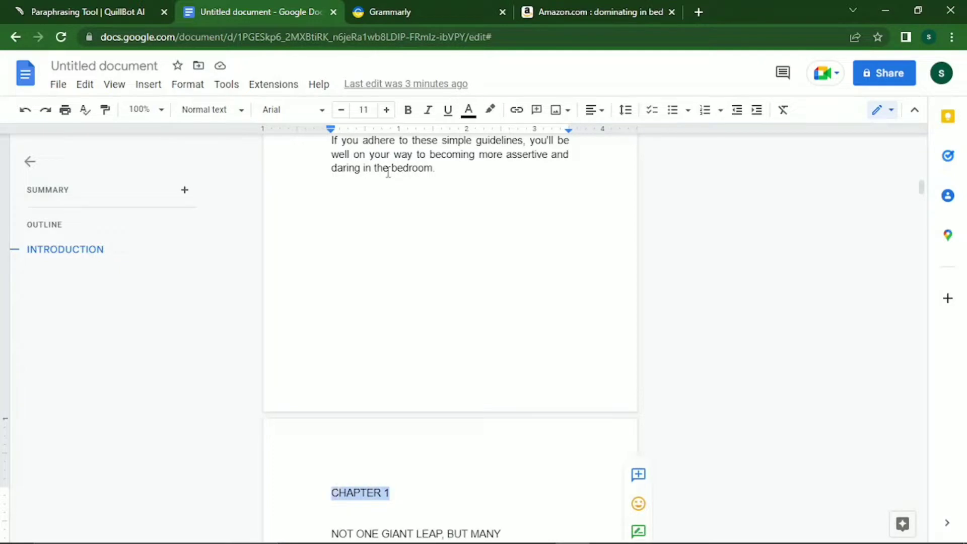
{"action": "left_click", "coordinate": [238, 112]}
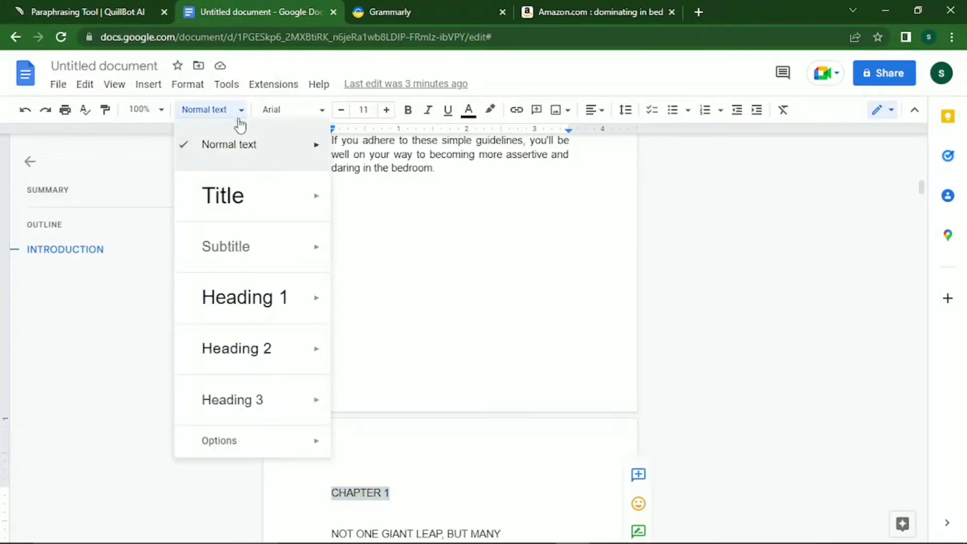
{"action": "left_click", "coordinate": [241, 288]}
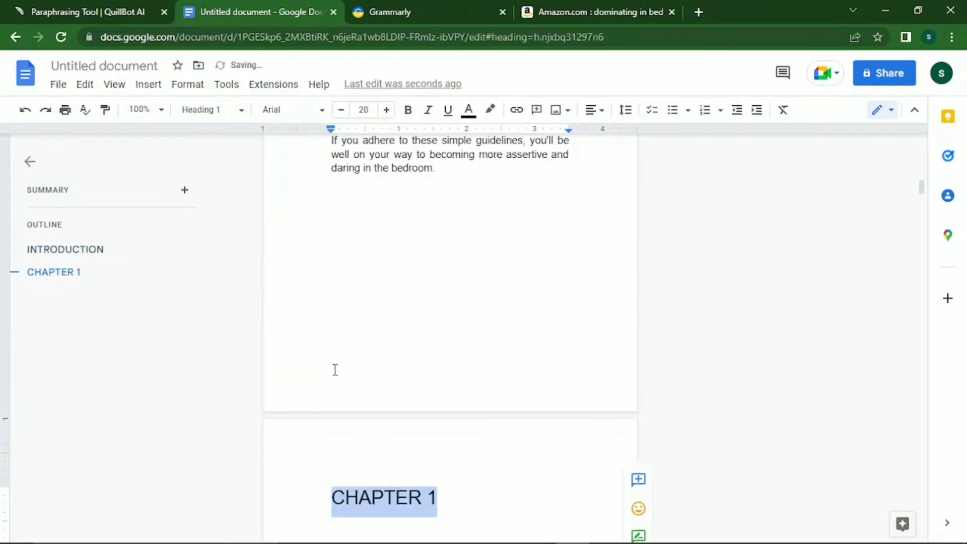
{"action": "left_click", "coordinate": [274, 118]}
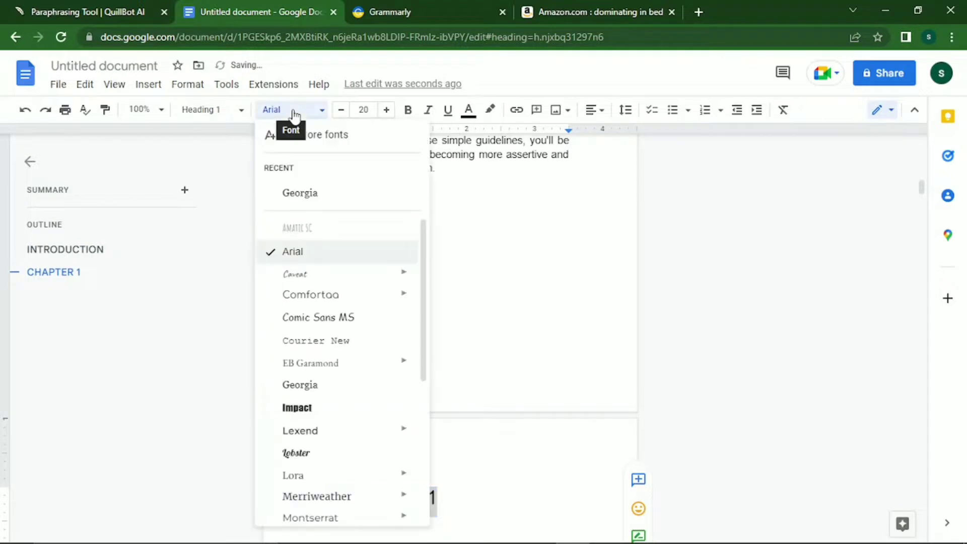
{"action": "left_click", "coordinate": [297, 197]}
{"action": "left_click", "coordinate": [336, 114]}
{"action": "left_click", "coordinate": [336, 114]}
{"action": "left_click", "coordinate": [336, 113]}
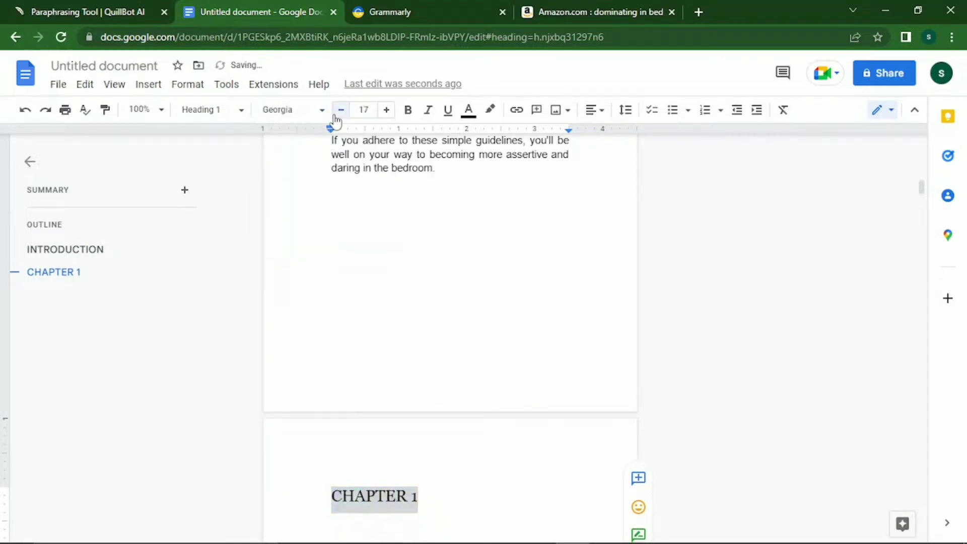
{"action": "left_click", "coordinate": [337, 114]}
{"action": "left_click", "coordinate": [336, 115]}
{"action": "left_click", "coordinate": [409, 116]}
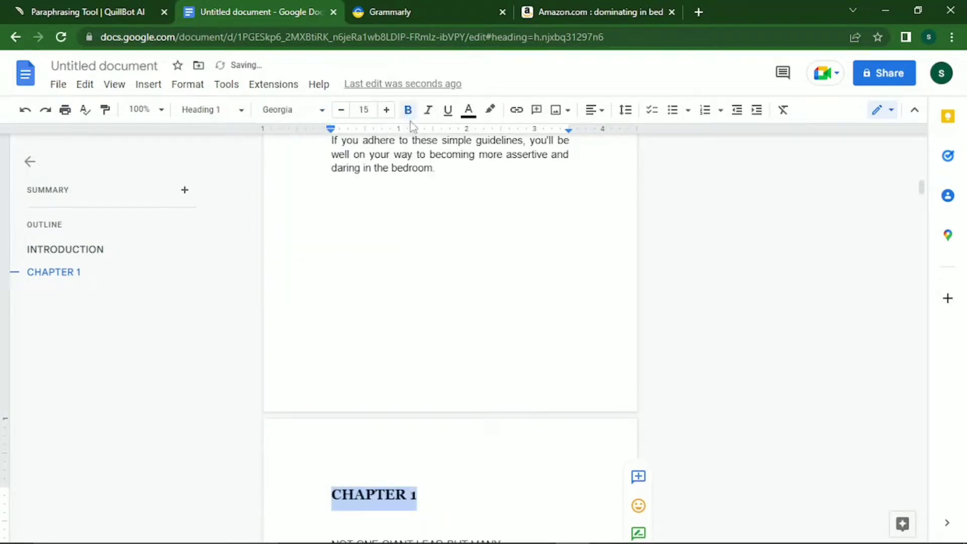
Remove the extra blank line beneath the CHAPTER 1 heading.
{"action": "key", "text": "Right"}
{"action": "key", "text": "Return"}
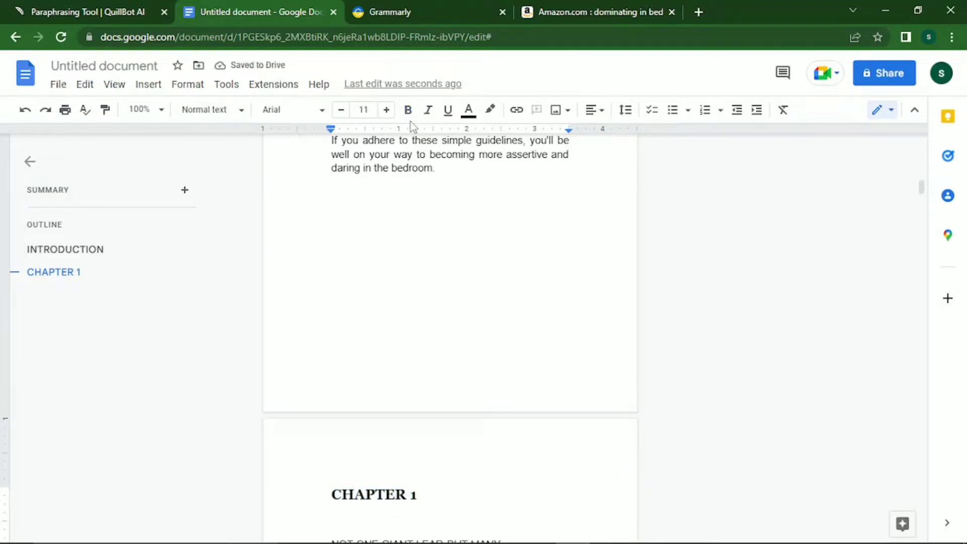
{"action": "key", "text": "BackSpace"}
{"action": "key", "text": "Up"}
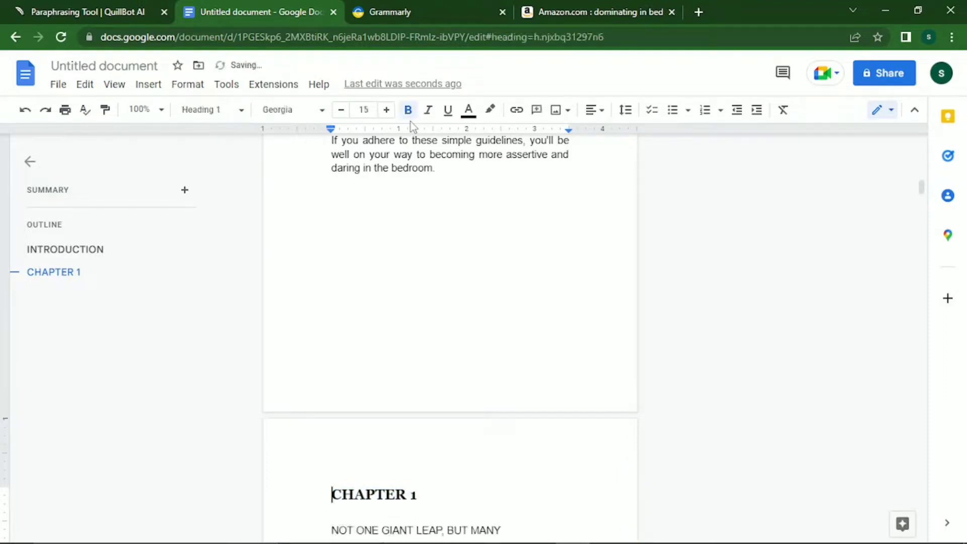
{"action": "key", "text": "Down"}
Make NOT ONE GIANT LEAP, BUT MANY a centered bold Georgia Heading 2 at size 9.
{"action": "key", "text": "shift+Down"}
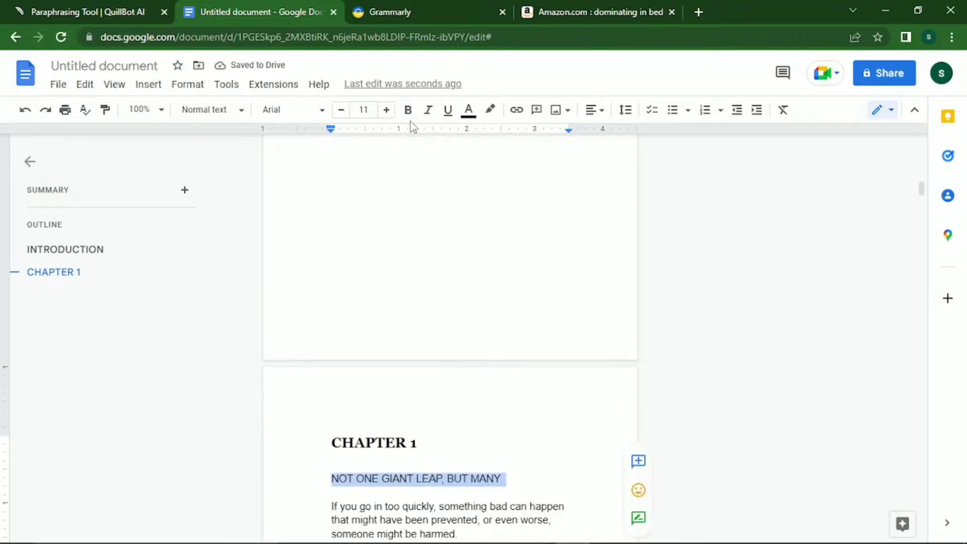
{"action": "left_click", "coordinate": [233, 114]}
{"action": "mouse_move", "coordinate": [320, 346]}
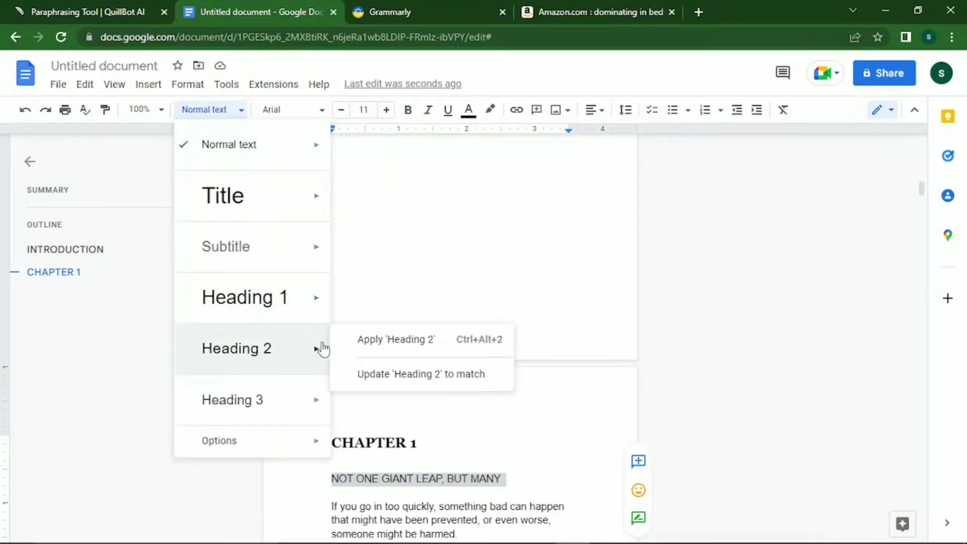
{"action": "left_click", "coordinate": [273, 363]}
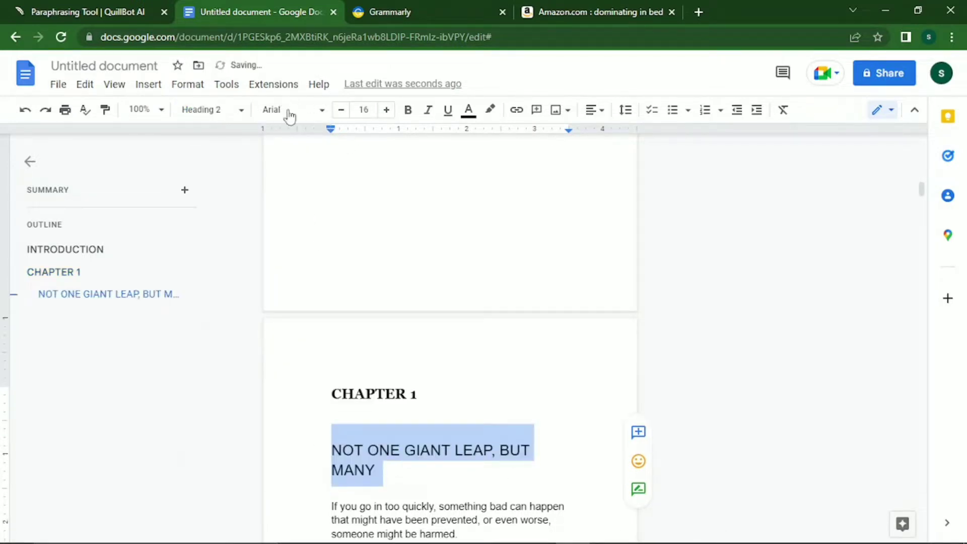
{"action": "left_click", "coordinate": [309, 119]}
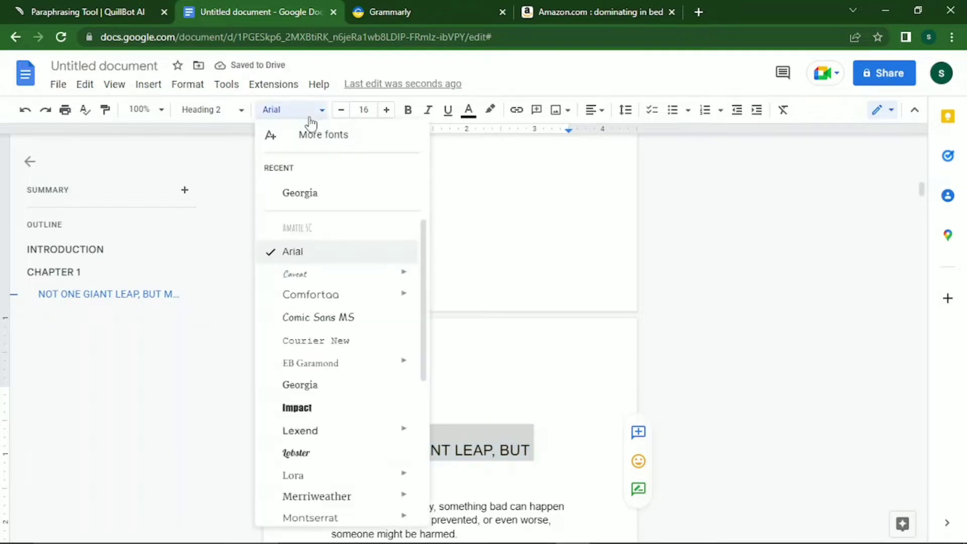
{"action": "left_click", "coordinate": [317, 192]}
{"action": "left_click", "coordinate": [341, 110]}
{"action": "left_click", "coordinate": [342, 109]}
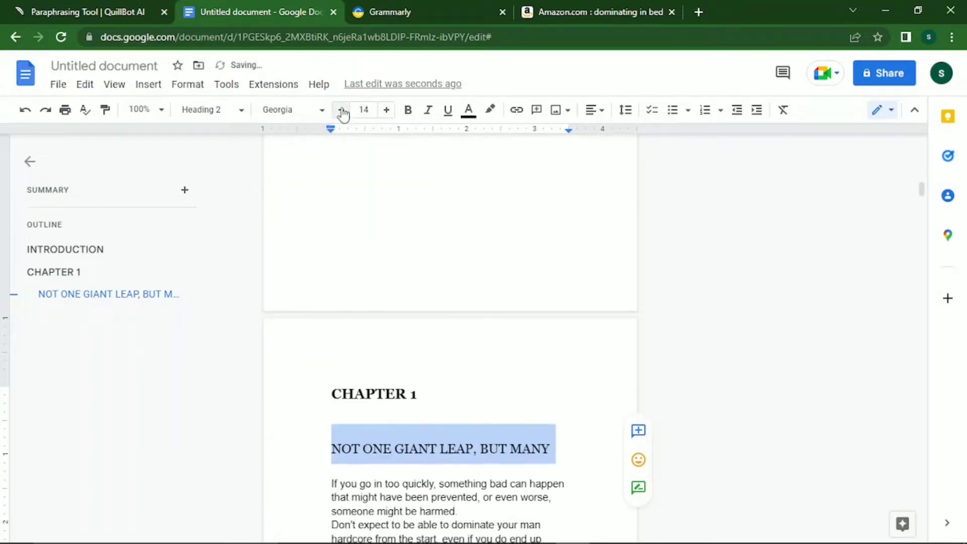
{"action": "left_click", "coordinate": [341, 109]}
{"action": "left_click", "coordinate": [341, 109]}
{"action": "left_click", "coordinate": [341, 110]}
{"action": "left_click", "coordinate": [342, 110]}
{"action": "left_click", "coordinate": [341, 109]}
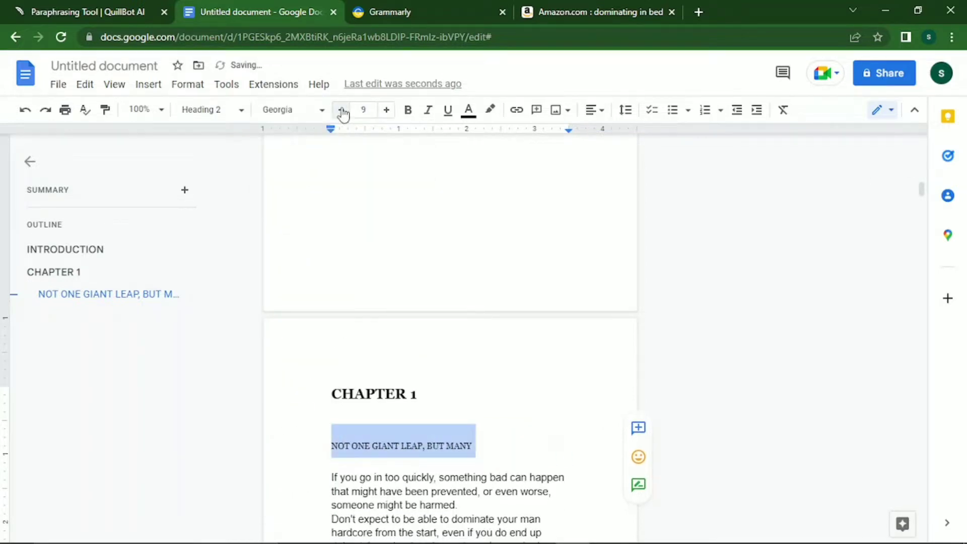
{"action": "left_click", "coordinate": [607, 113]}
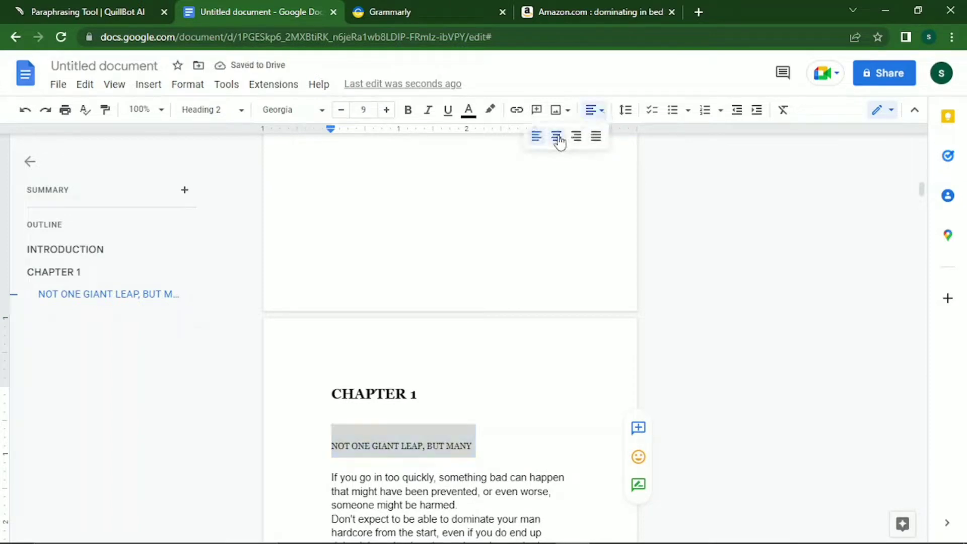
{"action": "left_click", "coordinate": [558, 136]}
{"action": "left_click", "coordinate": [407, 110]}
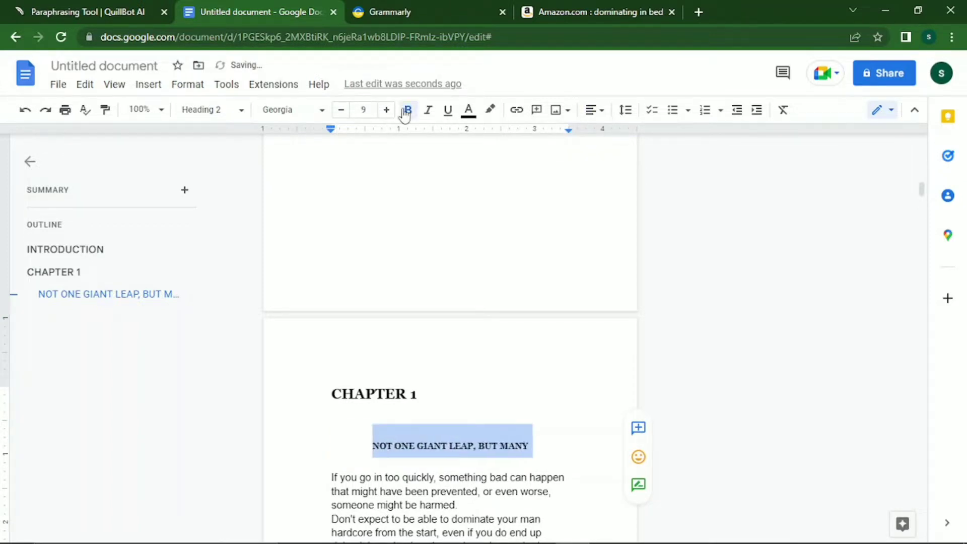
Reselect the subsection heading and raise its size to 10.
{"action": "left_click", "coordinate": [275, 415]}
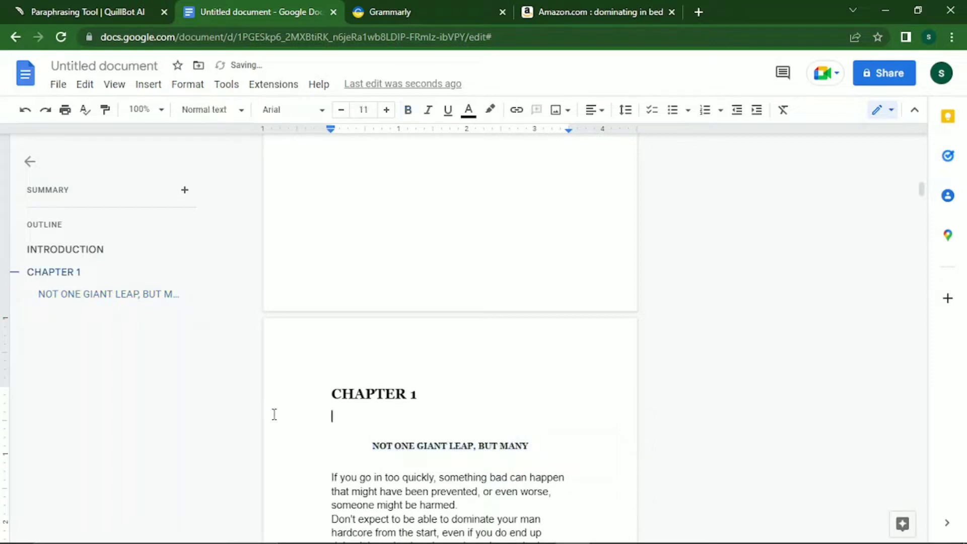
{"action": "key", "text": "Down"}
{"action": "key", "text": "Down"}
{"action": "key", "text": "Down"}
{"action": "key", "text": "Down"}
{"action": "key", "text": "Down"}
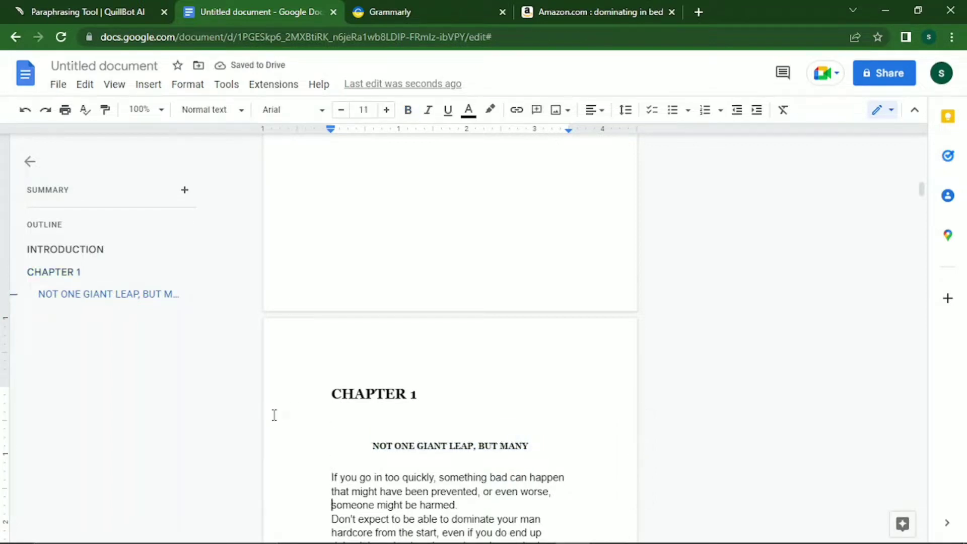
{"action": "key", "text": "Up"}
{"action": "key", "text": "Up"}
{"action": "key", "text": "Up"}
{"action": "key", "text": "Up"}
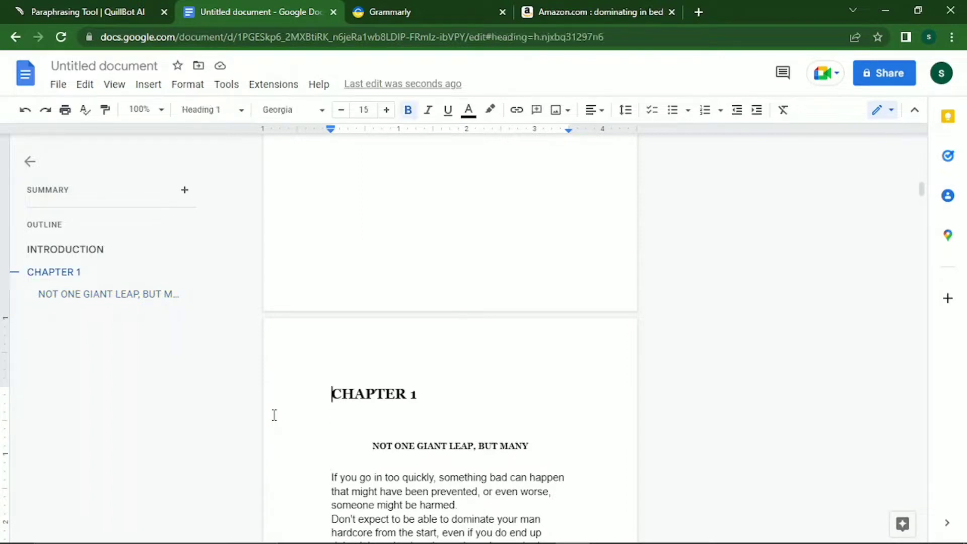
{"action": "key", "text": "Down"}
{"action": "key", "text": "Down"}
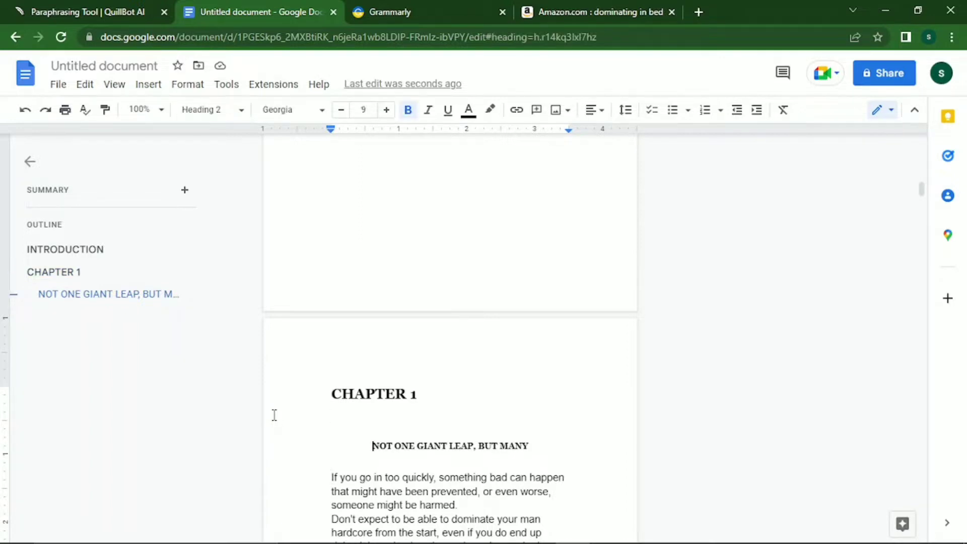
{"action": "key", "text": "shift+Right"}
{"action": "key", "text": "shift+Right"}
{"action": "key", "text": "shift+Right"}
{"action": "key", "text": "shift+Right"}
{"action": "key", "text": "shift+Right"}
{"action": "key", "text": "shift+Right"}
{"action": "key", "text": "shift+Right"}
{"action": "key", "text": "shift+Right"}
{"action": "key", "text": "shift+Right"}
{"action": "key", "text": "shift+Right"}
{"action": "key", "text": "shift+Right"}
{"action": "key", "text": "shift+Right"}
{"action": "key", "text": "shift+Right"}
{"action": "key", "text": "shift+Right"}
{"action": "key", "text": "shift+Right"}
{"action": "key", "text": "shift+Right"}
{"action": "key", "text": "shift+Right"}
{"action": "key", "text": "shift+Right"}
{"action": "key", "text": "shift+Right"}
{"action": "key", "text": "shift+Right"}
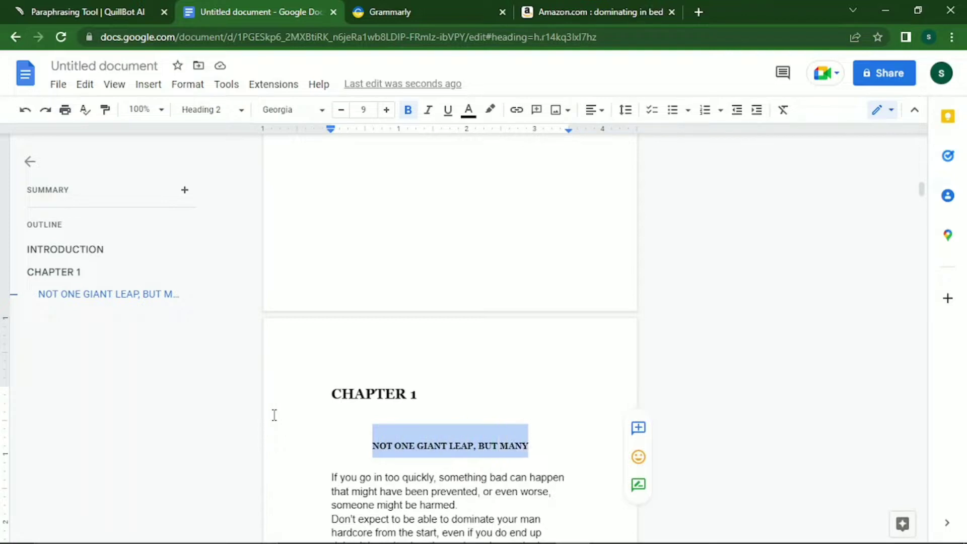
{"action": "key", "text": "shift+Right"}
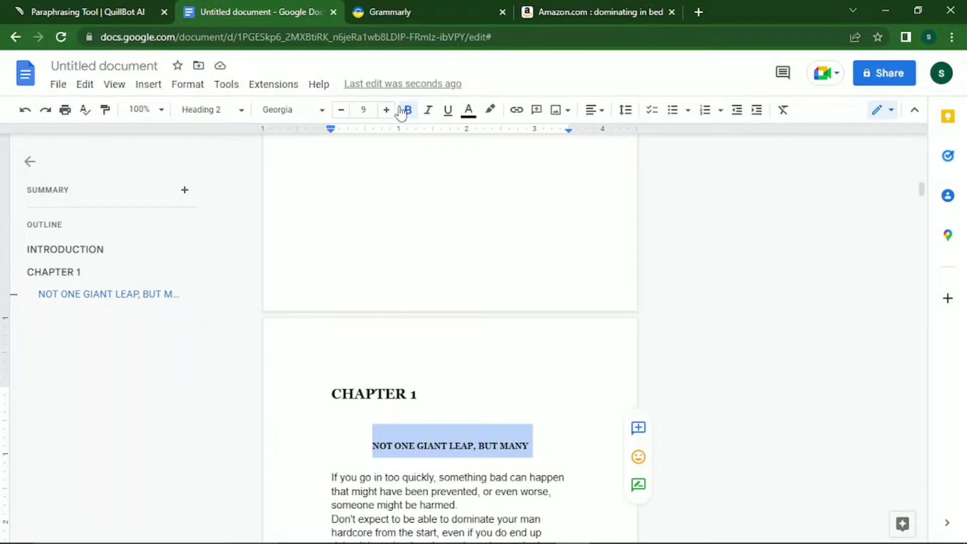
{"action": "left_click", "coordinate": [387, 109]}
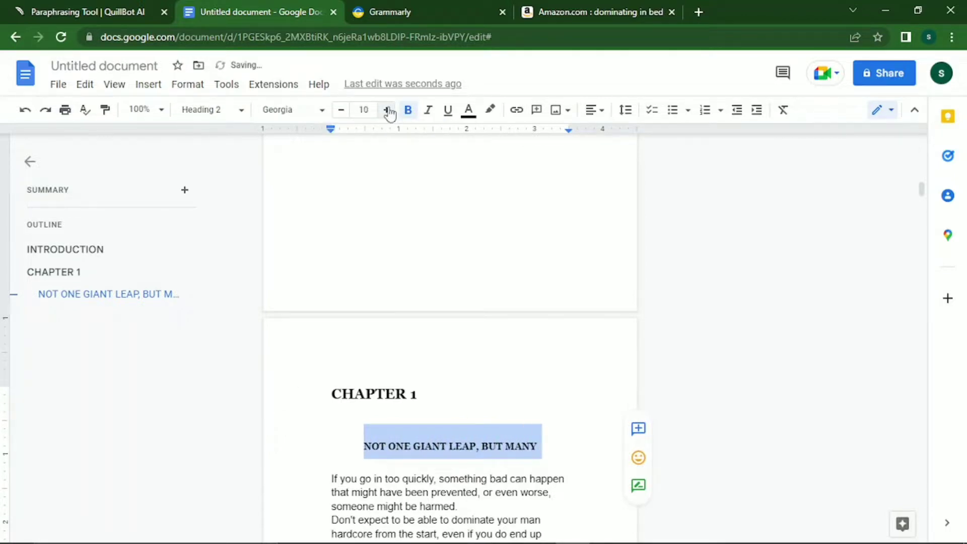
{"action": "key", "text": "Right"}
{"action": "key", "text": "Down"}
{"action": "key", "text": "Down"}
{"action": "key", "text": "Down"}
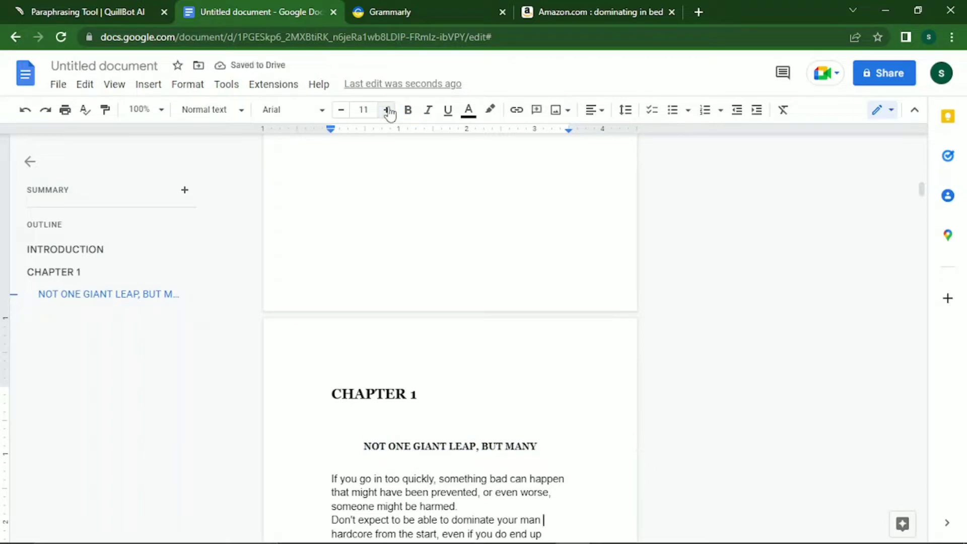
Insert a page break before "It's acceptable" with a blank line above that paragraph.
{"action": "key", "text": "Down"}
{"action": "key", "text": "Down"}
{"action": "key", "text": "Down"}
{"action": "key", "text": "Down"}
{"action": "key", "text": "Down"}
{"action": "key", "text": "Down"}
{"action": "key", "text": "Down"}
{"action": "key", "text": "Down"}
{"action": "key", "text": "Down"}
{"action": "key", "text": "Down"}
{"action": "key", "text": "Down"}
{"action": "key", "text": "Down"}
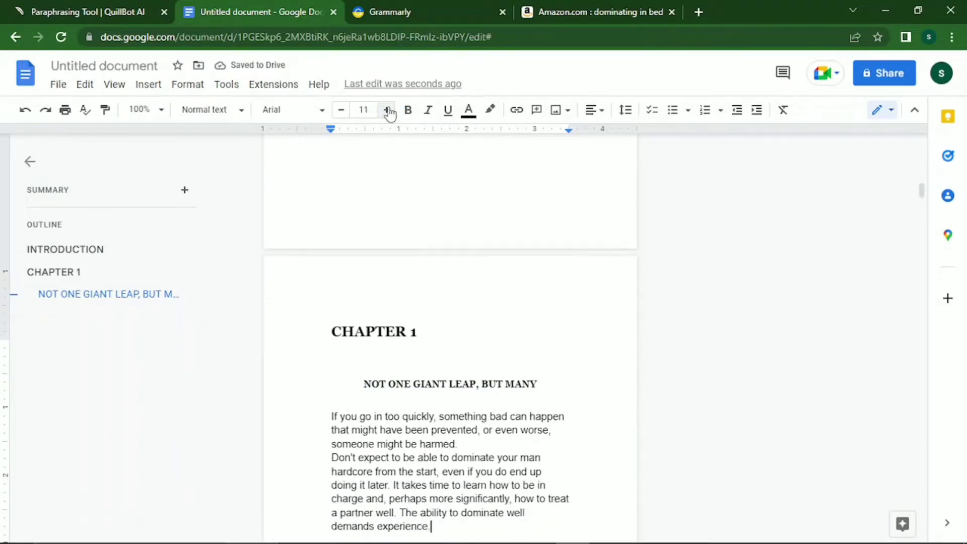
{"action": "key", "text": "Down"}
{"action": "key", "text": "Down"}
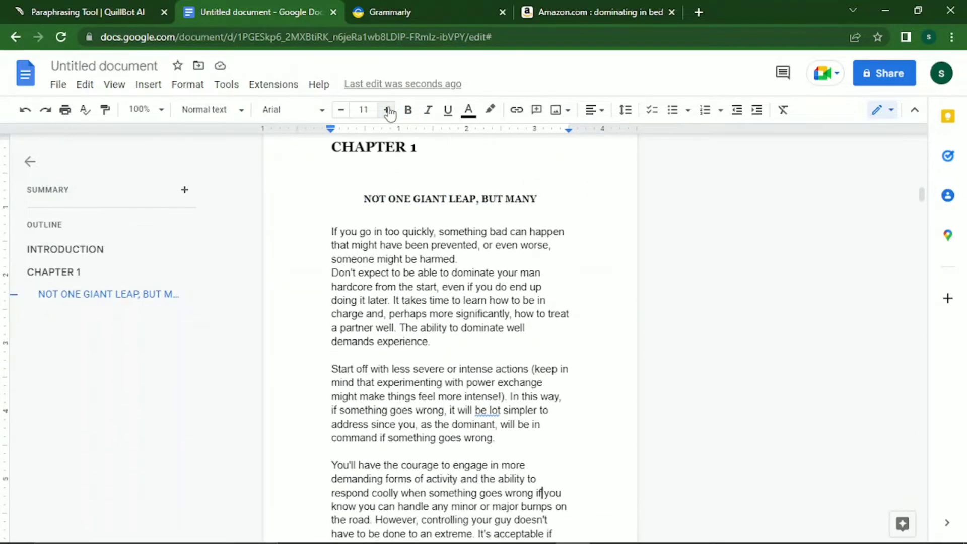
{"action": "key", "text": "Up"}
{"action": "key", "text": "Down"}
{"action": "key", "text": "Down"}
{"action": "key", "text": "Down"}
{"action": "key", "text": "Down"}
{"action": "key", "text": "Down"}
{"action": "key", "text": "Down"}
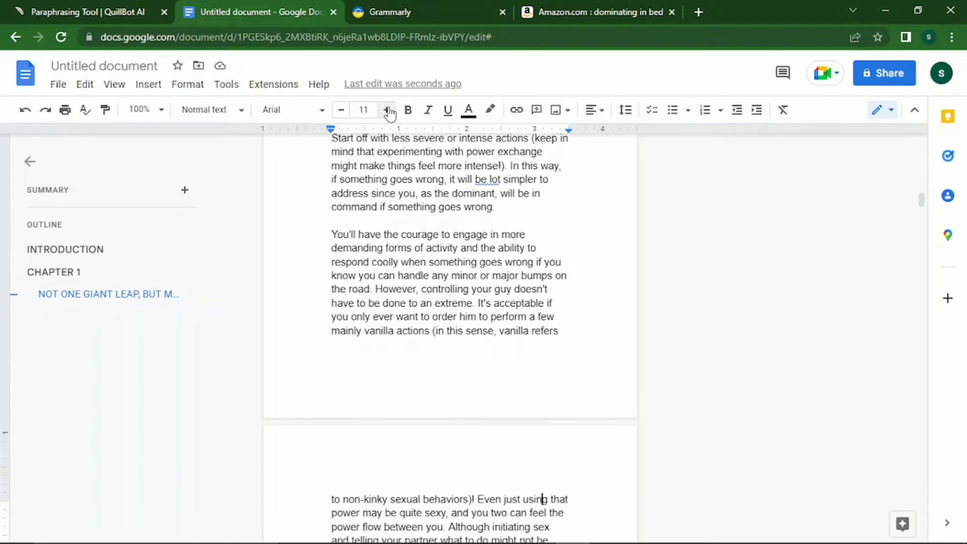
{"action": "key", "text": "Up"}
{"action": "key", "text": "Up"}
{"action": "key", "text": "Up"}
{"action": "key", "text": "Up"}
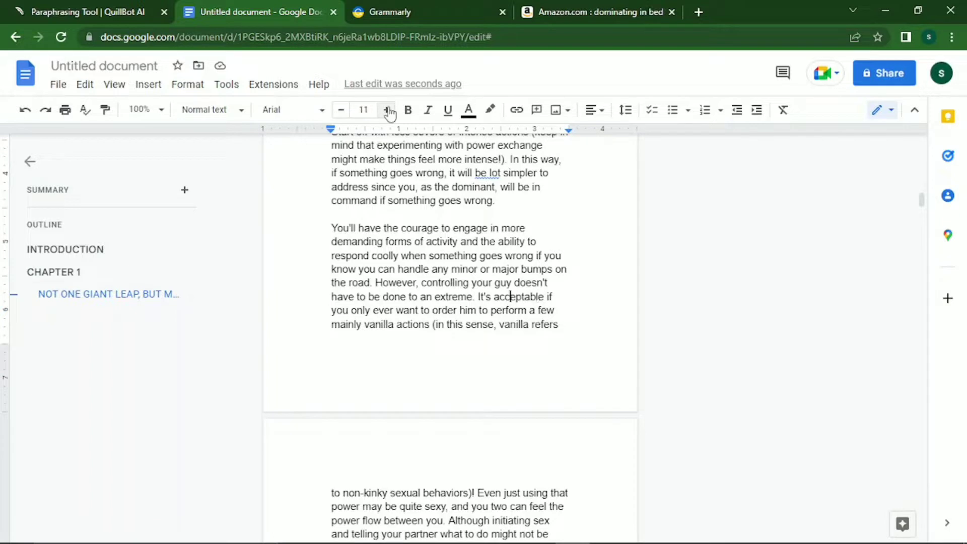
{"action": "key", "text": "Left"}
{"action": "key", "text": "Left"}
{"action": "key", "text": "Left"}
{"action": "key", "text": "Return"}
{"action": "key", "text": "ctrl+Return"}
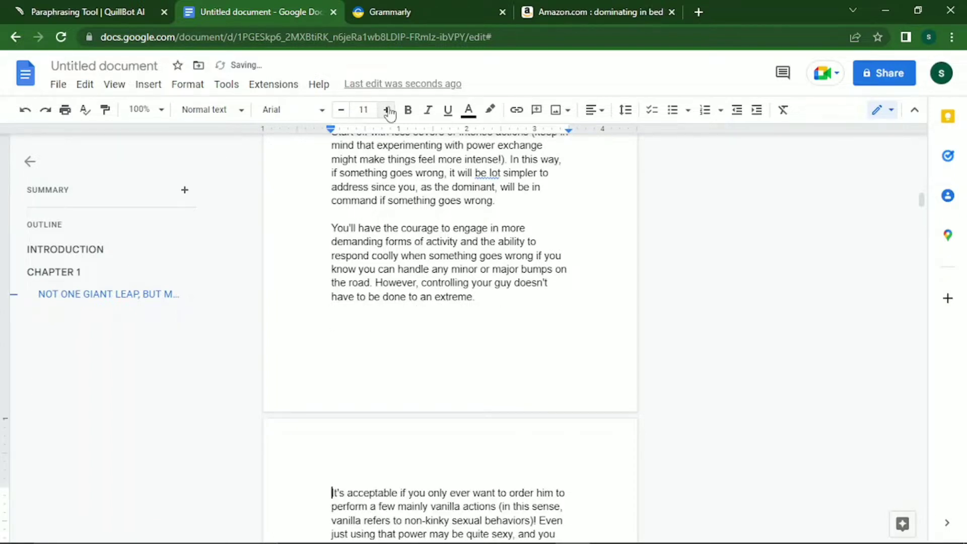
{"action": "key", "text": "Return"}
Select the 'Try taking the lead: Kiss your boyfriend' line further down.
{"action": "key", "text": "Down"}
{"action": "key", "text": "Down"}
{"action": "key", "text": "Down"}
{"action": "key", "text": "Down"}
{"action": "key", "text": "Down"}
{"action": "key", "text": "Down"}
{"action": "key", "text": "Down"}
{"action": "key", "text": "Down"}
{"action": "key", "text": "Down"}
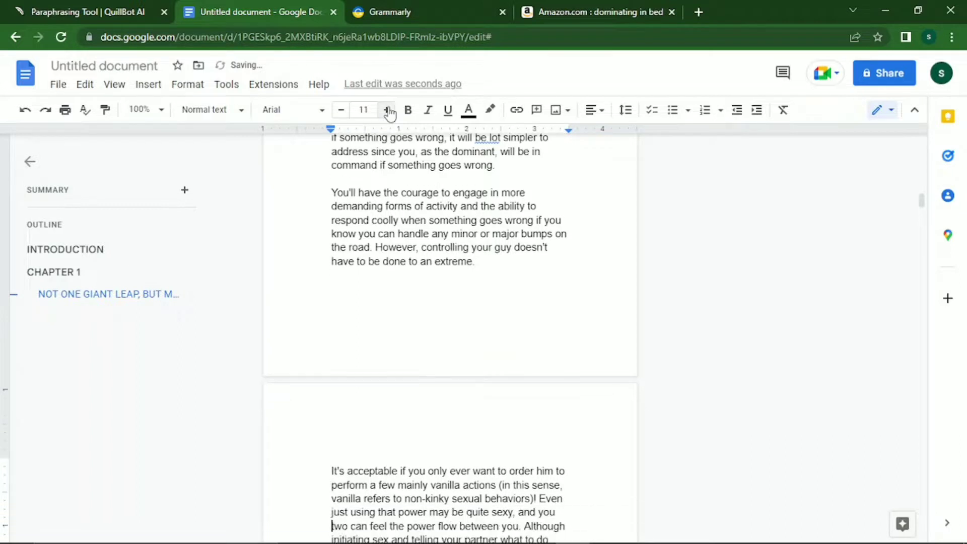
{"action": "key", "text": "Down"}
{"action": "key", "text": "Down"}
{"action": "key", "text": "Down"}
{"action": "key", "text": "Down"}
{"action": "key", "text": "Down"}
{"action": "key", "text": "Down"}
{"action": "key", "text": "Down"}
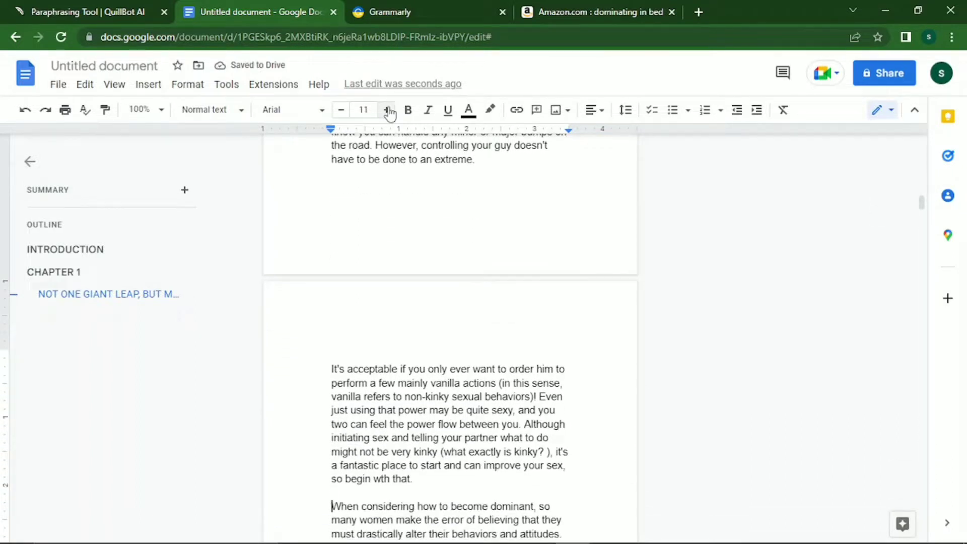
{"action": "key", "text": "Down"}
{"action": "key", "text": "Down"}
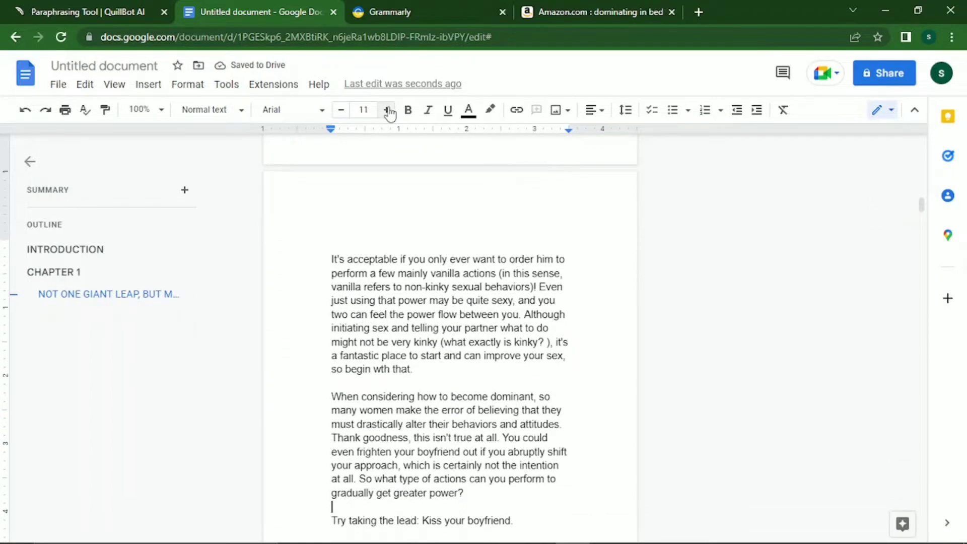
{"action": "key", "text": "Up"}
{"action": "key", "text": "Up"}
{"action": "key", "text": "Up"}
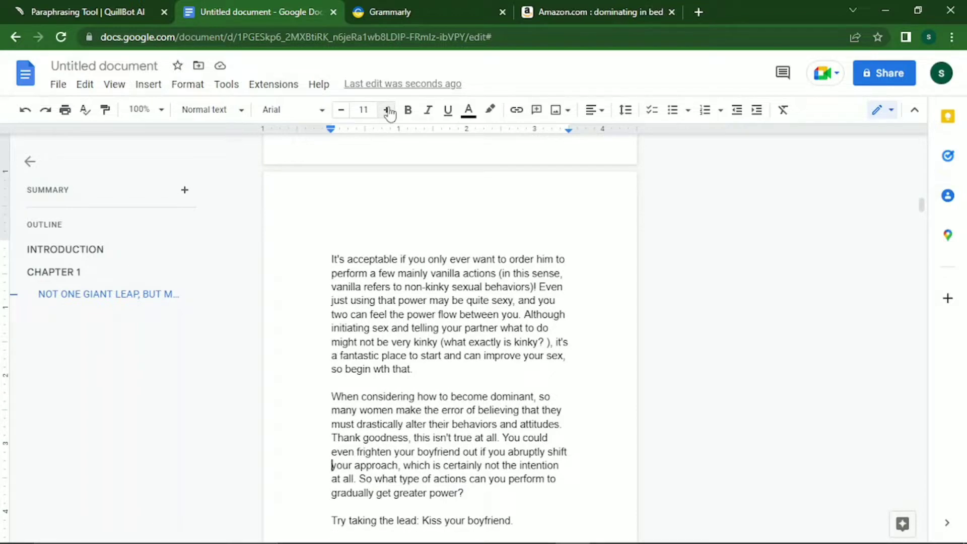
{"action": "key", "text": "Down"}
{"action": "key", "text": "Down"}
{"action": "key", "text": "Down"}
{"action": "key", "text": "Down"}
{"action": "key", "text": "Down"}
{"action": "key", "text": "Down"}
{"action": "key", "text": "Up"}
{"action": "key", "text": "Up"}
{"action": "key", "text": "Up"}
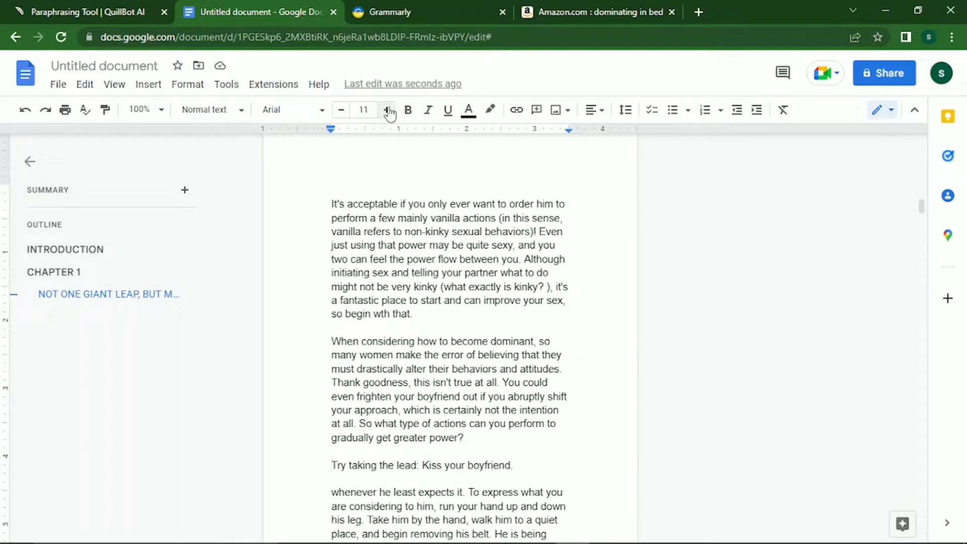
{"action": "key", "text": "shift+End"}
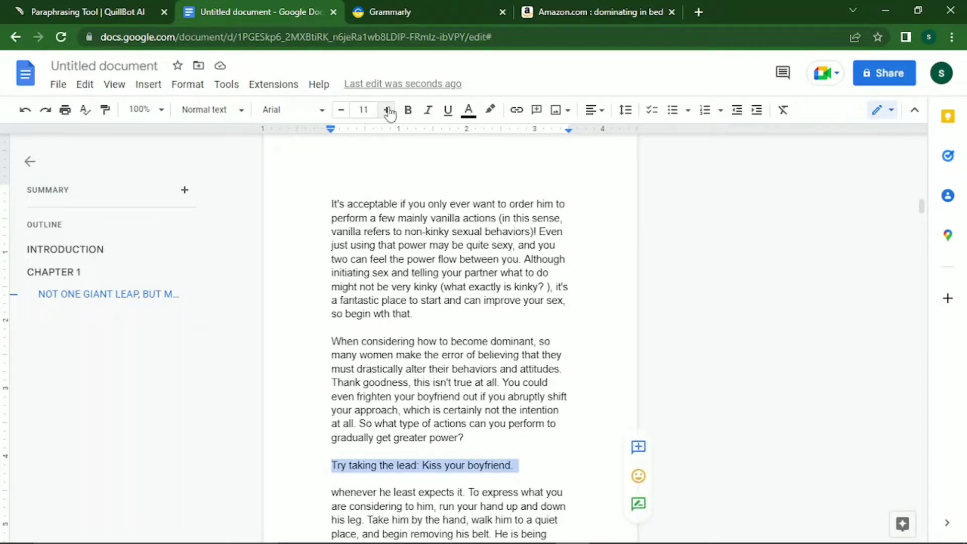
Format the 'Try taking the lead' line as a bold Georgia Heading 3 at size 11.
{"action": "key", "text": "ctrl+b"}
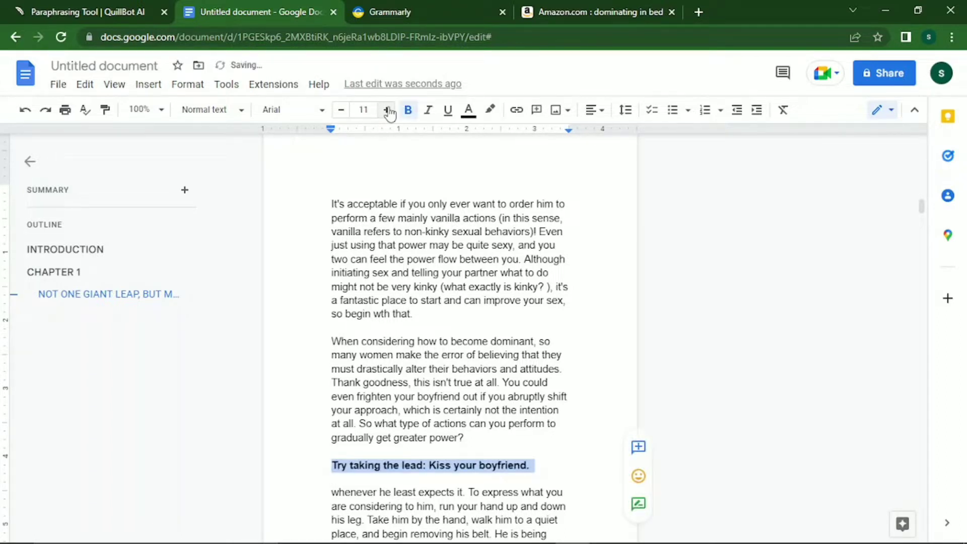
{"action": "left_click", "coordinate": [245, 110]}
{"action": "mouse_move", "coordinate": [255, 343]}
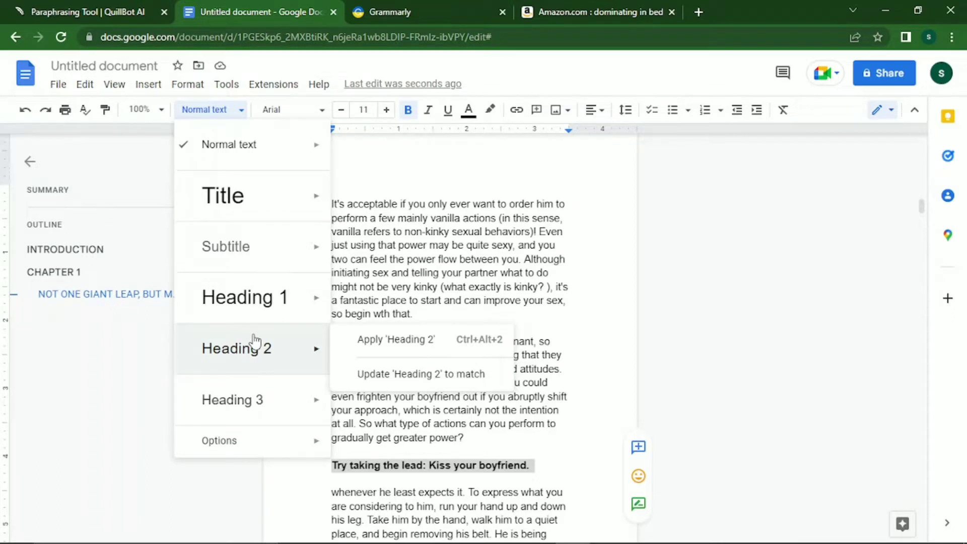
{"action": "mouse_move", "coordinate": [270, 401]}
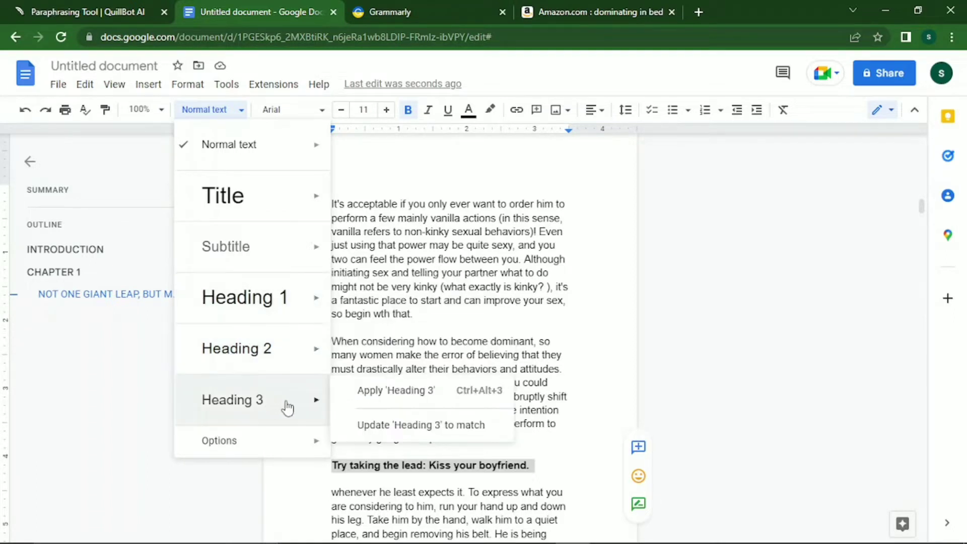
{"action": "left_click", "coordinate": [284, 400]}
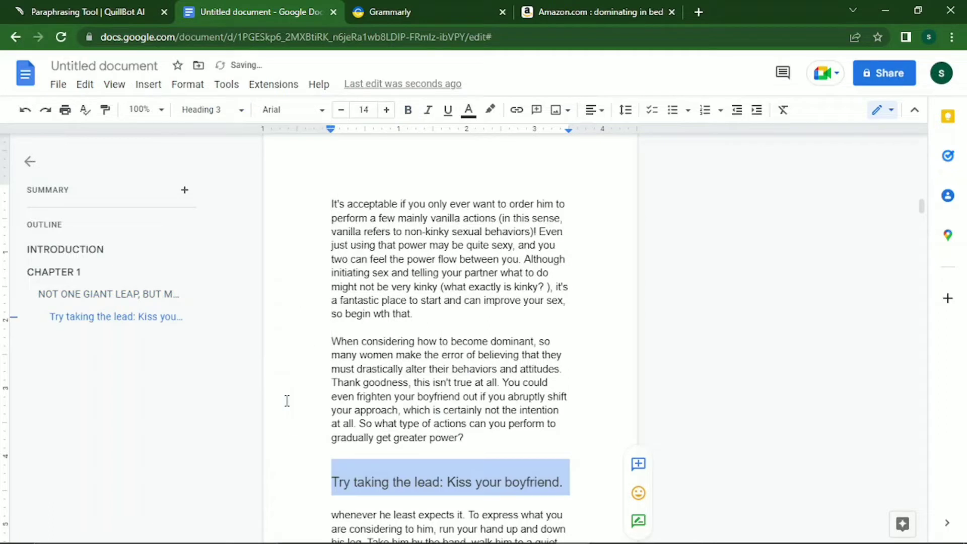
{"action": "left_click", "coordinate": [341, 108]}
{"action": "left_click", "coordinate": [341, 108]}
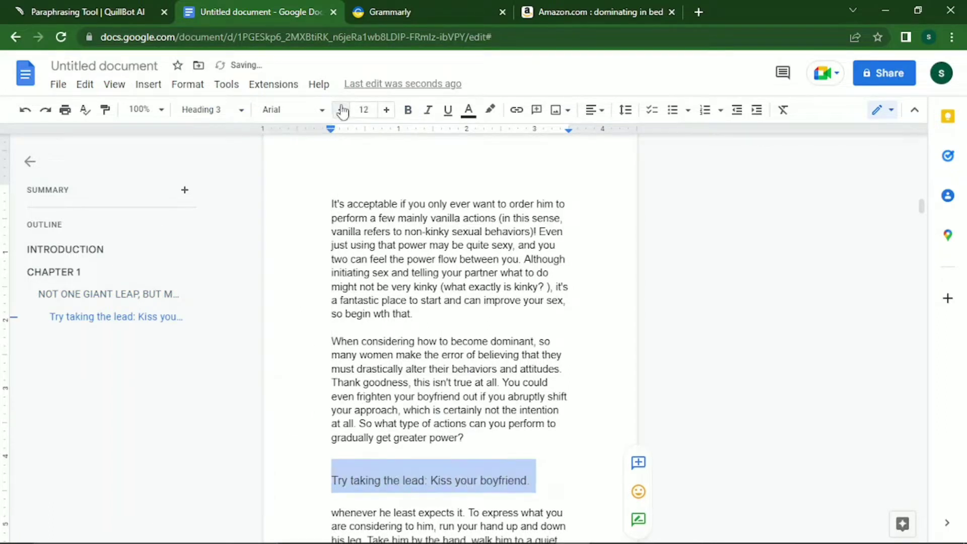
{"action": "left_click", "coordinate": [341, 109]}
{"action": "left_click", "coordinate": [305, 108]}
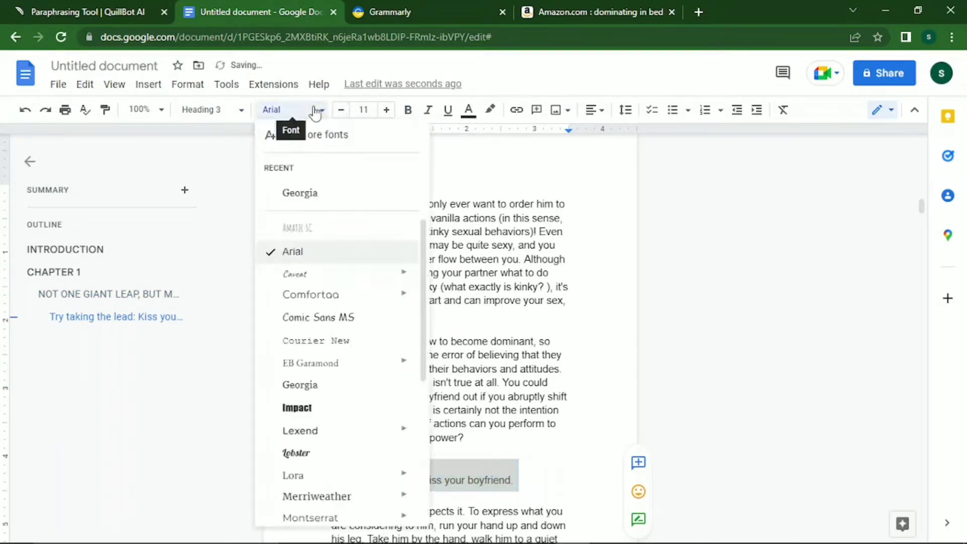
{"action": "left_click", "coordinate": [335, 194]}
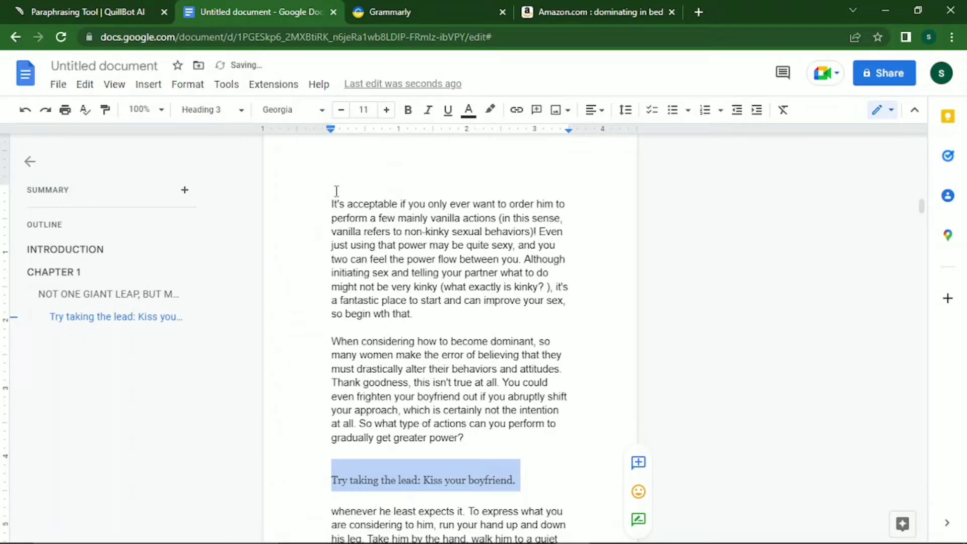
{"action": "left_click", "coordinate": [409, 110]}
Remove the period at the end of the 'Try taking the lead' heading.
{"action": "key", "text": "Down"}
{"action": "key", "text": "Down"}
{"action": "key", "text": "Down"}
{"action": "key", "text": "Down"}
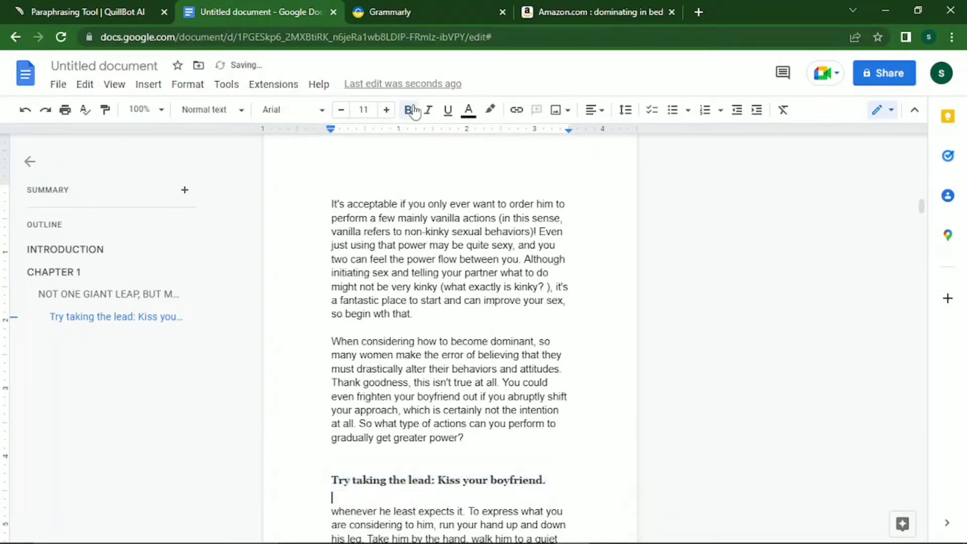
{"action": "key", "text": "Down"}
{"action": "key", "text": "Down"}
{"action": "key", "text": "Down"}
{"action": "key", "text": "Down"}
{"action": "key", "text": "Down"}
{"action": "key", "text": "Down"}
{"action": "key", "text": "Down"}
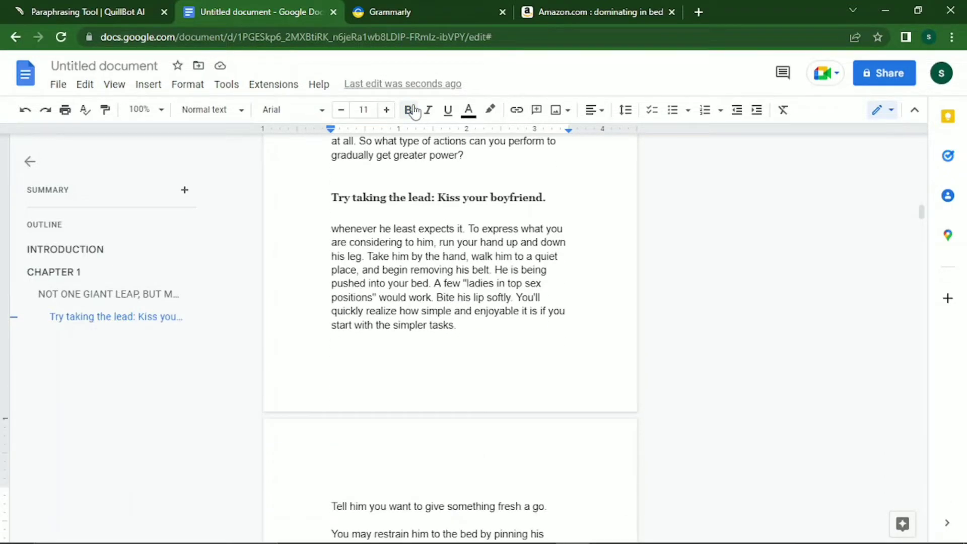
{"action": "key", "text": "Up"}
{"action": "key", "text": "Up"}
{"action": "key", "text": "Up"}
{"action": "key", "text": "Up"}
{"action": "key", "text": "Up"}
{"action": "key", "text": "Up"}
{"action": "key", "text": "Up"}
{"action": "key", "text": "Up"}
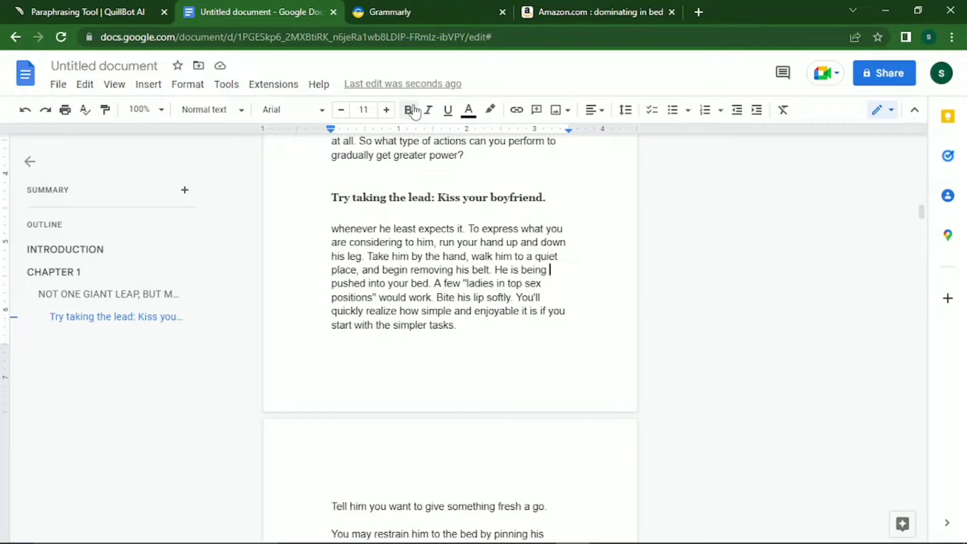
{"action": "key", "text": "Up"}
{"action": "key", "text": "Up"}
{"action": "key", "text": "Up"}
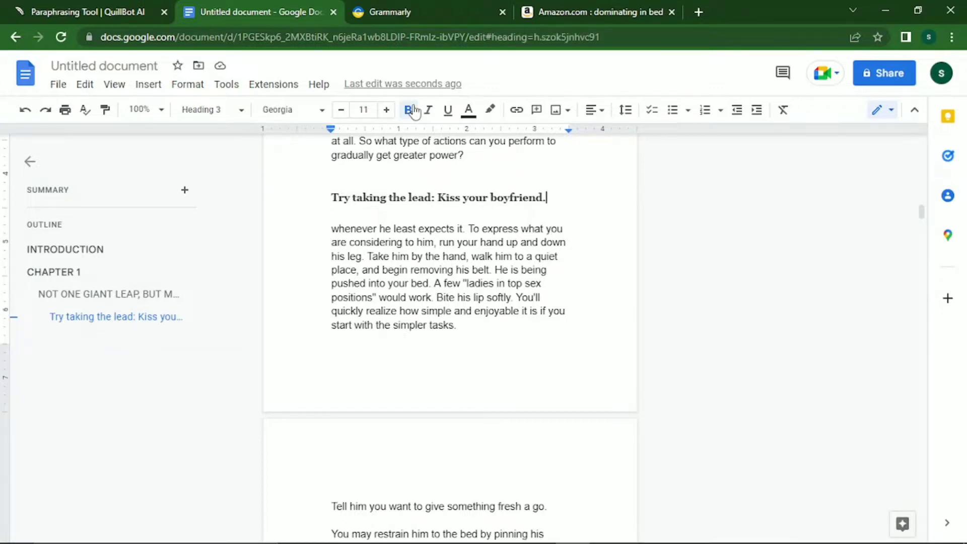
{"action": "key", "text": "BackSpace"}
Select the 'Tell him you want to give something fresh a go.' line.
{"action": "key", "text": "Down"}
{"action": "key", "text": "Down"}
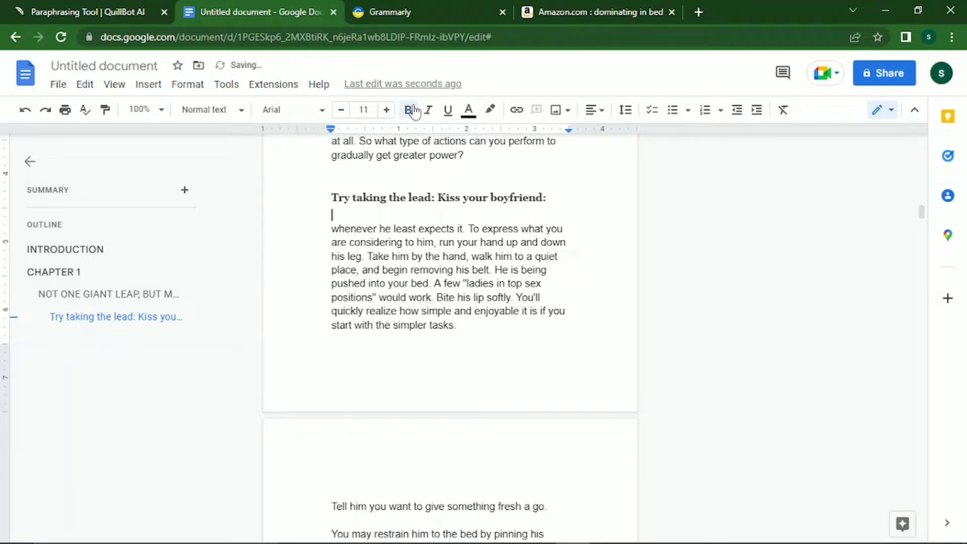
{"action": "key", "text": "Down"}
{"action": "key", "text": "Down"}
{"action": "key", "text": "Down"}
{"action": "key", "text": "Down"}
{"action": "key", "text": "Down"}
{"action": "key", "text": "Down"}
{"action": "key", "text": "Down"}
{"action": "key", "text": "Down"}
{"action": "key", "text": "Down"}
{"action": "key", "text": "Down"}
{"action": "key", "text": "Down"}
{"action": "key", "text": "Down"}
{"action": "key", "text": "Down"}
{"action": "key", "text": "Up"}
{"action": "key", "text": "Up"}
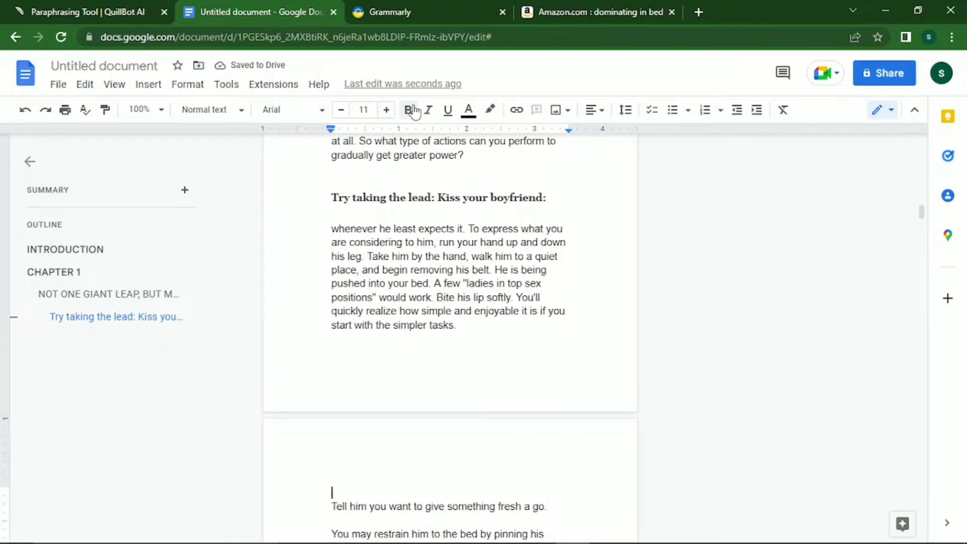
{"action": "key", "text": "Down"}
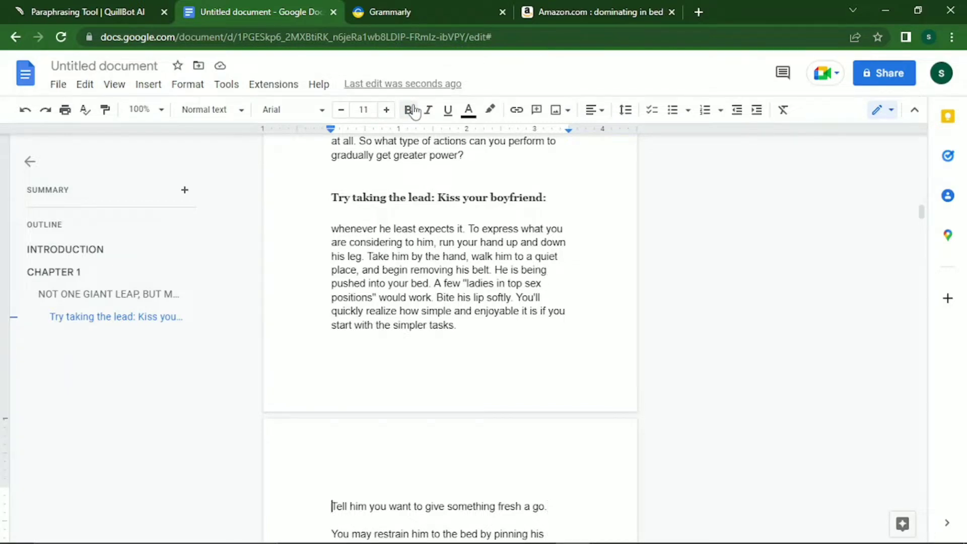
{"action": "key", "text": "shift+End"}
Apply Heading 3, Georgia, size 11 and bold to the 'Tell him you want…' line.
{"action": "left_click", "coordinate": [413, 111]}
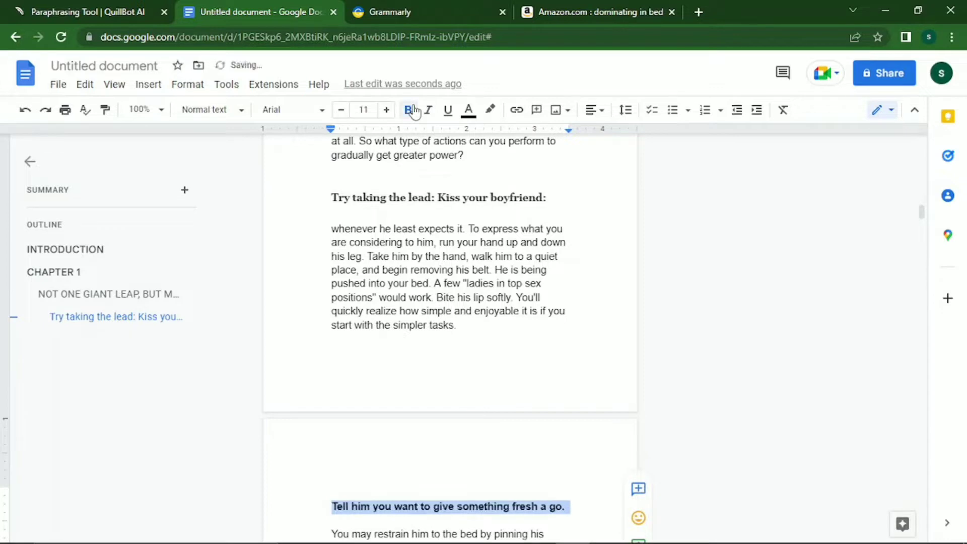
{"action": "left_click", "coordinate": [243, 115]}
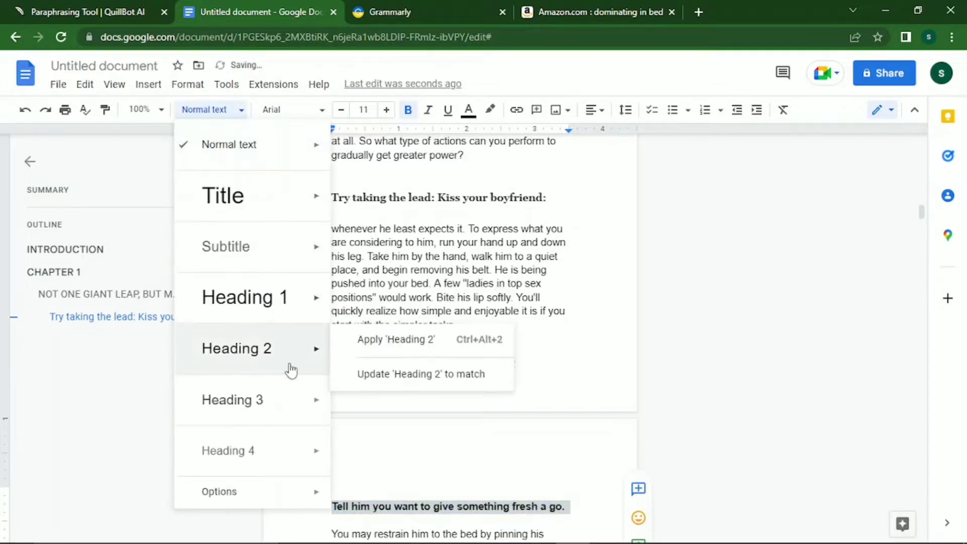
{"action": "left_click", "coordinate": [257, 401]}
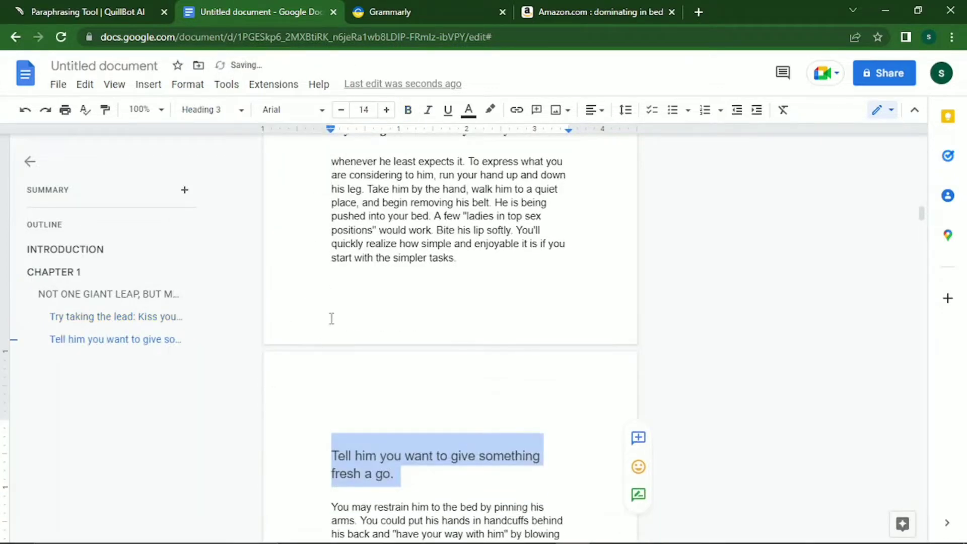
{"action": "left_click", "coordinate": [342, 112]}
{"action": "left_click", "coordinate": [342, 113]}
{"action": "left_click", "coordinate": [343, 113]}
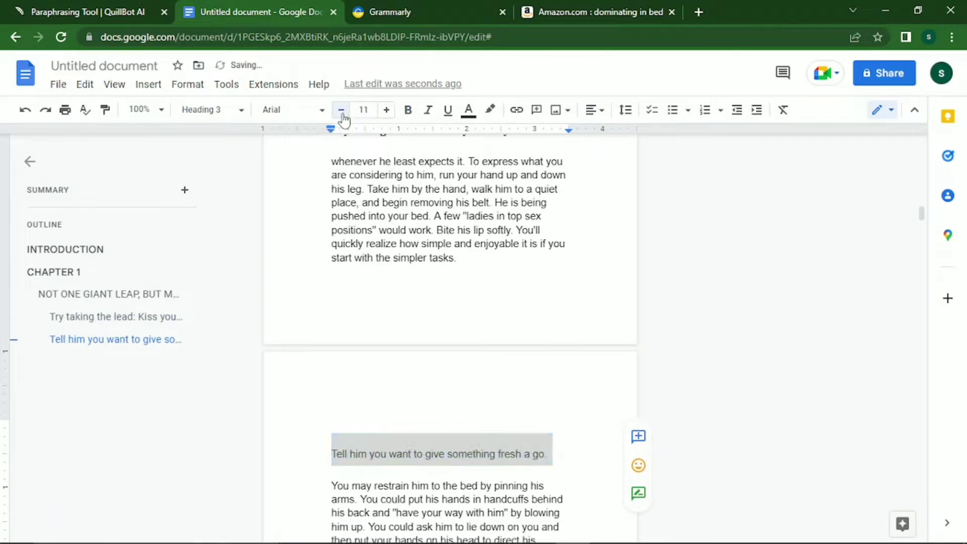
{"action": "left_click", "coordinate": [342, 113]}
{"action": "left_click", "coordinate": [321, 111]}
{"action": "left_click", "coordinate": [310, 193]}
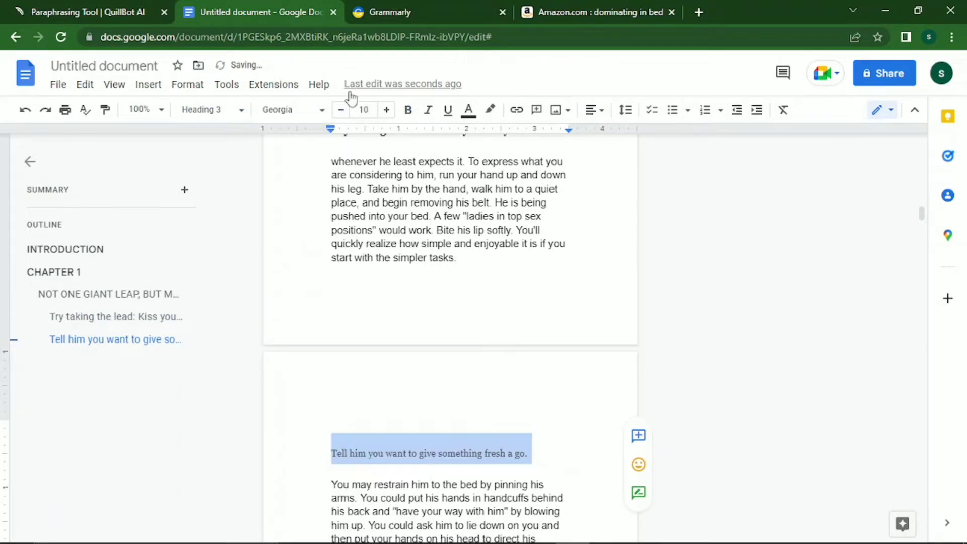
{"action": "left_click", "coordinate": [385, 109]}
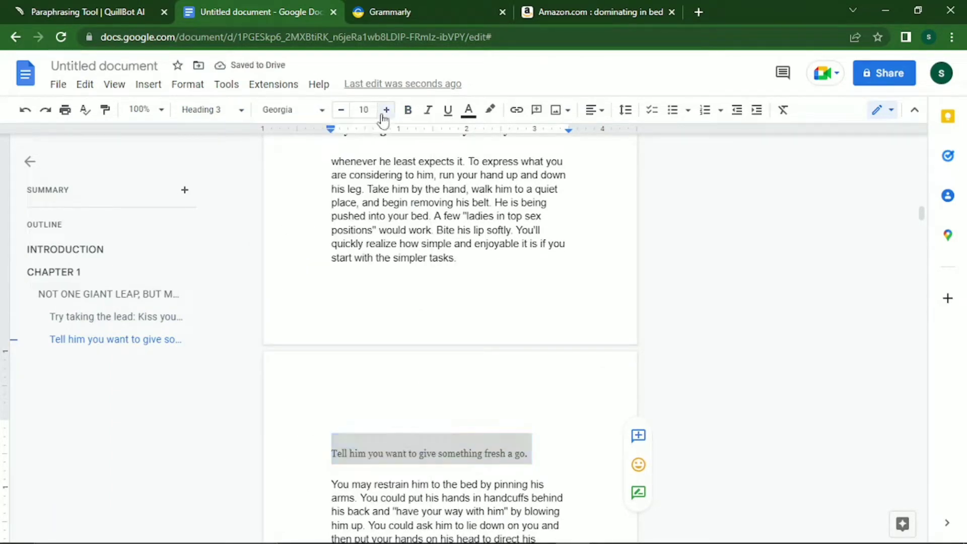
{"action": "left_click", "coordinate": [409, 110]}
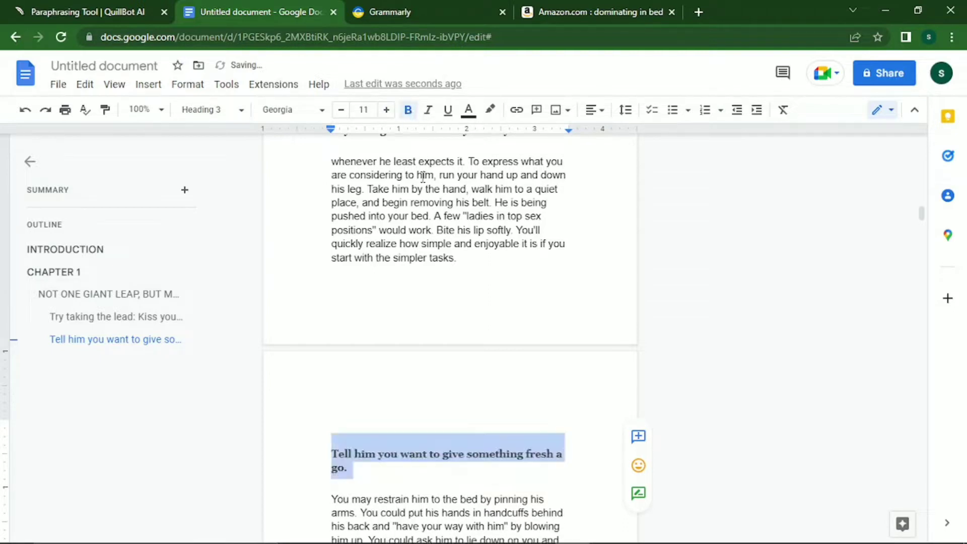
{"action": "key", "text": "Up"}
{"action": "key", "text": "Up"}
{"action": "key", "text": "Up"}
{"action": "key", "text": "Up"}
{"action": "key", "text": "Up"}
{"action": "key", "text": "Up"}
{"action": "key", "text": "Up"}
{"action": "key", "text": "Up"}
{"action": "key", "text": "Up"}
{"action": "key", "text": "Up"}
{"action": "key", "text": "Up"}
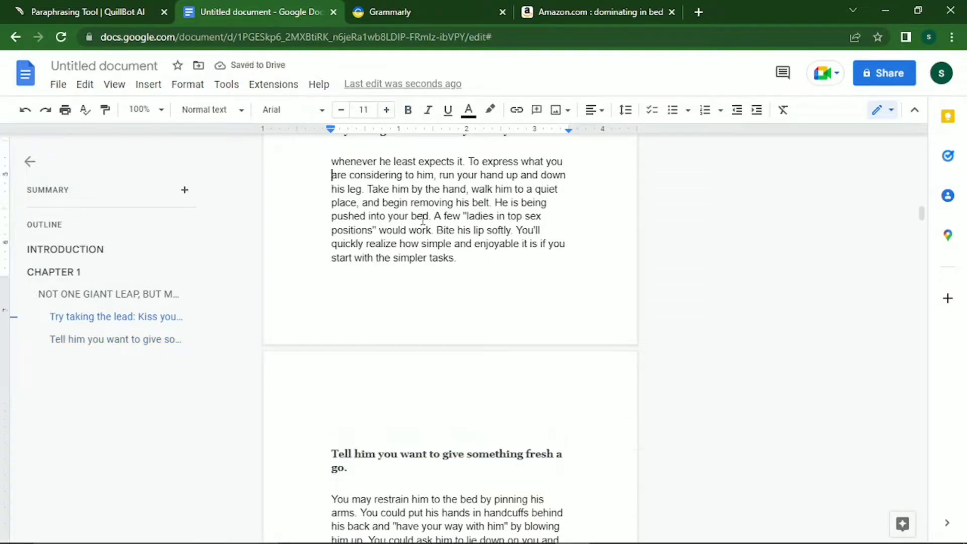
Replace the period at the end of the second subsection heading with a colon.
{"action": "key", "text": "Down"}
{"action": "key", "text": "Down"}
{"action": "key", "text": "Down"}
{"action": "key", "text": "Down"}
{"action": "key", "text": "Down"}
{"action": "key", "text": "Down"}
{"action": "key", "text": "Down"}
{"action": "key", "text": "Down"}
{"action": "key", "text": "Down"}
{"action": "key", "text": "Down"}
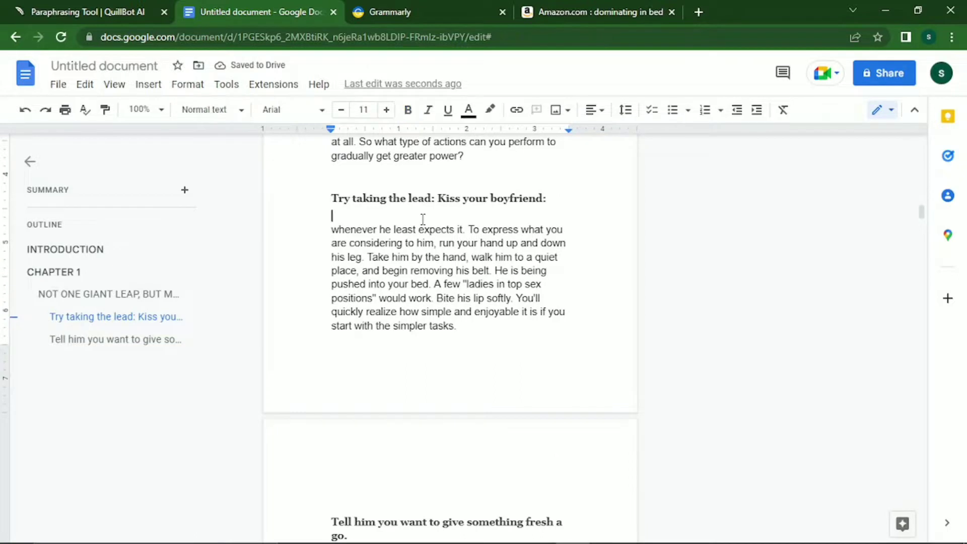
{"action": "key", "text": "Down"}
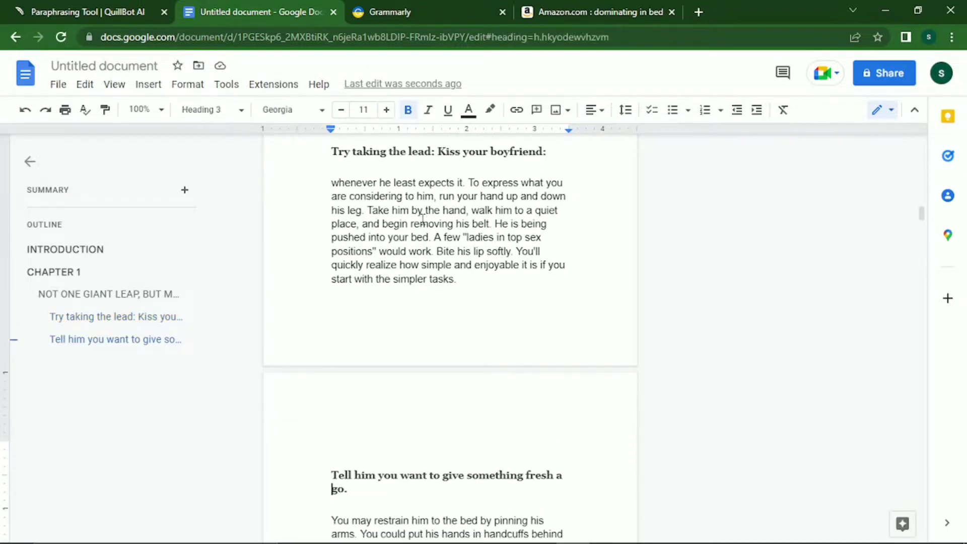
{"action": "key", "text": "Right"}
{"action": "key", "text": "Right"}
{"action": "key", "text": "Right"}
{"action": "key", "text": "BackSpace"}
{"action": "type", "text": ":"}
Insert a blank line before the 'Some individuals' paragraph.
{"action": "key", "text": "Down"}
{"action": "key", "text": "Down"}
{"action": "key", "text": "Down"}
{"action": "key", "text": "Down"}
{"action": "key", "text": "Down"}
{"action": "key", "text": "Down"}
{"action": "key", "text": "Down"}
{"action": "key", "text": "Down"}
{"action": "key", "text": "Down"}
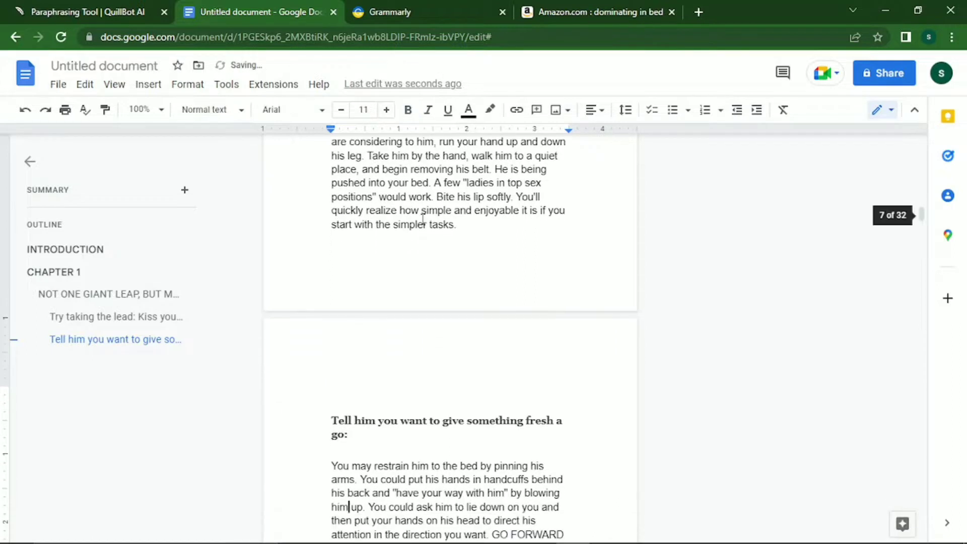
{"action": "key", "text": "Down"}
{"action": "key", "text": "Down"}
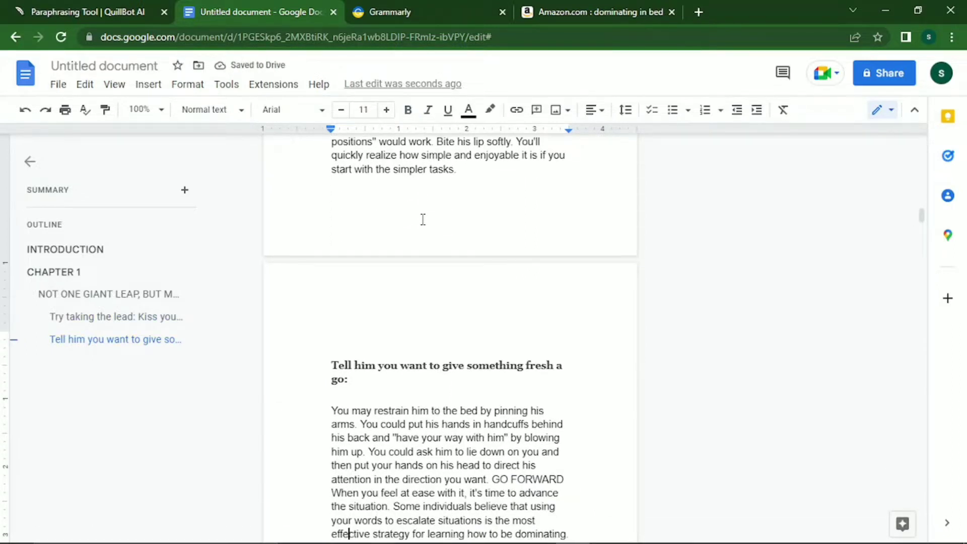
{"action": "key", "text": "Up"}
{"action": "key", "text": "Up"}
{"action": "key", "text": "Up"}
{"action": "key", "text": "Left"}
{"action": "key", "text": "Left"}
{"action": "key", "text": "Left"}
{"action": "key", "text": "Left"}
{"action": "key", "text": "Left"}
{"action": "key", "text": "Left"}
{"action": "key", "text": "Left"}
{"action": "key", "text": "Left"}
{"action": "key", "text": "Left"}
{"action": "key", "text": "Left"}
{"action": "key", "text": "Left"}
{"action": "key", "text": "Left"}
{"action": "key", "text": "Left"}
{"action": "key", "text": "Down"}
{"action": "key", "text": "Down"}
{"action": "key", "text": "Down"}
{"action": "key", "text": "Left"}
{"action": "key", "text": "Left"}
{"action": "key", "text": "Left"}
{"action": "key", "text": "Left"}
{"action": "key", "text": "Left"}
{"action": "key", "text": "Left"}
{"action": "key", "text": "Left"}
{"action": "key", "text": "Left"}
{"action": "key", "text": "Left"}
{"action": "key", "text": "Left"}
{"action": "key", "text": "Left"}
{"action": "key", "text": "Left"}
{"action": "key", "text": "Left"}
{"action": "key", "text": "Left"}
{"action": "key", "text": "Left"}
{"action": "key", "text": "Left"}
{"action": "key", "text": "Left"}
{"action": "key", "text": "Left"}
{"action": "key", "text": "Left"}
{"action": "key", "text": "Left"}
{"action": "key", "text": "Up"}
{"action": "key", "text": "Left"}
{"action": "key", "text": "Left"}
{"action": "key", "text": "Return"}
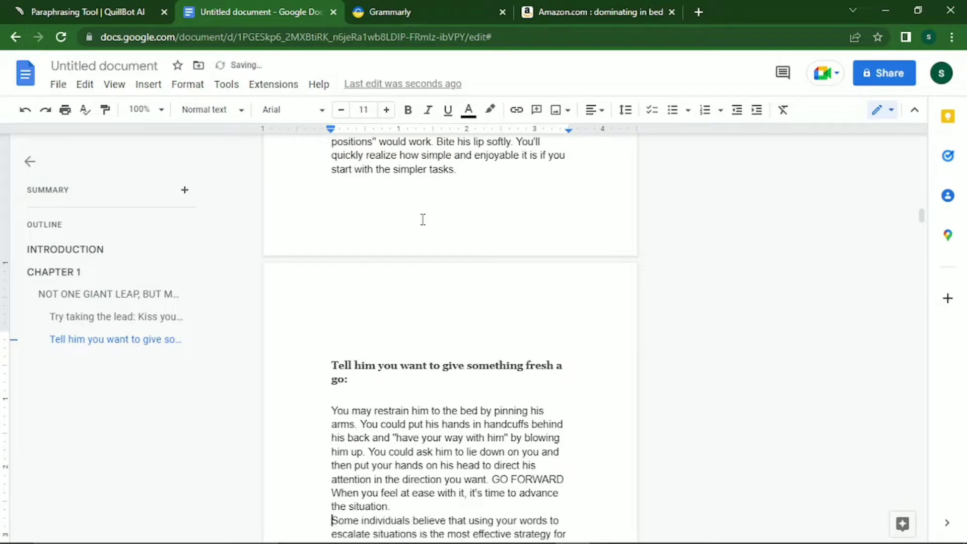
{"action": "key", "text": "Return"}
Add blank lines before 'Start by giving him' and 'Here are a few commands'.
{"action": "key", "text": "Down"}
{"action": "key", "text": "Down"}
{"action": "key", "text": "Down"}
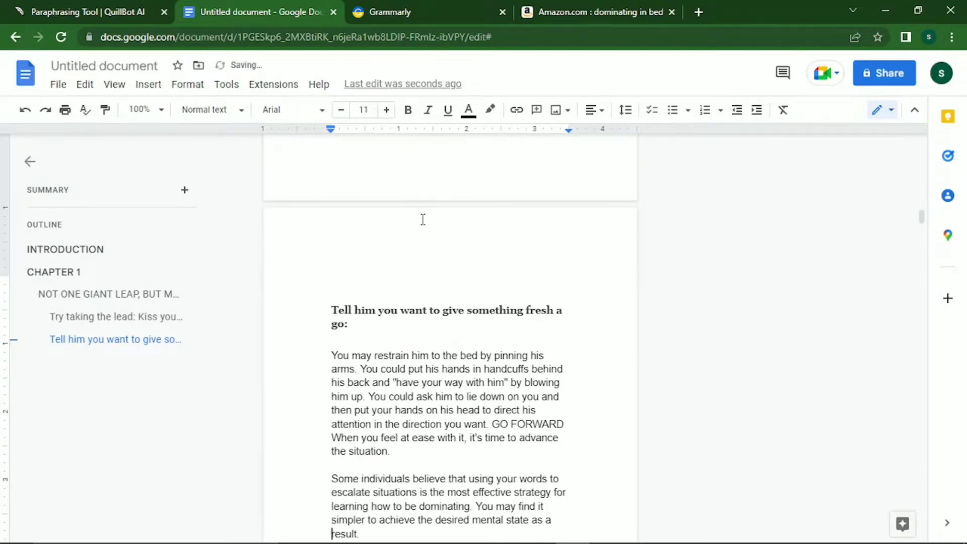
{"action": "key", "text": "End"}
{"action": "key", "text": "Return"}
{"action": "key", "text": "Down"}
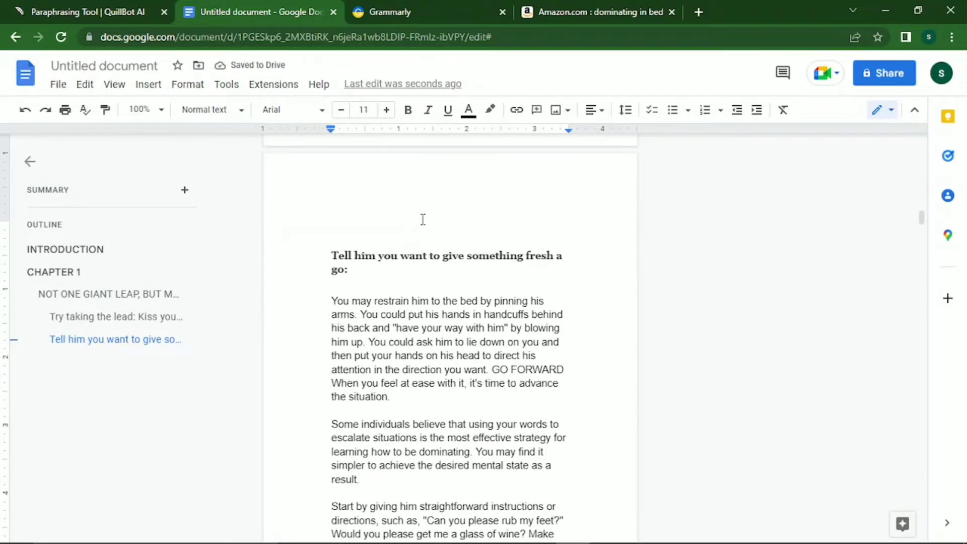
{"action": "key", "text": "Down"}
{"action": "key", "text": "Down"}
{"action": "key", "text": "Down"}
{"action": "key", "text": "Down"}
{"action": "key", "text": "Down"}
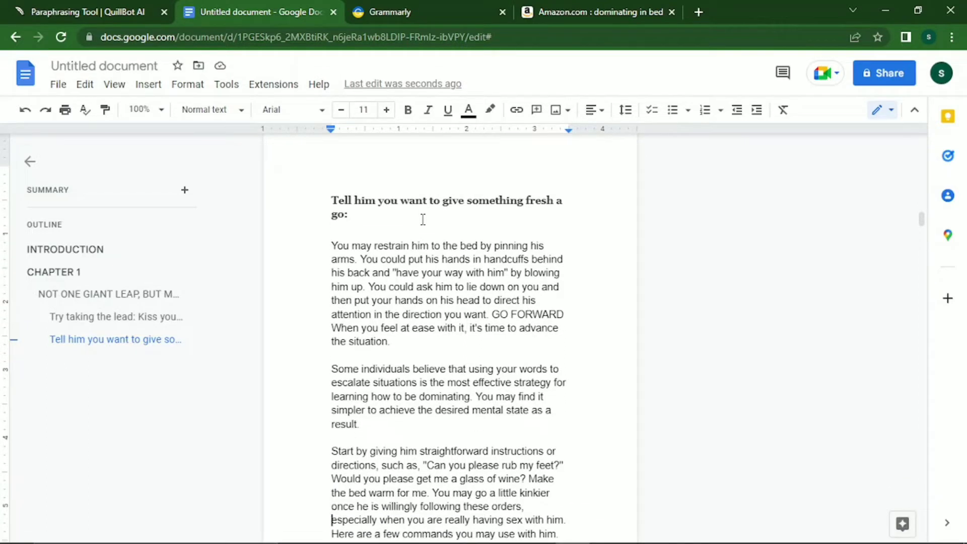
{"action": "key", "text": "Down"}
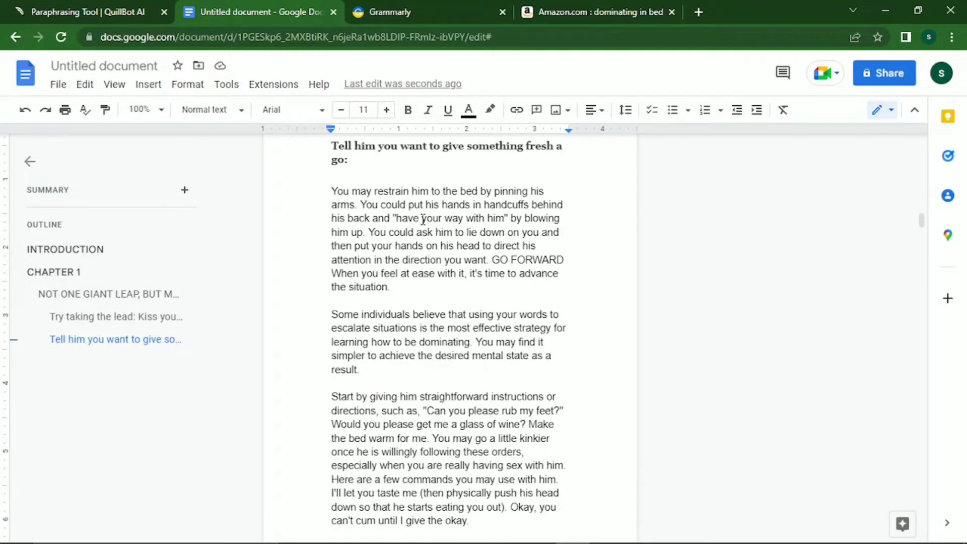
{"action": "key", "text": "Return"}
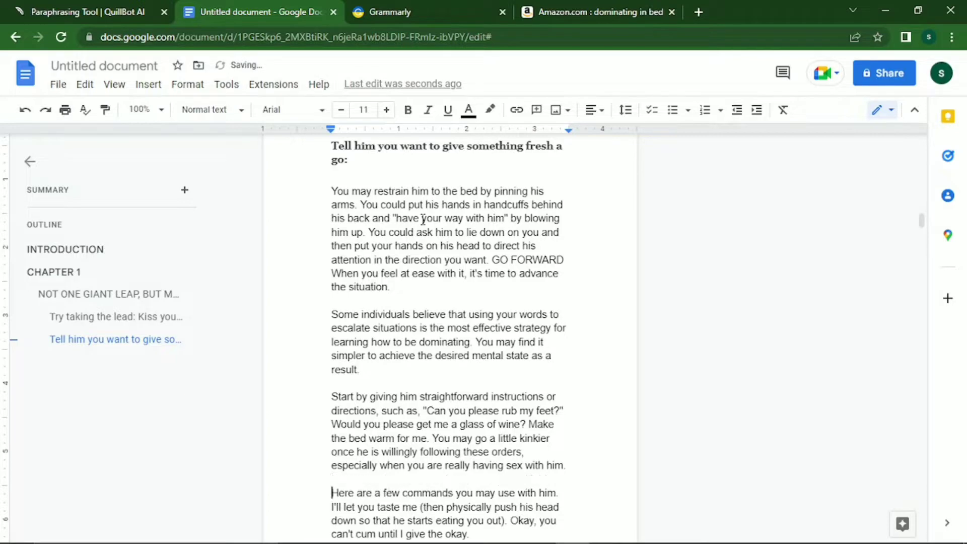
Insert a page break after the commands paragraph and return to the end of the 'Here are a few commands' sentence.
{"action": "key", "text": "Down"}
{"action": "key", "text": "Down"}
{"action": "key", "text": "Down"}
{"action": "key", "text": "Down"}
{"action": "key", "text": "ctrl+Return"}
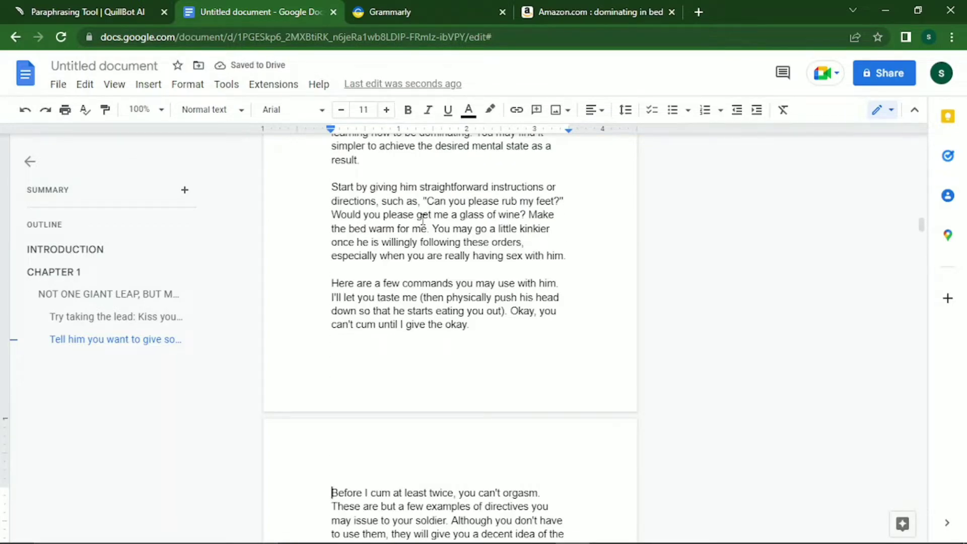
{"action": "key", "text": "Up"}
{"action": "key", "text": "Up"}
{"action": "key", "text": "Up"}
{"action": "key", "text": "Up"}
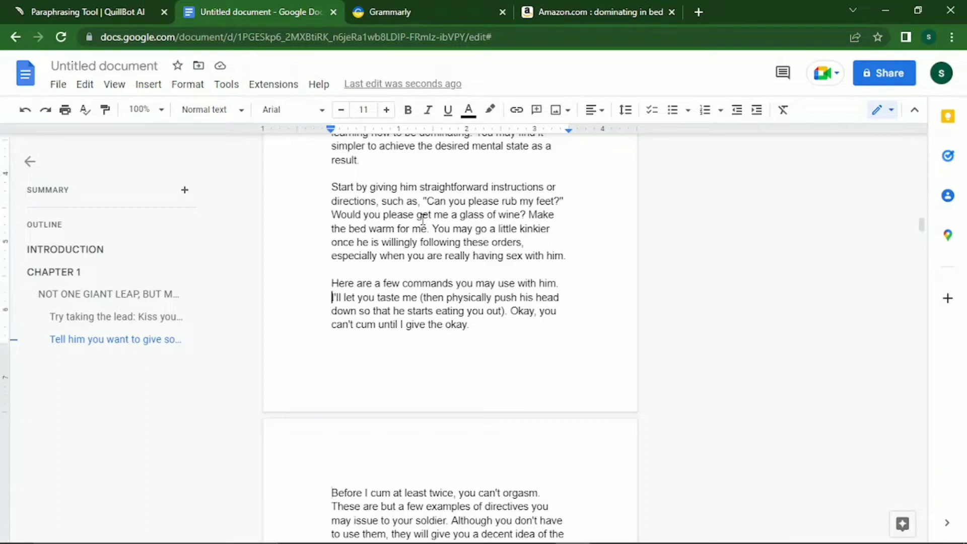
{"action": "key", "text": "ctrl+Right"}
{"action": "key", "text": "ctrl+Right"}
{"action": "key", "text": "ctrl+Right"}
{"action": "key", "text": "ctrl+Right"}
{"action": "key", "text": "ctrl+Right"}
{"action": "key", "text": "ctrl+Right"}
{"action": "key", "text": "ctrl+Right"}
{"action": "key", "text": "ctrl+Right"}
{"action": "key", "text": "ctrl+Right"}
{"action": "key", "text": "Right"}
{"action": "key", "text": "Right"}
{"action": "key", "text": "Right"}
{"action": "key", "text": "Right"}
End the commands intro line with a semicolon and push the example commands onto the next page.
{"action": "type", "text": ";"}
{"action": "key", "text": "ctrl+Return"}
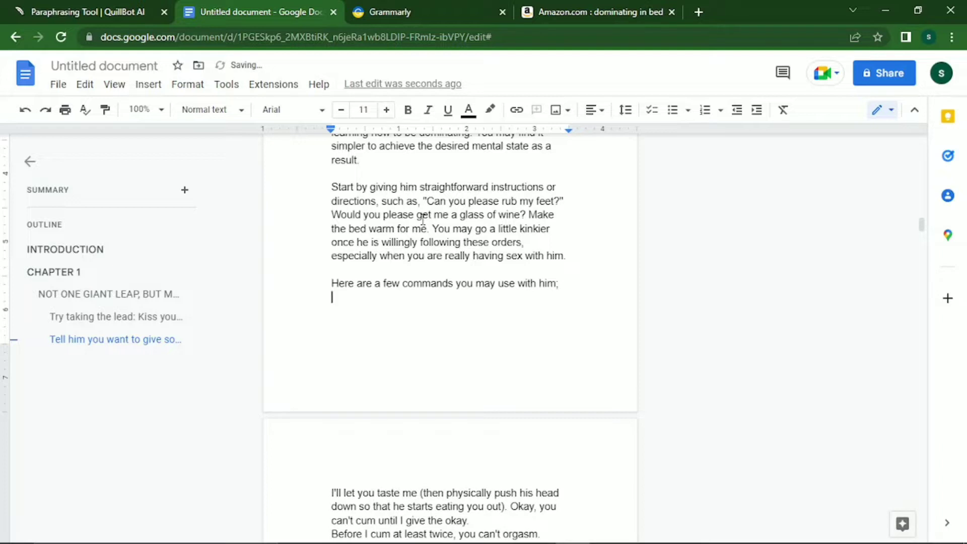
{"action": "key", "text": "Down"}
{"action": "key", "text": "Up"}
{"action": "key", "text": "Up"}
{"action": "key", "text": "Return"}
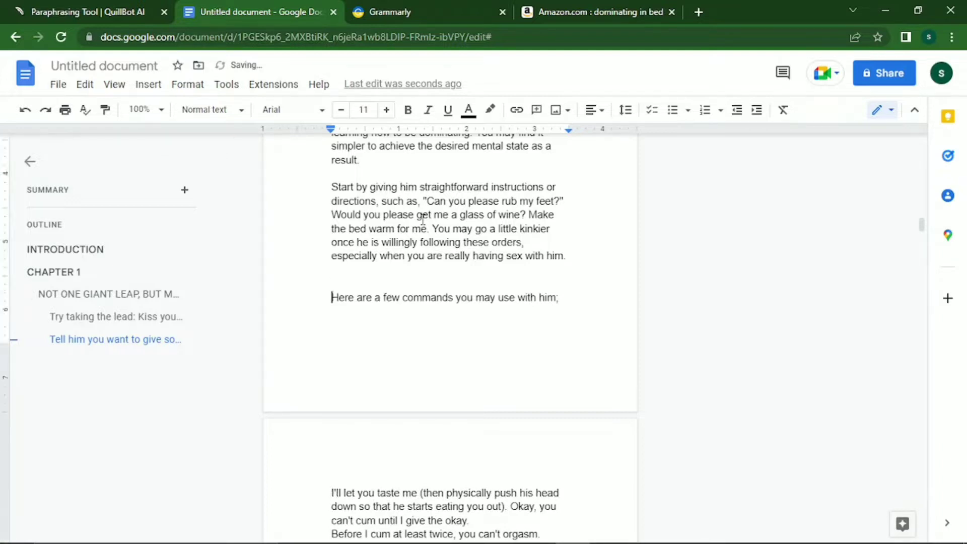
{"action": "key", "text": "Return"}
{"action": "key", "text": "Return"}
{"action": "key", "text": "Return"}
{"action": "key", "text": "Return"}
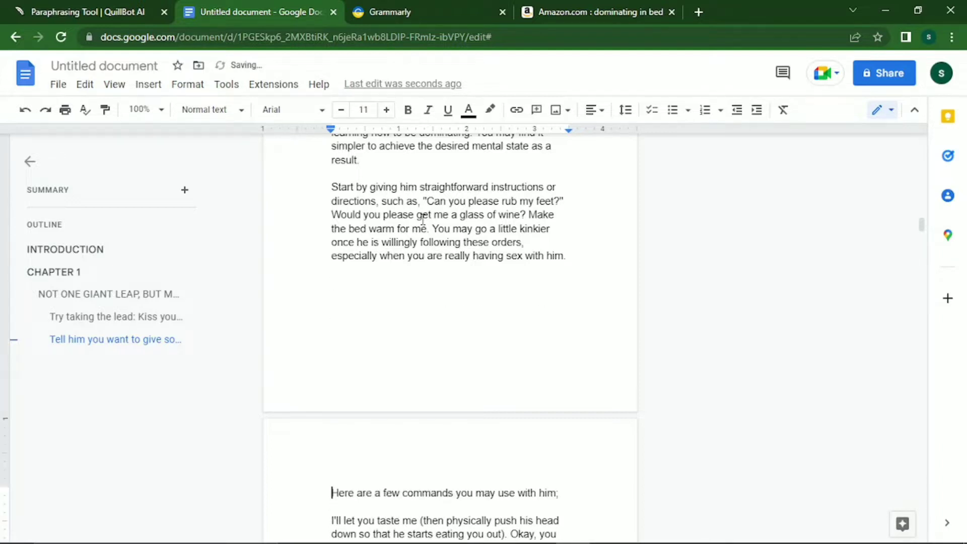
Keep the two example commands together by removing the extra blank line between them.
{"action": "key", "text": "Down"}
{"action": "key", "text": "Down"}
{"action": "key", "text": "Down"}
{"action": "key", "text": "Down"}
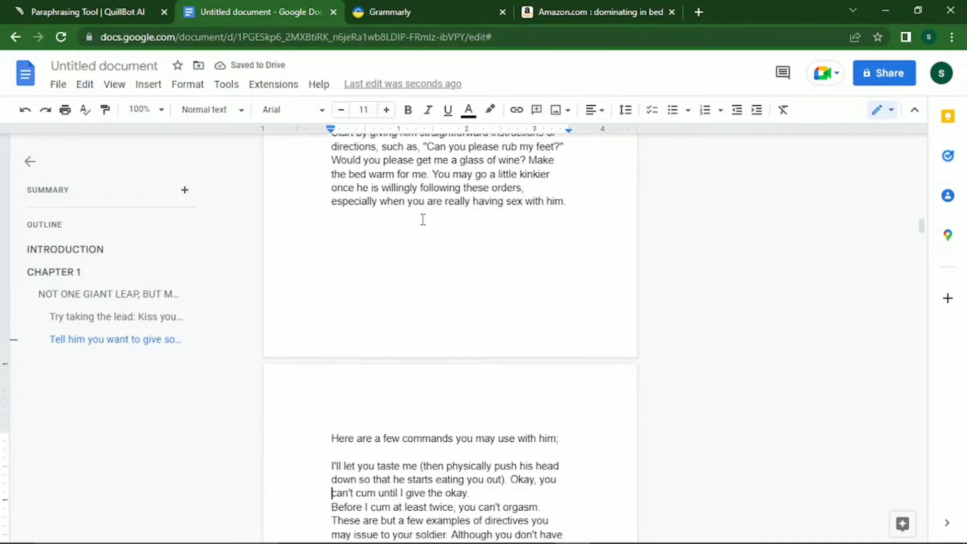
{"action": "key", "text": "Up"}
{"action": "key", "text": "Up"}
{"action": "key", "text": "Up"}
{"action": "key", "text": "Right"}
{"action": "key", "text": "Right"}
{"action": "key", "text": "Right"}
{"action": "key", "text": "Right"}
{"action": "key", "text": "Right"}
{"action": "key", "text": "Right"}
{"action": "key", "text": "Right"}
{"action": "key", "text": "Right"}
{"action": "key", "text": "Right"}
{"action": "key", "text": "Right"}
{"action": "key", "text": "Right"}
{"action": "key", "text": "Right"}
{"action": "key", "text": "Right"}
{"action": "key", "text": "Right"}
{"action": "key", "text": "Right"}
{"action": "key", "text": "Right"}
{"action": "key", "text": "Right"}
{"action": "key", "text": "Right"}
{"action": "key", "text": "Right"}
{"action": "key", "text": "Right"}
{"action": "key", "text": "Right"}
{"action": "key", "text": "Right"}
{"action": "key", "text": "Right"}
{"action": "key", "text": "Right"}
{"action": "key", "text": "Right"}
{"action": "key", "text": "Right"}
{"action": "key", "text": "End"}
{"action": "key", "text": "Return"}
{"action": "key", "text": "Down"}
{"action": "key", "text": "Down"}
{"action": "key", "text": "Down"}
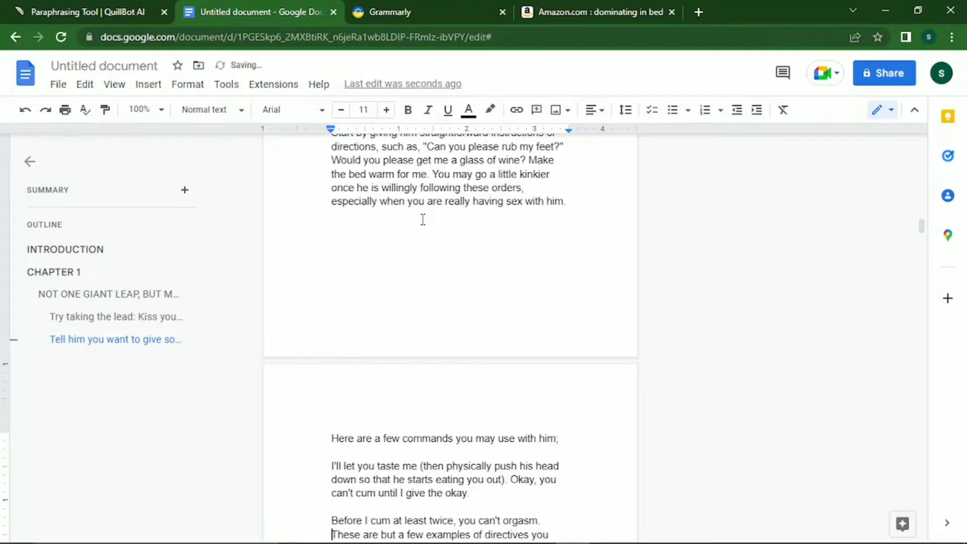
{"action": "key", "text": "Up"}
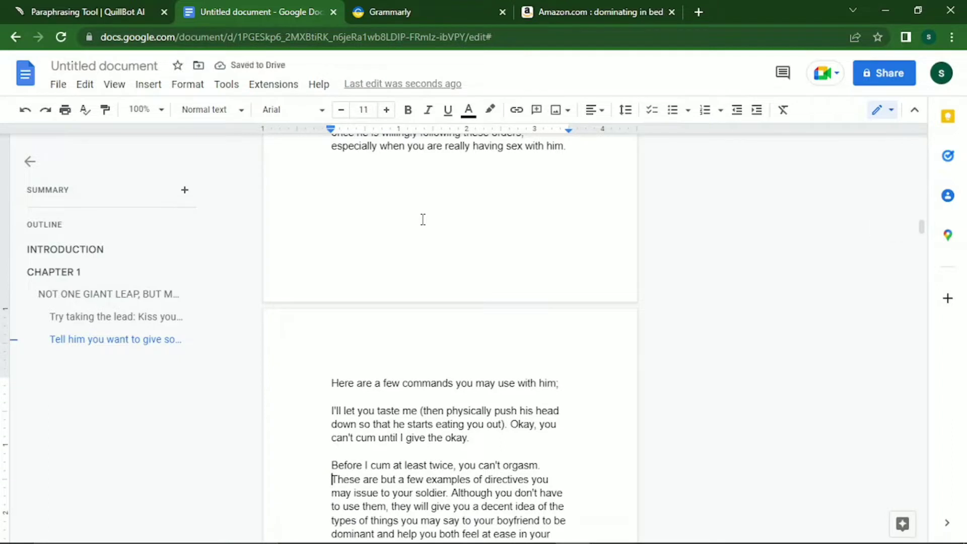
{"action": "key", "text": "Up"}
{"action": "key", "text": "Up"}
{"action": "key", "text": "Down"}
{"action": "key", "text": "BackSpace"}
Add a blank line before 'These are but a few examples' and select the IDENTIFY YOUR FLAVOR OF DOMINANCE heading.
{"action": "key", "text": "Down"}
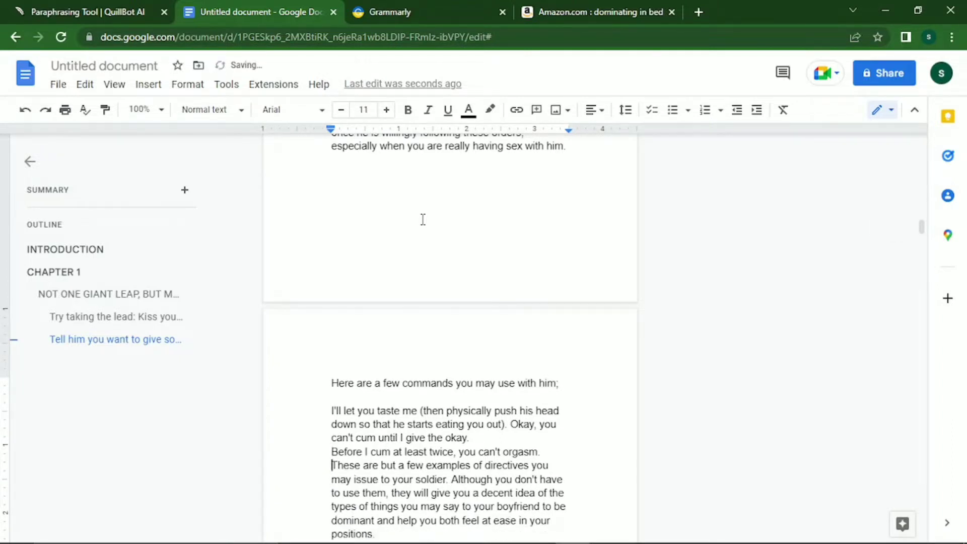
{"action": "key", "text": "Return"}
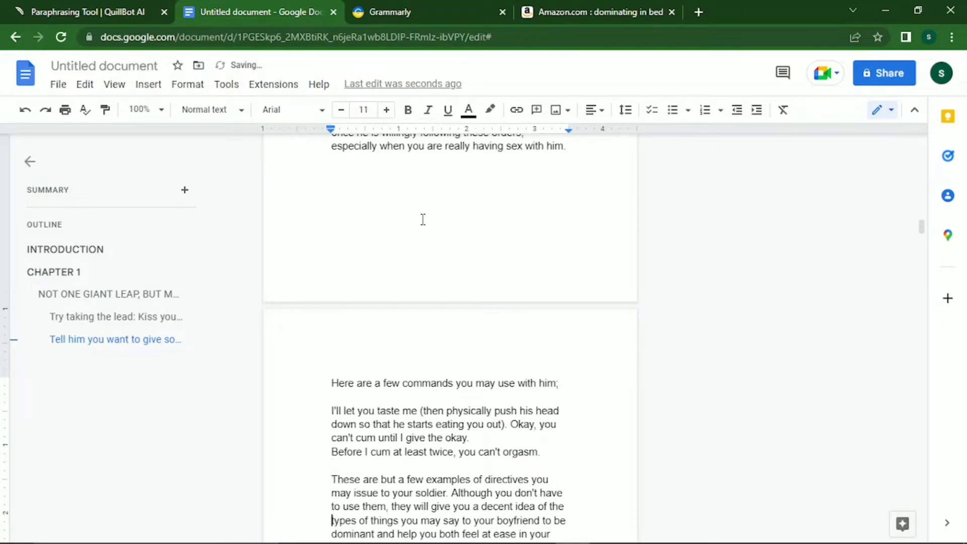
{"action": "key", "text": "Down"}
{"action": "key", "text": "Down"}
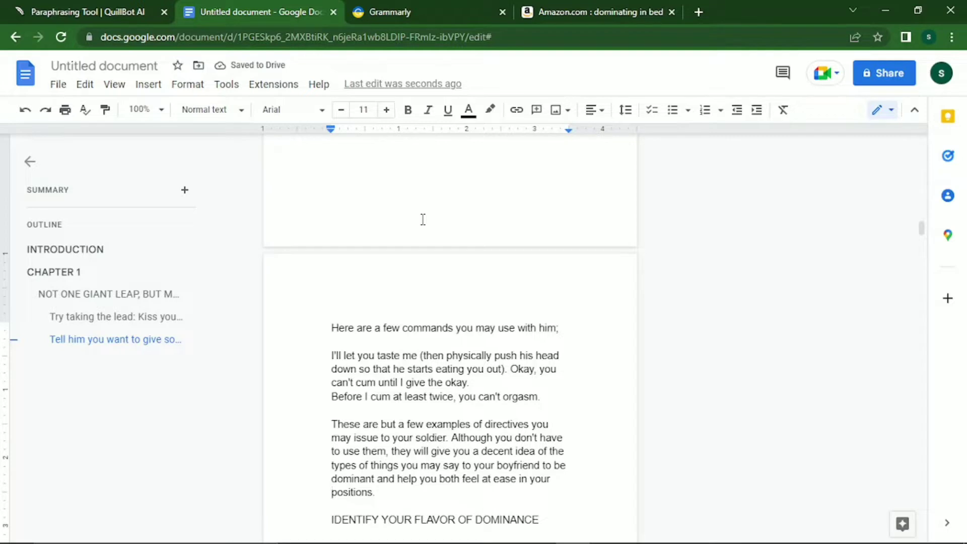
{"action": "key", "text": "Down"}
{"action": "key", "text": "Down"}
{"action": "key", "text": "shift+Down"}
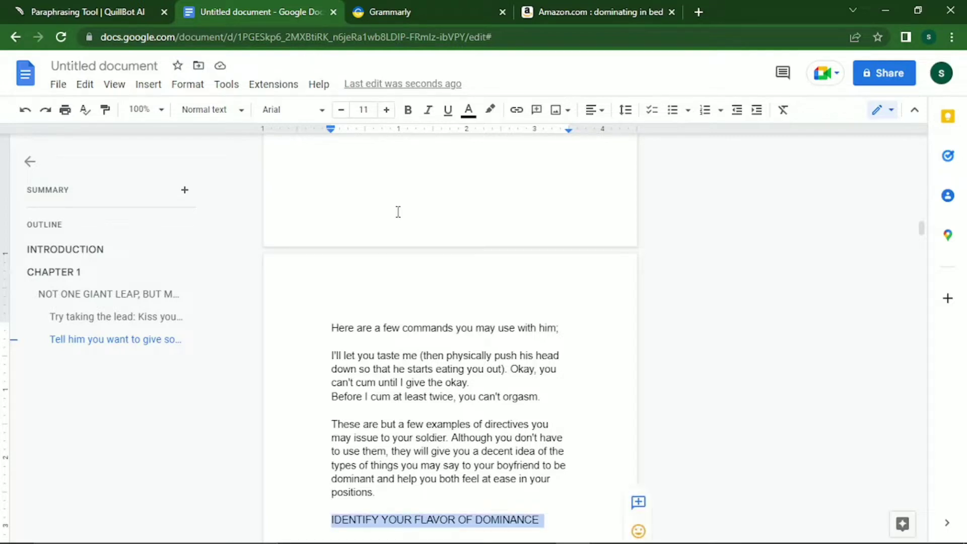
Make IDENTIFY YOUR FLAVOR OF DOMINANCE a bold Georgia Heading 2.
{"action": "left_click", "coordinate": [300, 111]}
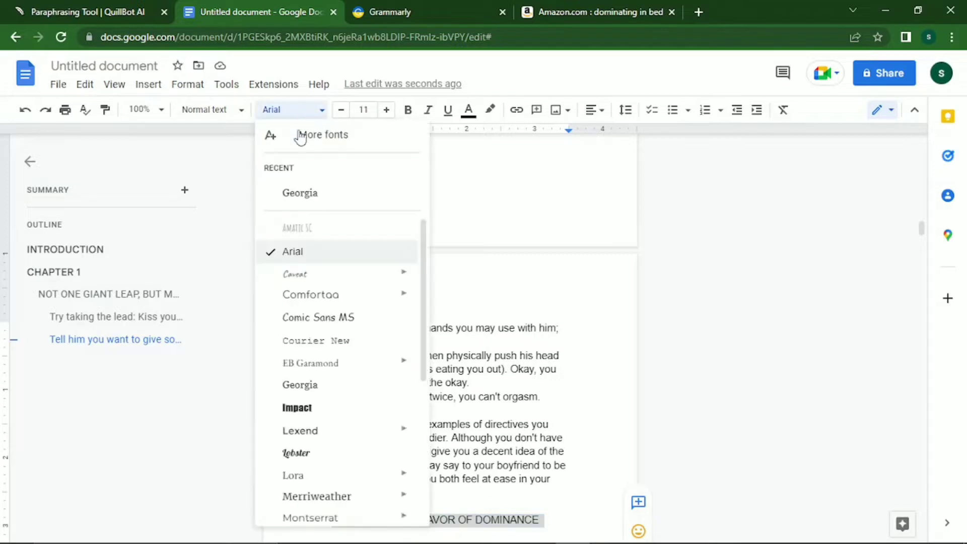
{"action": "left_click", "coordinate": [304, 192]}
{"action": "left_click", "coordinate": [237, 106]}
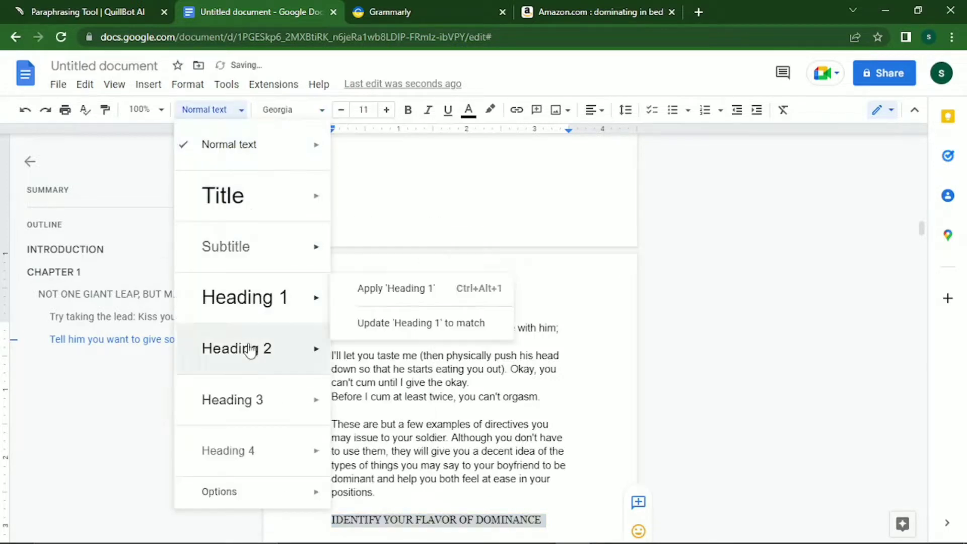
{"action": "left_click", "coordinate": [250, 348]}
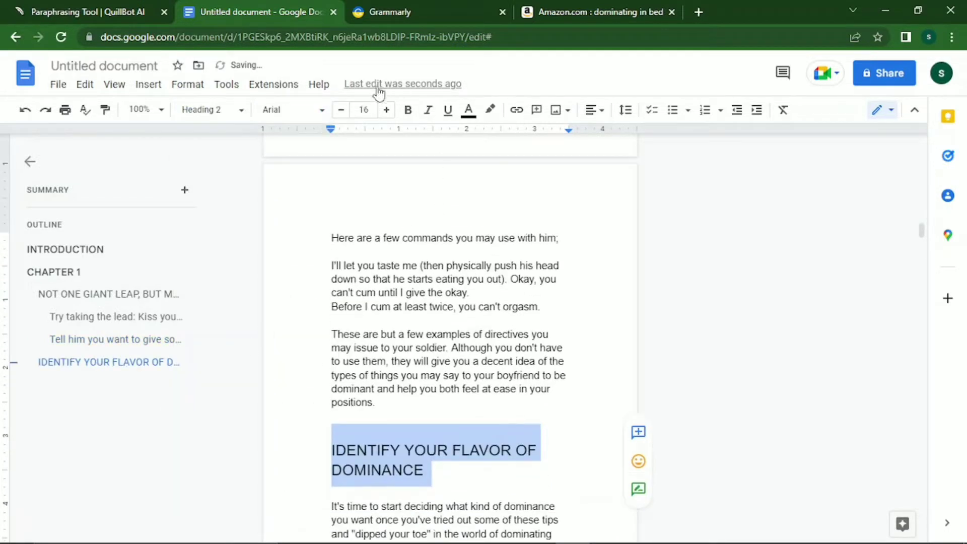
{"action": "left_click", "coordinate": [340, 110]}
{"action": "left_click", "coordinate": [340, 110]}
{"action": "left_click", "coordinate": [340, 110]}
{"action": "left_click", "coordinate": [340, 110]}
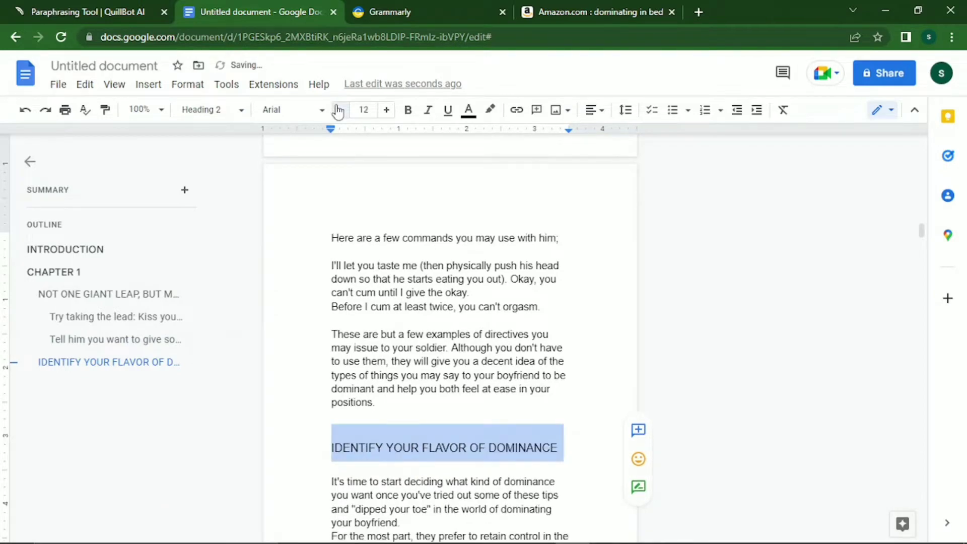
{"action": "left_click", "coordinate": [340, 110]}
{"action": "left_click", "coordinate": [393, 110]}
{"action": "left_click", "coordinate": [408, 110]}
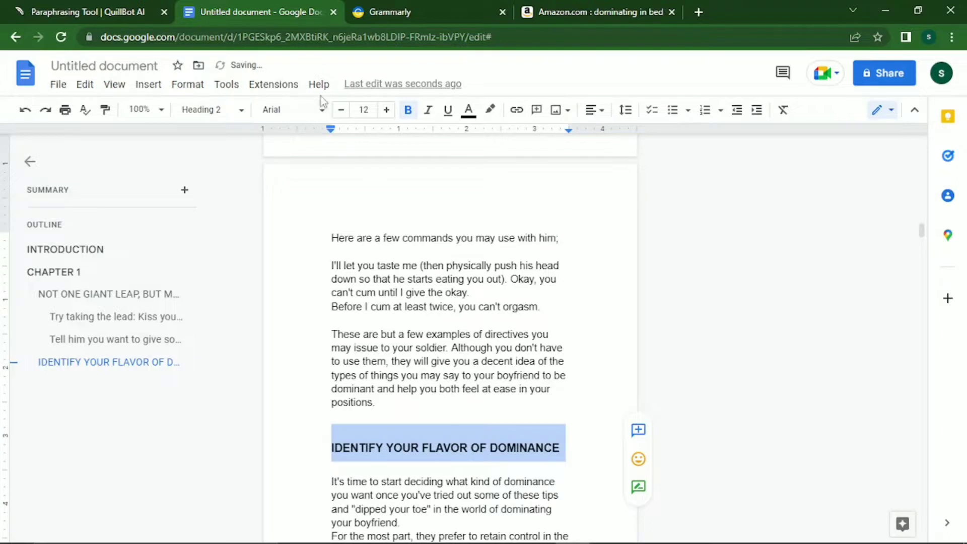
Reapply Georgia to the heading and set its size to 11 point.
{"action": "left_click", "coordinate": [319, 108]}
{"action": "left_click", "coordinate": [280, 193]}
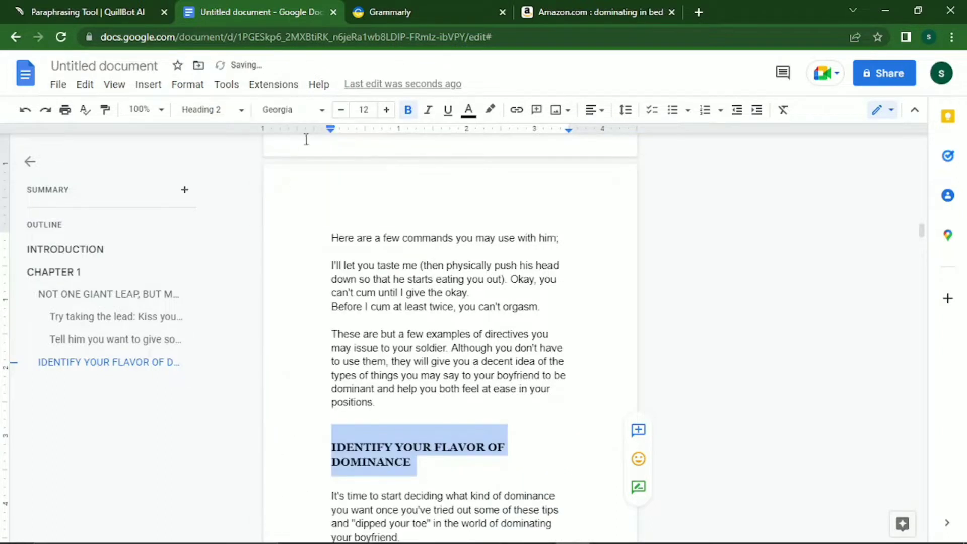
{"action": "left_click", "coordinate": [341, 111]}
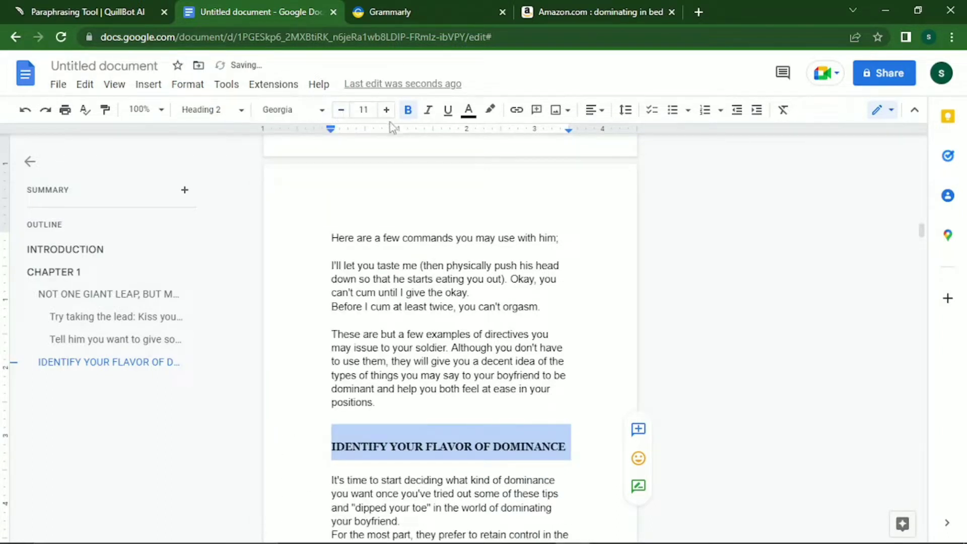
{"action": "key", "text": "Down"}
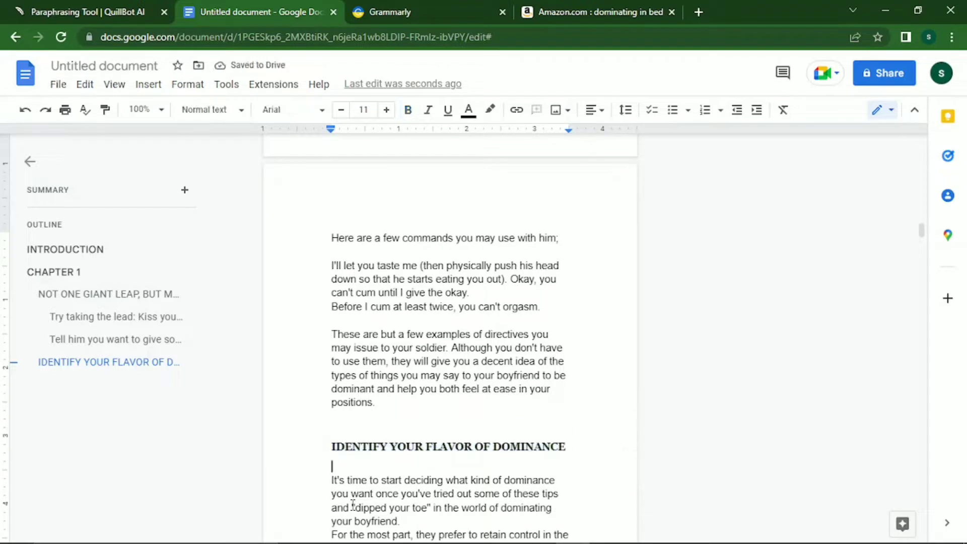
{"action": "key", "text": "Down"}
{"action": "key", "text": "Down"}
{"action": "key", "text": "Down"}
{"action": "key", "text": "Down"}
{"action": "key", "text": "Down"}
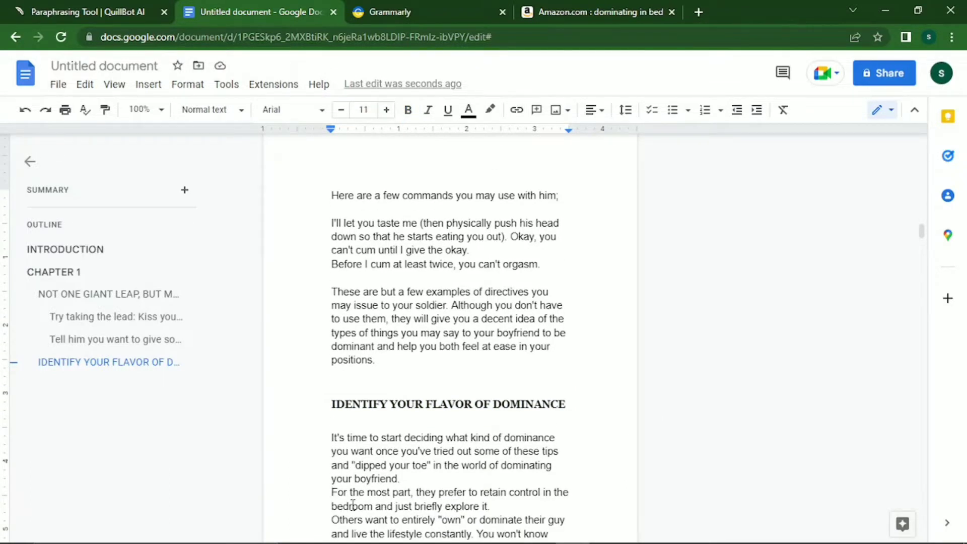
Select the whole NOT ONE GIANT LEAP, BUT MANY heading and raise its size from 10 to 11.
{"action": "key", "text": "Up"}
{"action": "key", "text": "Up"}
{"action": "key", "text": "Up"}
{"action": "key", "text": "Down"}
{"action": "key", "text": "Down"}
{"action": "key", "text": "Down"}
{"action": "key", "text": "Up"}
{"action": "key", "text": "Up"}
{"action": "key", "text": "Up"}
{"action": "key", "text": "Up"}
{"action": "key", "text": "Up"}
{"action": "key", "text": "Up"}
{"action": "key", "text": "Up"}
{"action": "key", "text": "Up"}
{"action": "key", "text": "Up"}
{"action": "key", "text": "Up"}
{"action": "key", "text": "Up"}
{"action": "key", "text": "Up"}
{"action": "key", "text": "Up"}
{"action": "key", "text": "Up"}
{"action": "key", "text": "Up"}
{"action": "key", "text": "Up"}
{"action": "key", "text": "Up"}
{"action": "key", "text": "Up"}
{"action": "key", "text": "Up"}
{"action": "key", "text": "Up"}
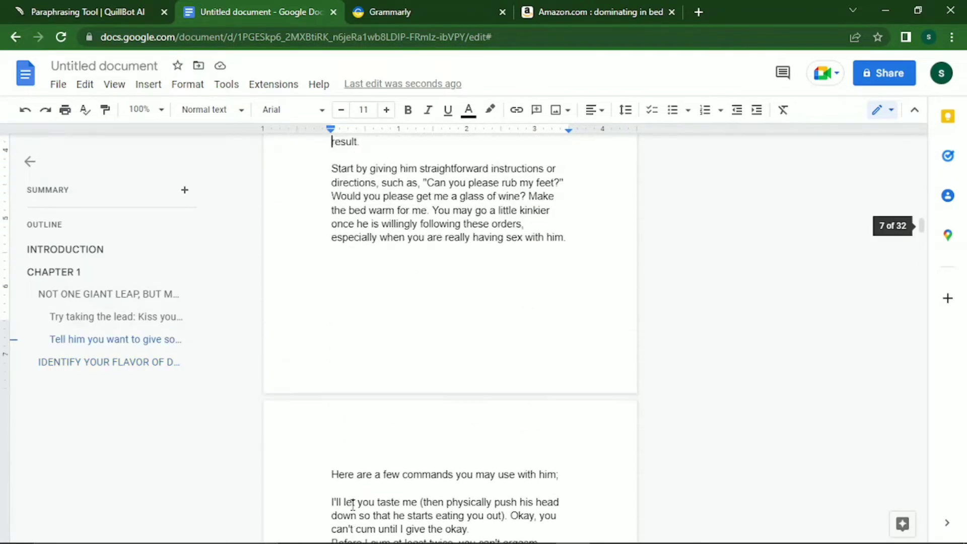
{"action": "key", "text": "Up"}
{"action": "key", "text": "Up"}
{"action": "key", "text": "Up"}
{"action": "key", "text": "Up"}
{"action": "key", "text": "Up"}
{"action": "key", "text": "Up"}
{"action": "key", "text": "Up"}
{"action": "key", "text": "Up"}
{"action": "key", "text": "Up"}
{"action": "key", "text": "Up"}
{"action": "key", "text": "Up"}
{"action": "key", "text": "Up"}
{"action": "key", "text": "Up"}
{"action": "key", "text": "Up"}
{"action": "key", "text": "Up"}
{"action": "key", "text": "Up"}
{"action": "key", "text": "Up"}
{"action": "key", "text": "Up"}
{"action": "key", "text": "Up"}
{"action": "key", "text": "Up"}
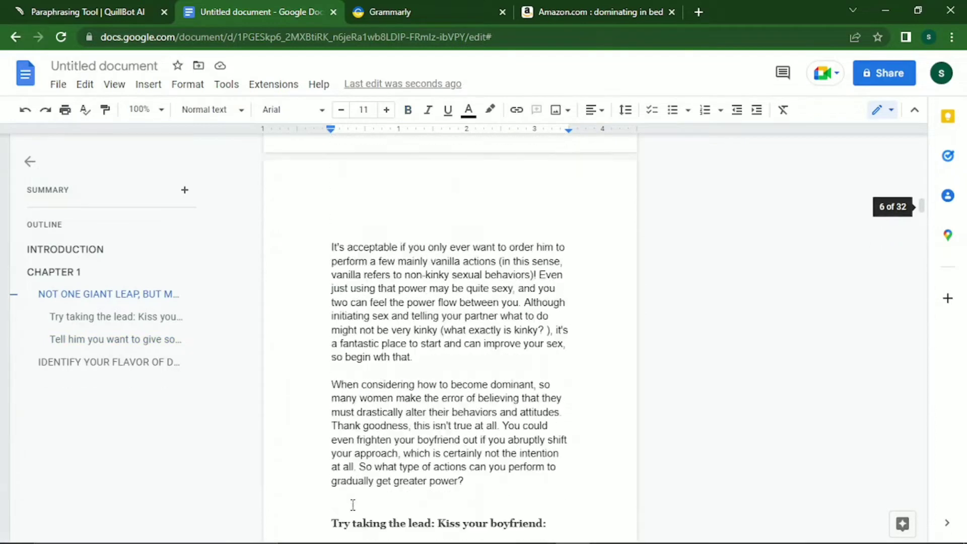
{"action": "key", "text": "Up"}
{"action": "key", "text": "Up"}
{"action": "key", "text": "Up"}
{"action": "key", "text": "Up"}
{"action": "key", "text": "Up"}
{"action": "key", "text": "Up"}
{"action": "key", "text": "Up"}
{"action": "key", "text": "Up"}
{"action": "key", "text": "Up"}
{"action": "key", "text": "Up"}
{"action": "key", "text": "Up"}
{"action": "key", "text": "Up"}
{"action": "key", "text": "Up"}
{"action": "key", "text": "Up"}
{"action": "key", "text": "Up"}
{"action": "key", "text": "Up"}
{"action": "key", "text": "Up"}
{"action": "key", "text": "Up"}
{"action": "key", "text": "Up"}
{"action": "key", "text": "Up"}
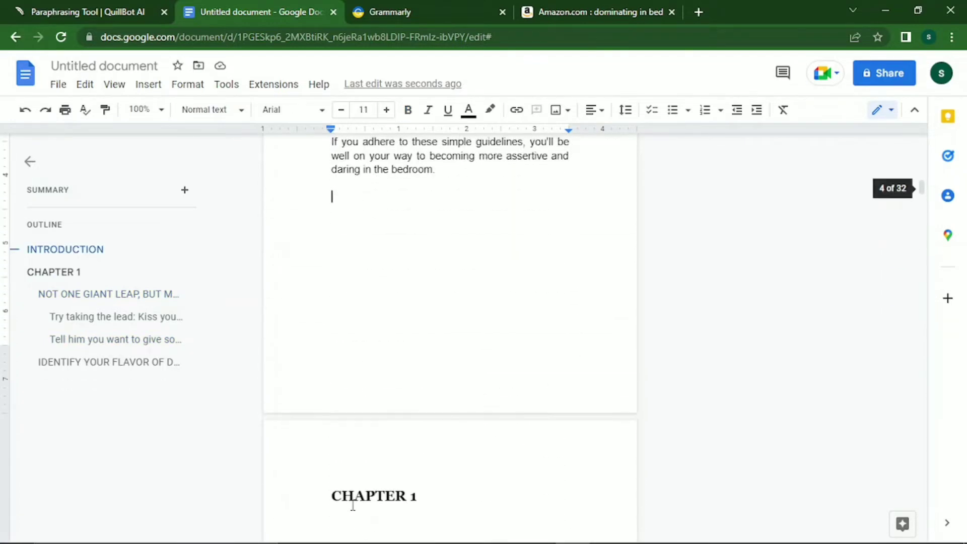
{"action": "key", "text": "Down"}
{"action": "key", "text": "Down"}
{"action": "key", "text": "Down"}
{"action": "key", "text": "Down"}
{"action": "key", "text": "Down"}
{"action": "key", "text": "Down"}
{"action": "key", "text": "Down"}
{"action": "key", "text": "Down"}
{"action": "key", "text": "Down"}
{"action": "key", "text": "Down"}
{"action": "key", "text": "Down"}
{"action": "key", "text": "Down"}
{"action": "key", "text": "Down"}
{"action": "key", "text": "Down"}
{"action": "key", "text": "Down"}
{"action": "key", "text": "Down"}
{"action": "key", "text": "Down"}
{"action": "key", "text": "Down"}
{"action": "key", "text": "Down"}
{"action": "key", "text": "Up"}
{"action": "key", "text": "Up"}
{"action": "key", "text": "Up"}
{"action": "key", "text": "Up"}
{"action": "key", "text": "Up"}
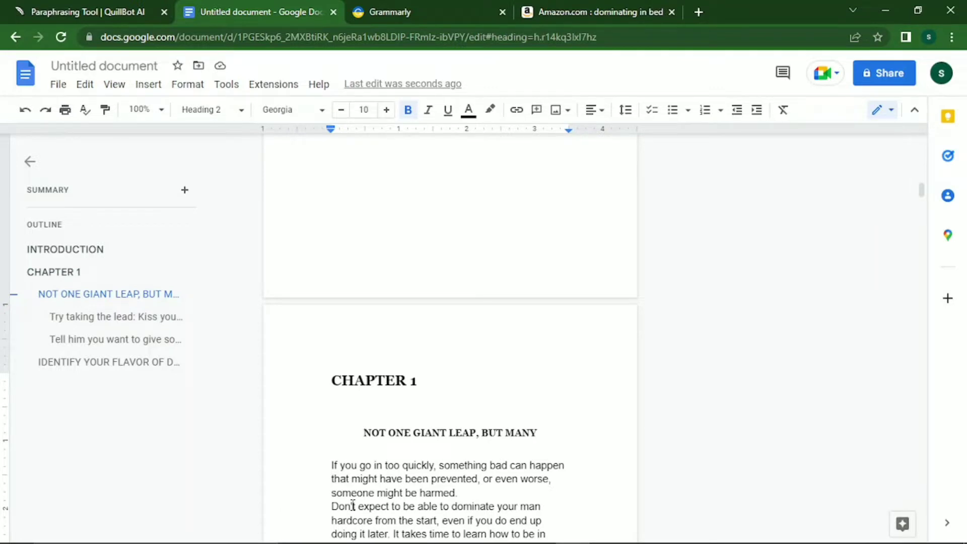
{"action": "key", "text": "Down"}
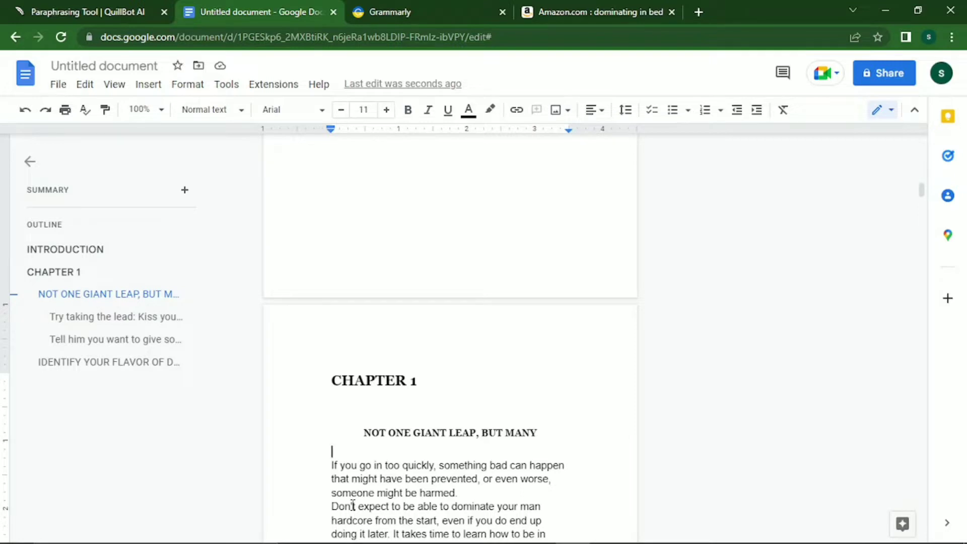
{"action": "key", "text": "Down"}
{"action": "key", "text": "Down"}
{"action": "key", "text": "Down"}
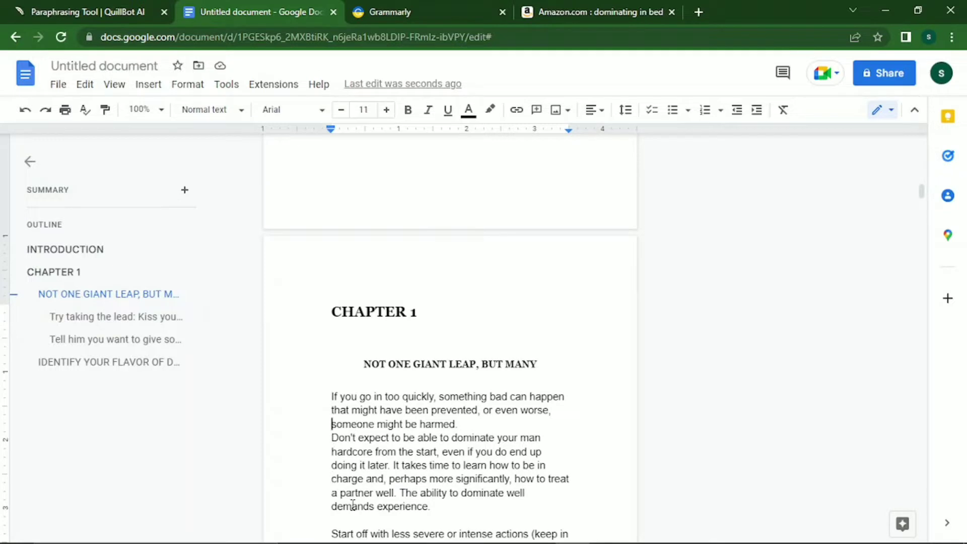
{"action": "key", "text": "Down"}
{"action": "key", "text": "Up"}
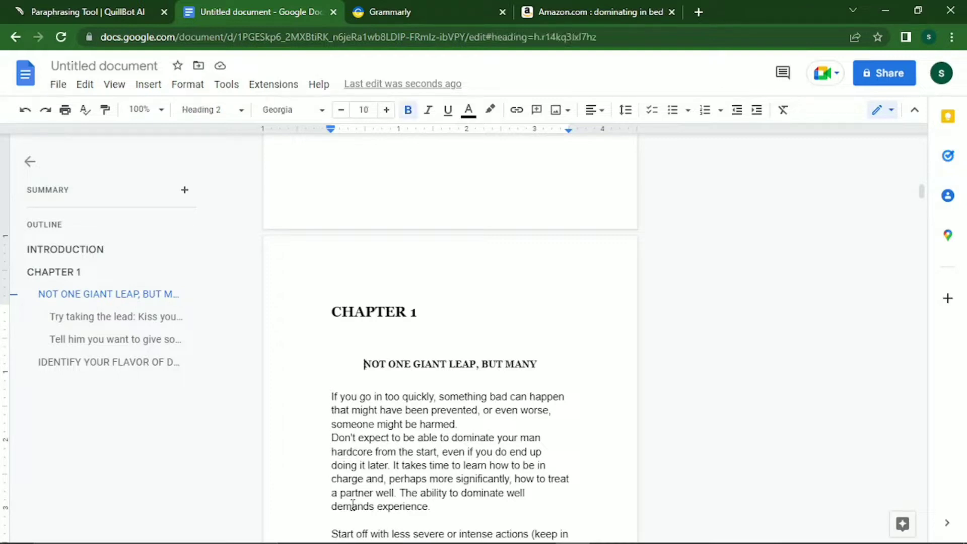
{"action": "left_click", "coordinate": [386, 110]}
{"action": "key", "text": "shift+End"}
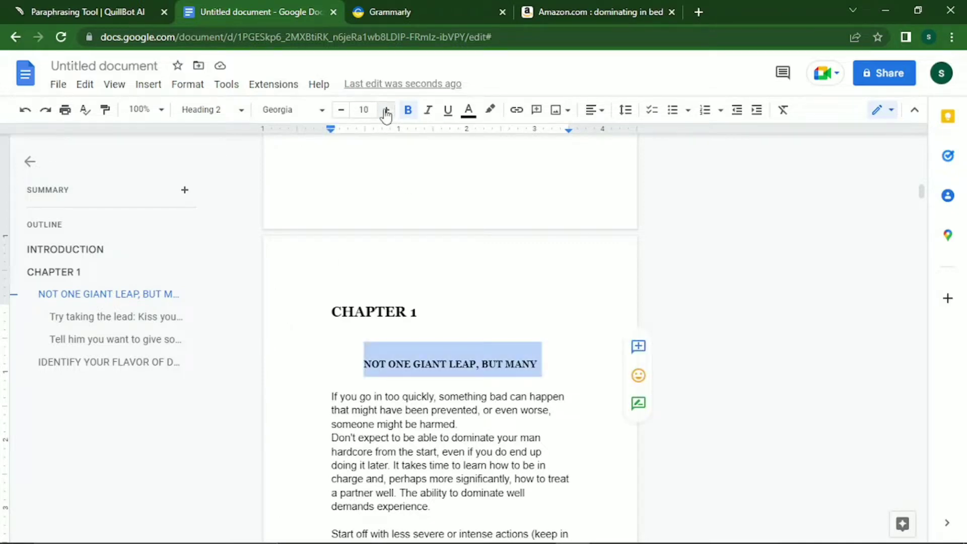
{"action": "left_click", "coordinate": [386, 110]}
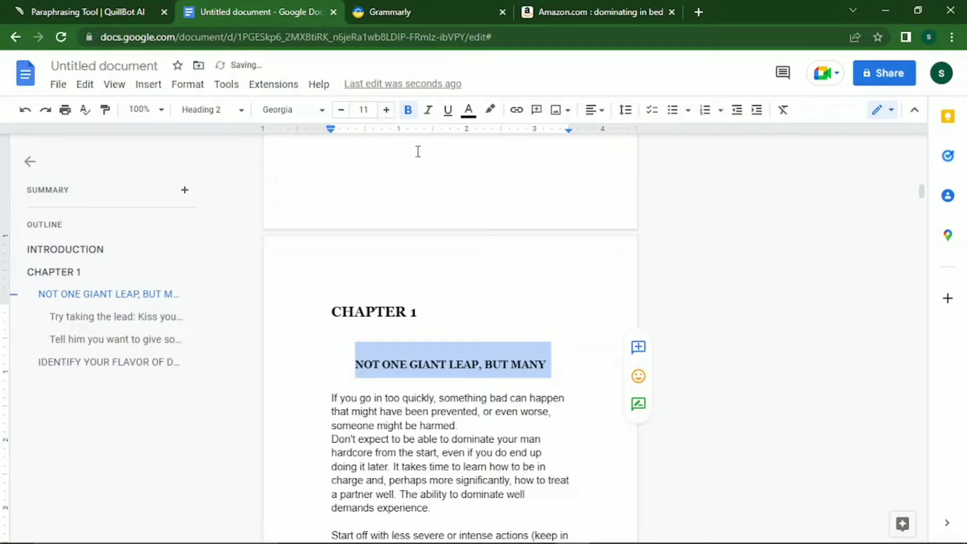
Left-align the NOT ONE GIANT LEAP, BUT MANY heading.
{"action": "left_click", "coordinate": [590, 110]}
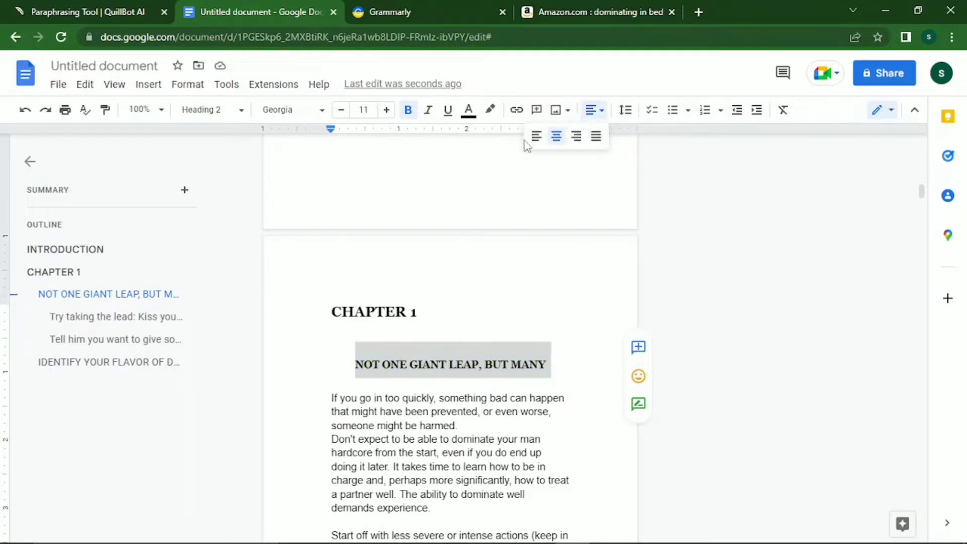
{"action": "left_click", "coordinate": [537, 138]}
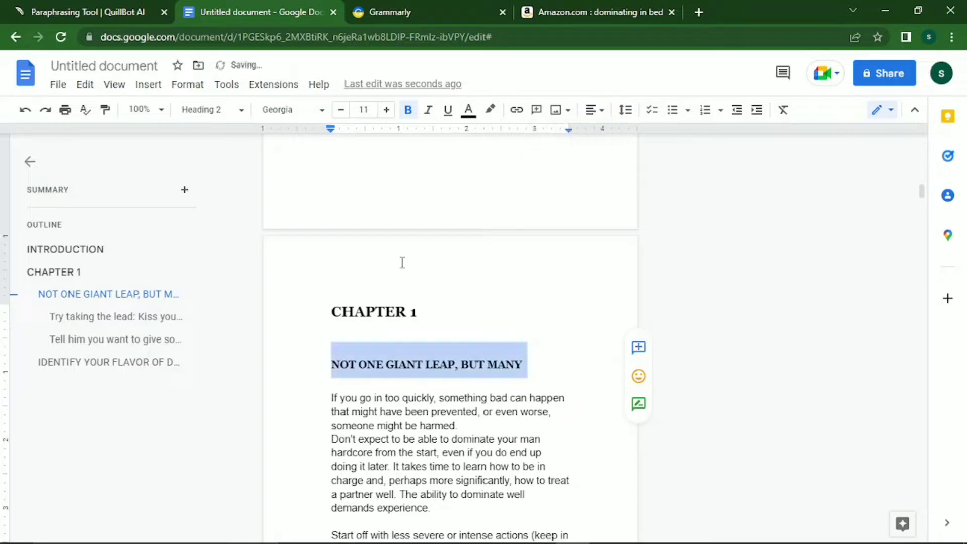
{"action": "left_click", "coordinate": [330, 363]}
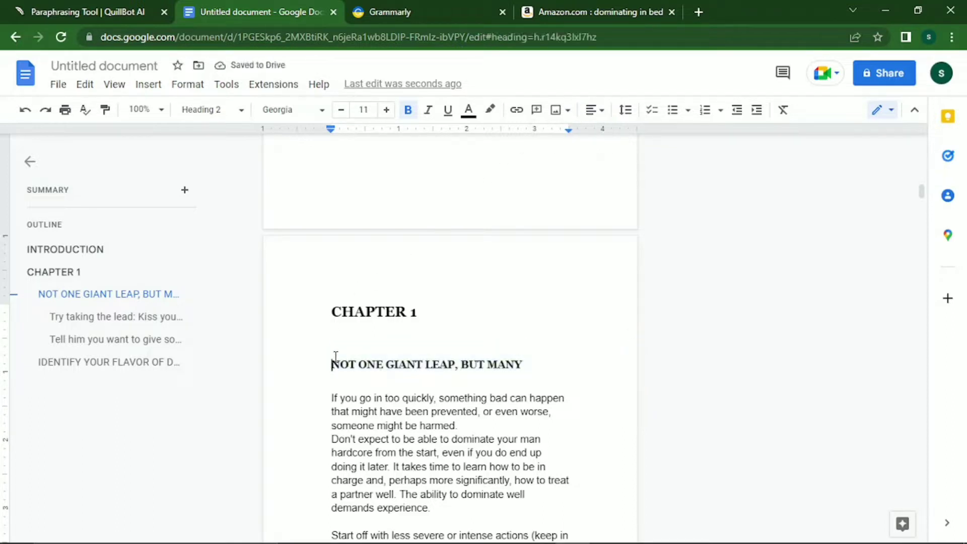
Number the IDENTIFY YOUR FLAVOR OF DOMINANCE heading by typing '2.' at its start.
{"action": "key", "text": "Down"}
{"action": "key", "text": "Down"}
{"action": "key", "text": "Down"}
{"action": "key", "text": "Down"}
{"action": "key", "text": "Down"}
{"action": "key", "text": "Down"}
{"action": "key", "text": "Down"}
{"action": "key", "text": "Down"}
{"action": "key", "text": "Down"}
{"action": "key", "text": "Down"}
{"action": "key", "text": "Down"}
{"action": "key", "text": "Down"}
{"action": "key", "text": "Down"}
{"action": "key", "text": "Down"}
{"action": "key", "text": "Down"}
{"action": "key", "text": "Down"}
{"action": "key", "text": "Down"}
{"action": "key", "text": "Down"}
{"action": "key", "text": "Down"}
{"action": "key", "text": "Down"}
{"action": "key", "text": "Down"}
{"action": "key", "text": "Down"}
{"action": "key", "text": "Down"}
{"action": "key", "text": "Down"}
{"action": "key", "text": "Down"}
{"action": "key", "text": "Down"}
{"action": "key", "text": "Down"}
{"action": "key", "text": "Down"}
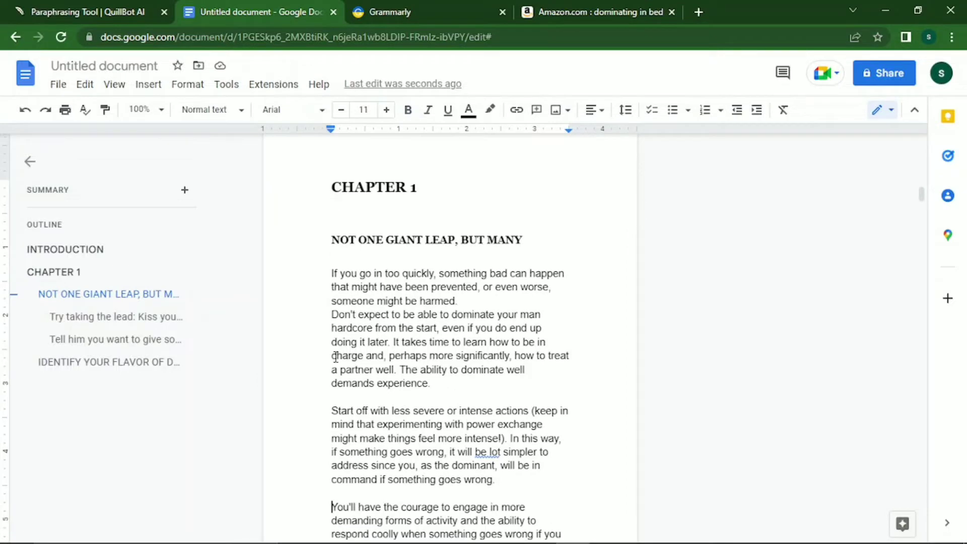
{"action": "key", "text": "Down"}
{"action": "key", "text": "Down"}
{"action": "key", "text": "Down"}
{"action": "key", "text": "Down"}
{"action": "key", "text": "Down"}
{"action": "key", "text": "Down"}
{"action": "key", "text": "Down"}
{"action": "key", "text": "Down"}
{"action": "key", "text": "Down"}
{"action": "key", "text": "Down"}
{"action": "key", "text": "Down"}
{"action": "key", "text": "Down"}
{"action": "key", "text": "Down"}
{"action": "key", "text": "Down"}
{"action": "key", "text": "Down"}
{"action": "key", "text": "Down"}
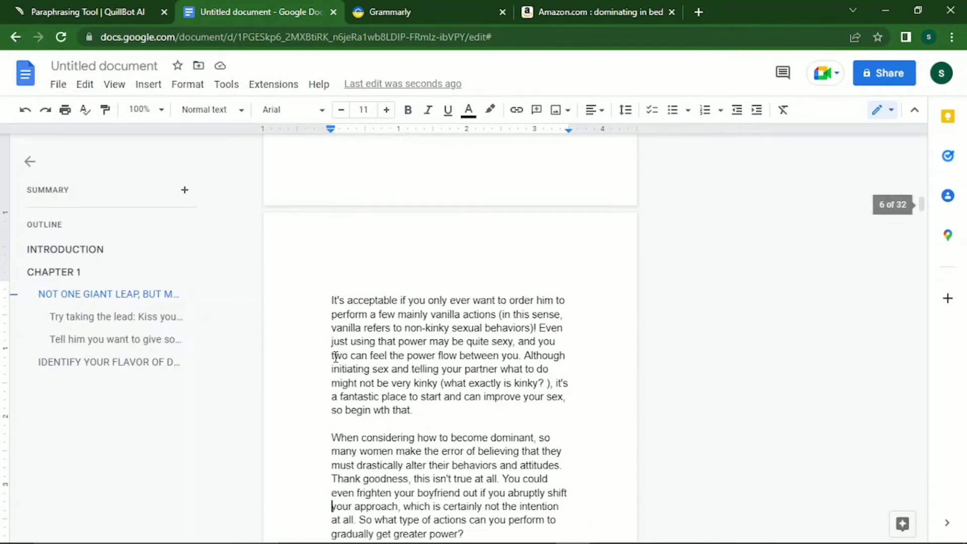
{"action": "key", "text": "Down"}
{"action": "key", "text": "Down"}
{"action": "key", "text": "Down"}
{"action": "key", "text": "Down"}
{"action": "key", "text": "Down"}
{"action": "key", "text": "Down"}
{"action": "key", "text": "Down"}
{"action": "key", "text": "Down"}
{"action": "key", "text": "Down"}
{"action": "key", "text": "Down"}
{"action": "key", "text": "Down"}
{"action": "key", "text": "Down"}
{"action": "key", "text": "Down"}
{"action": "key", "text": "Down"}
{"action": "key", "text": "Down"}
{"action": "key", "text": "Down"}
{"action": "key", "text": "Down"}
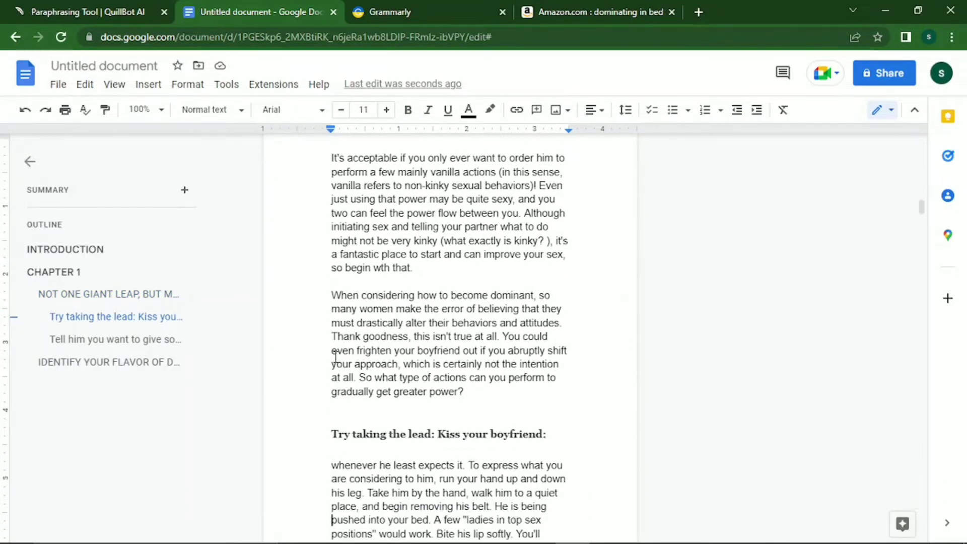
{"action": "key", "text": "Down"}
{"action": "key", "text": "Down"}
{"action": "key", "text": "Down"}
{"action": "key", "text": "Down"}
{"action": "key", "text": "Down"}
{"action": "key", "text": "Down"}
{"action": "key", "text": "Down"}
{"action": "key", "text": "Down"}
{"action": "key", "text": "Down"}
{"action": "key", "text": "Down"}
{"action": "key", "text": "Down"}
{"action": "key", "text": "Down"}
{"action": "key", "text": "Down"}
{"action": "key", "text": "Down"}
{"action": "key", "text": "Down"}
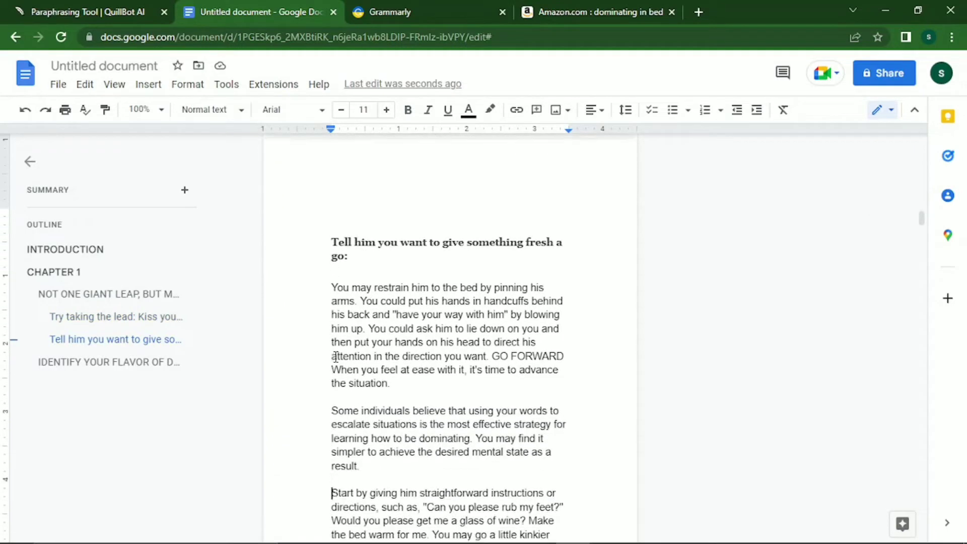
{"action": "key", "text": "Down"}
{"action": "key", "text": "Down"}
{"action": "key", "text": "Down"}
{"action": "key", "text": "Down"}
{"action": "key", "text": "Down"}
{"action": "key", "text": "Down"}
{"action": "key", "text": "Down"}
{"action": "key", "text": "Down"}
{"action": "key", "text": "Down"}
{"action": "key", "text": "Down"}
{"action": "key", "text": "Down"}
{"action": "key", "text": "Down"}
{"action": "key", "text": "Down"}
{"action": "key", "text": "Down"}
{"action": "key", "text": "Down"}
{"action": "key", "text": "Down"}
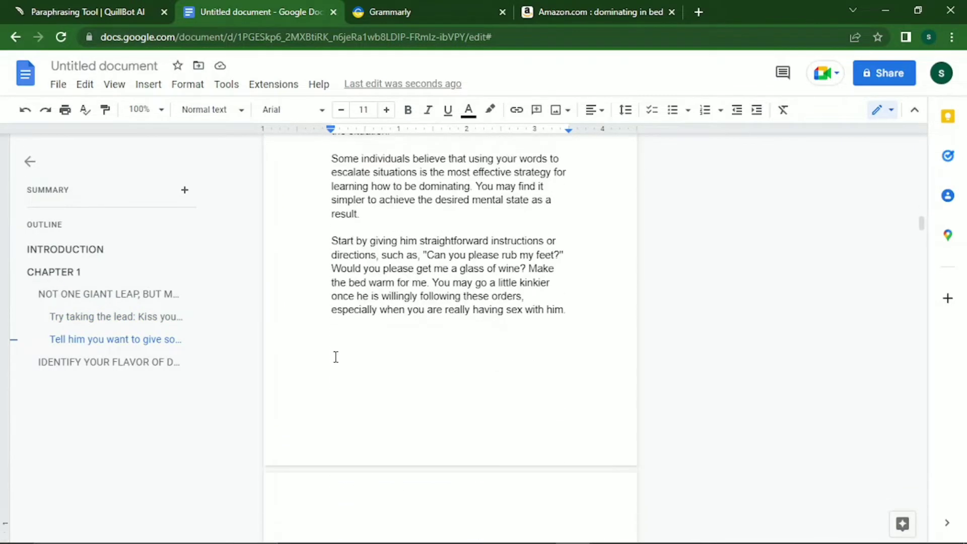
{"action": "key", "text": "Down"}
{"action": "key", "text": "Down"}
{"action": "key", "text": "Down"}
{"action": "key", "text": "Down"}
{"action": "key", "text": "Down"}
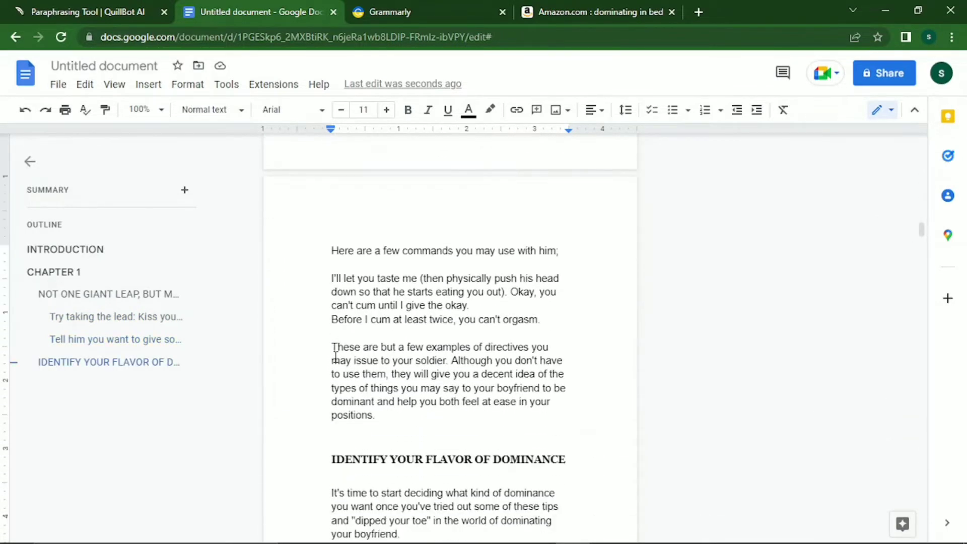
{"action": "key", "text": "Up"}
{"action": "key", "text": "Up"}
{"action": "key", "text": "Up"}
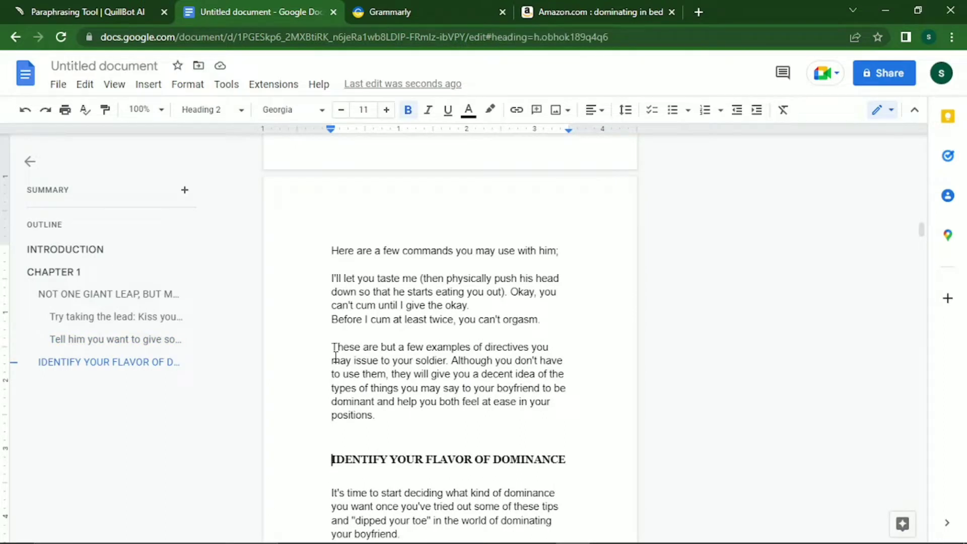
{"action": "type", "text": "2"}
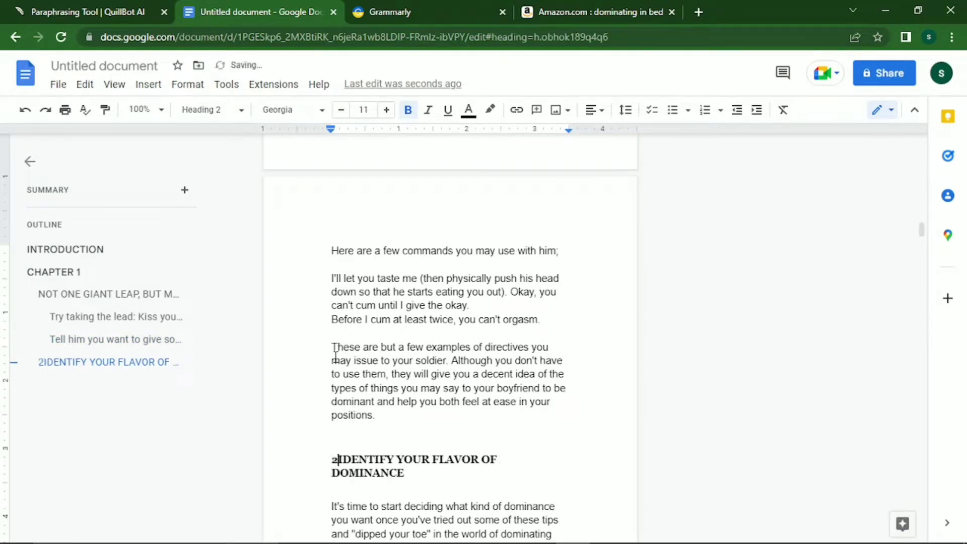
{"action": "type", "text": "."}
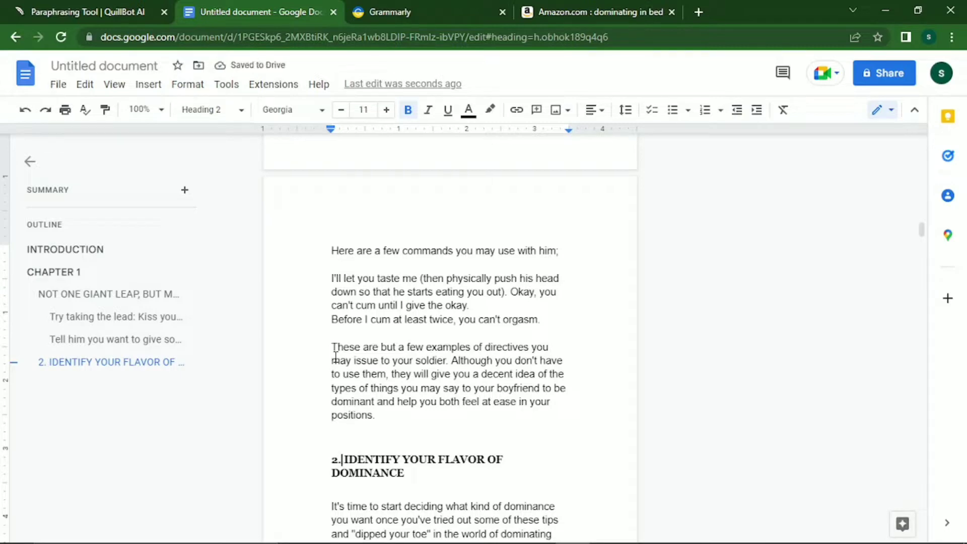
{"action": "key", "text": "Up"}
{"action": "key", "text": "Up"}
{"action": "key", "text": "Up"}
{"action": "key", "text": "Up"}
{"action": "key", "text": "Up"}
{"action": "key", "text": "Up"}
{"action": "key", "text": "Up"}
{"action": "key", "text": "Up"}
{"action": "key", "text": "Up"}
{"action": "key", "text": "Up"}
{"action": "key", "text": "Up"}
{"action": "key", "text": "Up"}
{"action": "key", "text": "Up"}
{"action": "key", "text": "Up"}
{"action": "key", "text": "Up"}
{"action": "key", "text": "Up"}
{"action": "key", "text": "Up"}
{"action": "key", "text": "Up"}
{"action": "key", "text": "Up"}
{"action": "key", "text": "Up"}
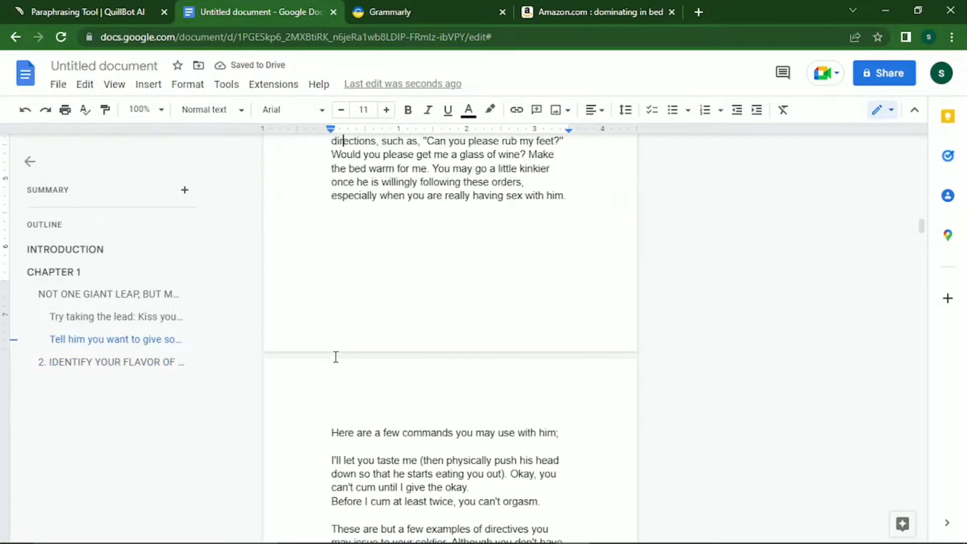
Prefix the NOT ONE GIANT LEAP, BUT MANY heading with '1.' as plain text, not an automatic list.
{"action": "key", "text": "Up"}
{"action": "key", "text": "Up"}
{"action": "key", "text": "Up"}
{"action": "key", "text": "Up"}
{"action": "key", "text": "Up"}
{"action": "key", "text": "Up"}
{"action": "key", "text": "Up"}
{"action": "key", "text": "Up"}
{"action": "key", "text": "Up"}
{"action": "key", "text": "Up"}
{"action": "key", "text": "Up"}
{"action": "key", "text": "Up"}
{"action": "key", "text": "Up"}
{"action": "key", "text": "Up"}
{"action": "key", "text": "Up"}
{"action": "key", "text": "Up"}
{"action": "key", "text": "Up"}
{"action": "key", "text": "Up"}
{"action": "key", "text": "Up"}
{"action": "key", "text": "Up"}
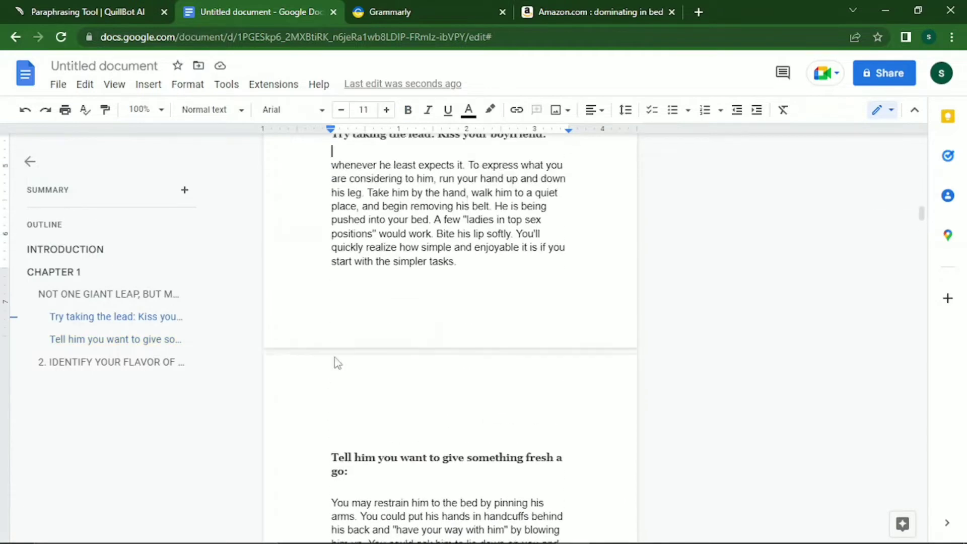
{"action": "key", "text": "Up"}
{"action": "key", "text": "Up"}
{"action": "key", "text": "Up"}
{"action": "key", "text": "Up"}
{"action": "key", "text": "Up"}
{"action": "key", "text": "Up"}
{"action": "key", "text": "Up"}
{"action": "key", "text": "Up"}
{"action": "key", "text": "Up"}
{"action": "key", "text": "Up"}
{"action": "key", "text": "Up"}
{"action": "key", "text": "Up"}
{"action": "key", "text": "Up"}
{"action": "key", "text": "Up"}
{"action": "key", "text": "Up"}
{"action": "key", "text": "Up"}
{"action": "key", "text": "Up"}
{"action": "key", "text": "Up"}
{"action": "key", "text": "Up"}
{"action": "key", "text": "Up"}
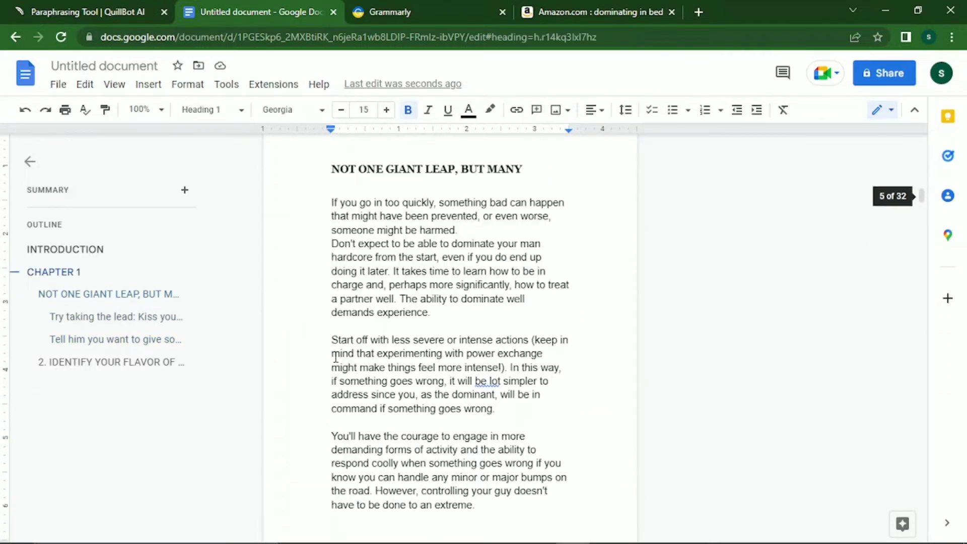
{"action": "key", "text": "Up"}
{"action": "key", "text": "Up"}
{"action": "key", "text": "Up"}
{"action": "key", "text": "Up"}
{"action": "key", "text": "Up"}
{"action": "key", "text": "Up"}
{"action": "key", "text": "Up"}
{"action": "key", "text": "Up"}
{"action": "key", "text": "Up"}
{"action": "key", "text": "Up"}
{"action": "key", "text": "Up"}
{"action": "key", "text": "Up"}
{"action": "key", "text": "Up"}
{"action": "key", "text": "Up"}
{"action": "key", "text": "Down"}
{"action": "key", "text": "Down"}
{"action": "key", "text": "Down"}
{"action": "key", "text": "Down"}
{"action": "key", "text": "Down"}
{"action": "key", "text": "Down"}
{"action": "key", "text": "Down"}
{"action": "key", "text": "Down"}
{"action": "key", "text": "Down"}
{"action": "key", "text": "Down"}
{"action": "key", "text": "Down"}
{"action": "key", "text": "Down"}
{"action": "key", "text": "Down"}
{"action": "key", "text": "Down"}
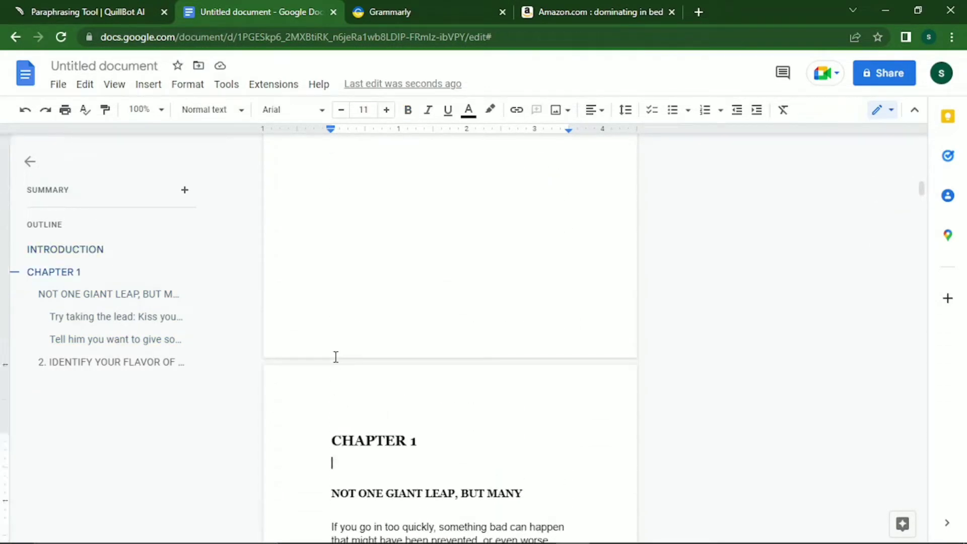
{"action": "key", "text": "Down"}
{"action": "key", "text": "Up"}
{"action": "key", "text": "Down"}
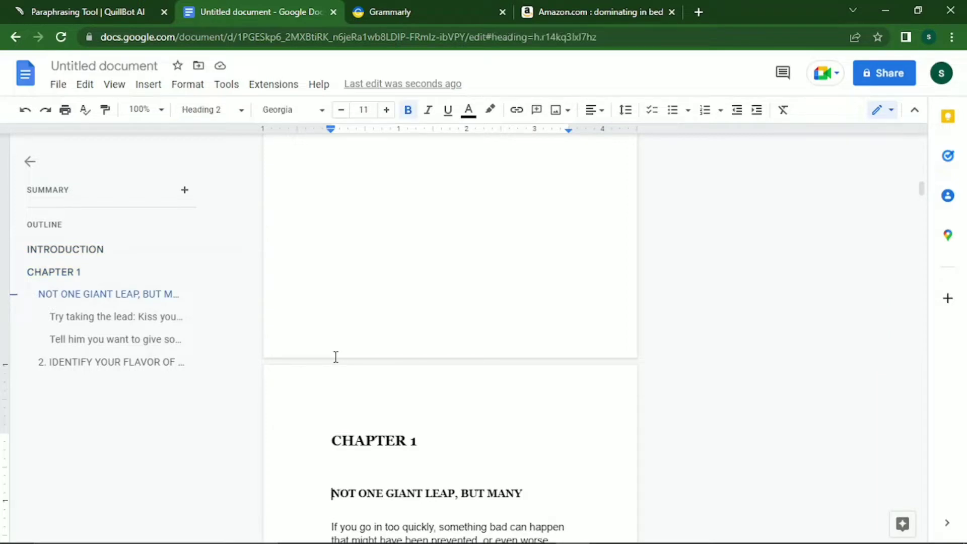
{"action": "type", "text": "1."}
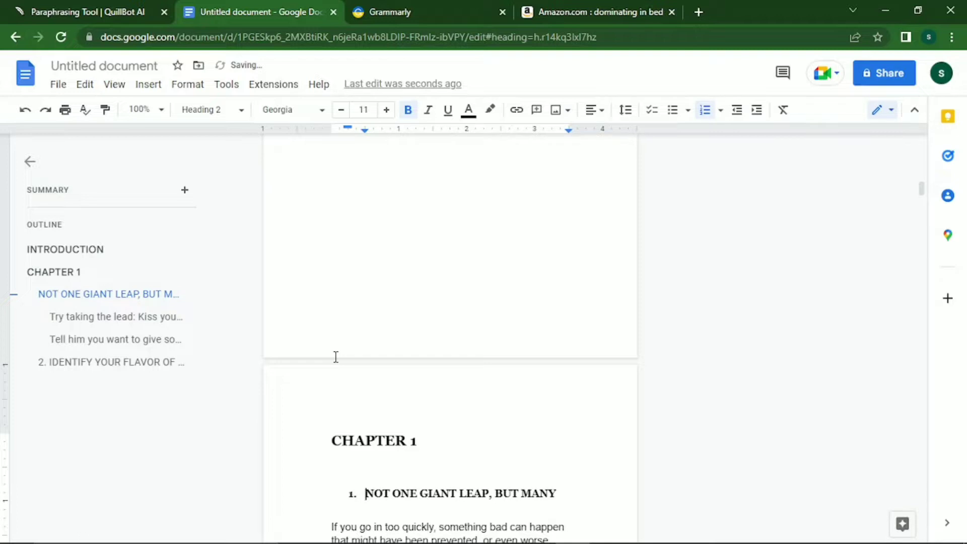
{"action": "key", "text": "ctrl+z"}
{"action": "key", "text": "Down"}
{"action": "key", "text": "Down"}
{"action": "key", "text": "Down"}
{"action": "key", "text": "Down"}
{"action": "key", "text": "Down"}
{"action": "key", "text": "Down"}
{"action": "key", "text": "Down"}
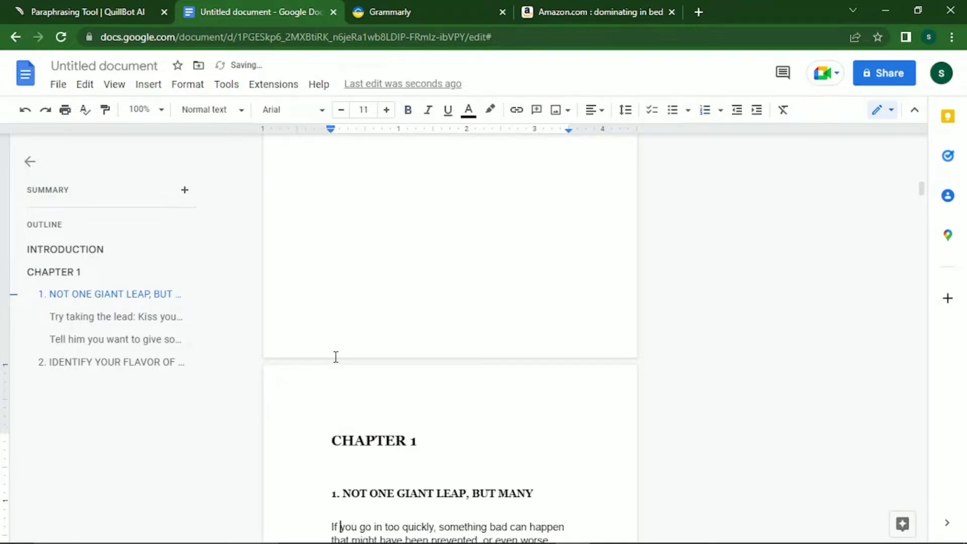
{"action": "key", "text": "Down"}
{"action": "key", "text": "Down"}
{"action": "key", "text": "Down"}
{"action": "key", "text": "Down"}
{"action": "key", "text": "Down"}
{"action": "key", "text": "Down"}
{"action": "key", "text": "Down"}
{"action": "key", "text": "Down"}
{"action": "key", "text": "Down"}
{"action": "key", "text": "Down"}
{"action": "key", "text": "Down"}
{"action": "key", "text": "Down"}
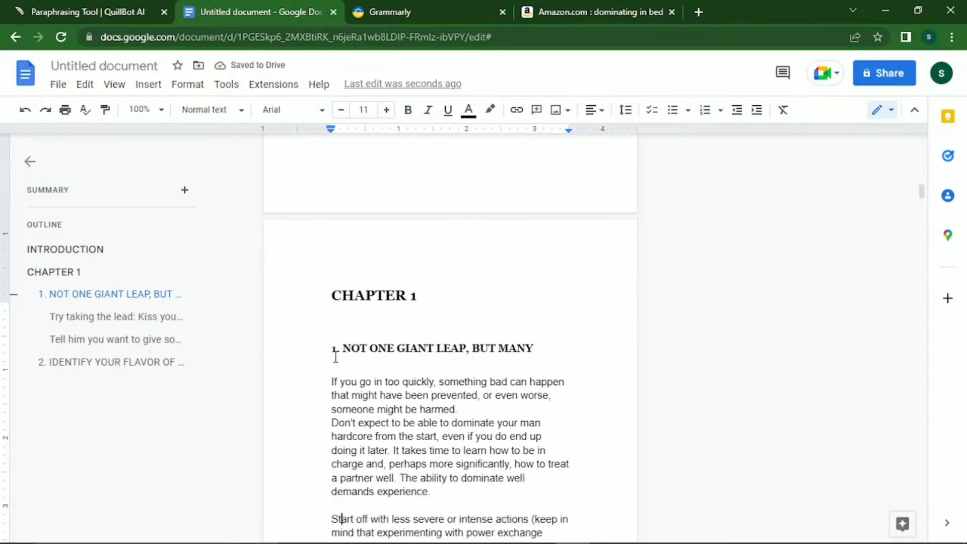
{"action": "key", "text": "Down"}
{"action": "key", "text": "Down"}
{"action": "key", "text": "Down"}
{"action": "key", "text": "Down"}
{"action": "key", "text": "Down"}
{"action": "key", "text": "Down"}
{"action": "key", "text": "Down"}
{"action": "key", "text": "Down"}
{"action": "key", "text": "Down"}
{"action": "key", "text": "Down"}
{"action": "key", "text": "Down"}
{"action": "key", "text": "Down"}
{"action": "key", "text": "Down"}
{"action": "key", "text": "Down"}
{"action": "key", "text": "Down"}
{"action": "key", "text": "Down"}
{"action": "key", "text": "Down"}
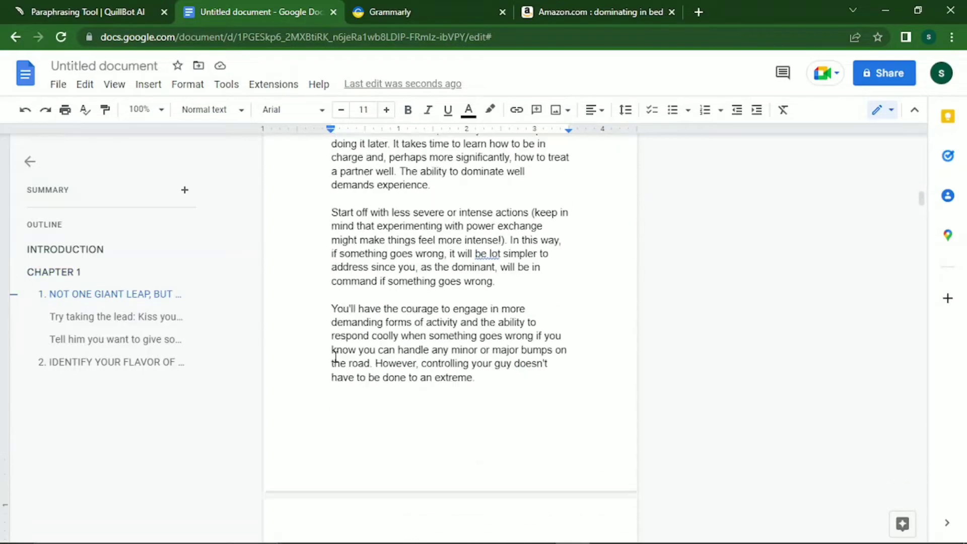
{"action": "key", "text": "Down"}
{"action": "key", "text": "Down"}
{"action": "key", "text": "Down"}
{"action": "key", "text": "Down"}
{"action": "key", "text": "Down"}
{"action": "key", "text": "Down"}
{"action": "key", "text": "Down"}
{"action": "key", "text": "Down"}
{"action": "key", "text": "Down"}
{"action": "key", "text": "Down"}
{"action": "key", "text": "Down"}
{"action": "key", "text": "Down"}
{"action": "key", "text": "Down"}
{"action": "key", "text": "Down"}
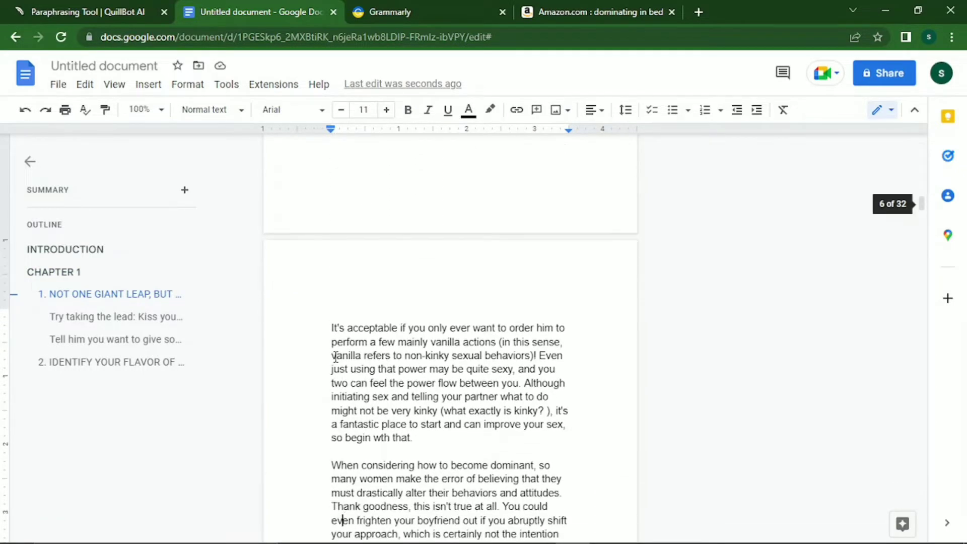
{"action": "key", "text": "Up"}
{"action": "key", "text": "Up"}
{"action": "key", "text": "Up"}
{"action": "key", "text": "Up"}
{"action": "key", "text": "Up"}
{"action": "key", "text": "Up"}
{"action": "key", "text": "Up"}
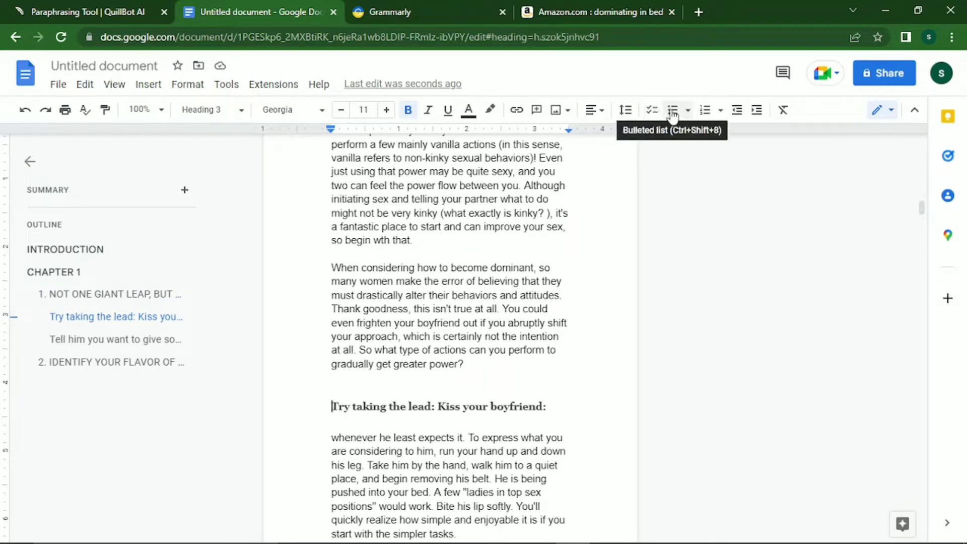
{"action": "left_click", "coordinate": [672, 111]}
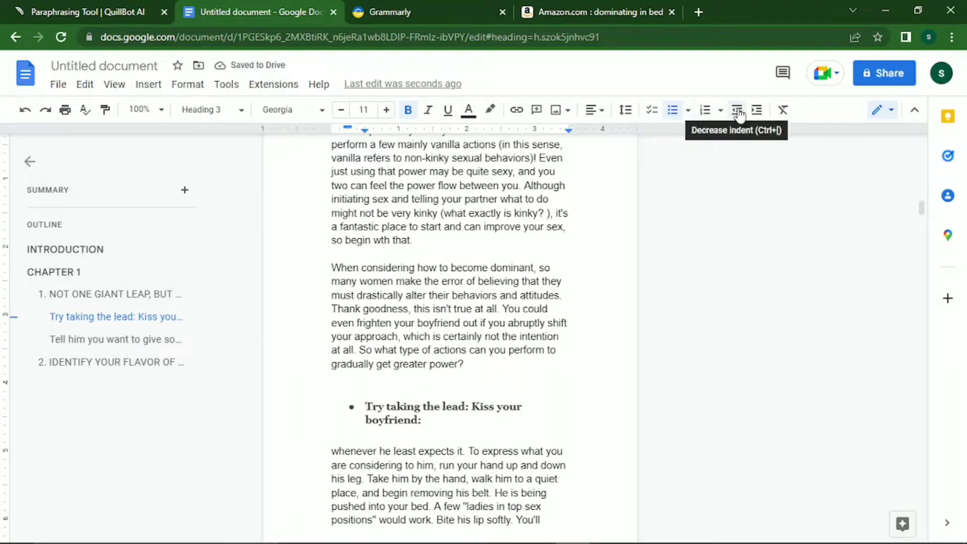
{"action": "key", "text": "Return"}
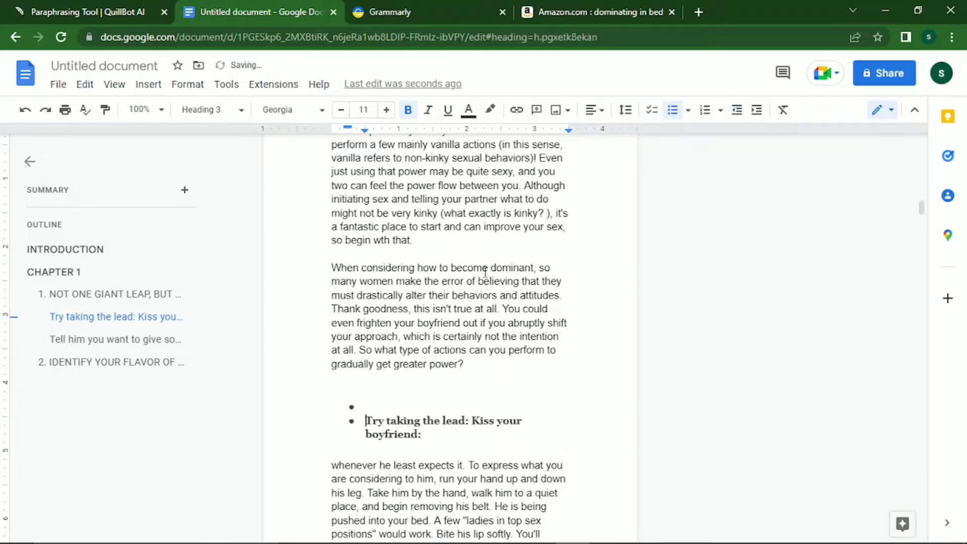
{"action": "key", "text": "BackSpace"}
{"action": "key", "text": "BackSpace"}
{"action": "key", "text": "BackSpace"}
{"action": "key", "text": "BackSpace"}
{"action": "key", "text": "BackSpace"}
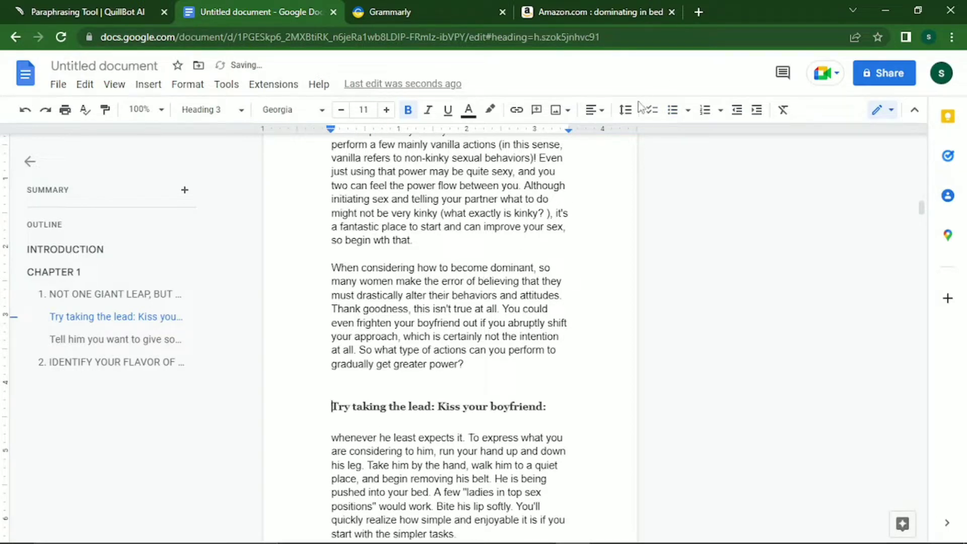
{"action": "left_click", "coordinate": [657, 119]}
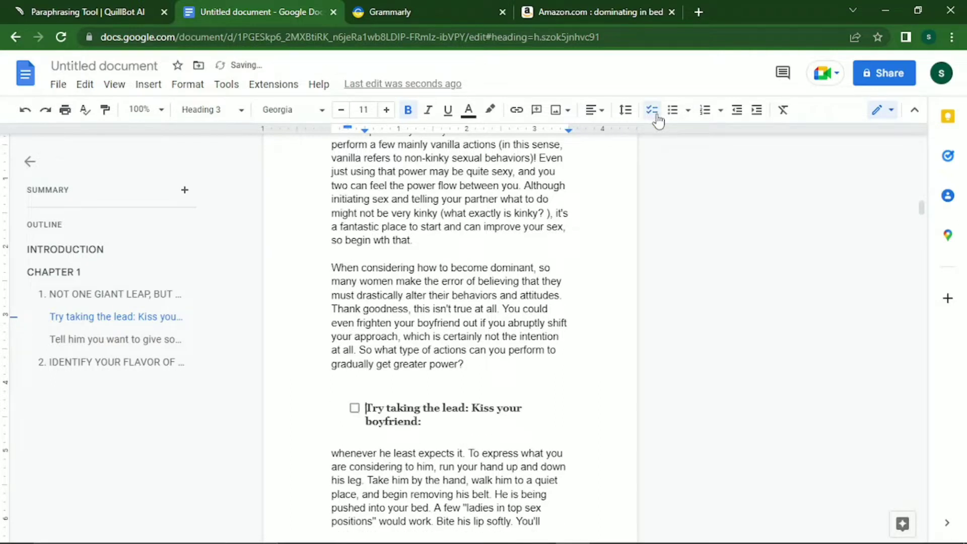
{"action": "left_click", "coordinate": [656, 119]}
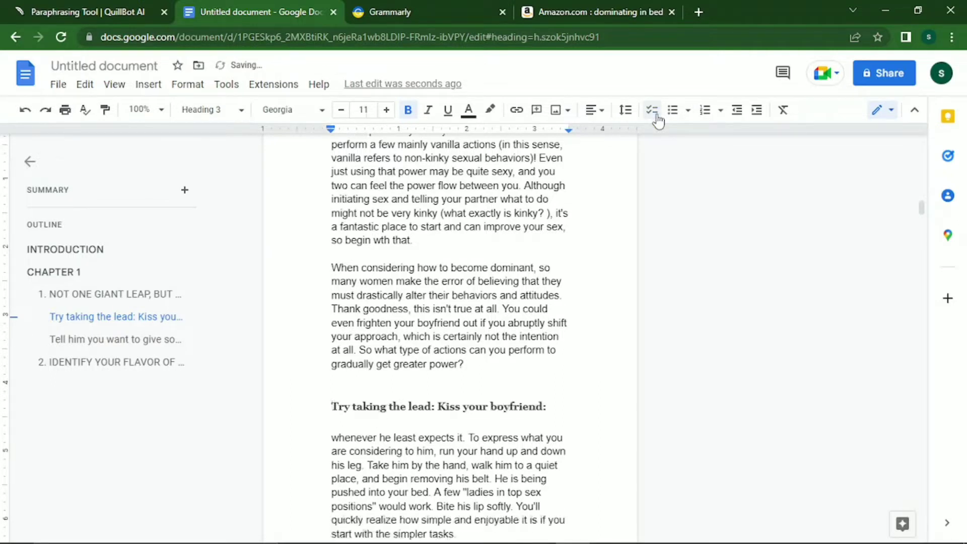
{"action": "left_click", "coordinate": [688, 110]}
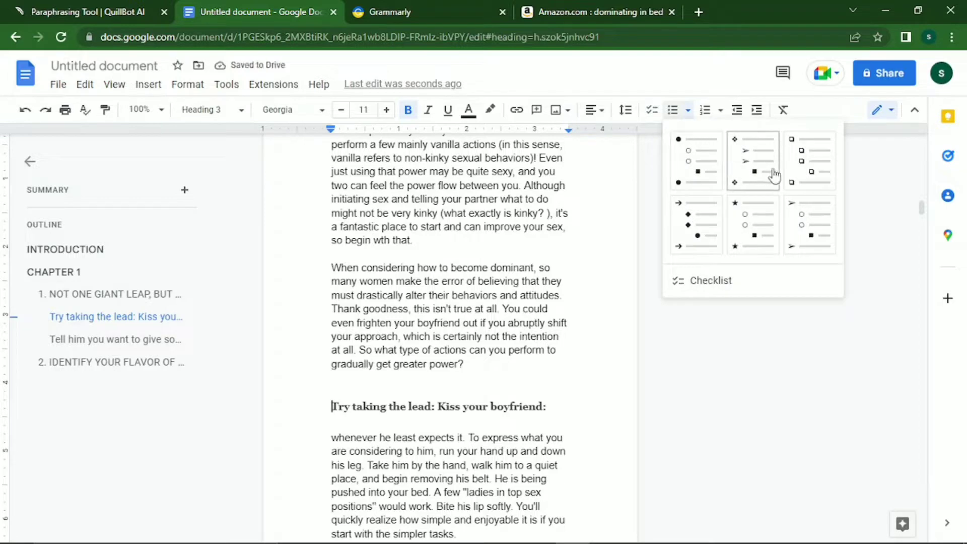
{"action": "left_click", "coordinate": [687, 240]}
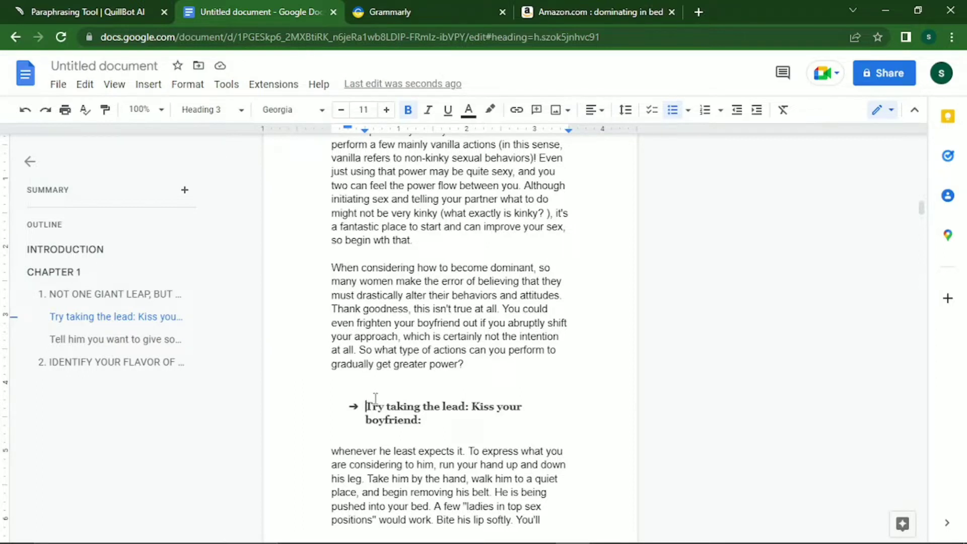
{"action": "key", "text": "ctrl+z"}
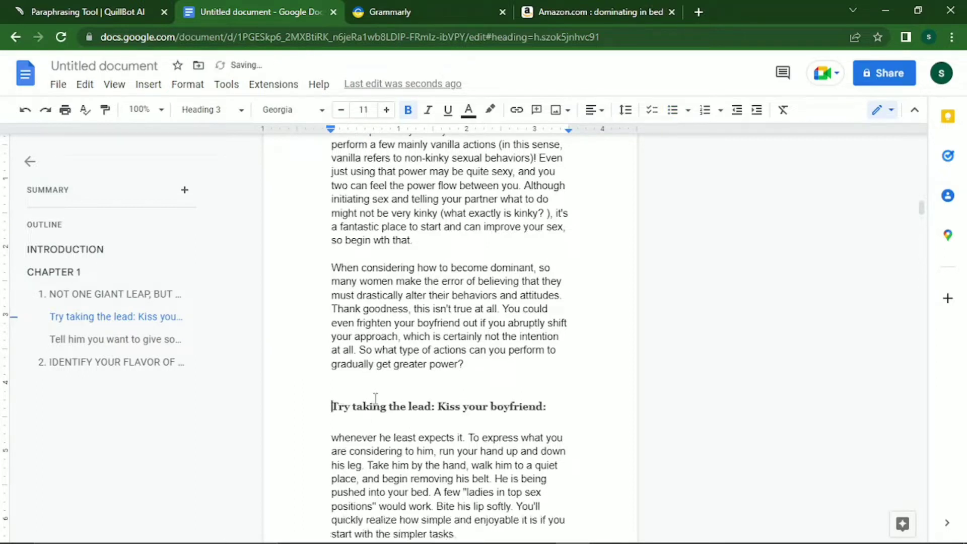
{"action": "key", "text": "shift+Down"}
{"action": "key", "text": "shift+Down"}
{"action": "key", "text": "shift+Down"}
{"action": "key", "text": "shift+Down"}
{"action": "key", "text": "shift+Down"}
{"action": "key", "text": "shift+Down"}
{"action": "key", "text": "shift+Down"}
{"action": "key", "text": "shift+Down"}
{"action": "key", "text": "shift+Down"}
{"action": "key", "text": "shift+Down"}
{"action": "key", "text": "shift+Down"}
{"action": "key", "text": "shift+Down"}
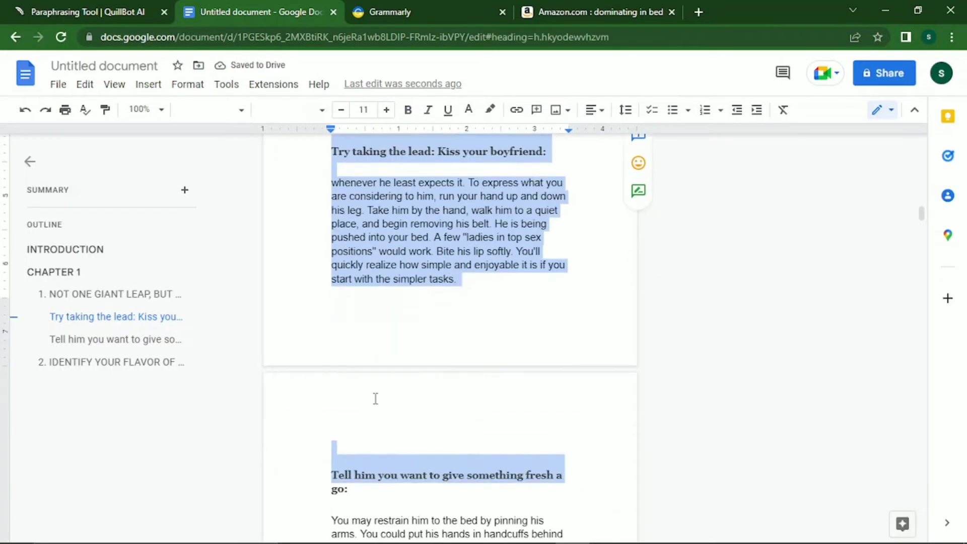
Give the first subsection heading a dot bullet, with its body paragraph indented and unbulleted beneath it.
{"action": "key", "text": "shift+Up"}
{"action": "key", "text": "shift+Up"}
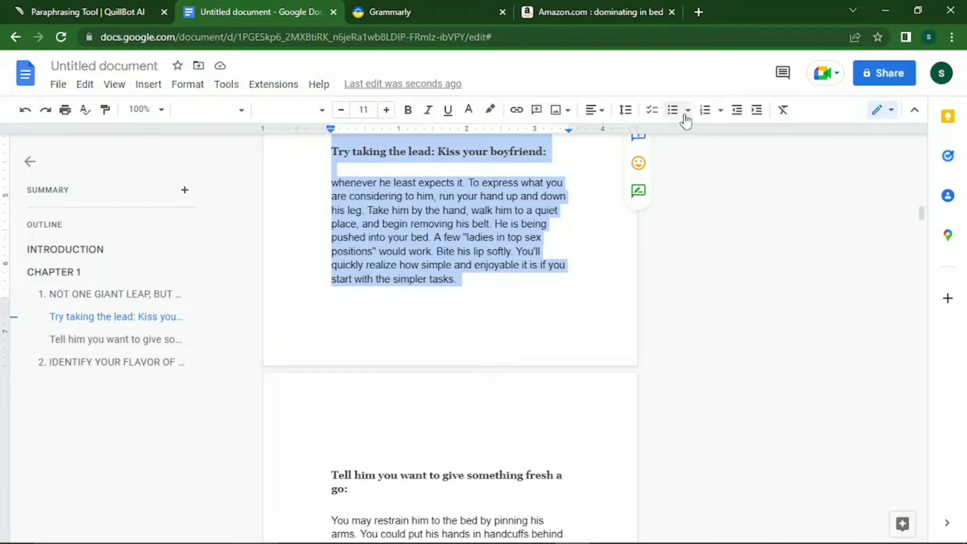
{"action": "left_click", "coordinate": [687, 111]}
{"action": "left_click", "coordinate": [703, 166]}
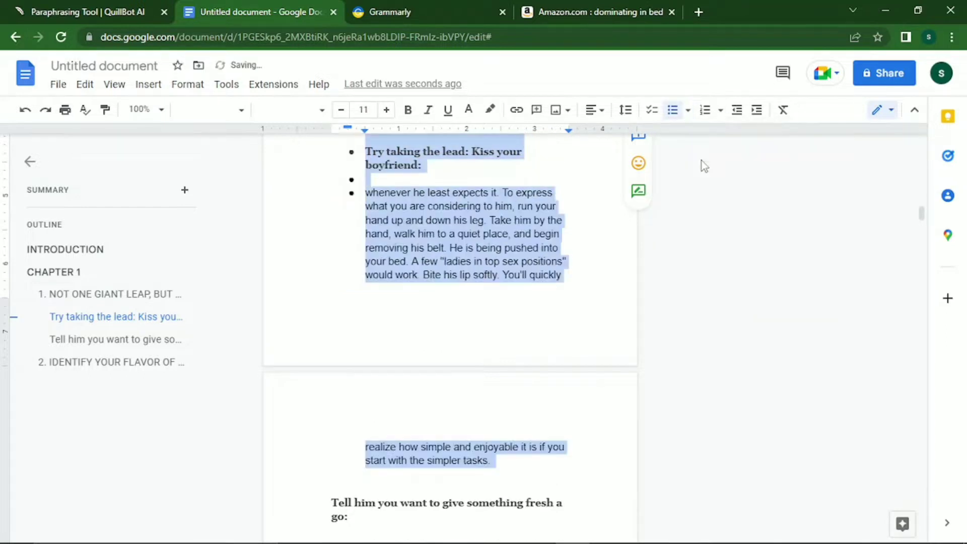
{"action": "left_click", "coordinate": [354, 179]}
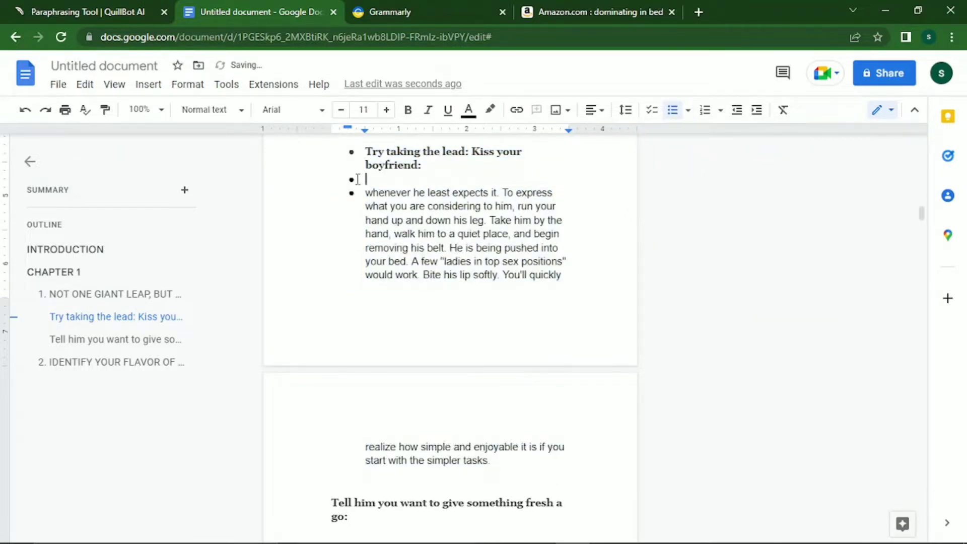
{"action": "key", "text": "BackSpace"}
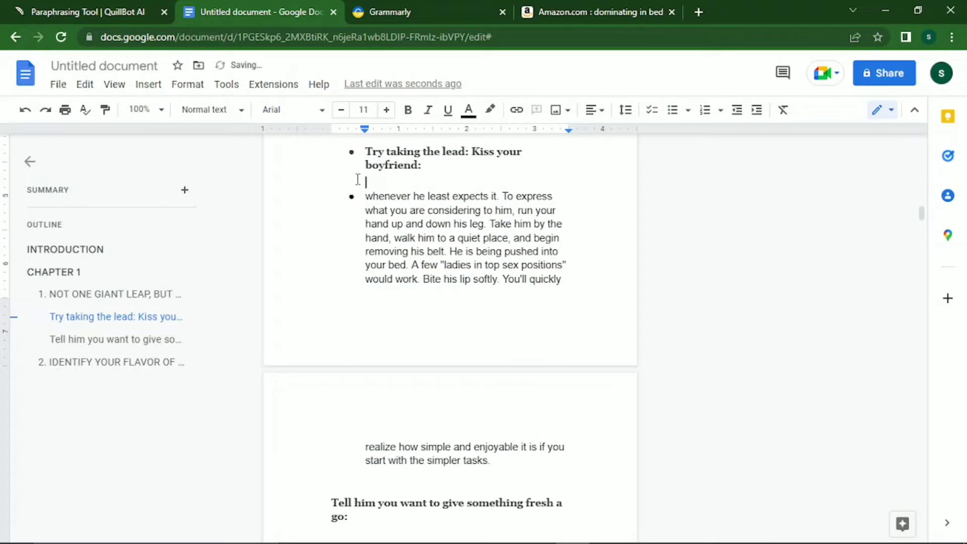
{"action": "key", "text": "Down"}
{"action": "key", "text": "BackSpace"}
Split the 'A few ladies' sentence into its own paragraph.
{"action": "key", "text": "Up"}
{"action": "key", "text": "Down"}
{"action": "key", "text": "Down"}
{"action": "key", "text": "Down"}
{"action": "key", "text": "Down"}
{"action": "key", "text": "Down"}
{"action": "key", "text": "Down"}
{"action": "key", "text": "Down"}
{"action": "key", "text": "Down"}
{"action": "key", "text": "Down"}
{"action": "key", "text": "Down"}
{"action": "key", "text": "Down"}
{"action": "key", "text": "Down"}
{"action": "key", "text": "Down"}
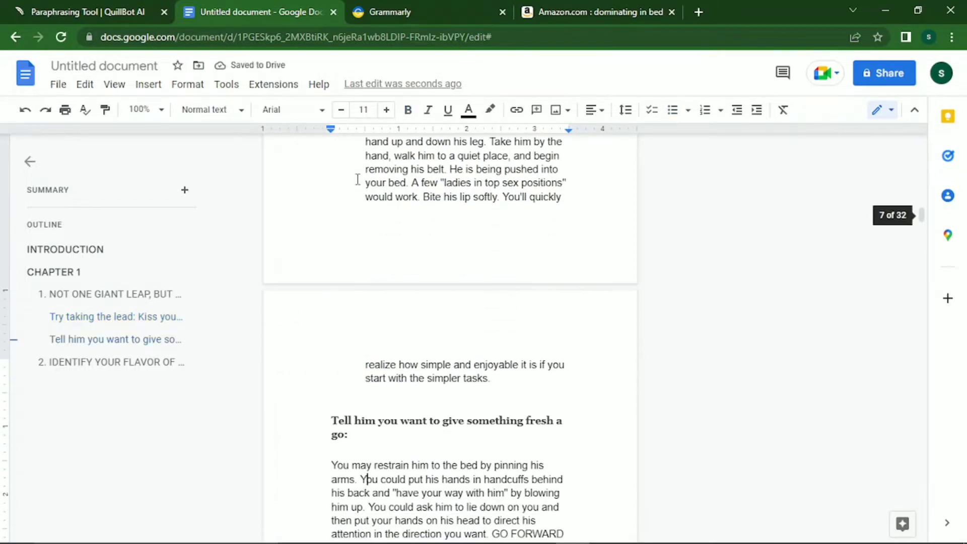
{"action": "key", "text": "Up"}
{"action": "key", "text": "Up"}
{"action": "key", "text": "Up"}
{"action": "key", "text": "Up"}
{"action": "key", "text": "Up"}
{"action": "key", "text": "Up"}
{"action": "key", "text": "Up"}
{"action": "key", "text": "Up"}
{"action": "key", "text": "Up"}
{"action": "key", "text": "Up"}
{"action": "key", "text": "Up"}
{"action": "key", "text": "Up"}
{"action": "key", "text": "Up"}
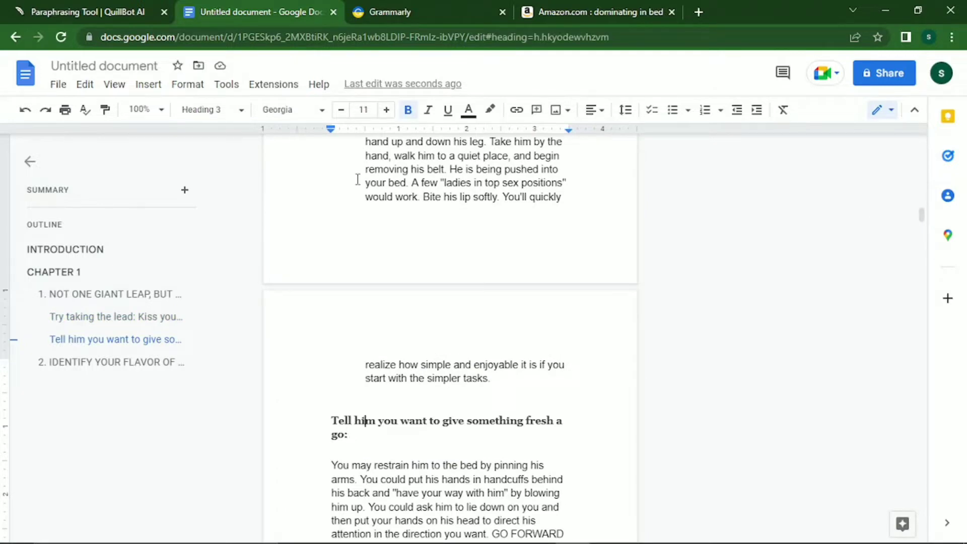
{"action": "key", "text": "Down"}
{"action": "key", "text": "Down"}
{"action": "key", "text": "Down"}
{"action": "key", "text": "Down"}
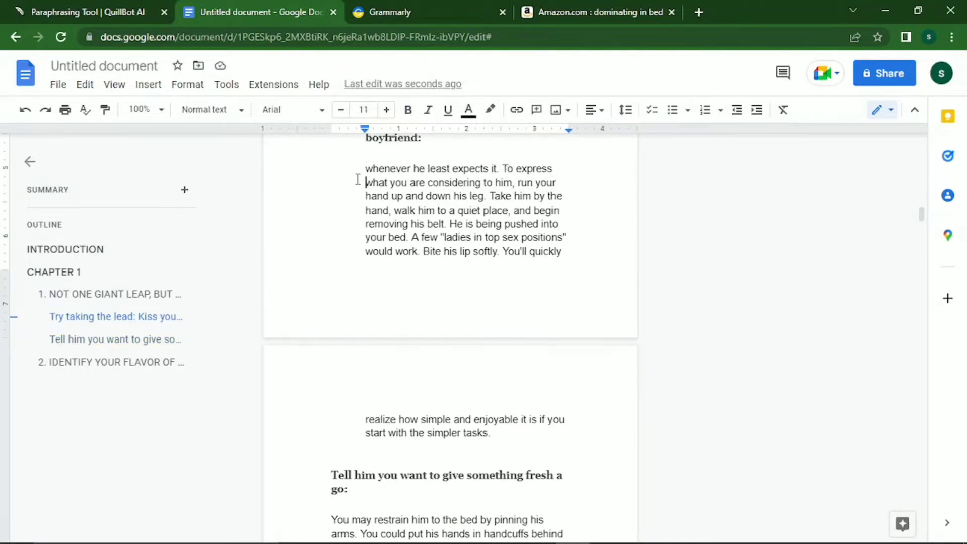
{"action": "key", "text": "Right"}
{"action": "key", "text": "Right"}
{"action": "key", "text": "Right"}
{"action": "key", "text": "Right"}
{"action": "key", "text": "Right"}
{"action": "key", "text": "Right"}
{"action": "key", "text": "Right"}
{"action": "key", "text": "Right"}
{"action": "key", "text": "Right"}
{"action": "key", "text": "Right"}
{"action": "key", "text": "Left"}
{"action": "key", "text": "Return"}
Bullet the 'Tell him you want to give something fresh a go:' heading, keeping its 'You may restrain' paragraph unbulleted.
{"action": "key", "text": "Down"}
{"action": "key", "text": "Down"}
{"action": "key", "text": "Down"}
{"action": "key", "text": "Down"}
{"action": "key", "text": "Down"}
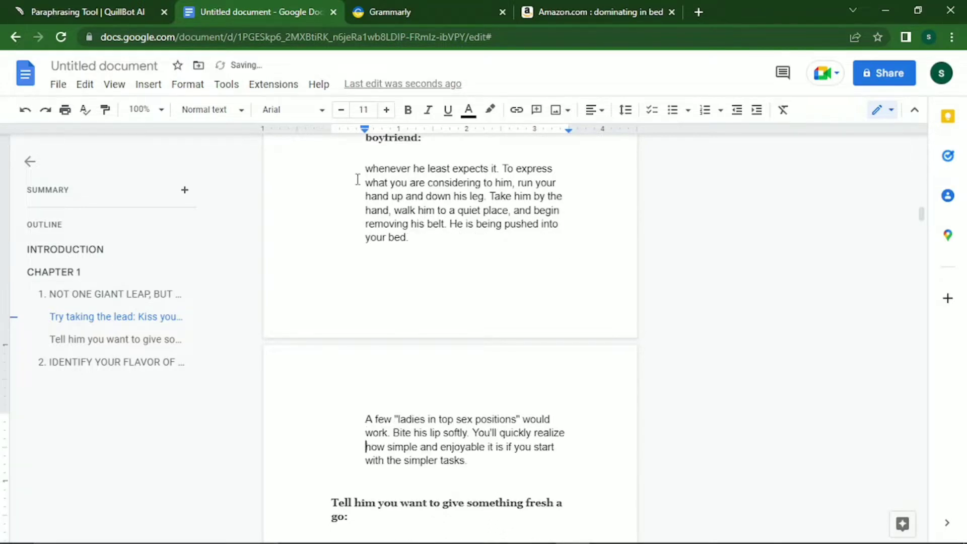
{"action": "key", "text": "Left"}
{"action": "key", "text": "Left"}
{"action": "key", "text": "Left"}
{"action": "key", "text": "Left"}
{"action": "key", "text": "Left"}
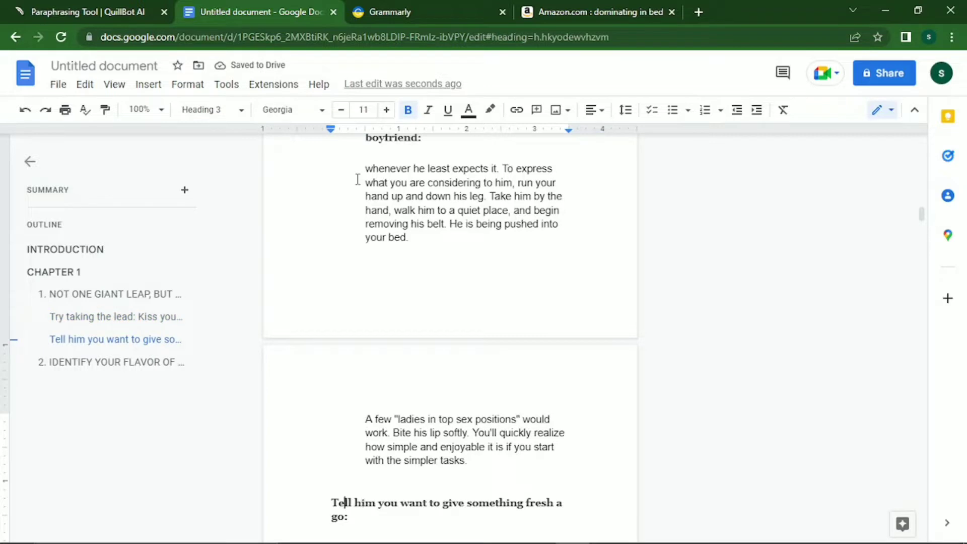
{"action": "key", "text": "shift+Down"}
{"action": "key", "text": "shift+Down"}
{"action": "key", "text": "shift+Down"}
{"action": "key", "text": "shift+Down"}
{"action": "key", "text": "shift+Down"}
{"action": "key", "text": "shift+Down"}
{"action": "key", "text": "shift+Down"}
{"action": "key", "text": "shift+Down"}
{"action": "key", "text": "shift+Down"}
{"action": "key", "text": "shift+Down"}
{"action": "key", "text": "shift+Down"}
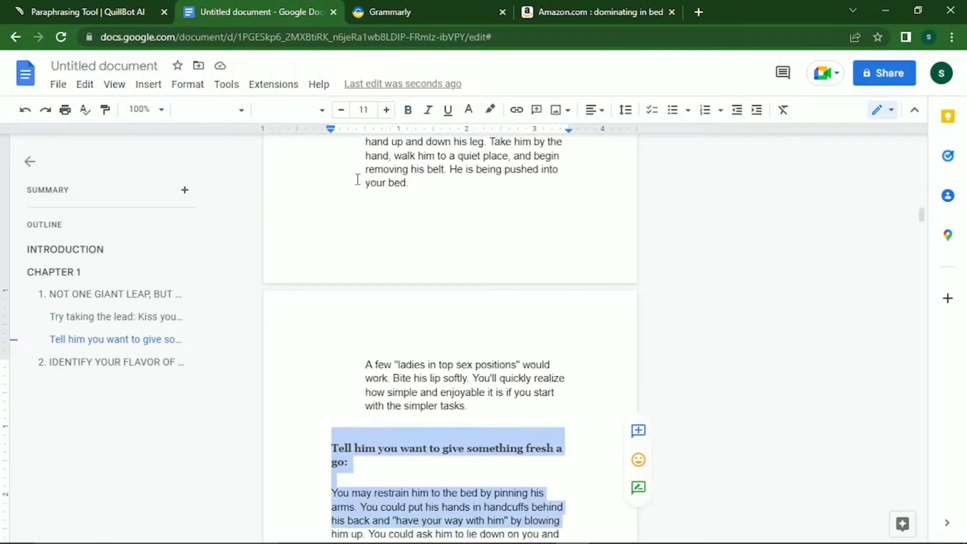
{"action": "key", "text": "shift+Down"}
{"action": "key", "text": "shift+Down"}
{"action": "key", "text": "shift+Down"}
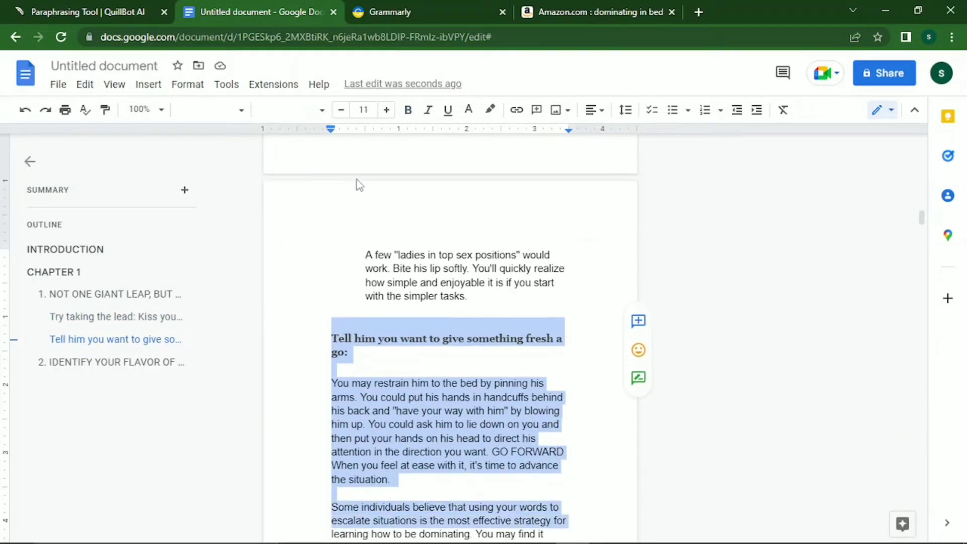
{"action": "key", "text": "shift+Down"}
{"action": "key", "text": "shift+Down"}
{"action": "key", "text": "shift+Down"}
{"action": "key", "text": "shift+Down"}
{"action": "key", "text": "shift+Down"}
{"action": "key", "text": "shift+Down"}
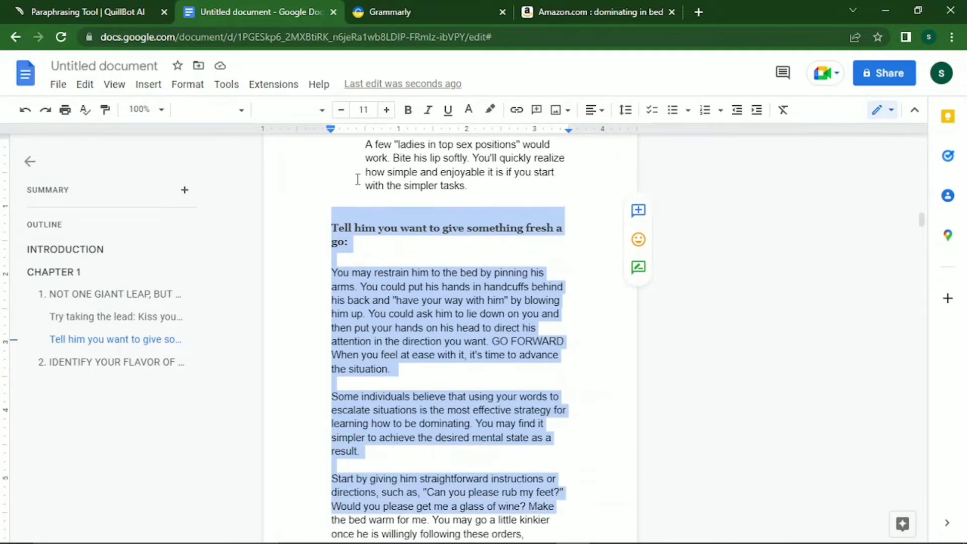
{"action": "key", "text": "shift+Up"}
{"action": "key", "text": "shift+Up"}
{"action": "key", "text": "shift+Up"}
{"action": "key", "text": "shift+Up"}
{"action": "key", "text": "shift+Up"}
{"action": "key", "text": "shift+Up"}
{"action": "key", "text": "shift+Up"}
{"action": "key", "text": "shift+Up"}
{"action": "key", "text": "shift+Up"}
{"action": "key", "text": "shift+Up"}
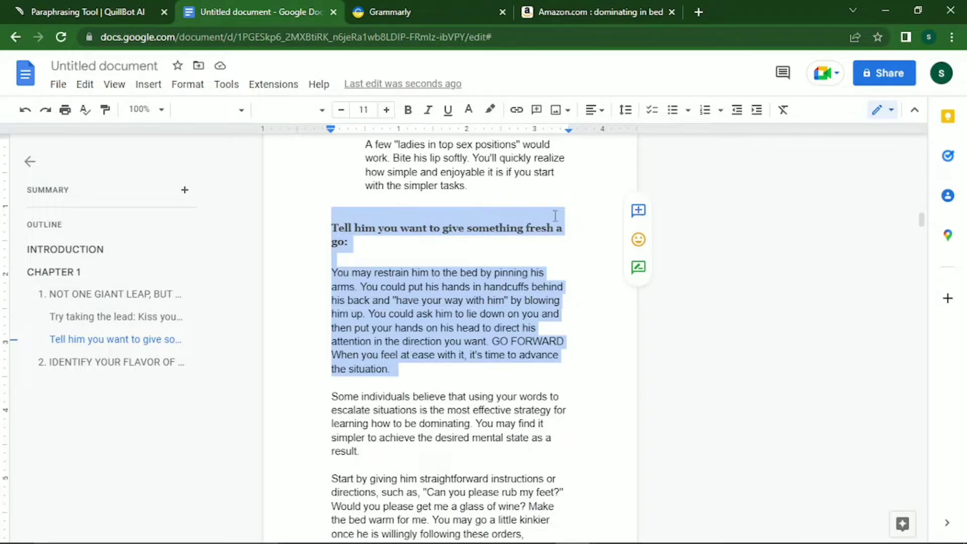
{"action": "left_click", "coordinate": [681, 114]}
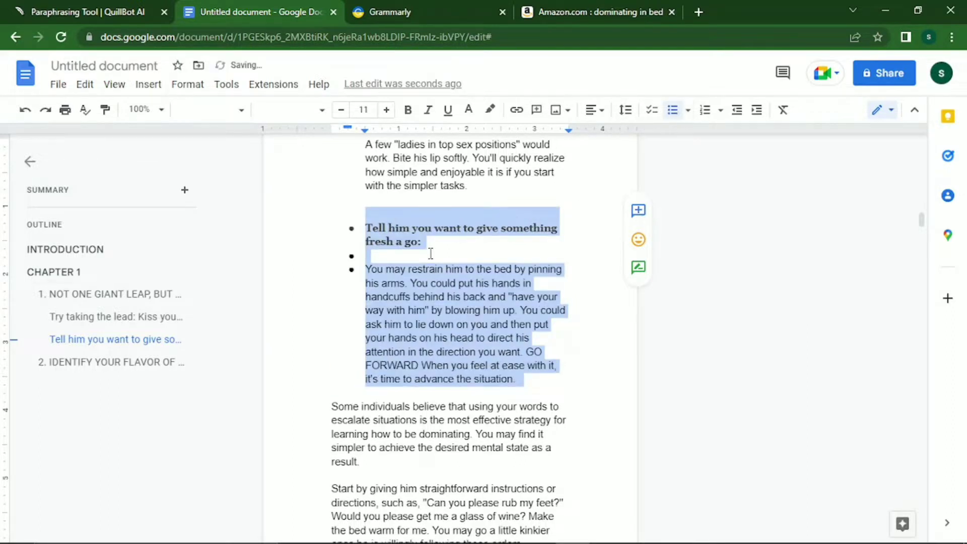
{"action": "left_click", "coordinate": [367, 259]}
{"action": "key", "text": "BackSpace"}
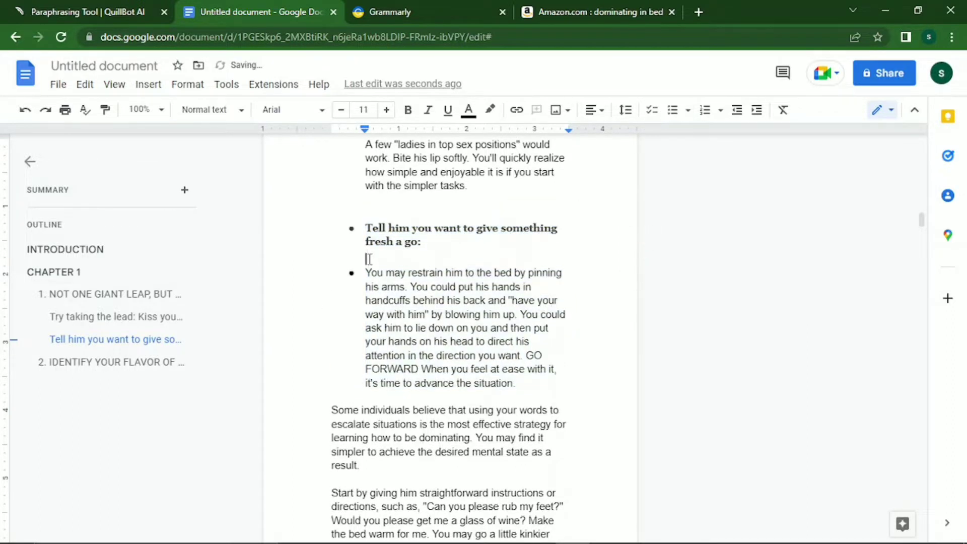
{"action": "key", "text": "Down"}
{"action": "key", "text": "Down"}
{"action": "key", "text": "BackSpace"}
{"action": "key", "text": "Down"}
{"action": "key", "text": "Down"}
{"action": "key", "text": "Down"}
{"action": "key", "text": "Down"}
{"action": "key", "text": "Down"}
{"action": "key", "text": "Down"}
{"action": "key", "text": "Down"}
{"action": "key", "text": "Down"}
{"action": "key", "text": "Down"}
{"action": "key", "text": "Down"}
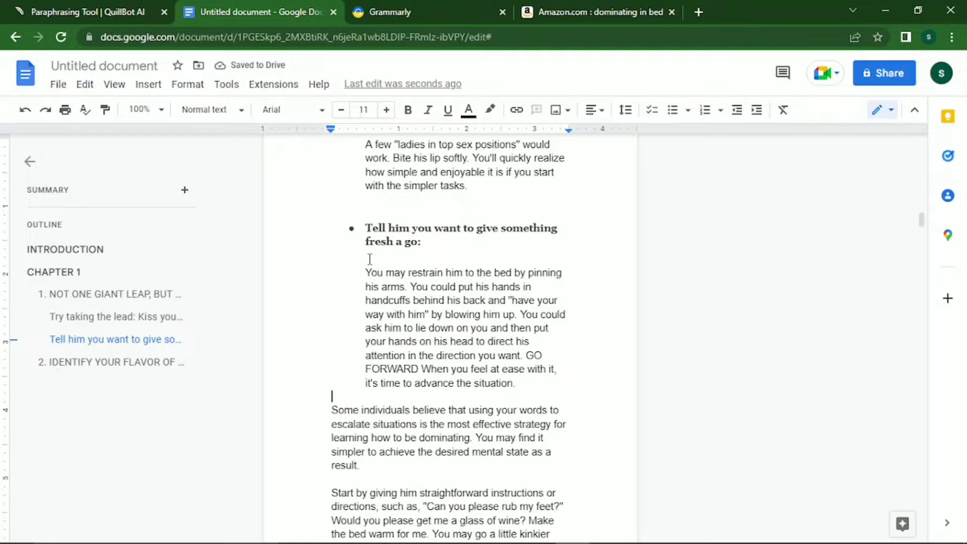
{"action": "key", "text": "Down"}
{"action": "key", "text": "Down"}
{"action": "key", "text": "Down"}
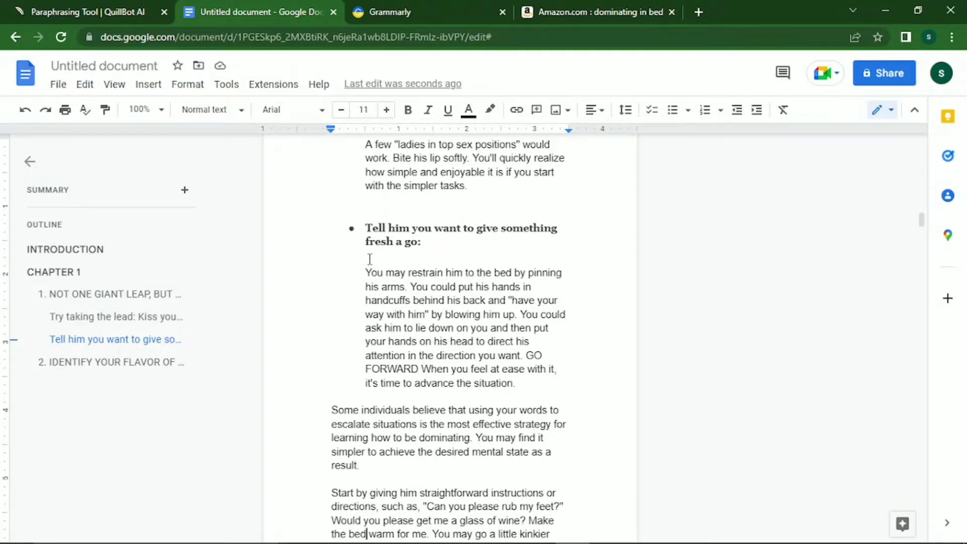
{"action": "key", "text": "Down"}
{"action": "key", "text": "Down"}
{"action": "key", "text": "Down"}
{"action": "key", "text": "Down"}
{"action": "key", "text": "Down"}
{"action": "key", "text": "Down"}
{"action": "key", "text": "Down"}
{"action": "key", "text": "Down"}
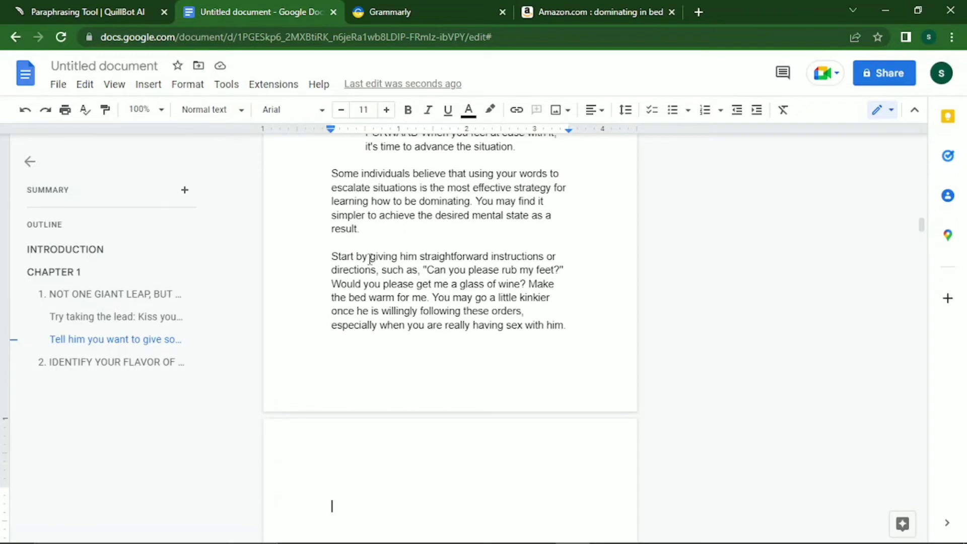
In section 2, split off "You won't know…" as its own paragraph with a blank line before it.
{"action": "key", "text": "Down"}
{"action": "key", "text": "Down"}
{"action": "key", "text": "Down"}
{"action": "key", "text": "Down"}
{"action": "key", "text": "Down"}
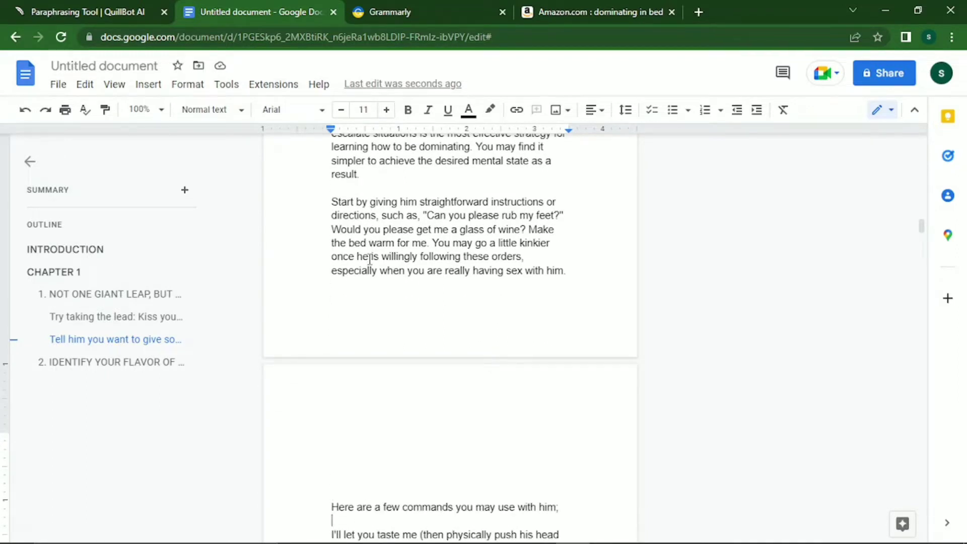
{"action": "key", "text": "Down"}
{"action": "key", "text": "Down"}
{"action": "key", "text": "Down"}
{"action": "key", "text": "Down"}
{"action": "key", "text": "Down"}
{"action": "key", "text": "Down"}
{"action": "key", "text": "Down"}
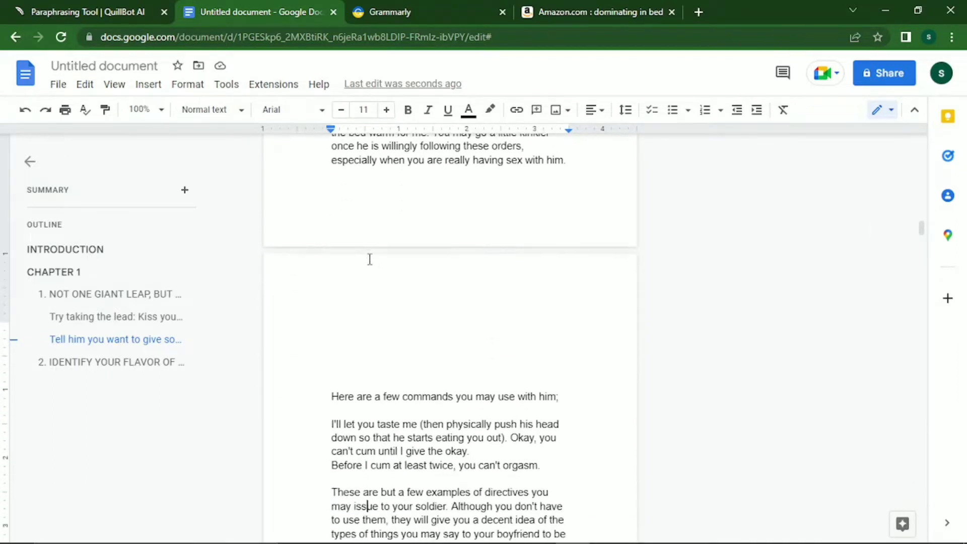
{"action": "key", "text": "Down"}
{"action": "key", "text": "Down"}
{"action": "key", "text": "Down"}
{"action": "key", "text": "Down"}
{"action": "key", "text": "Down"}
{"action": "key", "text": "Down"}
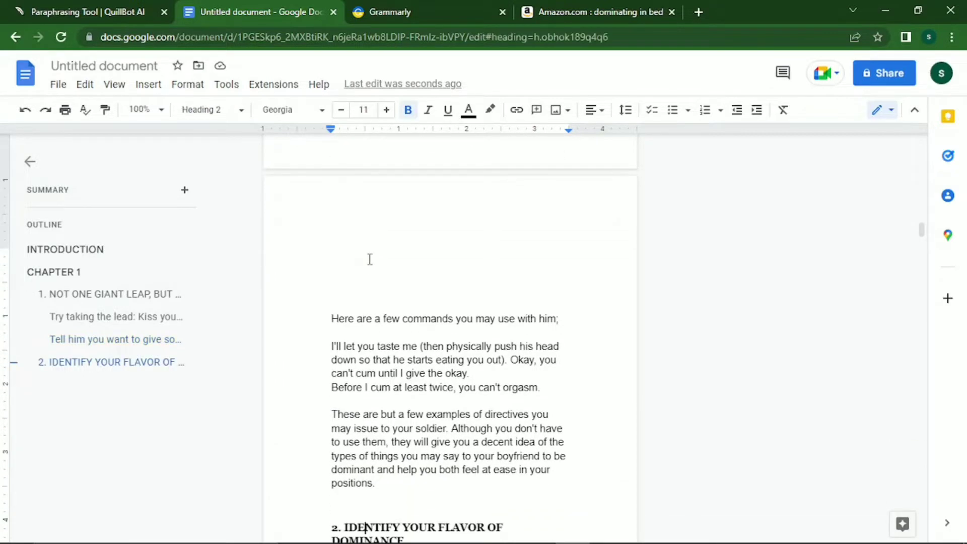
{"action": "key", "text": "Down"}
{"action": "key", "text": "Down"}
{"action": "key", "text": "Down"}
{"action": "key", "text": "Down"}
{"action": "key", "text": "Down"}
{"action": "key", "text": "Down"}
{"action": "key", "text": "Down"}
{"action": "key", "text": "Down"}
{"action": "key", "text": "Down"}
{"action": "key", "text": "Down"}
{"action": "key", "text": "Down"}
{"action": "key", "text": "Down"}
{"action": "key", "text": "Down"}
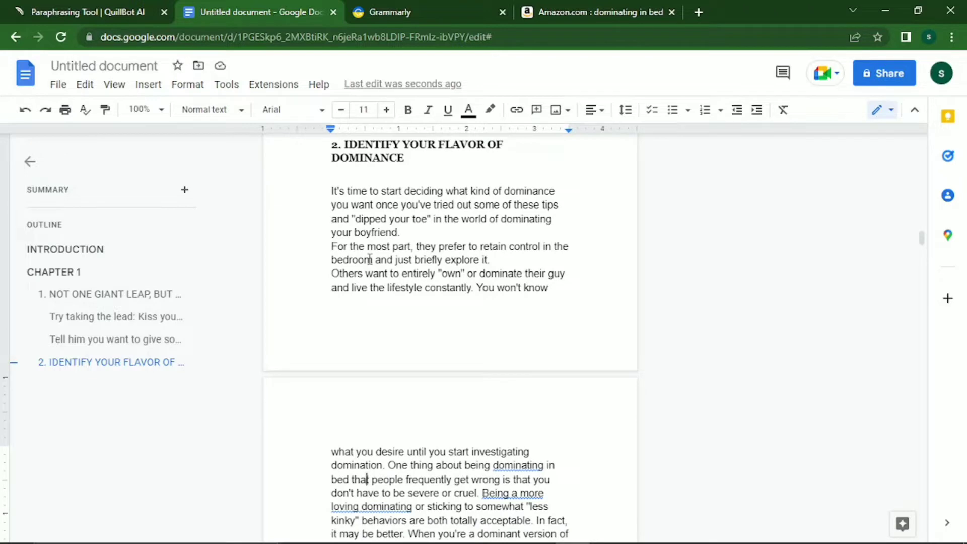
{"action": "left_click", "coordinate": [369, 259]}
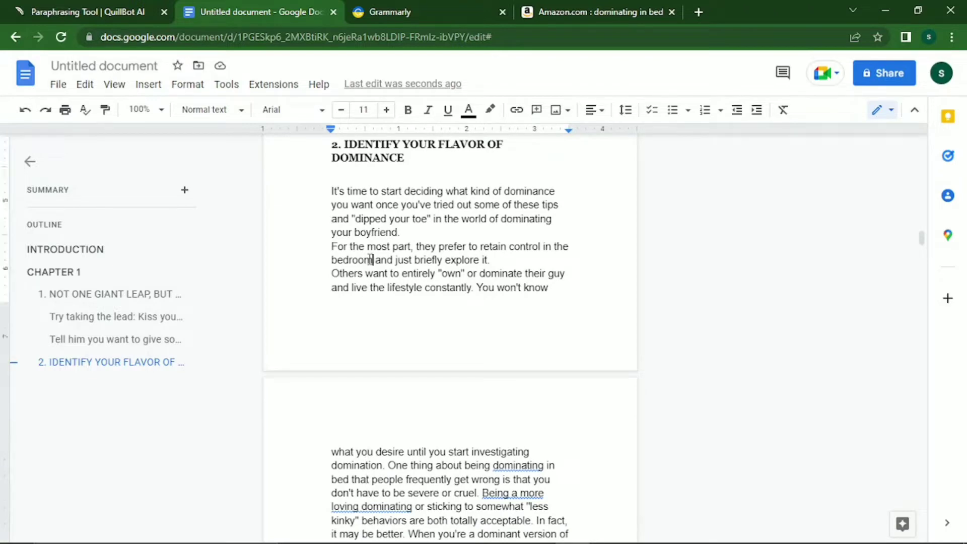
{"action": "key", "text": "Right"}
{"action": "key", "text": "Right"}
{"action": "key", "text": "Right"}
{"action": "key", "text": "Right"}
{"action": "key", "text": "Right"}
{"action": "key", "text": "Right"}
{"action": "key", "text": "Right"}
{"action": "key", "text": "Right"}
{"action": "key", "text": "Right"}
{"action": "key", "text": "Right"}
{"action": "key", "text": "Right"}
{"action": "key", "text": "Right"}
{"action": "key", "text": "Right"}
{"action": "key", "text": "Right"}
{"action": "key", "text": "Right"}
{"action": "key", "text": "Right"}
{"action": "key", "text": "Right"}
{"action": "key", "text": "Down"}
{"action": "key", "text": "Left"}
{"action": "key", "text": "Left"}
{"action": "key", "text": "Return"}
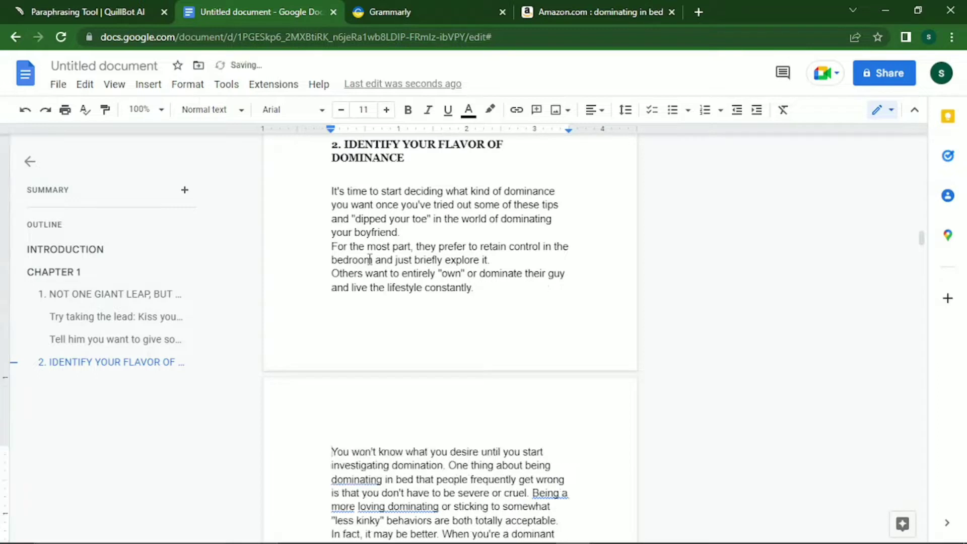
{"action": "key", "text": "Return"}
Add a blank line before the "In fact" paragraph, then select the line "What is the substitute?".
{"action": "key", "text": "Down"}
{"action": "key", "text": "Down"}
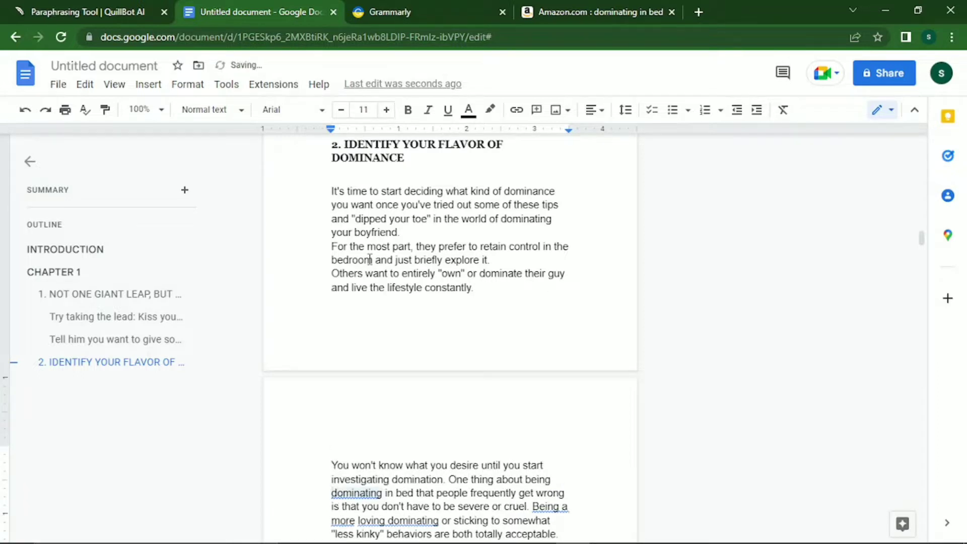
{"action": "key", "text": "Down"}
{"action": "key", "text": "Down"}
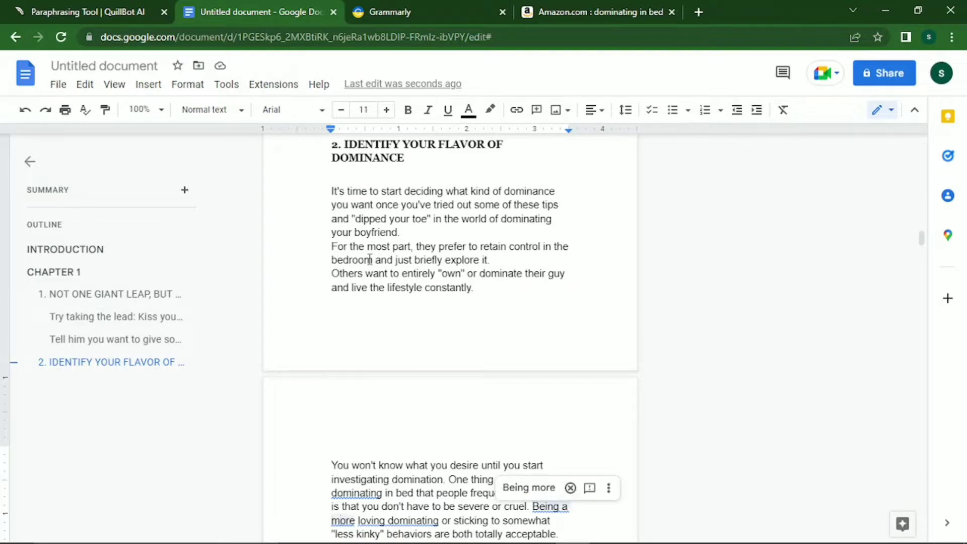
{"action": "key", "text": "Down"}
{"action": "key", "text": "Down"}
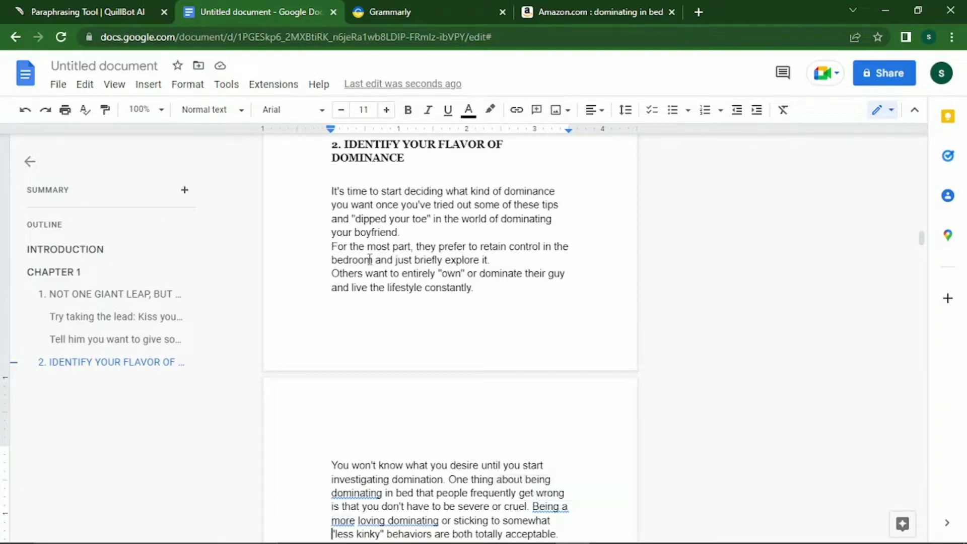
{"action": "key", "text": "Return"}
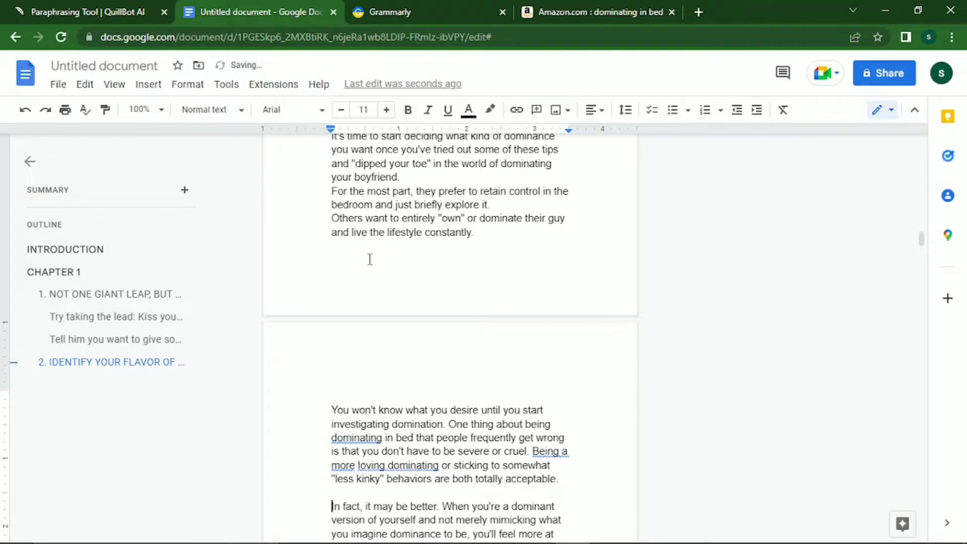
{"action": "key", "text": "Down"}
{"action": "key", "text": "Down"}
{"action": "key", "text": "Down"}
{"action": "key", "text": "Down"}
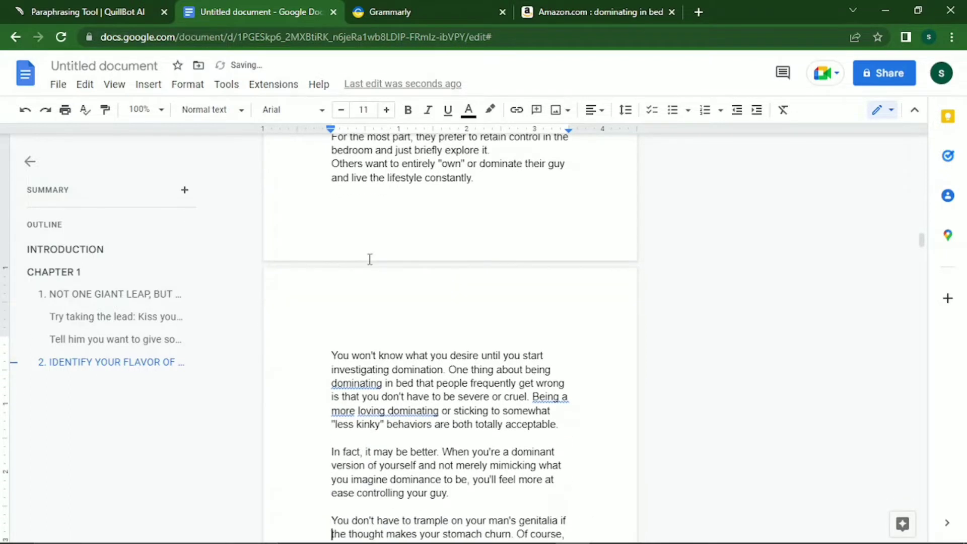
{"action": "key", "text": "Down"}
{"action": "key", "text": "Down"}
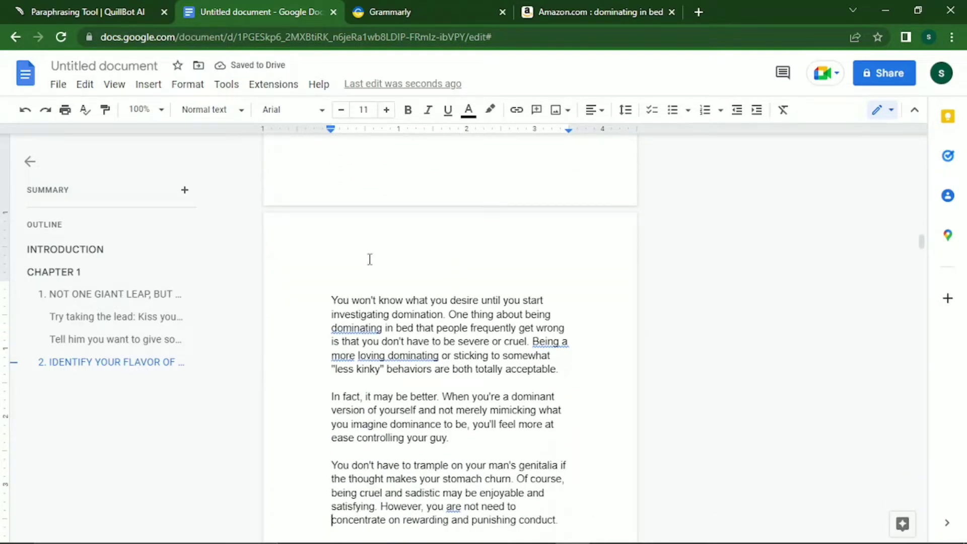
{"action": "key", "text": "Down"}
{"action": "key", "text": "Down"}
{"action": "key", "text": "Down"}
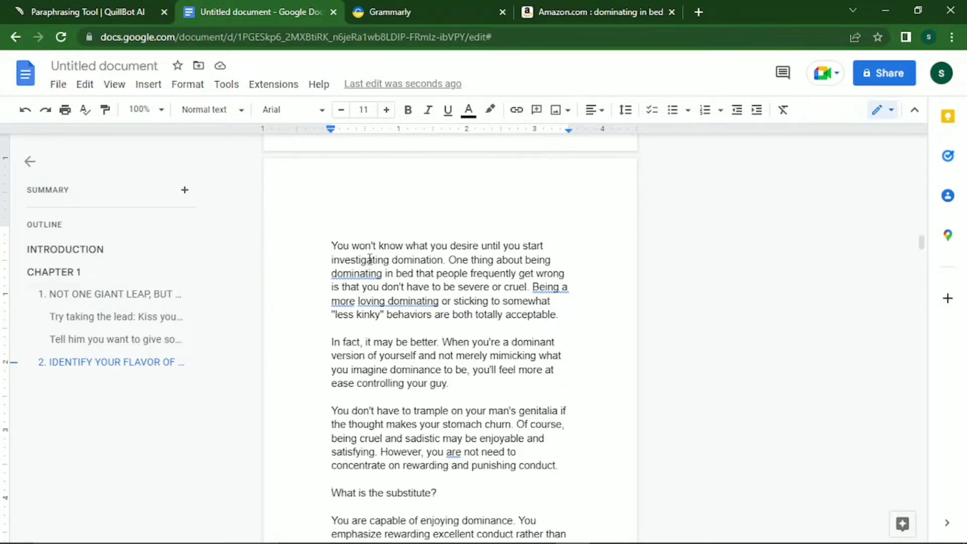
{"action": "key", "text": "shift+End"}
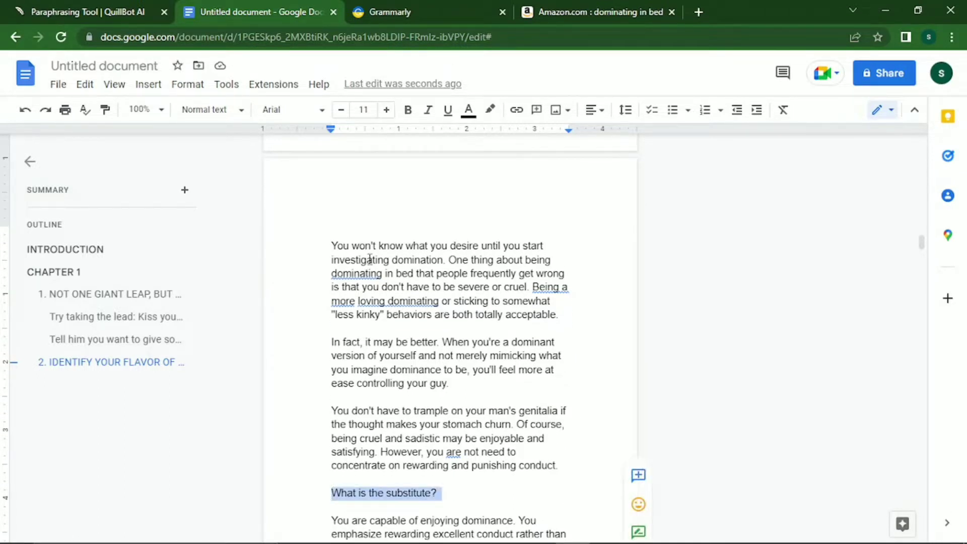
Apply Heading 2 to "What is the substitute?" and format it as bold Georgia, reduced to 13 pt.
{"action": "left_click", "coordinate": [229, 111]}
{"action": "mouse_move", "coordinate": [231, 350]}
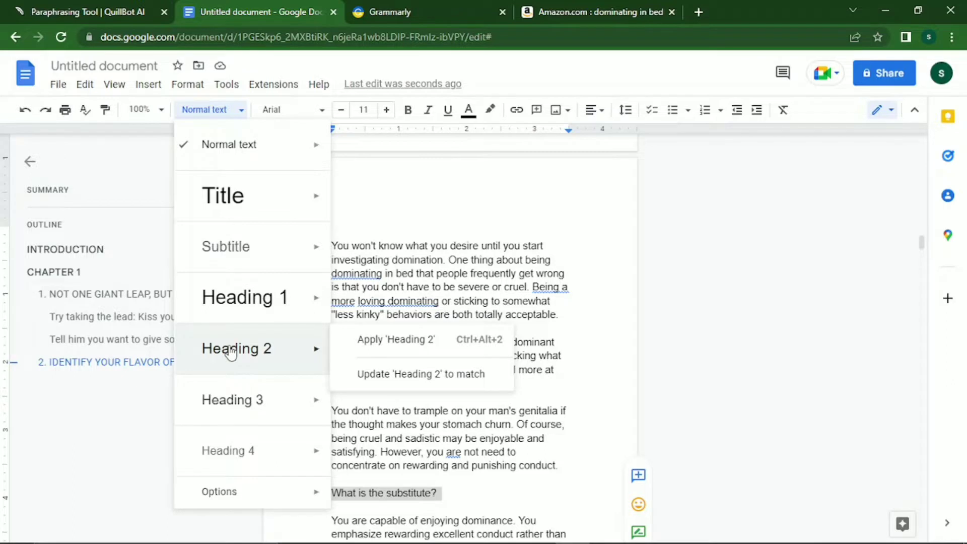
{"action": "left_click", "coordinate": [232, 350]}
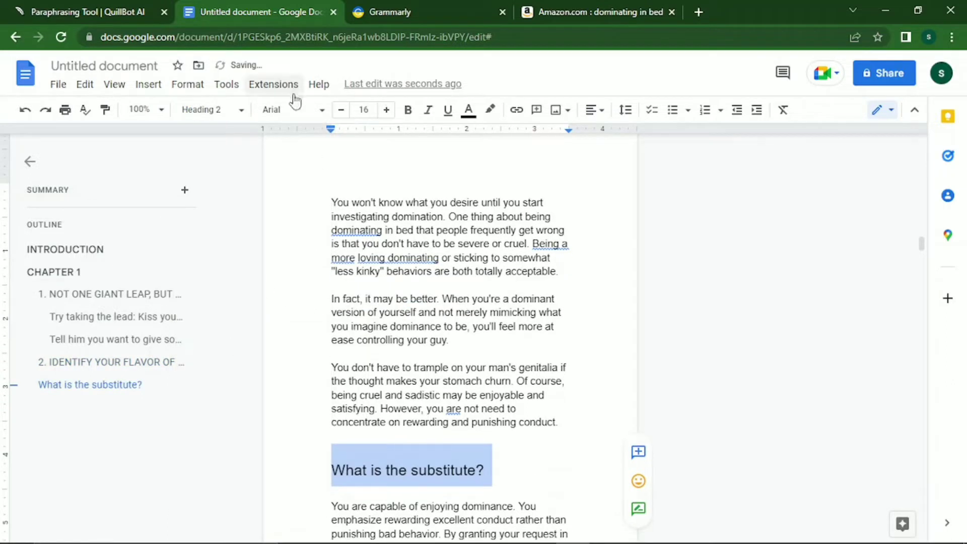
{"action": "left_click", "coordinate": [275, 110]}
{"action": "left_click", "coordinate": [318, 200]}
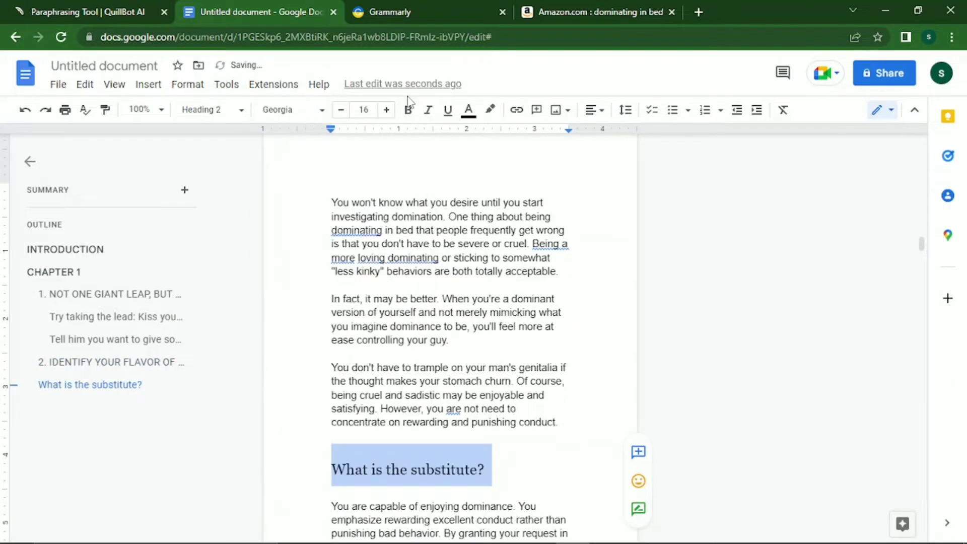
{"action": "left_click", "coordinate": [408, 109]}
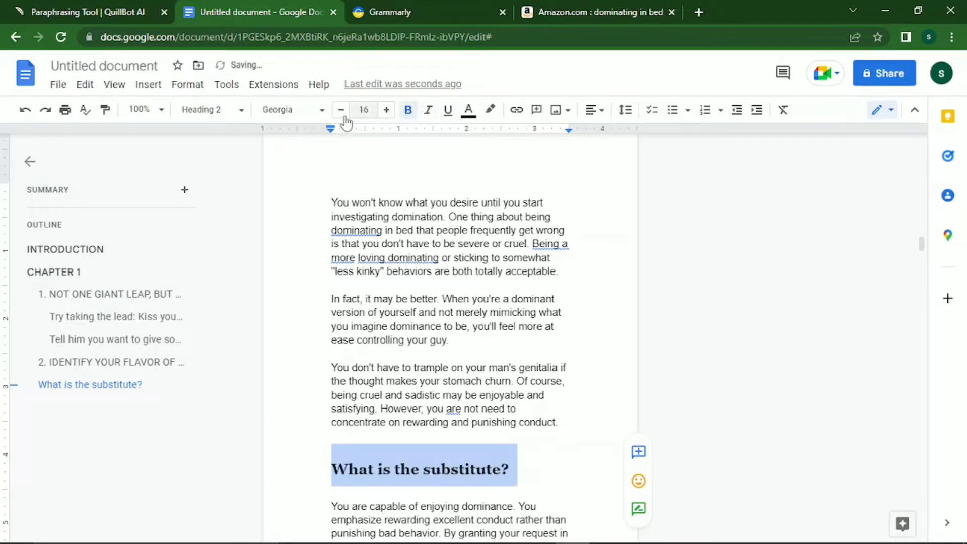
{"action": "left_click", "coordinate": [342, 113]}
{"action": "left_click", "coordinate": [342, 114]}
{"action": "left_click", "coordinate": [343, 114]}
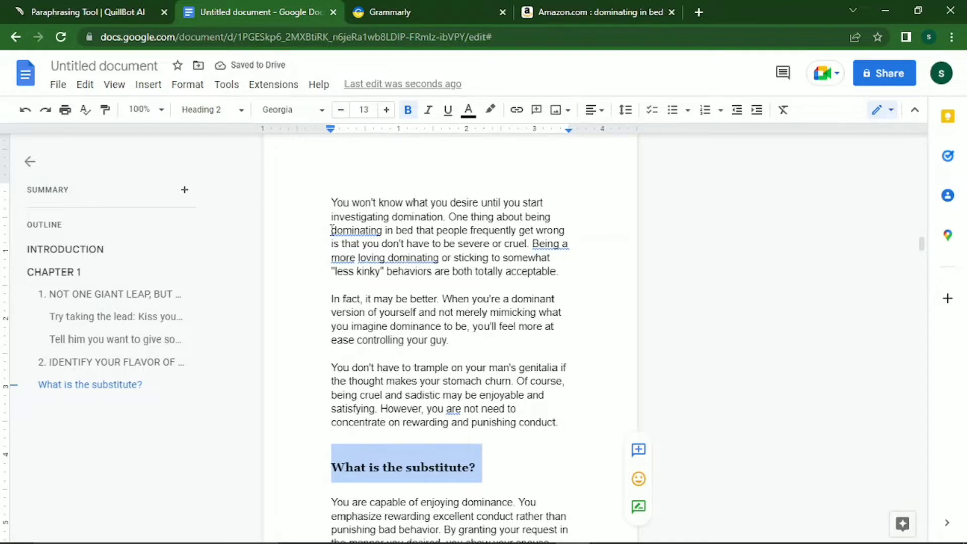
{"action": "key", "text": "Down"}
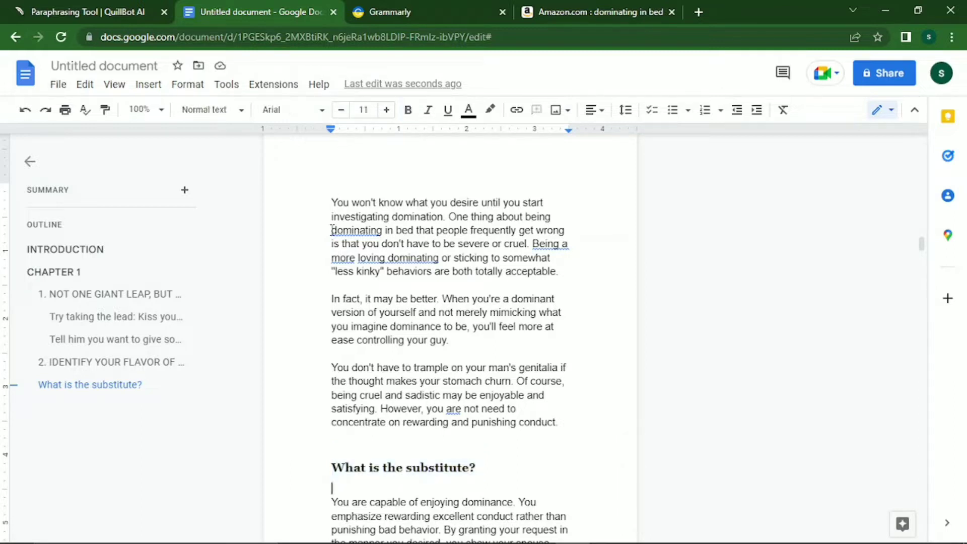
Try pushing the "What is the substitute?" heading down with blank lines, then remove them again.
{"action": "key", "text": "Down"}
{"action": "key", "text": "Down"}
{"action": "key", "text": "Down"}
{"action": "key", "text": "Down"}
{"action": "key", "text": "Down"}
{"action": "key", "text": "Down"}
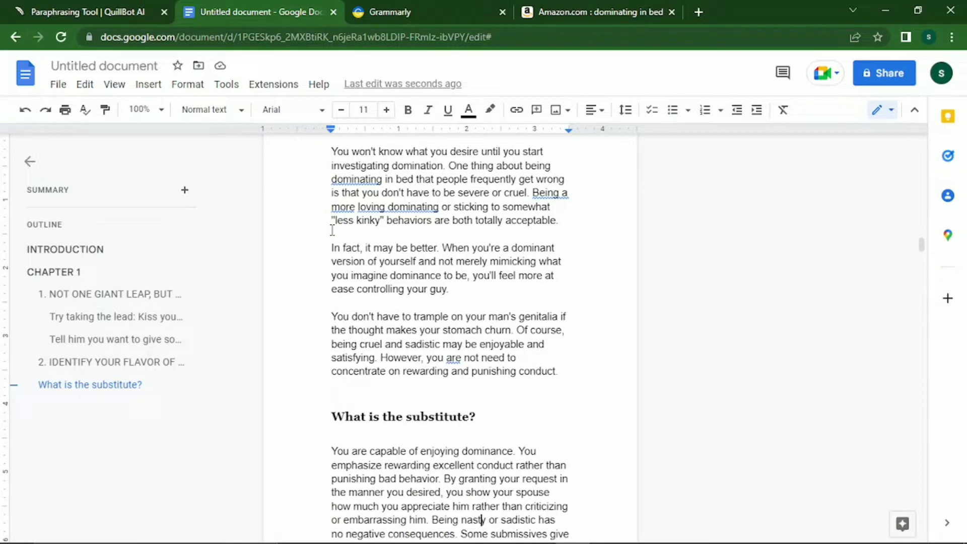
{"action": "key", "text": "Up"}
{"action": "key", "text": "Up"}
{"action": "key", "text": "Up"}
{"action": "key", "text": "Up"}
{"action": "key", "text": "Up"}
{"action": "key", "text": "Left"}
{"action": "key", "text": "Left"}
{"action": "key", "text": "Left"}
{"action": "key", "text": "Left"}
{"action": "key", "text": "Left"}
{"action": "key", "text": "Left"}
{"action": "key", "text": "Left"}
{"action": "key", "text": "Left"}
{"action": "key", "text": "Left"}
{"action": "key", "text": "Left"}
{"action": "key", "text": "Left"}
{"action": "key", "text": "Left"}
{"action": "key", "text": "Left"}
{"action": "key", "text": "Left"}
{"action": "key", "text": "Left"}
{"action": "key", "text": "Left"}
{"action": "key", "text": "Left"}
{"action": "key", "text": "Left"}
{"action": "key", "text": "Left"}
{"action": "key", "text": "Left"}
{"action": "key", "text": "Left"}
{"action": "key", "text": "Left"}
{"action": "key", "text": "Left"}
{"action": "key", "text": "Left"}
{"action": "key", "text": "Left"}
{"action": "key", "text": "Left"}
{"action": "key", "text": "Left"}
{"action": "key", "text": "Left"}
{"action": "key", "text": "Left"}
{"action": "key", "text": "Left"}
{"action": "key", "text": "Left"}
{"action": "key", "text": "Left"}
{"action": "key", "text": "Up"}
{"action": "key", "text": "Left"}
{"action": "key", "text": "Left"}
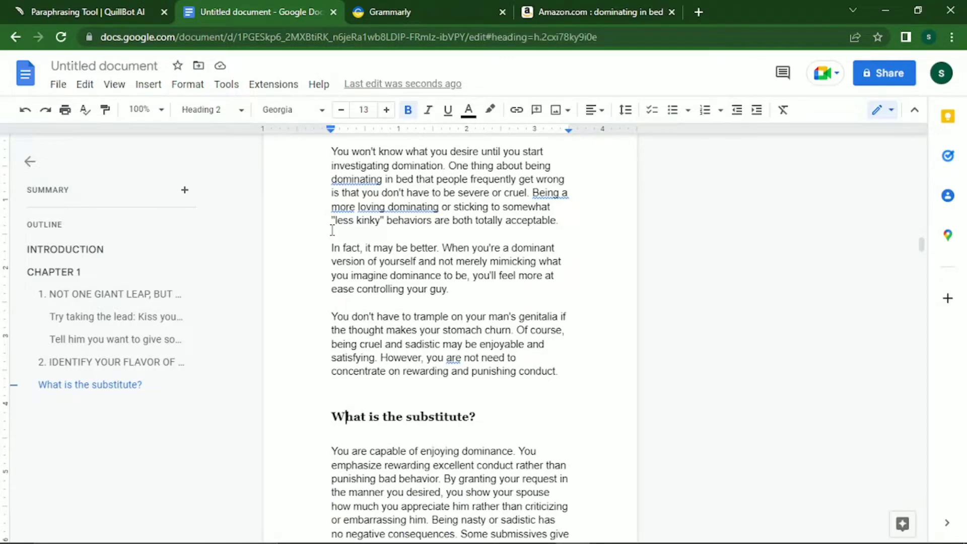
{"action": "key", "text": "Left"}
{"action": "key", "text": "Left"}
{"action": "key", "text": "Right"}
{"action": "key", "text": "Return"}
{"action": "key", "text": "Return"}
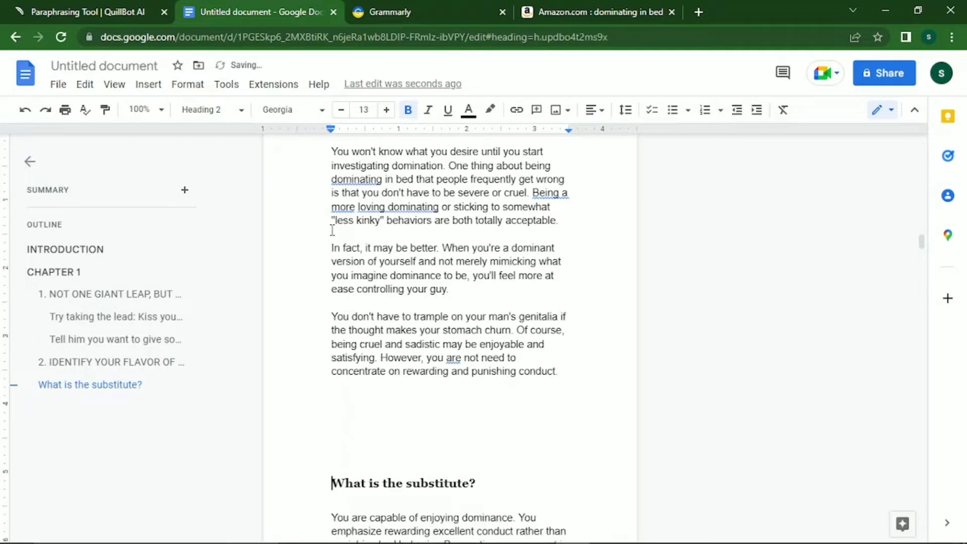
{"action": "key", "text": "Return"}
{"action": "key", "text": "Return"}
{"action": "key", "text": "Return"}
{"action": "key", "text": "BackSpace"}
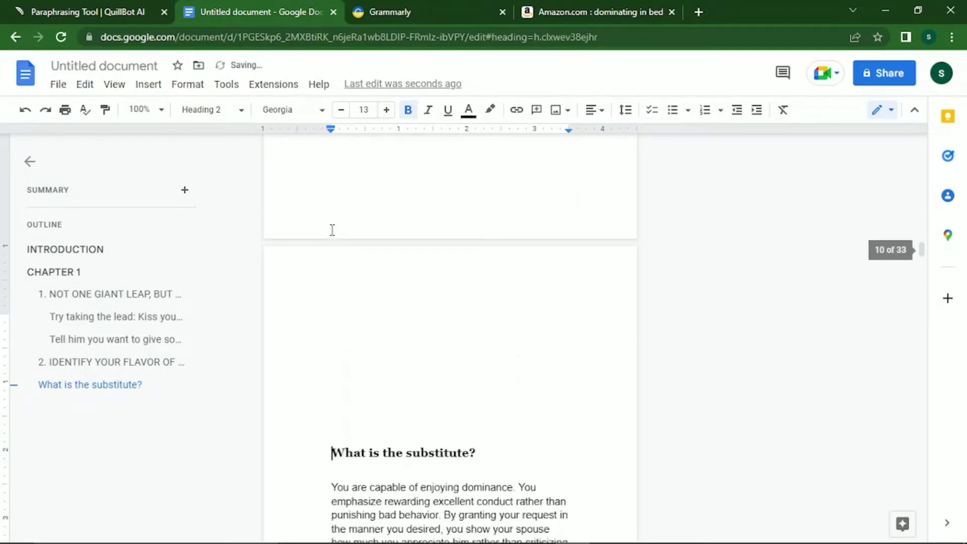
{"action": "key", "text": "BackSpace"}
{"action": "key", "text": "BackSpace"}
{"action": "key", "text": "Return"}
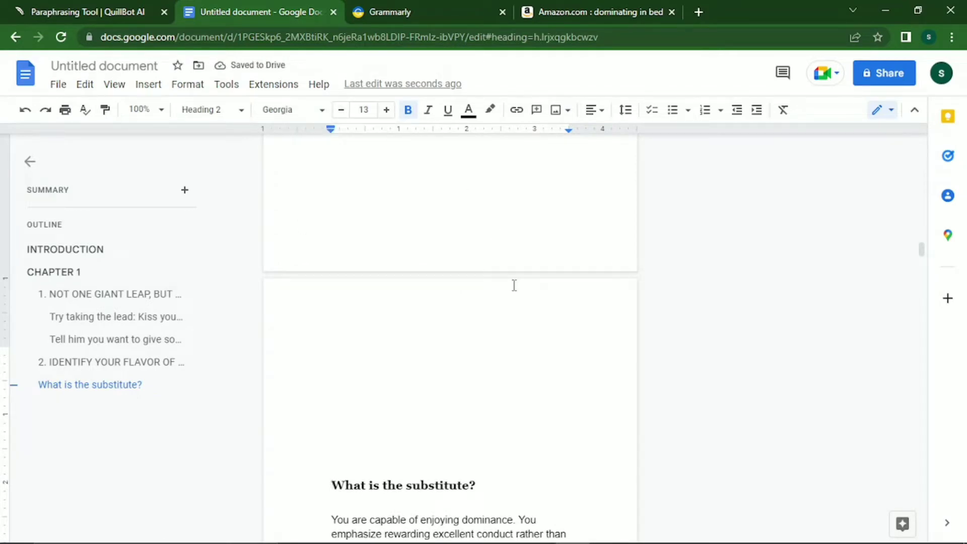
{"action": "key", "text": "BackSpace"}
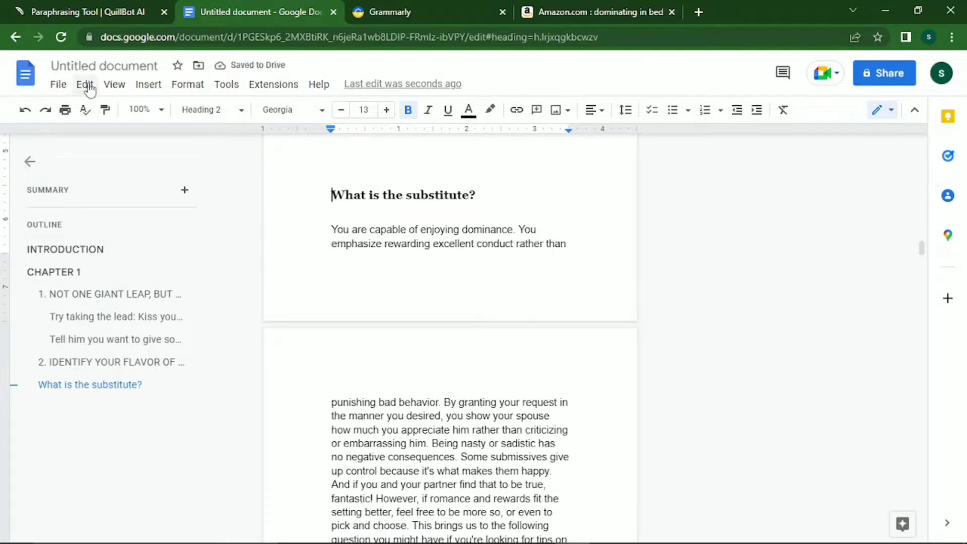
Insert a next-page section break before the "What is the substitute?" heading.
{"action": "left_click", "coordinate": [61, 84]}
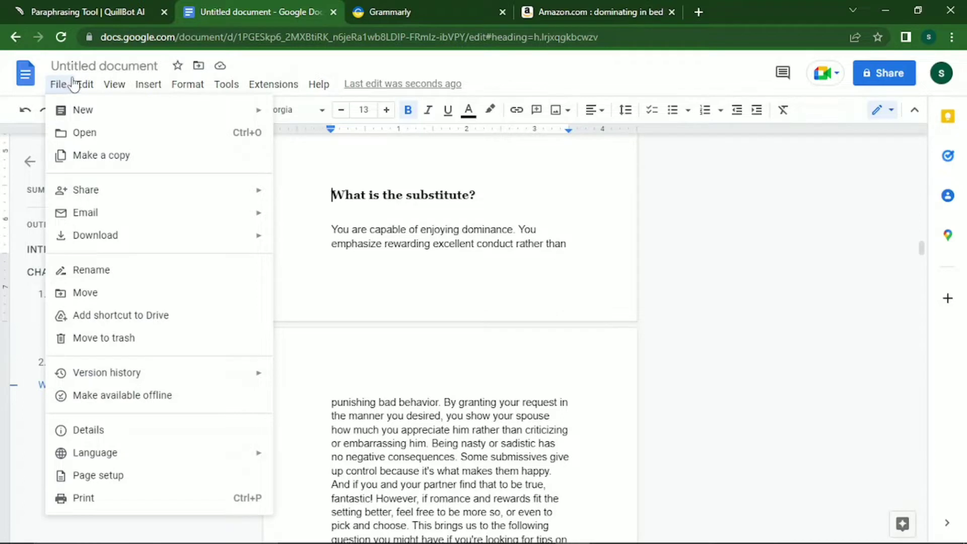
{"action": "mouse_move", "coordinate": [115, 90]}
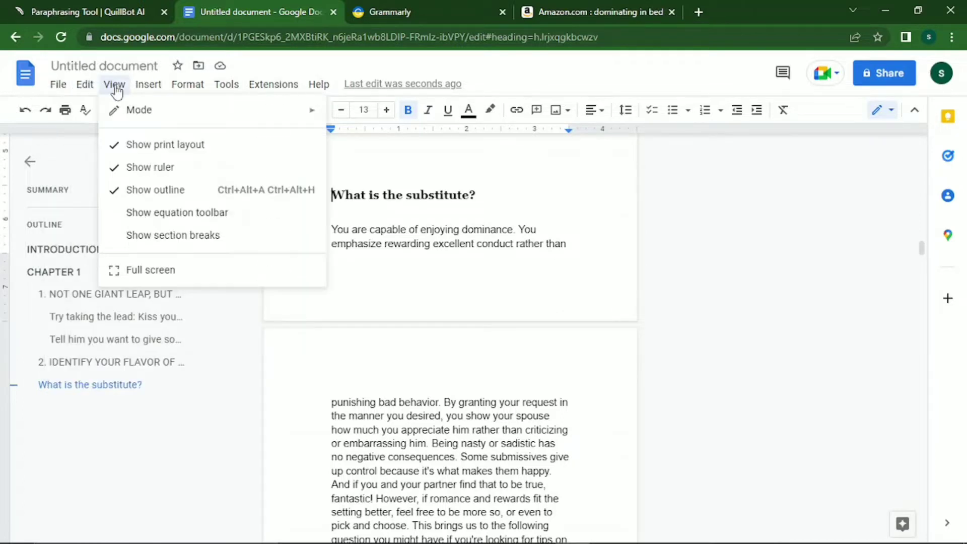
{"action": "mouse_move", "coordinate": [146, 93]}
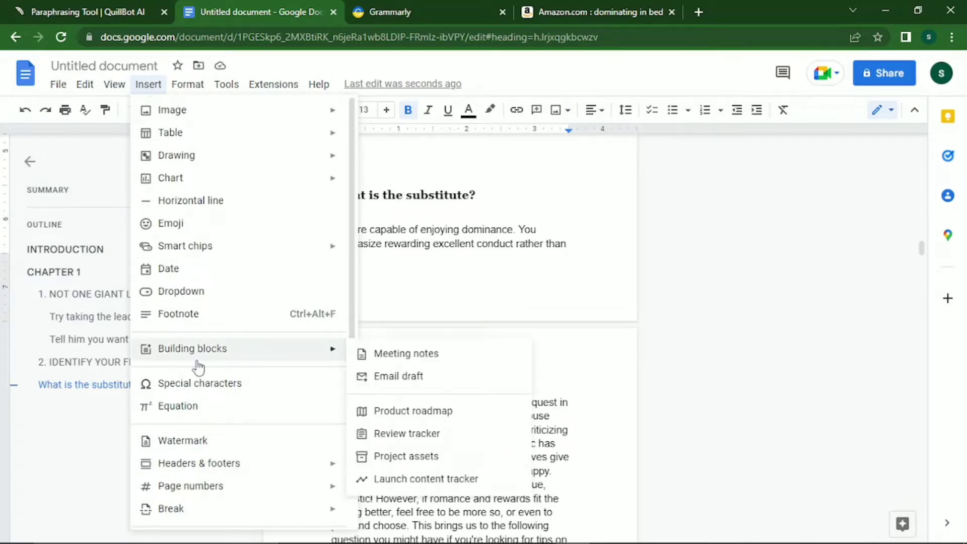
{"action": "mouse_move", "coordinate": [209, 512]}
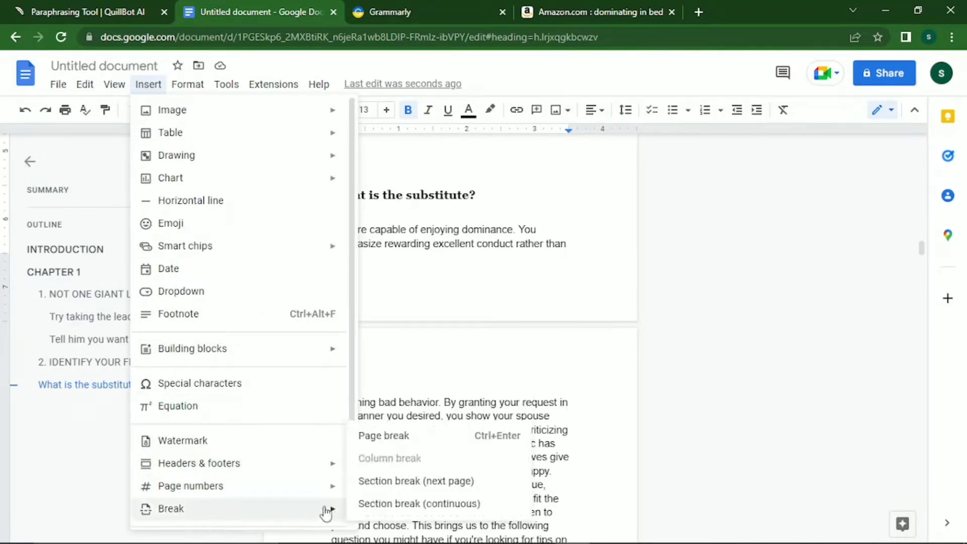
{"action": "left_click", "coordinate": [435, 484]}
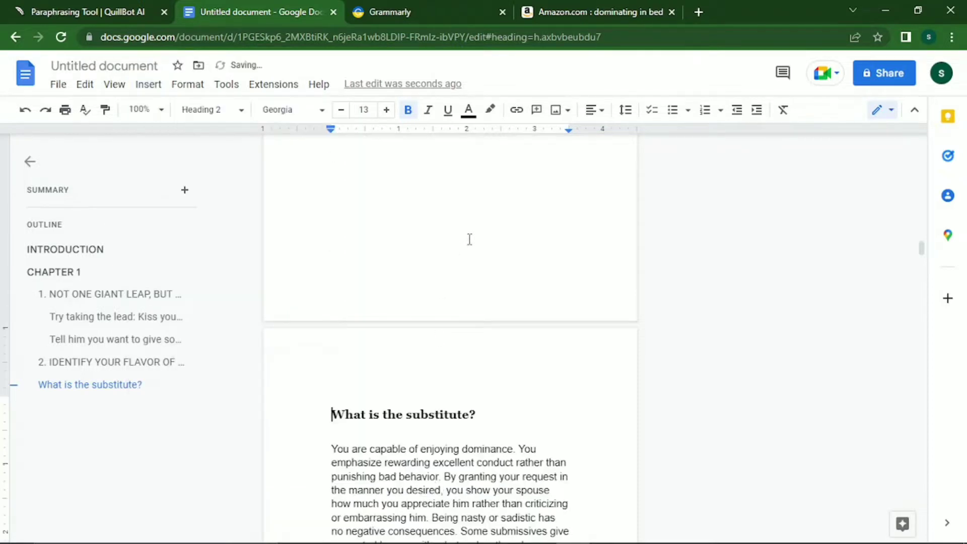
{"action": "key", "text": "Down"}
{"action": "key", "text": "Down"}
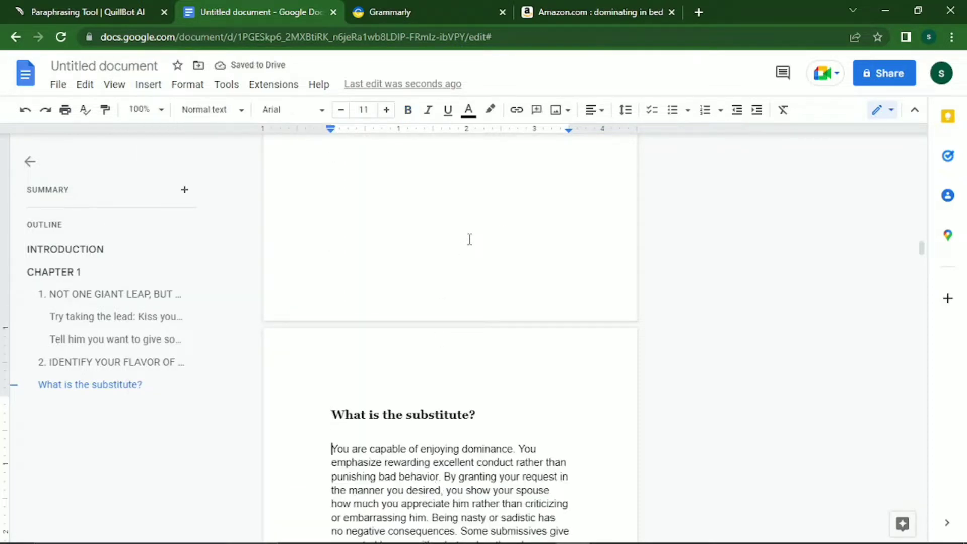
{"action": "key", "text": "Down"}
{"action": "key", "text": "Down"}
{"action": "key", "text": "Down"}
{"action": "key", "text": "Down"}
{"action": "key", "text": "Down"}
{"action": "key", "text": "Down"}
{"action": "key", "text": "Down"}
{"action": "key", "text": "Down"}
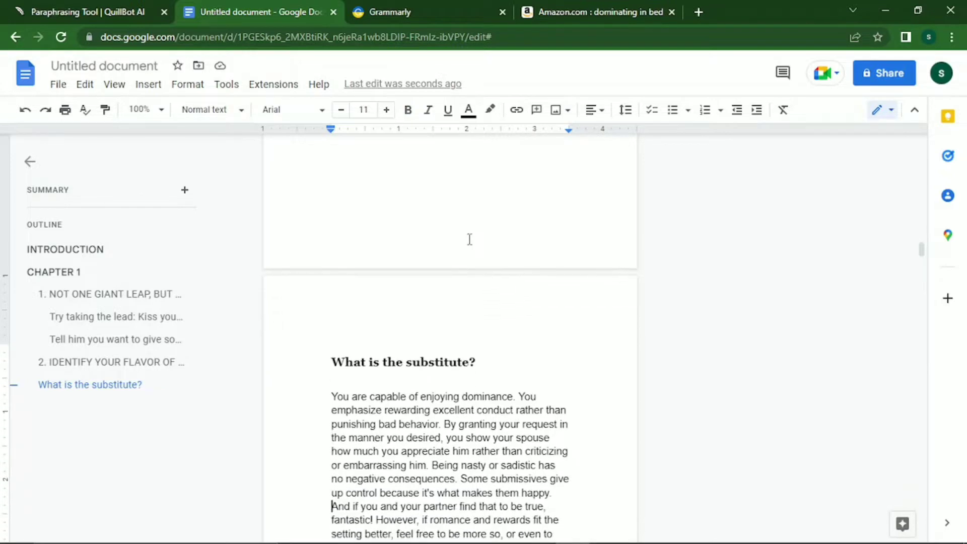
{"action": "key", "text": "Up"}
{"action": "key", "text": "Up"}
{"action": "key", "text": "Up"}
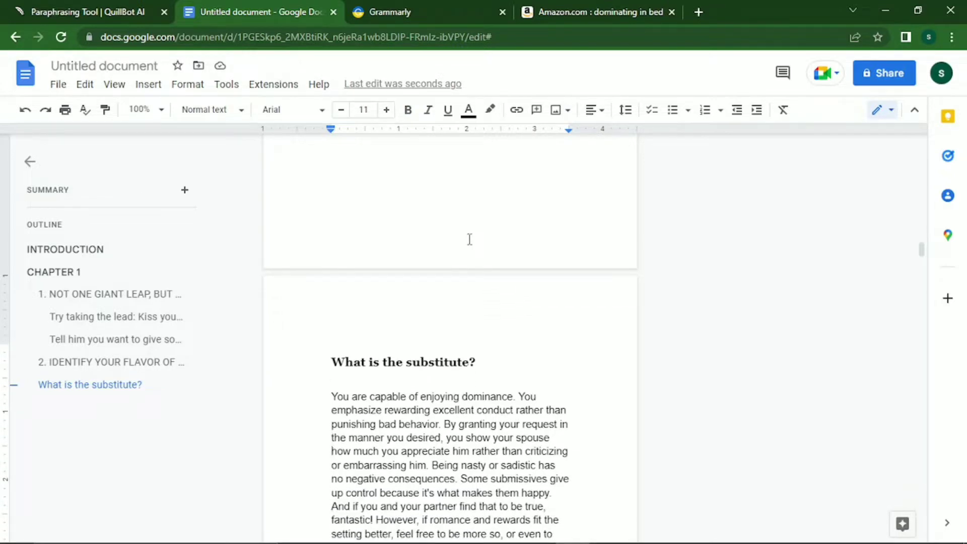
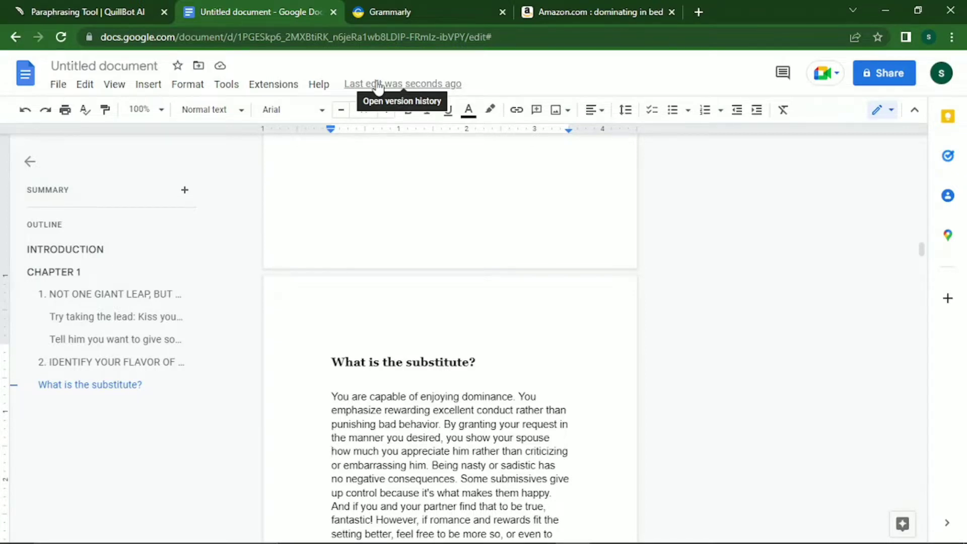
Split the substitute text into two paragraphs and add line breaks until WHAT'S A SCENE: reaches the next page.
{"action": "key", "text": "ctrl+z"}
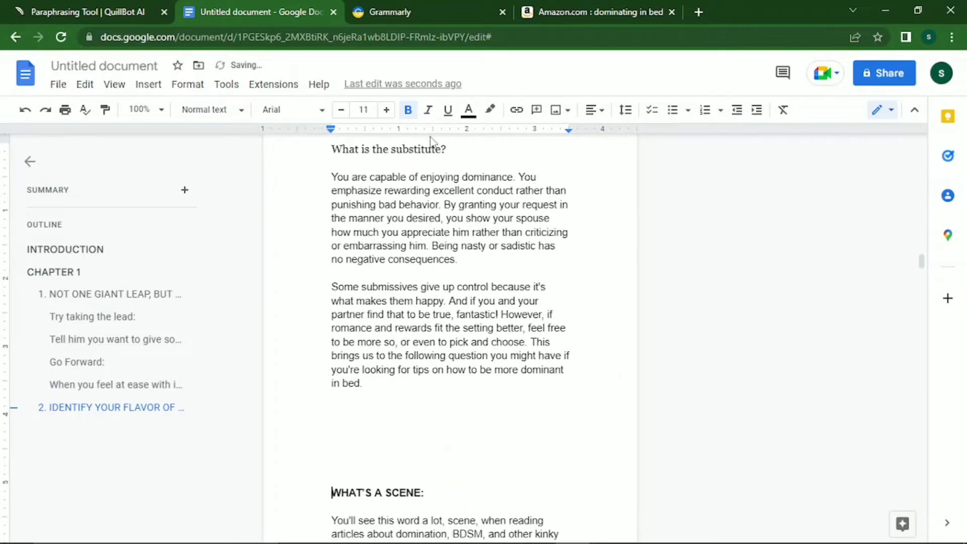
{"action": "key", "text": "Return"}
{"action": "key", "text": "Return"}
{"action": "key", "text": "Return"}
{"action": "key", "text": "Return"}
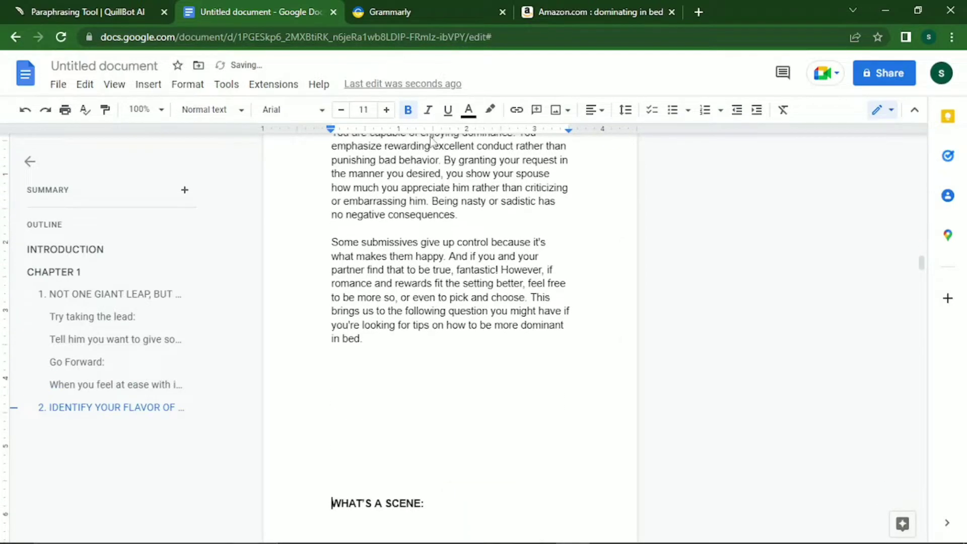
{"action": "key", "text": "Return"}
{"action": "key", "text": "Return"}
{"action": "key", "text": "Return"}
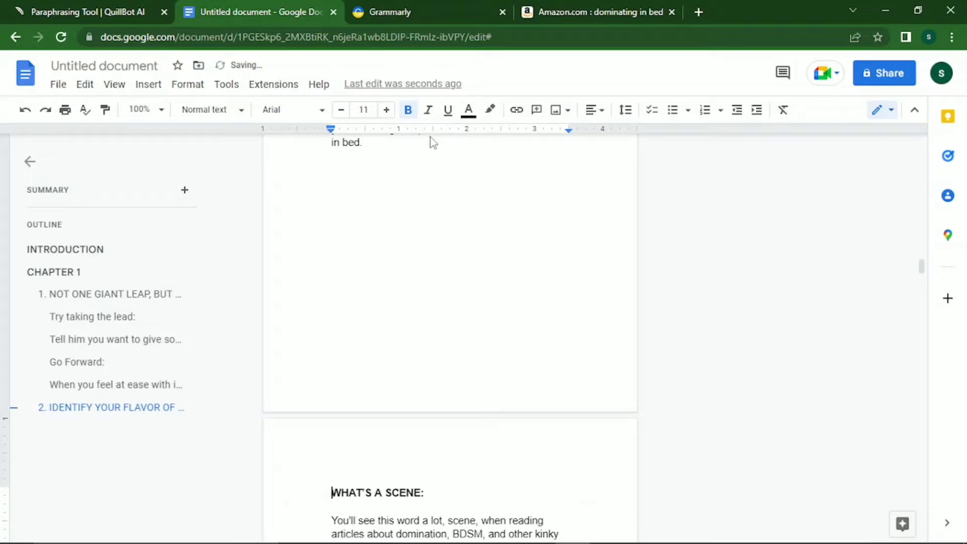
Style WHAT'S A SCENE: as a bold Georgia Heading 2 at 13 pt.
{"action": "left_click", "coordinate": [227, 120]}
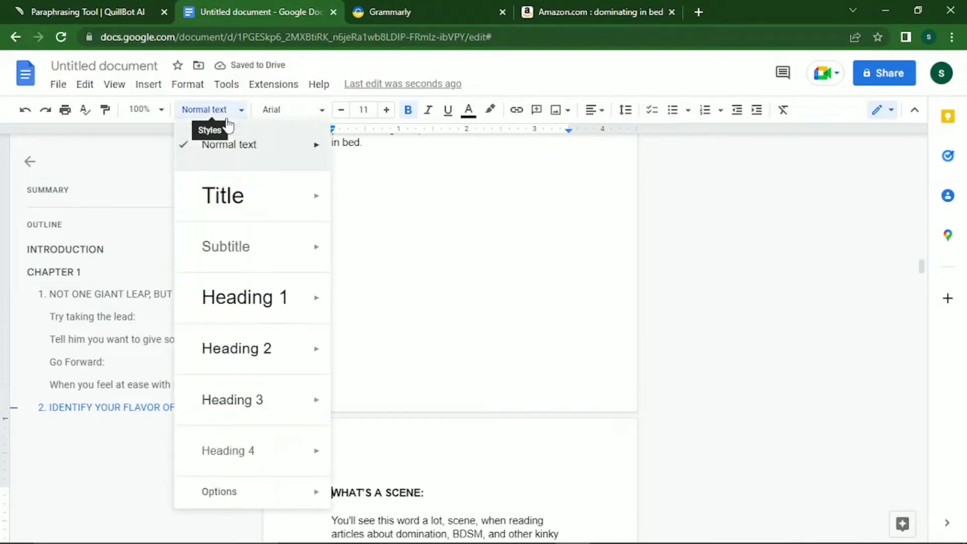
{"action": "left_click", "coordinate": [249, 372]}
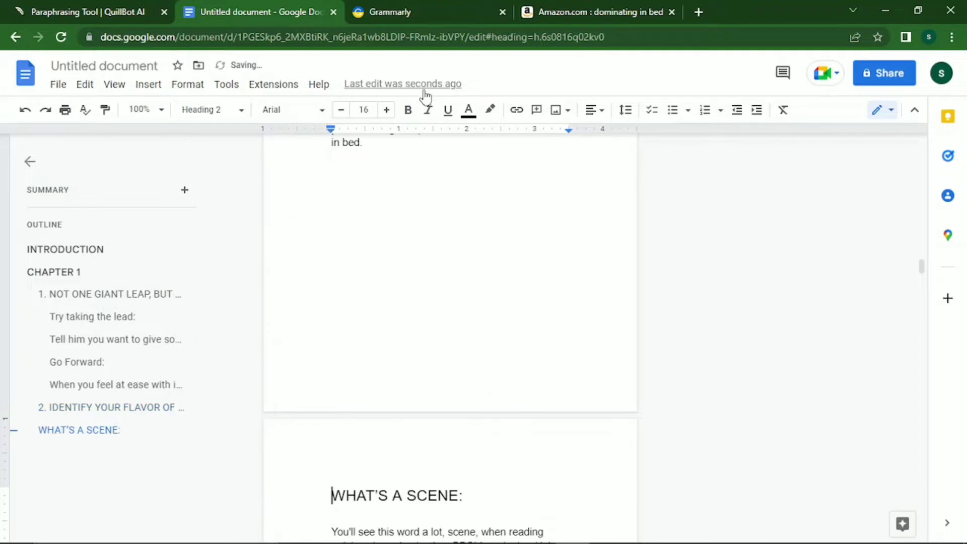
{"action": "left_click", "coordinate": [287, 110]}
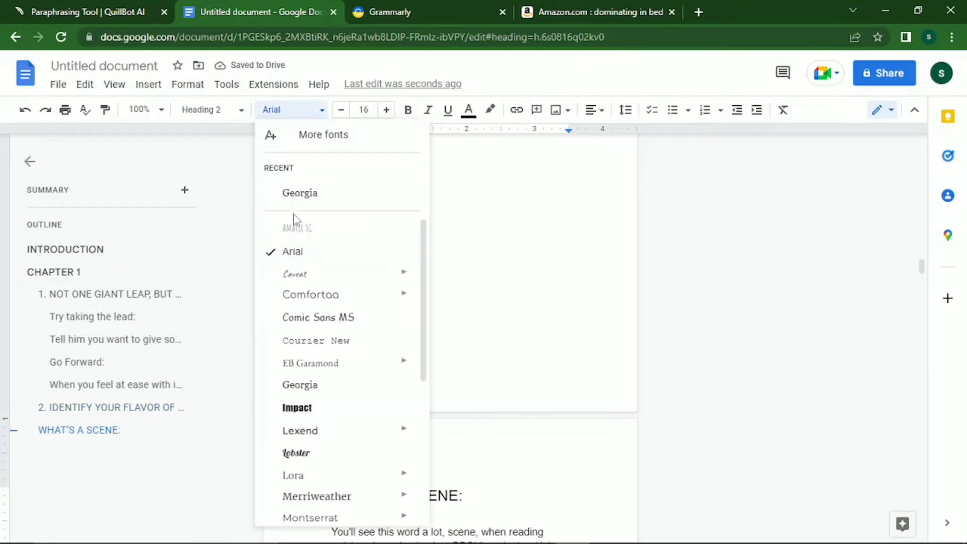
{"action": "left_click", "coordinate": [302, 194]}
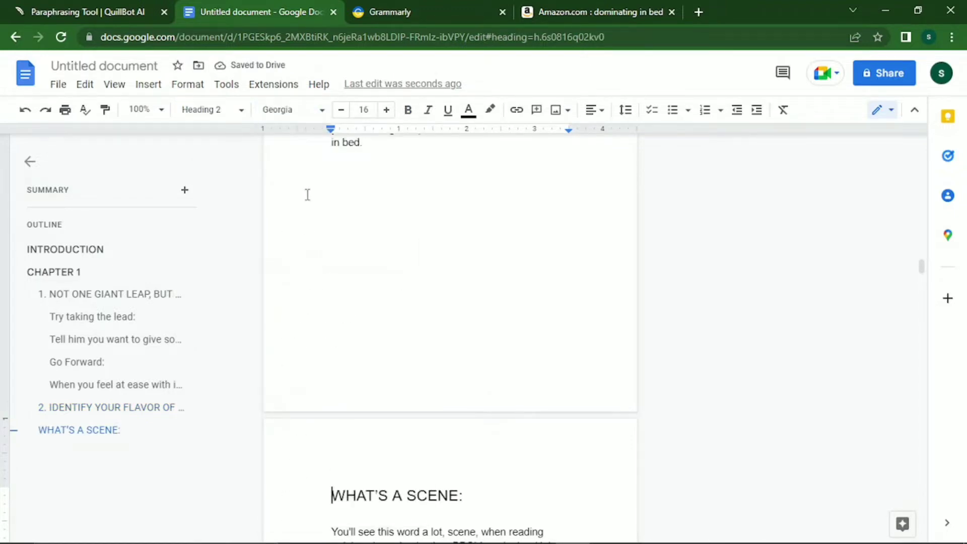
{"action": "key", "text": "shift+End"}
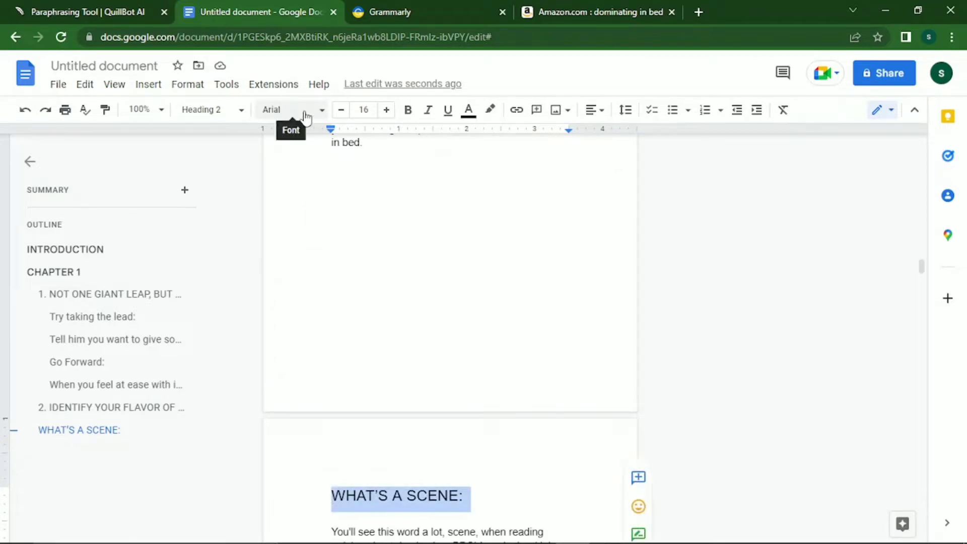
{"action": "left_click", "coordinate": [314, 117]}
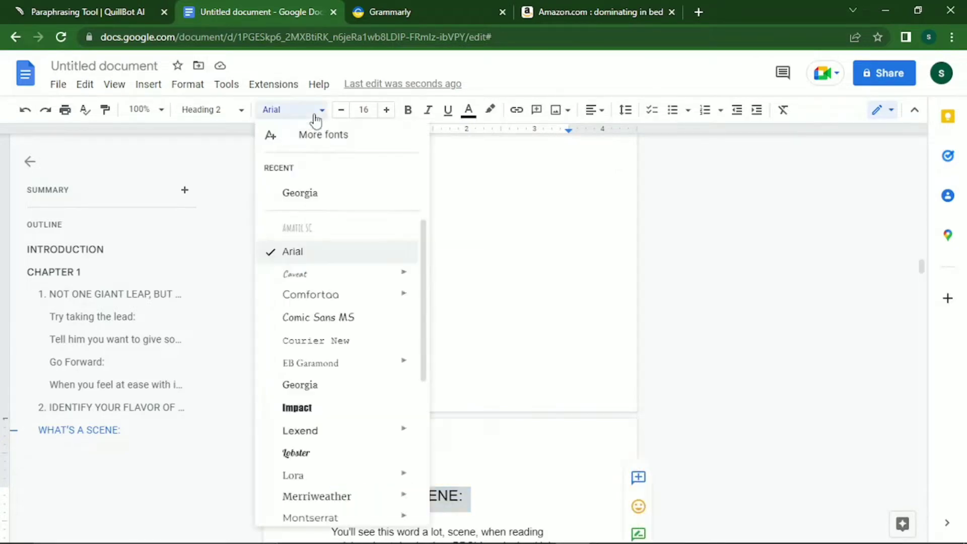
{"action": "left_click", "coordinate": [311, 193]}
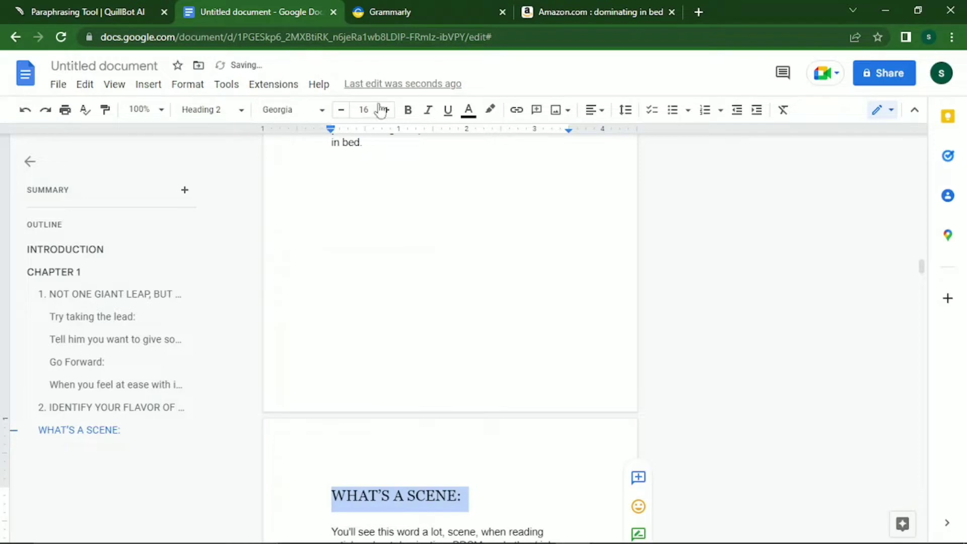
{"action": "left_click", "coordinate": [341, 110]}
{"action": "left_click", "coordinate": [341, 111]}
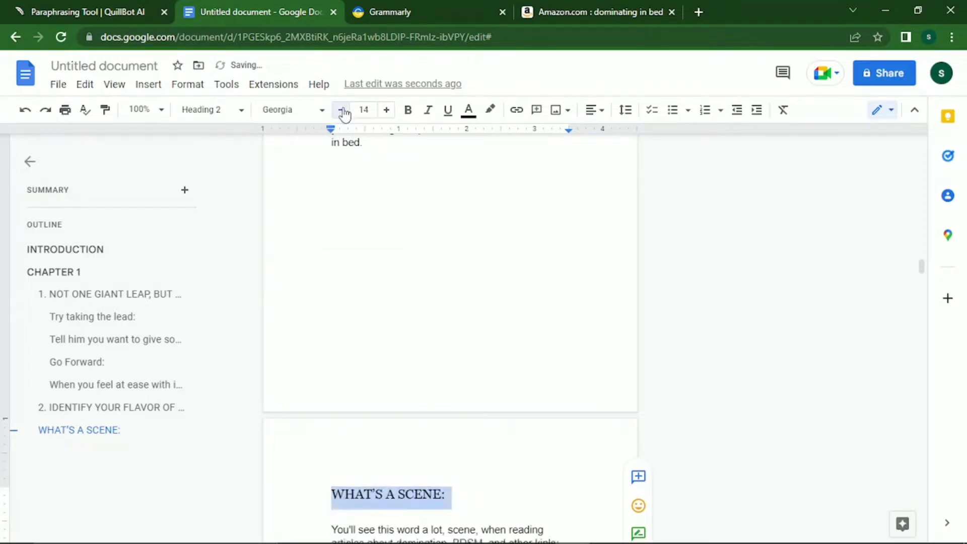
{"action": "left_click", "coordinate": [409, 109]}
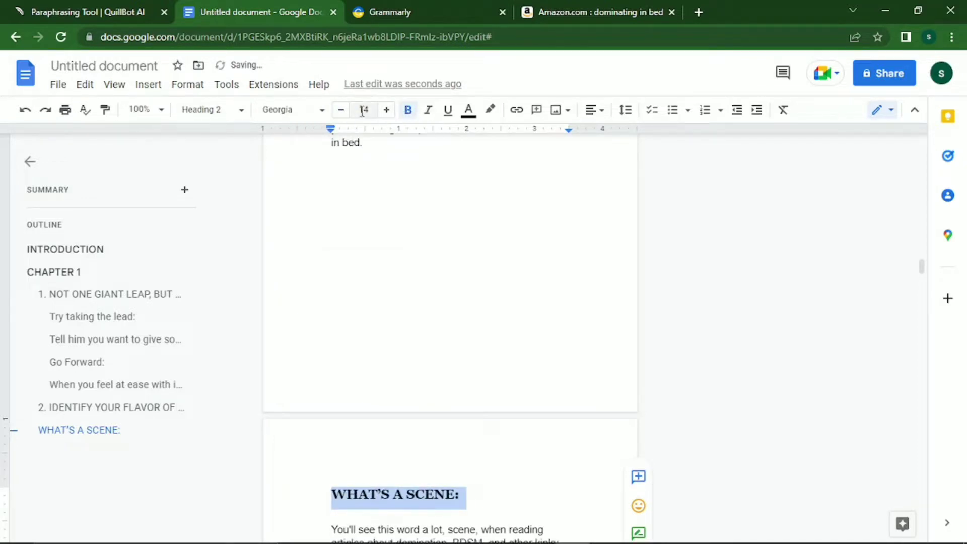
{"action": "left_click", "coordinate": [341, 114]}
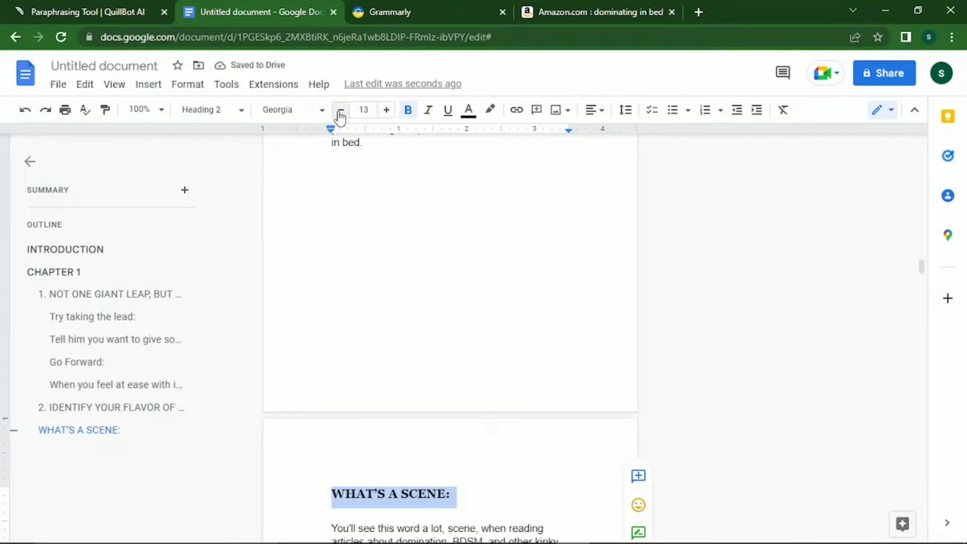
{"action": "key", "text": "Down"}
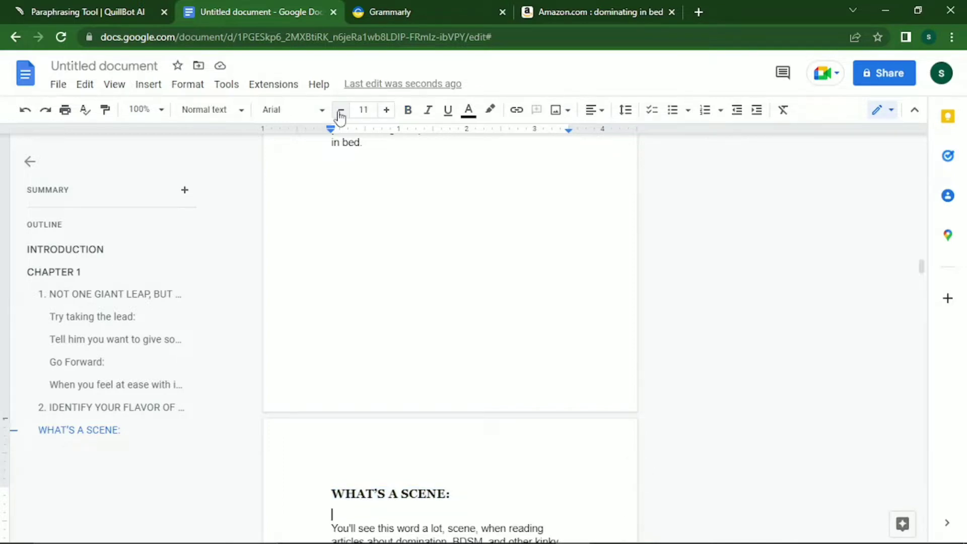
Add paragraph breaks before 'For instance' and 'Sometimes situations' in the WHAT'S A SCENE: section.
{"action": "key", "text": "Down"}
{"action": "key", "text": "Down"}
{"action": "key", "text": "Down"}
{"action": "key", "text": "Down"}
{"action": "key", "text": "Down"}
{"action": "key", "text": "Down"}
{"action": "key", "text": "Down"}
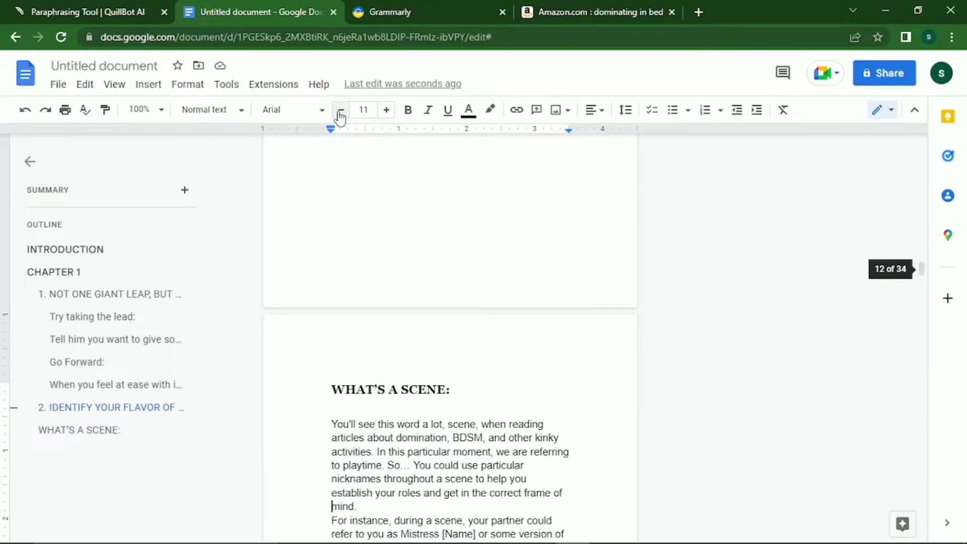
{"action": "key", "text": "Down"}
{"action": "key", "text": "Return"}
{"action": "key", "text": "Down"}
{"action": "key", "text": "Down"}
{"action": "key", "text": "Down"}
{"action": "key", "text": "Down"}
{"action": "key", "text": "Down"}
{"action": "key", "text": "Down"}
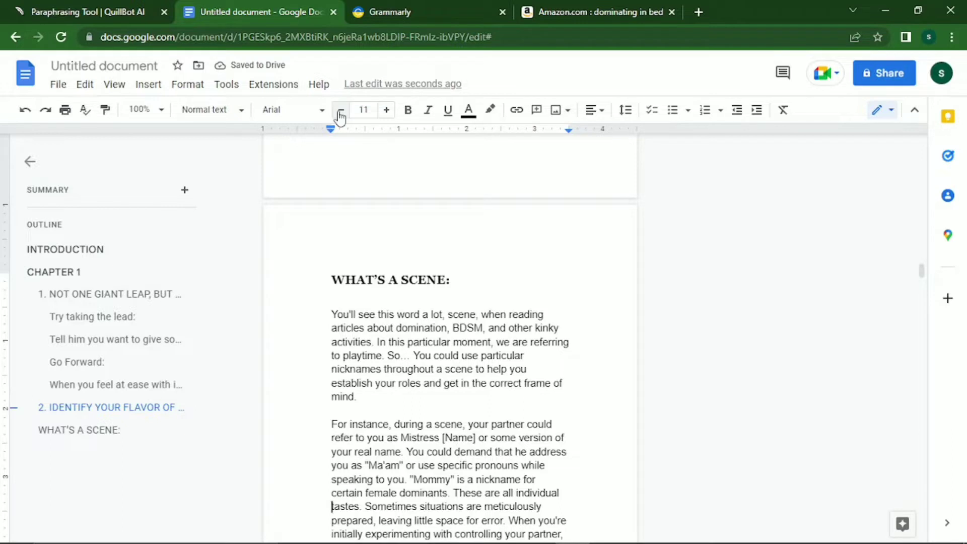
{"action": "key", "text": "Right"}
{"action": "key", "text": "Right"}
{"action": "key", "text": "Right"}
{"action": "key", "text": "Right"}
{"action": "key", "text": "Right"}
{"action": "key", "text": "Right"}
{"action": "key", "text": "Right"}
{"action": "key", "text": "Right"}
{"action": "key", "text": "Return"}
{"action": "key", "text": "Return"}
{"action": "key", "text": "Down"}
{"action": "key", "text": "Down"}
{"action": "key", "text": "Down"}
{"action": "key", "text": "Down"}
{"action": "key", "text": "Down"}
{"action": "key", "text": "Down"}
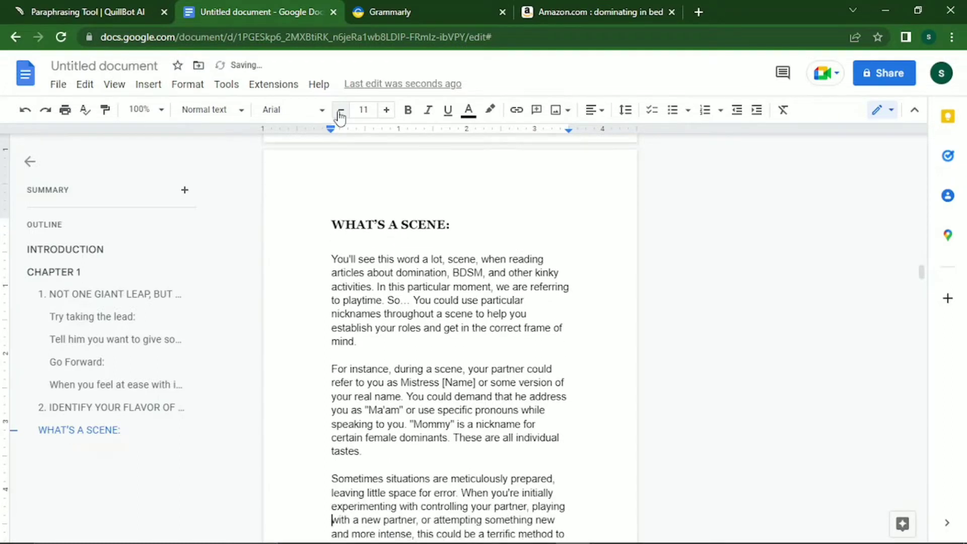
Start 'On the other hand' as its own paragraph, then return below the heading.
{"action": "key", "text": "Up"}
{"action": "key", "text": "Up"}
{"action": "key", "text": "Right"}
{"action": "key", "text": "Right"}
{"action": "key", "text": "Right"}
{"action": "key", "text": "Right"}
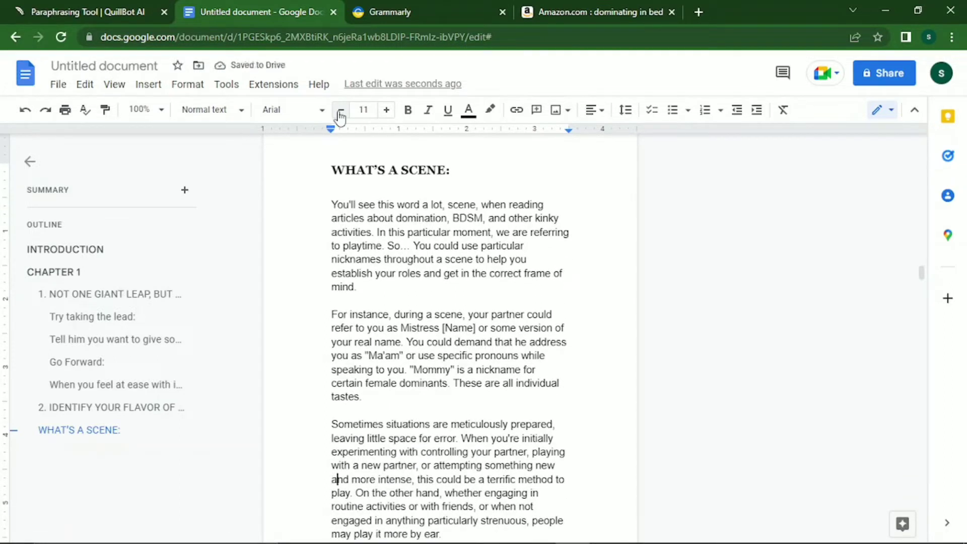
{"action": "key", "text": "Down"}
{"action": "key", "text": "Right"}
{"action": "key", "text": "Return"}
{"action": "key", "text": "Return"}
{"action": "key", "text": "Down"}
{"action": "key", "text": "Down"}
{"action": "key", "text": "Down"}
{"action": "key", "text": "Down"}
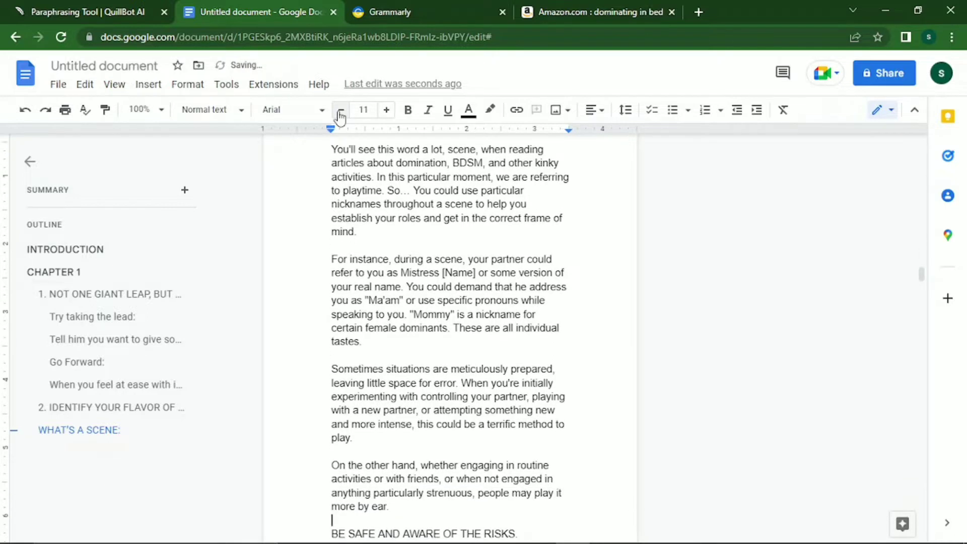
{"action": "key", "text": "Down"}
{"action": "key", "text": "Up"}
{"action": "key", "text": "Up"}
{"action": "key", "text": "Up"}
{"action": "key", "text": "Up"}
{"action": "key", "text": "Up"}
{"action": "key", "text": "Up"}
{"action": "key", "text": "Up"}
{"action": "key", "text": "Up"}
{"action": "key", "text": "Up"}
{"action": "key", "text": "Up"}
{"action": "key", "text": "Up"}
{"action": "key", "text": "Up"}
{"action": "key", "text": "Up"}
{"action": "key", "text": "Up"}
{"action": "key", "text": "Up"}
{"action": "key", "text": "Up"}
{"action": "key", "text": "Up"}
{"action": "key", "text": "Up"}
{"action": "key", "text": "Up"}
{"action": "key", "text": "Up"}
{"action": "key", "text": "Up"}
{"action": "key", "text": "Up"}
{"action": "key", "text": "Up"}
{"action": "key", "text": "Up"}
{"action": "key", "text": "Up"}
{"action": "key", "text": "Up"}
{"action": "key", "text": "Up"}
{"action": "key", "text": "Up"}
{"action": "key", "text": "Up"}
{"action": "key", "text": "Up"}
{"action": "key", "text": "Down"}
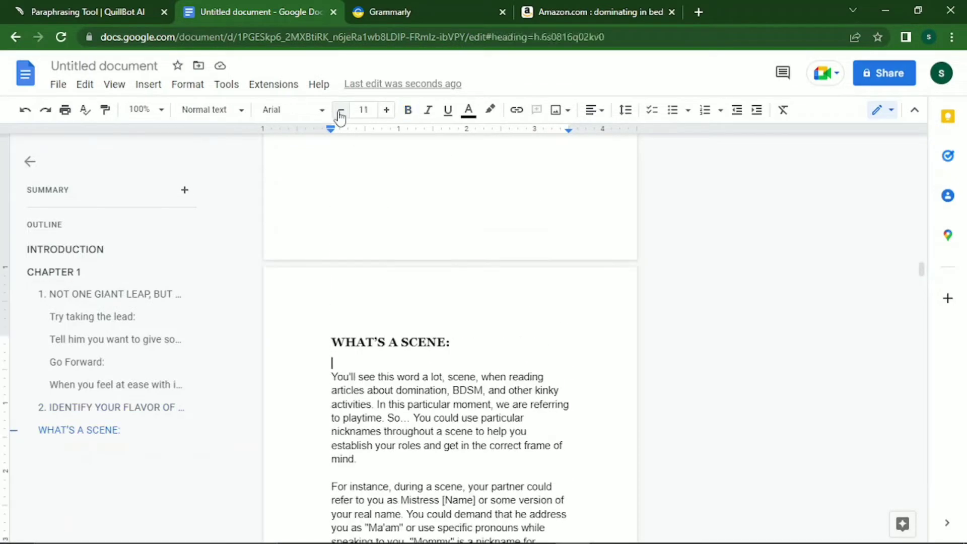
Number the heading as '3. WHAT'S A SCENE:'.
{"action": "key", "text": "Up"}
{"action": "type", "text": "3"}
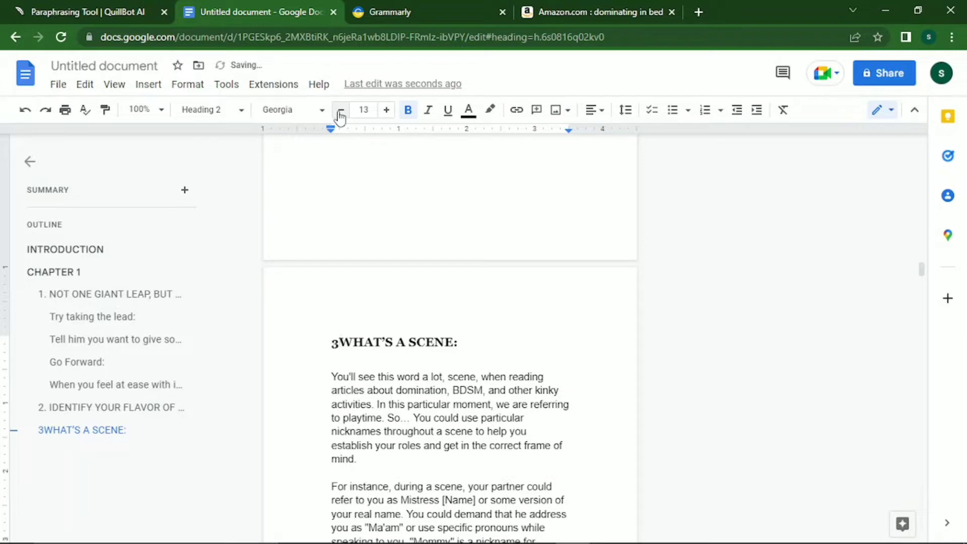
{"action": "type", "text": "."}
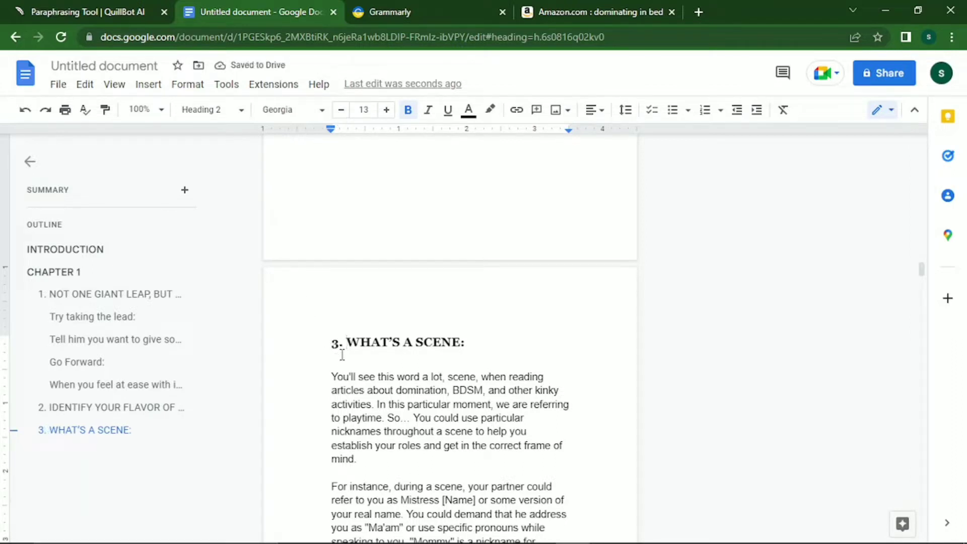
{"action": "left_click", "coordinate": [337, 345]}
Check the IDENTIFY YOUR FLAVOR OF DOMINANCE heading's format and shrink heading 3 to 11 pt to match.
{"action": "left_click", "coordinate": [151, 409]}
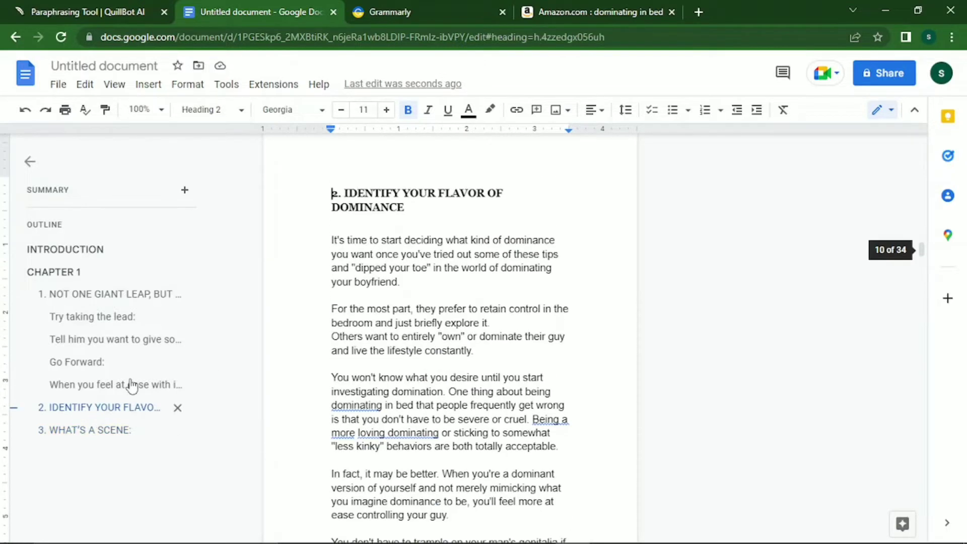
{"action": "left_click", "coordinate": [403, 194]}
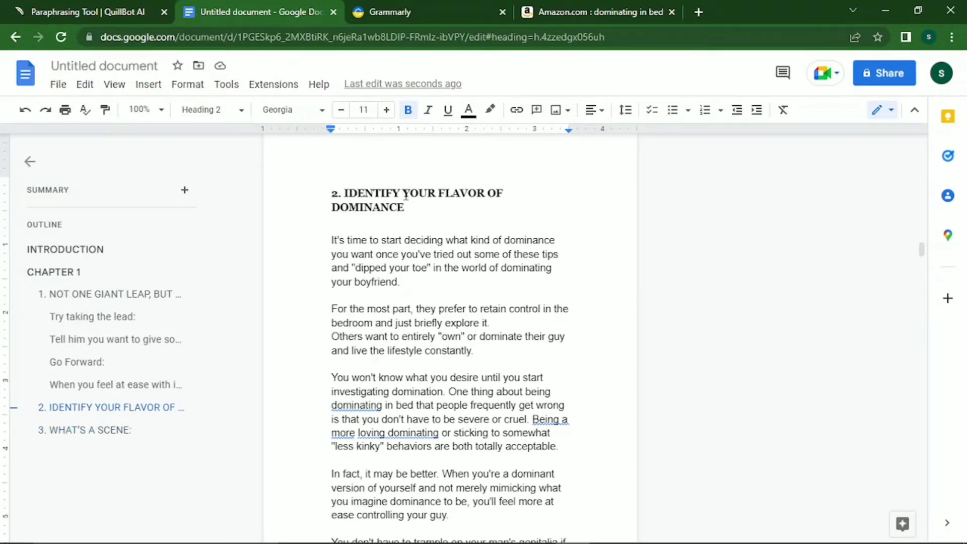
{"action": "left_click", "coordinate": [112, 430]}
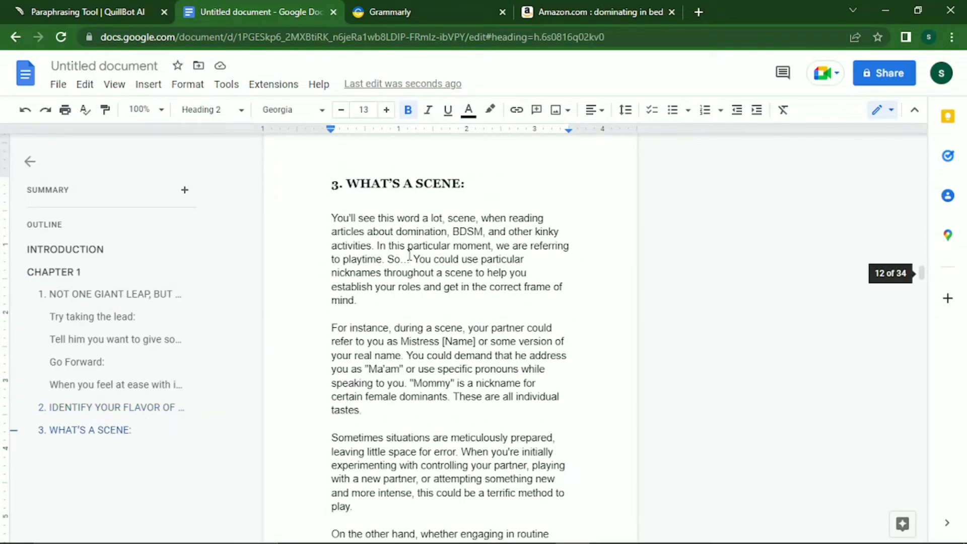
{"action": "key", "text": "shift+End"}
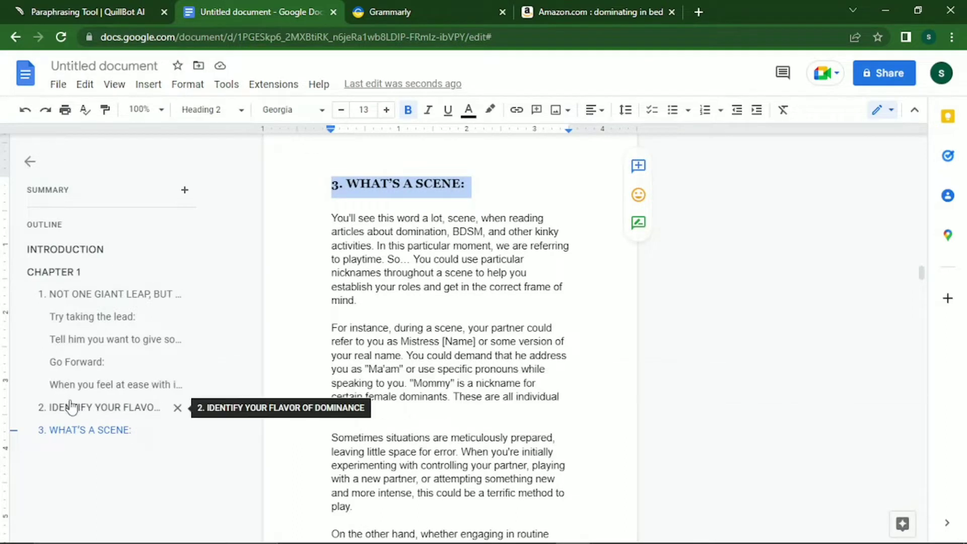
{"action": "left_click", "coordinate": [341, 109]}
{"action": "left_click", "coordinate": [341, 110]}
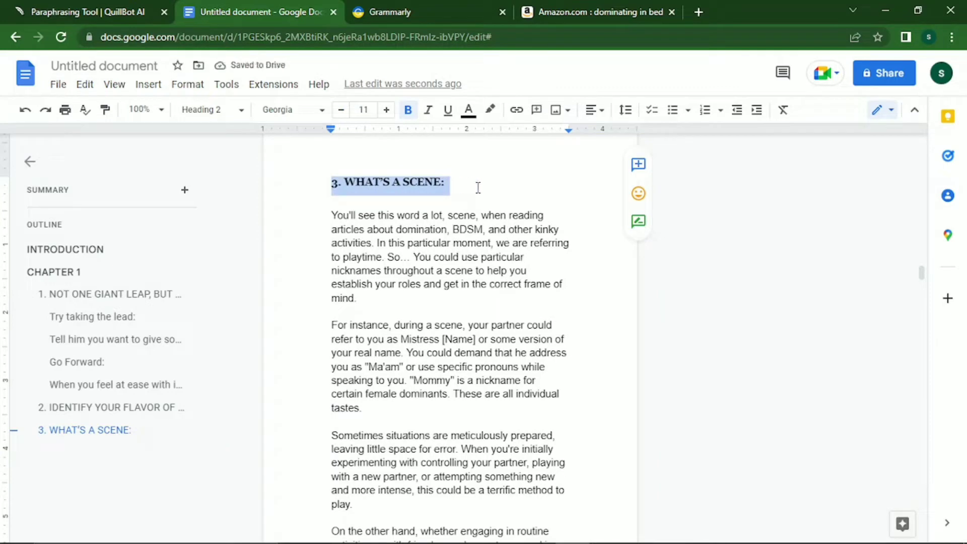
{"action": "left_click", "coordinate": [478, 187]}
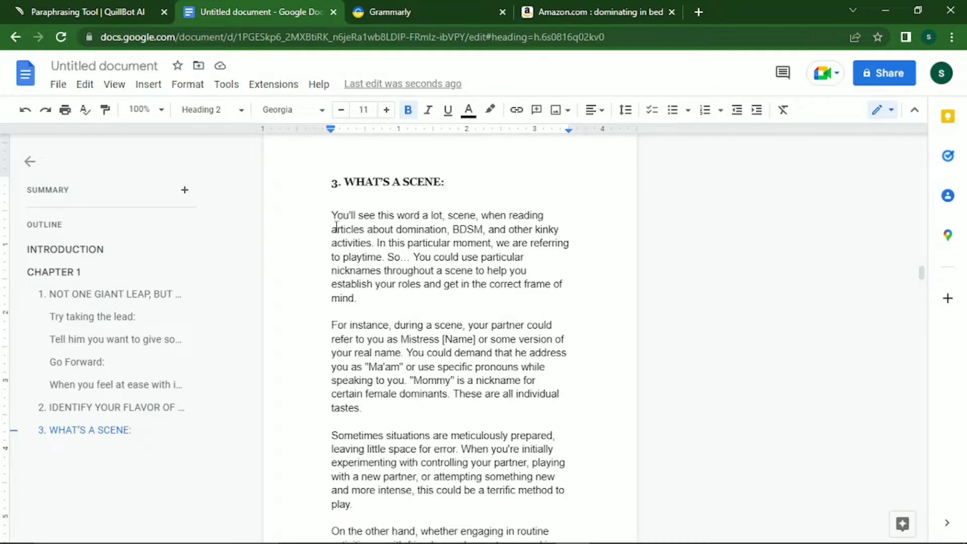
Insert a page break so BE SAFE AND AWARE OF THE RISKS. starts a new page, and select it.
{"action": "key", "text": "Down"}
{"action": "key", "text": "Down"}
{"action": "key", "text": "Down"}
{"action": "key", "text": "Down"}
{"action": "key", "text": "Down"}
{"action": "key", "text": "Down"}
{"action": "key", "text": "Down"}
{"action": "key", "text": "Down"}
{"action": "key", "text": "Down"}
{"action": "key", "text": "Down"}
{"action": "key", "text": "Down"}
{"action": "key", "text": "Down"}
{"action": "key", "text": "Down"}
{"action": "key", "text": "Down"}
{"action": "key", "text": "Down"}
{"action": "key", "text": "Down"}
{"action": "key", "text": "Down"}
{"action": "key", "text": "Down"}
{"action": "key", "text": "Down"}
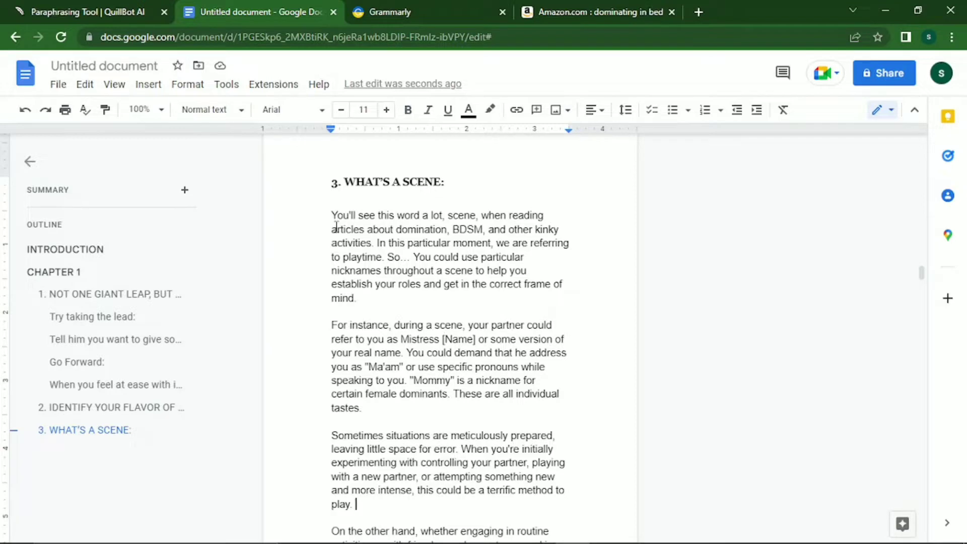
{"action": "key", "text": "Down"}
{"action": "key", "text": "Down"}
{"action": "key", "text": "Down"}
{"action": "key", "text": "Down"}
{"action": "key", "text": "Down"}
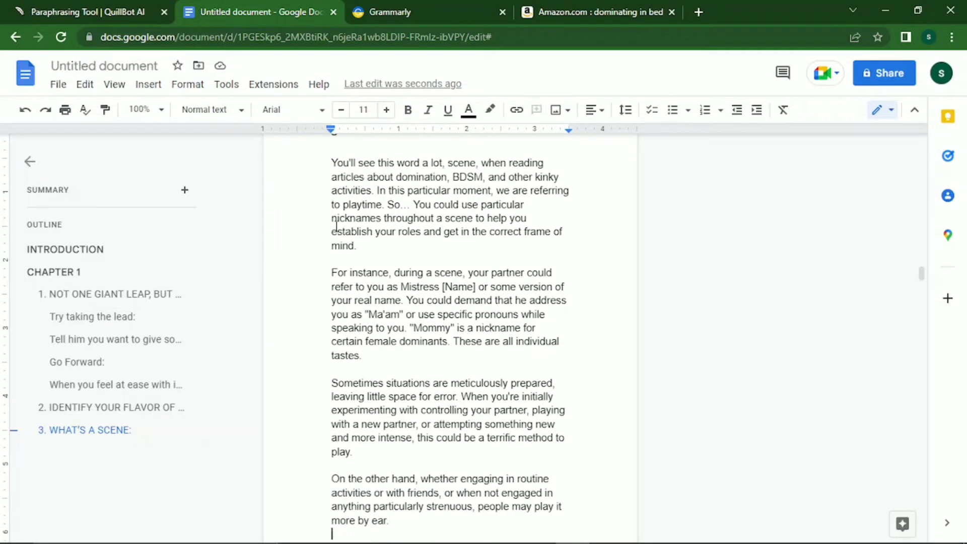
{"action": "scroll", "coordinate": [337, 227], "scroll_direction": "down", "scroll_amount": 4}
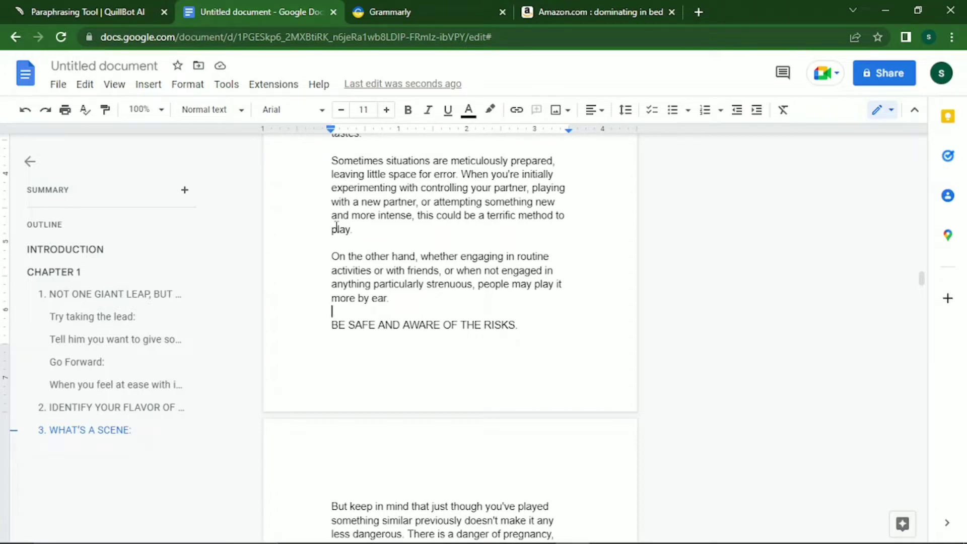
{"action": "key", "text": "Down"}
{"action": "key", "text": "Up"}
{"action": "key", "text": "Down"}
{"action": "key", "text": "ctrl+Return"}
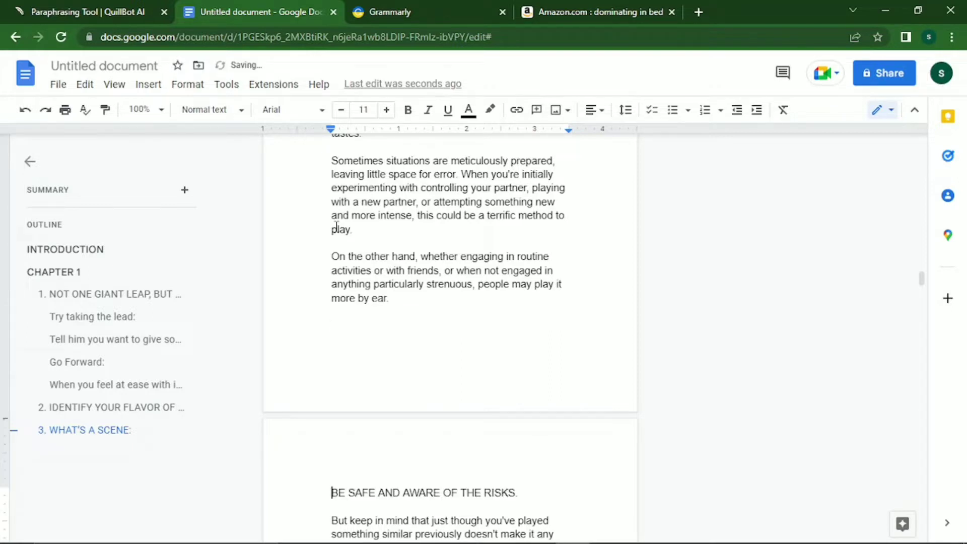
{"action": "key", "text": "shift+Down"}
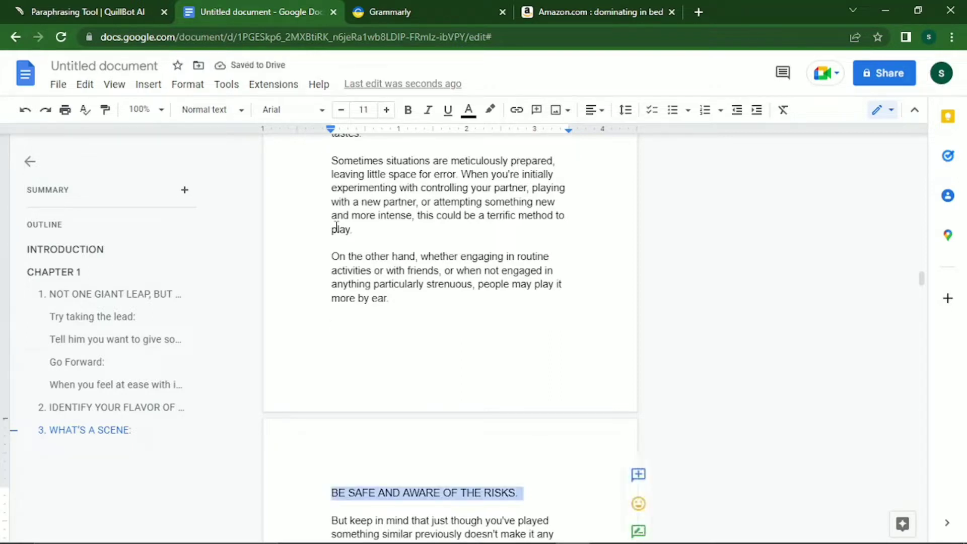
Make BE SAFE AND AWARE OF THE RISKS. a Heading 2, after first trying Heading 1.
{"action": "left_click", "coordinate": [242, 114]}
{"action": "mouse_move", "coordinate": [217, 336]}
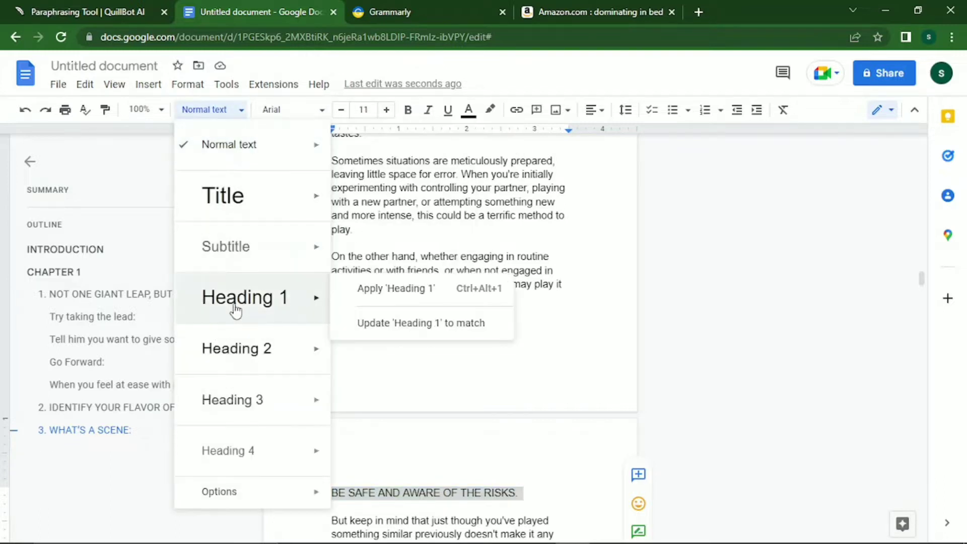
{"action": "left_click", "coordinate": [238, 321]}
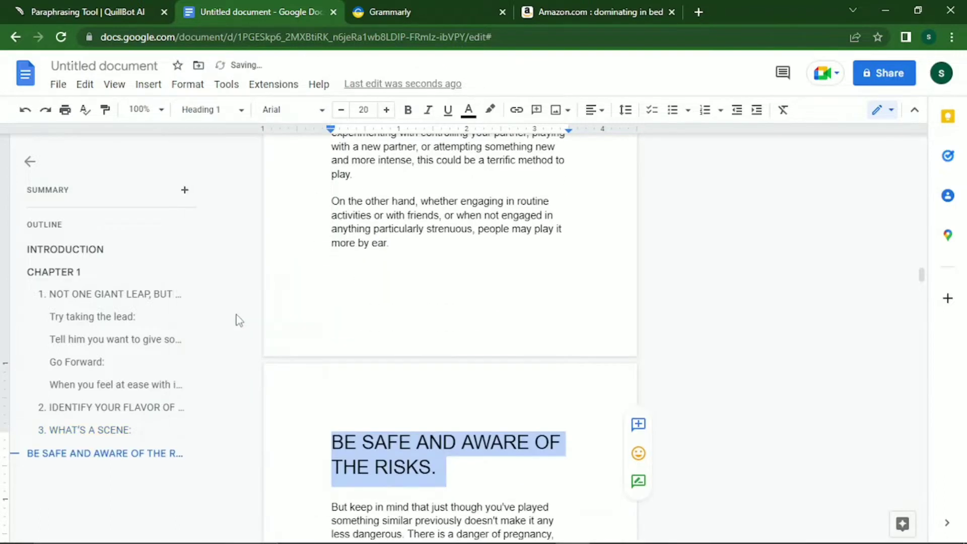
{"action": "left_click", "coordinate": [301, 117]}
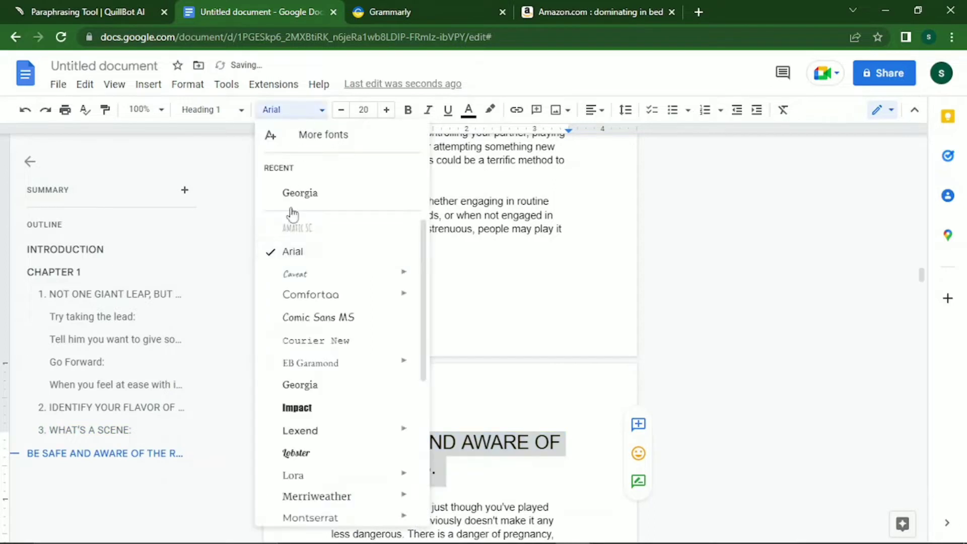
{"action": "left_click", "coordinate": [204, 110]}
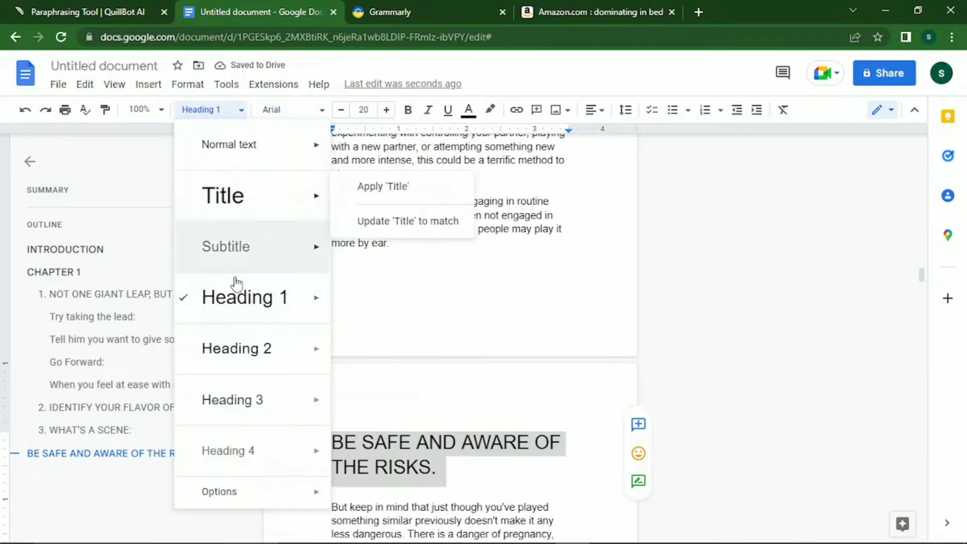
{"action": "left_click", "coordinate": [219, 343]}
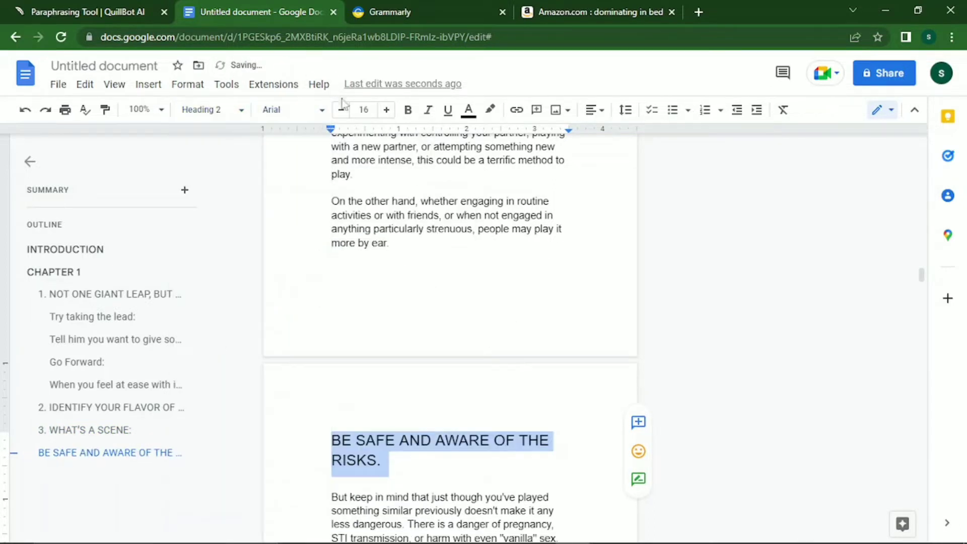
Set that heading to bold Georgia at 11 pt.
{"action": "left_click", "coordinate": [321, 110]}
{"action": "left_click", "coordinate": [290, 203]}
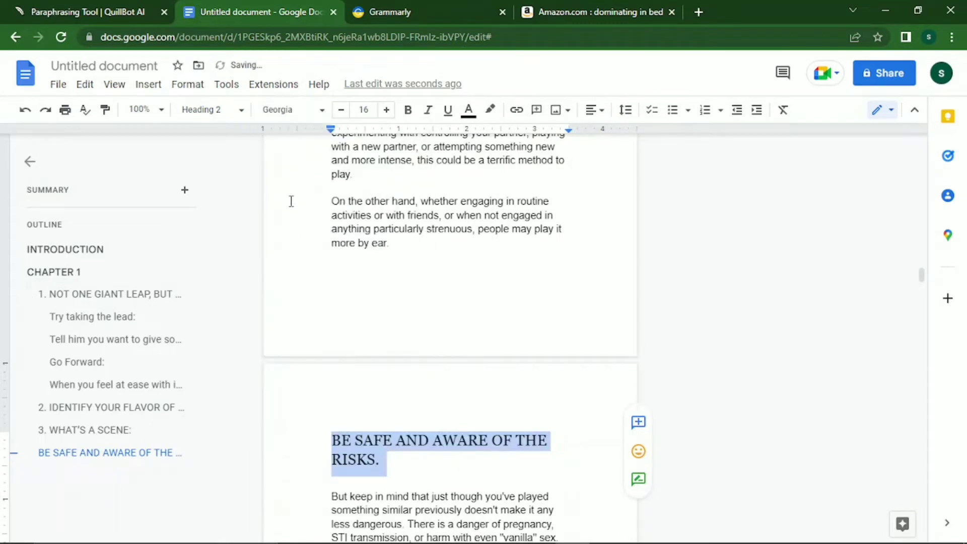
{"action": "left_click", "coordinate": [341, 112]}
{"action": "left_click", "coordinate": [341, 112]}
{"action": "left_click", "coordinate": [341, 112]}
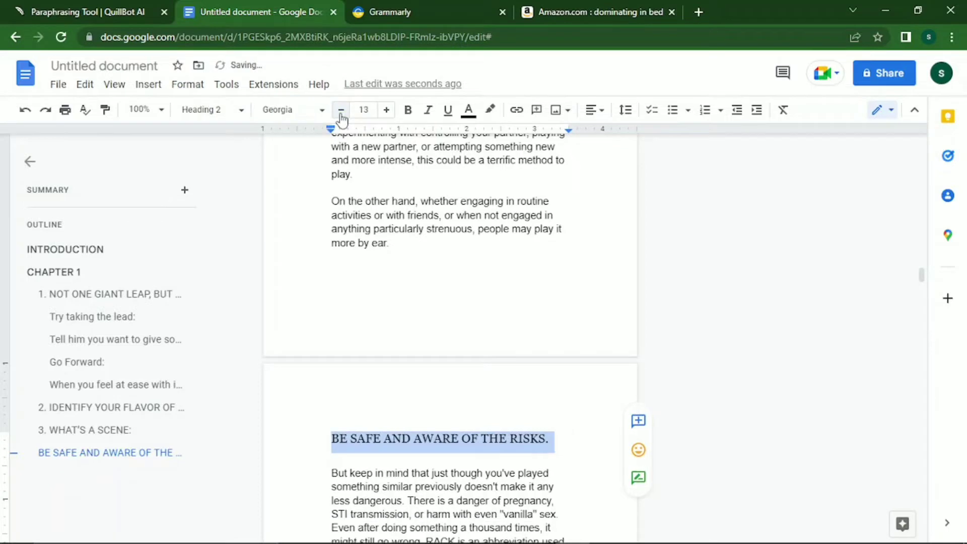
{"action": "left_click", "coordinate": [342, 112]}
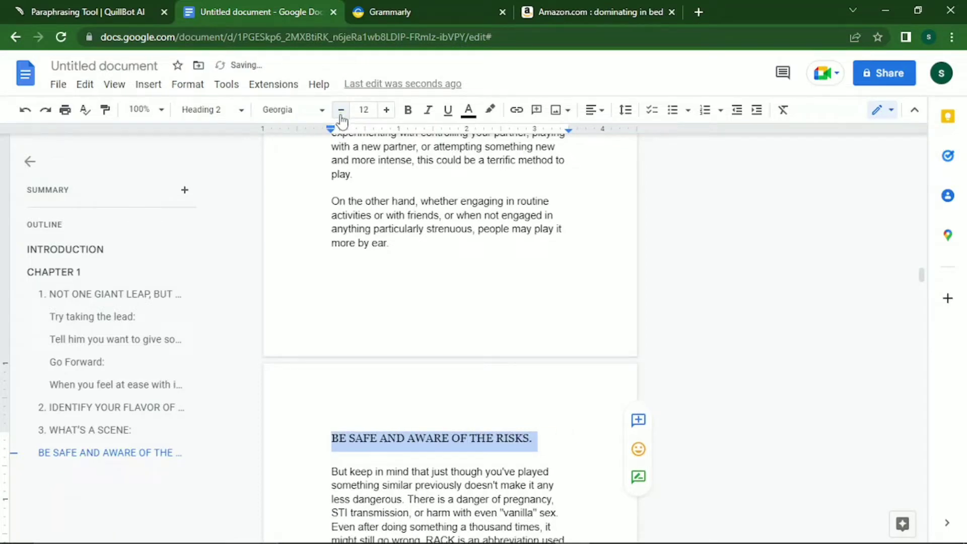
{"action": "left_click", "coordinate": [408, 112]}
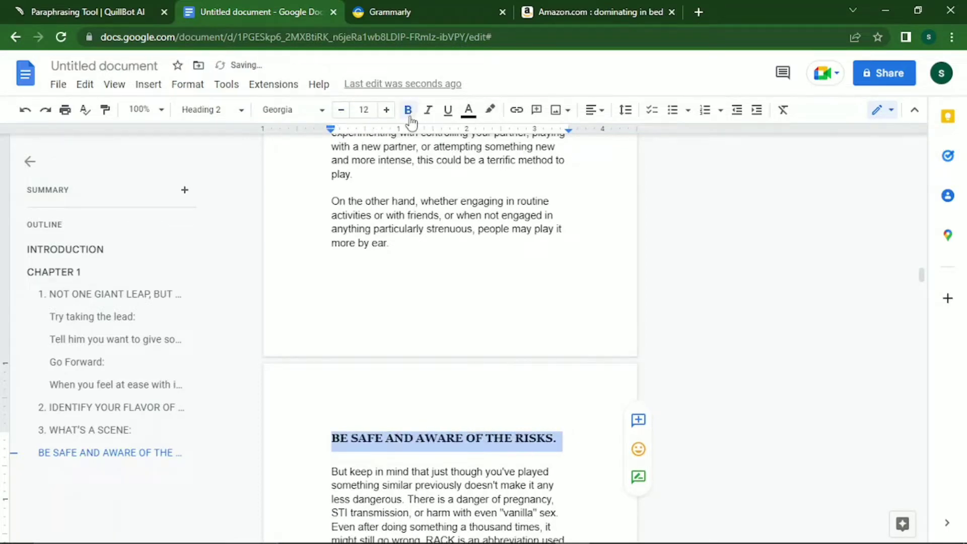
{"action": "left_click", "coordinate": [337, 119]}
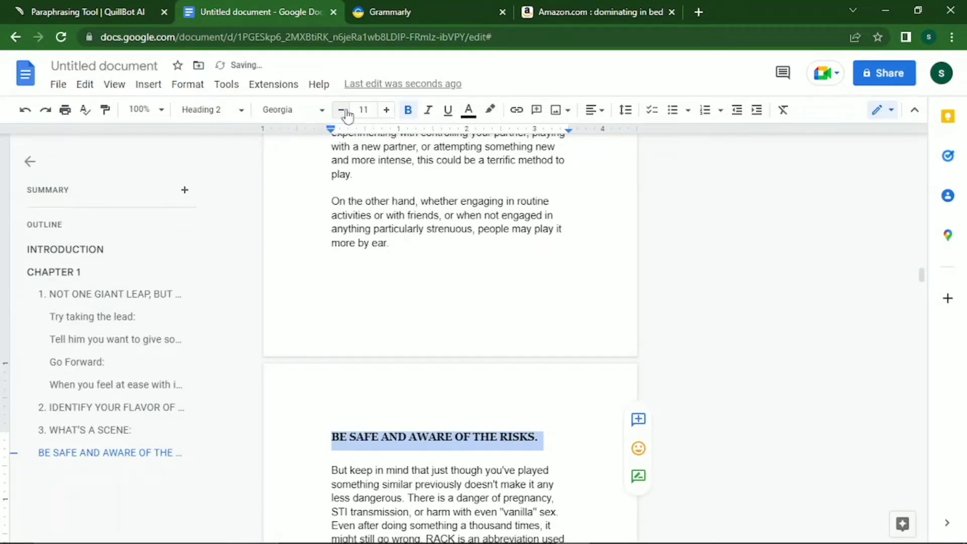
{"action": "left_click", "coordinate": [326, 436]}
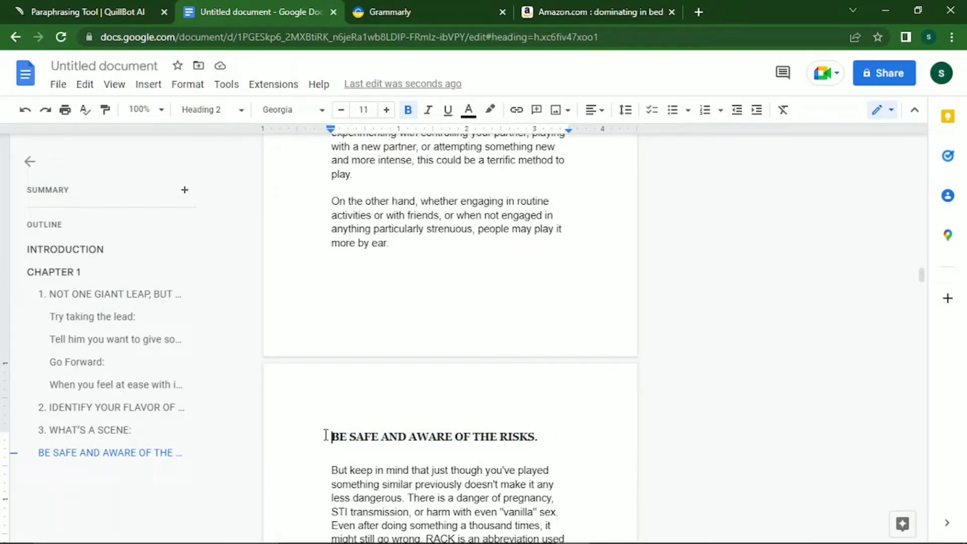
Number the risks heading '4.' and start a new paragraph at 'Even after'.
{"action": "type", "text": "4."}
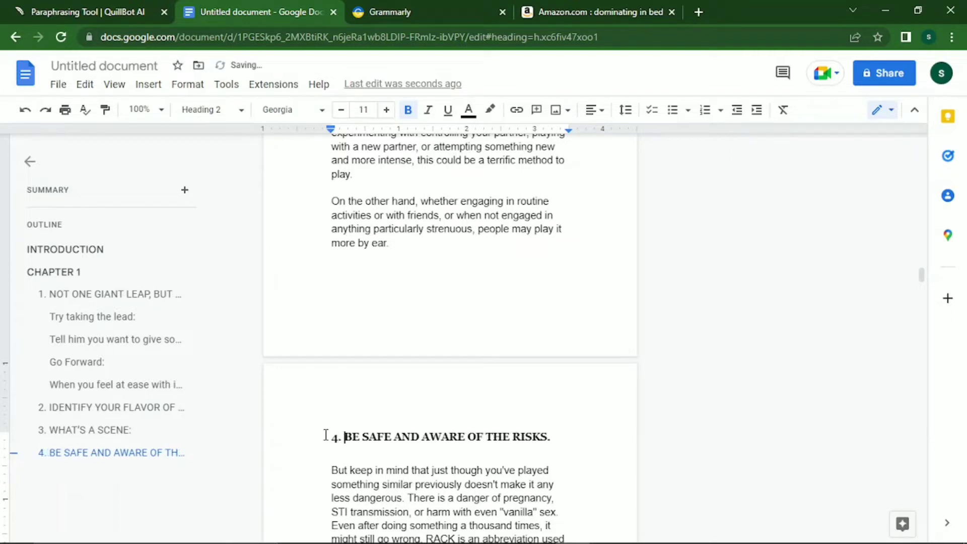
{"action": "key", "text": "Down"}
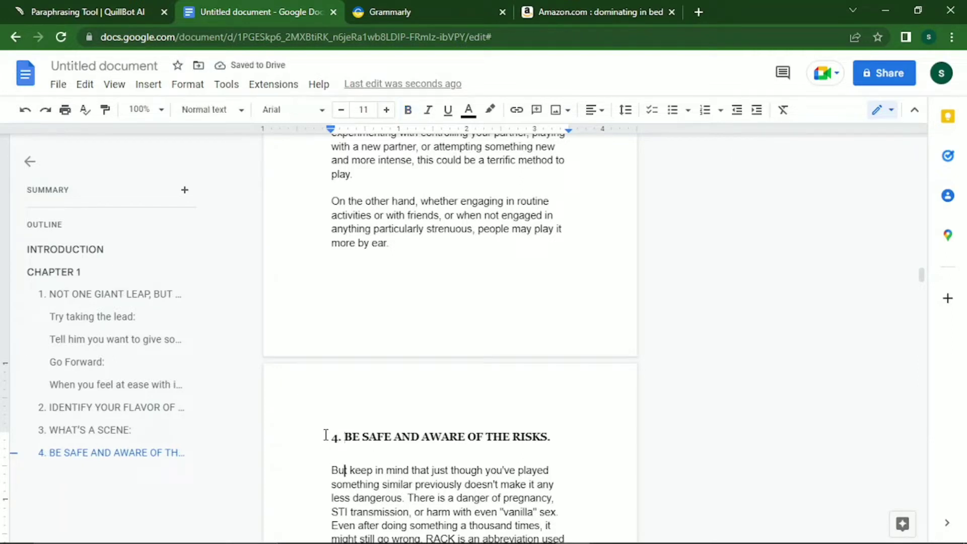
{"action": "key", "text": "Down"}
{"action": "key", "text": "Down"}
{"action": "key", "text": "Down"}
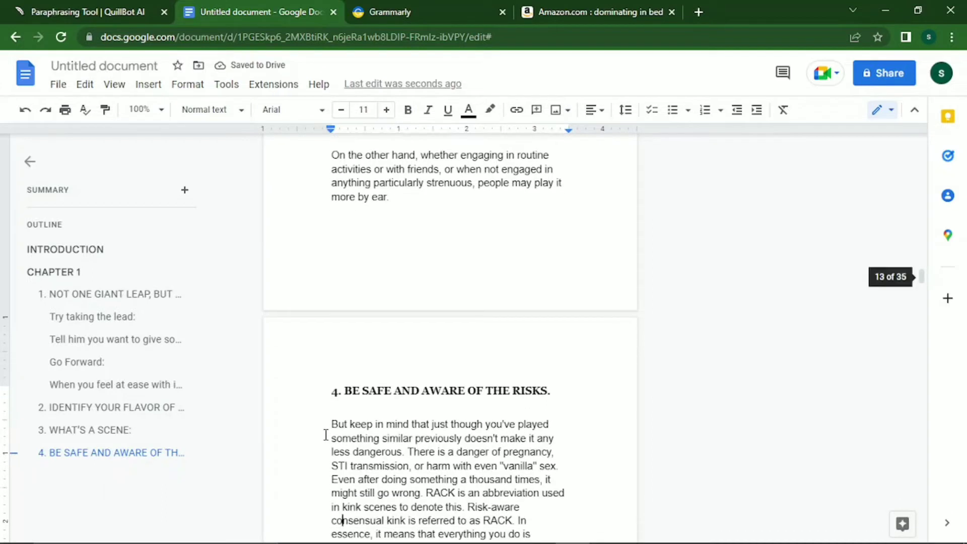
{"action": "key", "text": "Up"}
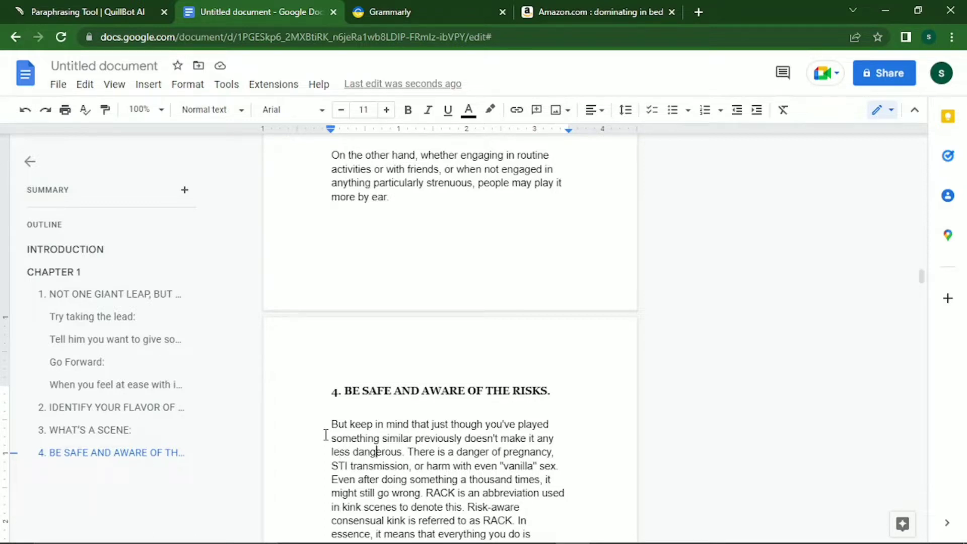
{"action": "key", "text": "Right"}
{"action": "key", "text": "Right"}
{"action": "key", "text": "Right"}
{"action": "key", "text": "Right"}
{"action": "key", "text": "Right"}
{"action": "key", "text": "Right"}
{"action": "key", "text": "Right"}
{"action": "key", "text": "Down"}
{"action": "key", "text": "Left"}
{"action": "key", "text": "Return"}
{"action": "key", "text": "Return"}
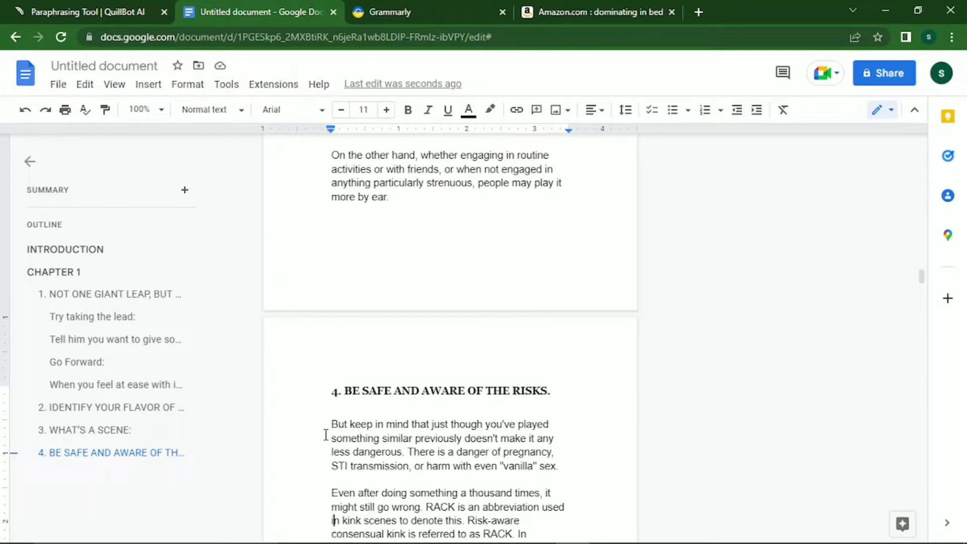
Start a new paragraph at 'When you control your guy' after 'danger involved.'.
{"action": "key", "text": "Right"}
{"action": "key", "text": "Right"}
{"action": "key", "text": "Right"}
{"action": "key", "text": "Right"}
{"action": "key", "text": "Right"}
{"action": "key", "text": "Right"}
{"action": "key", "text": "Right"}
{"action": "key", "text": "Right"}
{"action": "key", "text": "Right"}
{"action": "key", "text": "Right"}
{"action": "key", "text": "Right"}
{"action": "key", "text": "Right"}
{"action": "key", "text": "Down"}
{"action": "key", "text": "Down"}
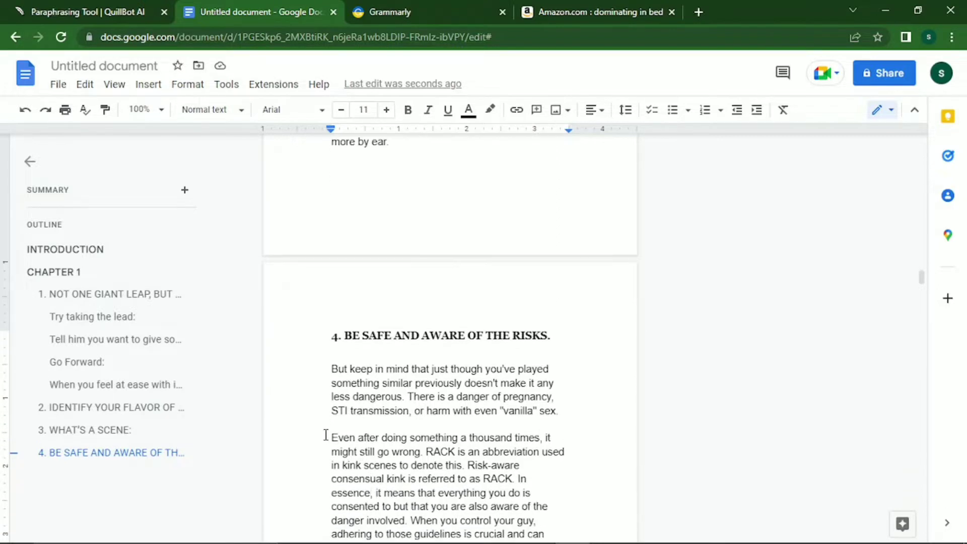
{"action": "key", "text": "Down"}
{"action": "key", "text": "Right"}
{"action": "key", "text": "Right"}
{"action": "key", "text": "Down"}
{"action": "key", "text": "Right"}
{"action": "key", "text": "Right"}
{"action": "key", "text": "Right"}
{"action": "key", "text": "Right"}
{"action": "key", "text": "Return"}
{"action": "key", "text": "Return"}
Push YOUR OBLIGATIONS AS A DOMME onto a new page with blank lines and select it.
{"action": "key", "text": "Down"}
{"action": "key", "text": "Down"}
{"action": "key", "text": "Down"}
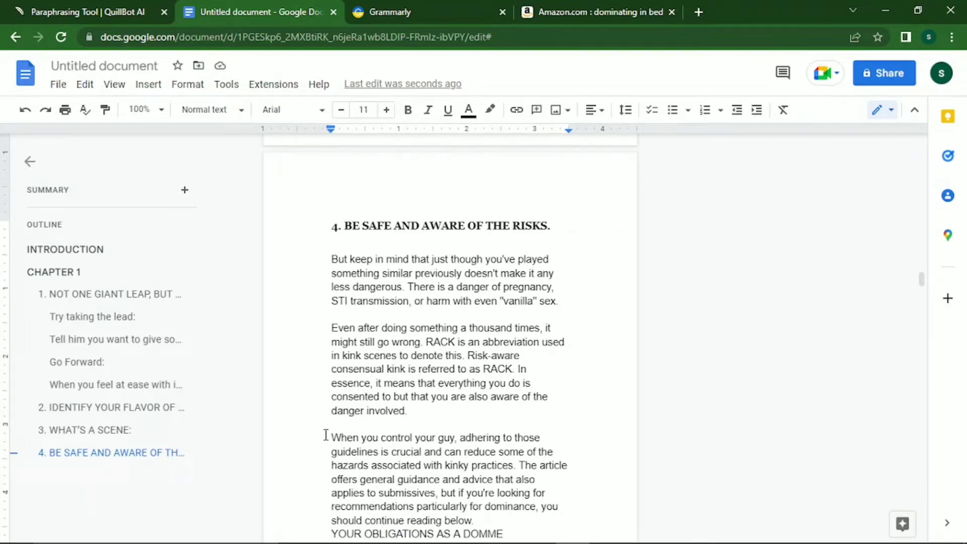
{"action": "key", "text": "Return"}
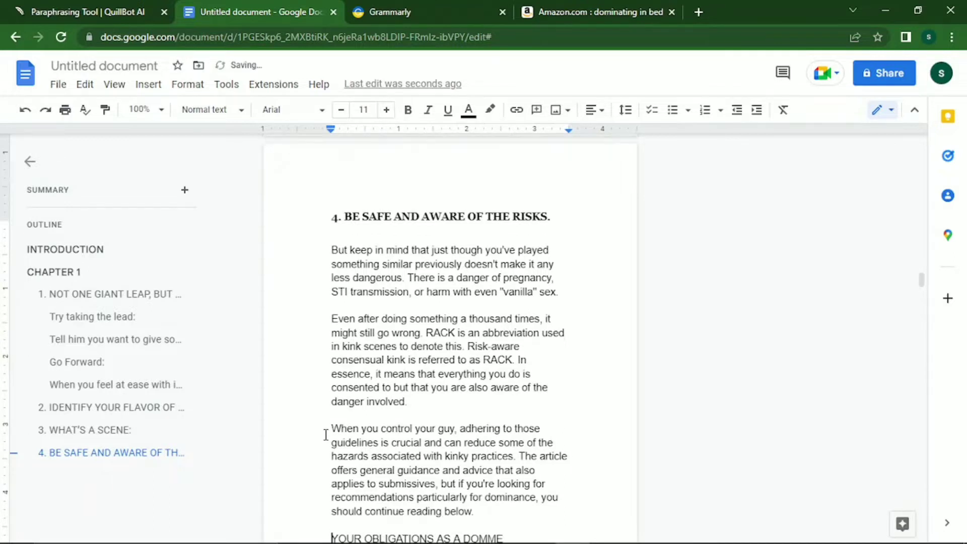
{"action": "key", "text": "Return"}
{"action": "key", "text": "Return"}
{"action": "key", "text": "Return"}
{"action": "key", "text": "Return"}
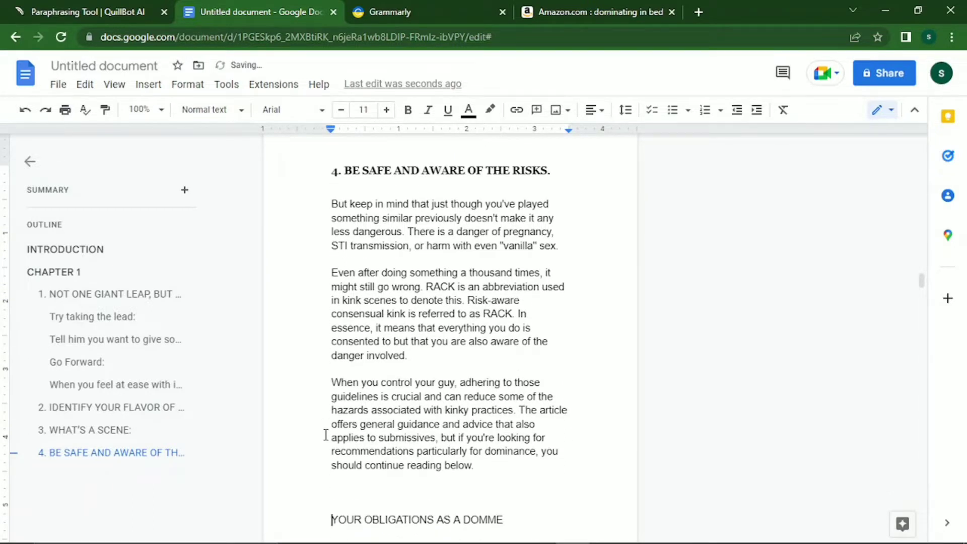
{"action": "key", "text": "Return"}
{"action": "key", "text": "Return"}
{"action": "key", "text": "Return"}
{"action": "key", "text": "Return"}
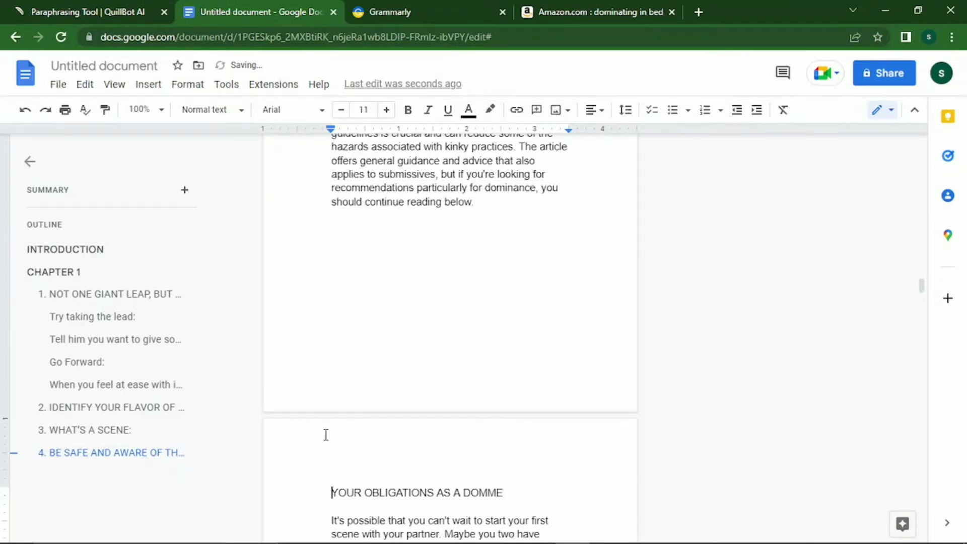
{"action": "key", "text": "shift+Down"}
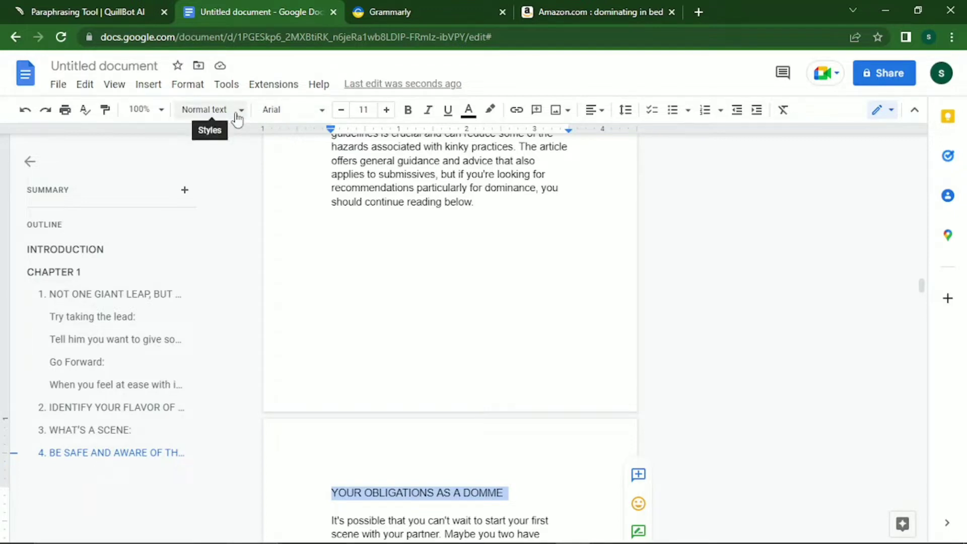
Make YOUR OBLIGATIONS AS A DOMME a Heading 1 in Georgia.
{"action": "left_click", "coordinate": [238, 116]}
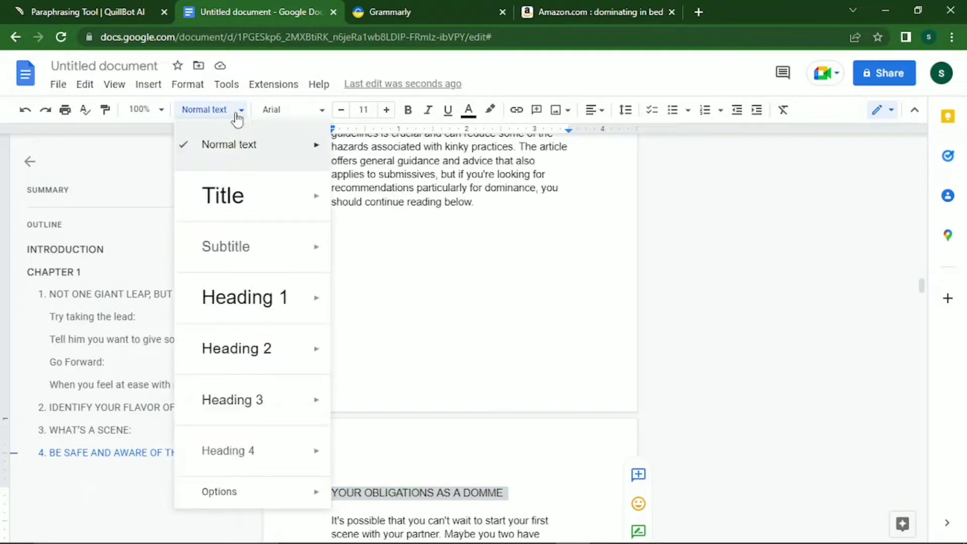
{"action": "left_click", "coordinate": [209, 303]}
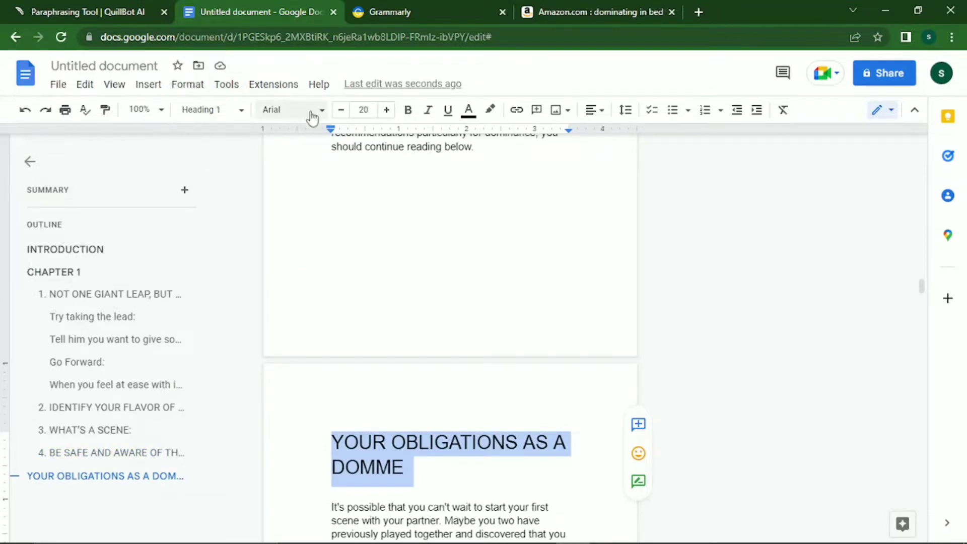
{"action": "left_click", "coordinate": [296, 115]}
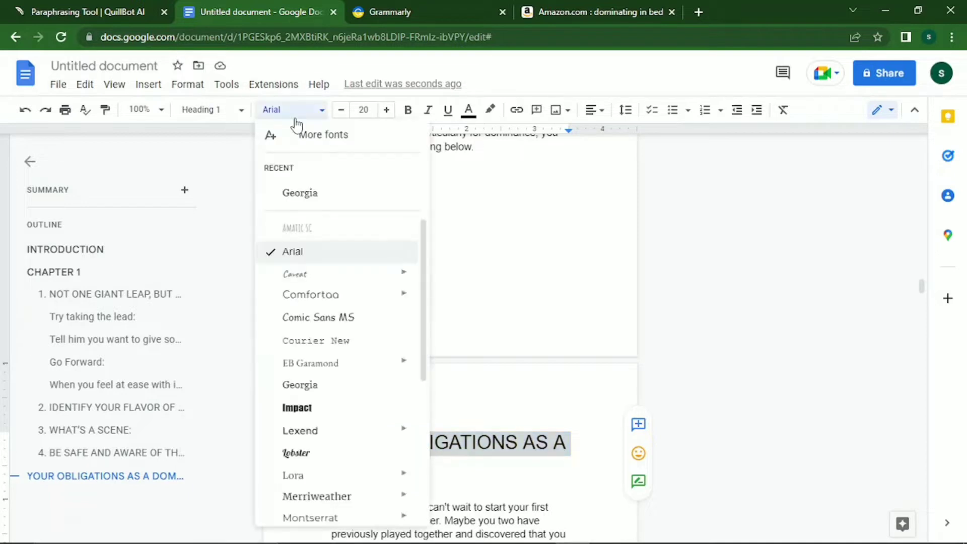
{"action": "left_click", "coordinate": [296, 114]}
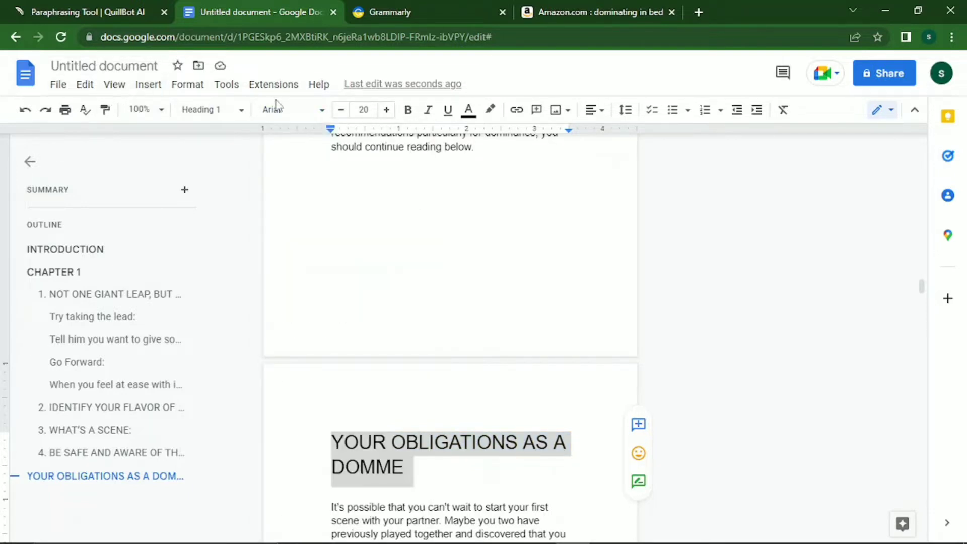
{"action": "left_click", "coordinate": [276, 109]}
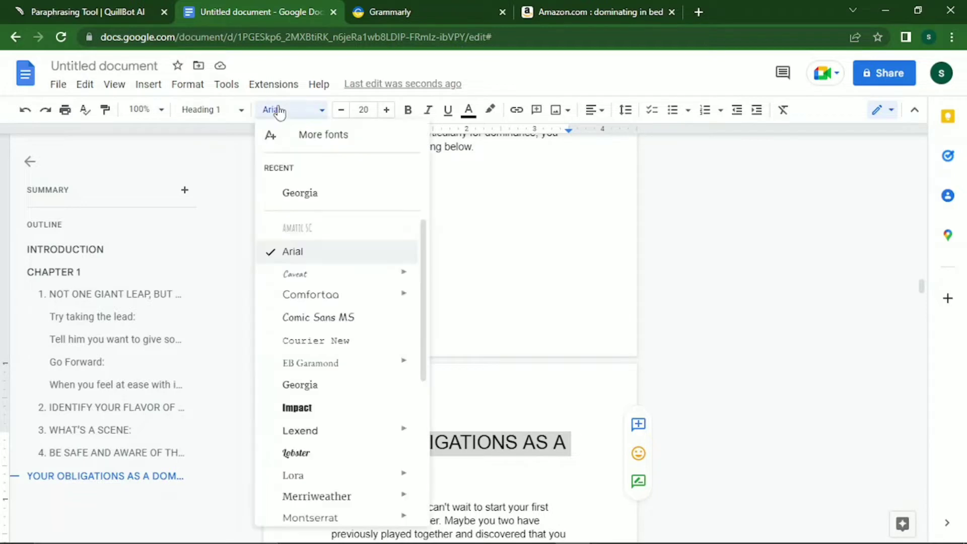
{"action": "left_click", "coordinate": [287, 202]}
Change that heading to a Georgia Heading 2 and step its font size down below 12 pt.
{"action": "left_click", "coordinate": [198, 119]}
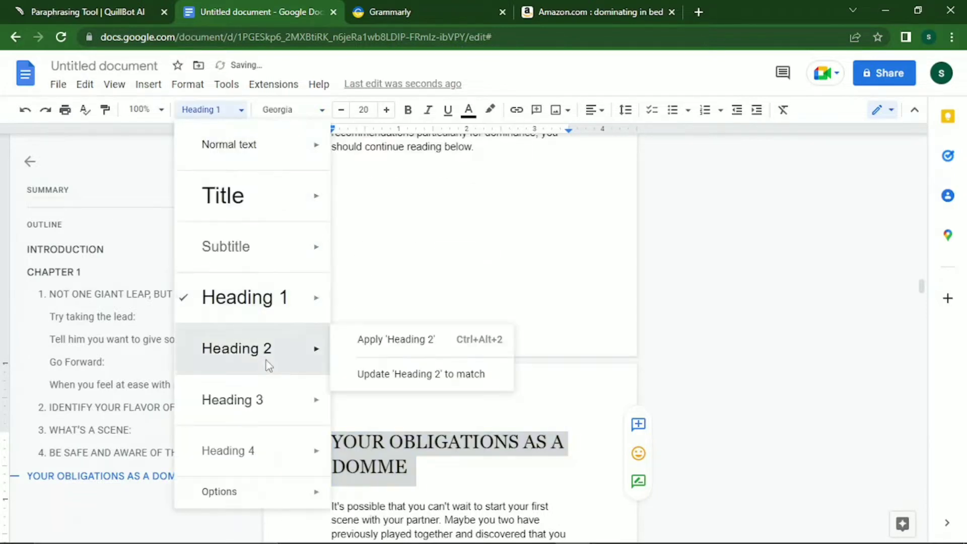
{"action": "left_click", "coordinate": [268, 363]}
{"action": "left_click", "coordinate": [316, 107]}
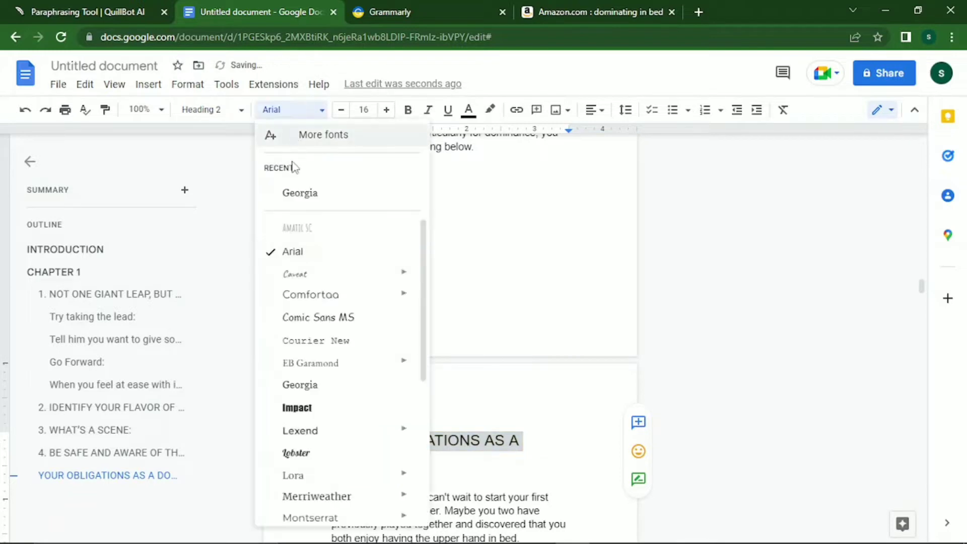
{"action": "left_click", "coordinate": [293, 197]}
{"action": "left_click", "coordinate": [342, 110]}
{"action": "left_click", "coordinate": [342, 109]}
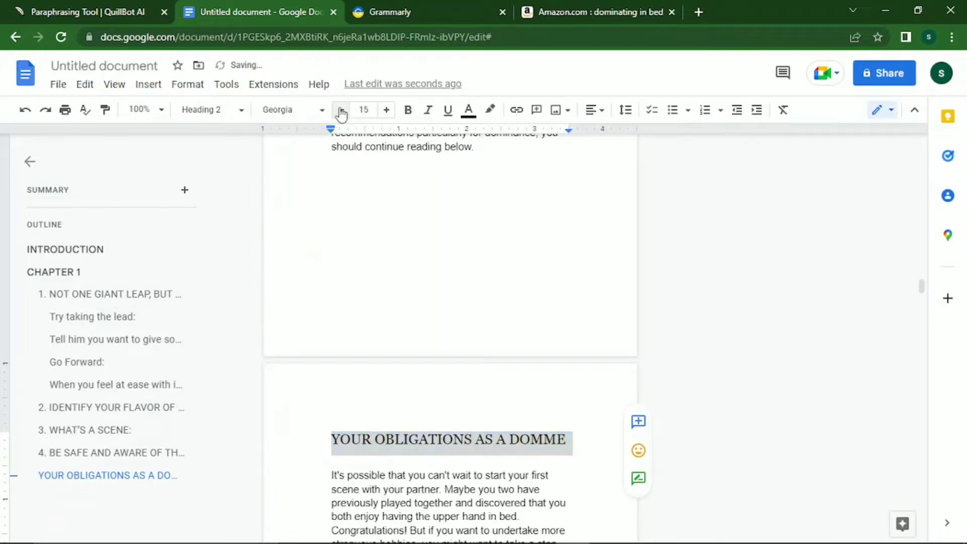
{"action": "left_click", "coordinate": [342, 109]}
{"action": "left_click", "coordinate": [342, 110]}
{"action": "left_click", "coordinate": [342, 110]}
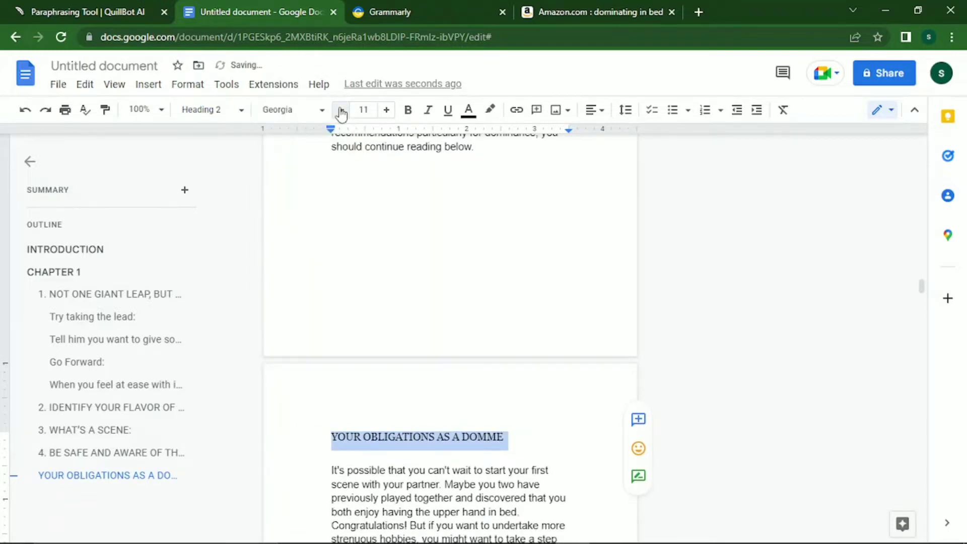
{"action": "left_click", "coordinate": [342, 110]}
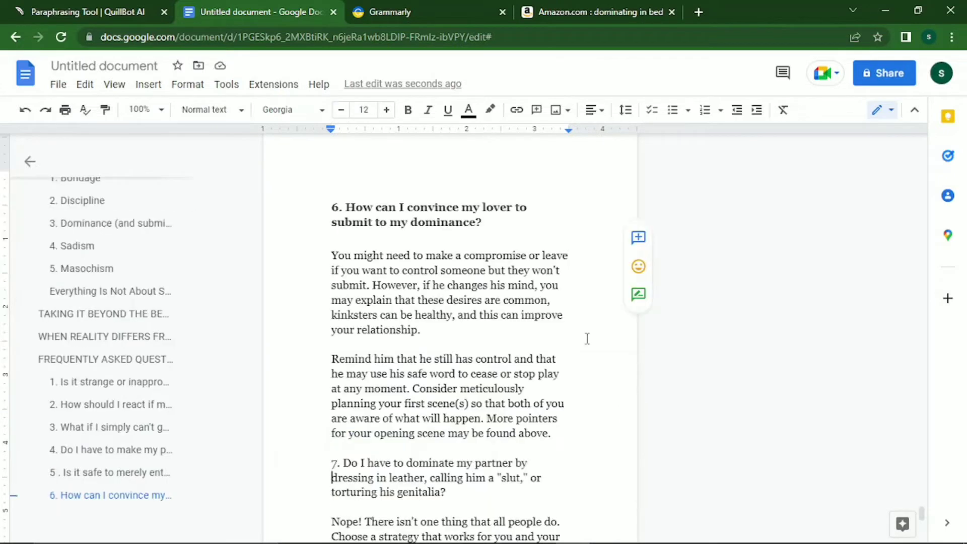
Make question 7 a bold Georgia Heading 3 at 12 pt.
{"action": "key", "text": "shift+Down"}
{"action": "key", "text": "shift+Down"}
{"action": "key", "text": "shift+Down"}
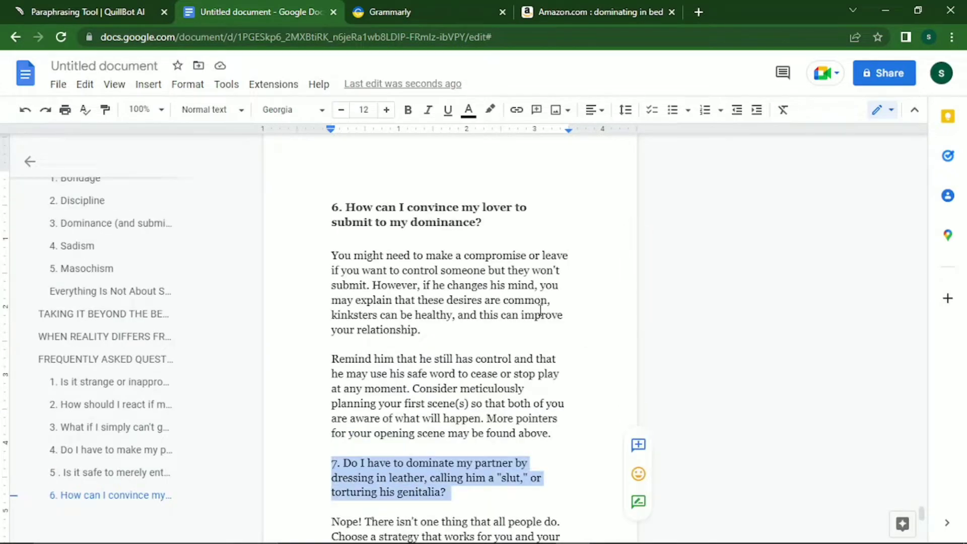
{"action": "left_click", "coordinate": [240, 110]}
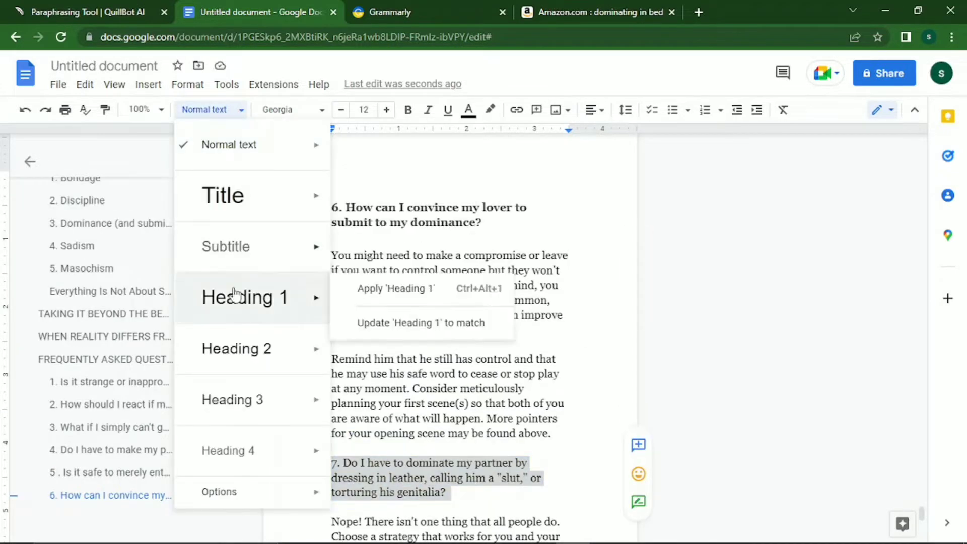
{"action": "left_click", "coordinate": [232, 403]}
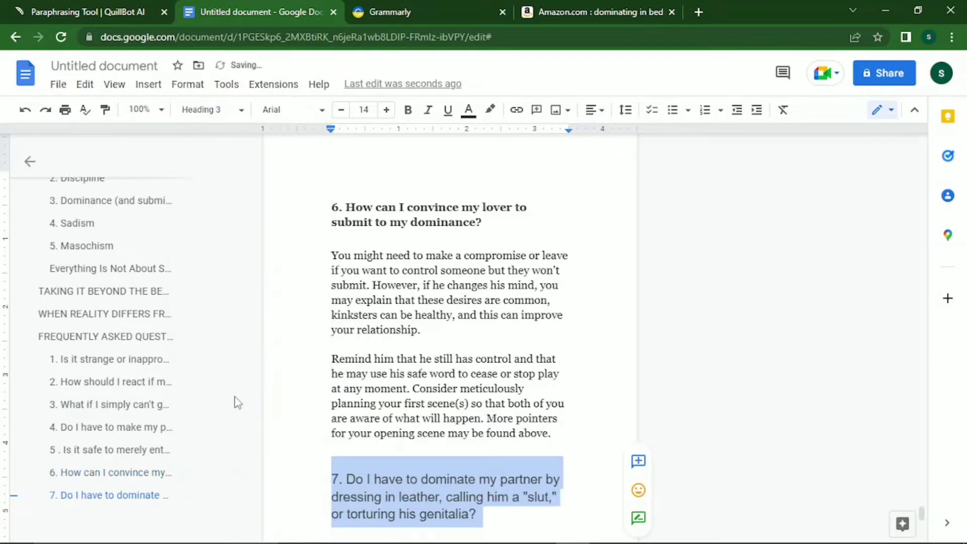
{"action": "left_click", "coordinate": [297, 111]}
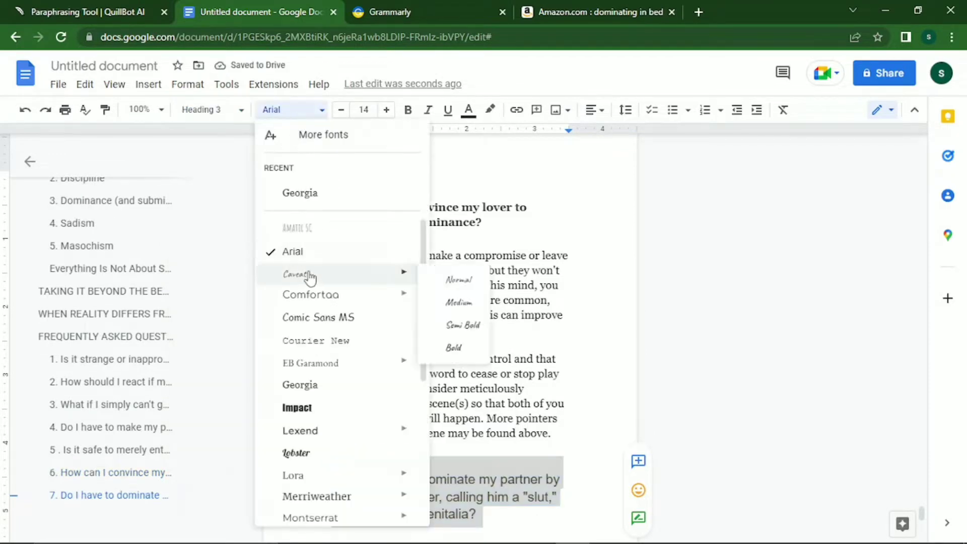
{"action": "left_click", "coordinate": [312, 196]}
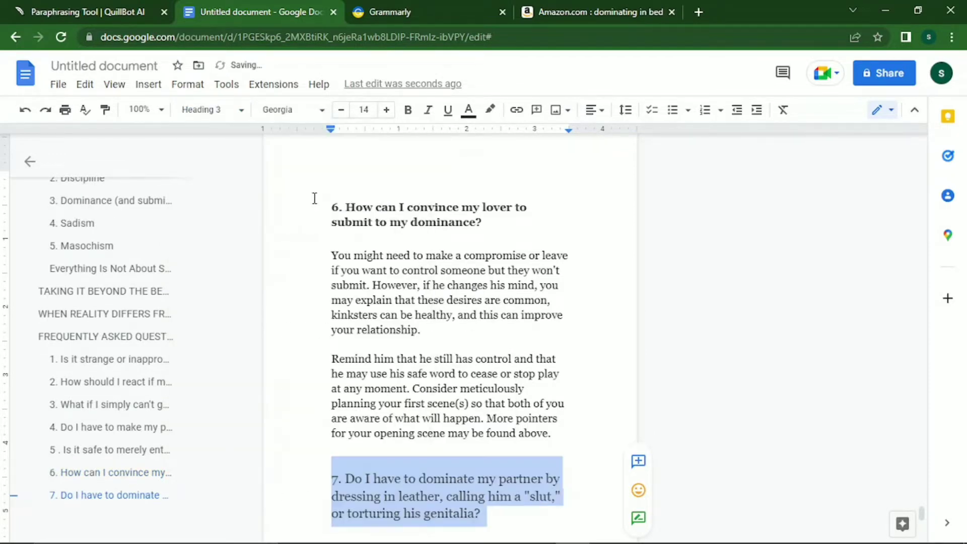
{"action": "left_click", "coordinate": [343, 109]}
{"action": "left_click", "coordinate": [342, 110]}
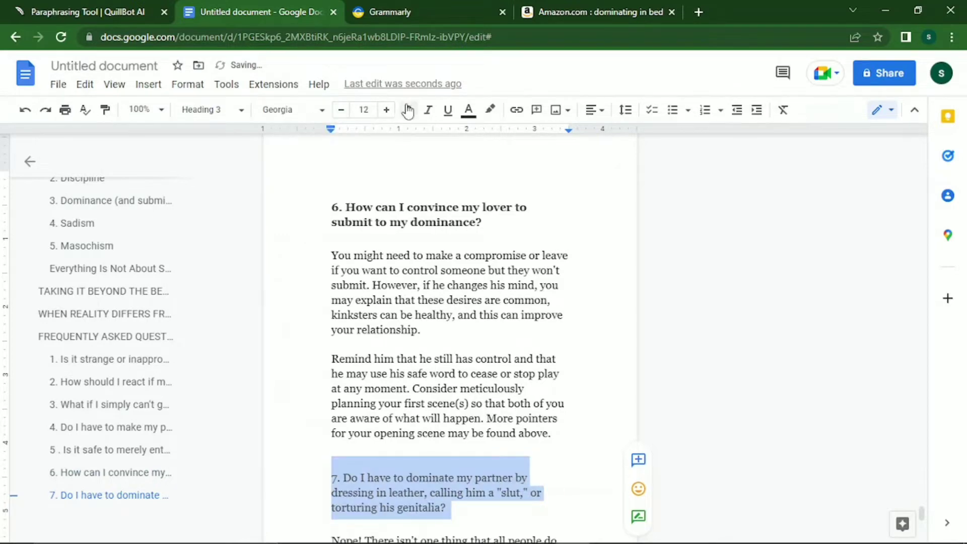
{"action": "left_click", "coordinate": [408, 110]}
Split FAQ 7's answer into paragraphs at 'Pick hobbies', 'Instead of mimicking' and 'Even if'.
{"action": "key", "text": "Down"}
{"action": "key", "text": "Down"}
{"action": "key", "text": "Down"}
{"action": "key", "text": "Down"}
{"action": "key", "text": "Down"}
{"action": "key", "text": "Down"}
{"action": "key", "text": "Down"}
{"action": "key", "text": "Down"}
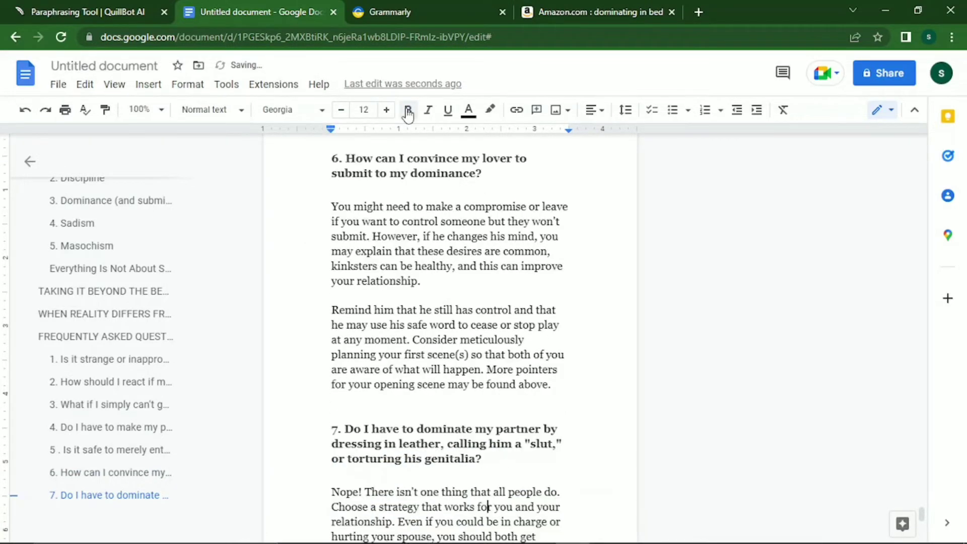
{"action": "key", "text": "Up"}
{"action": "key", "text": "Up"}
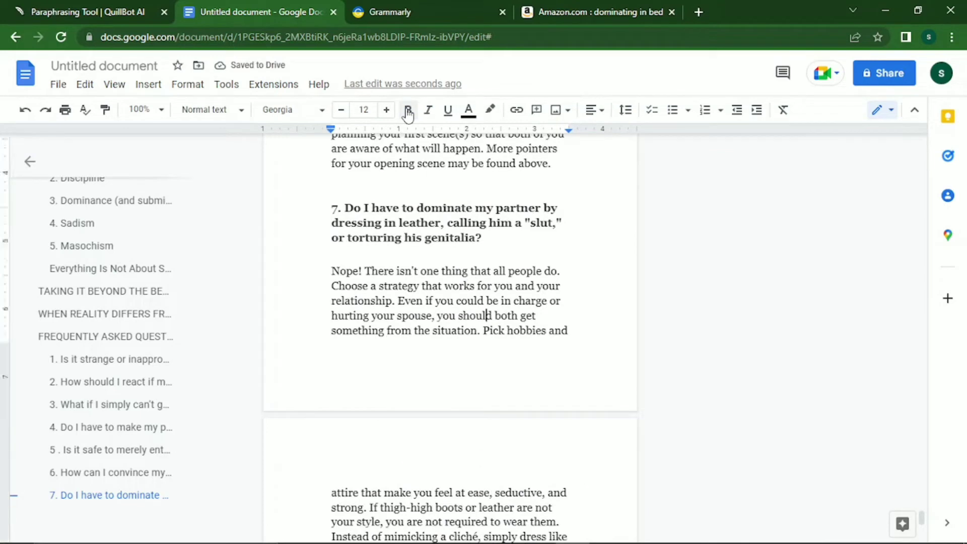
{"action": "key", "text": "Down"}
{"action": "key", "text": "Left"}
{"action": "key", "text": "Return"}
{"action": "key", "text": "Return"}
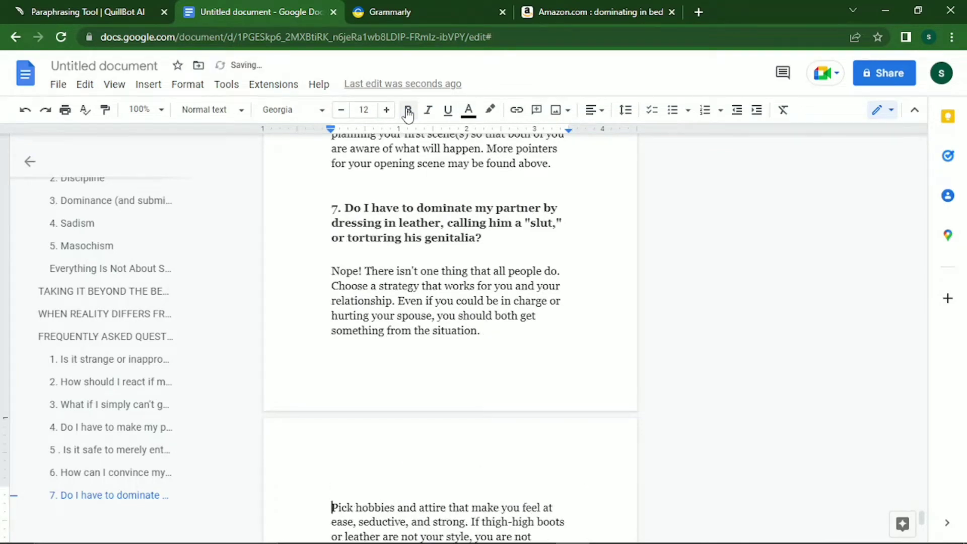
{"action": "key", "text": "BackSpace"}
{"action": "key", "text": "Down"}
{"action": "key", "text": "Down"}
{"action": "key", "text": "Down"}
{"action": "key", "text": "Down"}
{"action": "key", "text": "Down"}
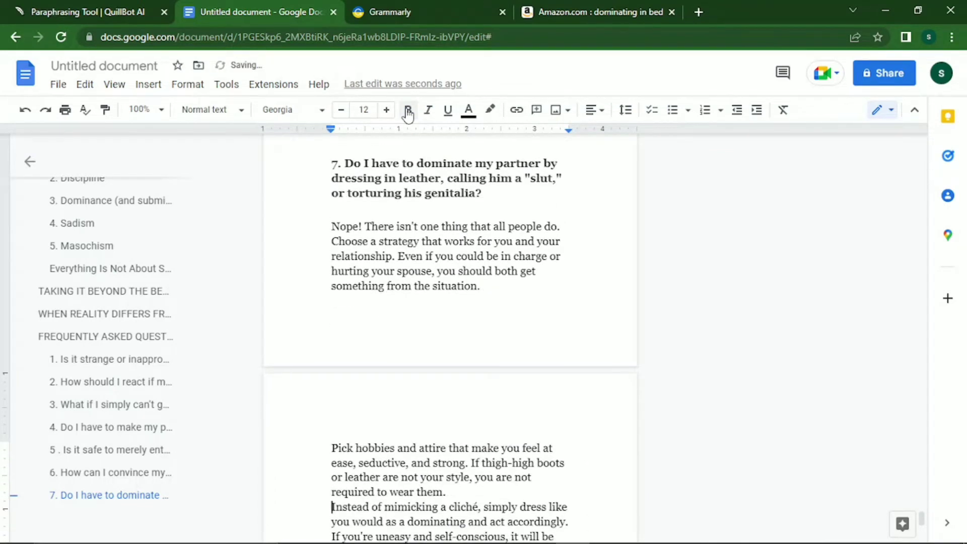
{"action": "key", "text": "Up"}
{"action": "key", "text": "Up"}
{"action": "key", "text": "Return"}
{"action": "key", "text": "Down"}
{"action": "key", "text": "Down"}
{"action": "key", "text": "Down"}
{"action": "key", "text": "Down"}
{"action": "key", "text": "Down"}
{"action": "key", "text": "Down"}
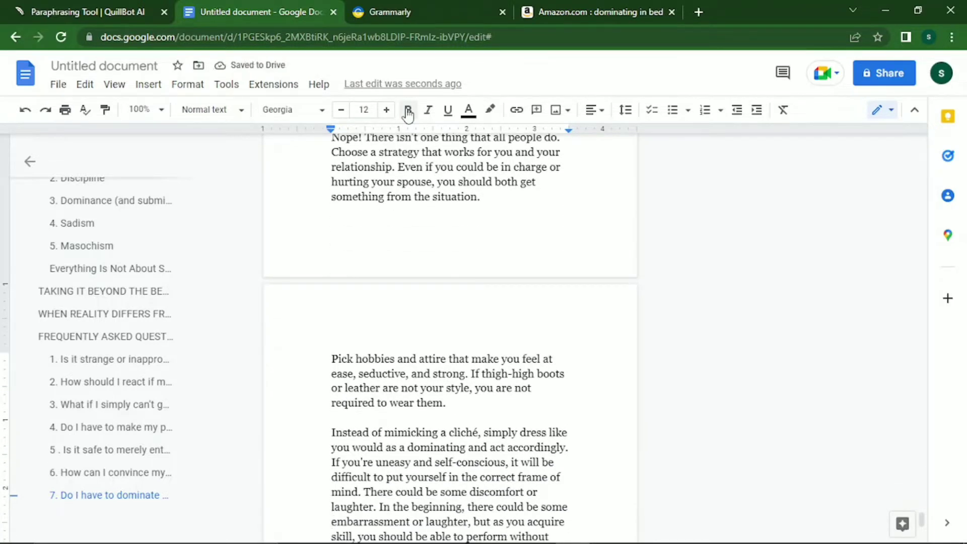
{"action": "key", "text": "Down"}
{"action": "key", "text": "Down"}
{"action": "key", "text": "Down"}
{"action": "key", "text": "Down"}
{"action": "key", "text": "Down"}
{"action": "key", "text": "Down"}
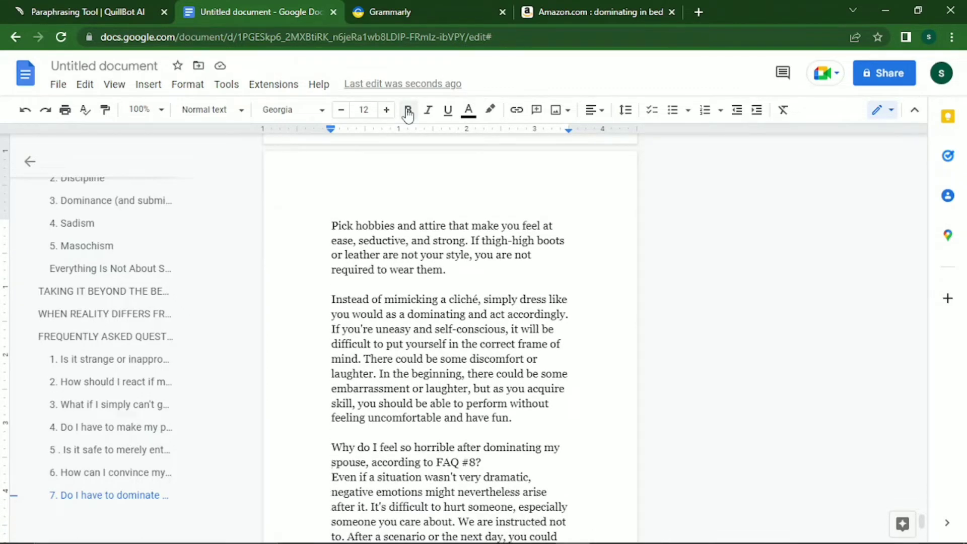
{"action": "key", "text": "Down"}
{"action": "key", "text": "Return"}
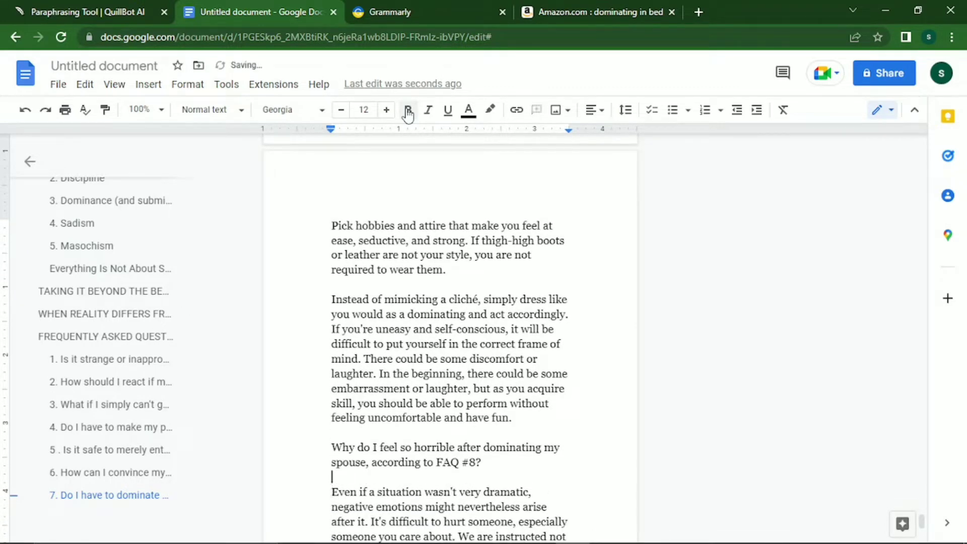
Number the Why do I feel question '8.' and delete its ', according to FAQ #8' ending.
{"action": "key", "text": "Up"}
{"action": "key", "text": "Up"}
{"action": "type", "text": "8."}
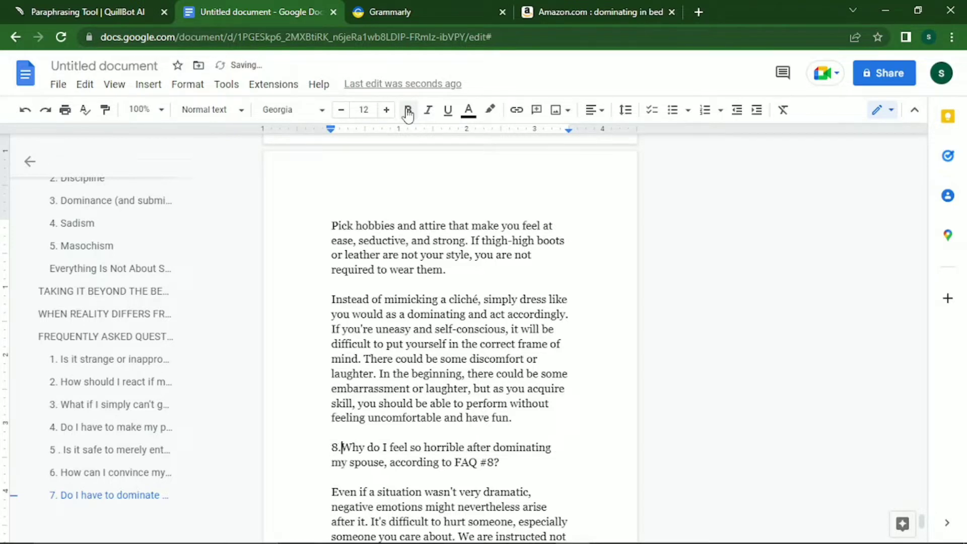
{"action": "key", "text": "Down"}
{"action": "key", "text": "Right"}
{"action": "key", "text": "Right"}
{"action": "key", "text": "Right"}
{"action": "key", "text": "Right"}
{"action": "key", "text": "Right"}
{"action": "key", "text": "Right"}
{"action": "key", "text": "Right"}
{"action": "key", "text": "Right"}
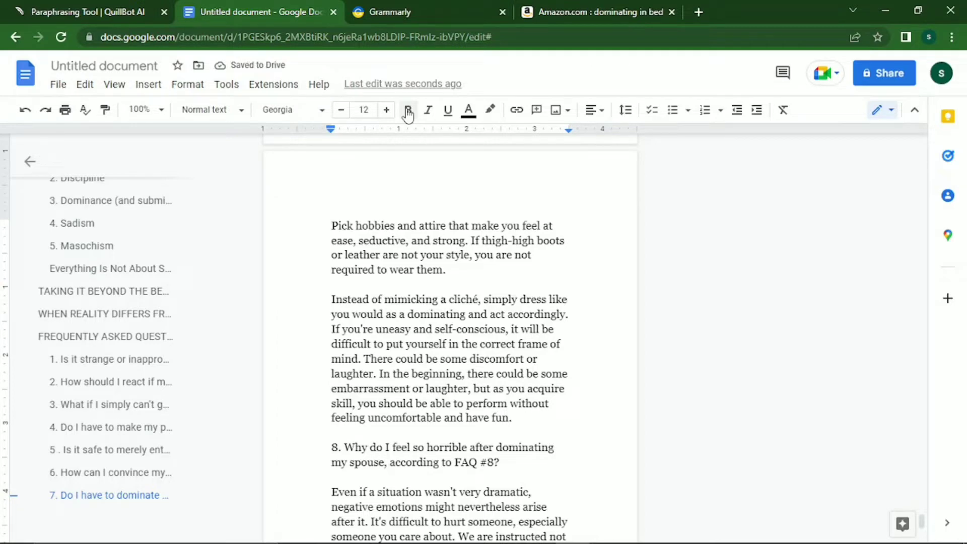
{"action": "key", "text": "shift+Right"}
{"action": "key", "text": "shift+Right"}
{"action": "key", "text": "shift+Right"}
{"action": "key", "text": "shift+Right"}
{"action": "key", "text": "shift+Right"}
{"action": "key", "text": "shift+Right"}
{"action": "key", "text": "shift+Right"}
{"action": "key", "text": "shift+Right"}
{"action": "key", "text": "shift+Right"}
{"action": "key", "text": "shift+Right"}
{"action": "key", "text": "shift+Right"}
{"action": "key", "text": "shift+Right"}
{"action": "key", "text": "shift+Right"}
{"action": "key", "text": "shift+Right"}
{"action": "key", "text": "shift+Right"}
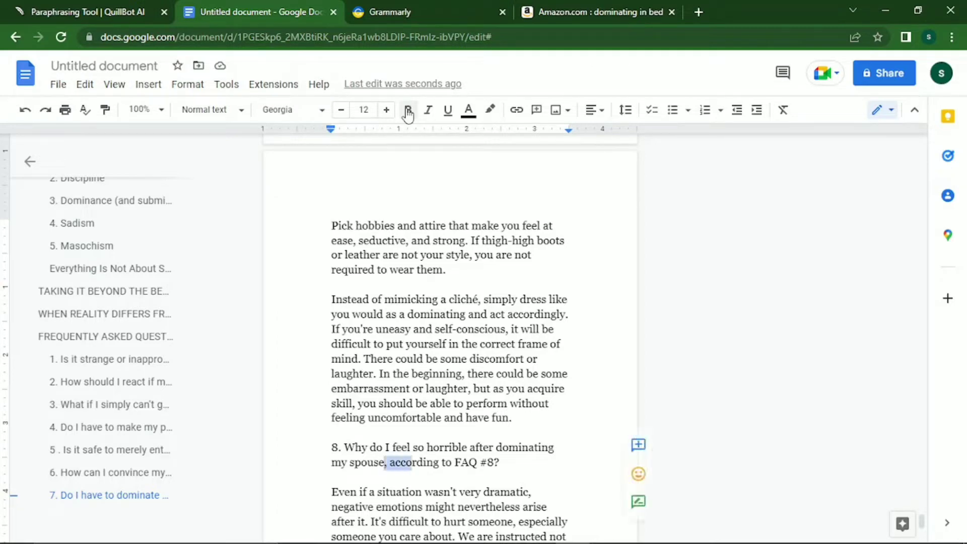
{"action": "key", "text": "shift+Right"}
{"action": "key", "text": "shift+Right"}
{"action": "key", "text": "shift+Right"}
{"action": "key", "text": "shift+Right"}
{"action": "key", "text": "shift+Right"}
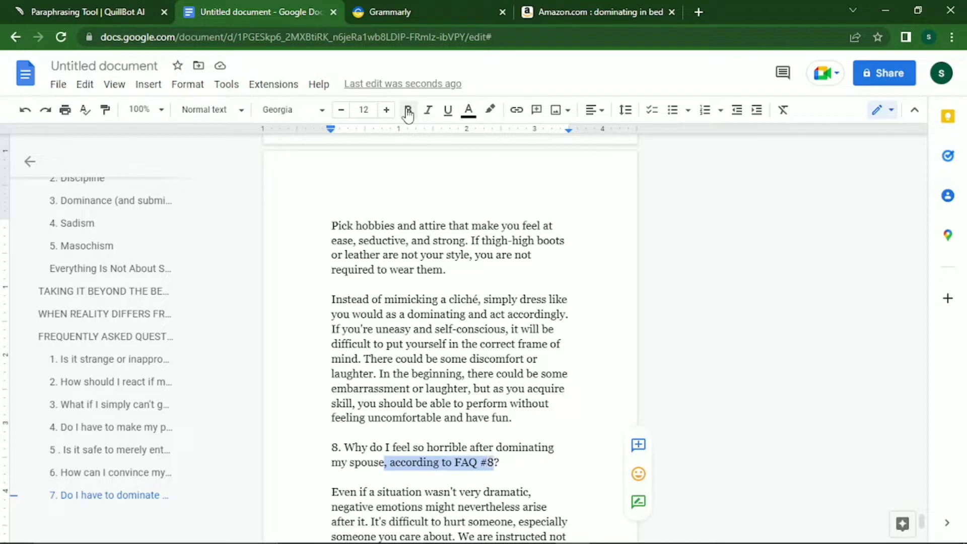
{"action": "key", "text": "BackSpace"}
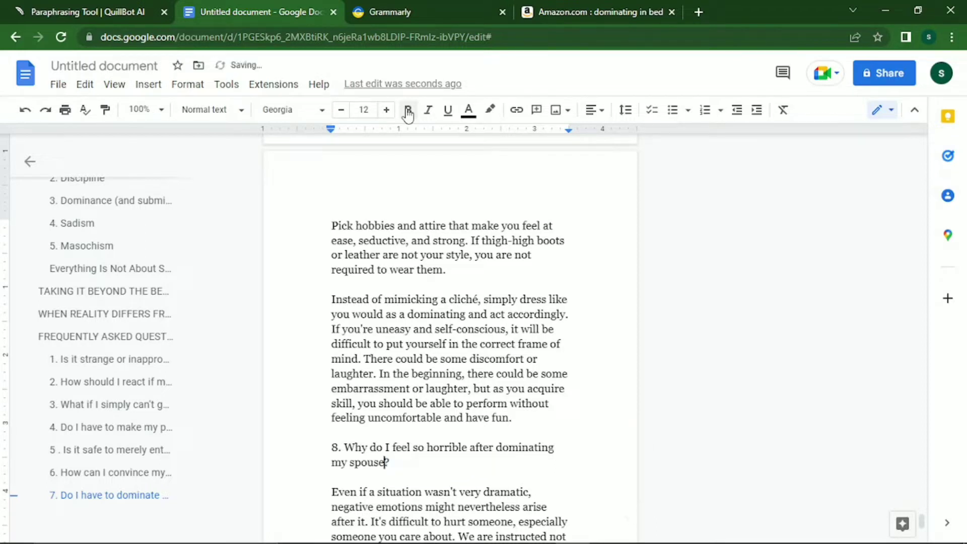
{"action": "key", "text": "Left"}
{"action": "key", "text": "Left"}
{"action": "key", "text": "Left"}
{"action": "key", "text": "Left"}
{"action": "key", "text": "Left"}
{"action": "key", "text": "Left"}
{"action": "key", "text": "Up"}
Style question 8 as a bold 12 pt Georgia Heading 3.
{"action": "key", "text": "ctrl+shift+Down"}
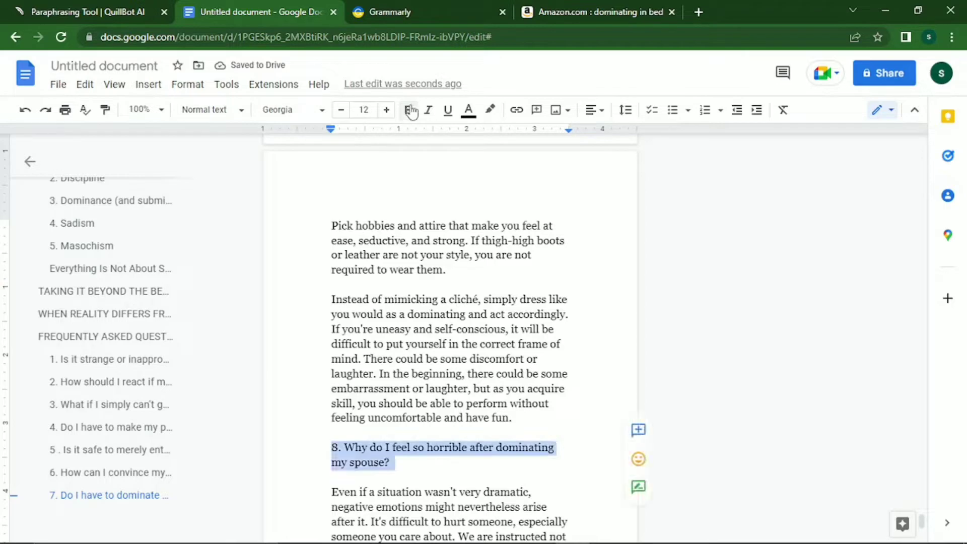
{"action": "left_click", "coordinate": [241, 110]}
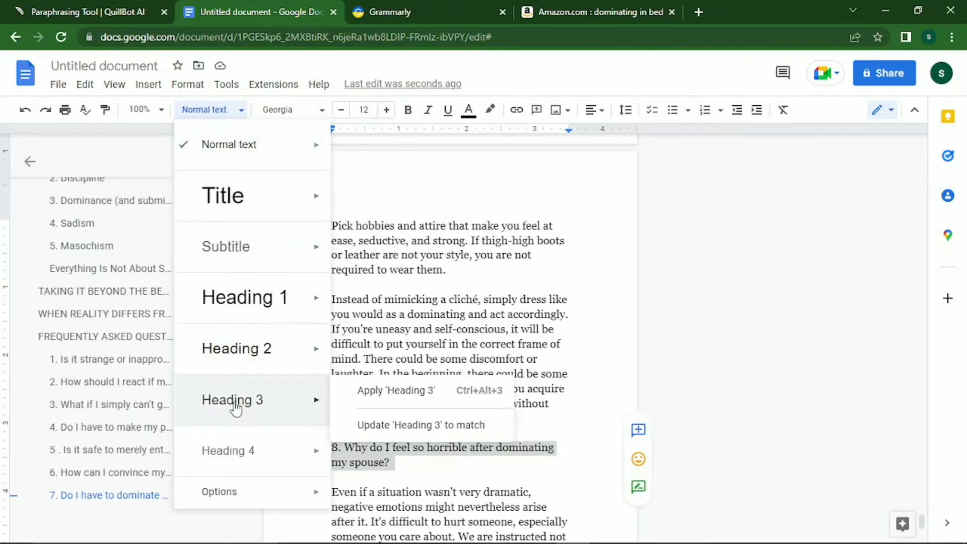
{"action": "left_click", "coordinate": [232, 400]}
{"action": "left_click", "coordinate": [302, 110]}
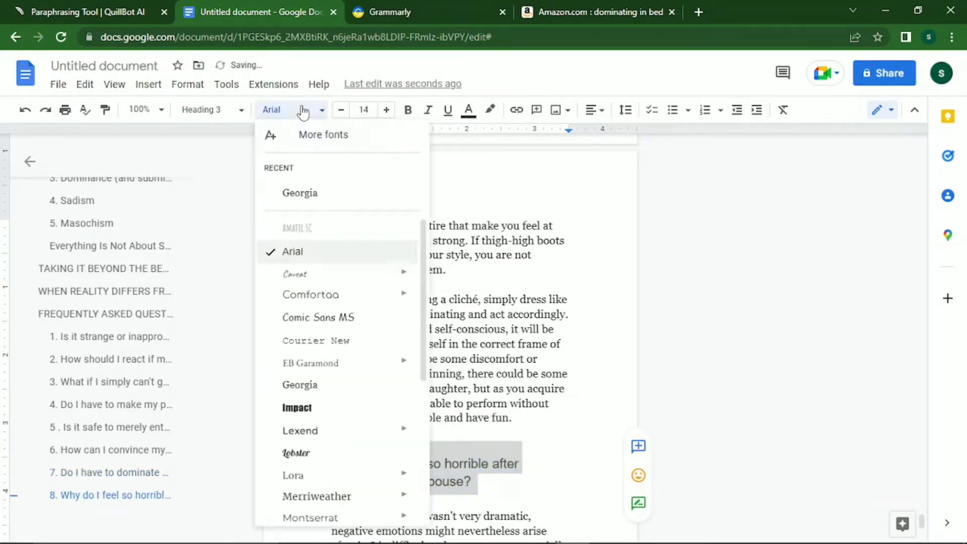
{"action": "left_click", "coordinate": [286, 196]}
{"action": "left_click", "coordinate": [341, 109]}
{"action": "left_click", "coordinate": [341, 110]}
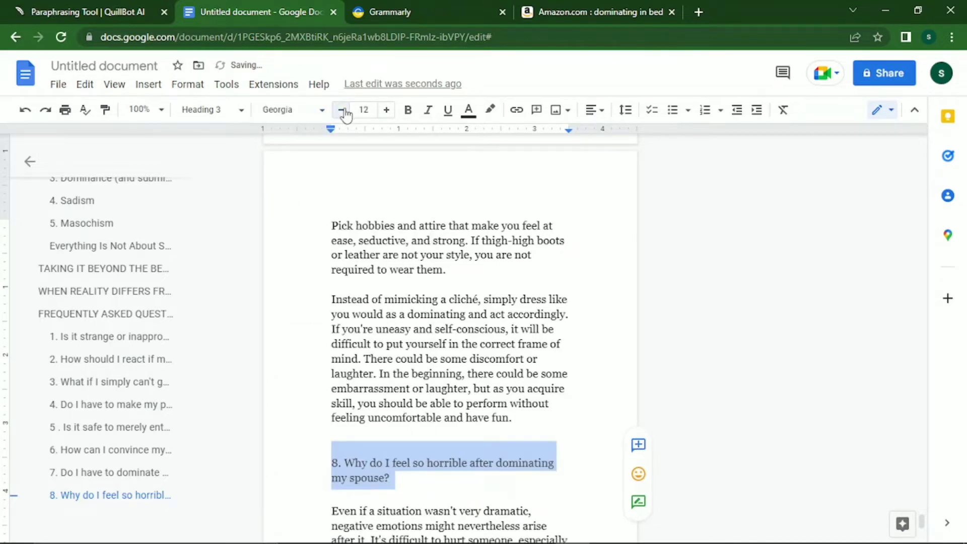
{"action": "left_click", "coordinate": [408, 109]}
Split Question 8's answer into separate paragraphs at 'You most certainly are not alone!' and 'To lessen top drop'.
{"action": "key", "text": "Down"}
{"action": "key", "text": "Down"}
{"action": "key", "text": "Down"}
{"action": "key", "text": "Down"}
{"action": "key", "text": "Down"}
{"action": "key", "text": "Down"}
{"action": "key", "text": "Down"}
{"action": "key", "text": "Down"}
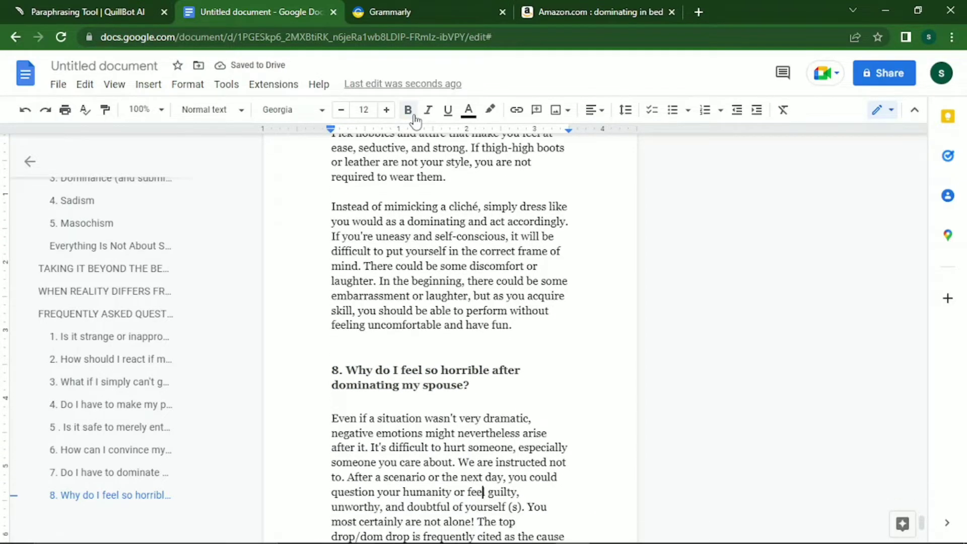
{"action": "key", "text": "Down"}
{"action": "key", "text": "Right"}
{"action": "key", "text": "Right"}
{"action": "key", "text": "Right"}
{"action": "key", "text": "Right"}
{"action": "key", "text": "Right"}
{"action": "key", "text": "Right"}
{"action": "key", "text": "Right"}
{"action": "key", "text": "Right"}
{"action": "key", "text": "Right"}
{"action": "key", "text": "Right"}
{"action": "type", "text": "."}
{"action": "key", "text": "Return"}
{"action": "key", "text": "Return"}
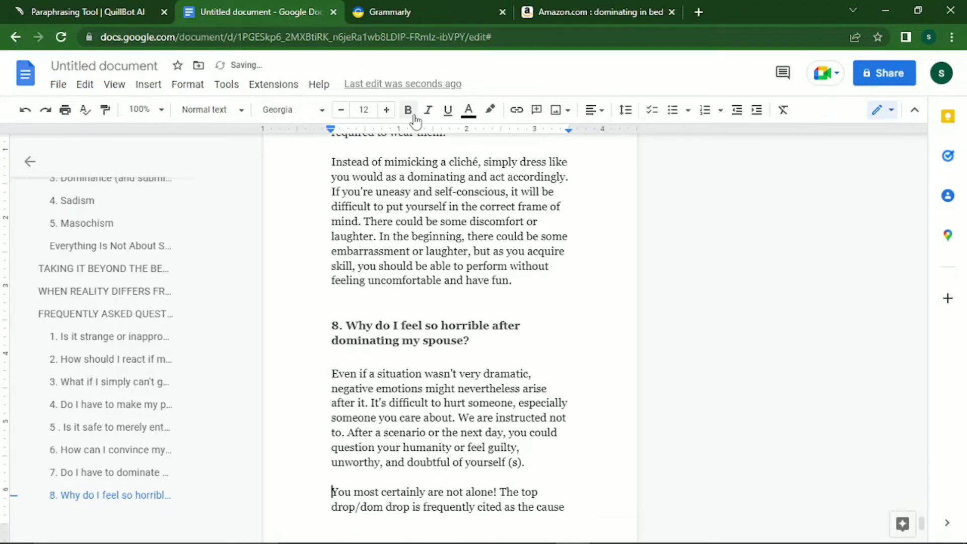
{"action": "key", "text": "Down"}
{"action": "key", "text": "Down"}
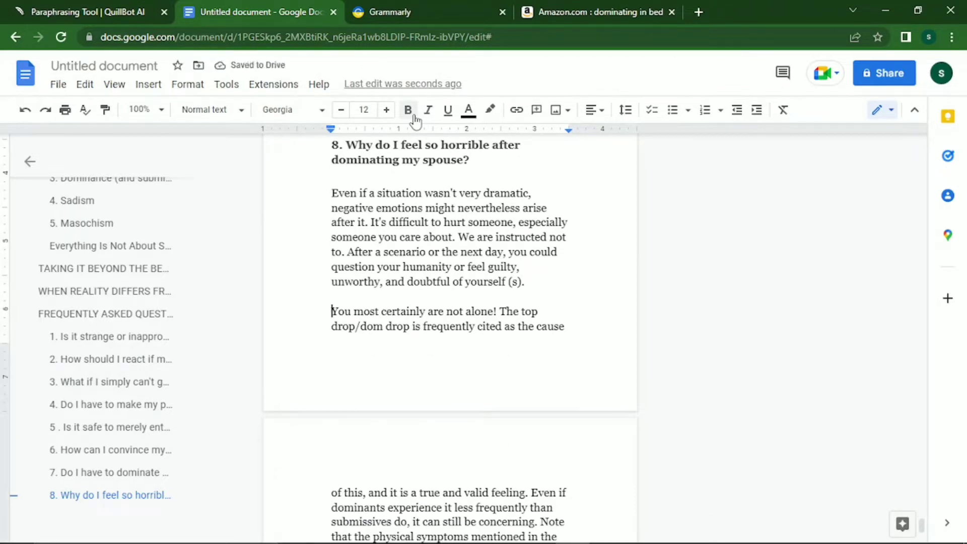
{"action": "key", "text": "Return"}
{"action": "key", "text": "Return"}
{"action": "key", "text": "Return"}
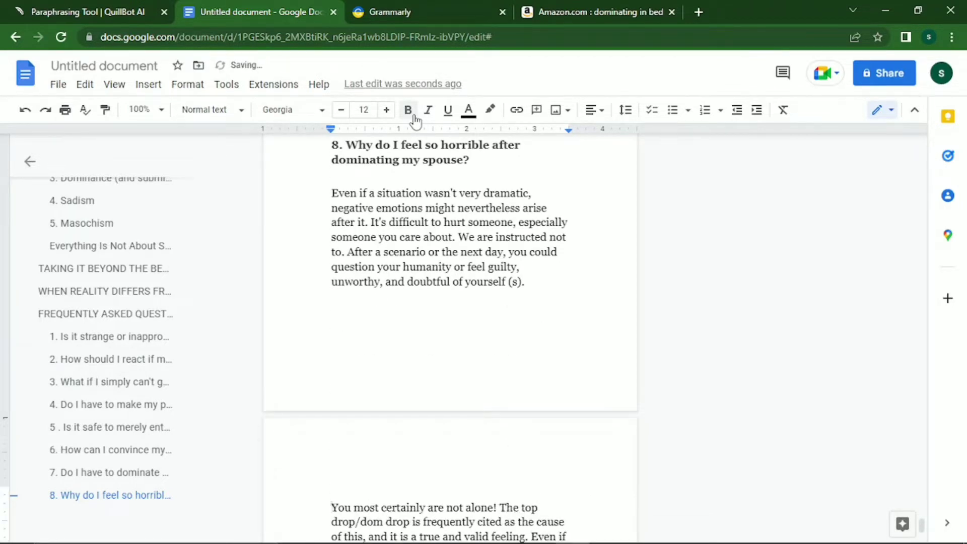
{"action": "key", "text": "Down"}
{"action": "key", "text": "Down"}
{"action": "key", "text": "Down"}
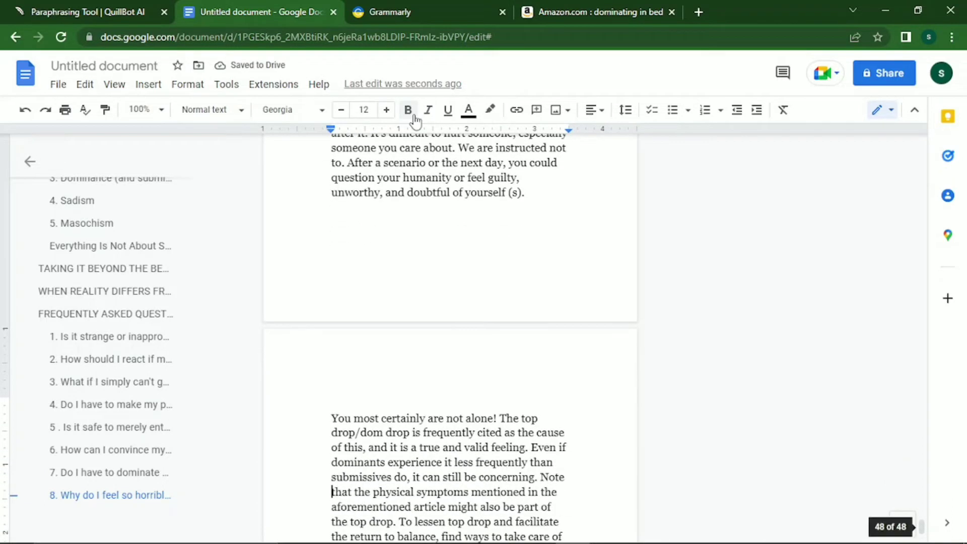
{"action": "key", "text": "Down"}
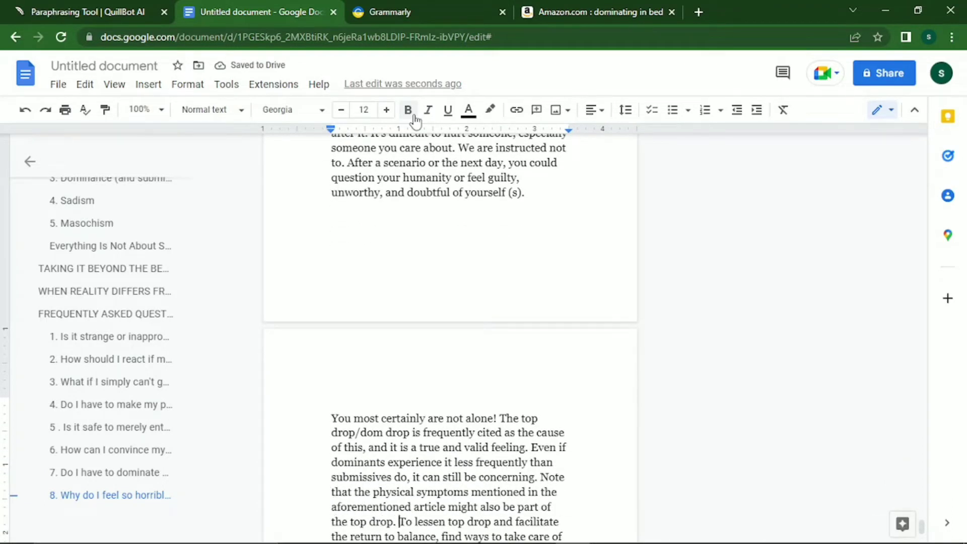
{"action": "key", "text": "Return"}
{"action": "key", "text": "Return"}
{"action": "key", "text": "Down"}
{"action": "key", "text": "Down"}
{"action": "key", "text": "Down"}
{"action": "key", "text": "Down"}
{"action": "key", "text": "Down"}
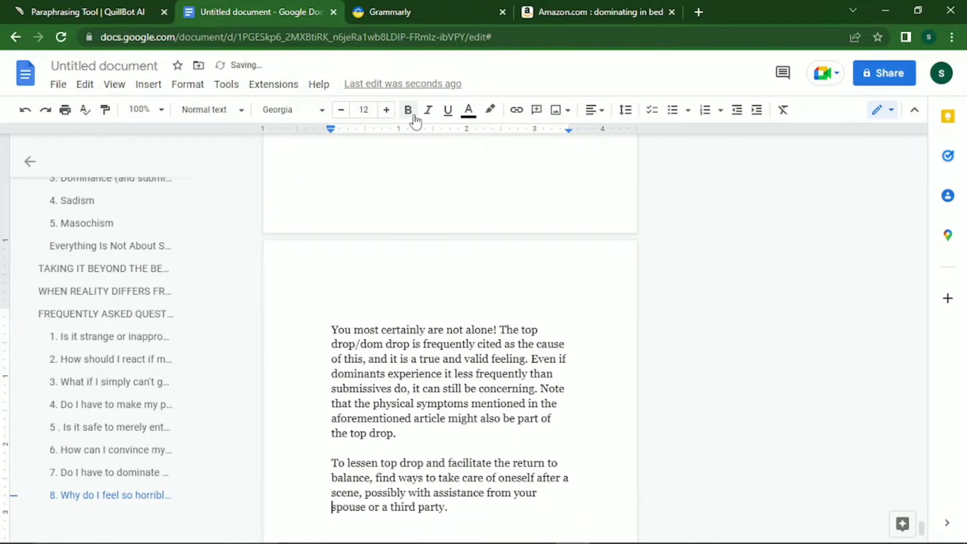
Add empty lines after the last FAQ paragraph down to the next page.
{"action": "key", "text": "Down"}
{"action": "key", "text": "Down"}
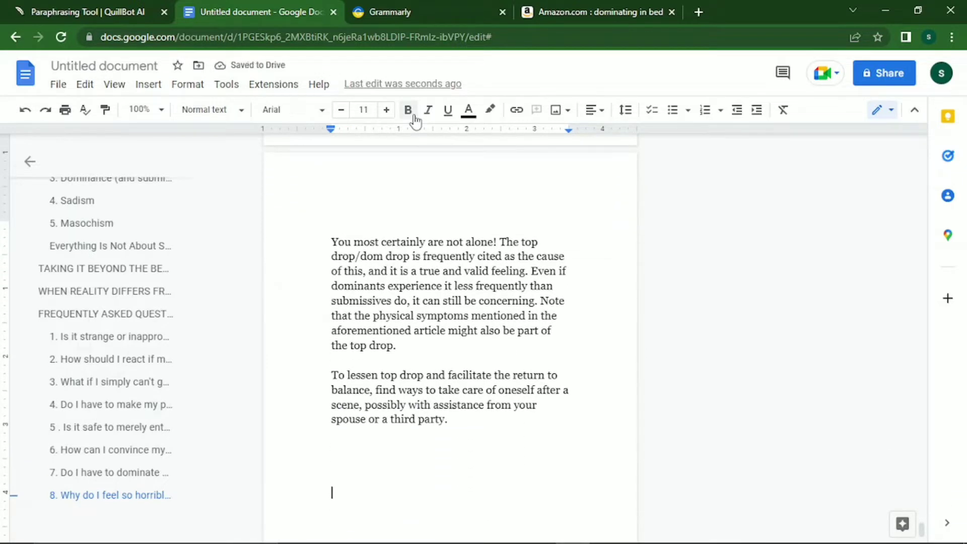
{"action": "key", "text": "Return"}
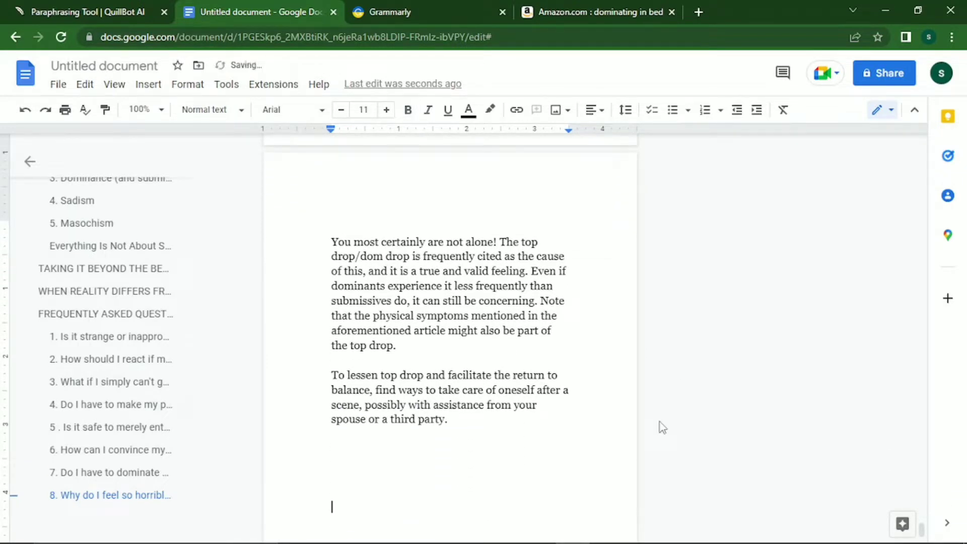
{"action": "key", "text": "Return"}
{"action": "key", "text": "Return"}
{"action": "key", "text": "Return"}
{"action": "key", "text": "Return"}
{"action": "key", "text": "Return"}
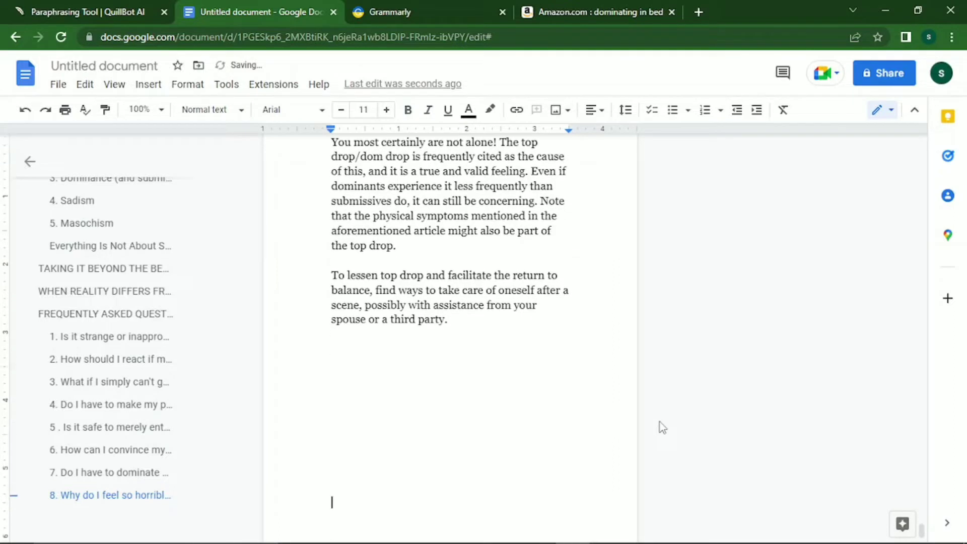
{"action": "key", "text": "Return"}
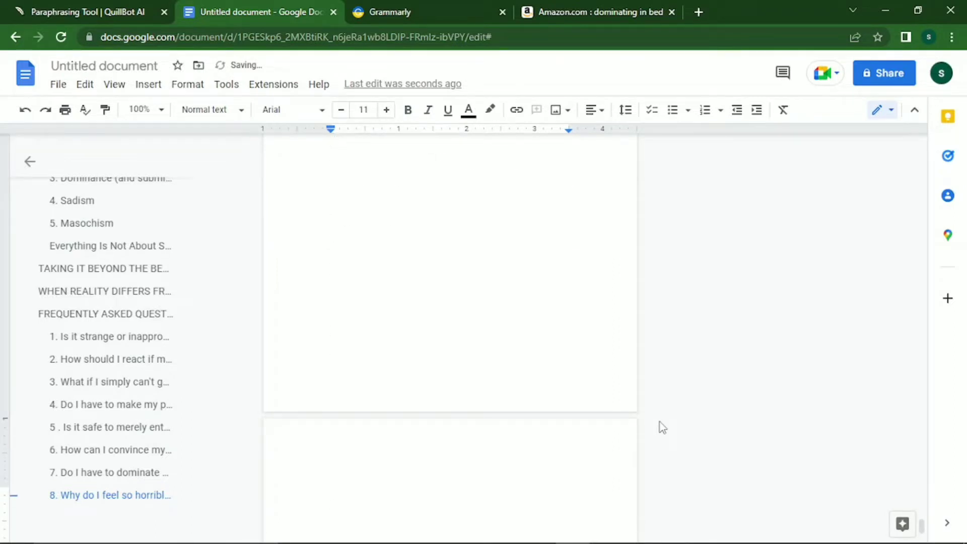
Type the heading CONCLUSION on the new page and make it bold.
{"action": "type", "text": "C"}
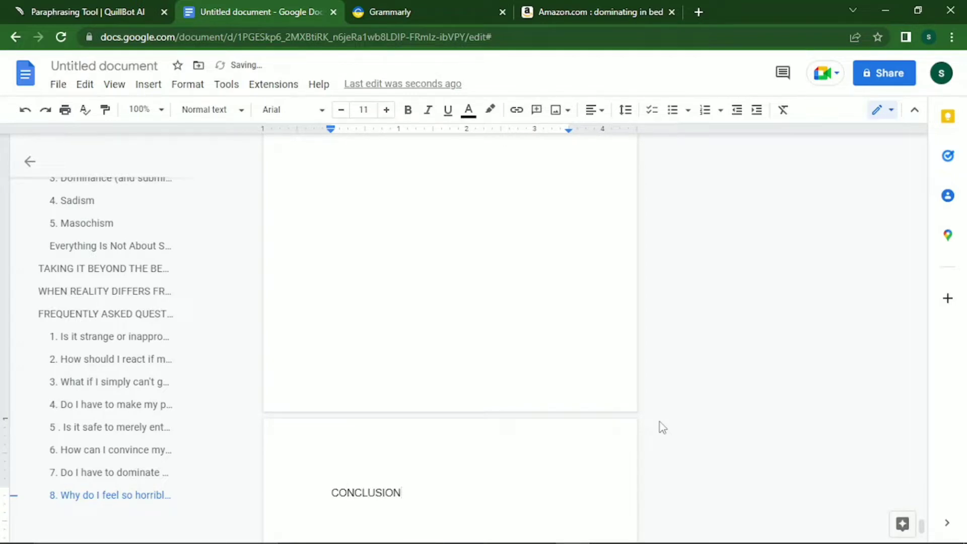
{"action": "type", "text": "ONCLUSION"}
{"action": "key", "text": "shift+Up"}
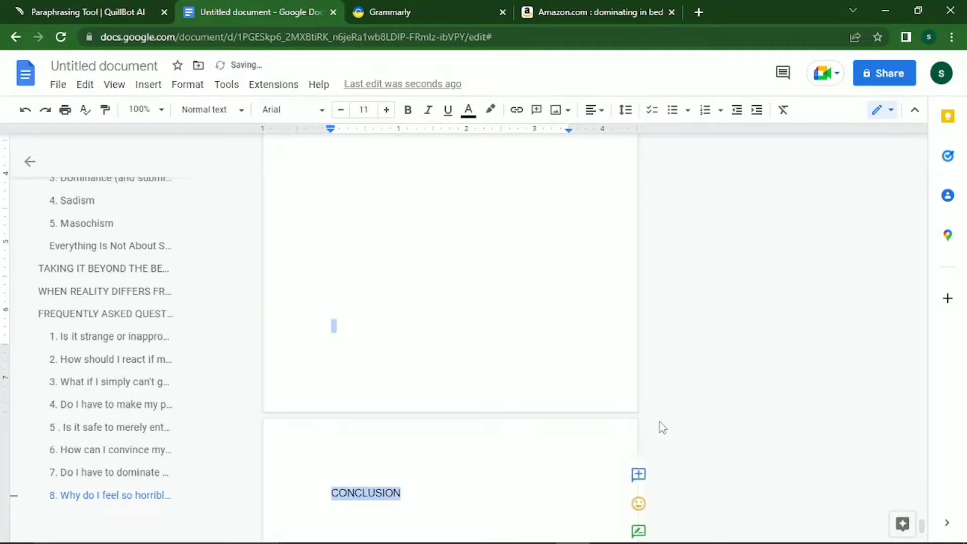
{"action": "key", "text": "Left"}
{"action": "key", "text": "Down"}
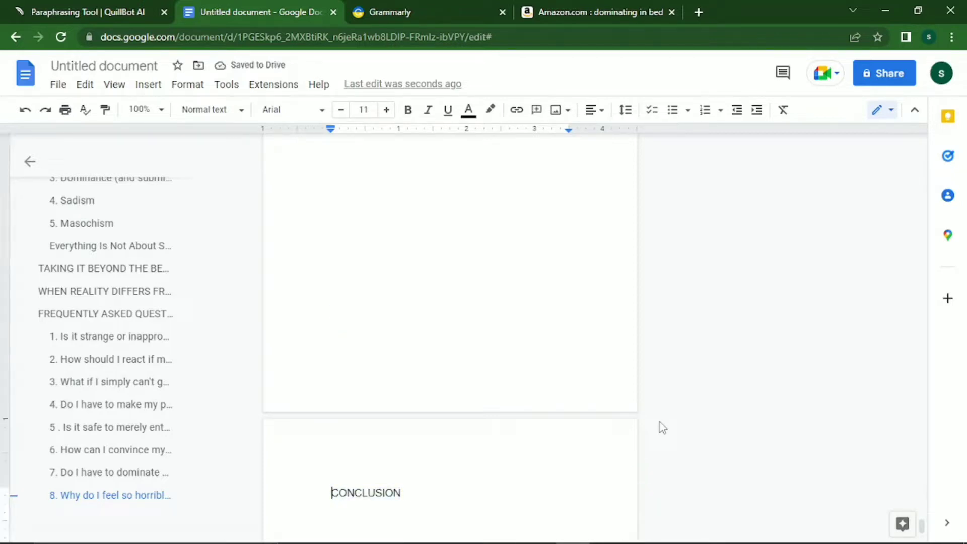
{"action": "key", "text": "Right"}
{"action": "key", "text": "Up"}
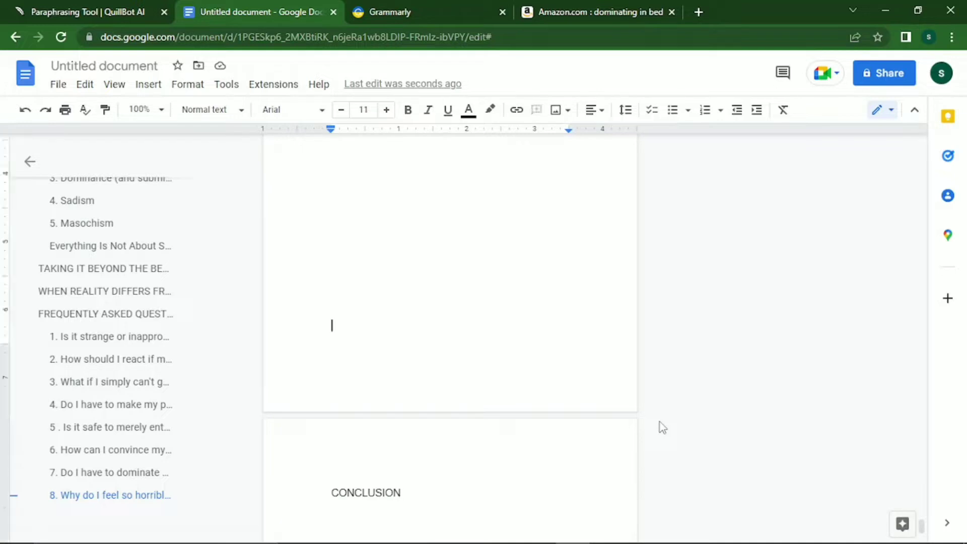
{"action": "key", "text": "Down"}
{"action": "key", "text": "Home"}
{"action": "key", "text": "shift+End"}
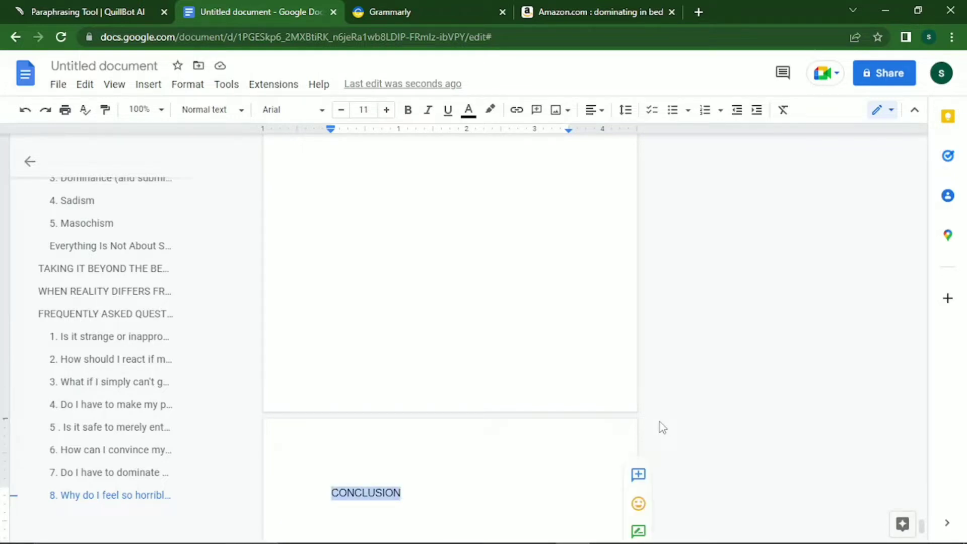
{"action": "key", "text": "ctrl+b"}
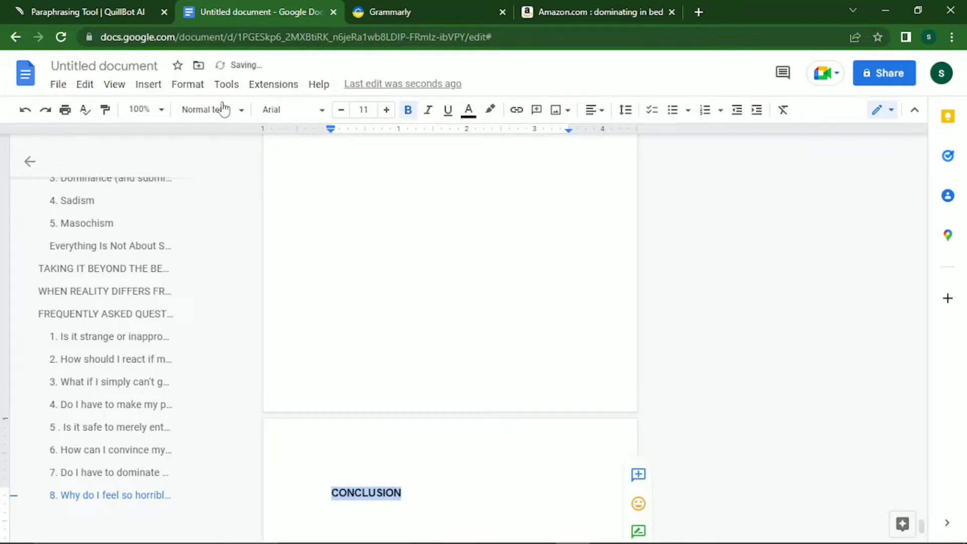
Style CONCLUSION as Heading 2 in Georgia at 15 pt.
{"action": "left_click", "coordinate": [222, 108]}
{"action": "mouse_move", "coordinate": [225, 469]}
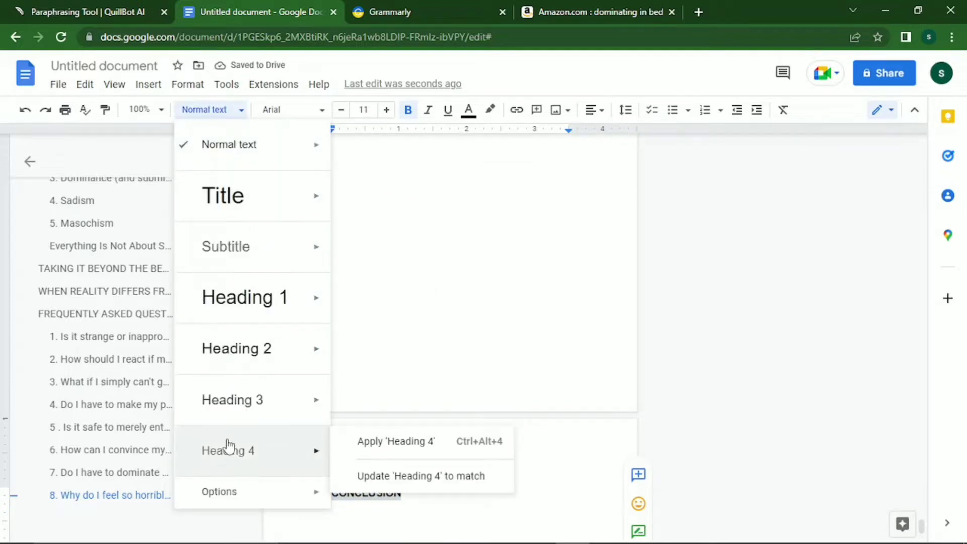
{"action": "mouse_move", "coordinate": [245, 423]}
{"action": "mouse_move", "coordinate": [265, 356]}
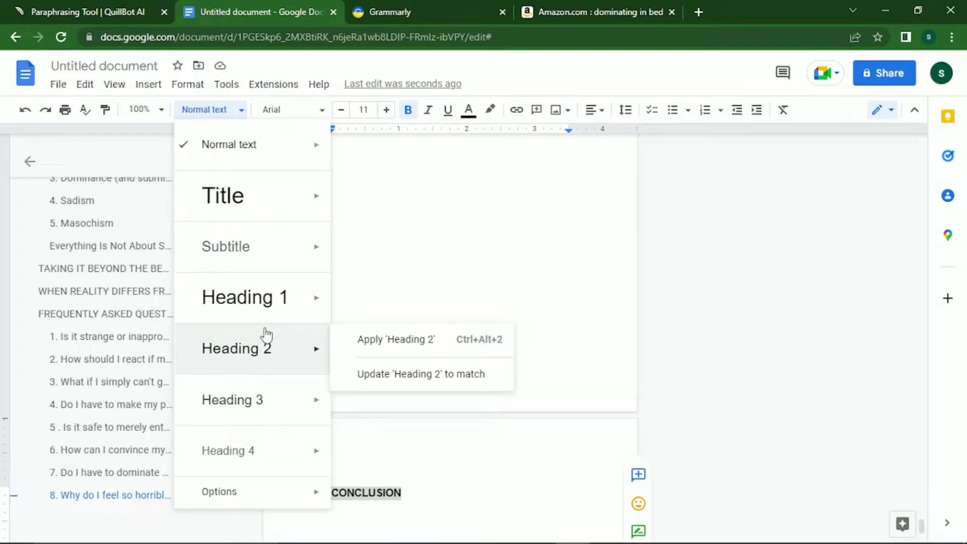
{"action": "mouse_move", "coordinate": [266, 327]}
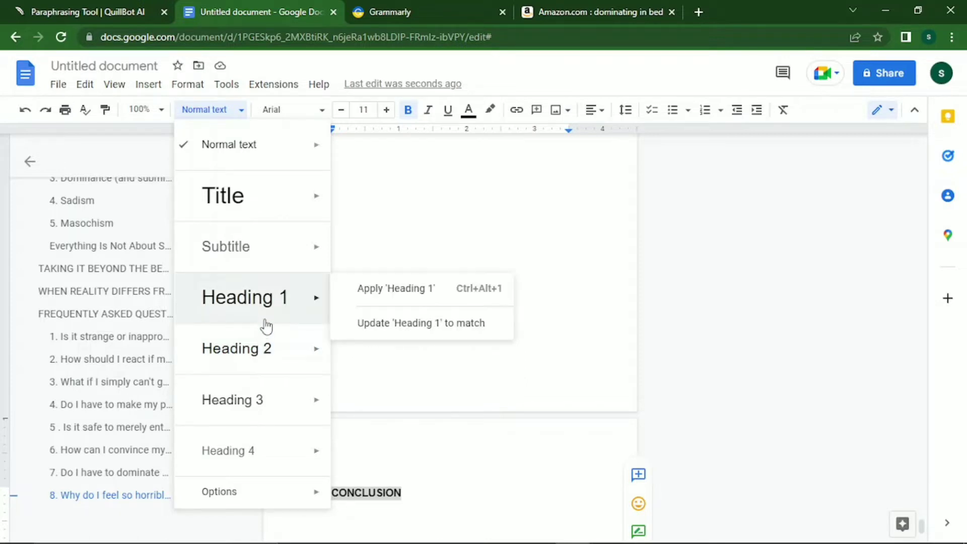
{"action": "left_click", "coordinate": [261, 359]}
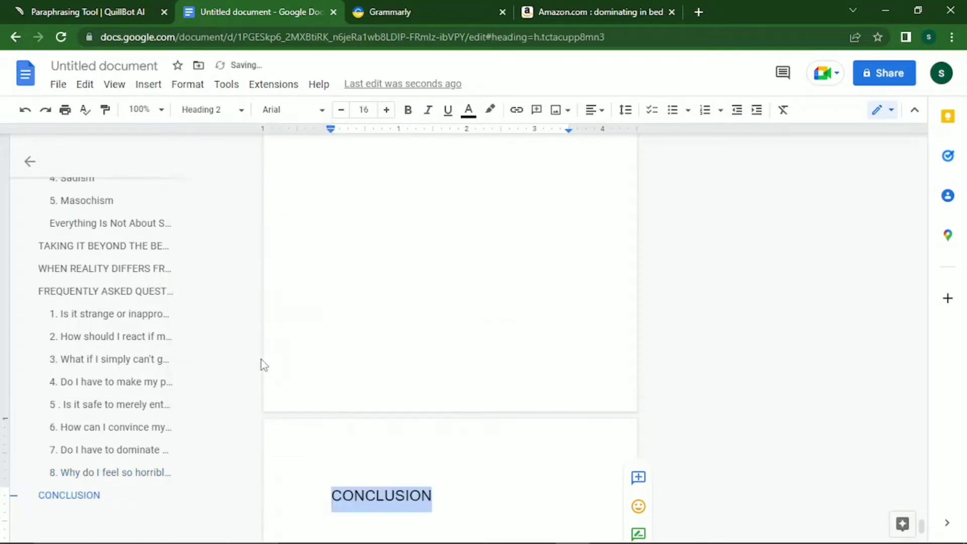
{"action": "left_click", "coordinate": [311, 112]}
{"action": "left_click", "coordinate": [293, 196]}
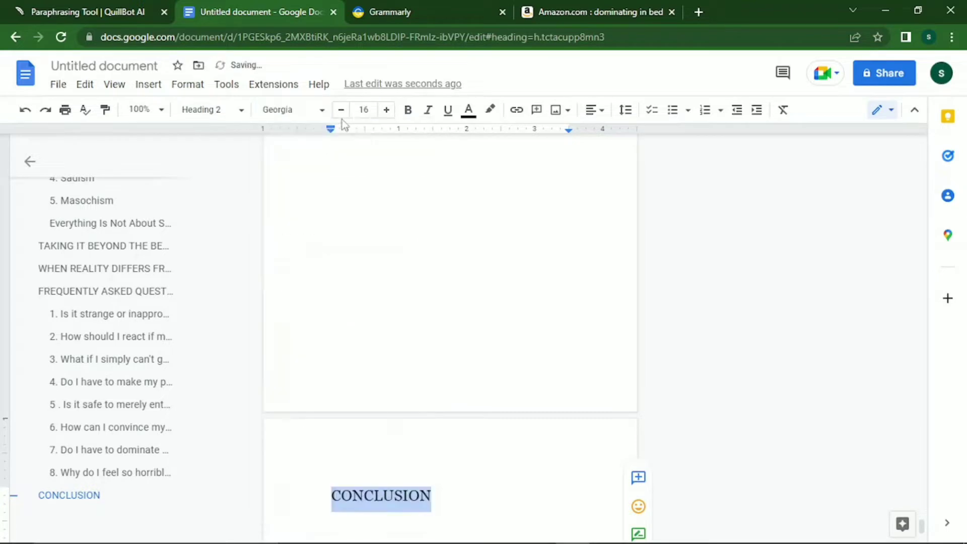
{"action": "left_click", "coordinate": [340, 111]}
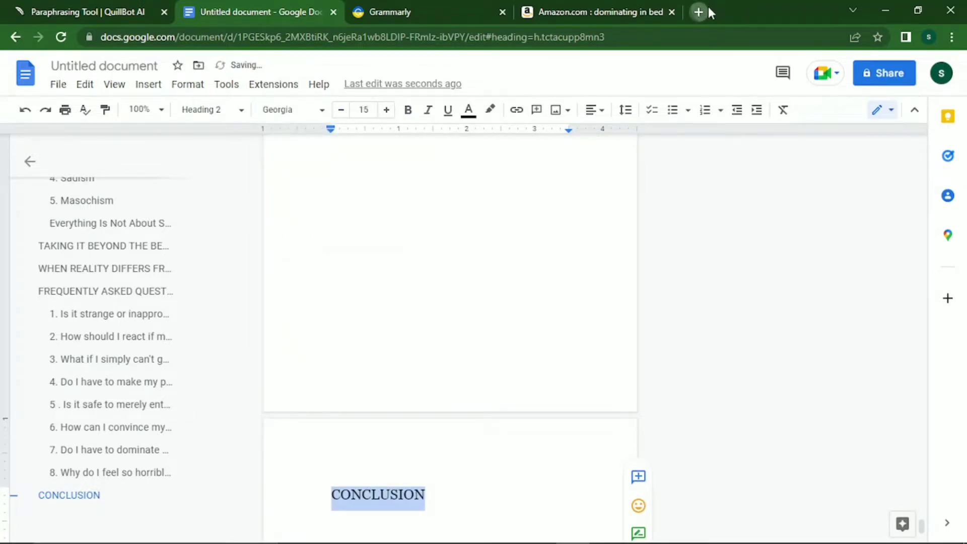
{"action": "left_click", "coordinate": [702, 10]}
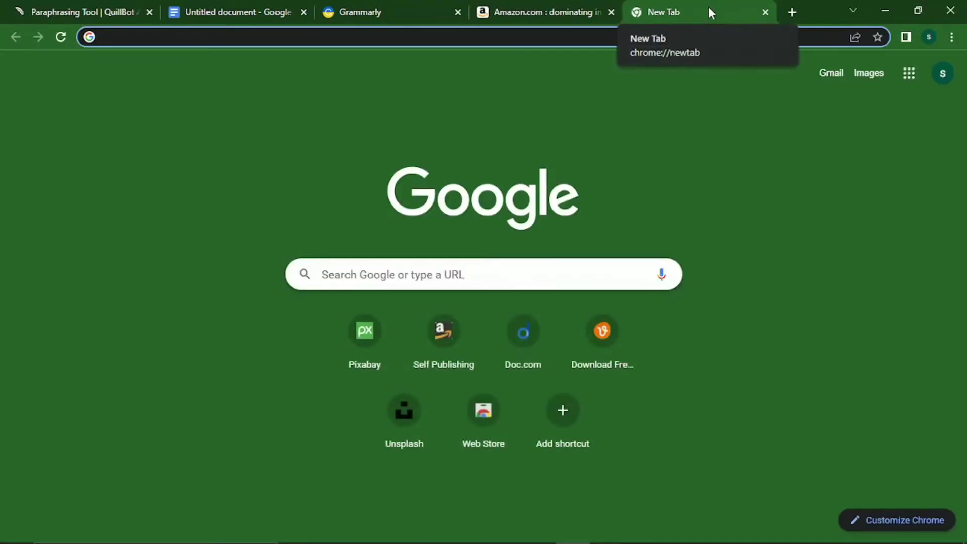
Search Google for 'CONCLUSION ON HOW TO DOMINATE YOUR PARTNER'.
{"action": "type", "text": "CONCLUSI"}
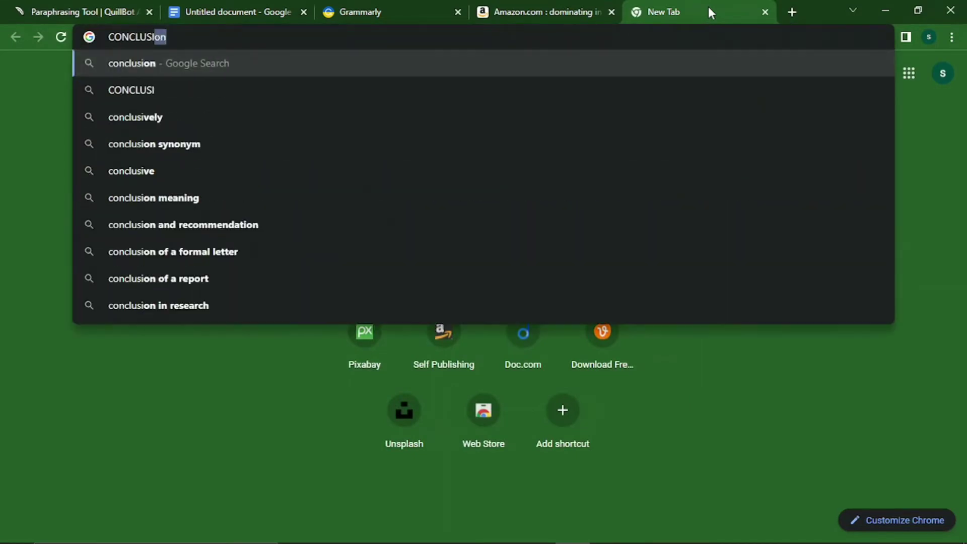
{"action": "type", "text": "ON FOR "}
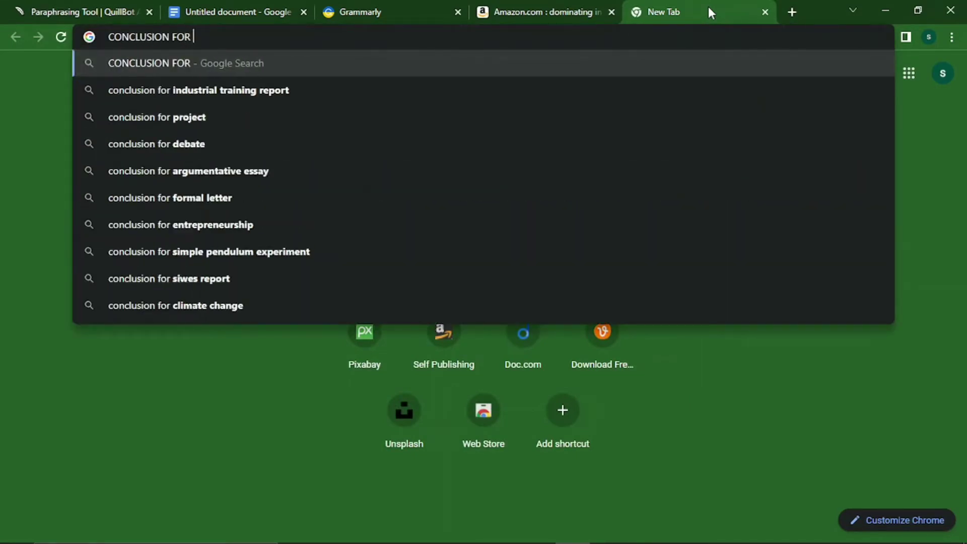
{"action": "type", "text": "D"}
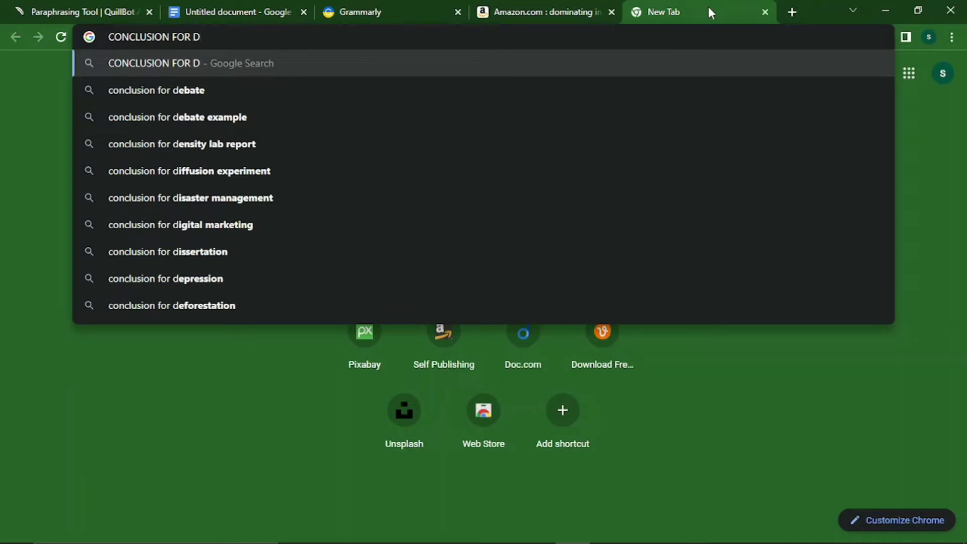
{"action": "key", "text": "BackSpace"}
{"action": "key", "text": "BackSpace"}
{"action": "key", "text": "BackSpace"}
{"action": "key", "text": "BackSpace"}
{"action": "key", "text": "BackSpace"}
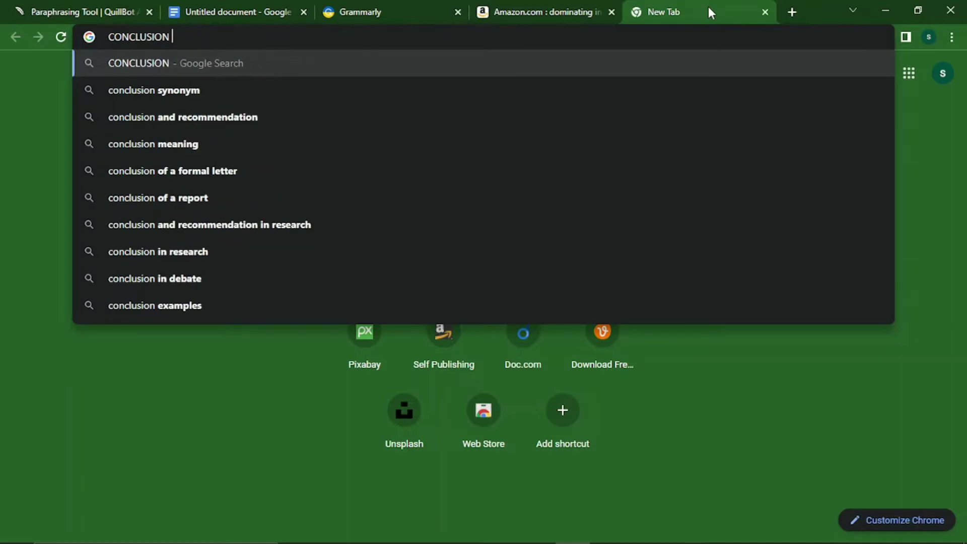
{"action": "type", "text": "ON HOW TO "}
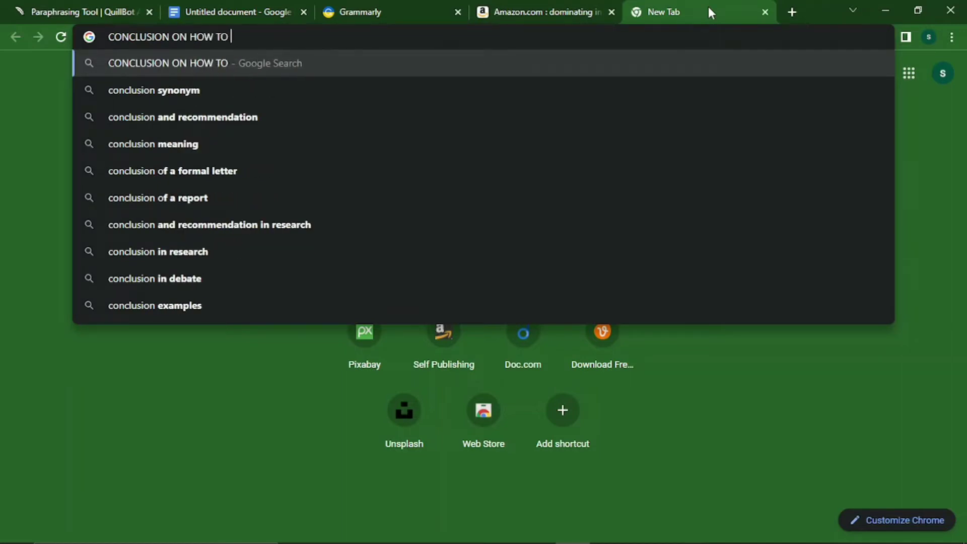
{"action": "type", "text": "DOMINATE"}
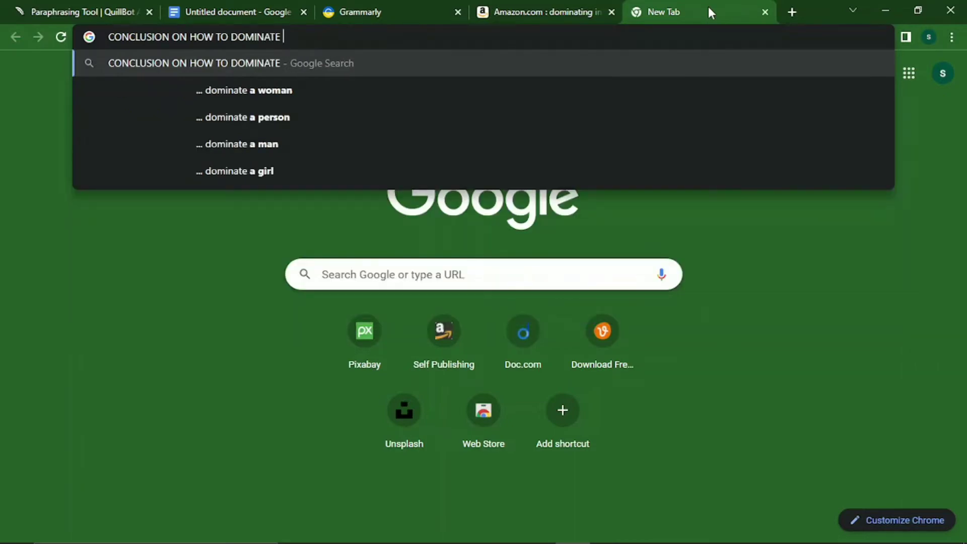
{"action": "type", "text": " AWO"}
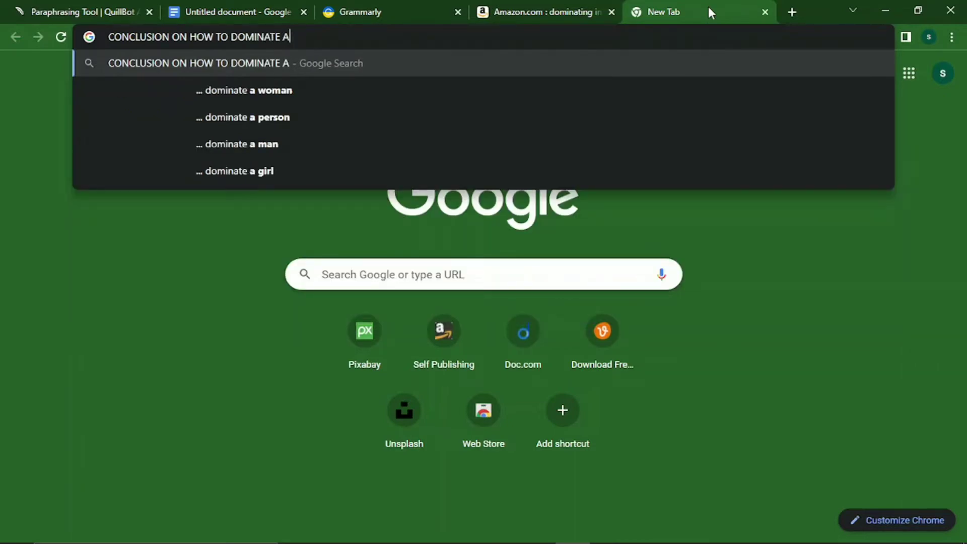
{"action": "key", "text": "BackSpace"}
{"action": "key", "text": "BackSpace"}
{"action": "key", "text": "BackSpace"}
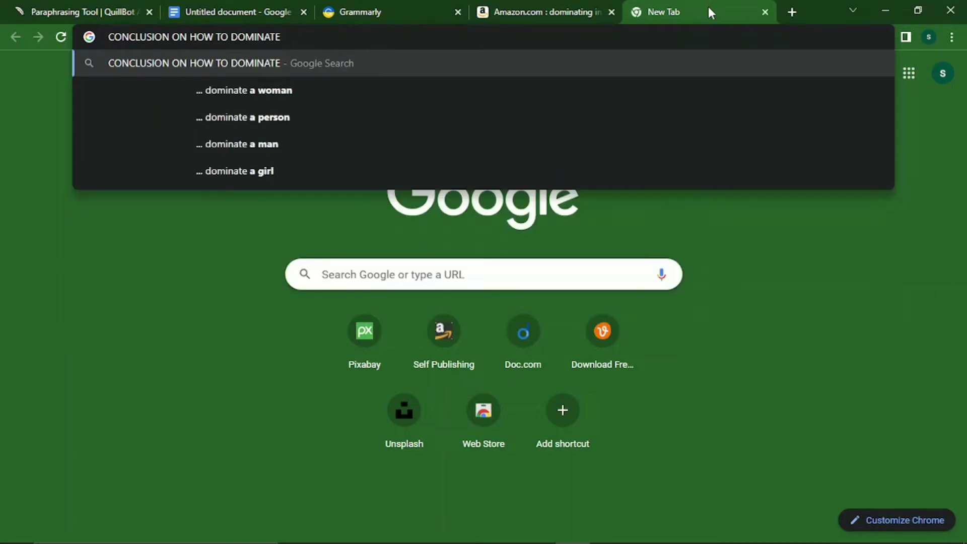
{"action": "type", "text": "YOUR PAR"}
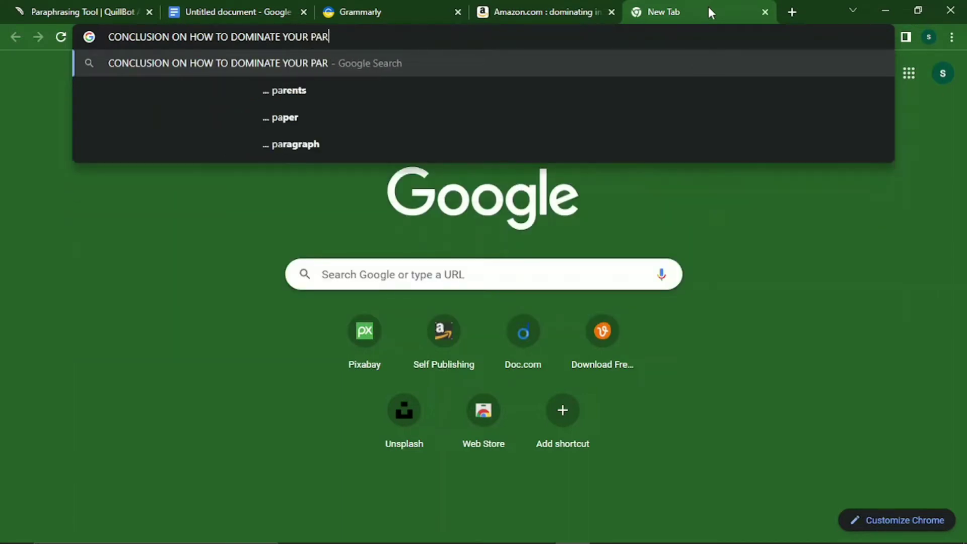
{"action": "type", "text": "TNER"}
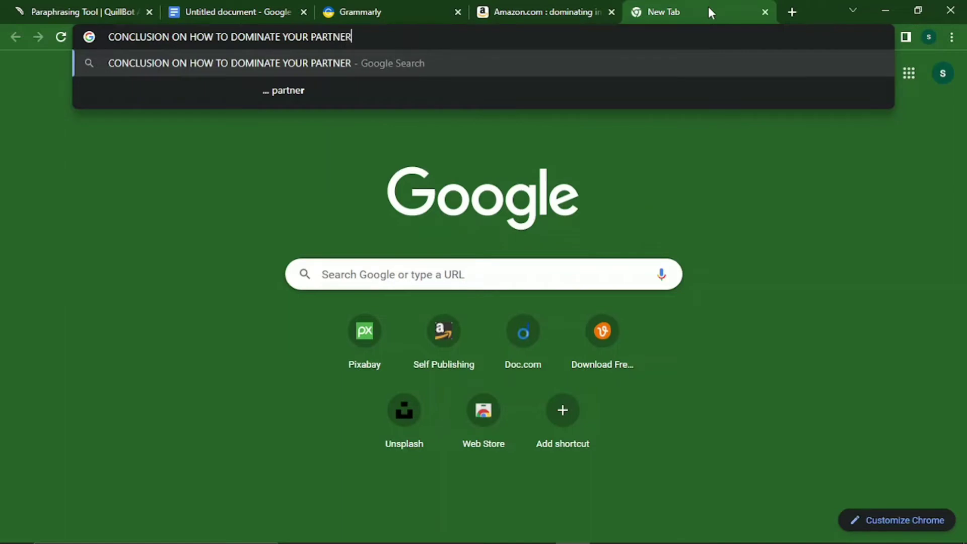
{"action": "key", "text": "Return"}
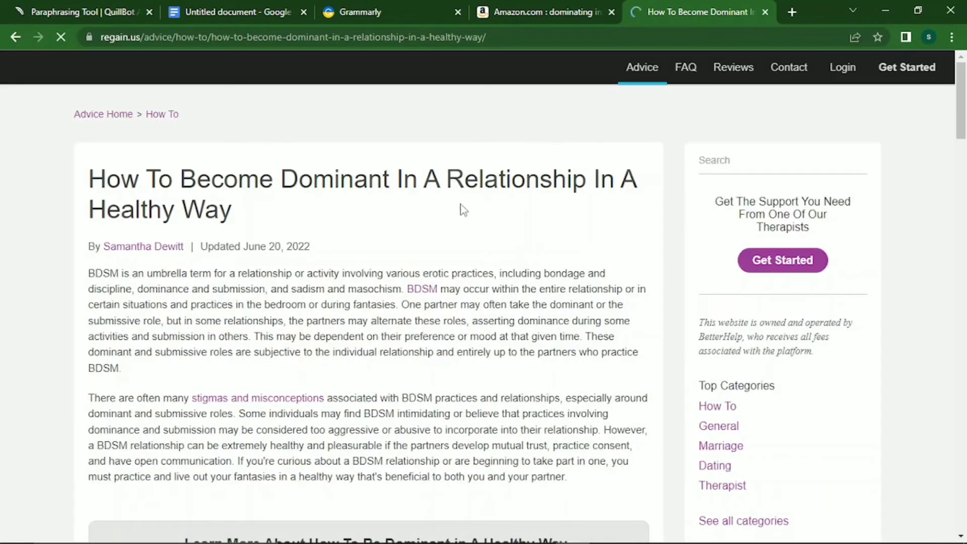
Select the first paragraph of the regain.us article's Conclusion, then go back to the search results.
{"action": "mouse_move", "coordinate": [963, 119]}
{"action": "left_mouse_down"}
{"action": "mouse_move", "coordinate": [957, 274]}
{"action": "mouse_move", "coordinate": [923, 468]}
{"action": "mouse_move", "coordinate": [869, 469]}
{"action": "left_mouse_up"}
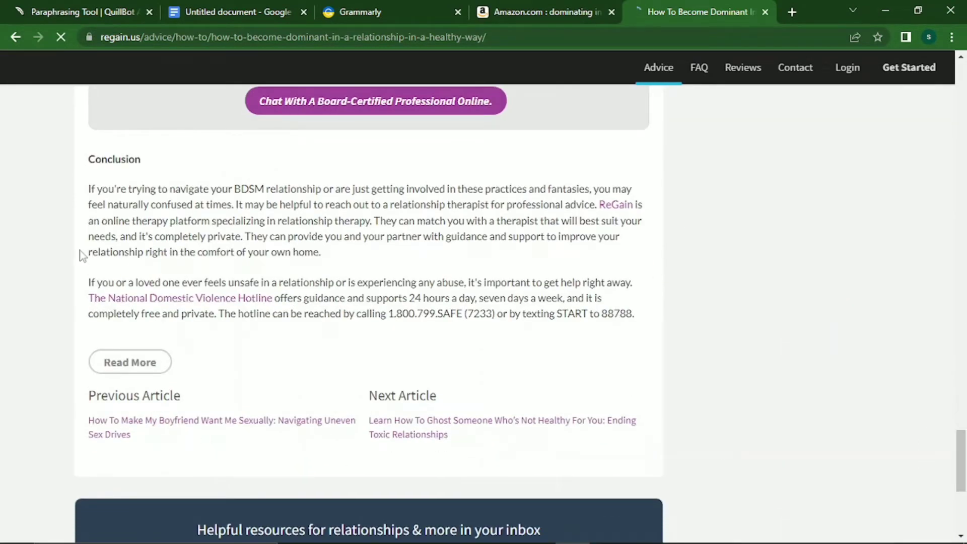
{"action": "left_click_drag", "start_coordinate": [87, 191], "coordinate": [454, 359]}
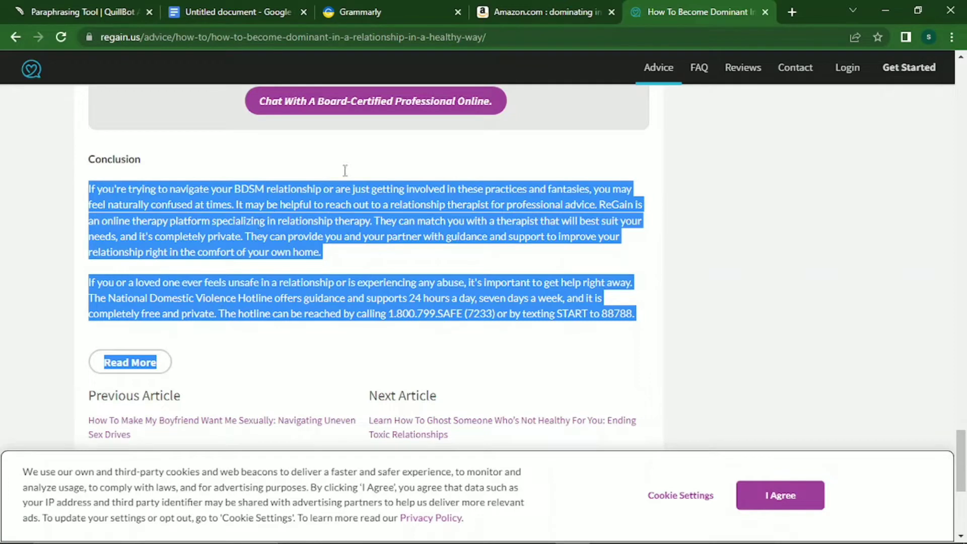
{"action": "left_click", "coordinate": [339, 257]}
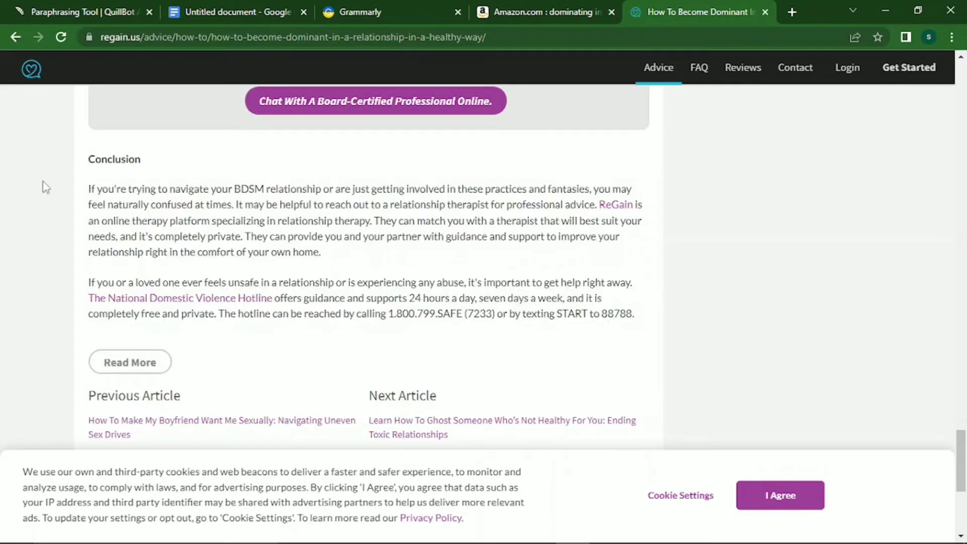
{"action": "left_click_drag", "start_coordinate": [88, 190], "coordinate": [325, 260]}
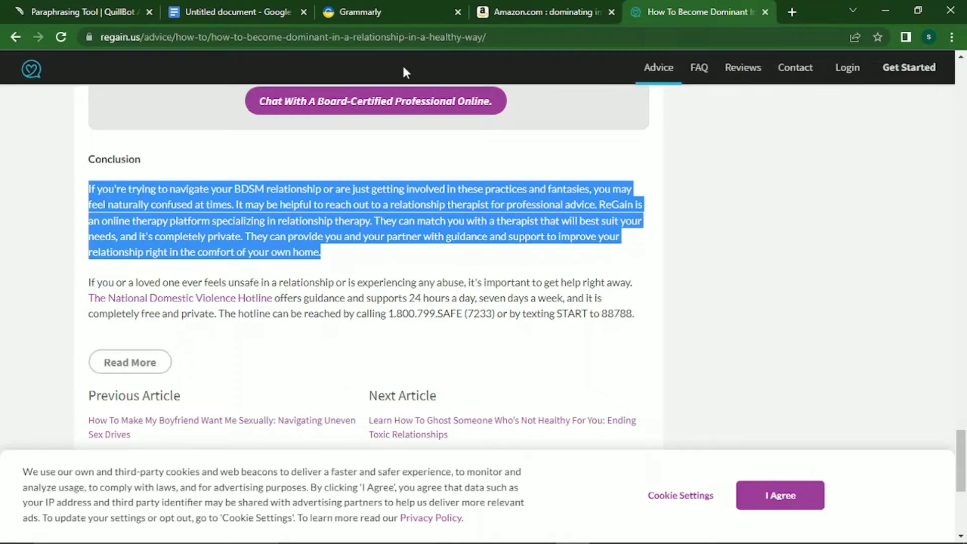
{"action": "left_click", "coordinate": [16, 38]}
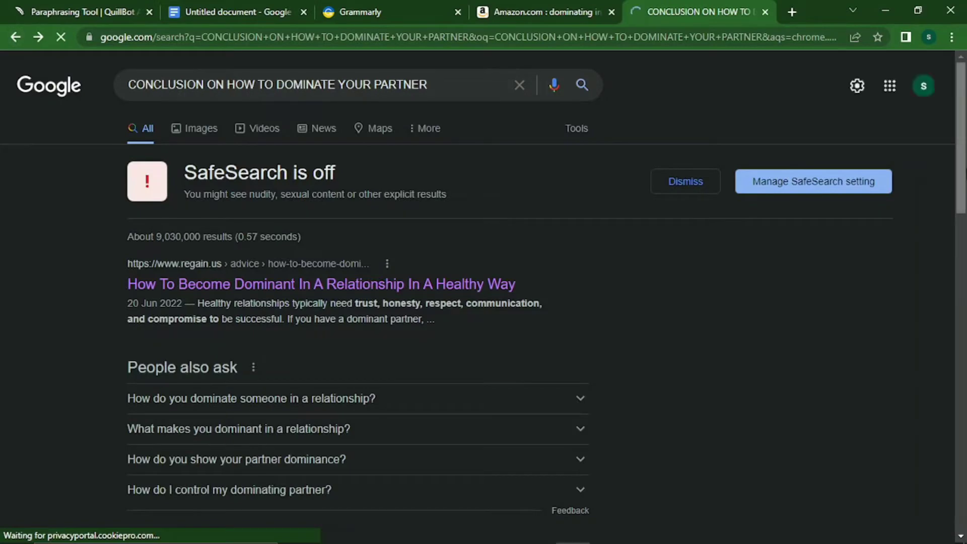
Open the Cosmopolitan article 'How to Be Dominant During BDSM Sex' and scroll through to its end.
{"action": "scroll", "coordinate": [952, 179], "scroll_direction": "down", "scroll_amount": 2}
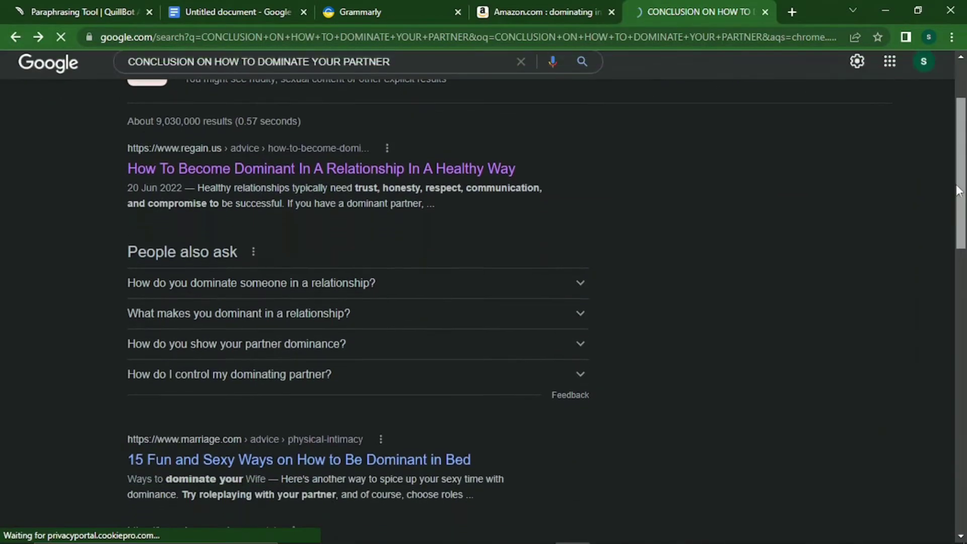
{"action": "scroll", "coordinate": [952, 191], "scroll_direction": "down", "scroll_amount": 3}
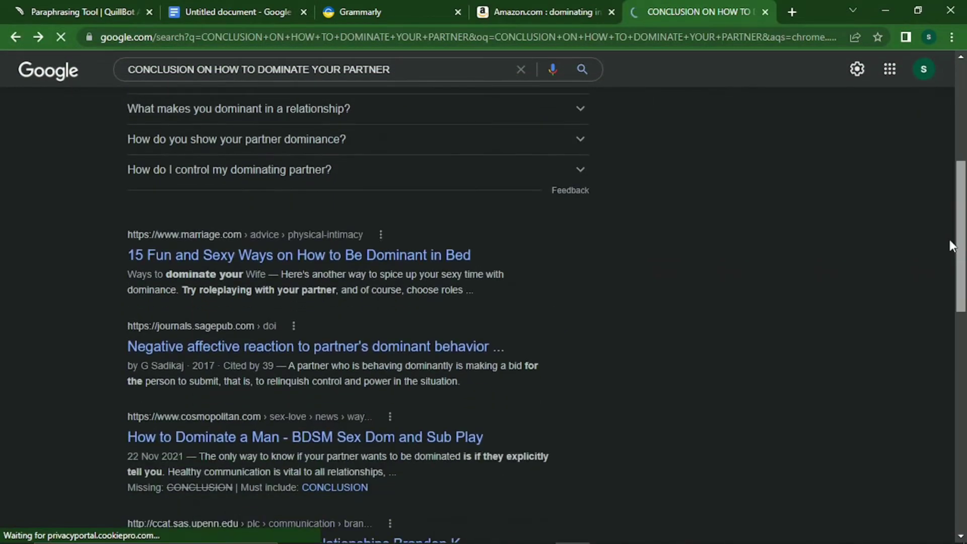
{"action": "scroll", "coordinate": [950, 239], "scroll_direction": "down", "scroll_amount": 1}
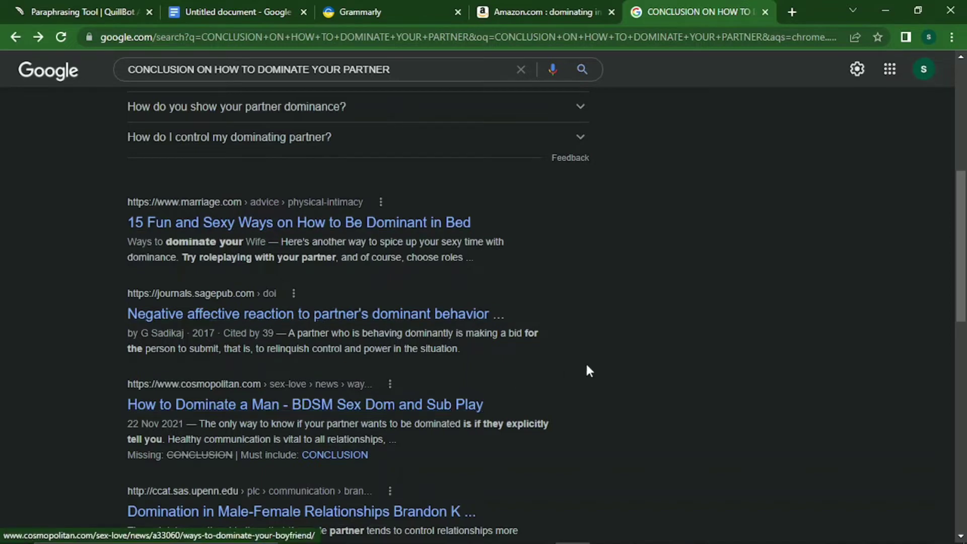
{"action": "left_click", "coordinate": [360, 404]}
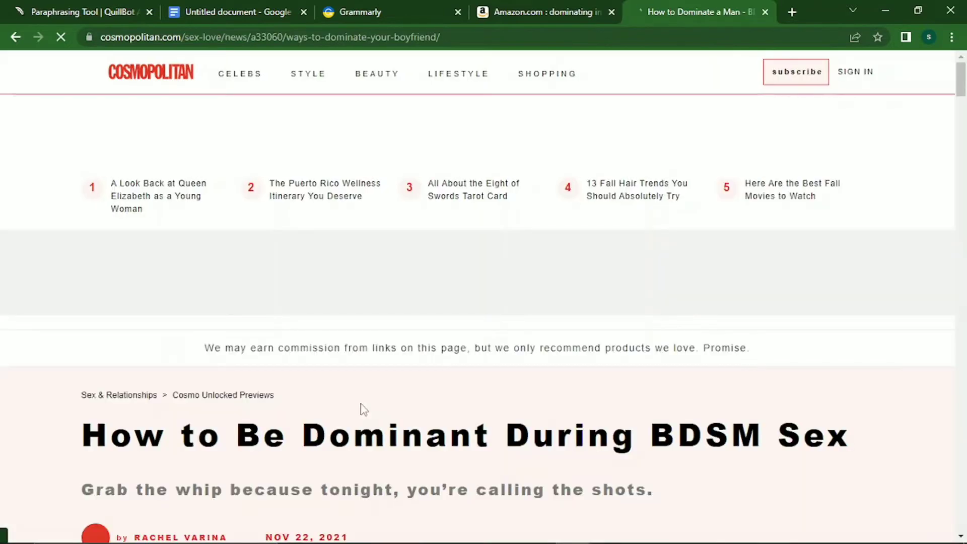
{"action": "left_click_drag", "start_coordinate": [963, 98], "coordinate": [963, 503]}
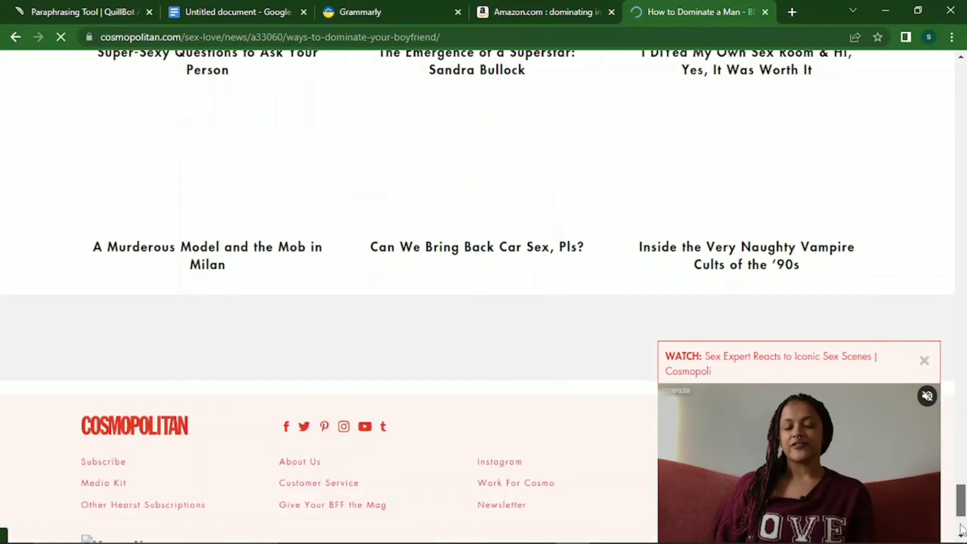
Open ResearchGate's 'The dominance dilemma' paper, select its Conclusions paragraph, then return to the results.
{"action": "left_click", "coordinate": [14, 36]}
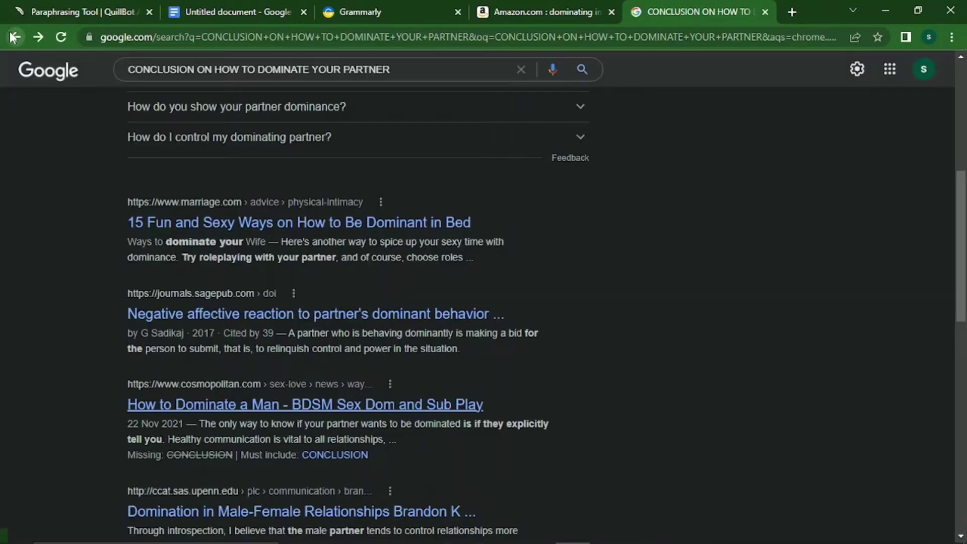
{"action": "scroll", "coordinate": [957, 337], "scroll_direction": "down", "scroll_amount": 5}
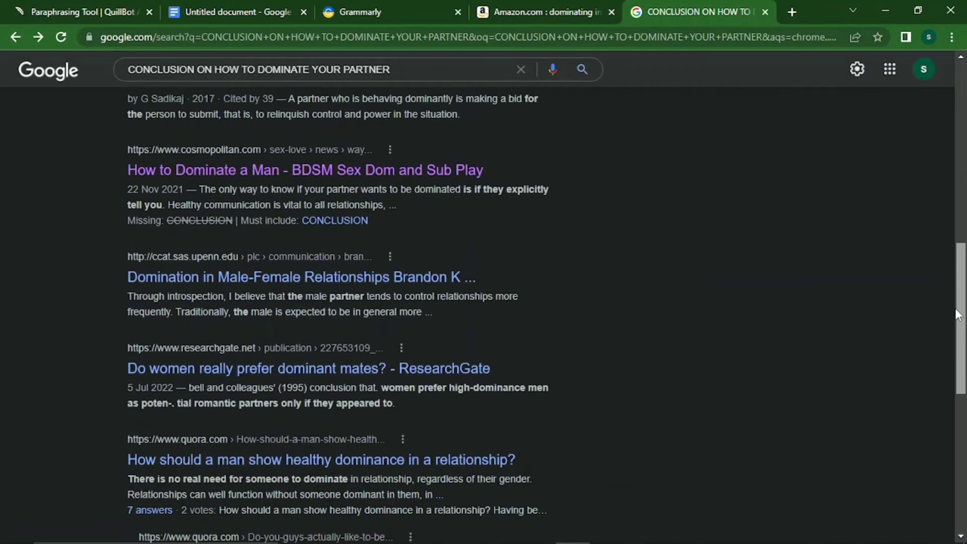
{"action": "scroll", "coordinate": [955, 337], "scroll_direction": "down", "scroll_amount": 1}
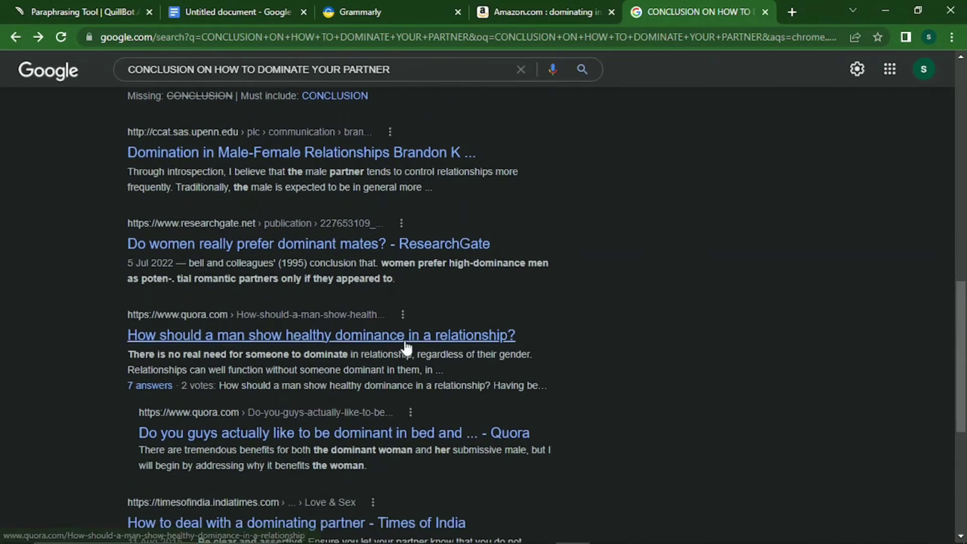
{"action": "left_click", "coordinate": [347, 245]}
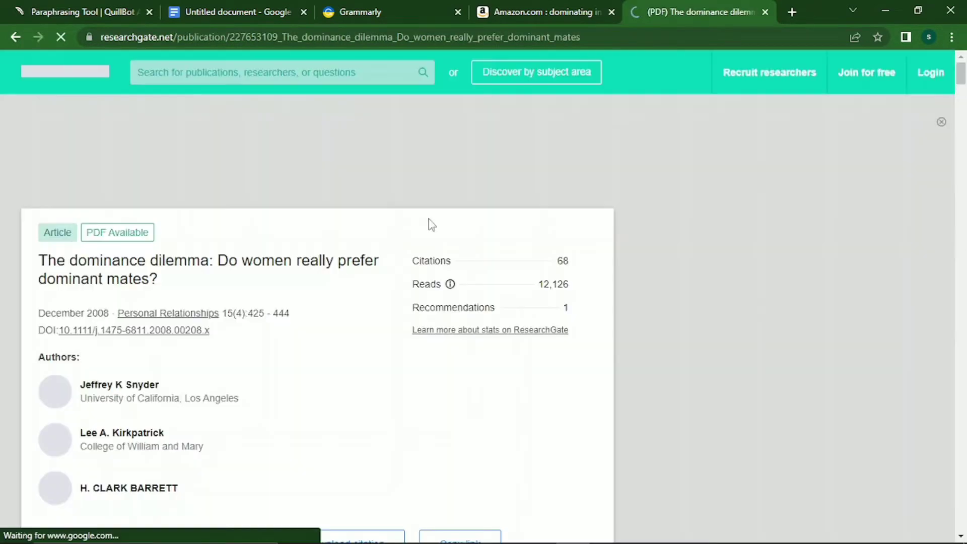
{"action": "left_click_drag", "start_coordinate": [959, 76], "coordinate": [962, 521]}
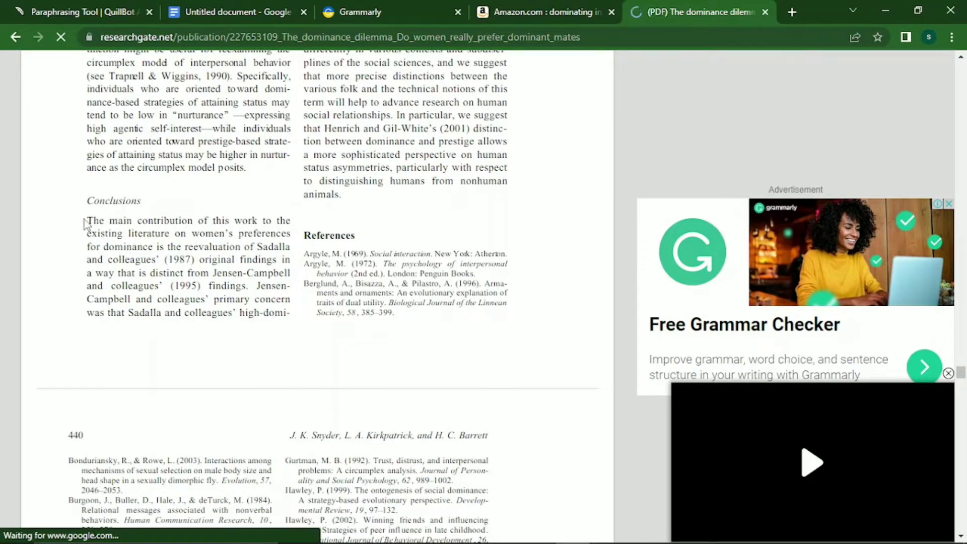
{"action": "left_click_drag", "start_coordinate": [84, 224], "coordinate": [78, 272]}
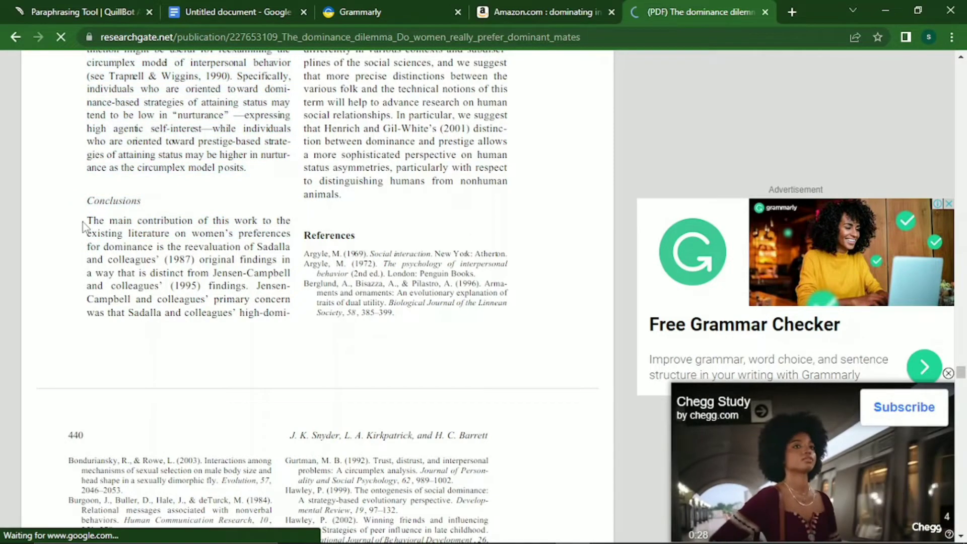
{"action": "left_click_drag", "start_coordinate": [157, 277], "coordinate": [72, 226]}
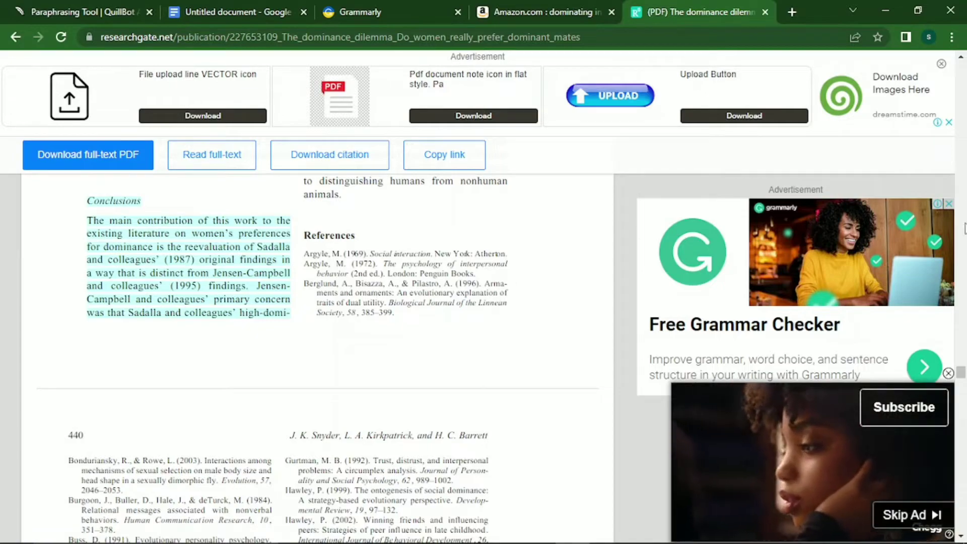
{"action": "mouse_move", "coordinate": [962, 374]}
{"action": "left_mouse_down"}
{"action": "mouse_move", "coordinate": [962, 356]}
{"action": "mouse_move", "coordinate": [962, 375]}
{"action": "mouse_move", "coordinate": [961, 366]}
{"action": "left_mouse_up"}
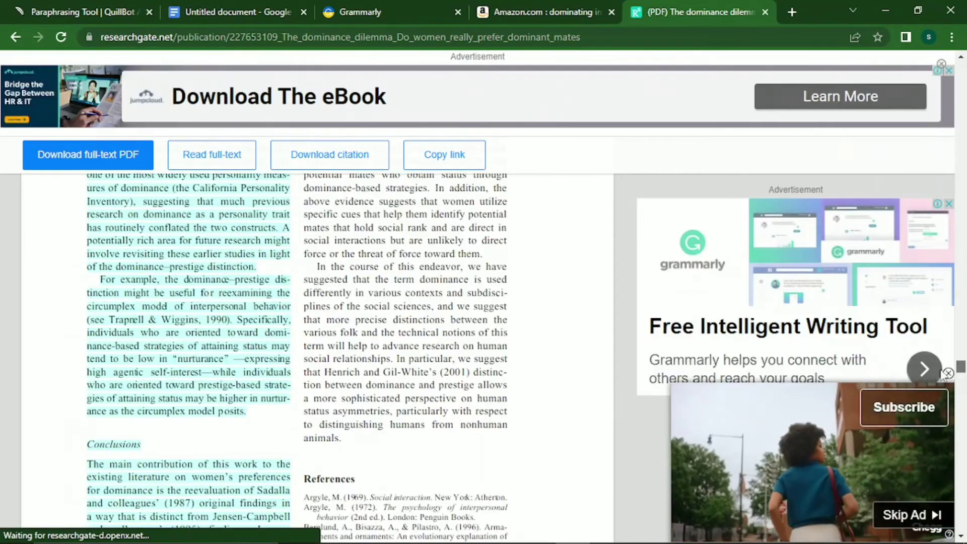
{"action": "left_click", "coordinate": [328, 397]}
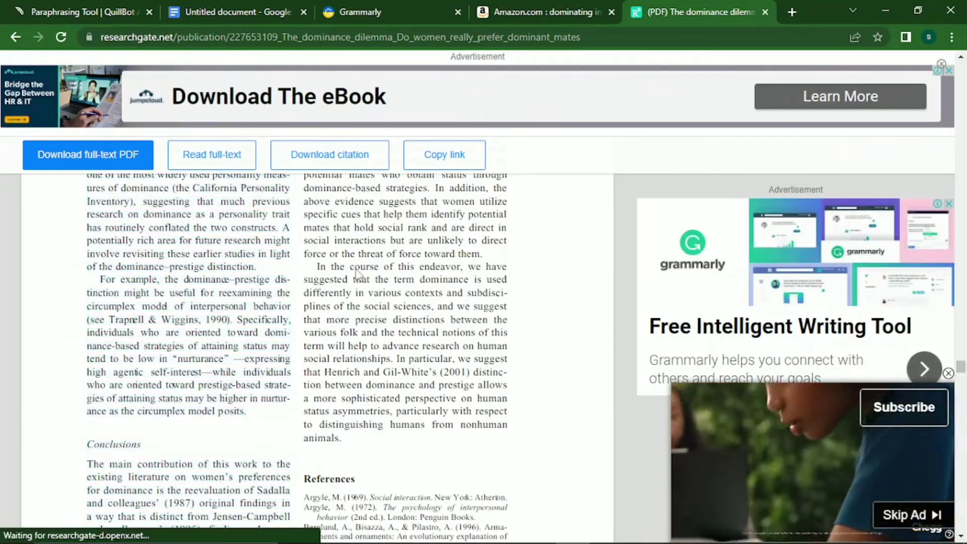
{"action": "left_click", "coordinate": [15, 37]}
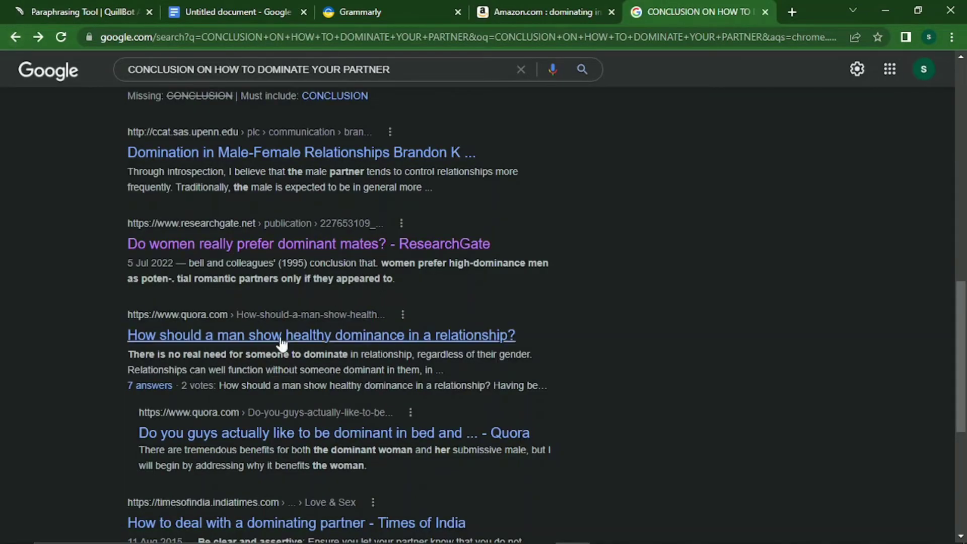
{"action": "left_click", "coordinate": [345, 335]}
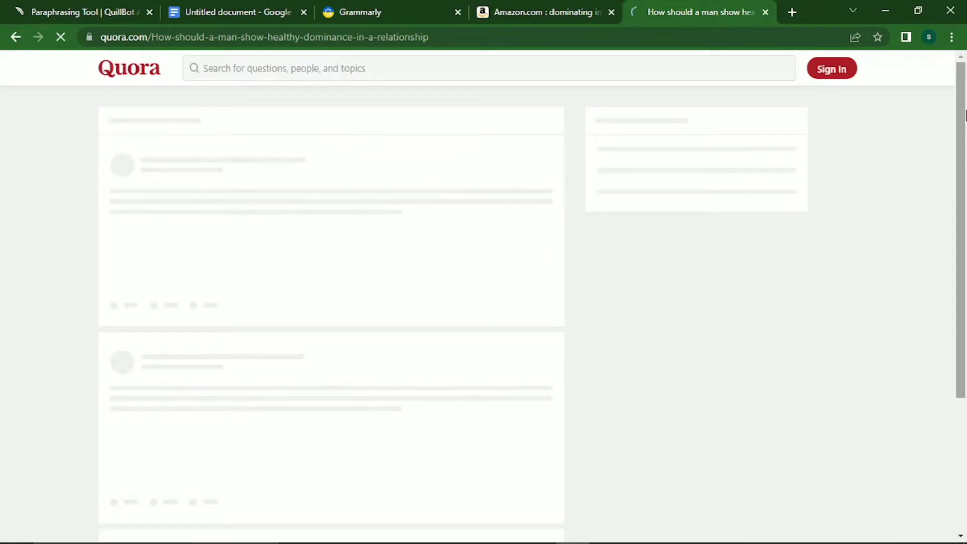
{"action": "scroll", "coordinate": [965, 103], "scroll_direction": "down", "scroll_amount": 4}
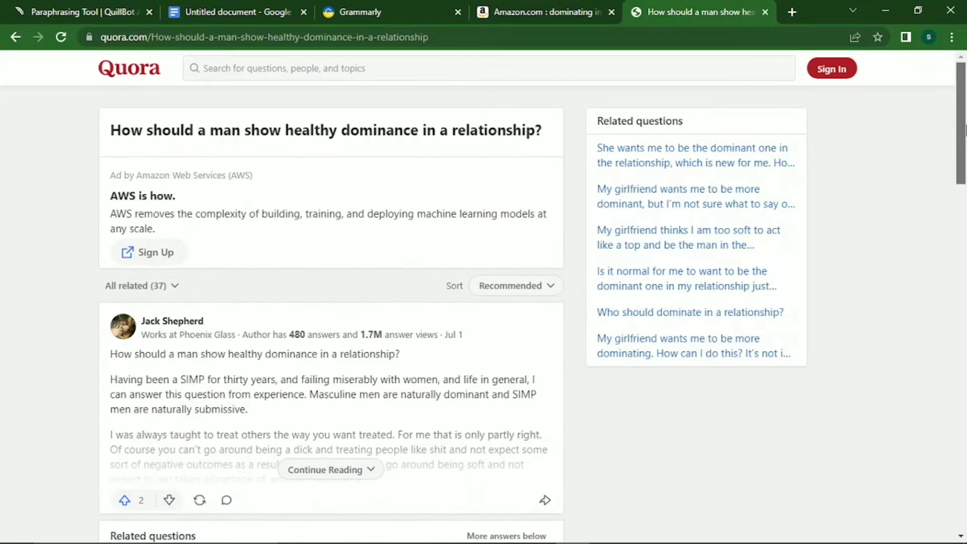
{"action": "scroll", "coordinate": [963, 352], "scroll_direction": "down", "scroll_amount": 8}
{"action": "left_click", "coordinate": [964, 434]}
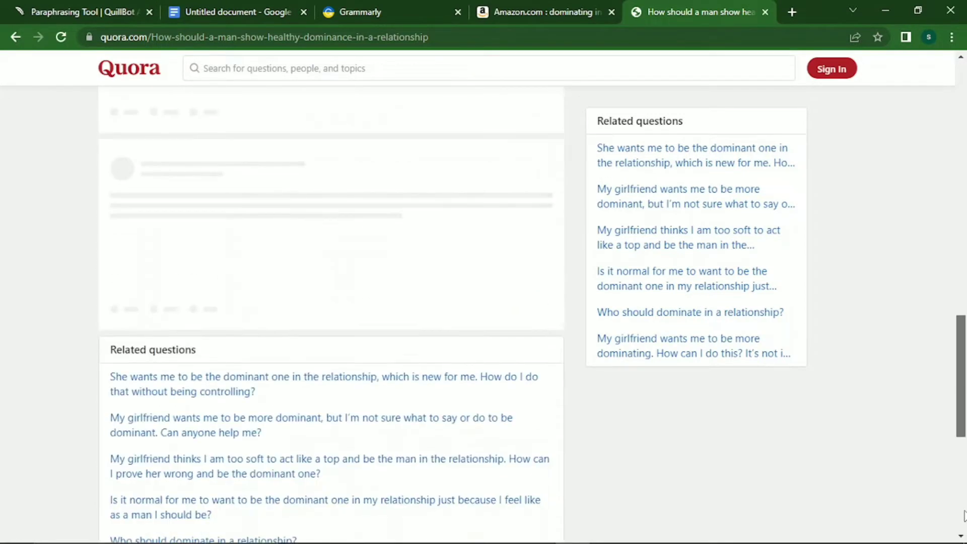
{"action": "left_click", "coordinate": [15, 37]}
{"action": "mouse_move", "coordinate": [964, 317]}
{"action": "left_mouse_down"}
{"action": "mouse_move", "coordinate": [964, 417]}
{"action": "mouse_move", "coordinate": [964, 97]}
{"action": "mouse_move", "coordinate": [964, 184]}
{"action": "left_mouse_up"}
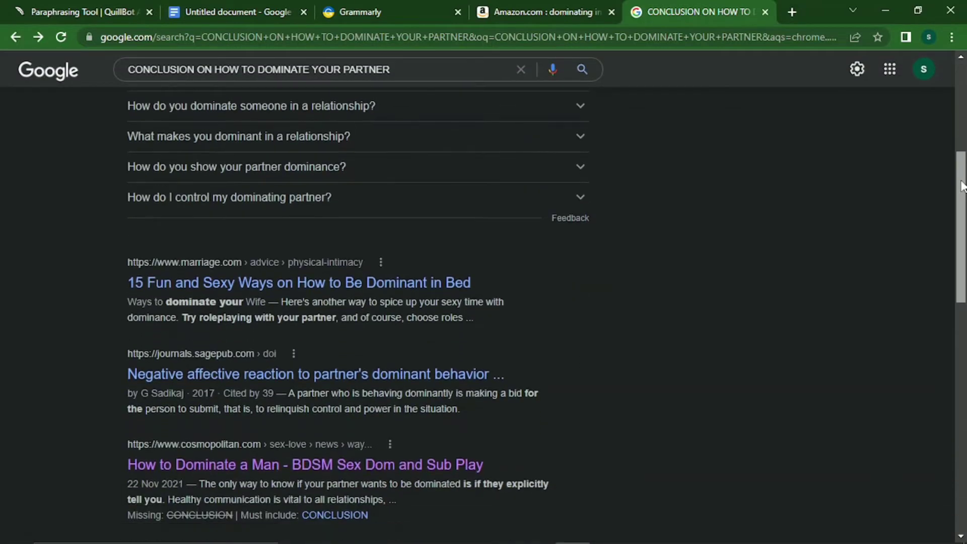
Open marriage.com's '15 Fun and Sexy Ways on How to Be Dominant in Bed' and select its Conclusion paragraphs.
{"action": "left_click", "coordinate": [393, 282]}
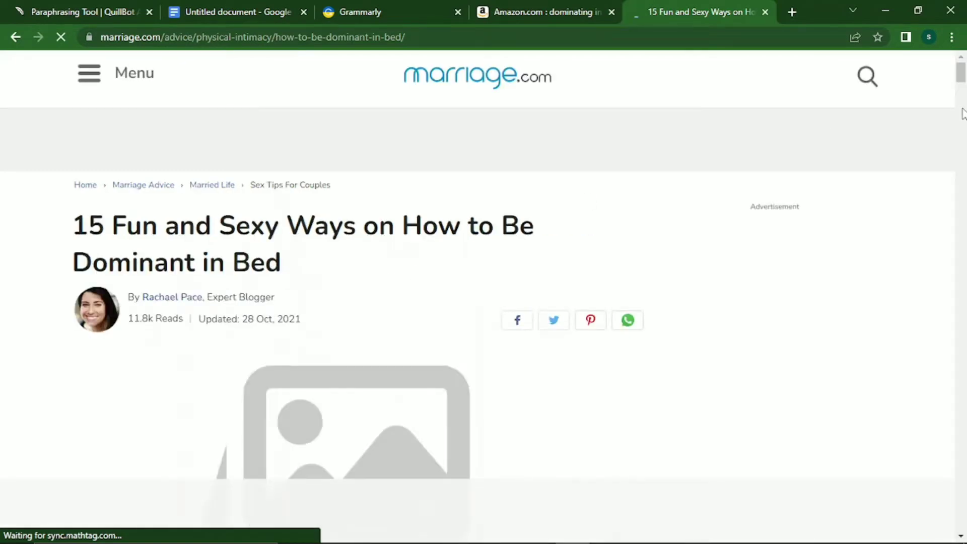
{"action": "left_click_drag", "start_coordinate": [964, 81], "coordinate": [932, 380]}
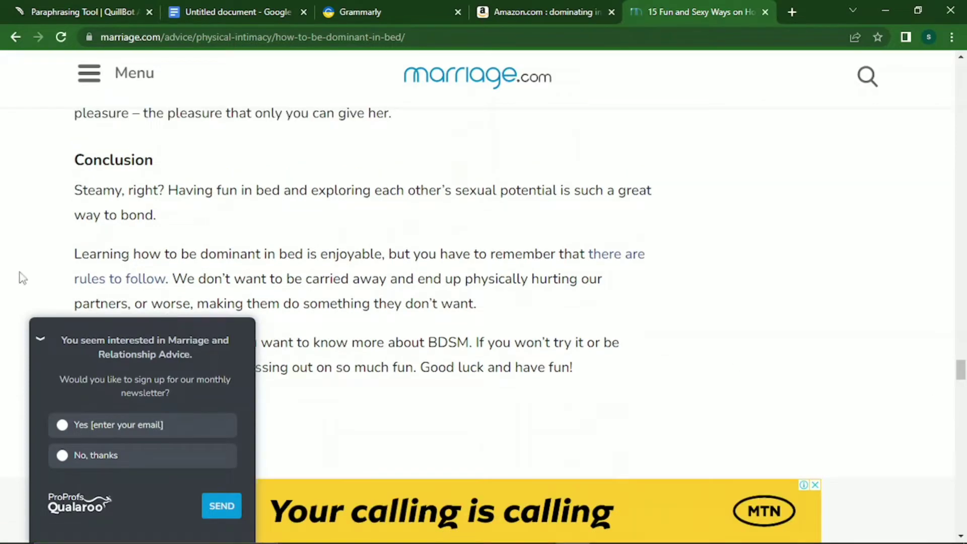
{"action": "left_click", "coordinate": [42, 340]}
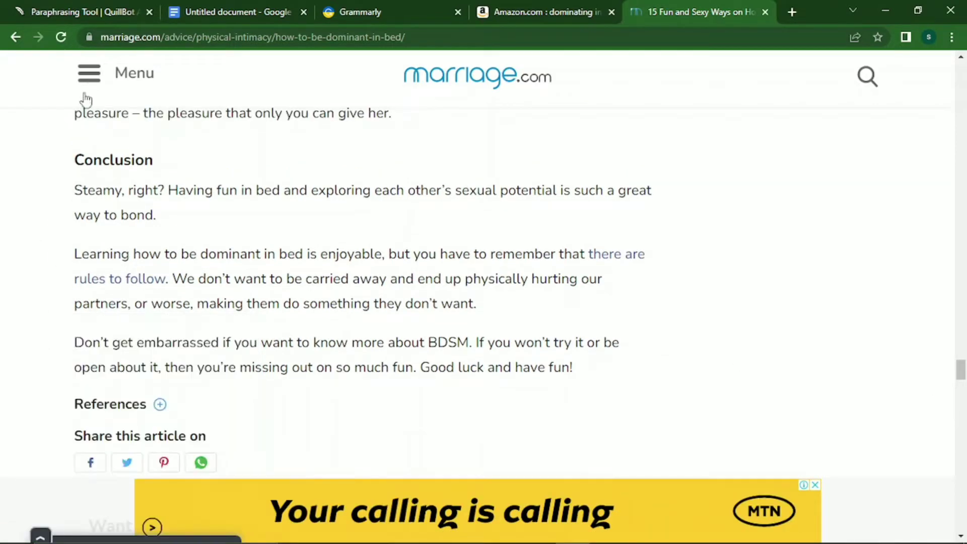
{"action": "left_click_drag", "start_coordinate": [66, 191], "coordinate": [587, 367]}
{"action": "key", "text": "ctrl+c"}
{"action": "left_click", "coordinate": [72, 209]}
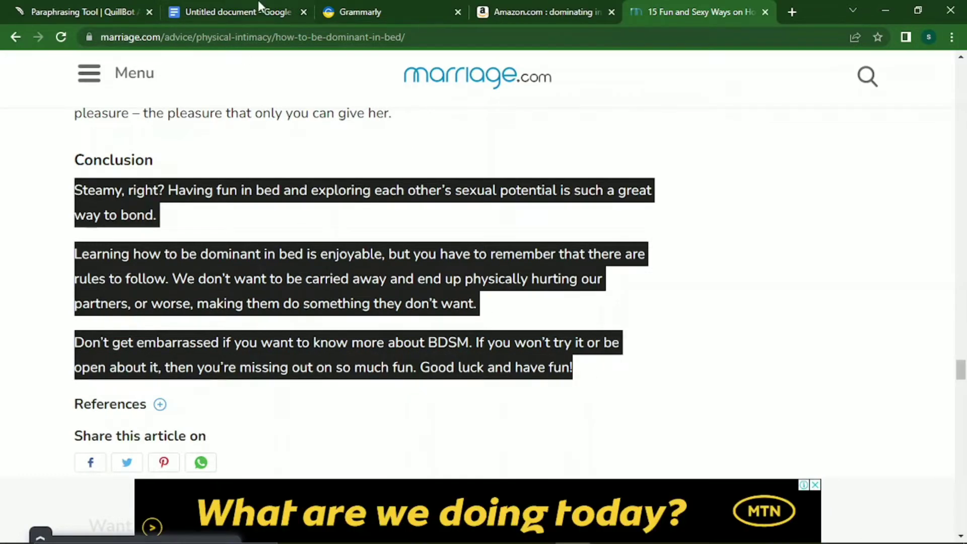
Replace QuillBot's input with the three conclusion paragraphs, paraphrase them, and copy the 99-word result.
{"action": "left_click", "coordinate": [84, 8]}
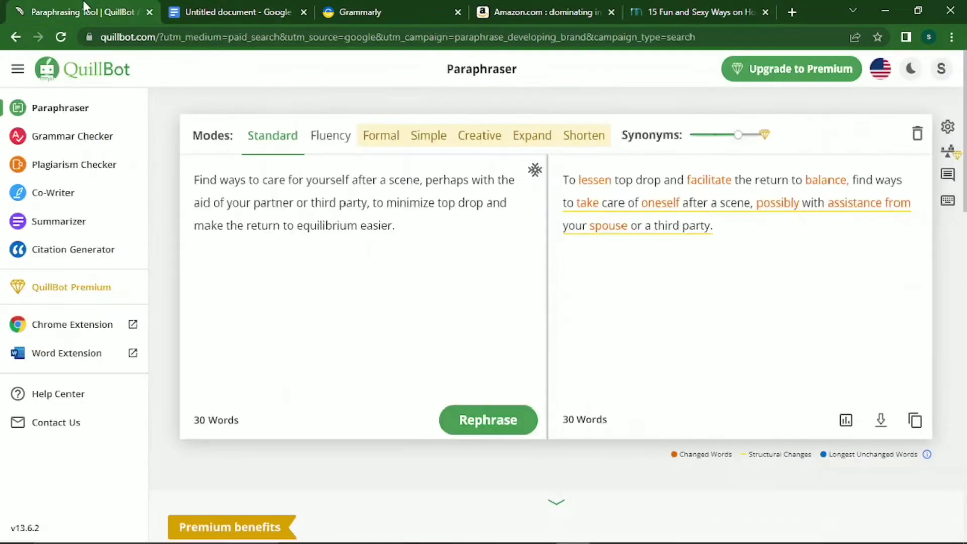
{"action": "left_click", "coordinate": [299, 221]}
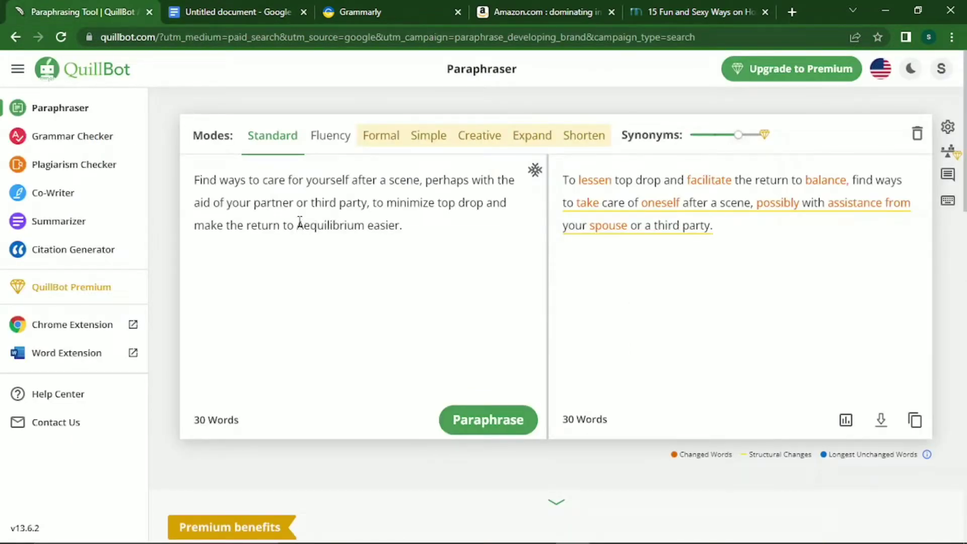
{"action": "key", "text": "ctrl+a"}
{"action": "key", "text": "ctrl+v"}
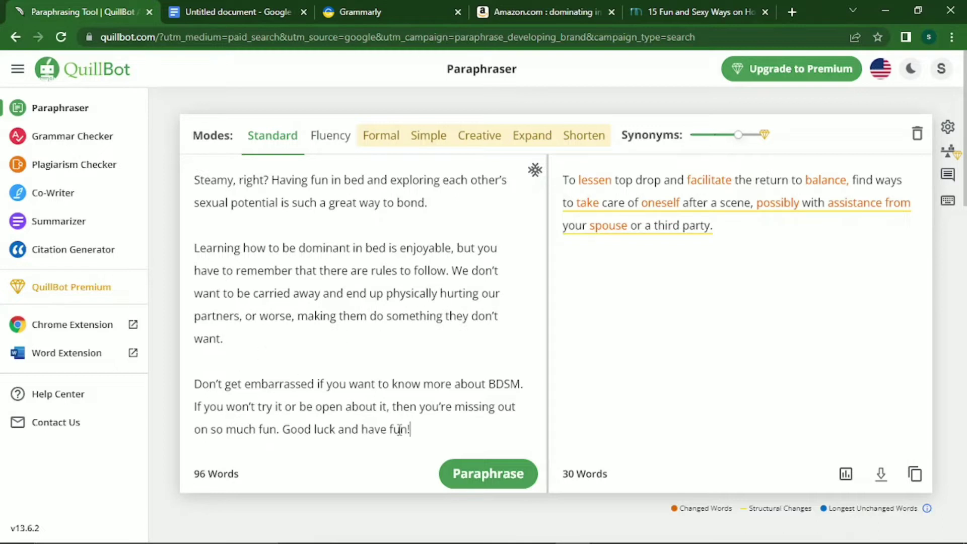
{"action": "left_click", "coordinate": [481, 476]}
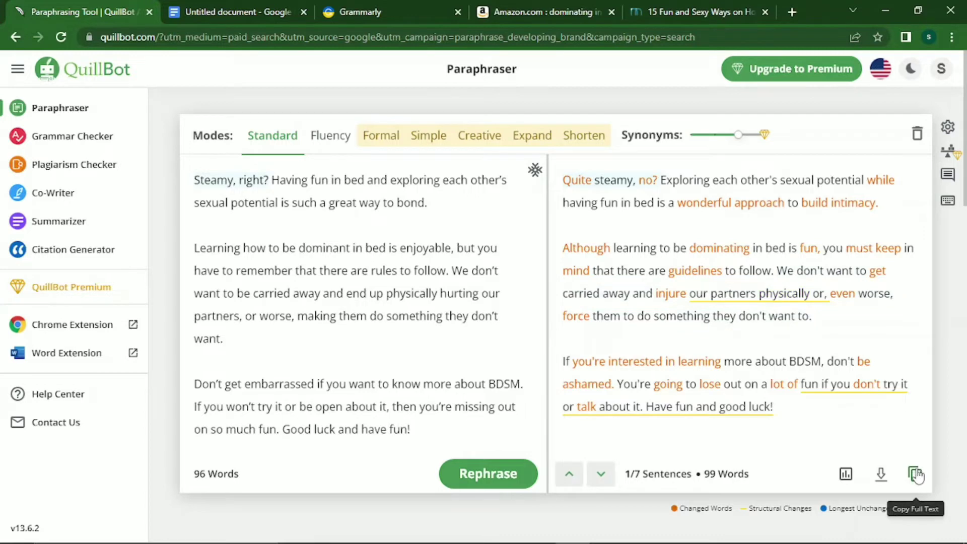
{"action": "left_click", "coordinate": [916, 474]}
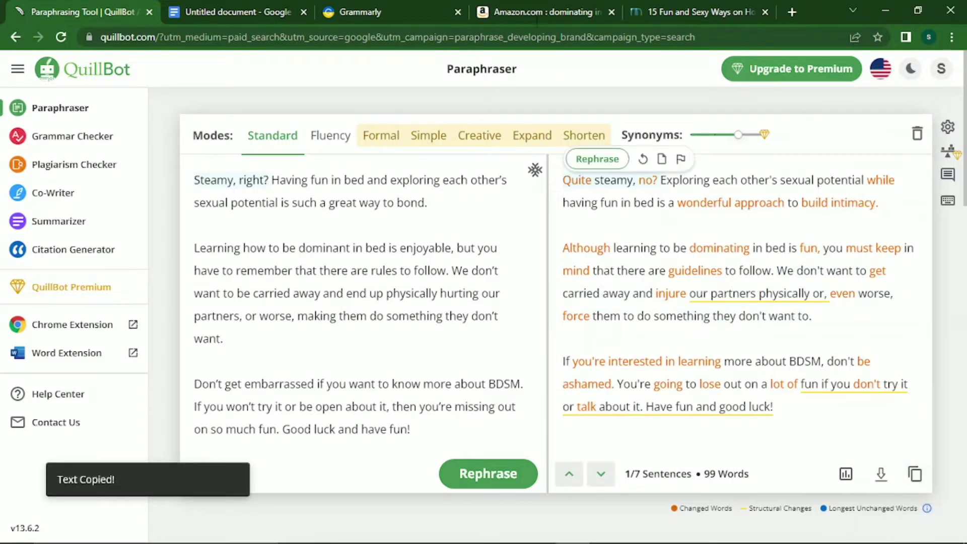
Paste the paraphrased conclusion on a new line below the CONCLUSION heading in the manuscript.
{"action": "left_click", "coordinate": [231, 12]}
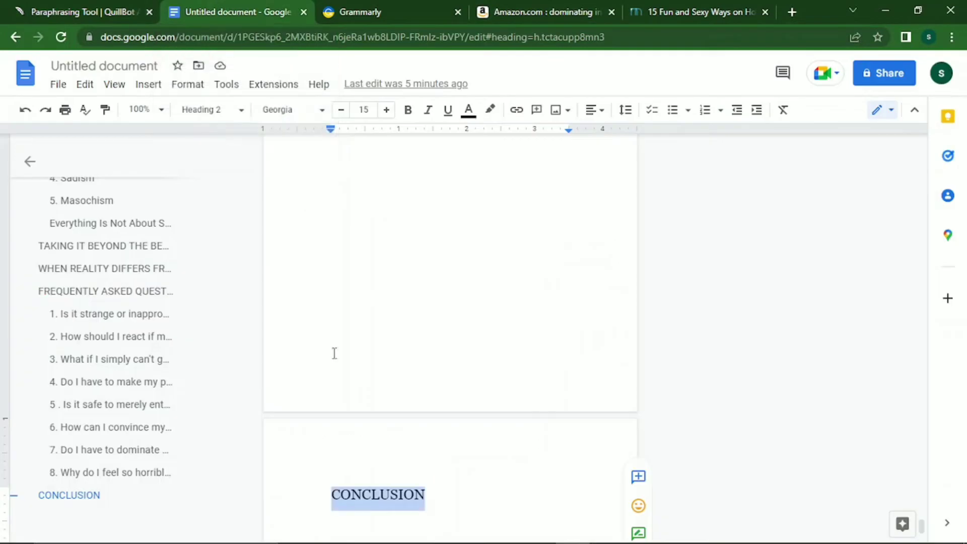
{"action": "left_click", "coordinate": [441, 511]}
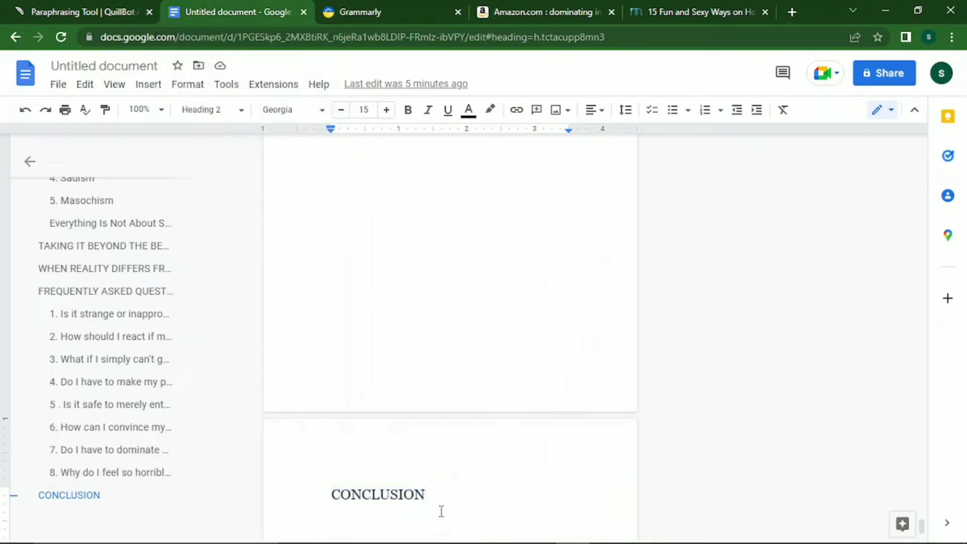
{"action": "key", "text": "Return"}
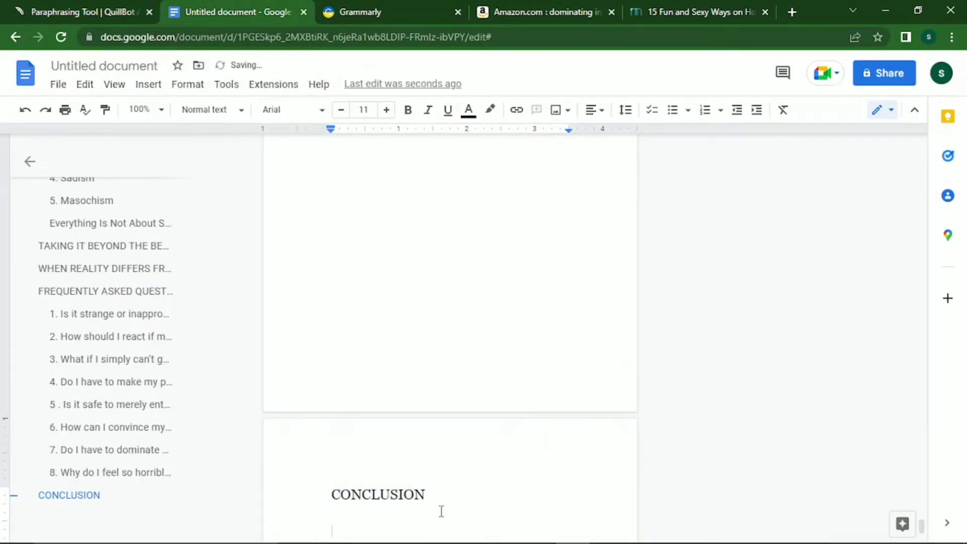
{"action": "key", "text": "ctrl+v"}
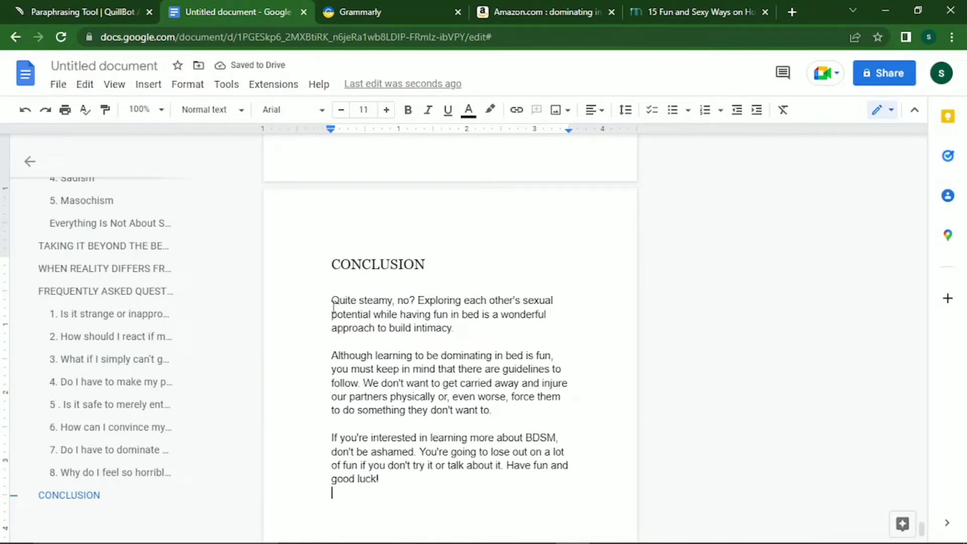
Set the three conclusion paragraphs to Georgia at 12 pt.
{"action": "left_click_drag", "start_coordinate": [332, 302], "coordinate": [417, 512]}
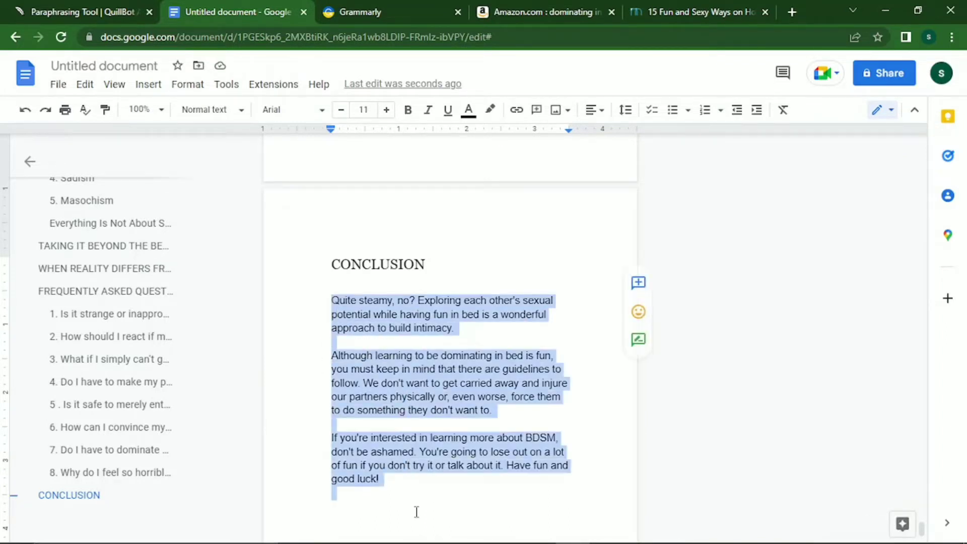
{"action": "left_click", "coordinate": [302, 112]}
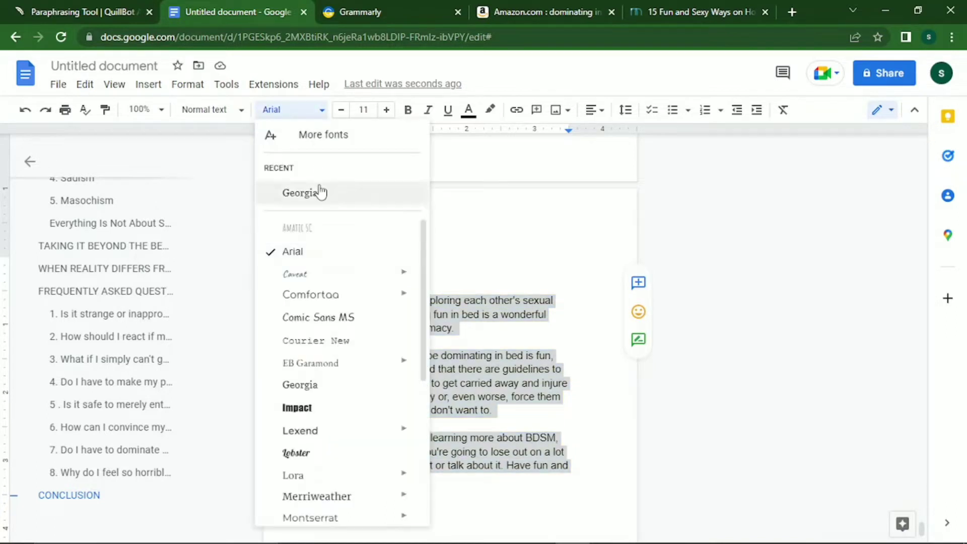
{"action": "left_click", "coordinate": [320, 193]}
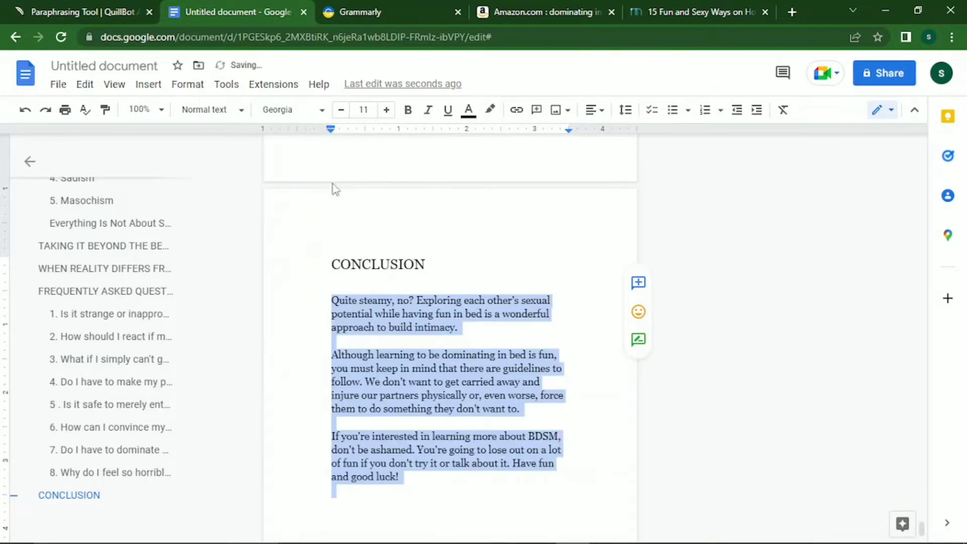
{"action": "left_click", "coordinate": [390, 116]}
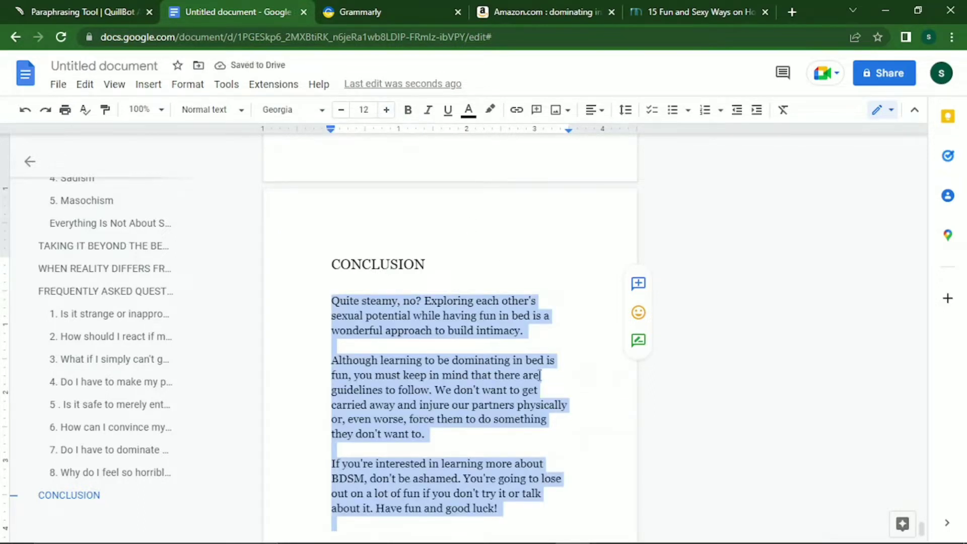
{"action": "left_click", "coordinate": [553, 305]}
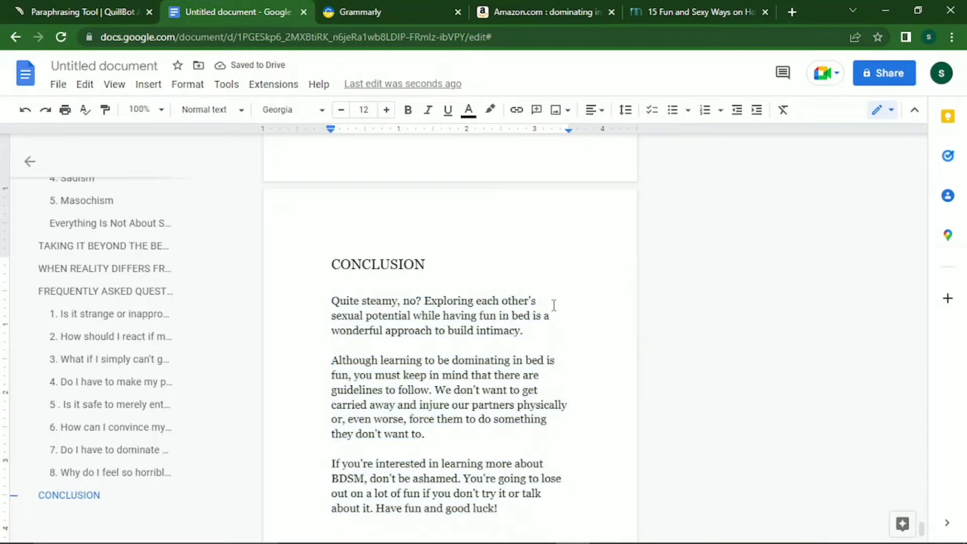
{"action": "key", "text": "Down"}
{"action": "key", "text": "Down"}
{"action": "key", "text": "Down"}
{"action": "key", "text": "Down"}
{"action": "key", "text": "Down"}
{"action": "key", "text": "Down"}
{"action": "key", "text": "Down"}
{"action": "key", "text": "Down"}
{"action": "key", "text": "Down"}
{"action": "key", "text": "Down"}
Go back to the manuscript's first page and insert an empty line after the INTRODUCTION heading.
{"action": "key", "text": "Left"}
{"action": "key", "text": "Up"}
{"action": "key", "text": "Up"}
{"action": "key", "text": "Up"}
{"action": "key", "text": "Up"}
{"action": "key", "text": "Up"}
{"action": "key", "text": "Up"}
{"action": "key", "text": "Up"}
{"action": "key", "text": "Up"}
{"action": "key", "text": "Up"}
{"action": "key", "text": "Up"}
{"action": "key", "text": "Up"}
{"action": "key", "text": "Up"}
{"action": "key", "text": "Up"}
{"action": "key", "text": "Up"}
{"action": "key", "text": "Up"}
{"action": "key", "text": "Up"}
{"action": "key", "text": "Up"}
{"action": "key", "text": "Up"}
{"action": "key", "text": "Up"}
{"action": "key", "text": "Up"}
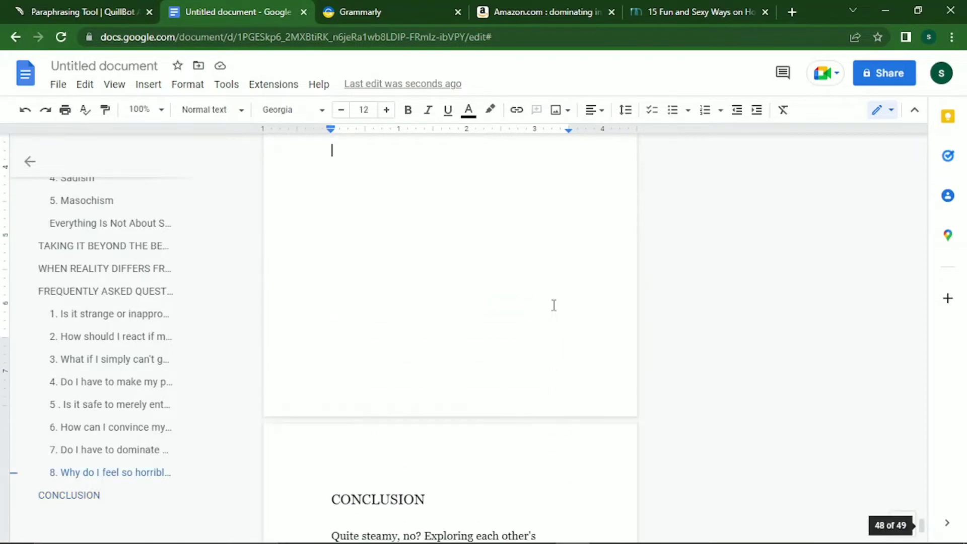
{"action": "key", "text": "Up"}
{"action": "key", "text": "Up"}
{"action": "key", "text": "Up"}
{"action": "key", "text": "Up"}
{"action": "key", "text": "Up"}
{"action": "key", "text": "Up"}
{"action": "key", "text": "Up"}
{"action": "key", "text": "Up"}
{"action": "key", "text": "Up"}
{"action": "key", "text": "Up"}
{"action": "key", "text": "Up"}
{"action": "key", "text": "Up"}
{"action": "key", "text": "Up"}
{"action": "key", "text": "Up"}
{"action": "key", "text": "Up"}
{"action": "key", "text": "Up"}
{"action": "key", "text": "Up"}
{"action": "key", "text": "Up"}
{"action": "key", "text": "Up"}
{"action": "key", "text": "Up"}
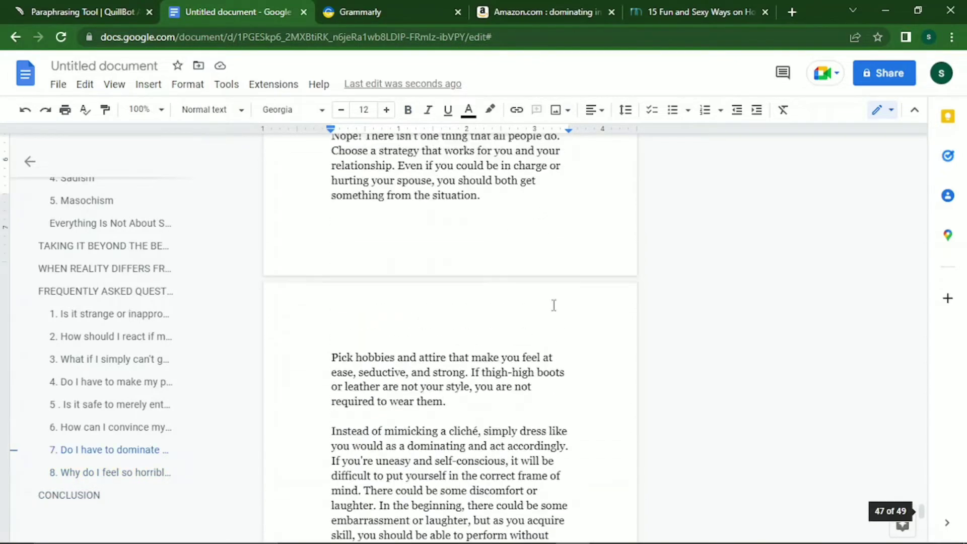
{"action": "key", "text": "Up"}
{"action": "key", "text": "Up"}
{"action": "key", "text": "Up"}
{"action": "key", "text": "Up"}
{"action": "key", "text": "Up"}
{"action": "key", "text": "Up"}
{"action": "key", "text": "Up"}
{"action": "key", "text": "Up"}
{"action": "key", "text": "Up"}
{"action": "key", "text": "Up"}
{"action": "key", "text": "Up"}
{"action": "key", "text": "Up"}
{"action": "key", "text": "Up"}
{"action": "key", "text": "Up"}
{"action": "key", "text": "Up"}
{"action": "key", "text": "Up"}
{"action": "key", "text": "Up"}
{"action": "key", "text": "Up"}
{"action": "key", "text": "Up"}
{"action": "key", "text": "Up"}
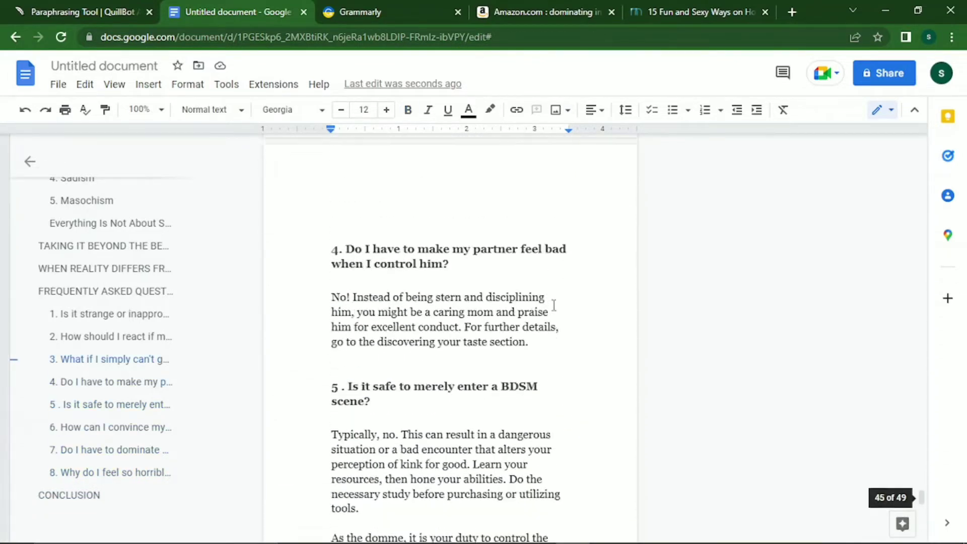
{"action": "key", "text": "Up"}
{"action": "key", "text": "Up"}
{"action": "key", "text": "Up"}
{"action": "key", "text": "Up"}
{"action": "key", "text": "Up"}
{"action": "key", "text": "Up"}
{"action": "key", "text": "Up"}
{"action": "key", "text": "Up"}
{"action": "key", "text": "Up"}
{"action": "key", "text": "Up"}
{"action": "key", "text": "Up"}
{"action": "key", "text": "Up"}
{"action": "key", "text": "Up"}
{"action": "key", "text": "Up"}
{"action": "key", "text": "Up"}
{"action": "key", "text": "Up"}
{"action": "key", "text": "Up"}
{"action": "key", "text": "Up"}
{"action": "key", "text": "Up"}
{"action": "key", "text": "Up"}
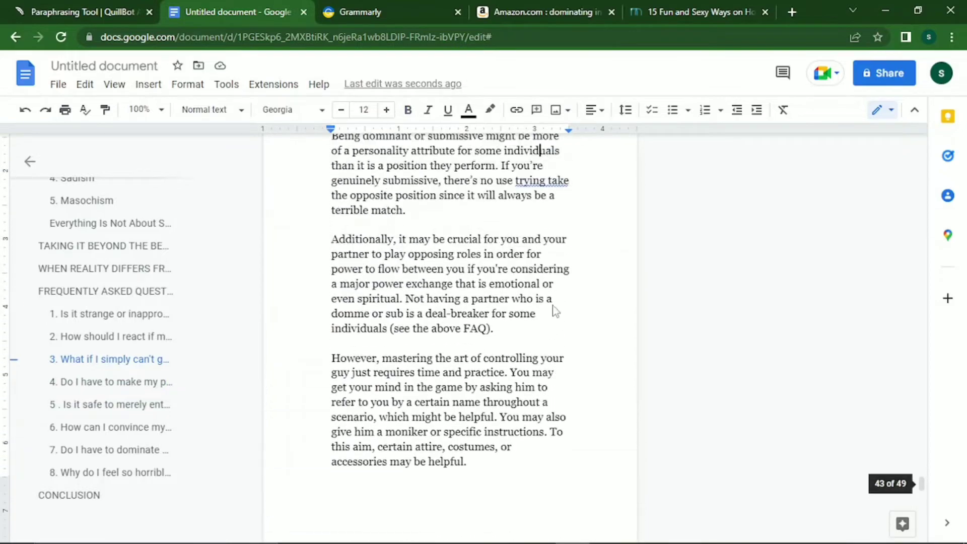
{"action": "key", "text": "Up"}
{"action": "key", "text": "Up"}
{"action": "key", "text": "Up"}
{"action": "key", "text": "Up"}
{"action": "key", "text": "Up"}
{"action": "key", "text": "Up"}
{"action": "key", "text": "Up"}
{"action": "key", "text": "Up"}
{"action": "key", "text": "Up"}
{"action": "key", "text": "Up"}
{"action": "key", "text": "Up"}
{"action": "key", "text": "Up"}
{"action": "key", "text": "Up"}
{"action": "key", "text": "Up"}
{"action": "key", "text": "Up"}
{"action": "key", "text": "Up"}
{"action": "key", "text": "Up"}
{"action": "key", "text": "Up"}
{"action": "key", "text": "Up"}
{"action": "key", "text": "Up"}
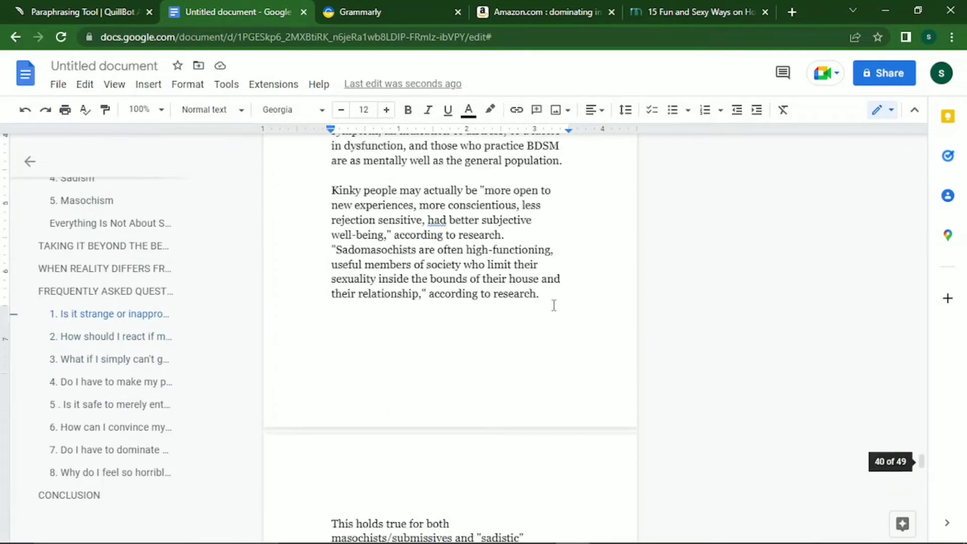
{"action": "key", "text": "Up"}
{"action": "key", "text": "Up"}
{"action": "key", "text": "Up"}
{"action": "key", "text": "Up"}
{"action": "key", "text": "Up"}
{"action": "key", "text": "Up"}
{"action": "key", "text": "Up"}
{"action": "key", "text": "Up"}
{"action": "key", "text": "Up"}
{"action": "key", "text": "Up"}
{"action": "key", "text": "Up"}
{"action": "key", "text": "Up"}
{"action": "key", "text": "Up"}
{"action": "key", "text": "Up"}
{"action": "key", "text": "Up"}
{"action": "key", "text": "Up"}
{"action": "key", "text": "Up"}
{"action": "key", "text": "Up"}
{"action": "key", "text": "Up"}
{"action": "key", "text": "Up"}
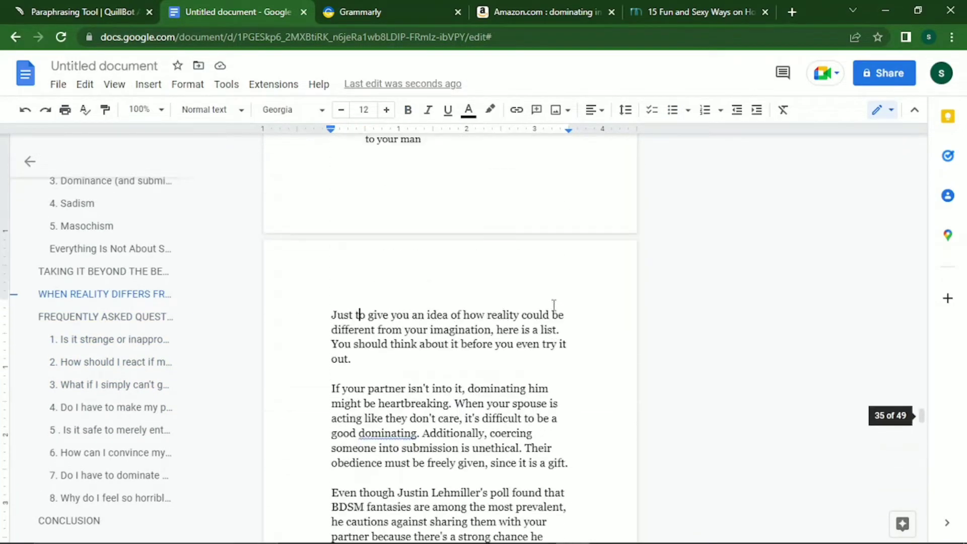
{"action": "key", "text": "Up"}
{"action": "key", "text": "Up"}
{"action": "key", "text": "Up"}
{"action": "key", "text": "Up"}
{"action": "key", "text": "Up"}
{"action": "key", "text": "Up"}
{"action": "key", "text": "Up"}
{"action": "key", "text": "Up"}
{"action": "key", "text": "Up"}
{"action": "key", "text": "Up"}
{"action": "key", "text": "Up"}
{"action": "key", "text": "Up"}
{"action": "key", "text": "Up"}
{"action": "key", "text": "Up"}
{"action": "key", "text": "Up"}
{"action": "key", "text": "Up"}
{"action": "key", "text": "Up"}
{"action": "key", "text": "Up"}
{"action": "key", "text": "Up"}
{"action": "key", "text": "Up"}
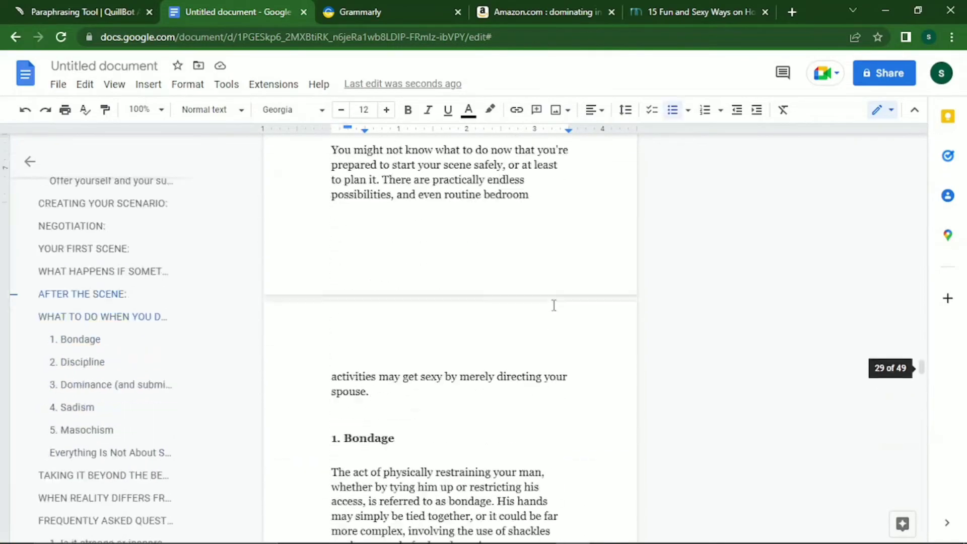
{"action": "key", "text": "Up"}
{"action": "key", "text": "Up"}
{"action": "key", "text": "Up"}
{"action": "key", "text": "Up"}
{"action": "key", "text": "Up"}
{"action": "key", "text": "Up"}
{"action": "key", "text": "Up"}
{"action": "key", "text": "Up"}
{"action": "key", "text": "Up"}
{"action": "key", "text": "Up"}
{"action": "key", "text": "Up"}
{"action": "key", "text": "Up"}
{"action": "key", "text": "Up"}
{"action": "key", "text": "Up"}
{"action": "key", "text": "Up"}
{"action": "key", "text": "Up"}
{"action": "key", "text": "Up"}
{"action": "key", "text": "Up"}
{"action": "key", "text": "Up"}
{"action": "key", "text": "Up"}
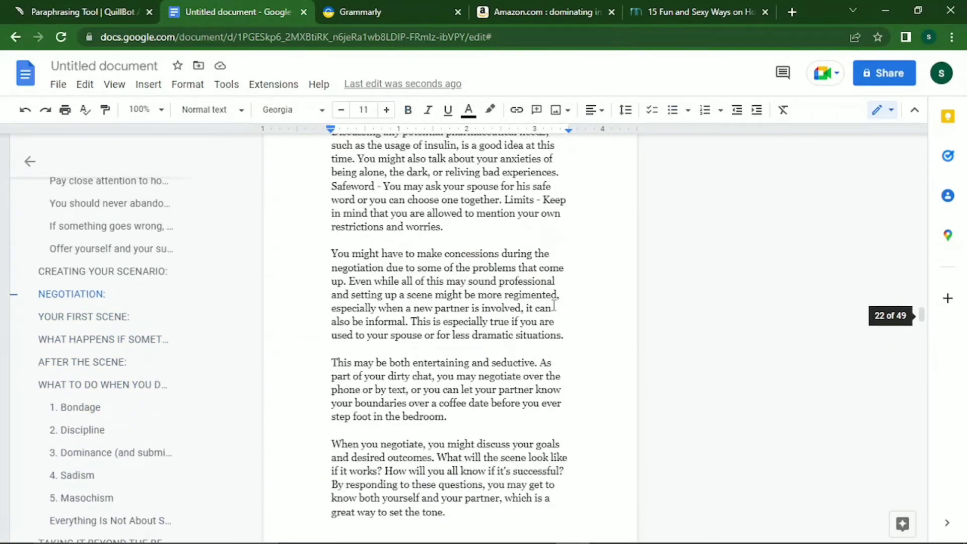
{"action": "key", "text": "Up"}
{"action": "key", "text": "Up"}
{"action": "key", "text": "Up"}
{"action": "key", "text": "Up"}
{"action": "key", "text": "Up"}
{"action": "key", "text": "Up"}
{"action": "key", "text": "Up"}
{"action": "key", "text": "Up"}
{"action": "key", "text": "Up"}
{"action": "key", "text": "Up"}
{"action": "key", "text": "Up"}
{"action": "key", "text": "Up"}
{"action": "key", "text": "Up"}
{"action": "key", "text": "Up"}
{"action": "key", "text": "Up"}
{"action": "key", "text": "Up"}
{"action": "key", "text": "Up"}
{"action": "key", "text": "Up"}
{"action": "key", "text": "Up"}
{"action": "key", "text": "Up"}
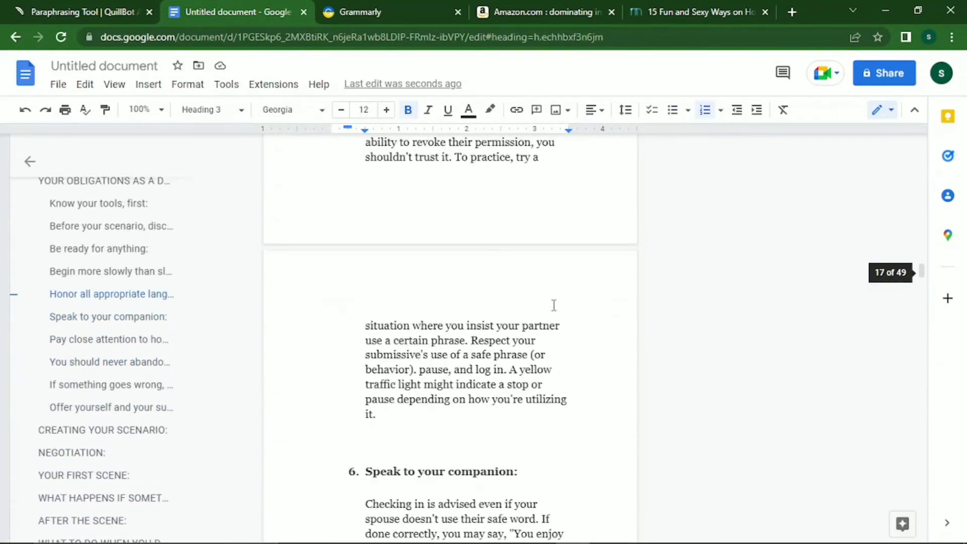
{"action": "key", "text": "Up"}
{"action": "key", "text": "Up"}
{"action": "key", "text": "Up"}
{"action": "key", "text": "Up"}
{"action": "key", "text": "Up"}
{"action": "key", "text": "Up"}
{"action": "key", "text": "Up"}
{"action": "key", "text": "Up"}
{"action": "key", "text": "Up"}
{"action": "key", "text": "Up"}
{"action": "key", "text": "Up"}
{"action": "key", "text": "Up"}
{"action": "key", "text": "Up"}
{"action": "key", "text": "Up"}
{"action": "key", "text": "Up"}
{"action": "key", "text": "Up"}
{"action": "key", "text": "Up"}
{"action": "key", "text": "Up"}
{"action": "key", "text": "Up"}
{"action": "key", "text": "Up"}
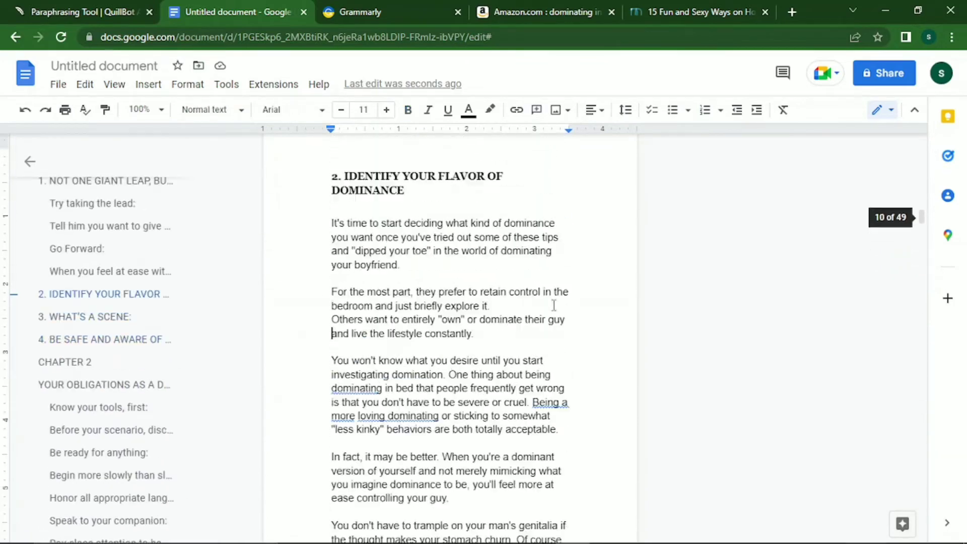
{"action": "key", "text": "Up"}
{"action": "key", "text": "Up"}
{"action": "key", "text": "Up"}
{"action": "key", "text": "Up"}
{"action": "key", "text": "Up"}
{"action": "key", "text": "Up"}
{"action": "key", "text": "Up"}
{"action": "key", "text": "Up"}
{"action": "key", "text": "Up"}
{"action": "key", "text": "Up"}
{"action": "key", "text": "Up"}
{"action": "key", "text": "Up"}
{"action": "key", "text": "Up"}
{"action": "key", "text": "Up"}
{"action": "key", "text": "Up"}
{"action": "key", "text": "Up"}
{"action": "key", "text": "Up"}
{"action": "key", "text": "Up"}
{"action": "key", "text": "Up"}
{"action": "key", "text": "Up"}
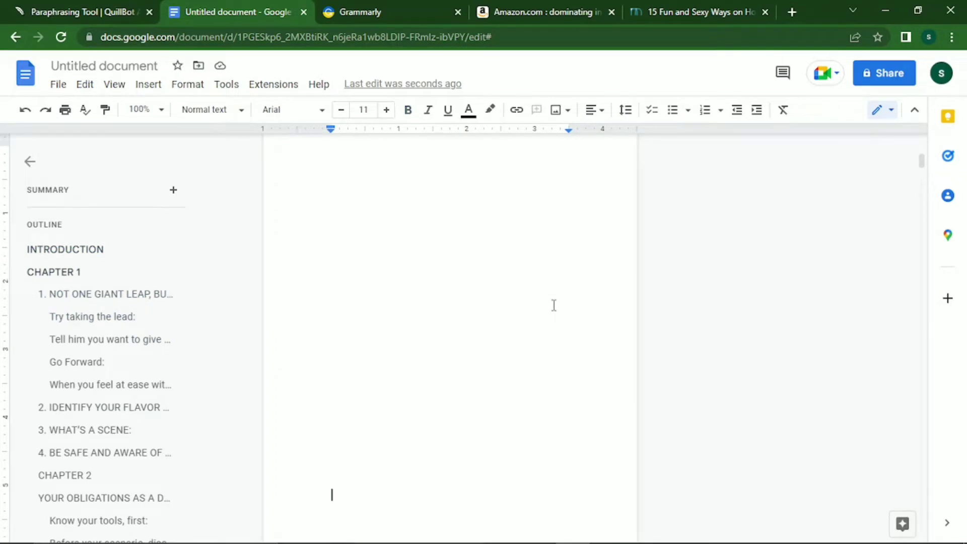
{"action": "key", "text": "Down"}
{"action": "key", "text": "Down"}
{"action": "key", "text": "Down"}
{"action": "key", "text": "Down"}
{"action": "key", "text": "Down"}
{"action": "key", "text": "Down"}
{"action": "key", "text": "Down"}
{"action": "key", "text": "Down"}
{"action": "key", "text": "Down"}
{"action": "key", "text": "Down"}
{"action": "key", "text": "Down"}
{"action": "key", "text": "Down"}
{"action": "key", "text": "Down"}
{"action": "key", "text": "Down"}
{"action": "key", "text": "Down"}
{"action": "key", "text": "Down"}
{"action": "key", "text": "Down"}
{"action": "key", "text": "Down"}
{"action": "key", "text": "Down"}
{"action": "key", "text": "Down"}
{"action": "key", "text": "Up"}
{"action": "key", "text": "Up"}
{"action": "key", "text": "Up"}
{"action": "key", "text": "Up"}
{"action": "key", "text": "Up"}
{"action": "key", "text": "Up"}
{"action": "key", "text": "Up"}
{"action": "key", "text": "Up"}
{"action": "key", "text": "Up"}
{"action": "key", "text": "Up"}
{"action": "key", "text": "Up"}
{"action": "key", "text": "Up"}
{"action": "key", "text": "Up"}
{"action": "key", "text": "Up"}
{"action": "key", "text": "Up"}
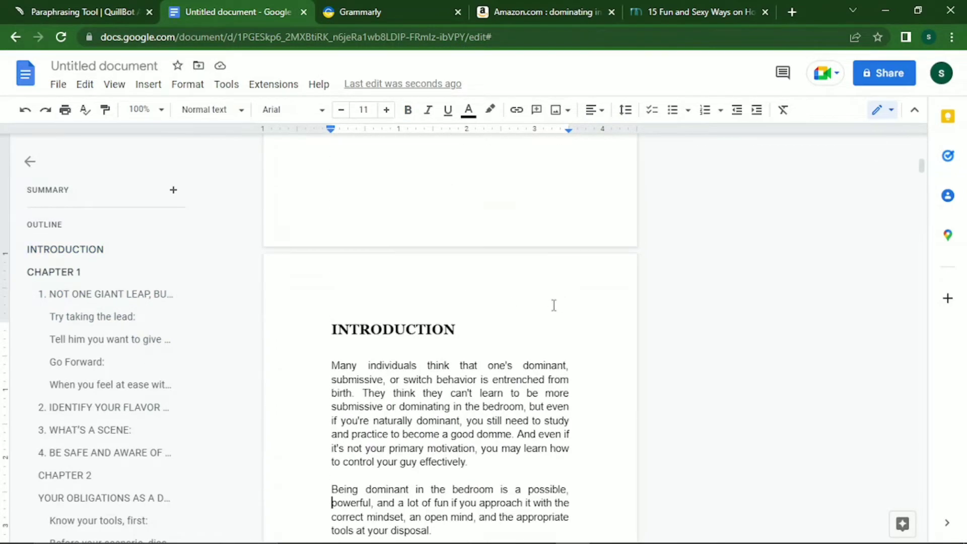
{"action": "left_click", "coordinate": [487, 339]}
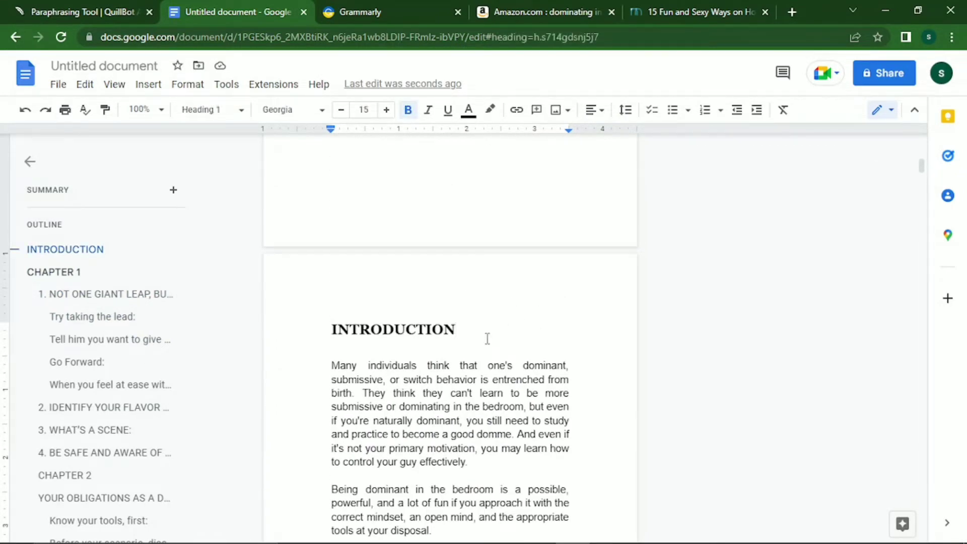
{"action": "key", "text": "Return"}
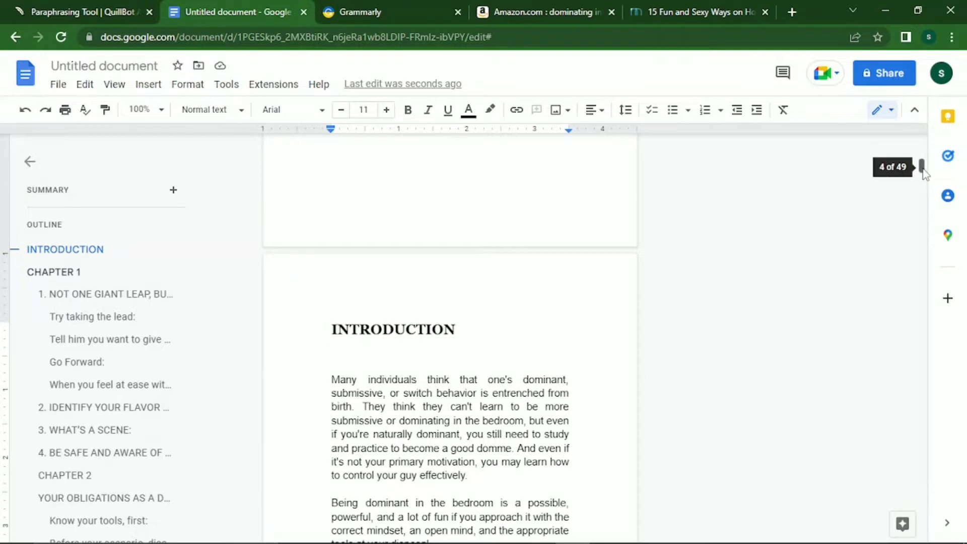
{"action": "left_click_drag", "start_coordinate": [923, 169], "coordinate": [922, 175]}
{"action": "left_click_drag", "start_coordinate": [921, 176], "coordinate": [921, 168]}
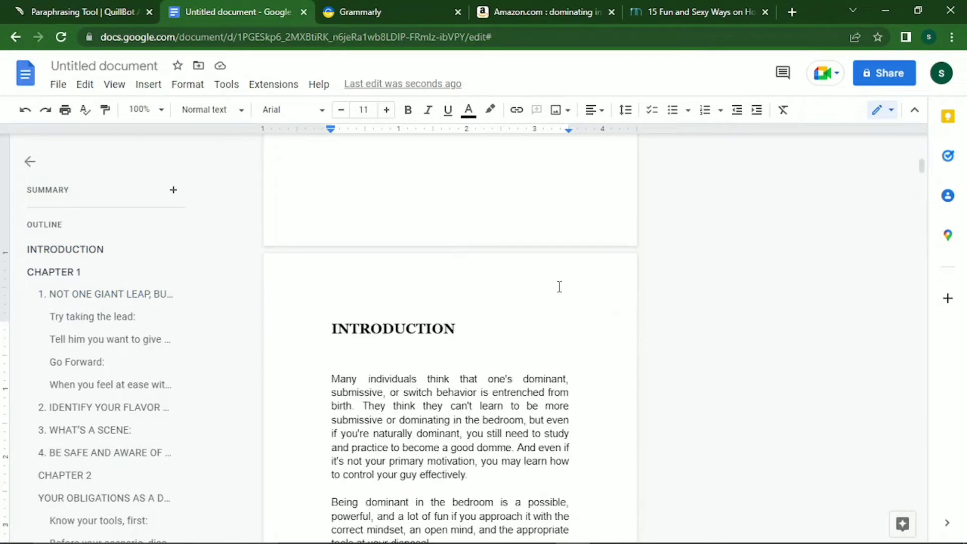
Upload image file 1 from the Downloads folder into the document.
{"action": "left_click", "coordinate": [562, 111]}
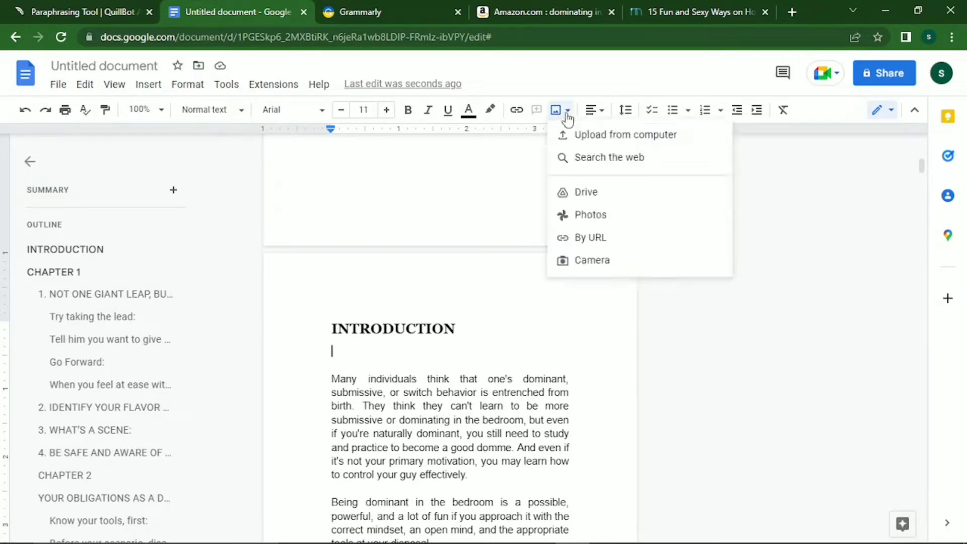
{"action": "left_click", "coordinate": [591, 142]}
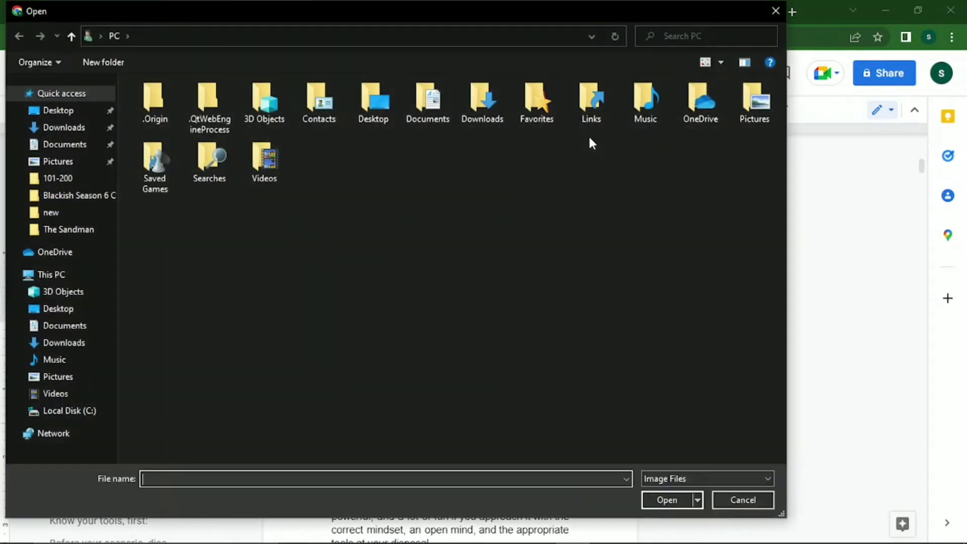
{"action": "left_click", "coordinate": [76, 129]}
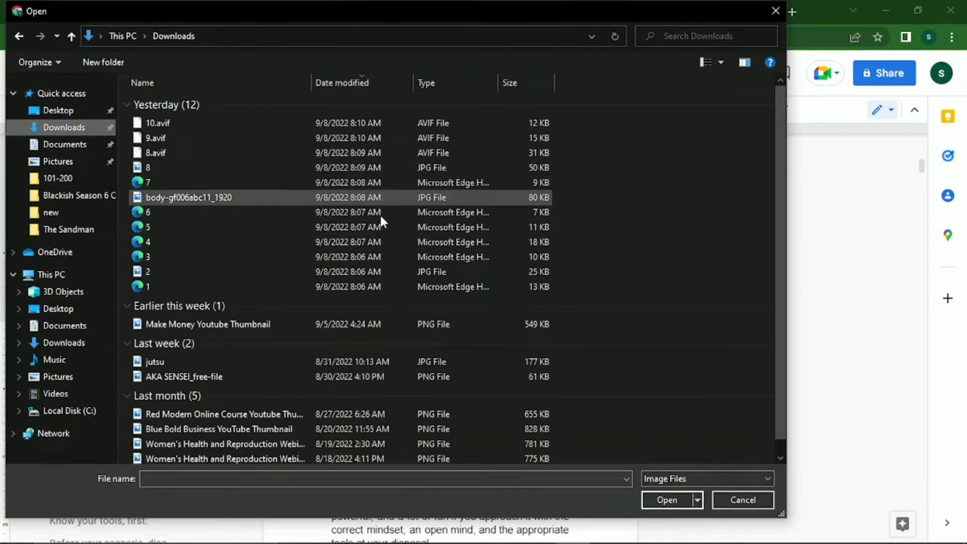
{"action": "left_click", "coordinate": [276, 286]}
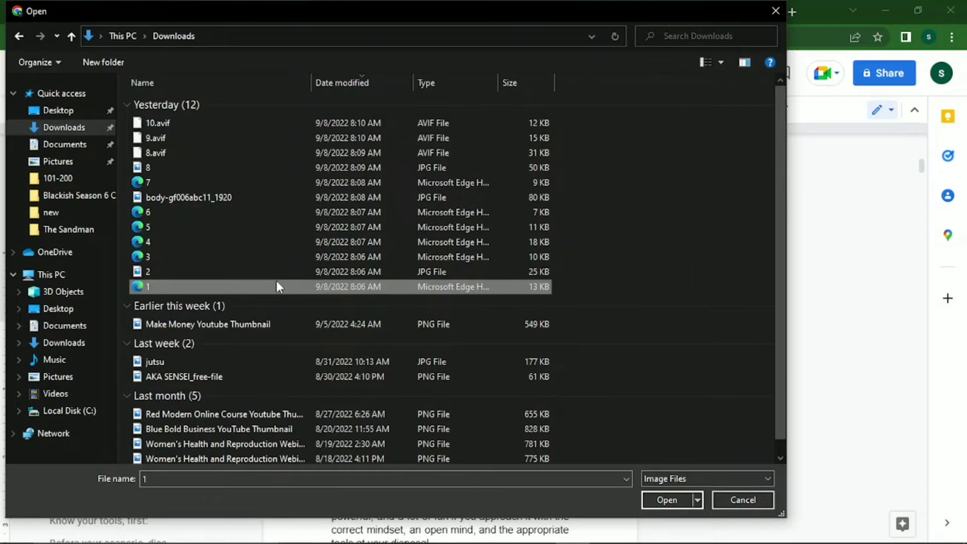
{"action": "left_click", "coordinate": [661, 496]}
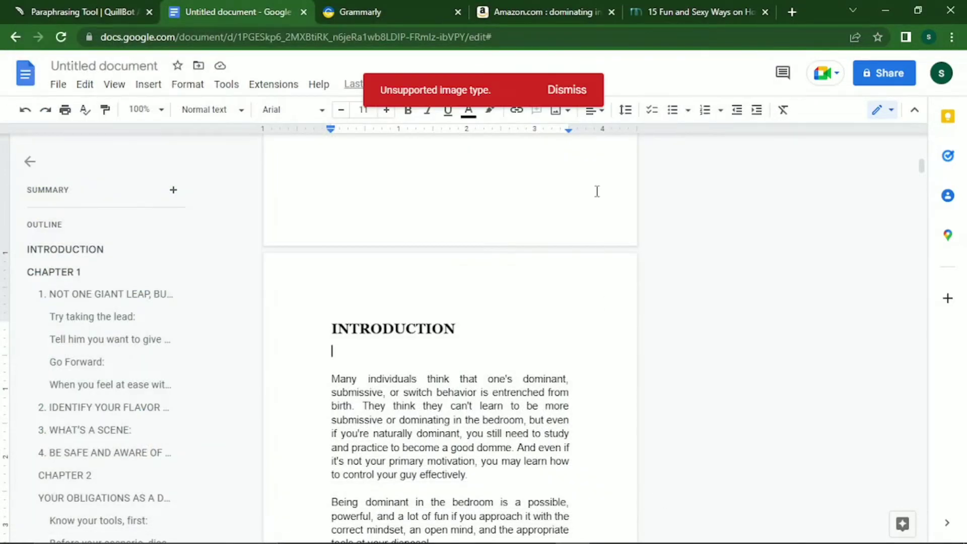
Try uploading 8.avif, then dismiss the unsupported image type error.
{"action": "left_click", "coordinate": [568, 115]}
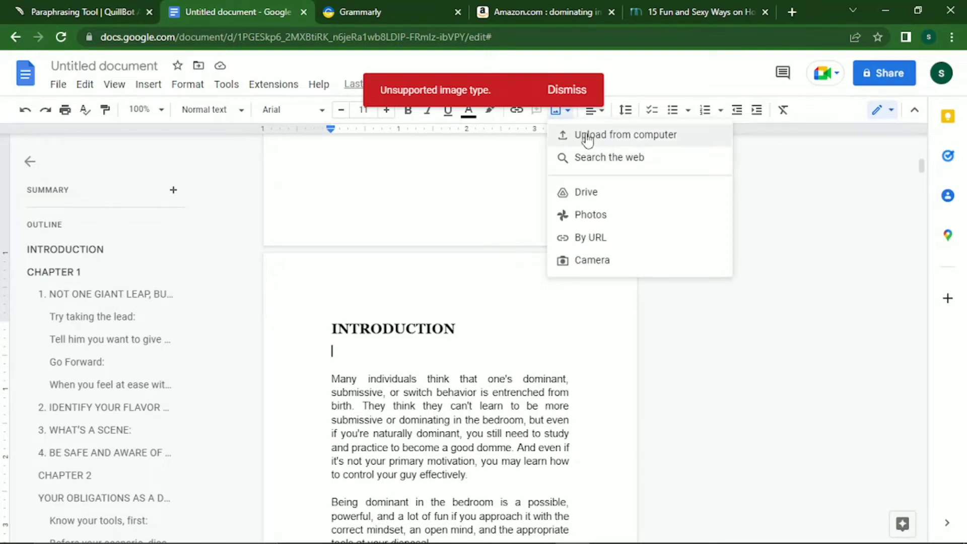
{"action": "left_click", "coordinate": [587, 139]}
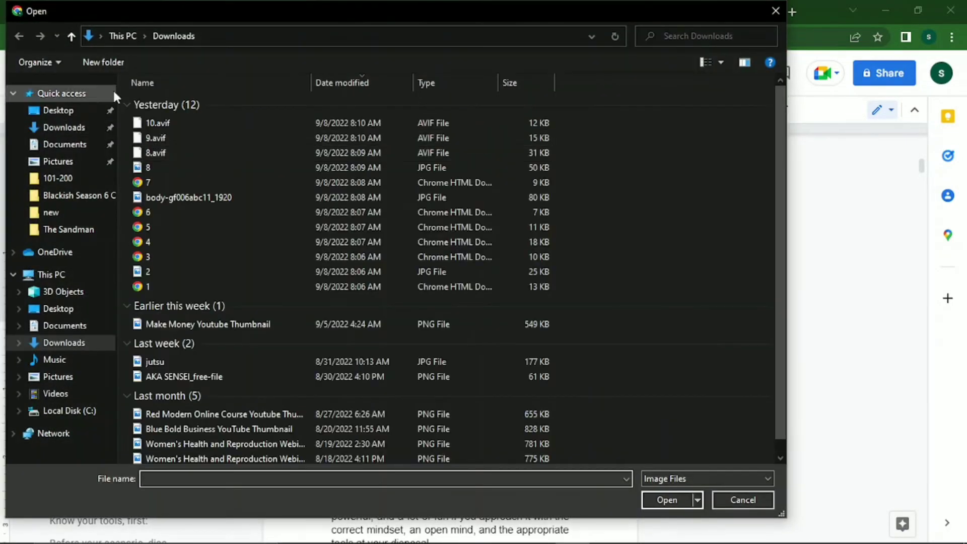
{"action": "left_click", "coordinate": [168, 151]}
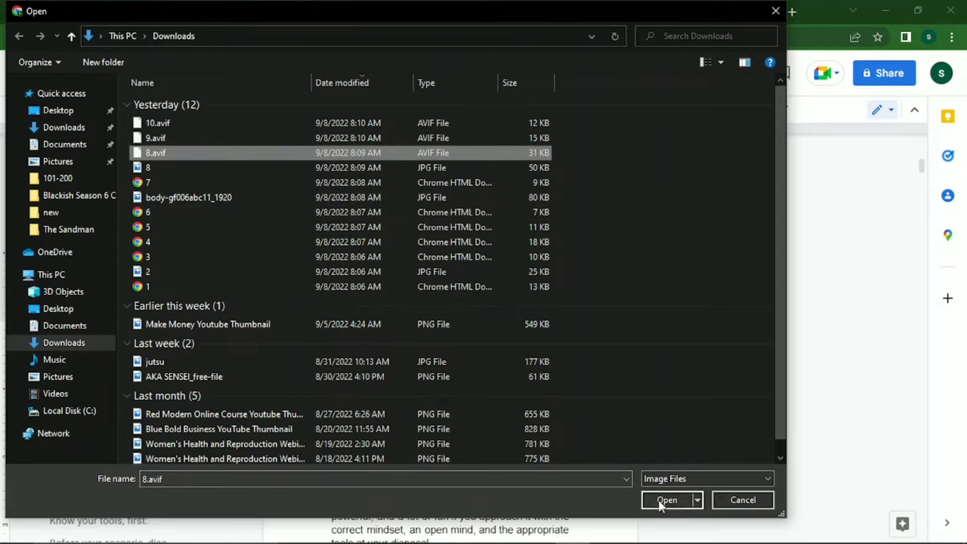
{"action": "left_click", "coordinate": [666, 500]}
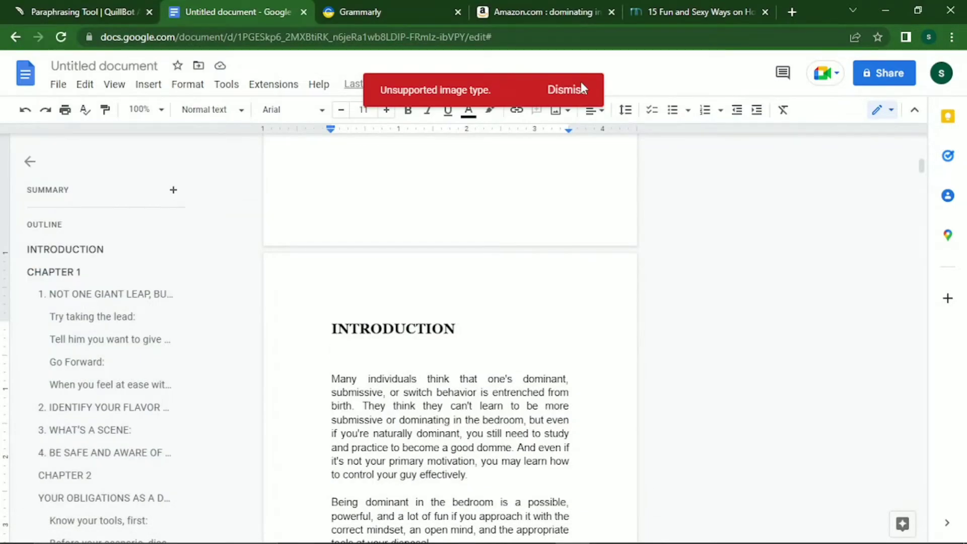
{"action": "left_click", "coordinate": [567, 91]}
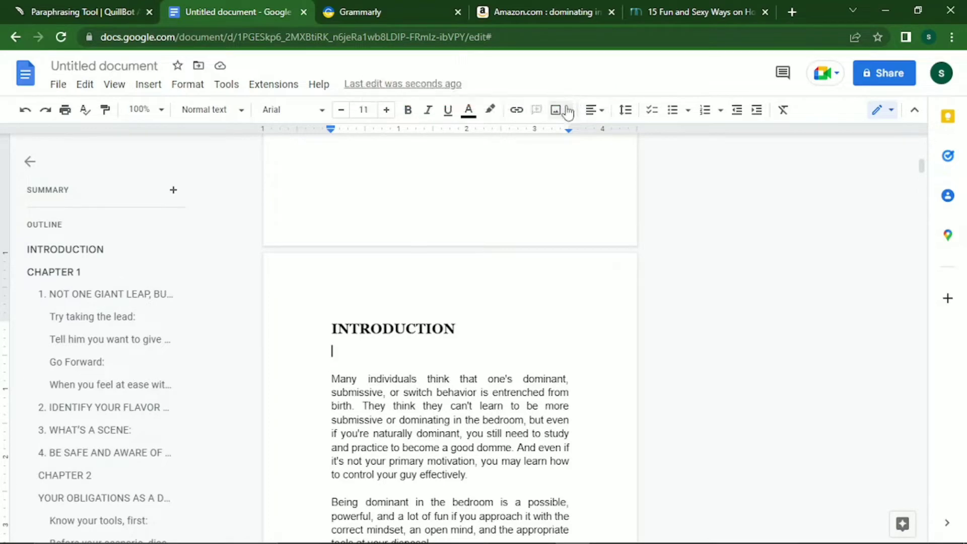
Insert the JPG photo 8 from Downloads beneath the INTRODUCTION heading.
{"action": "left_click", "coordinate": [567, 112]}
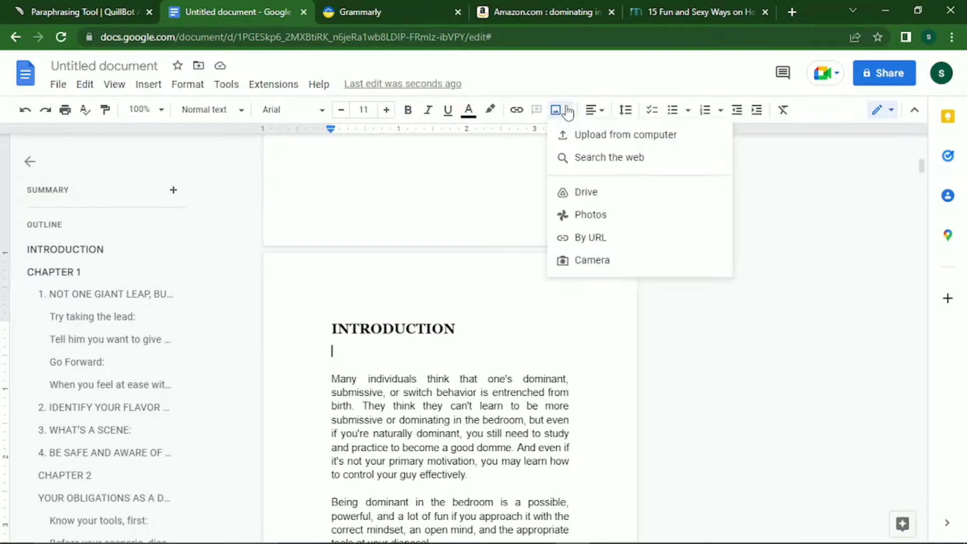
{"action": "left_click", "coordinate": [593, 136]}
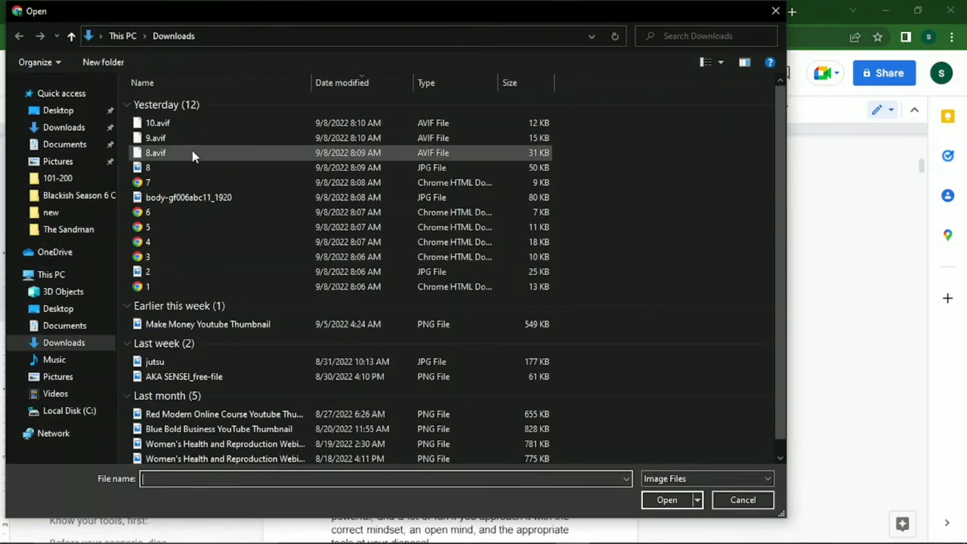
{"action": "left_click", "coordinate": [171, 166]}
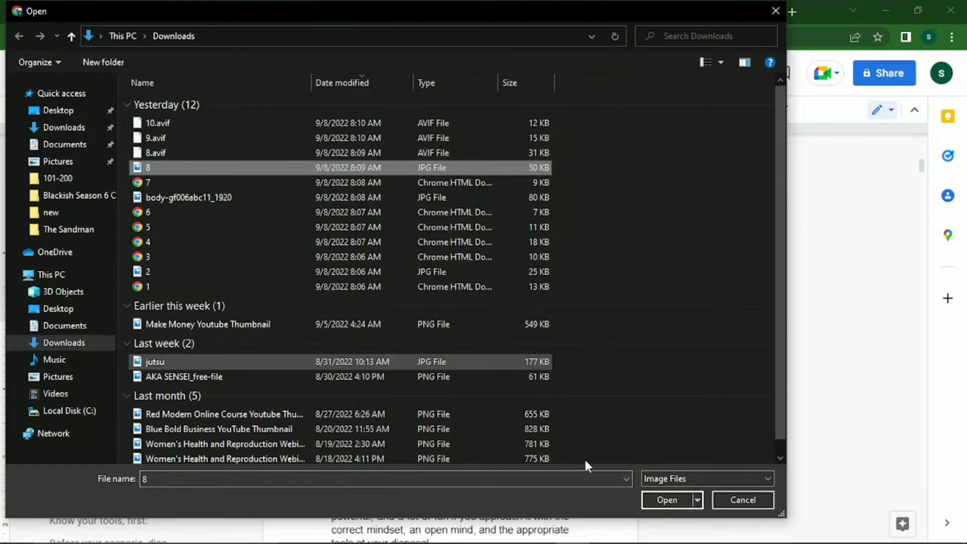
{"action": "left_click", "coordinate": [647, 499]}
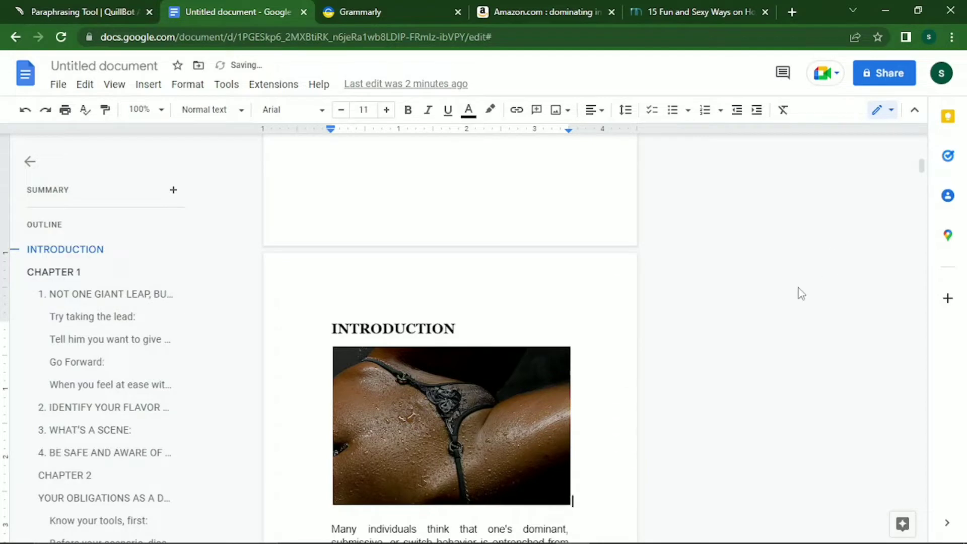
Delete the extra blank lines above CHAPTER 1, keeping the heading on its own line.
{"action": "key", "text": "Down"}
{"action": "key", "text": "Down"}
{"action": "key", "text": "Down"}
{"action": "key", "text": "Down"}
{"action": "key", "text": "Down"}
{"action": "key", "text": "Down"}
{"action": "key", "text": "Down"}
{"action": "key", "text": "Down"}
{"action": "key", "text": "Down"}
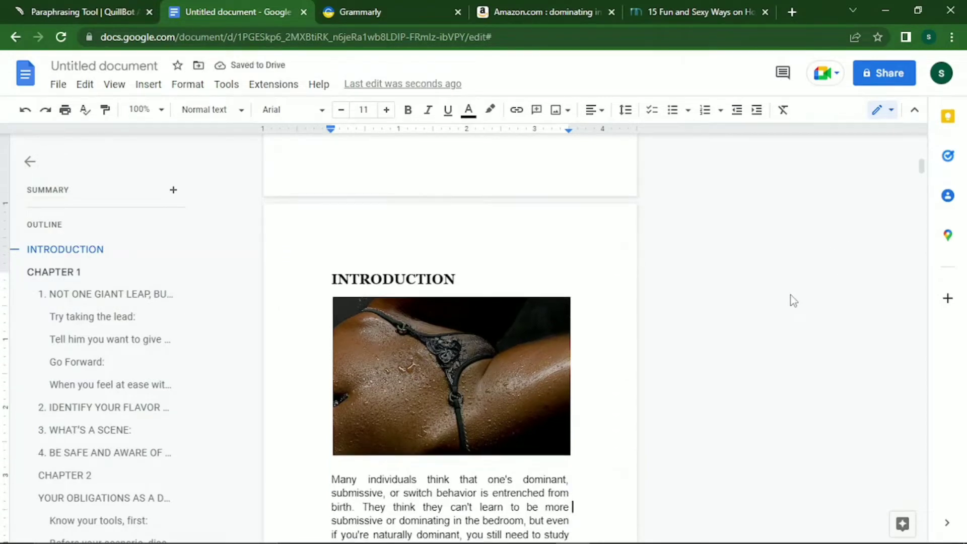
{"action": "key", "text": "Down"}
{"action": "key", "text": "Down"}
{"action": "key", "text": "Down"}
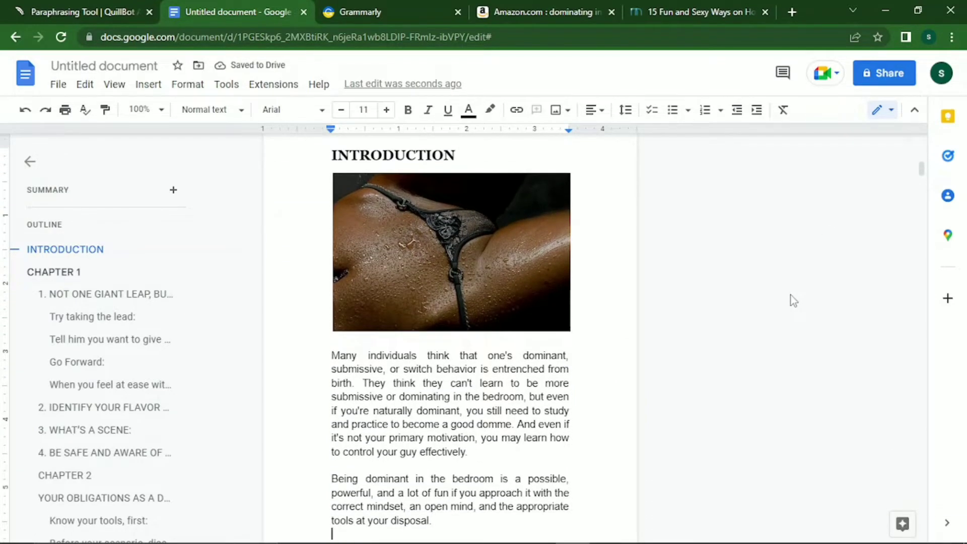
{"action": "key", "text": "Down"}
{"action": "key", "text": "Down"}
{"action": "key", "text": "Down"}
{"action": "key", "text": "Down"}
{"action": "key", "text": "Down"}
{"action": "key", "text": "Down"}
{"action": "key", "text": "Down"}
{"action": "key", "text": "Down"}
{"action": "key", "text": "Down"}
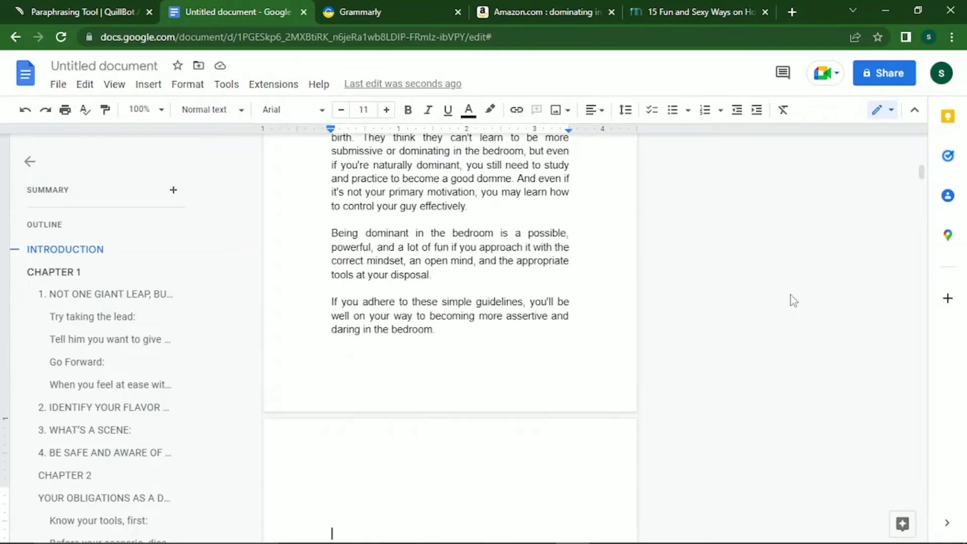
{"action": "key", "text": "Down"}
{"action": "key", "text": "Down"}
{"action": "key", "text": "Down"}
{"action": "key", "text": "Down"}
{"action": "key", "text": "Down"}
{"action": "key", "text": "Down"}
{"action": "key", "text": "Down"}
{"action": "key", "text": "Down"}
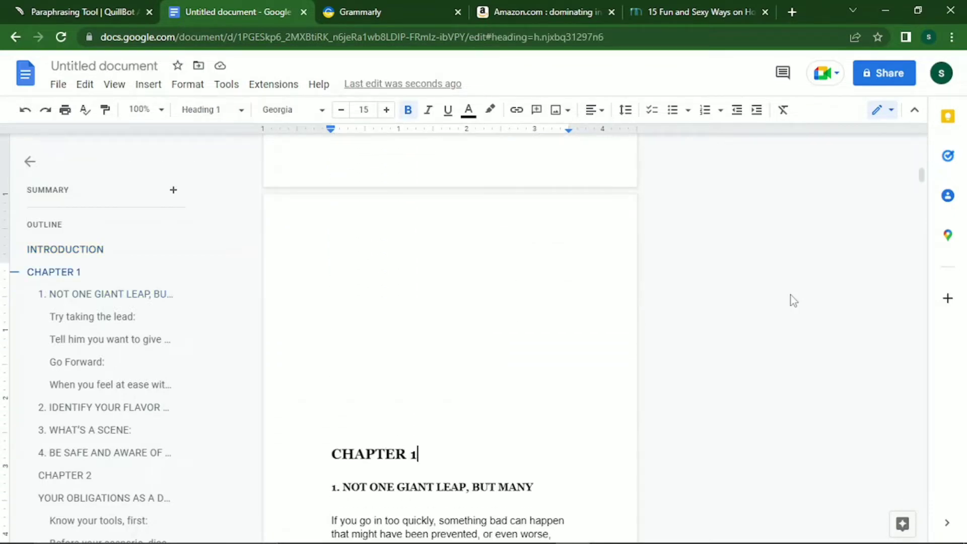
{"action": "key", "text": "Up"}
{"action": "key", "text": "BackSpace"}
{"action": "key", "text": "BackSpace"}
{"action": "key", "text": "BackSpace"}
{"action": "key", "text": "BackSpace"}
{"action": "key", "text": "BackSpace"}
{"action": "key", "text": "BackSpace"}
{"action": "key", "text": "BackSpace"}
{"action": "key", "text": "BackSpace"}
{"action": "key", "text": "BackSpace"}
{"action": "key", "text": "BackSpace"}
{"action": "key", "text": "BackSpace"}
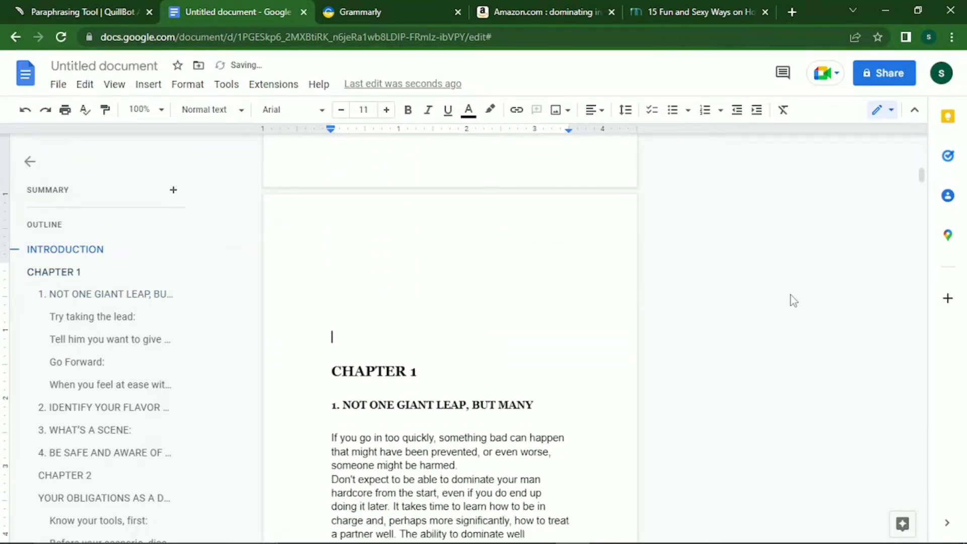
{"action": "key", "text": "BackSpace"}
{"action": "key", "text": "BackSpace"}
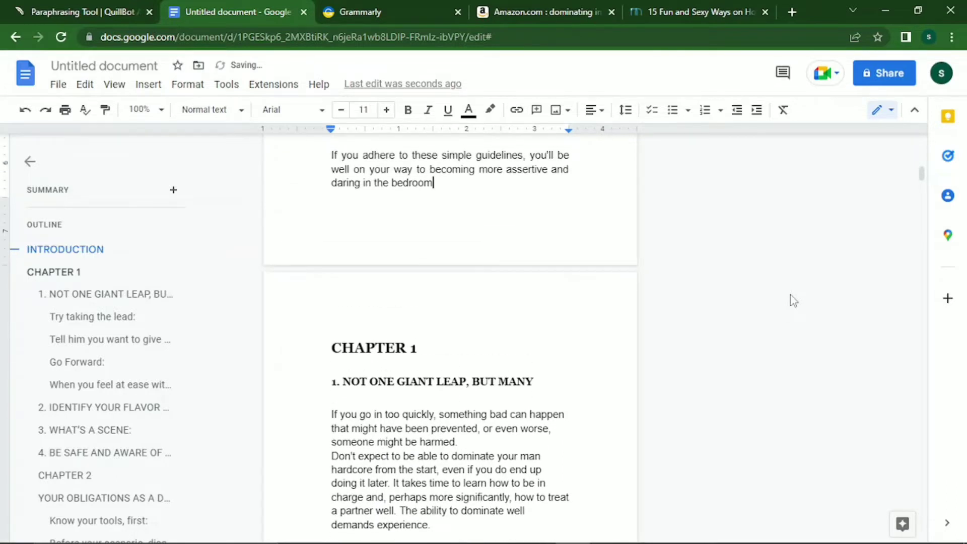
{"action": "key", "text": "ctrl+z"}
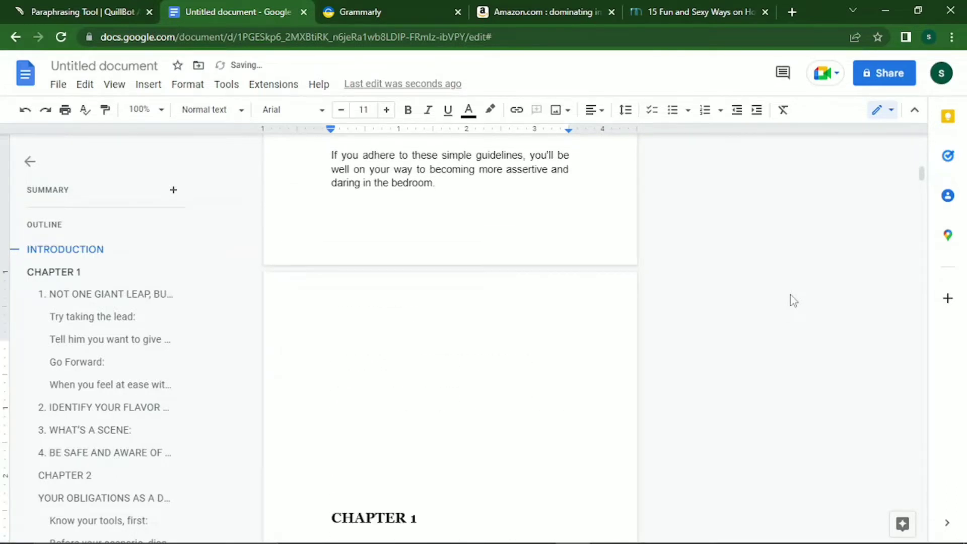
{"action": "key", "text": "BackSpace"}
{"action": "key", "text": "BackSpace"}
{"action": "key", "text": "BackSpace"}
{"action": "key", "text": "BackSpace"}
{"action": "key", "text": "BackSpace"}
{"action": "key", "text": "BackSpace"}
{"action": "key", "text": "BackSpace"}
{"action": "key", "text": "BackSpace"}
{"action": "key", "text": "BackSpace"}
{"action": "key", "text": "BackSpace"}
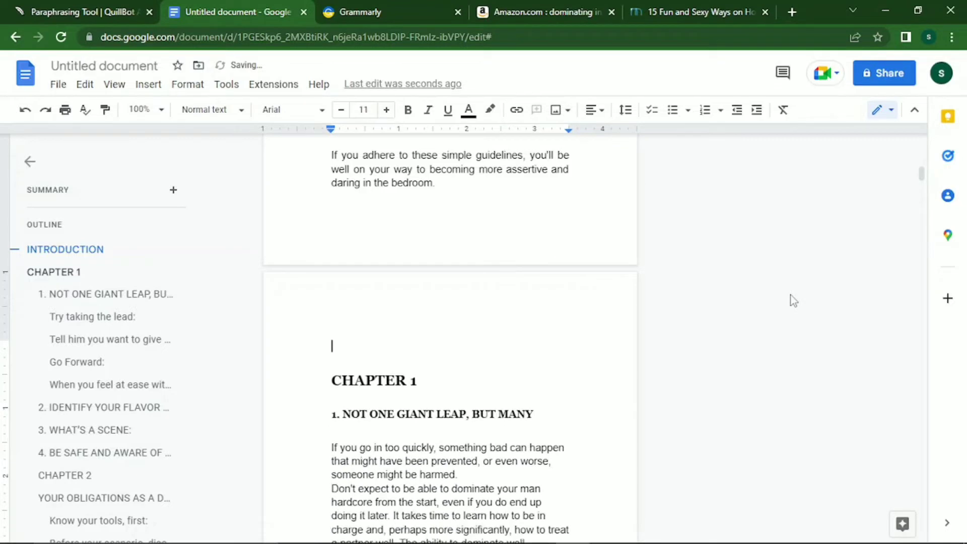
{"action": "key", "text": "BackSpace"}
{"action": "key", "text": "BackSpace"}
{"action": "key", "text": "BackSpace"}
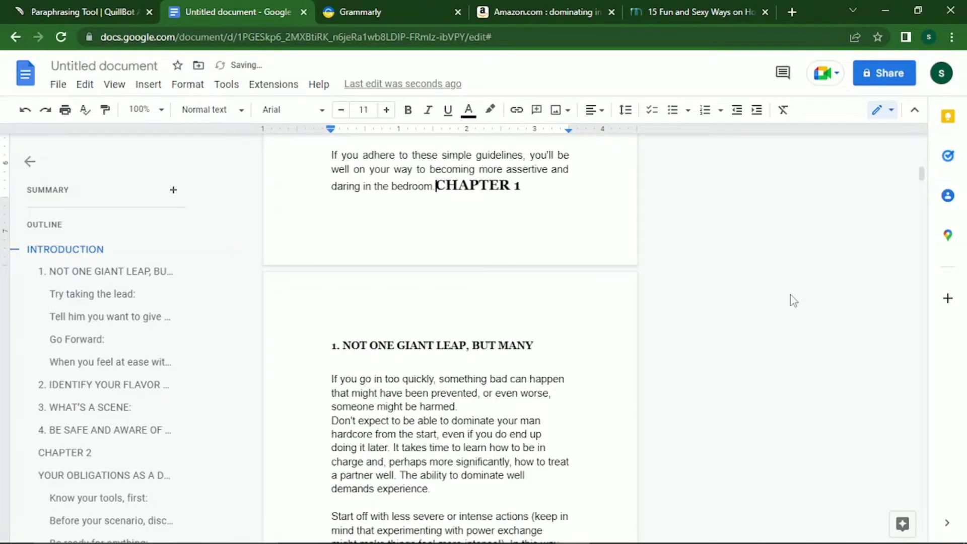
{"action": "key", "text": "ctrl+z"}
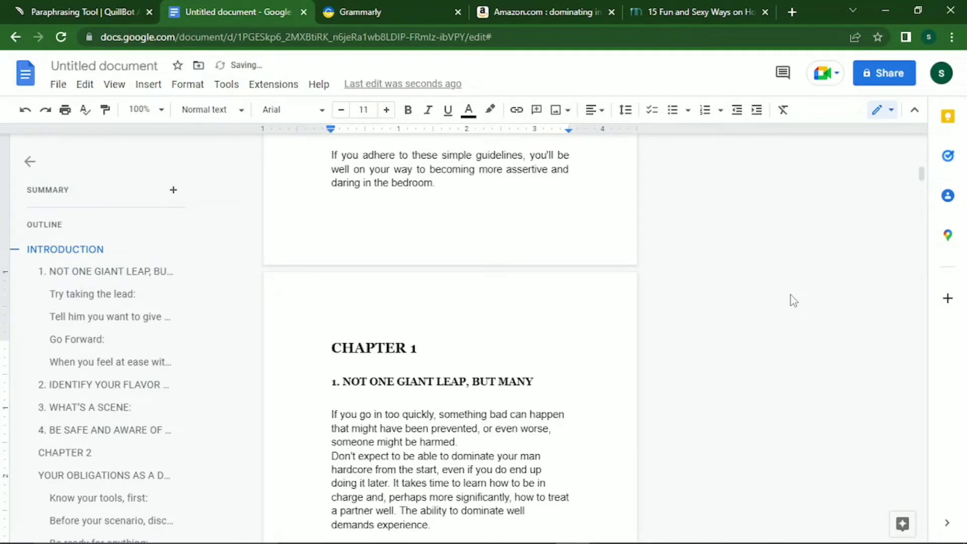
Add empty lines before Chapter 1's first paragraph to make room for a photo.
{"action": "key", "text": "Down"}
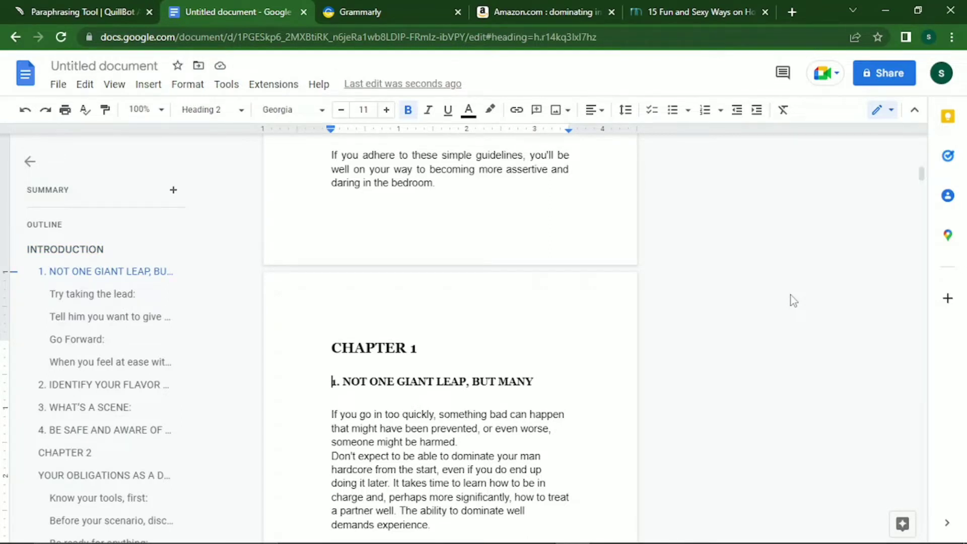
{"action": "key", "text": "Down"}
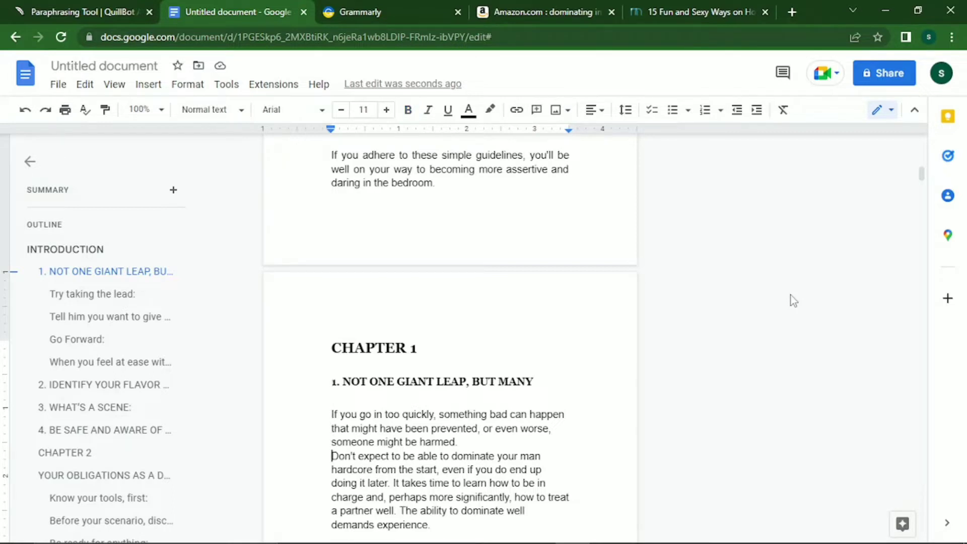
{"action": "key", "text": "Return"}
{"action": "key", "text": "Return"}
{"action": "key", "text": "Return"}
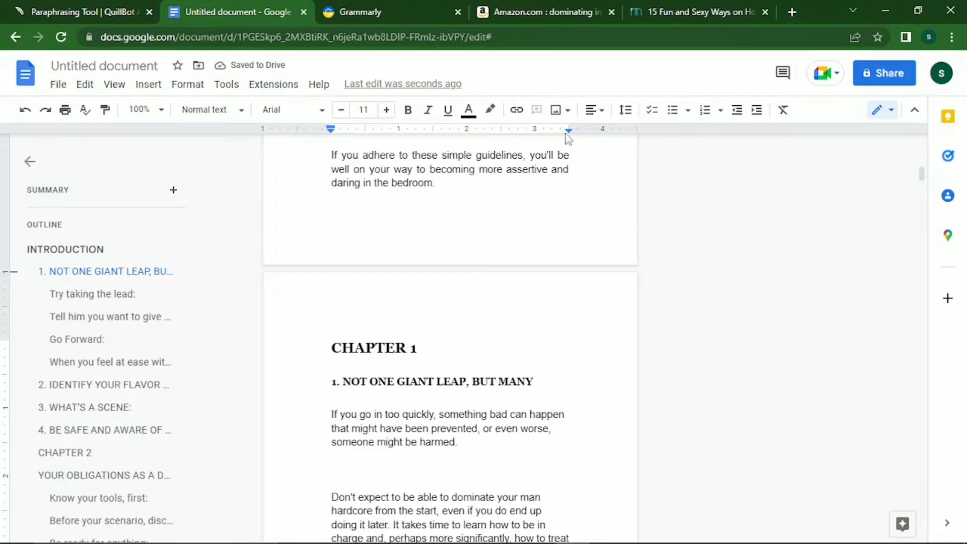
Upload body-gf006abc11_1920 from Downloads below Chapter 1's opening paragraph.
{"action": "left_click", "coordinate": [564, 121]}
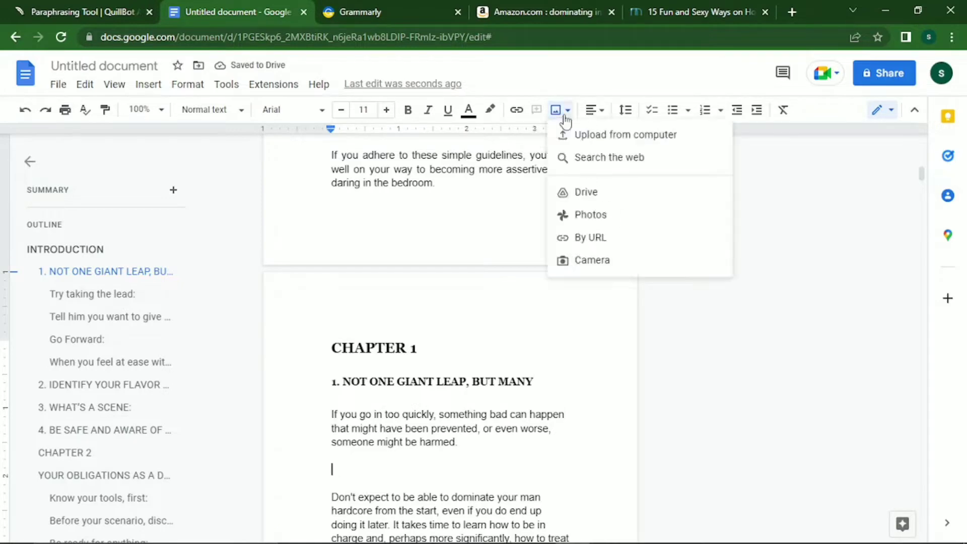
{"action": "left_click", "coordinate": [600, 135]}
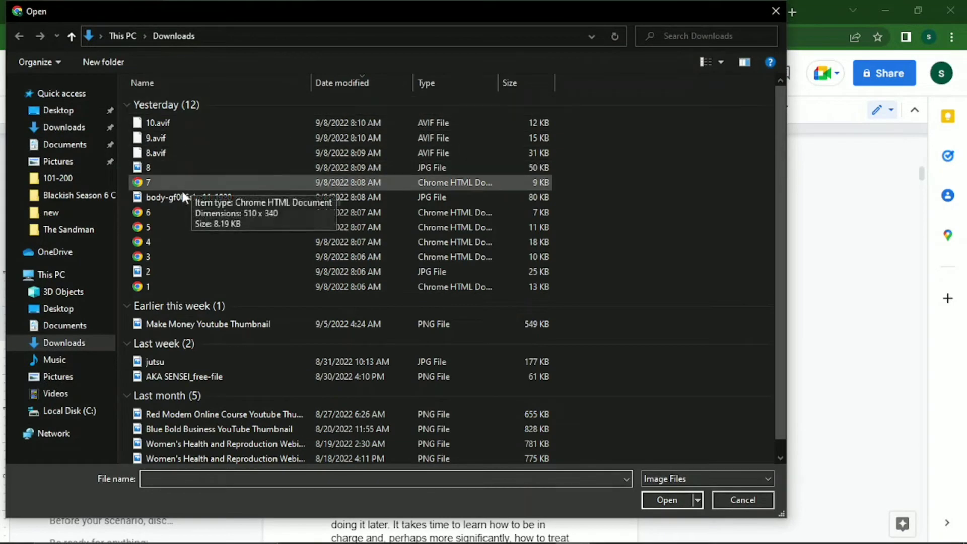
{"action": "left_click", "coordinate": [182, 194]}
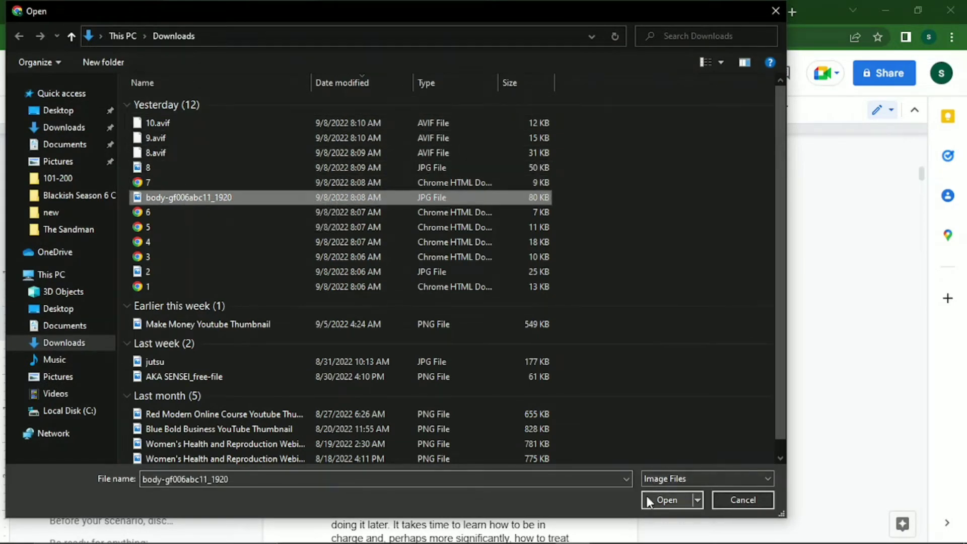
{"action": "left_click", "coordinate": [649, 500]}
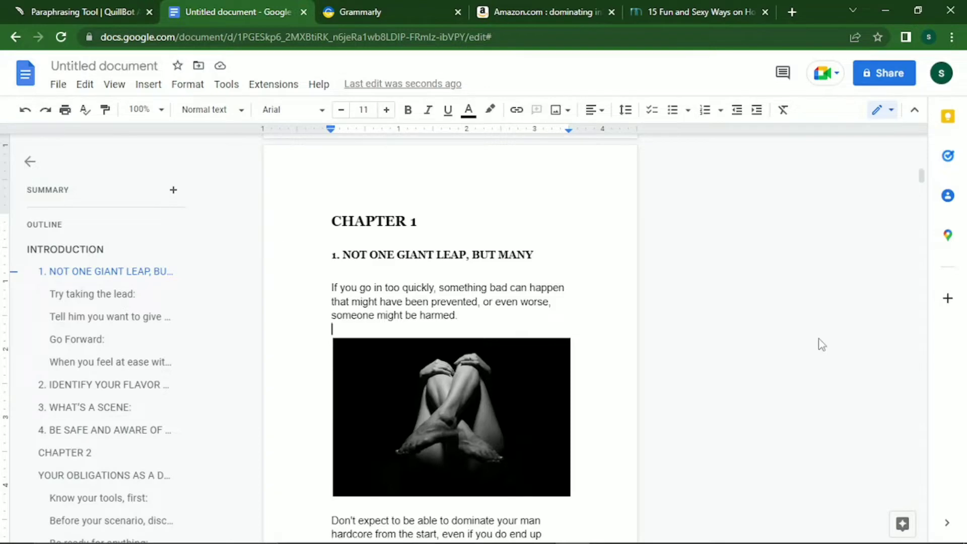
{"action": "left_click", "coordinate": [673, 330]}
Replace ', BUT MANY' with a colon in the first Chapter 1 subheading.
{"action": "left_click_drag", "start_coordinate": [535, 255], "coordinate": [470, 259]}
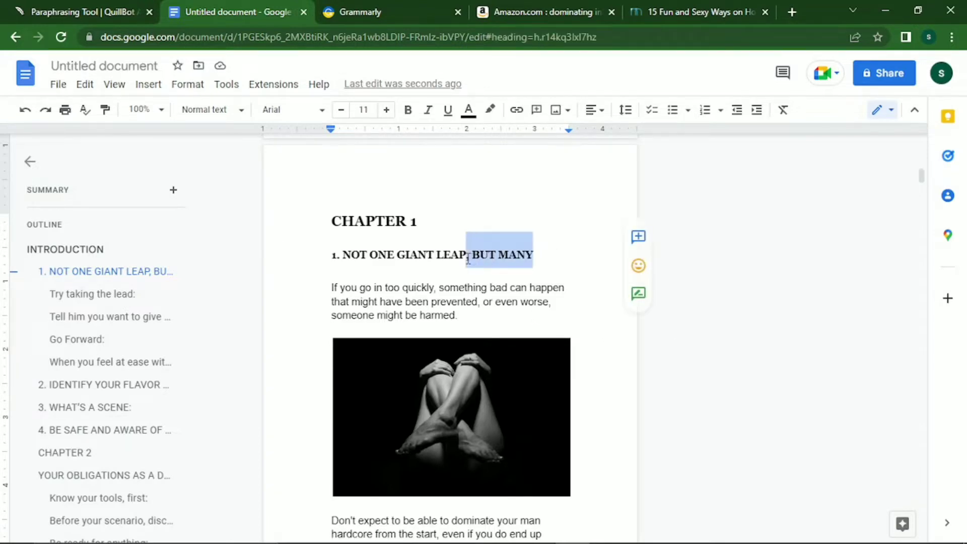
{"action": "key", "text": "BackSpace"}
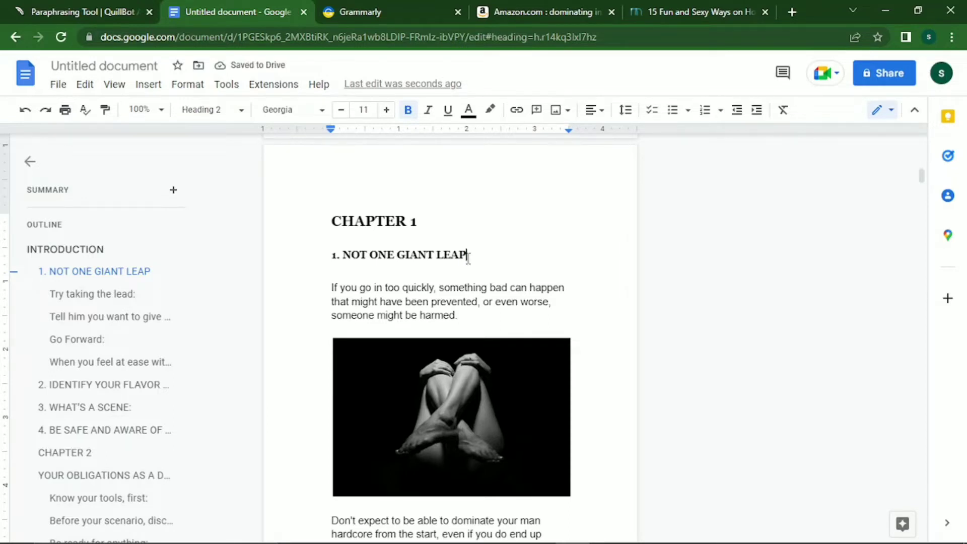
{"action": "type", "text": ":"}
Push the 'Start off…' paragraph onto the next page, then move above 'So what type of actions…'.
{"action": "key", "text": "Down"}
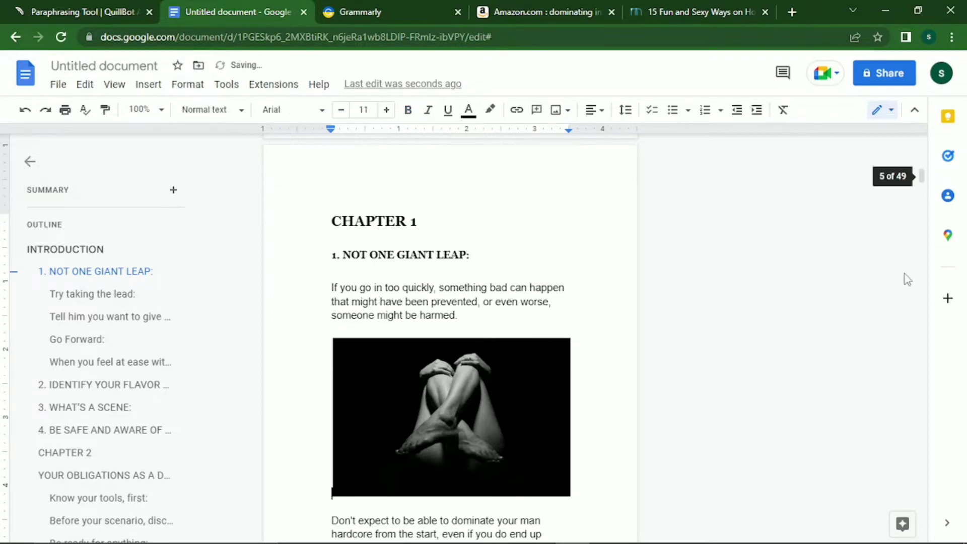
{"action": "scroll", "coordinate": [904, 274], "scroll_direction": "down", "scroll_amount": 3}
{"action": "scroll", "coordinate": [904, 274], "scroll_direction": "down", "scroll_amount": 4}
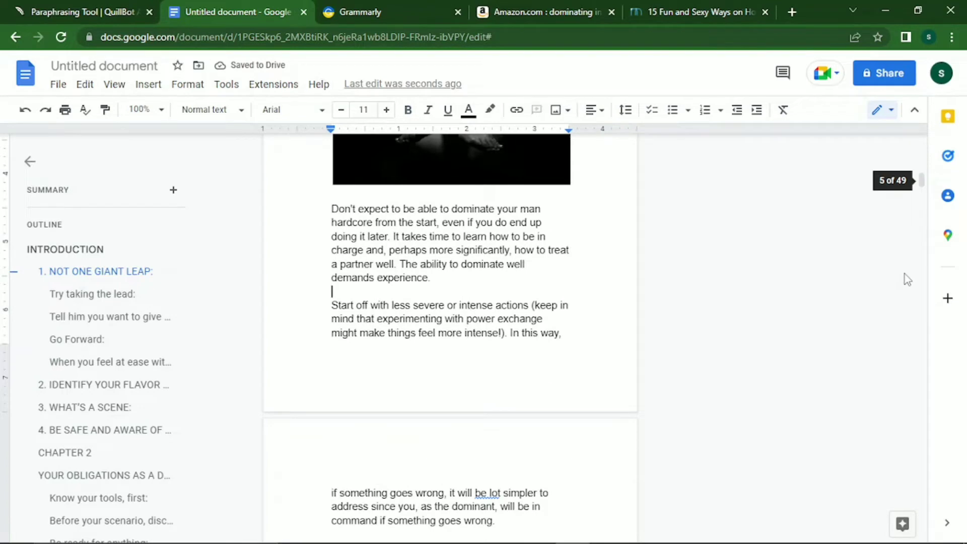
{"action": "key", "text": "Return"}
{"action": "key", "text": "Return"}
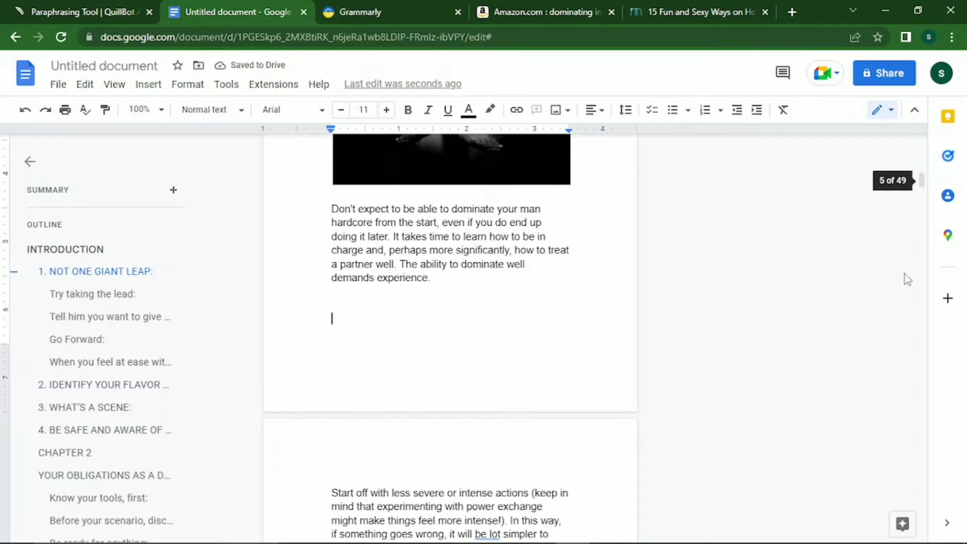
{"action": "key", "text": "Down"}
{"action": "key", "text": "Down"}
{"action": "key", "text": "Down"}
{"action": "key", "text": "Down"}
{"action": "key", "text": "Down"}
{"action": "key", "text": "Down"}
{"action": "key", "text": "Down"}
{"action": "key", "text": "Down"}
{"action": "key", "text": "Down"}
{"action": "key", "text": "Down"}
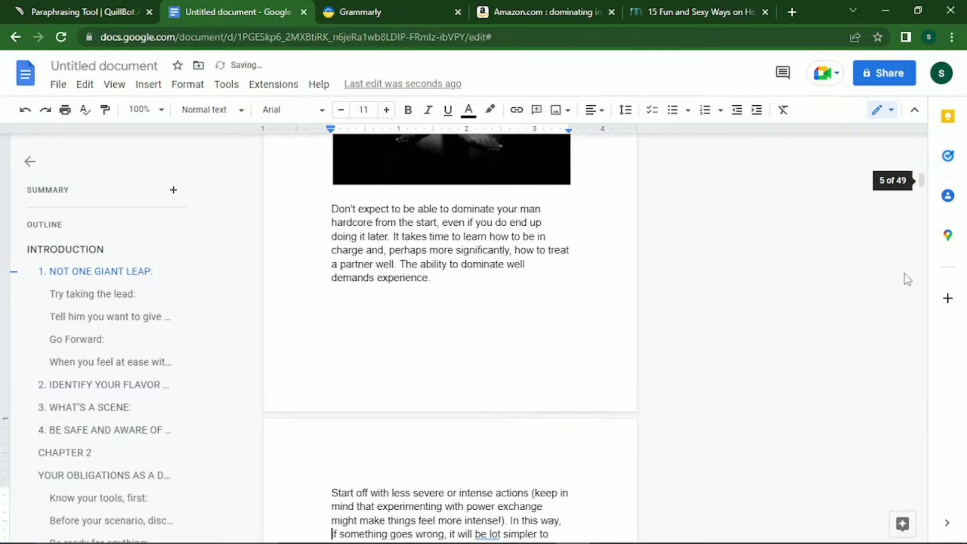
{"action": "key", "text": "Down"}
{"action": "key", "text": "Down"}
{"action": "key", "text": "Down"}
{"action": "key", "text": "Down"}
{"action": "key", "text": "Down"}
{"action": "key", "text": "Down"}
{"action": "key", "text": "Down"}
{"action": "key", "text": "Down"}
{"action": "key", "text": "Down"}
{"action": "key", "text": "Down"}
{"action": "key", "text": "Down"}
{"action": "key", "text": "Down"}
{"action": "key", "text": "Down"}
{"action": "key", "text": "Down"}
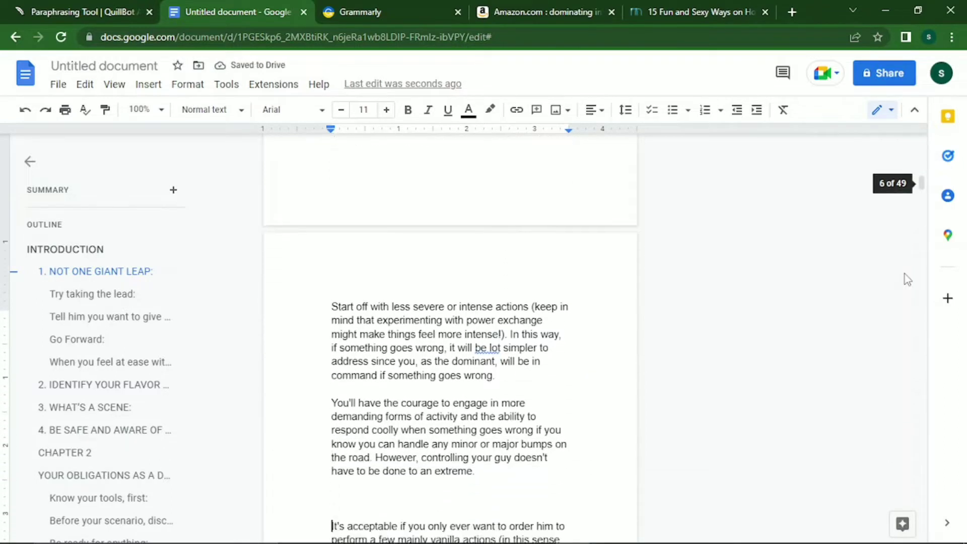
{"action": "key", "text": "Down"}
{"action": "key", "text": "Down"}
{"action": "key", "text": "Down"}
{"action": "key", "text": "Down"}
{"action": "key", "text": "Down"}
{"action": "key", "text": "Down"}
{"action": "key", "text": "Down"}
{"action": "key", "text": "Down"}
{"action": "key", "text": "Down"}
{"action": "key", "text": "Down"}
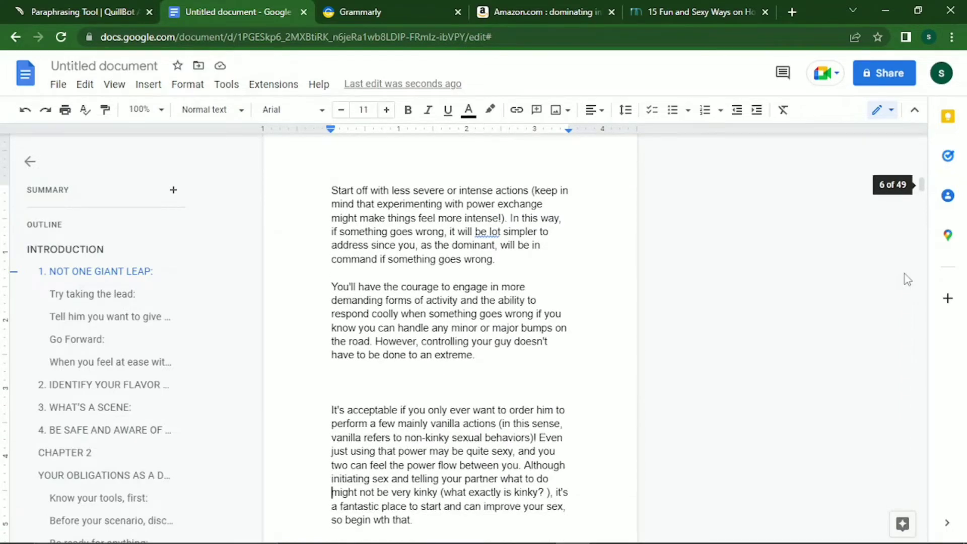
{"action": "key", "text": "Down"}
{"action": "key", "text": "Down"}
{"action": "key", "text": "Down"}
{"action": "key", "text": "Down"}
{"action": "key", "text": "Down"}
{"action": "key", "text": "Down"}
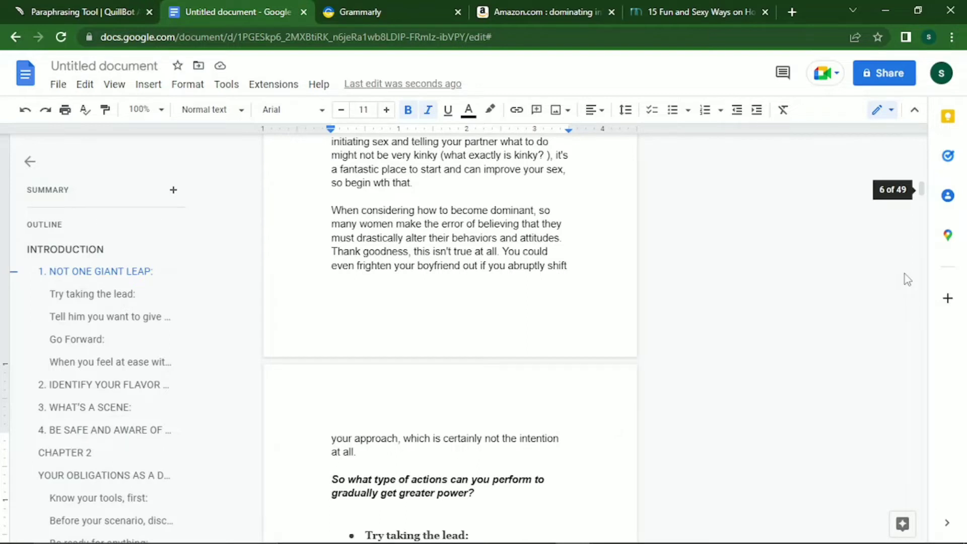
{"action": "key", "text": "Up"}
{"action": "key", "text": "Up"}
{"action": "key", "text": "Up"}
{"action": "key", "text": "Up"}
{"action": "key", "text": "Up"}
{"action": "key", "text": "Up"}
{"action": "key", "text": "Up"}
{"action": "key", "text": "Up"}
{"action": "key", "text": "Up"}
{"action": "key", "text": "Up"}
{"action": "key", "text": "Up"}
{"action": "key", "text": "Up"}
{"action": "key", "text": "Up"}
{"action": "key", "text": "Up"}
{"action": "key", "text": "Up"}
{"action": "key", "text": "Up"}
{"action": "key", "text": "Up"}
{"action": "key", "text": "Up"}
{"action": "key", "text": "Up"}
{"action": "key", "text": "Up"}
{"action": "key", "text": "Up"}
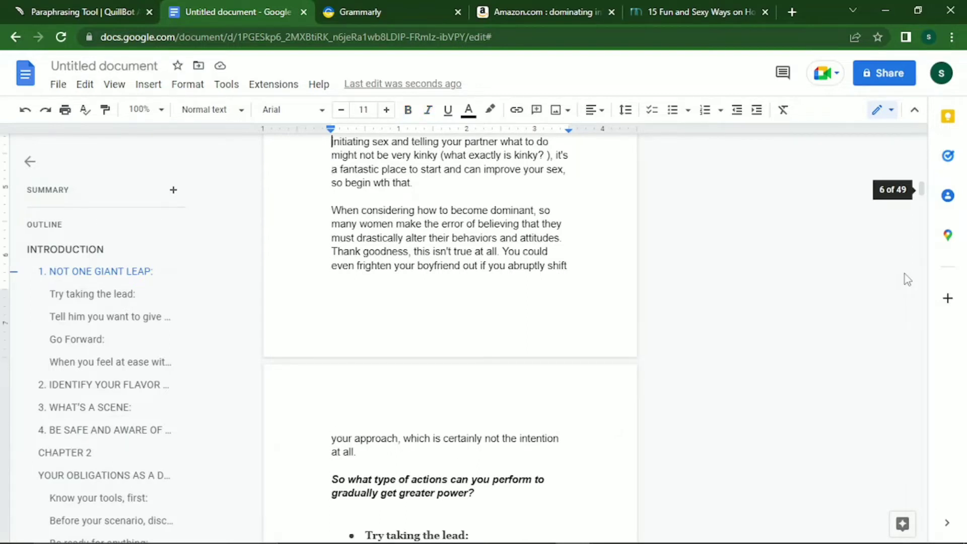
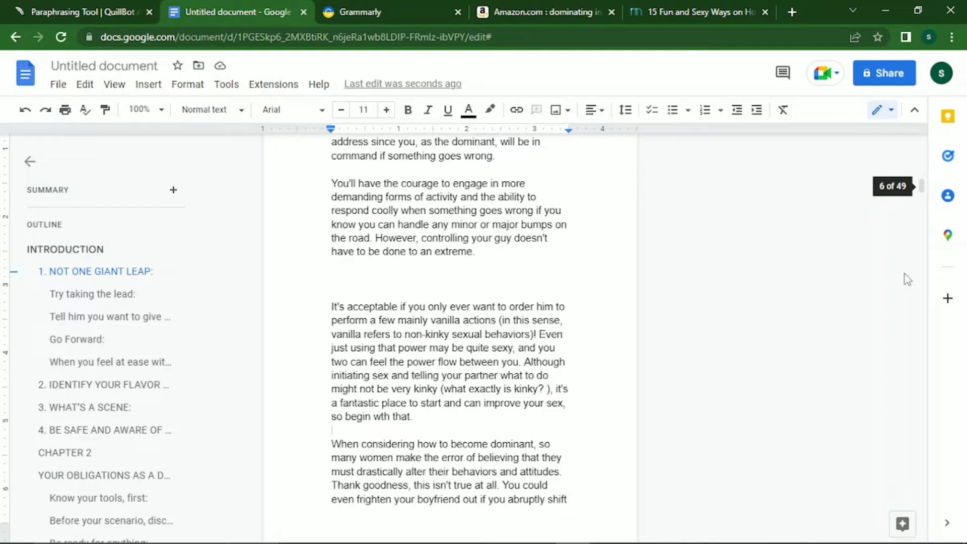
Insert Downloads image '2' on a new line above the 'When considering how to become dominant' paragraph.
{"action": "key", "text": "Return"}
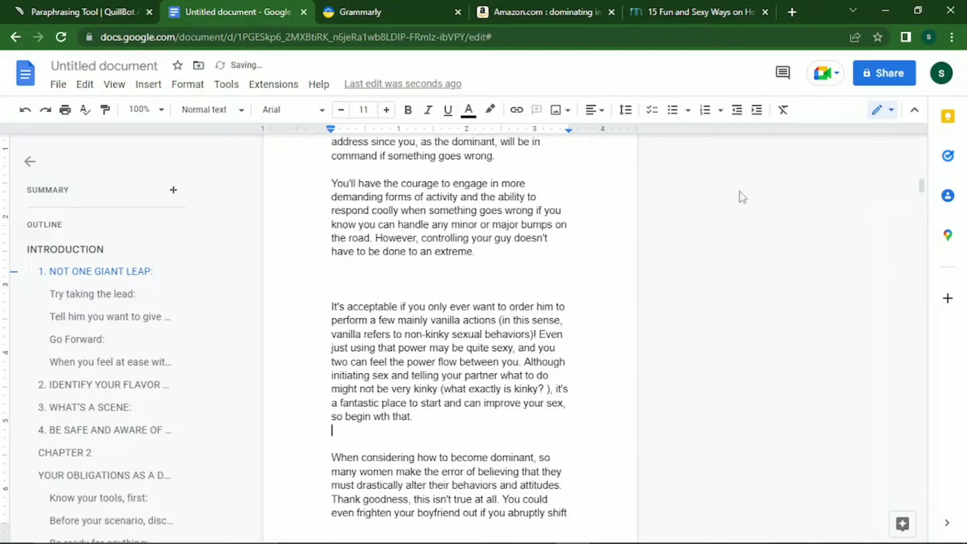
{"action": "left_click", "coordinate": [563, 111]}
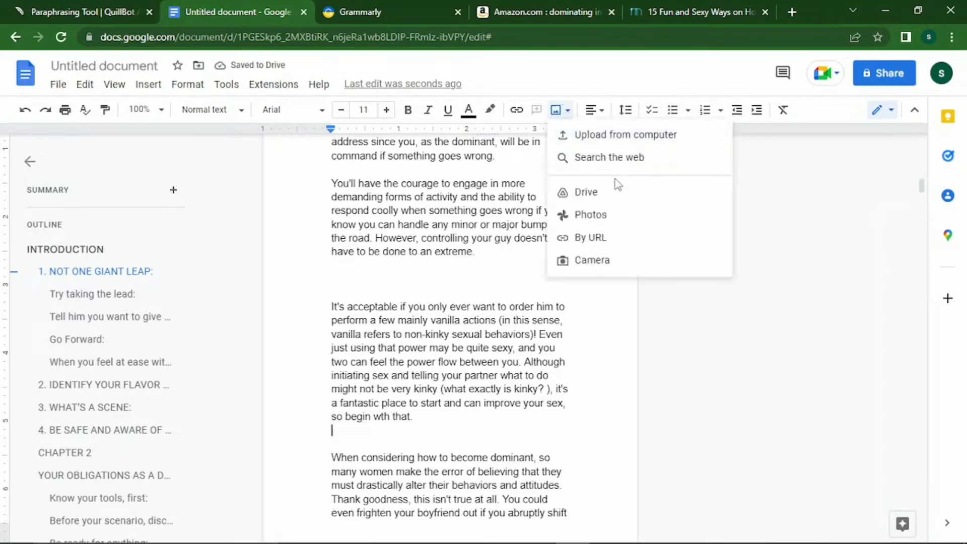
{"action": "left_click", "coordinate": [609, 143]}
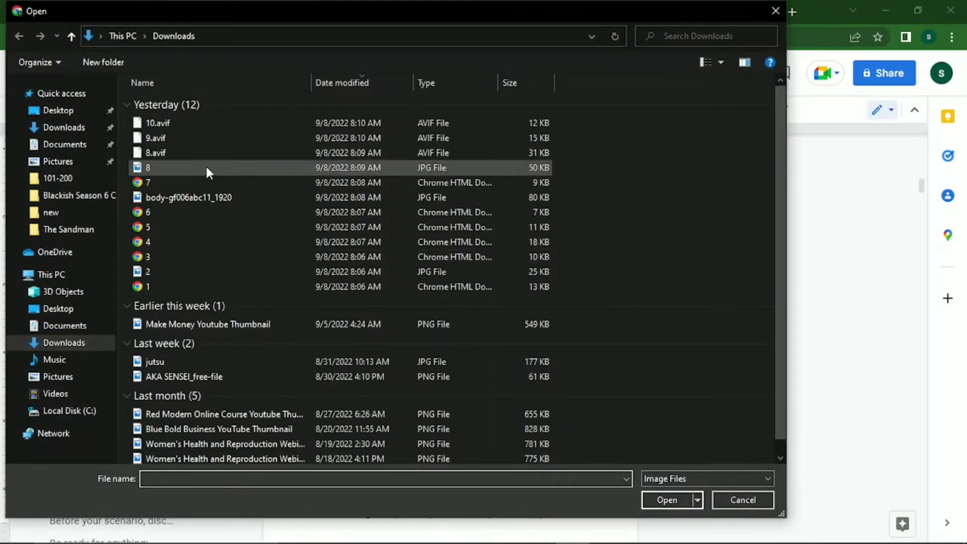
{"action": "left_click", "coordinate": [181, 266]}
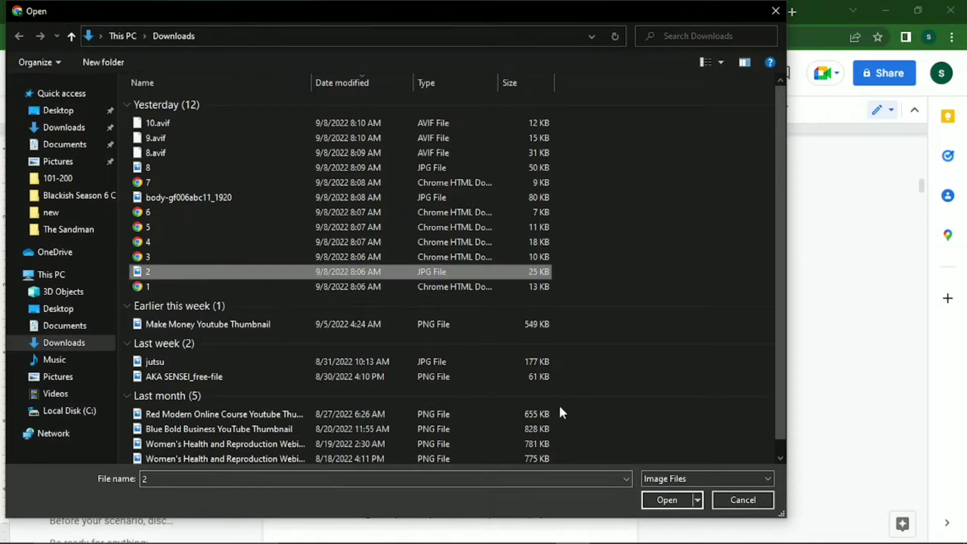
{"action": "left_click", "coordinate": [668, 500]}
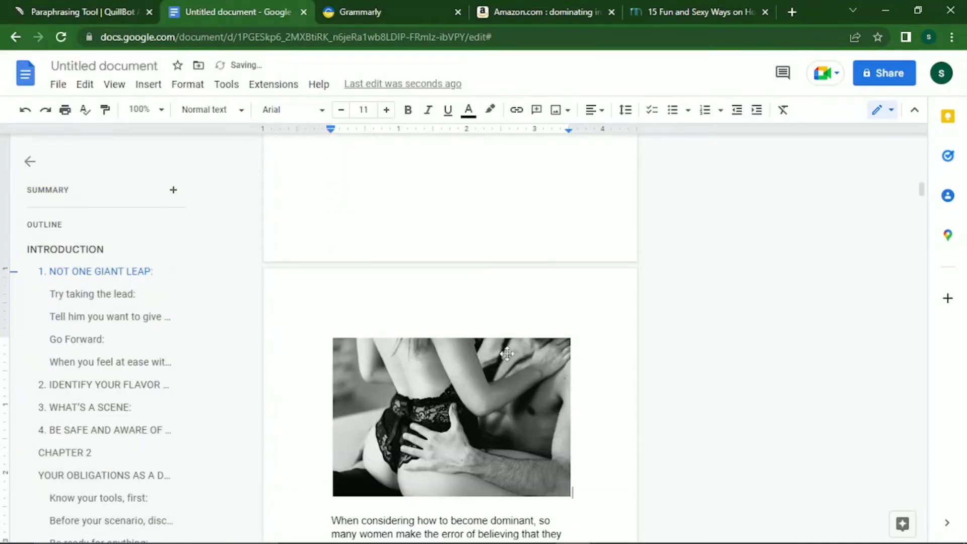
{"action": "scroll", "coordinate": [692, 229], "scroll_direction": "up", "scroll_amount": 2}
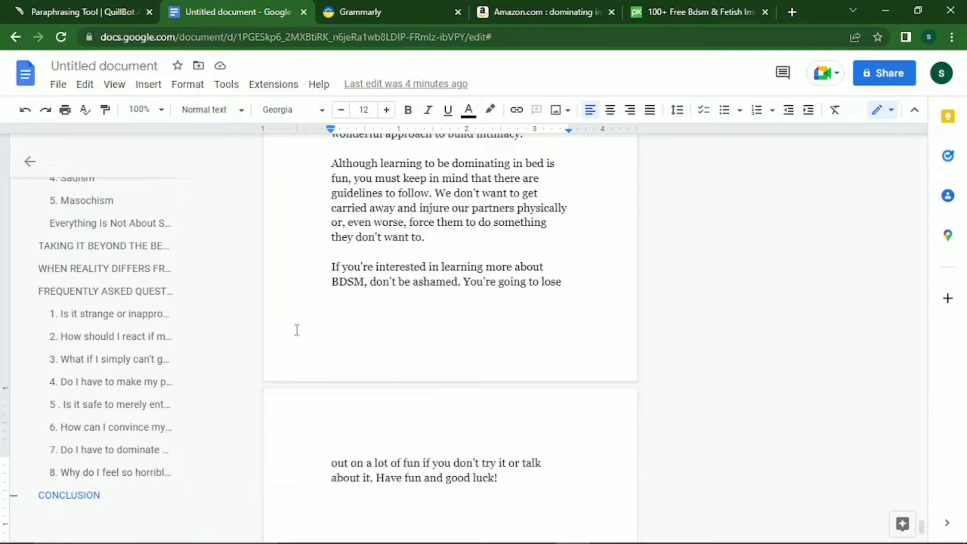
Move back from the Conclusion past the FAQ and earlier chapters to the AFTER THE SCENE symptom list.
{"action": "key", "text": "Up"}
{"action": "key", "text": "Up"}
{"action": "key", "text": "Up"}
{"action": "key", "text": "Up"}
{"action": "key", "text": "Up"}
{"action": "key", "text": "Up"}
{"action": "key", "text": "Up"}
{"action": "key", "text": "Up"}
{"action": "key", "text": "Up"}
{"action": "key", "text": "Up"}
{"action": "key", "text": "Up"}
{"action": "key", "text": "Up"}
{"action": "key", "text": "Up"}
{"action": "key", "text": "Up"}
{"action": "key", "text": "Up"}
{"action": "key", "text": "Up"}
{"action": "key", "text": "Up"}
{"action": "key", "text": "Up"}
{"action": "key", "text": "Up"}
{"action": "key", "text": "Up"}
{"action": "key", "text": "Up"}
{"action": "key", "text": "Up"}
{"action": "key", "text": "Up"}
{"action": "key", "text": "Up"}
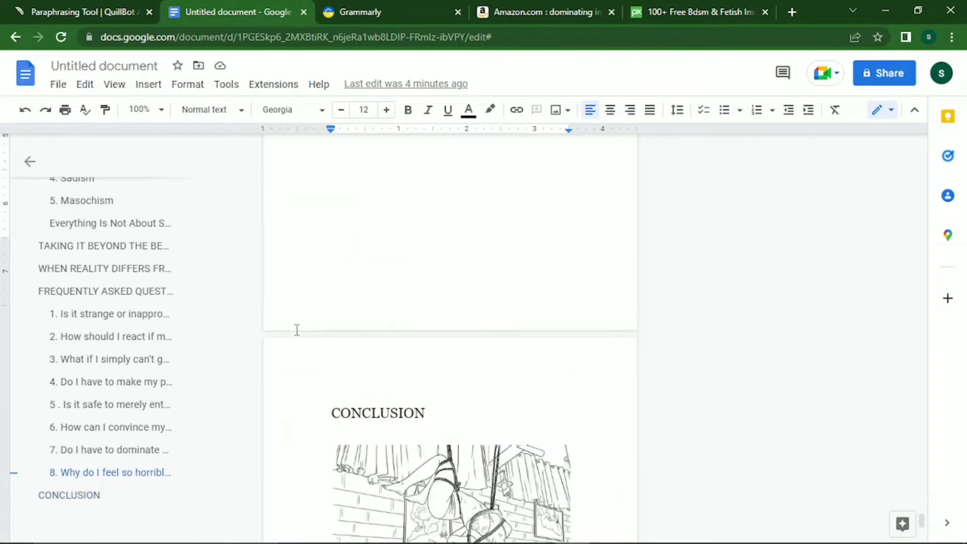
{"action": "key", "text": "Up"}
{"action": "key", "text": "Up"}
{"action": "key", "text": "Up"}
{"action": "key", "text": "Up"}
{"action": "key", "text": "Up"}
{"action": "key", "text": "Up"}
{"action": "key", "text": "Up"}
{"action": "key", "text": "Up"}
{"action": "key", "text": "Up"}
{"action": "key", "text": "Up"}
{"action": "key", "text": "Up"}
{"action": "key", "text": "Up"}
{"action": "key", "text": "Up"}
{"action": "key", "text": "Up"}
{"action": "key", "text": "Up"}
{"action": "key", "text": "Up"}
{"action": "key", "text": "Up"}
{"action": "key", "text": "Up"}
{"action": "key", "text": "Up"}
{"action": "key", "text": "Up"}
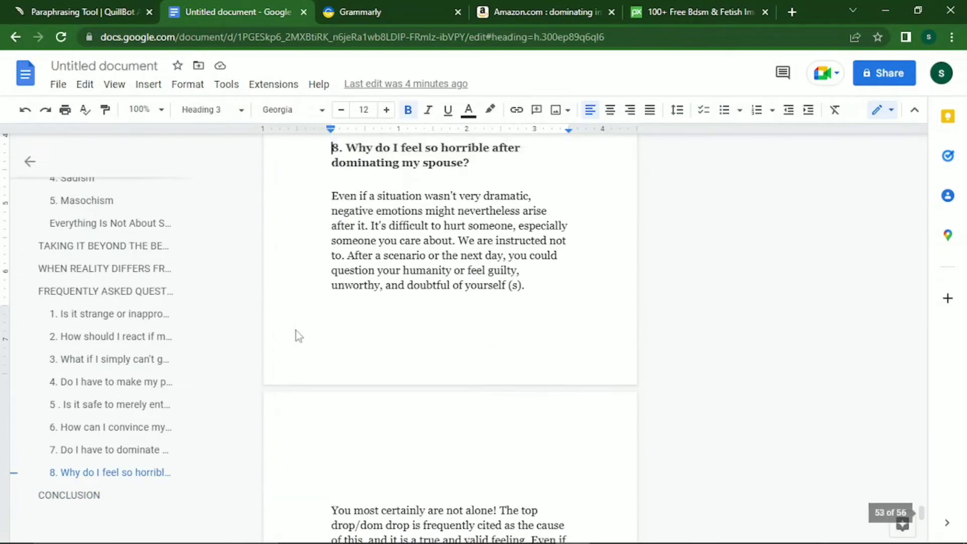
{"action": "key", "text": "Up"}
{"action": "key", "text": "Up"}
{"action": "key", "text": "Up"}
{"action": "key", "text": "Up"}
{"action": "key", "text": "Up"}
{"action": "key", "text": "Up"}
{"action": "key", "text": "Up"}
{"action": "key", "text": "Up"}
{"action": "key", "text": "Up"}
{"action": "key", "text": "Up"}
{"action": "key", "text": "Up"}
{"action": "key", "text": "Up"}
{"action": "key", "text": "Up"}
{"action": "key", "text": "Up"}
{"action": "key", "text": "Up"}
{"action": "key", "text": "Up"}
{"action": "key", "text": "Up"}
{"action": "key", "text": "Up"}
{"action": "key", "text": "Up"}
{"action": "key", "text": "Up"}
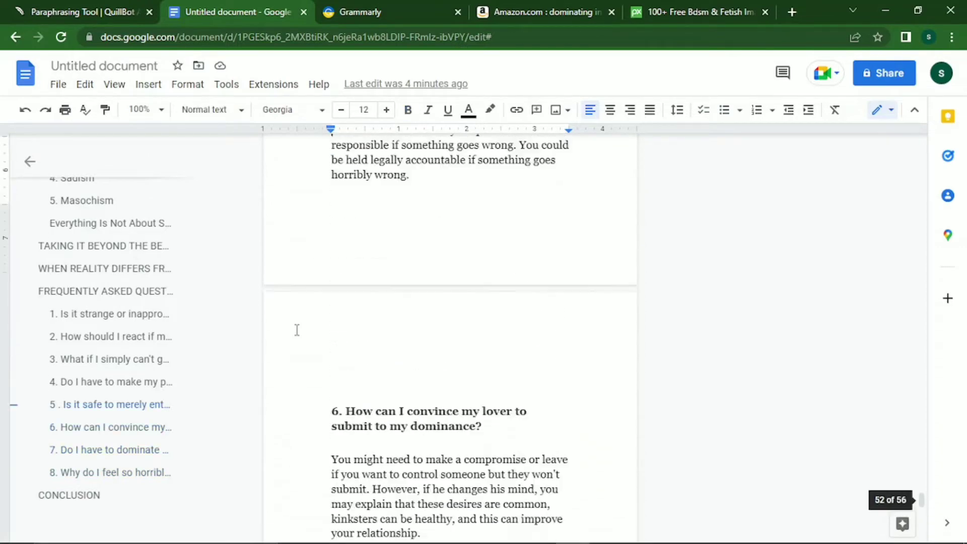
{"action": "key", "text": "Up"}
{"action": "key", "text": "Up"}
{"action": "key", "text": "Up"}
{"action": "key", "text": "Up"}
{"action": "key", "text": "Up"}
{"action": "key", "text": "Up"}
{"action": "key", "text": "Up"}
{"action": "key", "text": "Up"}
{"action": "key", "text": "Up"}
{"action": "key", "text": "Up"}
{"action": "key", "text": "Up"}
{"action": "key", "text": "Up"}
{"action": "key", "text": "Up"}
{"action": "key", "text": "Up"}
{"action": "key", "text": "Up"}
{"action": "key", "text": "Up"}
{"action": "key", "text": "Up"}
{"action": "key", "text": "Up"}
{"action": "key", "text": "Up"}
{"action": "key", "text": "Up"}
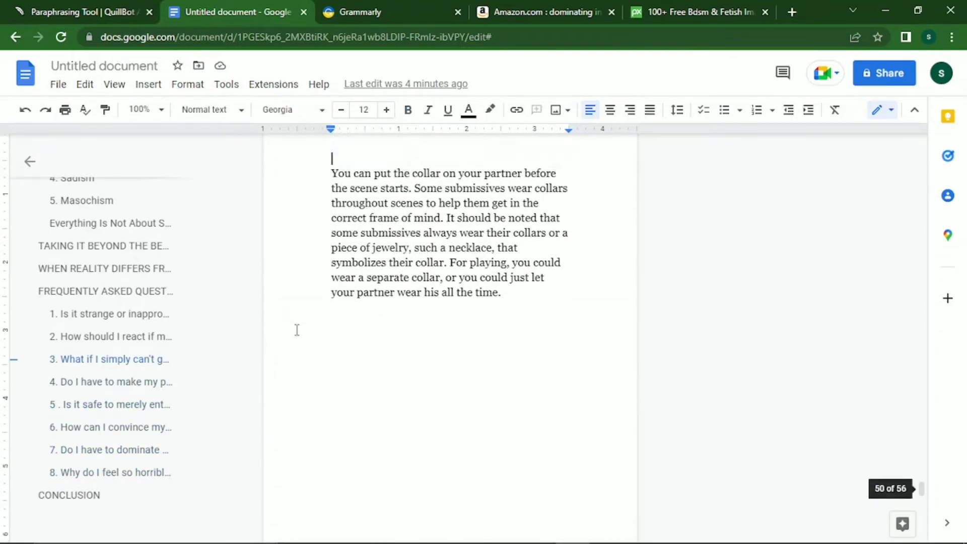
{"action": "key", "text": "Up"}
{"action": "key", "text": "Up"}
{"action": "key", "text": "Up"}
{"action": "key", "text": "Up"}
{"action": "key", "text": "Up"}
{"action": "key", "text": "Up"}
{"action": "key", "text": "Up"}
{"action": "key", "text": "Up"}
{"action": "key", "text": "Up"}
{"action": "key", "text": "Up"}
{"action": "key", "text": "Up"}
{"action": "key", "text": "Up"}
{"action": "key", "text": "Up"}
{"action": "key", "text": "Up"}
{"action": "key", "text": "Up"}
{"action": "key", "text": "Up"}
{"action": "key", "text": "Up"}
{"action": "key", "text": "Up"}
{"action": "key", "text": "Up"}
{"action": "key", "text": "Up"}
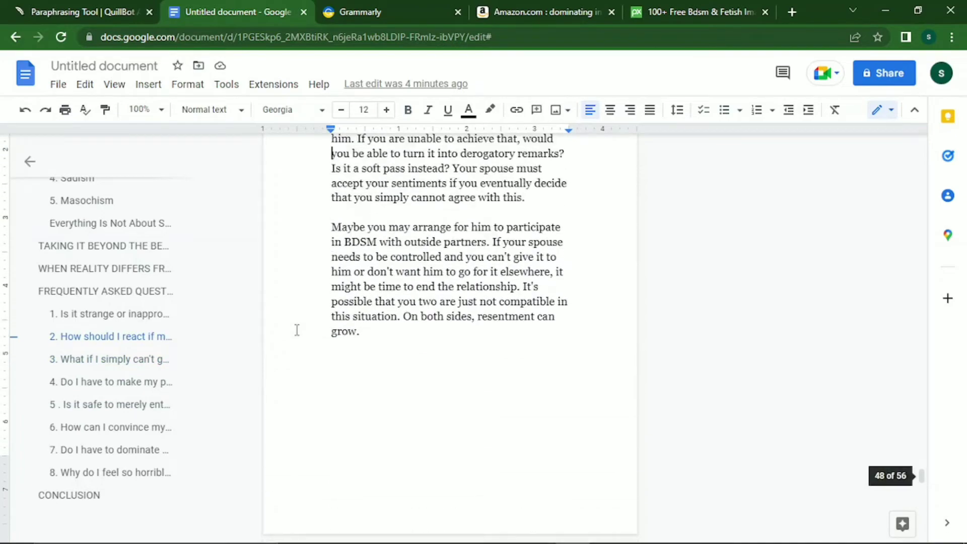
{"action": "key", "text": "Up"}
{"action": "key", "text": "Up"}
{"action": "key", "text": "Up"}
{"action": "key", "text": "Up"}
{"action": "key", "text": "Up"}
{"action": "key", "text": "Up"}
{"action": "key", "text": "Up"}
{"action": "key", "text": "Up"}
{"action": "key", "text": "Up"}
{"action": "key", "text": "Up"}
{"action": "key", "text": "Up"}
{"action": "key", "text": "Up"}
{"action": "key", "text": "Up"}
{"action": "key", "text": "Up"}
{"action": "key", "text": "Up"}
{"action": "key", "text": "Up"}
{"action": "key", "text": "Up"}
{"action": "key", "text": "Up"}
{"action": "key", "text": "Up"}
{"action": "key", "text": "Up"}
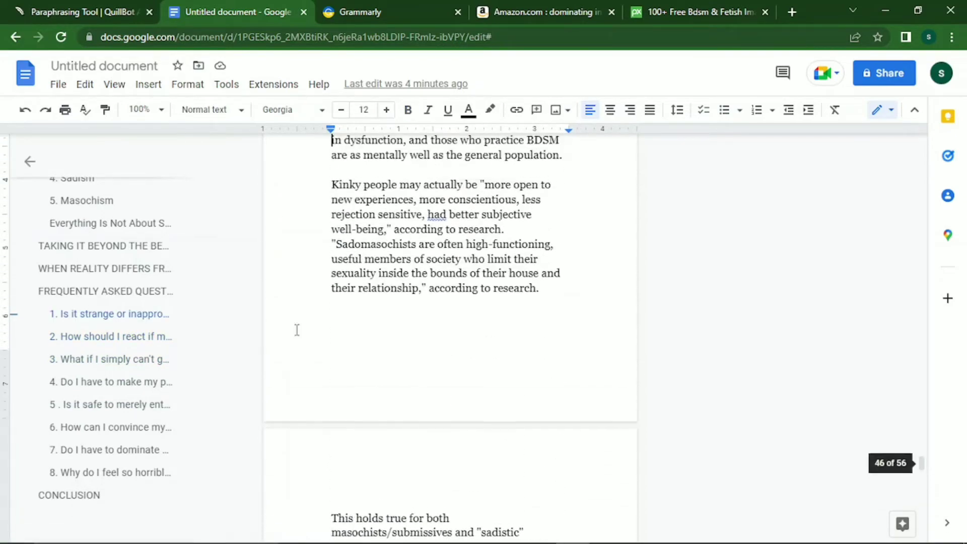
{"action": "key", "text": "Up"}
{"action": "key", "text": "Up"}
{"action": "key", "text": "Up"}
{"action": "key", "text": "Up"}
{"action": "key", "text": "Up"}
{"action": "key", "text": "Up"}
{"action": "key", "text": "Up"}
{"action": "key", "text": "Up"}
{"action": "key", "text": "Up"}
{"action": "key", "text": "Up"}
{"action": "key", "text": "Up"}
{"action": "key", "text": "Up"}
{"action": "key", "text": "Up"}
{"action": "key", "text": "Up"}
{"action": "key", "text": "Up"}
{"action": "key", "text": "Up"}
{"action": "key", "text": "Up"}
{"action": "key", "text": "Up"}
{"action": "key", "text": "Up"}
{"action": "key", "text": "Up"}
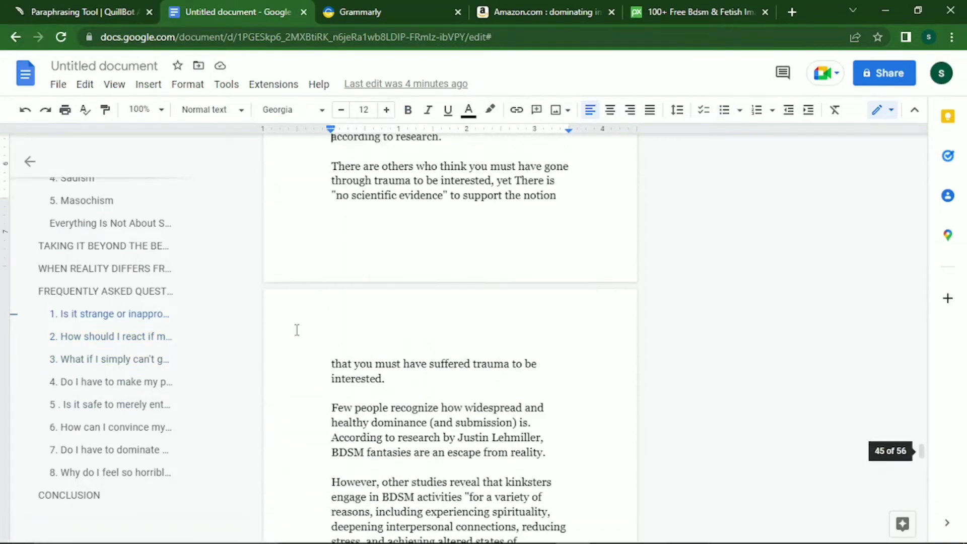
{"action": "key", "text": "Up"}
{"action": "key", "text": "Up"}
{"action": "key", "text": "Up"}
{"action": "key", "text": "Up"}
{"action": "key", "text": "Up"}
{"action": "key", "text": "Up"}
{"action": "key", "text": "Up"}
{"action": "key", "text": "Up"}
{"action": "key", "text": "Up"}
{"action": "key", "text": "Up"}
{"action": "key", "text": "Up"}
{"action": "key", "text": "Up"}
{"action": "key", "text": "Up"}
{"action": "key", "text": "Up"}
{"action": "key", "text": "Up"}
{"action": "key", "text": "Up"}
{"action": "key", "text": "Up"}
{"action": "key", "text": "Up"}
{"action": "key", "text": "Up"}
{"action": "key", "text": "Up"}
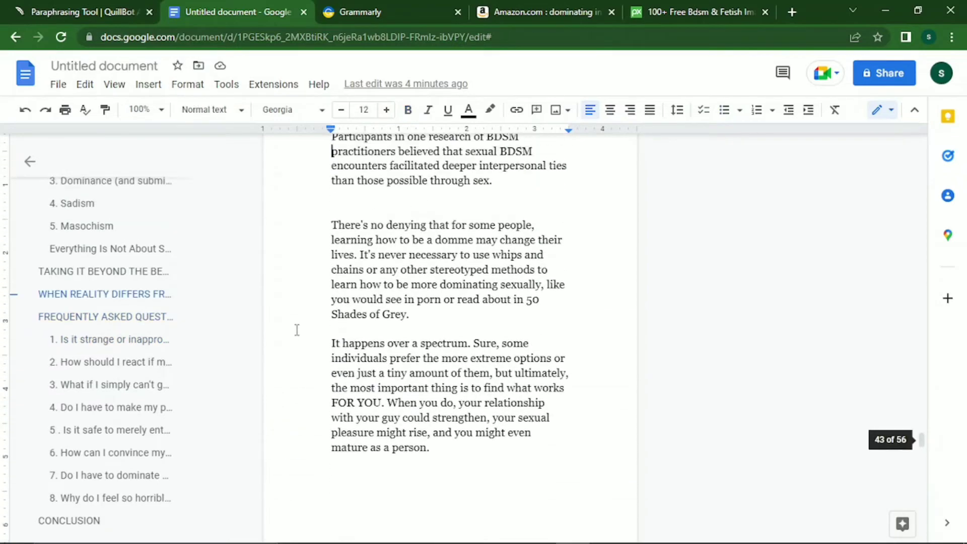
{"action": "key", "text": "Up"}
{"action": "key", "text": "Up"}
{"action": "key", "text": "Up"}
{"action": "key", "text": "Up"}
{"action": "key", "text": "Up"}
{"action": "key", "text": "Up"}
{"action": "key", "text": "Up"}
{"action": "key", "text": "Up"}
{"action": "key", "text": "Up"}
{"action": "key", "text": "Up"}
{"action": "key", "text": "Up"}
{"action": "key", "text": "Up"}
{"action": "key", "text": "Up"}
{"action": "key", "text": "Up"}
{"action": "key", "text": "Up"}
{"action": "key", "text": "Up"}
{"action": "key", "text": "Up"}
{"action": "key", "text": "Up"}
{"action": "key", "text": "Up"}
{"action": "key", "text": "Up"}
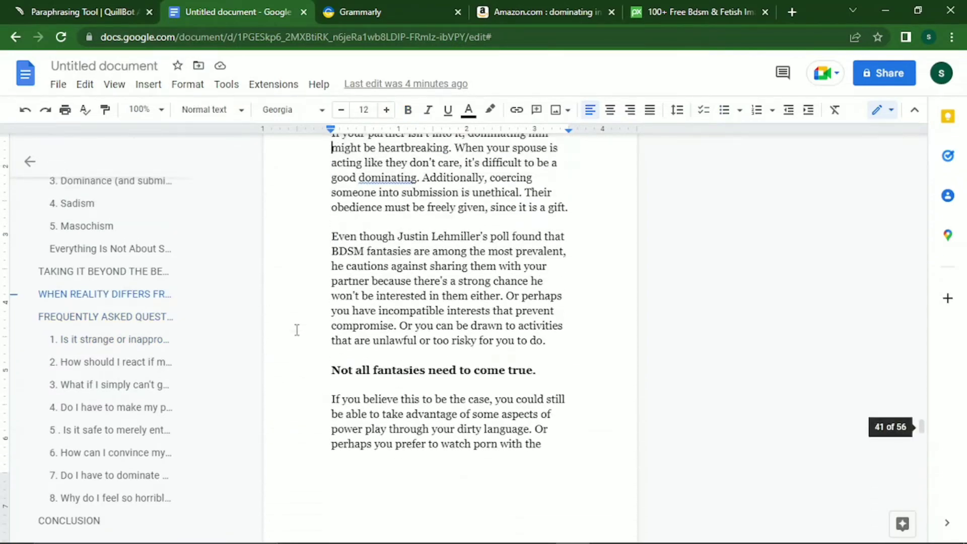
{"action": "key", "text": "Up"}
{"action": "key", "text": "Up"}
{"action": "key", "text": "Up"}
{"action": "key", "text": "Up"}
{"action": "key", "text": "Up"}
{"action": "key", "text": "Up"}
{"action": "key", "text": "Up"}
{"action": "key", "text": "Up"}
{"action": "key", "text": "Up"}
{"action": "key", "text": "Up"}
{"action": "key", "text": "Up"}
{"action": "key", "text": "Up"}
{"action": "key", "text": "Up"}
{"action": "key", "text": "Up"}
{"action": "key", "text": "Up"}
{"action": "key", "text": "Up"}
{"action": "key", "text": "Up"}
{"action": "key", "text": "Up"}
{"action": "key", "text": "Up"}
{"action": "key", "text": "Up"}
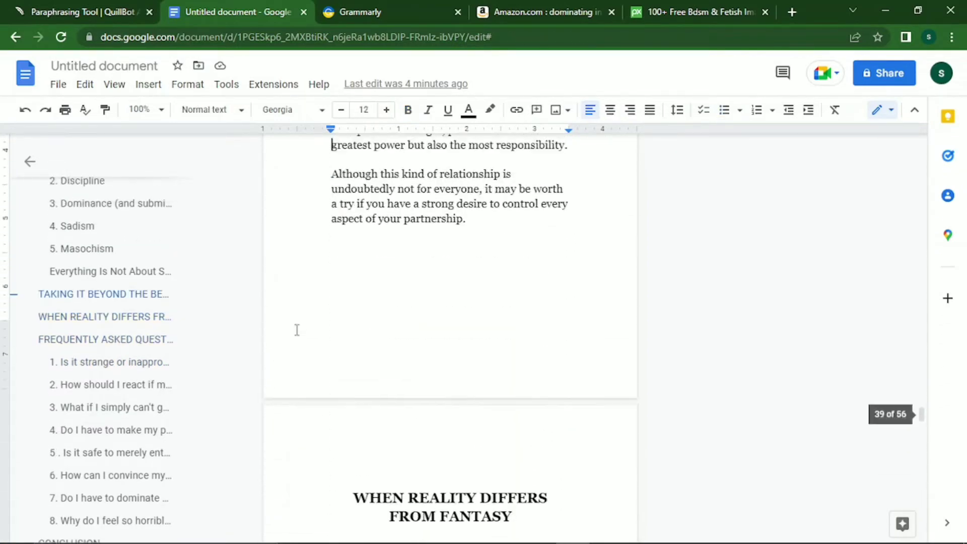
{"action": "key", "text": "Up"}
{"action": "key", "text": "Up"}
{"action": "key", "text": "Up"}
{"action": "key", "text": "Up"}
{"action": "key", "text": "Up"}
{"action": "key", "text": "Up"}
{"action": "key", "text": "Up"}
{"action": "key", "text": "Up"}
{"action": "key", "text": "Up"}
{"action": "key", "text": "Up"}
{"action": "key", "text": "Up"}
{"action": "key", "text": "Up"}
{"action": "key", "text": "Up"}
{"action": "key", "text": "Up"}
{"action": "key", "text": "Up"}
{"action": "key", "text": "Up"}
{"action": "key", "text": "Up"}
{"action": "key", "text": "Up"}
{"action": "key", "text": "Up"}
{"action": "key", "text": "Up"}
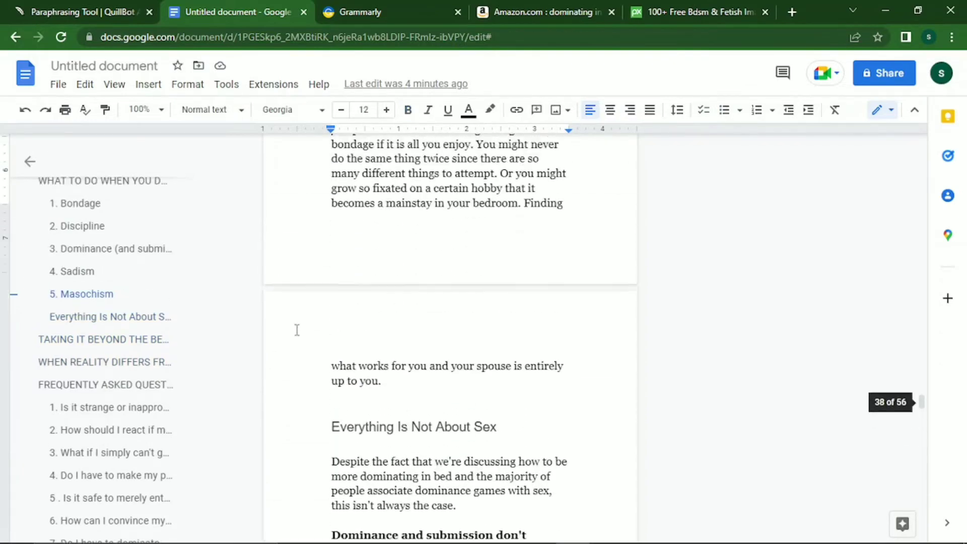
{"action": "key", "text": "Up"}
{"action": "key", "text": "Up"}
{"action": "key", "text": "Up"}
{"action": "key", "text": "Up"}
{"action": "key", "text": "Up"}
{"action": "key", "text": "Up"}
{"action": "key", "text": "Up"}
{"action": "key", "text": "Up"}
{"action": "key", "text": "Up"}
{"action": "key", "text": "Up"}
{"action": "key", "text": "Up"}
{"action": "key", "text": "Up"}
{"action": "key", "text": "Up"}
{"action": "key", "text": "Up"}
{"action": "key", "text": "Up"}
{"action": "key", "text": "Up"}
{"action": "key", "text": "Up"}
{"action": "key", "text": "Up"}
{"action": "key", "text": "Up"}
{"action": "key", "text": "Up"}
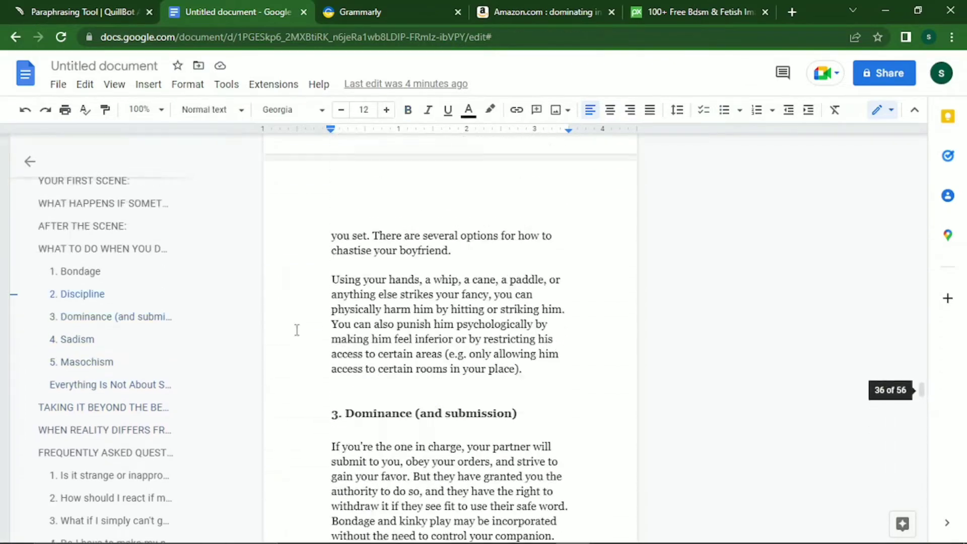
{"action": "key", "text": "Up"}
{"action": "key", "text": "Up"}
{"action": "key", "text": "Up"}
{"action": "key", "text": "Up"}
{"action": "key", "text": "Up"}
{"action": "key", "text": "Up"}
{"action": "key", "text": "Up"}
{"action": "key", "text": "Up"}
{"action": "key", "text": "Up"}
{"action": "key", "text": "Up"}
{"action": "key", "text": "Up"}
{"action": "key", "text": "Up"}
{"action": "key", "text": "Up"}
{"action": "key", "text": "Up"}
{"action": "key", "text": "Up"}
{"action": "key", "text": "Up"}
{"action": "key", "text": "Up"}
{"action": "key", "text": "Up"}
{"action": "key", "text": "Up"}
{"action": "key", "text": "Up"}
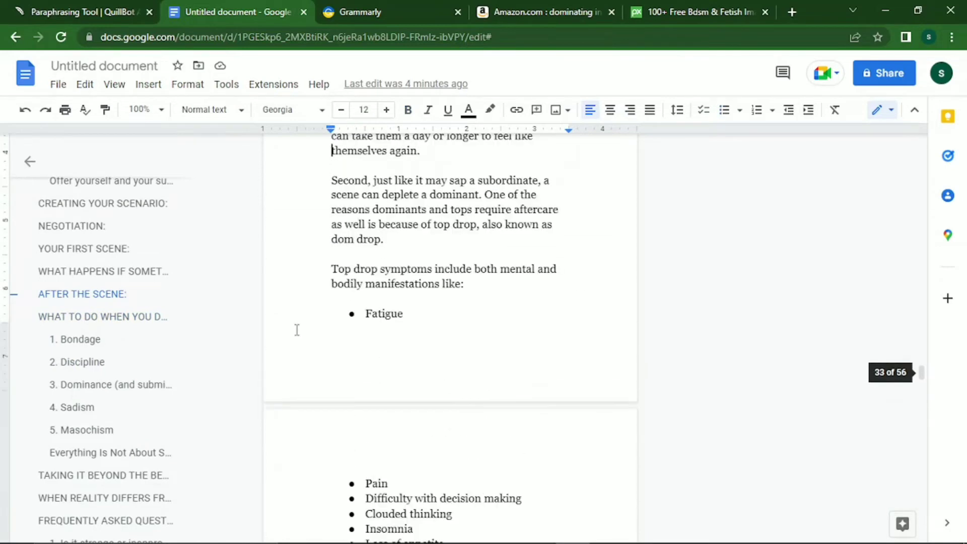
{"action": "key", "text": "Up"}
{"action": "key", "text": "Up"}
{"action": "key", "text": "Up"}
{"action": "key", "text": "Up"}
{"action": "key", "text": "Up"}
{"action": "key", "text": "Up"}
{"action": "key", "text": "Up"}
{"action": "key", "text": "Up"}
{"action": "key", "text": "Up"}
{"action": "key", "text": "Up"}
{"action": "key", "text": "Up"}
{"action": "key", "text": "Up"}
{"action": "key", "text": "Up"}
{"action": "key", "text": "Up"}
{"action": "key", "text": "Up"}
{"action": "key", "text": "Up"}
{"action": "key", "text": "Up"}
{"action": "key", "text": "Up"}
{"action": "key", "text": "Up"}
{"action": "key", "text": "Up"}
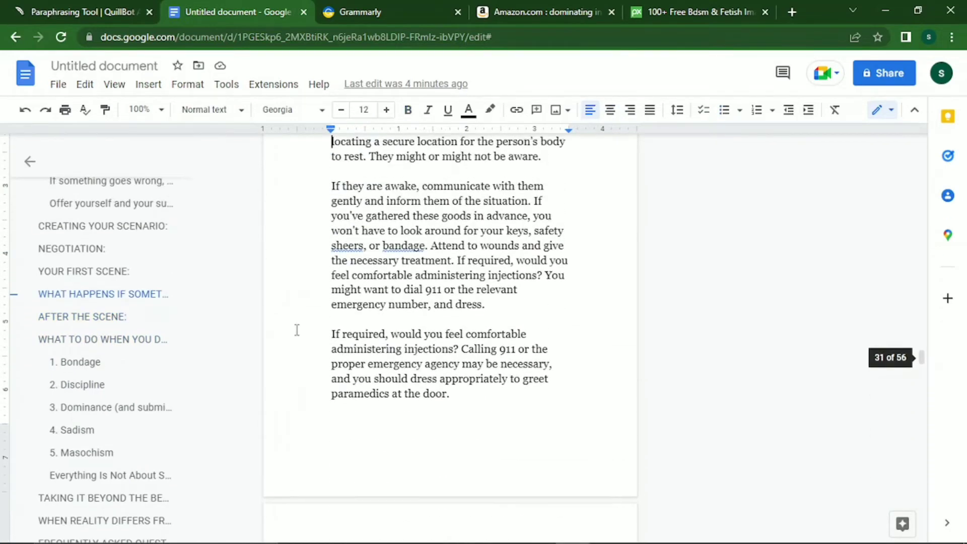
{"action": "key", "text": "Down"}
{"action": "key", "text": "Down"}
{"action": "key", "text": "Down"}
{"action": "key", "text": "Down"}
{"action": "key", "text": "Down"}
{"action": "key", "text": "Down"}
{"action": "key", "text": "Down"}
{"action": "key", "text": "Down"}
{"action": "key", "text": "Down"}
{"action": "key", "text": "Down"}
{"action": "key", "text": "Down"}
{"action": "key", "text": "Down"}
{"action": "key", "text": "Down"}
{"action": "key", "text": "Down"}
{"action": "key", "text": "Down"}
{"action": "key", "text": "Down"}
{"action": "key", "text": "Down"}
{"action": "key", "text": "Down"}
{"action": "key", "text": "Down"}
{"action": "key", "text": "Down"}
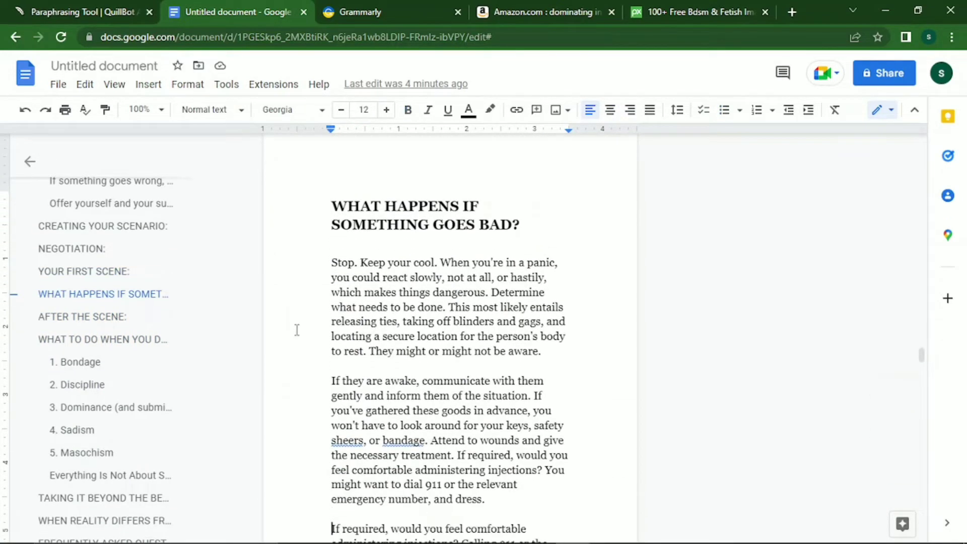
{"action": "key", "text": "Down"}
{"action": "key", "text": "Down"}
{"action": "key", "text": "Down"}
{"action": "key", "text": "Down"}
{"action": "key", "text": "Down"}
{"action": "key", "text": "Down"}
{"action": "key", "text": "Down"}
{"action": "key", "text": "Down"}
{"action": "key", "text": "Down"}
{"action": "key", "text": "Down"}
{"action": "key", "text": "Down"}
{"action": "key", "text": "Down"}
{"action": "key", "text": "Down"}
{"action": "key", "text": "Down"}
{"action": "key", "text": "Down"}
{"action": "key", "text": "Down"}
{"action": "key", "text": "Down"}
{"action": "key", "text": "Down"}
{"action": "key", "text": "Down"}
{"action": "key", "text": "Down"}
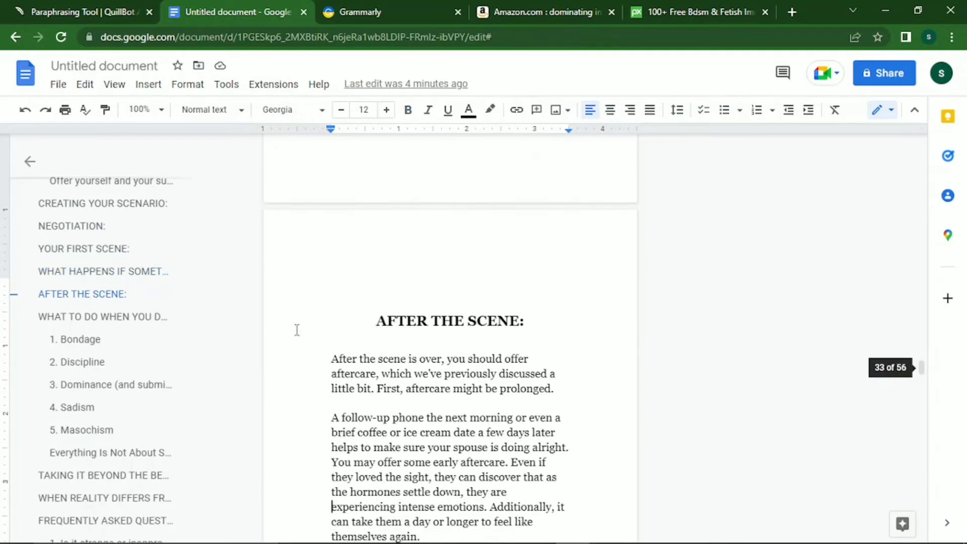
Push the top drop symptoms introduction in AFTER THE SCENE onto the next page.
{"action": "key", "text": "Up"}
{"action": "key", "text": "Up"}
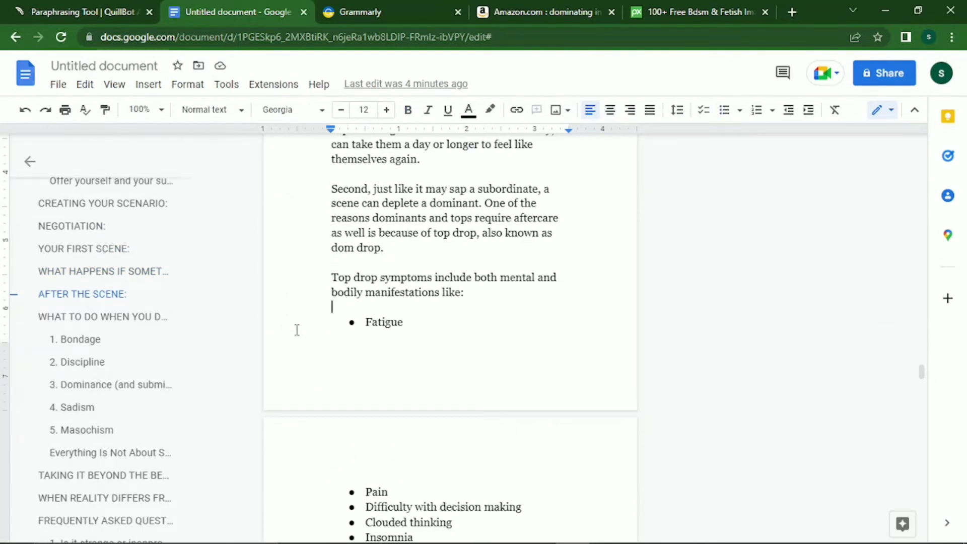
{"action": "key", "text": "Return"}
{"action": "key", "text": "BackSpace"}
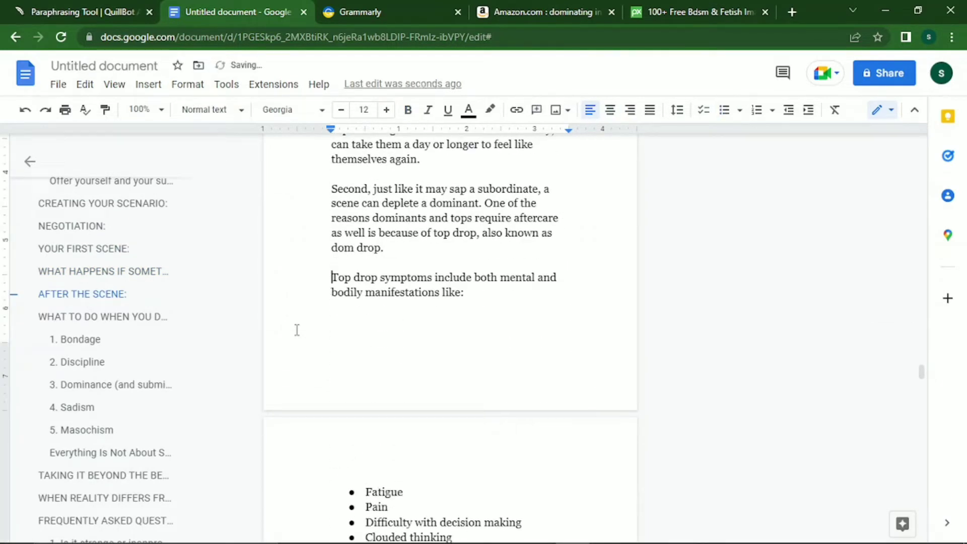
{"action": "key", "text": "Return"}
{"action": "key", "text": "Return"}
{"action": "key", "text": "Return"}
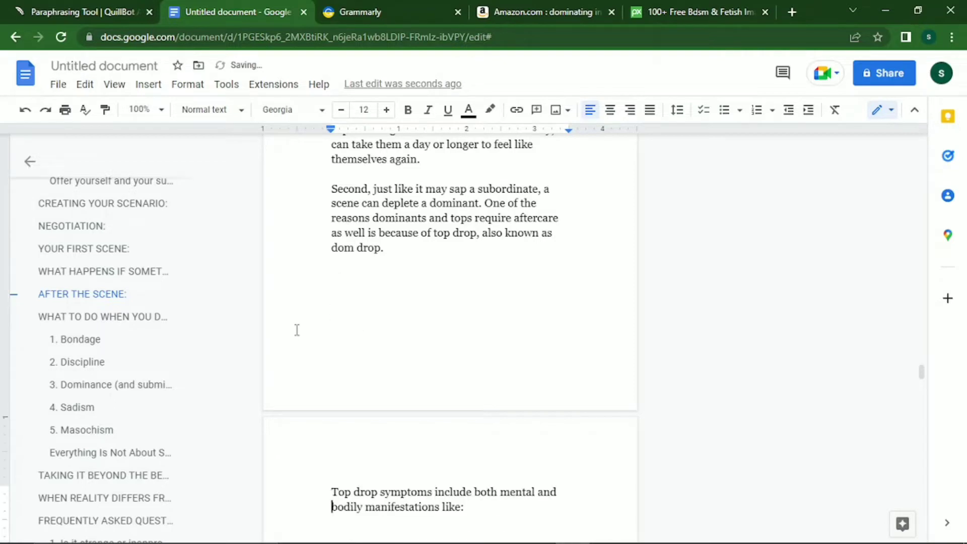
{"action": "key", "text": "Down"}
{"action": "key", "text": "Down"}
{"action": "key", "text": "Down"}
{"action": "key", "text": "Down"}
{"action": "key", "text": "Down"}
{"action": "key", "text": "Down"}
{"action": "key", "text": "Down"}
{"action": "key", "text": "Down"}
{"action": "key", "text": "Down"}
{"action": "key", "text": "Down"}
{"action": "key", "text": "Down"}
{"action": "key", "text": "Down"}
{"action": "key", "text": "Down"}
{"action": "key", "text": "Down"}
{"action": "key", "text": "Down"}
{"action": "key", "text": "Down"}
{"action": "key", "text": "Down"}
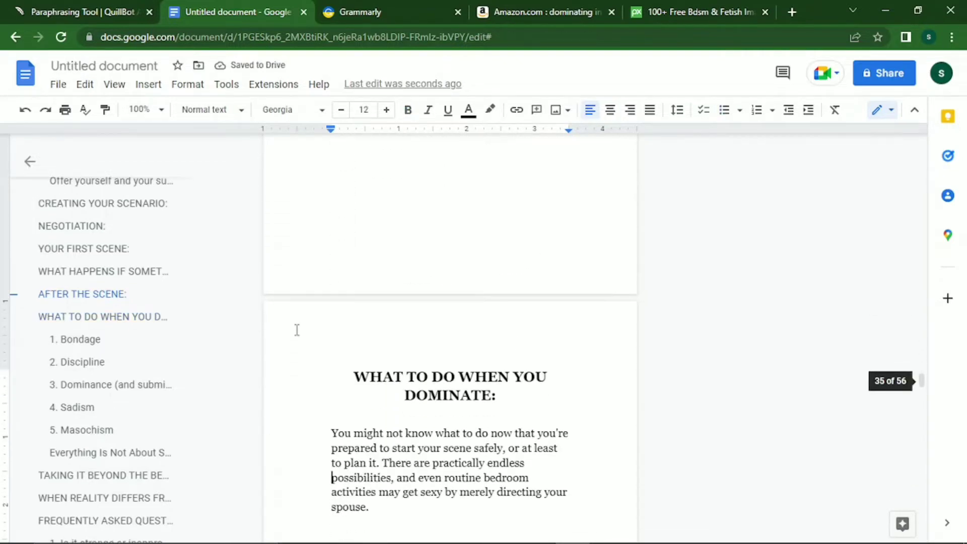
{"action": "key", "text": "Up"}
{"action": "key", "text": "Up"}
{"action": "key", "text": "Up"}
{"action": "key", "text": "Up"}
{"action": "key", "text": "Up"}
{"action": "key", "text": "Up"}
{"action": "key", "text": "Up"}
{"action": "key", "text": "Up"}
{"action": "key", "text": "Up"}
{"action": "key", "text": "Up"}
{"action": "key", "text": "Up"}
{"action": "key", "text": "Up"}
{"action": "key", "text": "Up"}
{"action": "key", "text": "Up"}
{"action": "key", "text": "Up"}
{"action": "key", "text": "Up"}
{"action": "scroll", "coordinate": [297, 329], "scroll_direction": "up", "scroll_amount": 20}
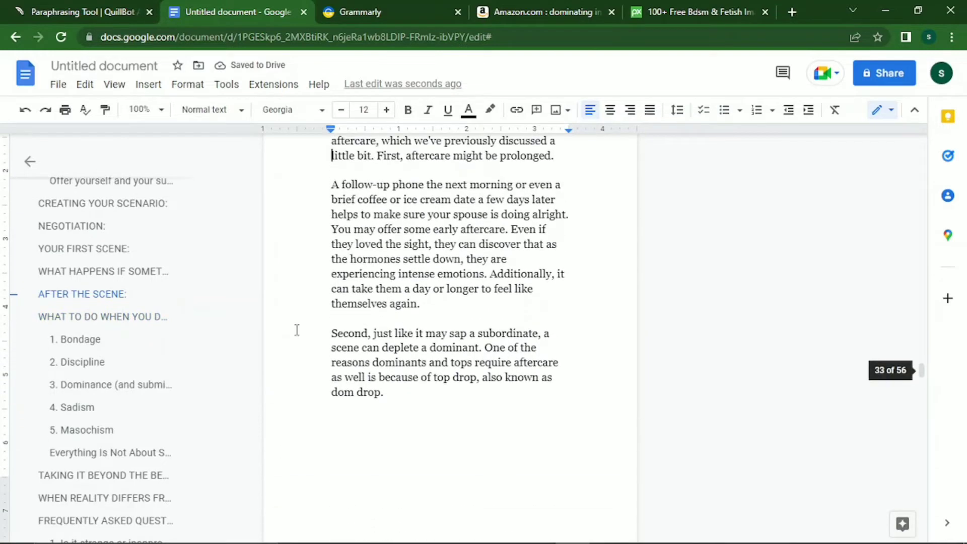
{"action": "scroll", "coordinate": [296, 329], "scroll_direction": "up", "scroll_amount": 12}
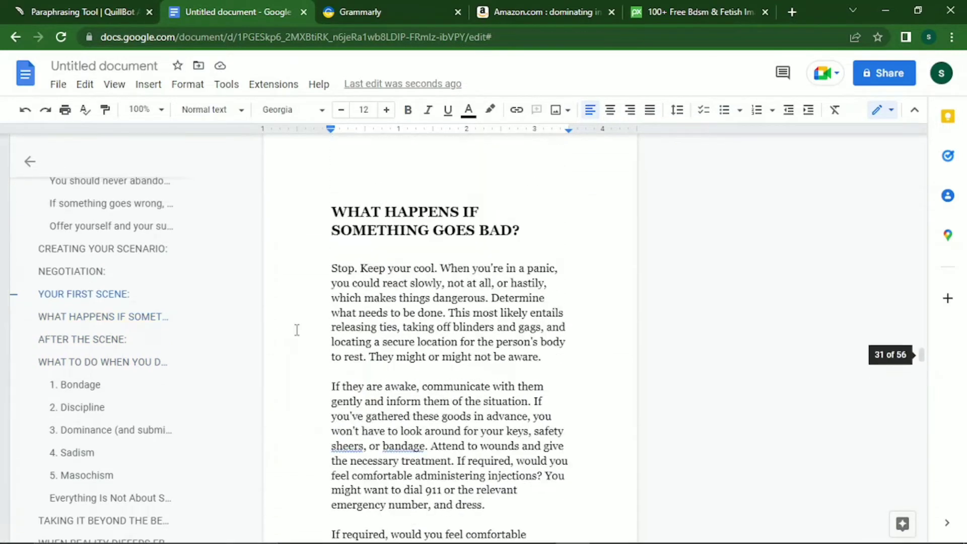
Move back up through NEGOTIATION and the opening chapters to the INTRODUCTION heading.
{"action": "key", "text": "Up"}
{"action": "key", "text": "Up"}
{"action": "key", "text": "Up"}
{"action": "key", "text": "Up"}
{"action": "key", "text": "Up"}
{"action": "key", "text": "Up"}
{"action": "key", "text": "Up"}
{"action": "key", "text": "Up"}
{"action": "key", "text": "Up"}
{"action": "key", "text": "Up"}
{"action": "key", "text": "Up"}
{"action": "key", "text": "Up"}
{"action": "key", "text": "Up"}
{"action": "key", "text": "Up"}
{"action": "key", "text": "Up"}
{"action": "key", "text": "Up"}
{"action": "key", "text": "Up"}
{"action": "key", "text": "Up"}
{"action": "key", "text": "Up"}
{"action": "key", "text": "Up"}
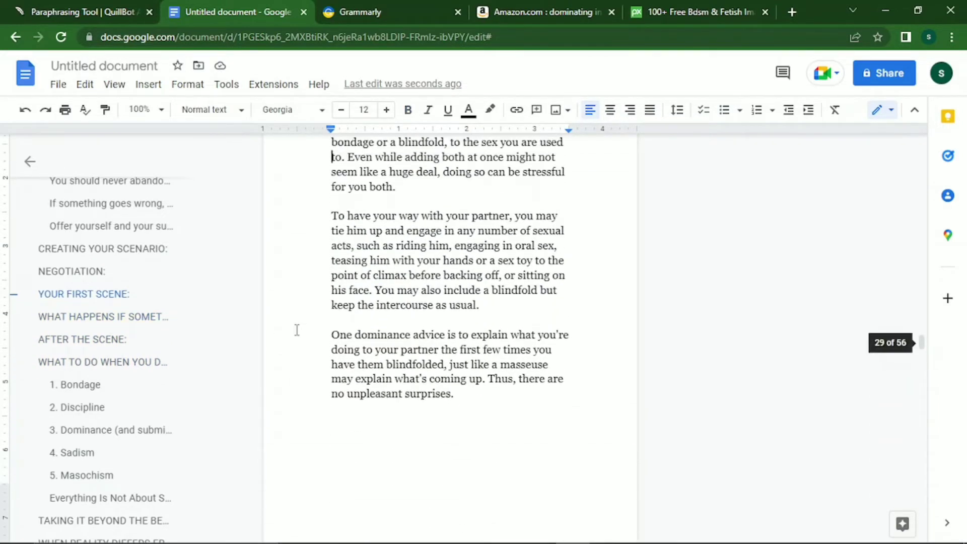
{"action": "key", "text": "Up"}
{"action": "key", "text": "Up"}
{"action": "key", "text": "Up"}
{"action": "key", "text": "Up"}
{"action": "key", "text": "Up"}
{"action": "key", "text": "Up"}
{"action": "key", "text": "Up"}
{"action": "key", "text": "Up"}
{"action": "key", "text": "Up"}
{"action": "key", "text": "Up"}
{"action": "key", "text": "Up"}
{"action": "key", "text": "Up"}
{"action": "key", "text": "Up"}
{"action": "key", "text": "Up"}
{"action": "key", "text": "Up"}
{"action": "key", "text": "Up"}
{"action": "key", "text": "Up"}
{"action": "key", "text": "Up"}
{"action": "key", "text": "Up"}
{"action": "key", "text": "Up"}
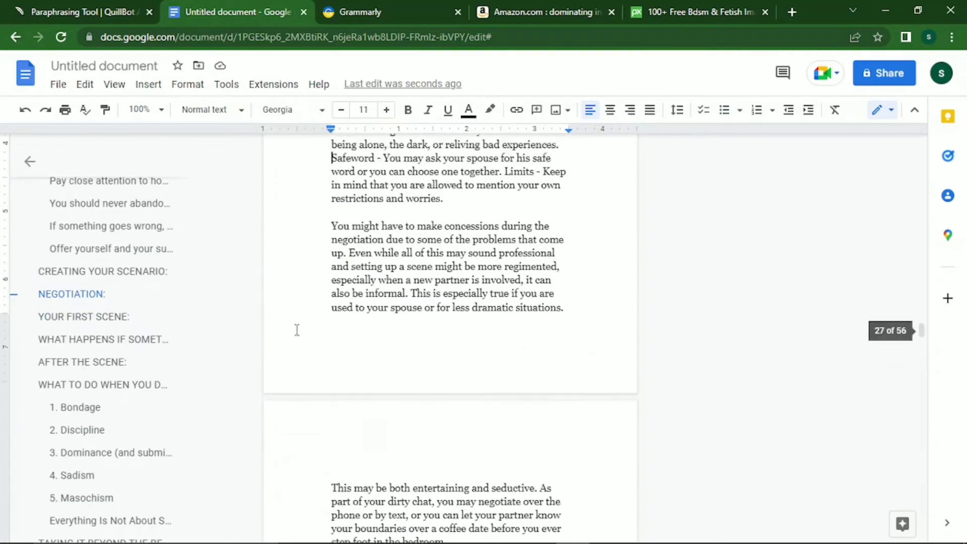
{"action": "key", "text": "Up"}
{"action": "key", "text": "Up"}
{"action": "key", "text": "Up"}
{"action": "key", "text": "Up"}
{"action": "key", "text": "Up"}
{"action": "key", "text": "Up"}
{"action": "key", "text": "Up"}
{"action": "key", "text": "Up"}
{"action": "key", "text": "Up"}
{"action": "key", "text": "Up"}
{"action": "key", "text": "Up"}
{"action": "key", "text": "Up"}
{"action": "key", "text": "Up"}
{"action": "key", "text": "Up"}
{"action": "key", "text": "Up"}
{"action": "key", "text": "Up"}
{"action": "key", "text": "Up"}
{"action": "key", "text": "Up"}
{"action": "key", "text": "Up"}
{"action": "key", "text": "Up"}
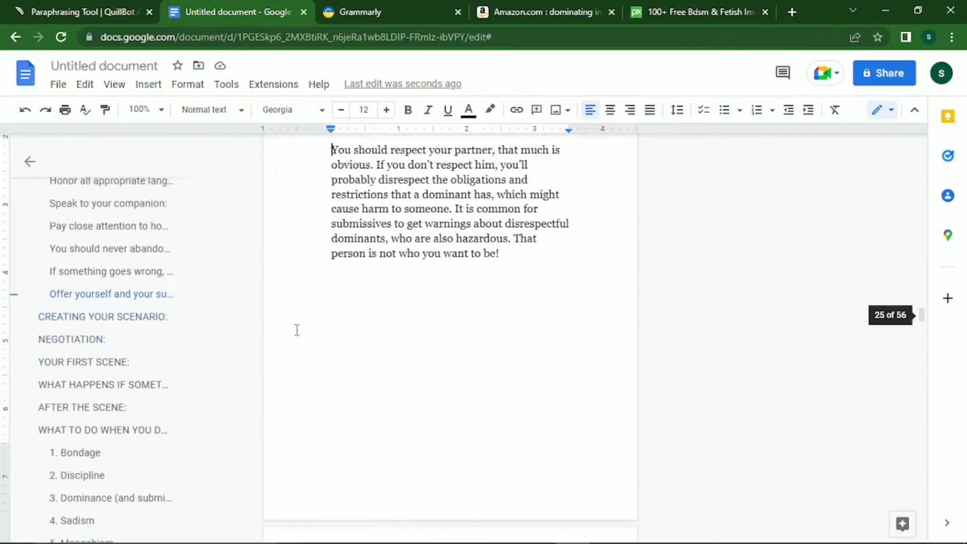
{"action": "key", "text": "Up"}
{"action": "key", "text": "Up"}
{"action": "key", "text": "Up"}
{"action": "key", "text": "Up"}
{"action": "key", "text": "Up"}
{"action": "key", "text": "Up"}
{"action": "key", "text": "Up"}
{"action": "key", "text": "Up"}
{"action": "key", "text": "Up"}
{"action": "key", "text": "Up"}
{"action": "key", "text": "Up"}
{"action": "key", "text": "Up"}
{"action": "key", "text": "Up"}
{"action": "key", "text": "Up"}
{"action": "key", "text": "Up"}
{"action": "key", "text": "Up"}
{"action": "key", "text": "Up"}
{"action": "key", "text": "Up"}
{"action": "key", "text": "Up"}
{"action": "key", "text": "Up"}
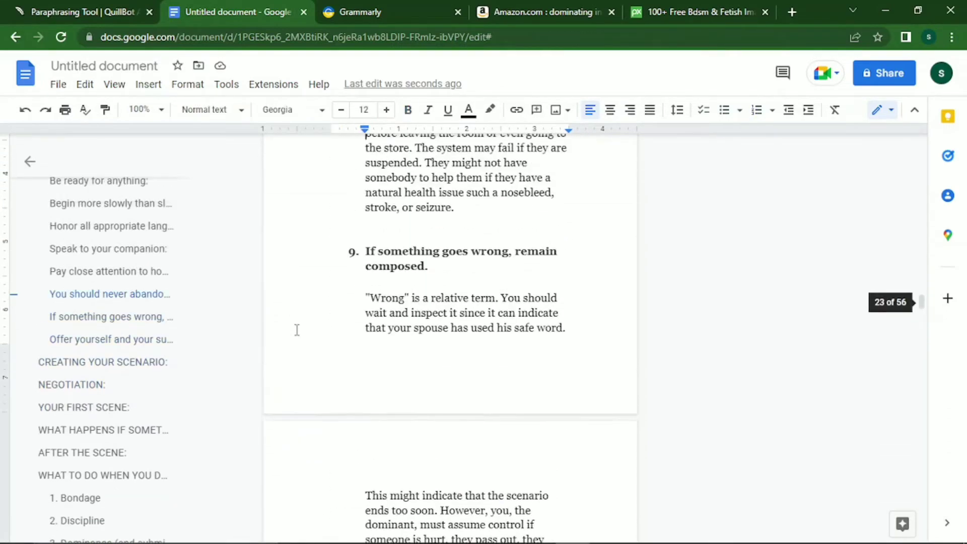
{"action": "key", "text": "Up"}
{"action": "key", "text": "Up"}
{"action": "key", "text": "Up"}
{"action": "key", "text": "Up"}
{"action": "key", "text": "Up"}
{"action": "key", "text": "Up"}
{"action": "key", "text": "Up"}
{"action": "key", "text": "Up"}
{"action": "key", "text": "Up"}
{"action": "key", "text": "Up"}
{"action": "key", "text": "Up"}
{"action": "key", "text": "Up"}
{"action": "key", "text": "Up"}
{"action": "key", "text": "Up"}
{"action": "key", "text": "Up"}
{"action": "key", "text": "Up"}
{"action": "key", "text": "Up"}
{"action": "key", "text": "Up"}
{"action": "key", "text": "Up"}
{"action": "key", "text": "Up"}
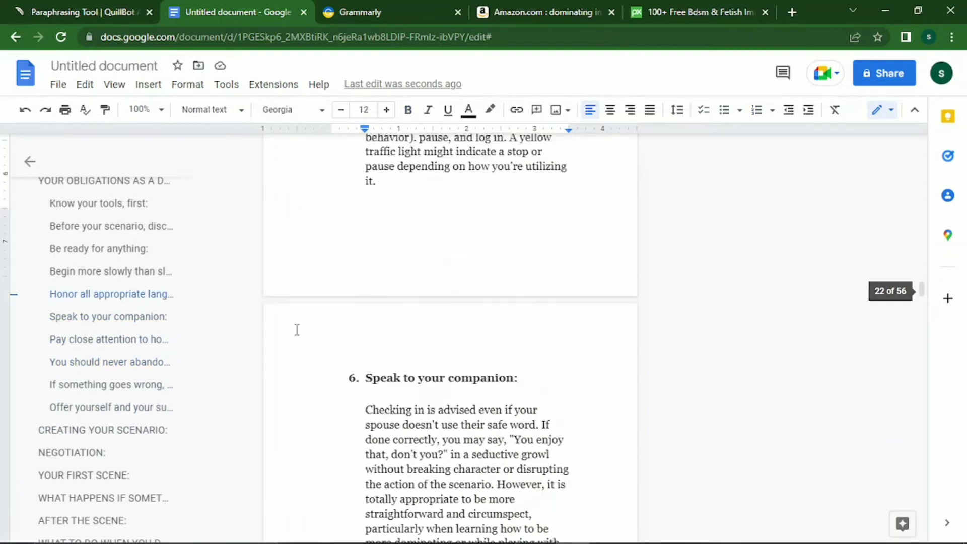
{"action": "key", "text": "Up"}
{"action": "key", "text": "Up"}
{"action": "key", "text": "Up"}
{"action": "key", "text": "Up"}
{"action": "key", "text": "Up"}
{"action": "key", "text": "Up"}
{"action": "key", "text": "Up"}
{"action": "key", "text": "Up"}
{"action": "key", "text": "Up"}
{"action": "key", "text": "Up"}
{"action": "key", "text": "Up"}
{"action": "key", "text": "Up"}
{"action": "key", "text": "Up"}
{"action": "key", "text": "Up"}
{"action": "key", "text": "Up"}
{"action": "key", "text": "Up"}
{"action": "key", "text": "Up"}
{"action": "key", "text": "Up"}
{"action": "key", "text": "Up"}
{"action": "key", "text": "Up"}
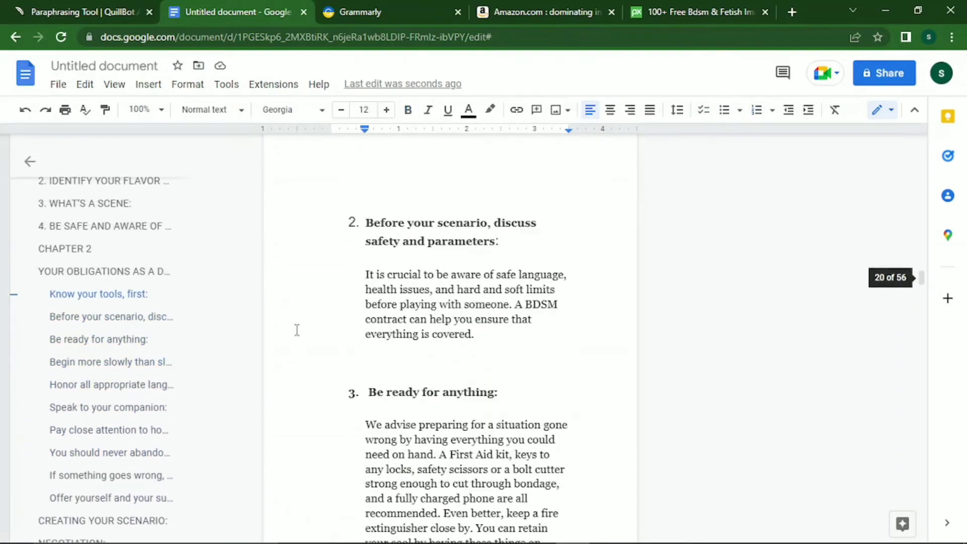
{"action": "key", "text": "Up"}
{"action": "key", "text": "Up"}
{"action": "key", "text": "Up"}
{"action": "key", "text": "Up"}
{"action": "key", "text": "Up"}
{"action": "key", "text": "Up"}
{"action": "key", "text": "Up"}
{"action": "key", "text": "Up"}
{"action": "key", "text": "Up"}
{"action": "key", "text": "Up"}
{"action": "key", "text": "Up"}
{"action": "key", "text": "Up"}
{"action": "key", "text": "Up"}
{"action": "key", "text": "Up"}
{"action": "key", "text": "Up"}
{"action": "key", "text": "Up"}
{"action": "key", "text": "Up"}
{"action": "key", "text": "Up"}
{"action": "key", "text": "Up"}
{"action": "key", "text": "Up"}
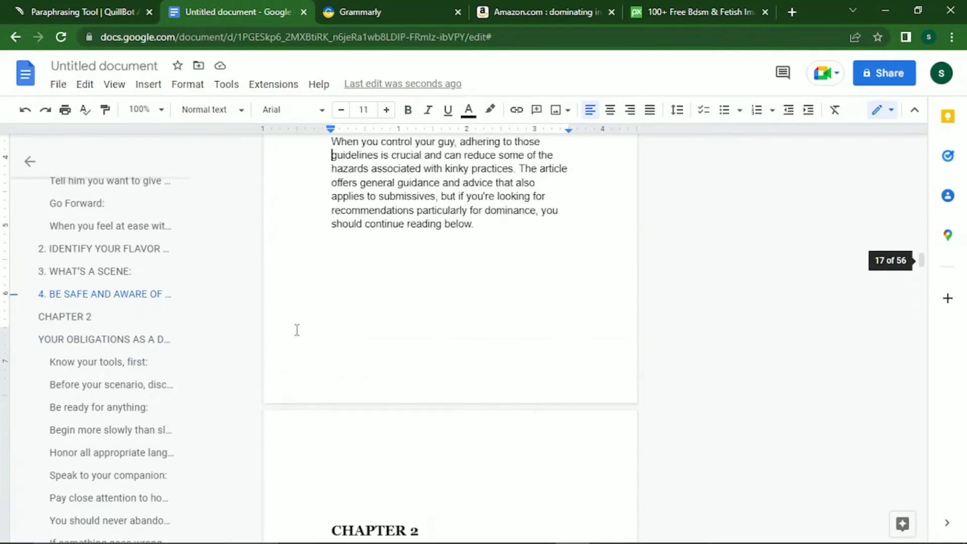
{"action": "key", "text": "Up"}
{"action": "key", "text": "Up"}
{"action": "key", "text": "Up"}
{"action": "key", "text": "Up"}
{"action": "key", "text": "Up"}
{"action": "key", "text": "Up"}
{"action": "key", "text": "Up"}
{"action": "key", "text": "Up"}
{"action": "key", "text": "Up"}
{"action": "key", "text": "Up"}
{"action": "key", "text": "Up"}
{"action": "key", "text": "Up"}
{"action": "key", "text": "Up"}
{"action": "key", "text": "Up"}
{"action": "key", "text": "Up"}
{"action": "key", "text": "Up"}
{"action": "key", "text": "Up"}
{"action": "key", "text": "Up"}
{"action": "key", "text": "Up"}
{"action": "key", "text": "Up"}
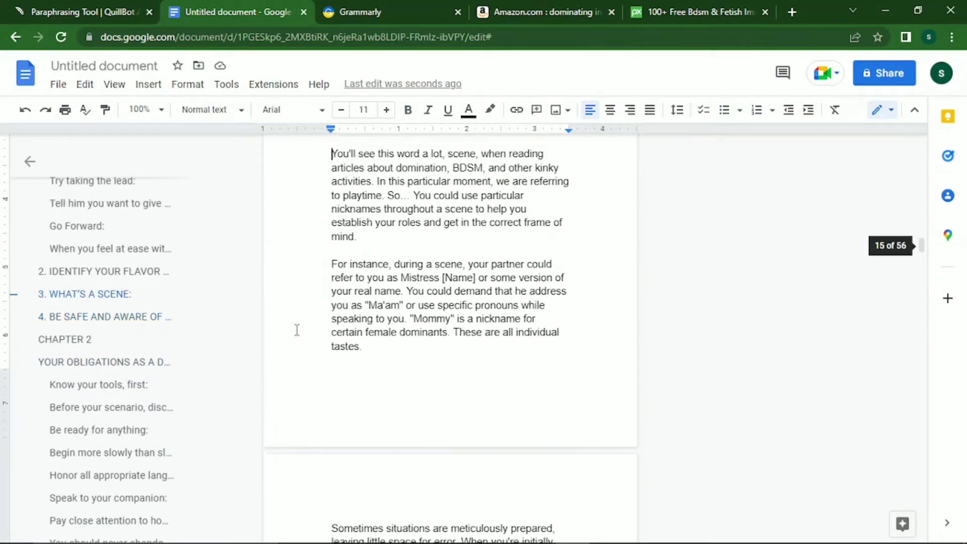
{"action": "key", "text": "Up"}
{"action": "key", "text": "Up"}
{"action": "key", "text": "Up"}
{"action": "key", "text": "Up"}
{"action": "key", "text": "Up"}
{"action": "key", "text": "Up"}
{"action": "key", "text": "Up"}
{"action": "key", "text": "Up"}
{"action": "key", "text": "Up"}
{"action": "key", "text": "Up"}
{"action": "key", "text": "Up"}
{"action": "key", "text": "Up"}
{"action": "key", "text": "Up"}
{"action": "key", "text": "Up"}
{"action": "key", "text": "Up"}
{"action": "key", "text": "Up"}
{"action": "key", "text": "Up"}
{"action": "key", "text": "Up"}
{"action": "key", "text": "Up"}
{"action": "key", "text": "Up"}
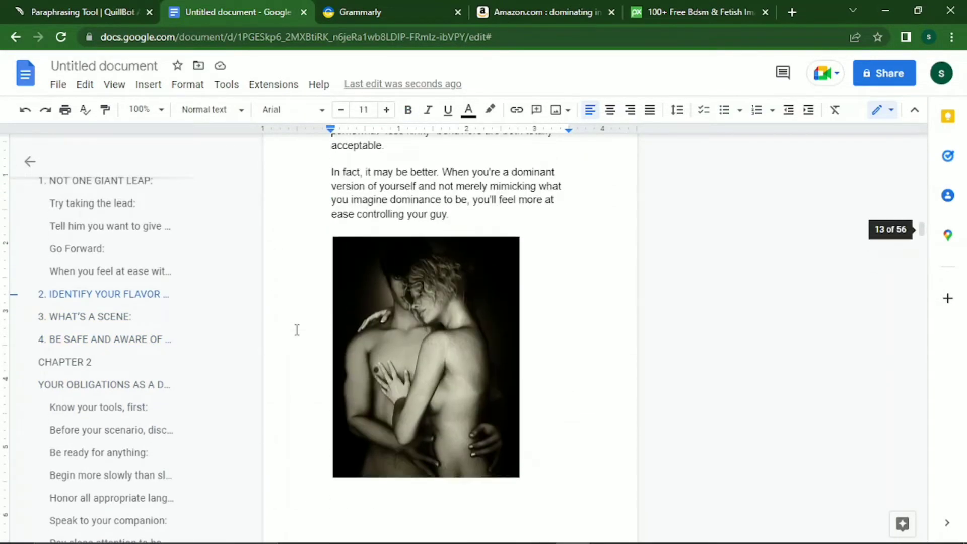
{"action": "key", "text": "Up"}
{"action": "key", "text": "Up"}
{"action": "key", "text": "Up"}
{"action": "key", "text": "Up"}
{"action": "key", "text": "Up"}
{"action": "key", "text": "Up"}
{"action": "key", "text": "Up"}
{"action": "key", "text": "Up"}
{"action": "key", "text": "Up"}
{"action": "key", "text": "Up"}
{"action": "key", "text": "Up"}
{"action": "key", "text": "Up"}
{"action": "key", "text": "Up"}
{"action": "key", "text": "Up"}
{"action": "key", "text": "Up"}
{"action": "key", "text": "Up"}
{"action": "key", "text": "Up"}
{"action": "key", "text": "Up"}
{"action": "key", "text": "Up"}
{"action": "key", "text": "Up"}
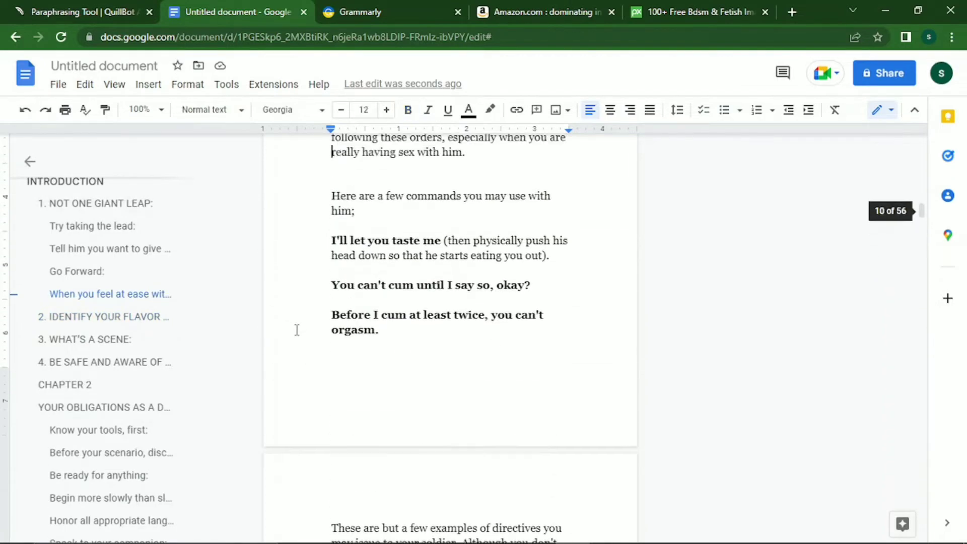
{"action": "key", "text": "Up"}
{"action": "key", "text": "Up"}
{"action": "key", "text": "Up"}
{"action": "key", "text": "Up"}
{"action": "key", "text": "Up"}
{"action": "key", "text": "Up"}
{"action": "key", "text": "Up"}
{"action": "key", "text": "Up"}
{"action": "key", "text": "Up"}
{"action": "key", "text": "Up"}
{"action": "key", "text": "Up"}
{"action": "key", "text": "Up"}
{"action": "key", "text": "Up"}
{"action": "key", "text": "Up"}
{"action": "key", "text": "Up"}
{"action": "key", "text": "Up"}
{"action": "key", "text": "Up"}
{"action": "key", "text": "Up"}
{"action": "key", "text": "Up"}
{"action": "key", "text": "Up"}
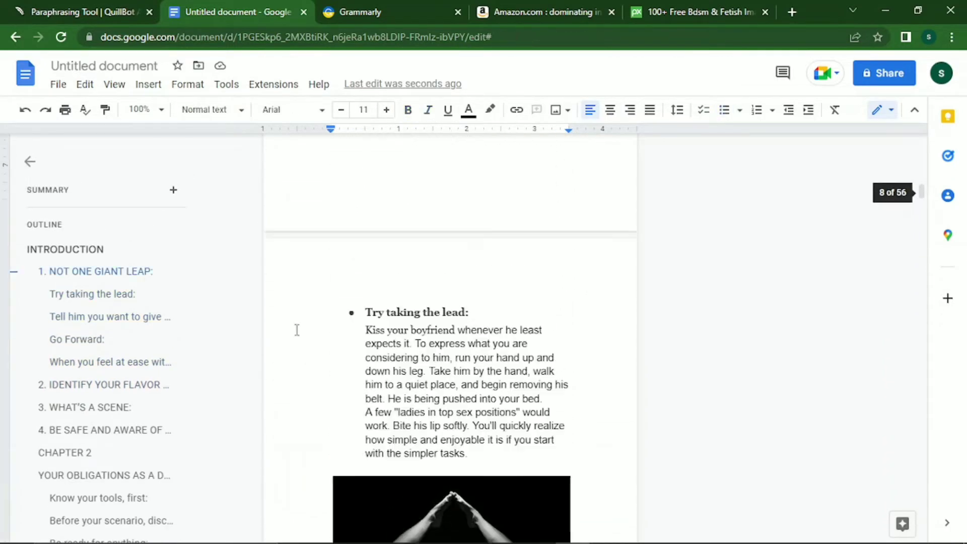
{"action": "key", "text": "Up"}
{"action": "key", "text": "Up"}
{"action": "key", "text": "Up"}
{"action": "key", "text": "Up"}
{"action": "key", "text": "Up"}
{"action": "key", "text": "Up"}
{"action": "key", "text": "Up"}
{"action": "key", "text": "Up"}
{"action": "key", "text": "Up"}
{"action": "key", "text": "Up"}
{"action": "key", "text": "Up"}
{"action": "key", "text": "Up"}
{"action": "key", "text": "Up"}
{"action": "key", "text": "Up"}
{"action": "key", "text": "Up"}
{"action": "key", "text": "Up"}
{"action": "key", "text": "Up"}
{"action": "key", "text": "Up"}
{"action": "key", "text": "Up"}
{"action": "key", "text": "Up"}
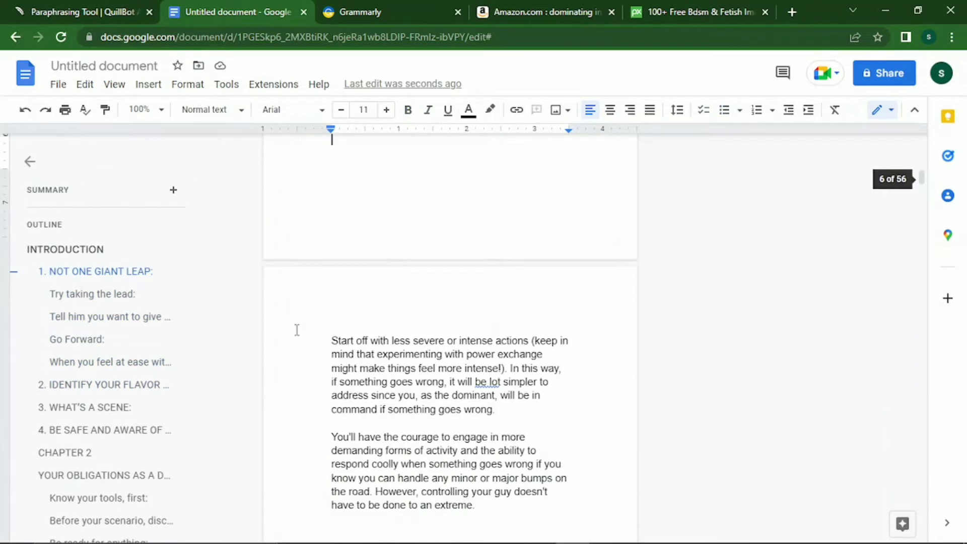
Type TOPIC and AUTHOR NAME at the top of the first page, correcting the AURTOR typo.
{"action": "key", "text": "Up"}
{"action": "key", "text": "Up"}
{"action": "key", "text": "Up"}
{"action": "key", "text": "Up"}
{"action": "key", "text": "Up"}
{"action": "key", "text": "Up"}
{"action": "key", "text": "Up"}
{"action": "key", "text": "Up"}
{"action": "key", "text": "Up"}
{"action": "key", "text": "Up"}
{"action": "key", "text": "Up"}
{"action": "key", "text": "Up"}
{"action": "key", "text": "Up"}
{"action": "key", "text": "Up"}
{"action": "key", "text": "Up"}
{"action": "key", "text": "Up"}
{"action": "key", "text": "Up"}
{"action": "key", "text": "Up"}
{"action": "key", "text": "Up"}
{"action": "key", "text": "Up"}
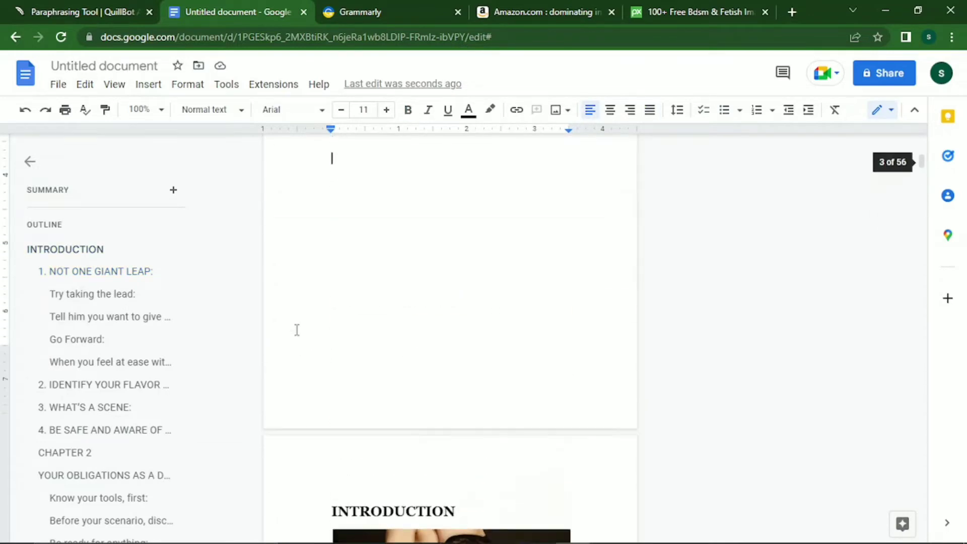
{"action": "key", "text": "Up"}
{"action": "key", "text": "Up"}
{"action": "key", "text": "Up"}
{"action": "key", "text": "Up"}
{"action": "key", "text": "Up"}
{"action": "key", "text": "Up"}
{"action": "key", "text": "Up"}
{"action": "key", "text": "Up"}
{"action": "key", "text": "Up"}
{"action": "key", "text": "Up"}
{"action": "key", "text": "Up"}
{"action": "key", "text": "Up"}
{"action": "key", "text": "Up"}
{"action": "key", "text": "Up"}
{"action": "key", "text": "Up"}
{"action": "key", "text": "Up"}
{"action": "key", "text": "Up"}
{"action": "key", "text": "Up"}
{"action": "key", "text": "Up"}
{"action": "key", "text": "Up"}
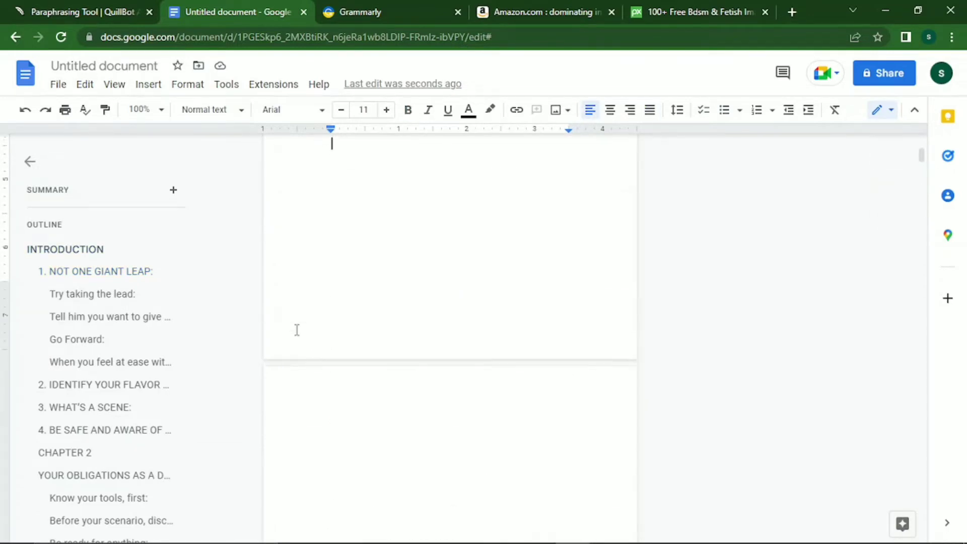
{"action": "key", "text": "Up"}
{"action": "key", "text": "Up"}
{"action": "key", "text": "Up"}
{"action": "key", "text": "Up"}
{"action": "key", "text": "Up"}
{"action": "key", "text": "Up"}
{"action": "key", "text": "Up"}
{"action": "key", "text": "Up"}
{"action": "key", "text": "Up"}
{"action": "key", "text": "Up"}
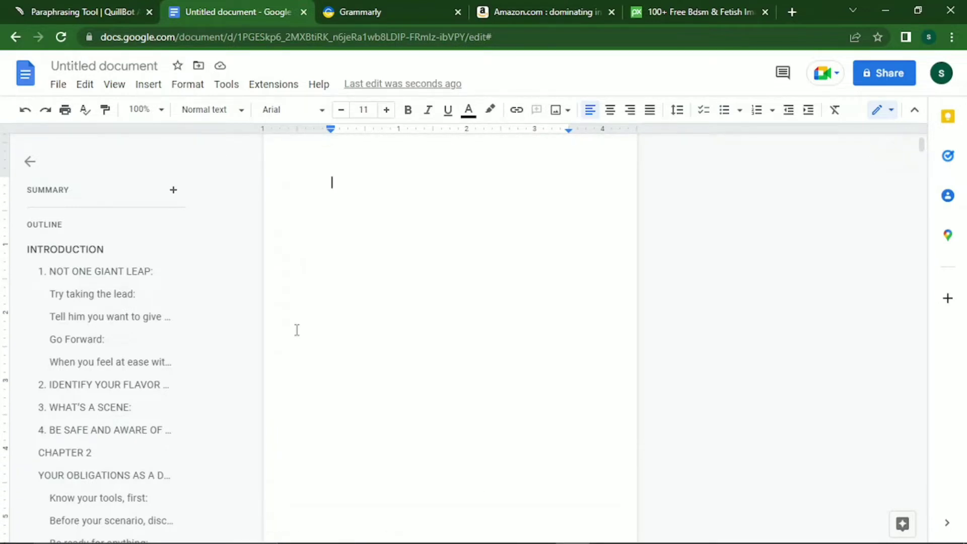
{"action": "type", "text": "t"}
{"action": "type", "text": "TOP"}
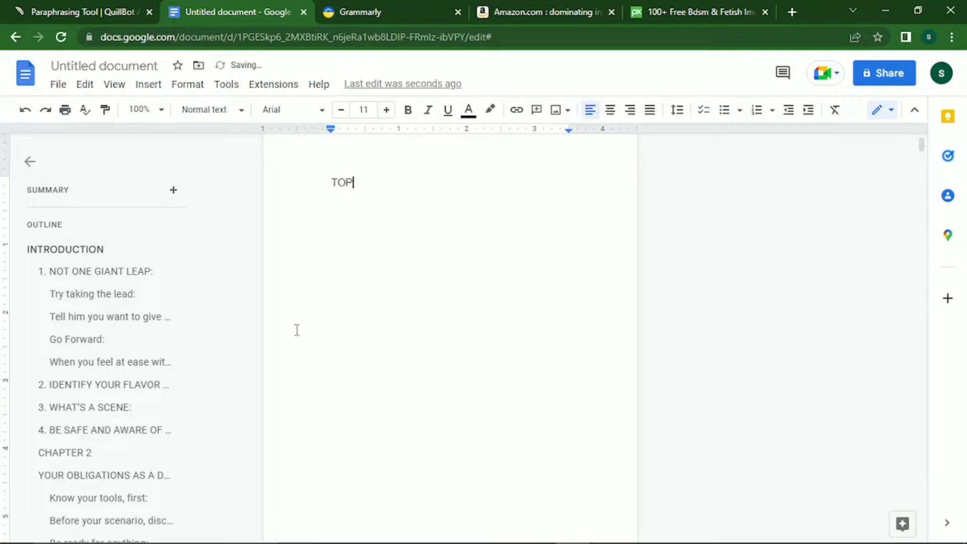
{"action": "type", "text": "IC"}
{"action": "key", "text": "Return"}
{"action": "key", "text": "Return"}
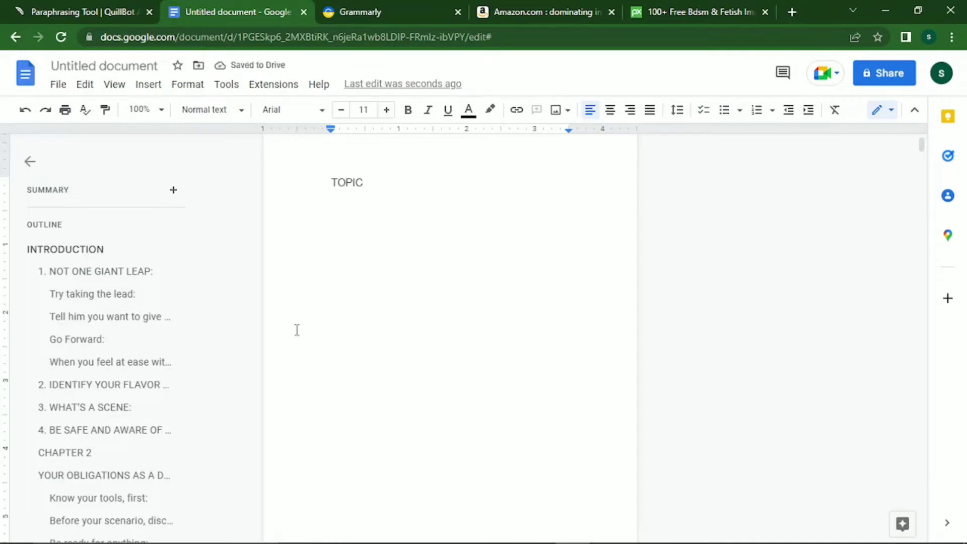
{"action": "type", "text": "AURTOR"}
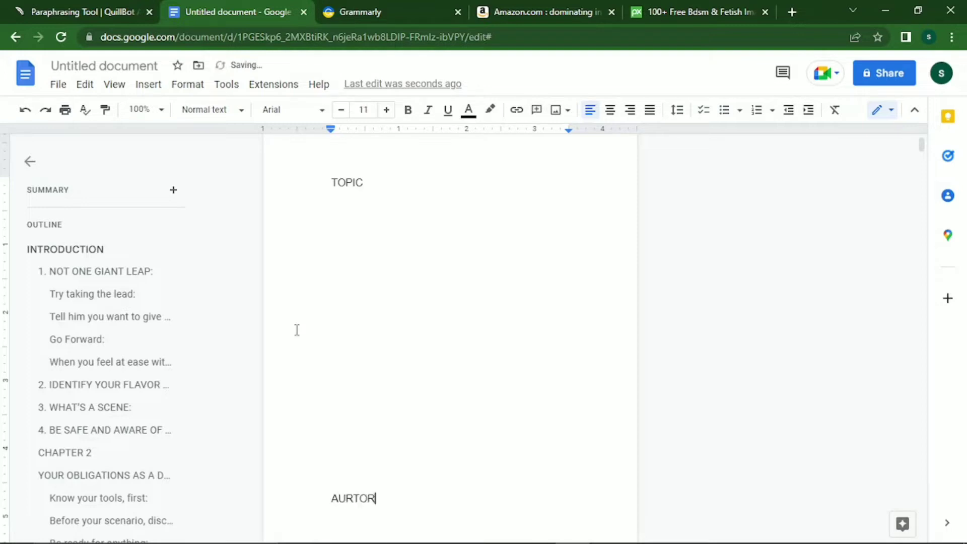
{"action": "type", "text": " NAME"}
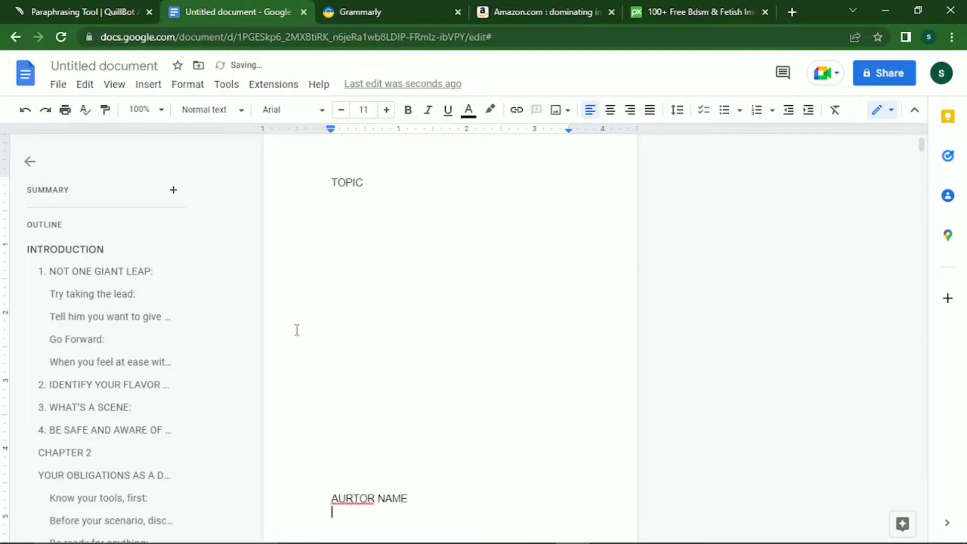
{"action": "key", "text": "Left"}
{"action": "key", "text": "Left"}
{"action": "key", "text": "Left"}
{"action": "key", "text": "Left"}
{"action": "key", "text": "Left"}
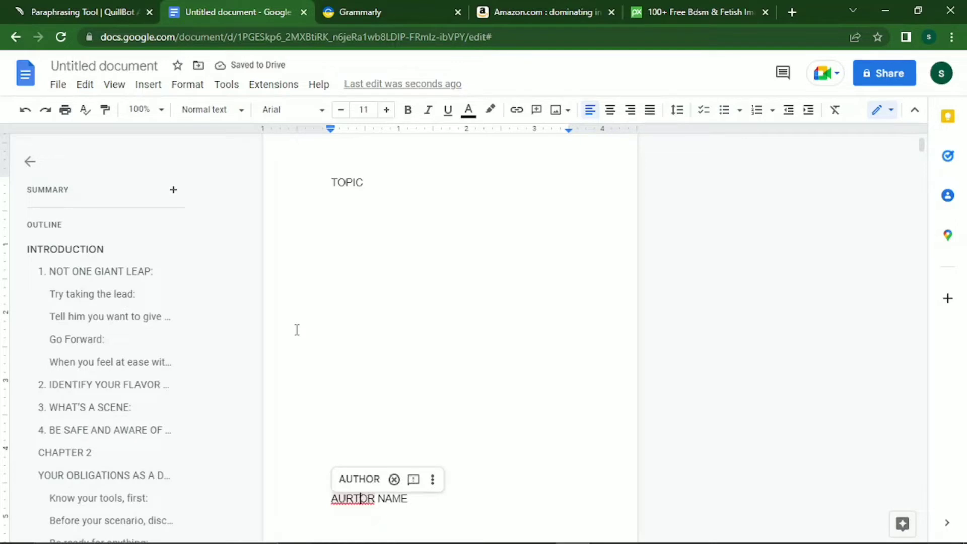
{"action": "key", "text": "BackSpace"}
{"action": "type", "text": "H"}
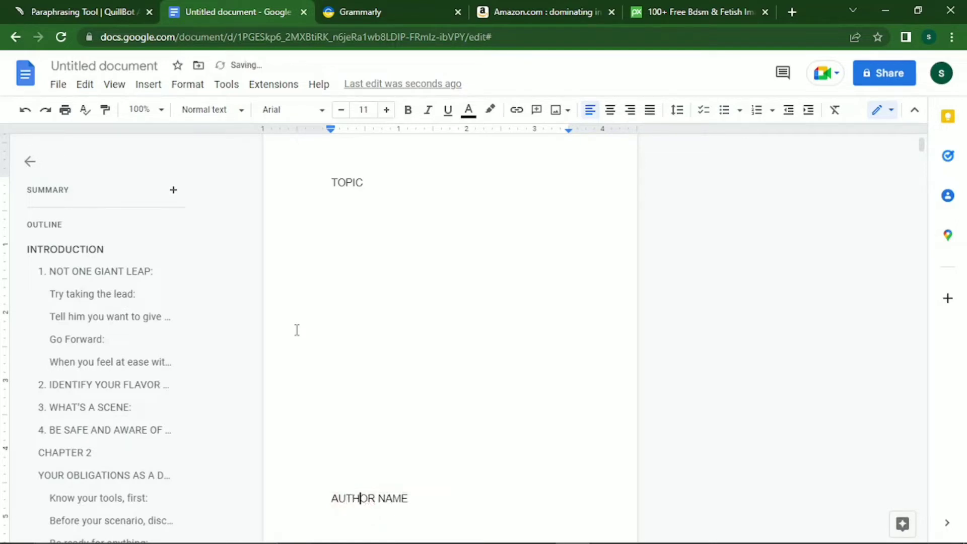
{"action": "key", "text": "End"}
{"action": "key", "text": "Return"}
{"action": "key", "text": "Return"}
{"action": "key", "text": "Return"}
{"action": "key", "text": "Return"}
{"action": "key", "text": "Return"}
{"action": "key", "text": "Return"}
{"action": "key", "text": "Return"}
{"action": "key", "text": "Return"}
{"action": "key", "text": "Return"}
{"action": "key", "text": "Return"}
{"action": "key", "text": "Return"}
{"action": "key", "text": "Return"}
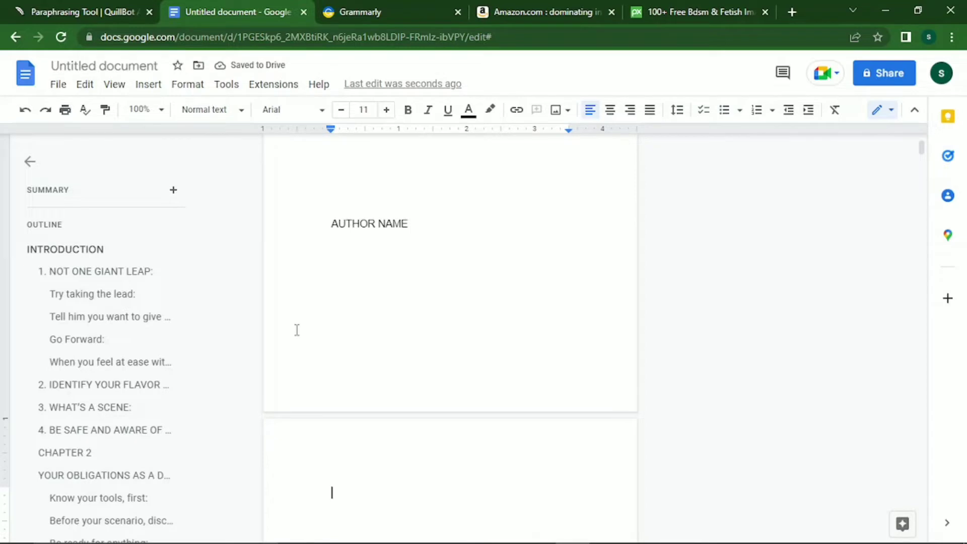
Add a COPYRIGHT page and a TABLE OF CONTENT page, fixing the CONTENE typo.
{"action": "type", "text": "COPYRIG"}
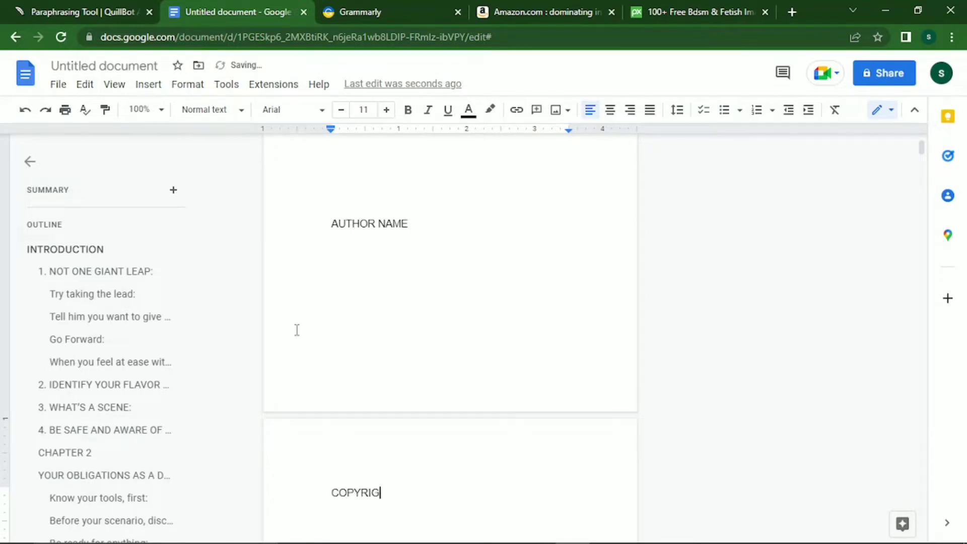
{"action": "type", "text": "HT"}
{"action": "key", "text": "Return"}
{"action": "key", "text": "Return"}
{"action": "key", "text": "Return"}
{"action": "key", "text": "Return"}
{"action": "key", "text": "Return"}
{"action": "key", "text": "Return"}
{"action": "key", "text": "Return"}
{"action": "key", "text": "Return"}
{"action": "key", "text": "Return"}
{"action": "key", "text": "Return"}
{"action": "key", "text": "Return"}
{"action": "key", "text": "Return"}
{"action": "key", "text": "Return"}
{"action": "key", "text": "Return"}
{"action": "key", "text": "Return"}
{"action": "key", "text": "Return"}
{"action": "key", "text": "Return"}
{"action": "key", "text": "Return"}
{"action": "key", "text": "Return"}
{"action": "key", "text": "Return"}
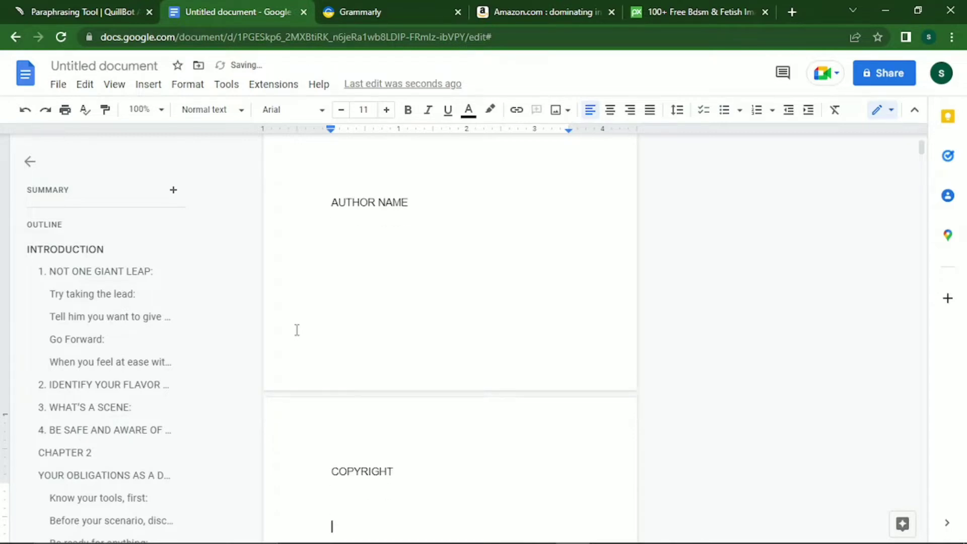
{"action": "key", "text": "Return"}
{"action": "key", "text": "Return"}
{"action": "key", "text": "Return"}
{"action": "key", "text": "Return"}
{"action": "key", "text": "Return"}
{"action": "key", "text": "Return"}
{"action": "key", "text": "Return"}
{"action": "key", "text": "Return"}
{"action": "key", "text": "Return"}
{"action": "key", "text": "Return"}
{"action": "key", "text": "Return"}
{"action": "key", "text": "Return"}
{"action": "key", "text": "Return"}
{"action": "key", "text": "Return"}
{"action": "key", "text": "Return"}
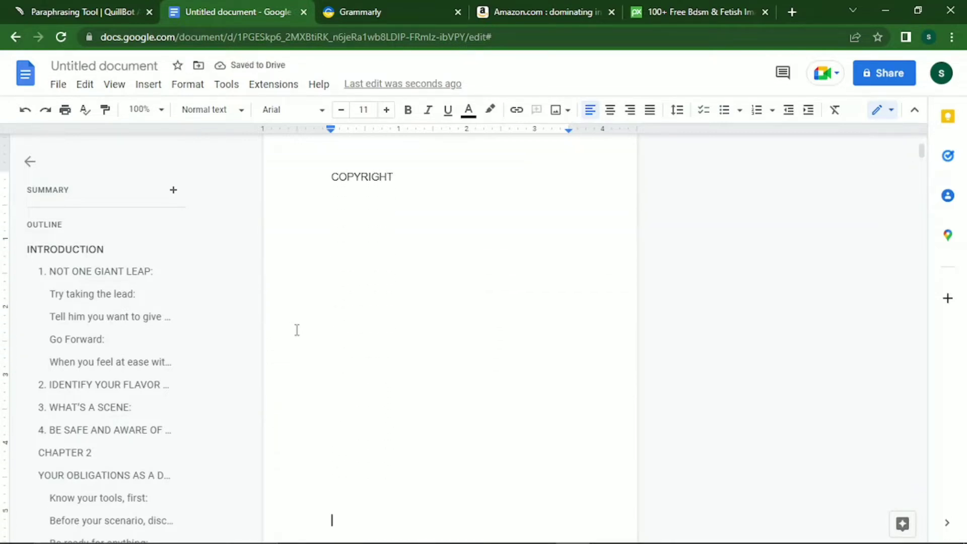
{"action": "key", "text": "Return"}
{"action": "key", "text": "Return"}
{"action": "key", "text": "Return"}
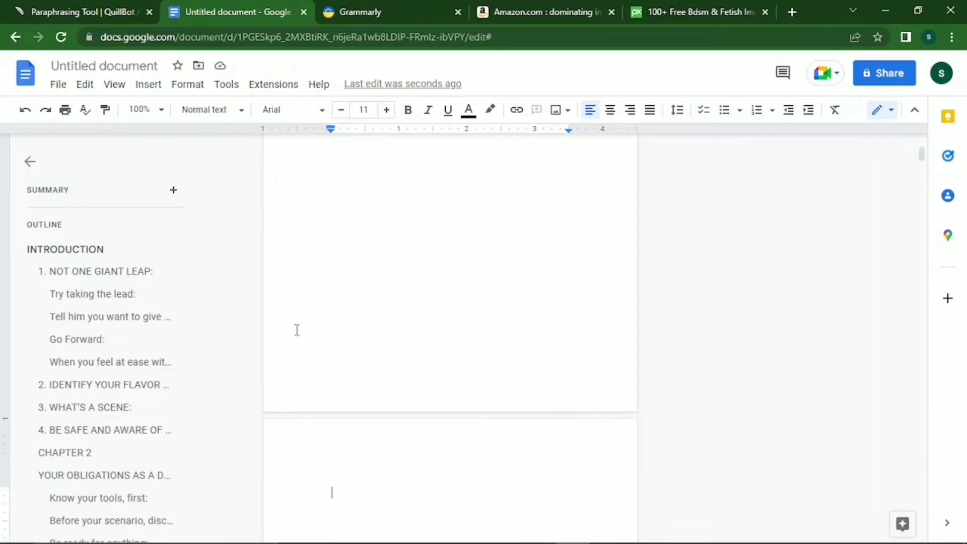
{"action": "type", "text": "TABLE OF CO"}
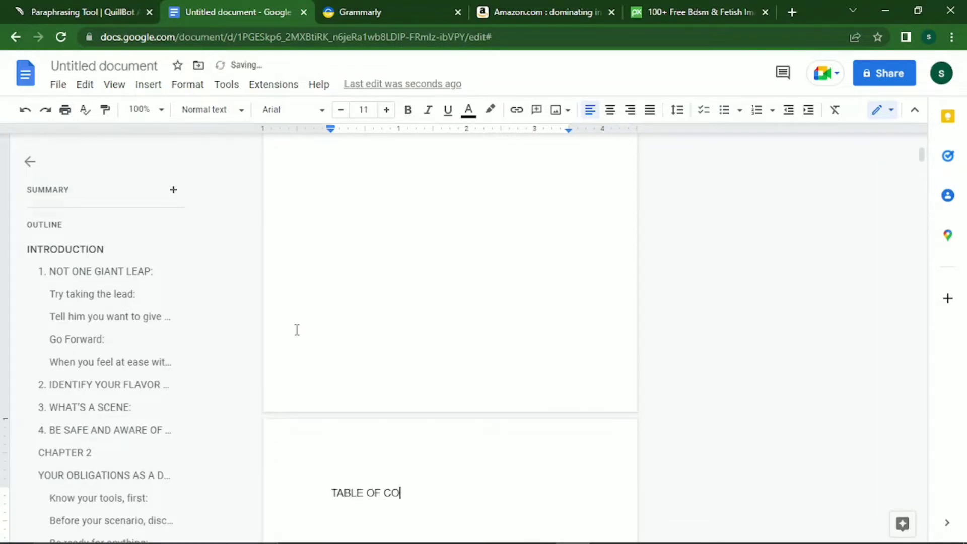
{"action": "type", "text": "NTENET"}
{"action": "key", "text": "Left"}
{"action": "key", "text": "BackSpace"}
{"action": "left_click", "coordinate": [296, 330]}
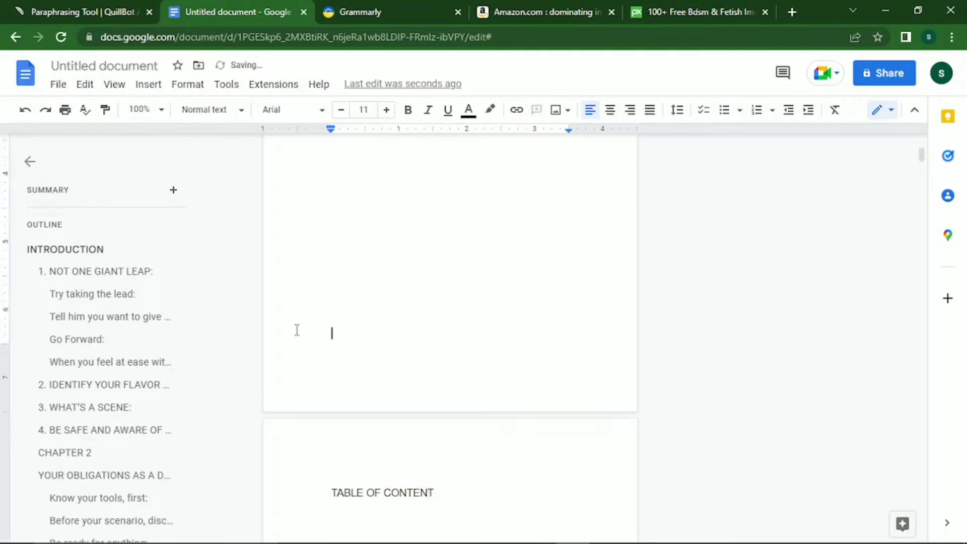
{"action": "scroll", "coordinate": [297, 330], "scroll_direction": "up", "scroll_amount": 5}
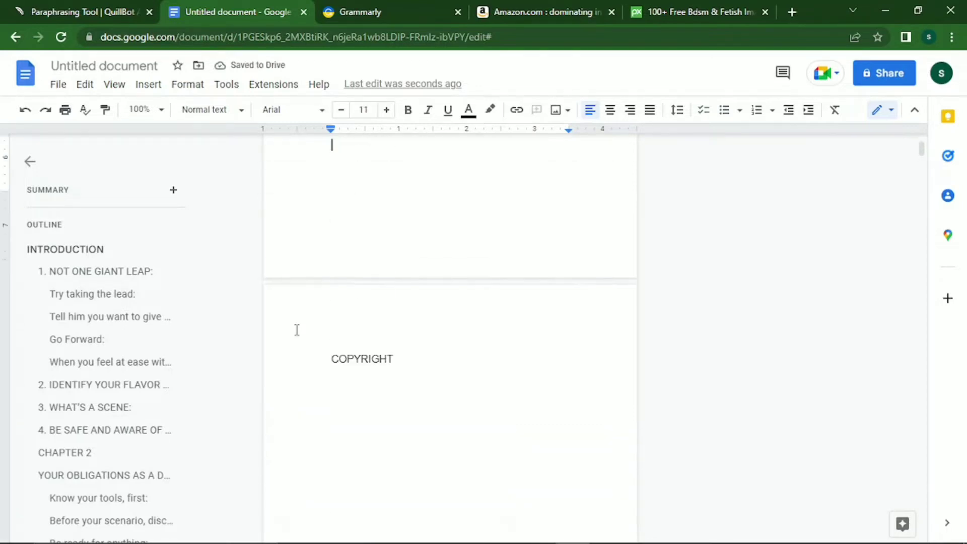
{"action": "scroll", "coordinate": [297, 330], "scroll_direction": "up", "scroll_amount": 5}
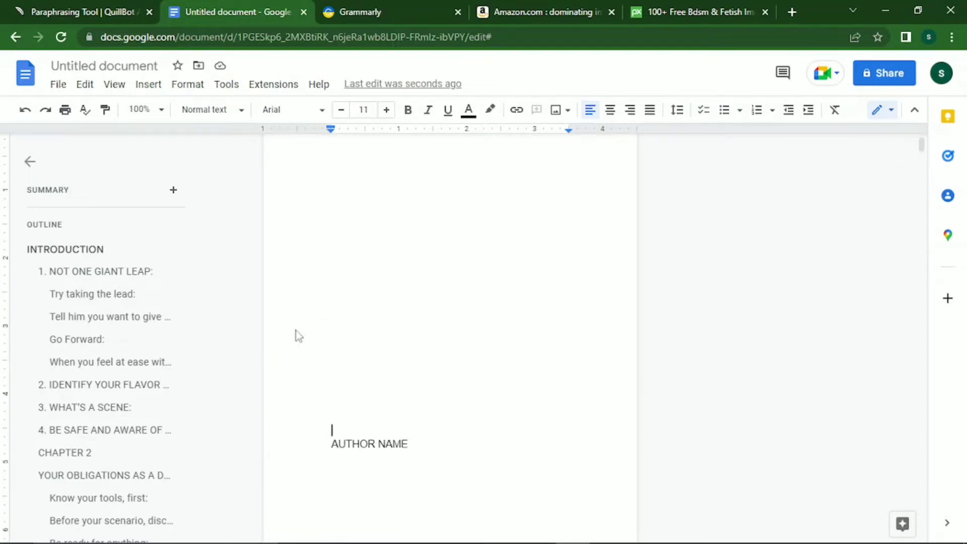
{"action": "key", "text": "Down"}
Close the image site tab and search Google for 'FAKE NAME GENERATOR' in a new tab.
{"action": "left_click", "coordinate": [764, 12]}
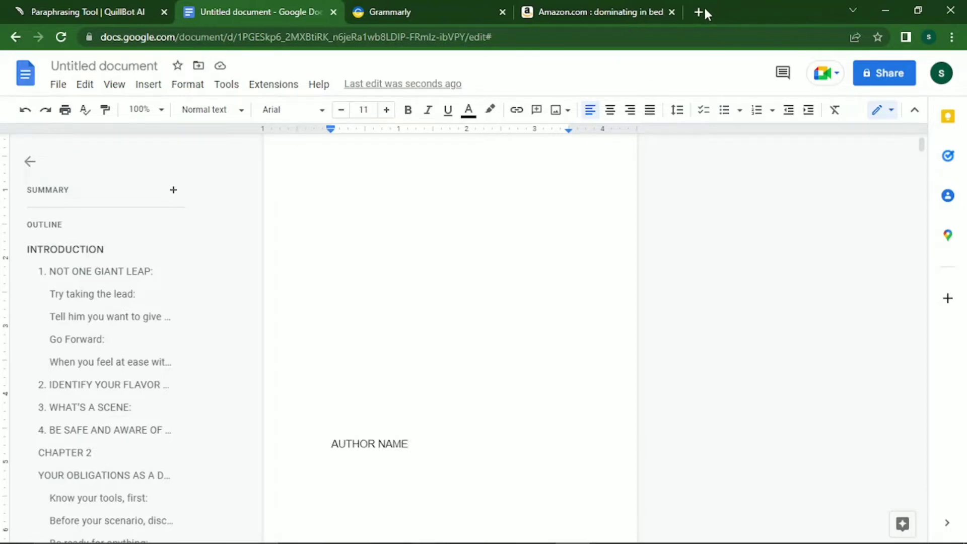
{"action": "left_click", "coordinate": [699, 8]}
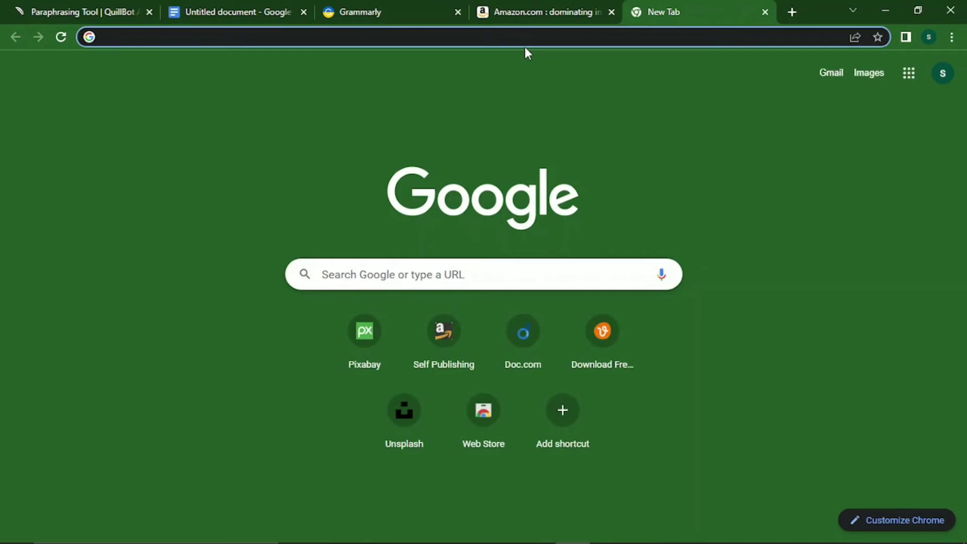
{"action": "type", "text": "FAKE AM"}
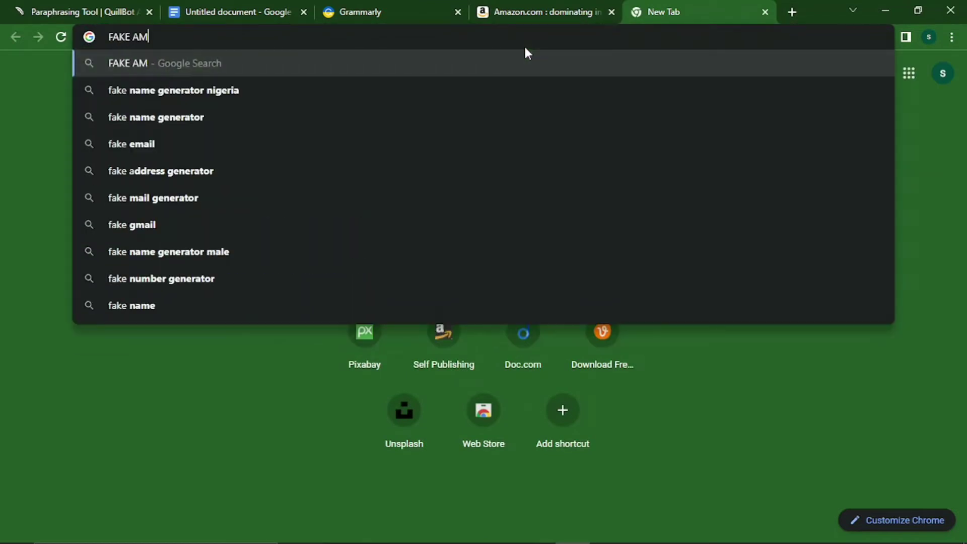
{"action": "type", "text": "E"}
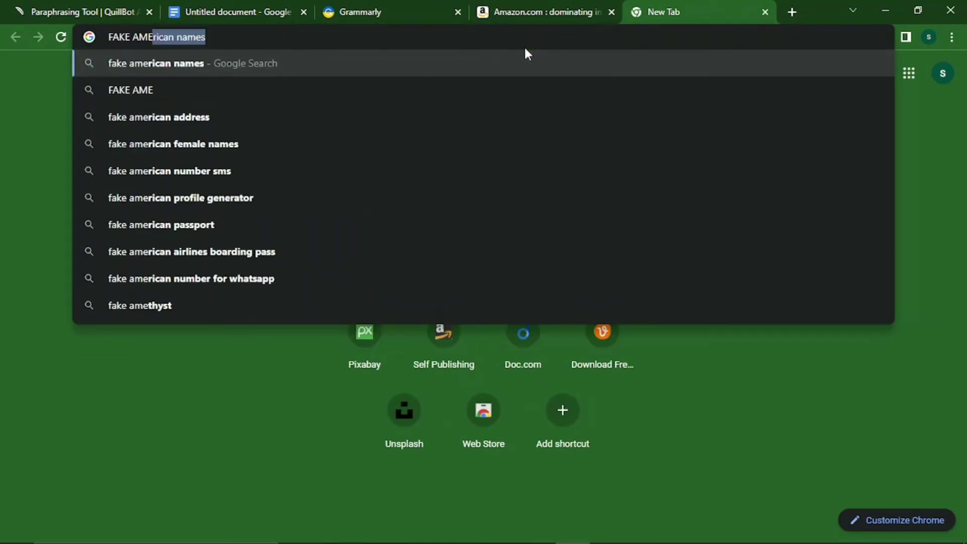
{"action": "key", "text": "BackSpace"}
{"action": "key", "text": "BackSpace"}
{"action": "key", "text": "BackSpace"}
{"action": "key", "text": "BackSpace"}
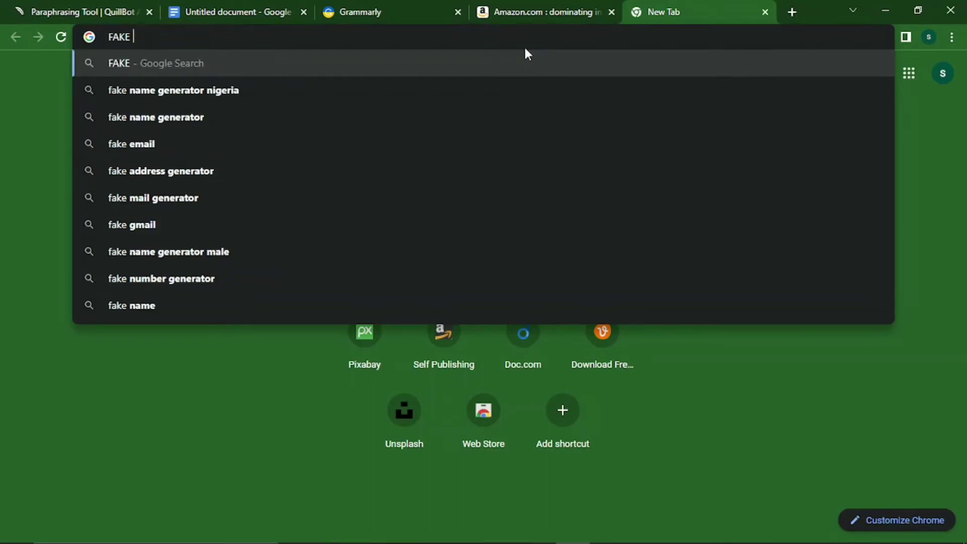
{"action": "type", "text": "M"}
{"action": "key", "text": "BackSpace"}
{"action": "type", "text": "NAME "}
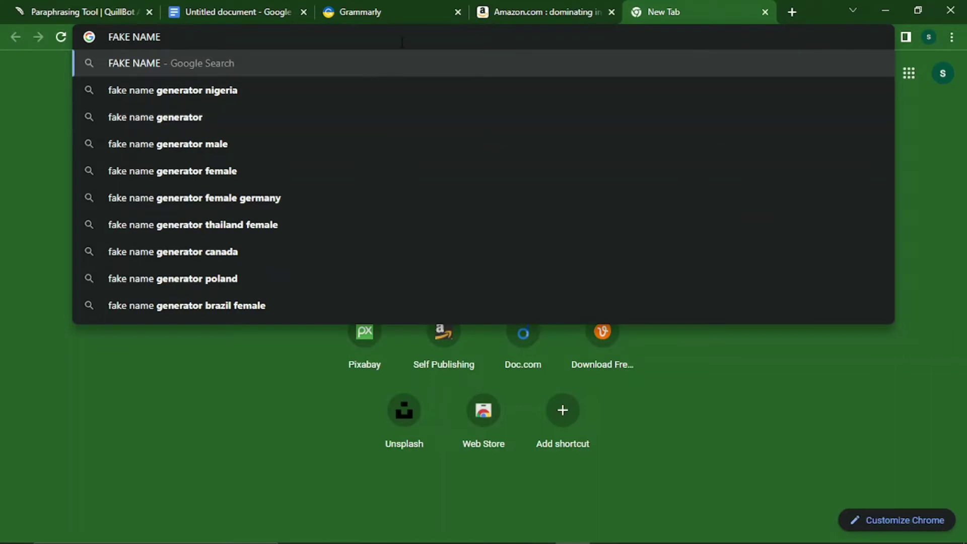
{"action": "type", "text": "GENERATOR"}
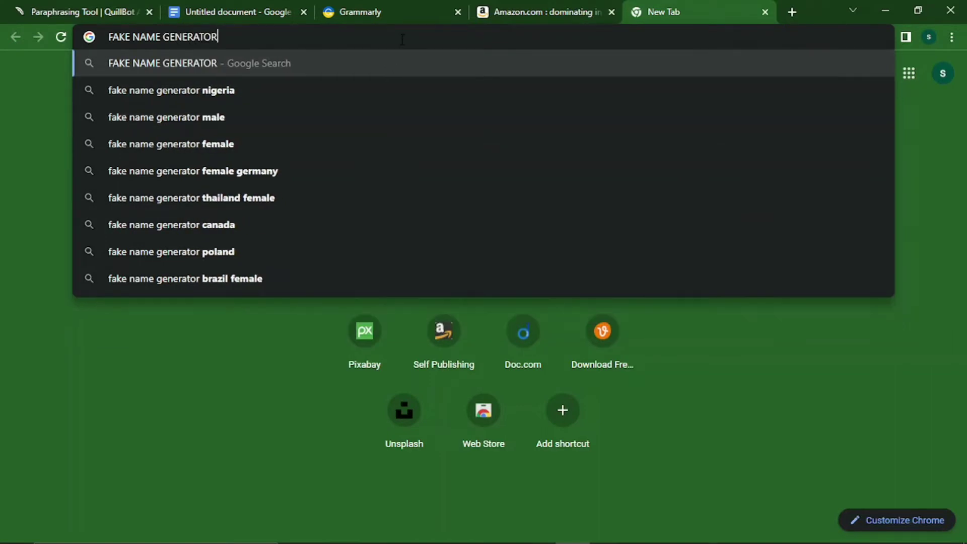
{"action": "key", "text": "Return"}
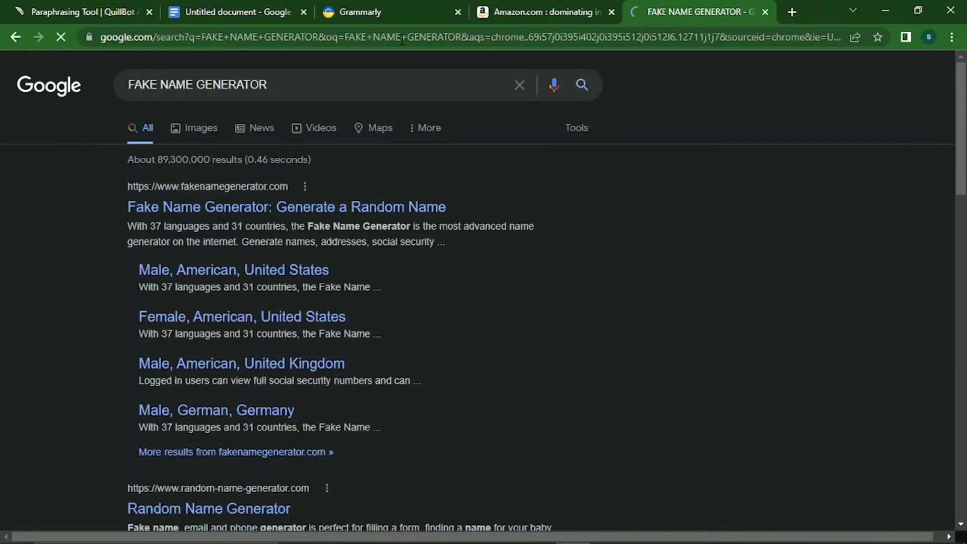
On fakenamegenerator.com, generate female American identities with United States as the country until one suits.
{"action": "left_click", "coordinate": [204, 205]}
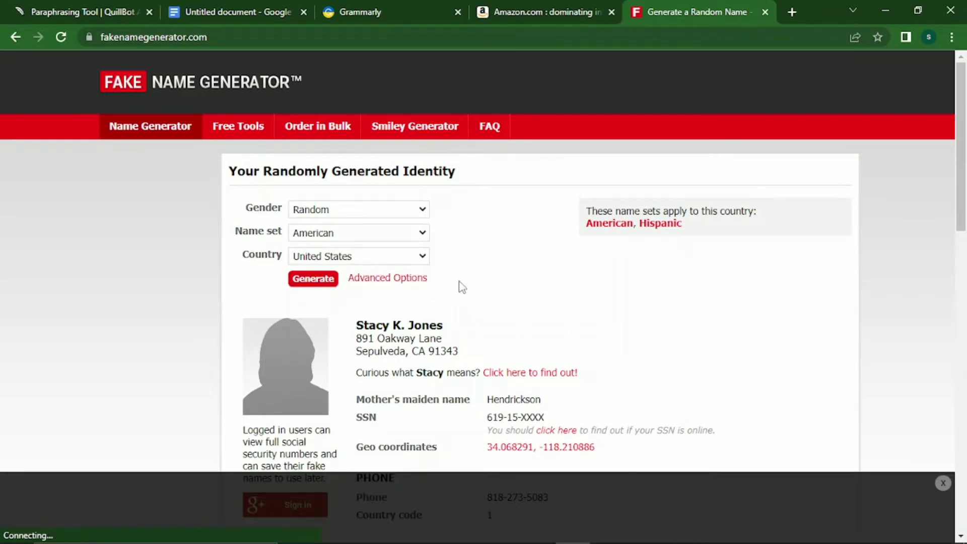
{"action": "left_click", "coordinate": [943, 482]}
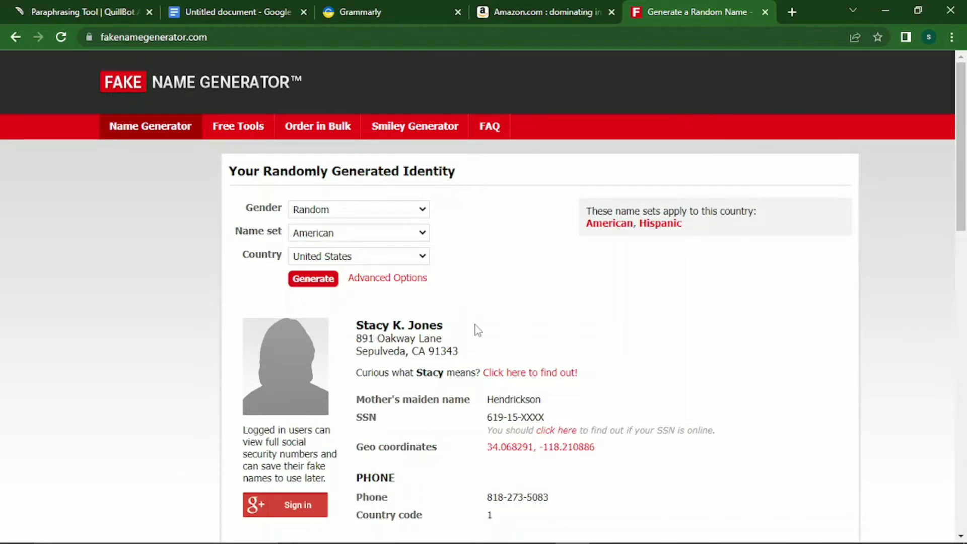
{"action": "left_click", "coordinate": [390, 237]}
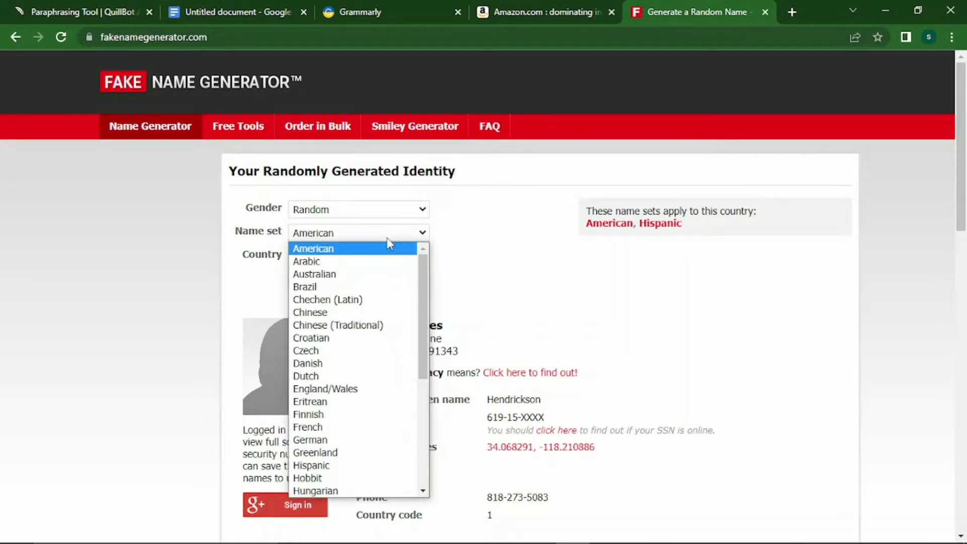
{"action": "left_click", "coordinate": [387, 239]}
{"action": "left_click", "coordinate": [404, 211]}
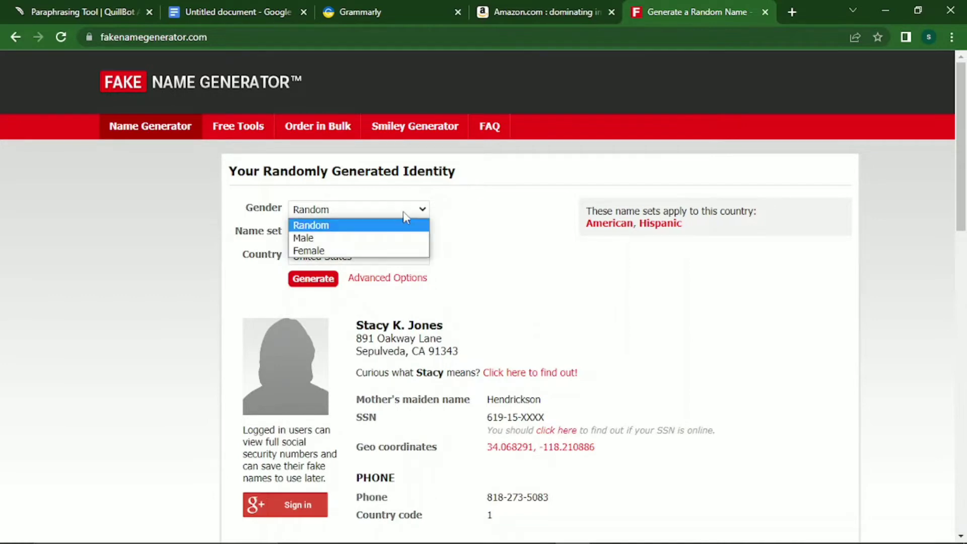
{"action": "left_click", "coordinate": [410, 251]}
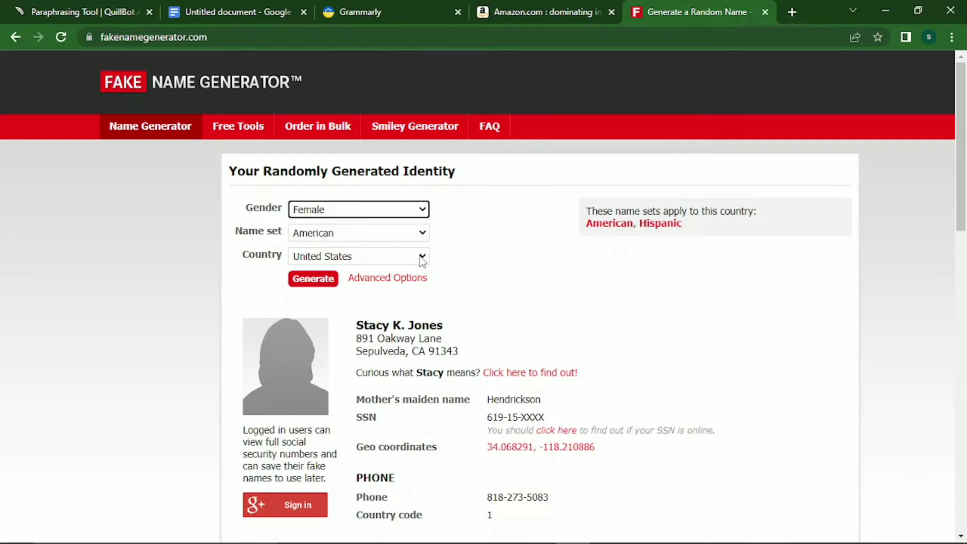
{"action": "left_click", "coordinate": [422, 258]}
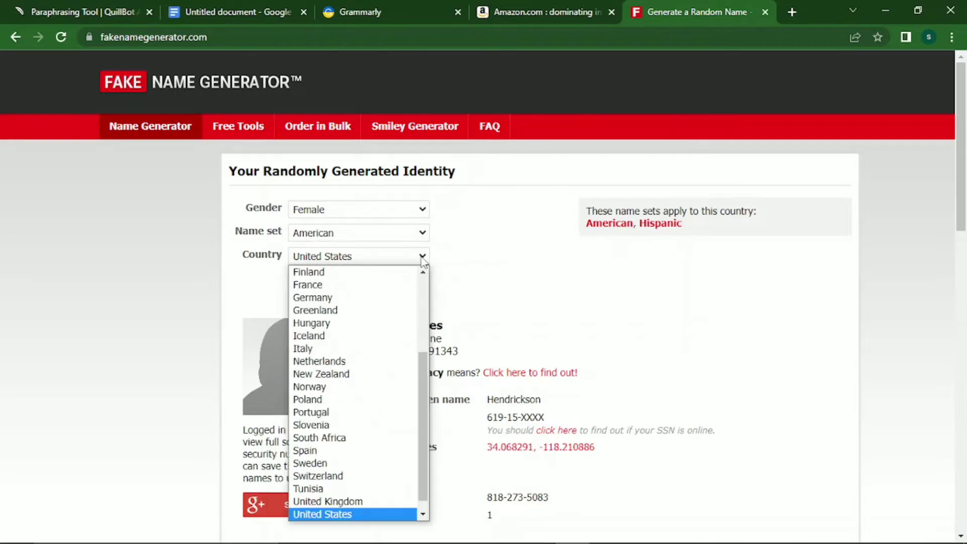
{"action": "left_click", "coordinate": [422, 258]}
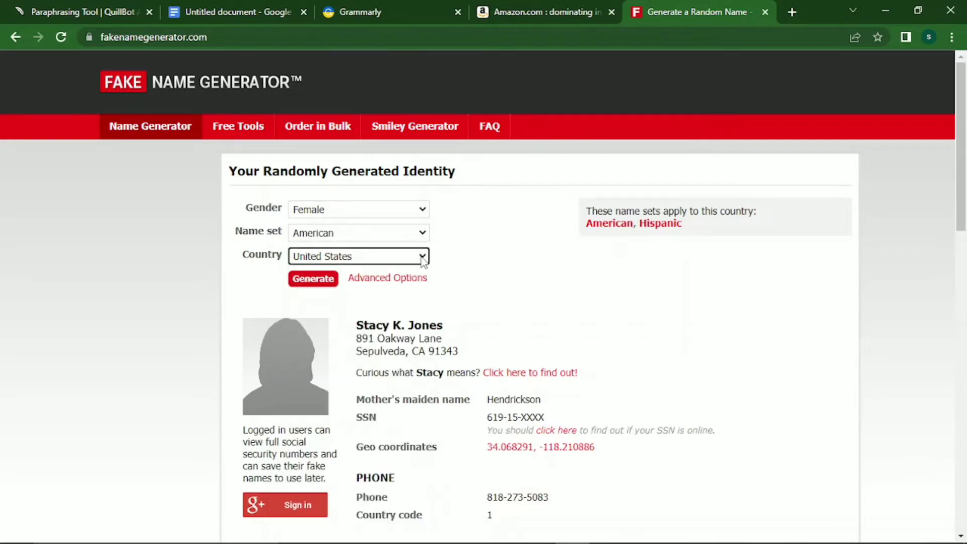
{"action": "left_click", "coordinate": [327, 283]}
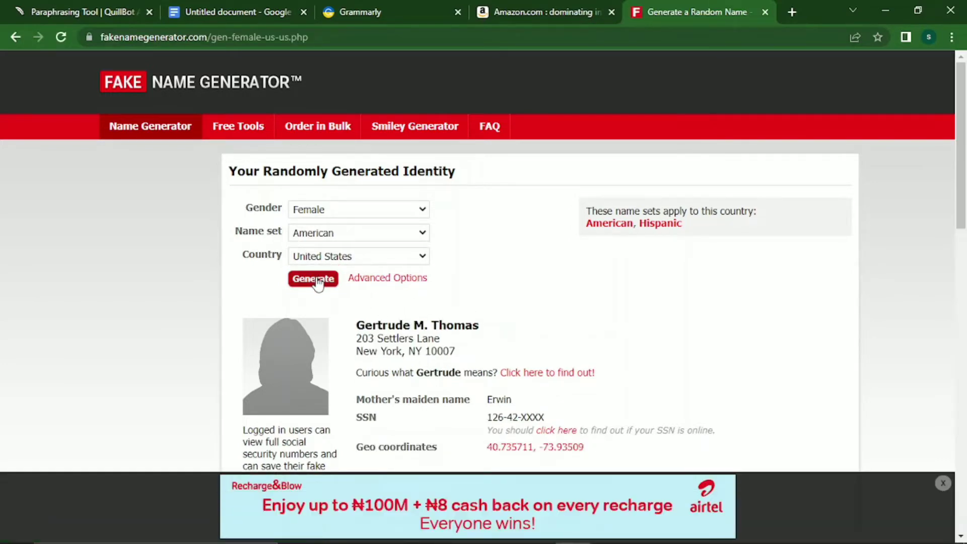
{"action": "left_click", "coordinate": [317, 280]}
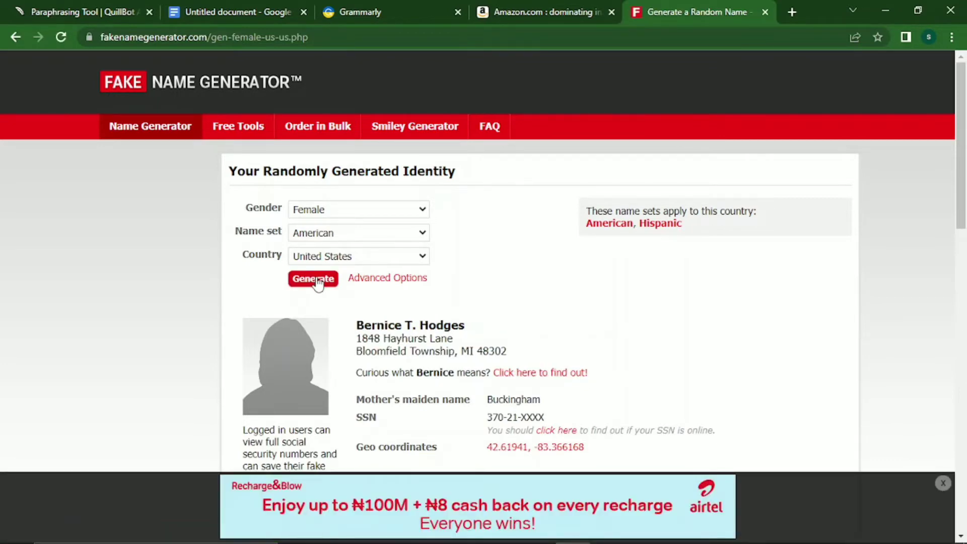
{"action": "left_click", "coordinate": [317, 281]}
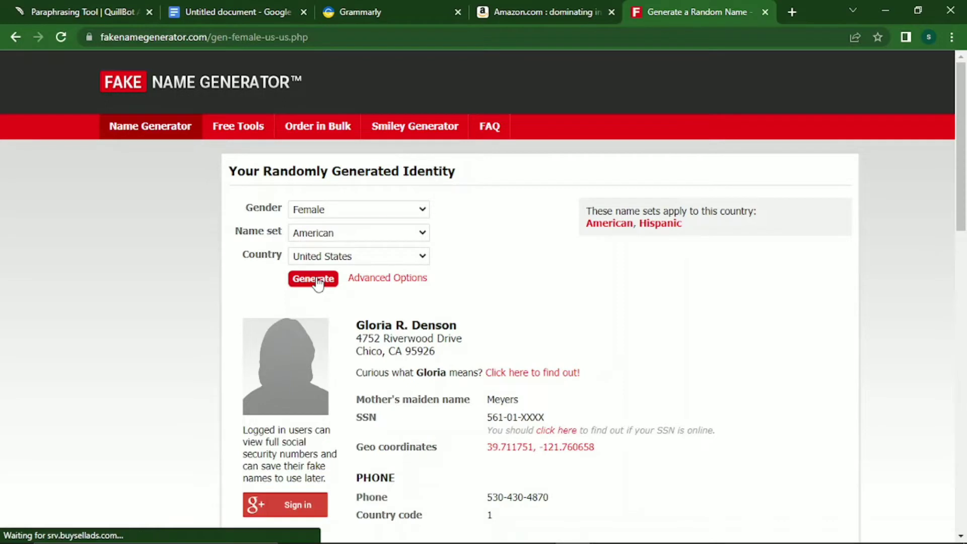
{"action": "left_click", "coordinate": [317, 281]}
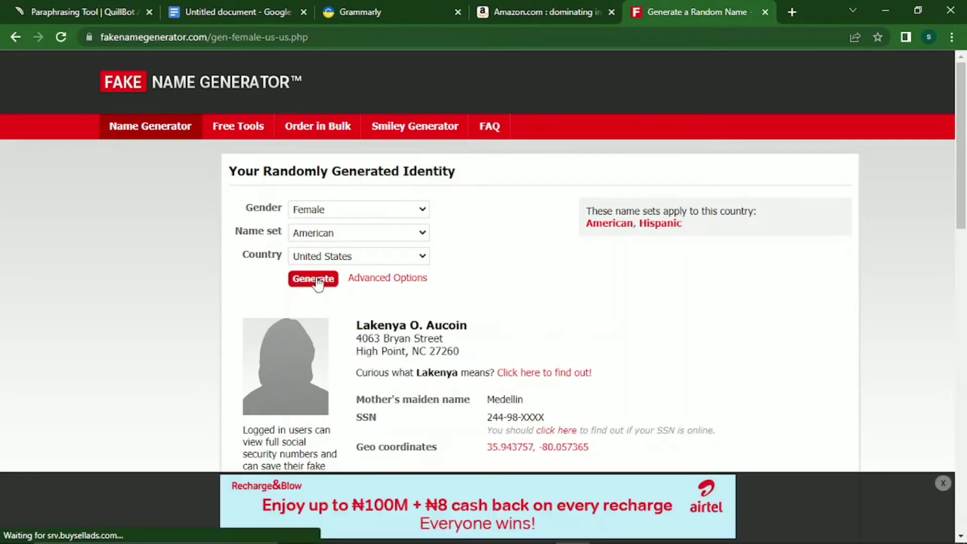
{"action": "left_click", "coordinate": [317, 281]}
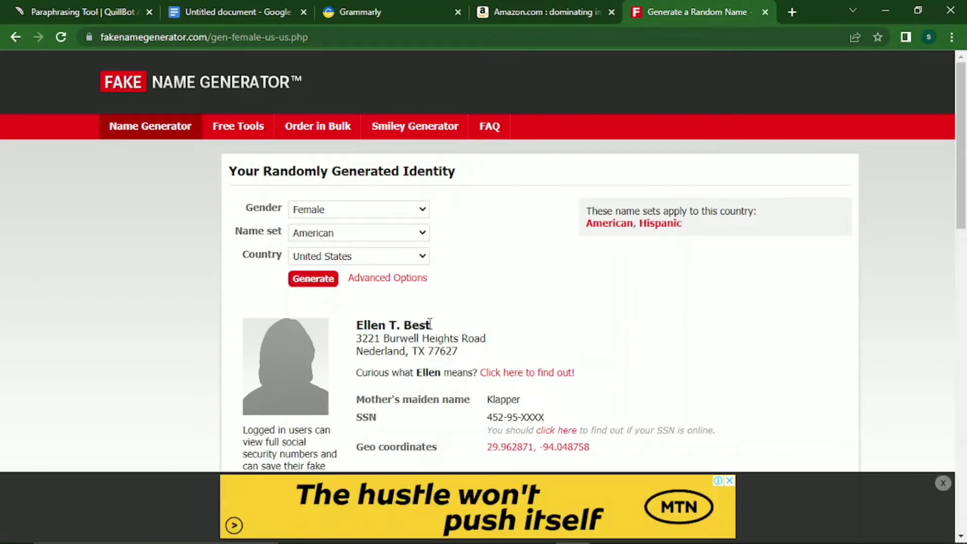
Copy the generated full name and paste it over the AUTHOR NAME placeholder in the document.
{"action": "left_click_drag", "start_coordinate": [429, 323], "coordinate": [359, 326]}
{"action": "key", "text": "ctrl+c"}
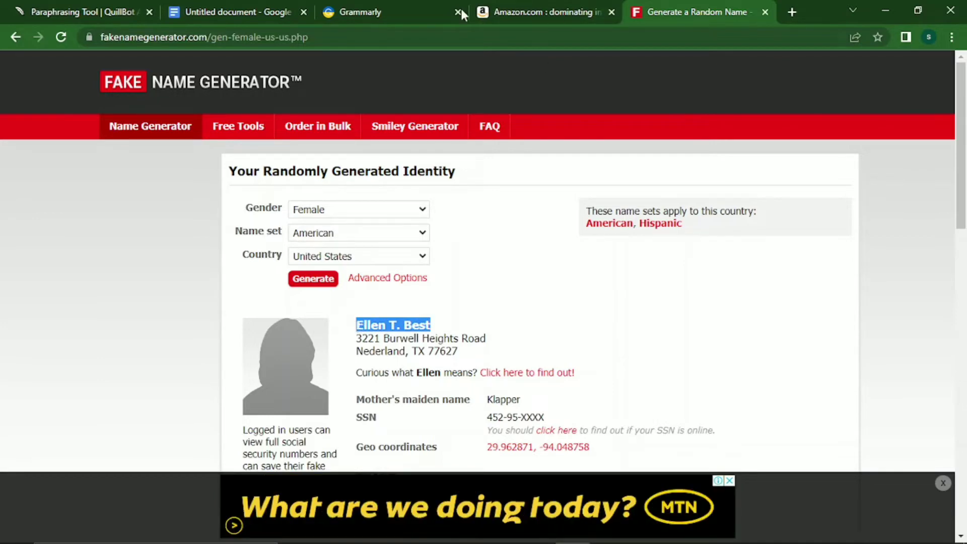
{"action": "left_click", "coordinate": [233, 11]}
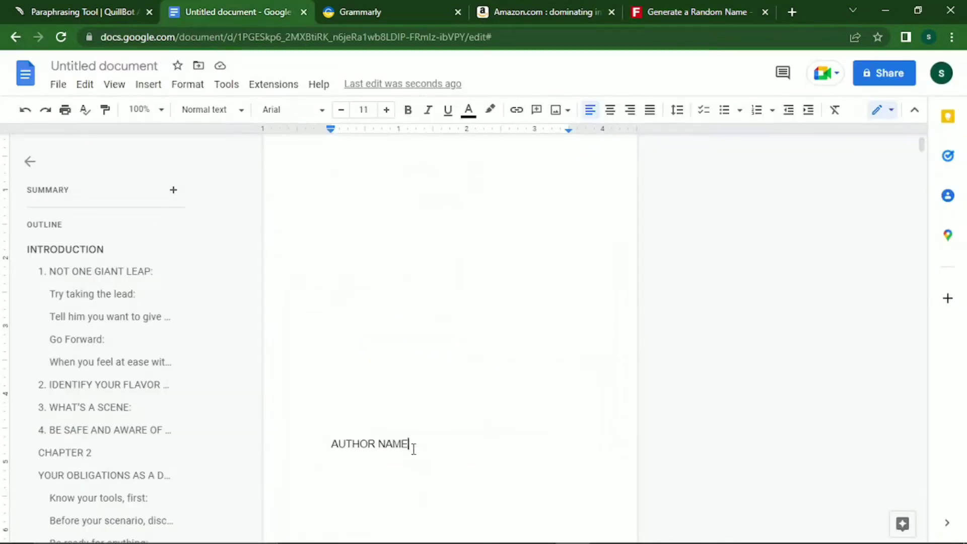
{"action": "left_click_drag", "start_coordinate": [414, 448], "coordinate": [320, 449]}
{"action": "key", "text": "ctrl+v"}
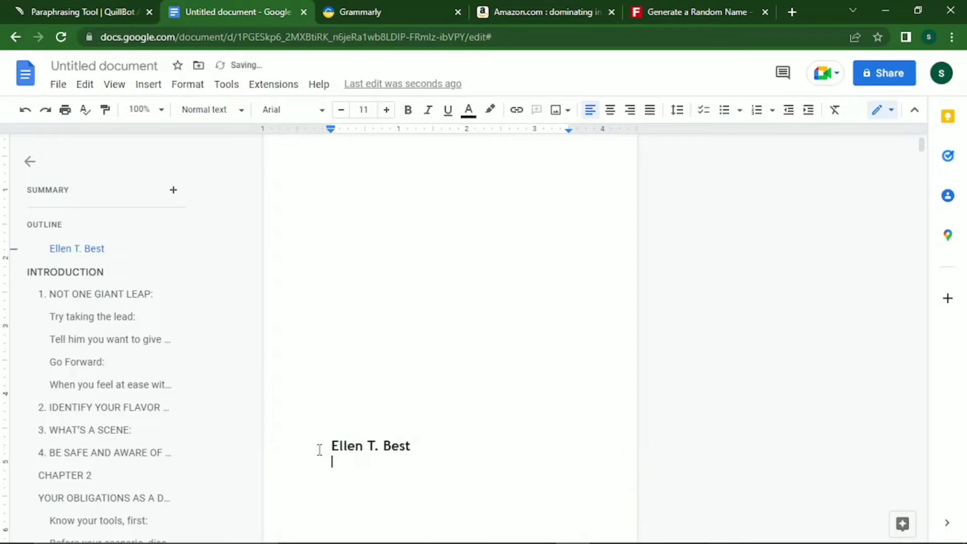
{"action": "left_click", "coordinate": [328, 443]}
Centre the author name and set it in Georgia as normal text.
{"action": "key", "text": "Return"}
{"action": "key", "text": "Return"}
{"action": "key", "text": "Return"}
{"action": "key", "text": "Return"}
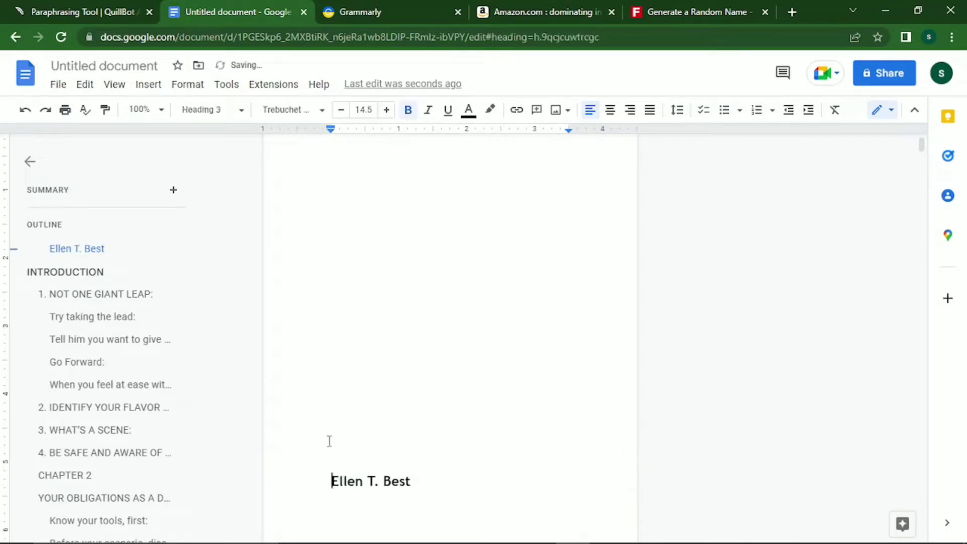
{"action": "key", "text": "BackSpace"}
{"action": "key", "text": "Return"}
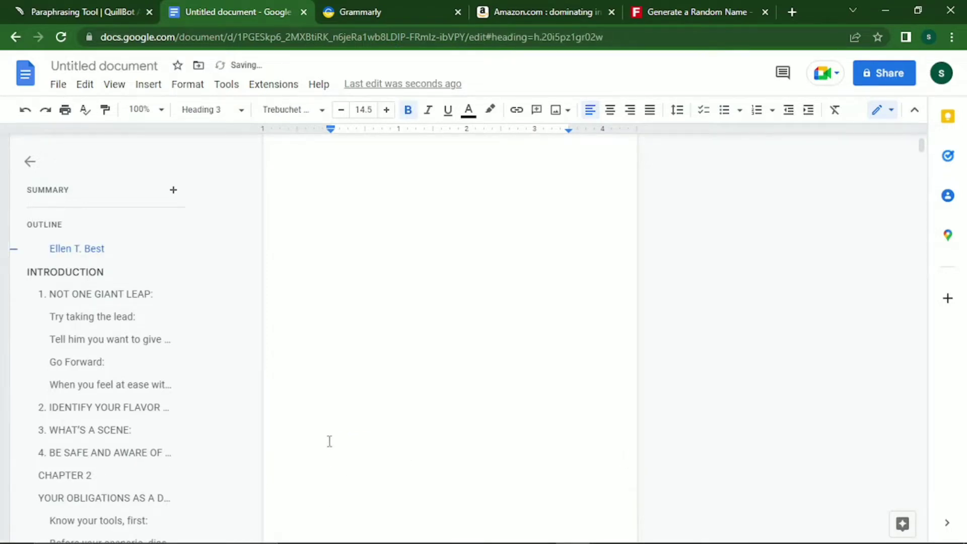
{"action": "key", "text": "BackSpace"}
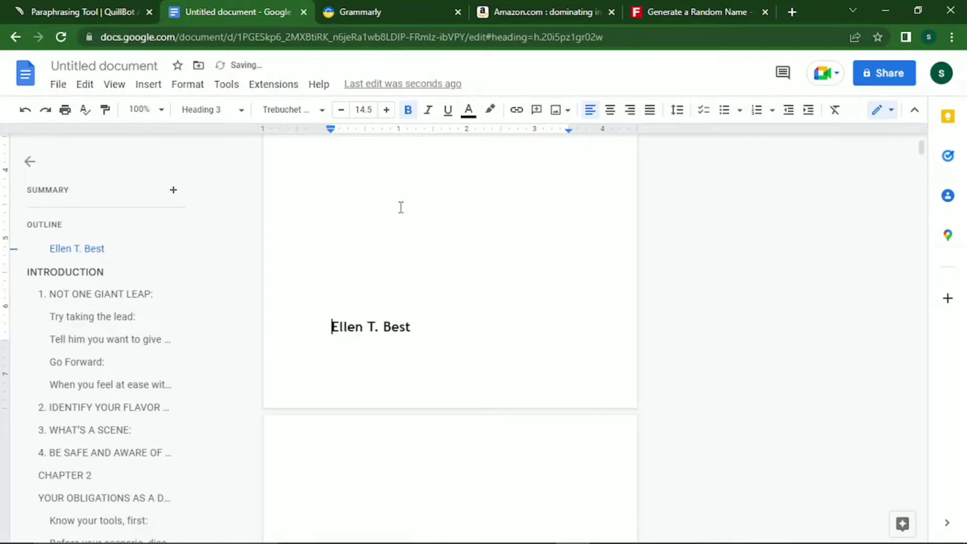
{"action": "left_click", "coordinate": [609, 110]}
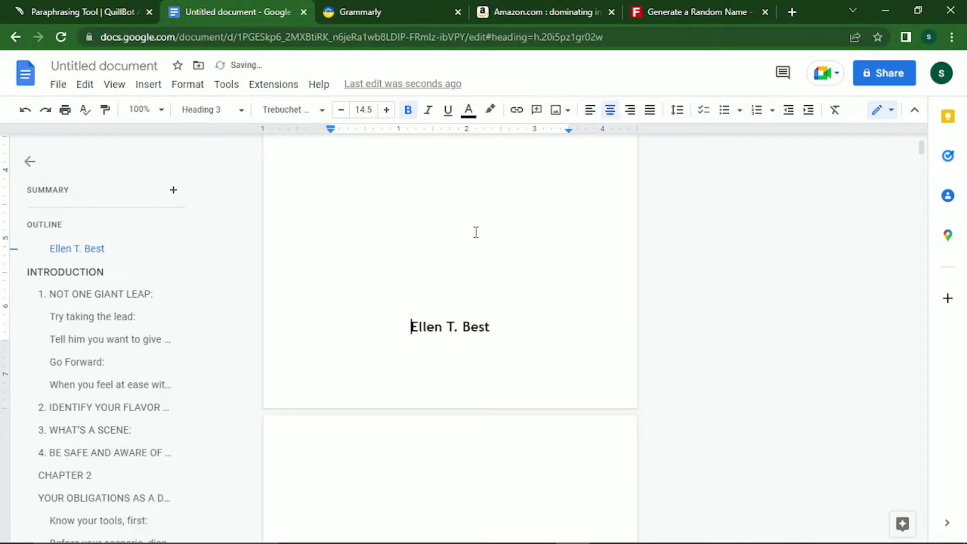
{"action": "key", "text": "shift+End"}
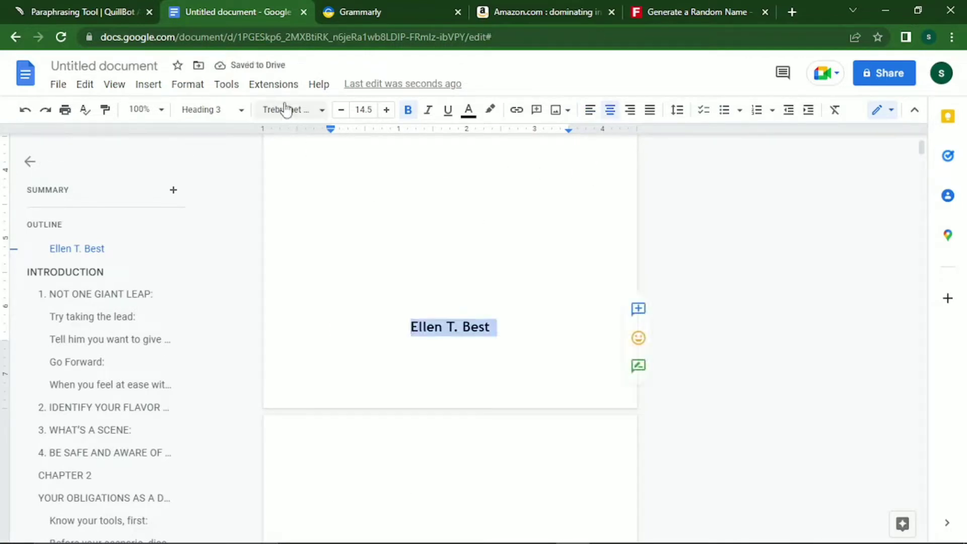
{"action": "left_click", "coordinate": [321, 112]}
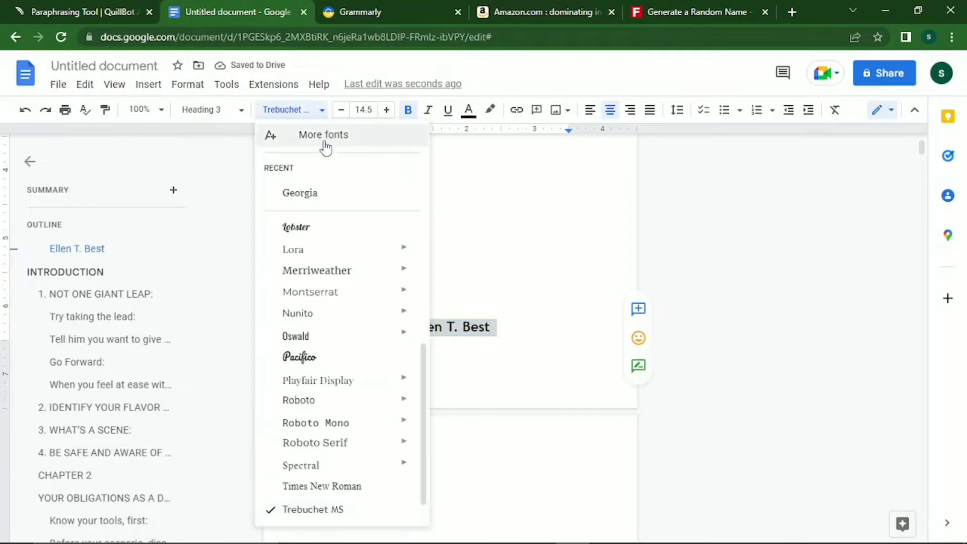
{"action": "left_click", "coordinate": [309, 196]}
{"action": "left_click", "coordinate": [236, 115]}
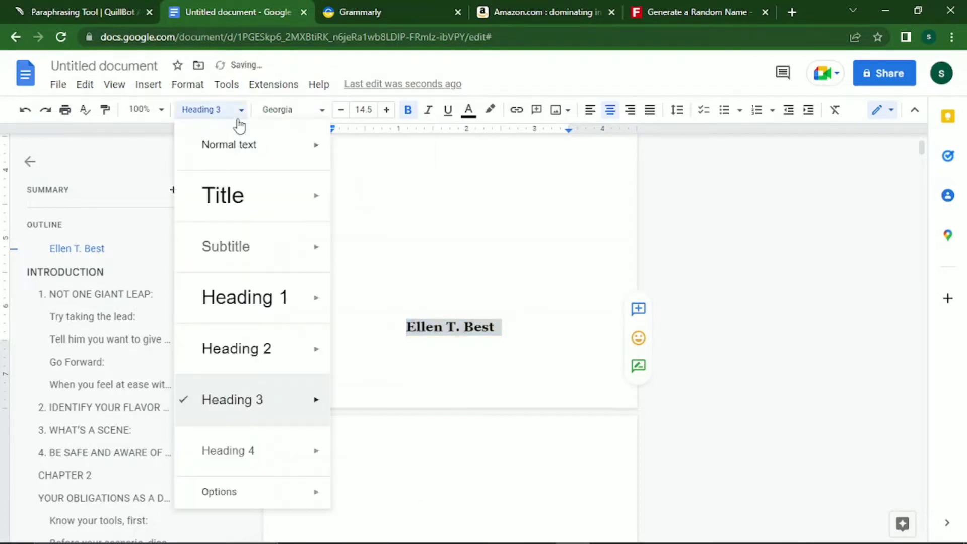
{"action": "left_click", "coordinate": [236, 174]}
{"action": "left_click", "coordinate": [307, 112]}
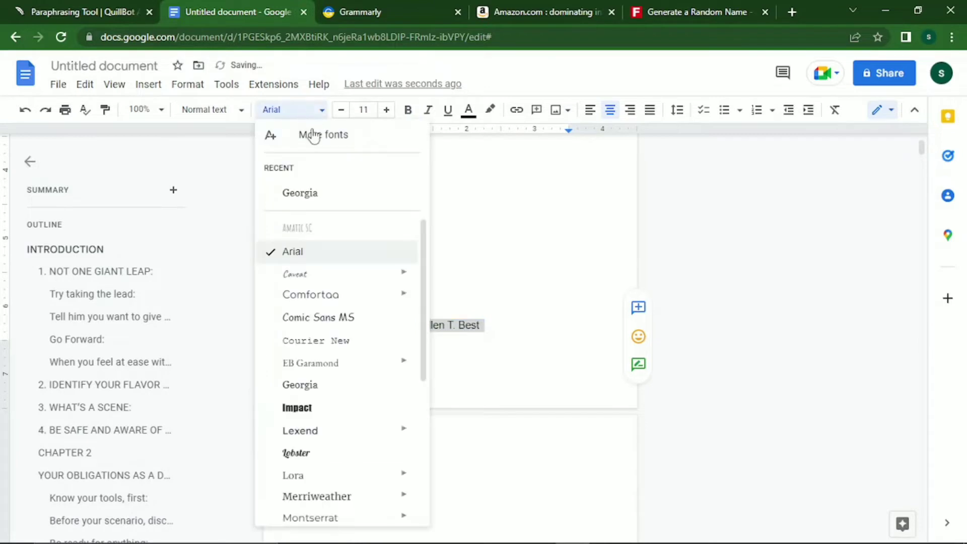
{"action": "left_click", "coordinate": [307, 192]}
Enlarge the author name's font size by six increments.
{"action": "left_click", "coordinate": [386, 109]}
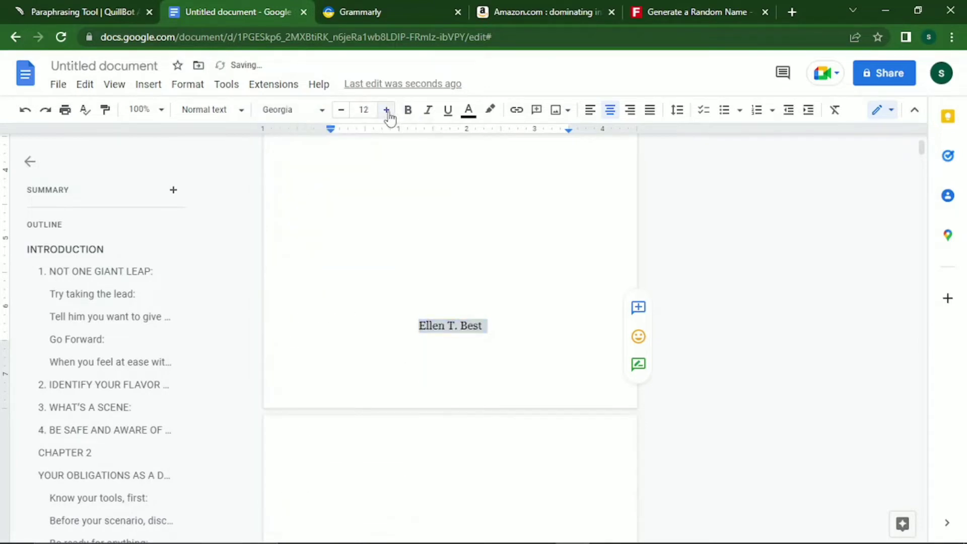
{"action": "left_click", "coordinate": [386, 110]}
{"action": "left_click", "coordinate": [387, 110]}
{"action": "left_click", "coordinate": [386, 110]}
{"action": "left_click", "coordinate": [386, 109]}
{"action": "left_click", "coordinate": [386, 110]}
{"action": "left_click", "coordinate": [387, 110]}
{"action": "left_click", "coordinate": [386, 110]}
{"action": "left_click", "coordinate": [386, 109]}
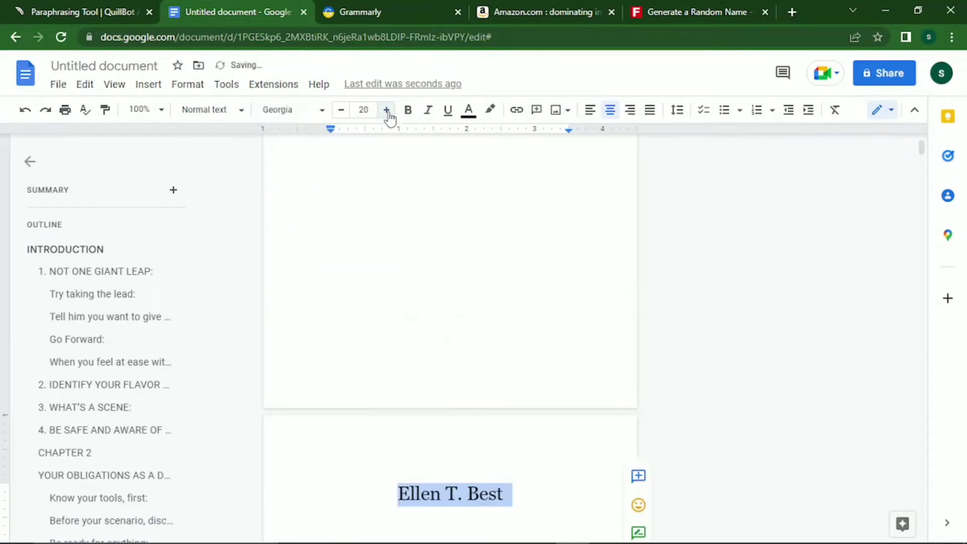
{"action": "left_click", "coordinate": [386, 110]}
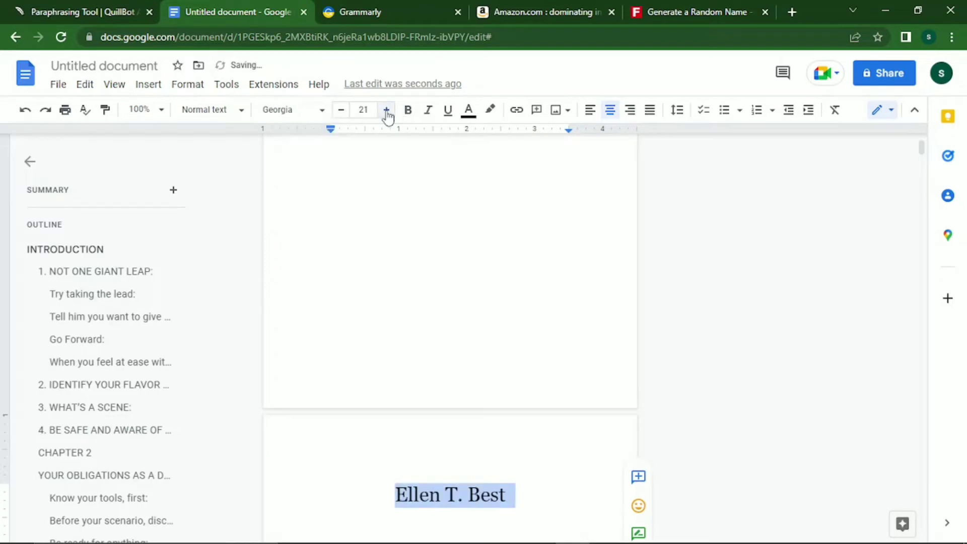
Re-centre the author name and make it bold.
{"action": "key", "text": "Left"}
{"action": "key", "text": "ctrl+shift+l"}
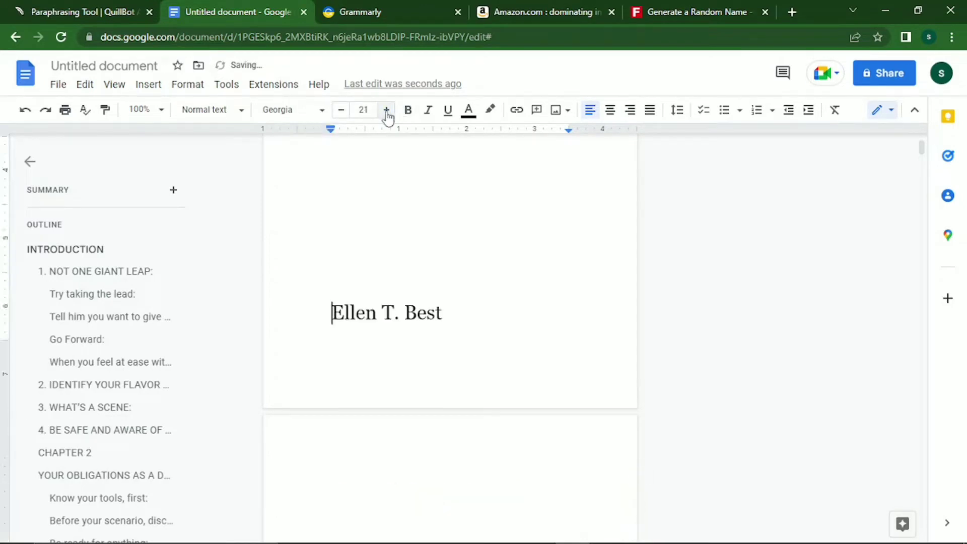
{"action": "left_click", "coordinate": [610, 111]}
{"action": "key", "text": "shift+End"}
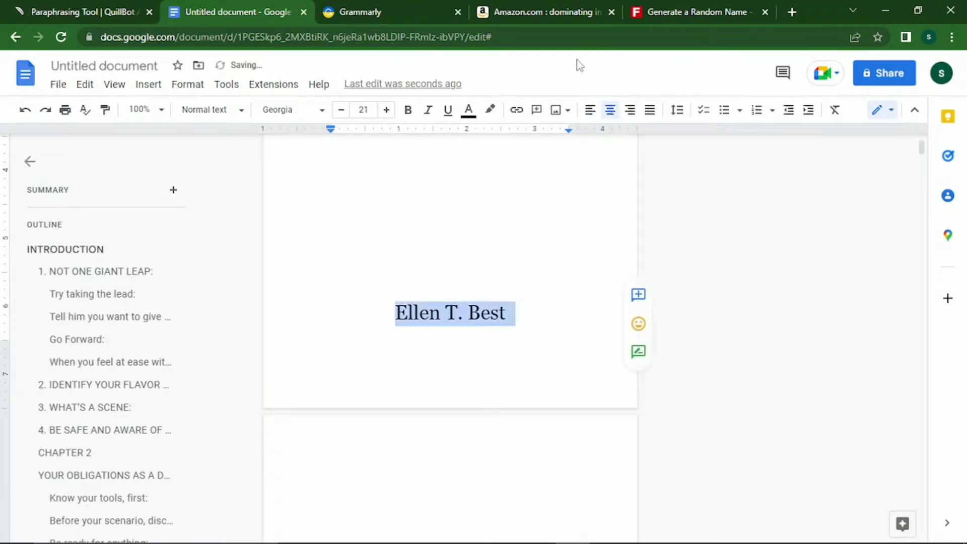
{"action": "left_click", "coordinate": [409, 112]}
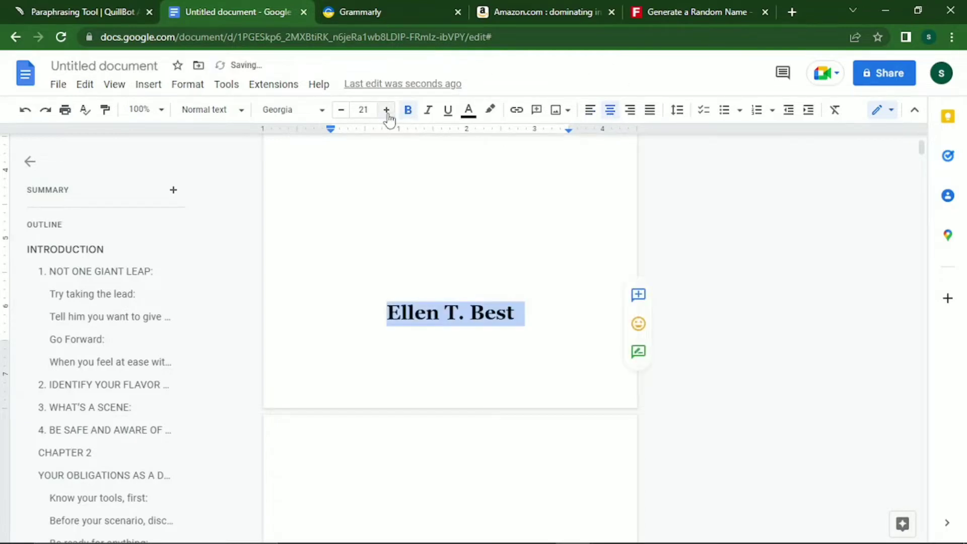
Re-centre the name, zoom the browser to 90%, and reduce the name to size 20.
{"action": "left_click", "coordinate": [386, 310]}
{"action": "key", "text": "ctrl+shift+l"}
{"action": "key", "text": "BackSpace"}
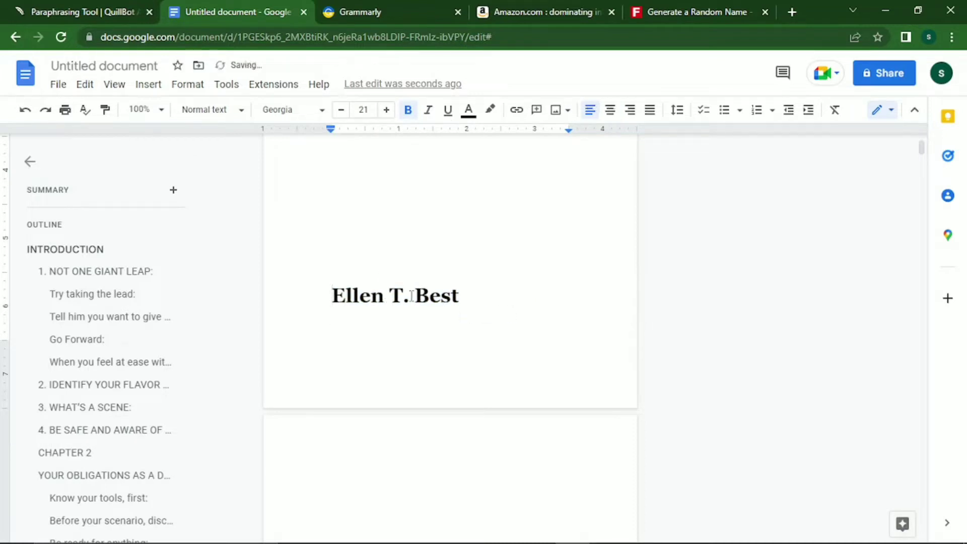
{"action": "left_click", "coordinate": [610, 110]}
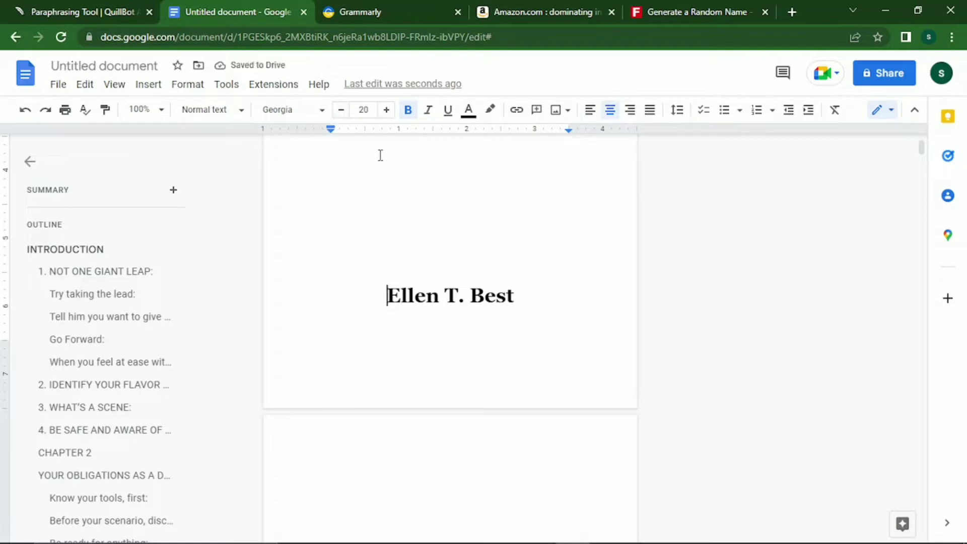
{"action": "key", "text": "shift+End"}
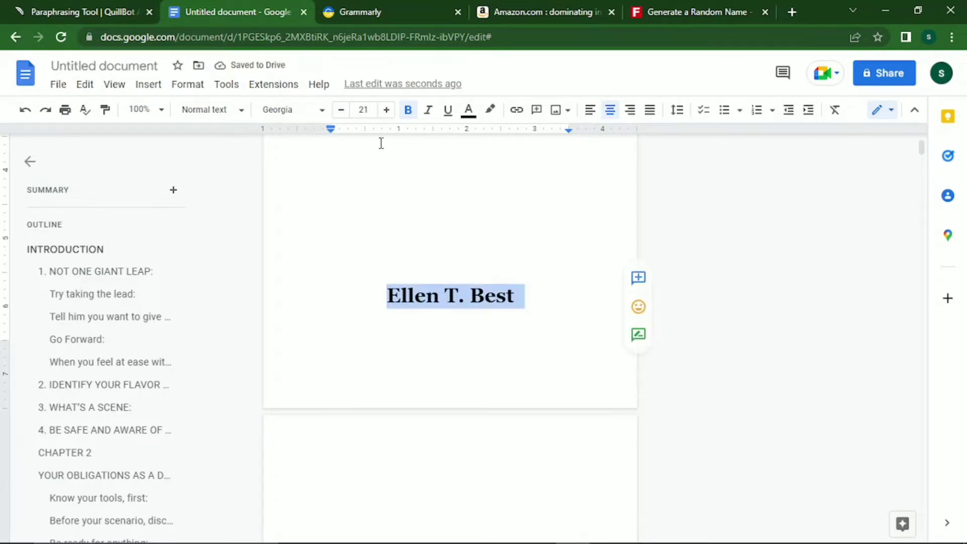
{"action": "key", "text": "ctrl+minus"}
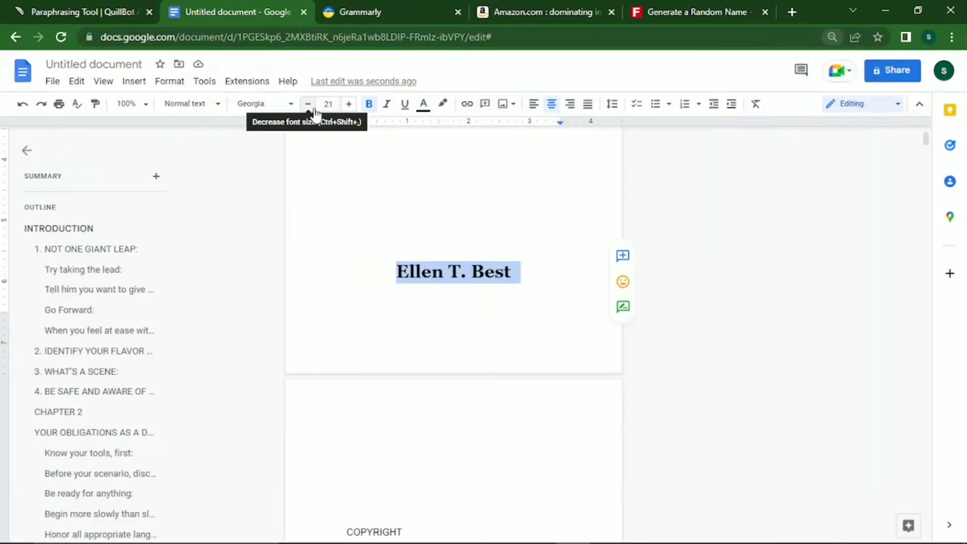
{"action": "left_click", "coordinate": [313, 107]}
{"action": "left_click", "coordinate": [761, 287]}
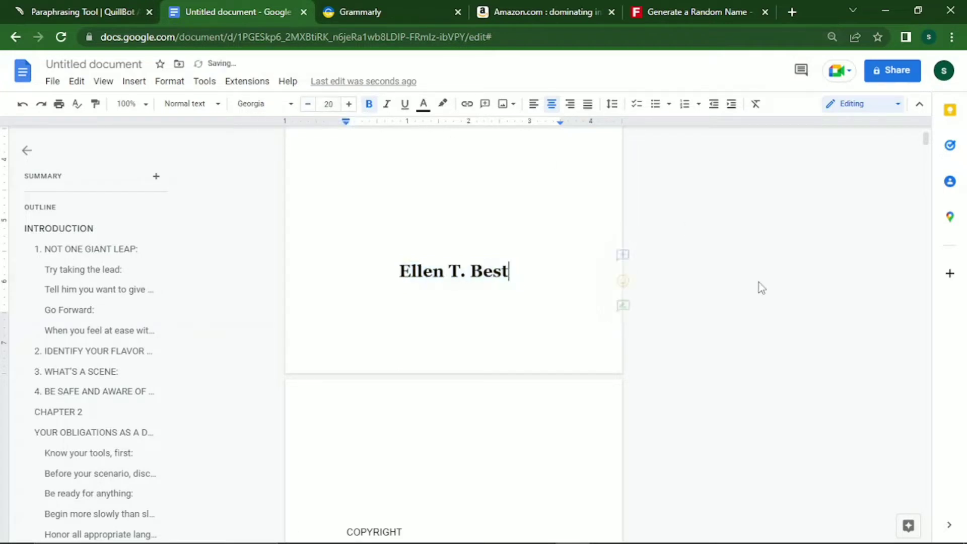
{"action": "key", "text": "Up"}
{"action": "key", "text": "Up"}
{"action": "key", "text": "Up"}
{"action": "key", "text": "Up"}
{"action": "key", "text": "Up"}
{"action": "key", "text": "Up"}
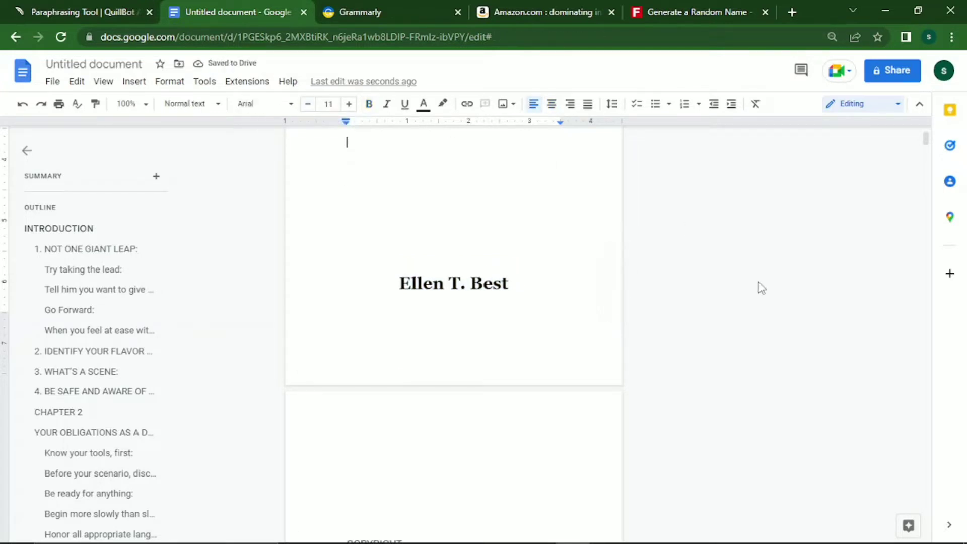
Replace the TOPIC placeholder with 'DOMINATING YOUR PARTNER IN BED' and select the title line.
{"action": "type", "text": "TOPIC"}
{"action": "key", "text": "Return"}
{"action": "key", "text": "Up"}
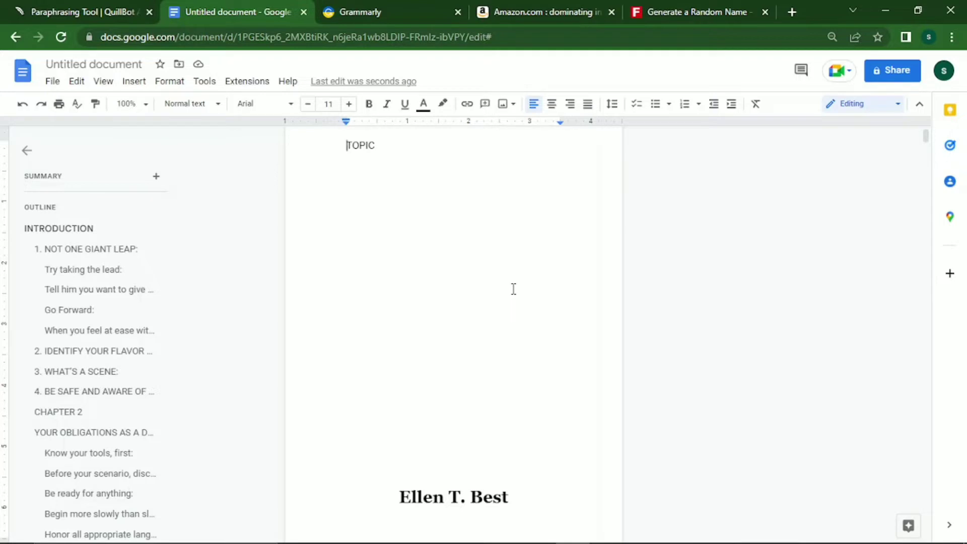
{"action": "key", "text": "Delete"}
{"action": "key", "text": "Delete"}
{"action": "key", "text": "Delete"}
{"action": "key", "text": "Delete"}
{"action": "key", "text": "Delete"}
{"action": "type", "text": "HOW TO DOMINATE"}
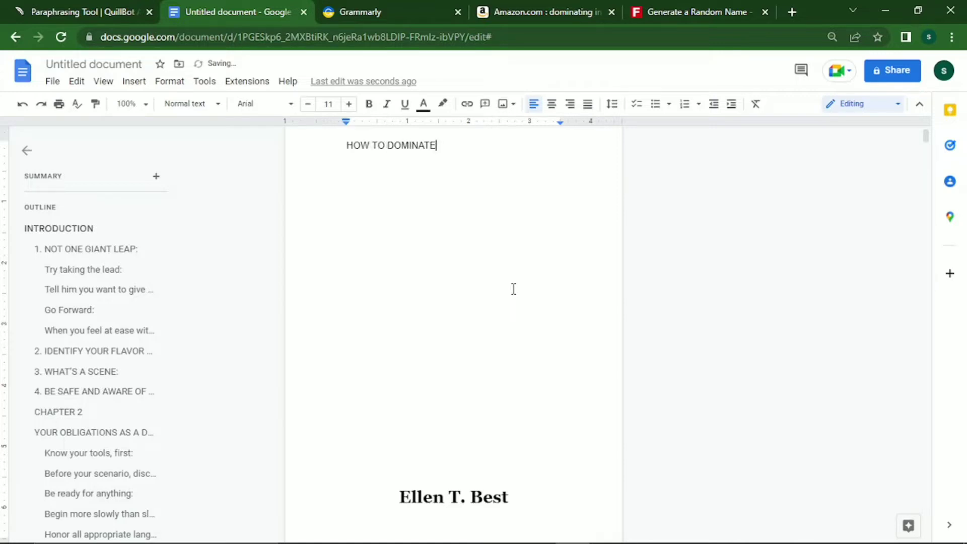
{"action": "key", "text": "BackSpace"}
{"action": "key", "text": "BackSpace"}
{"action": "key", "text": "BackSpace"}
{"action": "key", "text": "BackSpace"}
{"action": "key", "text": "BackSpace"}
{"action": "key", "text": "BackSpace"}
{"action": "key", "text": "BackSpace"}
{"action": "key", "text": "BackSpace"}
{"action": "key", "text": "BackSpace"}
{"action": "key", "text": "BackSpace"}
{"action": "key", "text": "BackSpace"}
{"action": "key", "text": "BackSpace"}
{"action": "key", "text": "BackSpace"}
{"action": "key", "text": "BackSpace"}
{"action": "key", "text": "BackSpace"}
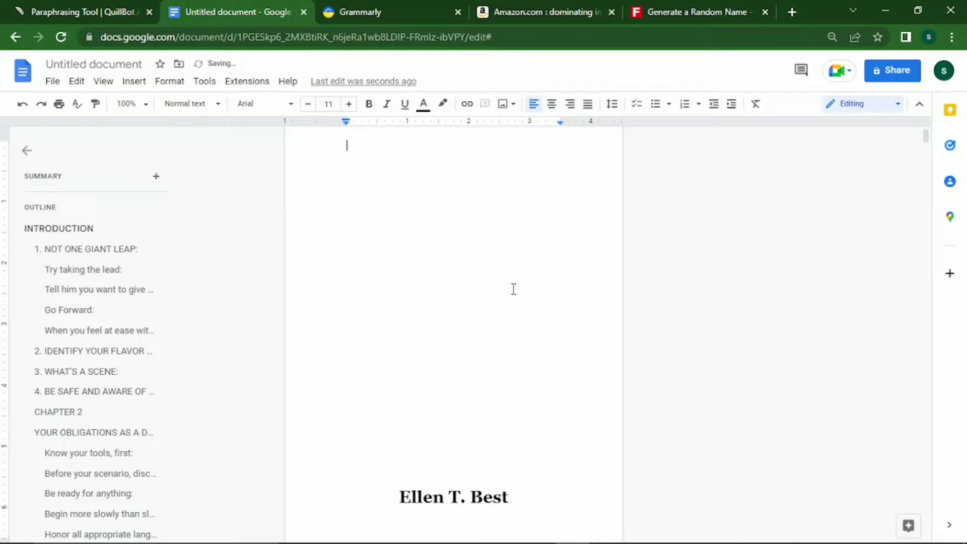
{"action": "type", "text": "DOMINATING "}
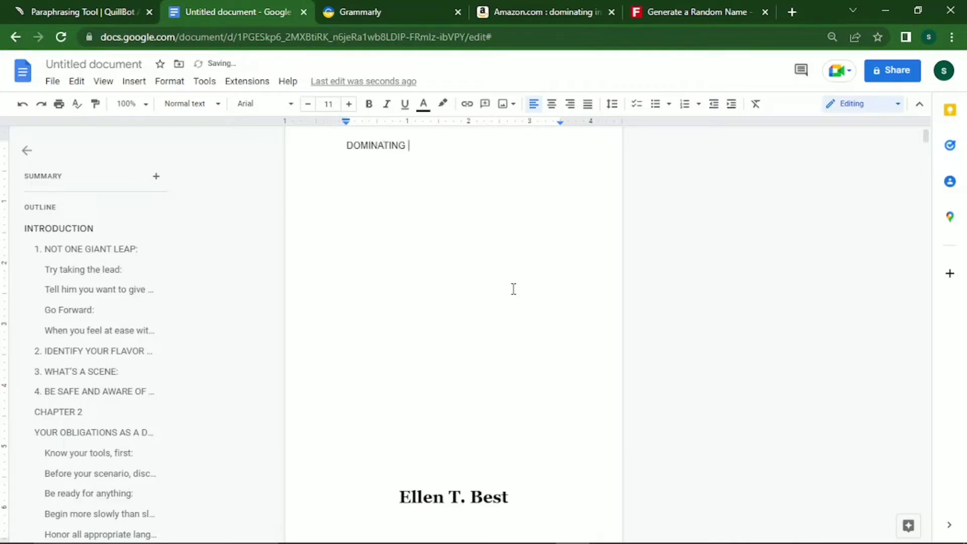
{"action": "type", "text": "YOUR PARTNER INBE"}
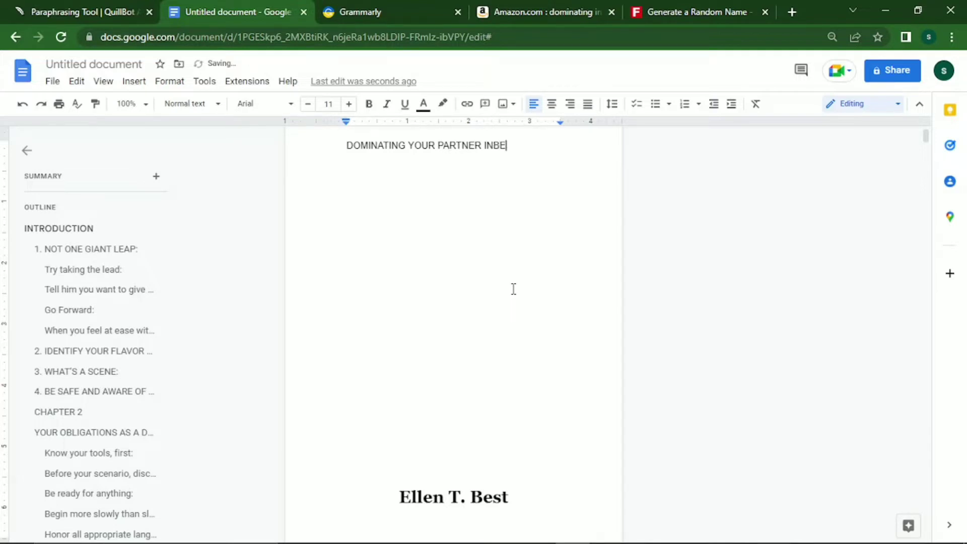
{"action": "type", "text": "D"}
{"action": "key", "text": "Left"}
{"action": "key", "text": "Left"}
{"action": "key", "text": "Left"}
{"action": "key", "text": "Left"}
{"action": "key", "text": "Left"}
{"action": "key", "text": "Left"}
{"action": "key", "text": "Left"}
{"action": "key", "text": "Left"}
{"action": "key", "text": "Left"}
{"action": "key", "text": "Left"}
{"action": "key", "text": "Left"}
{"action": "key", "text": "Left"}
{"action": "key", "text": "Left"}
{"action": "key", "text": "Left"}
{"action": "key", "text": "Left"}
{"action": "key", "text": "Left"}
{"action": "key", "text": "Left"}
{"action": "key", "text": "Left"}
{"action": "key", "text": "Left"}
{"action": "key", "text": "Left"}
{"action": "key", "text": "Left"}
{"action": "key", "text": "Left"}
{"action": "key", "text": "Left"}
{"action": "key", "text": "shift+End"}
{"action": "key", "text": "ctrl+c"}
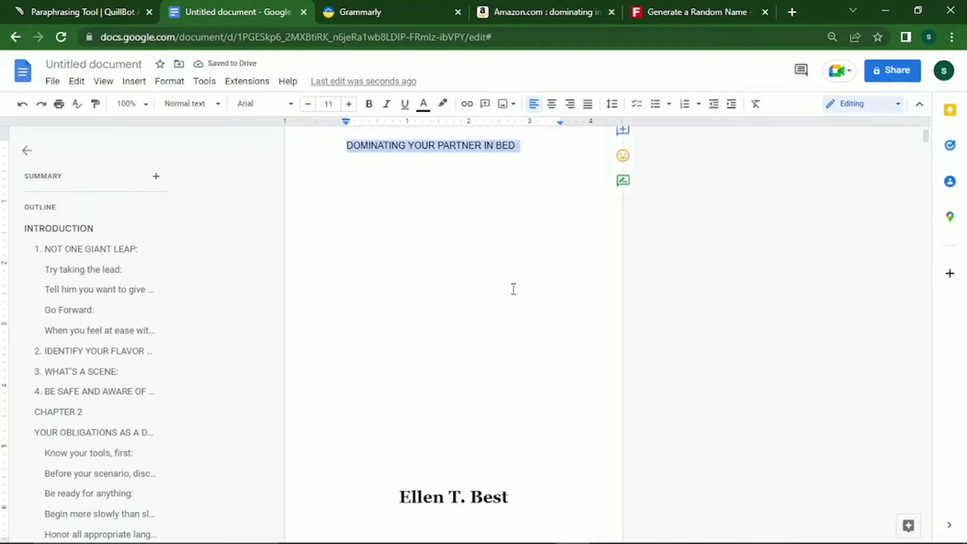
Search Amazon's Kindle Store for the pasted title 'DOMINATING YOUR PARTNER IN BED'.
{"action": "left_click", "coordinate": [536, 12]}
{"action": "left_click_drag", "start_coordinate": [331, 73], "coordinate": [239, 76]}
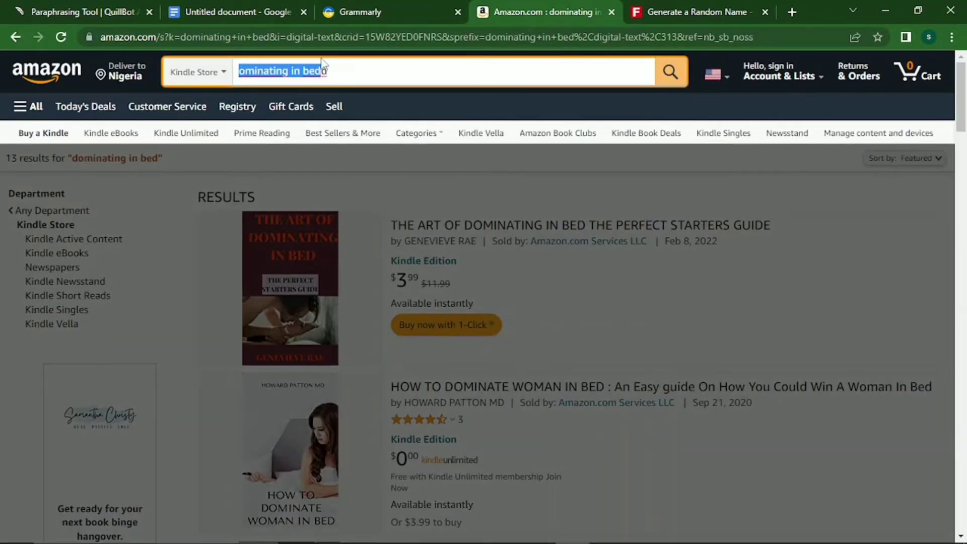
{"action": "left_click", "coordinate": [337, 67]}
{"action": "left_click_drag", "start_coordinate": [337, 67], "coordinate": [237, 69]}
{"action": "key", "text": "ctrl+v"}
{"action": "key", "text": "Return"}
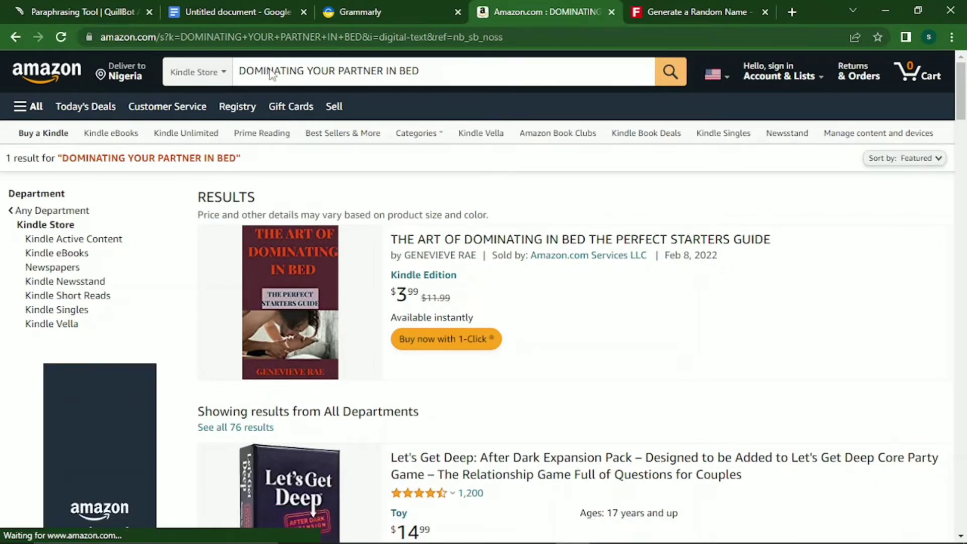
Review the results, which show one match: THE ART OF DOMINATING IN BED THE PERFECT STARTERS GUIDE.
{"action": "scroll", "coordinate": [270, 69], "scroll_direction": "down", "scroll_amount": 8}
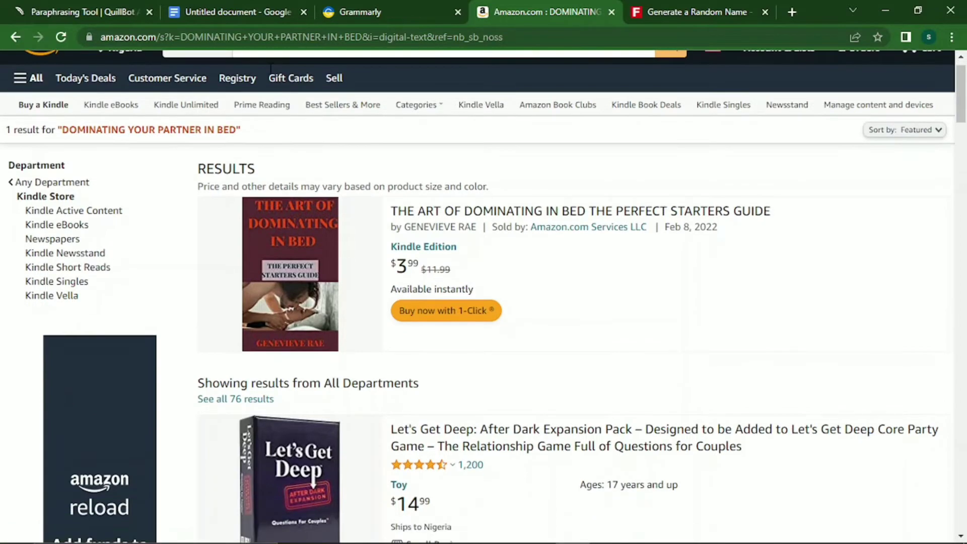
{"action": "scroll", "coordinate": [270, 69], "scroll_direction": "down", "scroll_amount": 5}
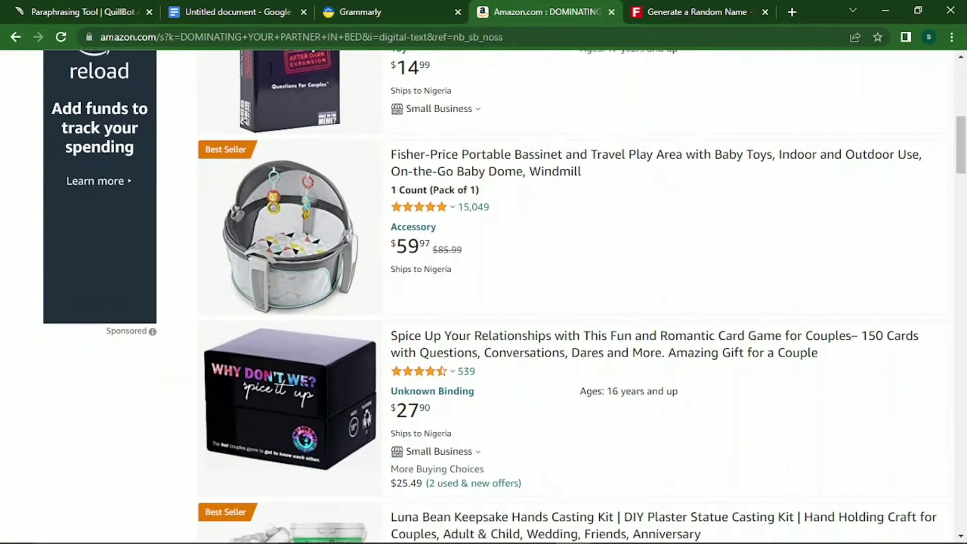
{"action": "scroll", "coordinate": [270, 69], "scroll_direction": "down", "scroll_amount": 6}
{"action": "scroll", "coordinate": [271, 69], "scroll_direction": "down", "scroll_amount": 3}
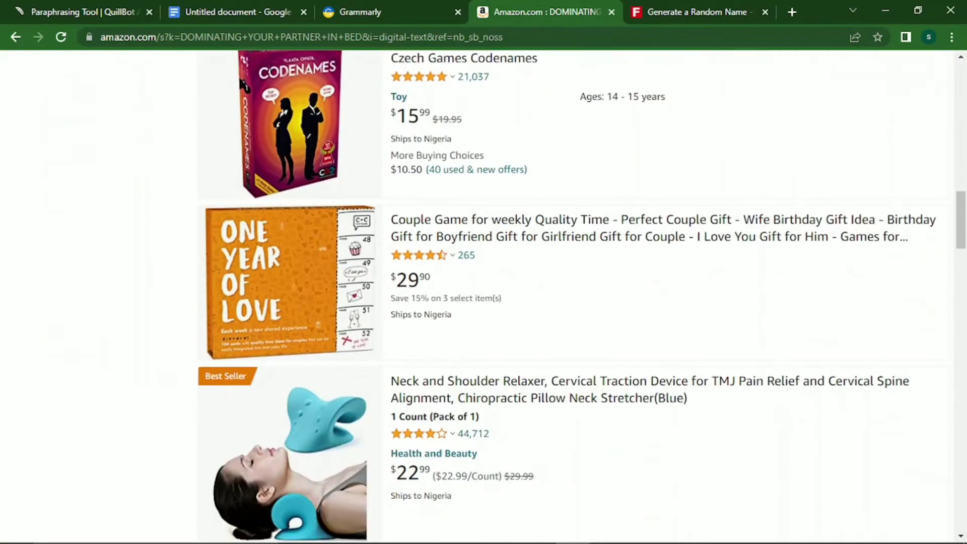
{"action": "scroll", "coordinate": [270, 69], "scroll_direction": "down", "scroll_amount": 7}
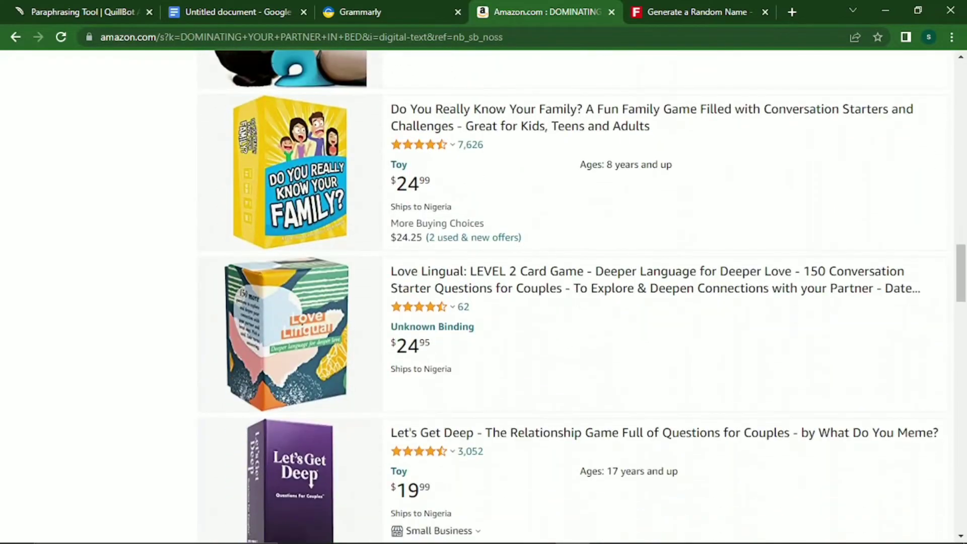
{"action": "scroll", "coordinate": [270, 69], "scroll_direction": "up", "scroll_amount": 7}
{"action": "scroll", "coordinate": [484, 297], "scroll_direction": "up", "scroll_amount": 14}
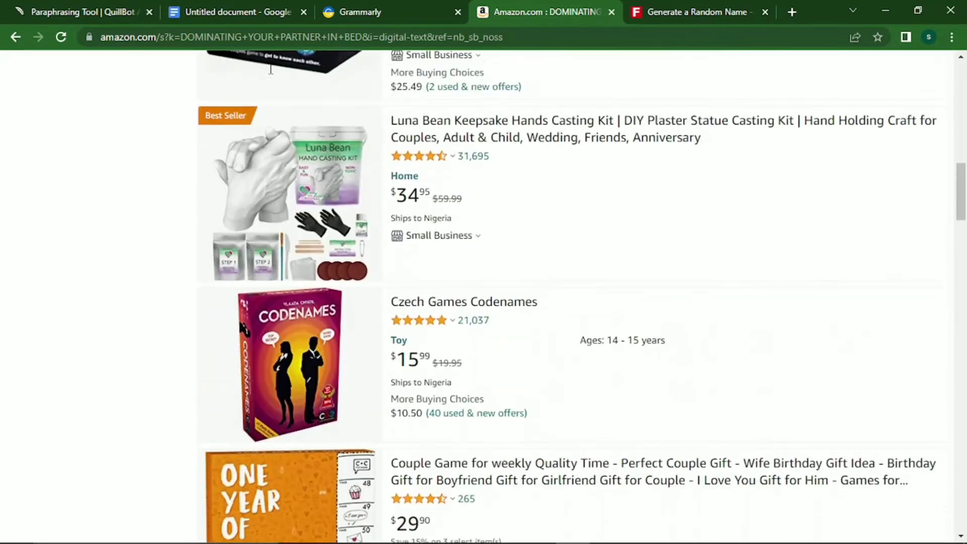
{"action": "scroll", "coordinate": [271, 69], "scroll_direction": "up", "scroll_amount": 11}
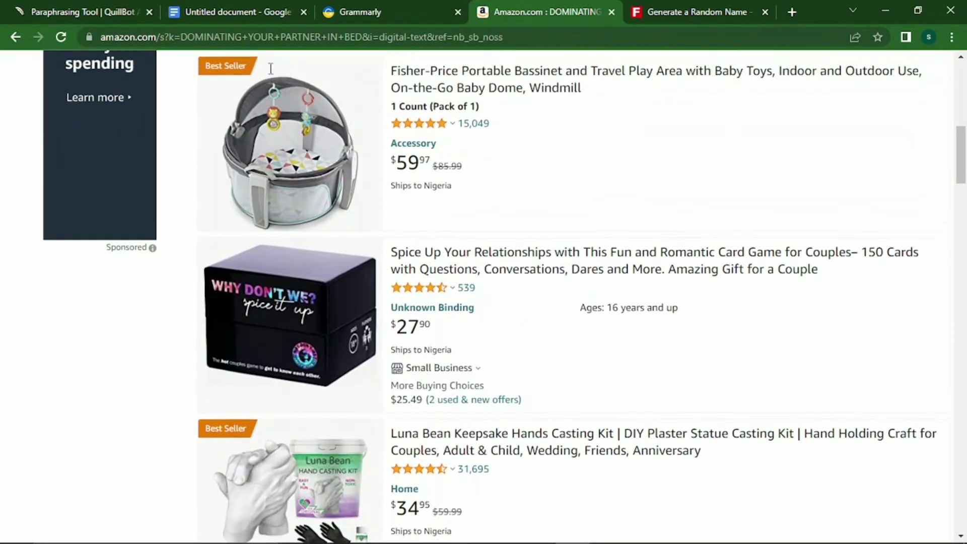
{"action": "scroll", "coordinate": [271, 69], "scroll_direction": "down", "scroll_amount": 7}
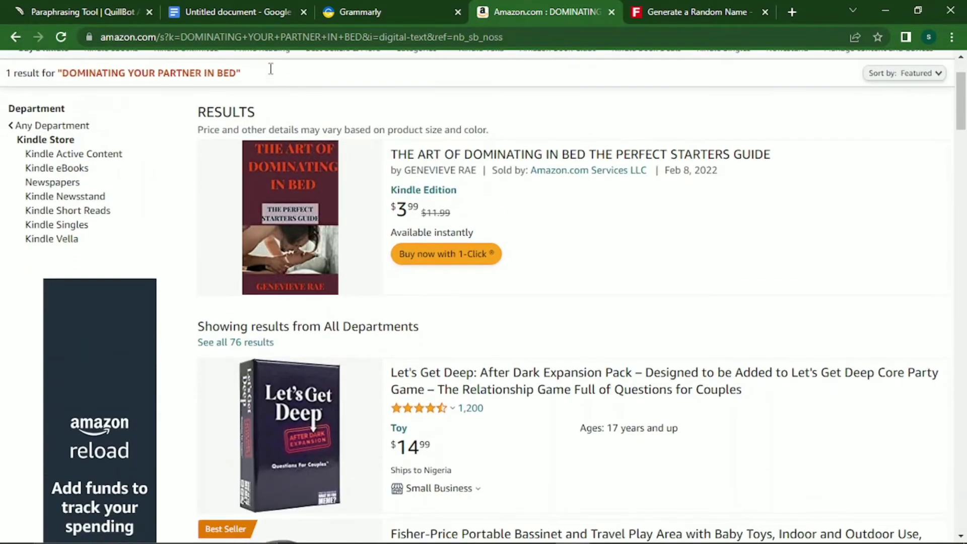
{"action": "scroll", "coordinate": [270, 69], "scroll_direction": "up", "scroll_amount": 6}
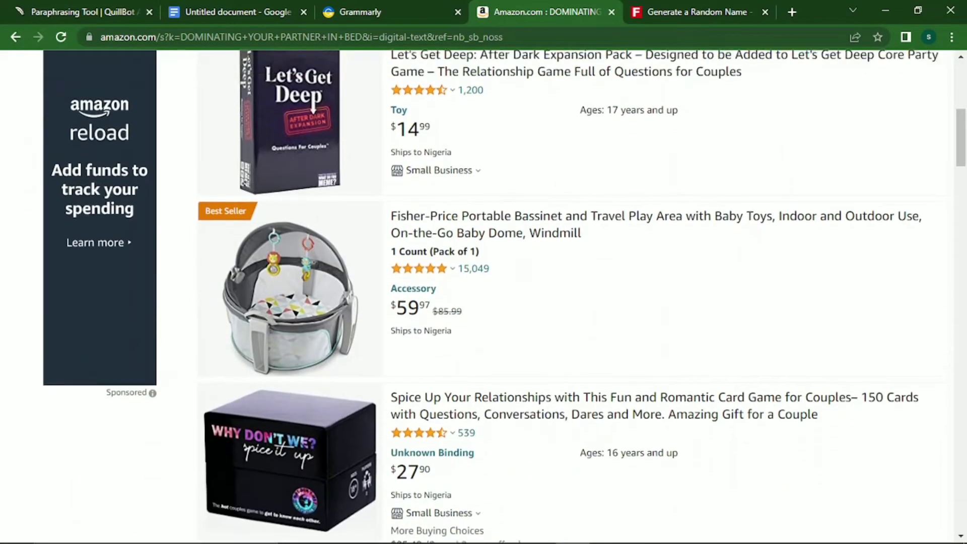
{"action": "scroll", "coordinate": [271, 69], "scroll_direction": "up", "scroll_amount": 3}
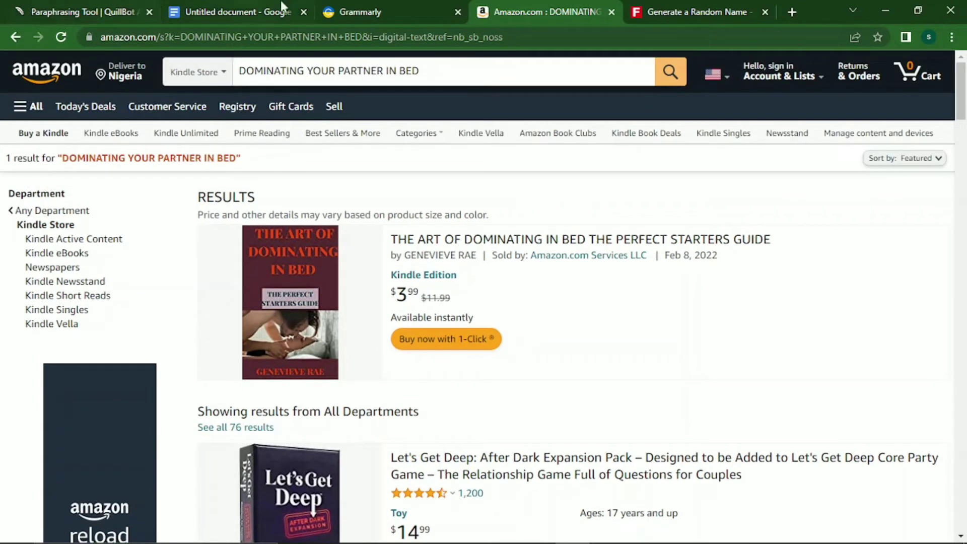
Retitle the manuscript 'HOW TO DOMINATE YOUR PARTNER IN THE BEDROOM' and select it for copying.
{"action": "left_click", "coordinate": [238, 6]}
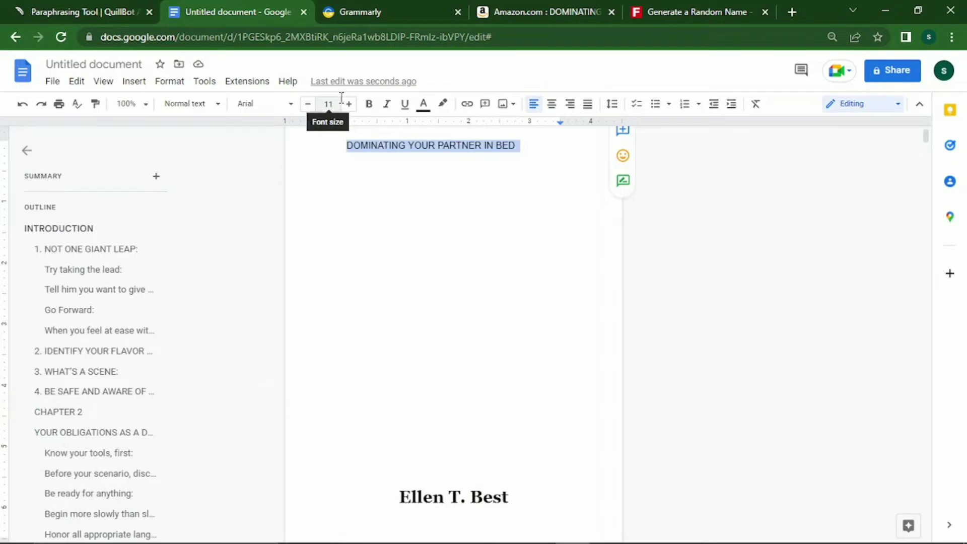
{"action": "type", "text": "HO"}
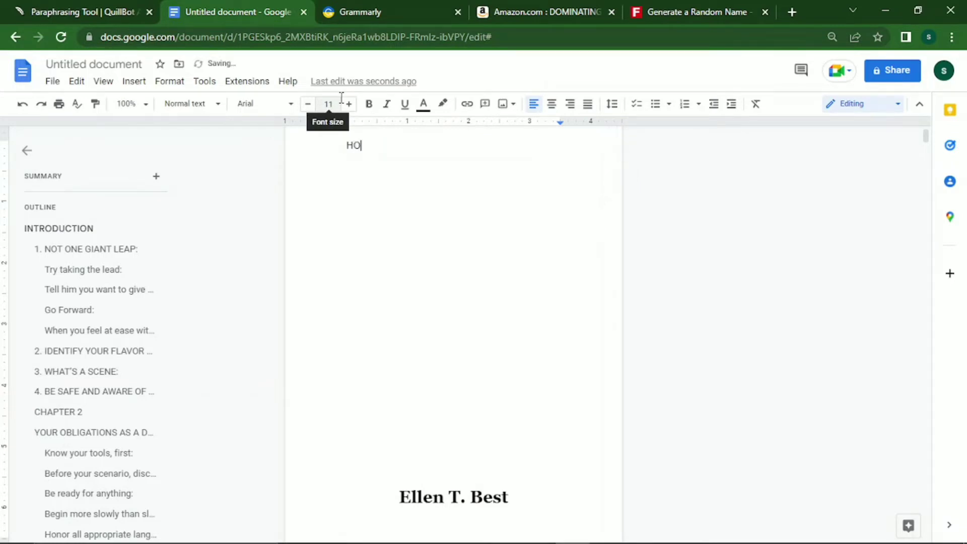
{"action": "type", "text": "W TO DOMINATE YOUR"}
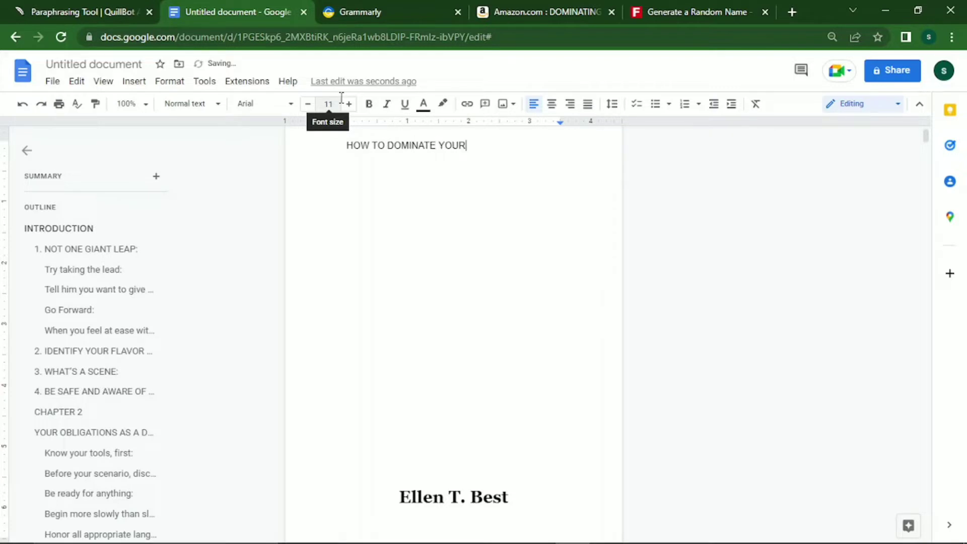
{"action": "type", "text": " PARTNER IN"}
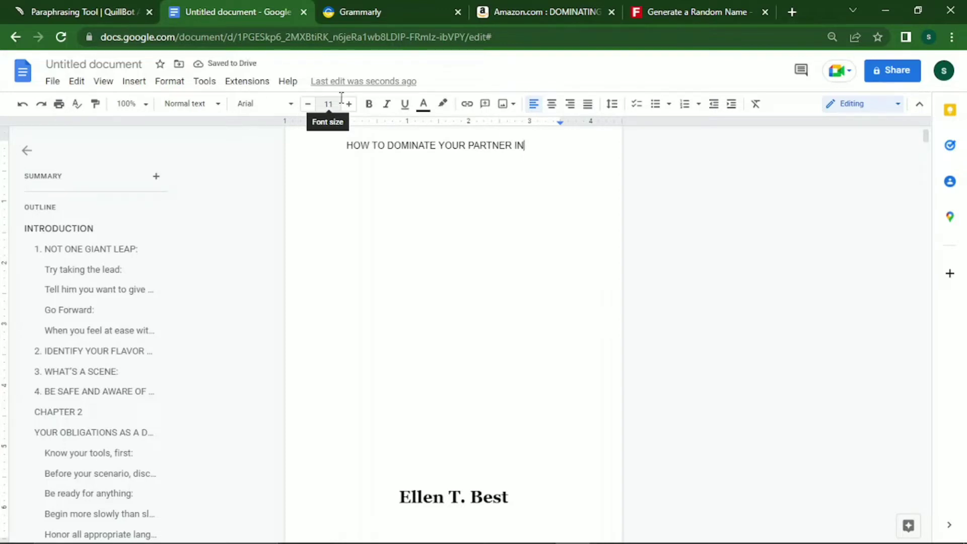
{"action": "type", "text": " THE BEDROOM"}
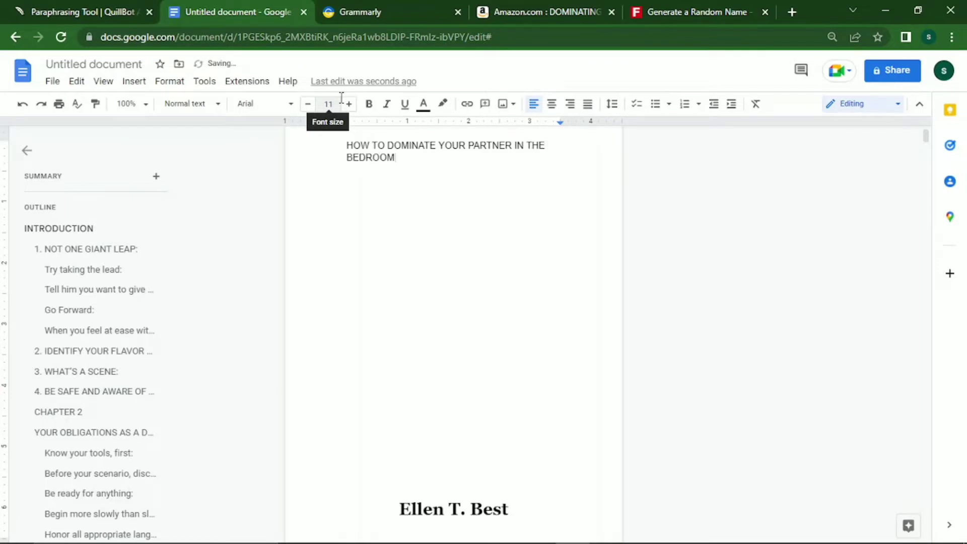
{"action": "key", "text": "ctrl+shift+Up"}
{"action": "key", "text": "ctrl+c"}
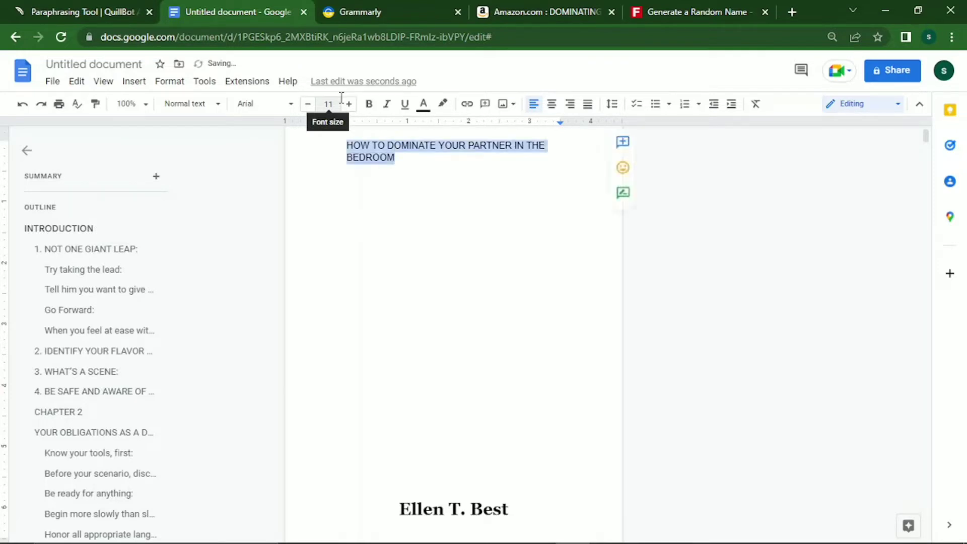
{"action": "left_click", "coordinate": [548, 10]}
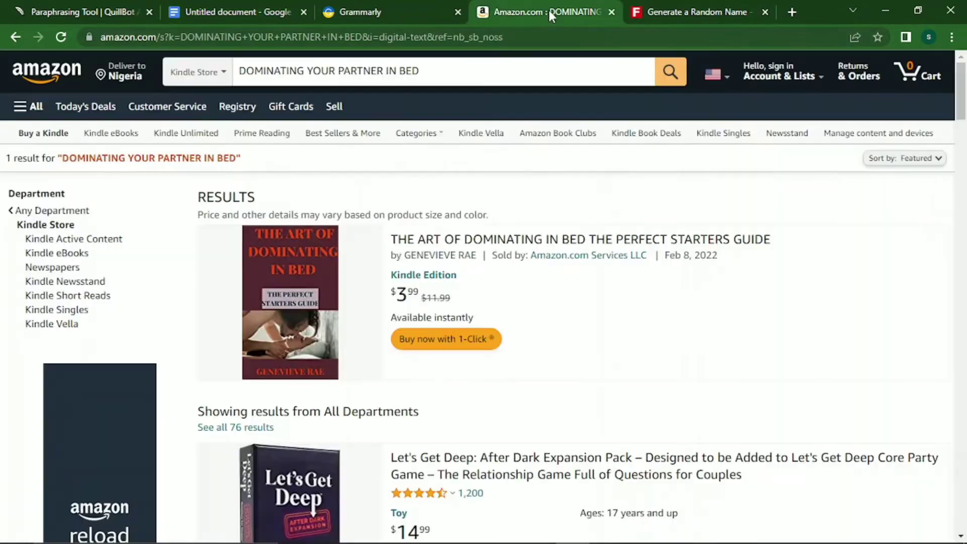
Search the Kindle Store for 'HOW TO DOMINATE YOUR PARTNER IN THE BEDROOM'.
{"action": "left_click_drag", "start_coordinate": [421, 71], "coordinate": [244, 78]}
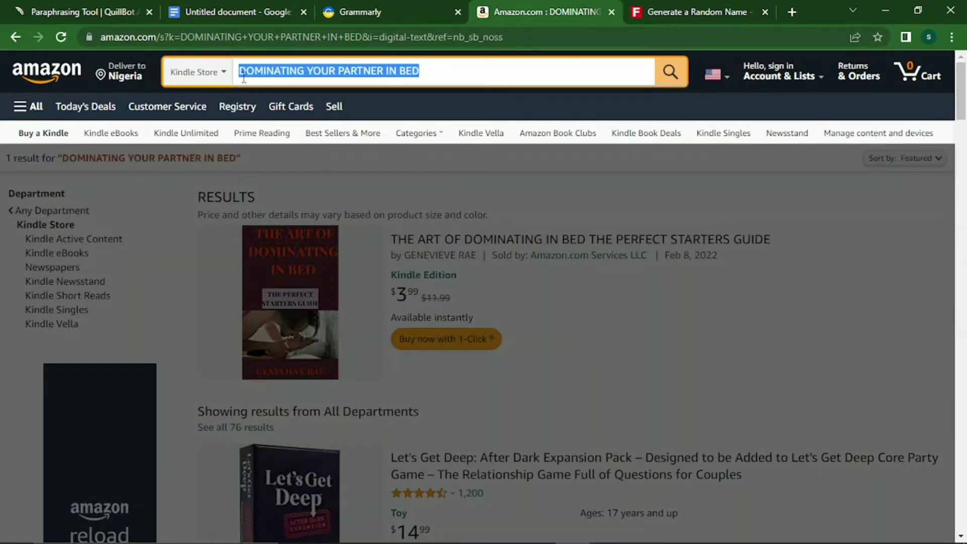
{"action": "key", "text": "ctrl+v"}
{"action": "key", "text": "Return"}
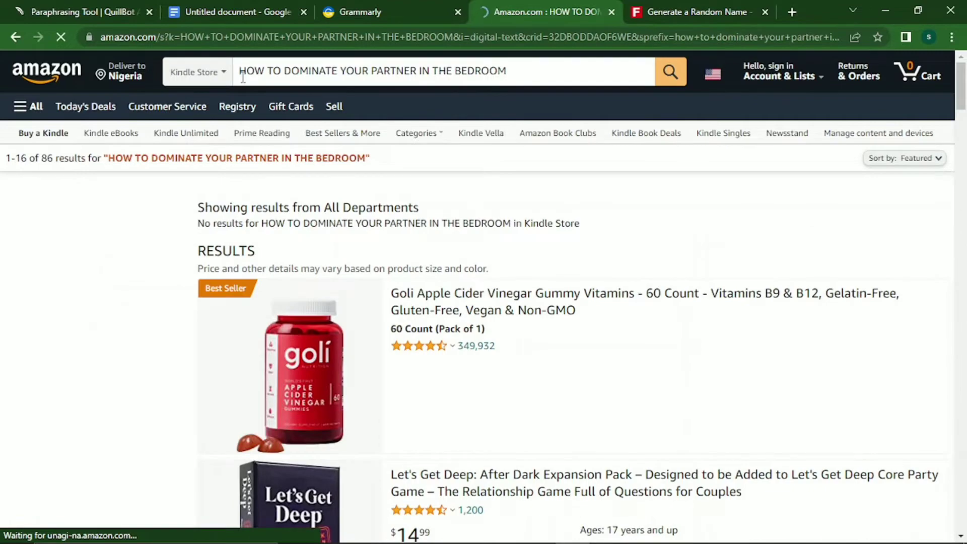
Look through the results: no Kindle matches, only 86 unrelated all-department products.
{"action": "scroll", "coordinate": [242, 80], "scroll_direction": "down", "scroll_amount": 12}
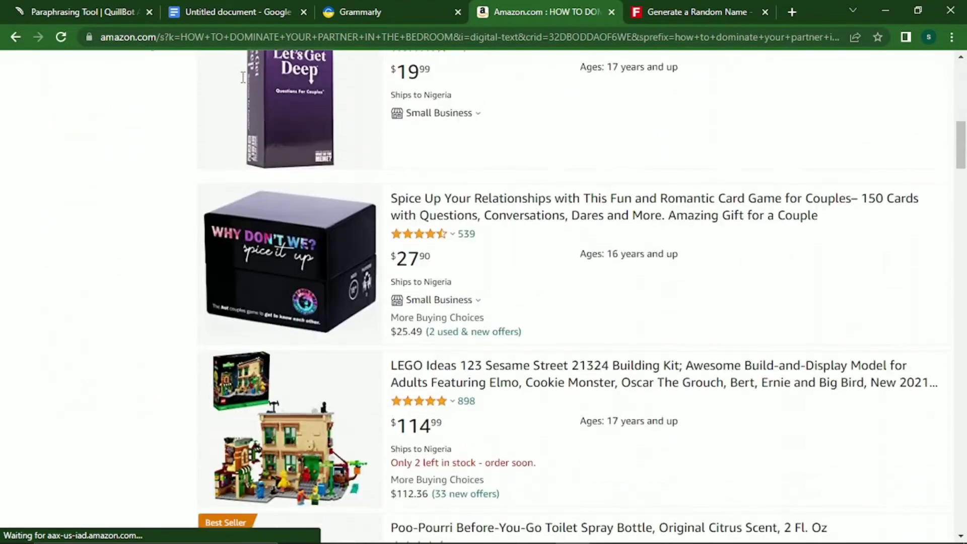
{"action": "scroll", "coordinate": [242, 77], "scroll_direction": "down", "scroll_amount": 6}
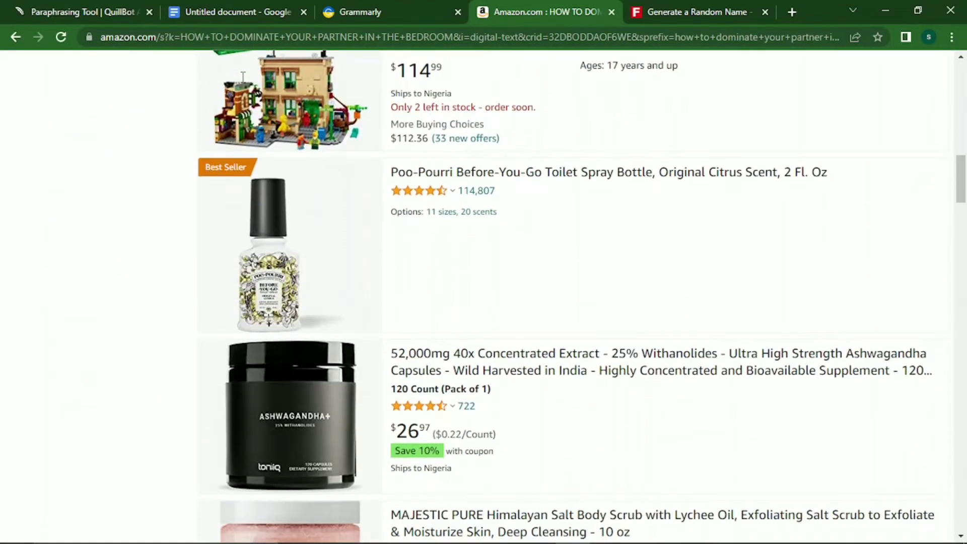
{"action": "scroll", "coordinate": [242, 77], "scroll_direction": "up", "scroll_amount": 1}
{"action": "scroll", "coordinate": [242, 77], "scroll_direction": "down", "scroll_amount": 11}
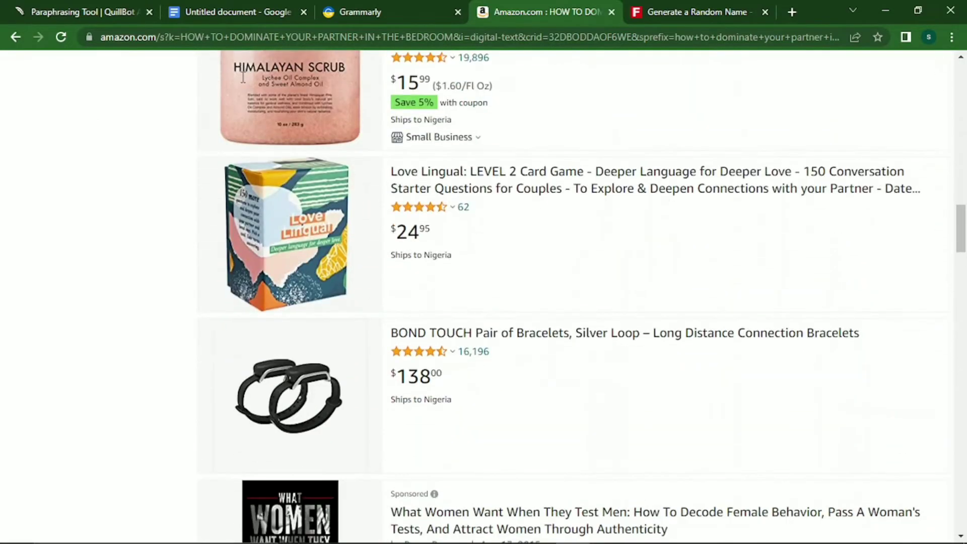
{"action": "scroll", "coordinate": [242, 77], "scroll_direction": "up", "scroll_amount": 12}
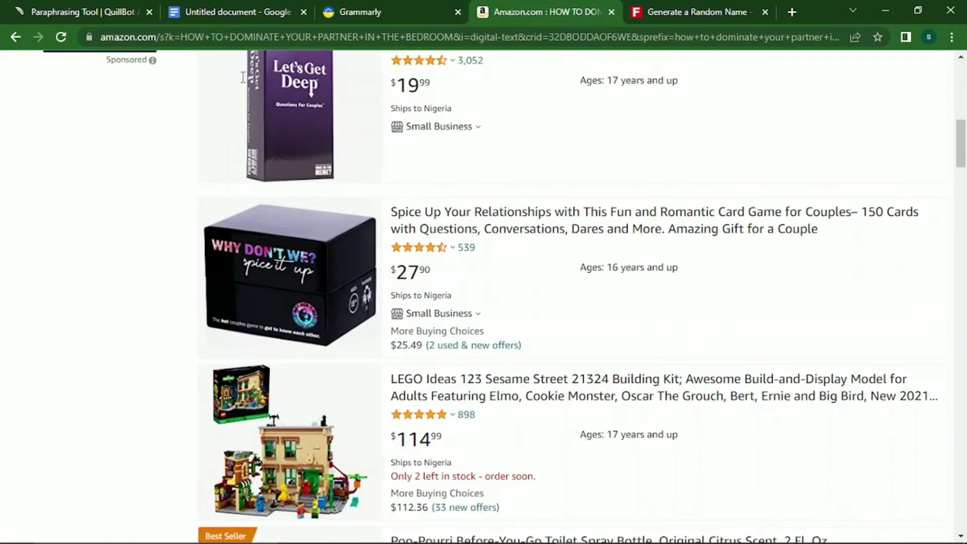
{"action": "scroll", "coordinate": [242, 77], "scroll_direction": "up", "scroll_amount": 9}
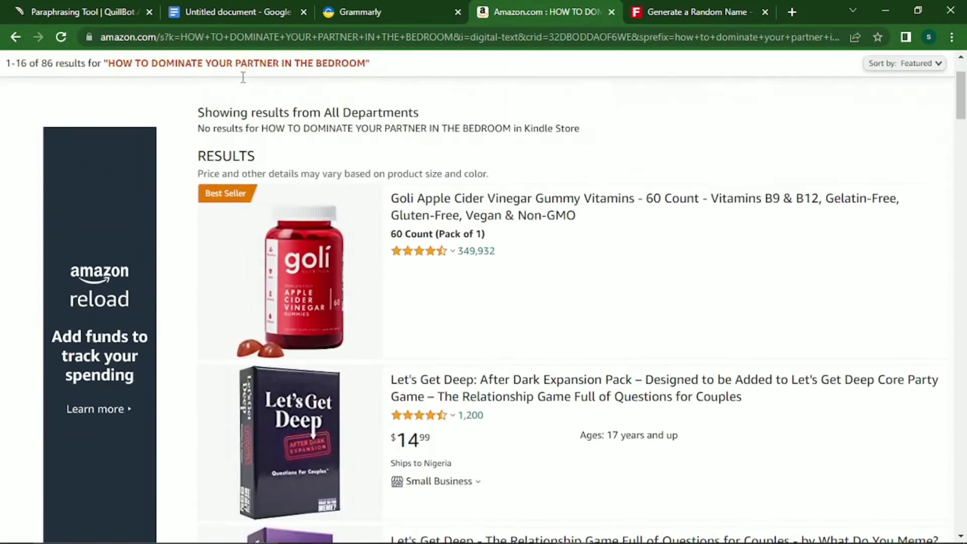
{"action": "scroll", "coordinate": [243, 77], "scroll_direction": "up", "scroll_amount": 1}
{"action": "scroll", "coordinate": [242, 77], "scroll_direction": "down", "scroll_amount": 4}
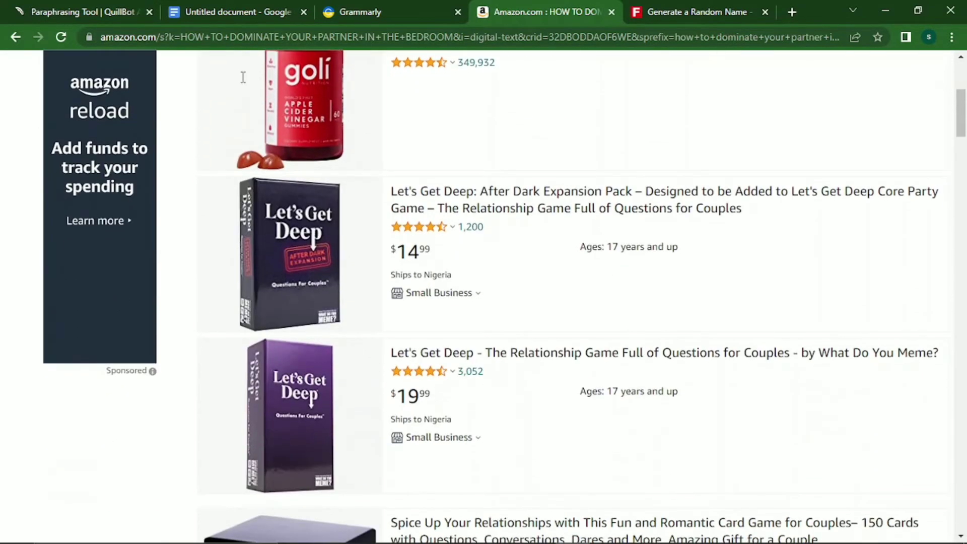
{"action": "scroll", "coordinate": [242, 77], "scroll_direction": "down", "scroll_amount": 1}
{"action": "scroll", "coordinate": [242, 77], "scroll_direction": "up", "scroll_amount": 1}
{"action": "scroll", "coordinate": [242, 77], "scroll_direction": "up", "scroll_amount": 2}
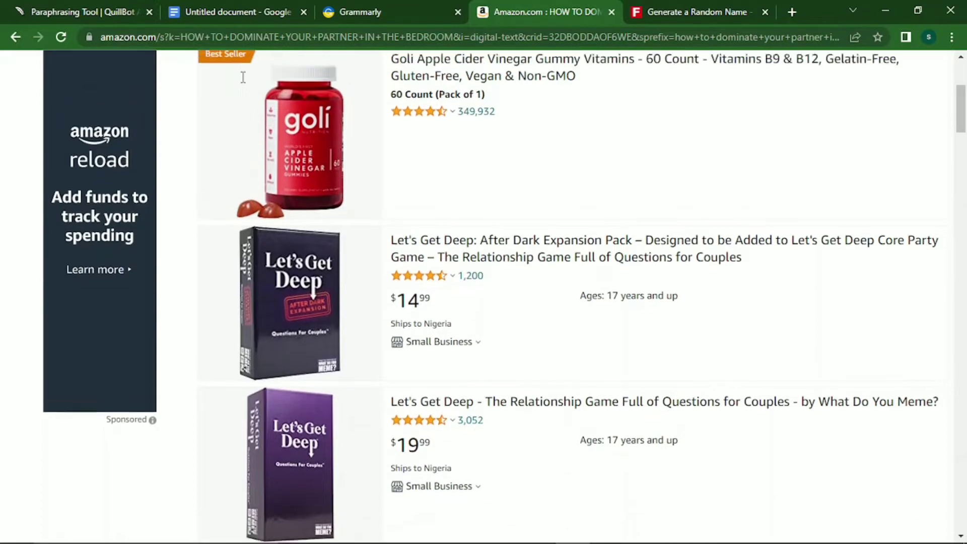
{"action": "scroll", "coordinate": [242, 77], "scroll_direction": "up", "scroll_amount": 4}
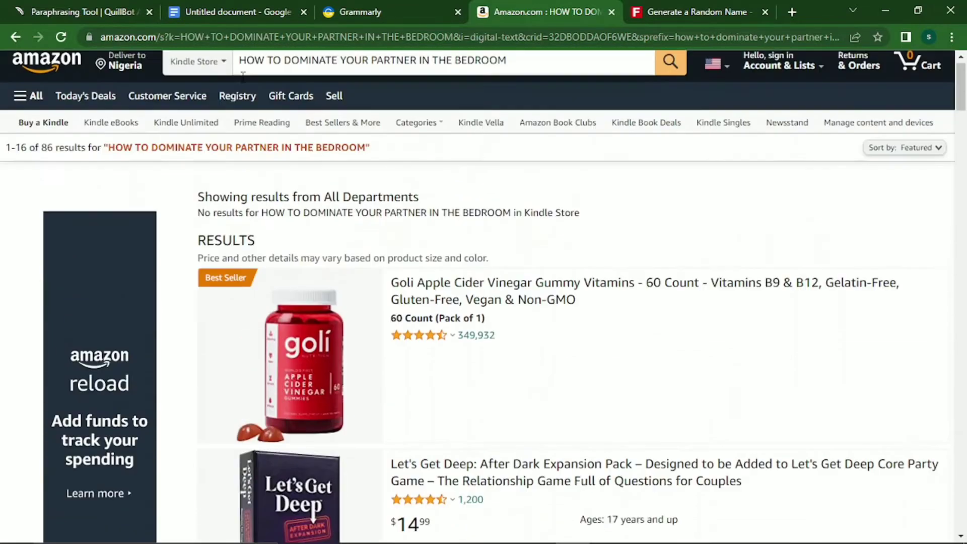
Clear the manuscript's title line so it sits empty above the author name.
{"action": "left_click", "coordinate": [213, 6]}
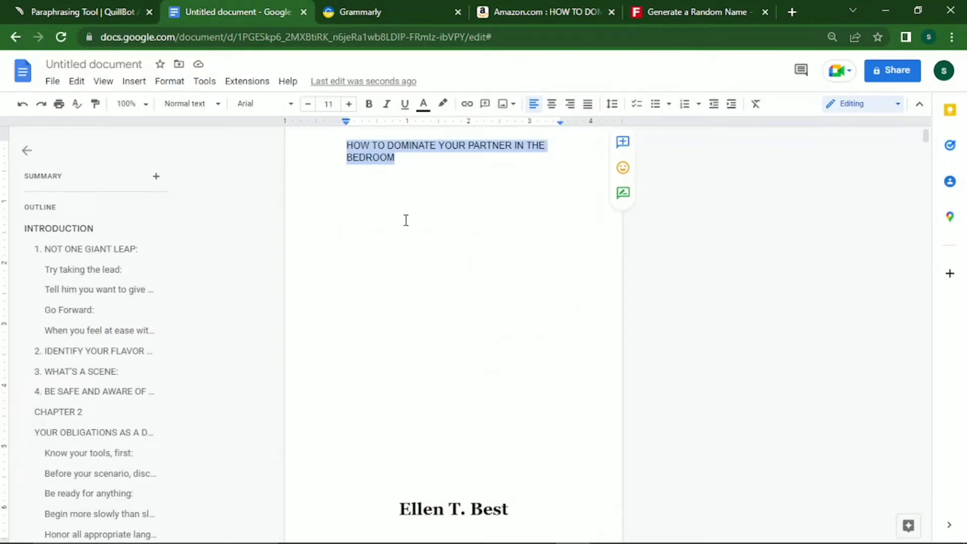
{"action": "type", "text": "LE"}
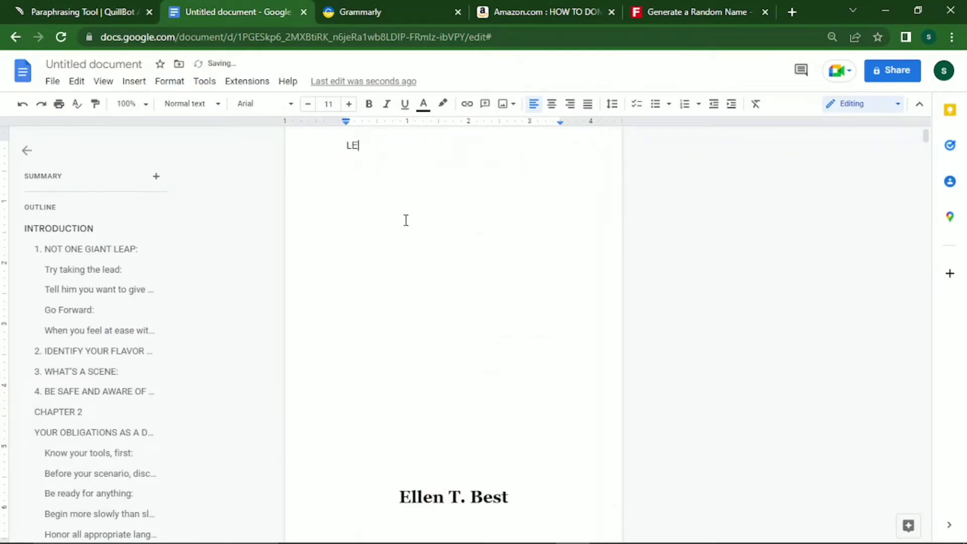
{"action": "type", "text": "TS"}
{"action": "key", "text": "BackSpace"}
{"action": "key", "text": "BackSpace"}
{"action": "key", "text": "BackSpace"}
{"action": "key", "text": "BackSpace"}
Run a Kindle Store search for 'SEX AND DOMINATING'.
{"action": "left_click", "coordinate": [521, 10]}
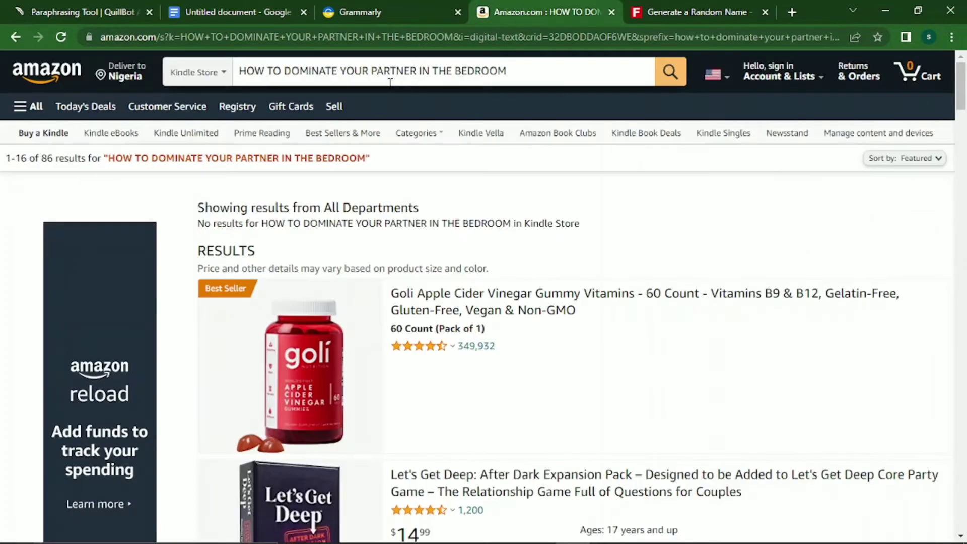
{"action": "left_click_drag", "start_coordinate": [561, 71], "coordinate": [244, 71]}
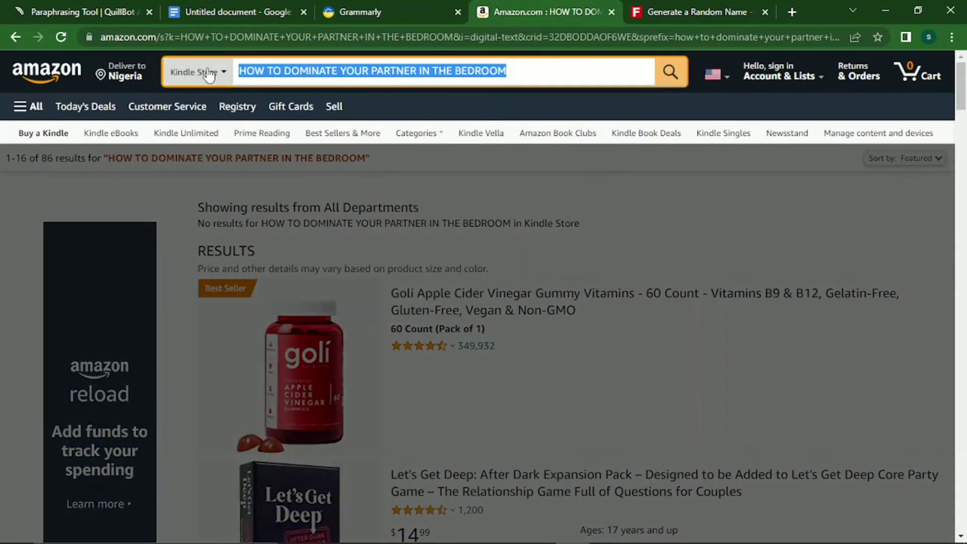
{"action": "left_click", "coordinate": [231, 72]}
{"action": "left_click", "coordinate": [240, 71]}
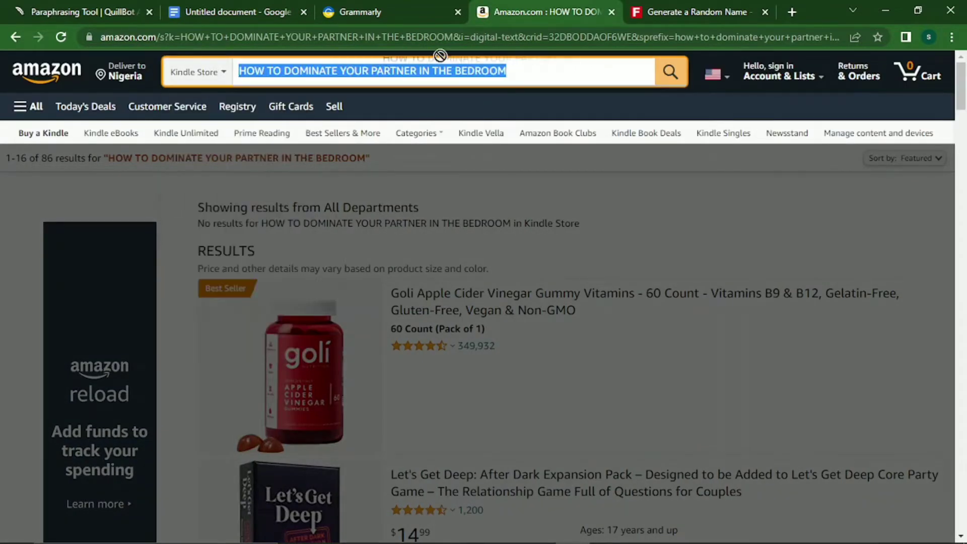
{"action": "type", "text": "SEX"}
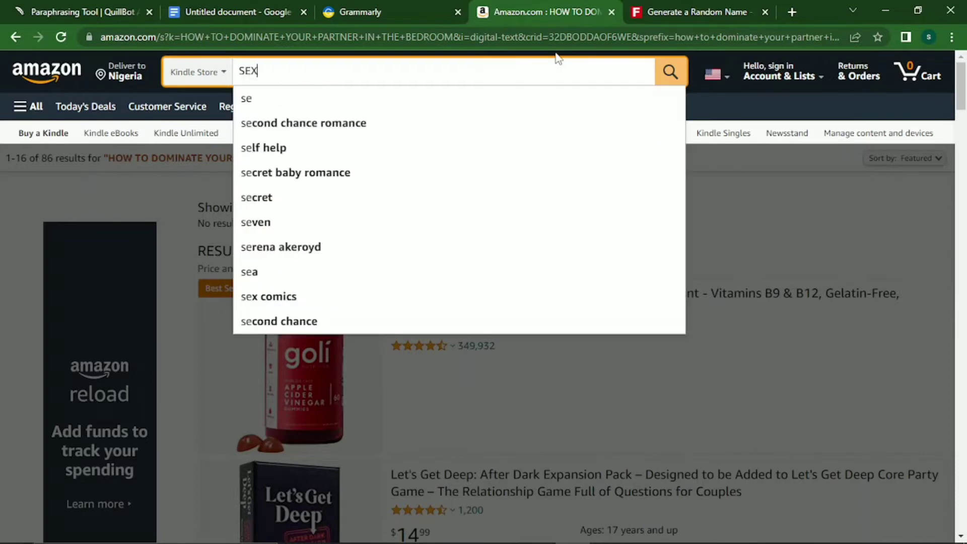
{"action": "type", "text": " AND D"}
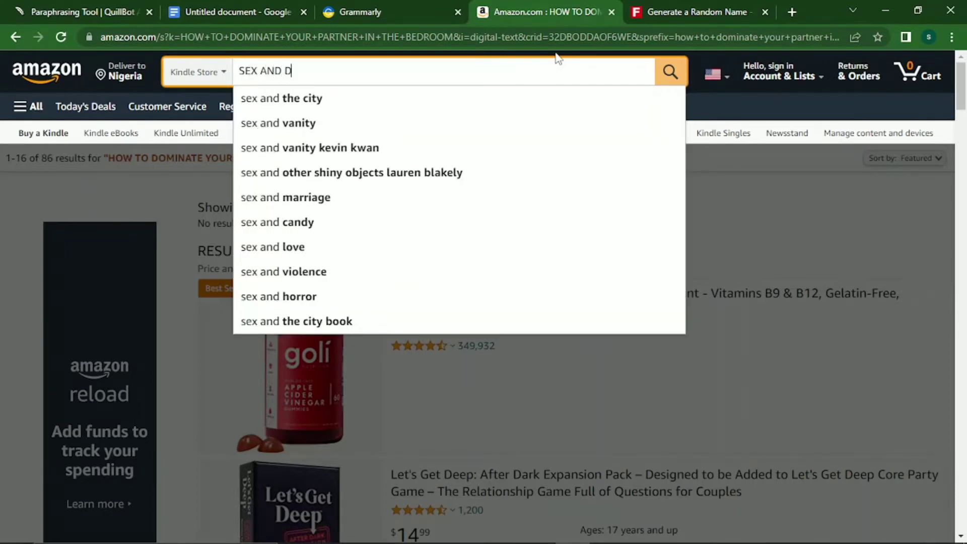
{"action": "type", "text": "OM"}
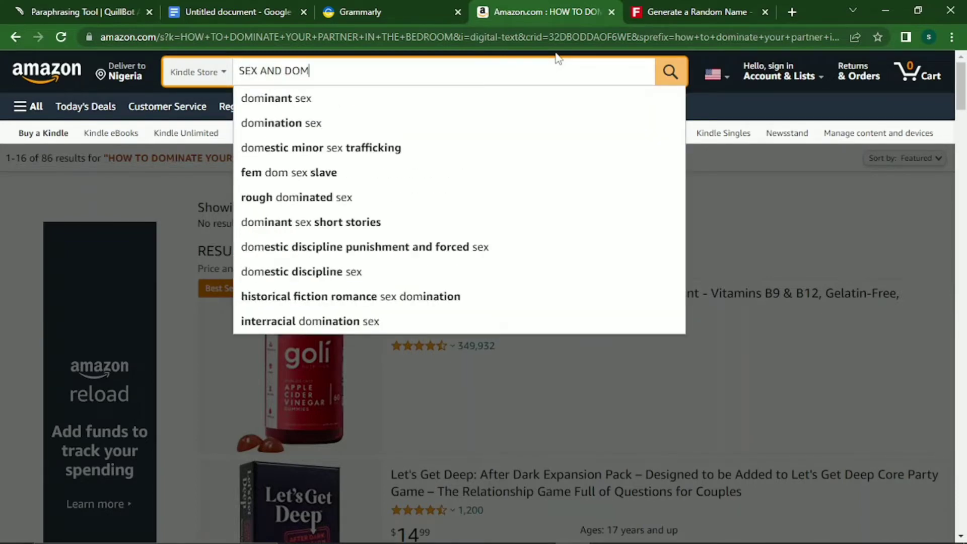
{"action": "type", "text": "INA"}
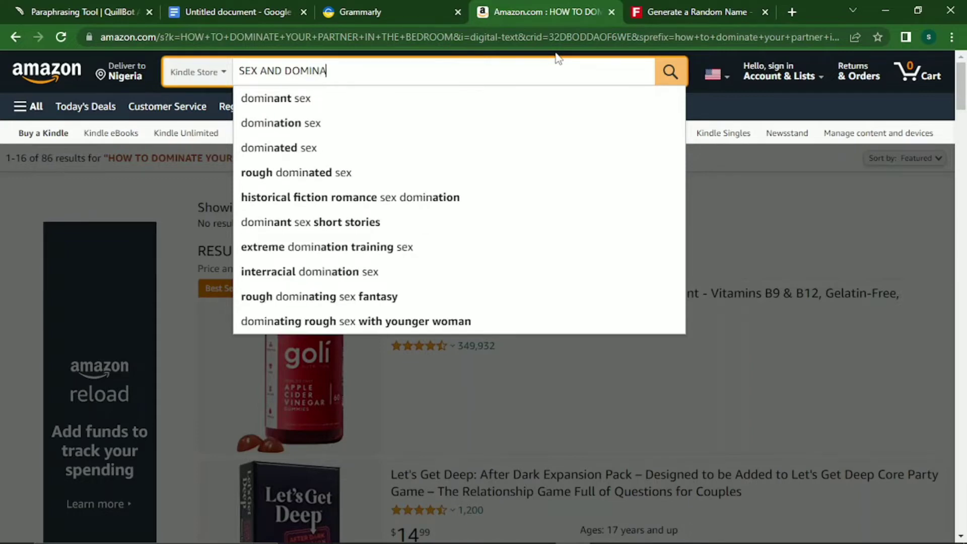
{"action": "type", "text": "TIN"}
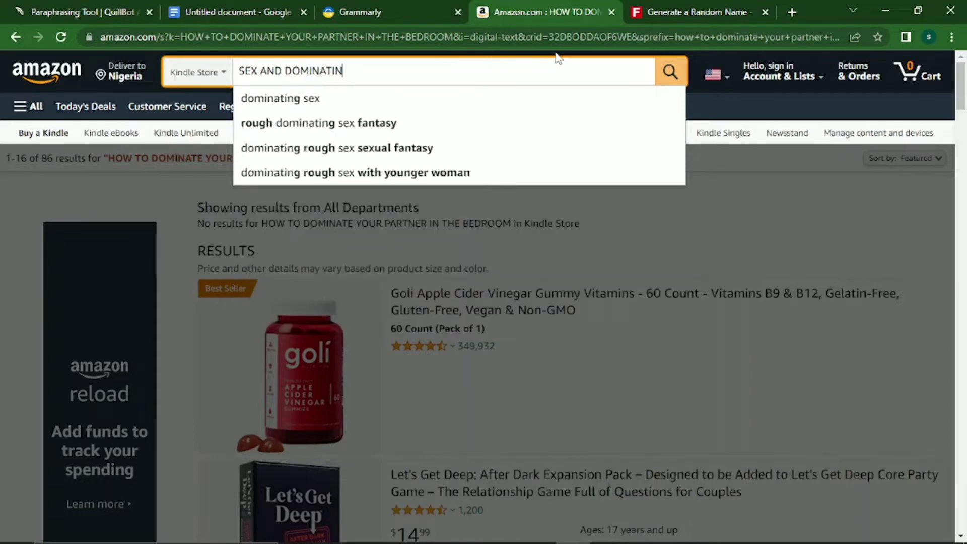
{"action": "type", "text": "G"}
{"action": "key", "text": "Return"}
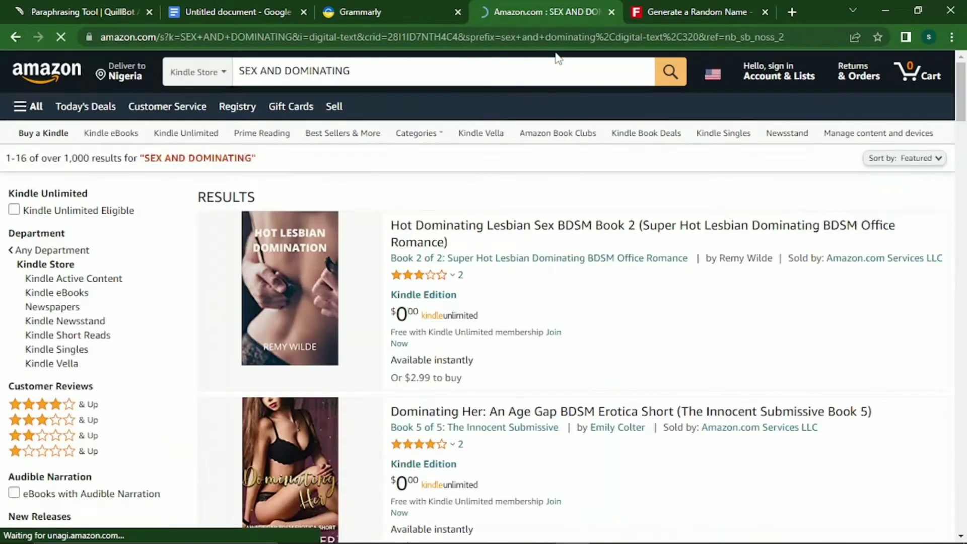
Browse the SEX AND DOMINATING Kindle results, then return to the Google Docs manuscript.
{"action": "scroll", "coordinate": [557, 59], "scroll_direction": "down", "scroll_amount": 2}
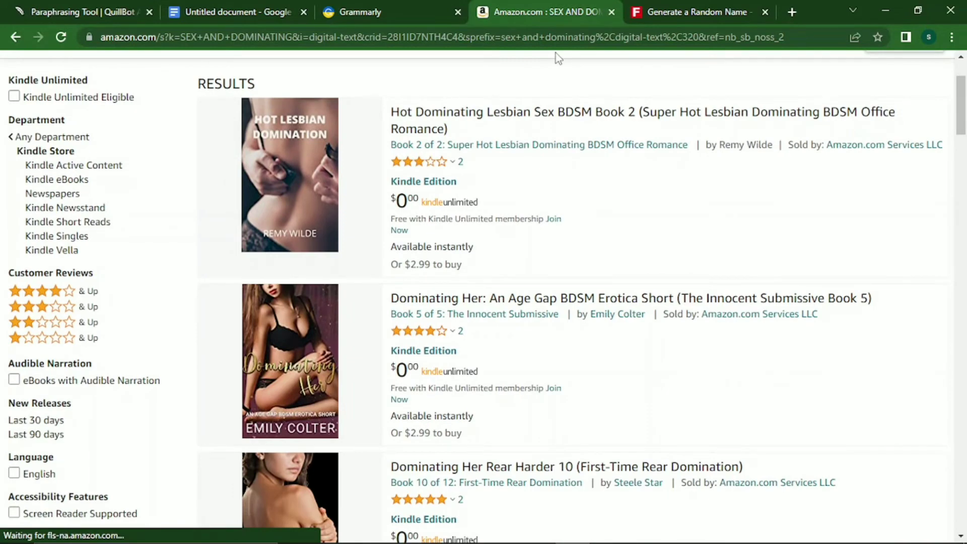
{"action": "scroll", "coordinate": [554, 53], "scroll_direction": "down", "scroll_amount": 8}
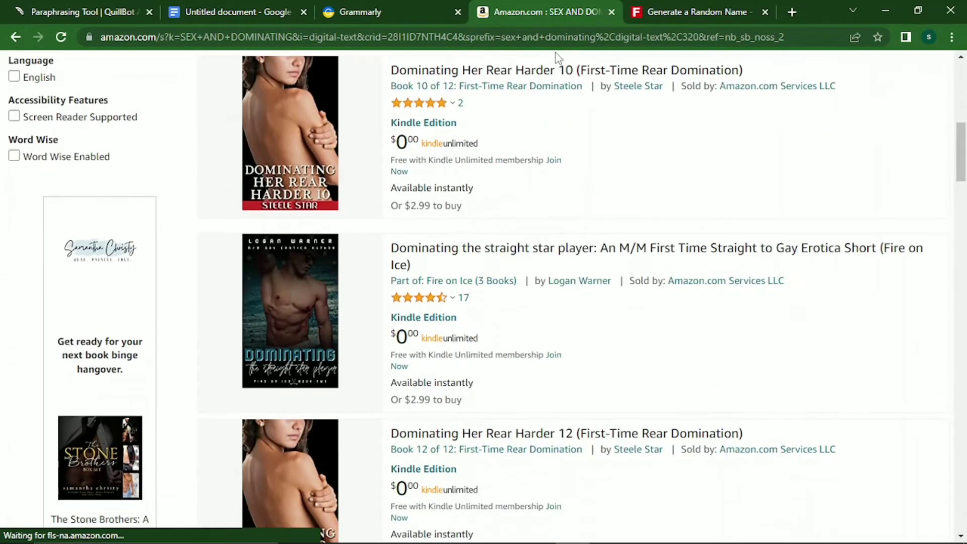
{"action": "scroll", "coordinate": [555, 53], "scroll_direction": "down", "scroll_amount": 8}
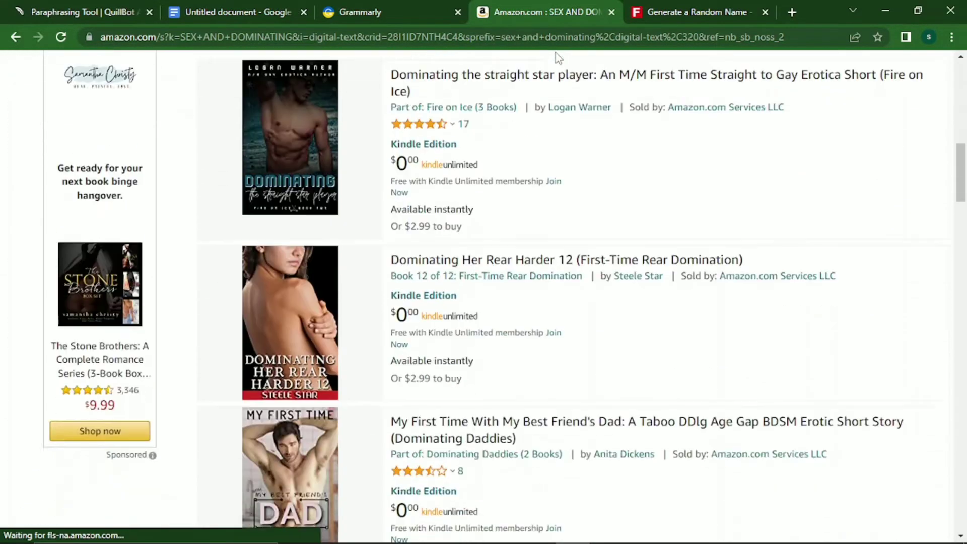
{"action": "scroll", "coordinate": [556, 57], "scroll_direction": "down", "scroll_amount": 3}
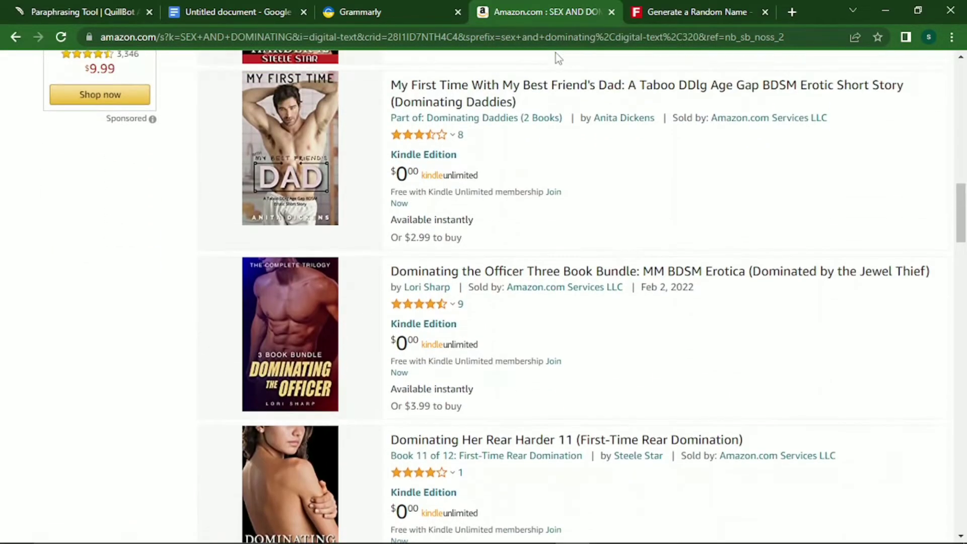
{"action": "scroll", "coordinate": [556, 57], "scroll_direction": "down", "scroll_amount": 5}
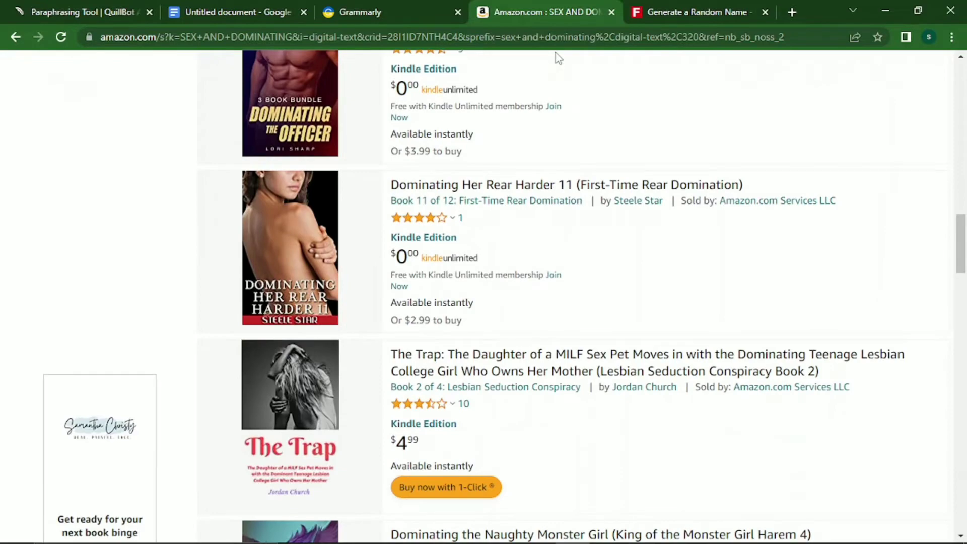
{"action": "scroll", "coordinate": [555, 53], "scroll_direction": "down", "scroll_amount": 4}
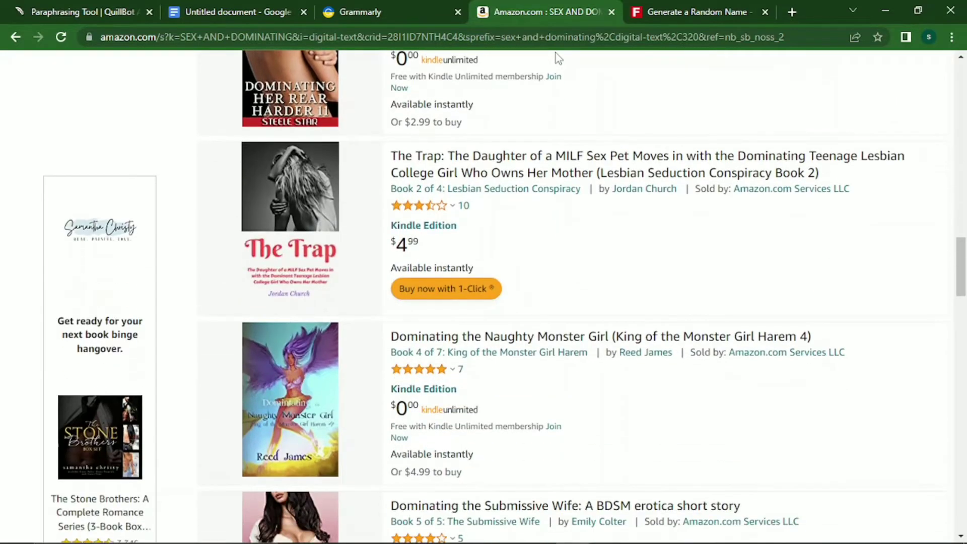
{"action": "scroll", "coordinate": [555, 53], "scroll_direction": "down", "scroll_amount": 3}
{"action": "scroll", "coordinate": [555, 53], "scroll_direction": "up", "scroll_amount": 20}
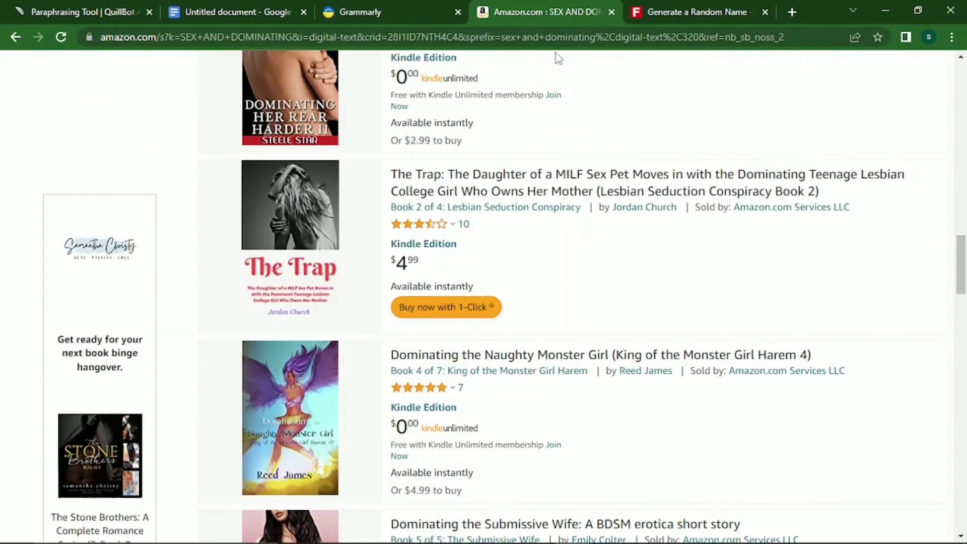
{"action": "scroll", "coordinate": [556, 53], "scroll_direction": "up", "scroll_amount": 5}
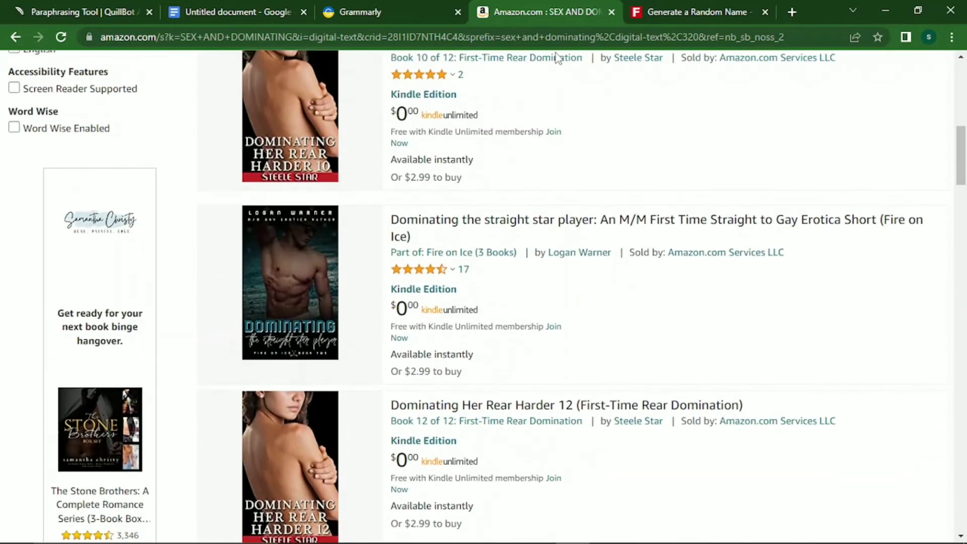
{"action": "scroll", "coordinate": [555, 52], "scroll_direction": "up", "scroll_amount": 5}
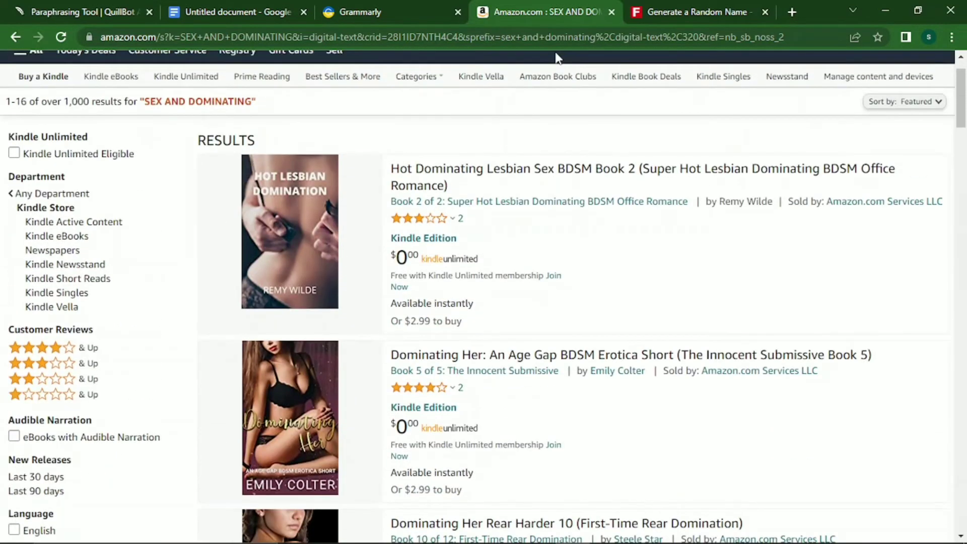
{"action": "scroll", "coordinate": [557, 58], "scroll_direction": "down", "scroll_amount": 2}
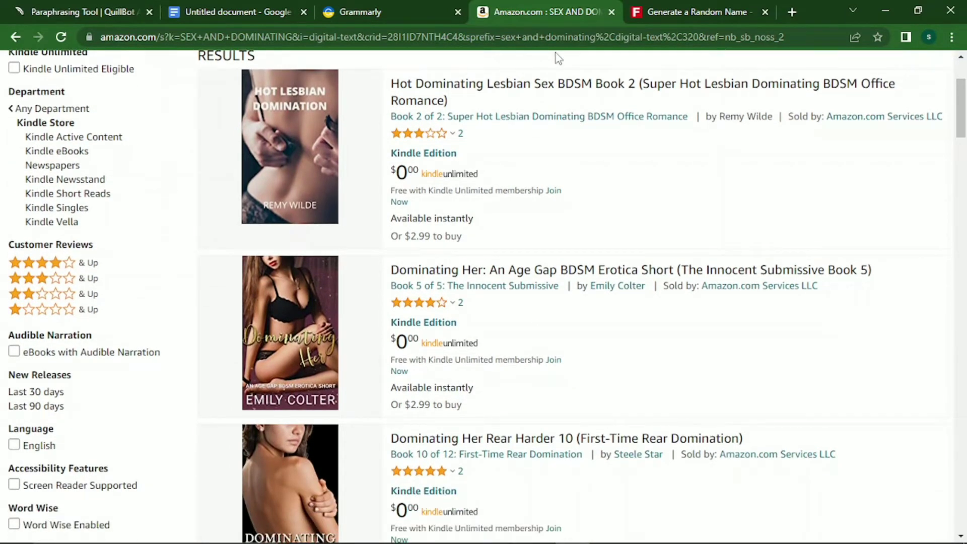
{"action": "scroll", "coordinate": [555, 53], "scroll_direction": "down", "scroll_amount": 1}
{"action": "scroll", "coordinate": [557, 58], "scroll_direction": "down", "scroll_amount": 3}
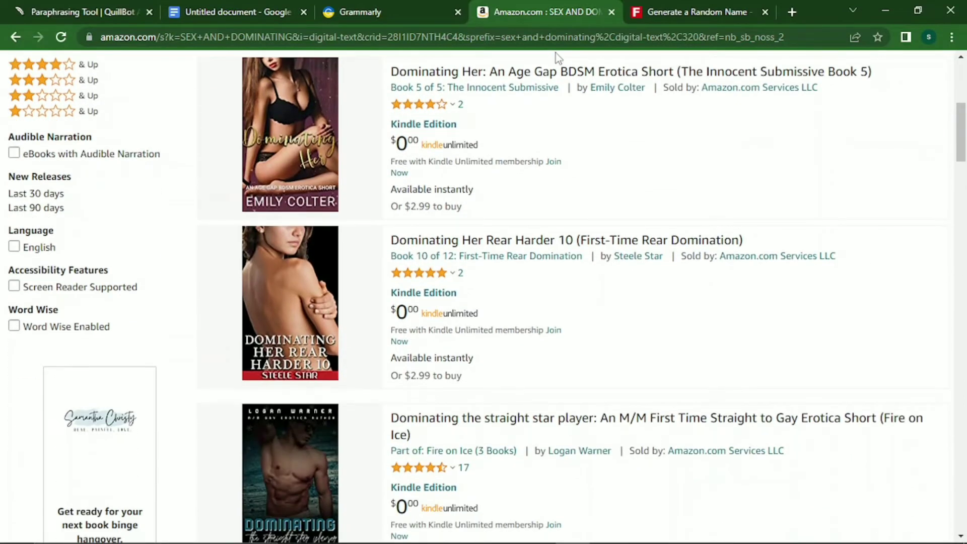
{"action": "scroll", "coordinate": [555, 53], "scroll_direction": "down", "scroll_amount": 2}
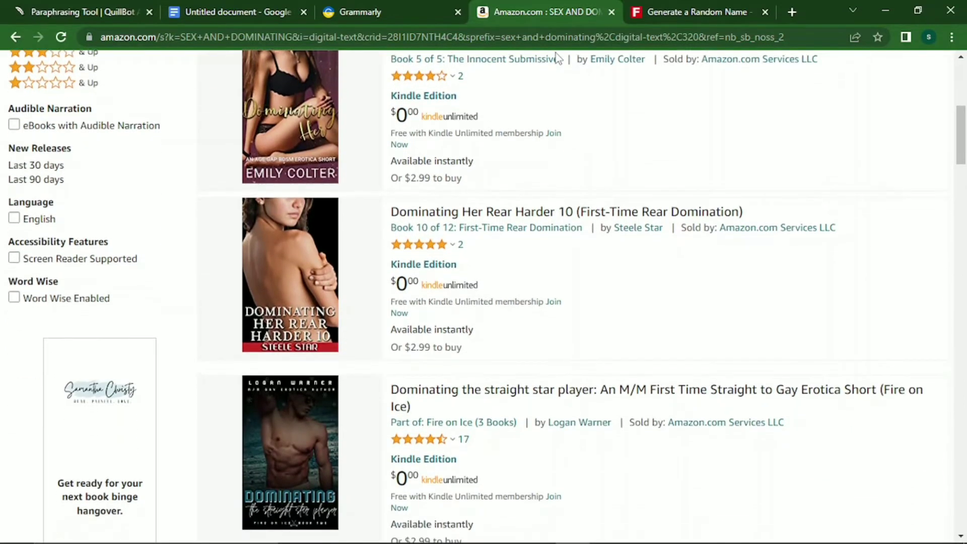
{"action": "scroll", "coordinate": [555, 53], "scroll_direction": "down", "scroll_amount": 3}
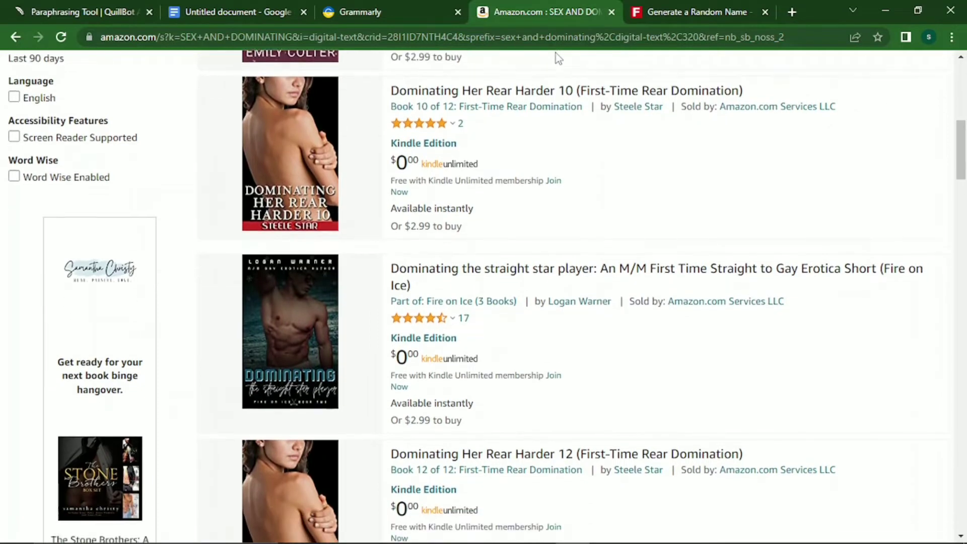
{"action": "scroll", "coordinate": [555, 52], "scroll_direction": "down", "scroll_amount": 4}
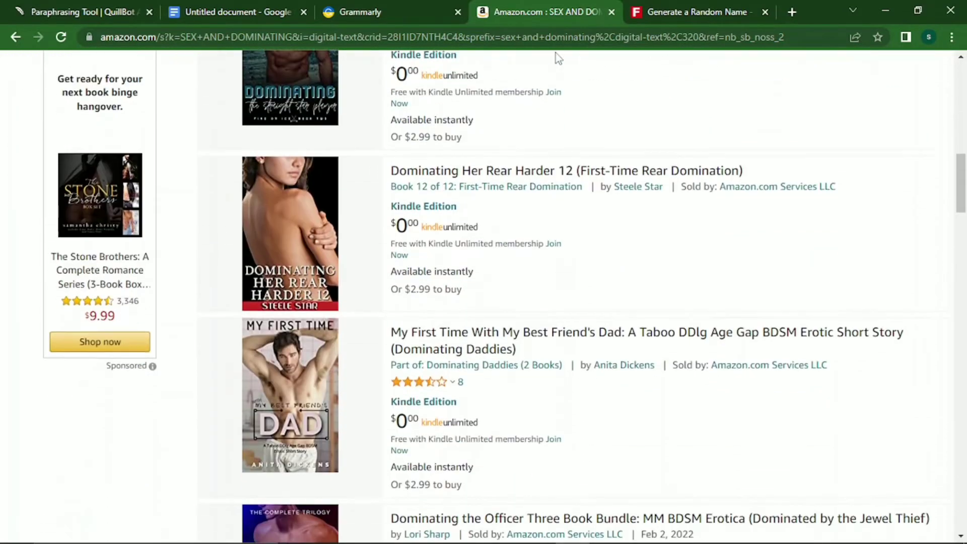
{"action": "scroll", "coordinate": [555, 52], "scroll_direction": "down", "scroll_amount": 5}
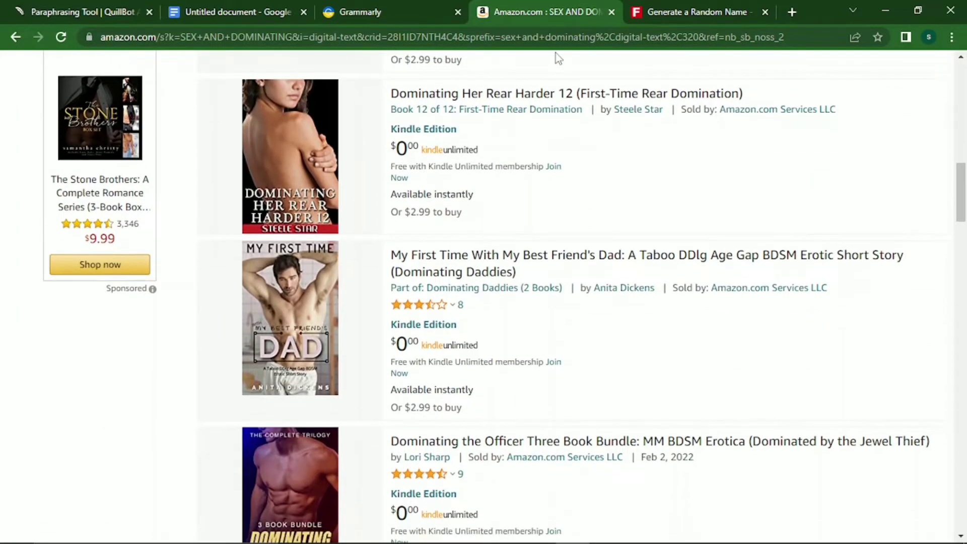
{"action": "scroll", "coordinate": [556, 56], "scroll_direction": "down", "scroll_amount": 5}
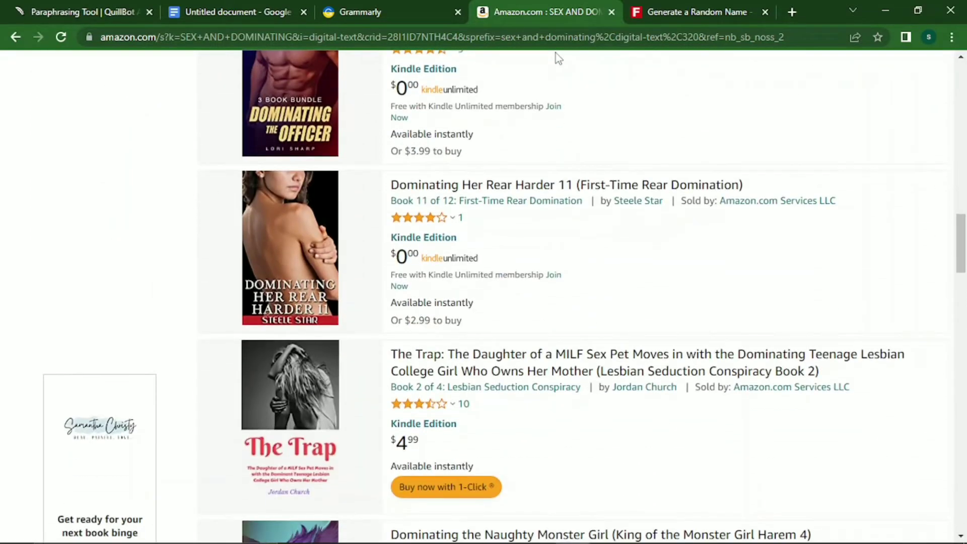
{"action": "scroll", "coordinate": [557, 58], "scroll_direction": "down", "scroll_amount": 5}
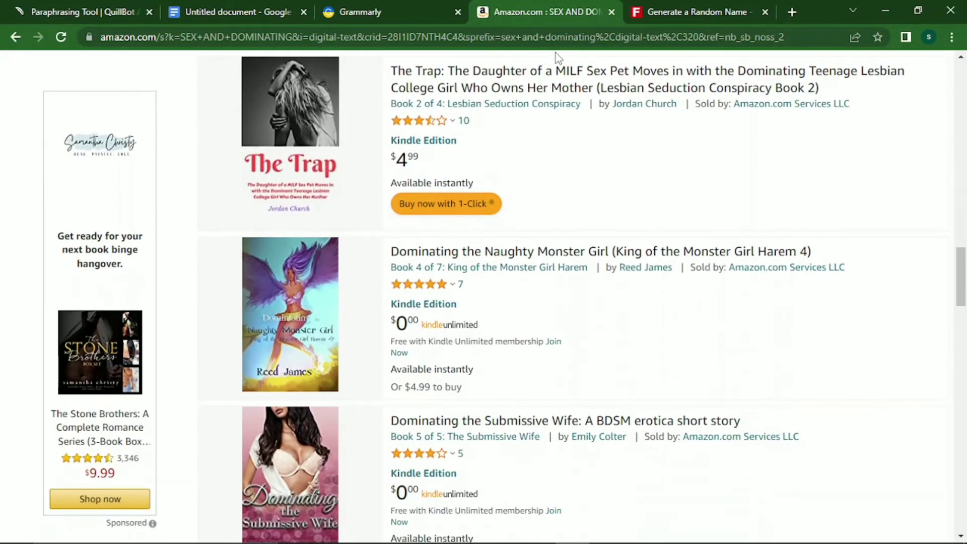
{"action": "scroll", "coordinate": [556, 57], "scroll_direction": "down", "scroll_amount": 3}
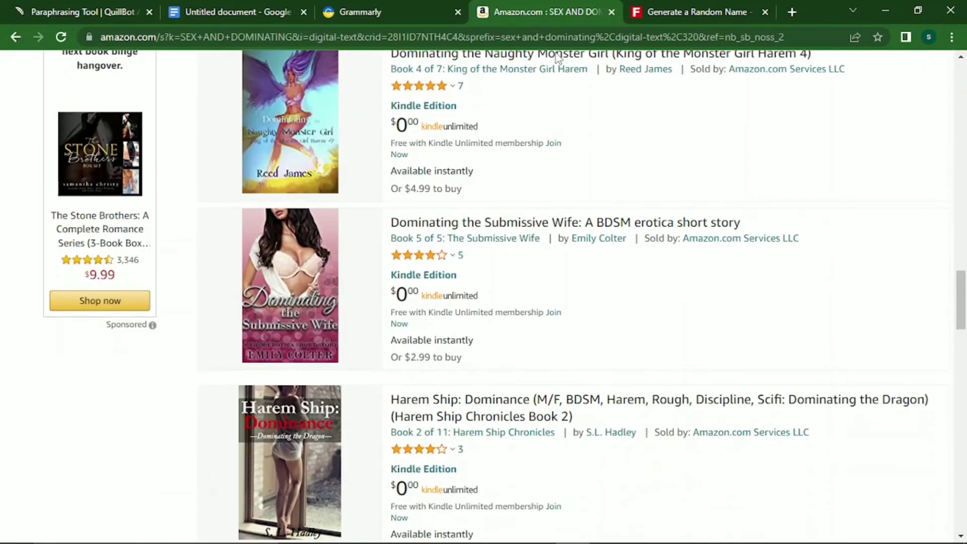
{"action": "scroll", "coordinate": [557, 56], "scroll_direction": "down", "scroll_amount": 4}
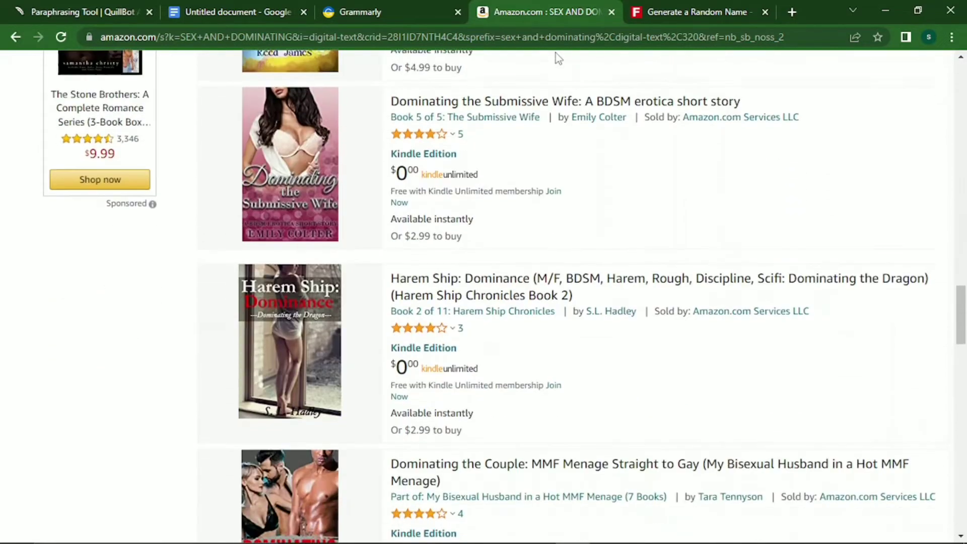
{"action": "scroll", "coordinate": [557, 56], "scroll_direction": "down", "scroll_amount": 3}
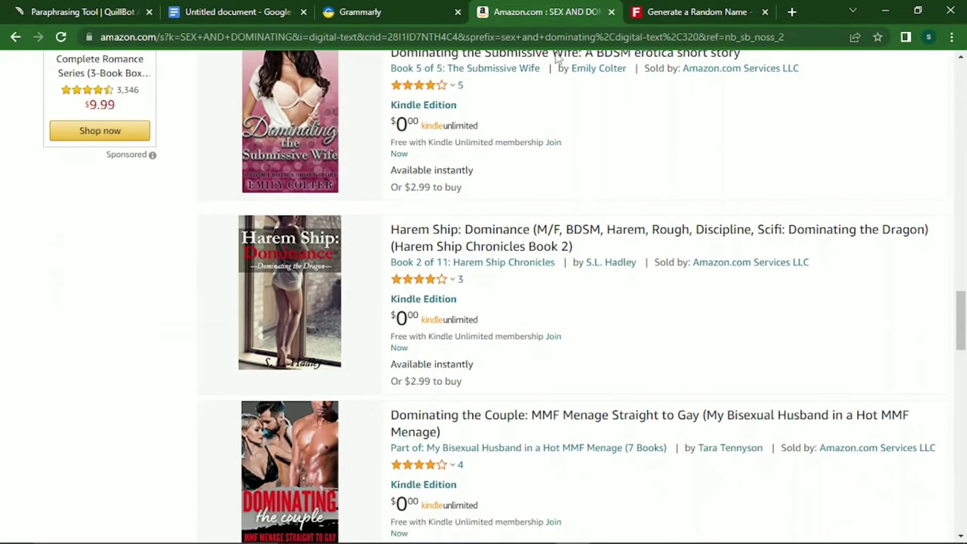
{"action": "scroll", "coordinate": [557, 56], "scroll_direction": "down", "scroll_amount": 1}
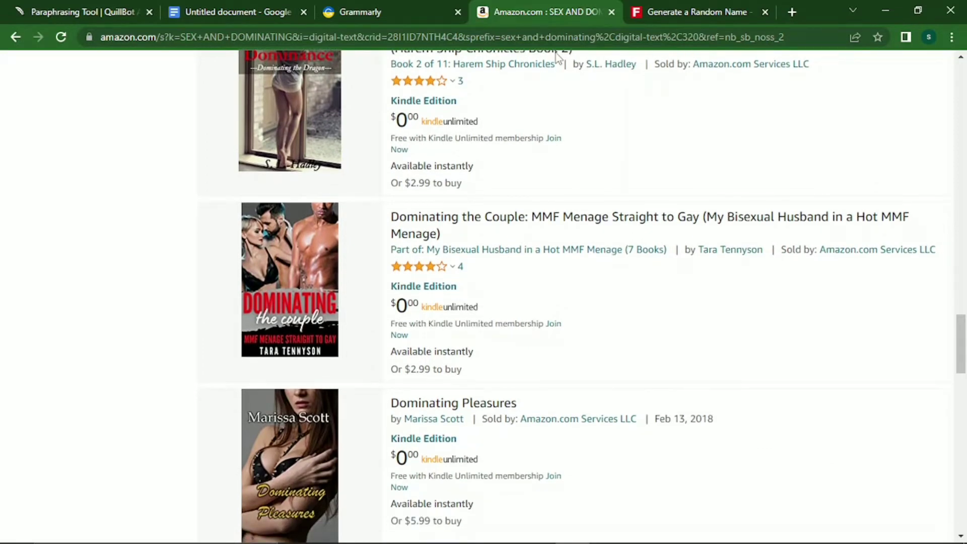
{"action": "scroll", "coordinate": [557, 57], "scroll_direction": "up", "scroll_amount": 1}
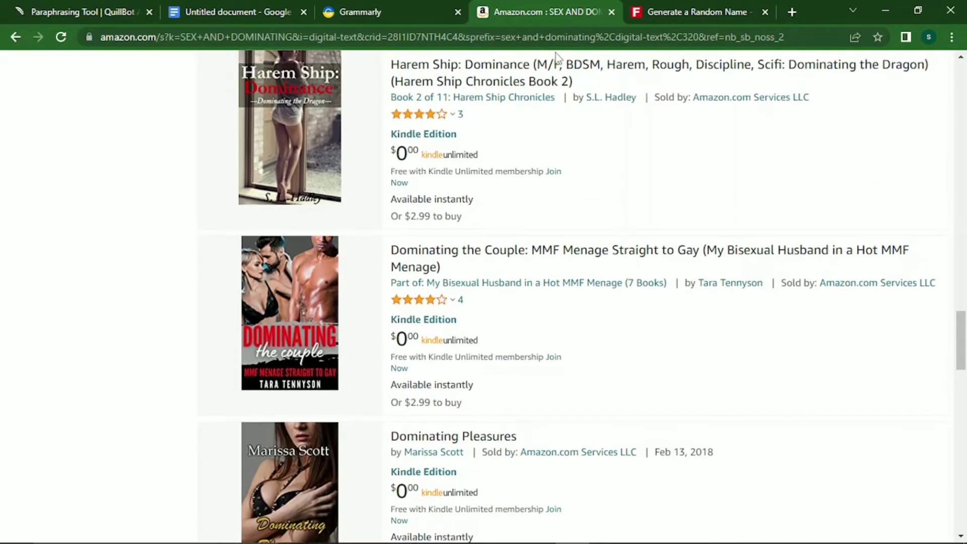
{"action": "scroll", "coordinate": [557, 56], "scroll_direction": "up", "scroll_amount": 4}
{"action": "scroll", "coordinate": [554, 53], "scroll_direction": "up", "scroll_amount": 20}
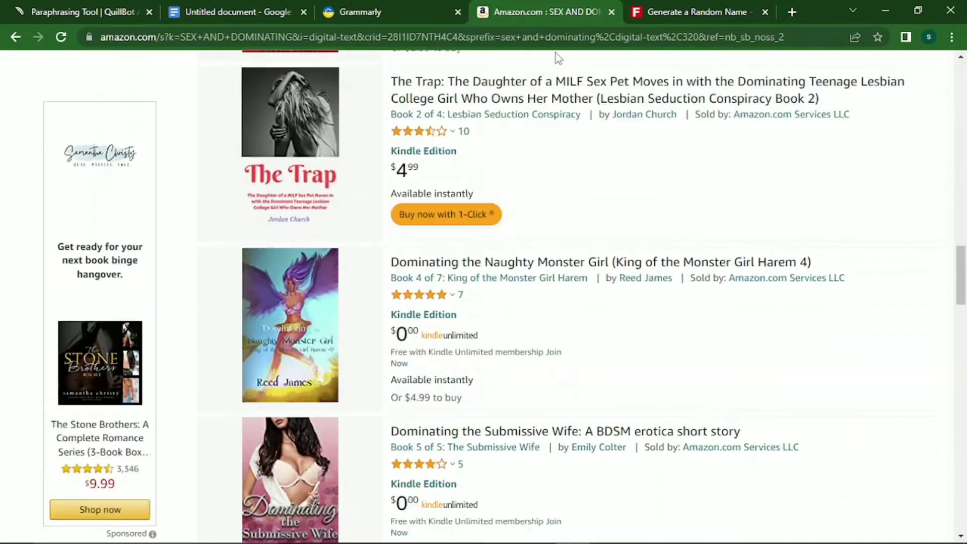
{"action": "scroll", "coordinate": [555, 53], "scroll_direction": "up", "scroll_amount": 10}
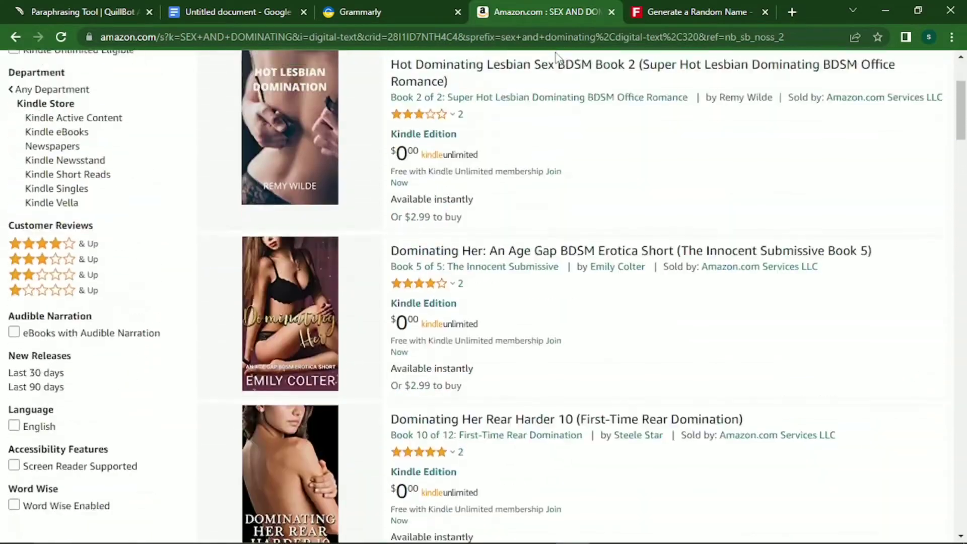
{"action": "left_click", "coordinate": [261, 7]}
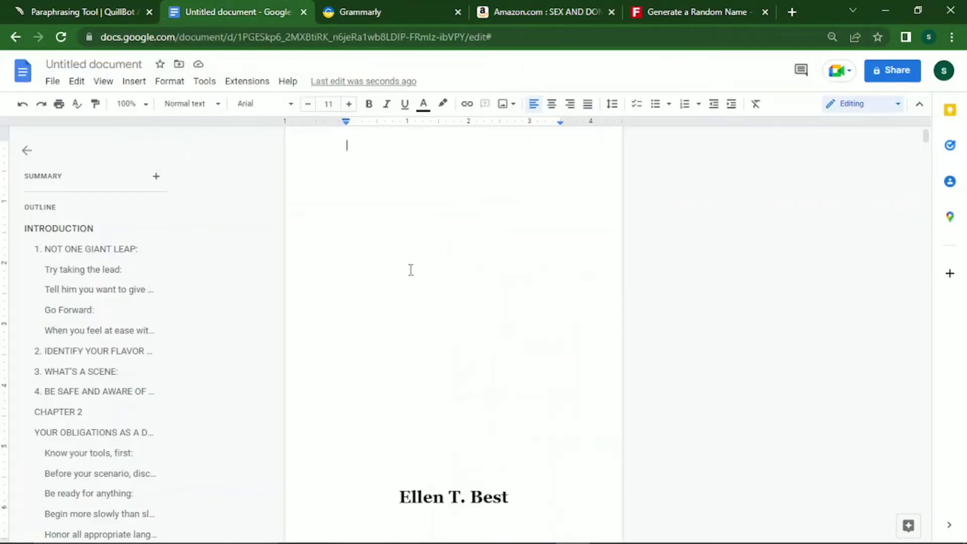
Try trial titles on the first line, settling on 'SEXUAL DOMINANCE'.
{"action": "type", "text": "DOMINAT"}
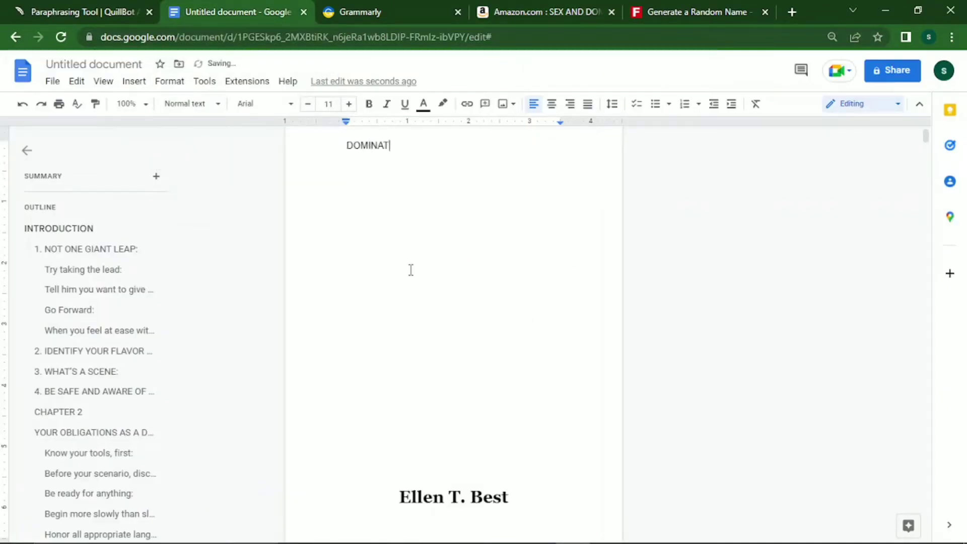
{"action": "type", "text": "ING THE"}
{"action": "key", "text": "BackSpace"}
{"action": "key", "text": "BackSpace"}
{"action": "key", "text": "BackSpace"}
{"action": "key", "text": "BackSpace"}
{"action": "key", "text": "BackSpace"}
{"action": "key", "text": "BackSpace"}
{"action": "key", "text": "BackSpace"}
{"action": "key", "text": "BackSpace"}
{"action": "key", "text": "BackSpace"}
{"action": "key", "text": "BackSpace"}
{"action": "key", "text": "BackSpace"}
{"action": "key", "text": "BackSpace"}
{"action": "key", "text": "BackSpace"}
{"action": "key", "text": "BackSpace"}
{"action": "type", "text": "COUPLES"}
{"action": "key", "text": "BackSpace"}
{"action": "key", "text": "BackSpace"}
{"action": "key", "text": "BackSpace"}
{"action": "key", "text": "BackSpace"}
{"action": "key", "text": "BackSpace"}
{"action": "key", "text": "BackSpace"}
{"action": "key", "text": "BackSpace"}
{"action": "type", "text": "SEXUAL DOMINANCE"}
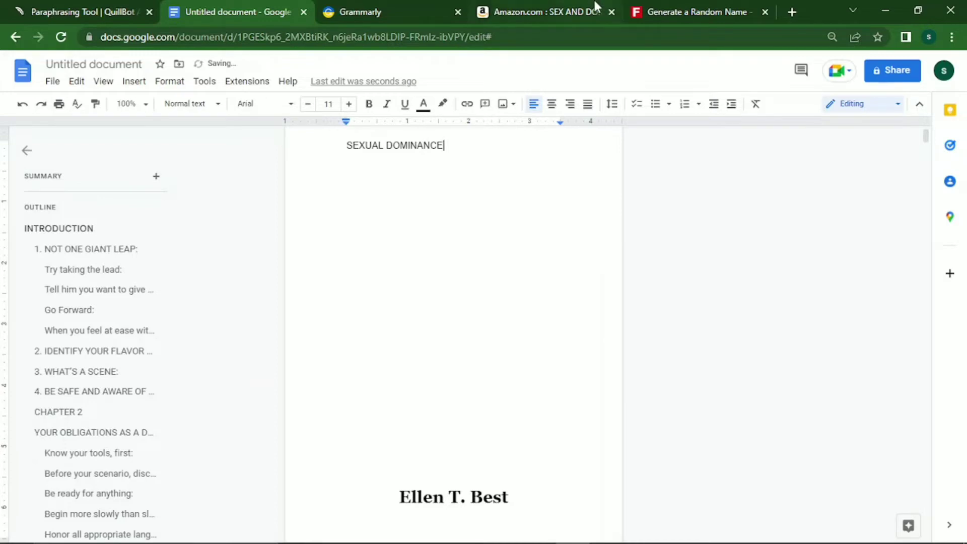
{"action": "left_click", "coordinate": [541, 9]}
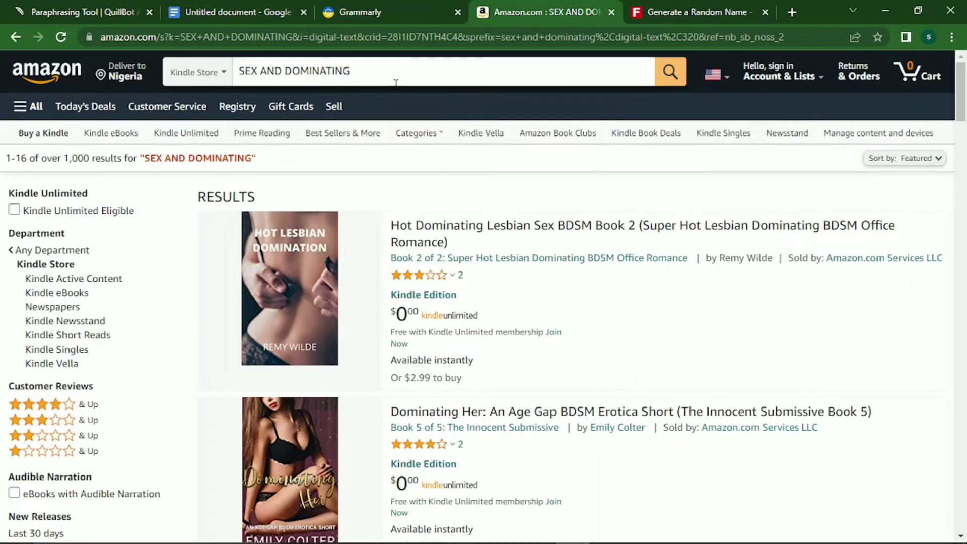
Edit the Amazon query to 'SEXUAL DOMINACE' and run the Kindle search.
{"action": "left_click_drag", "start_coordinate": [350, 70], "coordinate": [267, 72]}
{"action": "left_click", "coordinate": [275, 72]}
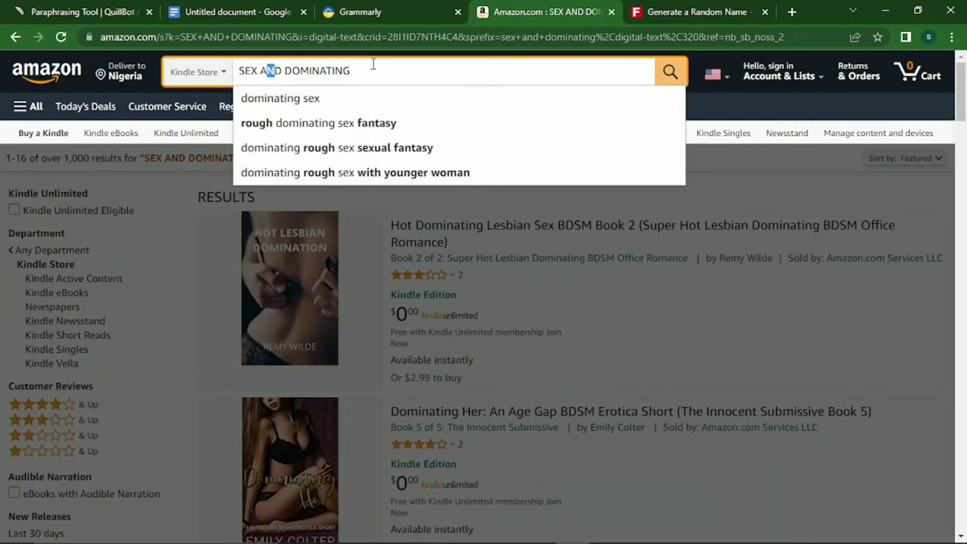
{"action": "double_click", "coordinate": [391, 71]}
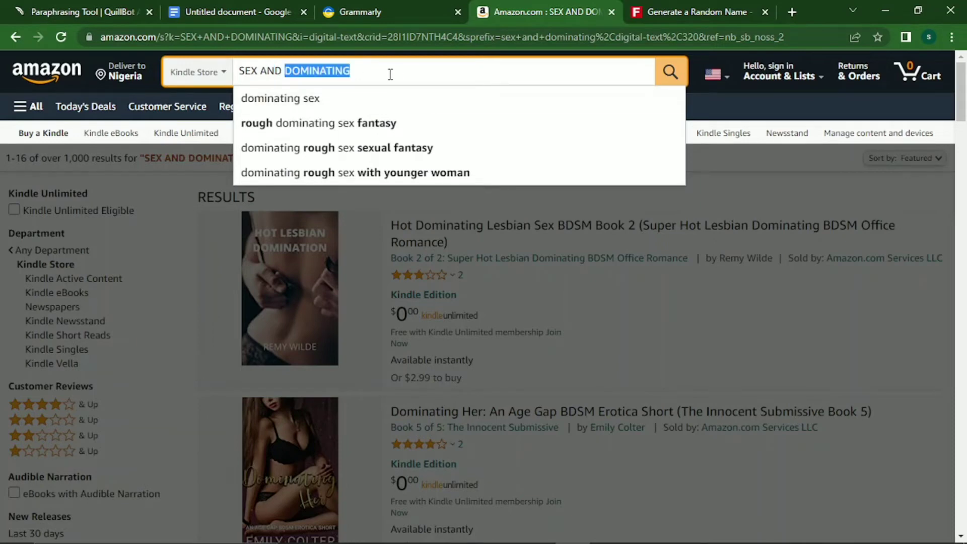
{"action": "left_click_drag", "start_coordinate": [391, 71], "coordinate": [260, 66]}
{"action": "type", "text": "UAL"}
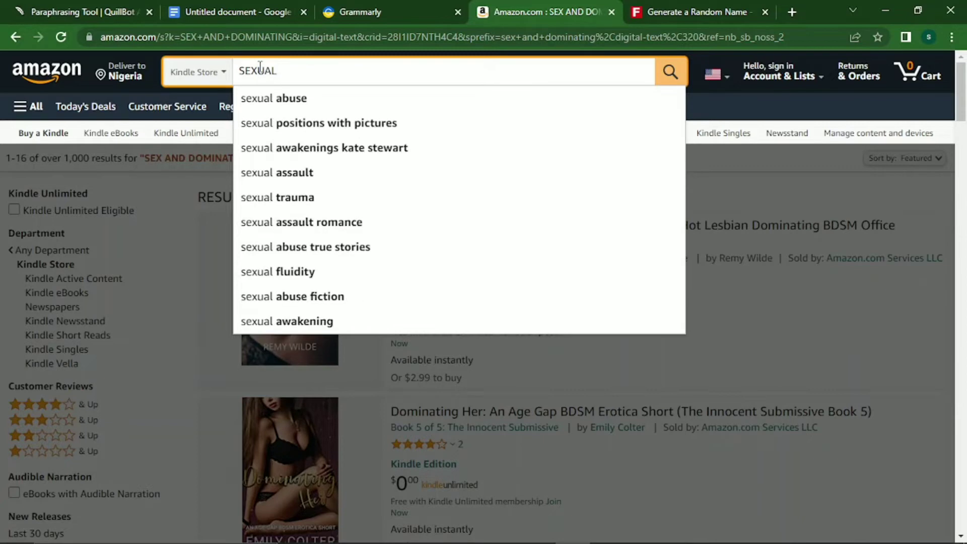
{"action": "type", "text": " DOMINA"}
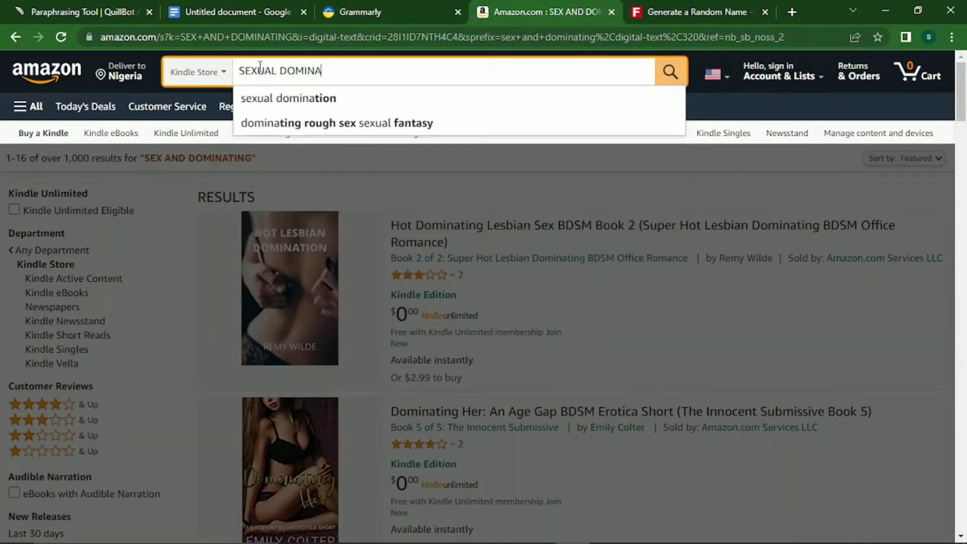
{"action": "type", "text": "CE"}
{"action": "key", "text": "Return"}
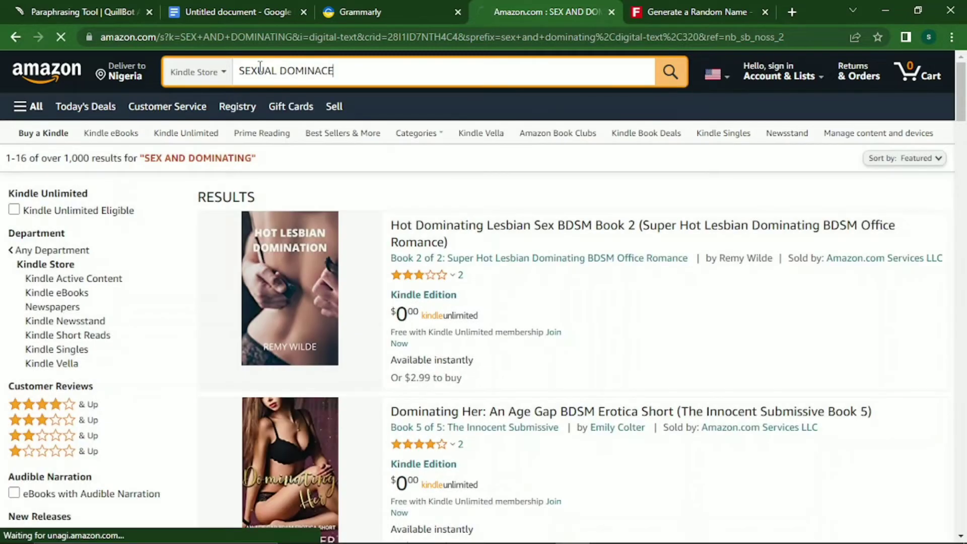
Scroll through the sexual dominance Kindle results, then return to the manuscript.
{"action": "scroll", "coordinate": [260, 67], "scroll_direction": "down", "scroll_amount": 1}
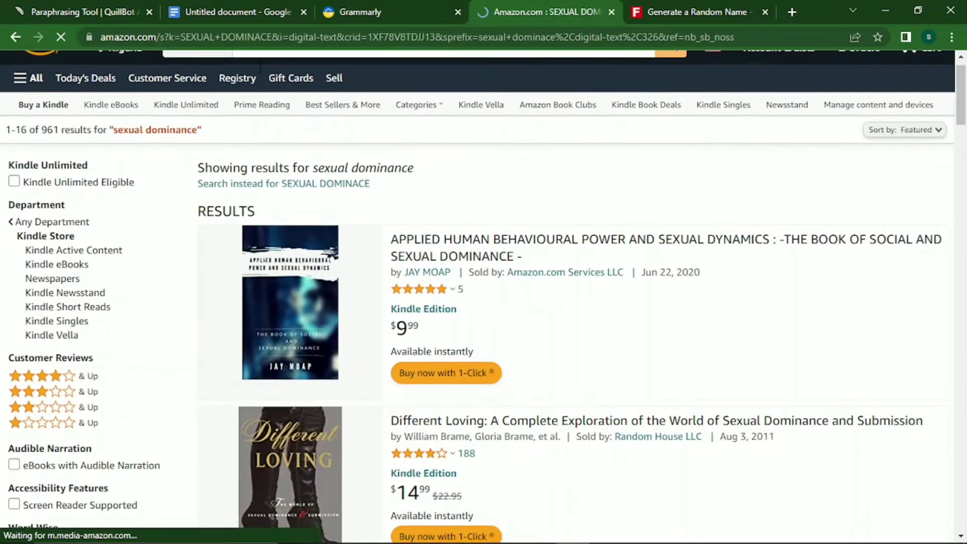
{"action": "scroll", "coordinate": [260, 67], "scroll_direction": "down", "scroll_amount": 3}
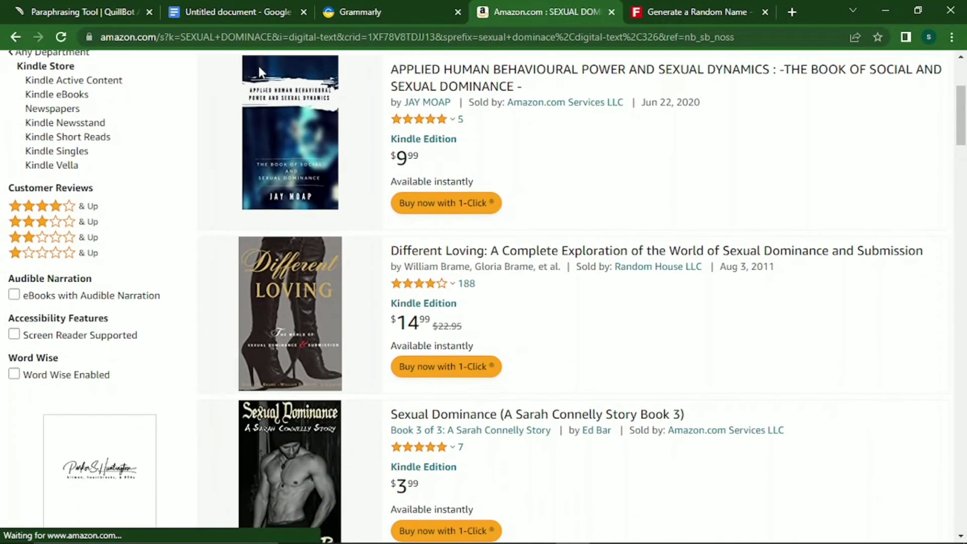
{"action": "scroll", "coordinate": [259, 70], "scroll_direction": "down", "scroll_amount": 2}
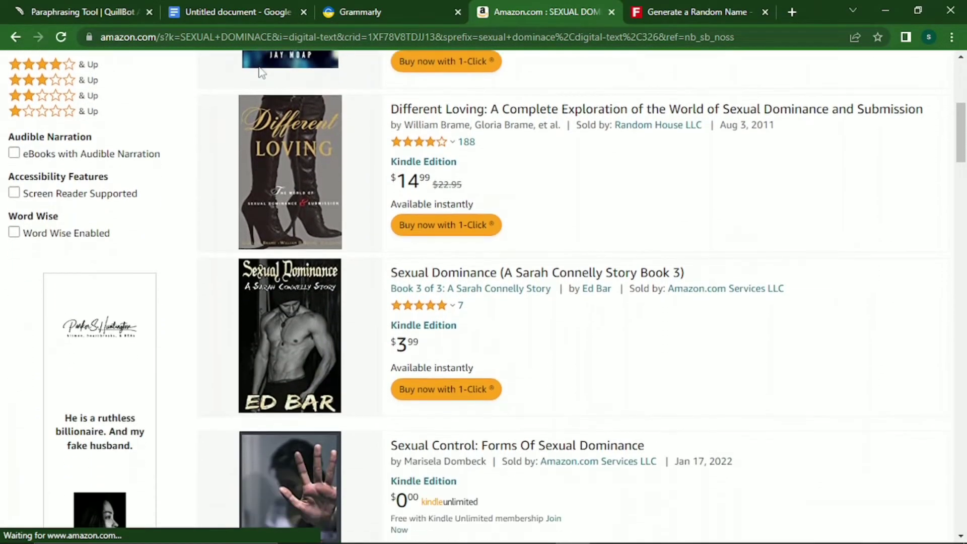
{"action": "scroll", "coordinate": [260, 72], "scroll_direction": "down", "scroll_amount": 1}
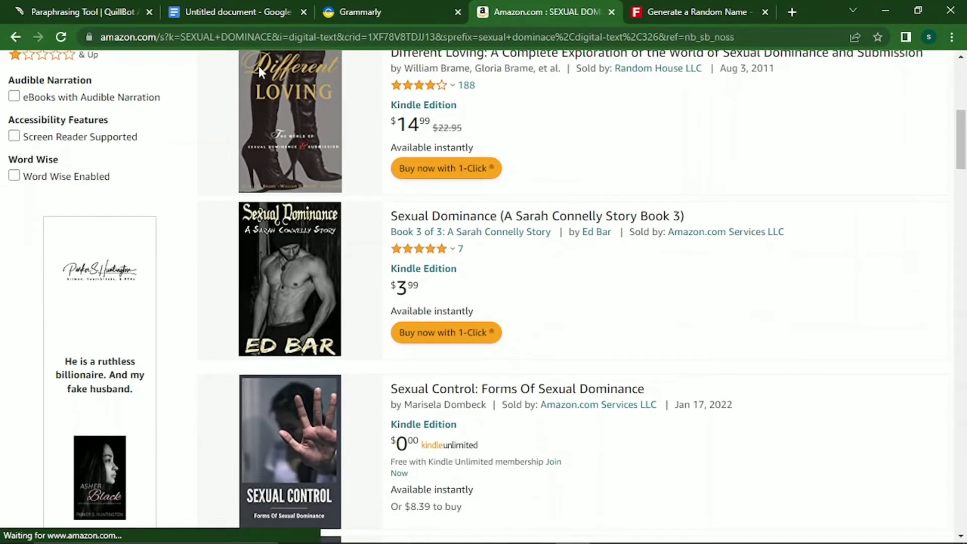
{"action": "scroll", "coordinate": [258, 66], "scroll_direction": "down", "scroll_amount": 1}
{"action": "scroll", "coordinate": [258, 66], "scroll_direction": "up", "scroll_amount": 1}
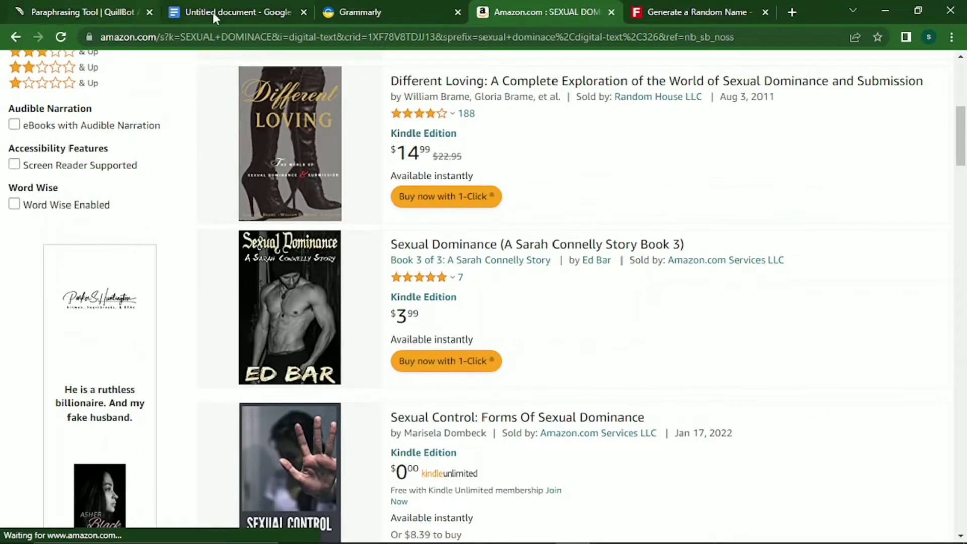
{"action": "left_click", "coordinate": [224, 13]}
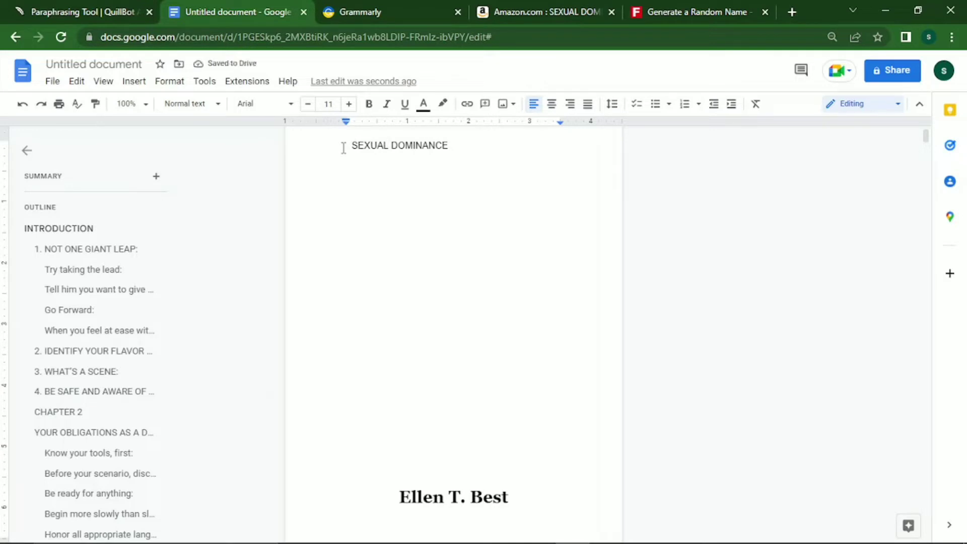
Add the subtitle 'How to Dominate your Partner in Bed' under the title and trim its leading spaces.
{"action": "type", "text": ":"}
{"action": "key", "text": "BackSpace"}
{"action": "key", "text": "BackSpace"}
{"action": "key", "text": "Return"}
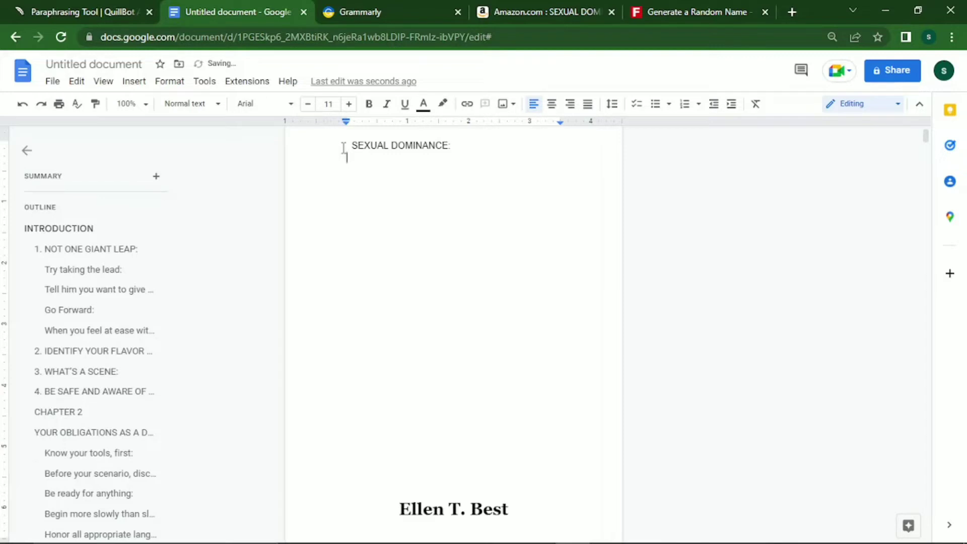
{"action": "type", "text": "How to Dominate your Partner"}
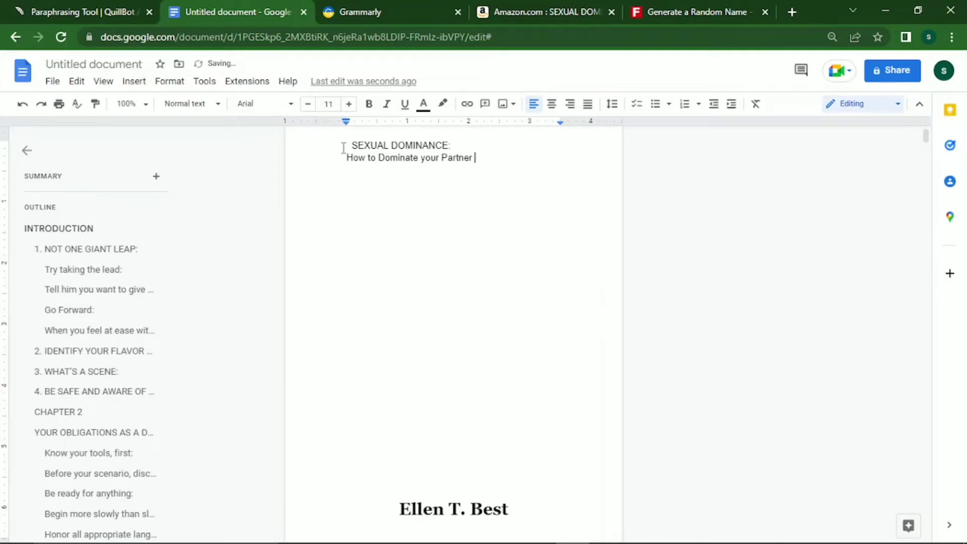
{"action": "type", "text": " In Bed"}
{"action": "key", "text": "BackSpace"}
{"action": "type", "text": "i"}
{"action": "key", "text": "ctrl+Left"}
{"action": "key", "text": "BackSpace"}
{"action": "key", "text": "BackSpace"}
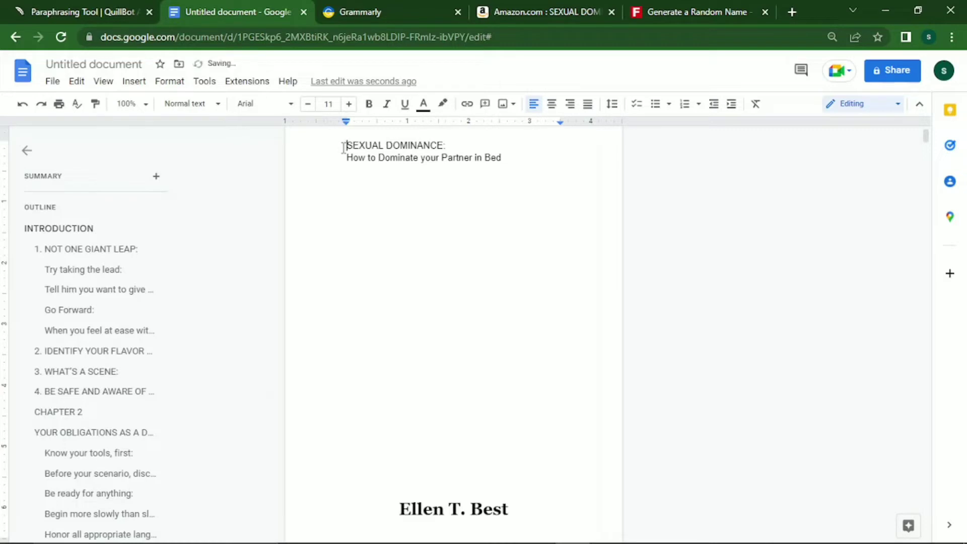
Center-align both the title and subtitle lines.
{"action": "left_click", "coordinate": [552, 104]}
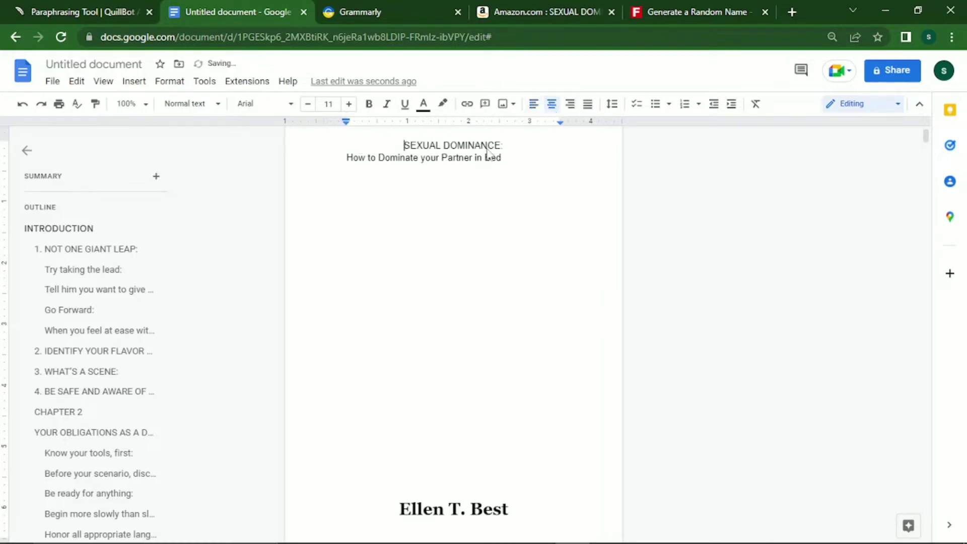
{"action": "left_click", "coordinate": [347, 157]}
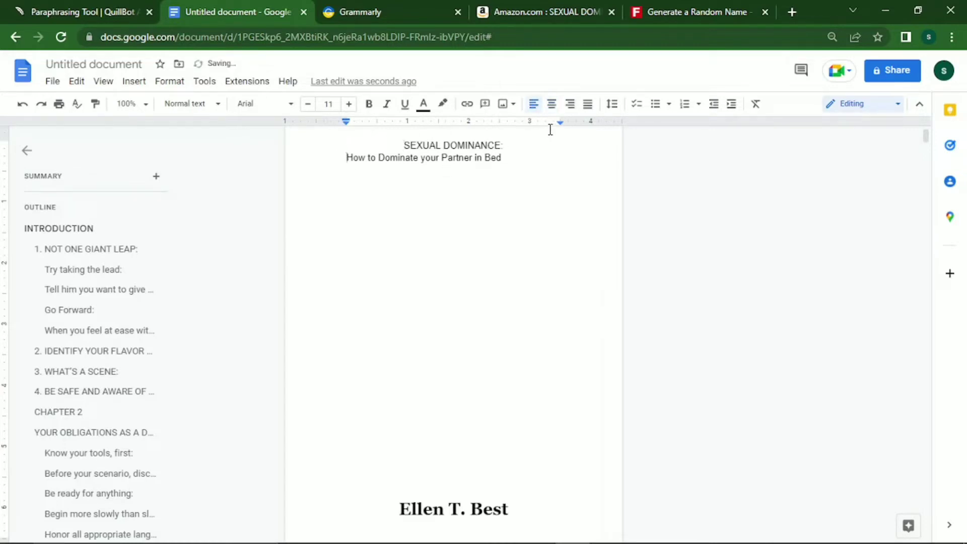
{"action": "left_click", "coordinate": [552, 104]}
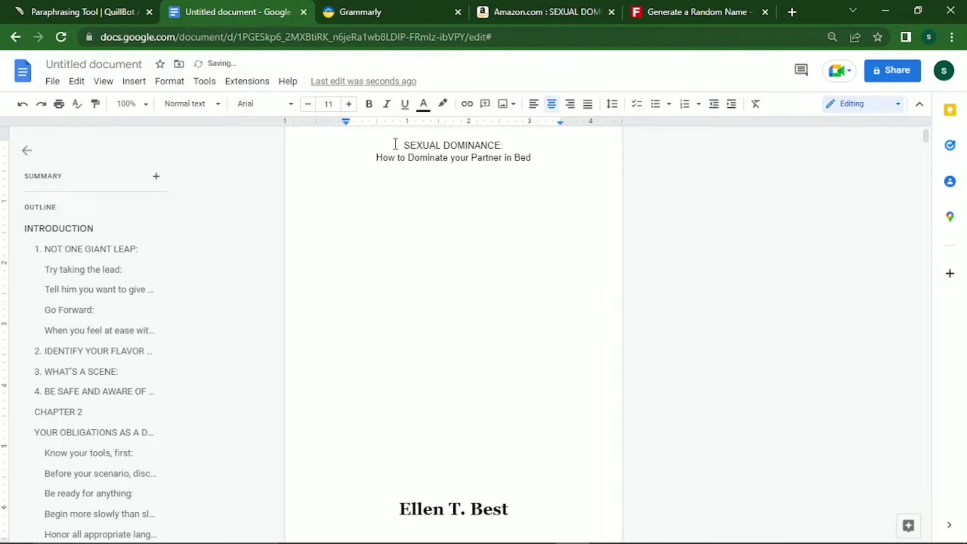
{"action": "key", "text": "shift+Down"}
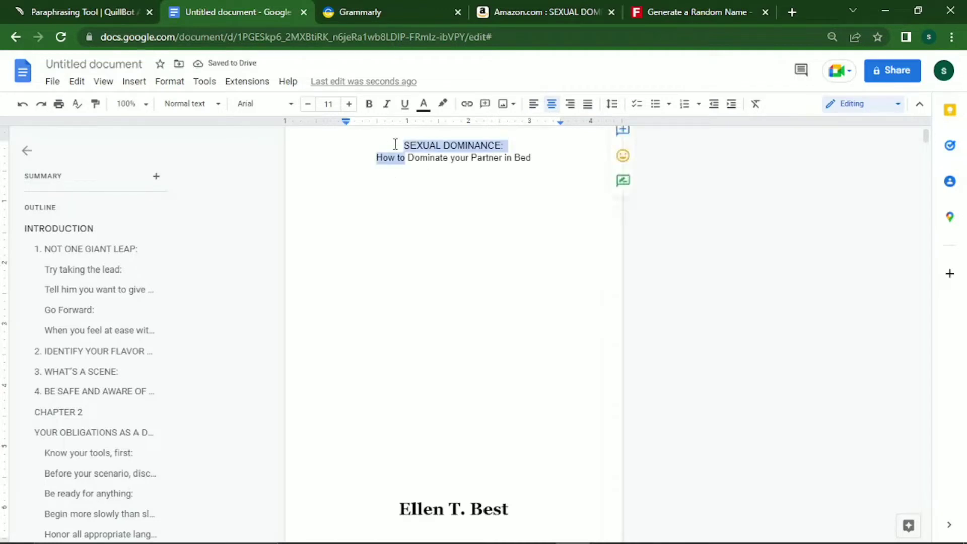
{"action": "key", "text": "Left"}
{"action": "key", "text": "shift+Right"}
{"action": "key", "text": "shift+Right"}
{"action": "key", "text": "shift+Right"}
{"action": "key", "text": "shift+Right"}
{"action": "key", "text": "shift+Right"}
{"action": "key", "text": "shift+Right"}
{"action": "key", "text": "shift+Right"}
{"action": "key", "text": "shift+Right"}
{"action": "key", "text": "shift+Right"}
{"action": "key", "text": "shift+Right"}
{"action": "key", "text": "shift+Right"}
{"action": "key", "text": "shift+Right"}
{"action": "key", "text": "shift+Right"}
{"action": "key", "text": "shift+Right"}
{"action": "key", "text": "shift+Right"}
{"action": "key", "text": "shift+Right"}
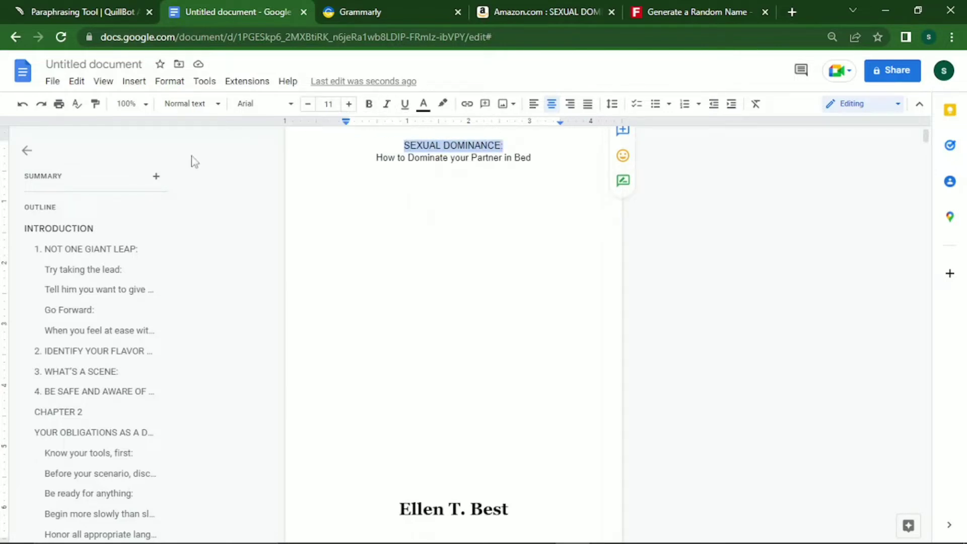
Make the SEXUAL DOMINANCE: title bold 20-pt Georgia.
{"action": "left_click", "coordinate": [265, 104]}
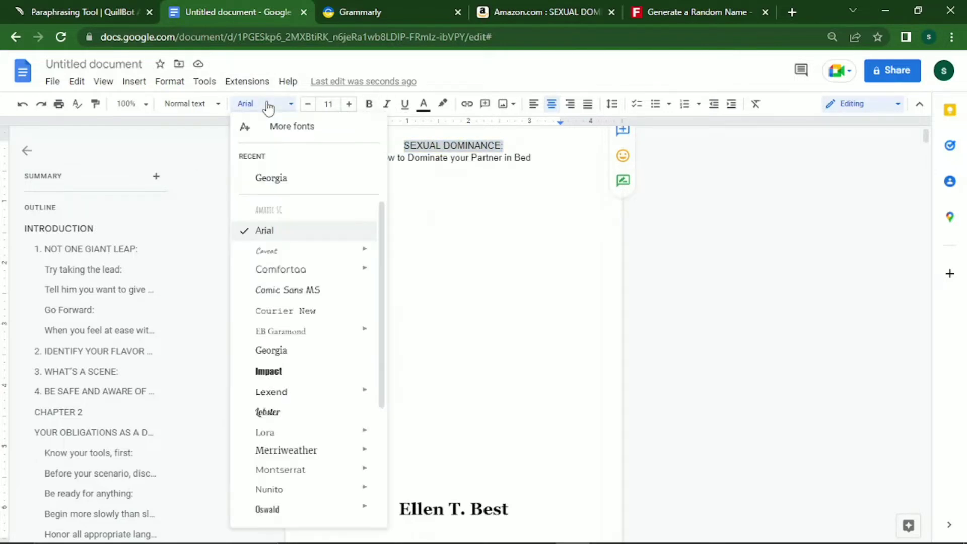
{"action": "left_click", "coordinate": [274, 179]}
{"action": "left_click", "coordinate": [349, 105]}
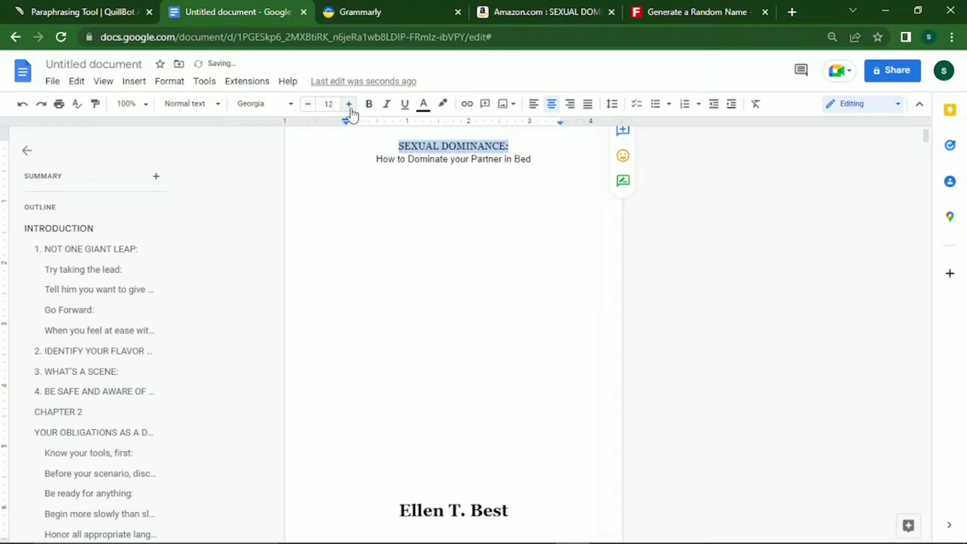
{"action": "left_click", "coordinate": [349, 105]}
{"action": "left_click", "coordinate": [349, 105]}
{"action": "left_click", "coordinate": [349, 105]}
{"action": "left_click", "coordinate": [349, 105]}
{"action": "left_click", "coordinate": [350, 105]}
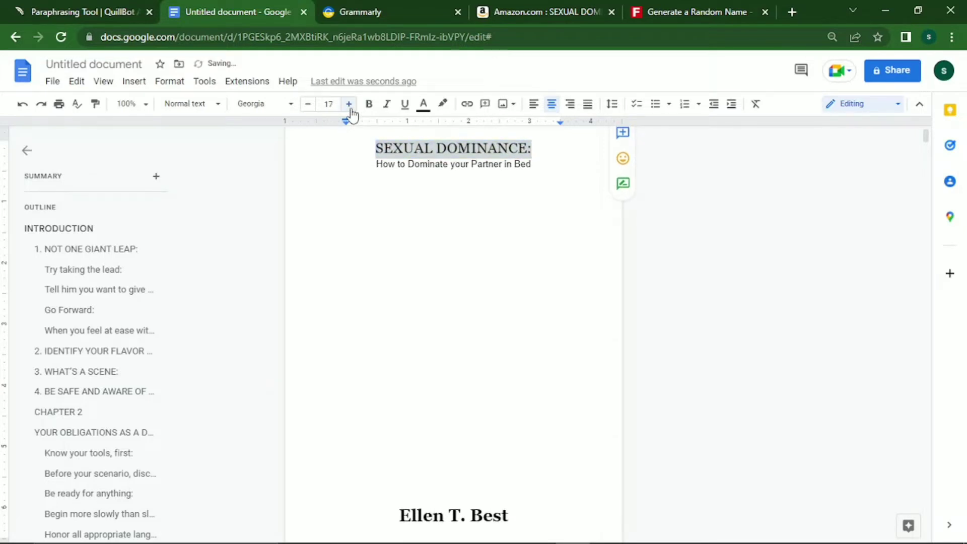
{"action": "left_click", "coordinate": [350, 105]}
{"action": "left_click", "coordinate": [350, 105]}
{"action": "left_click", "coordinate": [349, 105]}
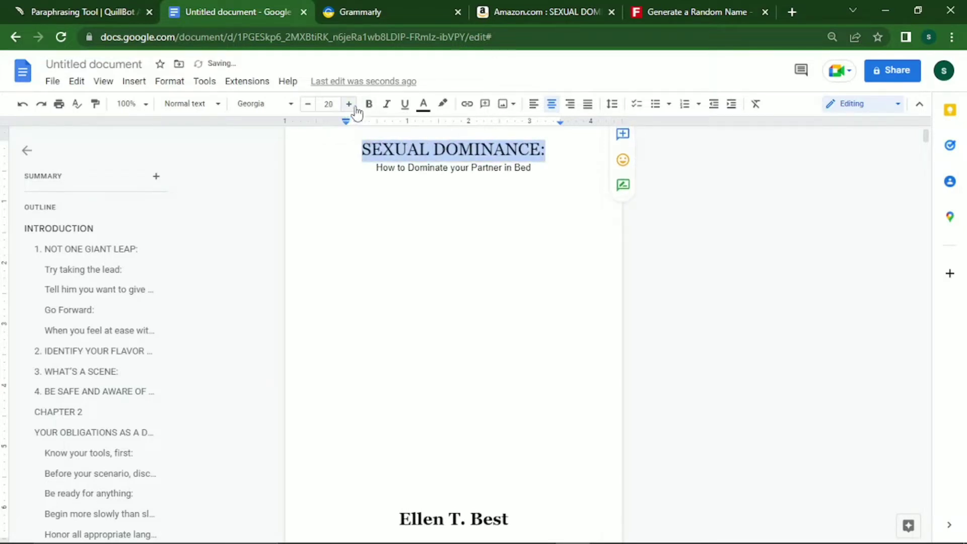
{"action": "left_click", "coordinate": [369, 104]}
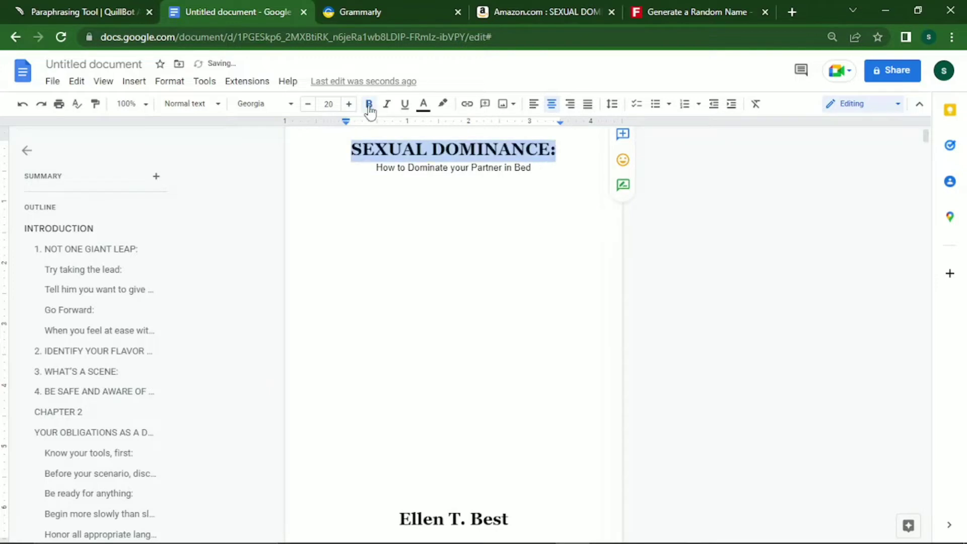
Insert a blank line above the title and set the subtitle to 12-pt Georgia.
{"action": "left_click", "coordinate": [371, 167]}
{"action": "left_click", "coordinate": [347, 155]}
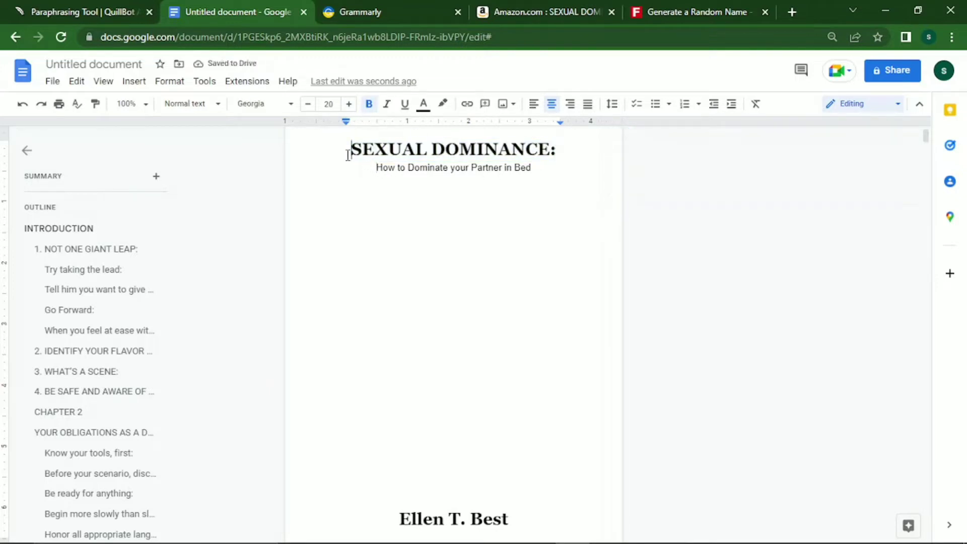
{"action": "key", "text": "Return"}
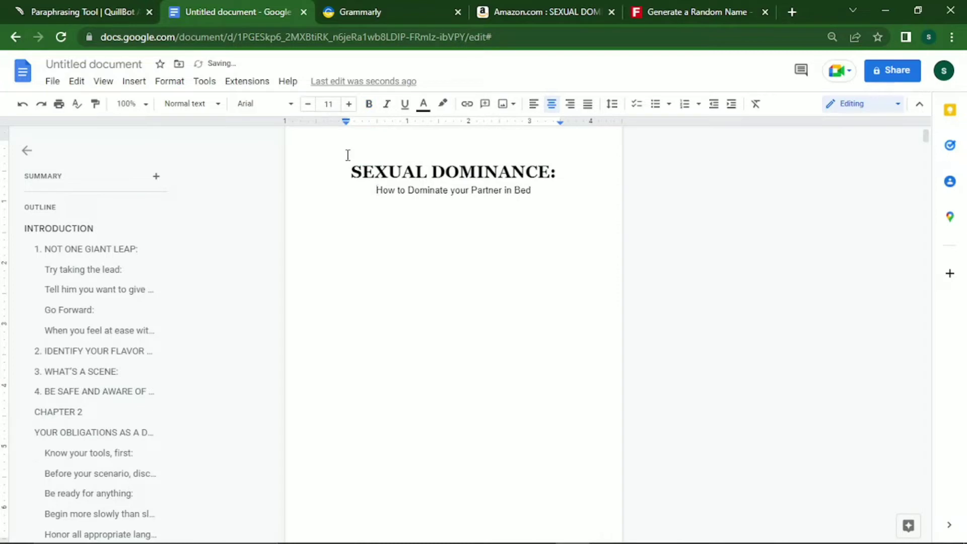
{"action": "key", "text": "Down"}
{"action": "key", "text": "shift+Down"}
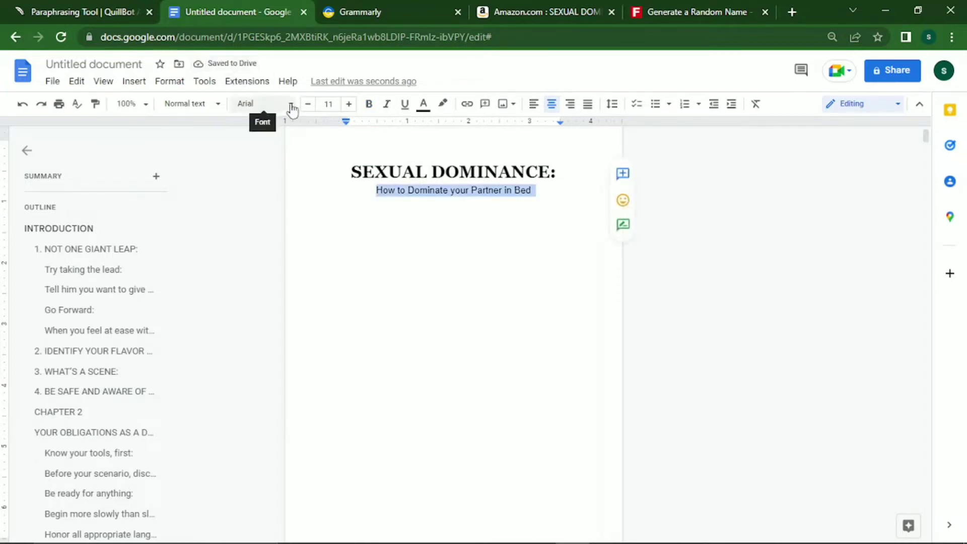
{"action": "left_click", "coordinate": [276, 105]}
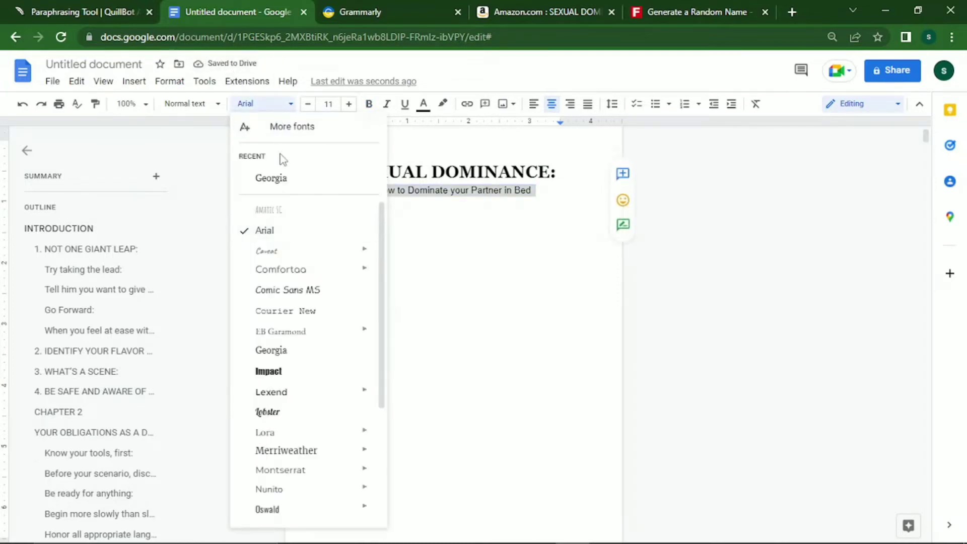
{"action": "left_click", "coordinate": [272, 178]}
{"action": "left_click", "coordinate": [348, 104]}
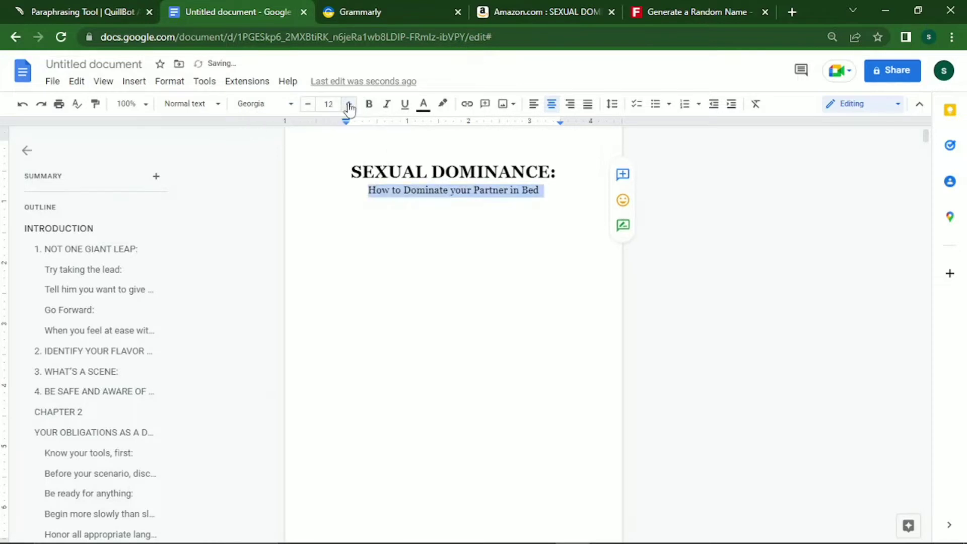
{"action": "left_click", "coordinate": [349, 105]}
{"action": "left_click", "coordinate": [348, 104]}
{"action": "left_click", "coordinate": [311, 104]}
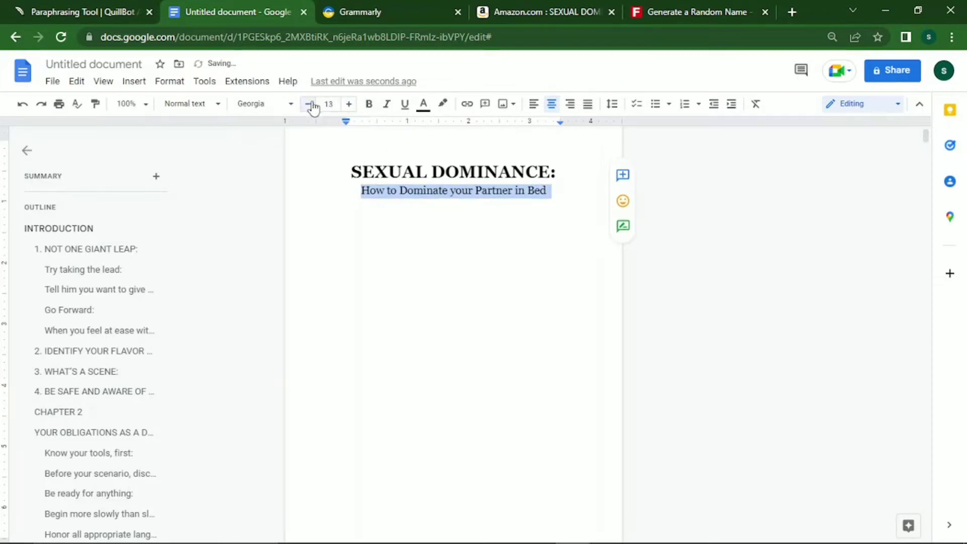
{"action": "left_click", "coordinate": [310, 104]}
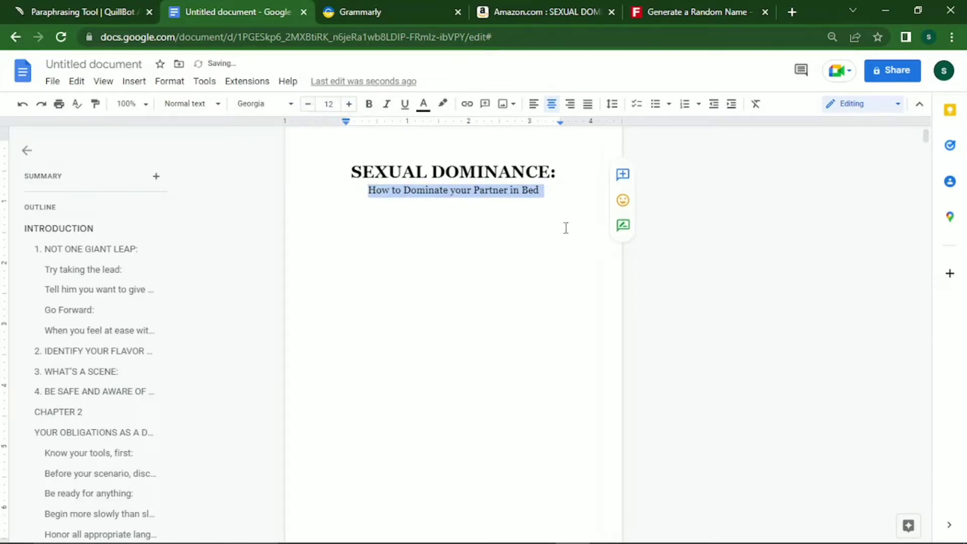
{"action": "left_click", "coordinate": [559, 203]}
Delete the blank lines below the subtitle so the author name moves onto page 1.
{"action": "key", "text": "Return"}
{"action": "key", "text": "Return"}
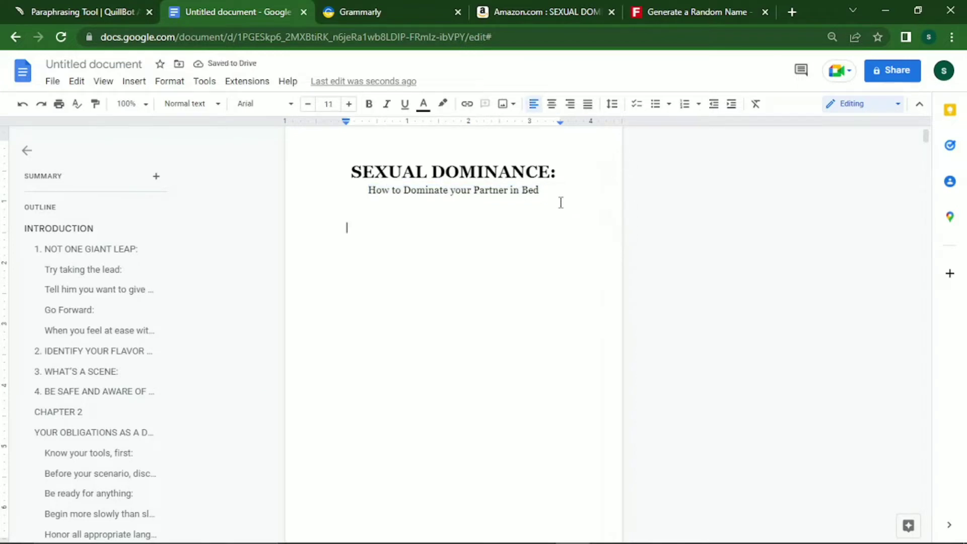
{"action": "key", "text": "Down"}
{"action": "key", "text": "Down"}
{"action": "key", "text": "Down"}
{"action": "key", "text": "Down"}
{"action": "key", "text": "Down"}
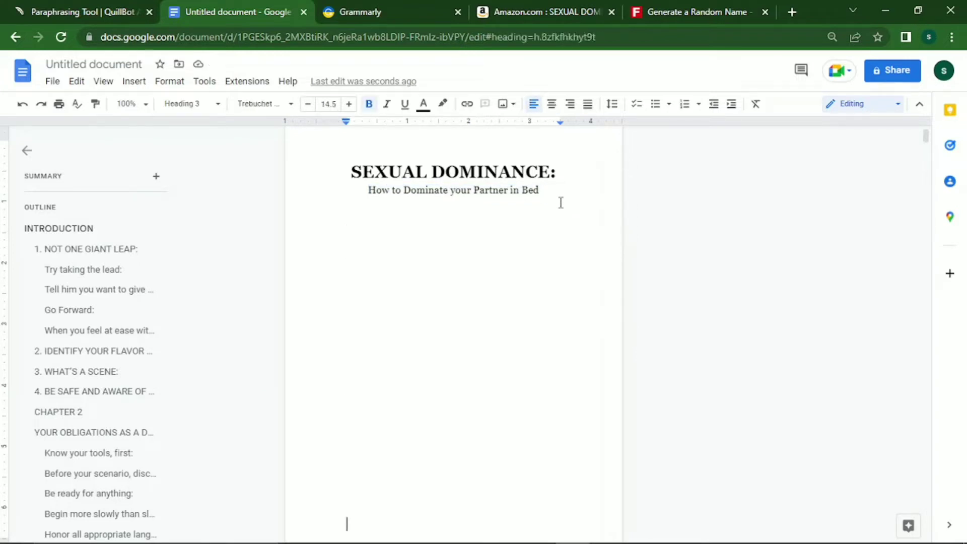
{"action": "key", "text": "Up"}
{"action": "key", "text": "Up"}
{"action": "key", "text": "Up"}
{"action": "key", "text": "BackSpace"}
{"action": "key", "text": "BackSpace"}
{"action": "key", "text": "BackSpace"}
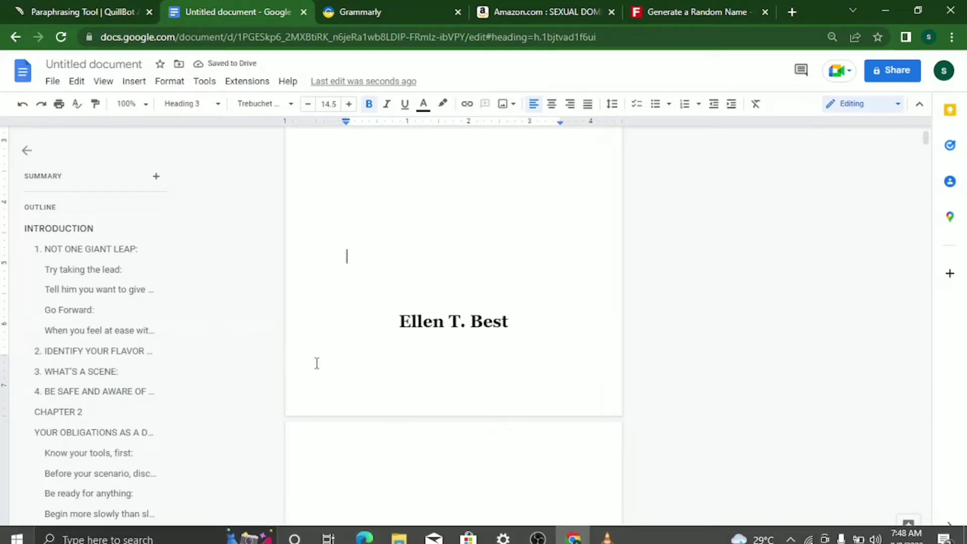
Reset the zoom to 100% and place the caret below the copyright notice.
{"action": "key", "text": "ctrl+plus"}
{"action": "scroll", "coordinate": [449, 504], "scroll_direction": "down", "scroll_amount": 3}
{"action": "left_click", "coordinate": [355, 499]}
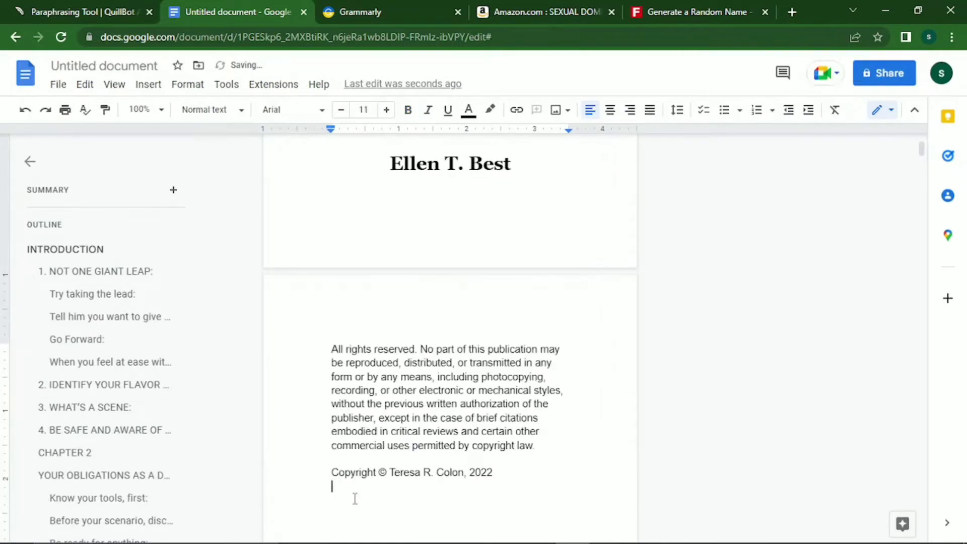
{"action": "key", "text": "Up"}
{"action": "key", "text": "Right"}
{"action": "key", "text": "Right"}
{"action": "key", "text": "Right"}
{"action": "key", "text": "Right"}
{"action": "key", "text": "Right"}
{"action": "key", "text": "Right"}
{"action": "key", "text": "Right"}
{"action": "key", "text": "Right"}
{"action": "key", "text": "Right"}
{"action": "key", "text": "Right"}
{"action": "key", "text": "Right"}
{"action": "key", "text": "Right"}
{"action": "key", "text": "Right"}
{"action": "key", "text": "Left"}
{"action": "key", "text": "shift+Right"}
{"action": "key", "text": "shift+Right"}
{"action": "key", "text": "shift+Right"}
{"action": "key", "text": "shift+Right"}
{"action": "key", "text": "shift+Right"}
{"action": "key", "text": "shift+Right"}
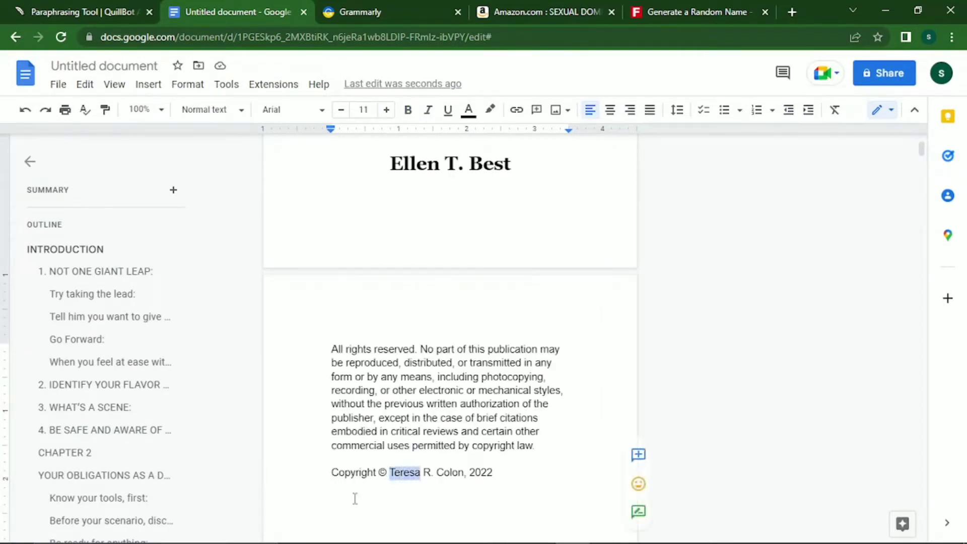
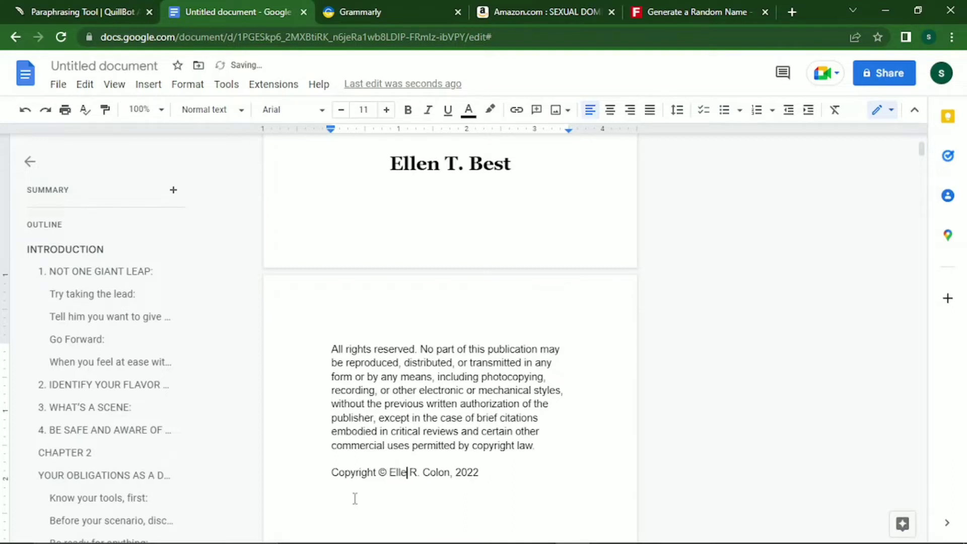
{"action": "key", "text": "BackSpace"}
{"action": "key", "text": "Right"}
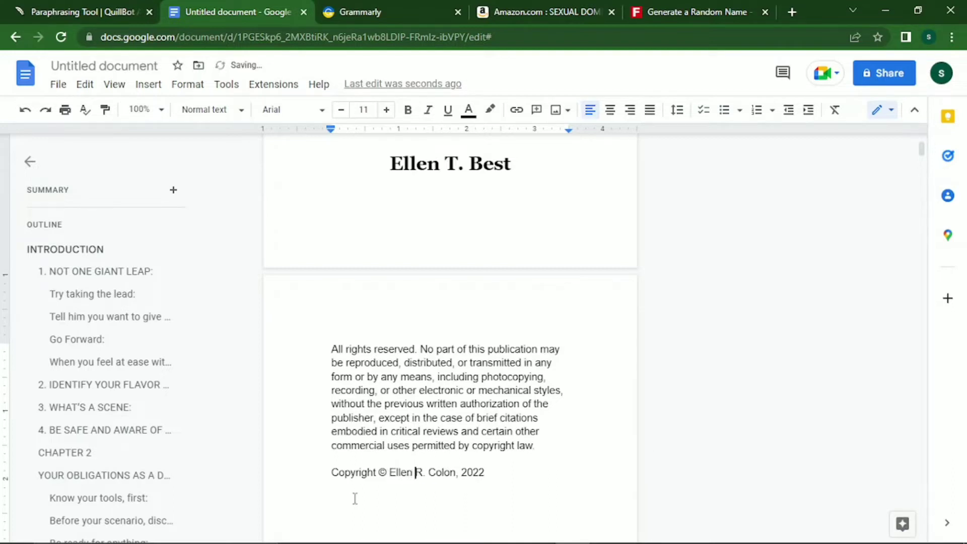
{"action": "key", "text": "shift+Right"}
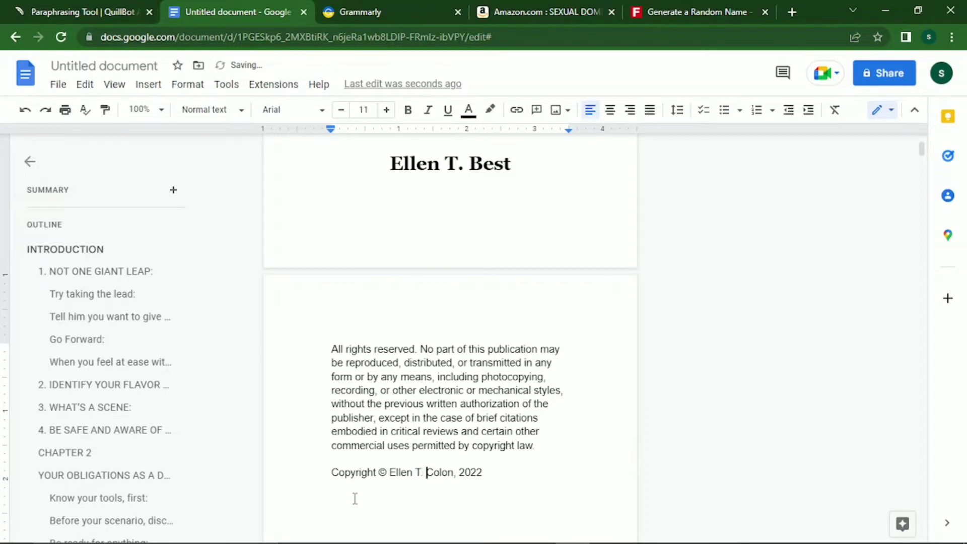
{"action": "key", "text": "Right"}
{"action": "key", "text": "Right"}
{"action": "key", "text": "shift+Right"}
{"action": "key", "text": "shift+Right"}
{"action": "key", "text": "shift+Right"}
{"action": "key", "text": "shift+Right"}
{"action": "key", "text": "shift+Right"}
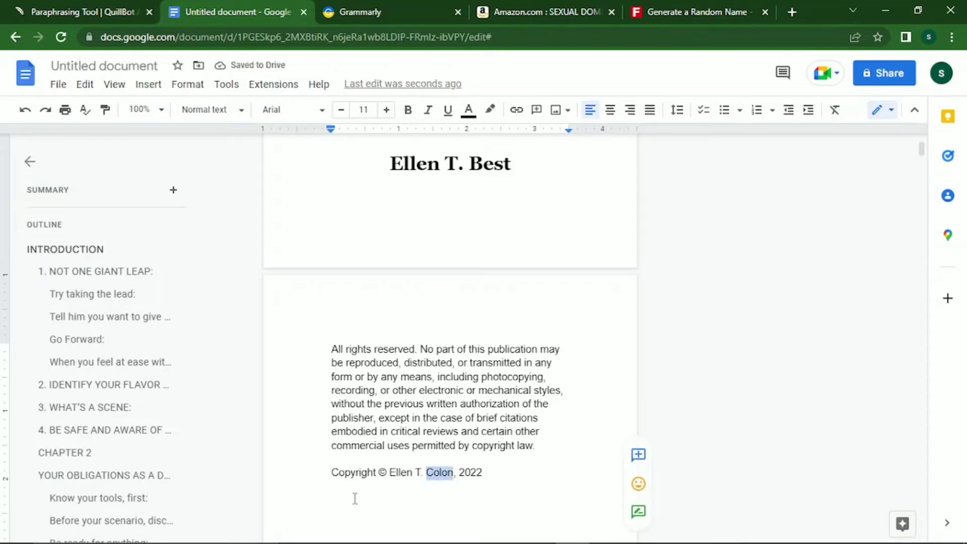
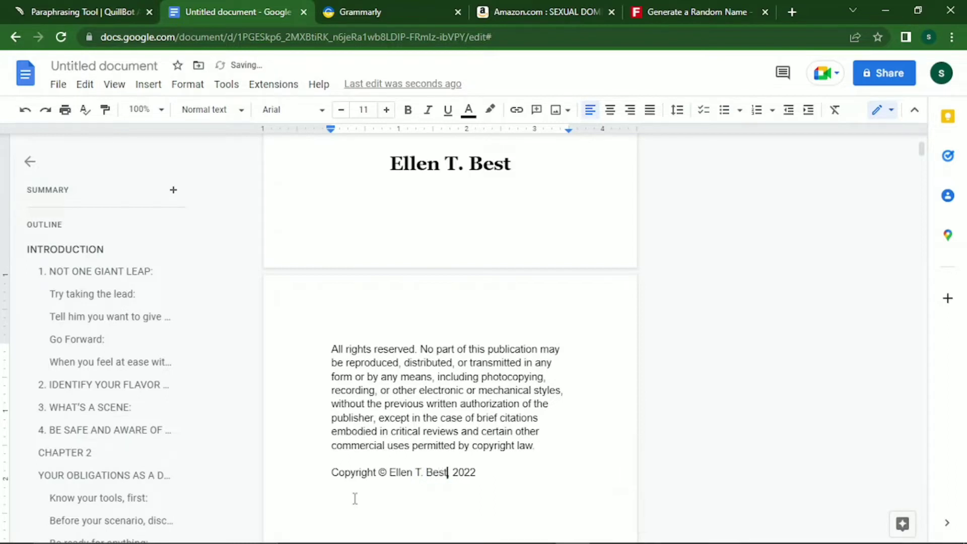
{"action": "key", "text": "shift+Left"}
{"action": "key", "text": "shift+Left"}
{"action": "key", "text": "shift+Left"}
{"action": "key", "text": "shift+Left"}
{"action": "key", "text": "shift+Left"}
{"action": "key", "text": "shift+Left"}
{"action": "key", "text": "shift+Left"}
{"action": "key", "text": "shift+Left"}
{"action": "key", "text": "shift+Left"}
{"action": "key", "text": "shift+Left"}
{"action": "key", "text": "shift+Left"}
{"action": "key", "text": "shift+Left"}
{"action": "key", "text": "shift+Left"}
{"action": "key", "text": "ctrl+c"}
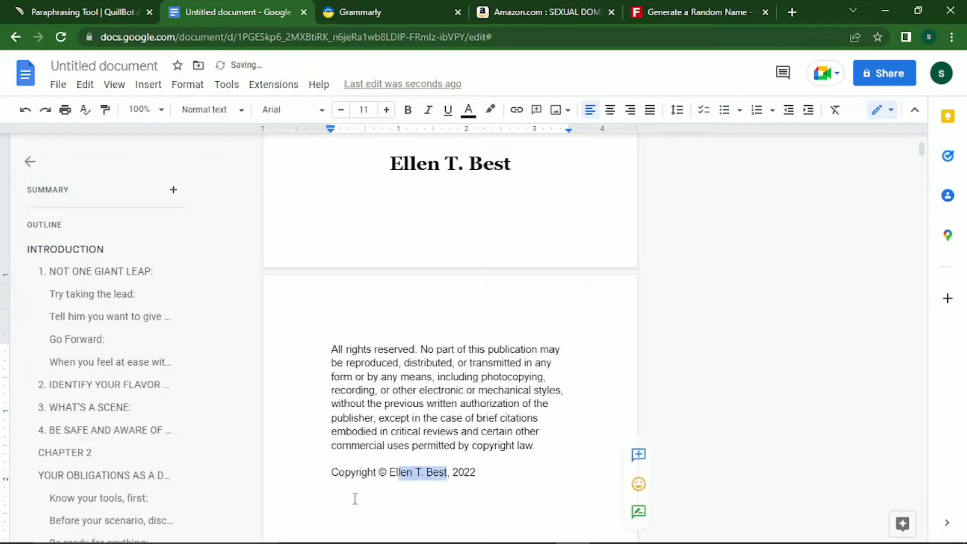
{"action": "key", "text": "ctrl+b"}
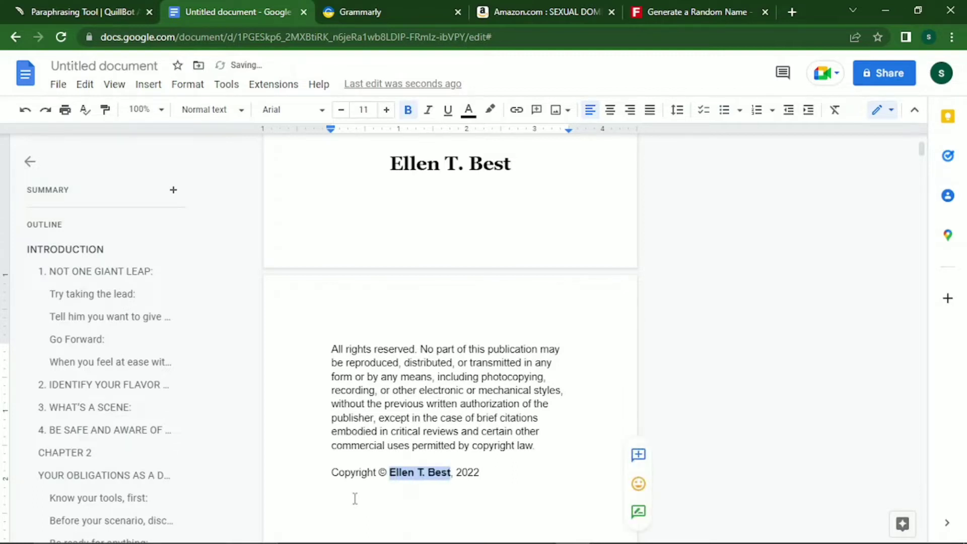
{"action": "key", "text": "Up"}
{"action": "key", "text": "Up"}
{"action": "key", "text": "Up"}
{"action": "key", "text": "alt+Tab"}
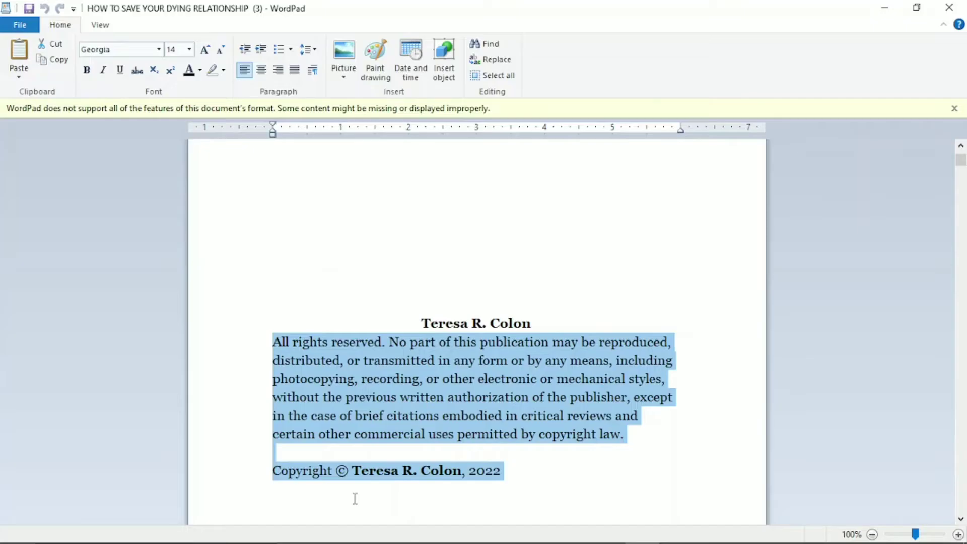
{"action": "left_click", "coordinate": [355, 499]}
{"action": "key", "text": "Up"}
{"action": "key", "text": "Up"}
{"action": "key", "text": "Up"}
{"action": "key", "text": "Up"}
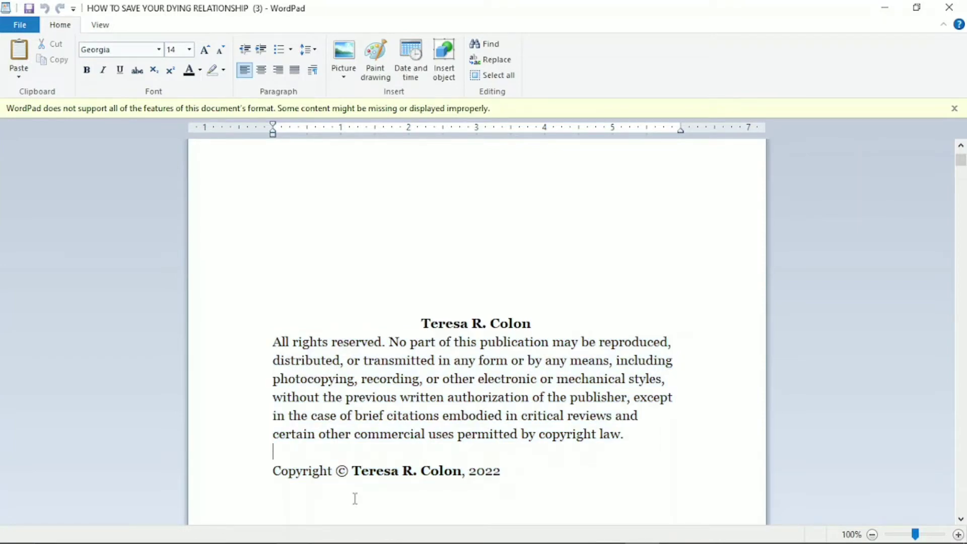
{"action": "key", "text": "alt+Tab"}
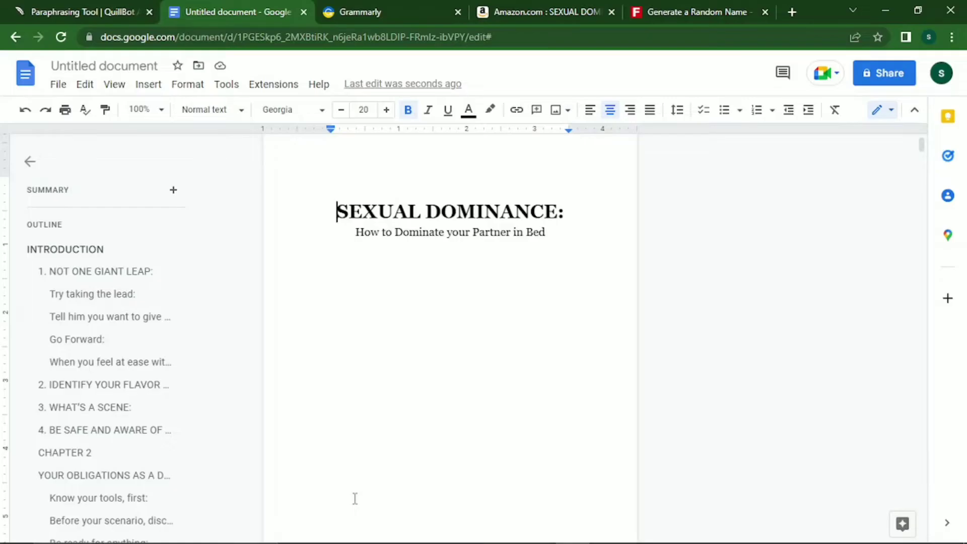
Shrink the SEXUAL DOMINANCE title to 18 pt and the subtitle to 11 pt.
{"action": "key", "text": "shift+End"}
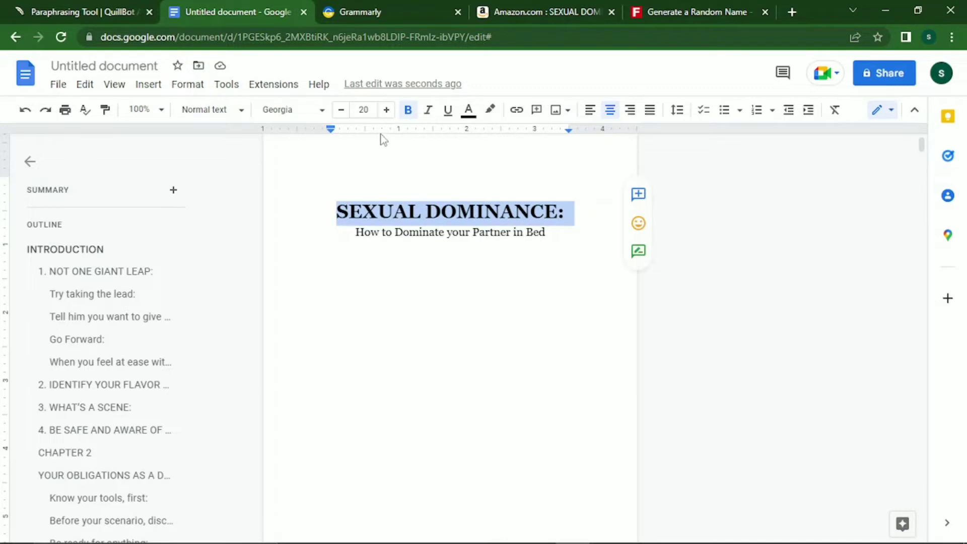
{"action": "left_click", "coordinate": [346, 111]}
{"action": "left_click", "coordinate": [342, 109]}
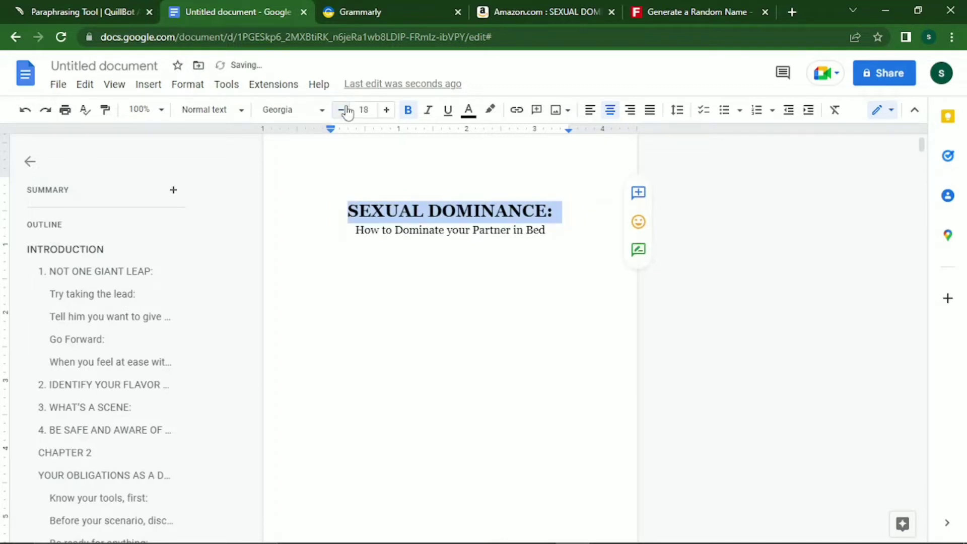
{"action": "key", "text": "Down"}
{"action": "key", "text": "shift+End"}
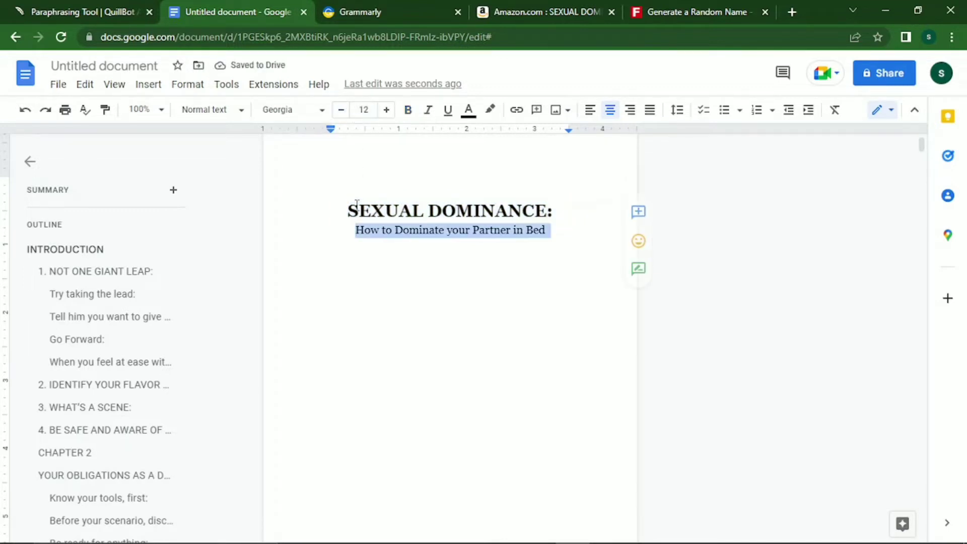
{"action": "left_click", "coordinate": [336, 110]}
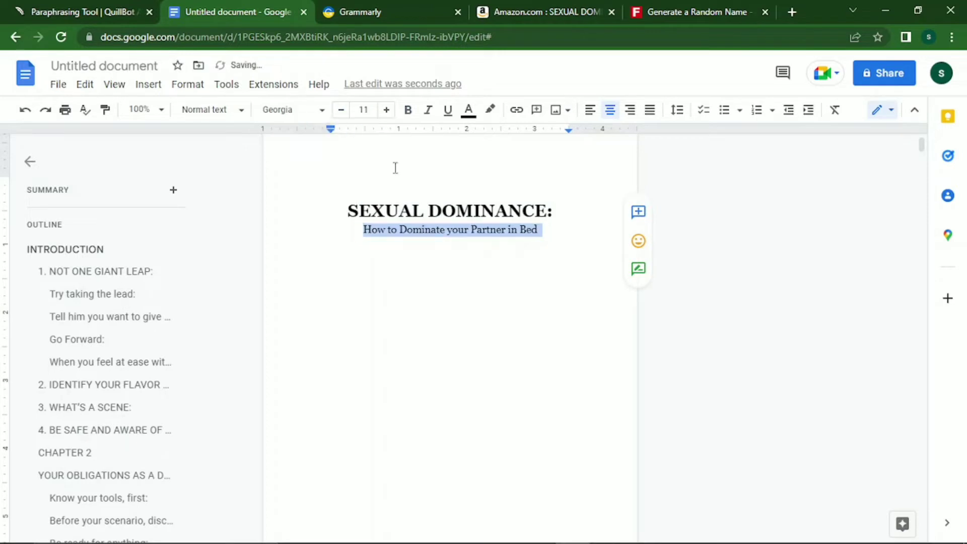
{"action": "left_click", "coordinate": [427, 284]}
Reduce the author name's font size to 18 pt.
{"action": "key", "text": "Return"}
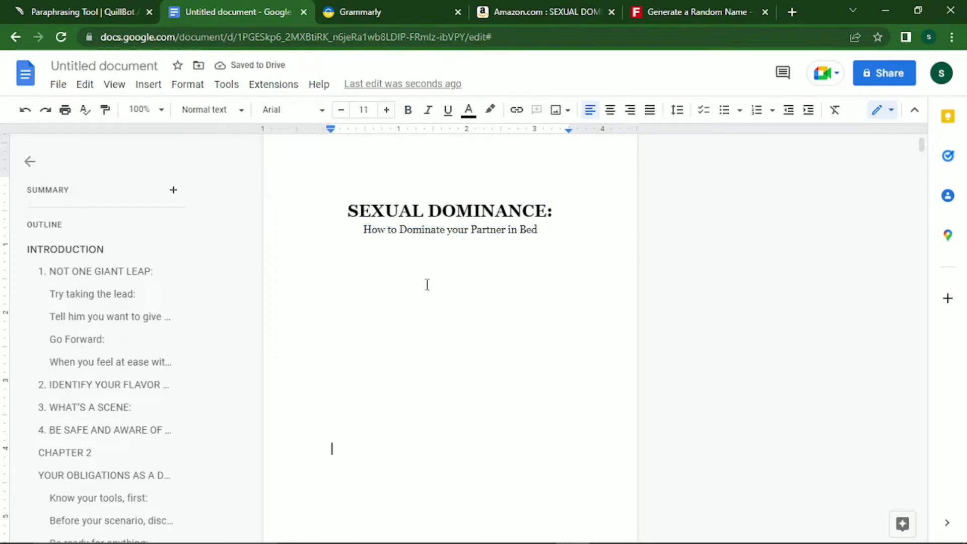
{"action": "key", "text": "ctrl+v"}
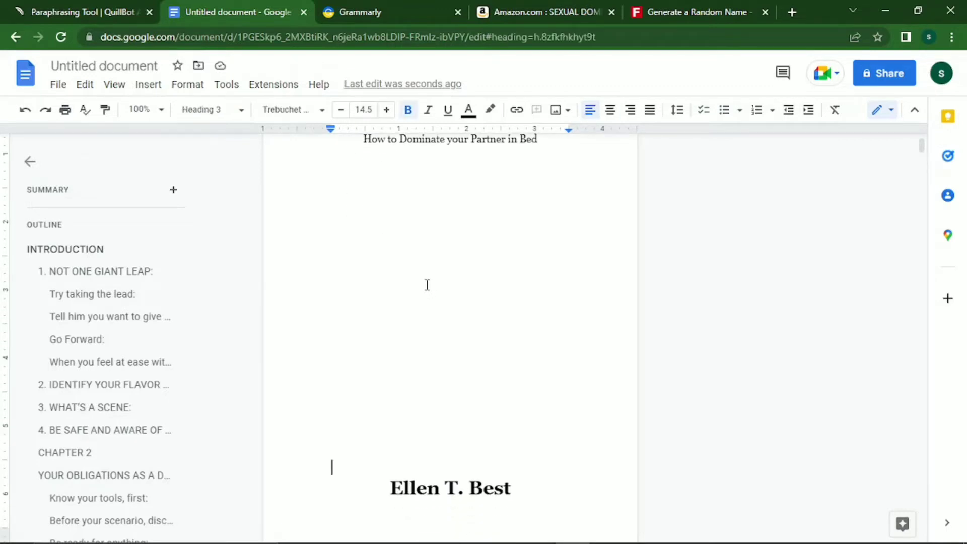
{"action": "key", "text": "Down"}
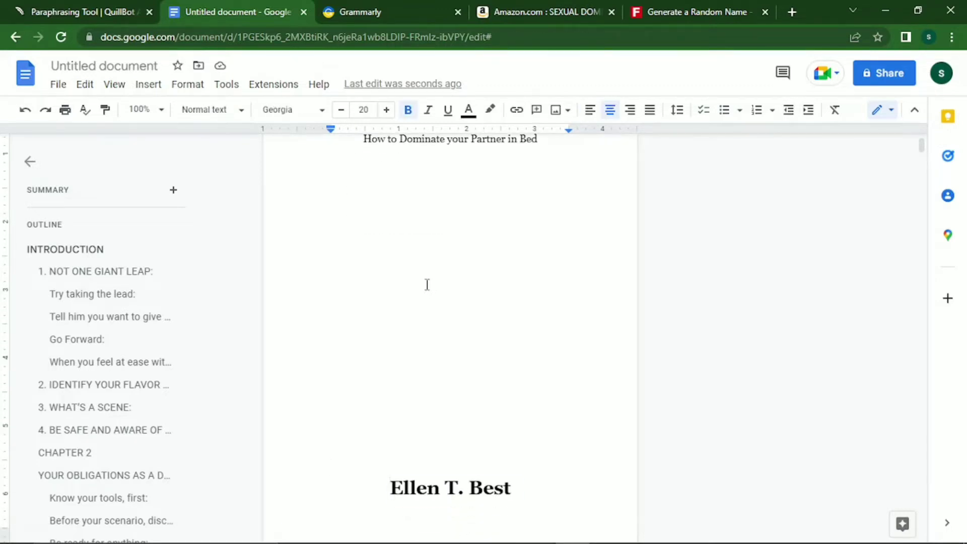
{"action": "key", "text": "shift+Down"}
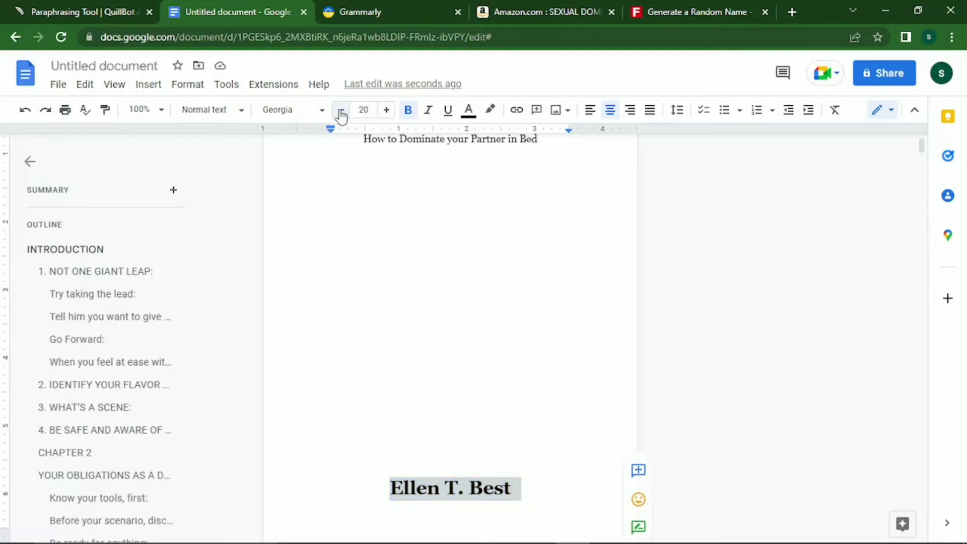
{"action": "left_click", "coordinate": [341, 112]}
{"action": "left_click", "coordinate": [341, 112]}
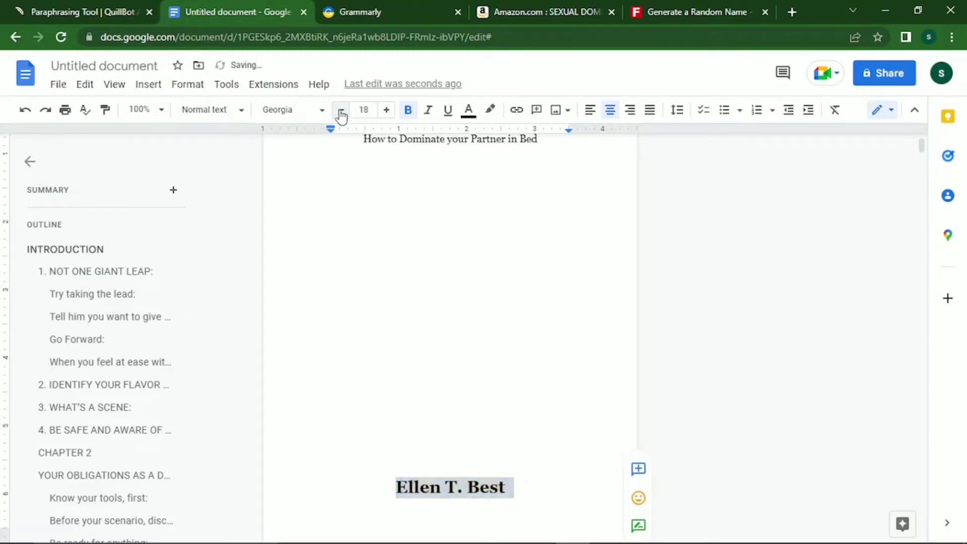
{"action": "left_click", "coordinate": [341, 112]}
{"action": "left_click", "coordinate": [380, 299]}
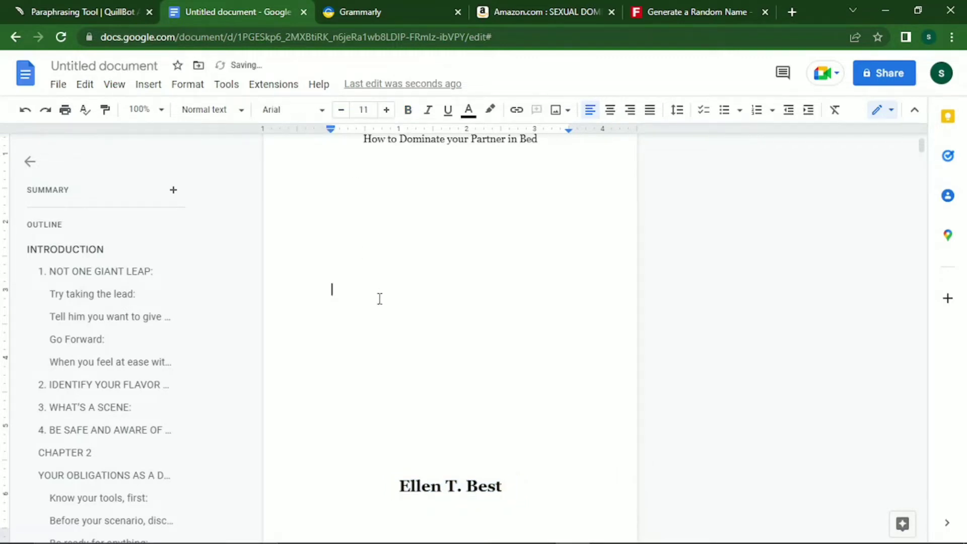
Move down past the copyright line to the blank line just above TABLE OF CONTENT.
{"action": "key", "text": "ctrl+z"}
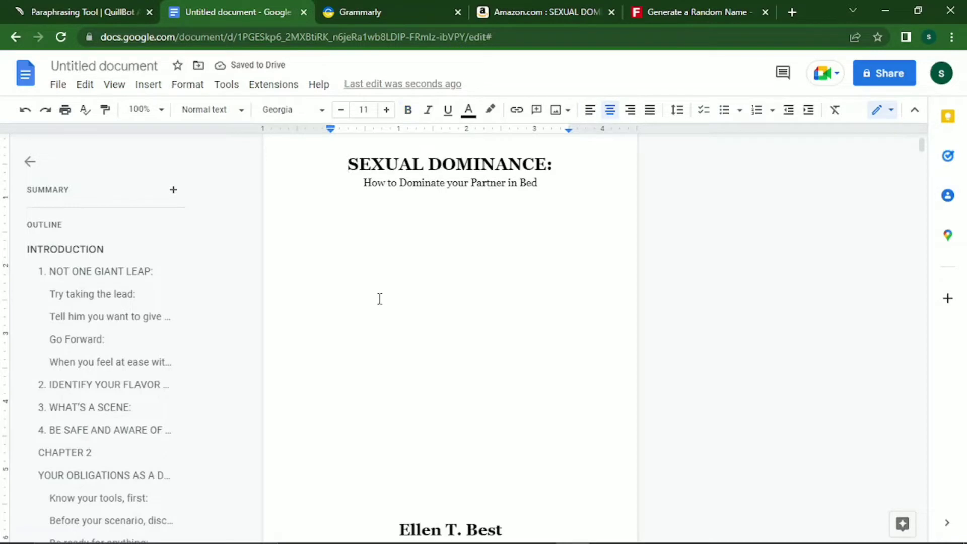
{"action": "key", "text": "Down"}
{"action": "key", "text": "Down"}
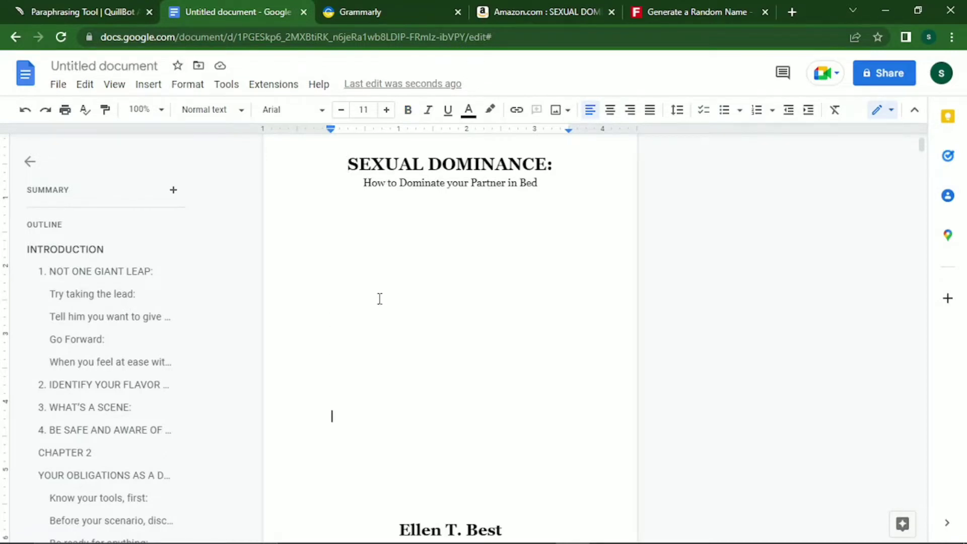
{"action": "key", "text": "Down"}
{"action": "key", "text": "Down"}
{"action": "key", "text": "Down"}
{"action": "key", "text": "Down"}
{"action": "key", "text": "Down"}
{"action": "key", "text": "Down"}
{"action": "key", "text": "Down"}
{"action": "key", "text": "Down"}
{"action": "key", "text": "Down"}
{"action": "key", "text": "Down"}
{"action": "key", "text": "Down"}
{"action": "key", "text": "Down"}
{"action": "key", "text": "Down"}
{"action": "key", "text": "Down"}
{"action": "key", "text": "Down"}
{"action": "key", "text": "Down"}
{"action": "key", "text": "Down"}
{"action": "key", "text": "Down"}
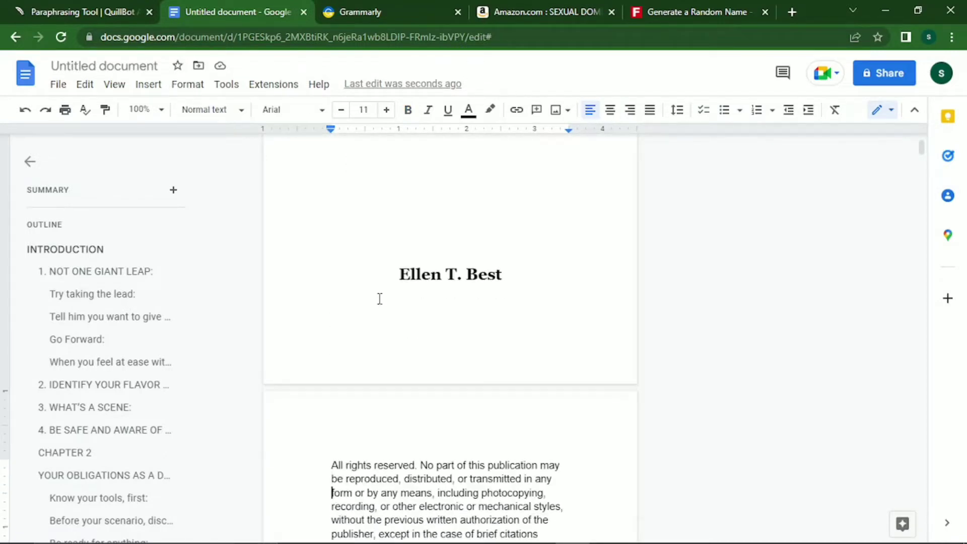
{"action": "key", "text": "Down"}
{"action": "key", "text": "Down"}
{"action": "key", "text": "Down"}
{"action": "key", "text": "Down"}
{"action": "key", "text": "Down"}
{"action": "key", "text": "Down"}
{"action": "key", "text": "Down"}
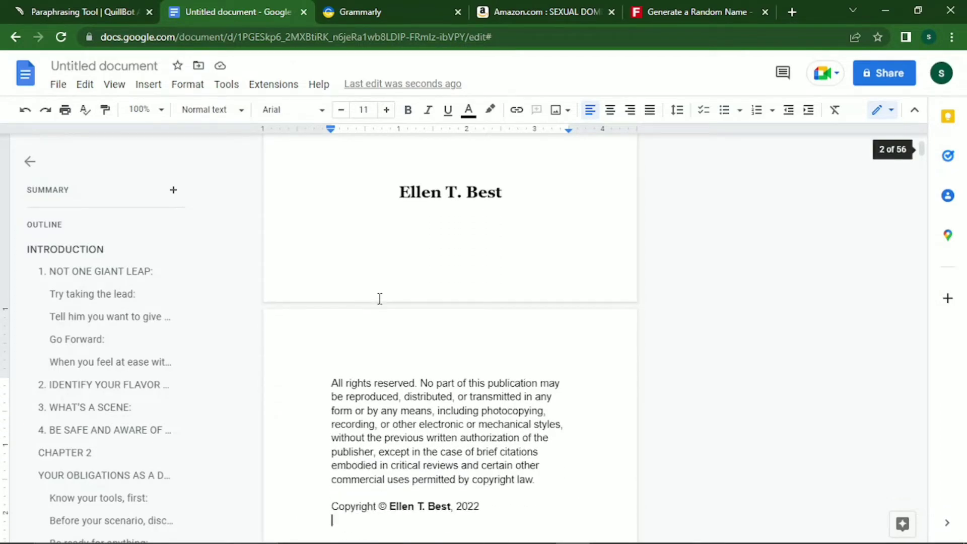
{"action": "key", "text": "Down"}
{"action": "key", "text": "Down"}
{"action": "key", "text": "Down"}
{"action": "key", "text": "Down"}
{"action": "key", "text": "Down"}
{"action": "key", "text": "Down"}
{"action": "key", "text": "Down"}
{"action": "key", "text": "Down"}
{"action": "key", "text": "Down"}
{"action": "key", "text": "Down"}
{"action": "key", "text": "Down"}
{"action": "key", "text": "Down"}
{"action": "key", "text": "Down"}
{"action": "key", "text": "Down"}
{"action": "key", "text": "Down"}
{"action": "key", "text": "Down"}
{"action": "key", "text": "Down"}
{"action": "key", "text": "Down"}
{"action": "key", "text": "Down"}
{"action": "key", "text": "Down"}
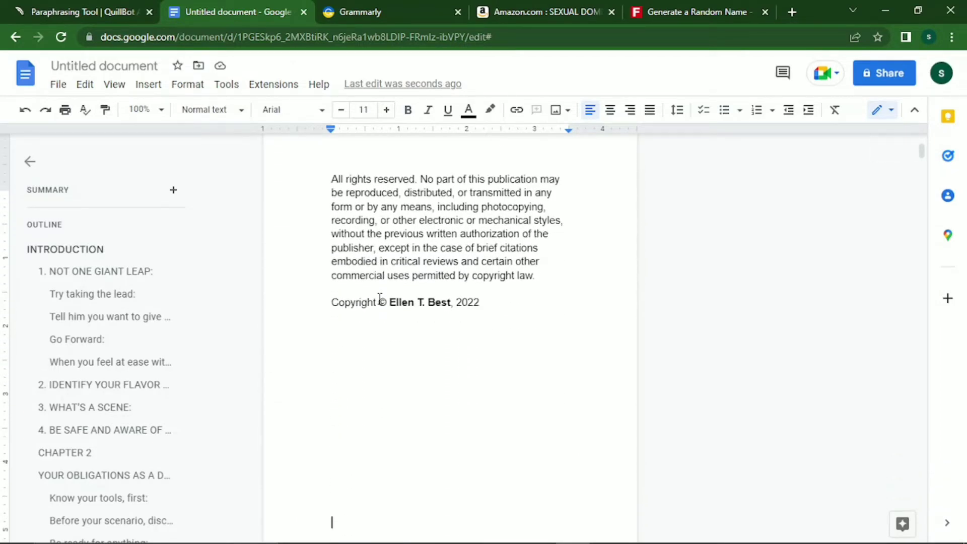
{"action": "key", "text": "Down"}
{"action": "key", "text": "Down"}
{"action": "key", "text": "Down"}
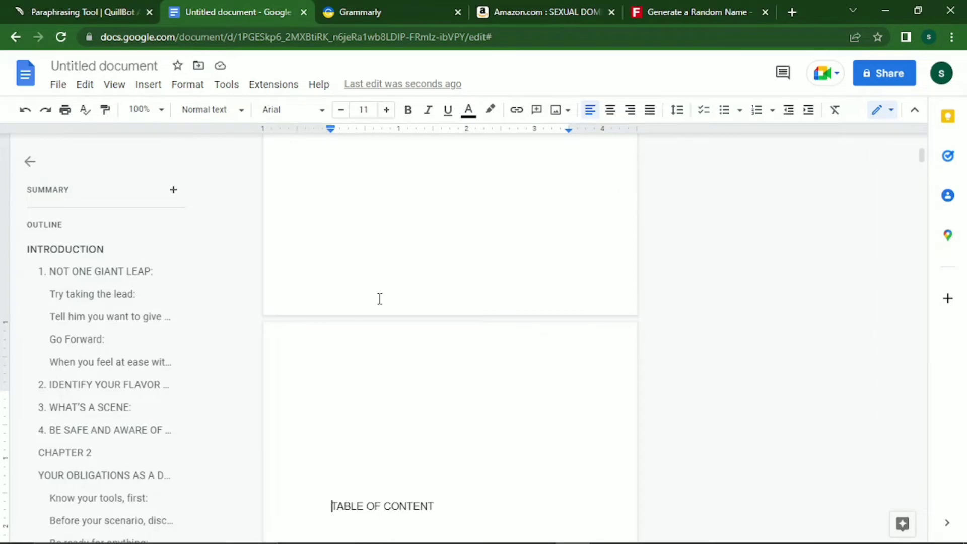
Put TABLE OF CONTENT on a new page as a bold 12 pt Georgia heading, with an empty line below.
{"action": "key", "text": "BackSpace"}
{"action": "key", "text": "BackSpace"}
{"action": "key", "text": "BackSpace"}
{"action": "key", "text": "BackSpace"}
{"action": "key", "text": "BackSpace"}
{"action": "key", "text": "BackSpace"}
{"action": "key", "text": "BackSpace"}
{"action": "key", "text": "BackSpace"}
{"action": "key", "text": "BackSpace"}
{"action": "key", "text": "BackSpace"}
{"action": "key", "text": "BackSpace"}
{"action": "key", "text": "BackSpace"}
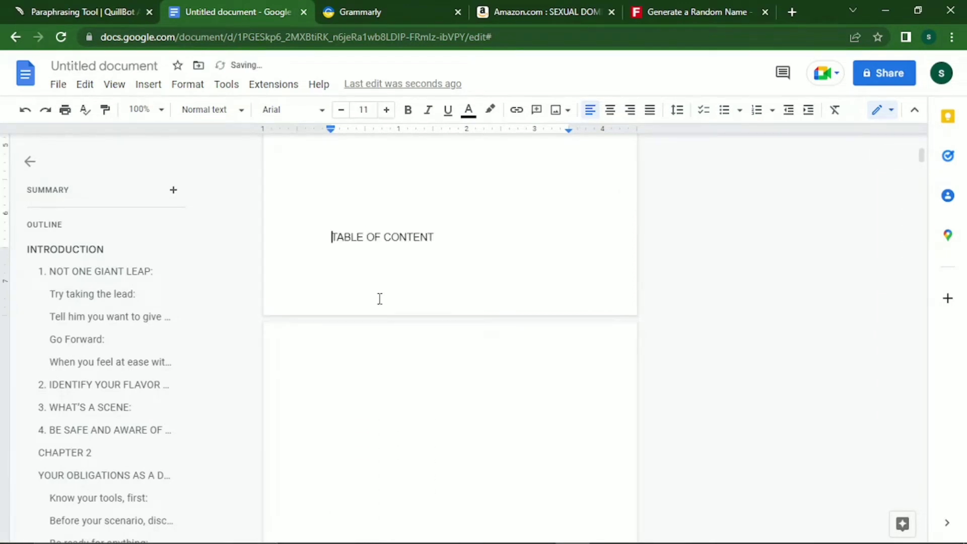
{"action": "key", "text": "ctrl+Return"}
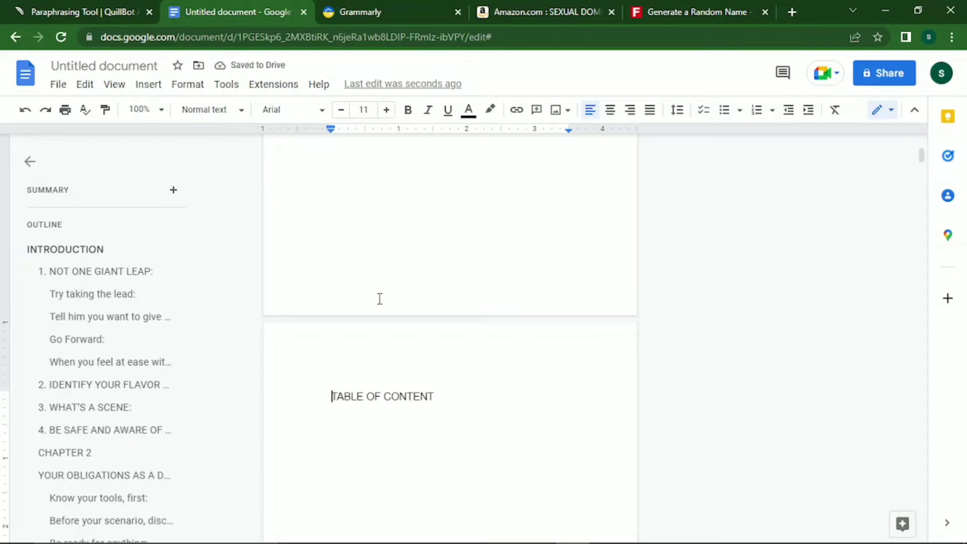
{"action": "key", "text": "shift+End"}
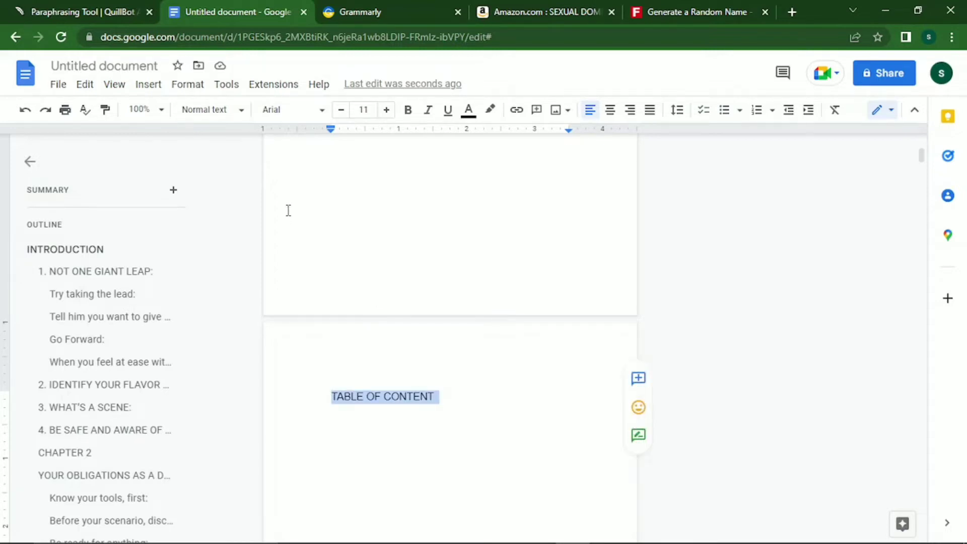
{"action": "left_click", "coordinate": [237, 114]}
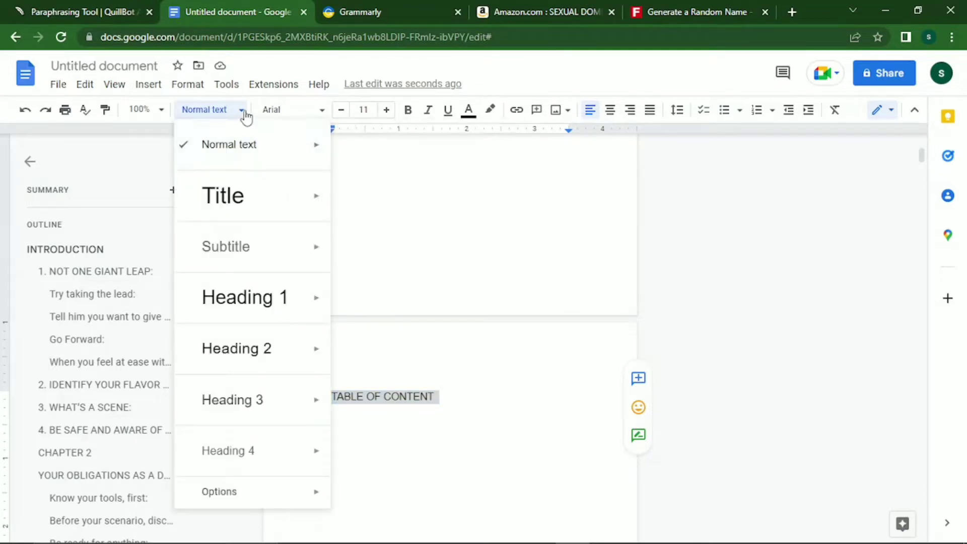
{"action": "left_click", "coordinate": [313, 117]}
{"action": "left_click", "coordinate": [310, 196]}
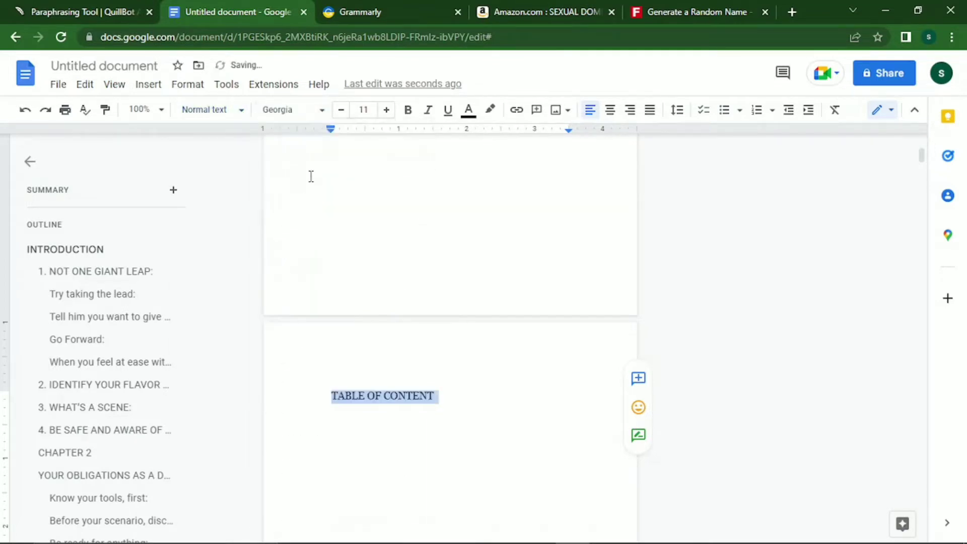
{"action": "left_click", "coordinate": [387, 112]}
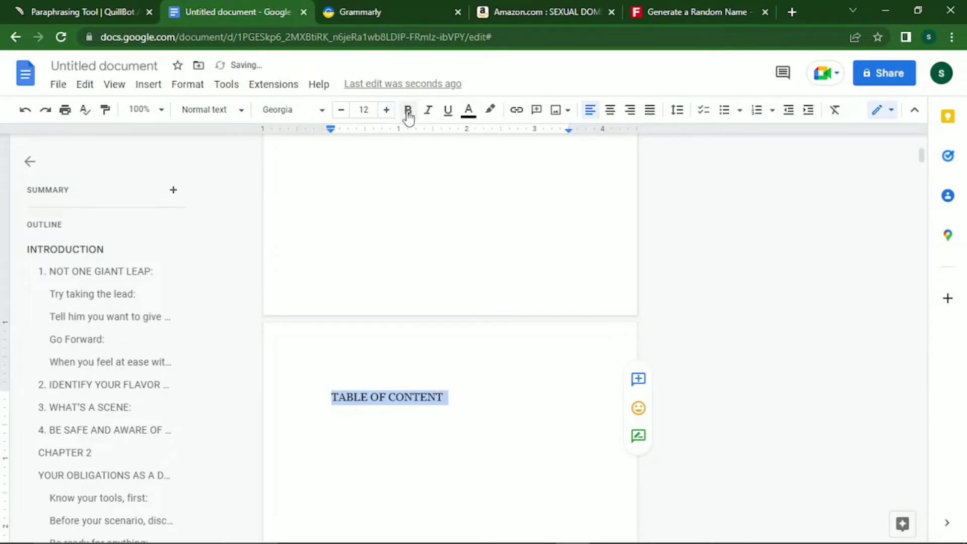
{"action": "left_click", "coordinate": [408, 114]}
{"action": "key", "text": "Down"}
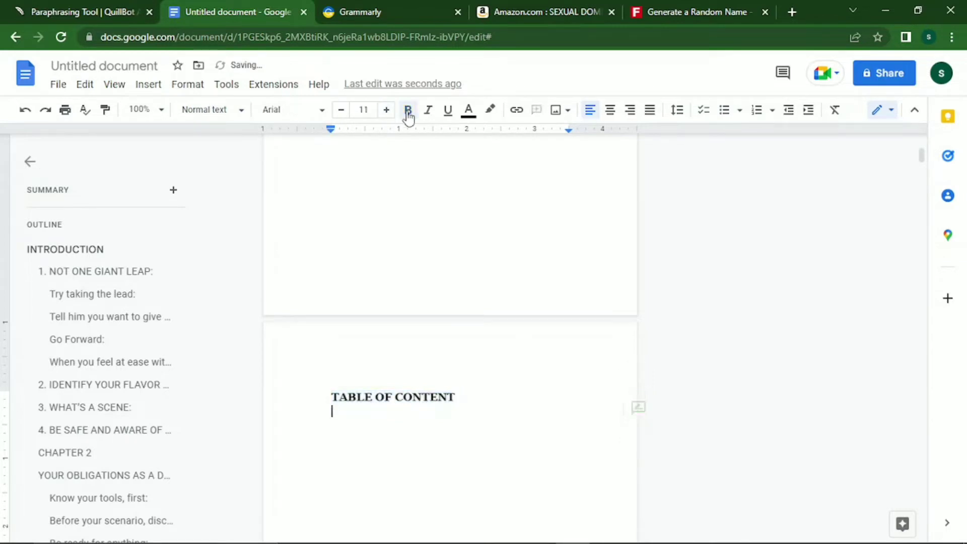
{"action": "key", "text": "Return"}
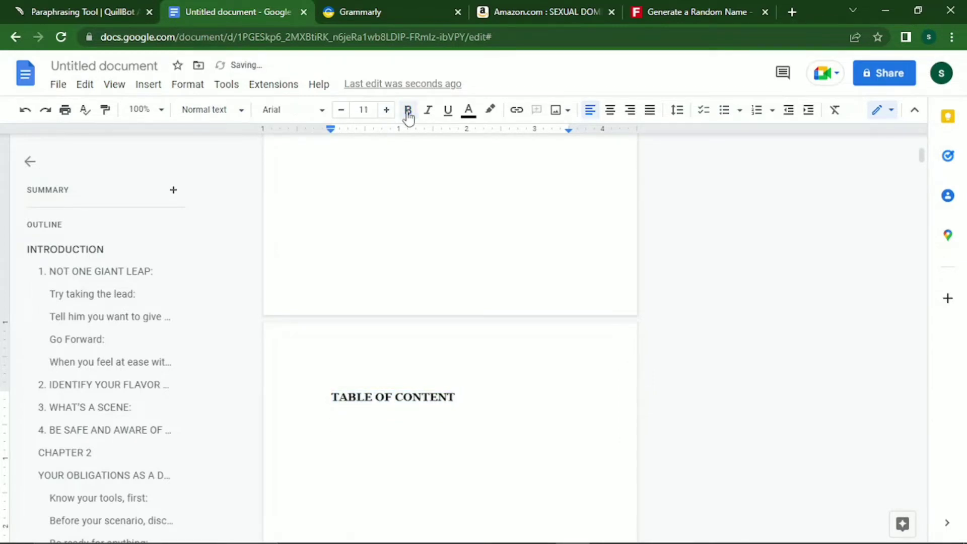
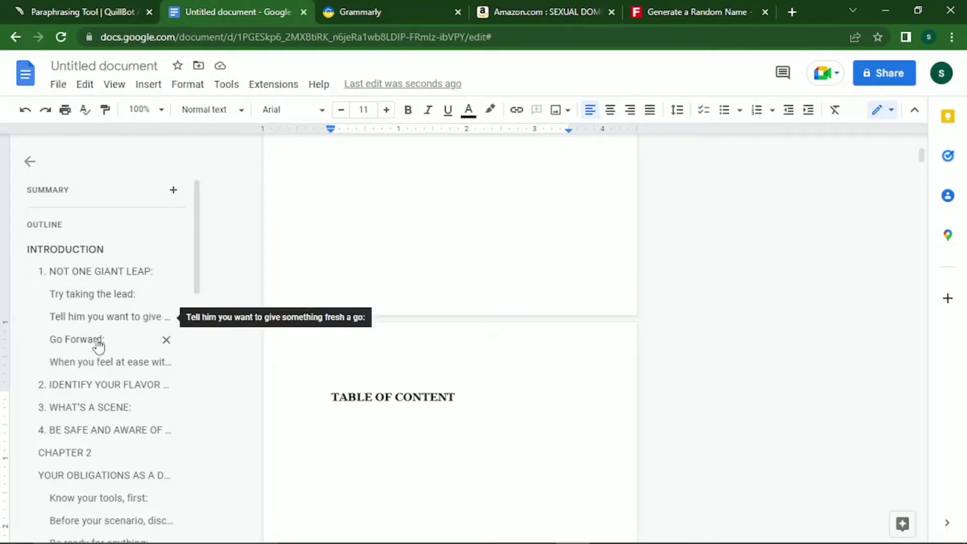
Insert a blue-link table of contents listing every heading through CONCLUSION, then review its entries.
{"action": "left_click", "coordinate": [156, 86]}
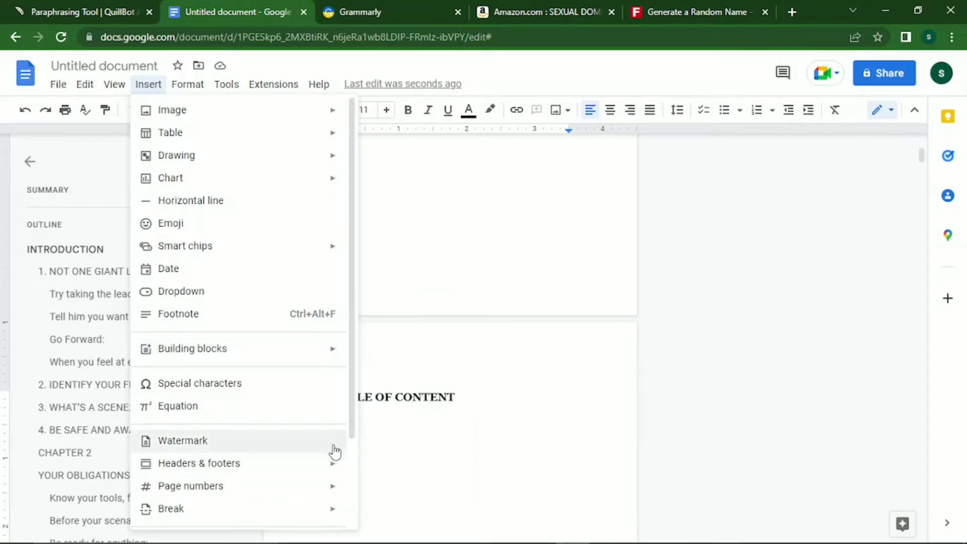
{"action": "mouse_move", "coordinate": [330, 508]}
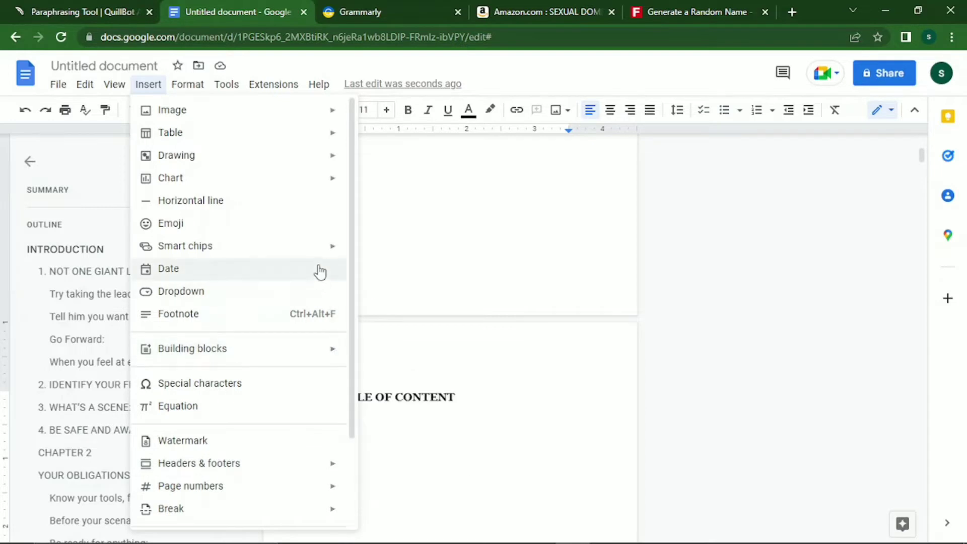
{"action": "left_click_drag", "start_coordinate": [355, 216], "coordinate": [349, 323]}
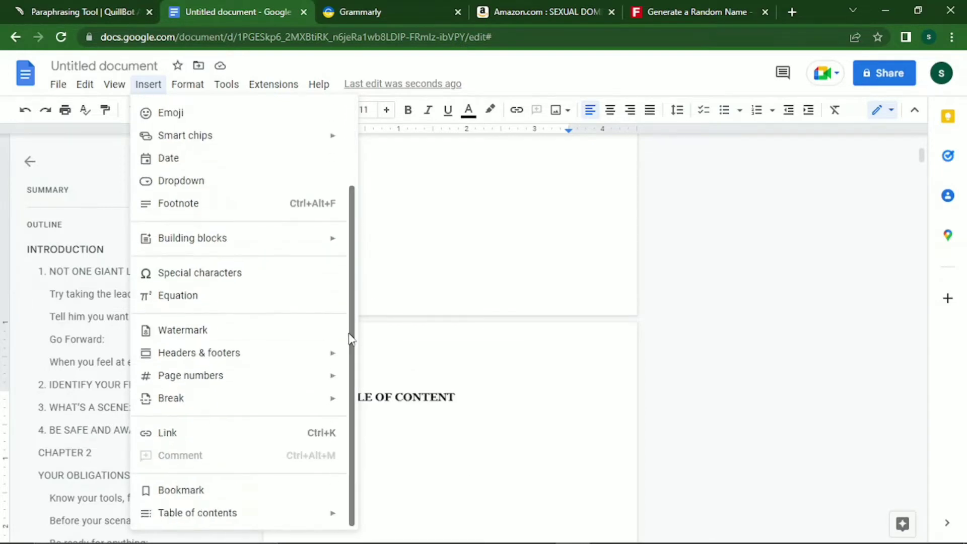
{"action": "mouse_move", "coordinate": [315, 514]}
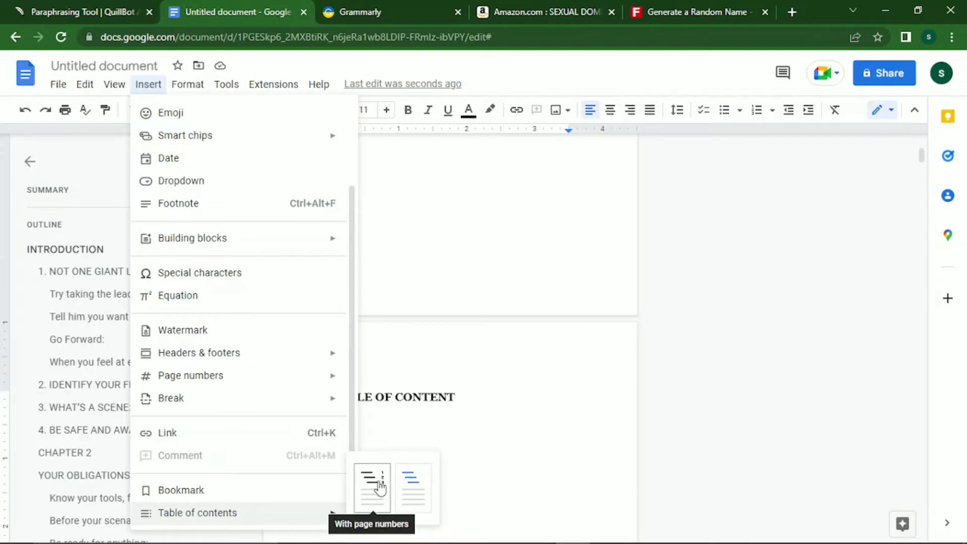
{"action": "left_click", "coordinate": [407, 481]}
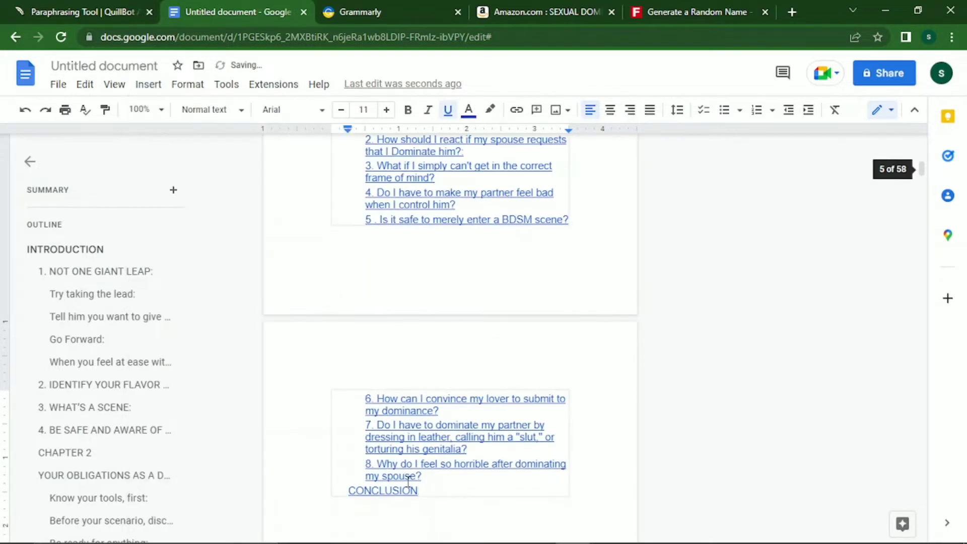
{"action": "left_click", "coordinate": [408, 480]}
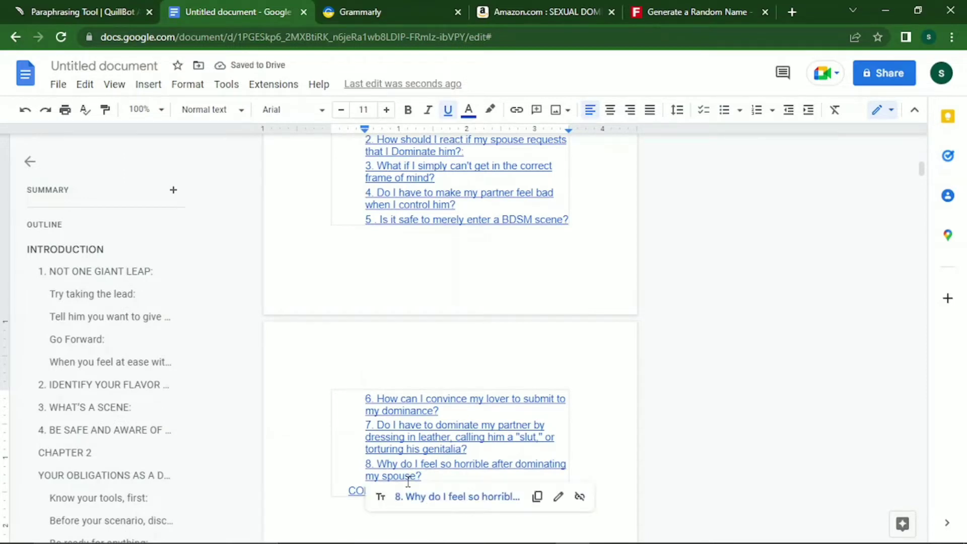
{"action": "key", "text": "Down"}
{"action": "key", "text": "Up"}
{"action": "key", "text": "Up"}
{"action": "key", "text": "Up"}
{"action": "key", "text": "Up"}
{"action": "key", "text": "Up"}
{"action": "key", "text": "Up"}
{"action": "key", "text": "Up"}
{"action": "key", "text": "Up"}
{"action": "key", "text": "Up"}
{"action": "key", "text": "Up"}
{"action": "key", "text": "Up"}
{"action": "key", "text": "Up"}
{"action": "key", "text": "Up"}
{"action": "key", "text": "Up"}
{"action": "key", "text": "Up"}
{"action": "key", "text": "Up"}
{"action": "key", "text": "Up"}
{"action": "key", "text": "Up"}
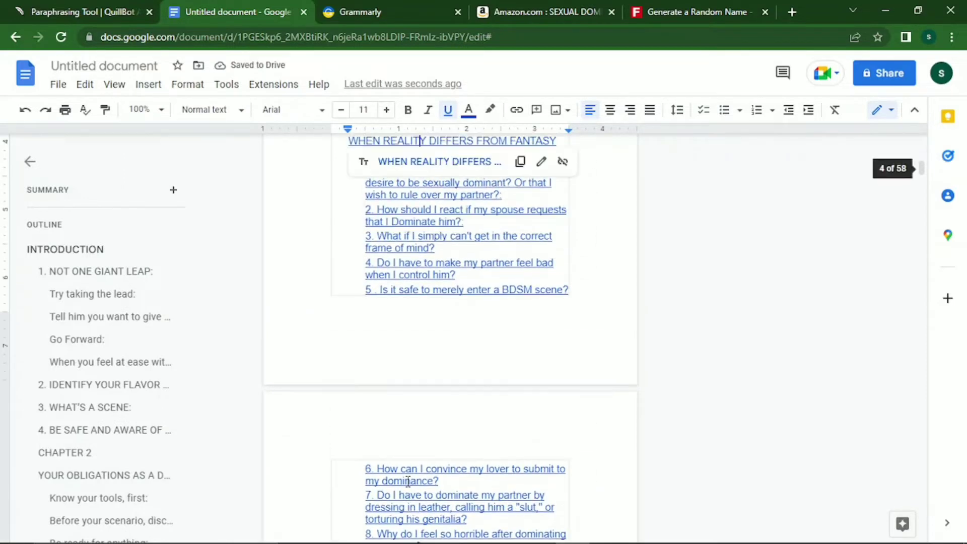
{"action": "key", "text": "Up"}
{"action": "key", "text": "Up"}
{"action": "key", "text": "Up"}
{"action": "key", "text": "Up"}
{"action": "key", "text": "Up"}
{"action": "key", "text": "Up"}
{"action": "key", "text": "Up"}
{"action": "key", "text": "Up"}
{"action": "key", "text": "Up"}
{"action": "key", "text": "Up"}
{"action": "key", "text": "Up"}
{"action": "key", "text": "Up"}
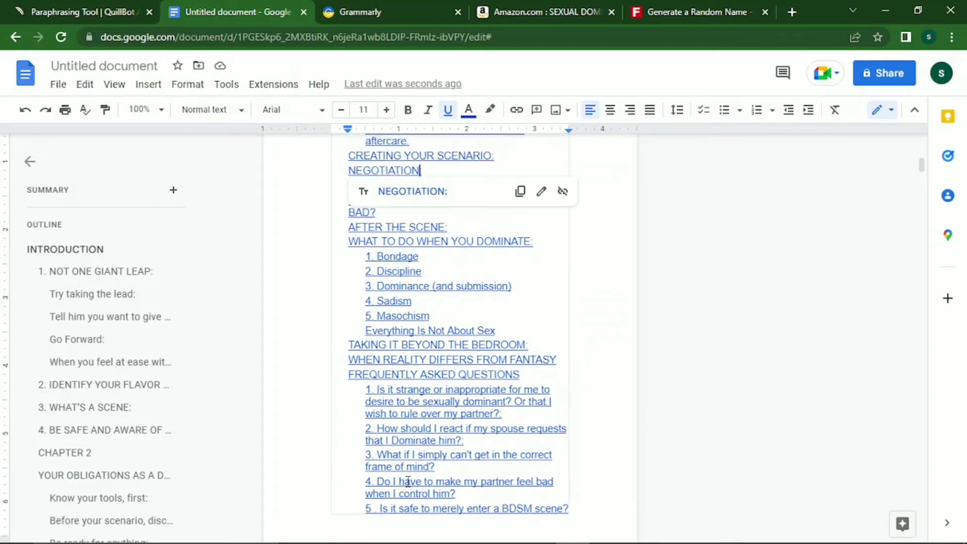
{"action": "key", "text": "Up"}
{"action": "key", "text": "Up"}
{"action": "key", "text": "Up"}
{"action": "key", "text": "Up"}
{"action": "key", "text": "Up"}
{"action": "key", "text": "Up"}
{"action": "key", "text": "Up"}
{"action": "key", "text": "Up"}
{"action": "key", "text": "Up"}
{"action": "key", "text": "Up"}
{"action": "key", "text": "Up"}
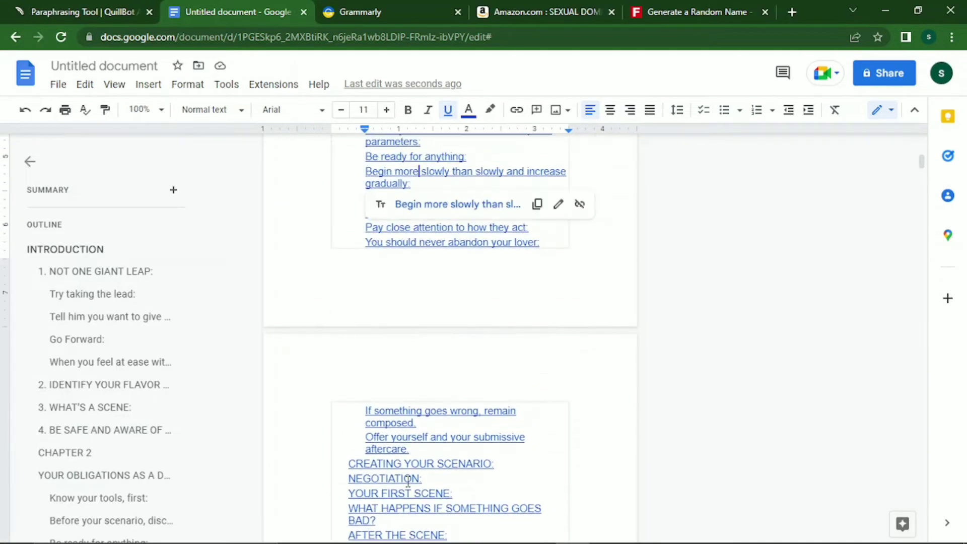
{"action": "key", "text": "Up"}
{"action": "key", "text": "Up"}
{"action": "key", "text": "Up"}
{"action": "key", "text": "Up"}
{"action": "key", "text": "Up"}
{"action": "key", "text": "Up"}
{"action": "key", "text": "Up"}
{"action": "key", "text": "Up"}
{"action": "key", "text": "Up"}
{"action": "key", "text": "Up"}
{"action": "key", "text": "Up"}
{"action": "key", "text": "Up"}
{"action": "key", "text": "Up"}
{"action": "key", "text": "Up"}
{"action": "key", "text": "Up"}
{"action": "key", "text": "Up"}
{"action": "key", "text": "Up"}
{"action": "key", "text": "Up"}
{"action": "key", "text": "Up"}
{"action": "key", "text": "Up"}
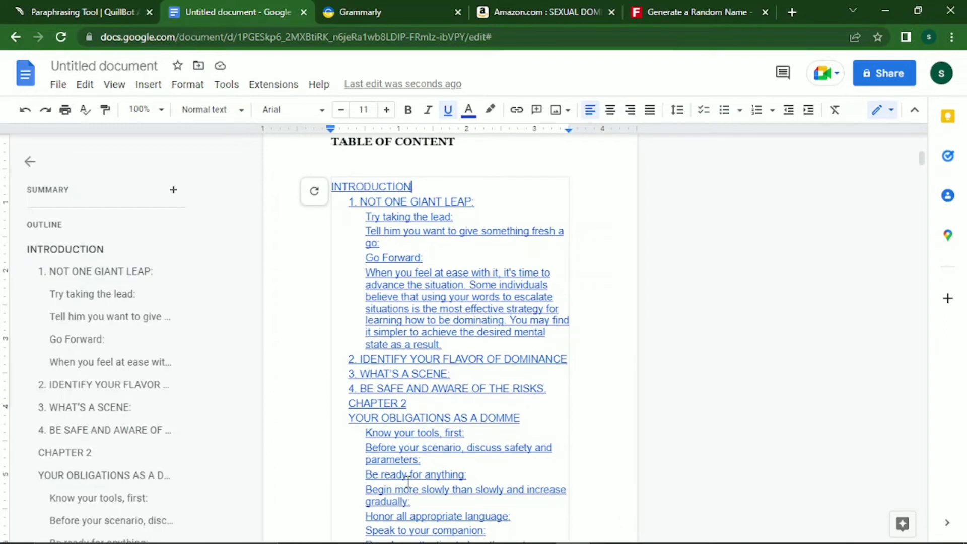
Set the When you feel at ease paragraph to Normal text, Georgia, 12 pt.
{"action": "left_click", "coordinate": [95, 362]}
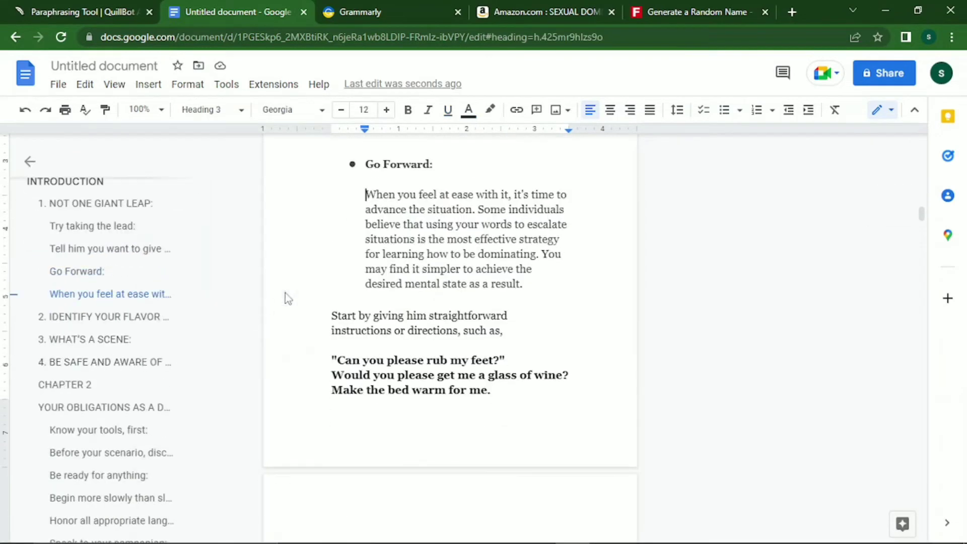
{"action": "key", "text": "shift+Down"}
{"action": "key", "text": "shift+Down"}
{"action": "key", "text": "shift+Down"}
{"action": "key", "text": "shift+Down"}
{"action": "key", "text": "shift+Down"}
{"action": "key", "text": "shift+Down"}
{"action": "key", "text": "shift+Down"}
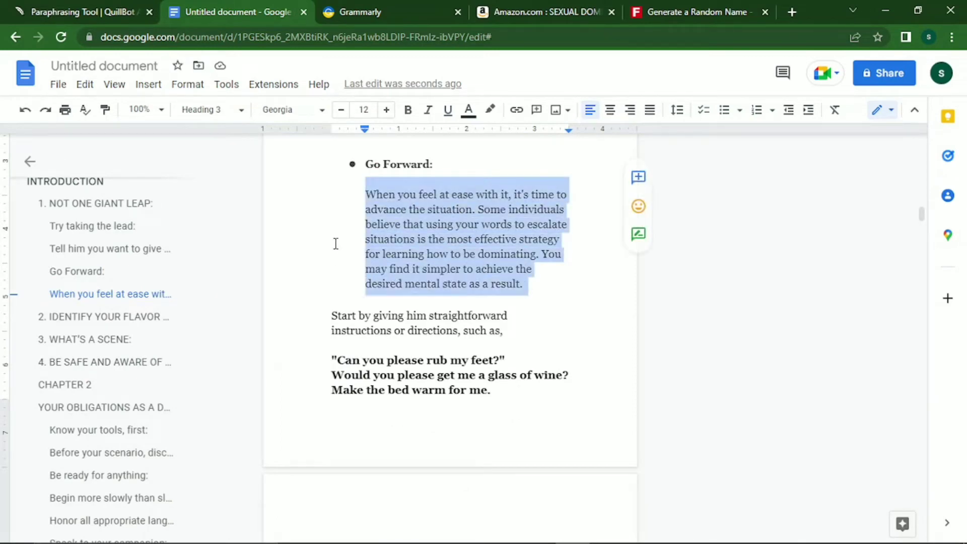
{"action": "left_click", "coordinate": [223, 111]}
{"action": "mouse_move", "coordinate": [256, 326]}
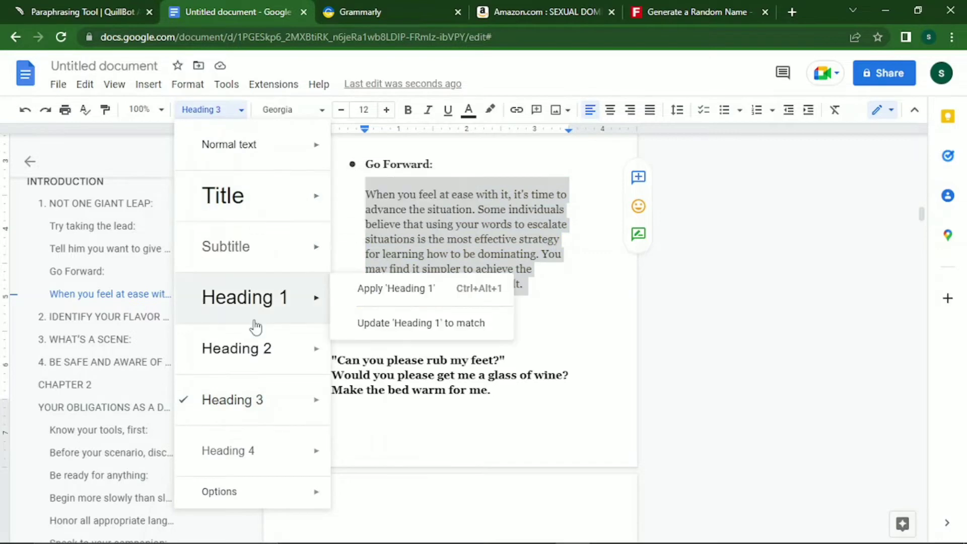
{"action": "mouse_move", "coordinate": [279, 173]}
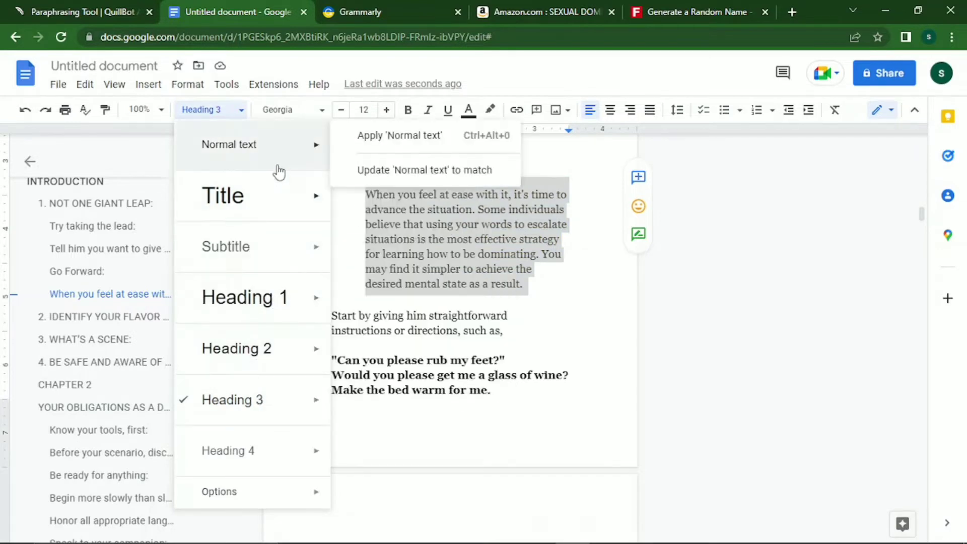
{"action": "left_click", "coordinate": [277, 163]}
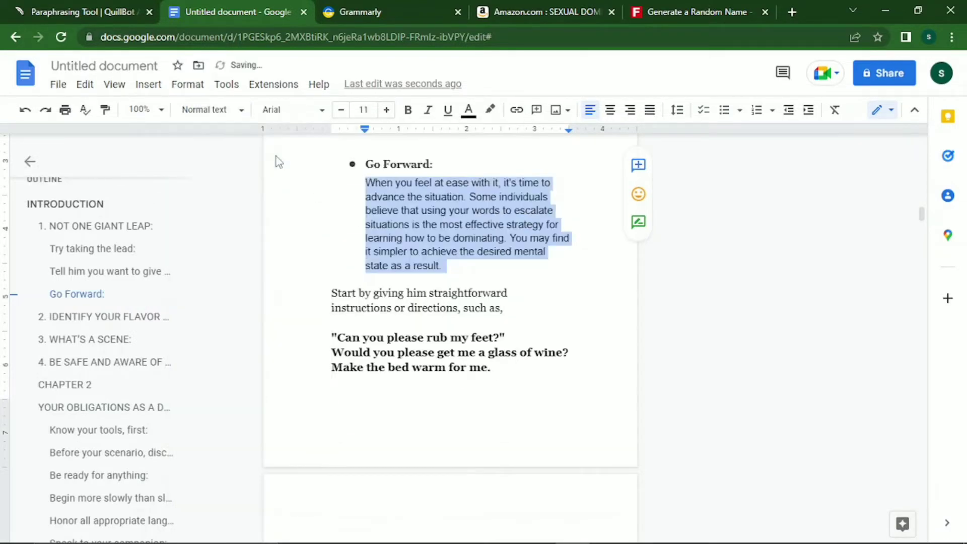
{"action": "left_click", "coordinate": [323, 114]}
{"action": "left_click", "coordinate": [316, 194]}
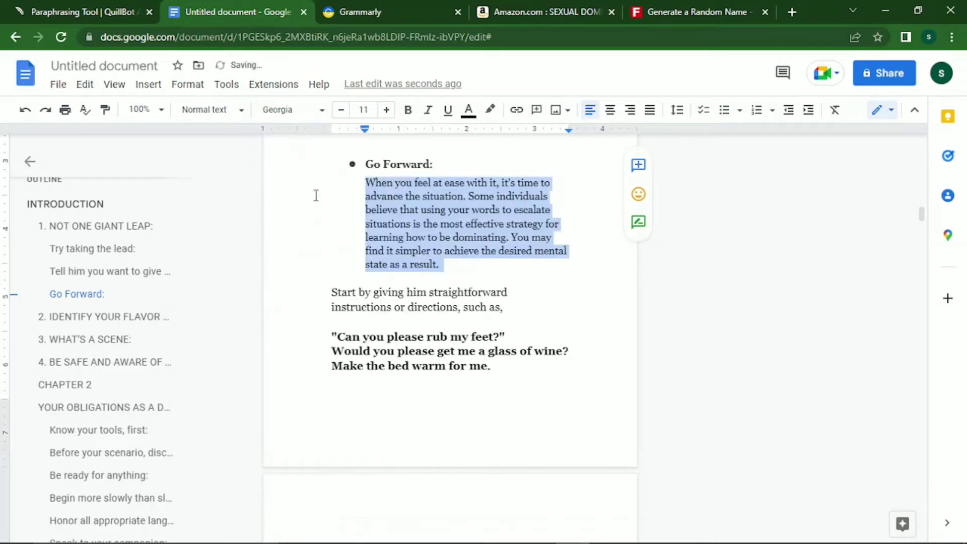
{"action": "left_click", "coordinate": [386, 111]}
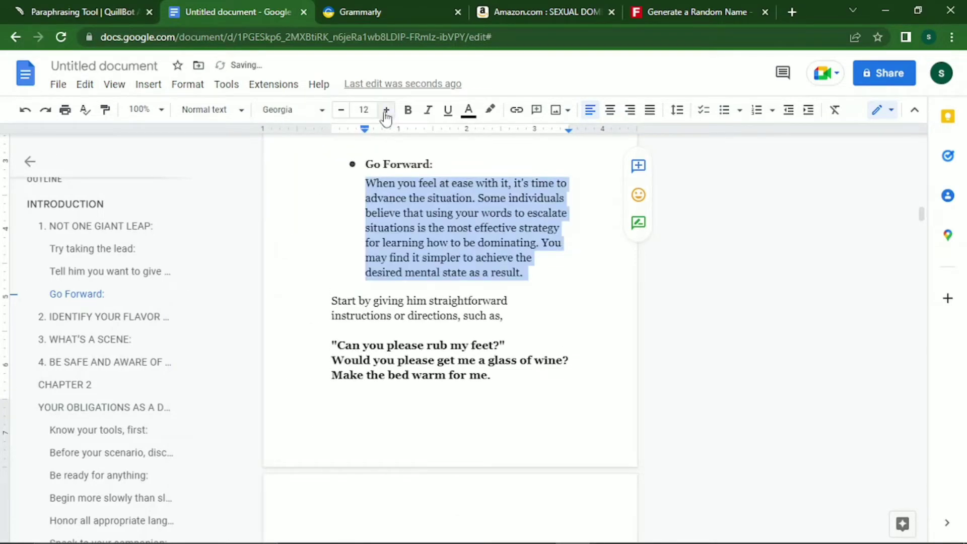
Switch the Tell him paragraph's body text to Georgia 12 pt.
{"action": "key", "text": "Down"}
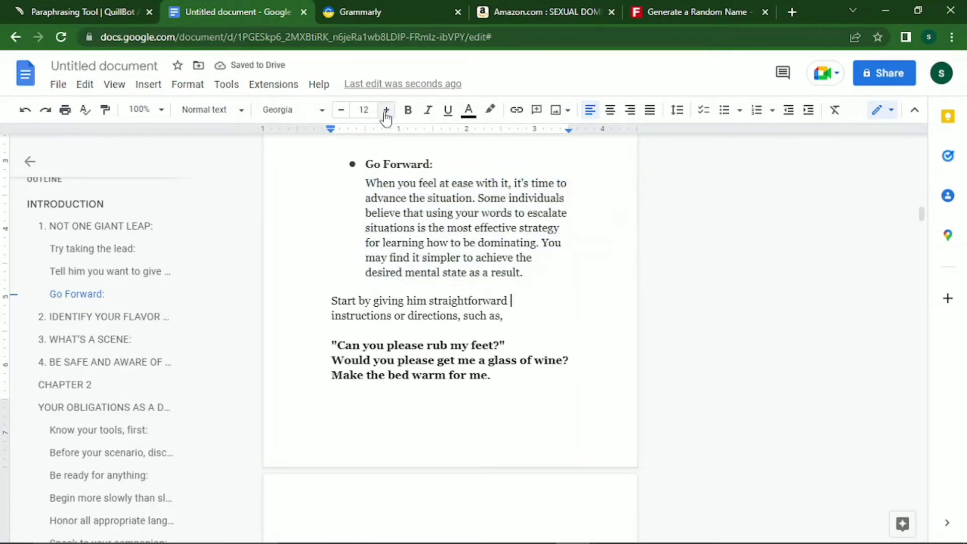
{"action": "key", "text": "Down"}
{"action": "key", "text": "Down"}
{"action": "key", "text": "Down"}
{"action": "key", "text": "Down"}
{"action": "key", "text": "Down"}
{"action": "key", "text": "Down"}
{"action": "key", "text": "Down"}
{"action": "key", "text": "Down"}
{"action": "key", "text": "Down"}
{"action": "key", "text": "Down"}
{"action": "key", "text": "Down"}
{"action": "key", "text": "Down"}
{"action": "key", "text": "Down"}
{"action": "key", "text": "Down"}
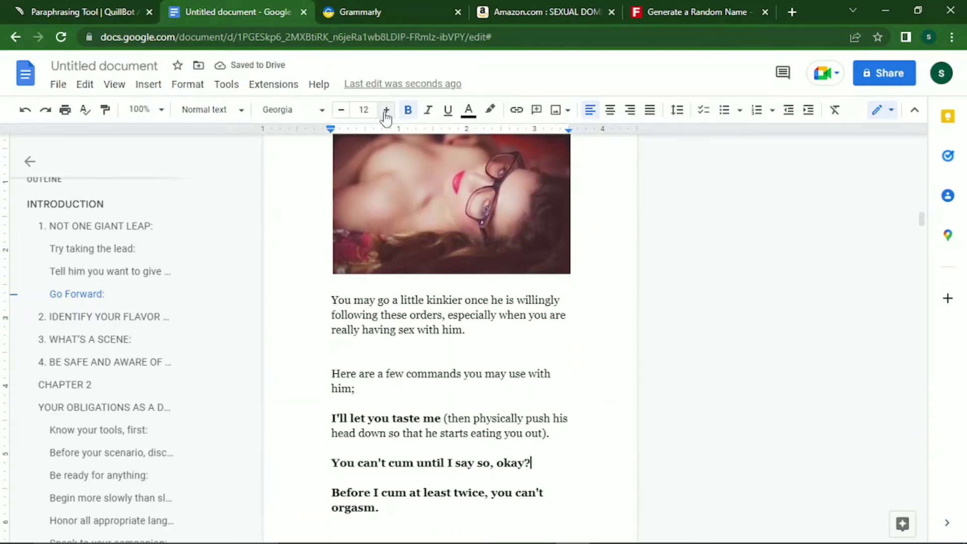
{"action": "key", "text": "Left"}
{"action": "key", "text": "Left"}
{"action": "key", "text": "Left"}
{"action": "key", "text": "Left"}
{"action": "key", "text": "Left"}
{"action": "key", "text": "Left"}
{"action": "key", "text": "Left"}
{"action": "key", "text": "Left"}
{"action": "key", "text": "Left"}
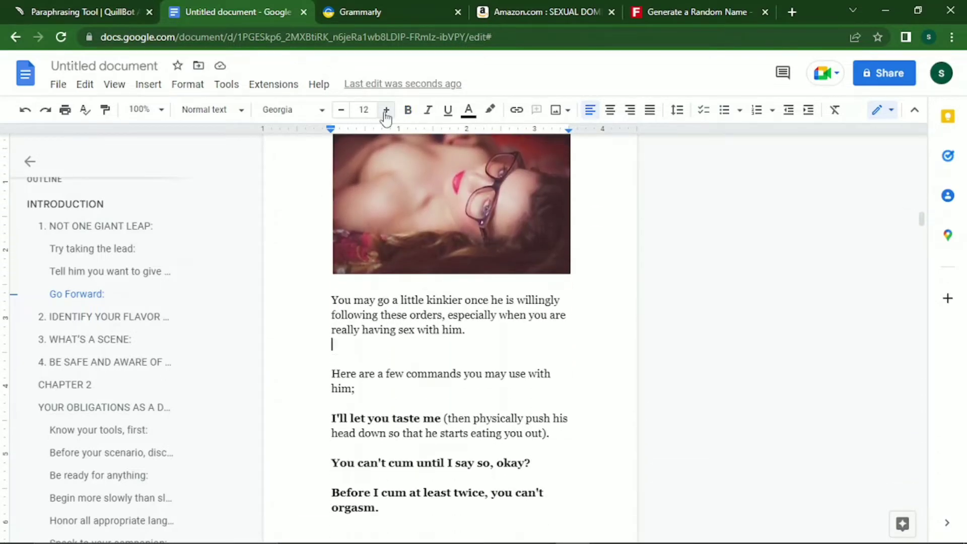
{"action": "key", "text": "Up"}
{"action": "key", "text": "Up"}
{"action": "key", "text": "Up"}
{"action": "key", "text": "Up"}
{"action": "key", "text": "Up"}
{"action": "key", "text": "Up"}
{"action": "key", "text": "Up"}
{"action": "key", "text": "Up"}
{"action": "key", "text": "Up"}
{"action": "key", "text": "Up"}
{"action": "key", "text": "Up"}
{"action": "key", "text": "Up"}
{"action": "key", "text": "Up"}
{"action": "key", "text": "Up"}
{"action": "key", "text": "Up"}
{"action": "key", "text": "Up"}
{"action": "key", "text": "Up"}
{"action": "key", "text": "Up"}
{"action": "key", "text": "Up"}
{"action": "key", "text": "Up"}
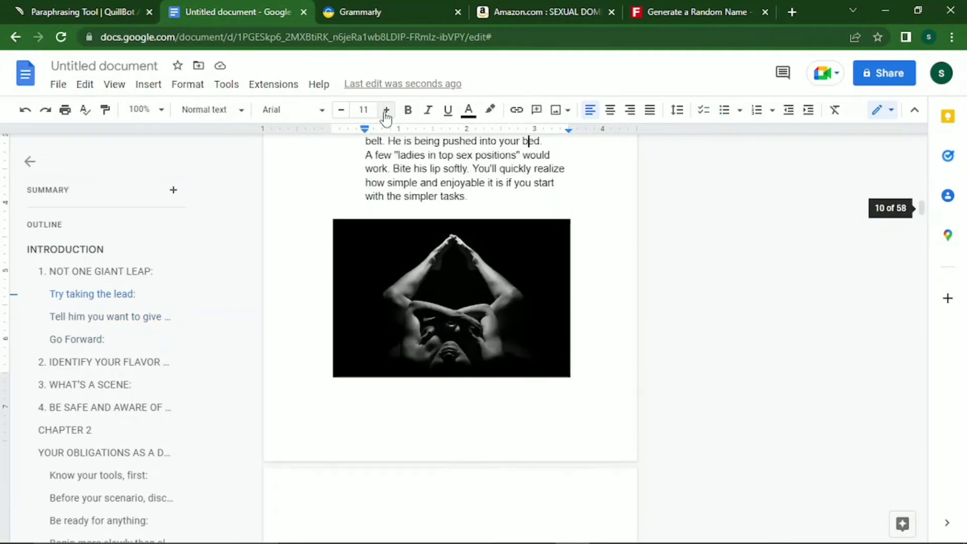
{"action": "key", "text": "Up"}
{"action": "key", "text": "Up"}
{"action": "key", "text": "Up"}
{"action": "key", "text": "Down"}
{"action": "key", "text": "Down"}
{"action": "key", "text": "Down"}
{"action": "key", "text": "Down"}
{"action": "key", "text": "Down"}
{"action": "key", "text": "Down"}
{"action": "key", "text": "Down"}
{"action": "key", "text": "Down"}
{"action": "key", "text": "Down"}
{"action": "key", "text": "Down"}
{"action": "key", "text": "Down"}
{"action": "key", "text": "Down"}
{"action": "key", "text": "Down"}
{"action": "key", "text": "Down"}
{"action": "key", "text": "Down"}
{"action": "key", "text": "Down"}
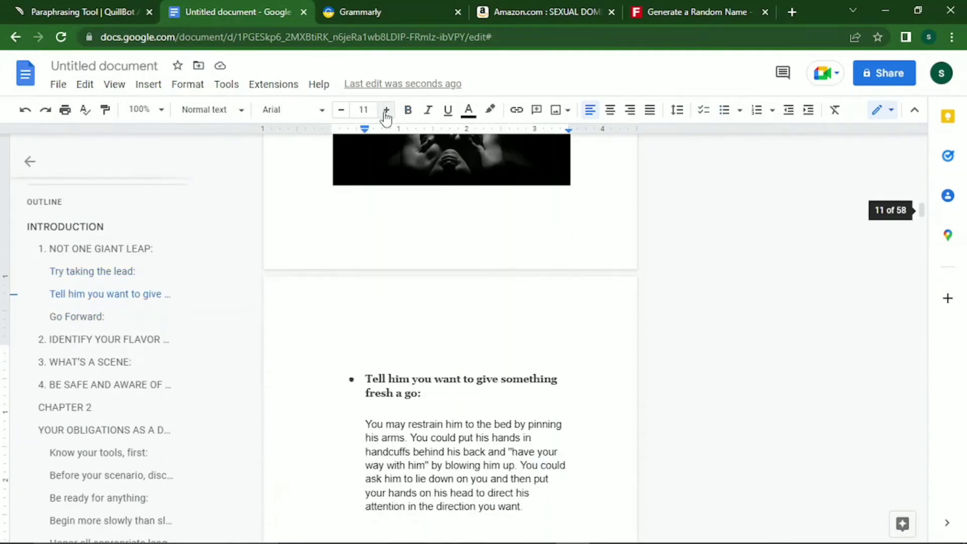
{"action": "key", "text": "Down"}
{"action": "key", "text": "Down"}
{"action": "key", "text": "Down"}
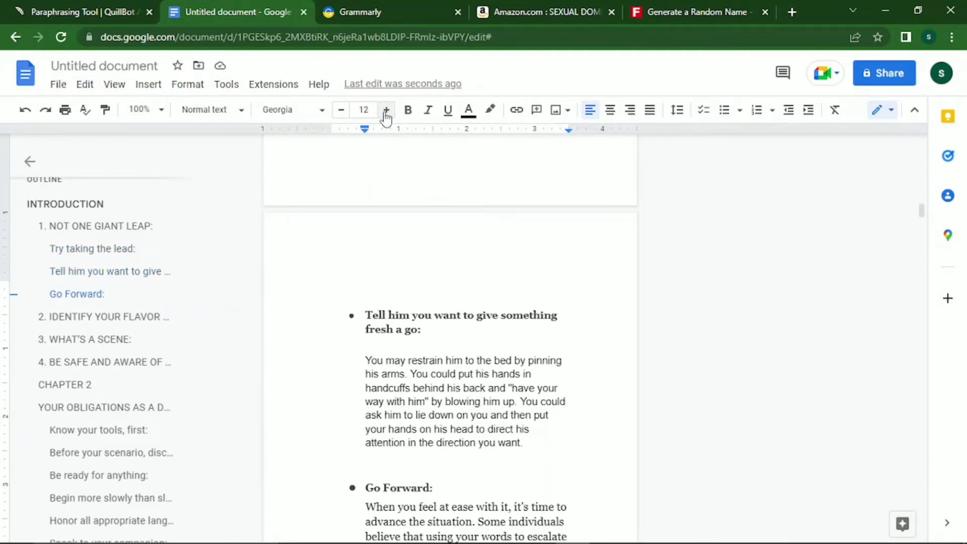
{"action": "key", "text": "Up"}
{"action": "key", "text": "Up"}
{"action": "key", "text": "shift+Up"}
{"action": "key", "text": "shift+Up"}
{"action": "key", "text": "shift+Up"}
{"action": "key", "text": "shift+Up"}
{"action": "key", "text": "shift+Up"}
{"action": "key", "text": "shift+Up"}
{"action": "key", "text": "shift+Up"}
{"action": "key", "text": "shift+Up"}
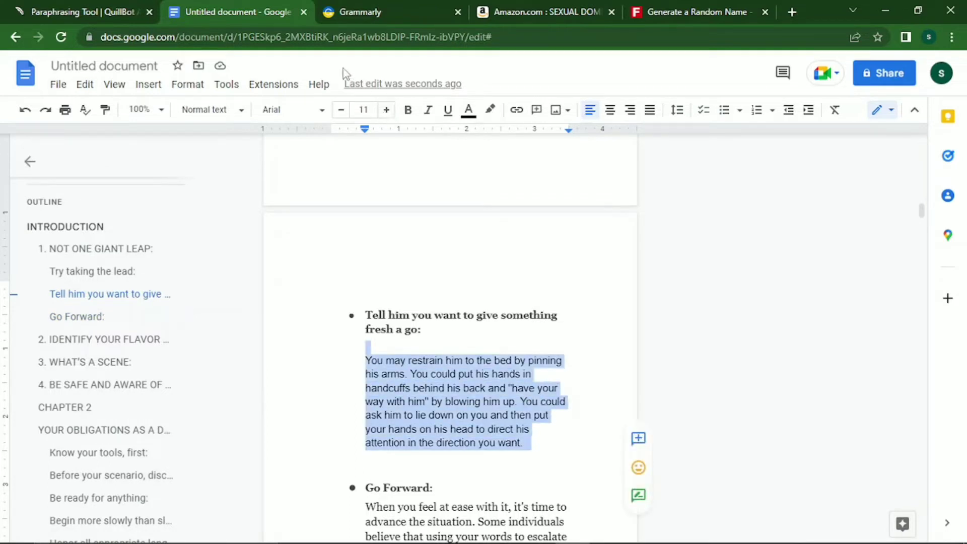
{"action": "left_click", "coordinate": [303, 110]}
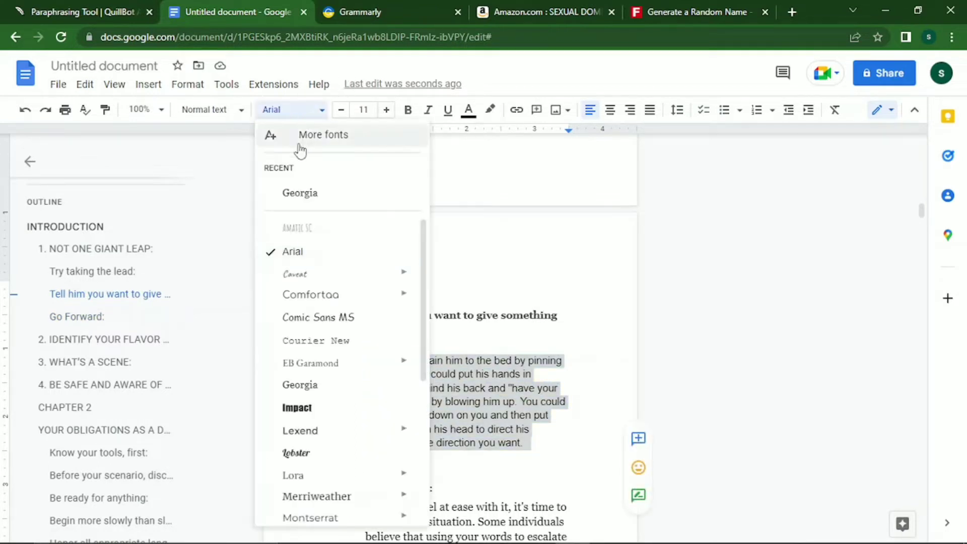
{"action": "left_click", "coordinate": [297, 193]}
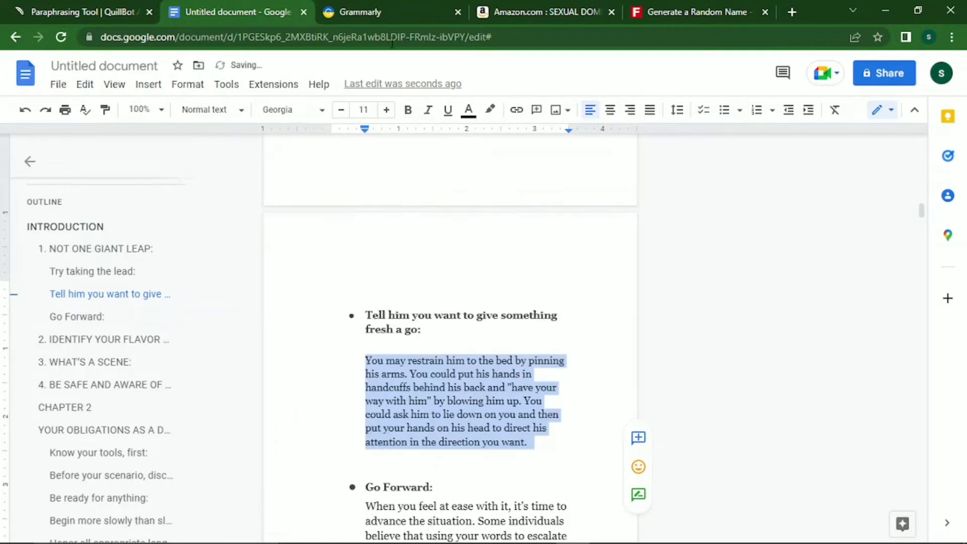
{"action": "left_click", "coordinate": [392, 112]}
Select the body text of the Try taking the lead paragraph.
{"action": "key", "text": "Up"}
{"action": "key", "text": "Up"}
{"action": "key", "text": "Up"}
{"action": "key", "text": "Up"}
{"action": "key", "text": "Up"}
{"action": "key", "text": "Up"}
{"action": "key", "text": "Up"}
{"action": "key", "text": "Up"}
{"action": "key", "text": "Up"}
{"action": "key", "text": "Up"}
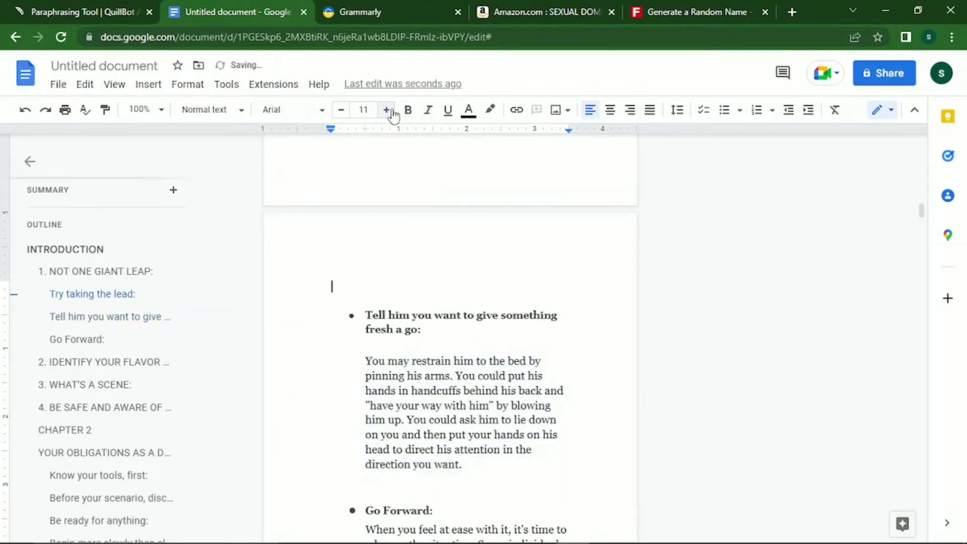
{"action": "key", "text": "Down"}
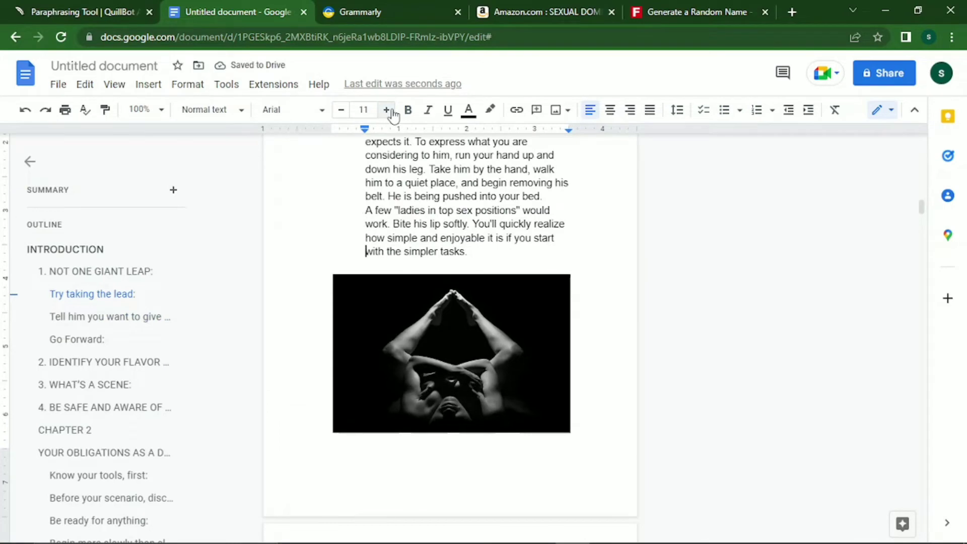
{"action": "key", "text": "shift+Up"}
{"action": "key", "text": "shift+Up"}
{"action": "key", "text": "shift+Up"}
{"action": "key", "text": "shift+Up"}
{"action": "key", "text": "shift+Up"}
{"action": "key", "text": "shift+Up"}
{"action": "key", "text": "shift+Up"}
{"action": "key", "text": "shift+Up"}
{"action": "key", "text": "shift+Up"}
{"action": "key", "text": "shift+Up"}
{"action": "key", "text": "shift+Up"}
{"action": "key", "text": "shift+Up"}
{"action": "key", "text": "shift+Up"}
{"action": "key", "text": "shift+Up"}
{"action": "key", "text": "shift+Up"}
{"action": "key", "text": "shift+Up"}
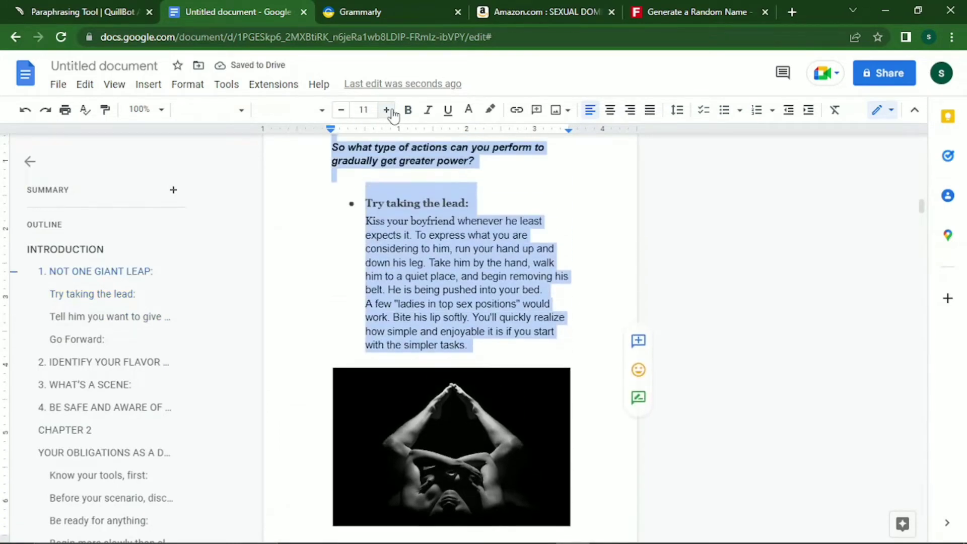
{"action": "key", "text": "shift+Down"}
{"action": "key", "text": "shift+Down"}
{"action": "key", "text": "shift+Down"}
{"action": "key", "text": "shift+Down"}
{"action": "key", "text": "shift+Down"}
{"action": "key", "text": "shift+Down"}
{"action": "key", "text": "shift+Down"}
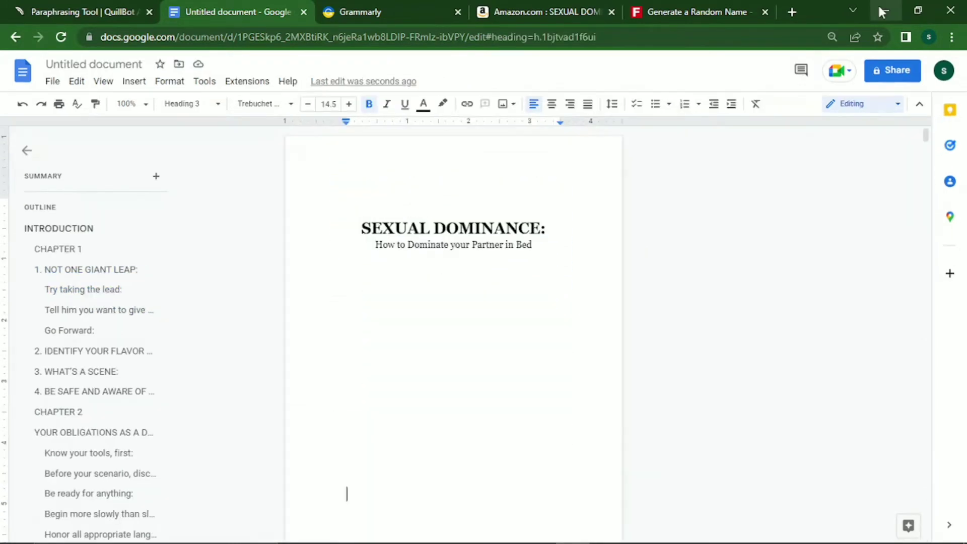
Read through the book from the title page down to the WHAT TO DO WHEN YOU DOMINATE section.
{"action": "key", "text": "Up"}
{"action": "key", "text": "Up"}
{"action": "key", "text": "Up"}
{"action": "key", "text": "Up"}
{"action": "key", "text": "Up"}
{"action": "key", "text": "Up"}
{"action": "key", "text": "Up"}
{"action": "key", "text": "Up"}
{"action": "key", "text": "Up"}
{"action": "key", "text": "Up"}
{"action": "key", "text": "Up"}
{"action": "key", "text": "Up"}
{"action": "key", "text": "Up"}
{"action": "key", "text": "Up"}
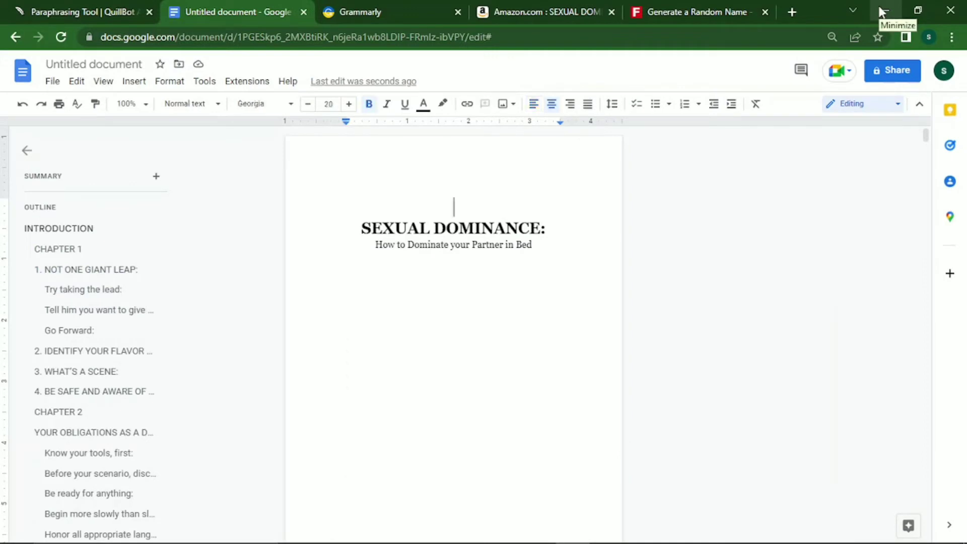
{"action": "key", "text": "Down"}
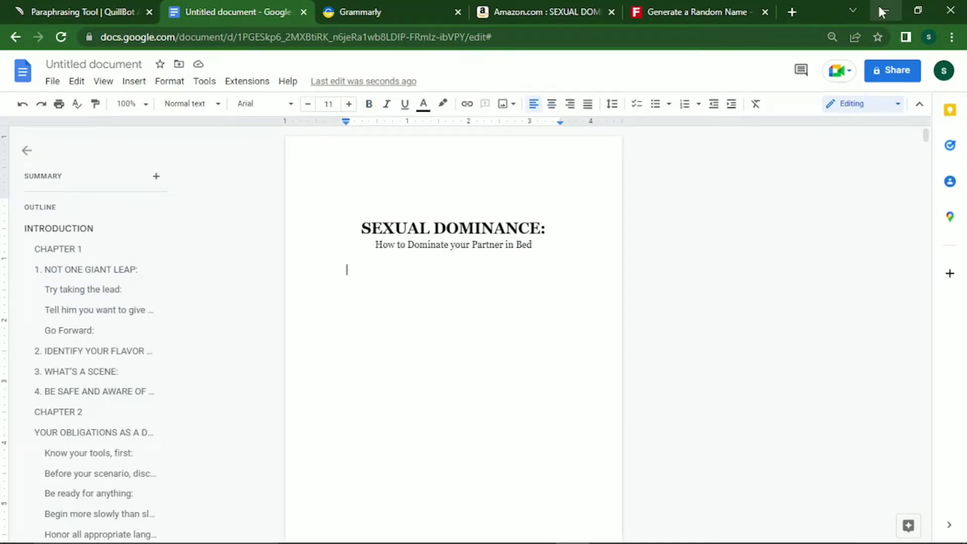
{"action": "key", "text": "Up"}
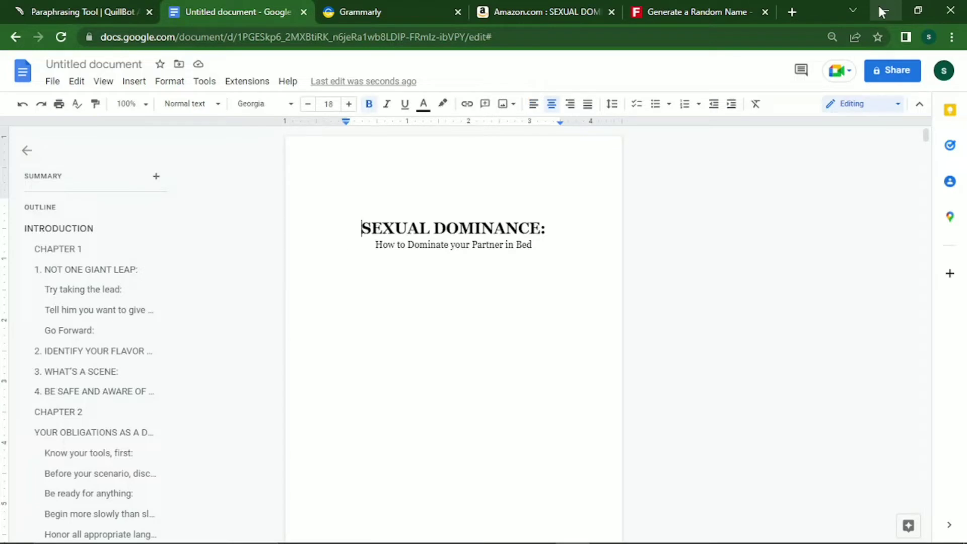
{"action": "key", "text": "Down"}
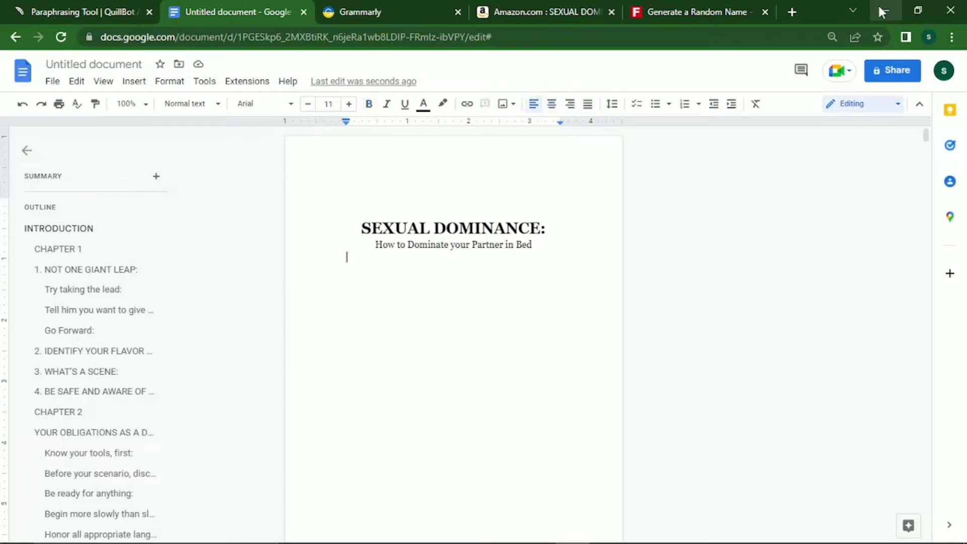
{"action": "key", "text": "Down"}
{"action": "key", "text": "Down"}
{"action": "key", "text": "Down"}
{"action": "key", "text": "Down"}
{"action": "key", "text": "Down"}
{"action": "key", "text": "Down"}
{"action": "key", "text": "Down"}
{"action": "key", "text": "Down"}
{"action": "key", "text": "Down"}
{"action": "key", "text": "Down"}
{"action": "key", "text": "Down"}
{"action": "key", "text": "Down"}
{"action": "key", "text": "Down"}
{"action": "key", "text": "Down"}
{"action": "key", "text": "Down"}
{"action": "key", "text": "Down"}
{"action": "key", "text": "Down"}
{"action": "key", "text": "Down"}
{"action": "key", "text": "Down"}
{"action": "key", "text": "Down"}
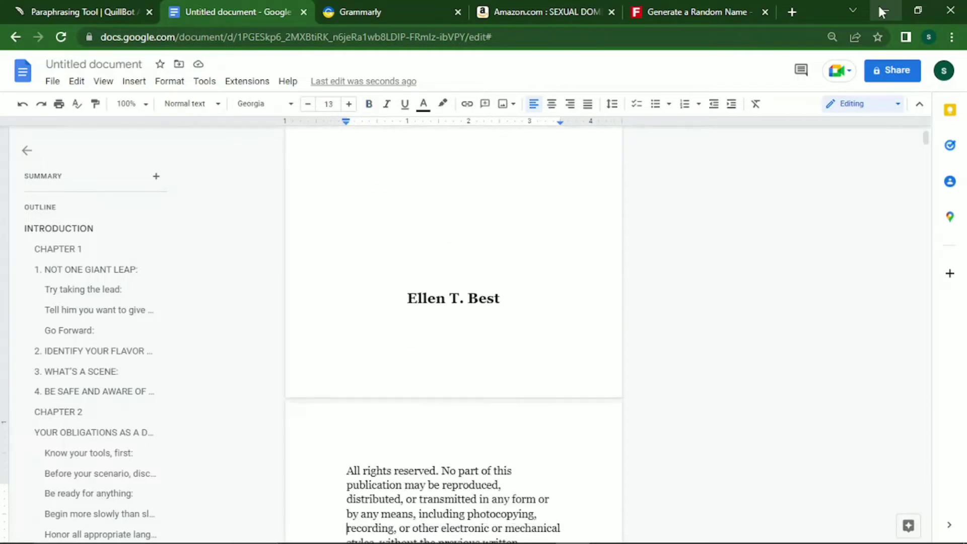
{"action": "key", "text": "Down"}
{"action": "key", "text": "Down"}
{"action": "key", "text": "Down"}
{"action": "key", "text": "Down"}
{"action": "key", "text": "Down"}
{"action": "key", "text": "Down"}
{"action": "key", "text": "Down"}
{"action": "key", "text": "Down"}
{"action": "key", "text": "Down"}
{"action": "key", "text": "Down"}
{"action": "key", "text": "Down"}
{"action": "key", "text": "Down"}
{"action": "key", "text": "Down"}
{"action": "key", "text": "Down"}
{"action": "key", "text": "Down"}
{"action": "key", "text": "Down"}
{"action": "key", "text": "Down"}
{"action": "key", "text": "Down"}
{"action": "key", "text": "Down"}
{"action": "key", "text": "Down"}
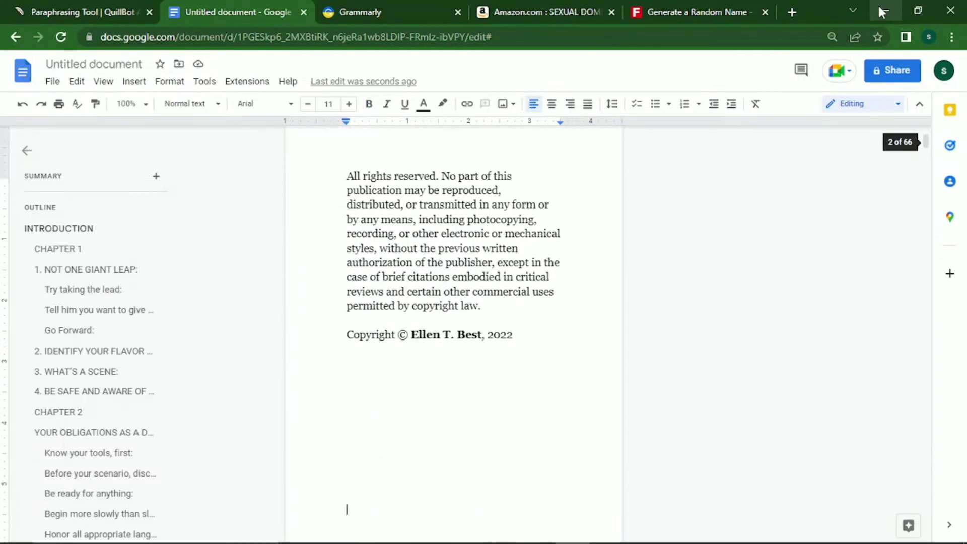
{"action": "key", "text": "Down"}
{"action": "key", "text": "Down"}
{"action": "key", "text": "Down"}
{"action": "key", "text": "Down"}
{"action": "key", "text": "Down"}
{"action": "key", "text": "Down"}
{"action": "key", "text": "Down"}
{"action": "key", "text": "Down"}
{"action": "key", "text": "Down"}
{"action": "key", "text": "Down"}
{"action": "key", "text": "Down"}
{"action": "key", "text": "Down"}
{"action": "key", "text": "Down"}
{"action": "key", "text": "Down"}
{"action": "key", "text": "Down"}
{"action": "key", "text": "Down"}
{"action": "key", "text": "Down"}
{"action": "key", "text": "Down"}
{"action": "key", "text": "Down"}
{"action": "key", "text": "Down"}
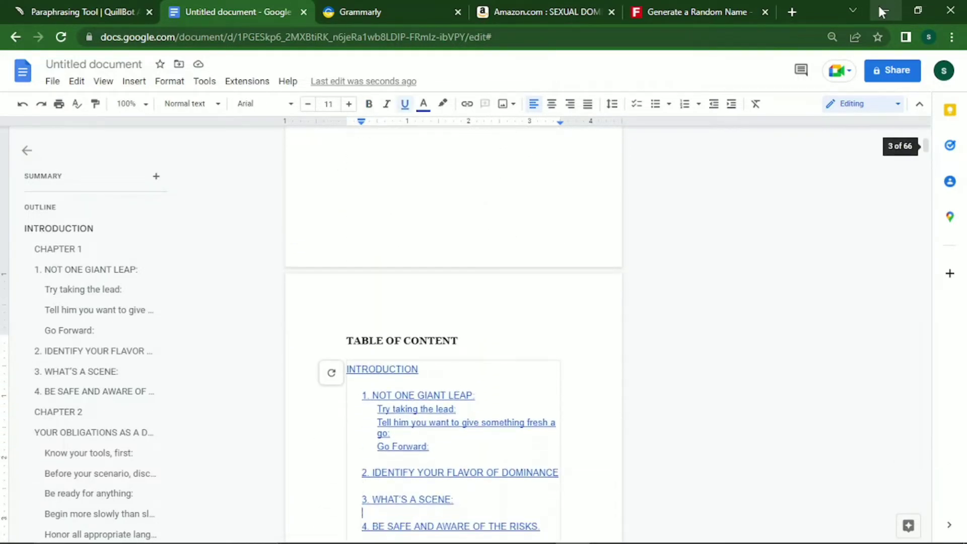
{"action": "key", "text": "Down"}
{"action": "key", "text": "Down"}
{"action": "key", "text": "Down"}
{"action": "key", "text": "Down"}
{"action": "key", "text": "Down"}
{"action": "key", "text": "Down"}
{"action": "key", "text": "Down"}
{"action": "key", "text": "Down"}
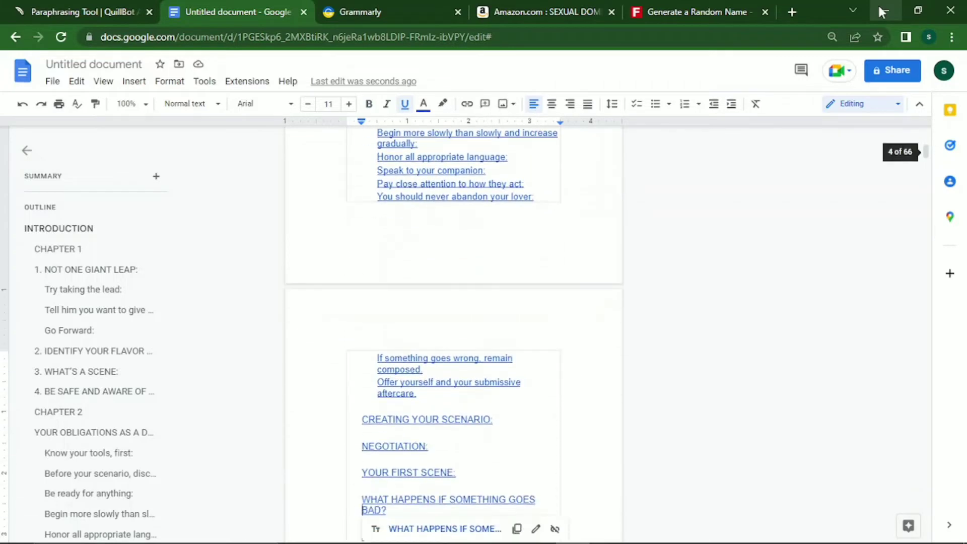
{"action": "key", "text": "Down"}
{"action": "key", "text": "Down"}
{"action": "key", "text": "Down"}
{"action": "key", "text": "Down"}
{"action": "key", "text": "Down"}
{"action": "key", "text": "Down"}
{"action": "key", "text": "Down"}
{"action": "key", "text": "Down"}
{"action": "key", "text": "Down"}
{"action": "key", "text": "Down"}
{"action": "key", "text": "Down"}
{"action": "key", "text": "Down"}
{"action": "key", "text": "Down"}
{"action": "key", "text": "Down"}
{"action": "key", "text": "Down"}
{"action": "key", "text": "Down"}
{"action": "key", "text": "Down"}
{"action": "key", "text": "Down"}
{"action": "key", "text": "Down"}
{"action": "key", "text": "Down"}
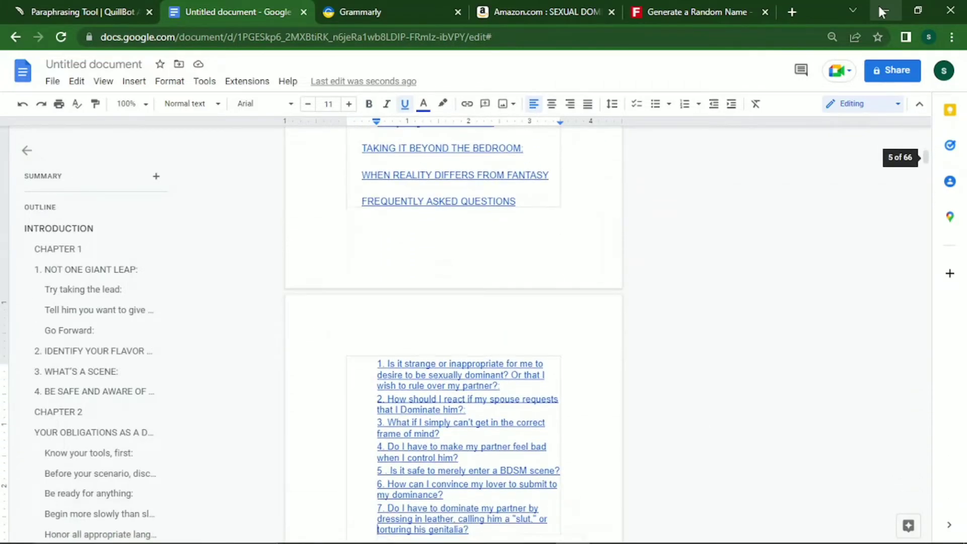
{"action": "key", "text": "Down"}
{"action": "key", "text": "Down"}
{"action": "key", "text": "Down"}
{"action": "key", "text": "Down"}
{"action": "key", "text": "Down"}
{"action": "key", "text": "Down"}
{"action": "key", "text": "Down"}
{"action": "key", "text": "Down"}
{"action": "key", "text": "Down"}
{"action": "key", "text": "Down"}
{"action": "key", "text": "Down"}
{"action": "key", "text": "Down"}
{"action": "key", "text": "Down"}
{"action": "key", "text": "Down"}
{"action": "key", "text": "Down"}
{"action": "key", "text": "Down"}
{"action": "key", "text": "Down"}
{"action": "key", "text": "Down"}
{"action": "key", "text": "Down"}
{"action": "key", "text": "Down"}
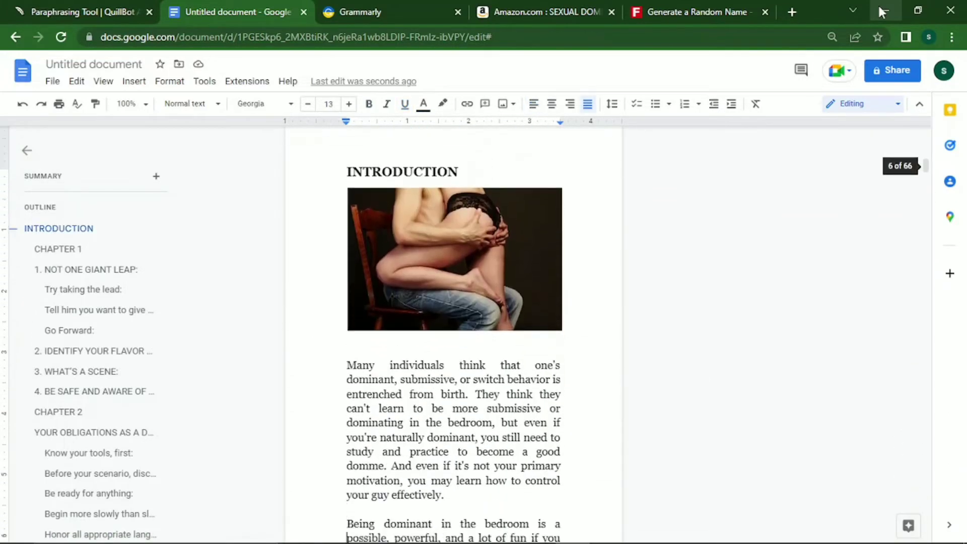
{"action": "key", "text": "Down"}
{"action": "key", "text": "Down"}
{"action": "key", "text": "Down"}
{"action": "key", "text": "Down"}
{"action": "key", "text": "Down"}
{"action": "key", "text": "Down"}
{"action": "key", "text": "Down"}
{"action": "key", "text": "Down"}
{"action": "key", "text": "Down"}
{"action": "key", "text": "Down"}
{"action": "key", "text": "Down"}
{"action": "key", "text": "Down"}
{"action": "key", "text": "Down"}
{"action": "key", "text": "Down"}
{"action": "key", "text": "Down"}
{"action": "key", "text": "Down"}
{"action": "key", "text": "Down"}
{"action": "key", "text": "Down"}
{"action": "key", "text": "Down"}
{"action": "key", "text": "Down"}
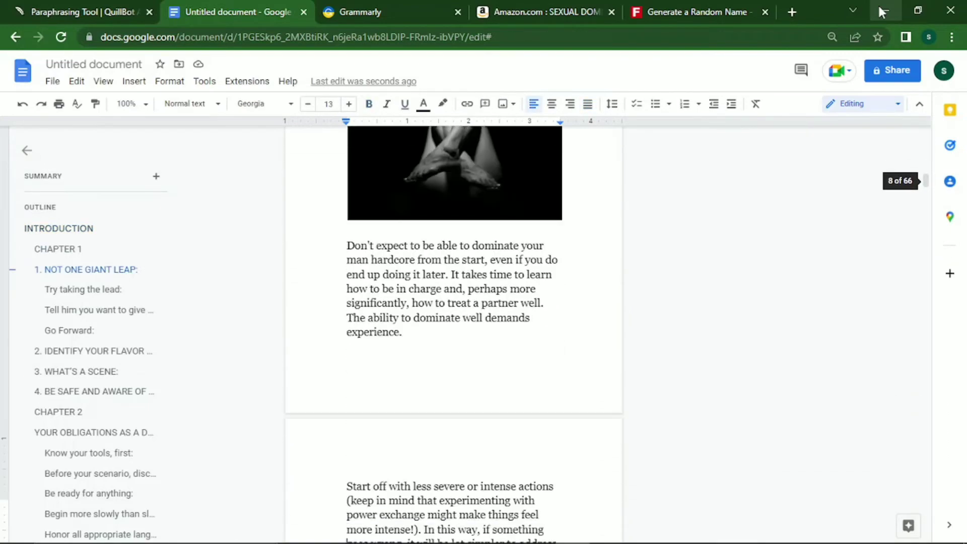
{"action": "key", "text": "Down"}
{"action": "key", "text": "Down"}
{"action": "key", "text": "Down"}
{"action": "key", "text": "Down"}
{"action": "key", "text": "Down"}
{"action": "key", "text": "Down"}
{"action": "key", "text": "Down"}
{"action": "key", "text": "Down"}
{"action": "key", "text": "Down"}
{"action": "key", "text": "Down"}
{"action": "key", "text": "Down"}
{"action": "key", "text": "Down"}
{"action": "key", "text": "Down"}
{"action": "key", "text": "Down"}
{"action": "key", "text": "Down"}
{"action": "key", "text": "Down"}
{"action": "key", "text": "Down"}
{"action": "key", "text": "Down"}
{"action": "key", "text": "Down"}
{"action": "key", "text": "Down"}
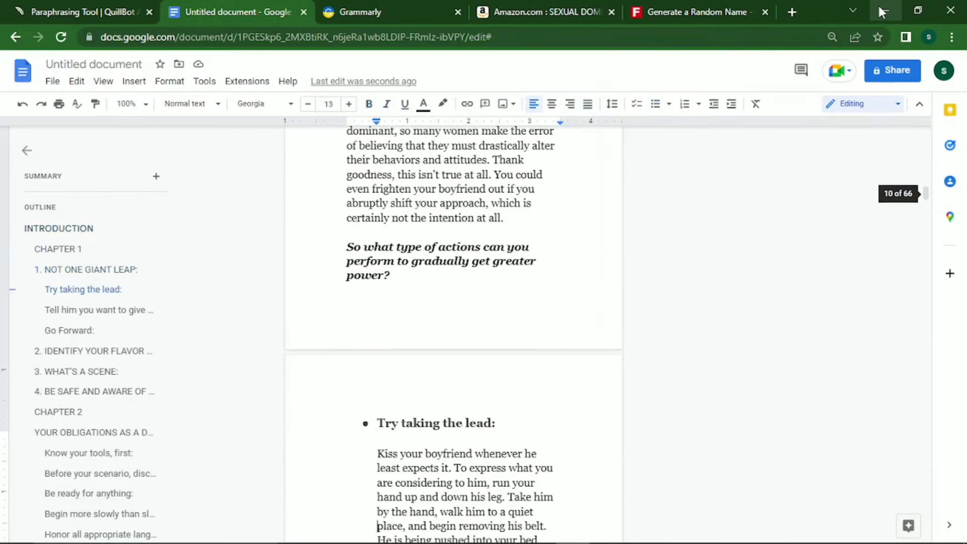
{"action": "key", "text": "Down"}
{"action": "key", "text": "Down"}
{"action": "key", "text": "Down"}
{"action": "key", "text": "Down"}
{"action": "key", "text": "Down"}
{"action": "key", "text": "Down"}
{"action": "key", "text": "Down"}
{"action": "key", "text": "Down"}
{"action": "key", "text": "Down"}
{"action": "key", "text": "Down"}
{"action": "key", "text": "Down"}
{"action": "key", "text": "Down"}
{"action": "key", "text": "Down"}
{"action": "key", "text": "Down"}
{"action": "key", "text": "Down"}
{"action": "key", "text": "Down"}
{"action": "key", "text": "Down"}
{"action": "key", "text": "Down"}
{"action": "key", "text": "Down"}
{"action": "key", "text": "Down"}
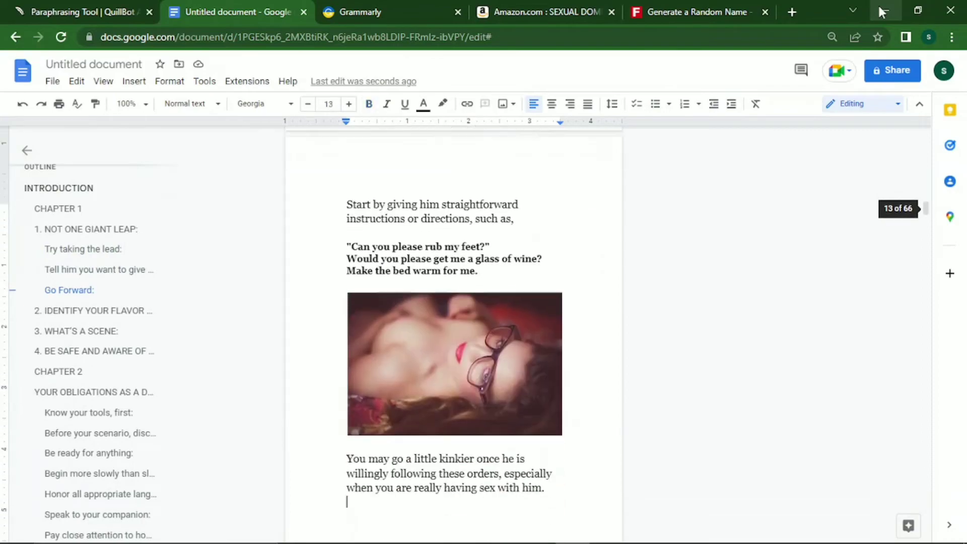
{"action": "key", "text": "Down"}
{"action": "key", "text": "Down"}
{"action": "key", "text": "Down"}
{"action": "key", "text": "Down"}
{"action": "key", "text": "Down"}
{"action": "key", "text": "Down"}
{"action": "key", "text": "Down"}
{"action": "key", "text": "Down"}
{"action": "key", "text": "Down"}
{"action": "key", "text": "Down"}
{"action": "key", "text": "Down"}
{"action": "key", "text": "Down"}
{"action": "key", "text": "Down"}
{"action": "key", "text": "Down"}
{"action": "key", "text": "Down"}
{"action": "key", "text": "Down"}
{"action": "key", "text": "Down"}
{"action": "key", "text": "Down"}
{"action": "key", "text": "Down"}
{"action": "key", "text": "Down"}
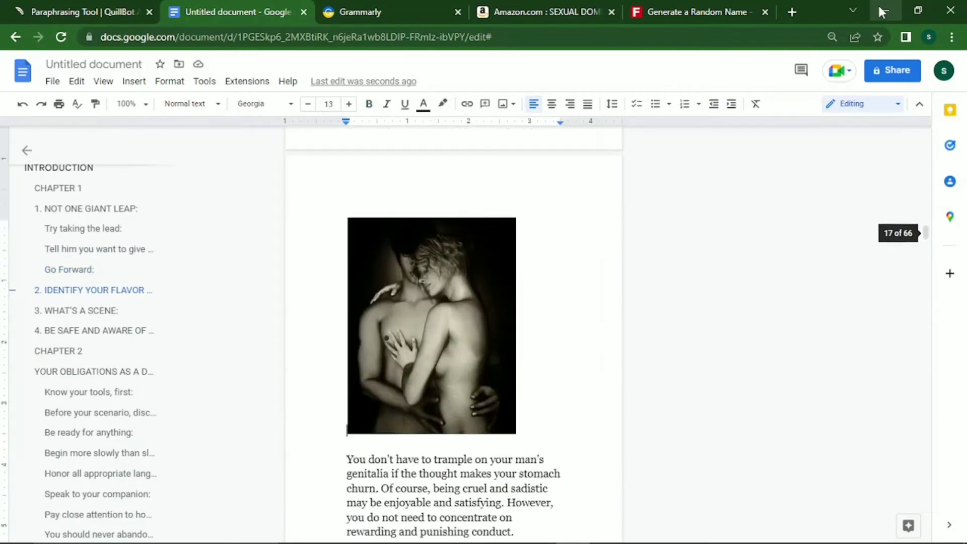
{"action": "key", "text": "Down"}
{"action": "key", "text": "Down"}
{"action": "key", "text": "Down"}
{"action": "key", "text": "Down"}
{"action": "key", "text": "Down"}
{"action": "key", "text": "Down"}
{"action": "key", "text": "Down"}
{"action": "key", "text": "Down"}
{"action": "key", "text": "Down"}
{"action": "key", "text": "Down"}
{"action": "key", "text": "Down"}
{"action": "key", "text": "Down"}
{"action": "key", "text": "Down"}
{"action": "key", "text": "Down"}
{"action": "key", "text": "Down"}
{"action": "key", "text": "Down"}
{"action": "key", "text": "Down"}
{"action": "key", "text": "Down"}
{"action": "key", "text": "Down"}
{"action": "key", "text": "Down"}
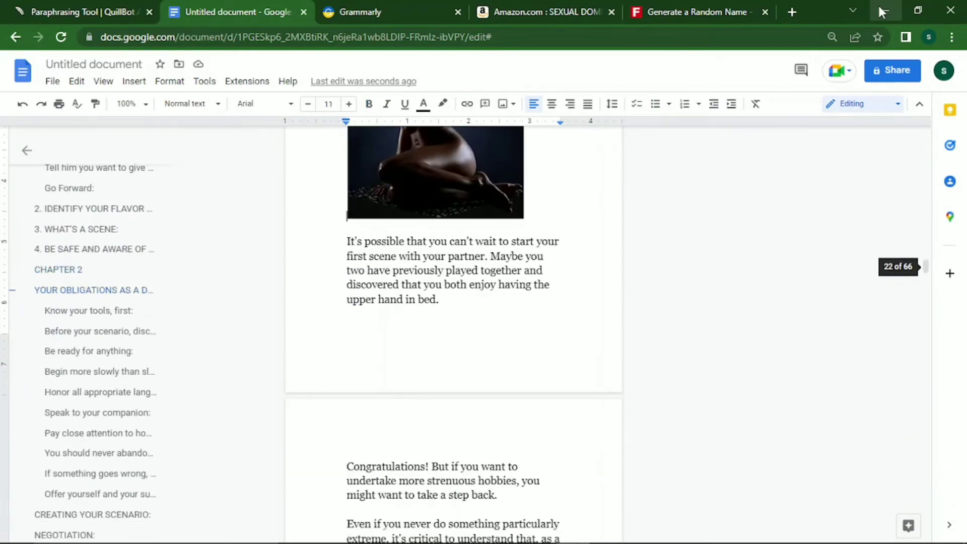
{"action": "key", "text": "Down"}
{"action": "key", "text": "Down"}
{"action": "key", "text": "Down"}
{"action": "key", "text": "Down"}
{"action": "key", "text": "Down"}
{"action": "key", "text": "Down"}
{"action": "key", "text": "Down"}
{"action": "key", "text": "Down"}
{"action": "key", "text": "Down"}
{"action": "key", "text": "Down"}
{"action": "key", "text": "Down"}
{"action": "key", "text": "Down"}
{"action": "key", "text": "Down"}
{"action": "key", "text": "Down"}
{"action": "key", "text": "Down"}
{"action": "key", "text": "Down"}
{"action": "key", "text": "Down"}
{"action": "key", "text": "Down"}
{"action": "key", "text": "Down"}
{"action": "key", "text": "Down"}
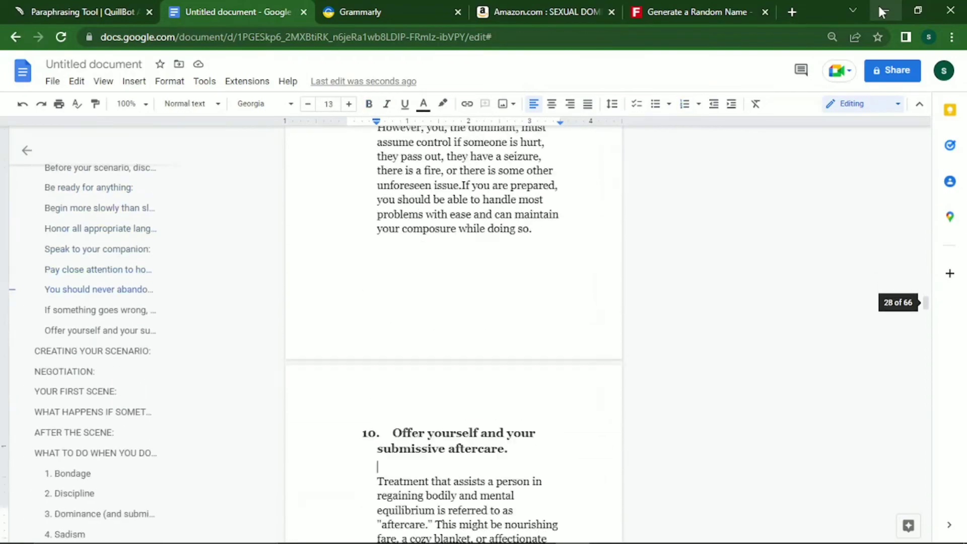
{"action": "key", "text": "Down"}
{"action": "key", "text": "Down"}
{"action": "key", "text": "Down"}
{"action": "key", "text": "Down"}
{"action": "key", "text": "Down"}
{"action": "key", "text": "Down"}
{"action": "key", "text": "Down"}
{"action": "key", "text": "Down"}
{"action": "key", "text": "Down"}
{"action": "key", "text": "Down"}
{"action": "key", "text": "Down"}
{"action": "key", "text": "Down"}
{"action": "key", "text": "Down"}
{"action": "key", "text": "Down"}
{"action": "key", "text": "Down"}
{"action": "key", "text": "Down"}
{"action": "key", "text": "Down"}
{"action": "key", "text": "Down"}
{"action": "key", "text": "Down"}
{"action": "key", "text": "Down"}
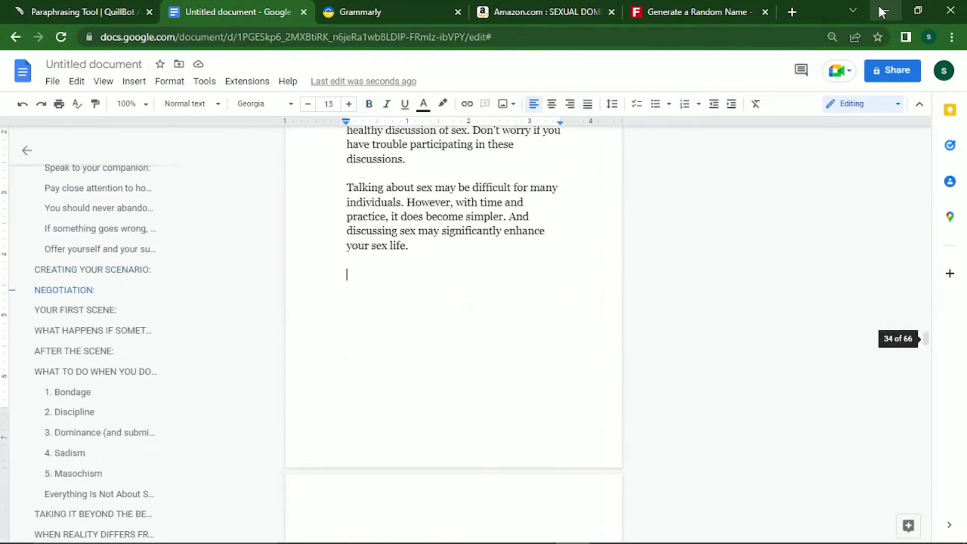
{"action": "key", "text": "Down"}
{"action": "key", "text": "Down"}
{"action": "key", "text": "Down"}
{"action": "key", "text": "Down"}
{"action": "key", "text": "Down"}
{"action": "key", "text": "Down"}
{"action": "key", "text": "Down"}
{"action": "key", "text": "Down"}
{"action": "key", "text": "Down"}
{"action": "key", "text": "Down"}
{"action": "key", "text": "Down"}
{"action": "key", "text": "Down"}
{"action": "key", "text": "Down"}
{"action": "key", "text": "Down"}
{"action": "key", "text": "Down"}
{"action": "key", "text": "Down"}
{"action": "key", "text": "Down"}
{"action": "key", "text": "Down"}
{"action": "key", "text": "Down"}
{"action": "key", "text": "Down"}
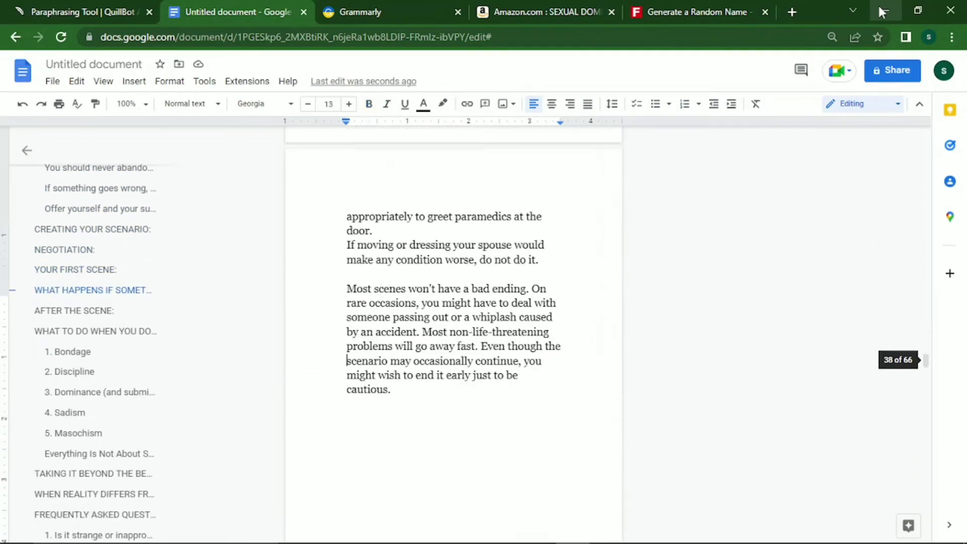
{"action": "key", "text": "Down"}
{"action": "key", "text": "Down"}
{"action": "key", "text": "Down"}
{"action": "key", "text": "Down"}
{"action": "key", "text": "Down"}
{"action": "key", "text": "Down"}
{"action": "key", "text": "Down"}
{"action": "key", "text": "Down"}
{"action": "key", "text": "Down"}
{"action": "key", "text": "Down"}
{"action": "key", "text": "Down"}
{"action": "key", "text": "Down"}
{"action": "key", "text": "Down"}
{"action": "key", "text": "Down"}
{"action": "key", "text": "Down"}
{"action": "key", "text": "Down"}
{"action": "key", "text": "Down"}
{"action": "key", "text": "Down"}
{"action": "key", "text": "Down"}
{"action": "key", "text": "Down"}
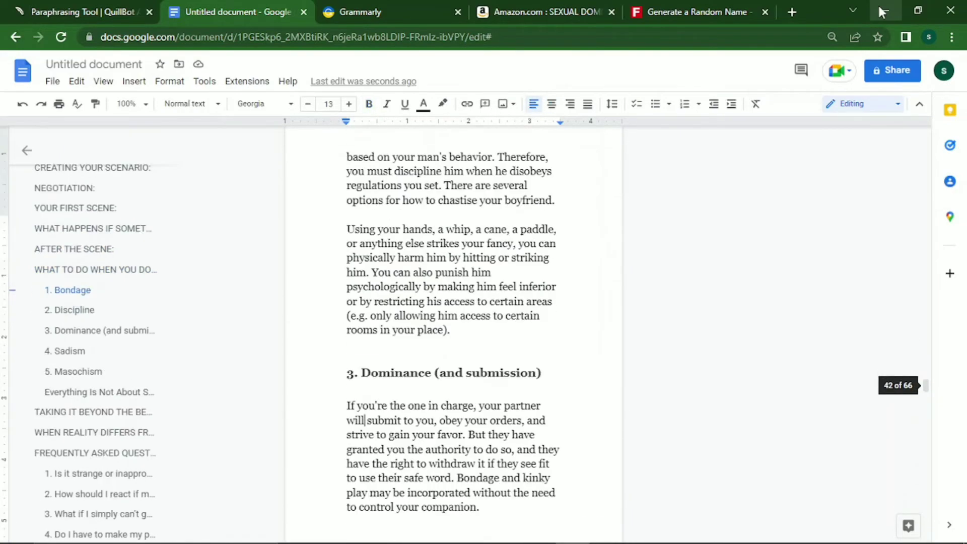
{"action": "key", "text": "Down"}
{"action": "key", "text": "Down"}
{"action": "key", "text": "Down"}
{"action": "key", "text": "Down"}
{"action": "key", "text": "Down"}
{"action": "key", "text": "Down"}
{"action": "key", "text": "Down"}
{"action": "key", "text": "Down"}
{"action": "key", "text": "Down"}
{"action": "key", "text": "Down"}
{"action": "key", "text": "Down"}
{"action": "key", "text": "Down"}
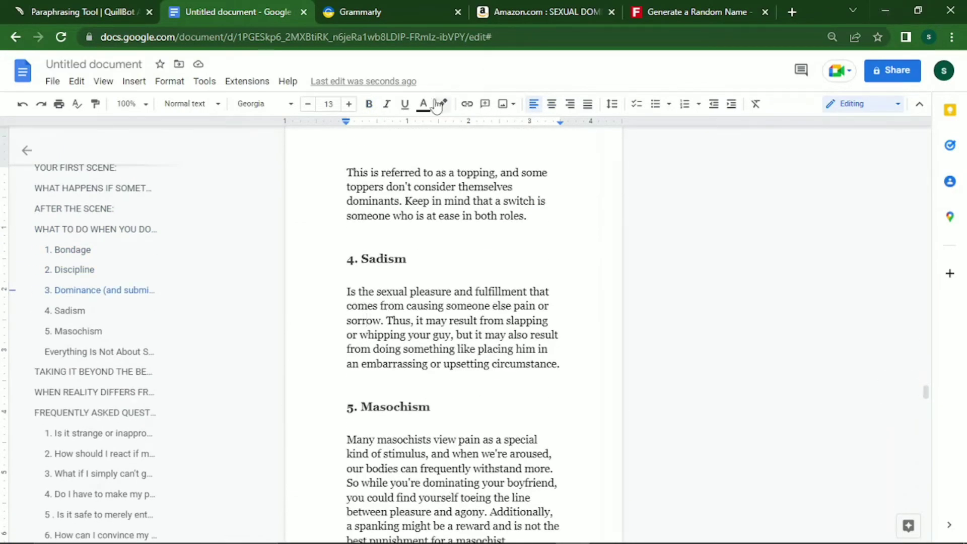
{"action": "left_click", "coordinate": [79, 229]}
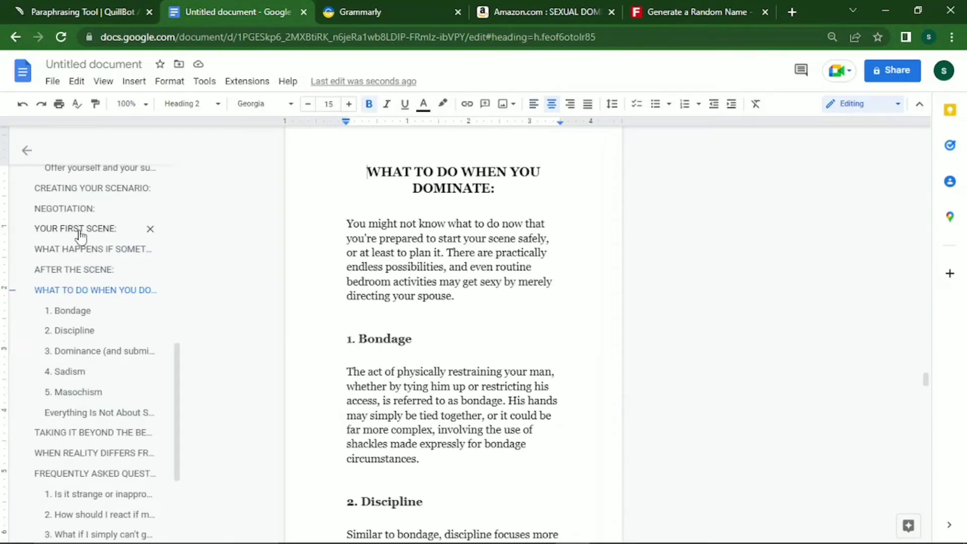
Rename the untitled document to SEXUAL DOMINANCE by dropping the trailing colon.
{"action": "left_click", "coordinate": [91, 62]}
{"action": "key", "text": "End"}
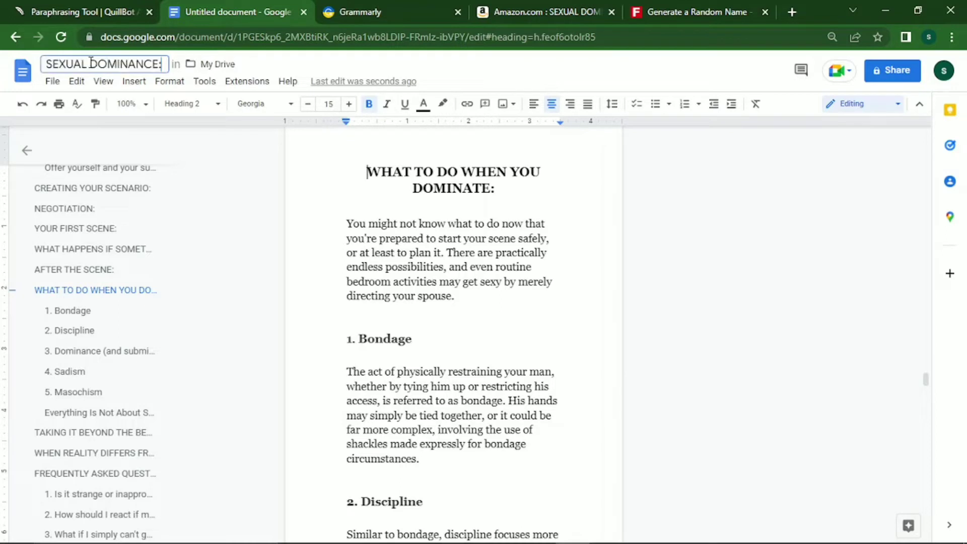
{"action": "key", "text": "BackSpace"}
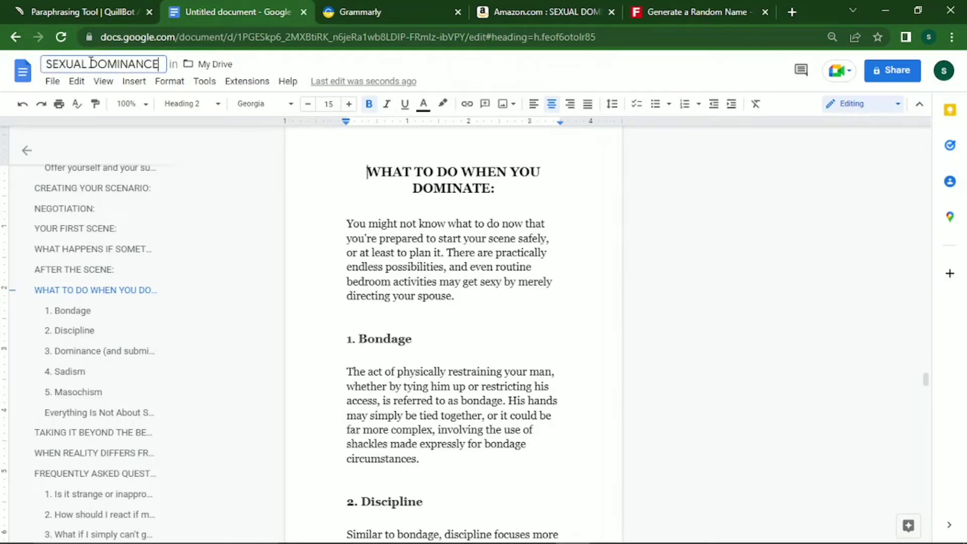
{"action": "left_click", "coordinate": [53, 82]}
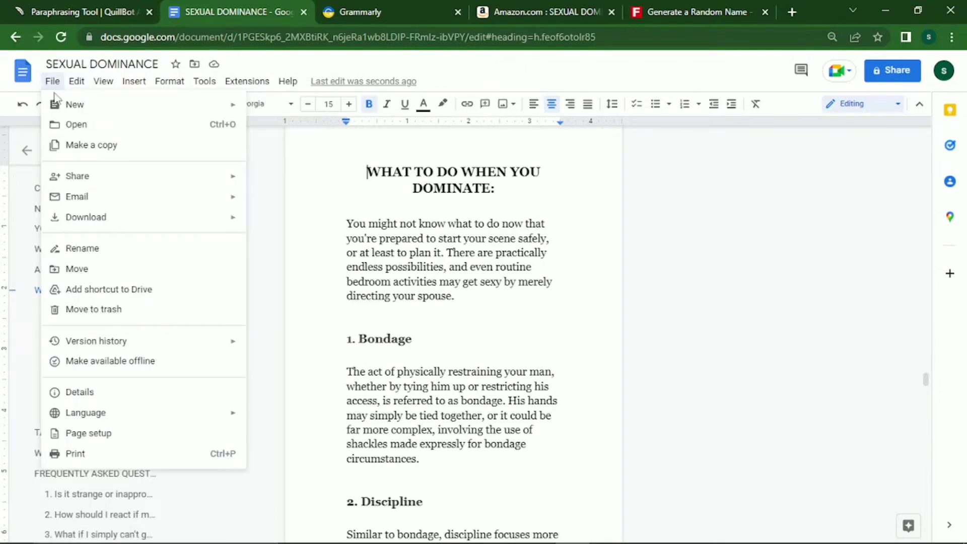
Download the book as a Microsoft Word .docx file and as a PDF.
{"action": "mouse_move", "coordinate": [237, 222]}
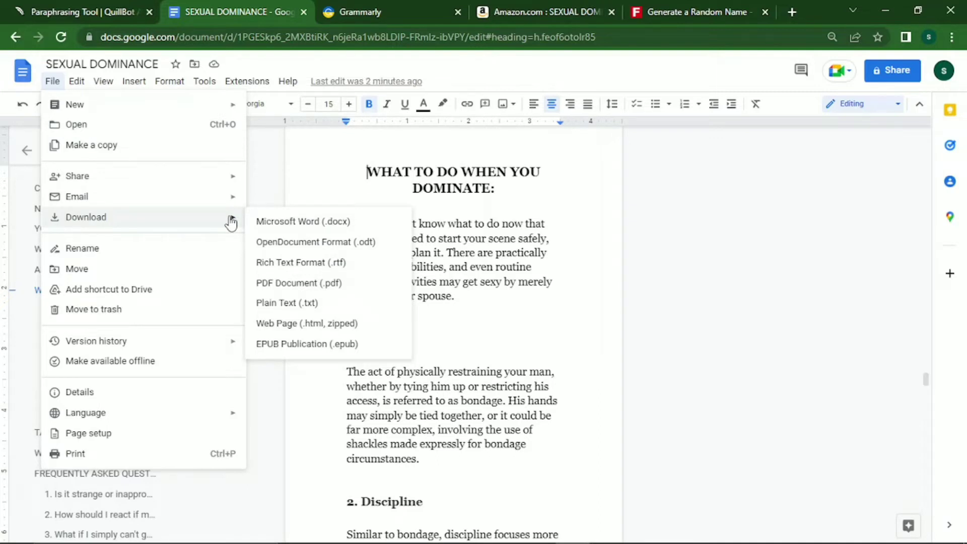
{"action": "left_click", "coordinate": [284, 222]}
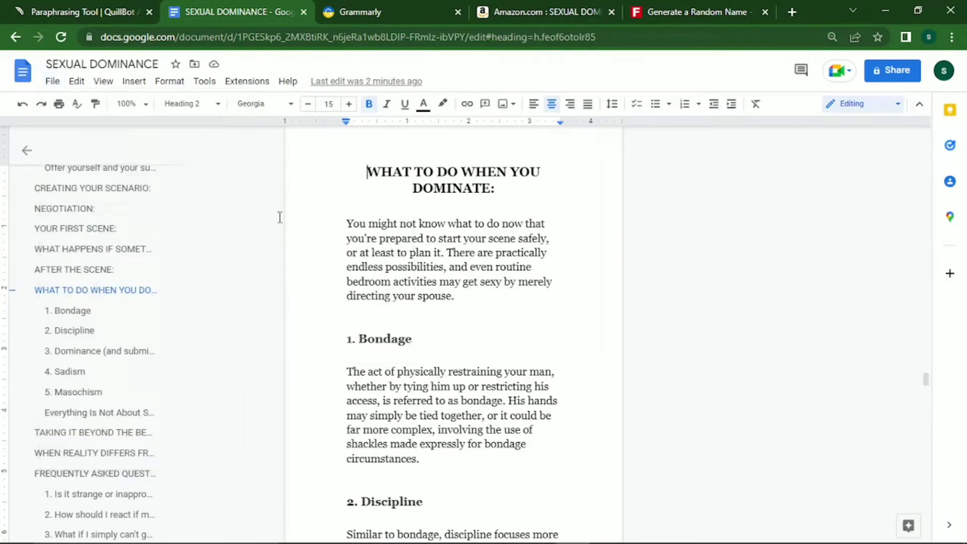
{"action": "left_click", "coordinate": [52, 85]}
{"action": "mouse_move", "coordinate": [166, 220]}
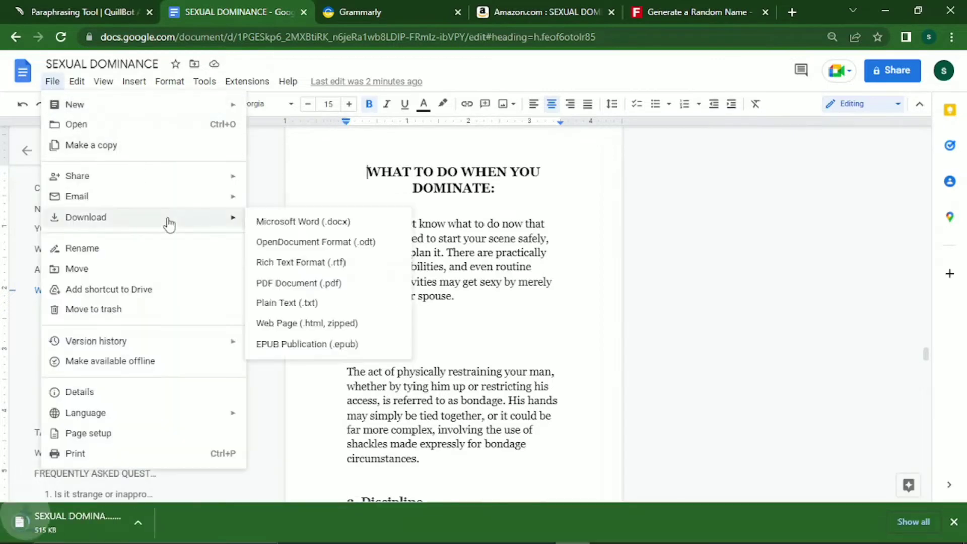
{"action": "left_click", "coordinate": [297, 285]}
Download a zipped .html web page copy and return to the title page.
{"action": "left_click", "coordinate": [52, 81]}
{"action": "mouse_move", "coordinate": [77, 81]}
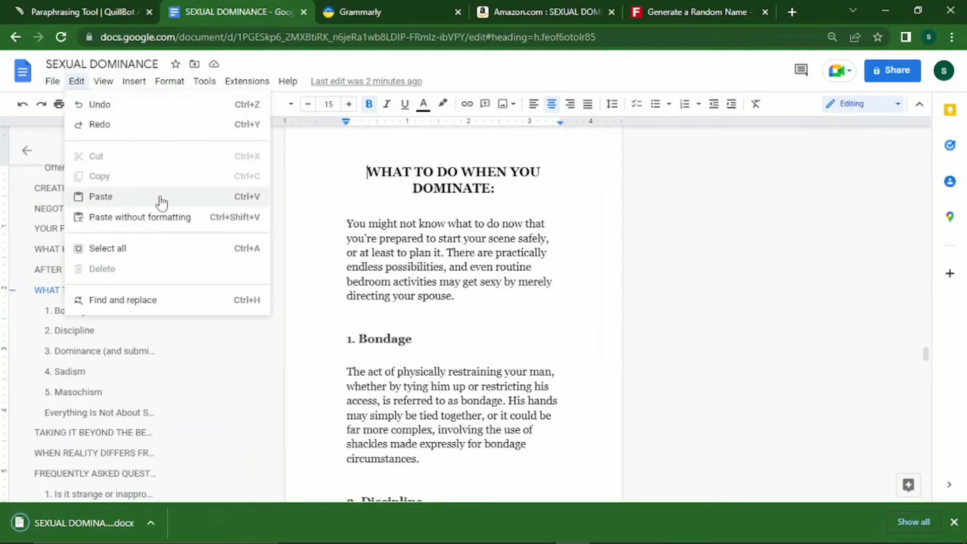
{"action": "mouse_move", "coordinate": [233, 231]}
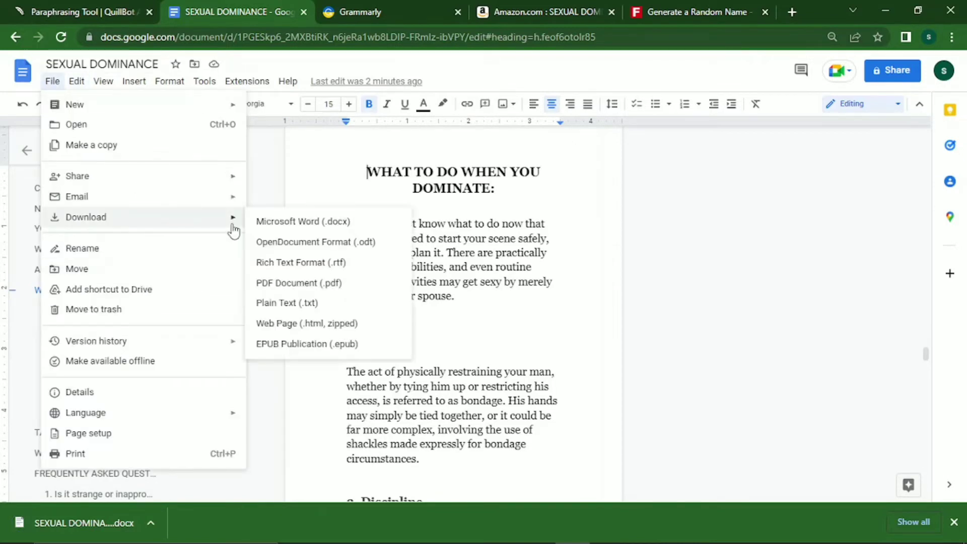
{"action": "left_click", "coordinate": [310, 328]}
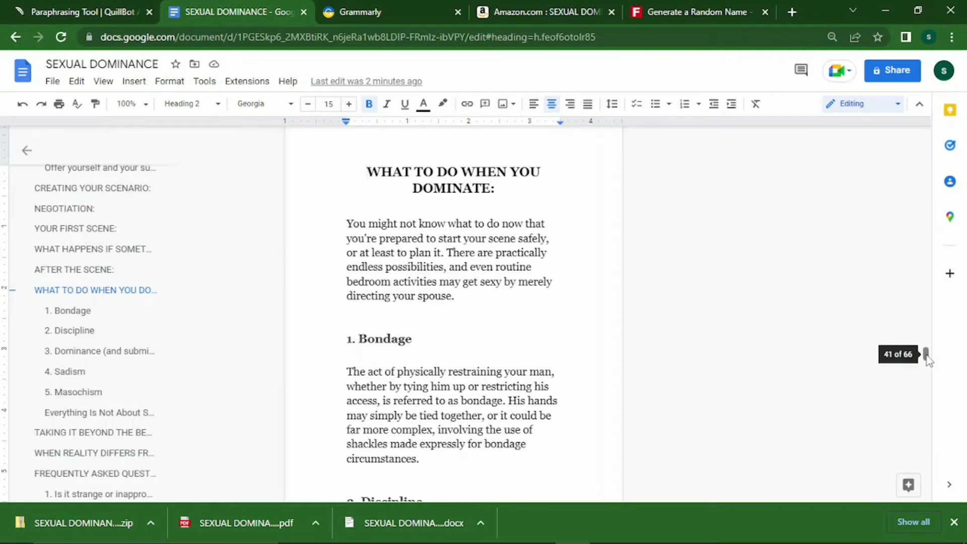
{"action": "left_click_drag", "start_coordinate": [926, 356], "coordinate": [929, 89]}
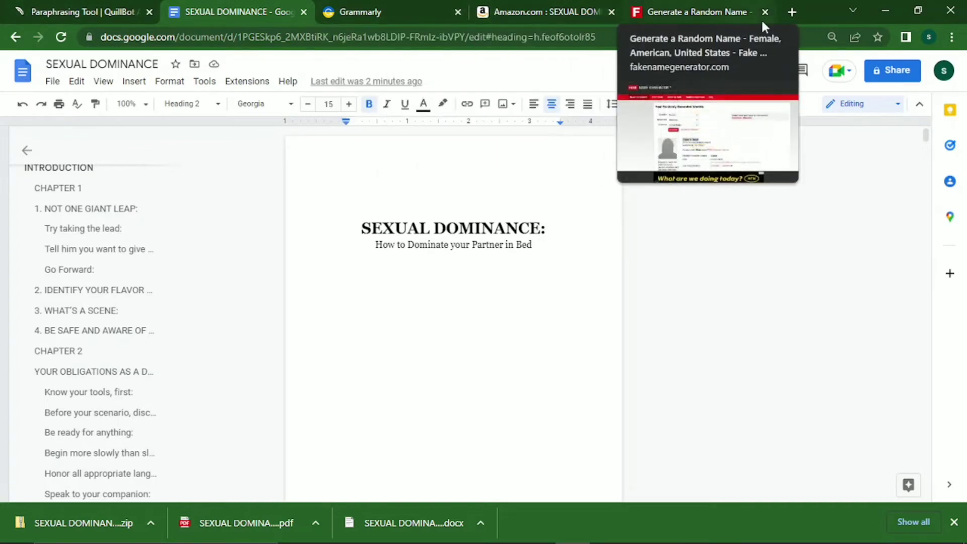
Search Google for canva in a new browser tab.
{"action": "left_click", "coordinate": [793, 10]}
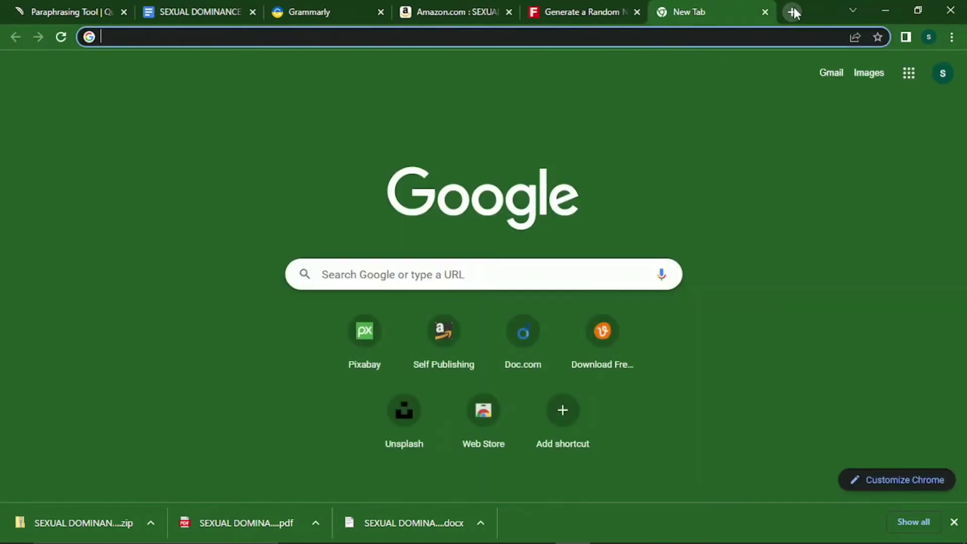
{"action": "type", "text": "canva"}
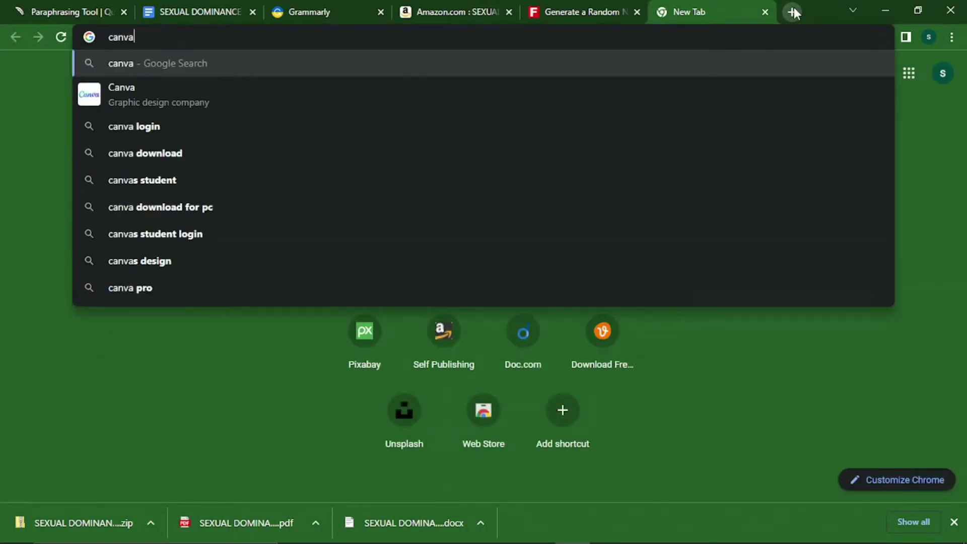
{"action": "key", "text": "Return"}
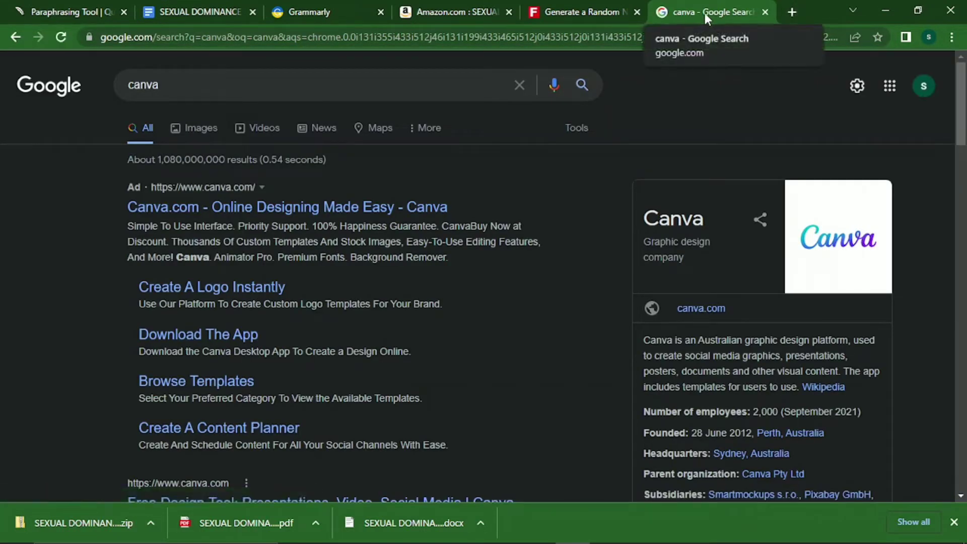
Search for 'kdp calculator cover' and open the KDP Cover Calculator result.
{"action": "left_click", "coordinate": [579, 38]}
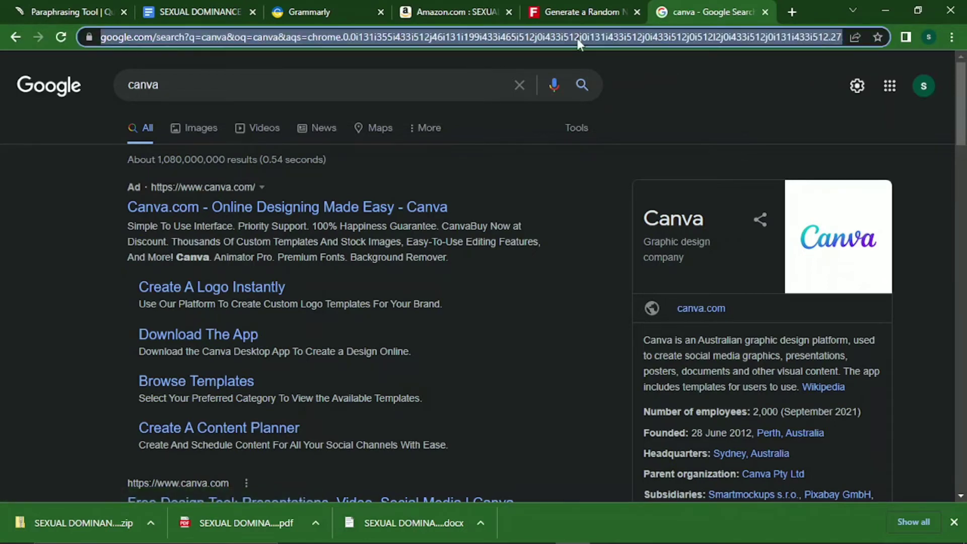
{"action": "type", "text": "c"}
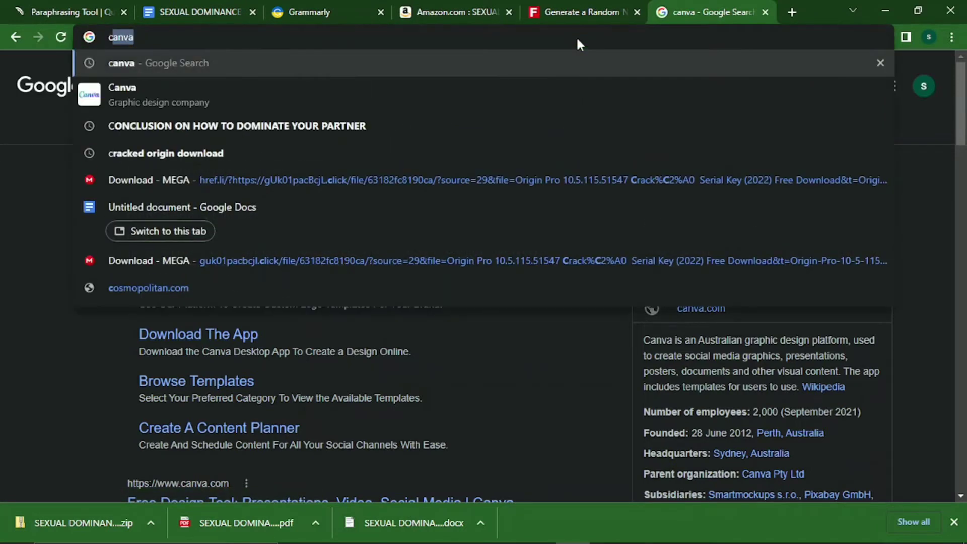
{"action": "key", "text": "BackSpace"}
{"action": "key", "text": "BackSpace"}
{"action": "type", "text": "k"}
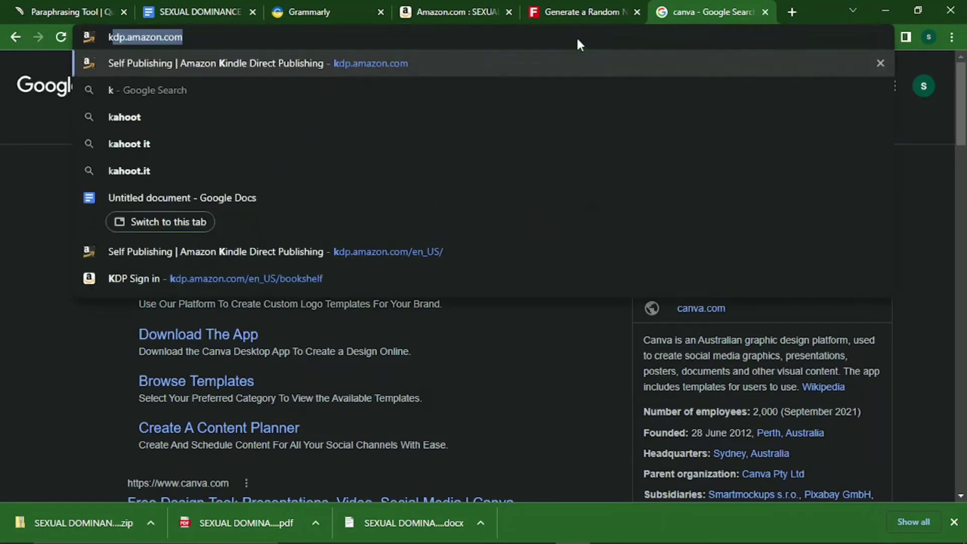
{"action": "type", "text": "dp cal"}
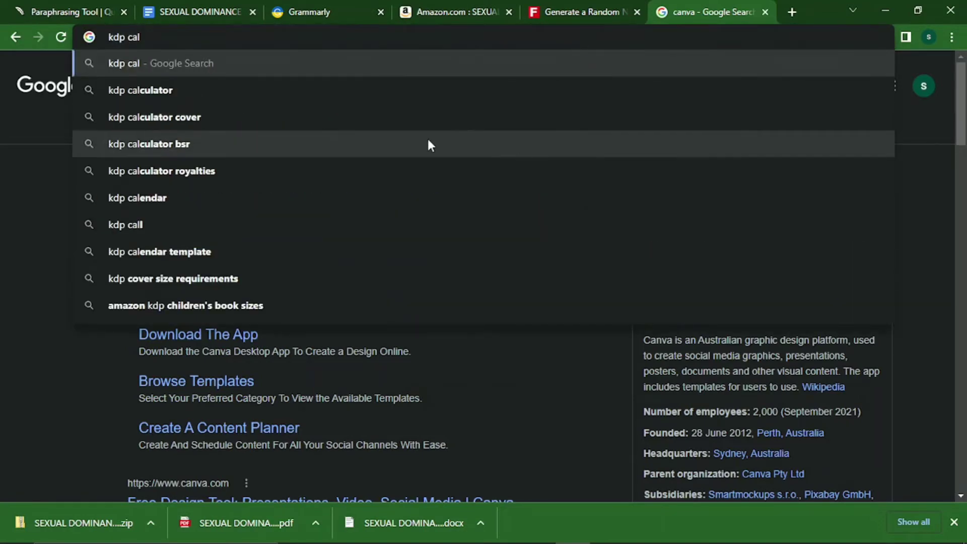
{"action": "key", "text": "Down"}
{"action": "key", "text": "Down"}
{"action": "key", "text": "Return"}
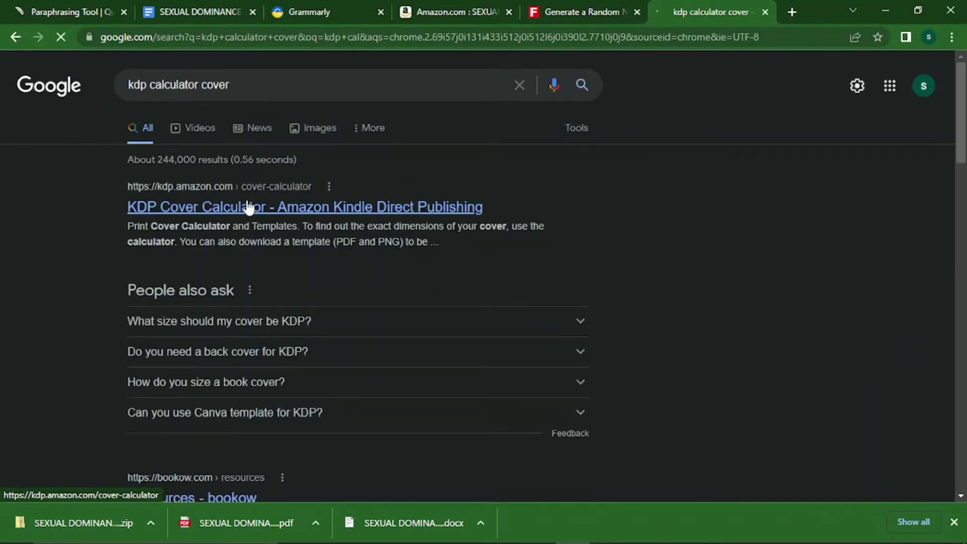
{"action": "left_click", "coordinate": [247, 206]}
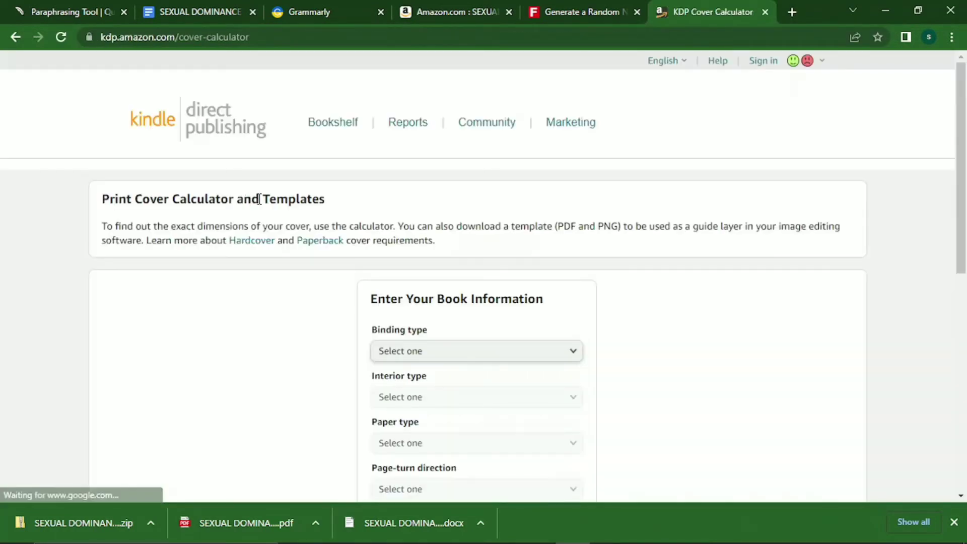
Check the manuscript's page count, then choose Paperback, Black & white interior and White paper.
{"action": "left_click", "coordinate": [215, 9]}
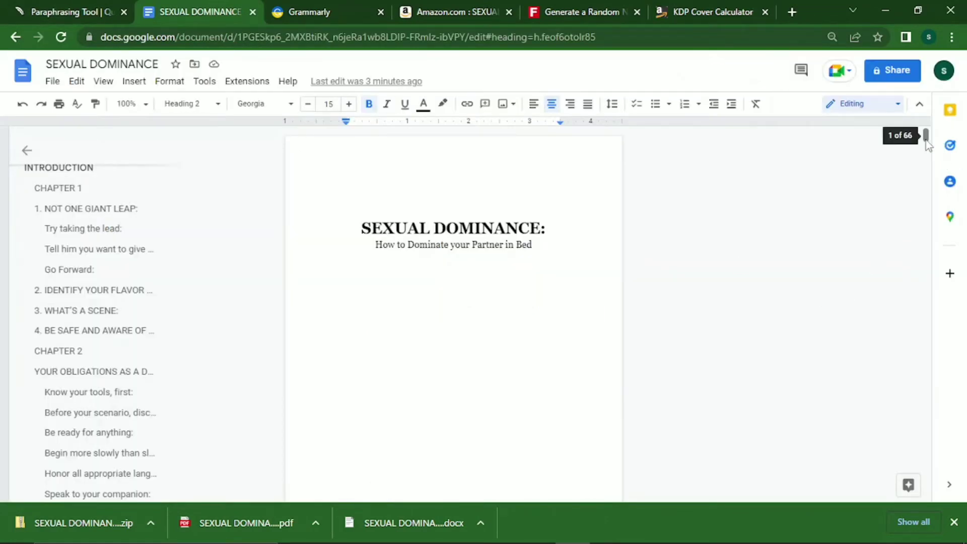
{"action": "left_click", "coordinate": [735, 8]}
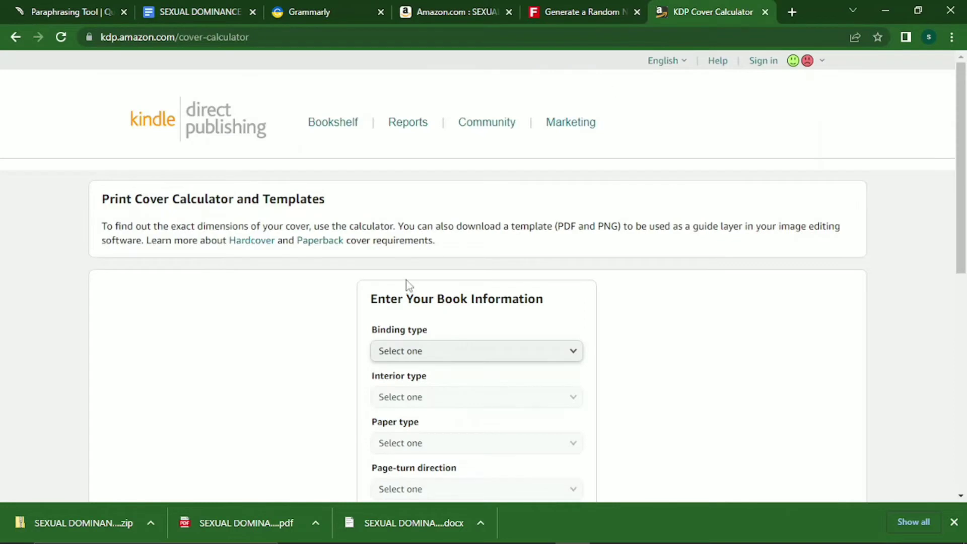
{"action": "scroll", "coordinate": [520, 362], "scroll_direction": "down", "scroll_amount": 3}
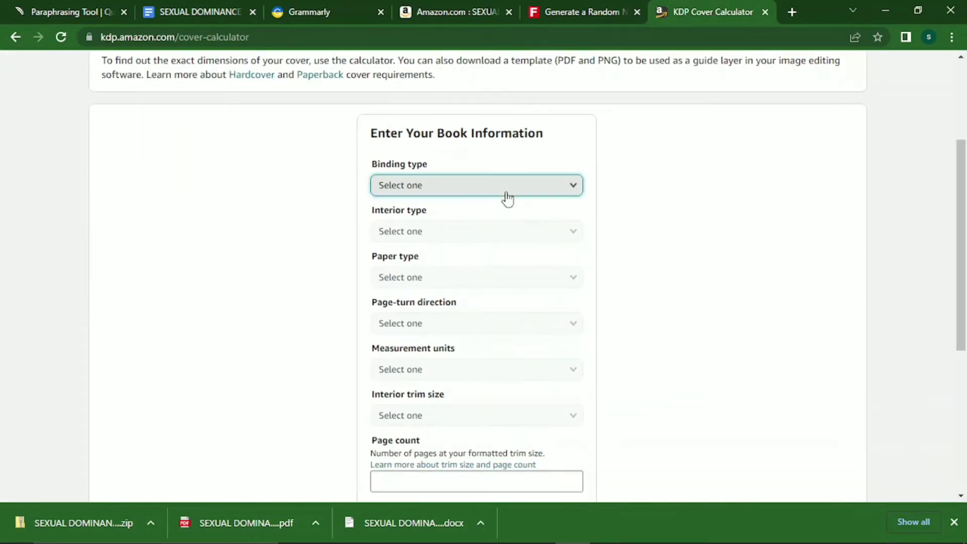
{"action": "left_click", "coordinate": [505, 193]}
{"action": "left_click", "coordinate": [471, 204]}
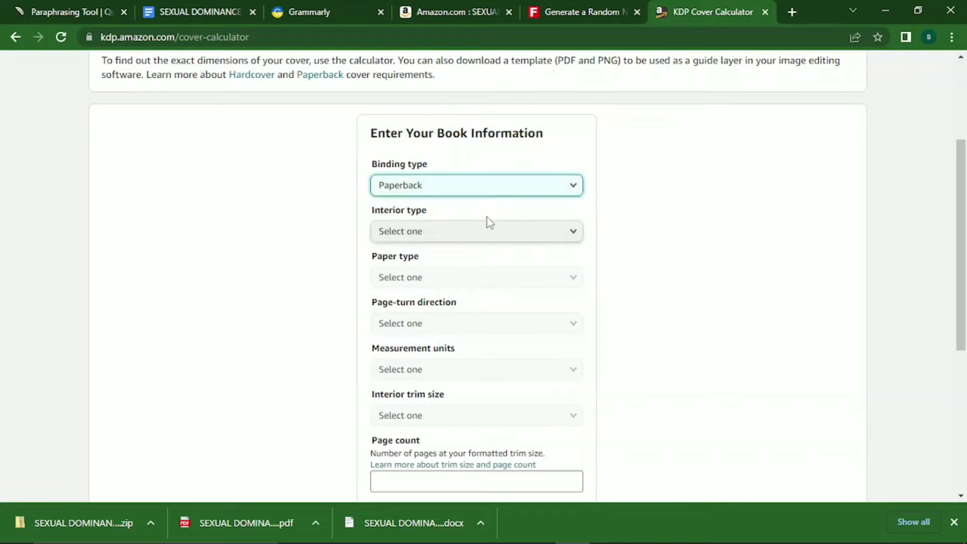
{"action": "left_click", "coordinate": [488, 233]}
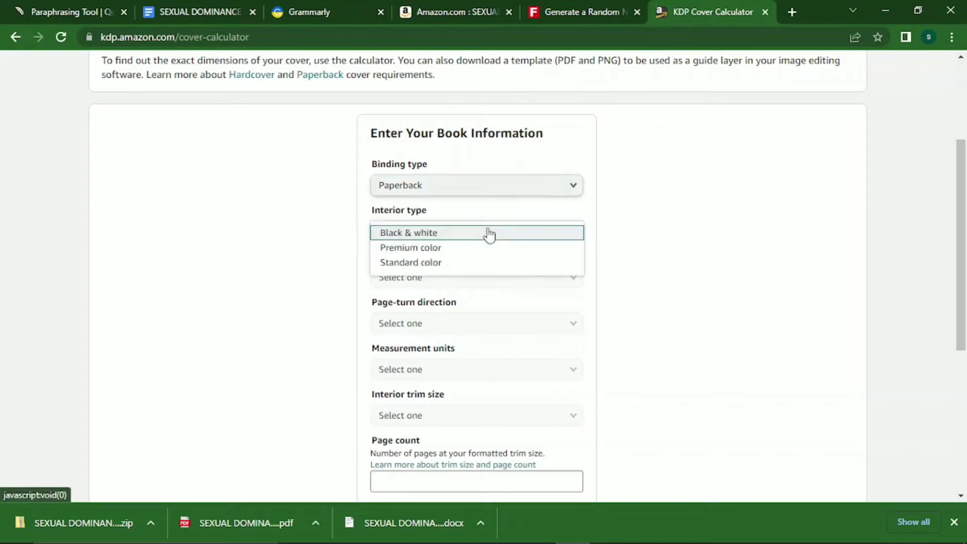
{"action": "left_click", "coordinate": [455, 237]}
{"action": "left_click", "coordinate": [431, 280]}
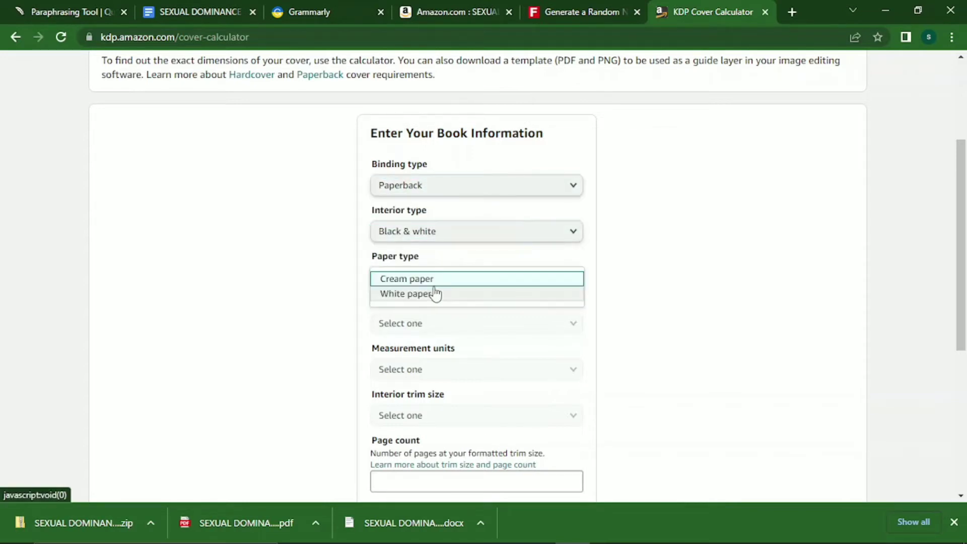
{"action": "left_click", "coordinate": [429, 297]}
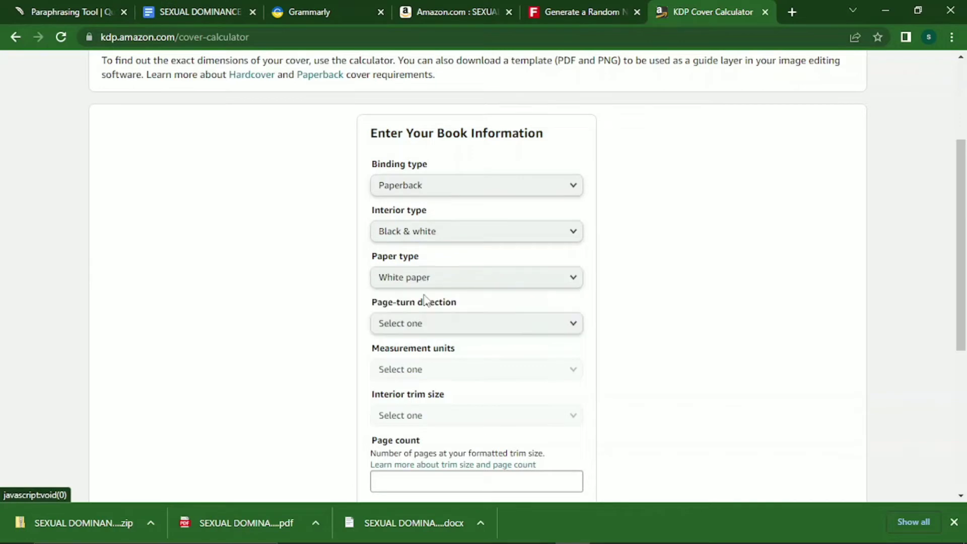
Set Left to Right, inches, 5.5 x 8.5 in trim and 66 pages, then calculate.
{"action": "left_click", "coordinate": [436, 326]}
{"action": "left_click", "coordinate": [430, 326]}
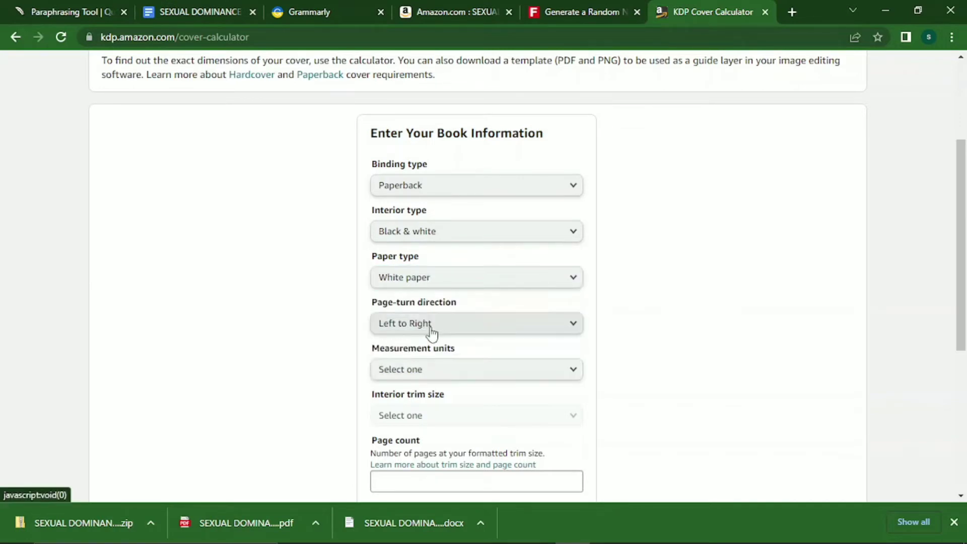
{"action": "left_click", "coordinate": [475, 383]}
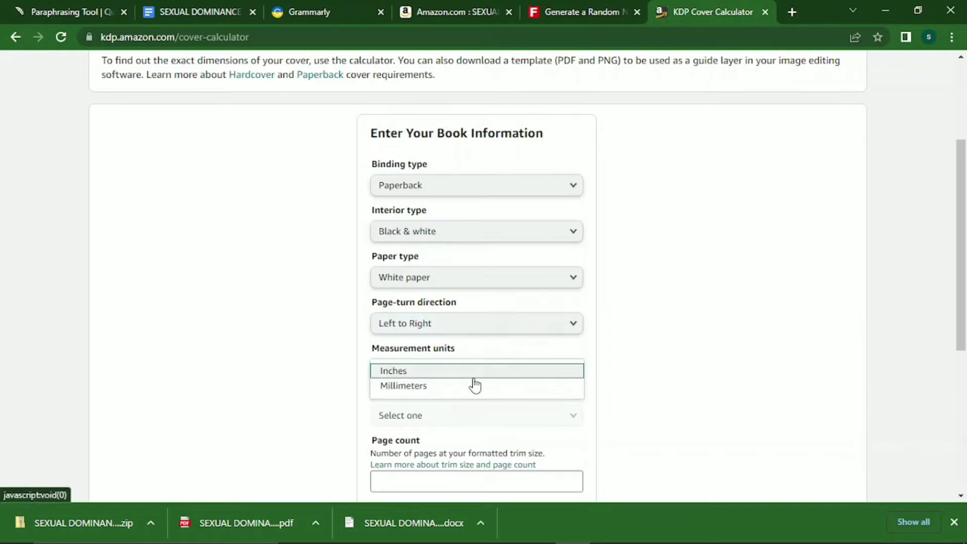
{"action": "left_click", "coordinate": [460, 375]}
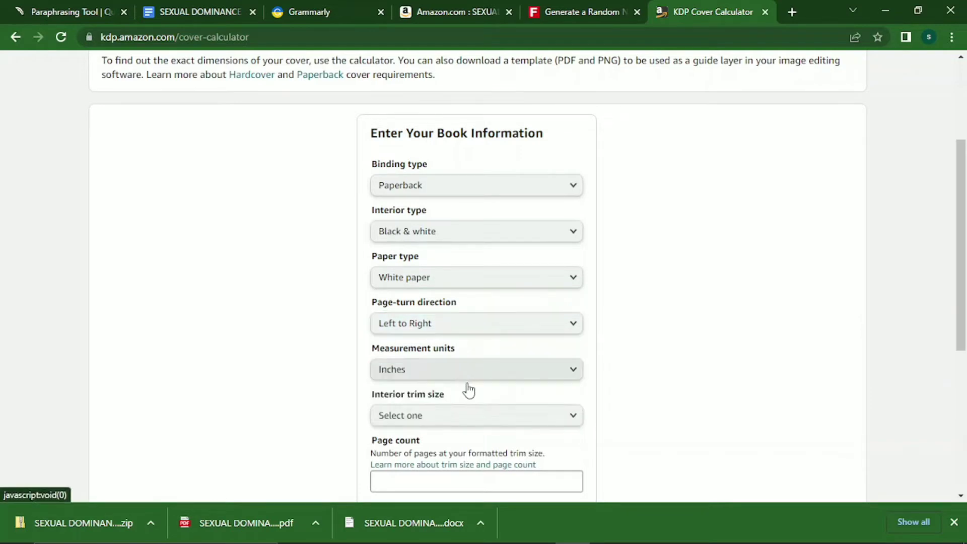
{"action": "left_click", "coordinate": [483, 418]}
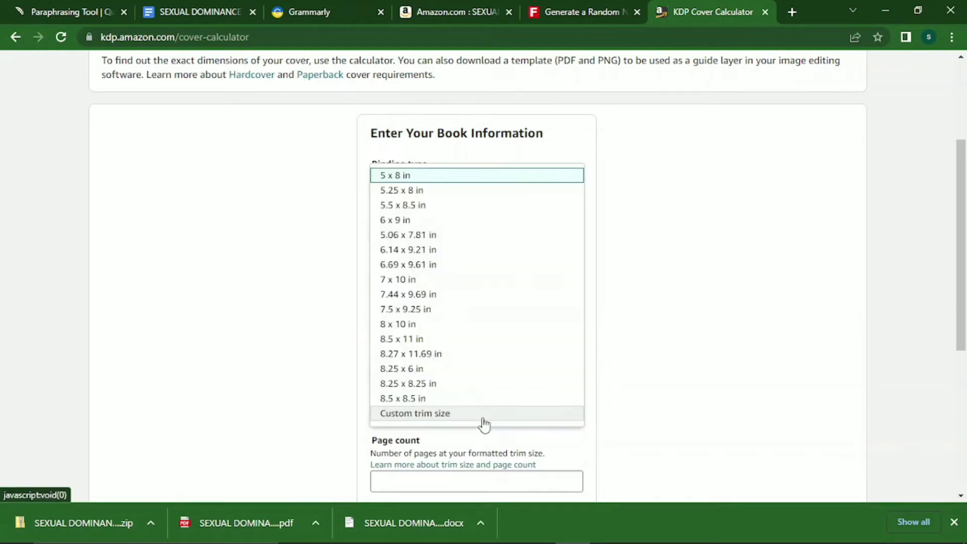
{"action": "left_click", "coordinate": [483, 205]}
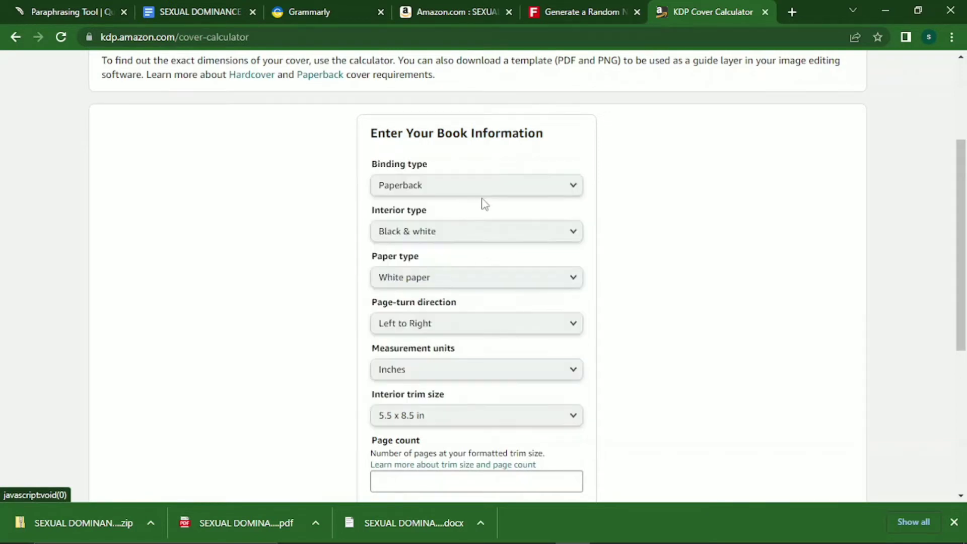
{"action": "scroll", "coordinate": [493, 388], "scroll_direction": "down", "scroll_amount": 5}
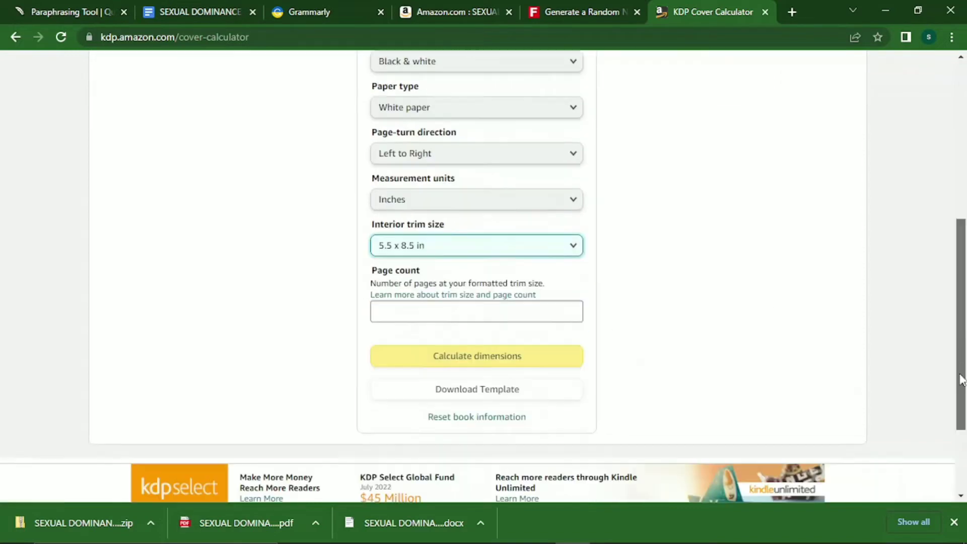
{"action": "left_click", "coordinate": [420, 251]}
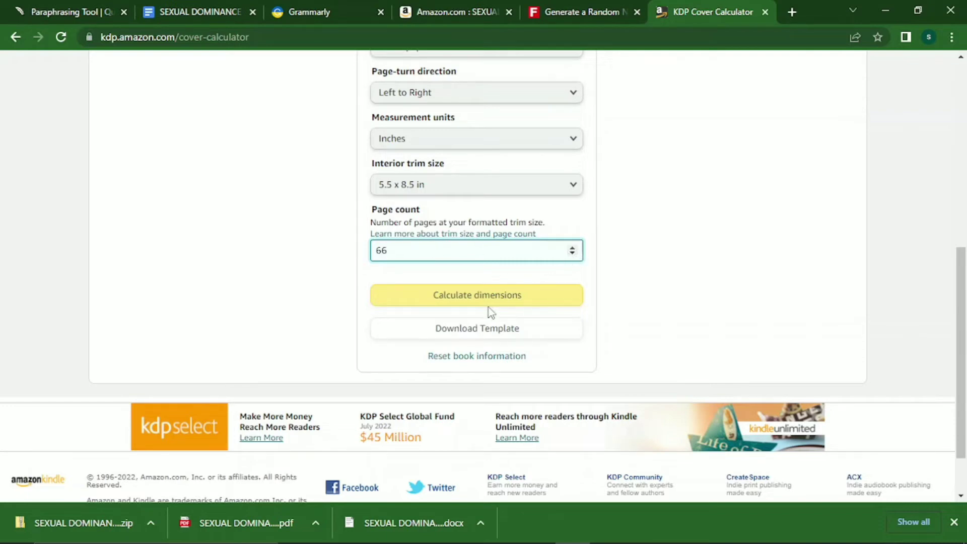
{"action": "left_click", "coordinate": [504, 298]}
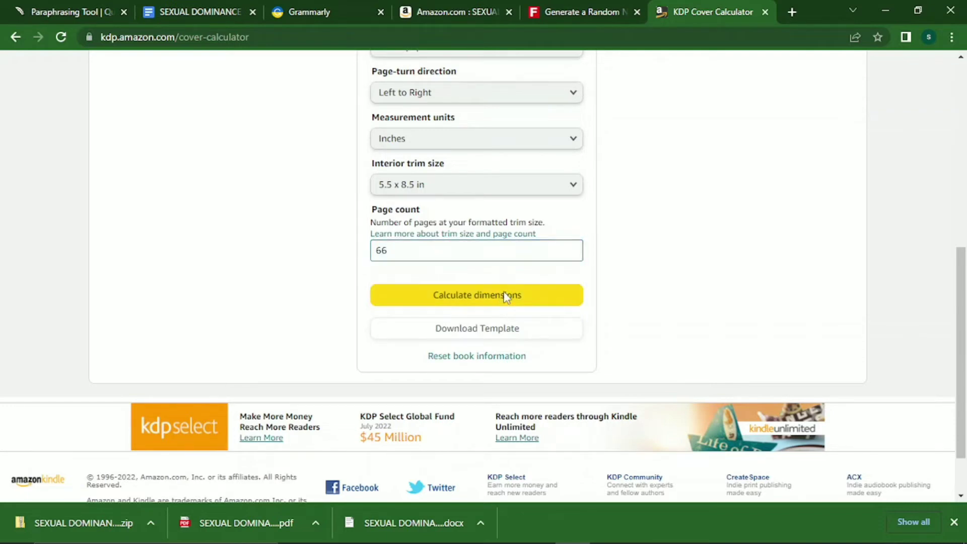
{"action": "scroll", "coordinate": [941, 267], "scroll_direction": "up", "scroll_amount": 4}
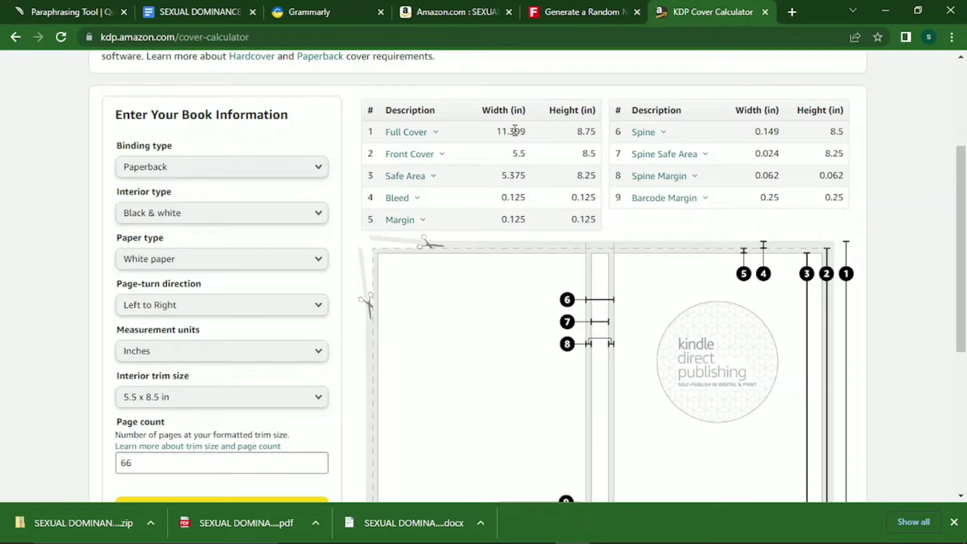
Go to canva.com in a fresh browser tab.
{"action": "left_click", "coordinate": [792, 12]}
{"action": "type", "text": "canva"}
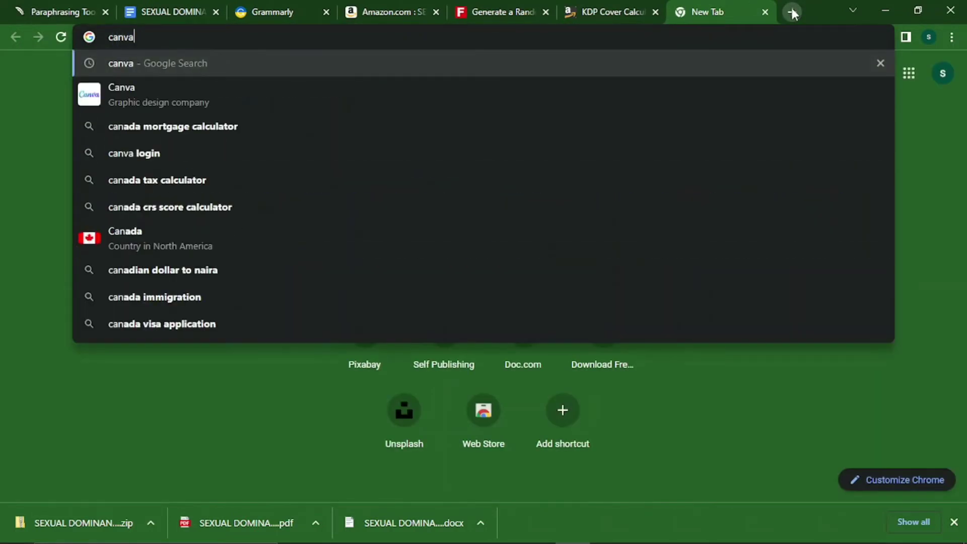
{"action": "type", "text": ".com"}
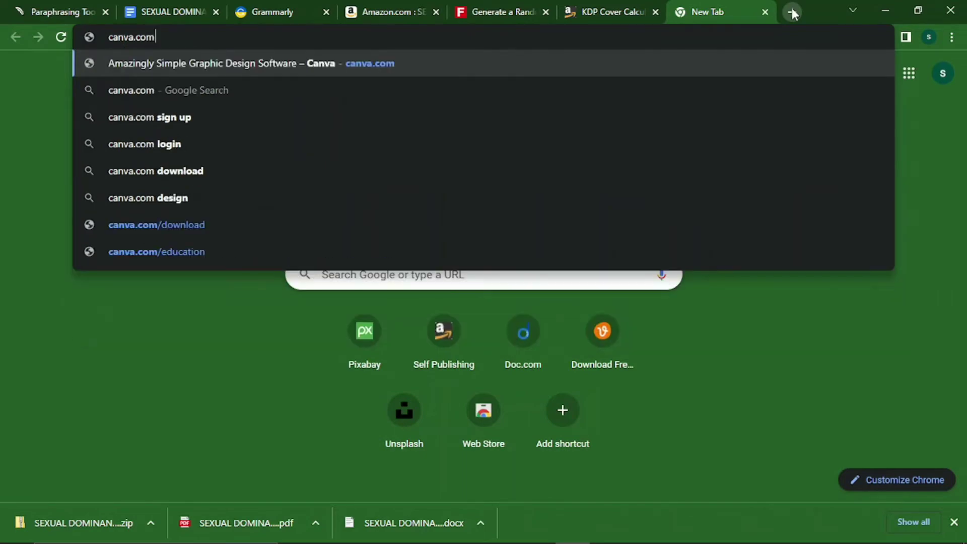
{"action": "key", "text": "Return"}
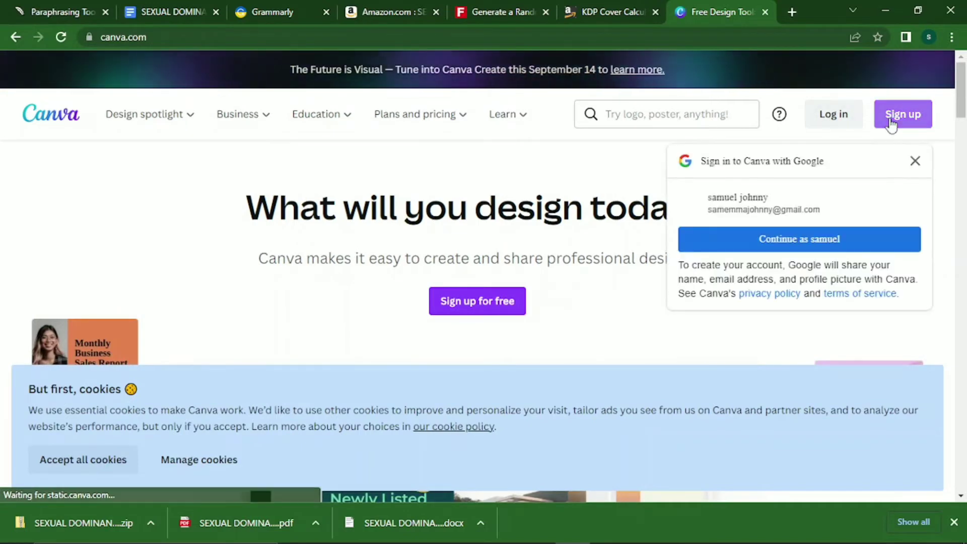
Continue with Google, accept cookies, choose Small business, and skip the team and Pro offers.
{"action": "left_click", "coordinate": [811, 247]}
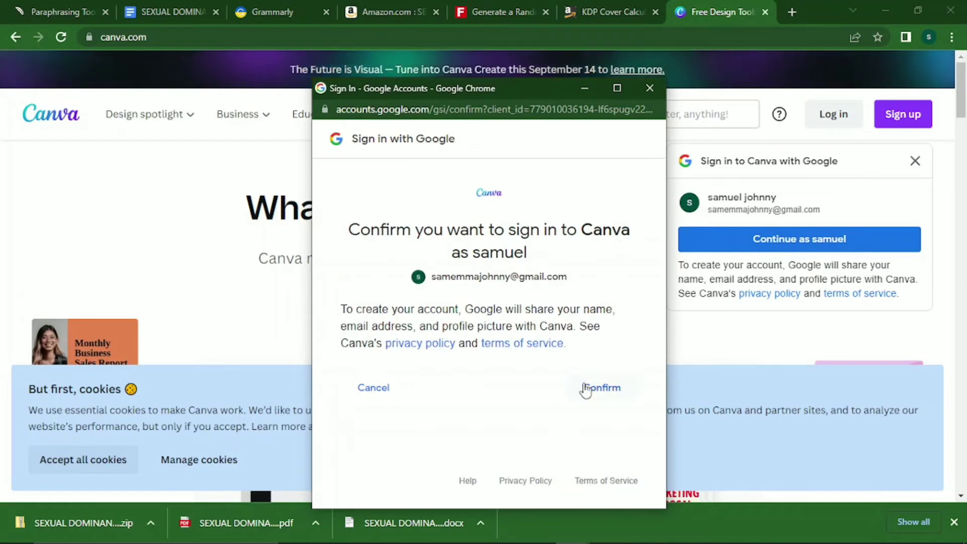
{"action": "left_click", "coordinate": [603, 389]}
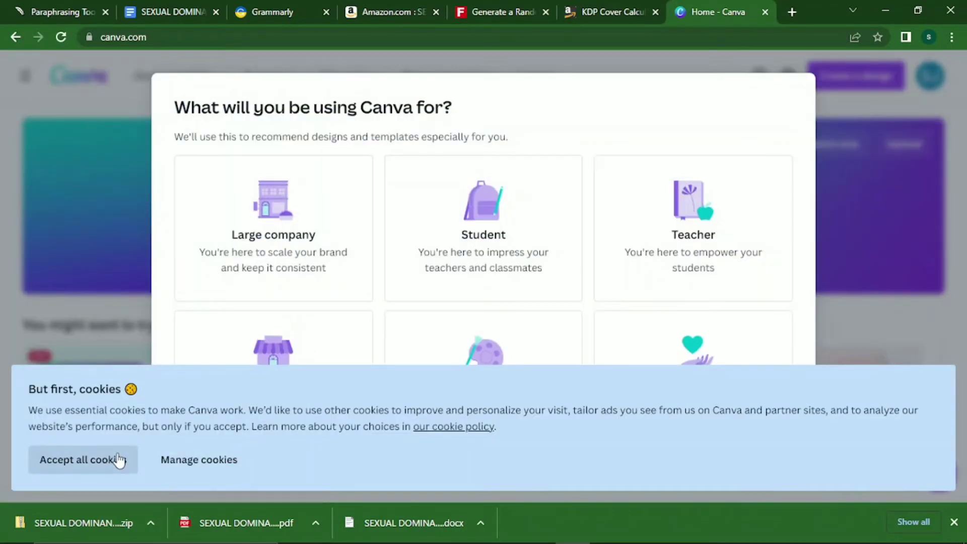
{"action": "left_click", "coordinate": [119, 459]}
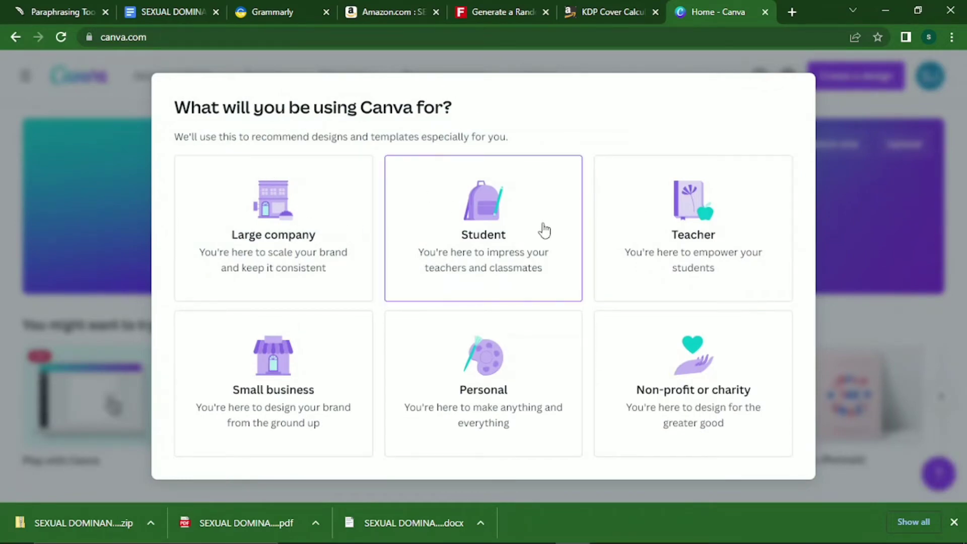
{"action": "left_click", "coordinate": [298, 405]}
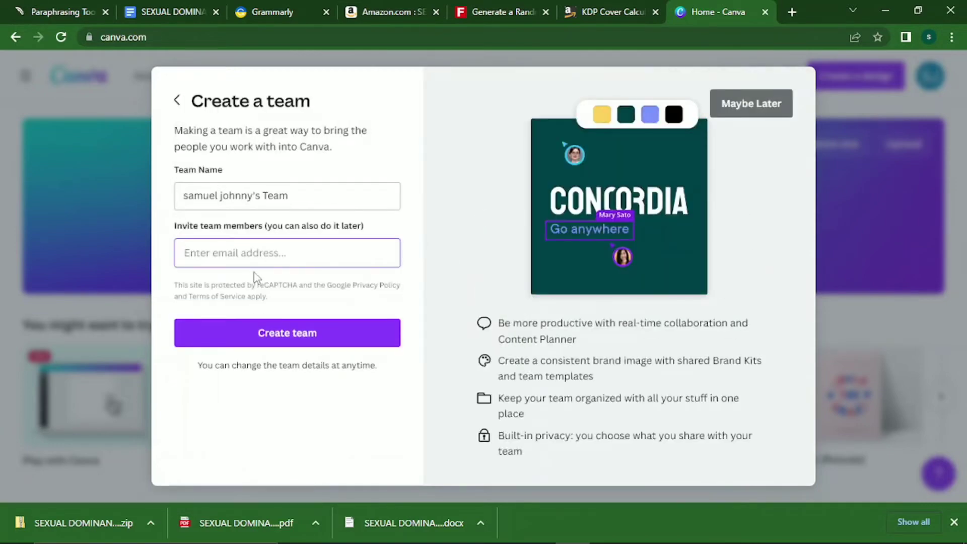
{"action": "left_click", "coordinate": [758, 107]}
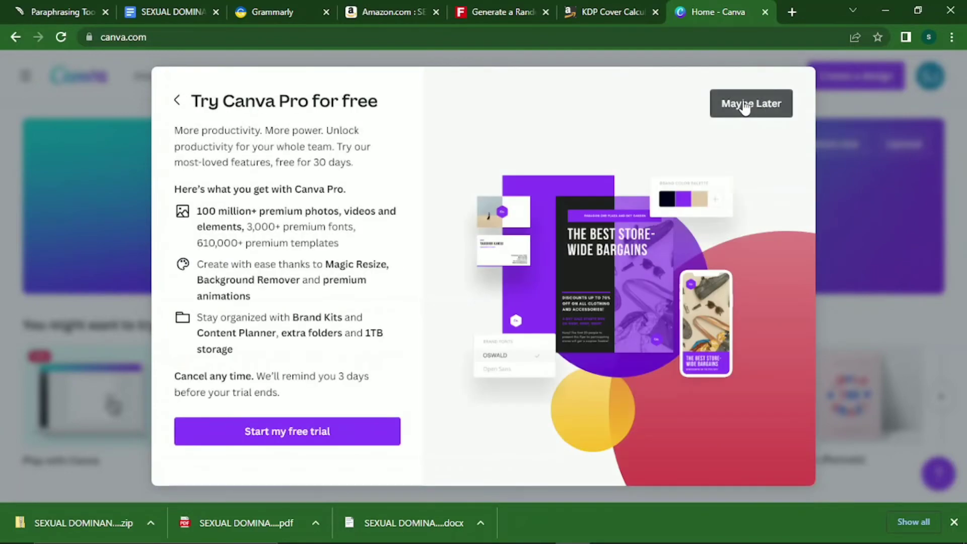
{"action": "left_click", "coordinate": [744, 105]}
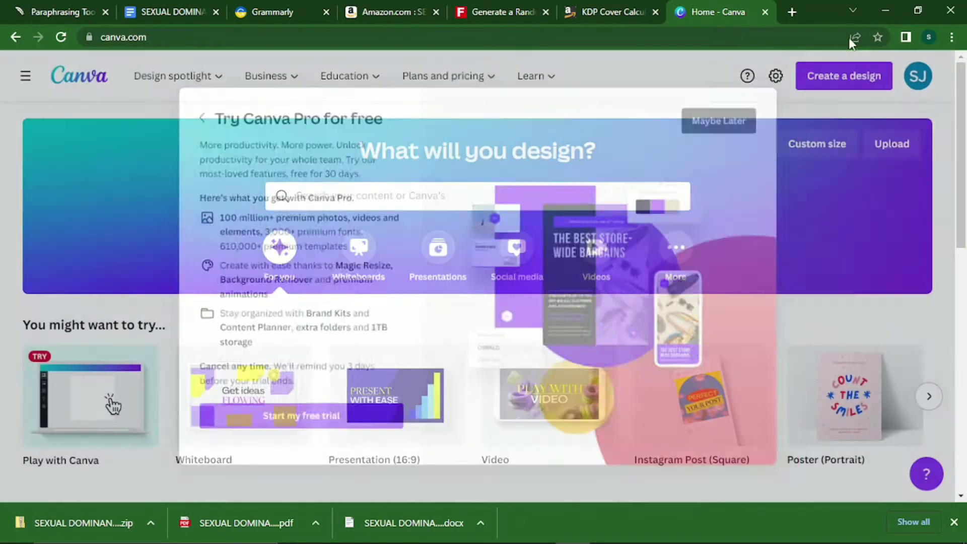
Close the welcome dialog and search Canva templates for 'sexual cover'.
{"action": "left_click", "coordinate": [283, 446]}
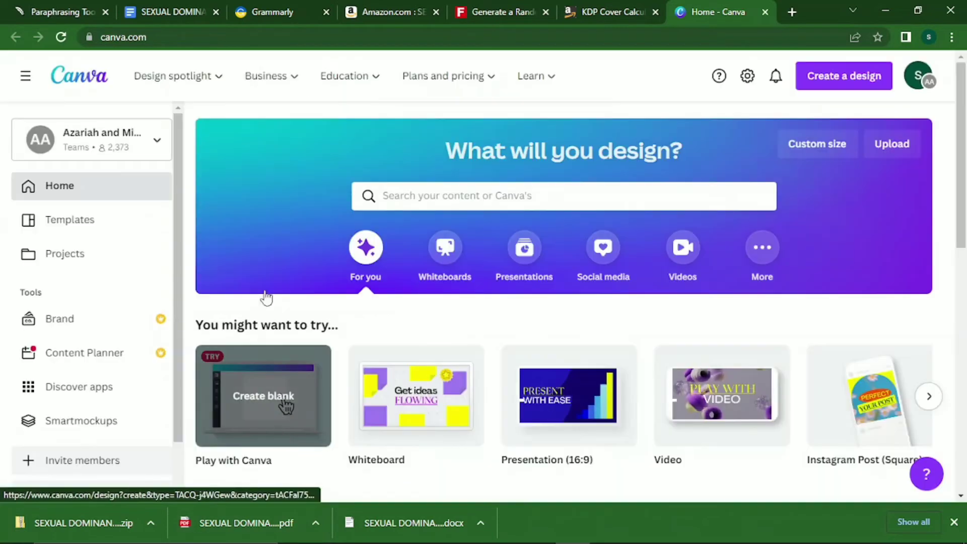
{"action": "left_click", "coordinate": [506, 201]}
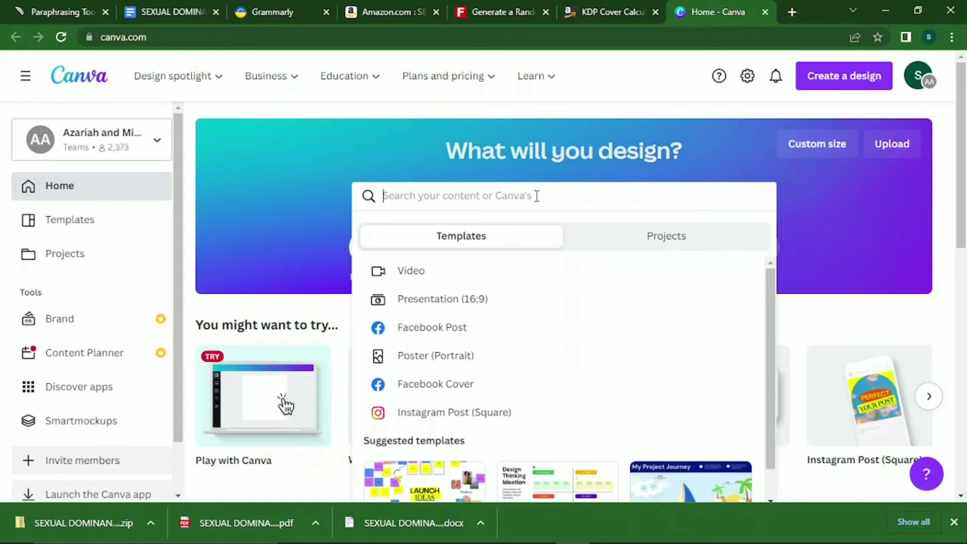
{"action": "type", "text": "se"}
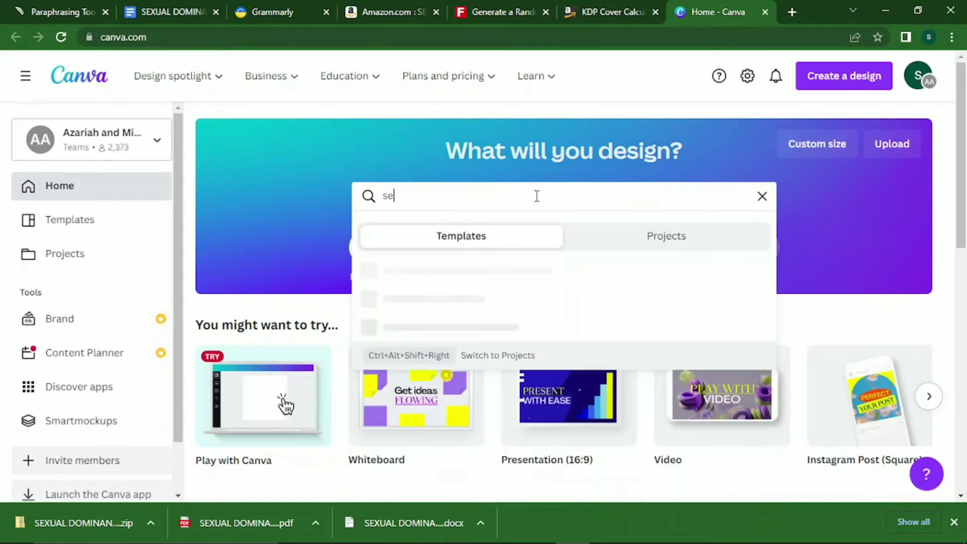
{"action": "type", "text": "xual"}
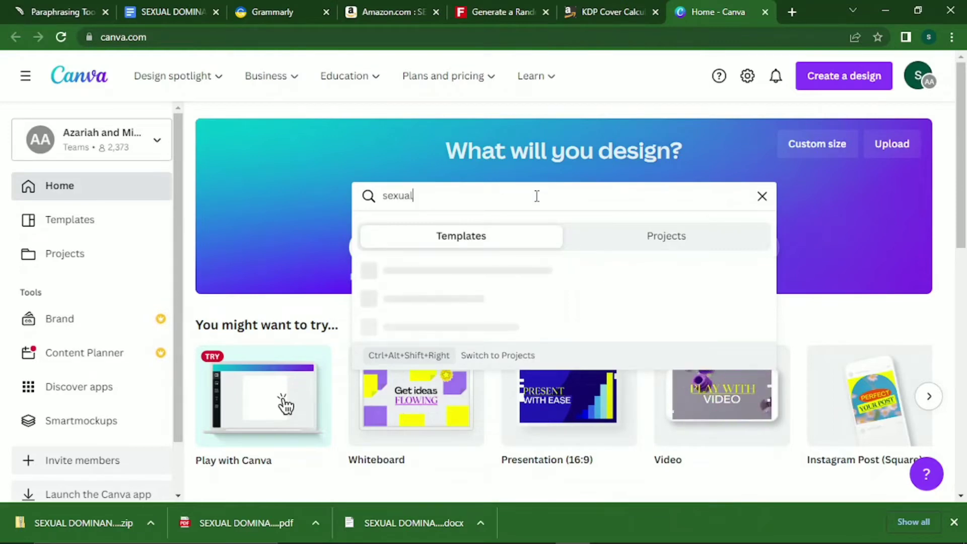
{"action": "type", "text": " cover"}
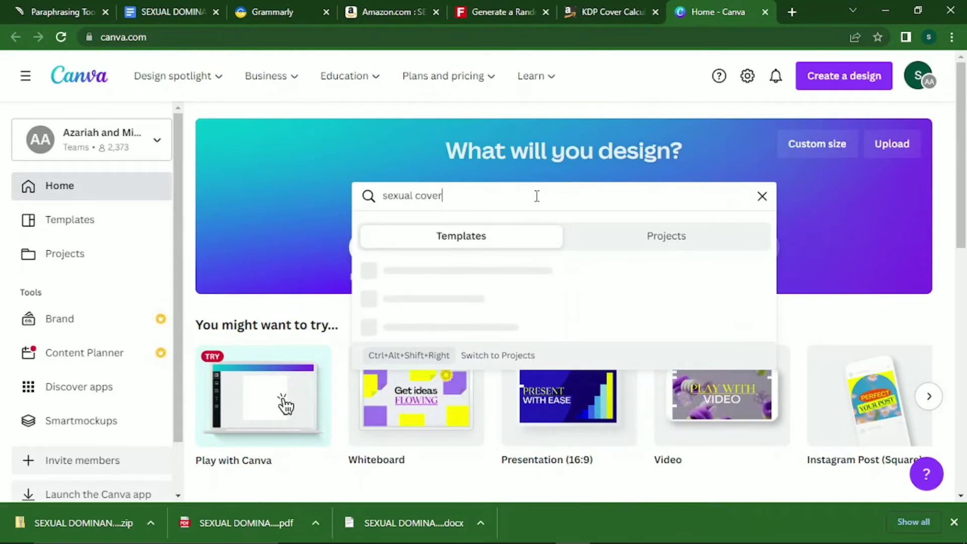
{"action": "key", "text": "Return"}
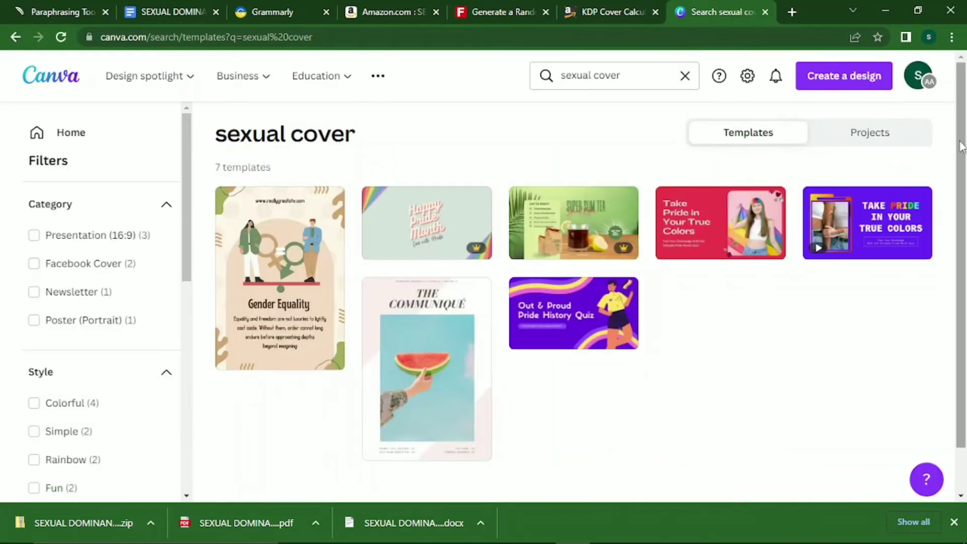
{"action": "scroll", "coordinate": [962, 193], "scroll_direction": "down", "scroll_amount": 1}
{"action": "scroll", "coordinate": [962, 193], "scroll_direction": "down", "scroll_amount": 1}
{"action": "scroll", "coordinate": [962, 193], "scroll_direction": "up", "scroll_amount": 2}
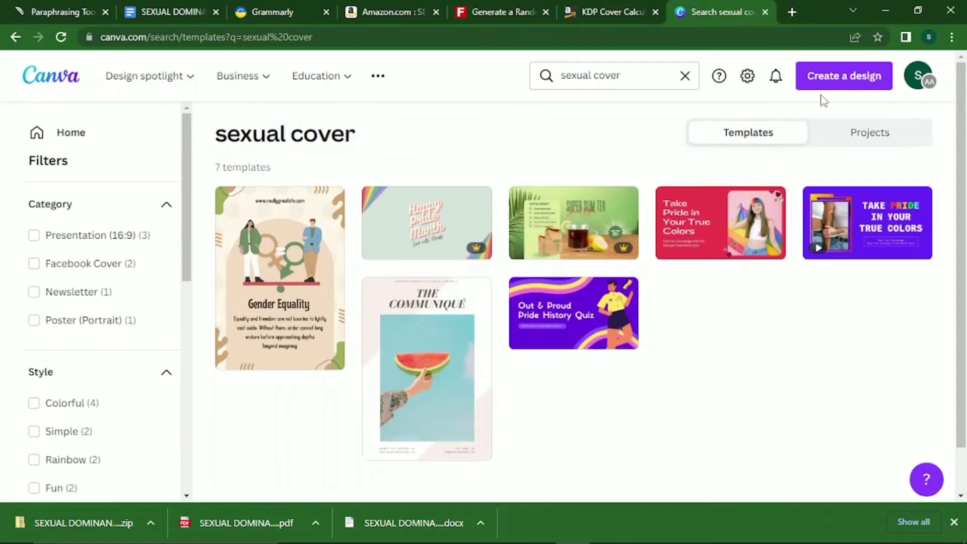
Start a custom-size design with its units set to inches.
{"action": "left_click", "coordinate": [837, 80]}
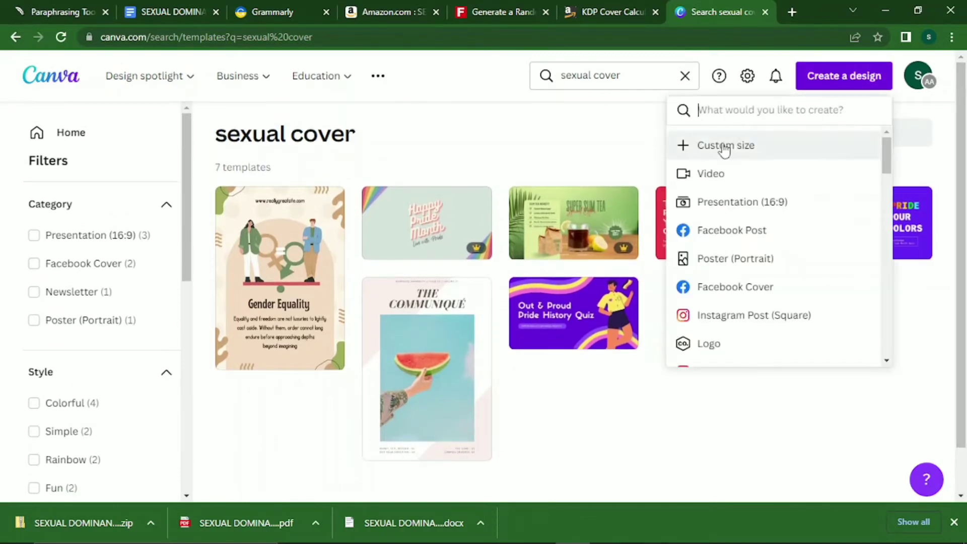
{"action": "left_click", "coordinate": [728, 152]}
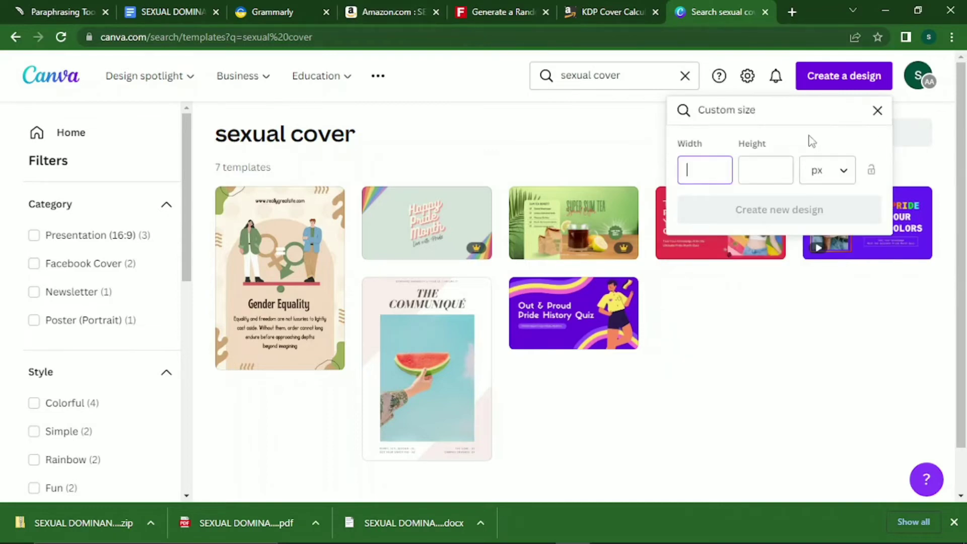
{"action": "left_click", "coordinate": [830, 184]}
{"action": "left_click", "coordinate": [821, 240]}
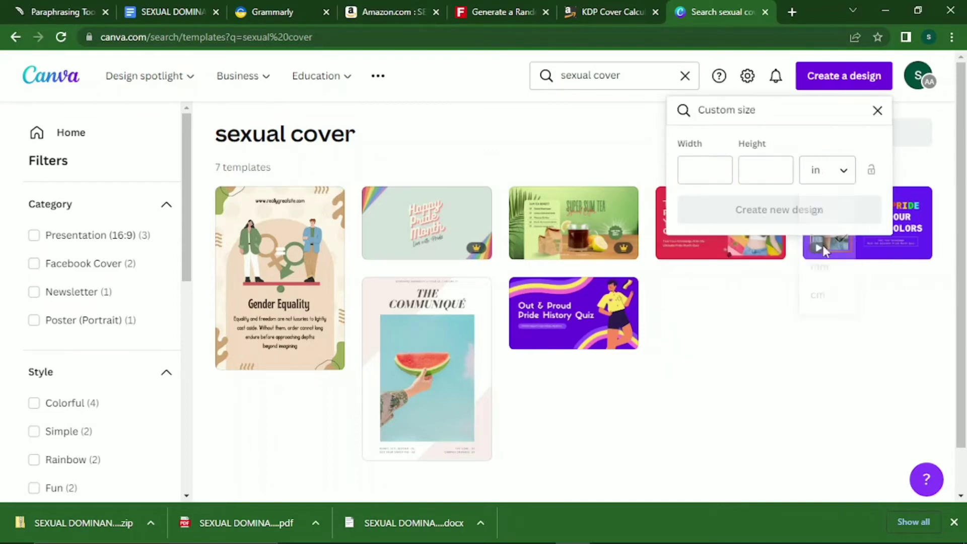
Enter width 11.5 and height 8.75 from the calculator and create the design.
{"action": "left_click", "coordinate": [606, 6]}
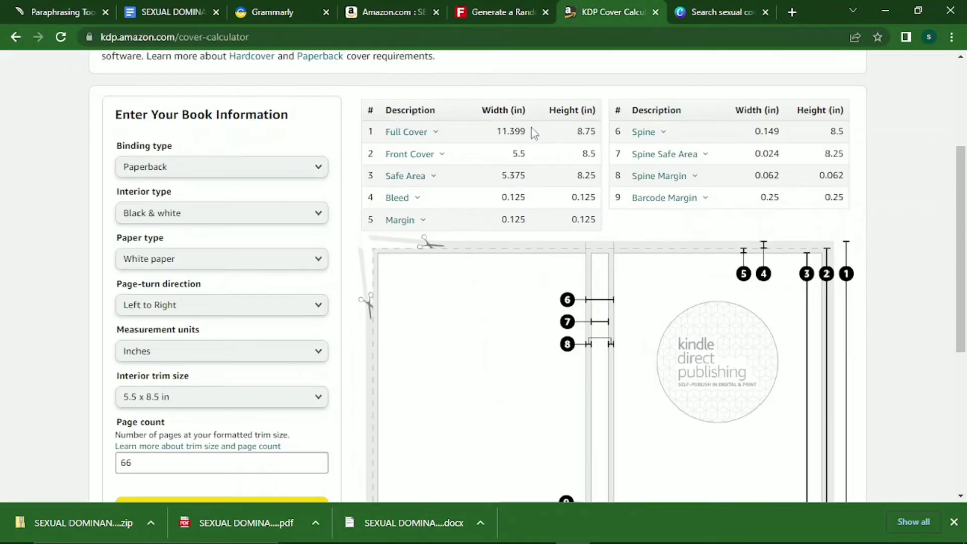
{"action": "left_click", "coordinate": [715, 11]}
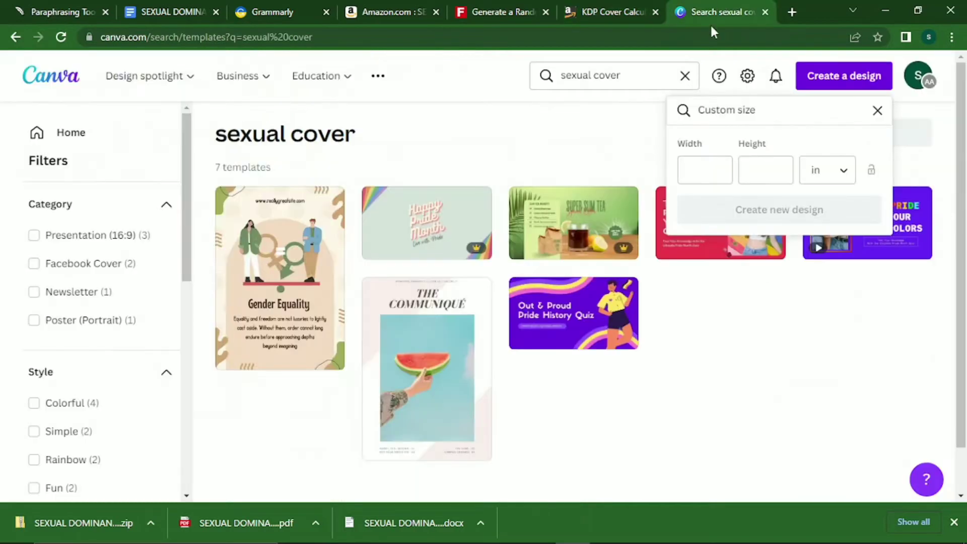
{"action": "left_click", "coordinate": [708, 170]}
{"action": "type", "text": "11.5"}
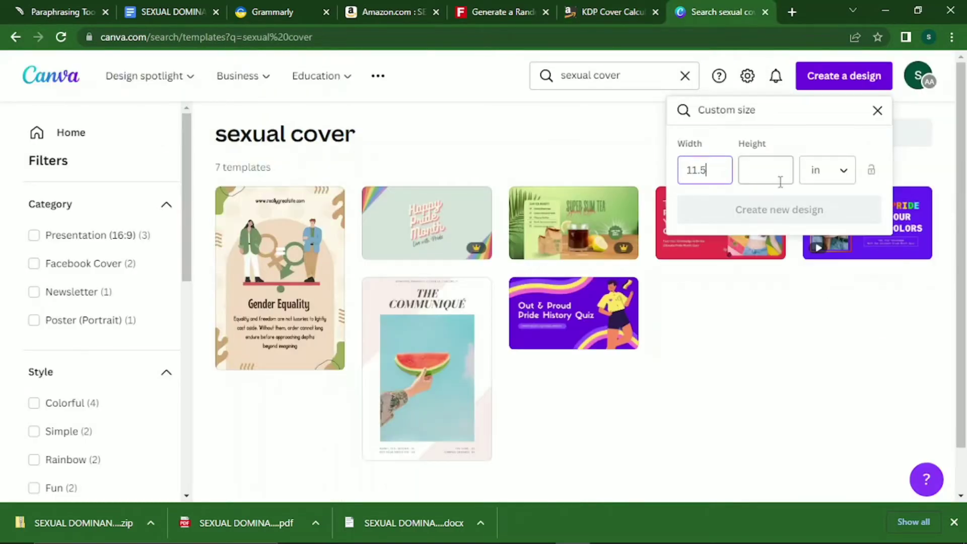
{"action": "left_click", "coordinate": [772, 177]}
{"action": "left_click", "coordinate": [615, 12]}
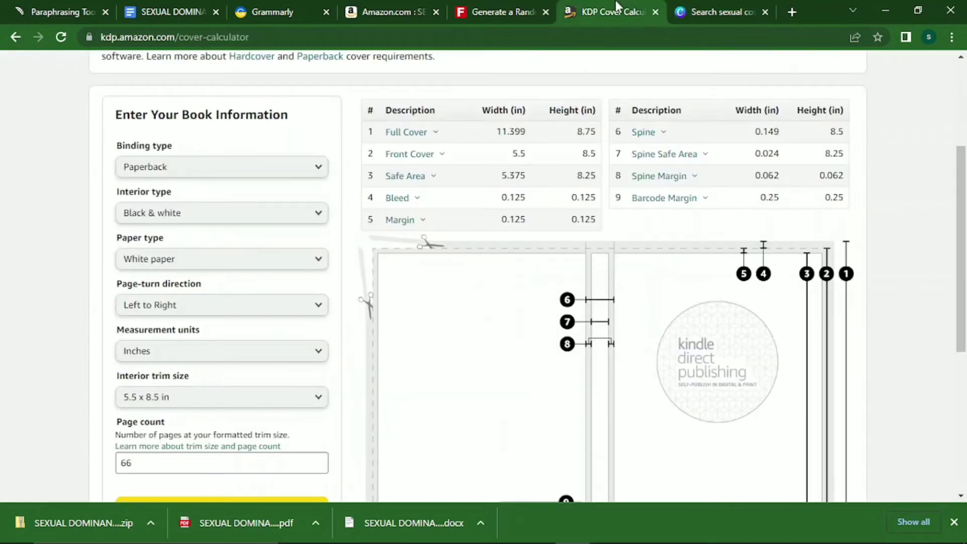
{"action": "left_click", "coordinate": [725, 11]}
{"action": "type", "text": "8.75"}
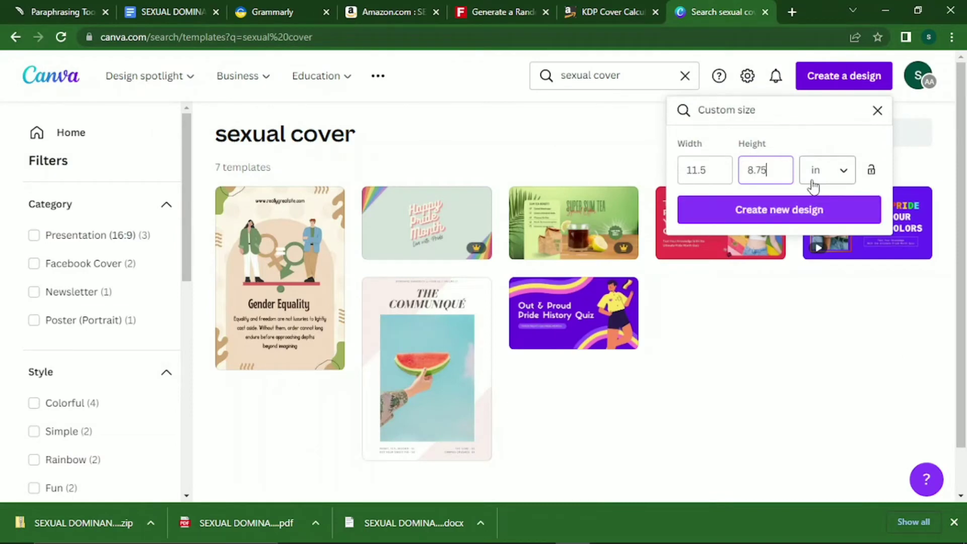
{"action": "left_click", "coordinate": [816, 210]}
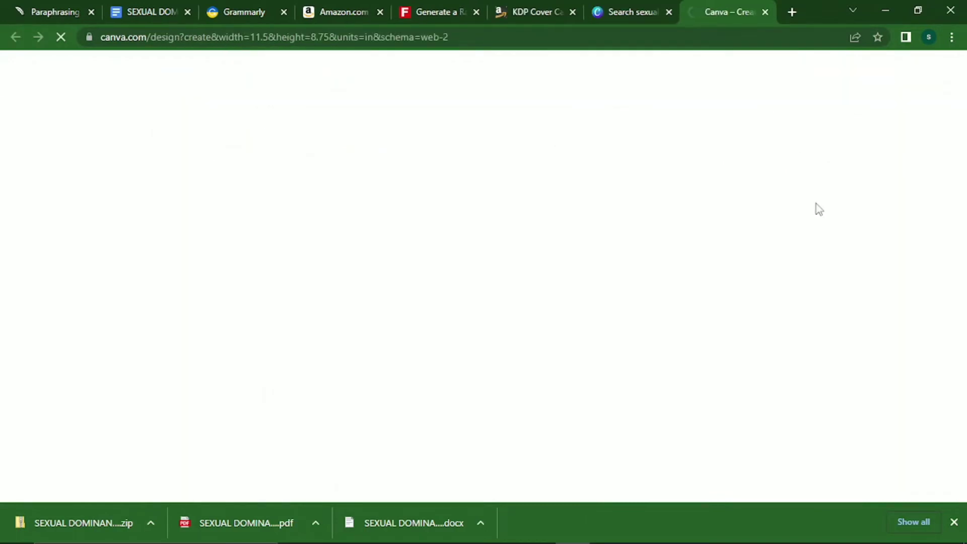
Download the KDP paperback cover template and open the PAPERBACK_5.500x8.500_66_BW_WHITE_en_US zip.
{"action": "left_click", "coordinate": [535, 11]}
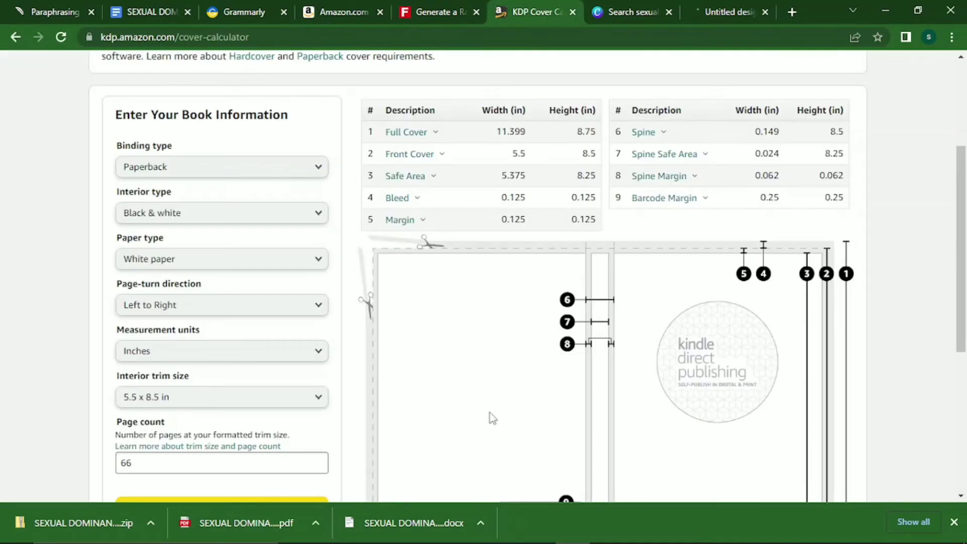
{"action": "scroll", "coordinate": [286, 385], "scroll_direction": "down", "scroll_amount": 3}
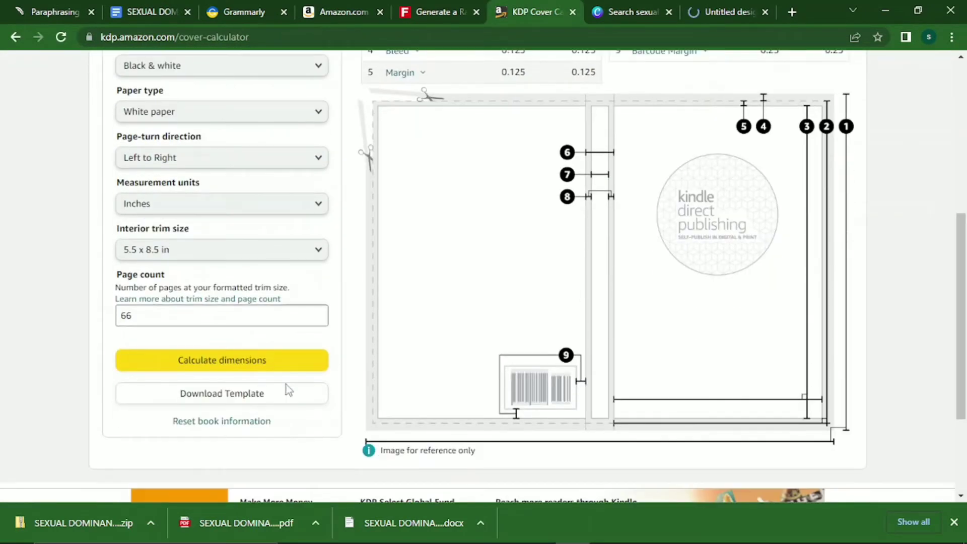
{"action": "left_click", "coordinate": [274, 398]}
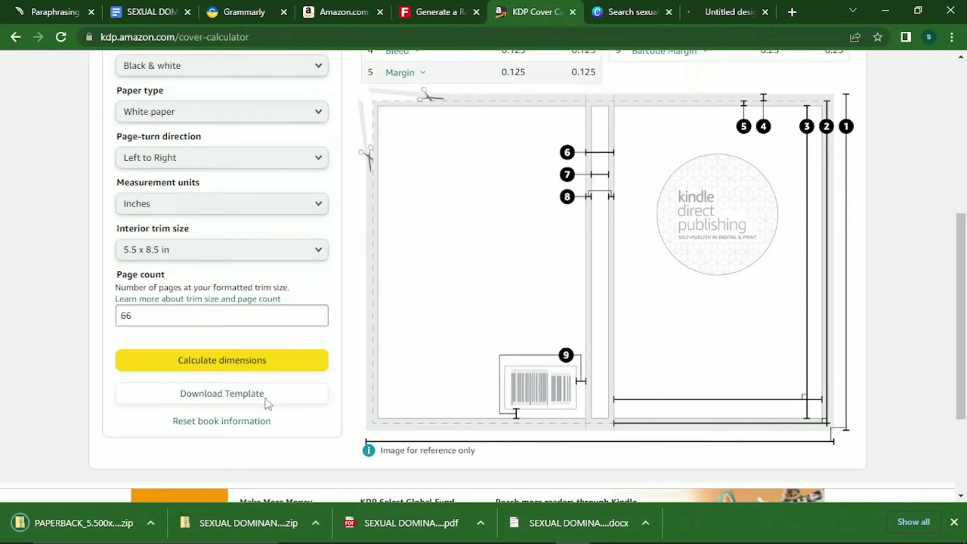
{"action": "left_click", "coordinate": [147, 523]}
{"action": "left_click", "coordinate": [214, 432]}
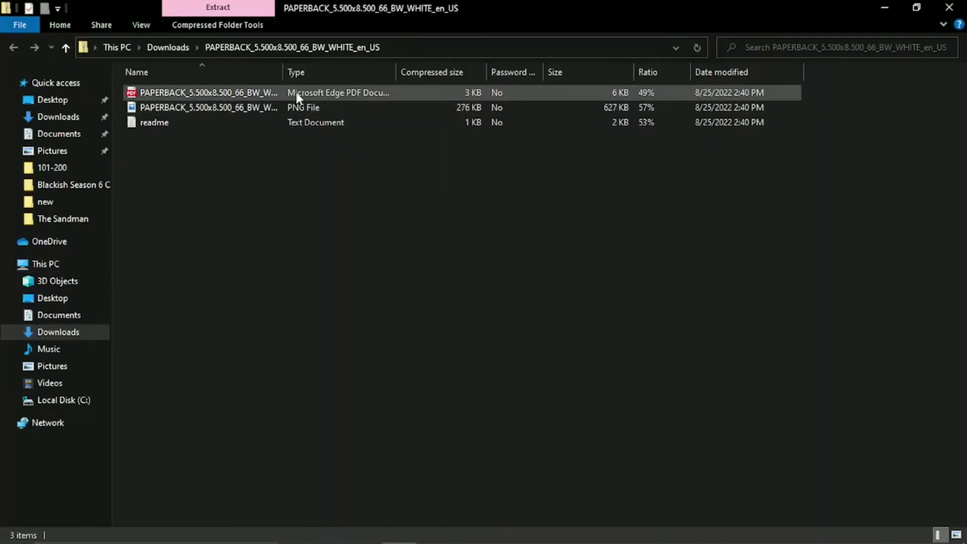
Copy the PNG cover template out of the zip and paste it into Pictures.
{"action": "right_click", "coordinate": [296, 93]}
{"action": "left_click", "coordinate": [322, 136]}
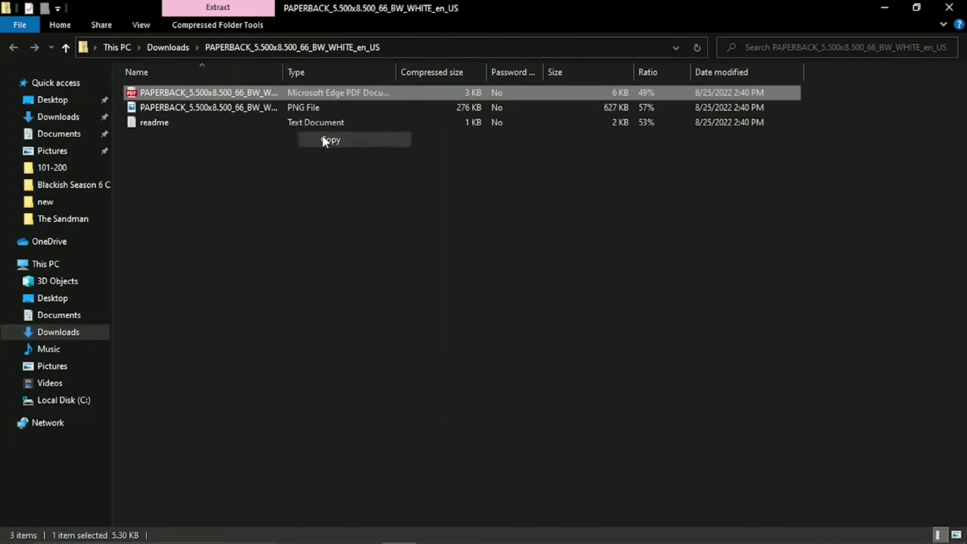
{"action": "left_click", "coordinate": [232, 110]}
{"action": "right_click", "coordinate": [231, 111]}
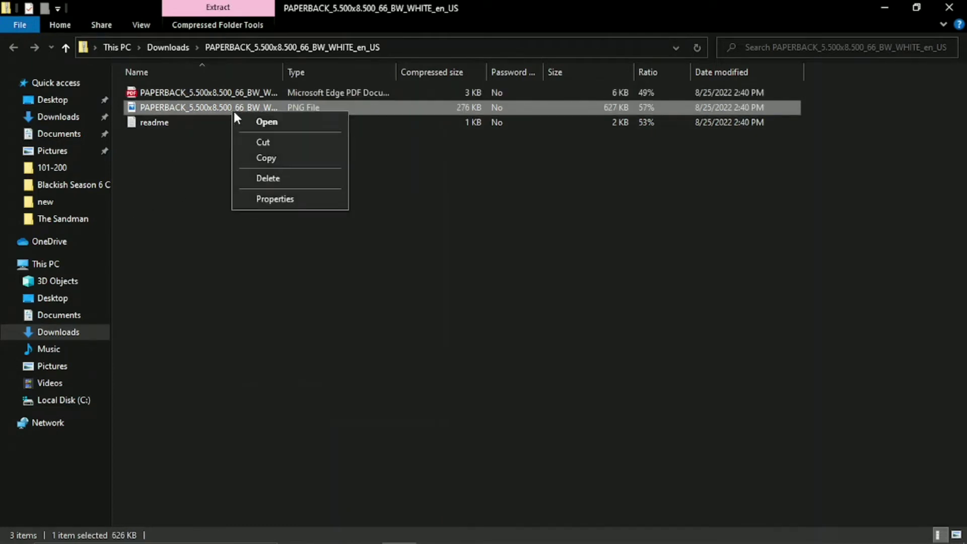
{"action": "left_click", "coordinate": [267, 158]}
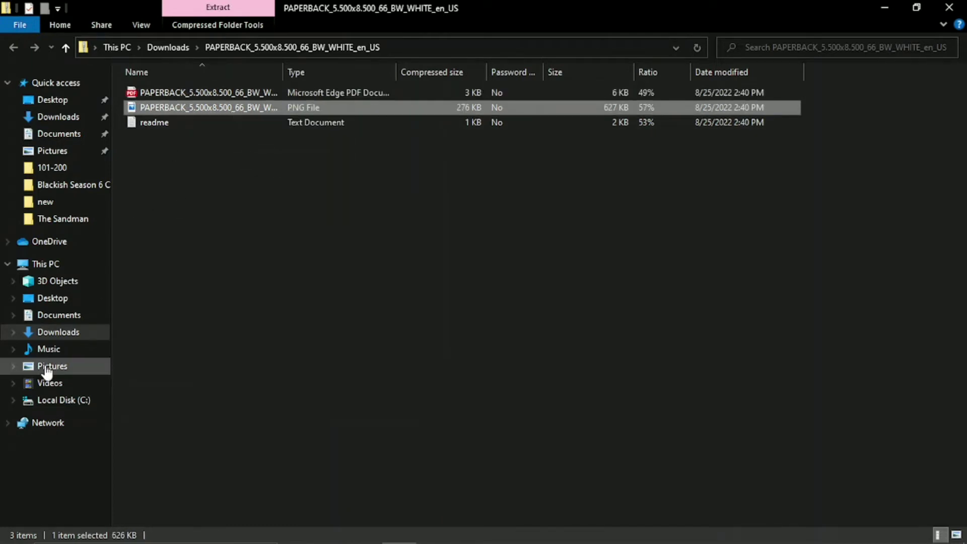
{"action": "left_click", "coordinate": [52, 366]}
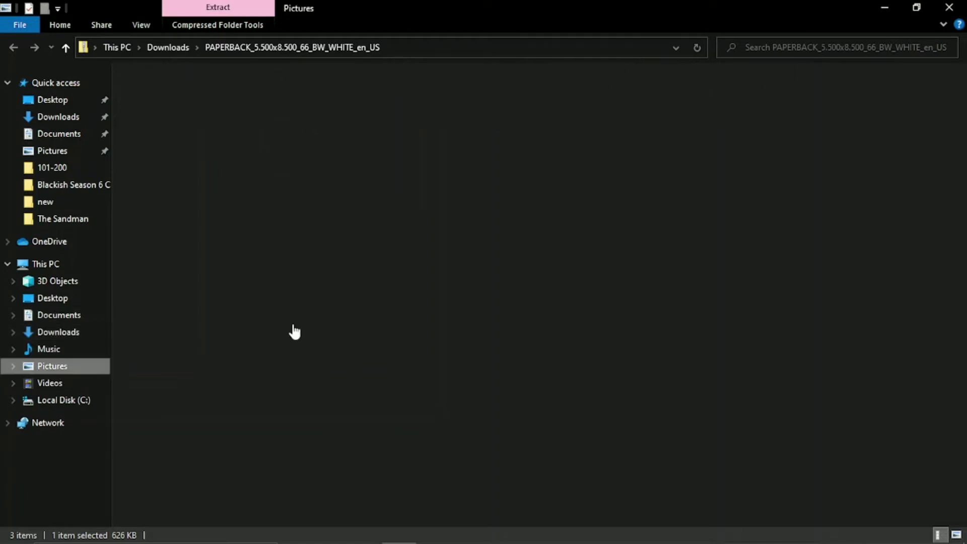
{"action": "right_click", "coordinate": [357, 316]}
{"action": "left_click", "coordinate": [413, 418]}
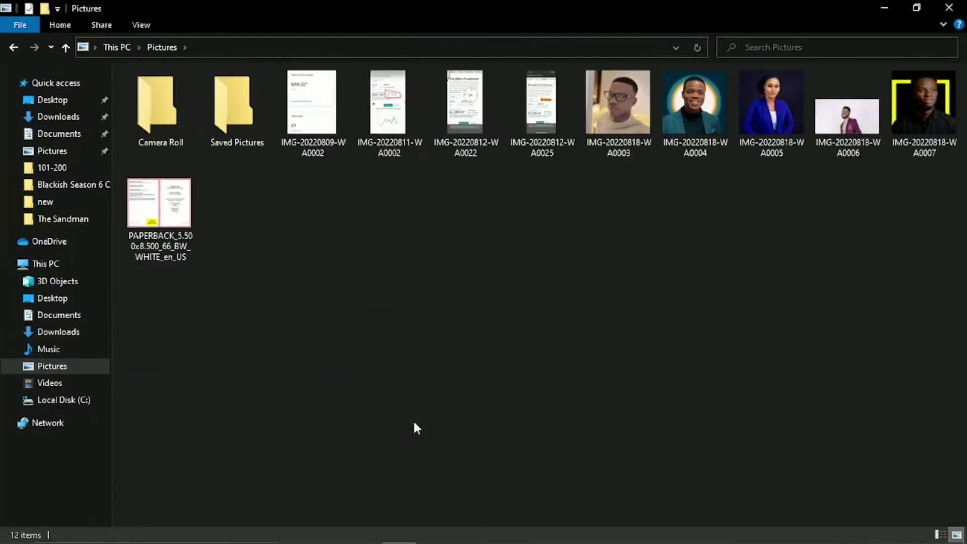
{"action": "key", "text": "alt+Tab"}
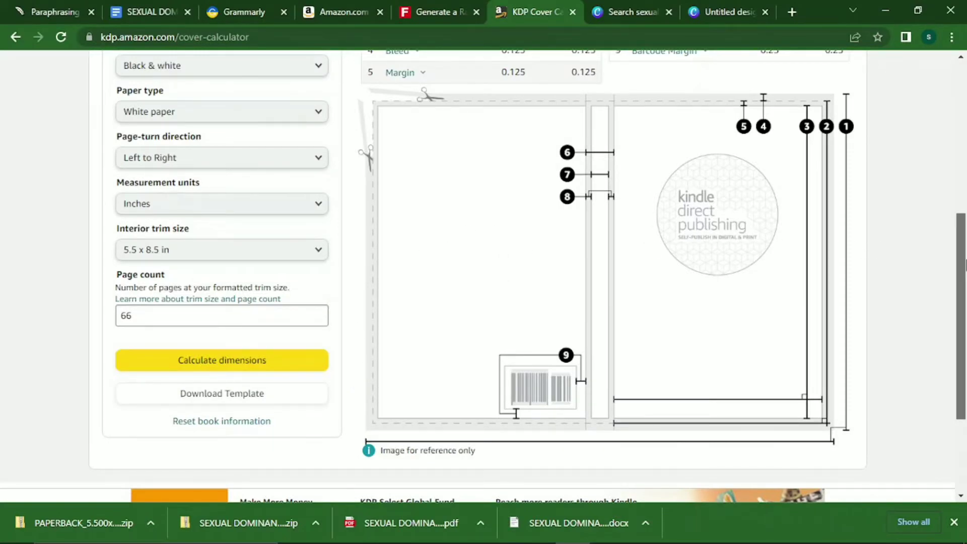
Close Chrome's downloads bar and Canva's custom size settings.
{"action": "scroll", "coordinate": [959, 302], "scroll_direction": "up", "scroll_amount": 1}
{"action": "left_click", "coordinate": [954, 523]}
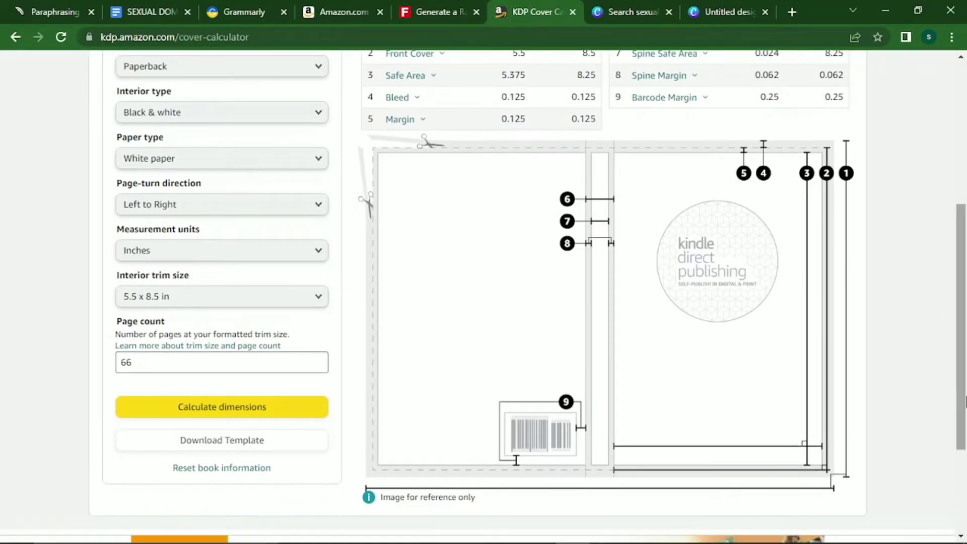
{"action": "scroll", "coordinate": [964, 335], "scroll_direction": "up", "scroll_amount": 1}
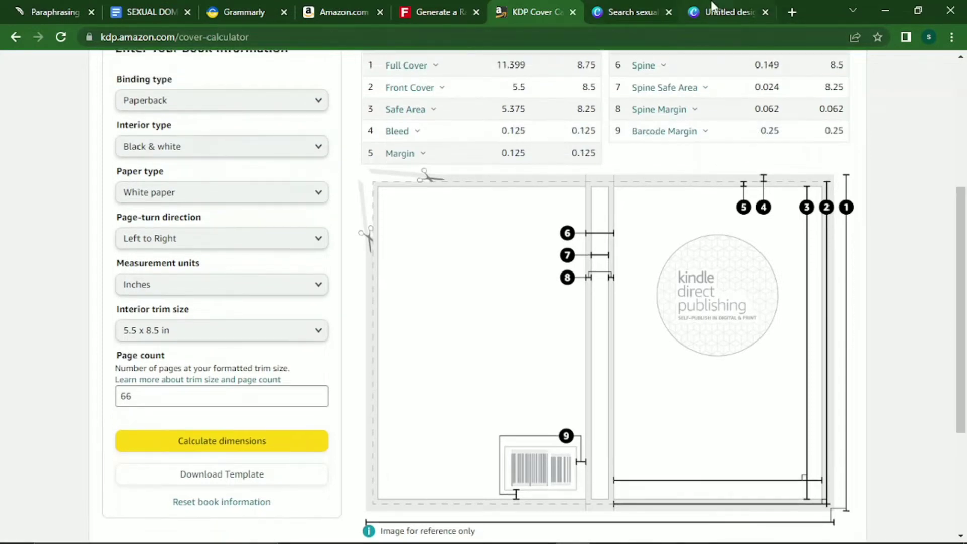
{"action": "left_click", "coordinate": [638, 17]}
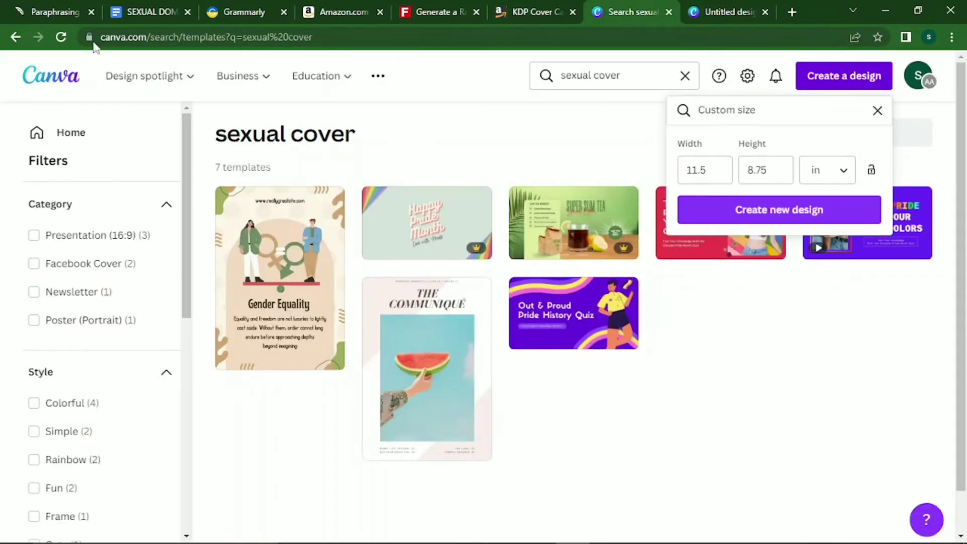
{"action": "left_click", "coordinate": [88, 79]}
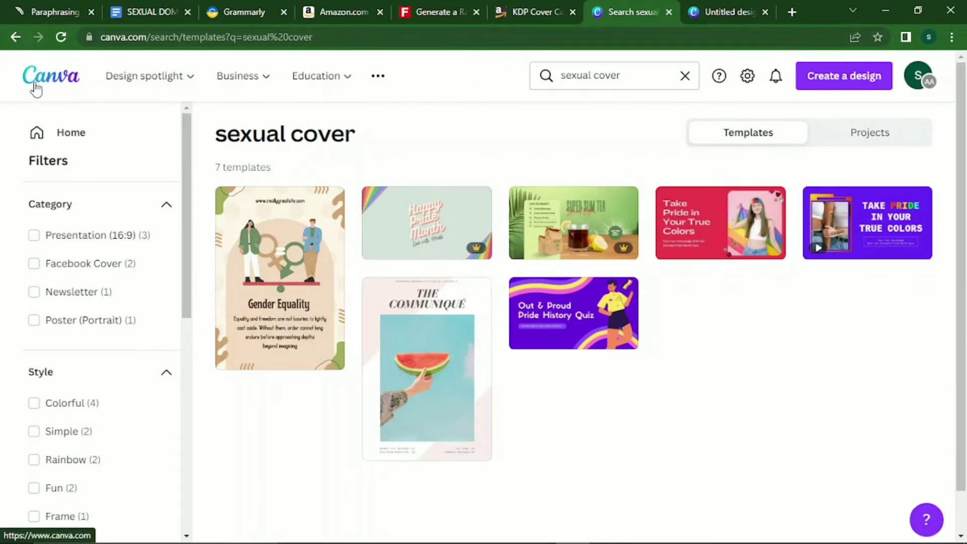
{"action": "left_click", "coordinate": [36, 87]}
Go to the blank 11.5 x 8.75 in design, skip the tour tip, and show Uploads.
{"action": "left_click", "coordinate": [735, 9]}
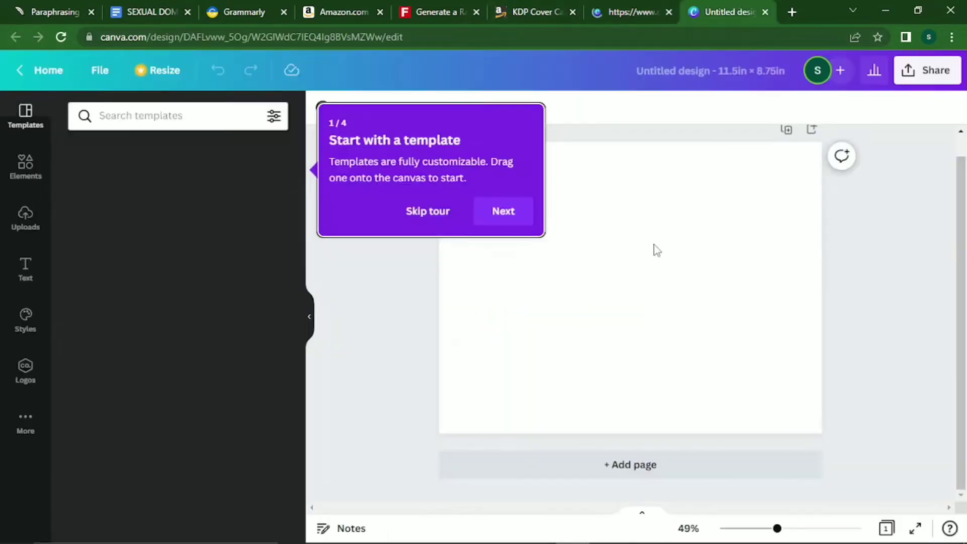
{"action": "left_click", "coordinate": [515, 202]}
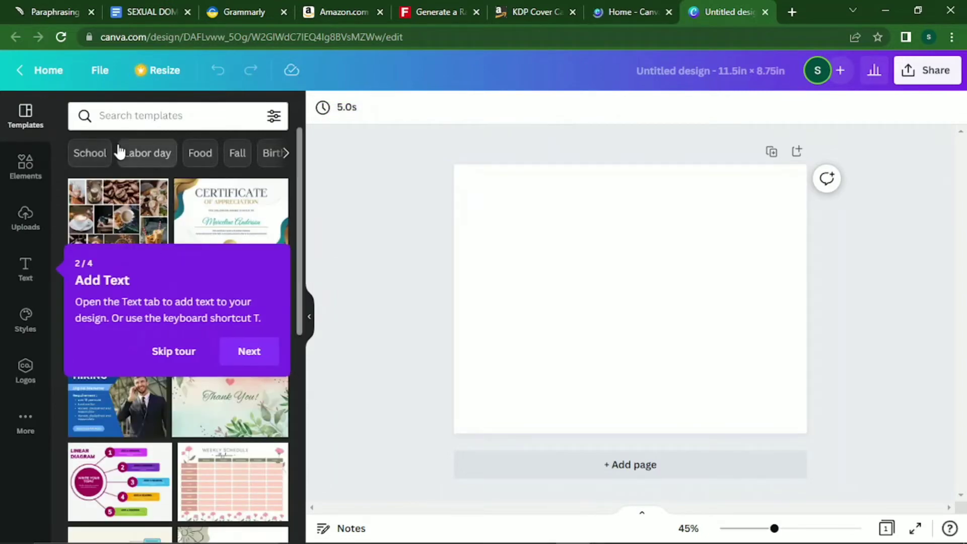
{"action": "left_click", "coordinate": [26, 171]}
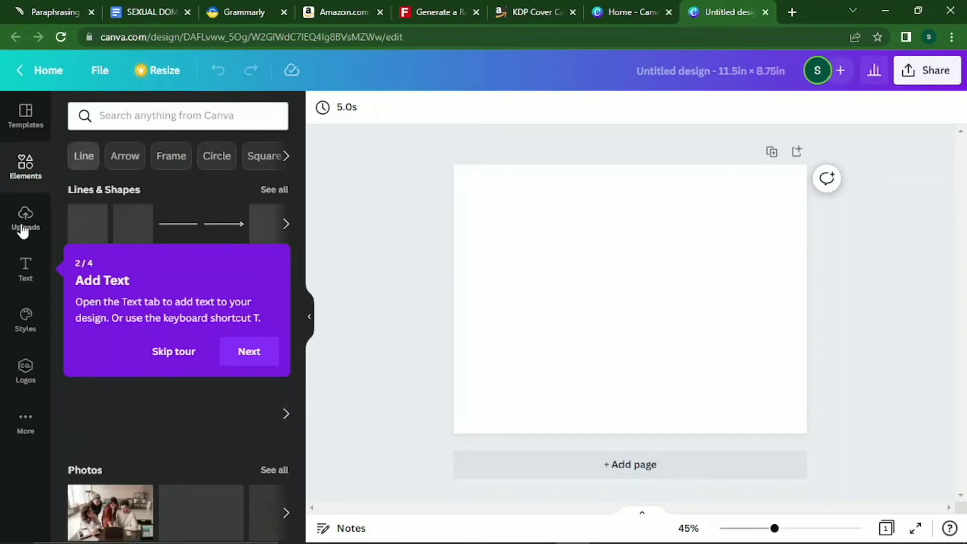
{"action": "left_click", "coordinate": [38, 220]}
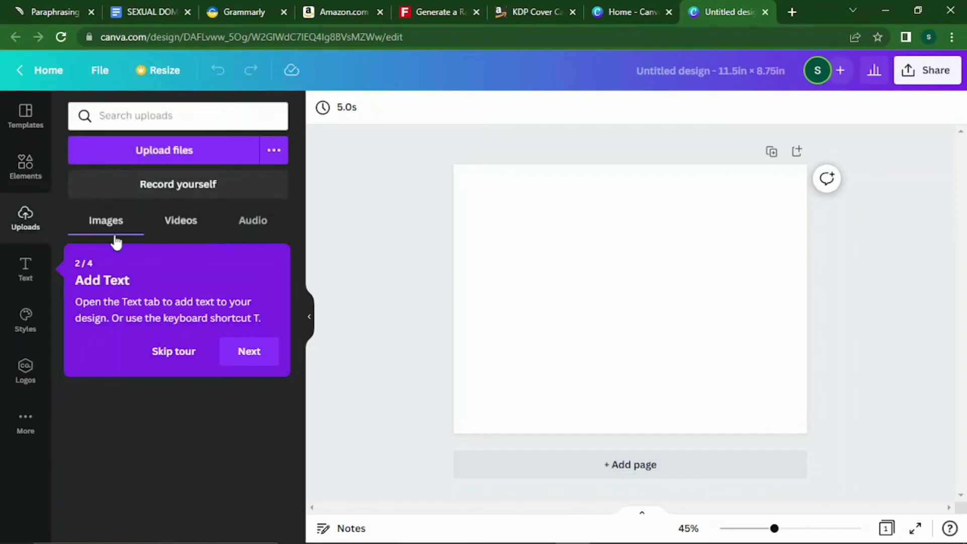
Upload the PAPERBACK template PNG from the Pictures folder to Canva.
{"action": "left_click", "coordinate": [170, 164]}
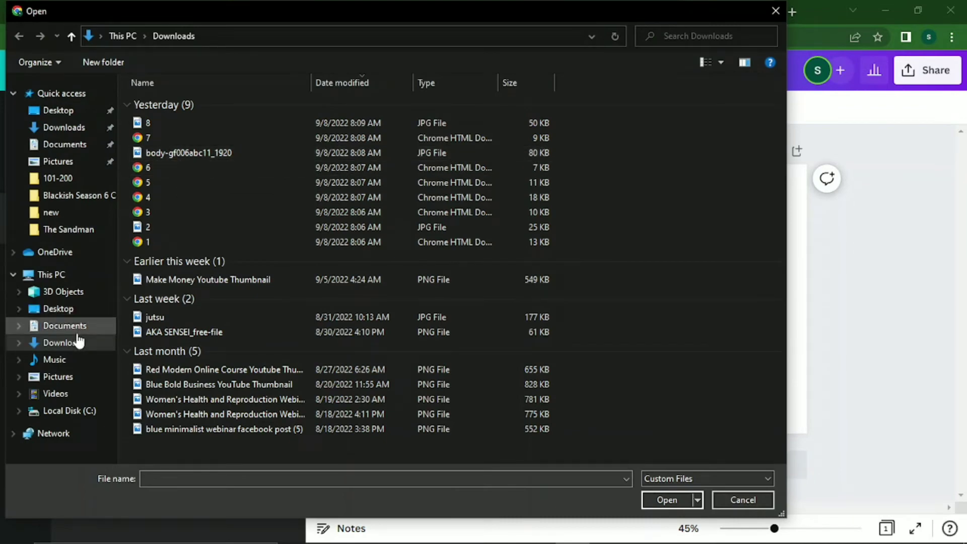
{"action": "left_click", "coordinate": [58, 377]}
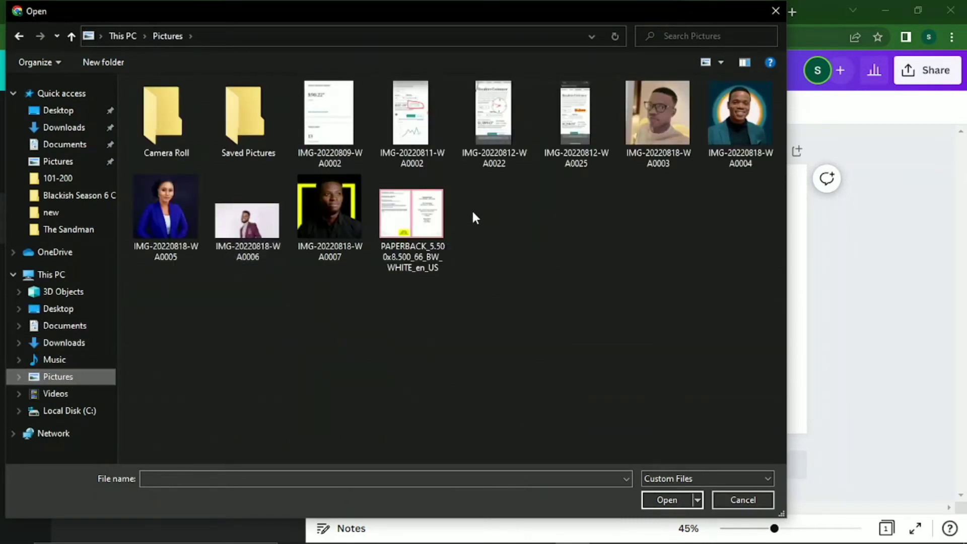
{"action": "left_click", "coordinate": [438, 222]}
{"action": "left_click", "coordinate": [655, 501]}
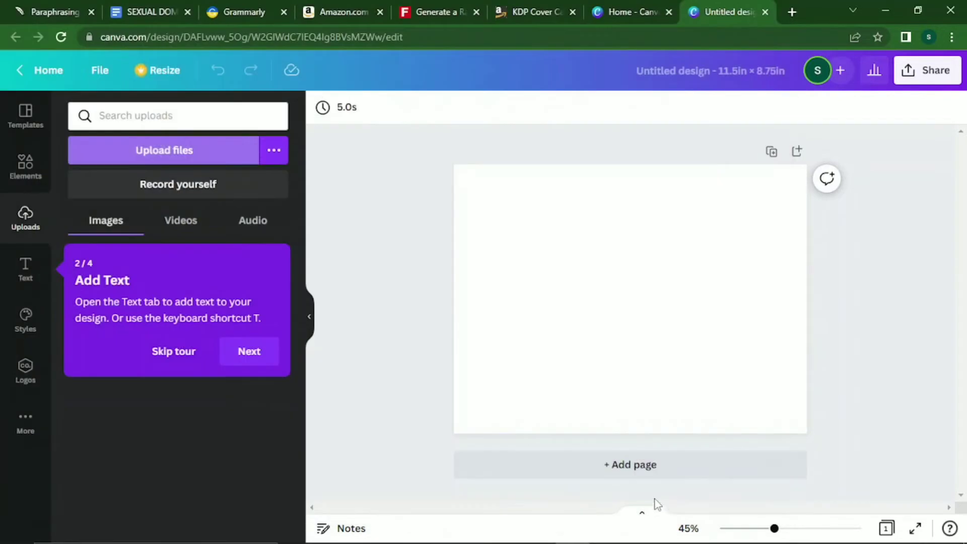
{"action": "left_click", "coordinate": [185, 354]}
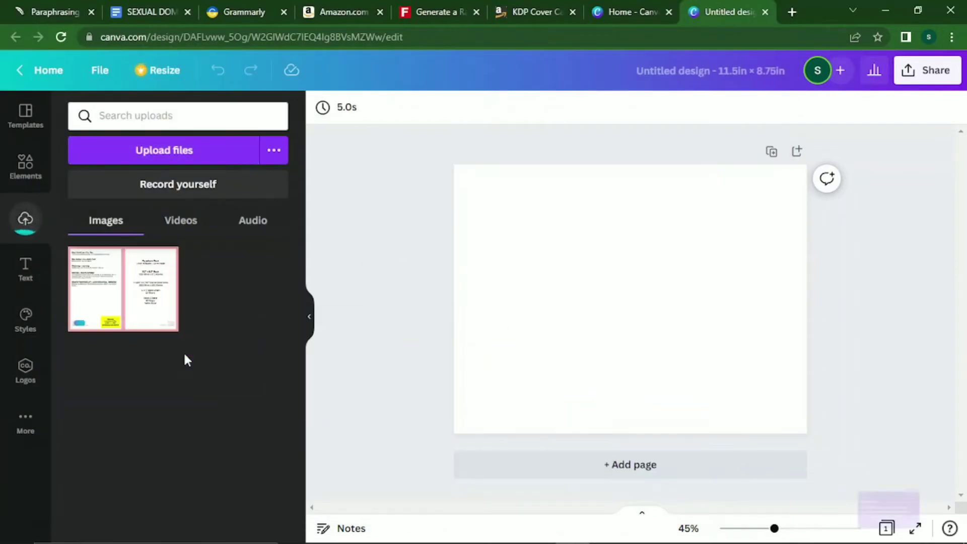
Place the template on the page and stretch it from the top-left corner to fill it.
{"action": "left_click", "coordinate": [113, 307]}
{"action": "left_click_drag", "start_coordinate": [609, 282], "coordinate": [563, 245]}
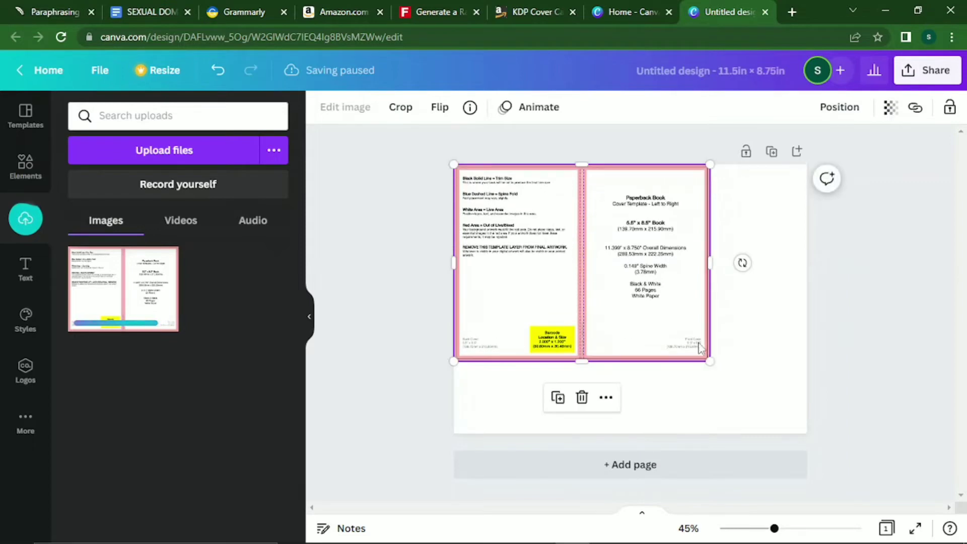
{"action": "left_click_drag", "start_coordinate": [709, 361], "coordinate": [813, 415]}
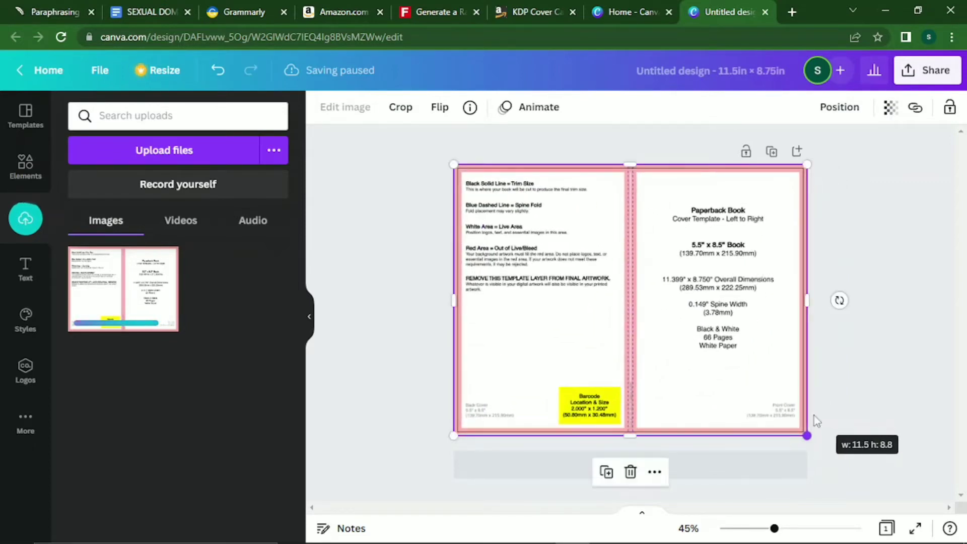
{"action": "left_click", "coordinate": [901, 380]}
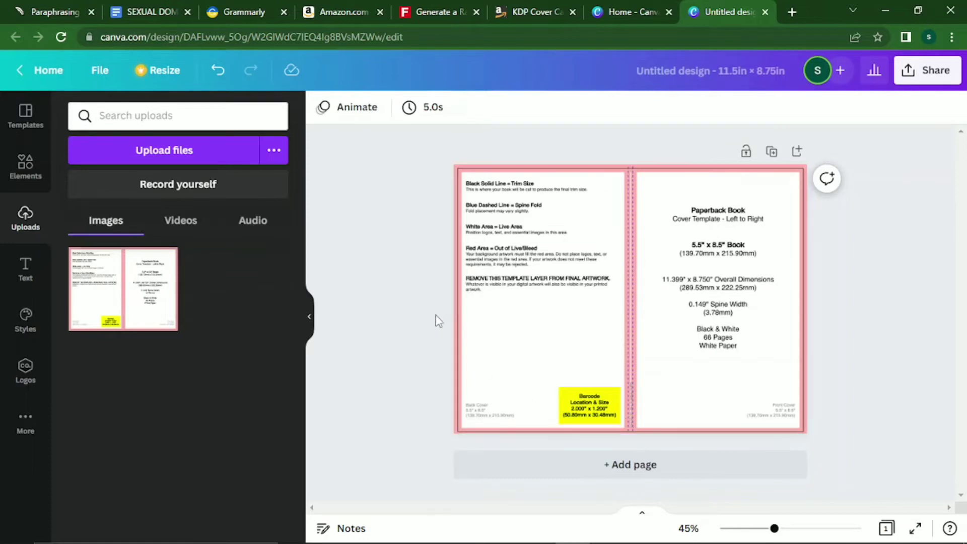
{"action": "left_click", "coordinate": [472, 290]}
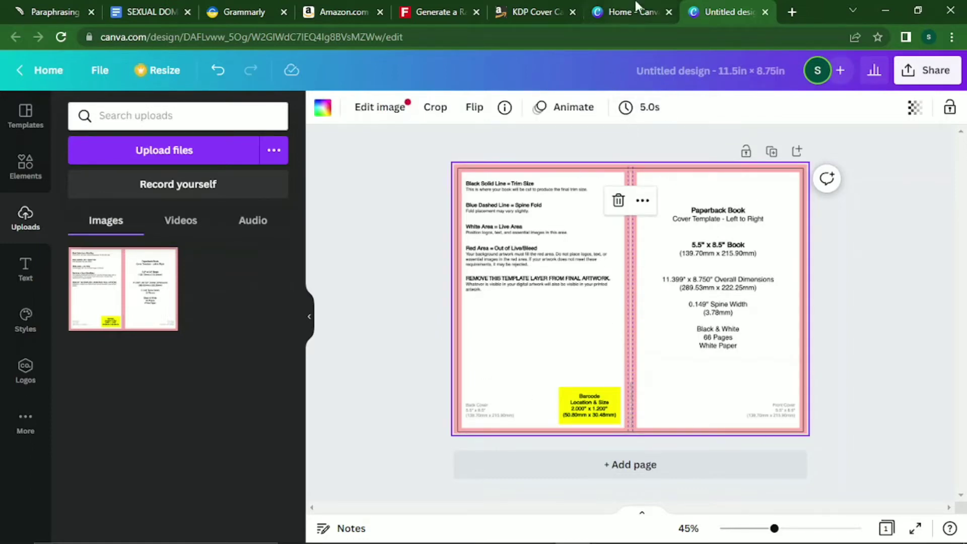
{"action": "mouse_move", "coordinate": [643, 6]}
{"action": "left_click", "coordinate": [25, 166]}
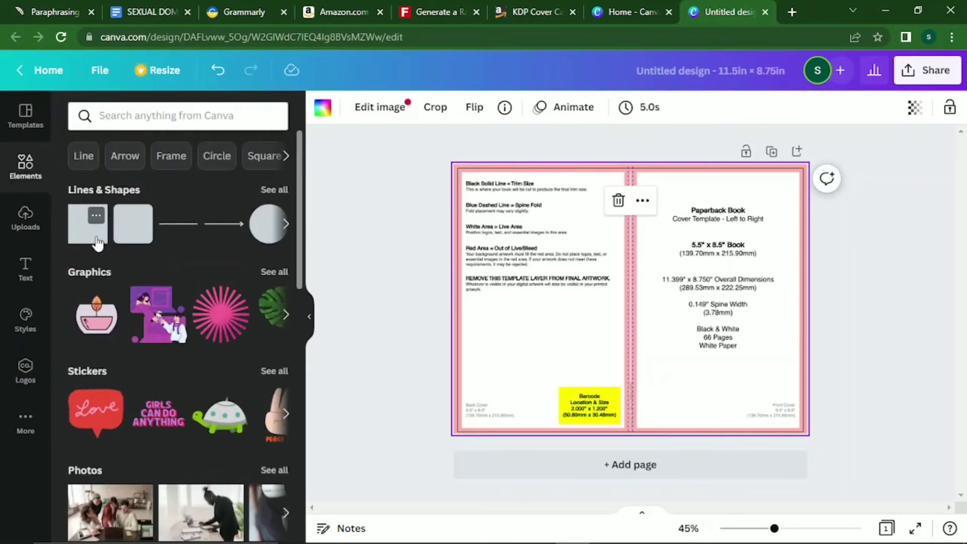
Add a pink square and stretch it from the top-left corner across the entire page.
{"action": "left_click", "coordinate": [142, 242]}
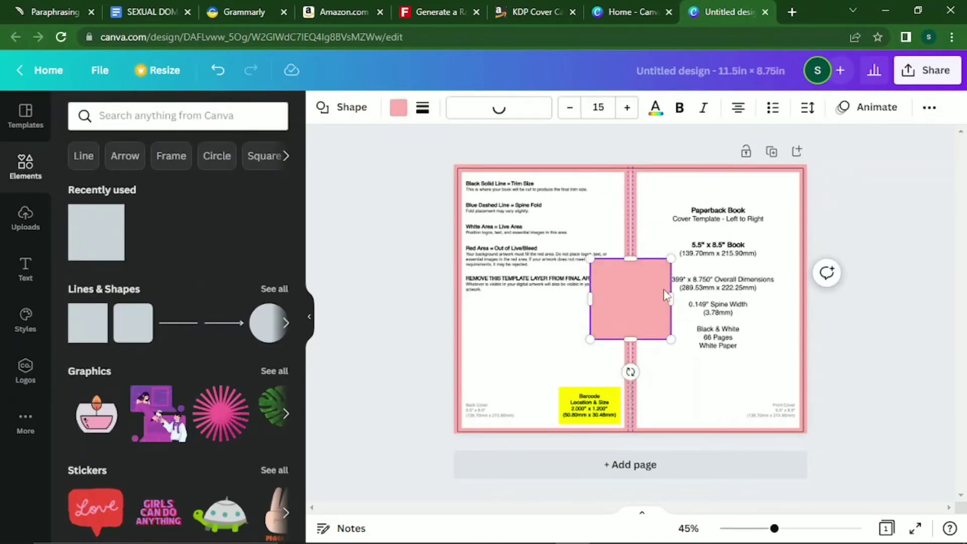
{"action": "left_click_drag", "start_coordinate": [652, 289], "coordinate": [515, 195]}
{"action": "left_click_drag", "start_coordinate": [535, 246], "coordinate": [806, 433]}
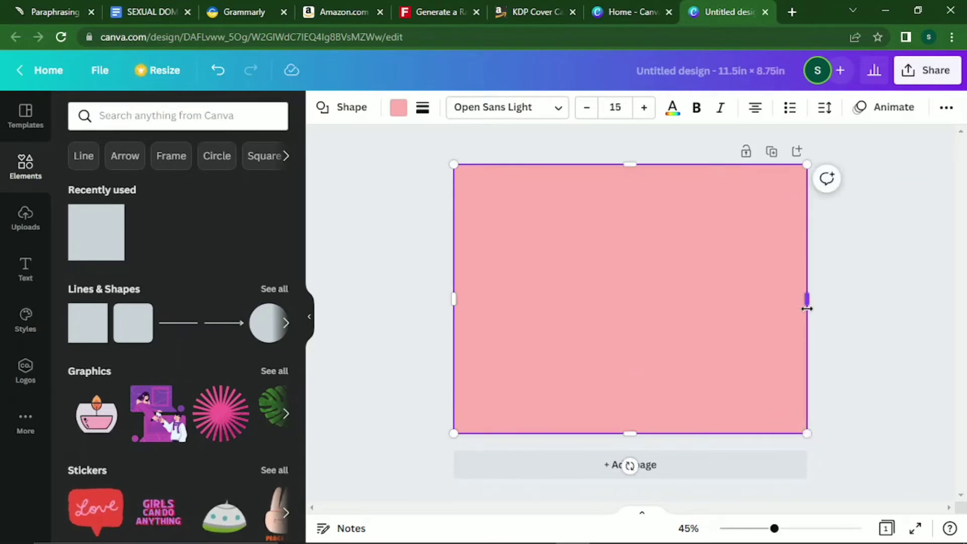
{"action": "left_click", "coordinate": [871, 350]}
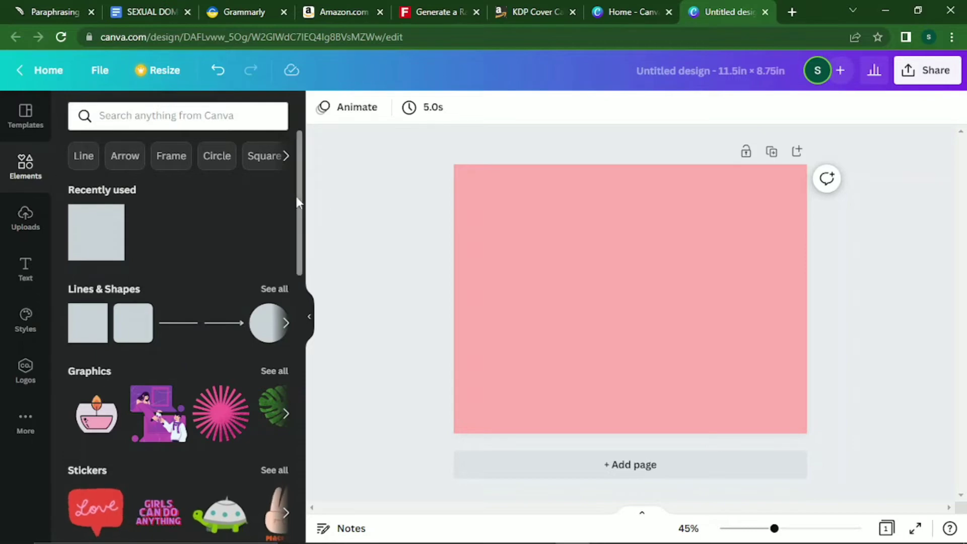
{"action": "scroll", "coordinate": [297, 322], "scroll_direction": "down", "scroll_amount": 5}
{"action": "scroll", "coordinate": [305, 323], "scroll_direction": "down", "scroll_amount": 10}
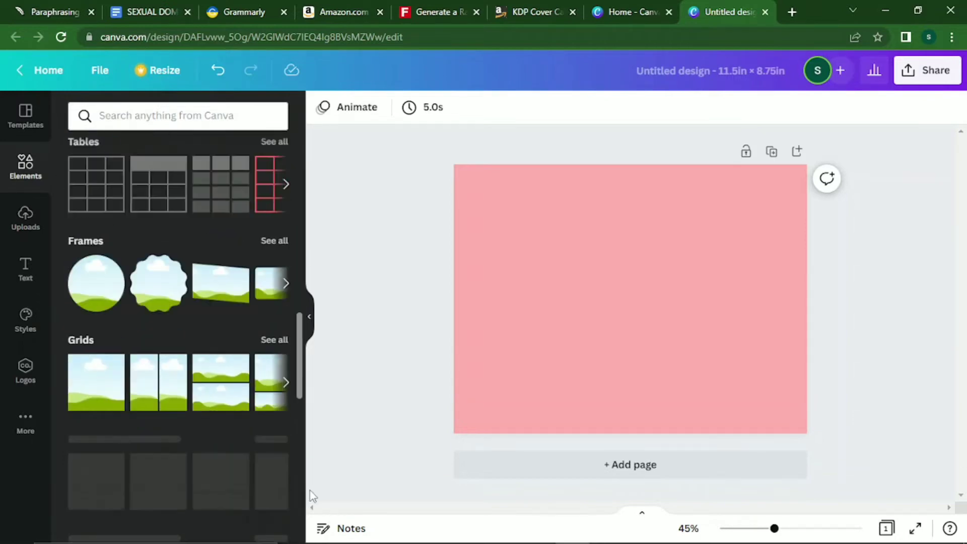
Add a single-image grid frame and fit it to the page's left half.
{"action": "left_click", "coordinate": [100, 336]}
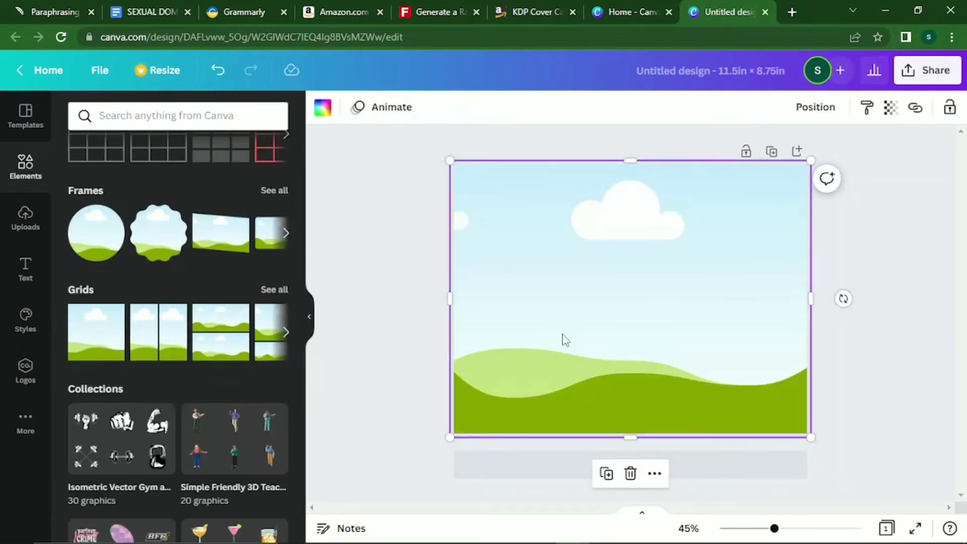
{"action": "left_click_drag", "start_coordinate": [807, 302], "coordinate": [629, 283]}
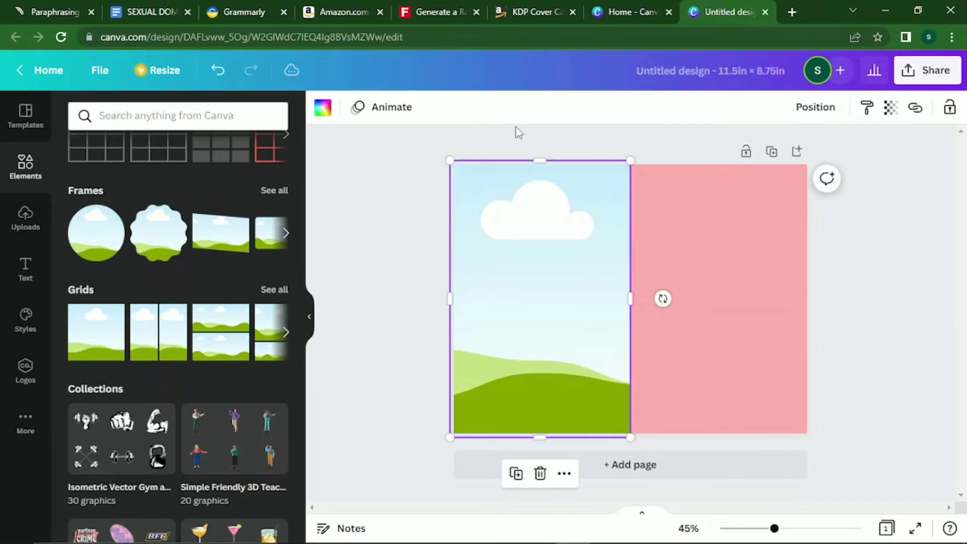
{"action": "left_click_drag", "start_coordinate": [539, 161], "coordinate": [539, 164]}
{"action": "left_click_drag", "start_coordinate": [452, 301], "coordinate": [453, 301]}
{"action": "left_click_drag", "start_coordinate": [545, 439], "coordinate": [541, 434]}
Copy and paste the frame, allowing clipboard access, and move the copy to the right half.
{"action": "right_click", "coordinate": [539, 337]}
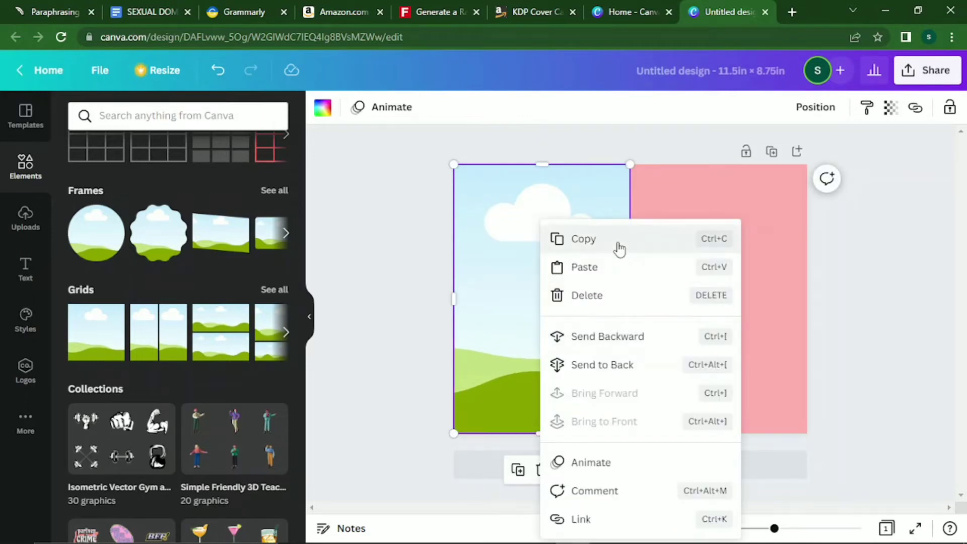
{"action": "left_click", "coordinate": [620, 249]}
{"action": "right_click", "coordinate": [589, 272]}
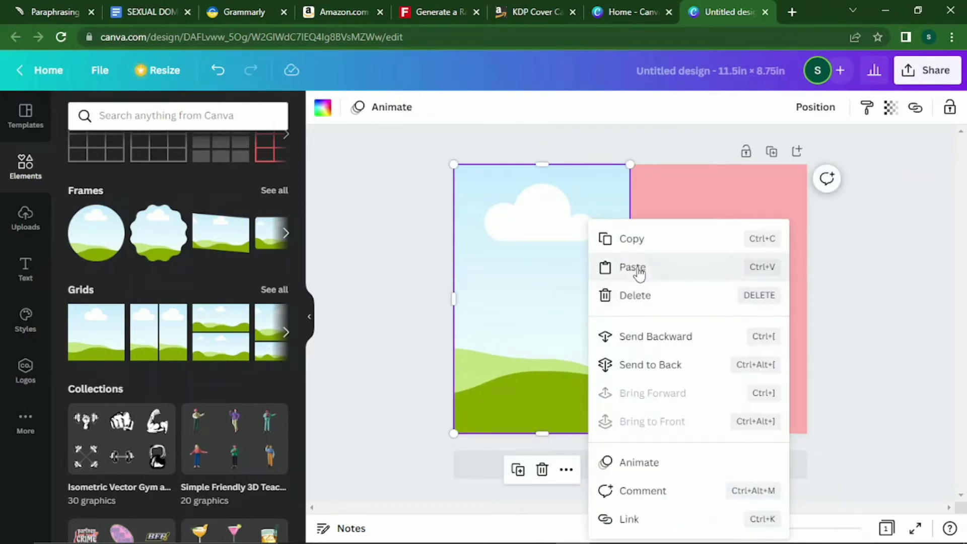
{"action": "left_click", "coordinate": [626, 266]}
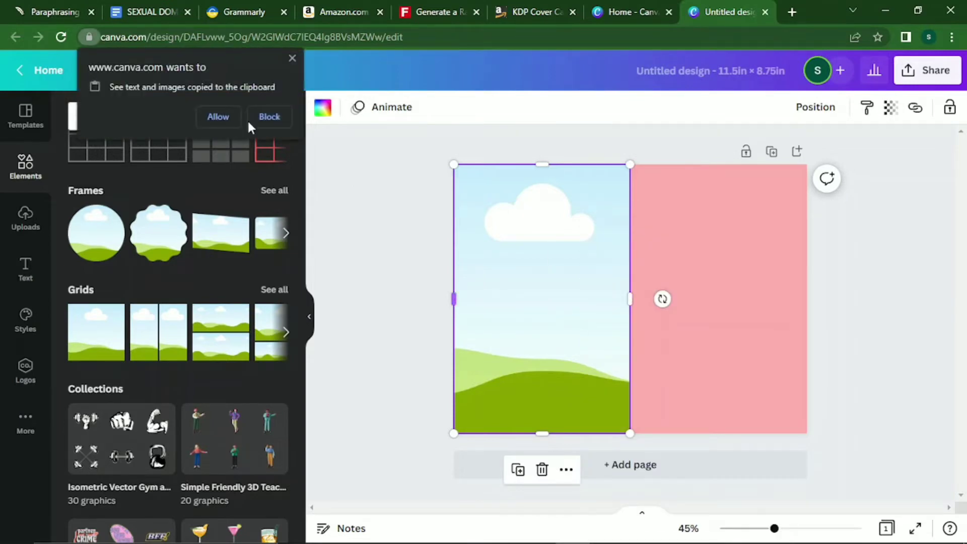
{"action": "left_click", "coordinate": [217, 116]}
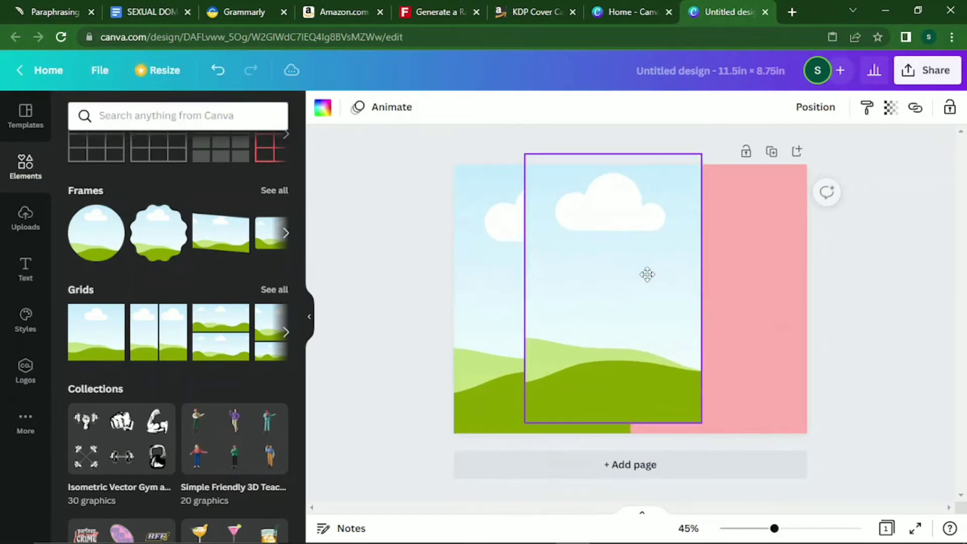
{"action": "left_click_drag", "start_coordinate": [645, 274], "coordinate": [753, 288]}
{"action": "left_click", "coordinate": [894, 332]}
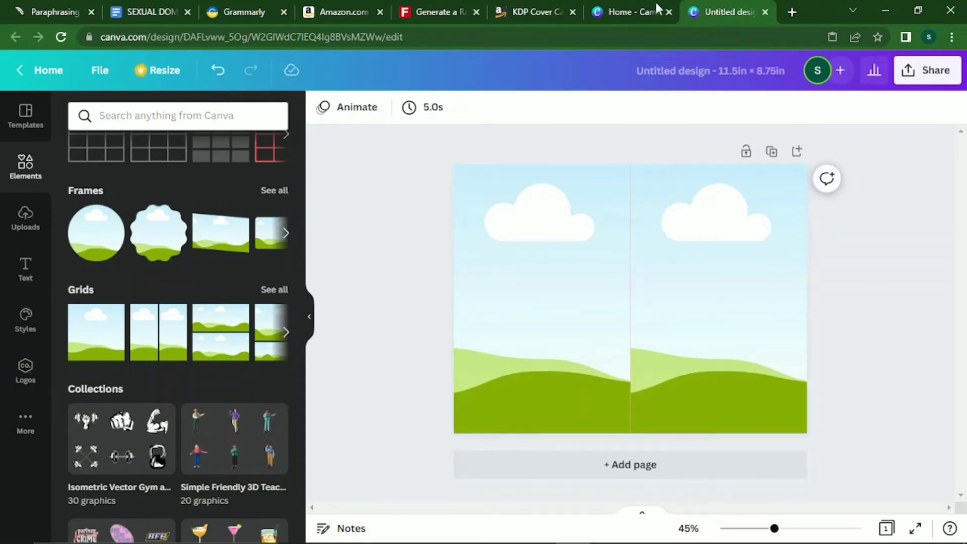
{"action": "left_click", "coordinate": [792, 12]}
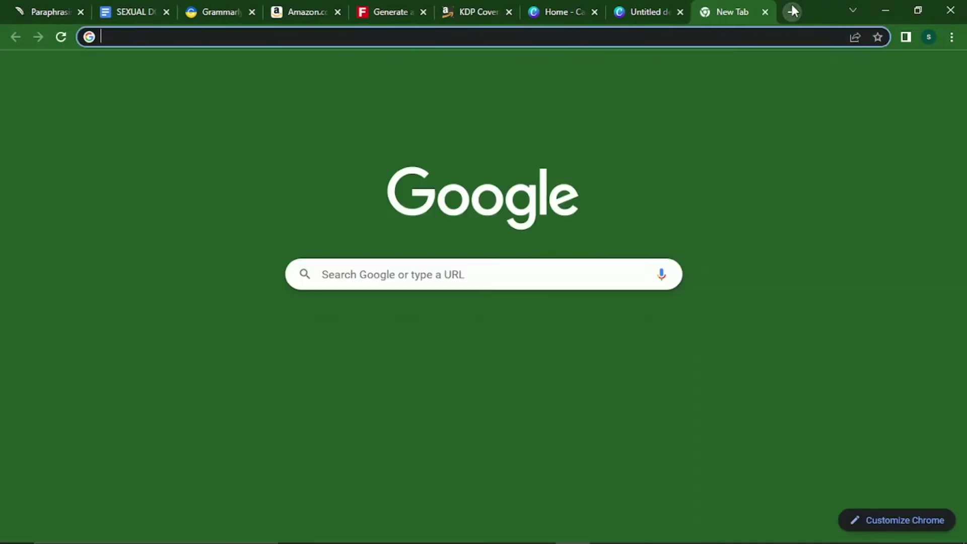
Load Pixabay and search it for 'sexual image'.
{"action": "type", "text": "pixa"}
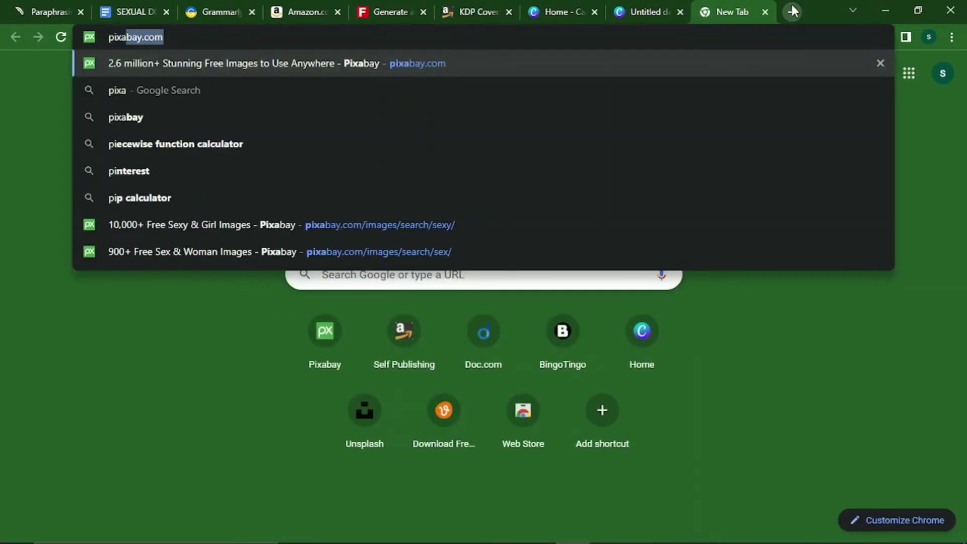
{"action": "type", "text": "bay"}
{"action": "key", "text": "Return"}
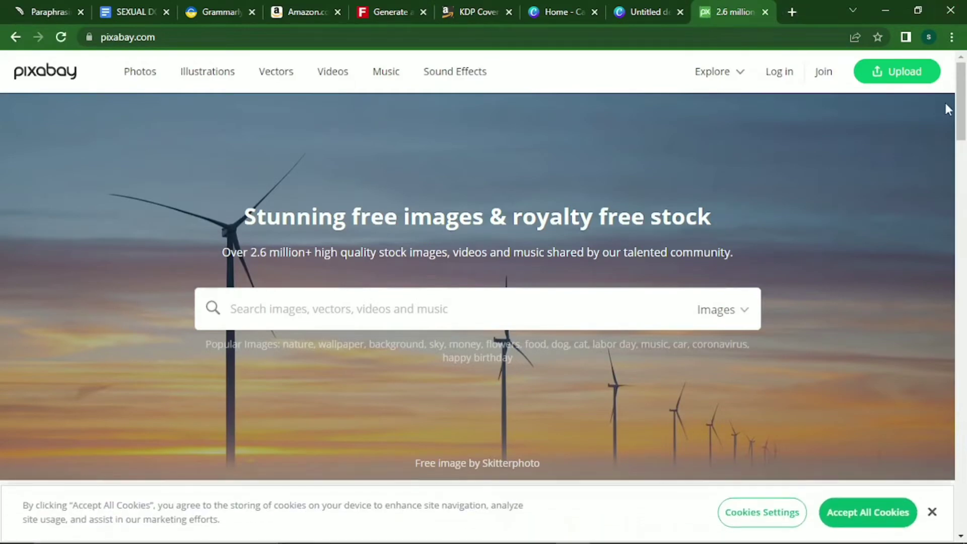
{"action": "mouse_move", "coordinate": [961, 103]}
{"action": "left_mouse_down"}
{"action": "mouse_move", "coordinate": [965, 478]}
{"action": "mouse_move", "coordinate": [964, 105]}
{"action": "left_mouse_up"}
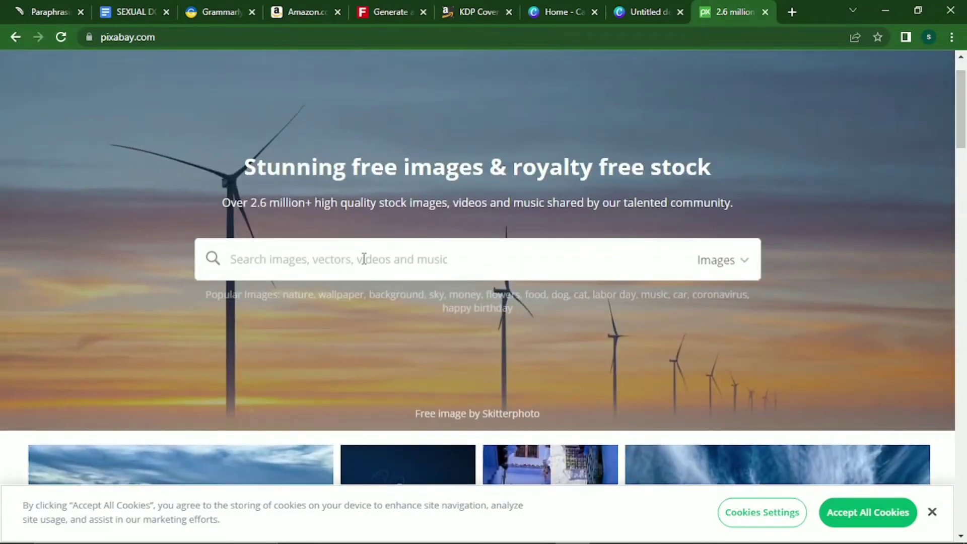
{"action": "left_click", "coordinate": [366, 260]}
{"action": "type", "text": "sexual"}
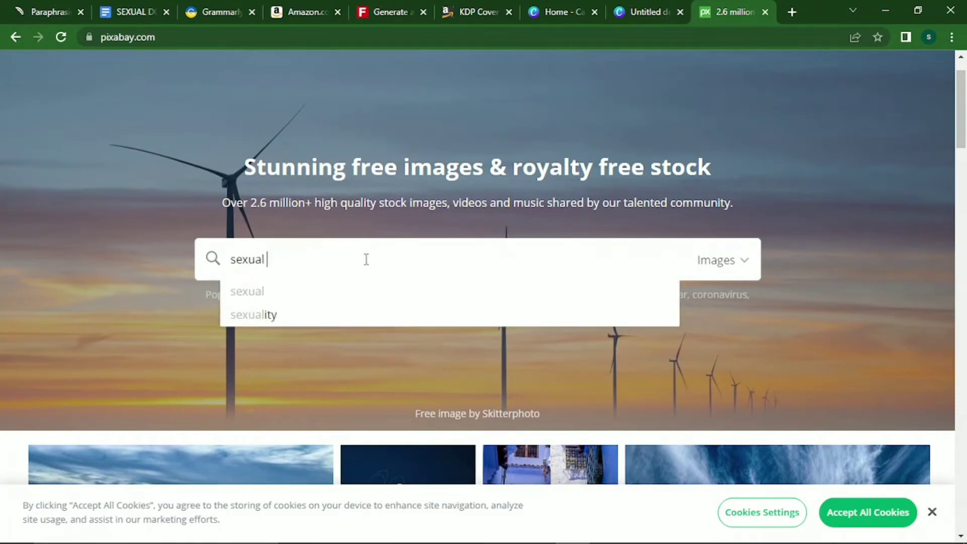
{"action": "type", "text": "images"}
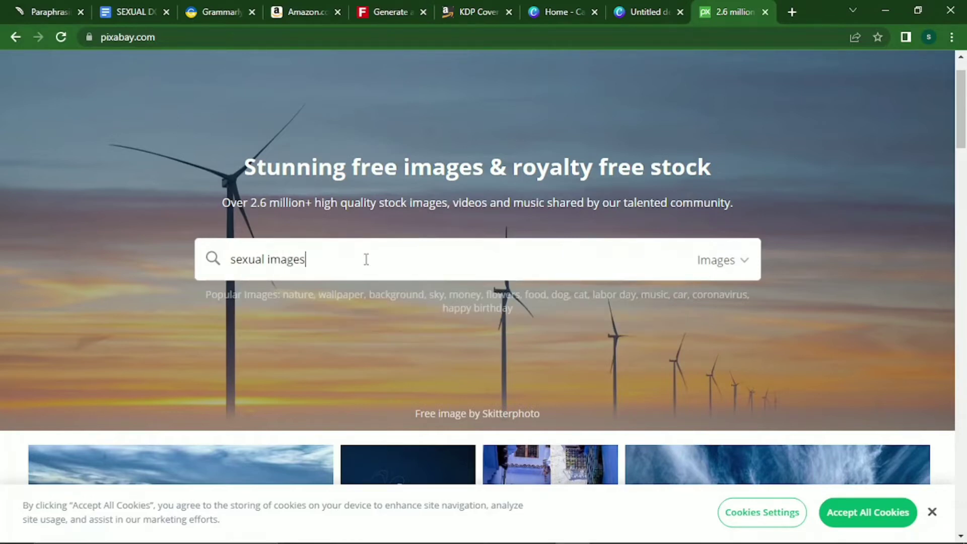
{"action": "key", "text": "Return"}
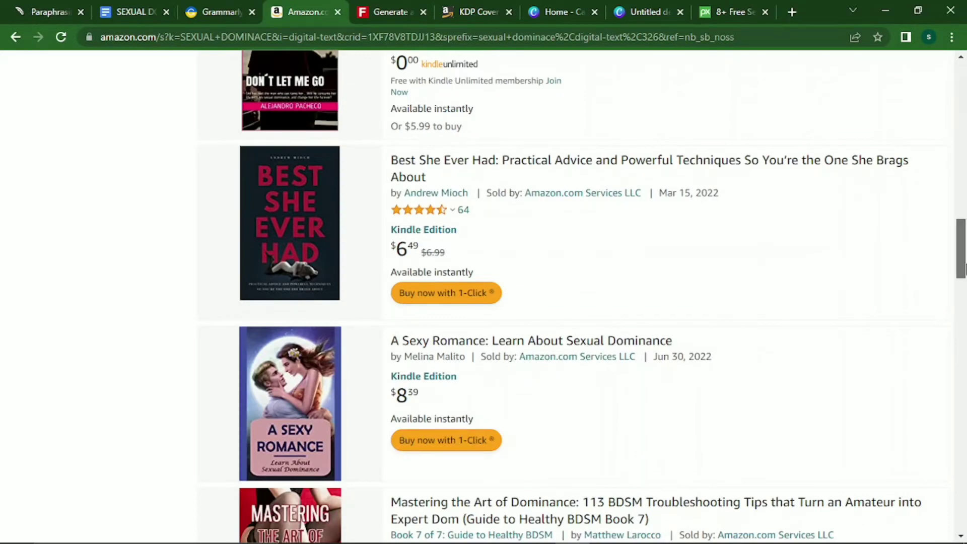
{"action": "left_click_drag", "start_coordinate": [964, 268], "coordinate": [965, 106]}
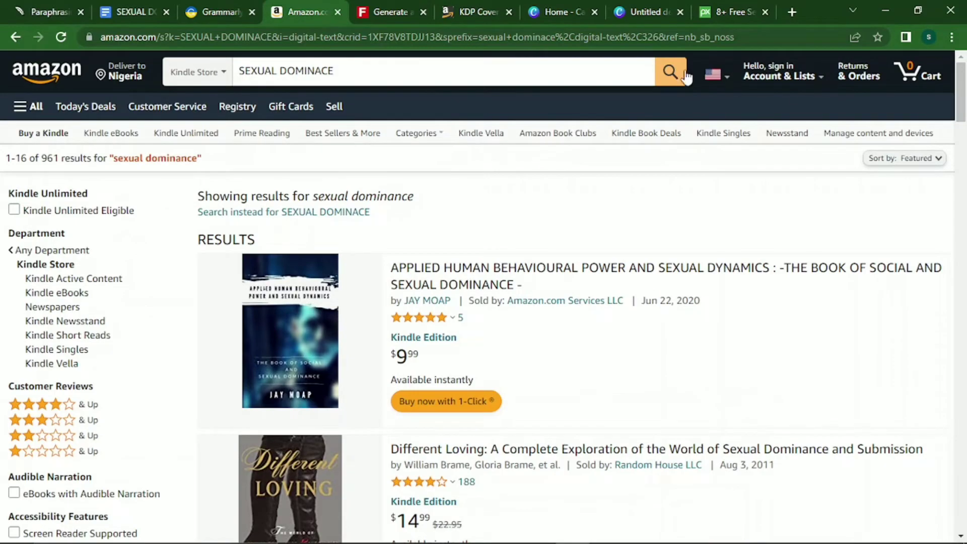
{"action": "left_click", "coordinate": [739, 9]}
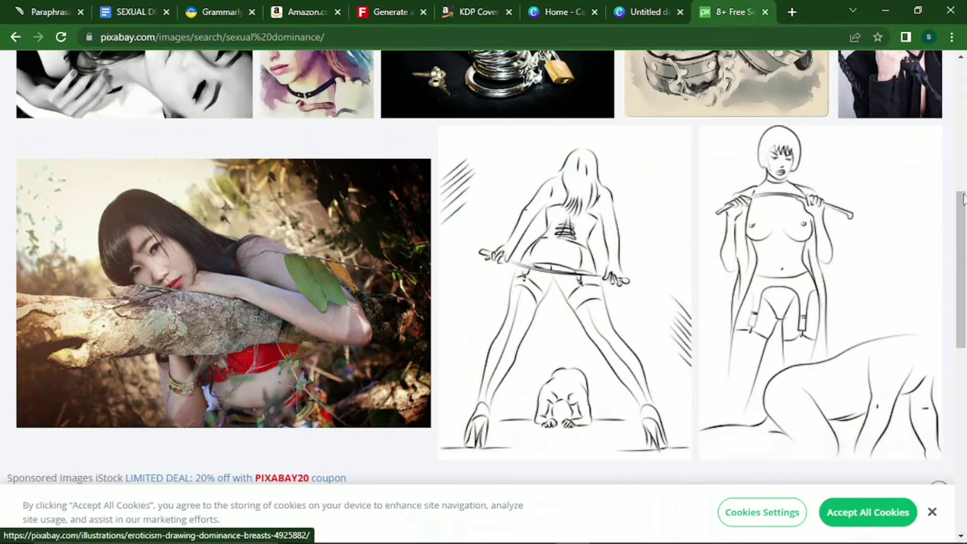
Scroll the Pixabay results and select part of the search words for replacement.
{"action": "left_click_drag", "start_coordinate": [963, 207], "coordinate": [964, 79]}
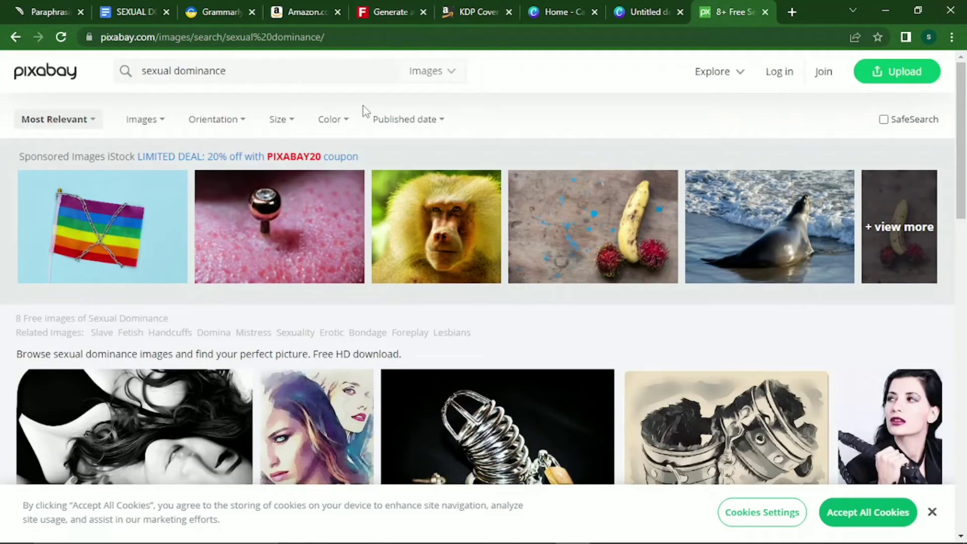
{"action": "left_click_drag", "start_coordinate": [281, 74], "coordinate": [165, 61]}
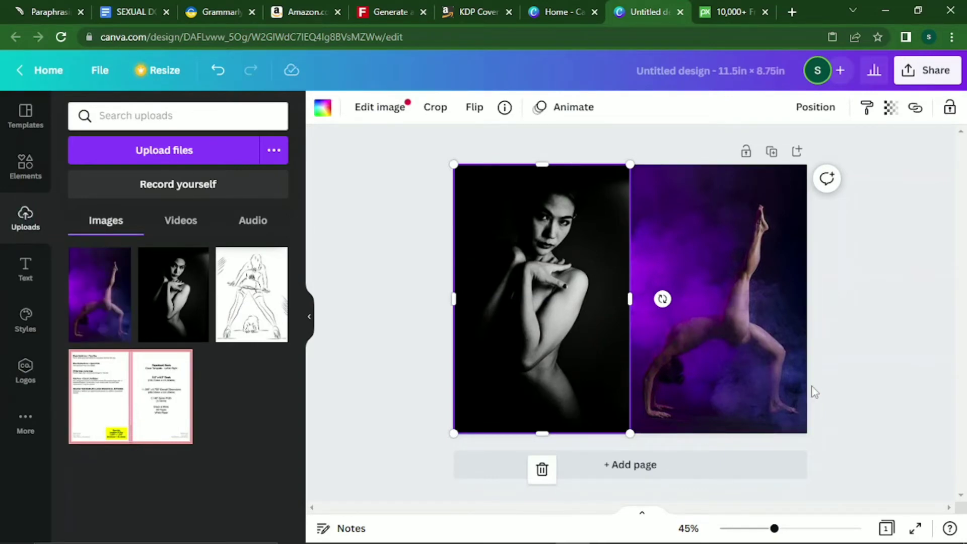
Delete the black-and-white photo and stretch a purple square over the left half from the top-left.
{"action": "key", "text": "Delete"}
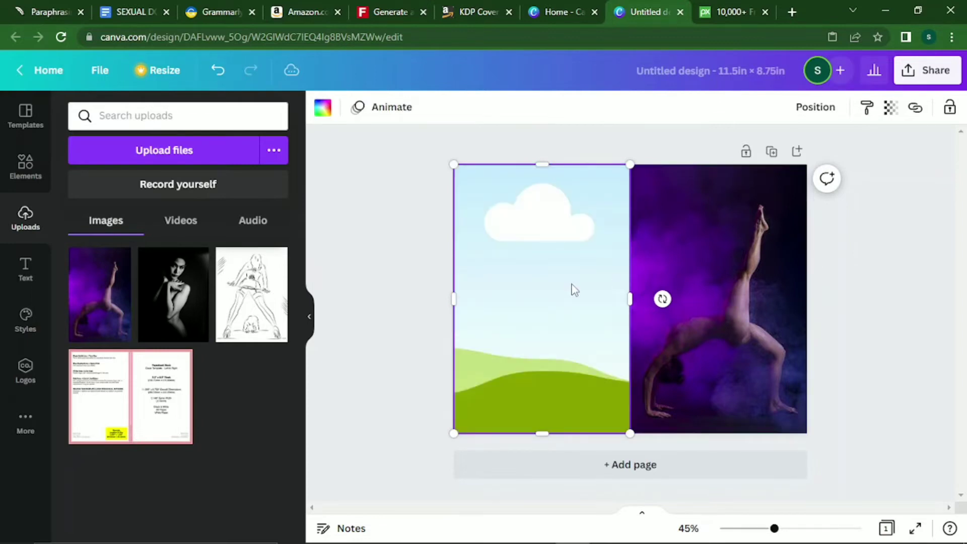
{"action": "left_click", "coordinate": [28, 169]}
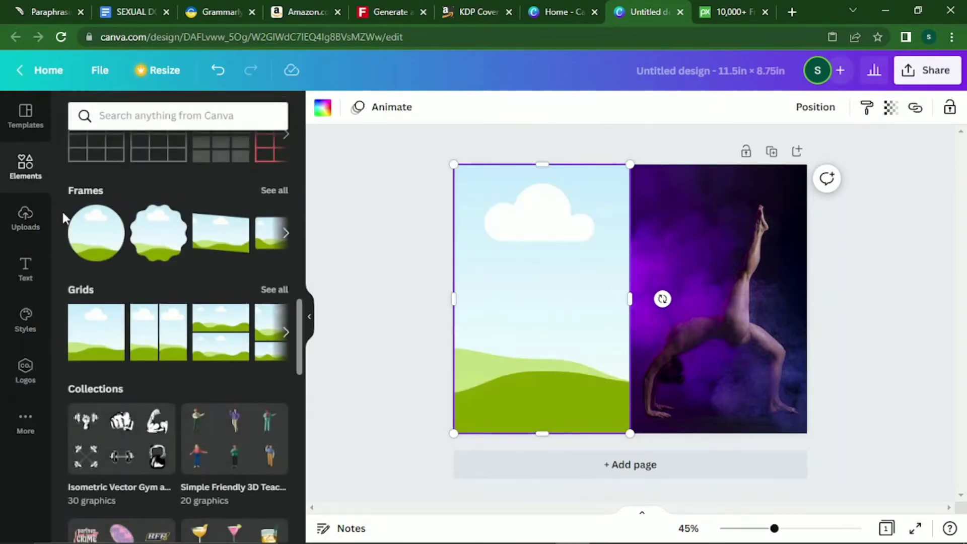
{"action": "left_click_drag", "start_coordinate": [300, 324], "coordinate": [292, 155]}
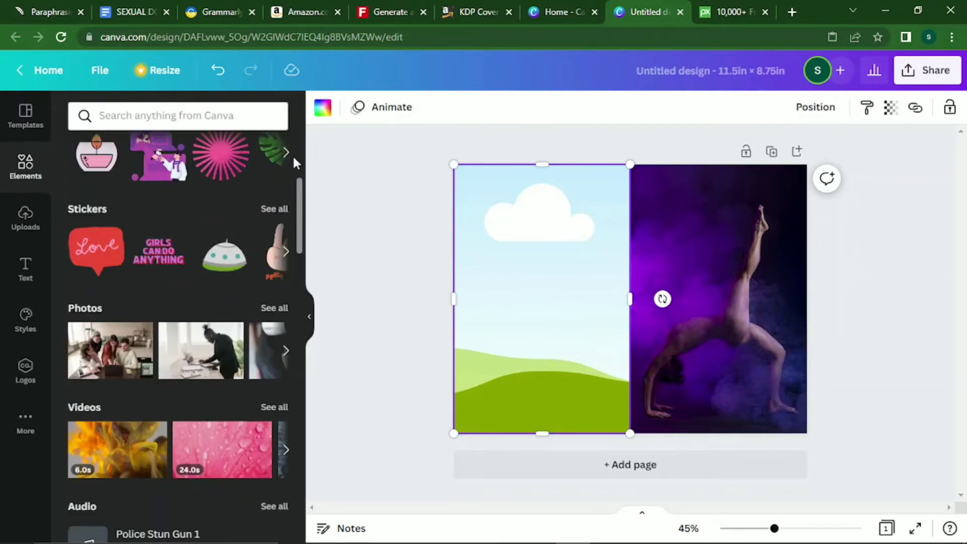
{"action": "key", "text": "ctrl+v"}
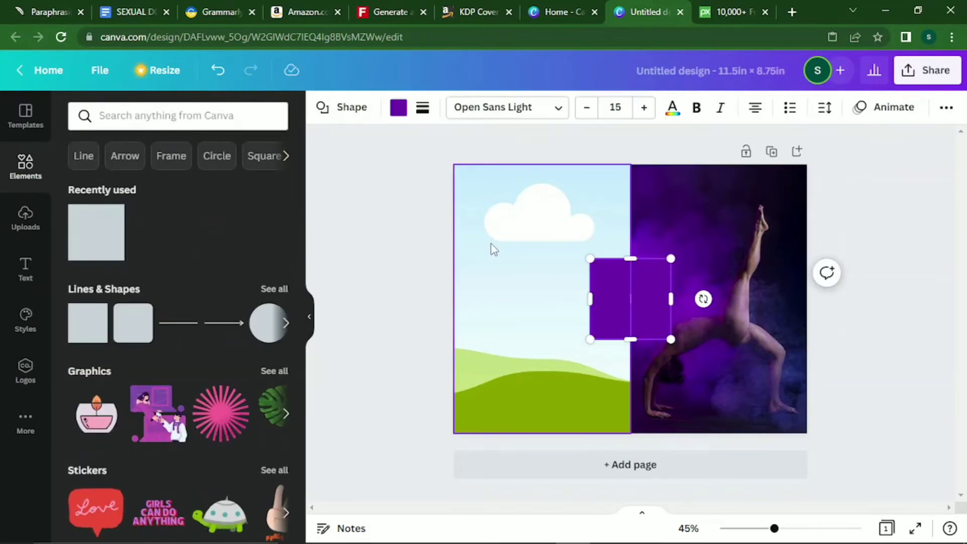
{"action": "left_click_drag", "start_coordinate": [626, 293], "coordinate": [493, 198]}
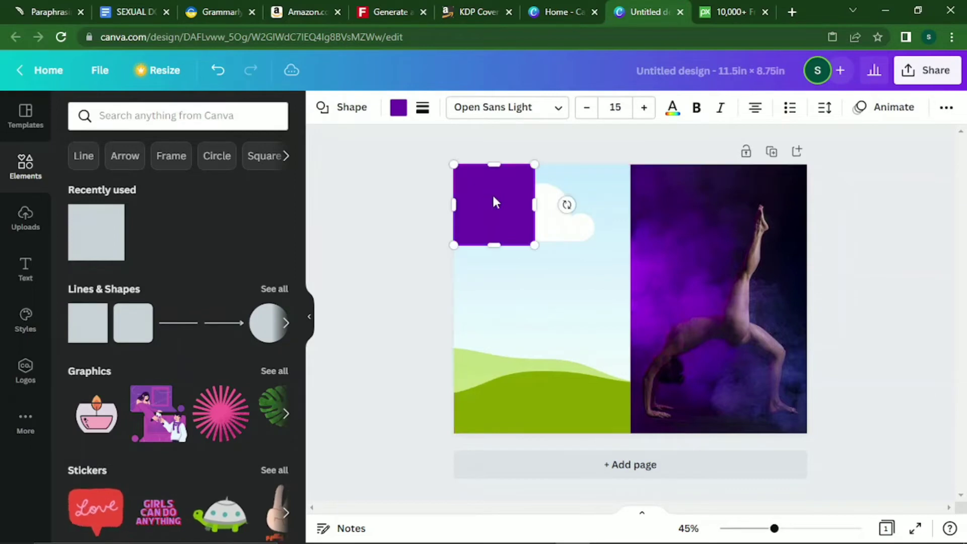
{"action": "left_click_drag", "start_coordinate": [534, 245], "coordinate": [630, 344]}
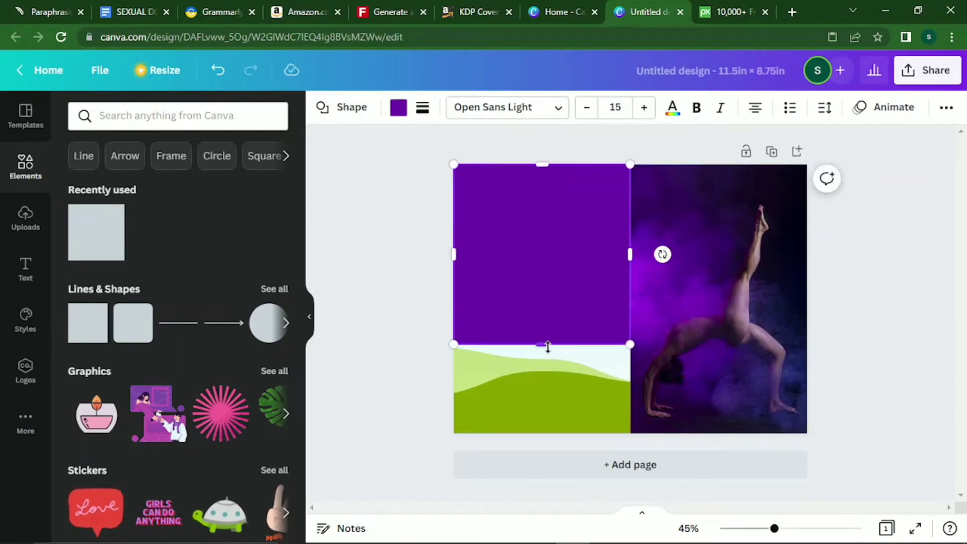
{"action": "left_click_drag", "start_coordinate": [541, 344], "coordinate": [544, 432]}
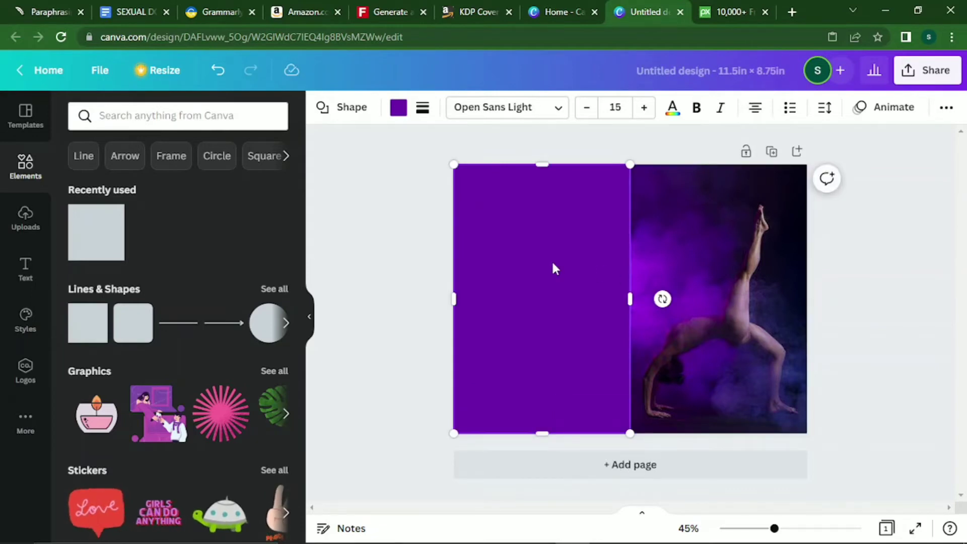
Paste the beach photo onto the purple left half, then delete it.
{"action": "left_click", "coordinate": [717, 351]}
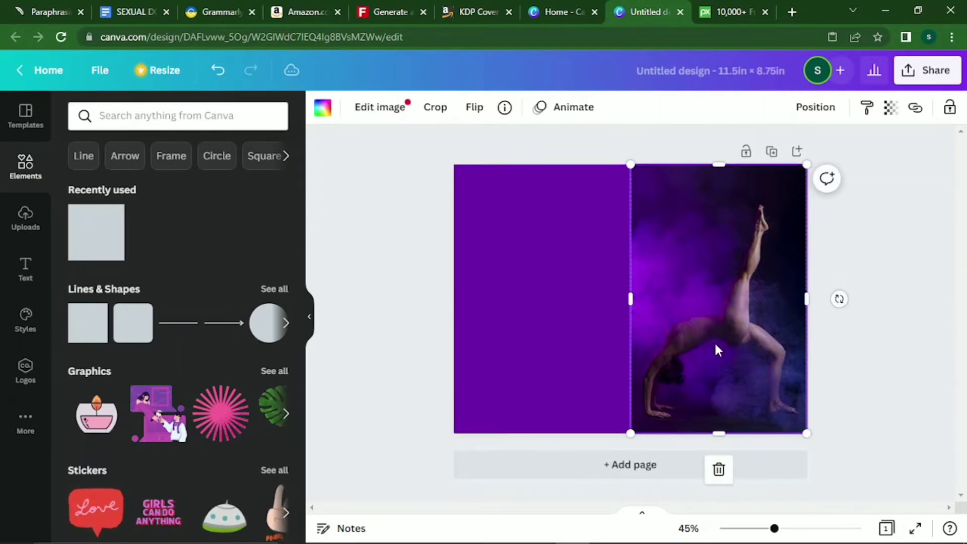
{"action": "left_click", "coordinate": [32, 231]}
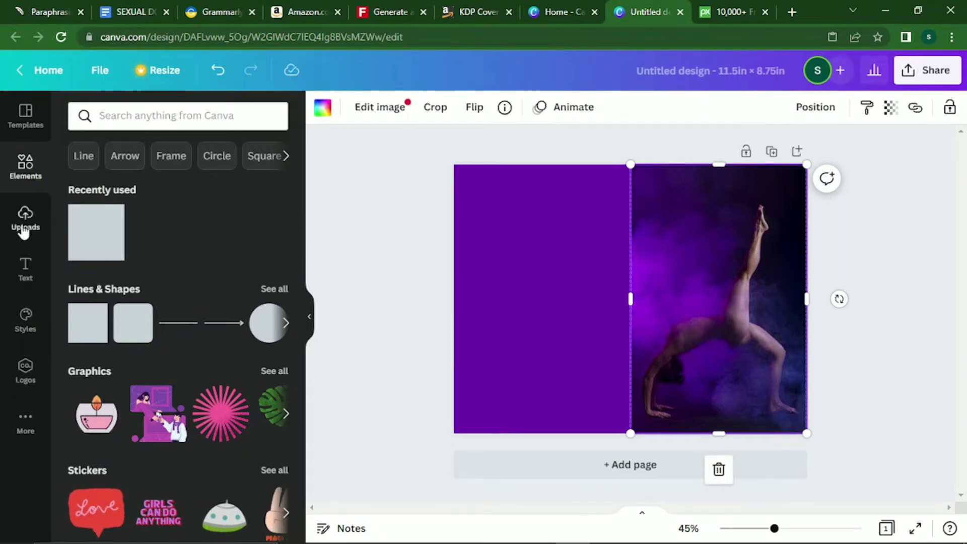
{"action": "right_click", "coordinate": [216, 403]}
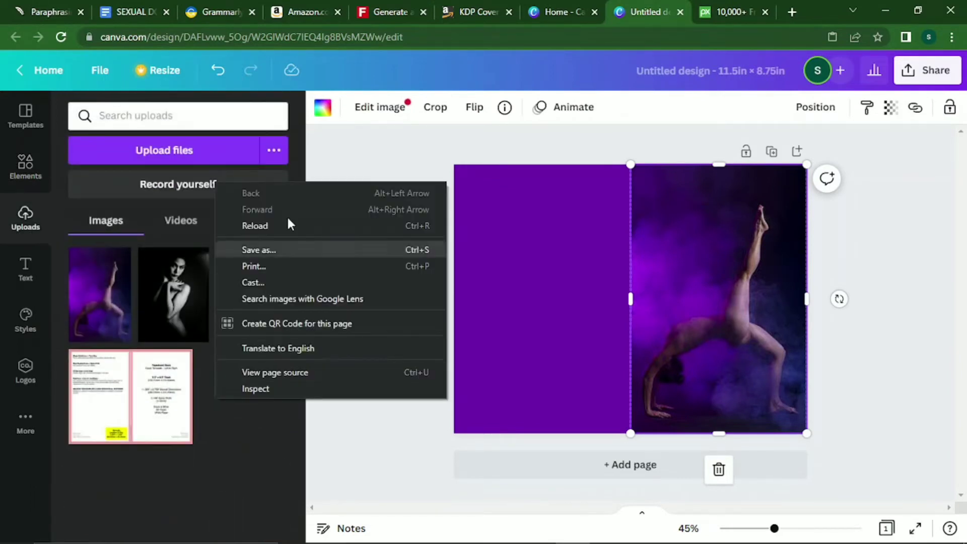
{"action": "right_click", "coordinate": [558, 264]}
{"action": "left_click", "coordinate": [604, 227]}
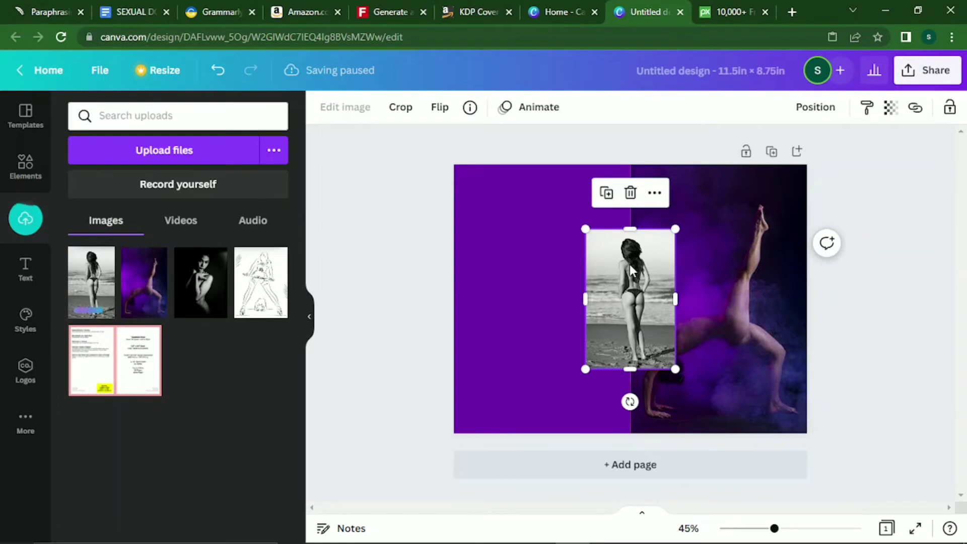
{"action": "left_click_drag", "start_coordinate": [629, 264], "coordinate": [520, 229]}
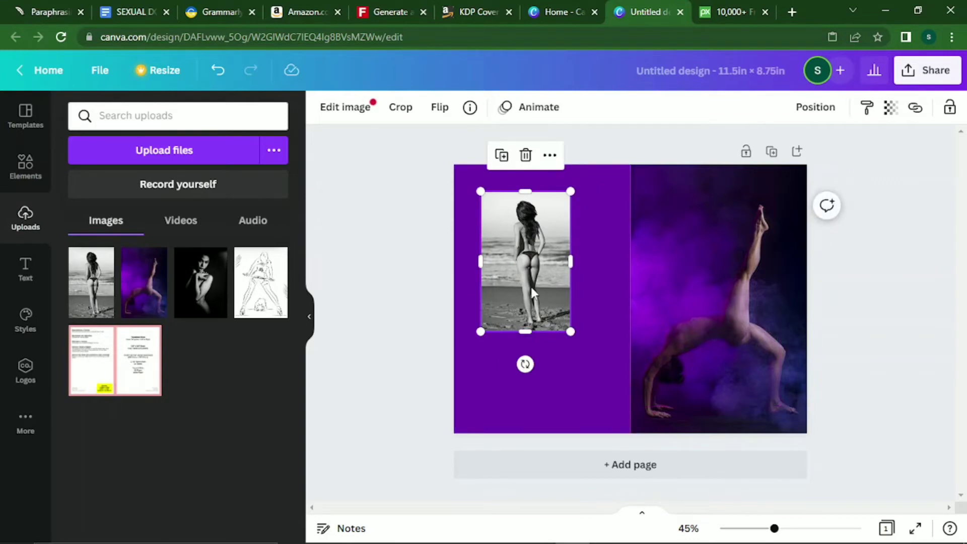
{"action": "key", "text": "Delete"}
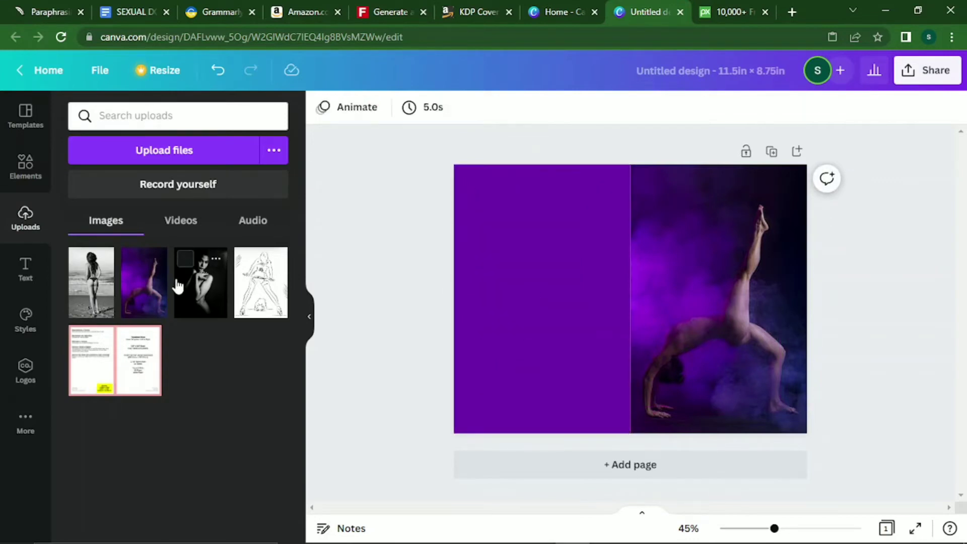
Add the black-and-white portrait from Uploads and resize it to fill the left half up to the centre.
{"action": "left_click", "coordinate": [199, 284]}
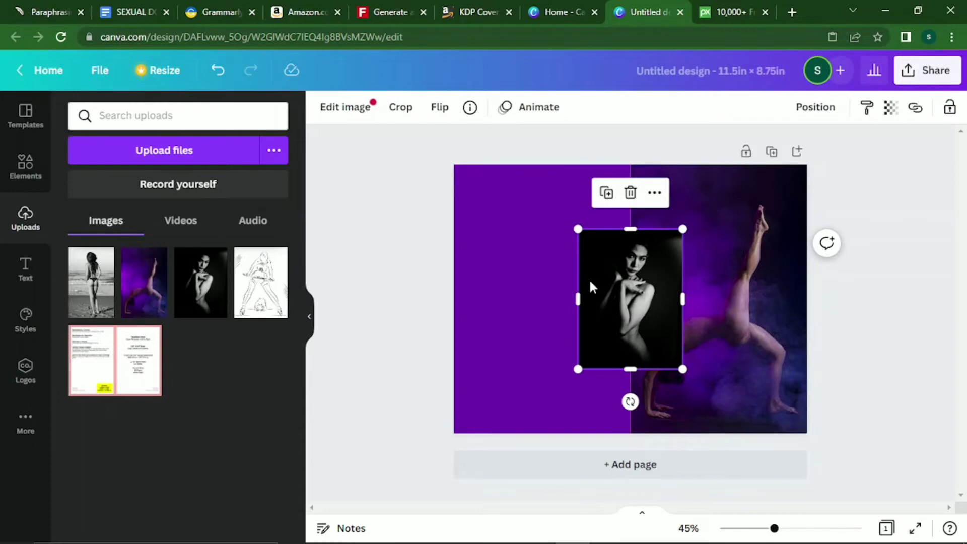
{"action": "left_click_drag", "start_coordinate": [588, 279], "coordinate": [491, 243]}
{"action": "left_click_drag", "start_coordinate": [526, 332], "coordinate": [529, 406]}
{"action": "left_click_drag", "start_coordinate": [583, 296], "coordinate": [608, 309]}
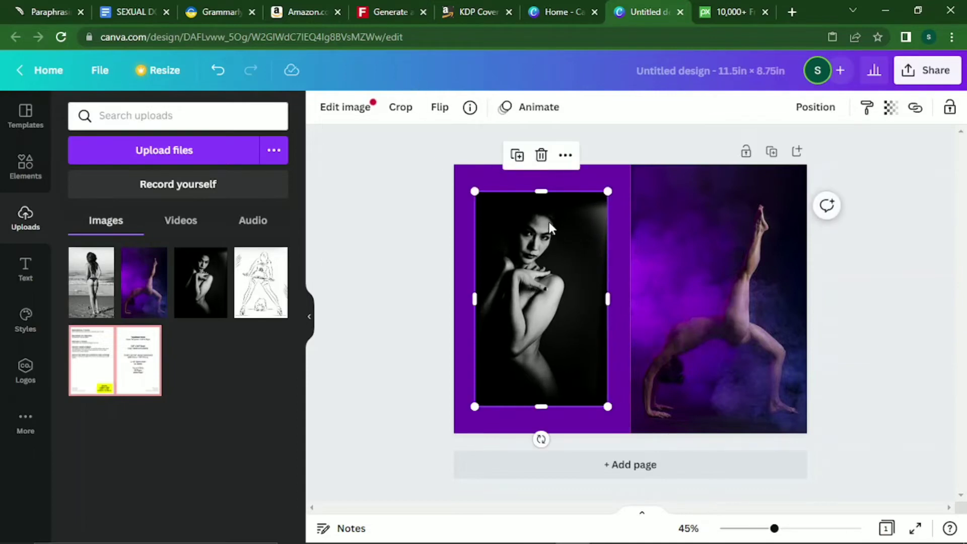
{"action": "left_click_drag", "start_coordinate": [546, 221], "coordinate": [527, 197]}
{"action": "left_click_drag", "start_coordinate": [587, 379], "coordinate": [620, 433]}
{"action": "left_click_drag", "start_coordinate": [618, 300], "coordinate": [629, 300]}
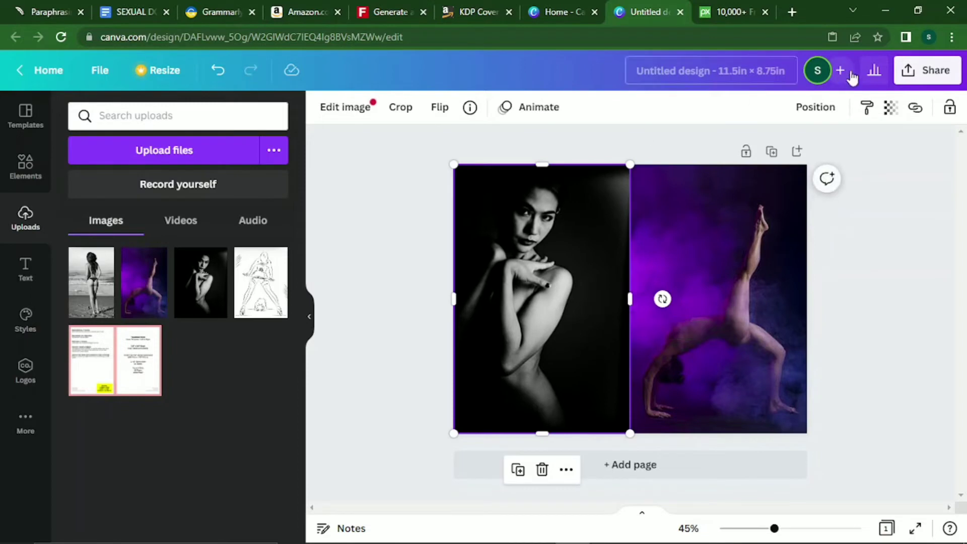
Set the back-cover portrait's transparency to about 22 so the purple shows through it.
{"action": "left_click", "coordinate": [891, 114]}
{"action": "left_click_drag", "start_coordinate": [886, 171], "coordinate": [778, 177]}
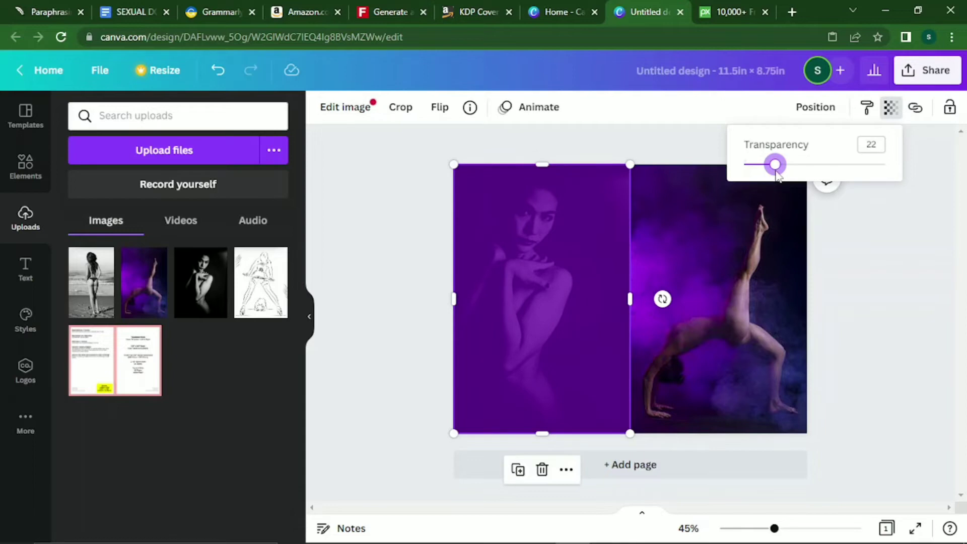
{"action": "left_click", "coordinate": [848, 285]}
{"action": "left_click", "coordinate": [848, 285]}
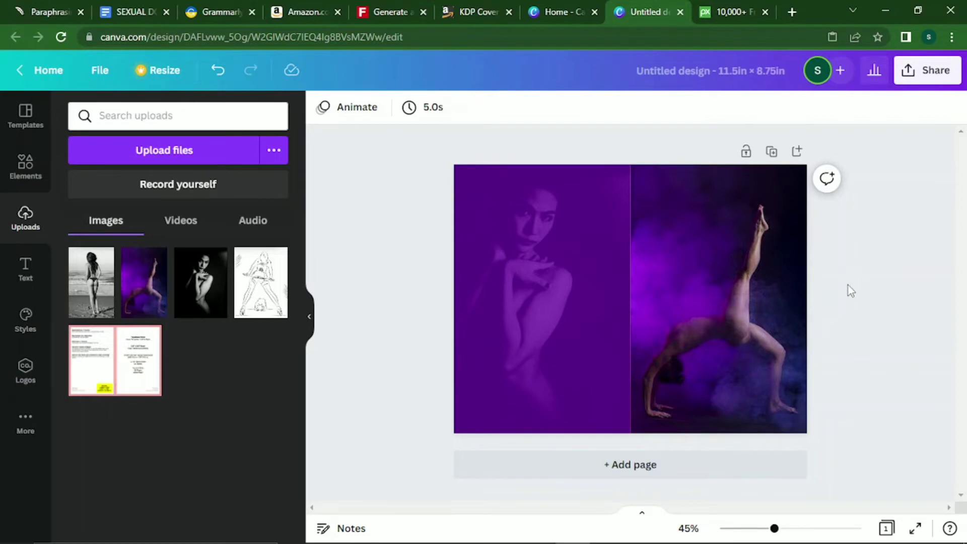
Rename the Canva design to 'sexual dominance'.
{"action": "left_click", "coordinate": [743, 76]}
{"action": "key", "text": "BackSpace"}
{"action": "type", "text": "se"}
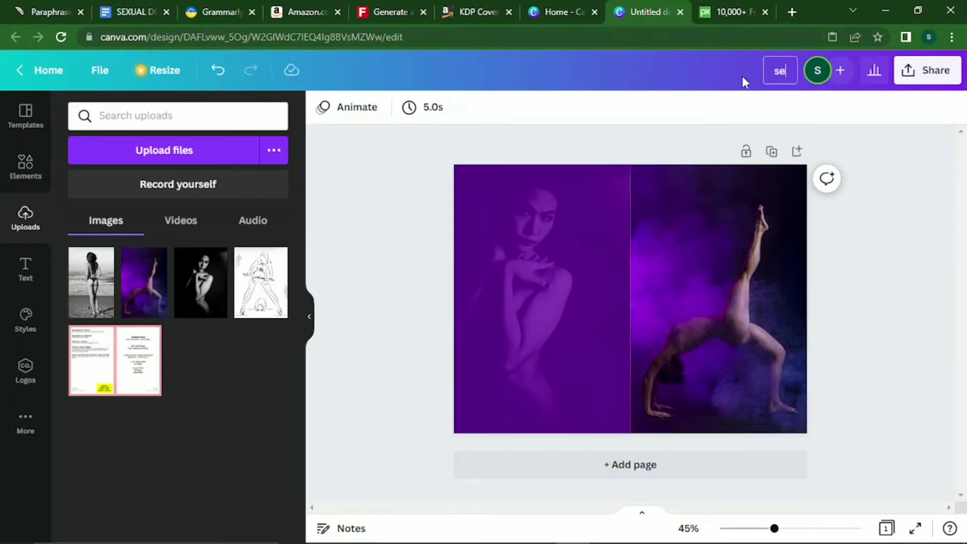
{"action": "type", "text": "xual dominance"}
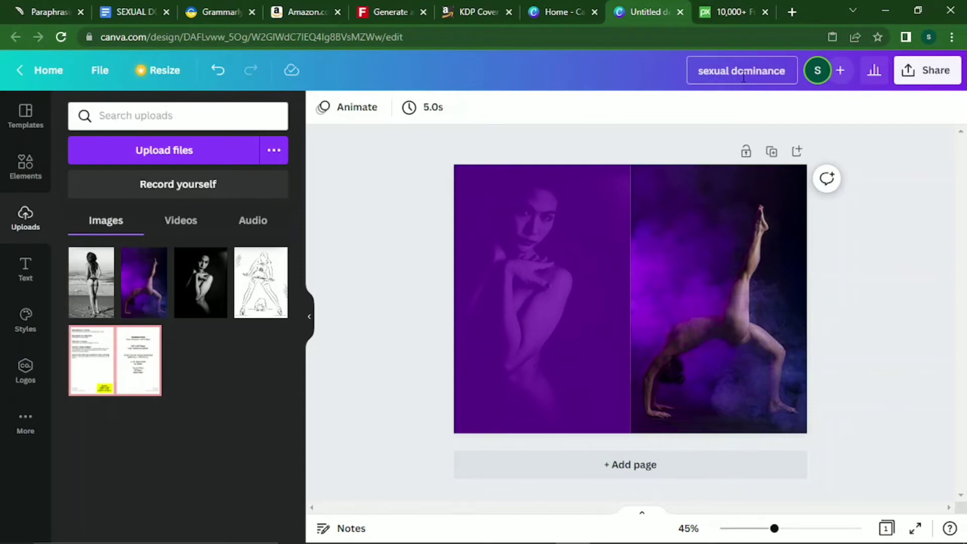
{"action": "left_click", "coordinate": [760, 262]}
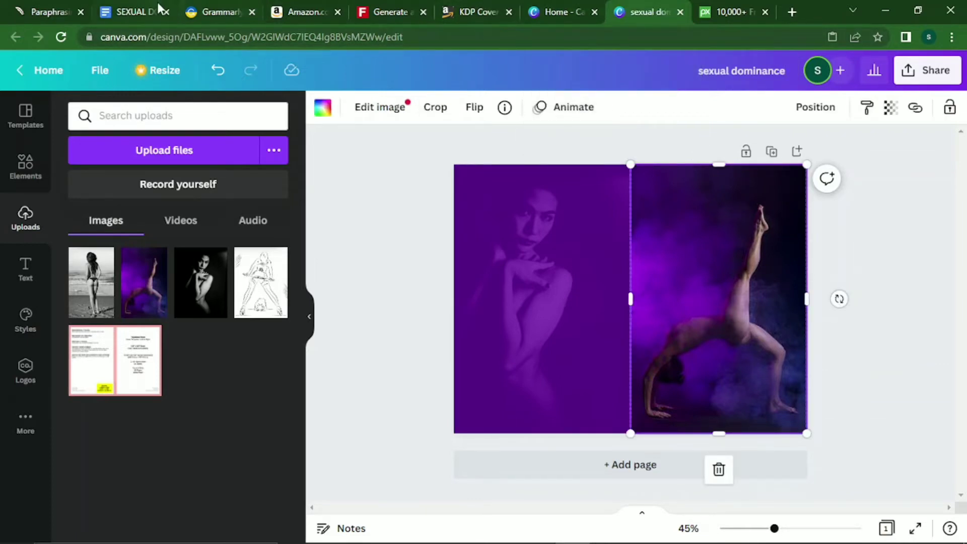
Select the SEXUAL DOMINANCE title and subtitle in the Google Docs manuscript, then return to Canva.
{"action": "left_click", "coordinate": [132, 12]}
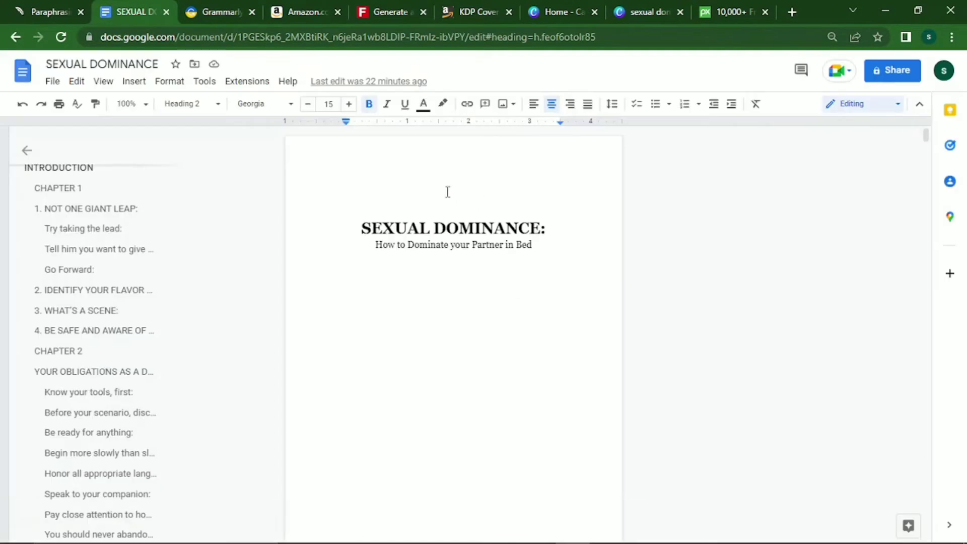
{"action": "left_click_drag", "start_coordinate": [360, 232], "coordinate": [546, 254]}
{"action": "key", "text": "ctrl+c"}
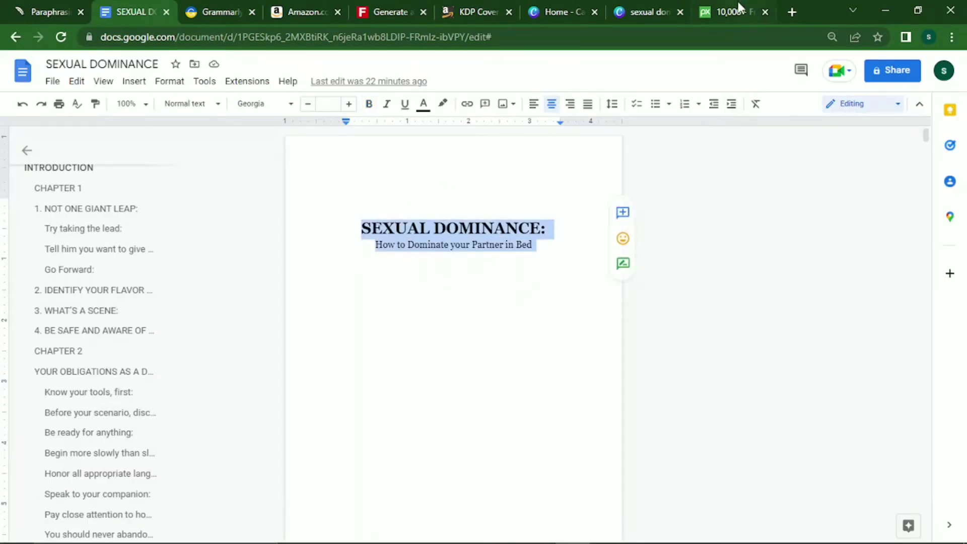
{"action": "left_click", "coordinate": [628, 6]}
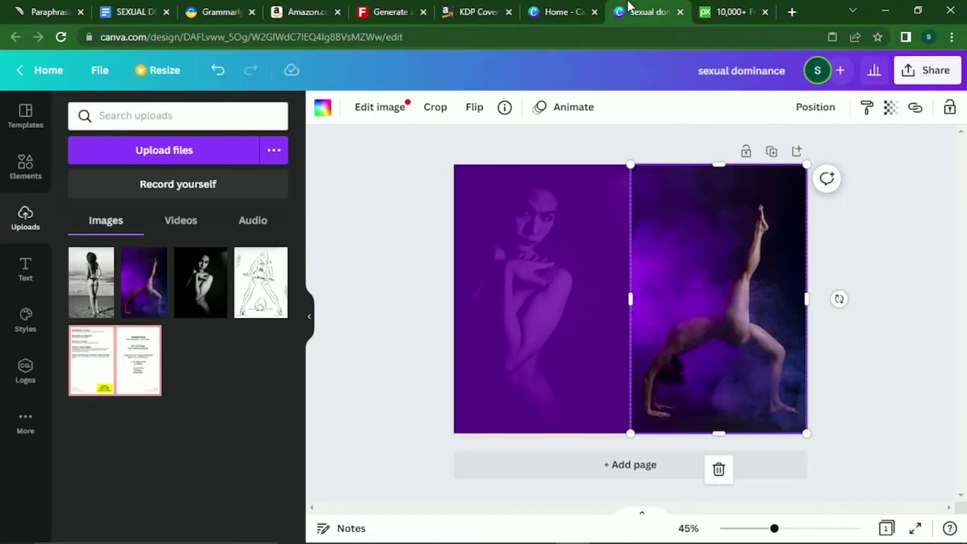
Paste the book title and subtitle onto the cover and move them onto the left half.
{"action": "right_click", "coordinate": [700, 267]}
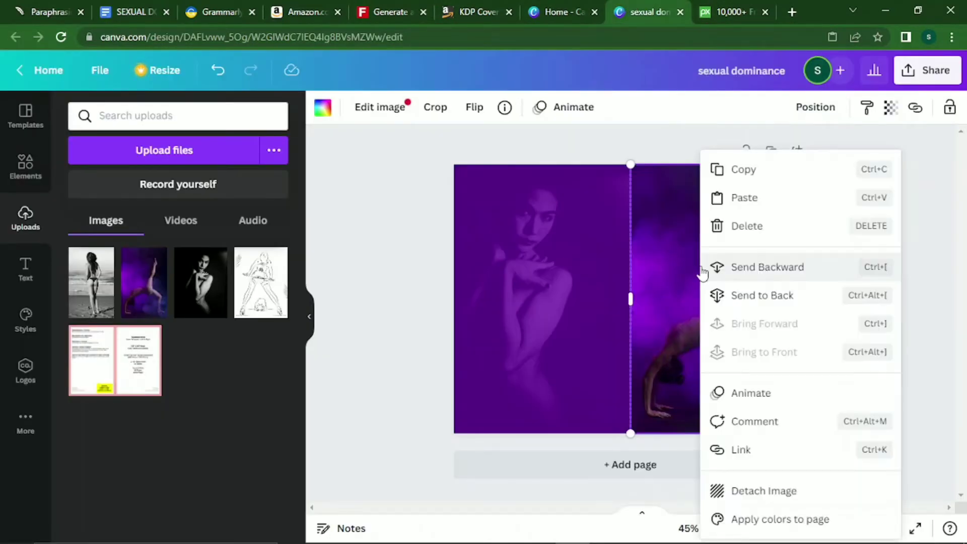
{"action": "left_click", "coordinate": [744, 198]}
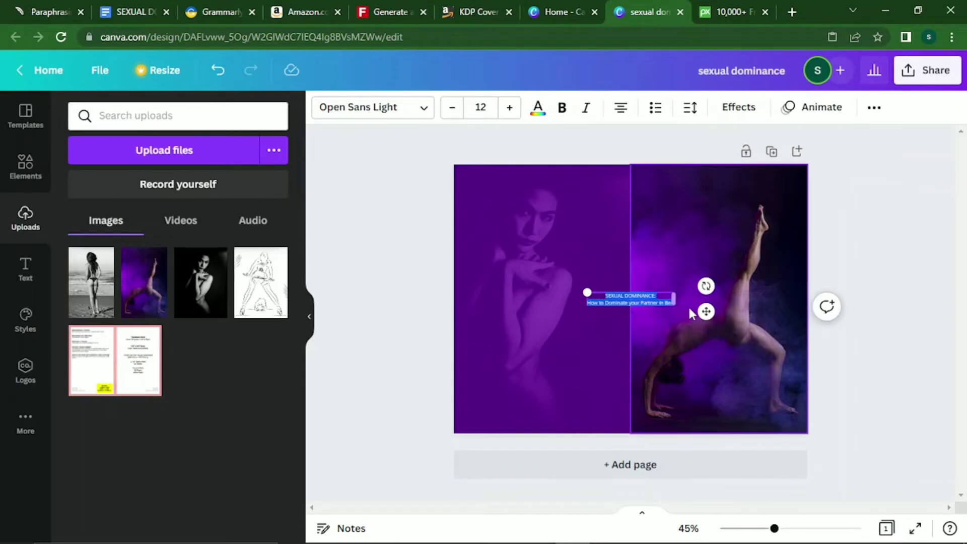
{"action": "left_click_drag", "start_coordinate": [705, 311], "coordinate": [629, 248]}
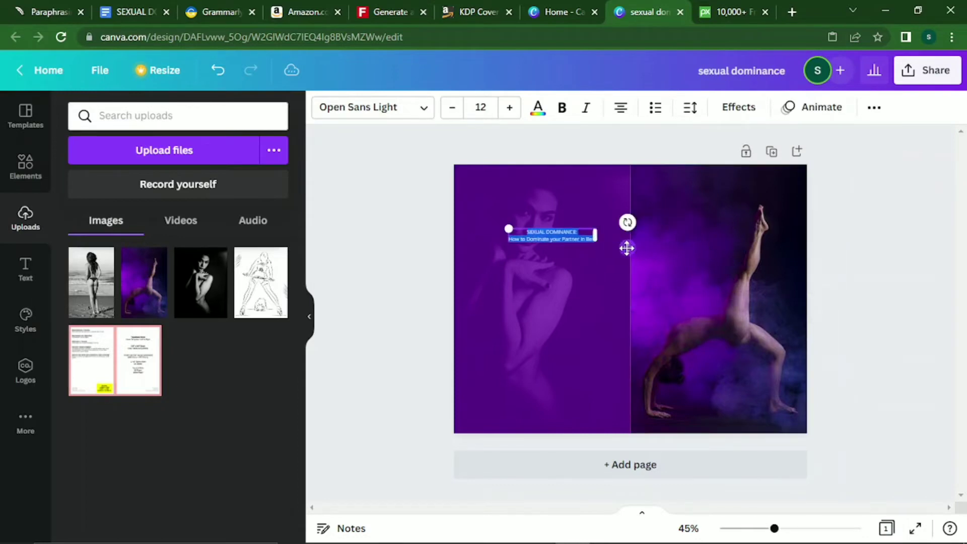
{"action": "left_click", "coordinate": [665, 270]}
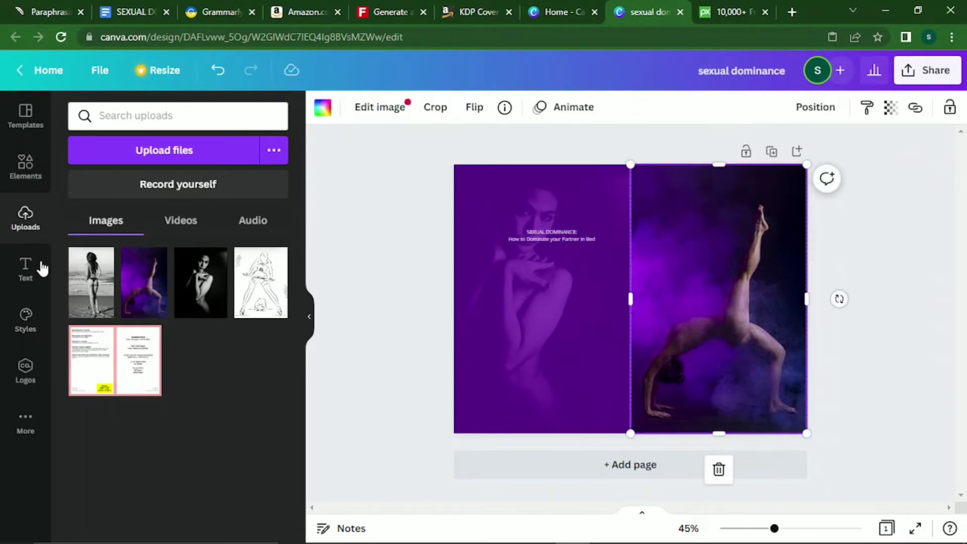
Add the 'DAZZLE eau de parfum' text preset from the Text panel to the page.
{"action": "left_click", "coordinate": [36, 273]}
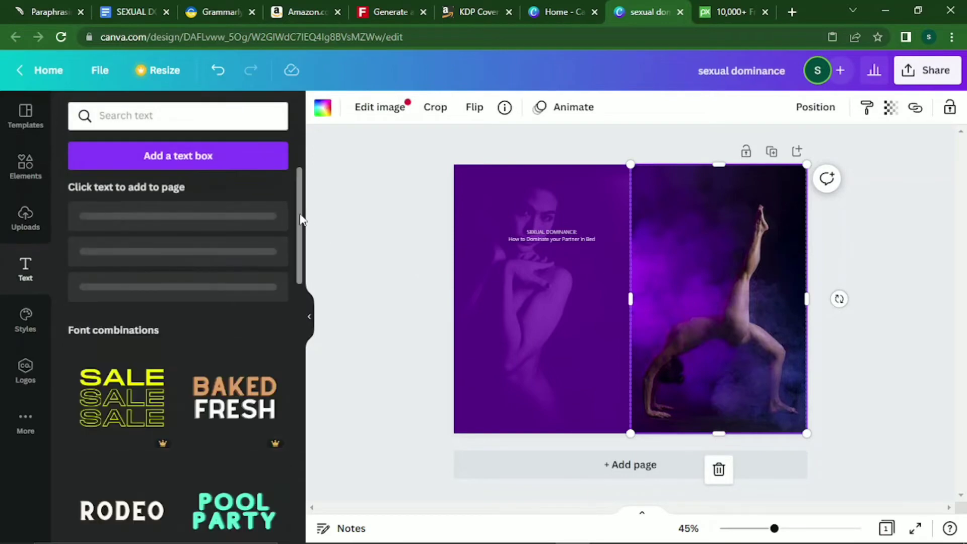
{"action": "left_click_drag", "start_coordinate": [300, 218], "coordinate": [295, 374]}
{"action": "scroll", "coordinate": [294, 428], "scroll_direction": "down", "scroll_amount": 10}
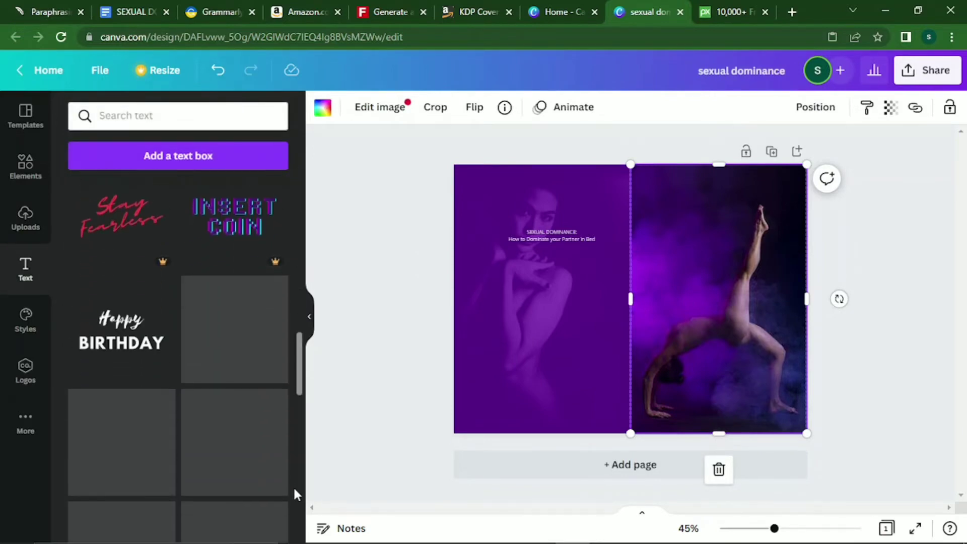
{"action": "scroll", "coordinate": [294, 495], "scroll_direction": "down", "scroll_amount": 4}
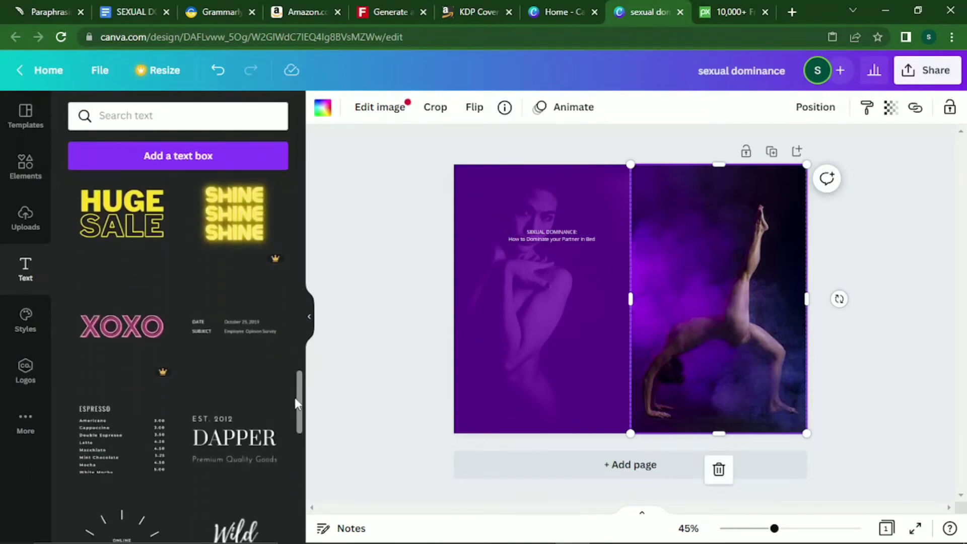
{"action": "left_click_drag", "start_coordinate": [295, 403], "coordinate": [306, 462]}
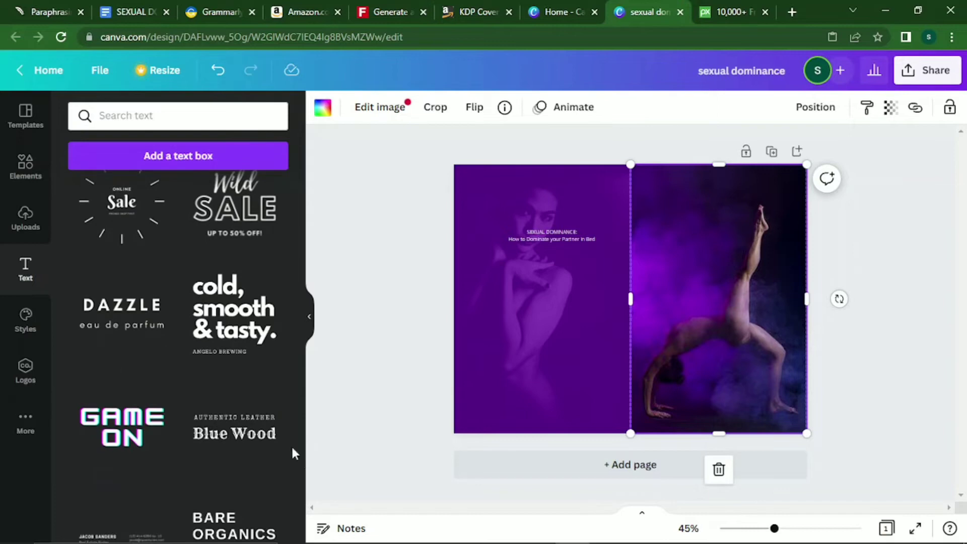
{"action": "left_click", "coordinate": [137, 328]}
Ungroup the DAZZLE preset and move its 'eau de parfum' line lower.
{"action": "left_click_drag", "start_coordinate": [669, 302], "coordinate": [760, 218]}
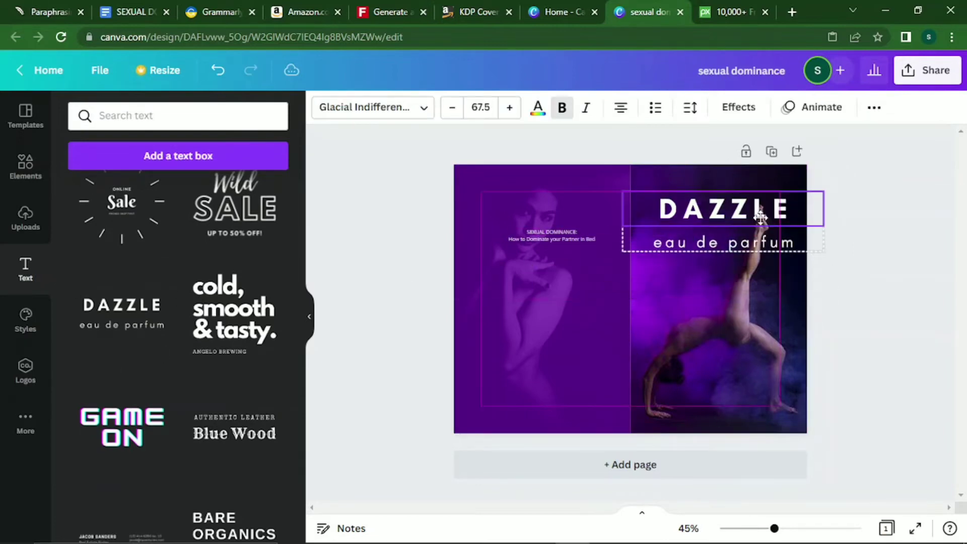
{"action": "right_click", "coordinate": [733, 244]}
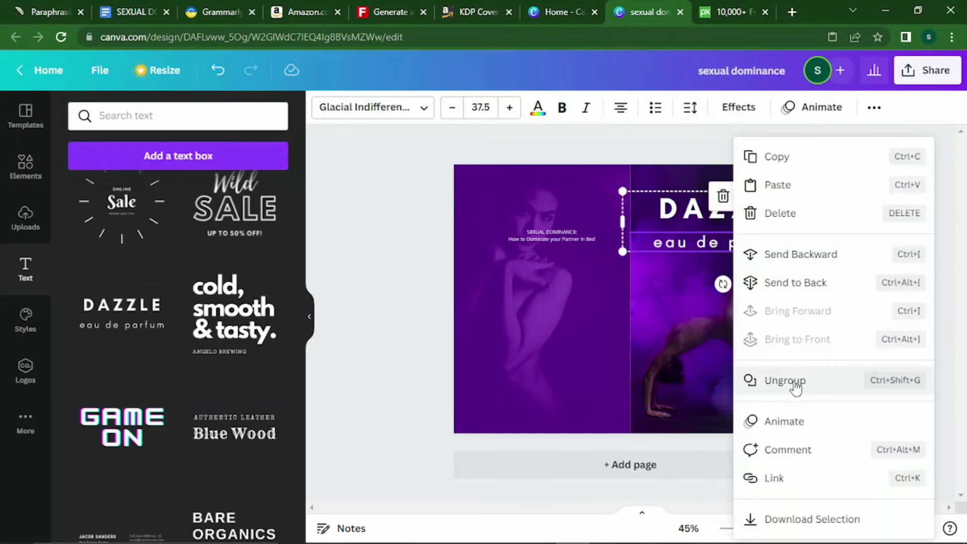
{"action": "left_click", "coordinate": [794, 382]}
{"action": "left_click_drag", "start_coordinate": [722, 248], "coordinate": [724, 304]}
{"action": "left_click", "coordinate": [714, 310]}
Take the 'SEXUAL DOMINANCE:' line out of the back-cover title text.
{"action": "left_click", "coordinate": [721, 220]}
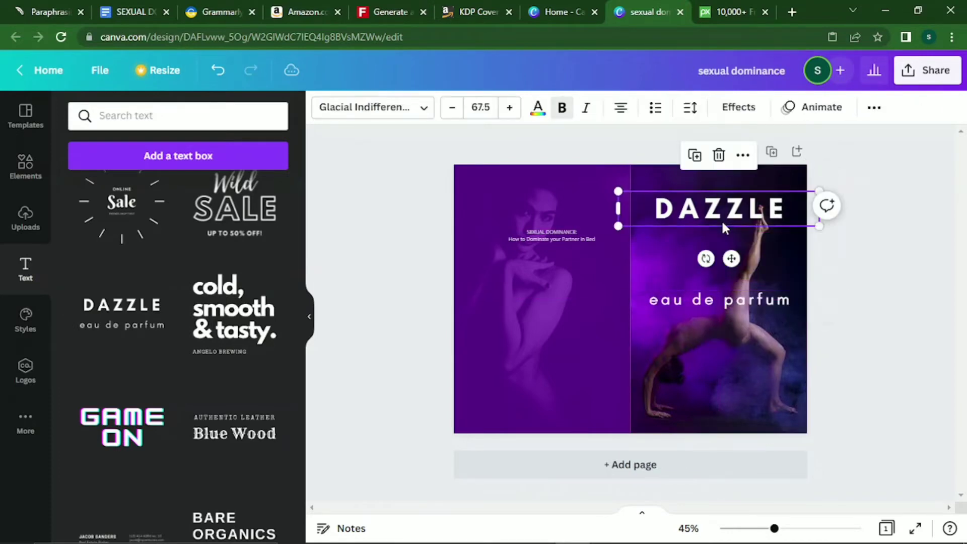
{"action": "double_click", "coordinate": [721, 219]}
{"action": "left_click", "coordinate": [549, 233]}
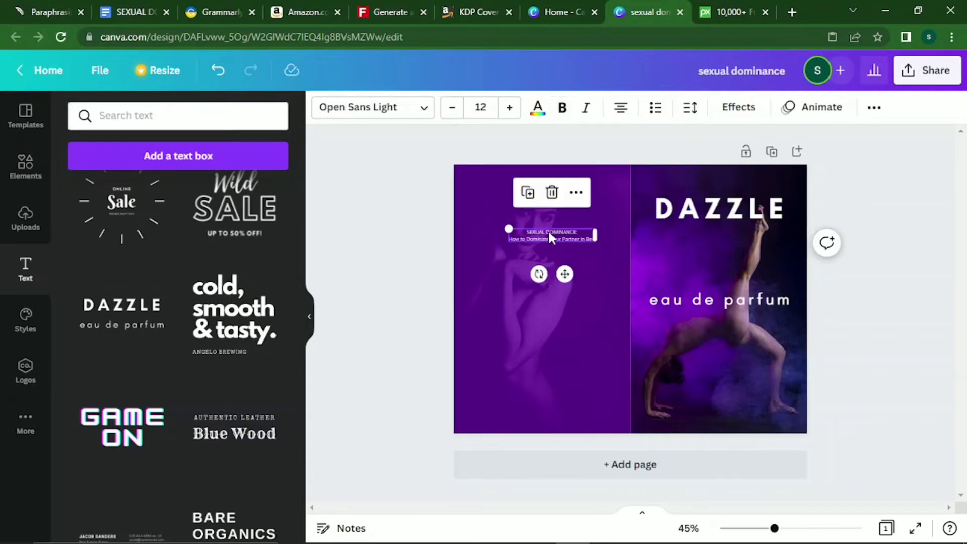
{"action": "double_click", "coordinate": [549, 233]}
{"action": "right_click", "coordinate": [549, 234]}
{"action": "left_click", "coordinate": [533, 228]}
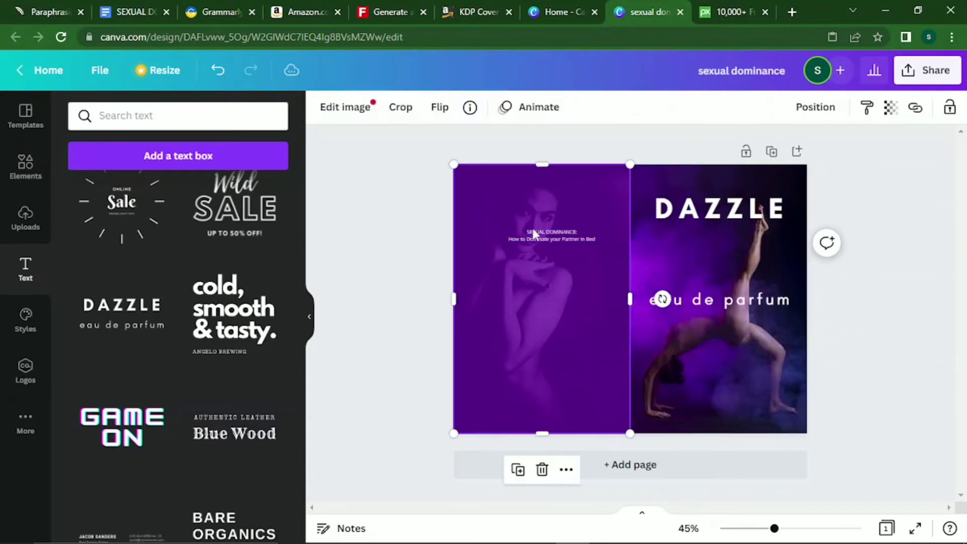
{"action": "key", "text": "ctrl+z"}
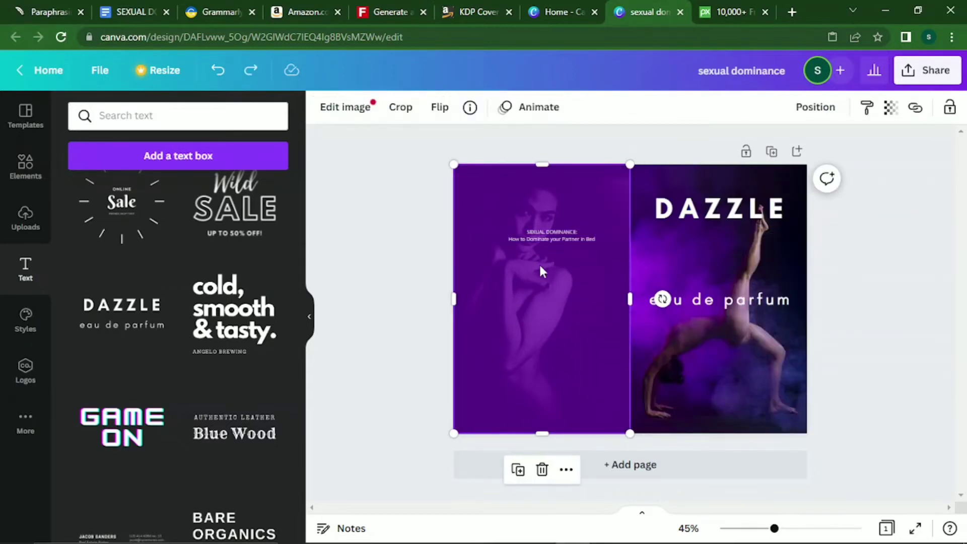
{"action": "right_click", "coordinate": [547, 240]}
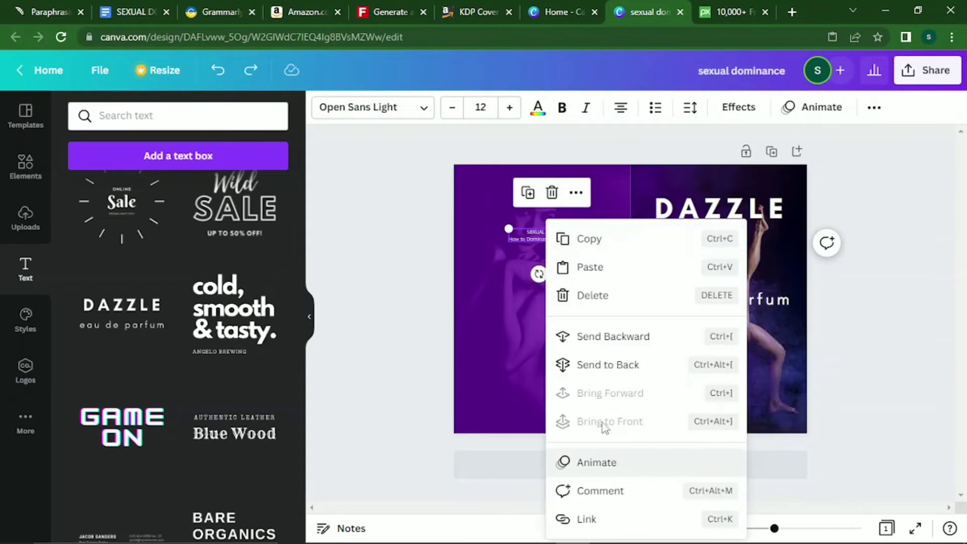
{"action": "left_click", "coordinate": [539, 242]}
{"action": "double_click", "coordinate": [539, 239]}
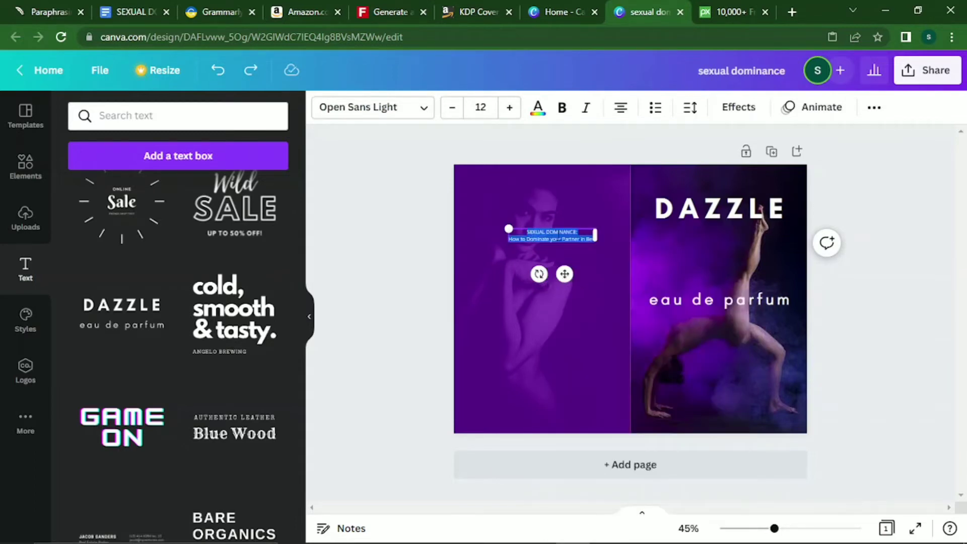
{"action": "left_click", "coordinate": [540, 239]}
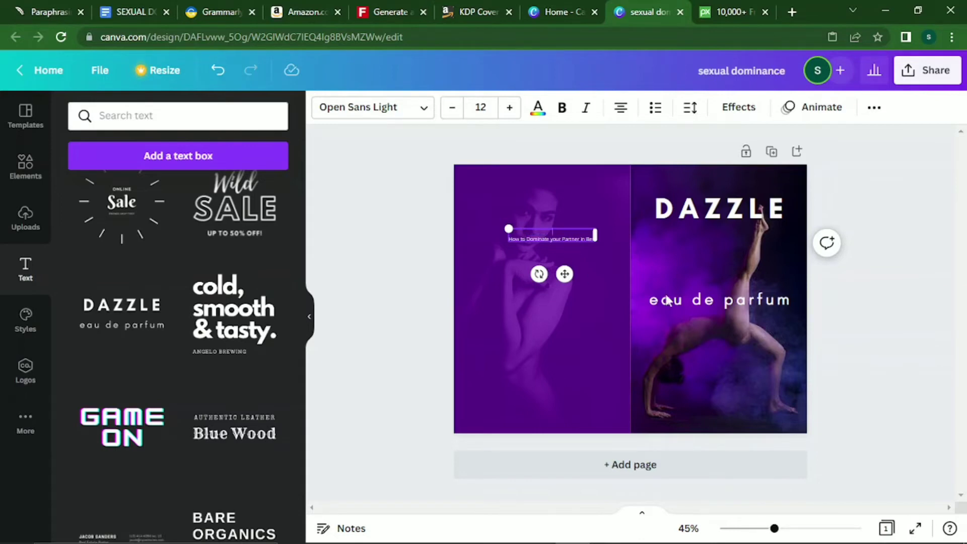
Replace DAZZLE with SEXUAL DOMINANCE, resize it onto two lines and delete the trailing colon.
{"action": "left_click", "coordinate": [715, 207]}
{"action": "left_click", "coordinate": [715, 207]}
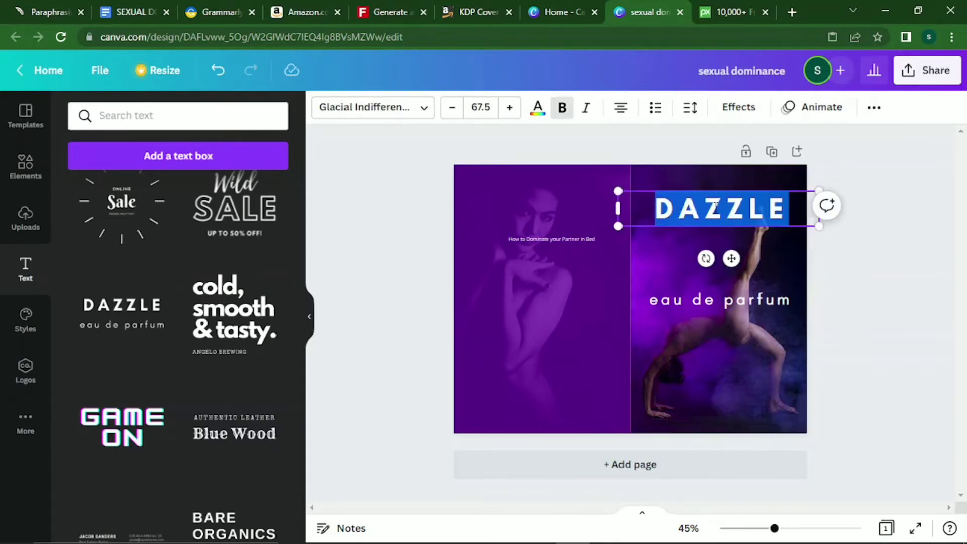
{"action": "type", "text": "SEXUAL DOMINANCE:"}
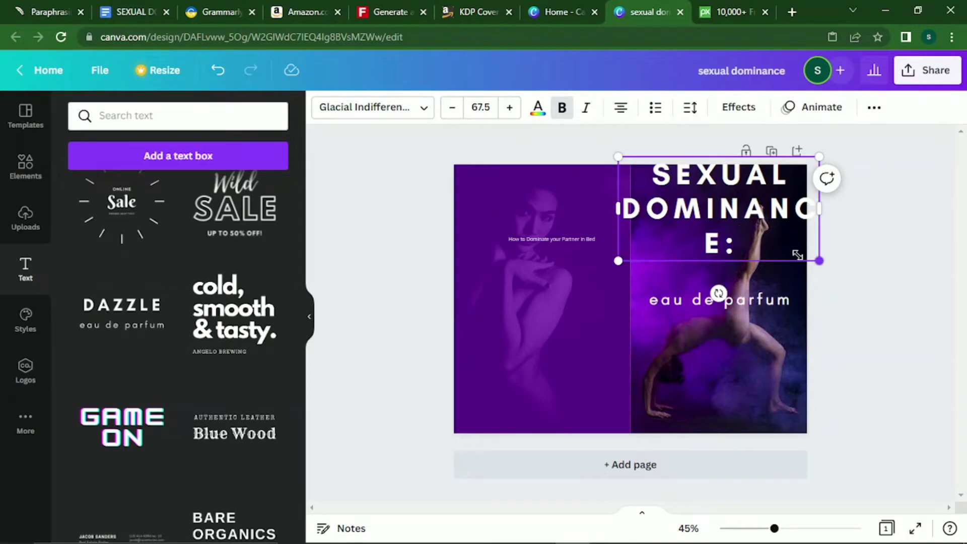
{"action": "left_click_drag", "start_coordinate": [797, 254], "coordinate": [757, 229]}
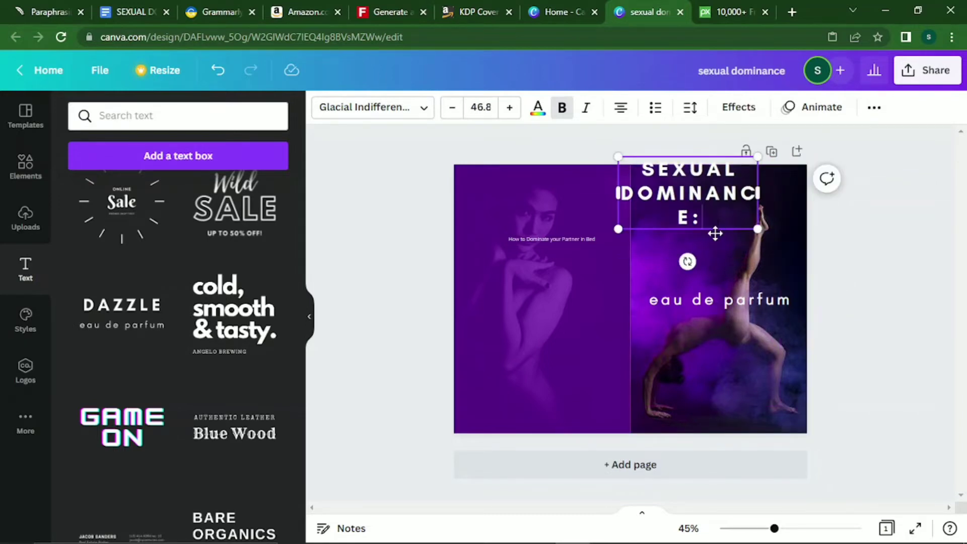
{"action": "left_click_drag", "start_coordinate": [715, 229], "coordinate": [723, 250]}
{"action": "left_click_drag", "start_coordinate": [784, 216], "coordinate": [807, 219]}
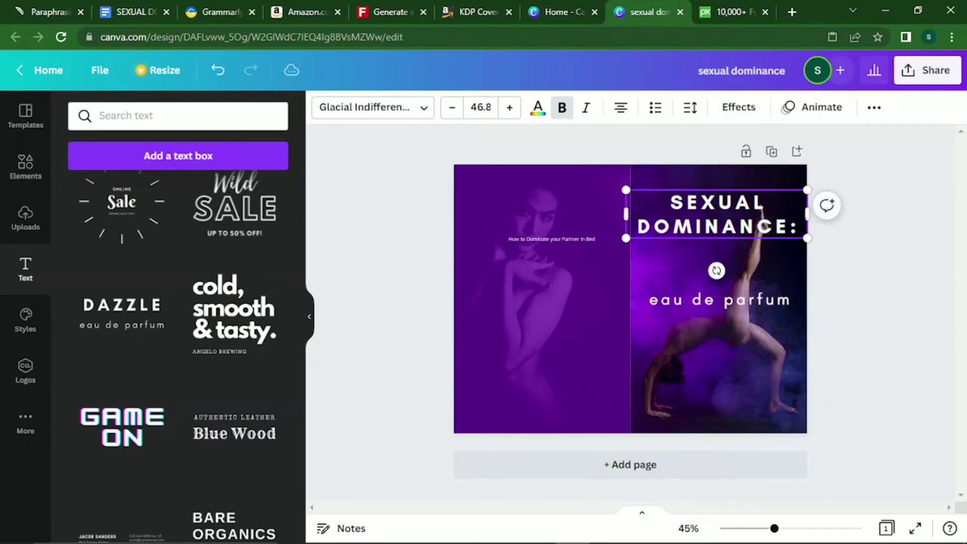
{"action": "key", "text": "BackSpace"}
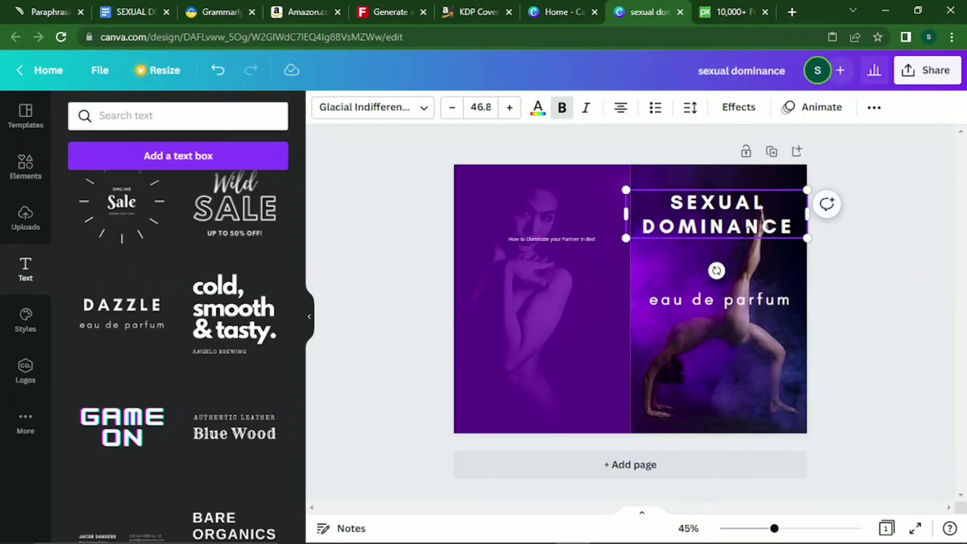
{"action": "left_click", "coordinate": [720, 299]}
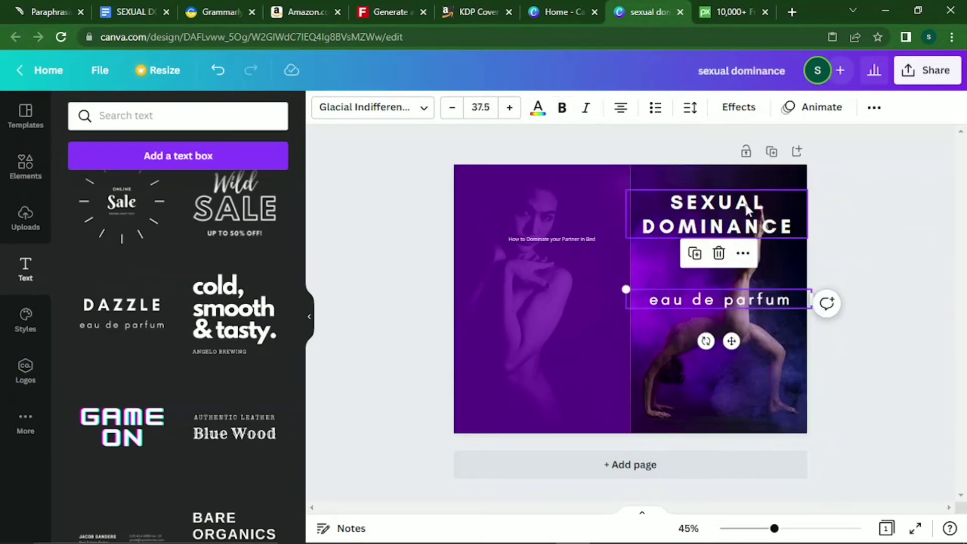
{"action": "mouse_move", "coordinate": [748, 209]}
{"action": "left_mouse_down"}
{"action": "mouse_move", "coordinate": [743, 196]}
{"action": "mouse_move", "coordinate": [743, 205]}
{"action": "left_mouse_up"}
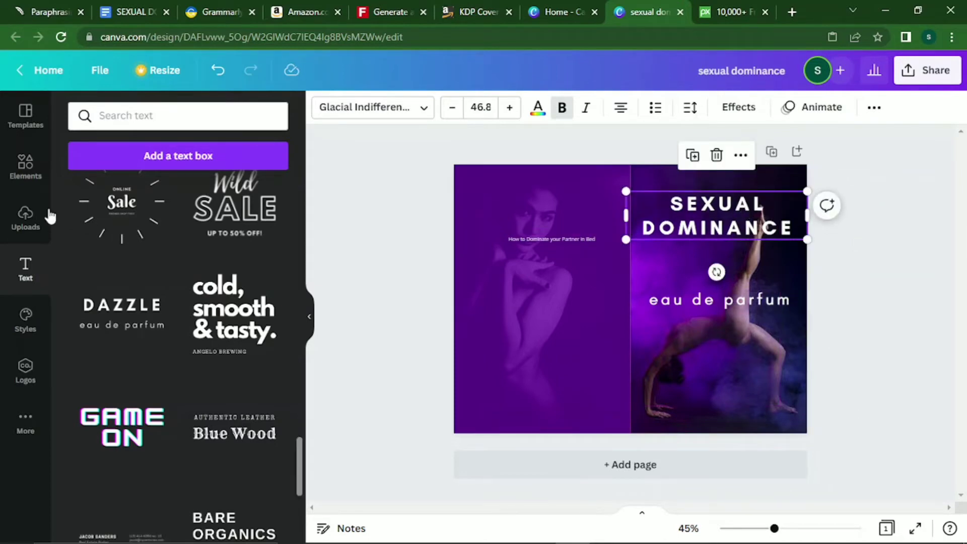
Cut the subtitle from the back cover and paste it in place of 'eau de parfum'.
{"action": "left_click", "coordinate": [25, 166]}
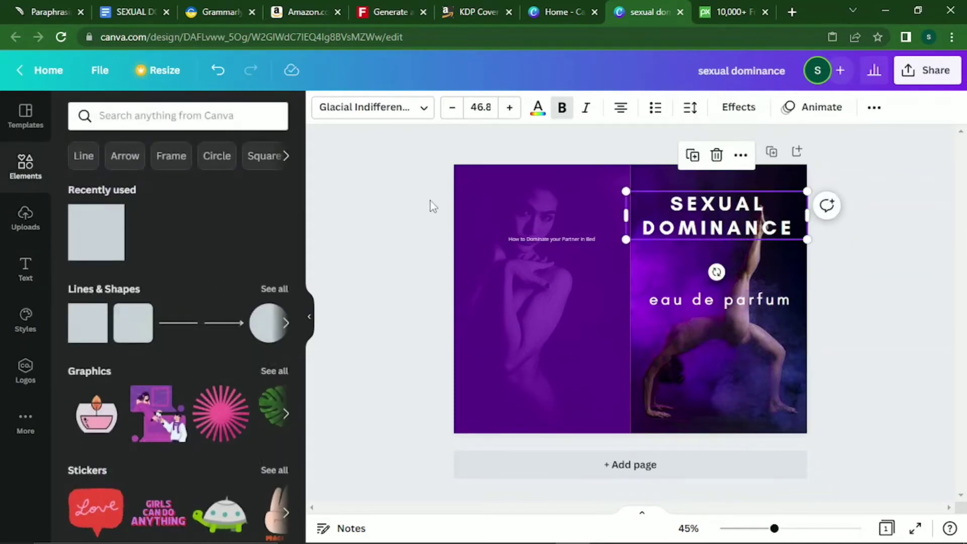
{"action": "left_click", "coordinate": [546, 239]}
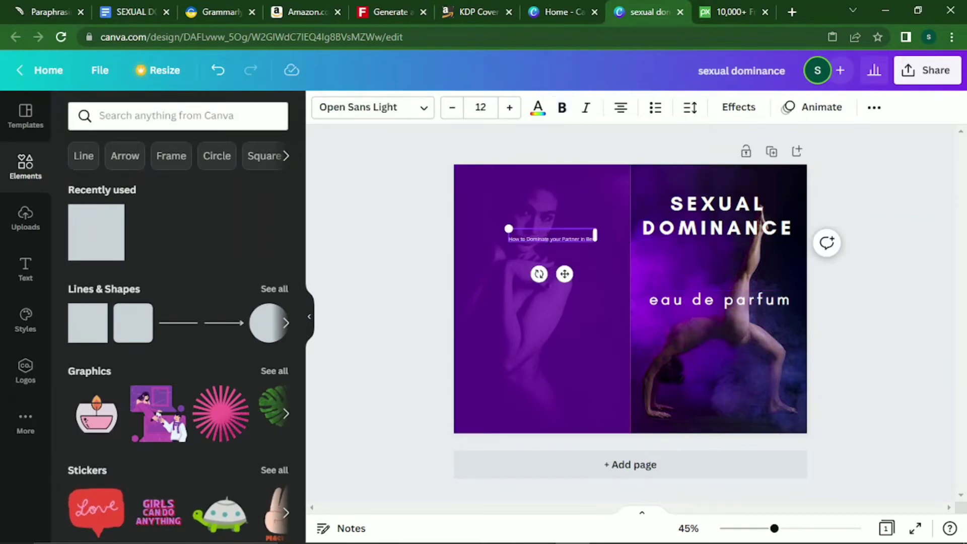
{"action": "key", "text": "Return"}
{"action": "key", "text": "ctrl+c"}
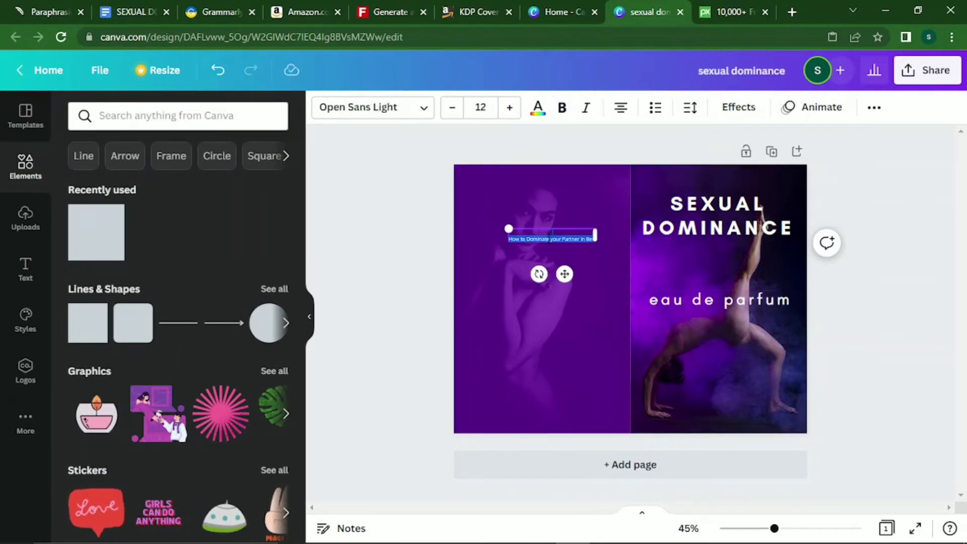
{"action": "key", "text": "BackSpace"}
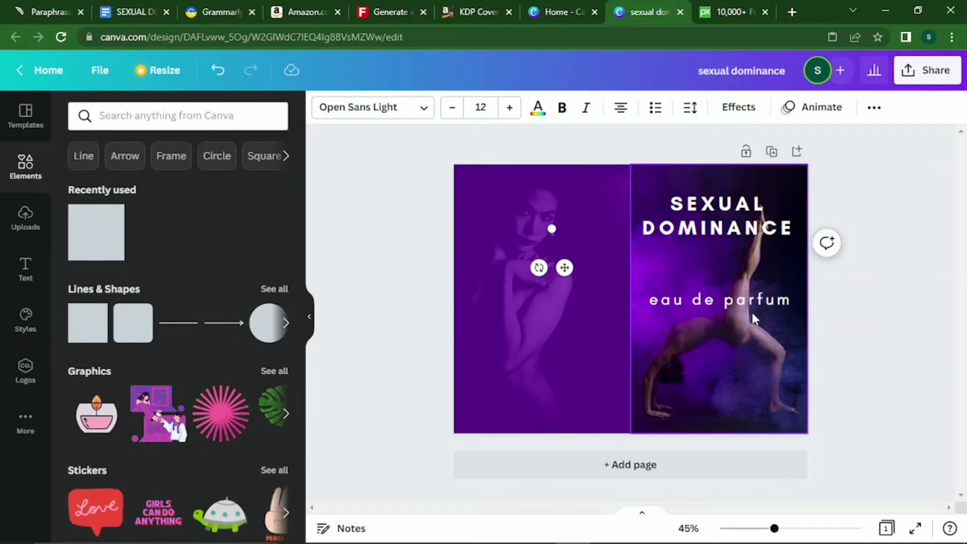
{"action": "left_click", "coordinate": [746, 305]}
{"action": "key", "text": "Return"}
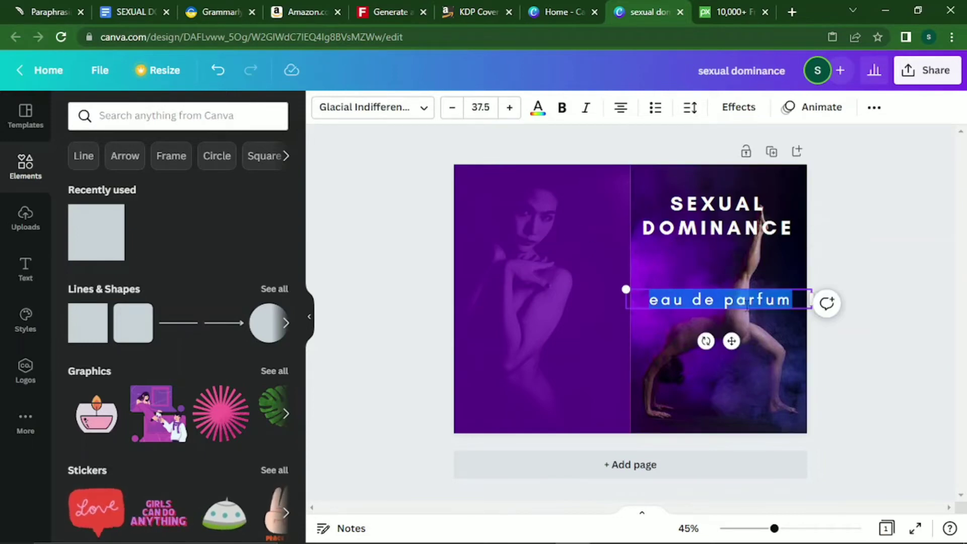
{"action": "key", "text": "ctrl+v"}
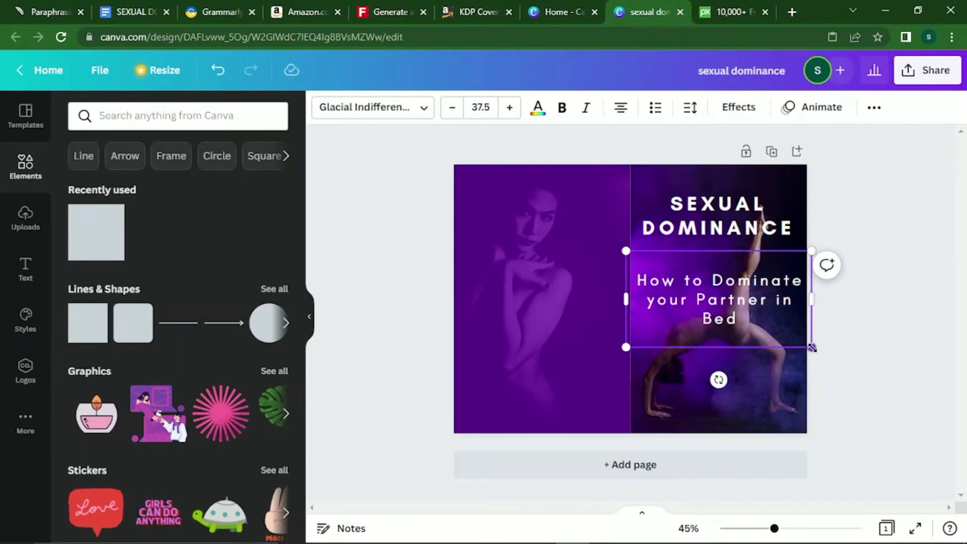
Reduce the subtitle's font size and move it up under the title.
{"action": "left_click", "coordinate": [451, 107]}
{"action": "left_click", "coordinate": [452, 108]}
{"action": "left_click", "coordinate": [452, 107]}
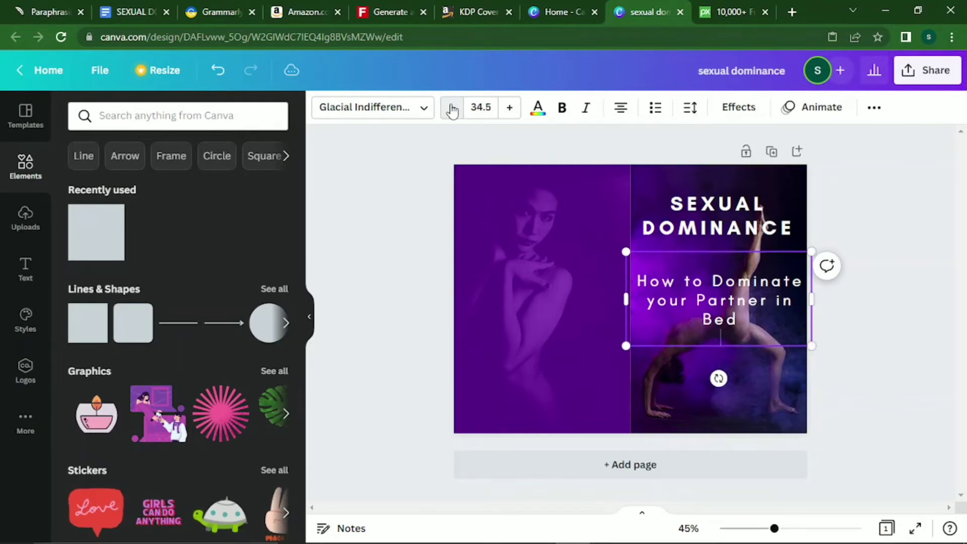
{"action": "left_click", "coordinate": [451, 107]}
{"action": "left_click", "coordinate": [451, 108]}
{"action": "left_click", "coordinate": [451, 108]}
{"action": "left_click", "coordinate": [452, 108]}
{"action": "left_click", "coordinate": [452, 107]}
{"action": "left_click", "coordinate": [451, 108]}
{"action": "left_click", "coordinate": [451, 107]}
{"action": "left_click", "coordinate": [451, 108]}
{"action": "left_click", "coordinate": [452, 107]}
{"action": "left_click", "coordinate": [452, 107]}
{"action": "left_click", "coordinate": [451, 107]}
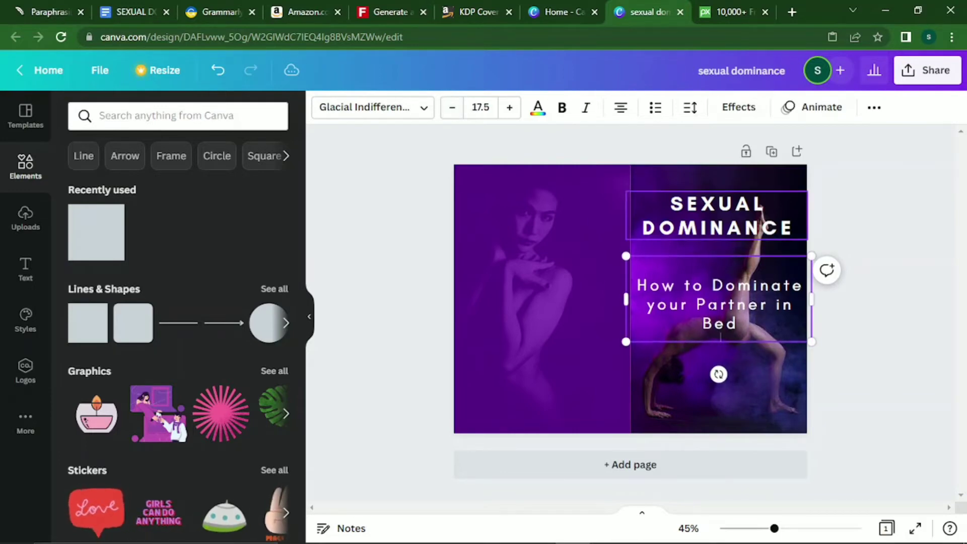
{"action": "left_click_drag", "start_coordinate": [812, 340], "coordinate": [803, 299]}
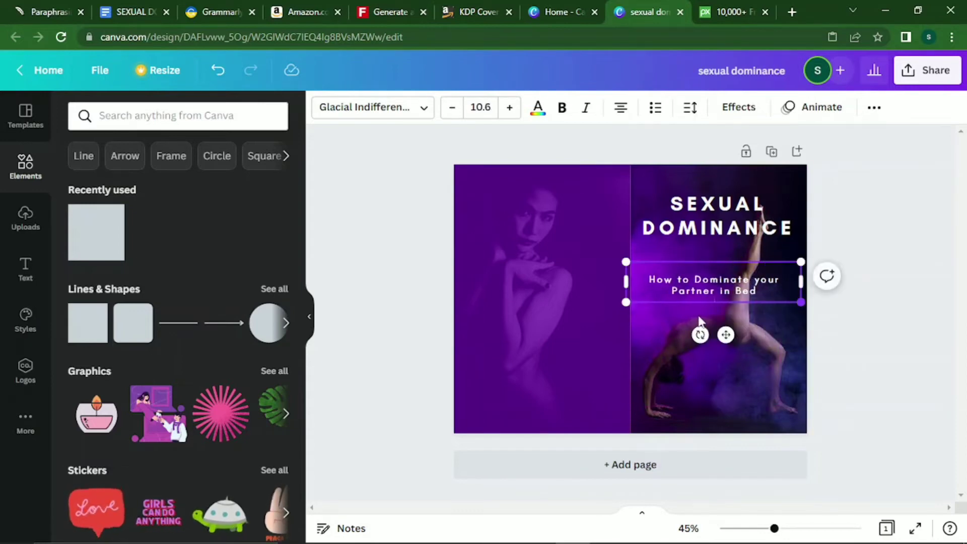
{"action": "left_click_drag", "start_coordinate": [723, 333], "coordinate": [726, 310]}
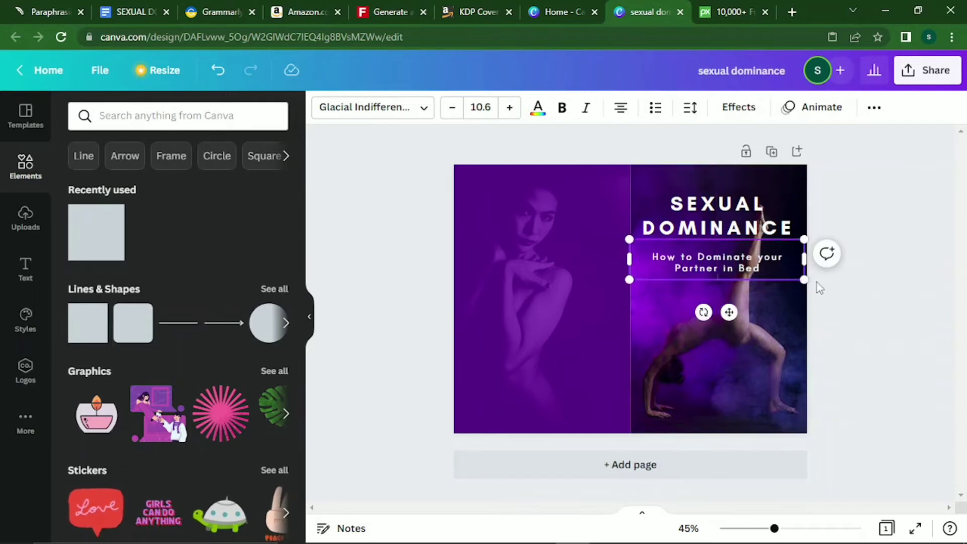
Narrow the subtitle box so it wraps onto two lines, centred under the title.
{"action": "scroll", "coordinate": [819, 288], "scroll_direction": "down", "scroll_amount": 3}
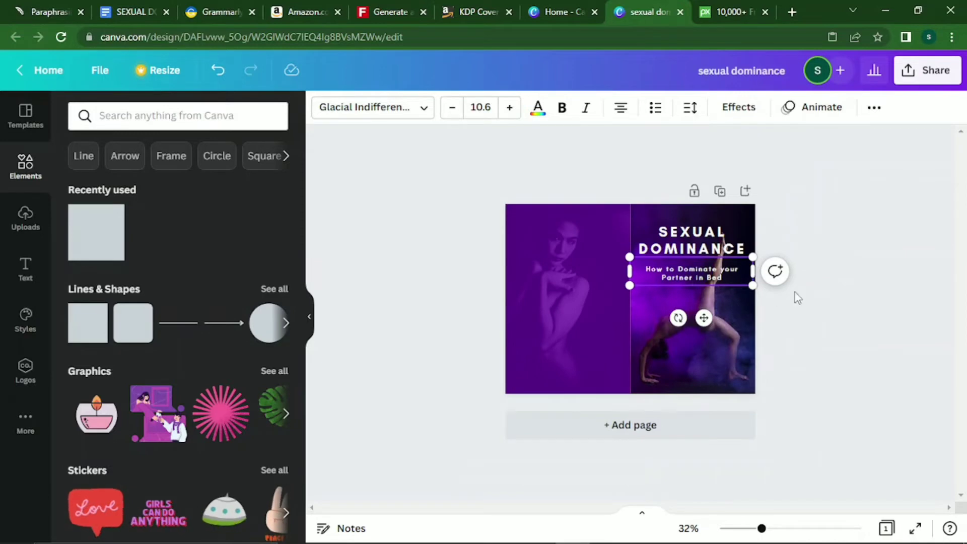
{"action": "left_click_drag", "start_coordinate": [626, 274], "coordinate": [645, 274]}
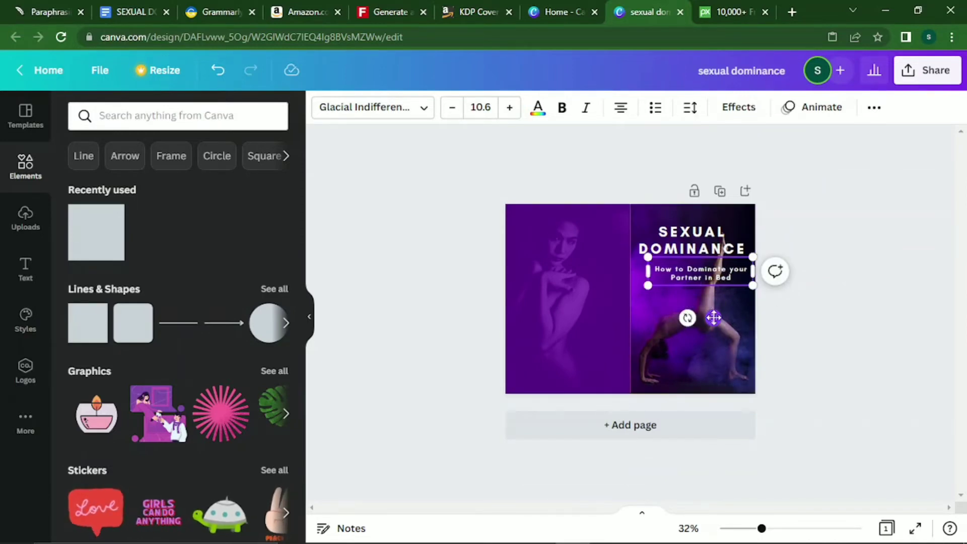
{"action": "left_click_drag", "start_coordinate": [711, 317], "coordinate": [696, 318]}
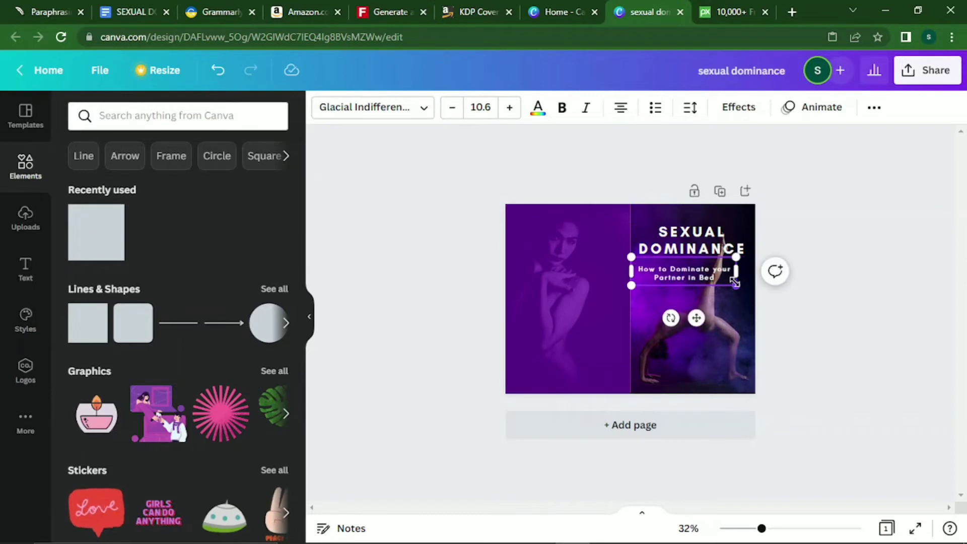
{"action": "left_click_drag", "start_coordinate": [740, 288], "coordinate": [755, 291]}
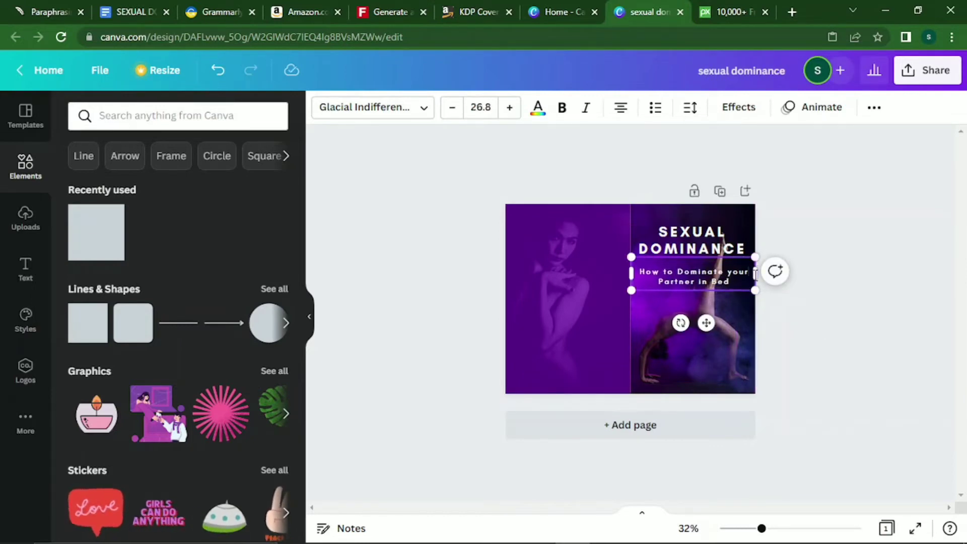
{"action": "mouse_move", "coordinate": [755, 271]}
{"action": "left_mouse_down"}
{"action": "mouse_move", "coordinate": [728, 274]}
{"action": "mouse_move", "coordinate": [757, 289]}
{"action": "mouse_move", "coordinate": [713, 272]}
{"action": "mouse_move", "coordinate": [753, 274]}
{"action": "left_mouse_up"}
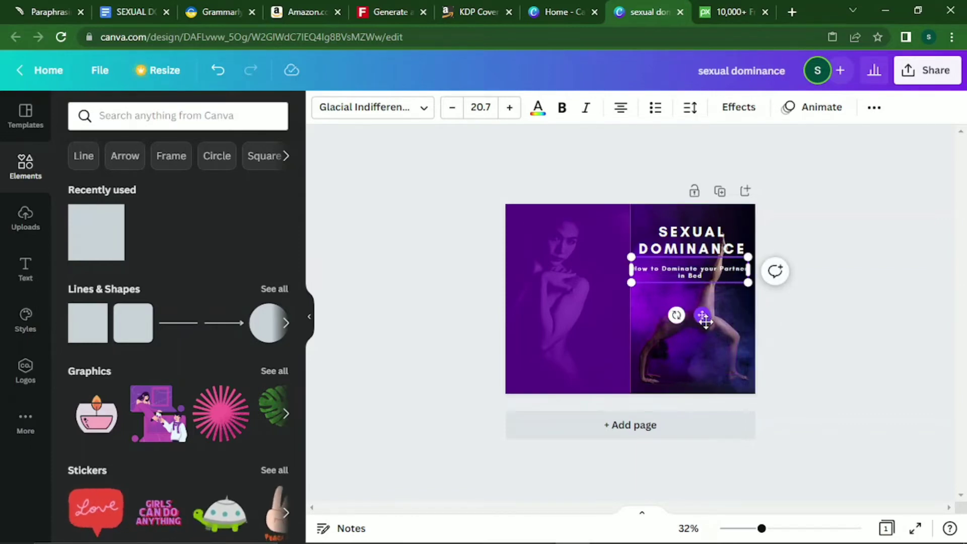
{"action": "left_click_drag", "start_coordinate": [705, 321], "coordinate": [708, 321]}
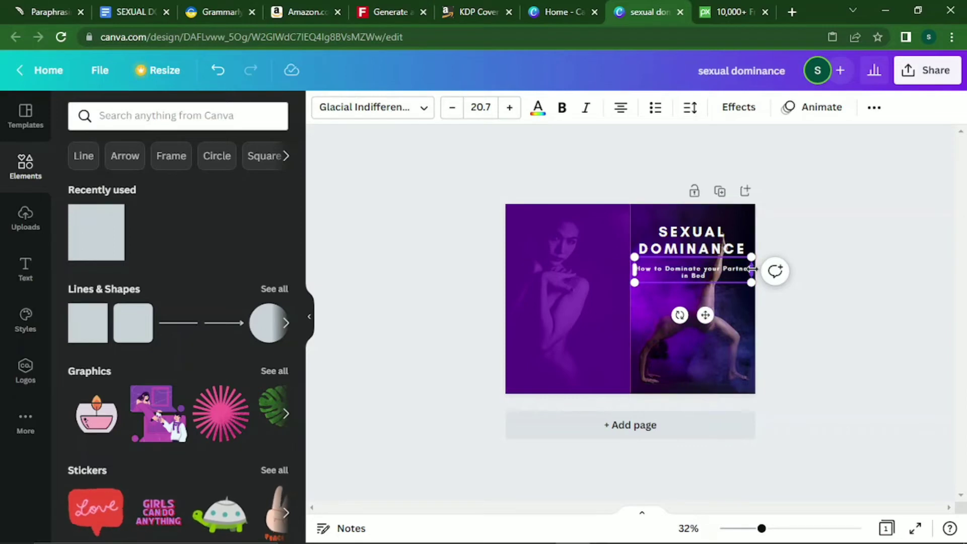
{"action": "left_click_drag", "start_coordinate": [752, 270], "coordinate": [742, 274]}
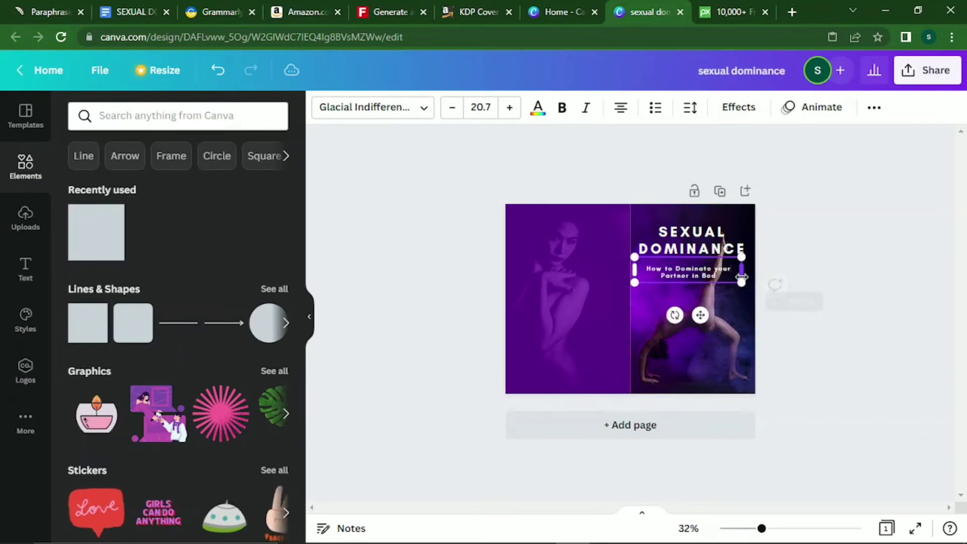
{"action": "left_click_drag", "start_coordinate": [704, 315], "coordinate": [708, 315]}
Drag the subtitle down near the bottom of the front cover over the dancer.
{"action": "left_click", "coordinate": [728, 345]}
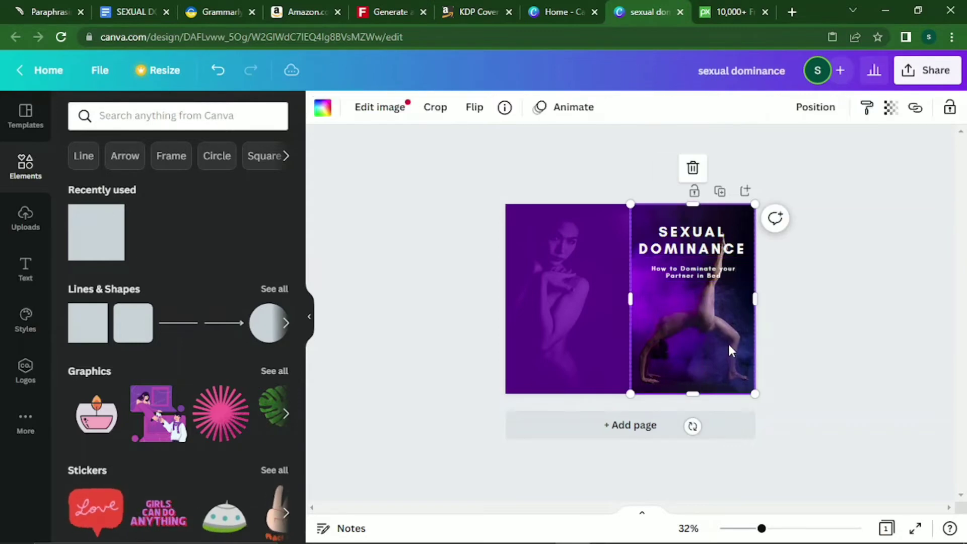
{"action": "left_click", "coordinate": [690, 244]}
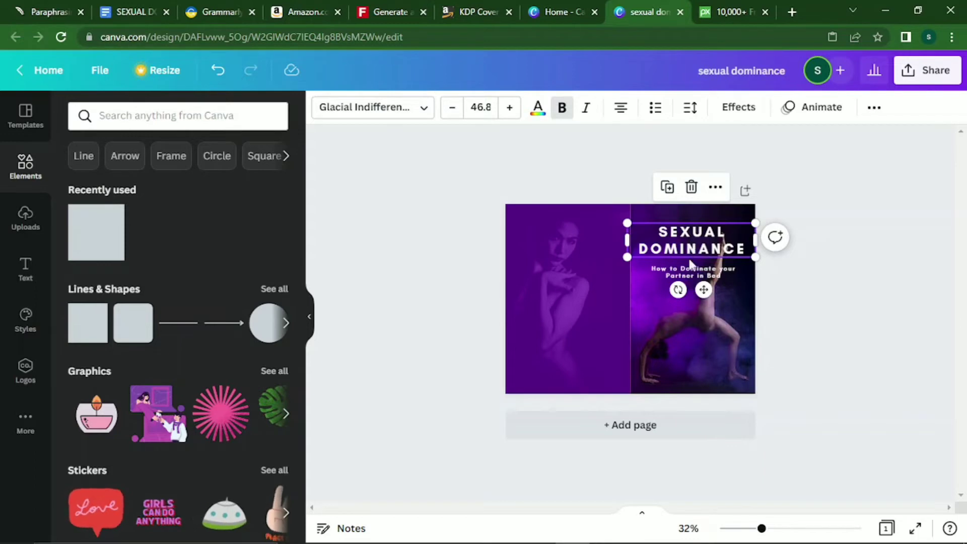
{"action": "left_click_drag", "start_coordinate": [690, 274], "coordinate": [689, 350]}
{"action": "left_click", "coordinate": [660, 267]}
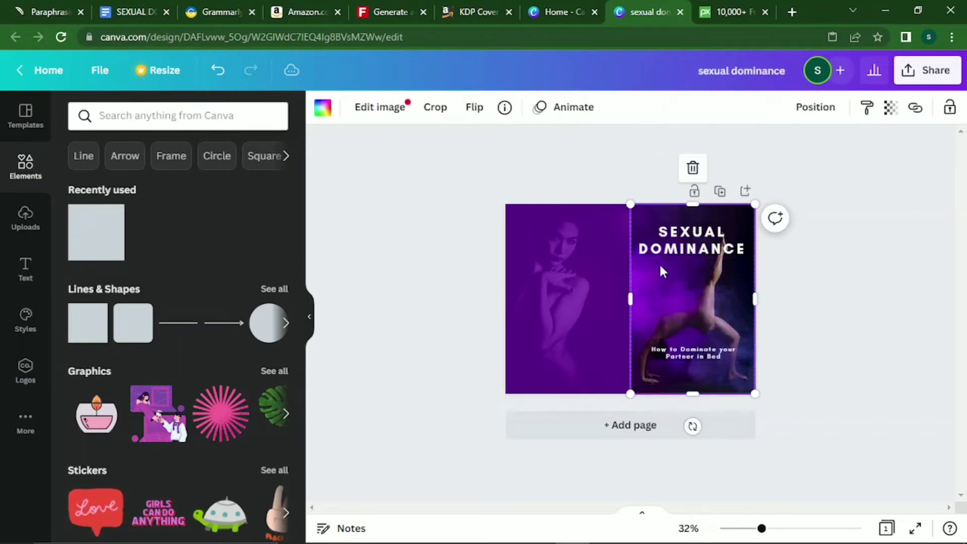
Lower the dancer photo's transparency to about 90 and set the title in Alegreya Sans Black.
{"action": "left_click", "coordinate": [891, 109]}
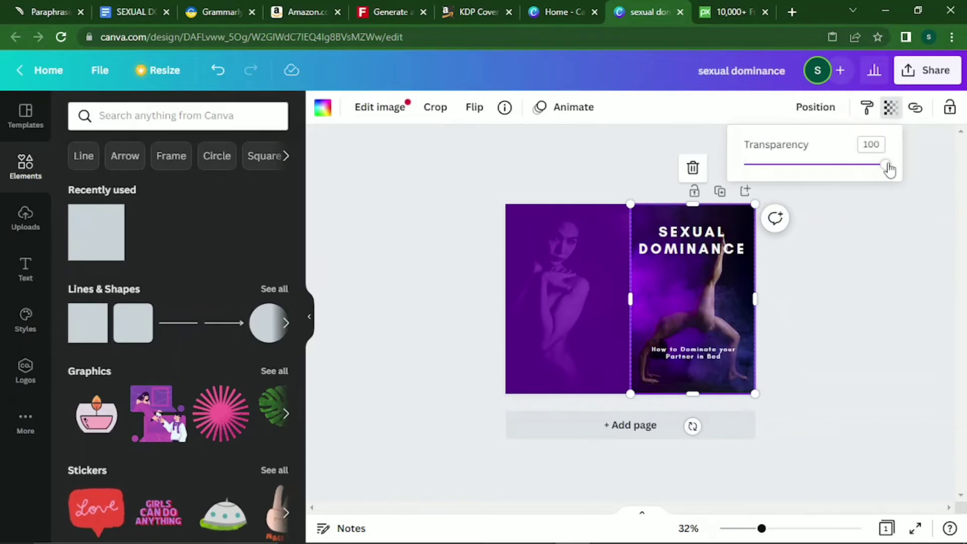
{"action": "left_click_drag", "start_coordinate": [889, 171], "coordinate": [873, 172]}
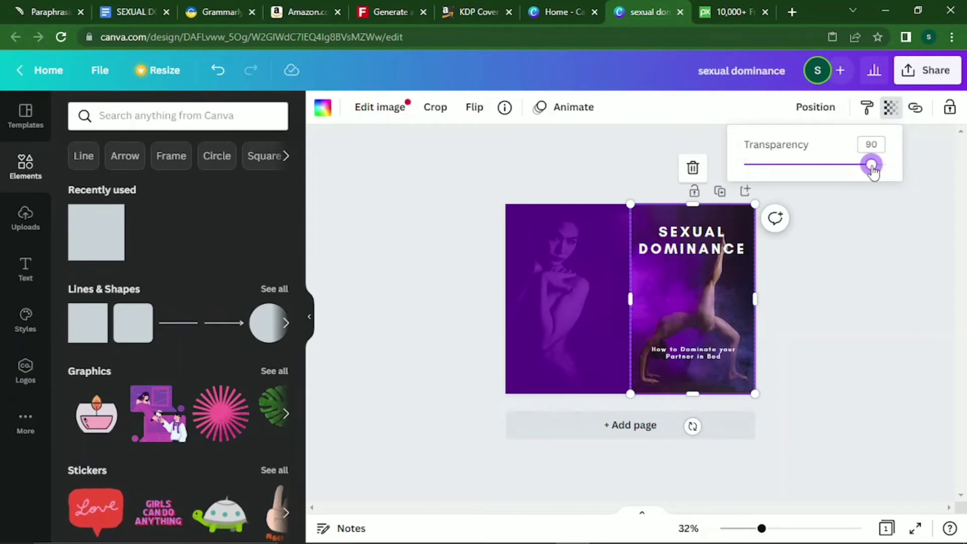
{"action": "left_click", "coordinate": [678, 233]}
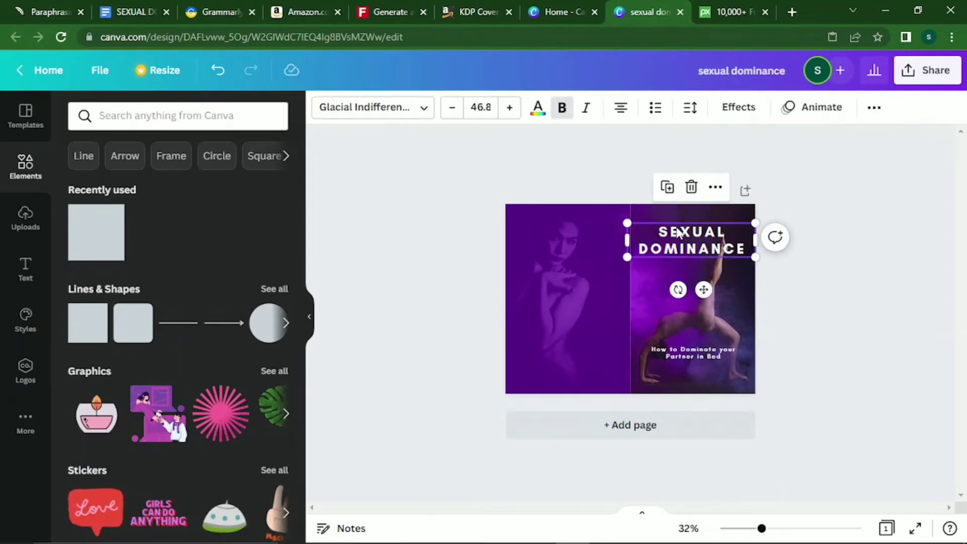
{"action": "left_click", "coordinate": [425, 110]}
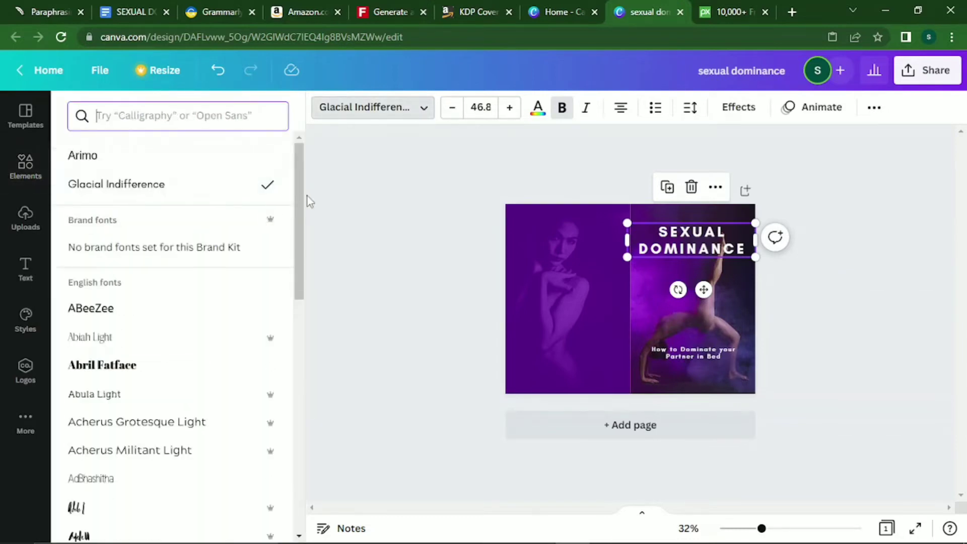
{"action": "scroll", "coordinate": [302, 200], "scroll_direction": "down", "scroll_amount": 2}
{"action": "scroll", "coordinate": [301, 269], "scroll_direction": "down", "scroll_amount": 3}
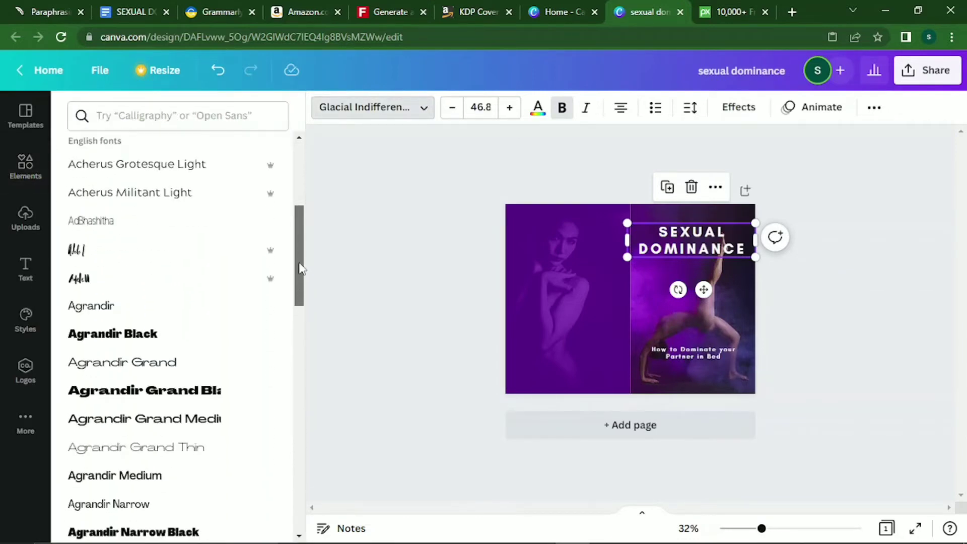
{"action": "scroll", "coordinate": [301, 268], "scroll_direction": "down", "scroll_amount": 10}
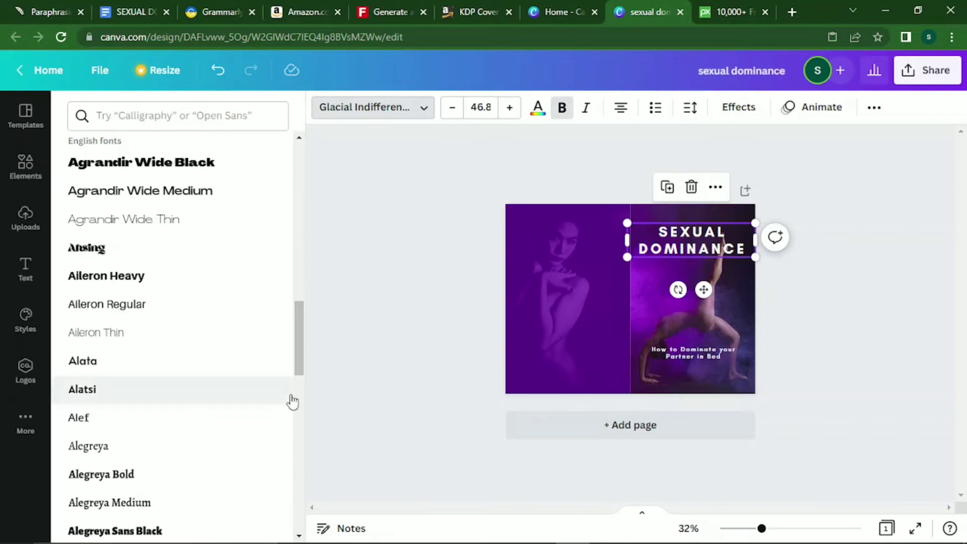
{"action": "left_click_drag", "start_coordinate": [300, 334], "coordinate": [299, 375]}
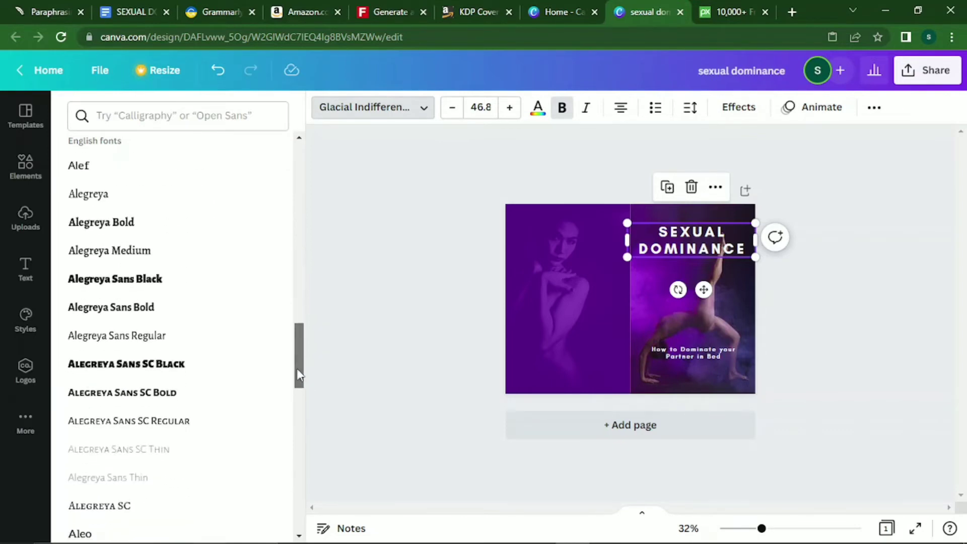
{"action": "left_click", "coordinate": [146, 241]}
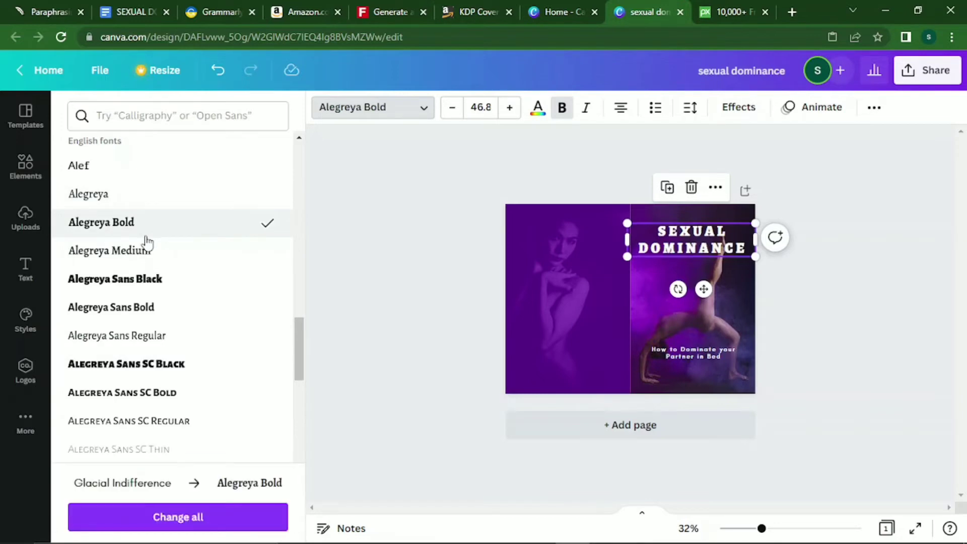
{"action": "left_click", "coordinate": [132, 281]}
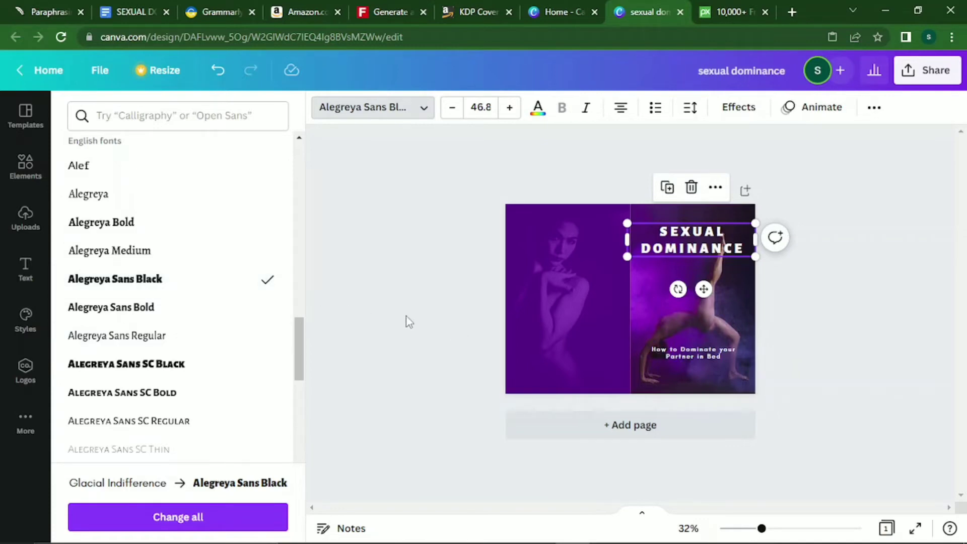
{"action": "left_click", "coordinate": [525, 278]}
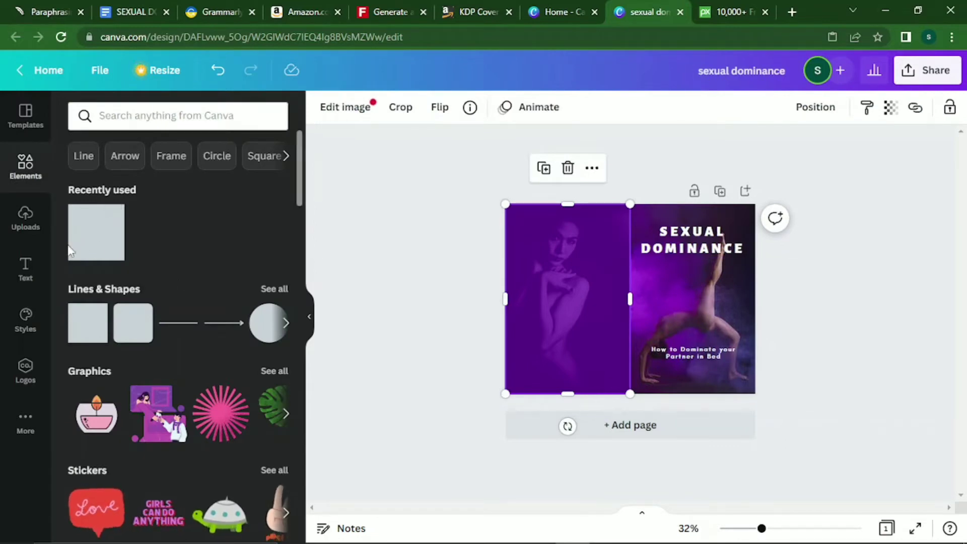
Add a square from Recently used and resize it to frame the two-line SEXUAL DOMINANCE title.
{"action": "left_click", "coordinate": [110, 245]}
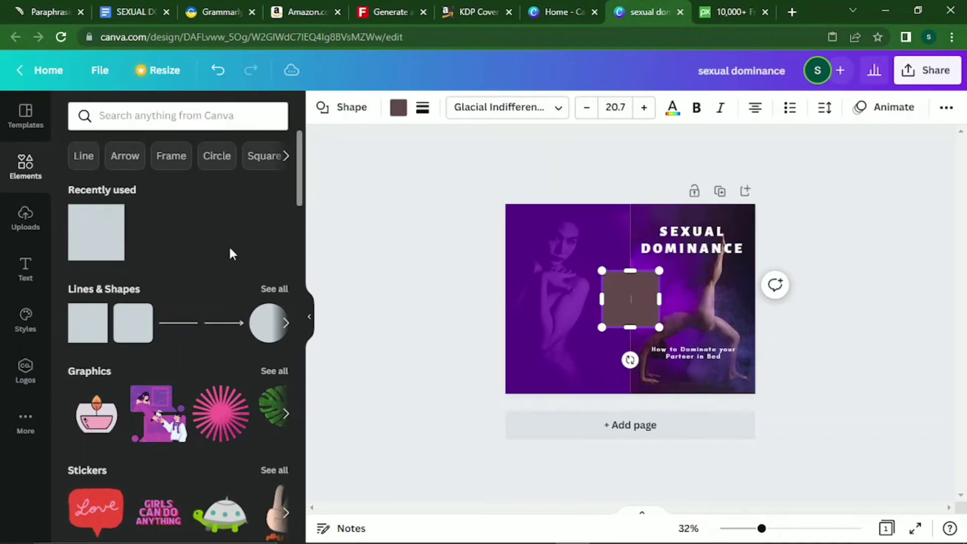
{"action": "left_click_drag", "start_coordinate": [622, 291], "coordinate": [748, 244]}
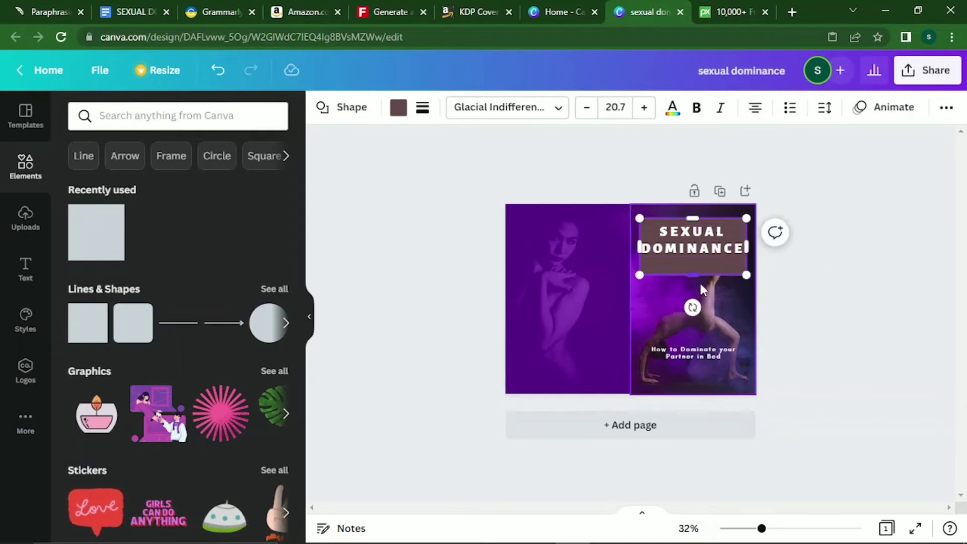
{"action": "left_click_drag", "start_coordinate": [695, 272], "coordinate": [695, 257]}
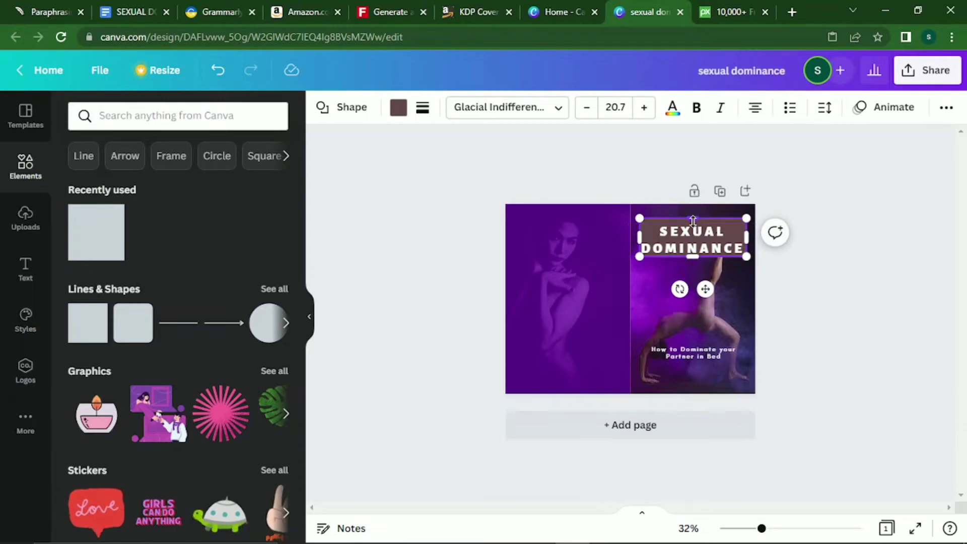
{"action": "left_click_drag", "start_coordinate": [693, 219], "coordinate": [693, 222]}
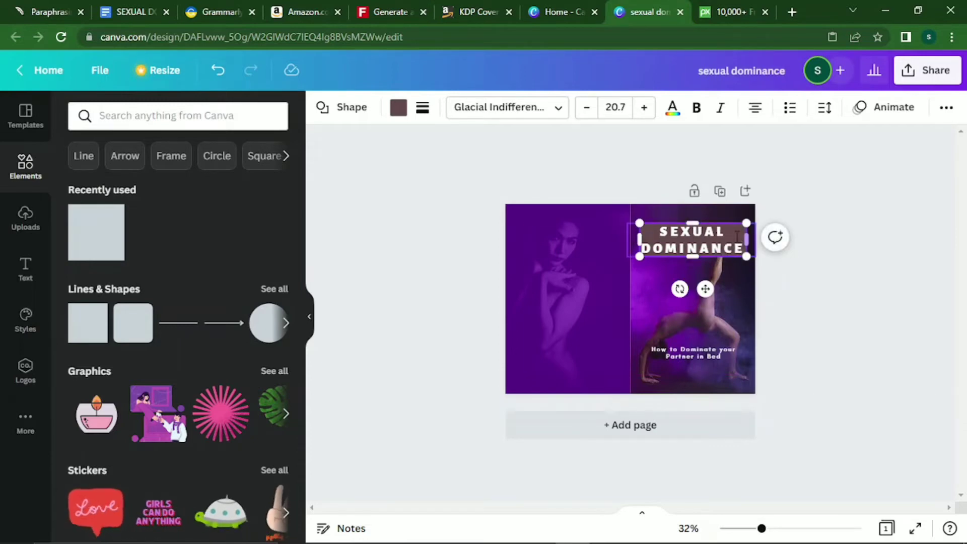
{"action": "left_click_drag", "start_coordinate": [639, 236], "coordinate": [635, 236]}
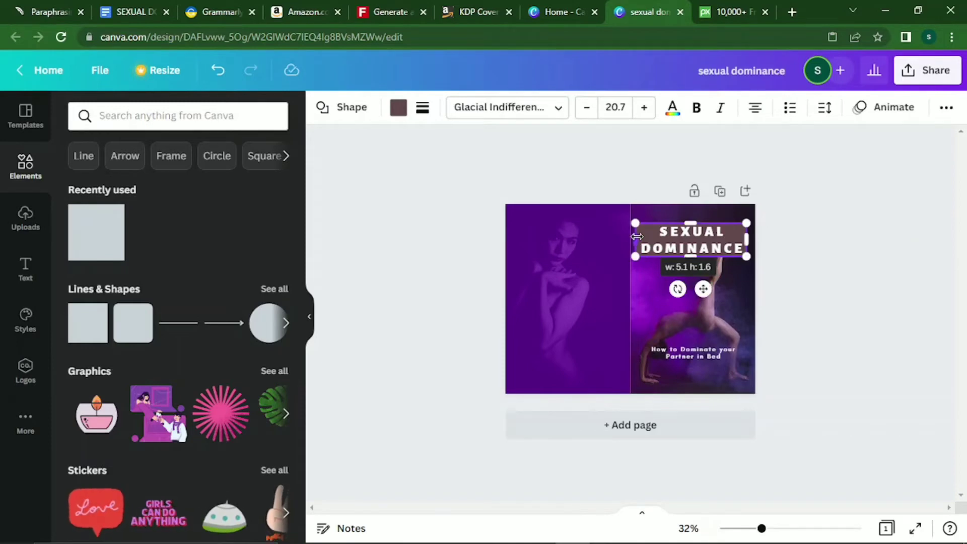
{"action": "left_click", "coordinate": [403, 116]}
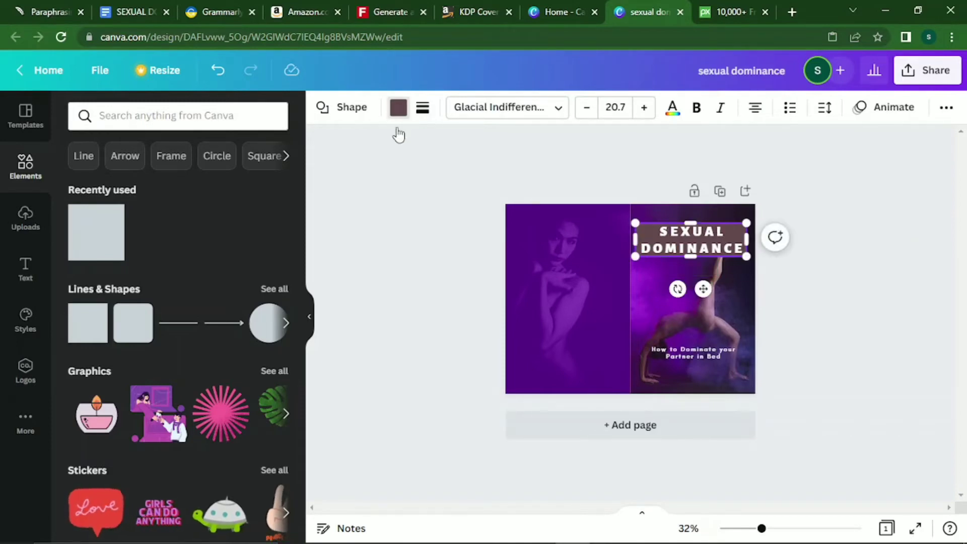
Fill the title box black, then try purple and black on the title text before keeping it white.
{"action": "left_click", "coordinate": [160, 182]}
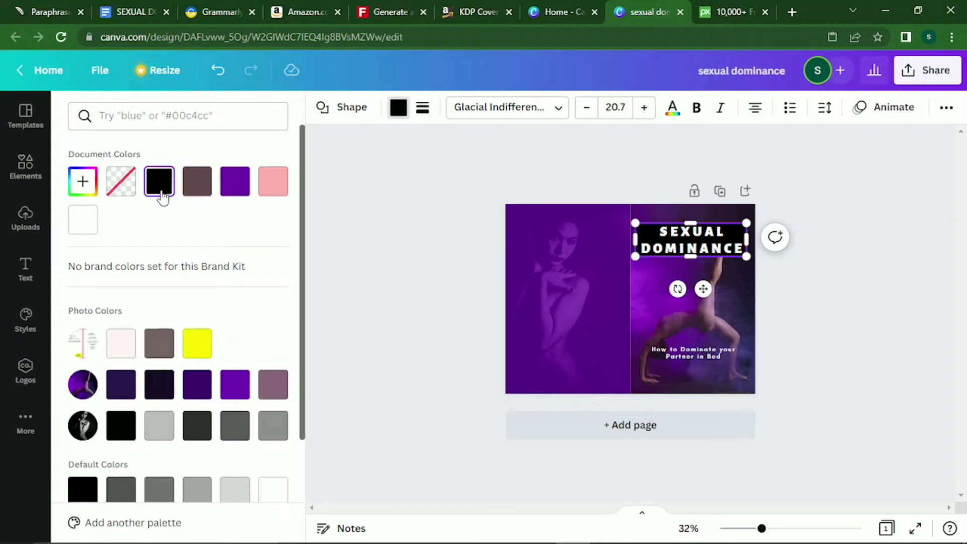
{"action": "left_click", "coordinate": [557, 313]}
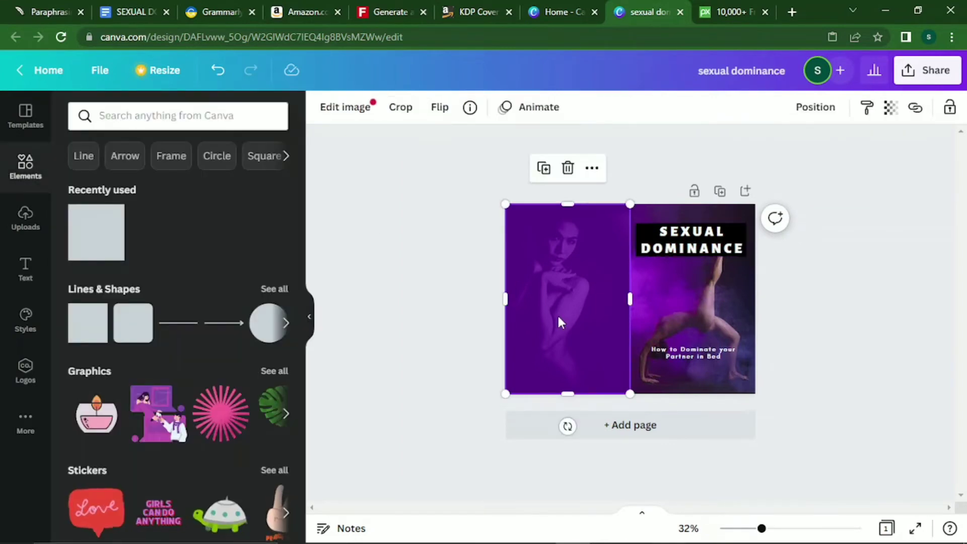
{"action": "left_click", "coordinate": [719, 251]}
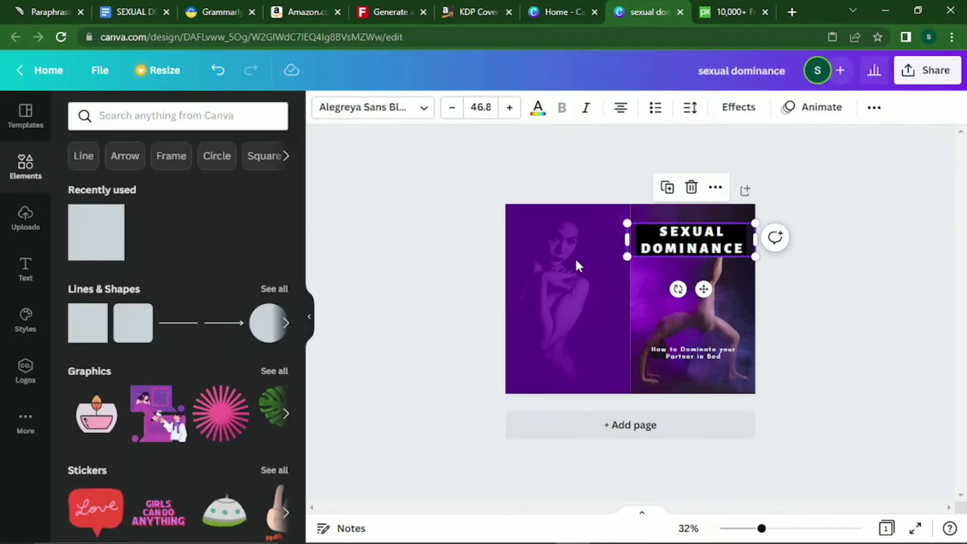
{"action": "left_click", "coordinate": [534, 114]}
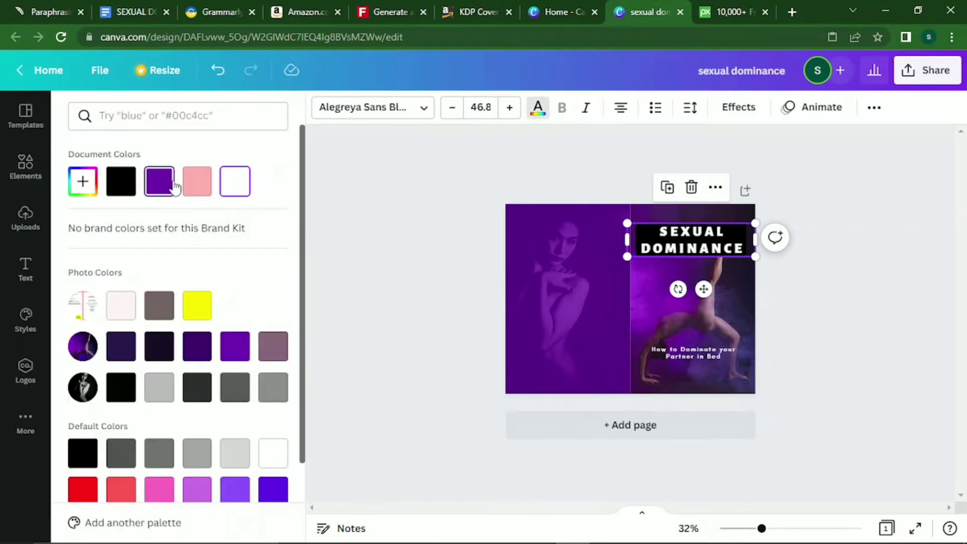
{"action": "left_click", "coordinate": [159, 183]}
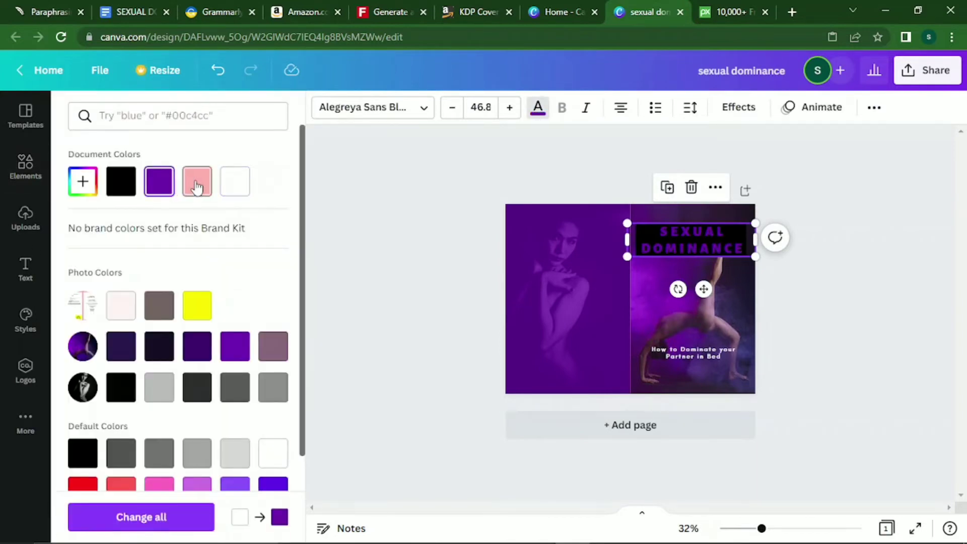
{"action": "left_click", "coordinate": [121, 187]}
{"action": "left_click", "coordinate": [234, 181]}
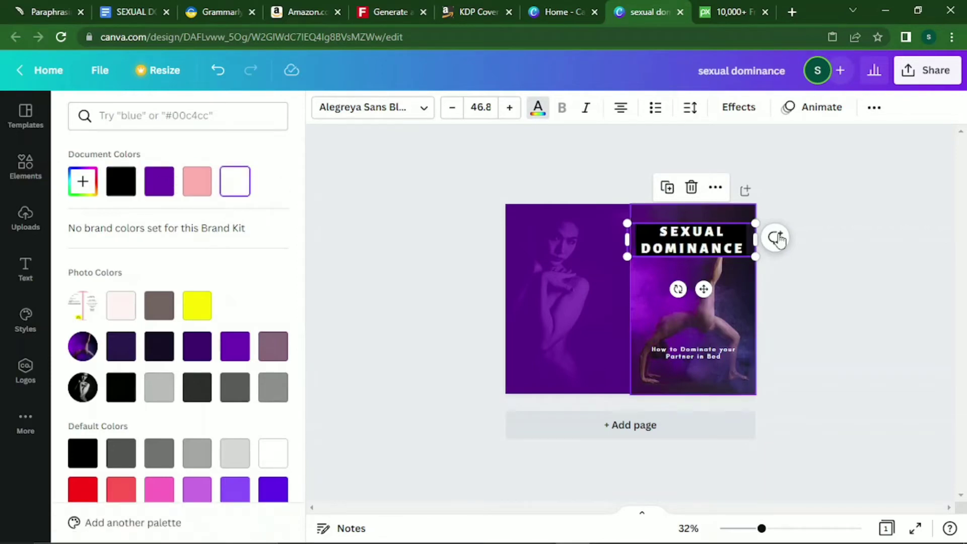
{"action": "left_click", "coordinate": [736, 286]}
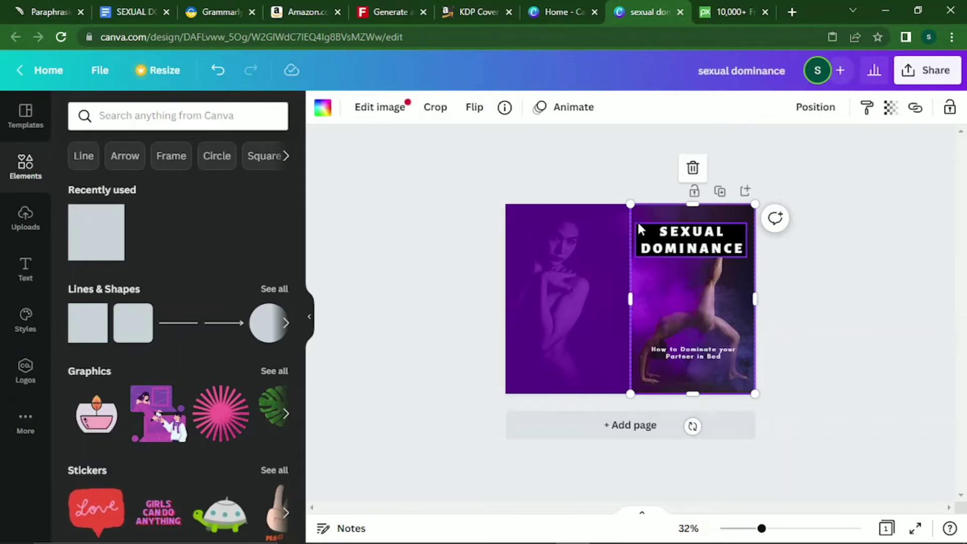
Try yellow, black, dark purple and dark grey fills on the title box.
{"action": "left_click", "coordinate": [639, 226]}
{"action": "left_click", "coordinate": [397, 107]}
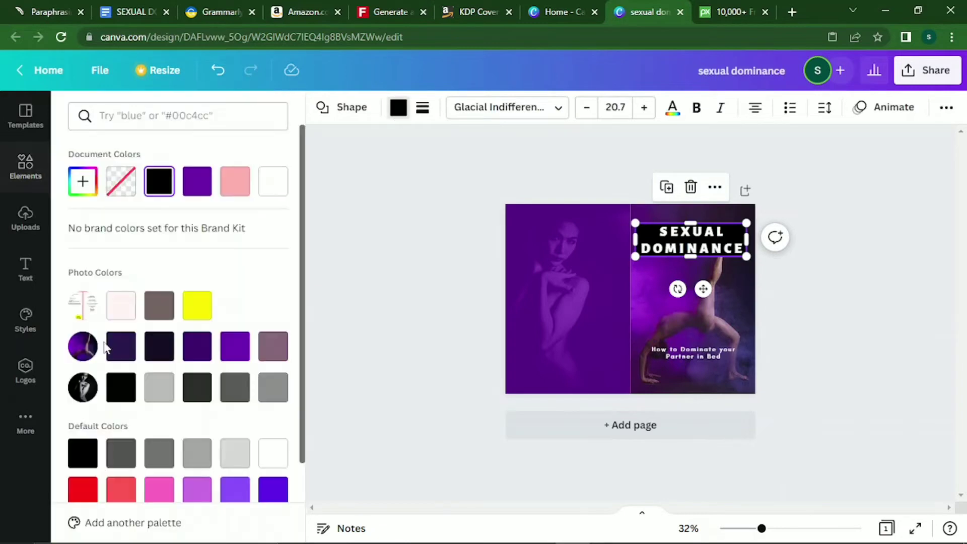
{"action": "left_click", "coordinate": [196, 303]}
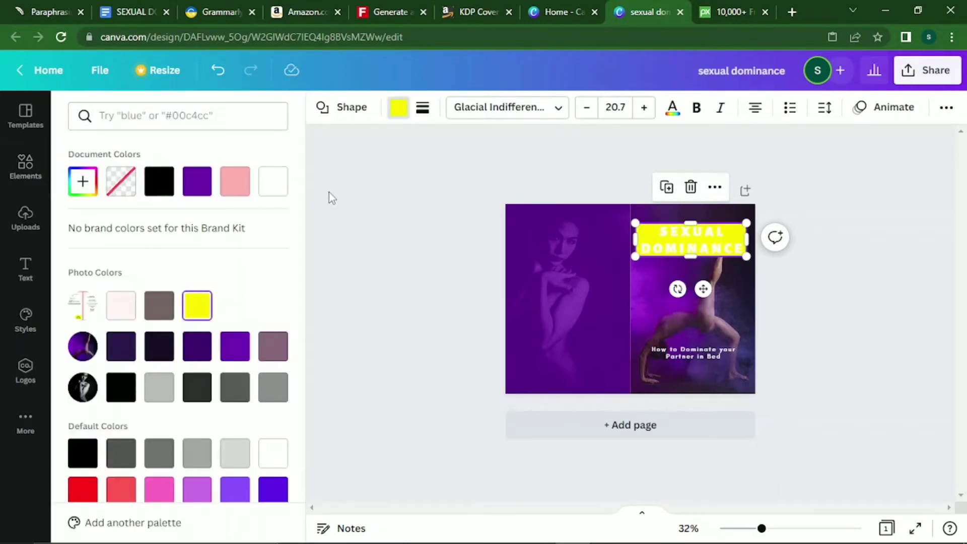
{"action": "scroll", "coordinate": [297, 237], "scroll_direction": "down", "scroll_amount": 2}
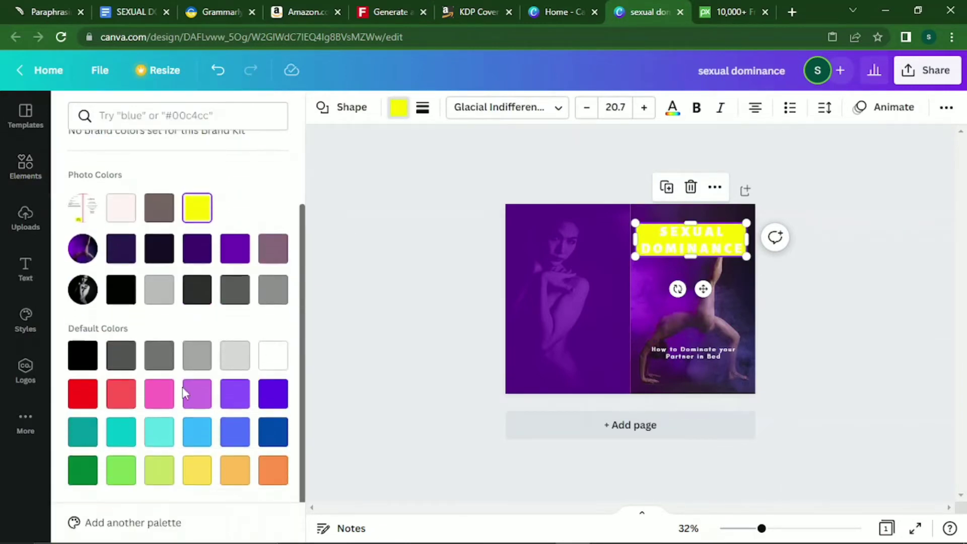
{"action": "left_click", "coordinate": [83, 366]}
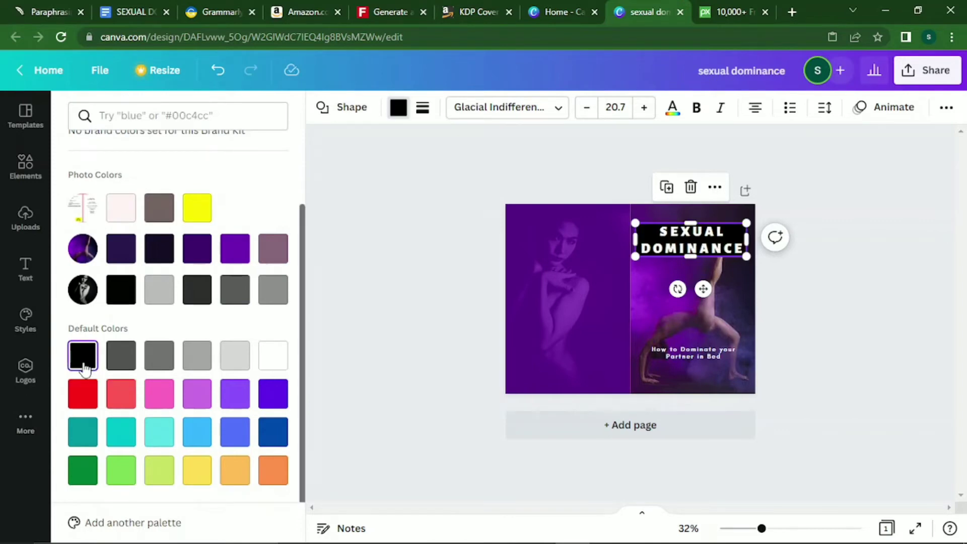
{"action": "left_click", "coordinate": [124, 258]}
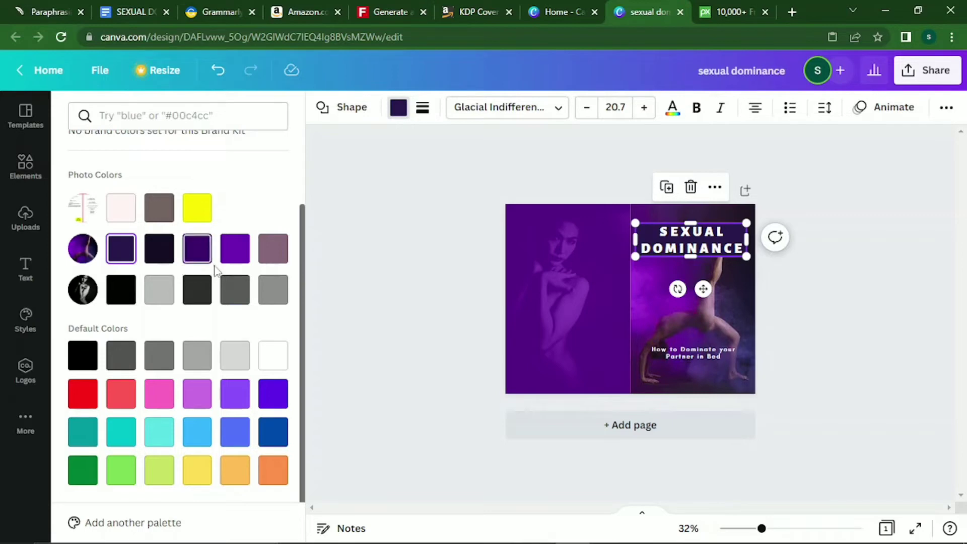
{"action": "left_click", "coordinate": [194, 301]}
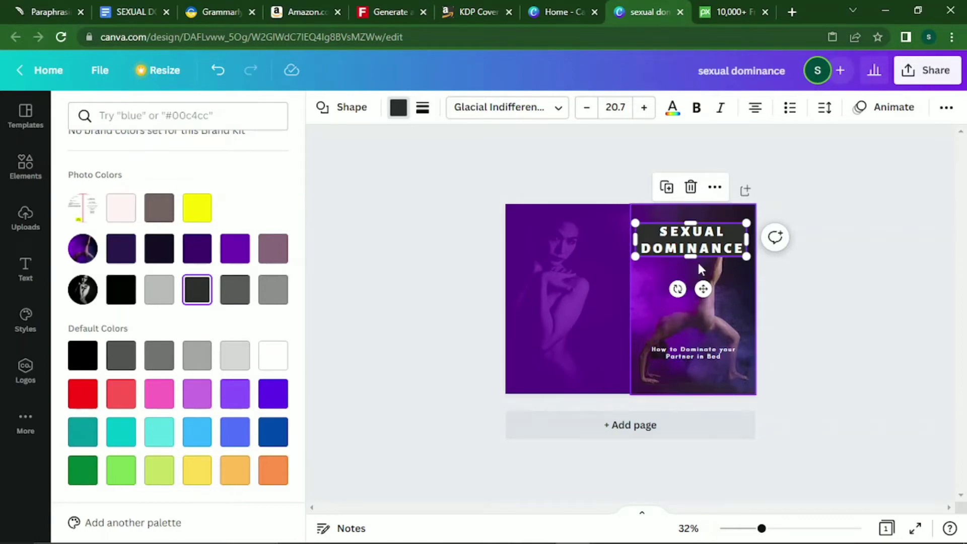
Make the title box taller at top and bottom and fill it pure black (#000000).
{"action": "left_click_drag", "start_coordinate": [691, 256], "coordinate": [692, 261]}
{"action": "left_click_drag", "start_coordinate": [690, 223], "coordinate": [689, 219]}
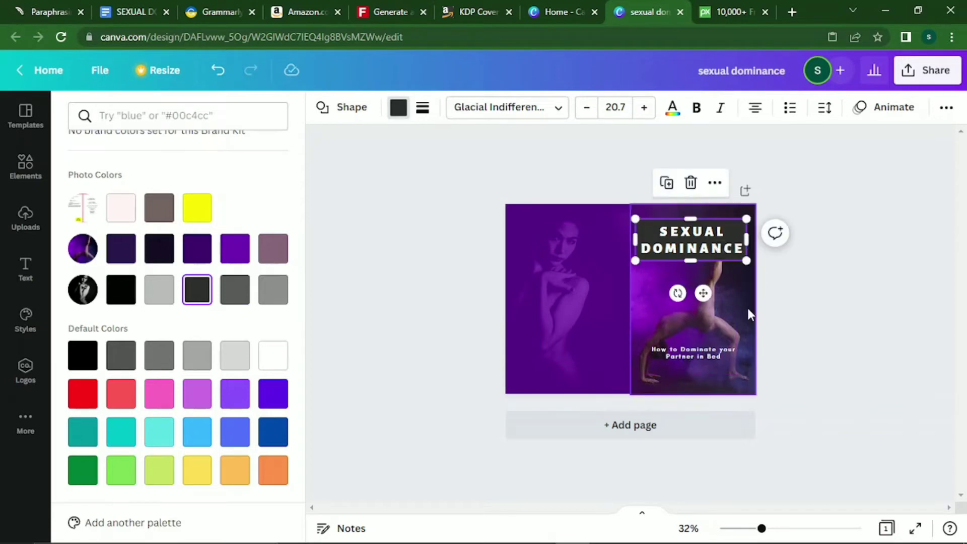
{"action": "left_click", "coordinate": [748, 314]}
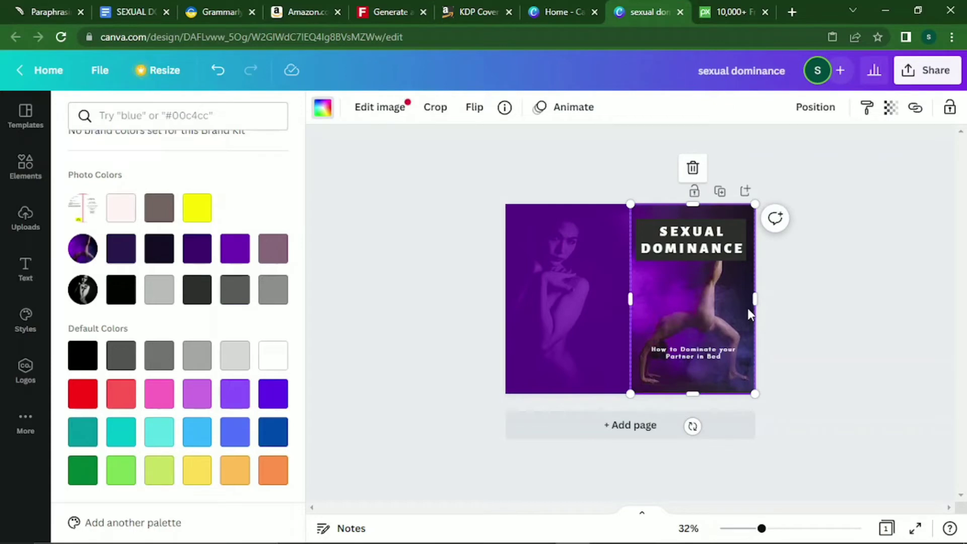
{"action": "left_click", "coordinate": [743, 221]}
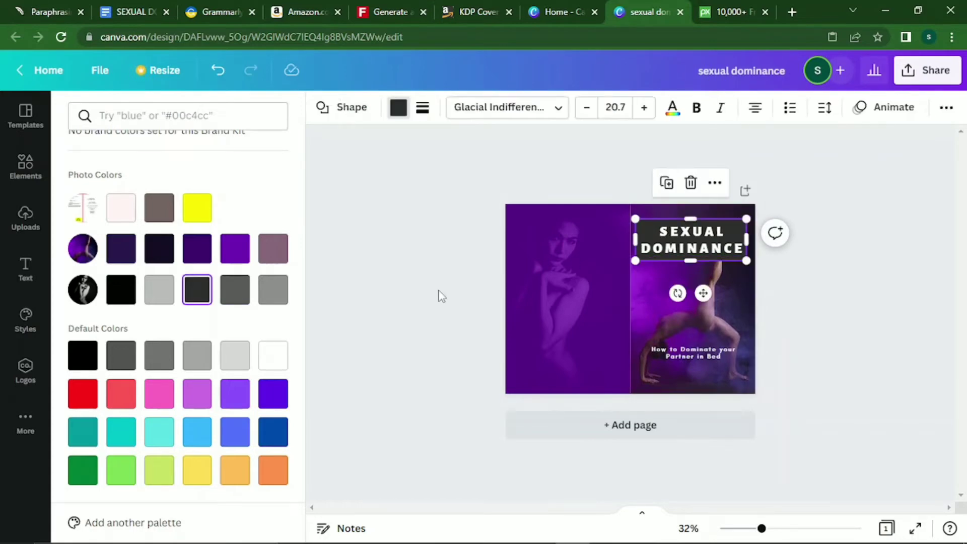
{"action": "left_click", "coordinate": [132, 292]}
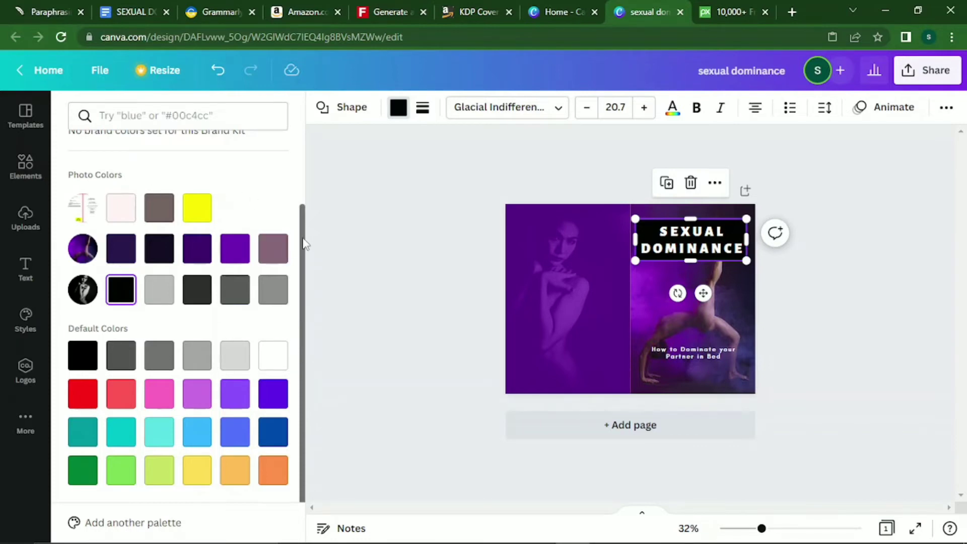
{"action": "left_click_drag", "start_coordinate": [301, 244], "coordinate": [313, 173]}
{"action": "left_click", "coordinate": [83, 171]}
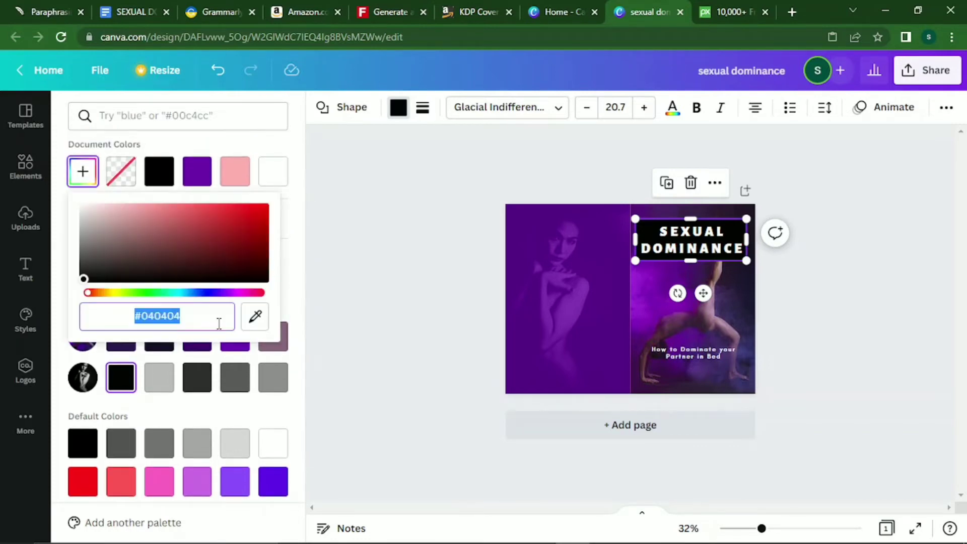
{"action": "left_click_drag", "start_coordinate": [84, 278], "coordinate": [78, 306]}
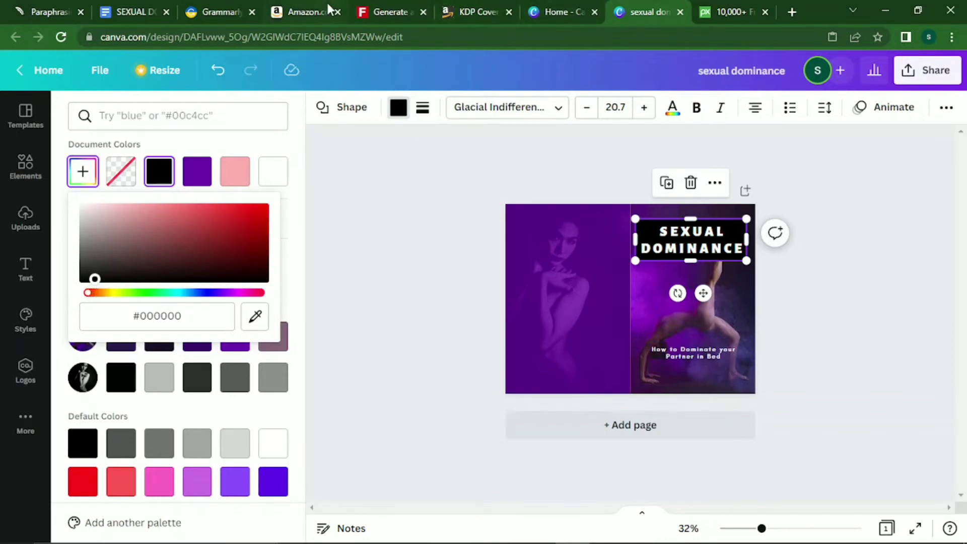
{"action": "left_click", "coordinate": [309, 3]}
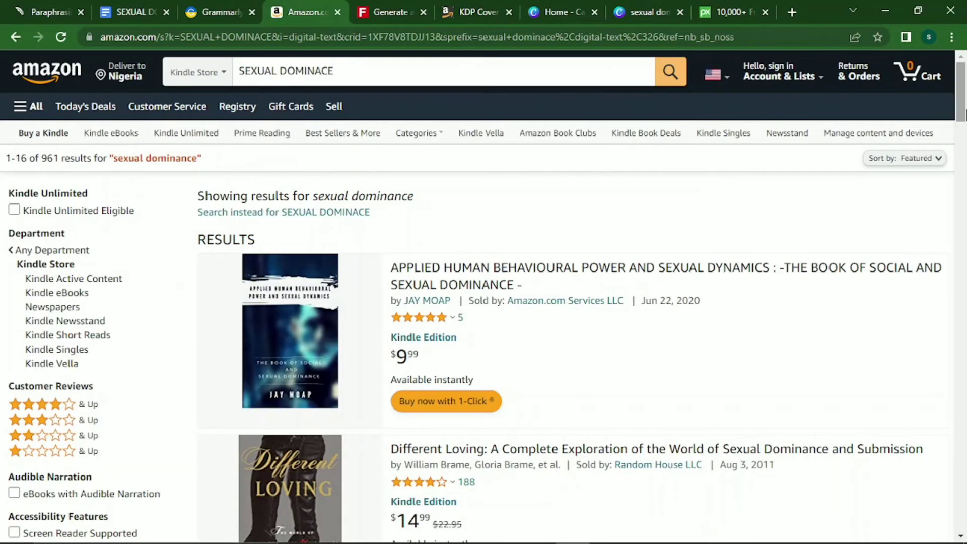
{"action": "scroll", "coordinate": [962, 151], "scroll_direction": "down", "scroll_amount": 7}
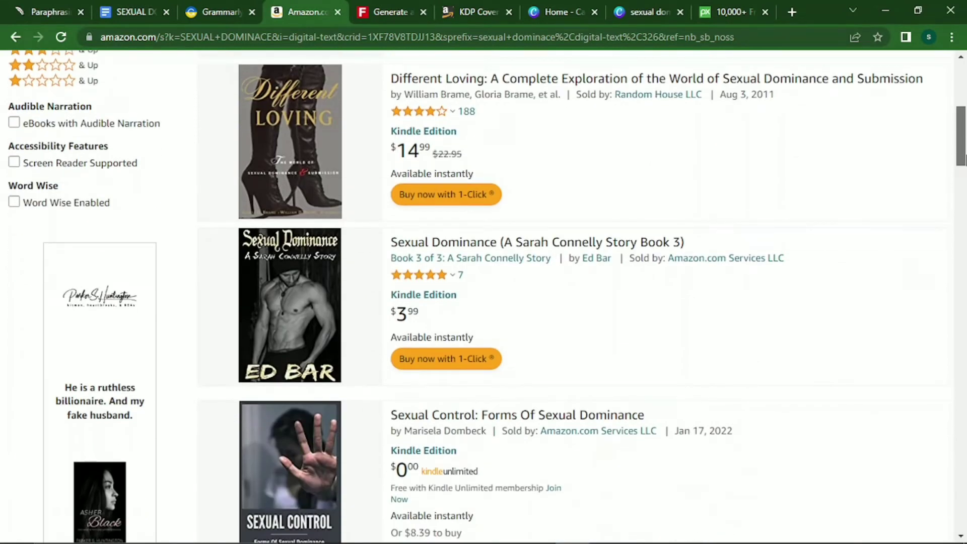
{"action": "left_click_drag", "start_coordinate": [963, 160], "coordinate": [962, 188]}
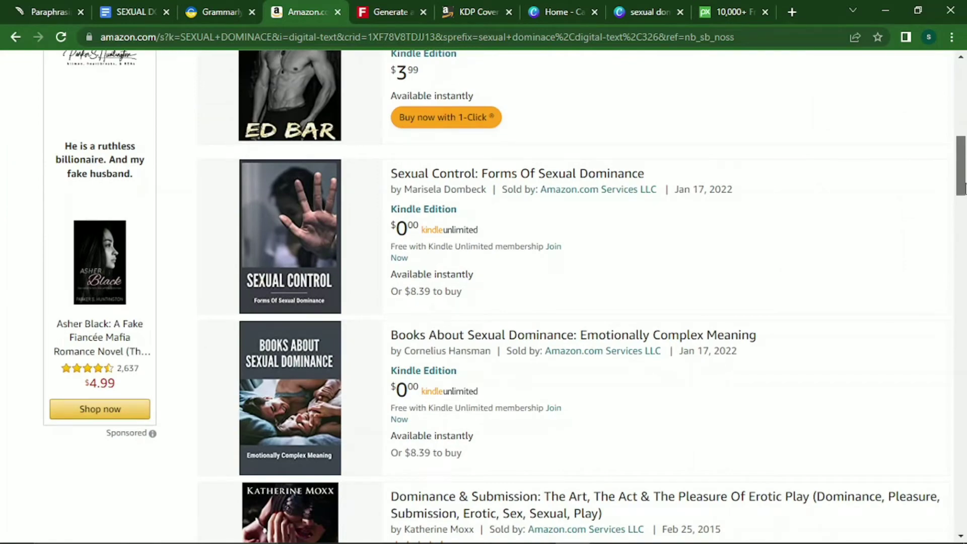
{"action": "left_click_drag", "start_coordinate": [963, 189], "coordinate": [963, 174]}
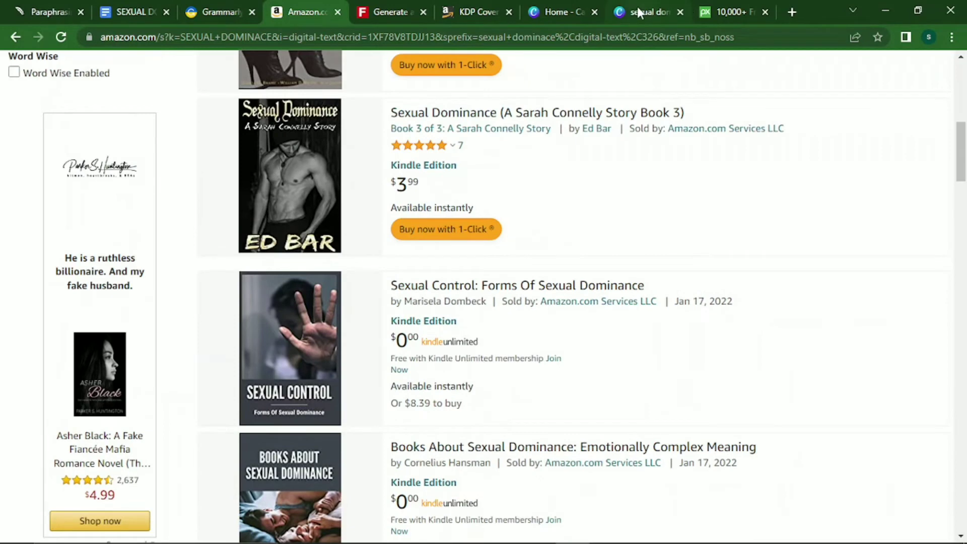
{"action": "left_click", "coordinate": [642, 12]}
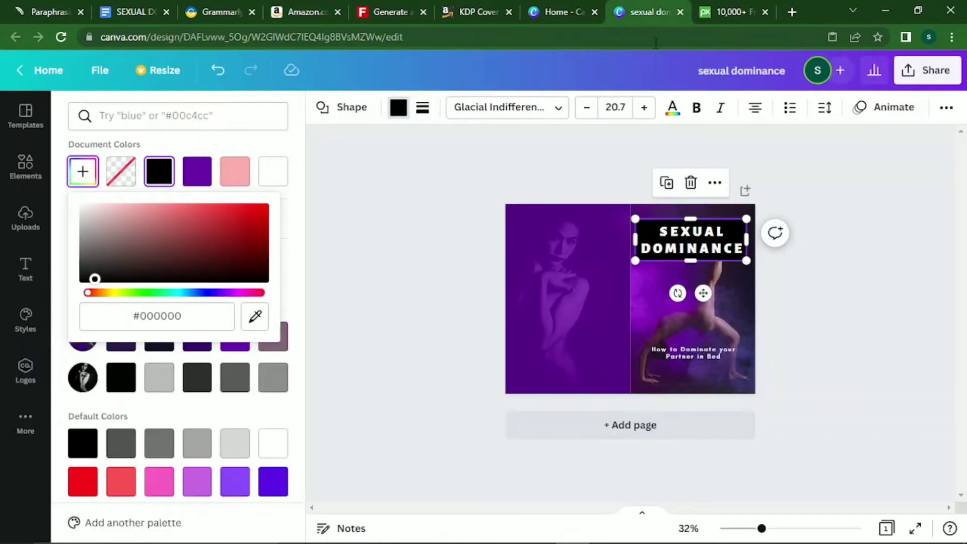
Change the SEXUAL DOMINANCE title font to Archivo Black.
{"action": "left_click", "coordinate": [715, 326]}
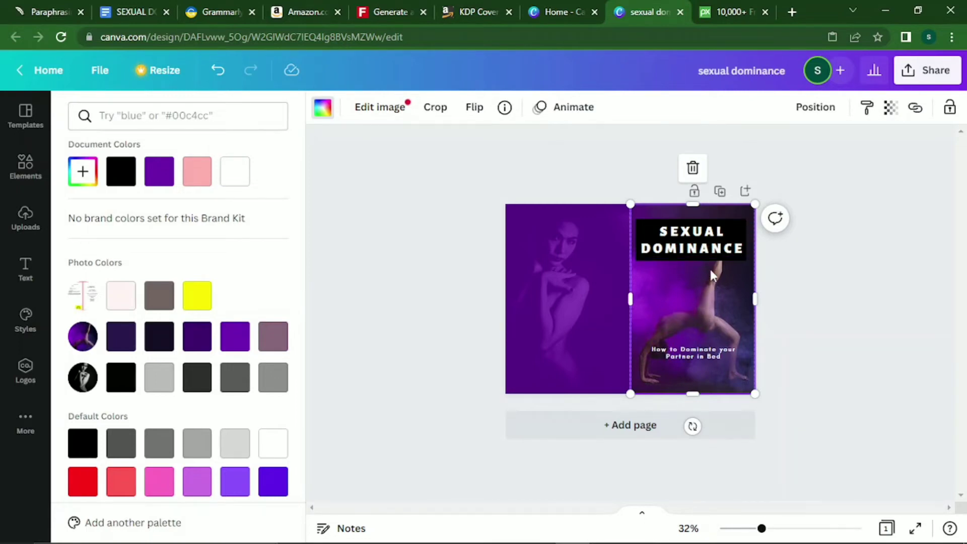
{"action": "left_click", "coordinate": [709, 248]}
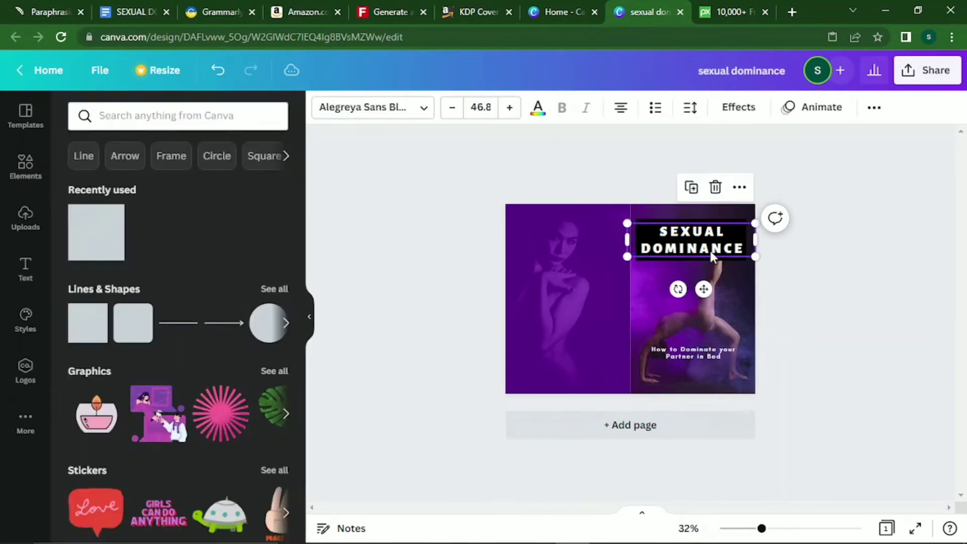
{"action": "left_click", "coordinate": [406, 111]}
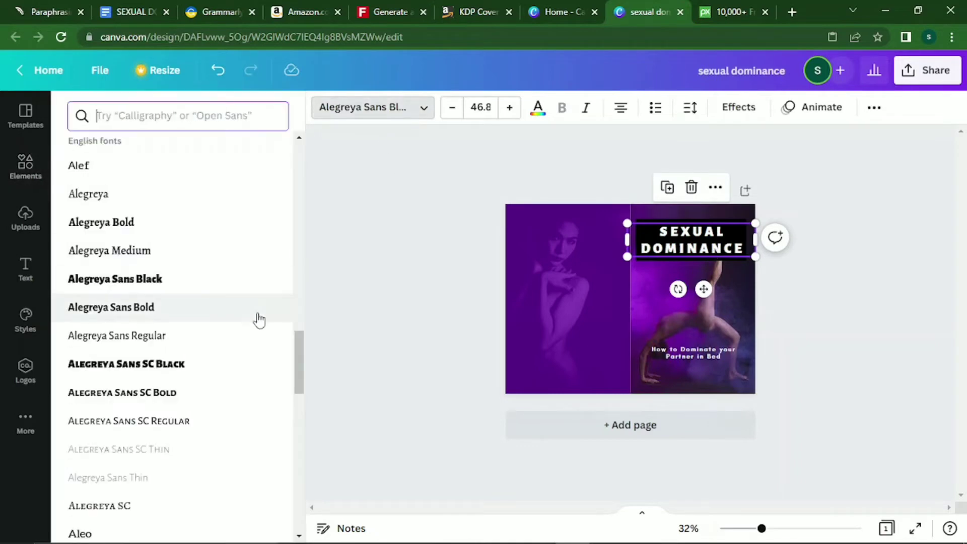
{"action": "scroll", "coordinate": [302, 387], "scroll_direction": "down", "scroll_amount": 5}
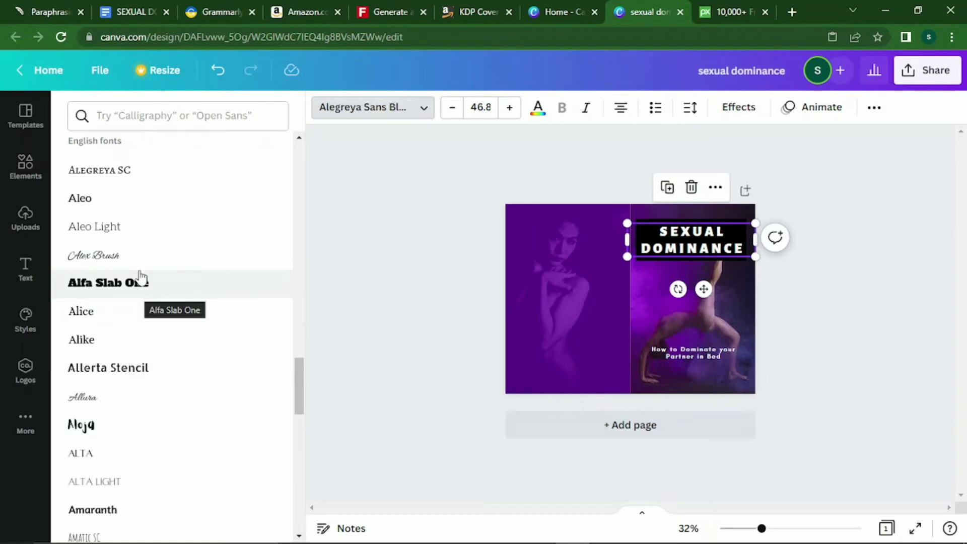
{"action": "scroll", "coordinate": [298, 395], "scroll_direction": "up", "scroll_amount": 3}
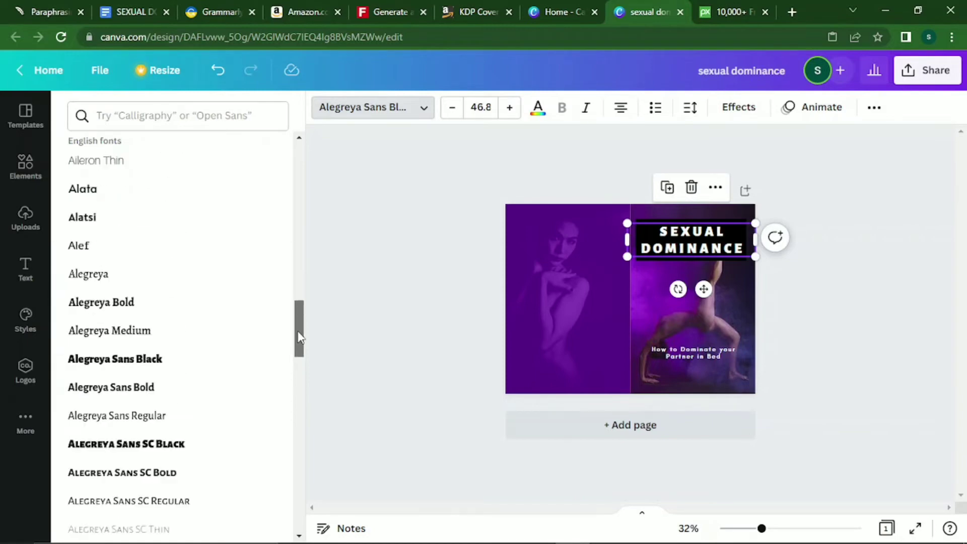
{"action": "scroll", "coordinate": [300, 408], "scroll_direction": "down", "scroll_amount": 8}
{"action": "scroll", "coordinate": [302, 419], "scroll_direction": "down", "scroll_amount": 12}
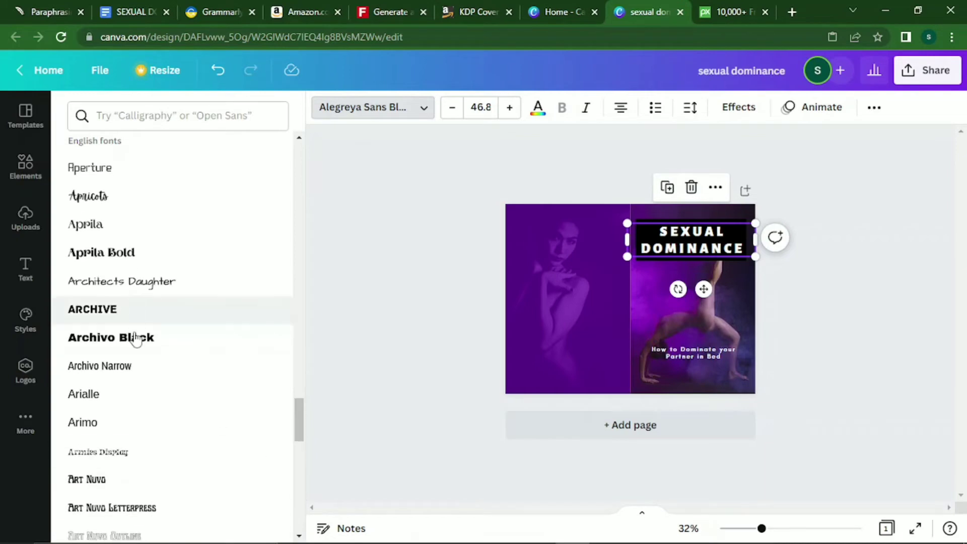
{"action": "left_click", "coordinate": [135, 341]}
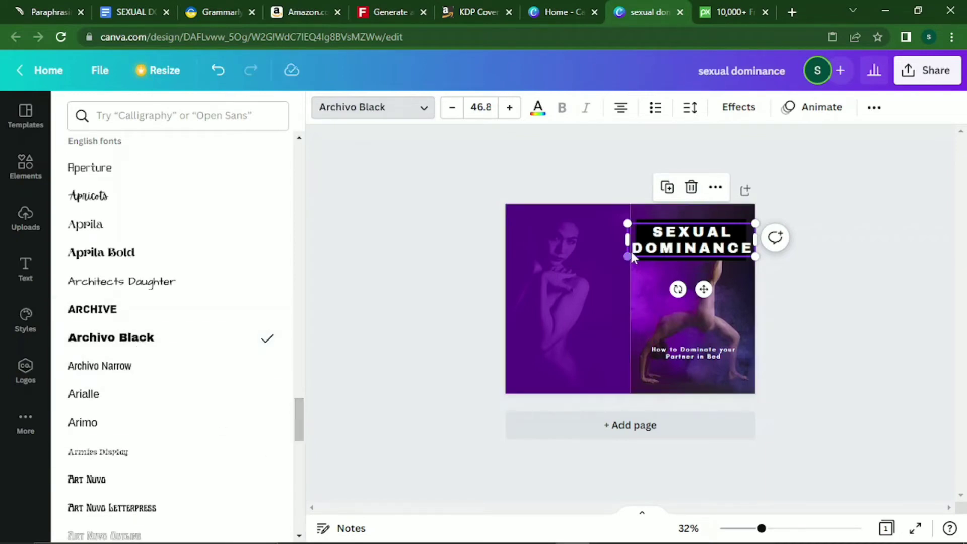
Shrink the title to size 40.7 and nudge it to fit inside the black box.
{"action": "left_click_drag", "start_coordinate": [628, 257], "coordinate": [644, 252]}
{"action": "left_click_drag", "start_coordinate": [712, 285], "coordinate": [708, 289]}
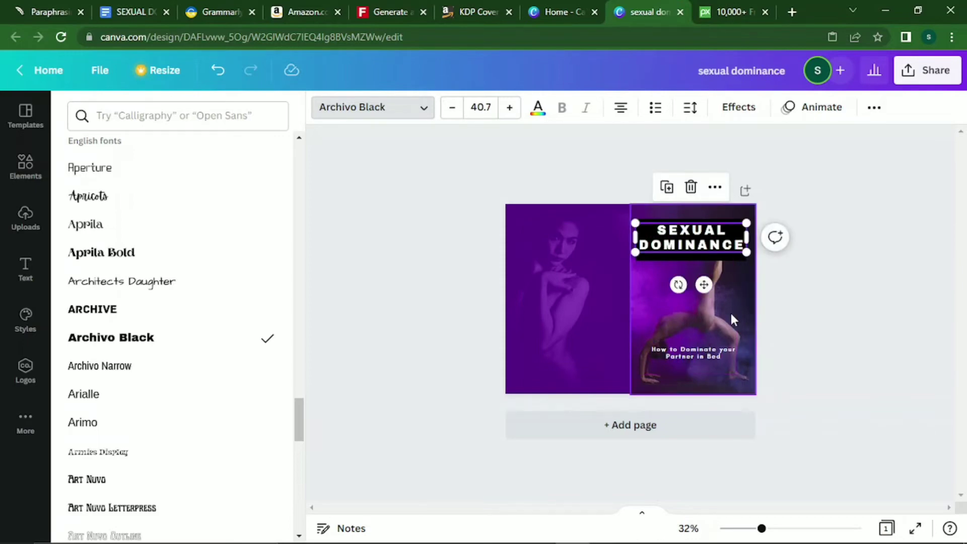
{"action": "left_click", "coordinate": [730, 314]}
{"action": "left_click", "coordinate": [696, 247]}
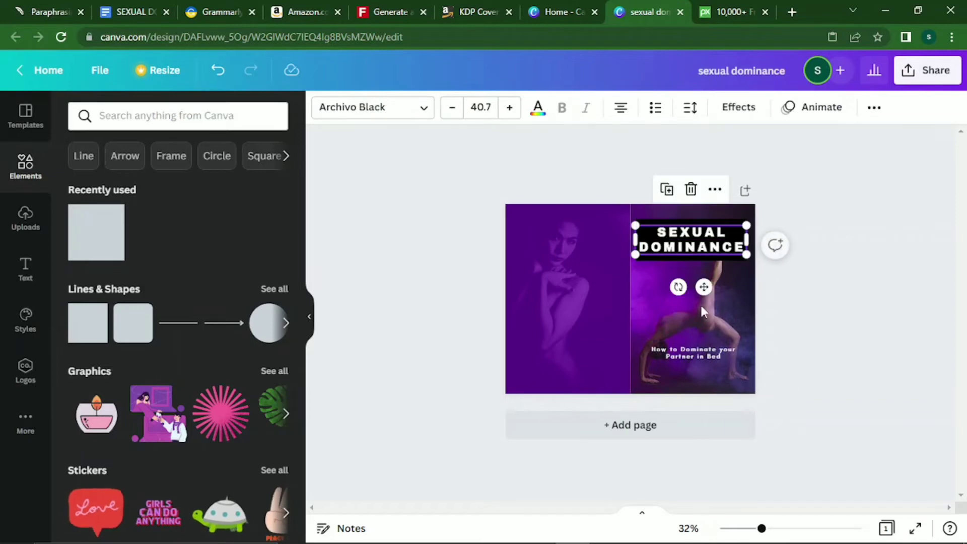
Move 'How to Dominate your Partner in Bed' up beneath the black title box, centred.
{"action": "left_click_drag", "start_coordinate": [702, 344], "coordinate": [699, 270]}
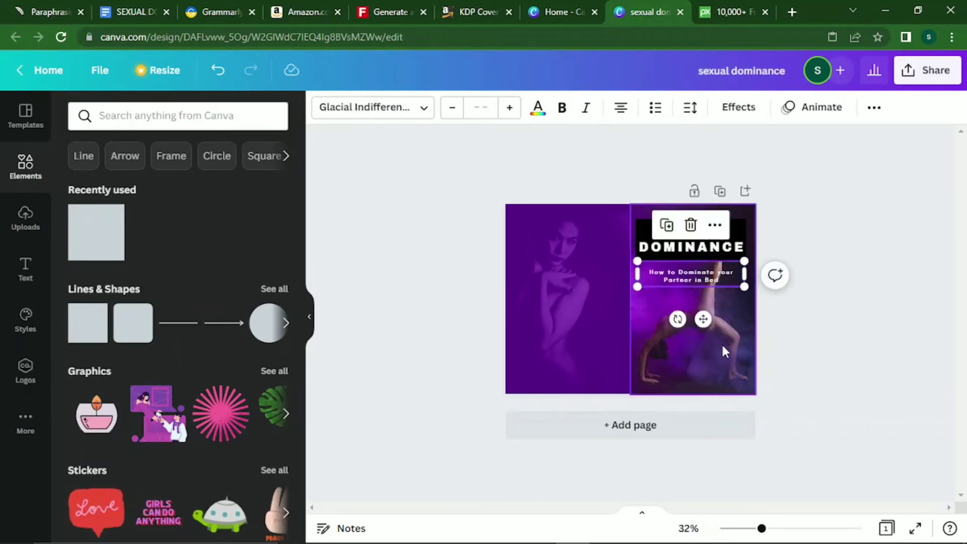
{"action": "left_click", "coordinate": [722, 345]}
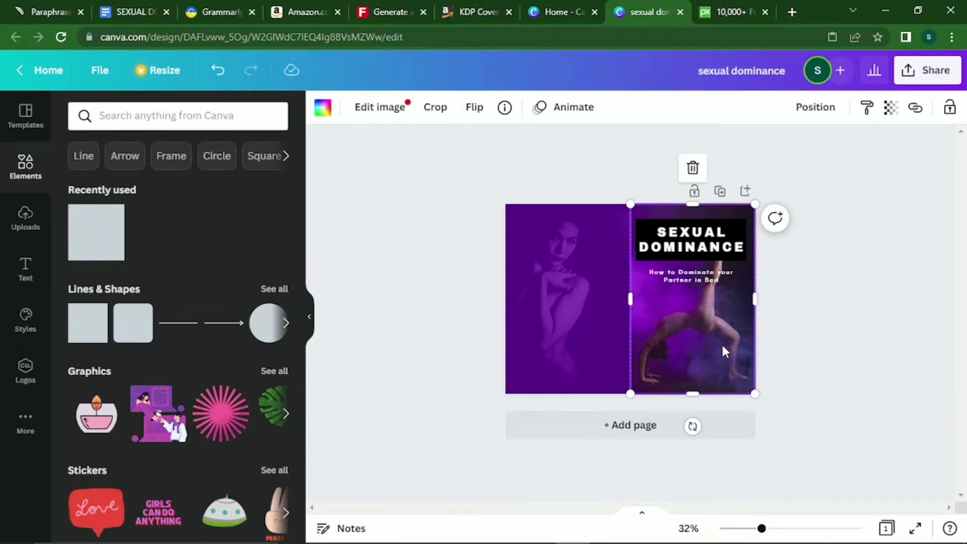
{"action": "left_click", "coordinate": [680, 278]}
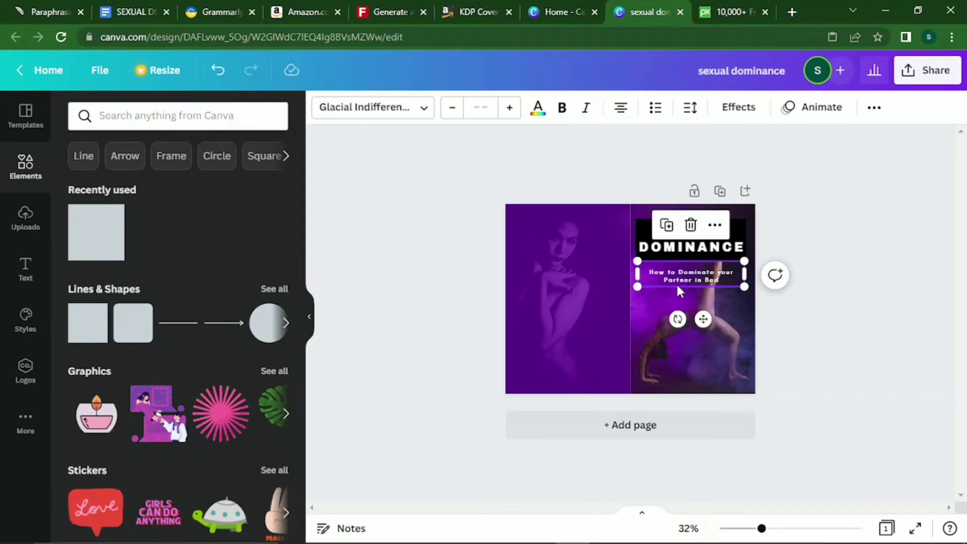
{"action": "left_click_drag", "start_coordinate": [637, 266], "coordinate": [642, 266]}
{"action": "mouse_move", "coordinate": [719, 279]}
{"action": "left_mouse_down"}
{"action": "mouse_move", "coordinate": [744, 271]}
{"action": "mouse_move", "coordinate": [706, 273]}
{"action": "left_mouse_up"}
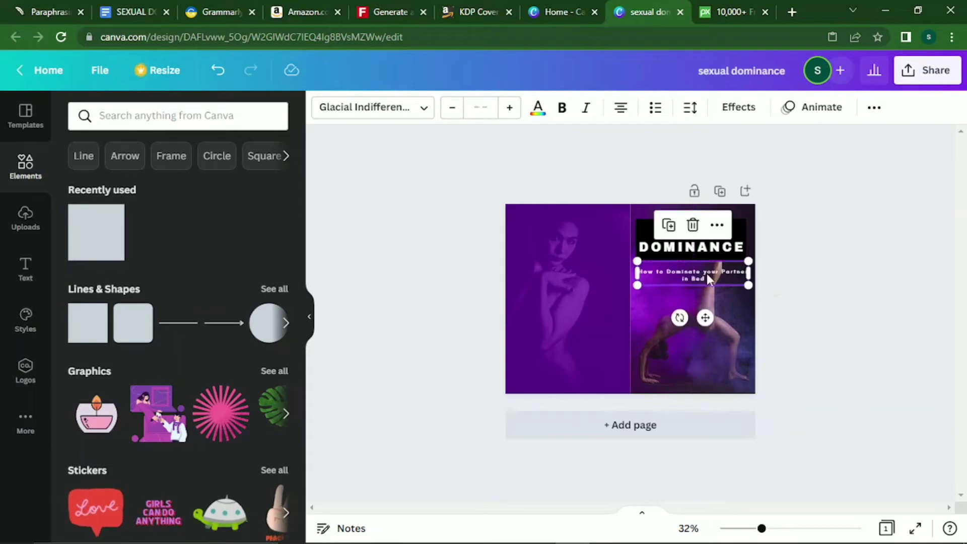
{"action": "left_click", "coordinate": [733, 361]}
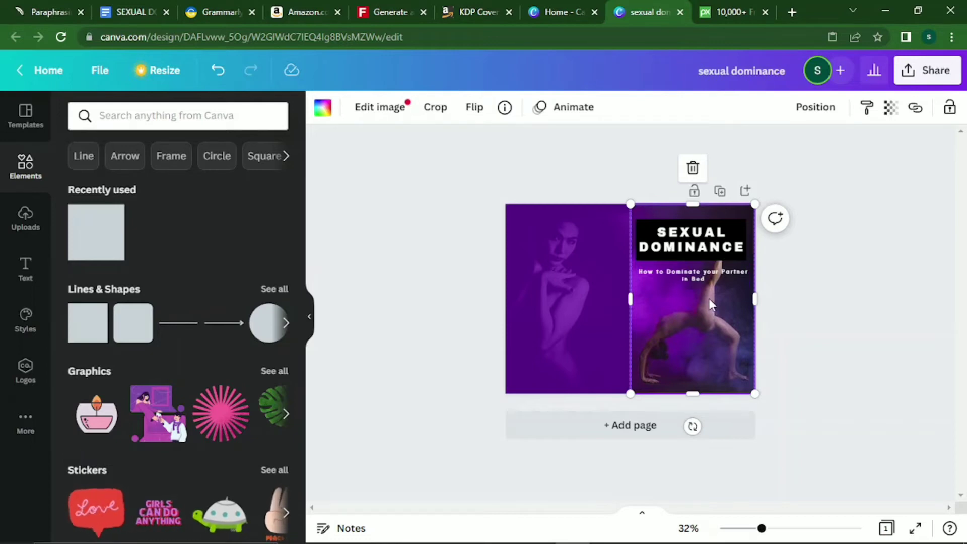
{"action": "left_click", "coordinate": [740, 255]}
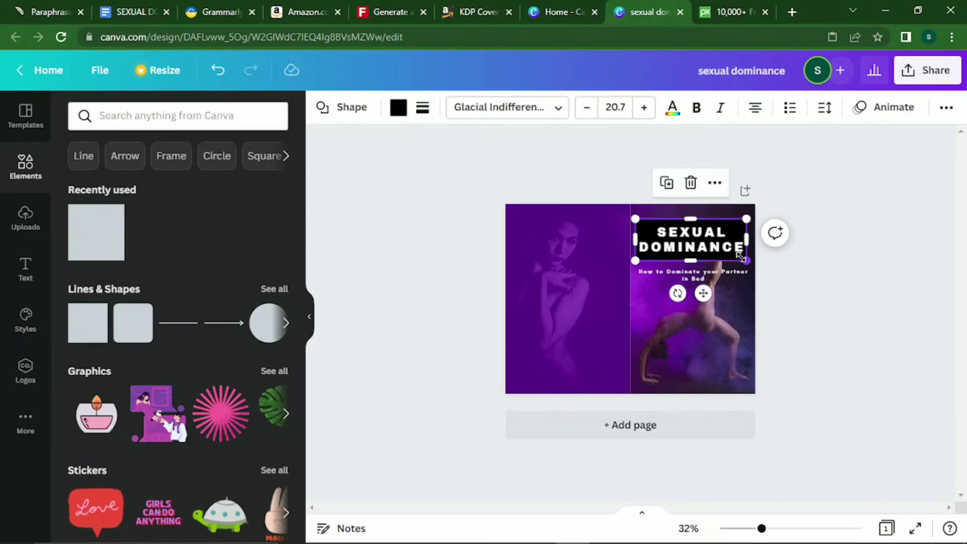
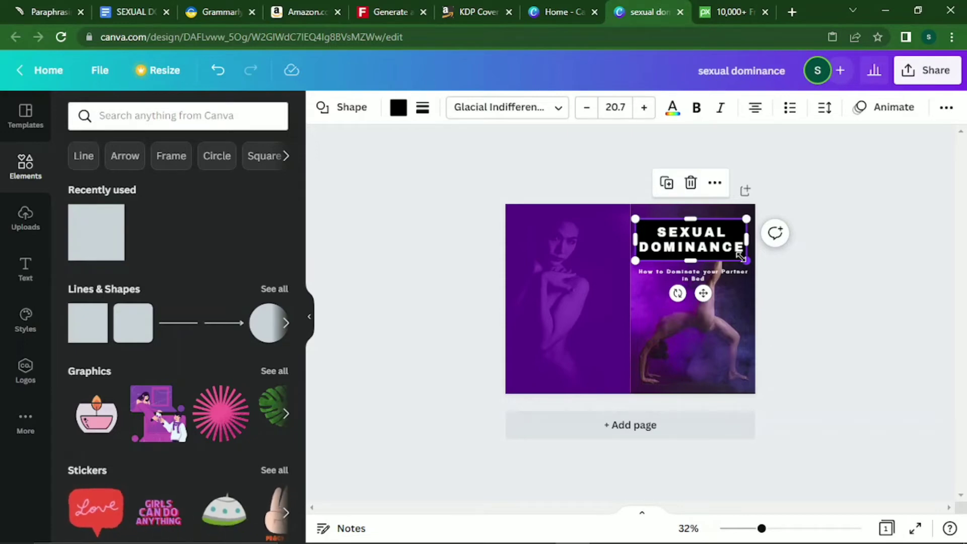
Add a thin white line just under the title and stretch it to the title's width.
{"action": "key", "text": "l"}
{"action": "left_click_drag", "start_coordinate": [642, 294], "coordinate": [697, 262]}
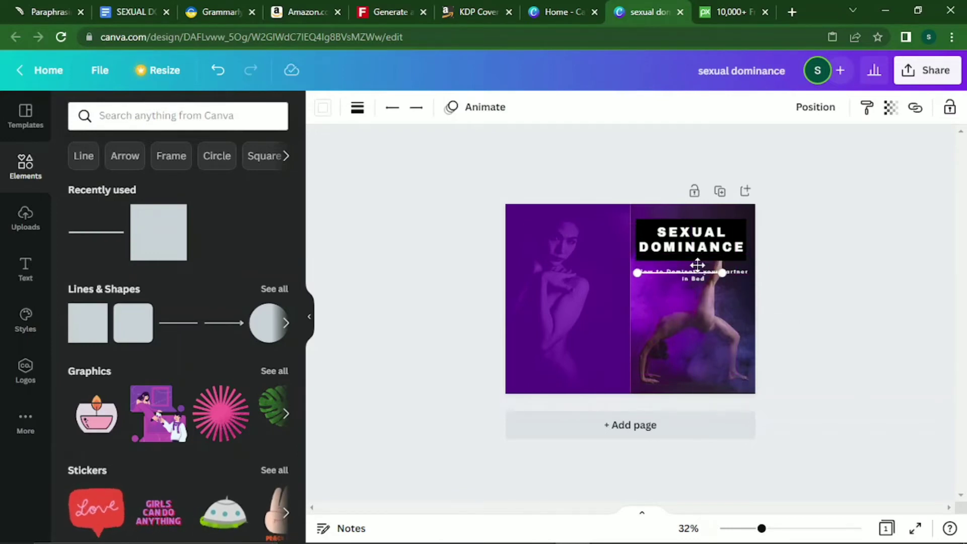
{"action": "left_click", "coordinate": [697, 265]}
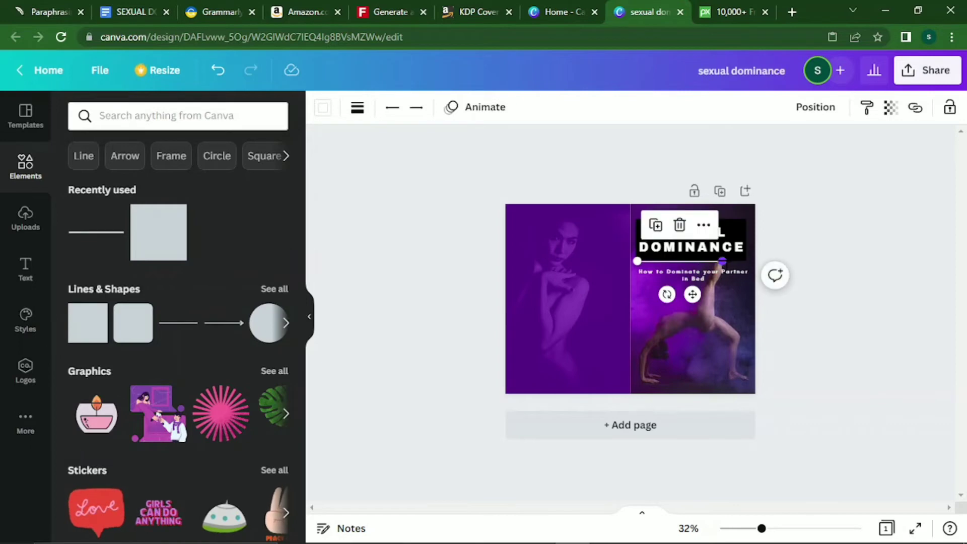
{"action": "left_click", "coordinate": [730, 262]}
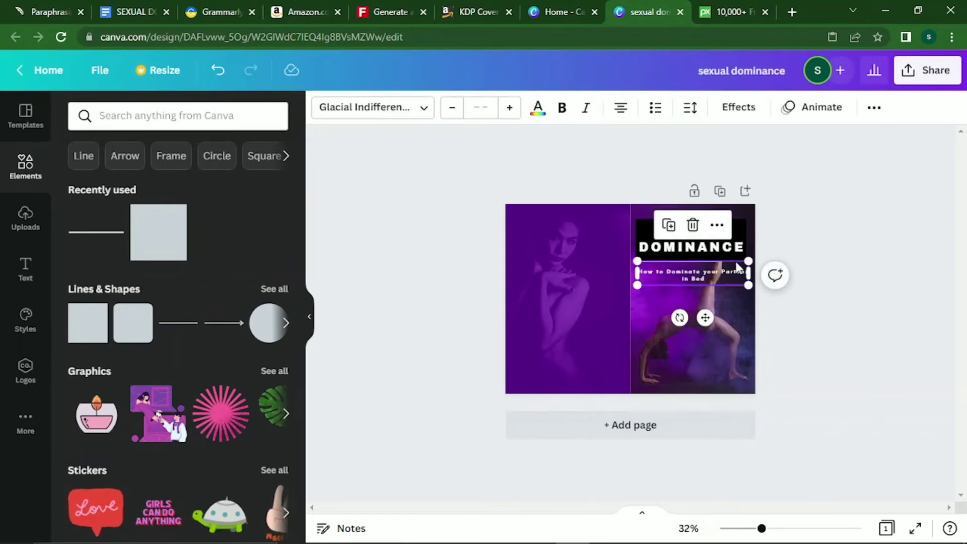
{"action": "left_click", "coordinate": [703, 263]}
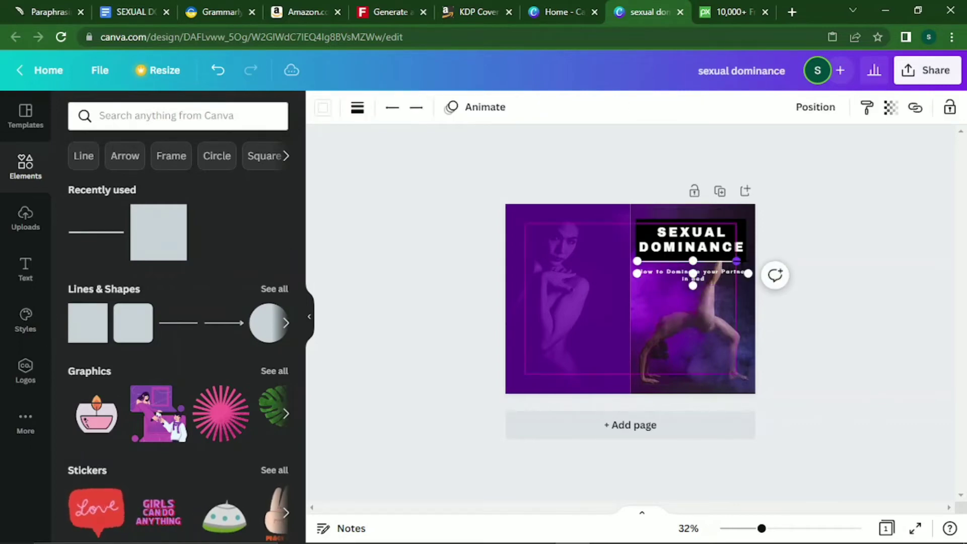
{"action": "left_click_drag", "start_coordinate": [736, 261], "coordinate": [746, 261]}
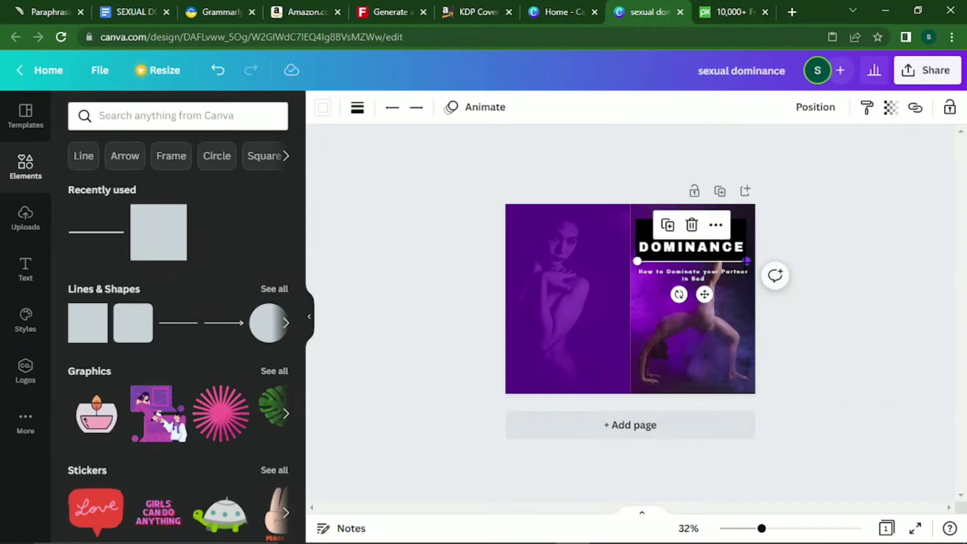
Copy the line and place the duplicate directly below the subtitle.
{"action": "right_click", "coordinate": [707, 261]}
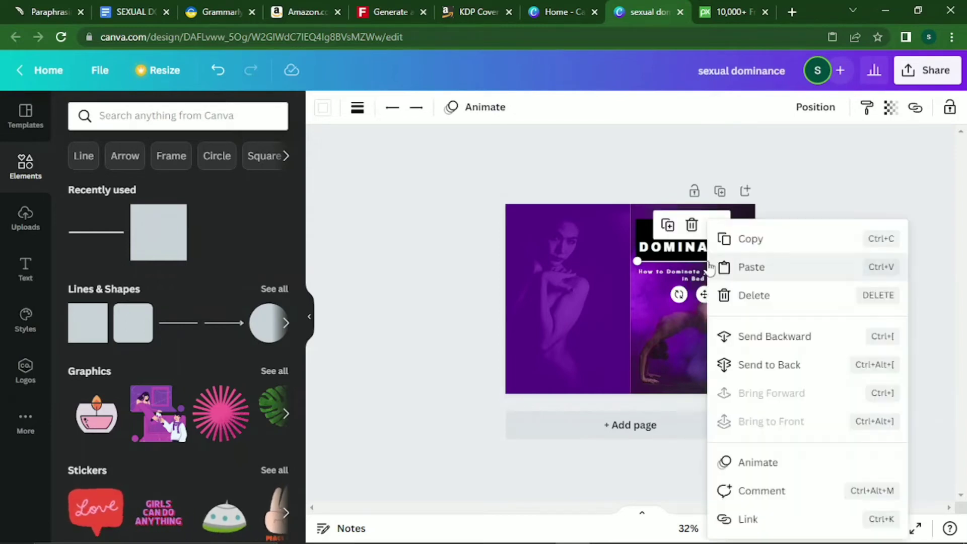
{"action": "left_click", "coordinate": [752, 245]}
{"action": "right_click", "coordinate": [677, 312]}
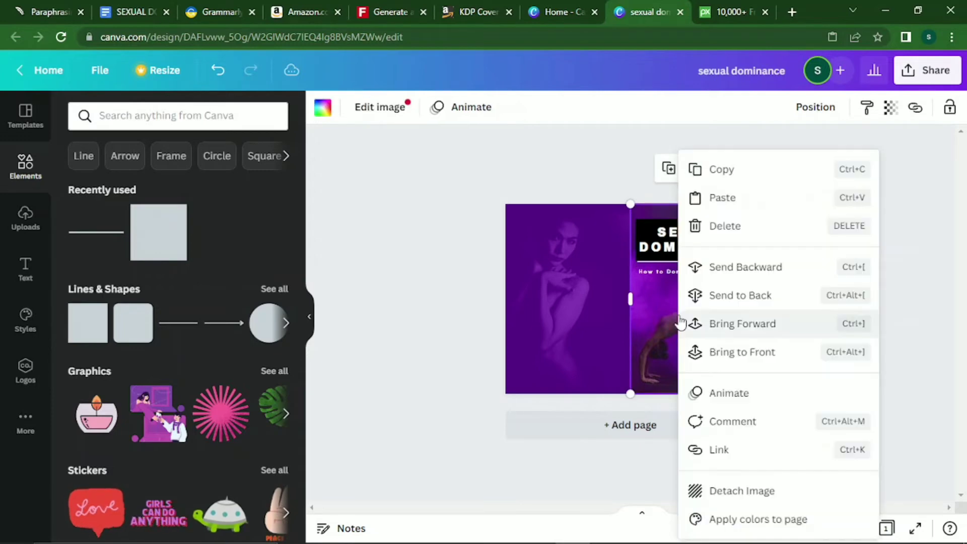
{"action": "left_click", "coordinate": [722, 197]}
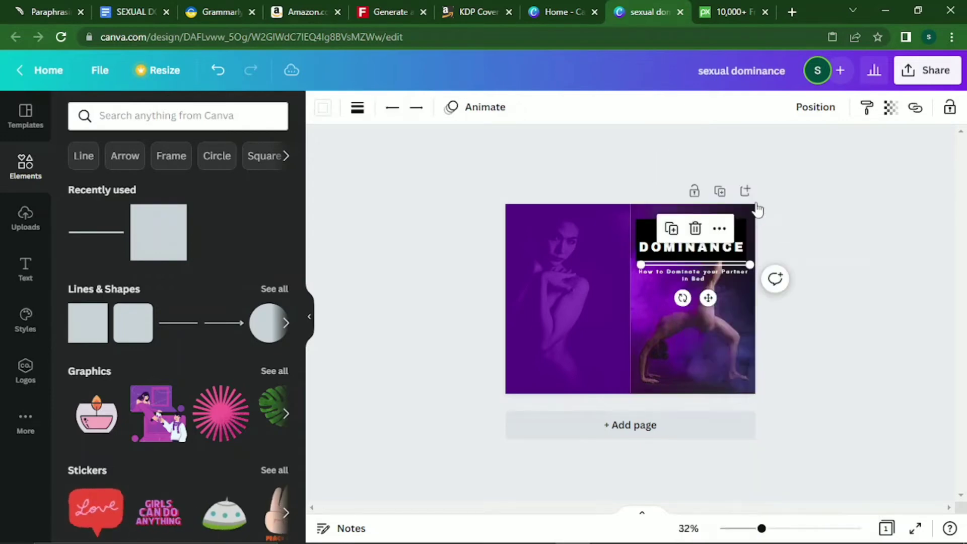
{"action": "left_click_drag", "start_coordinate": [707, 298], "coordinate": [704, 316]}
{"action": "left_click", "coordinate": [733, 333]}
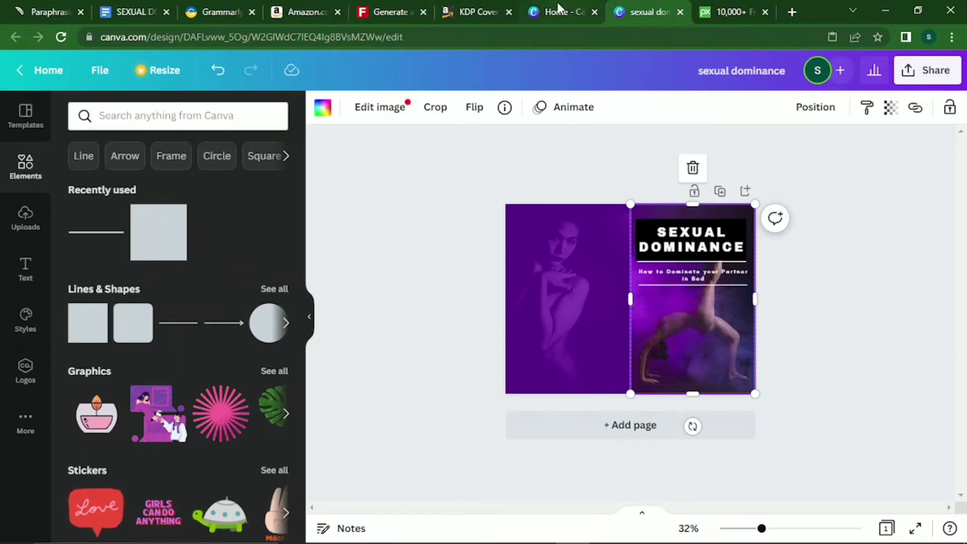
{"action": "left_click", "coordinate": [131, 7]}
Paste the author's name on a new line below the manuscript subtitle and select it for copying.
{"action": "left_click", "coordinate": [406, 304]}
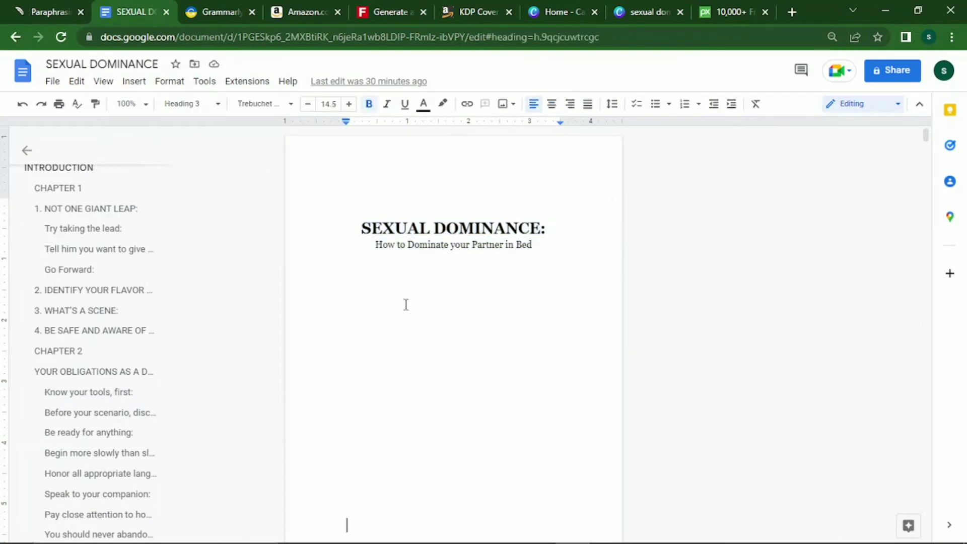
{"action": "key", "text": "ctrl+v"}
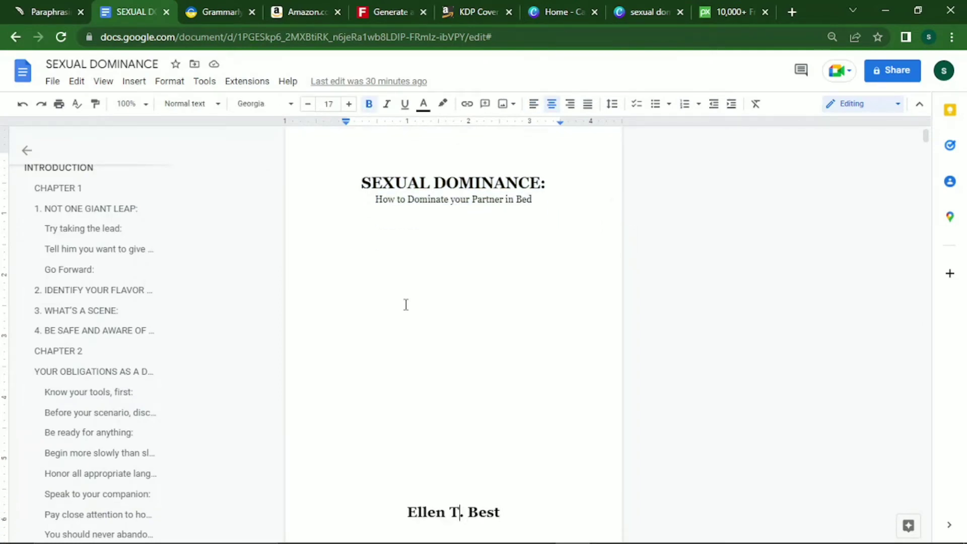
{"action": "key", "text": "shift+End"}
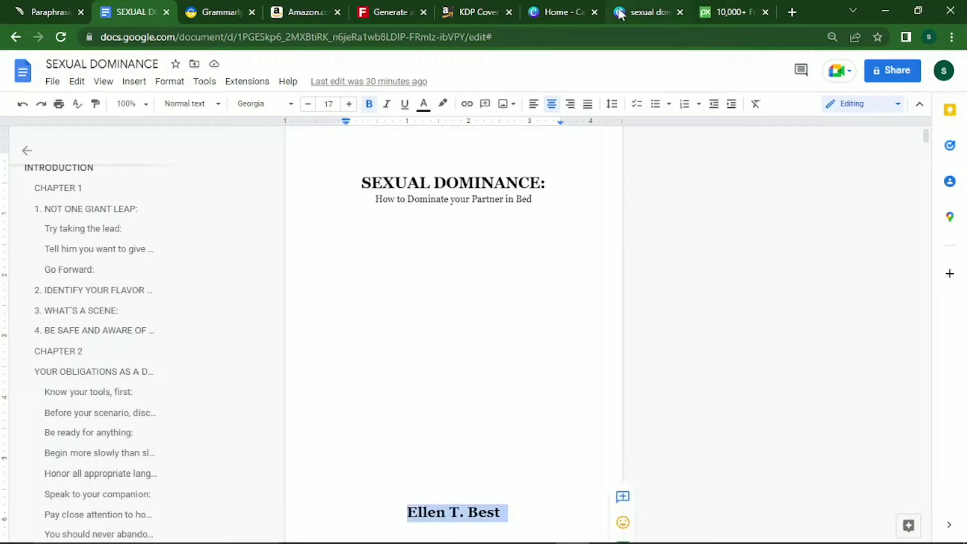
{"action": "left_click", "coordinate": [650, 12]}
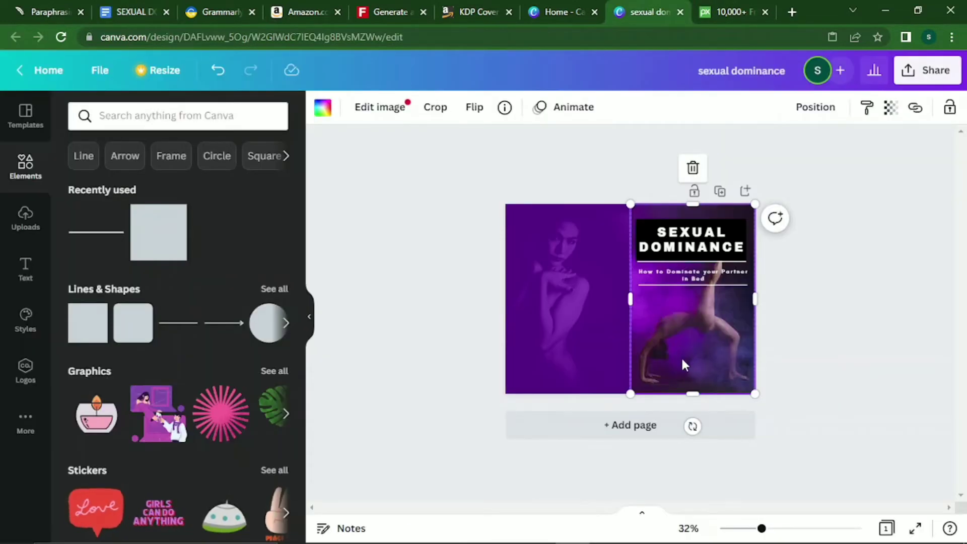
Paste the author's name onto the cover, enlarge it and centre it near the bottom.
{"action": "right_click", "coordinate": [681, 356]}
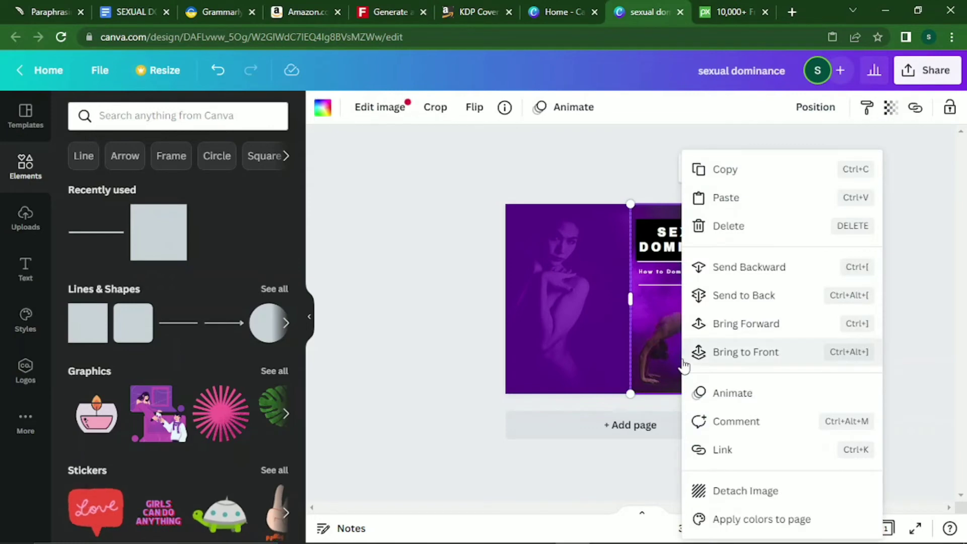
{"action": "left_click", "coordinate": [751, 201]}
{"action": "left_click_drag", "start_coordinate": [643, 333], "coordinate": [709, 397]}
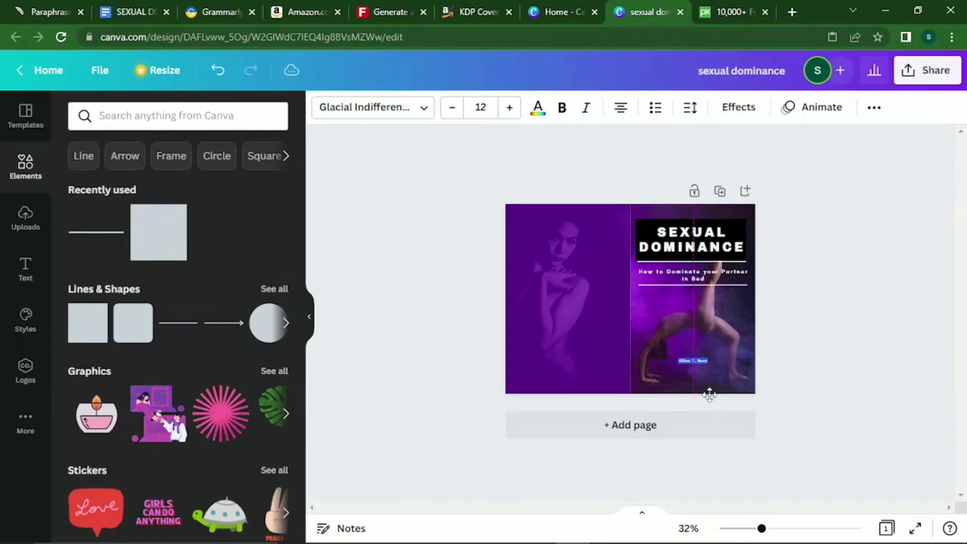
{"action": "left_click", "coordinate": [693, 325]}
{"action": "left_click_drag", "start_coordinate": [675, 356], "coordinate": [636, 351]}
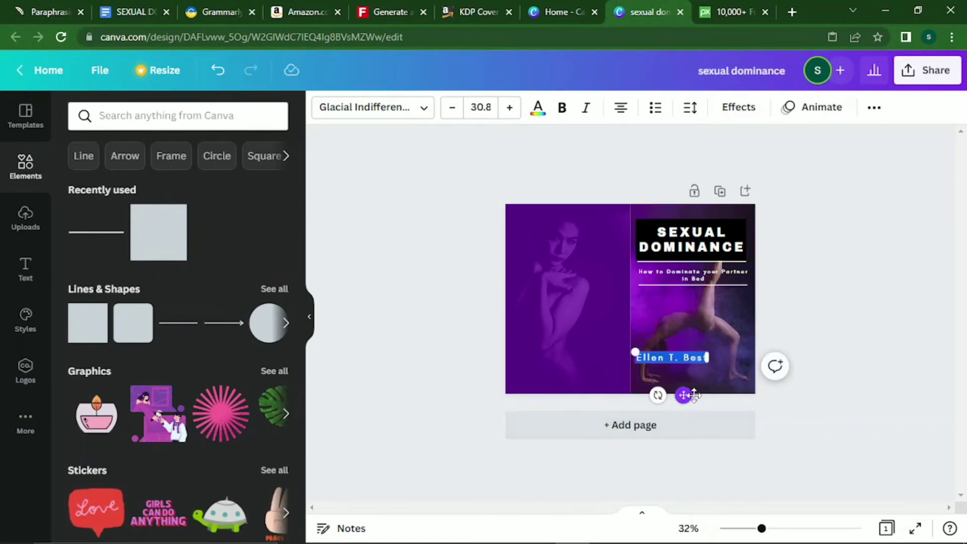
{"action": "left_click_drag", "start_coordinate": [682, 395], "coordinate": [705, 408]}
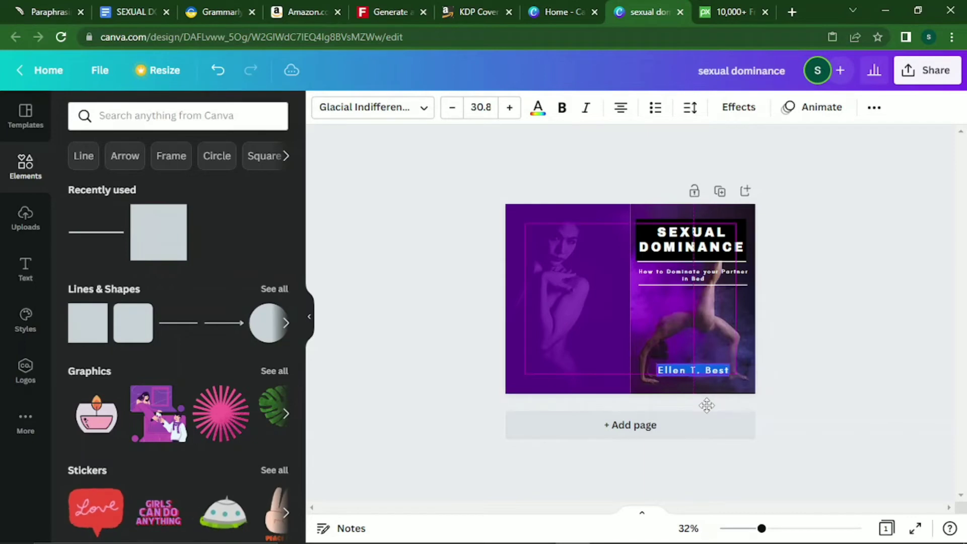
Bump the author's name up to size 31.8 and make it bold.
{"action": "left_click", "coordinate": [510, 108]}
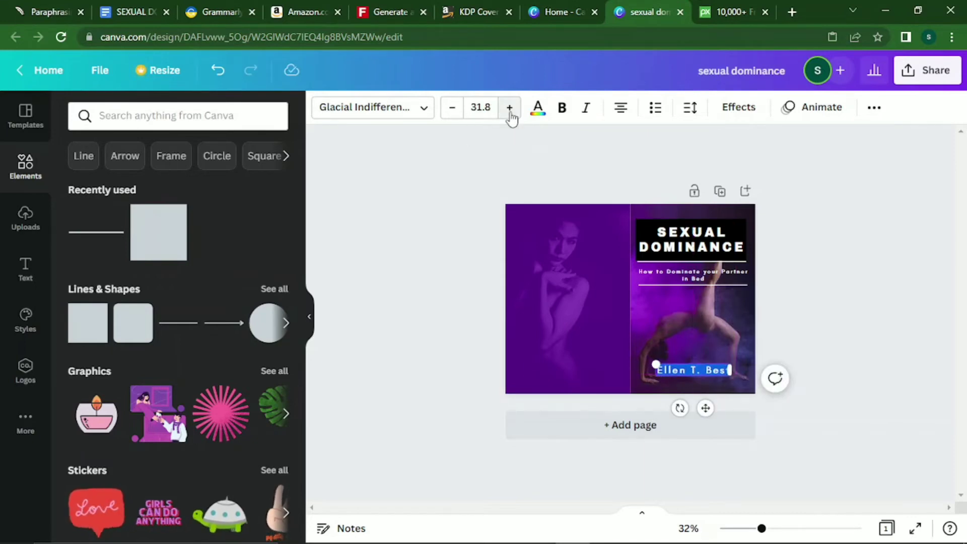
{"action": "left_click", "coordinate": [563, 111]}
{"action": "left_click", "coordinate": [573, 280]}
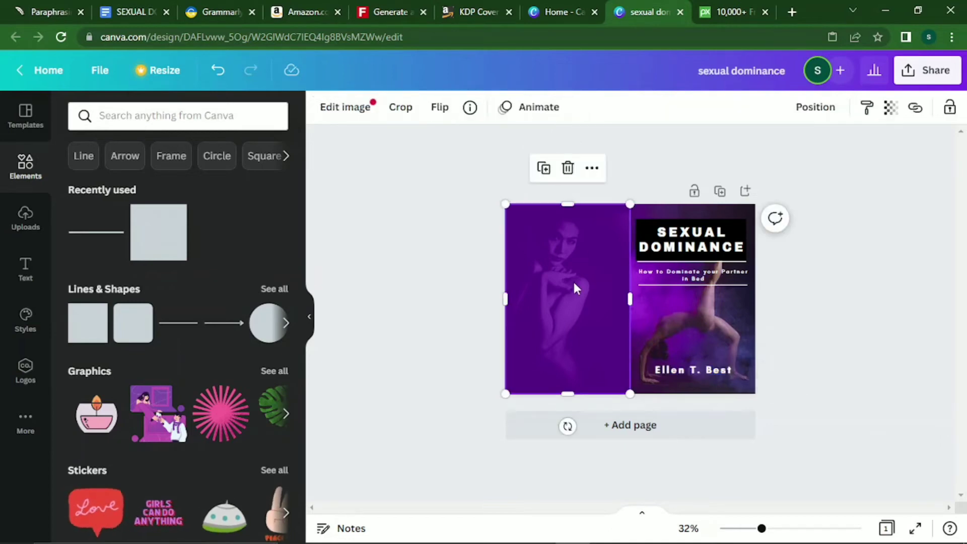
{"action": "left_click", "coordinate": [892, 328]}
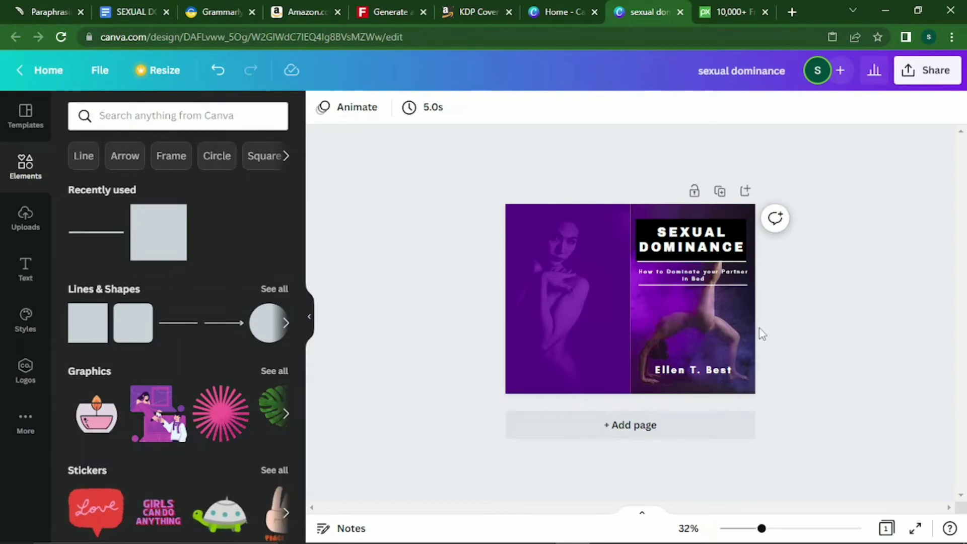
{"action": "left_click", "coordinate": [714, 367]}
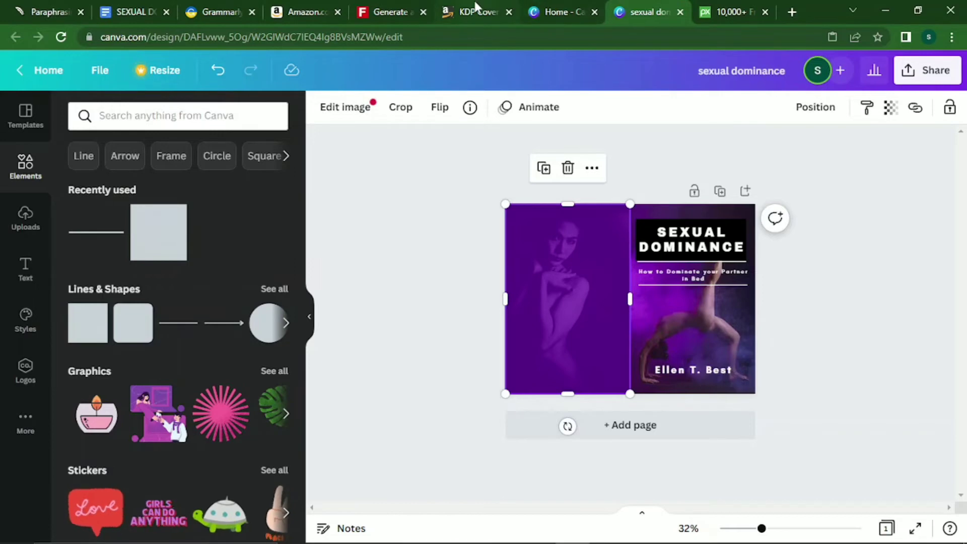
Try a rounded square on the back cover's upper left, then delete it.
{"action": "mouse_move", "coordinate": [476, 6]}
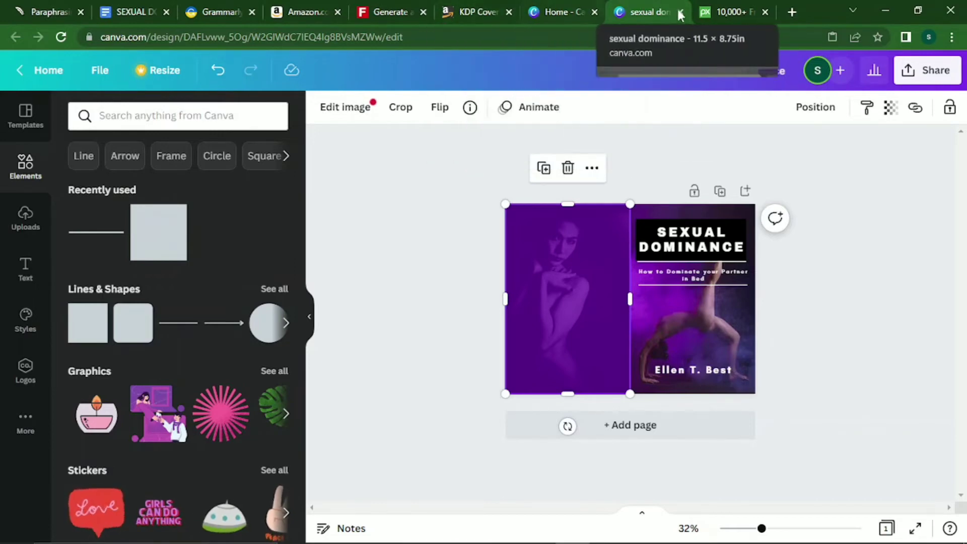
{"action": "left_click", "coordinate": [135, 322]}
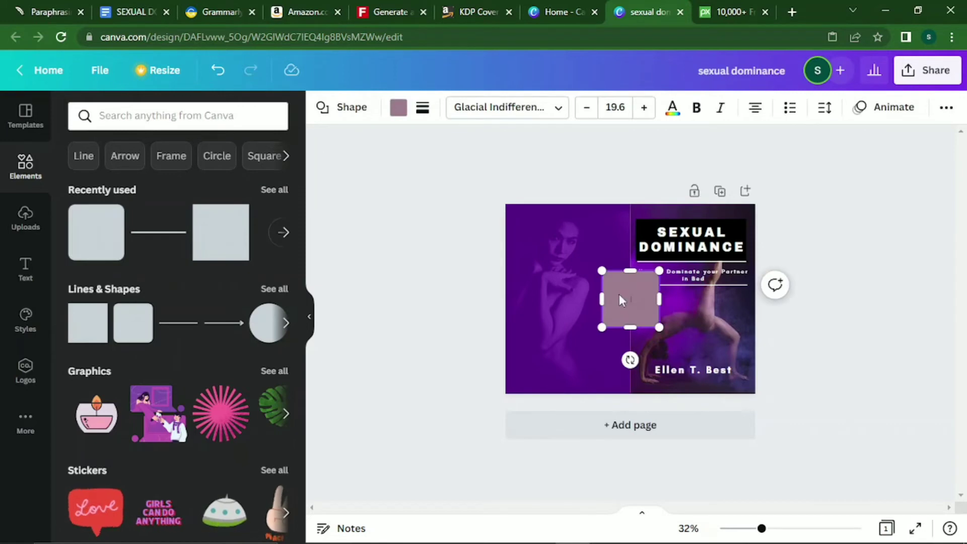
{"action": "left_click_drag", "start_coordinate": [620, 295], "coordinate": [546, 250]}
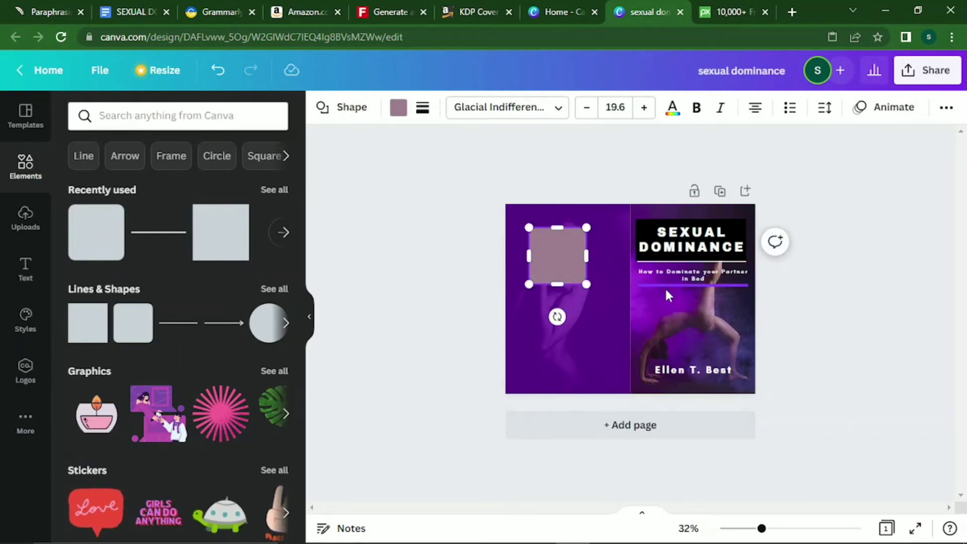
{"action": "key", "text": "Delete"}
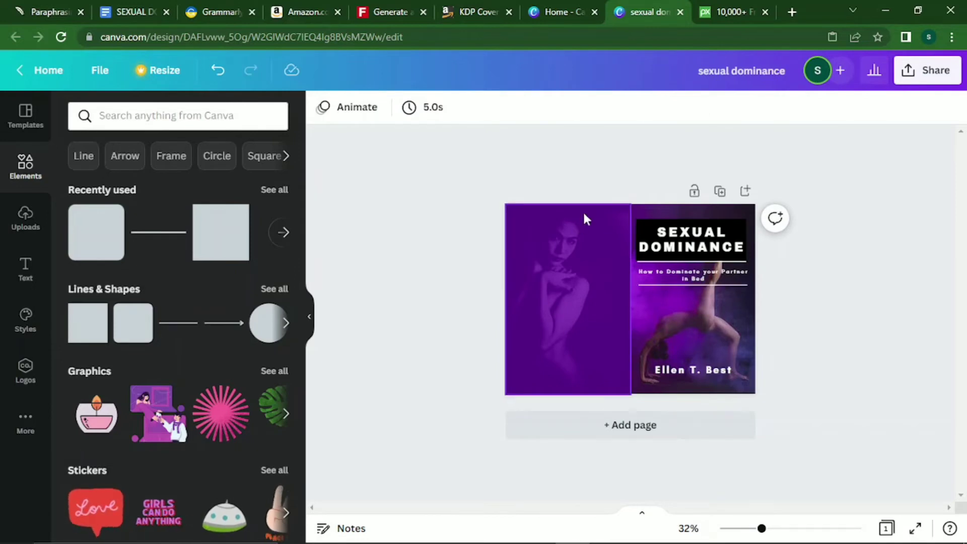
Copy the author's name from the front cover onto the bottom of the back cover.
{"action": "left_click", "coordinate": [697, 370]}
{"action": "right_click", "coordinate": [696, 370]}
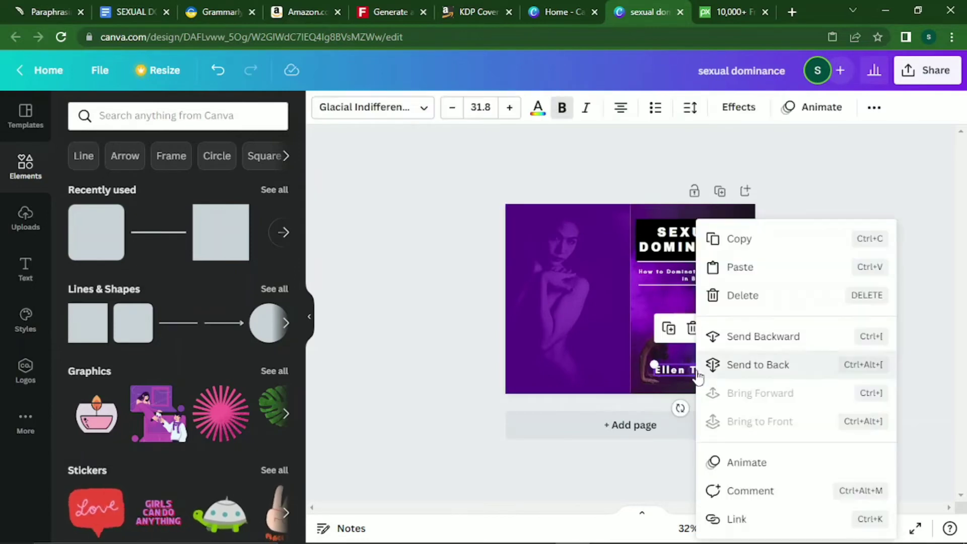
{"action": "left_click", "coordinate": [740, 240]}
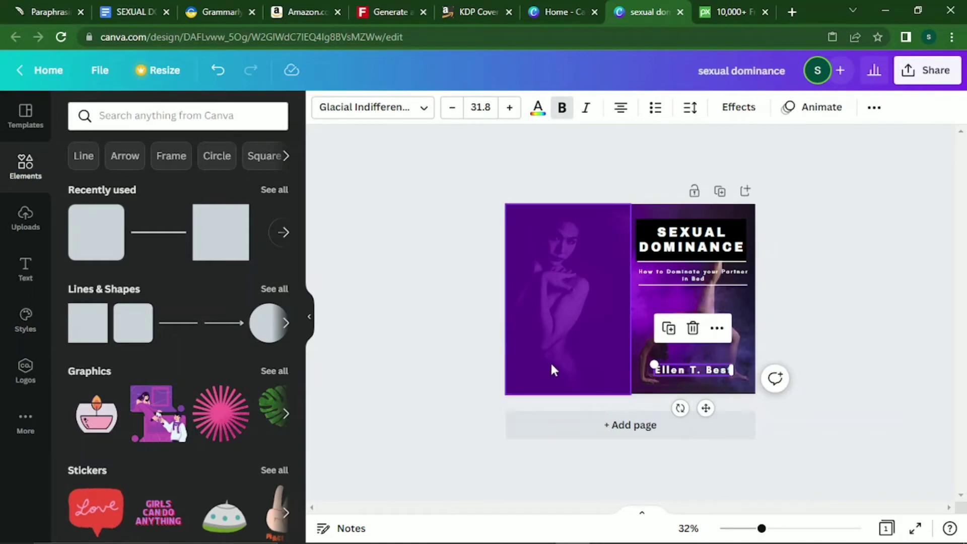
{"action": "right_click", "coordinate": [554, 370]}
{"action": "left_click", "coordinate": [632, 208]}
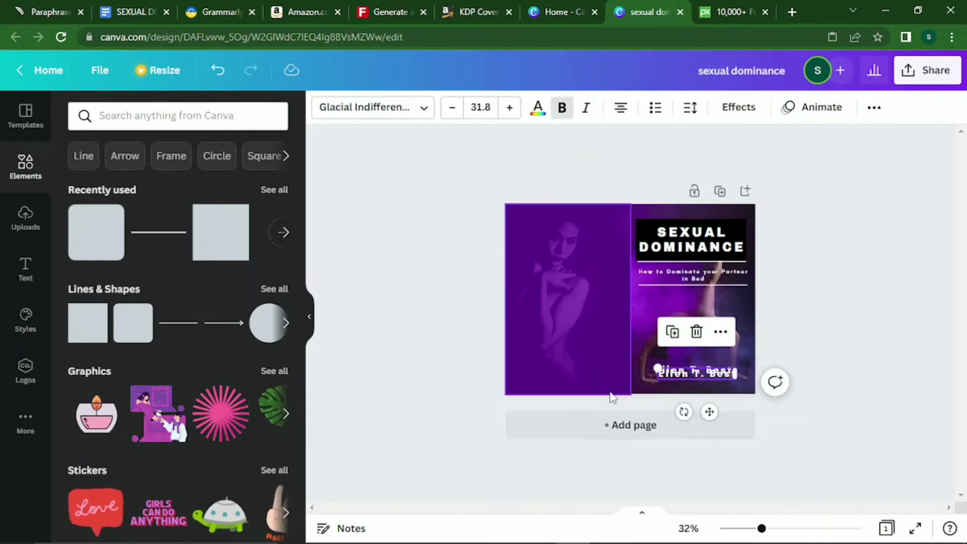
{"action": "left_click_drag", "start_coordinate": [709, 412], "coordinate": [588, 411]}
{"action": "left_click", "coordinate": [821, 292]}
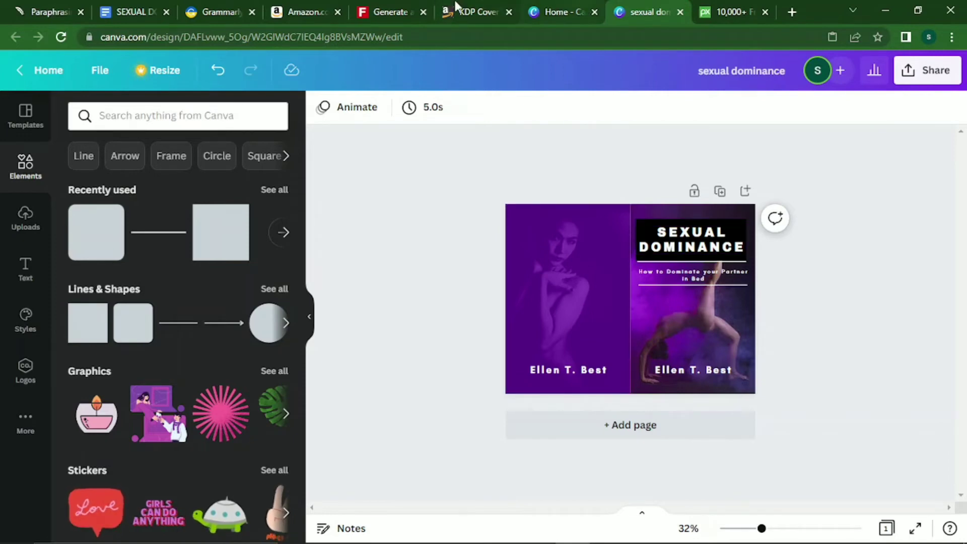
Scroll to the manuscript's closing pages and select the 'Exploring each other's…' sentence.
{"action": "left_click", "coordinate": [132, 11]}
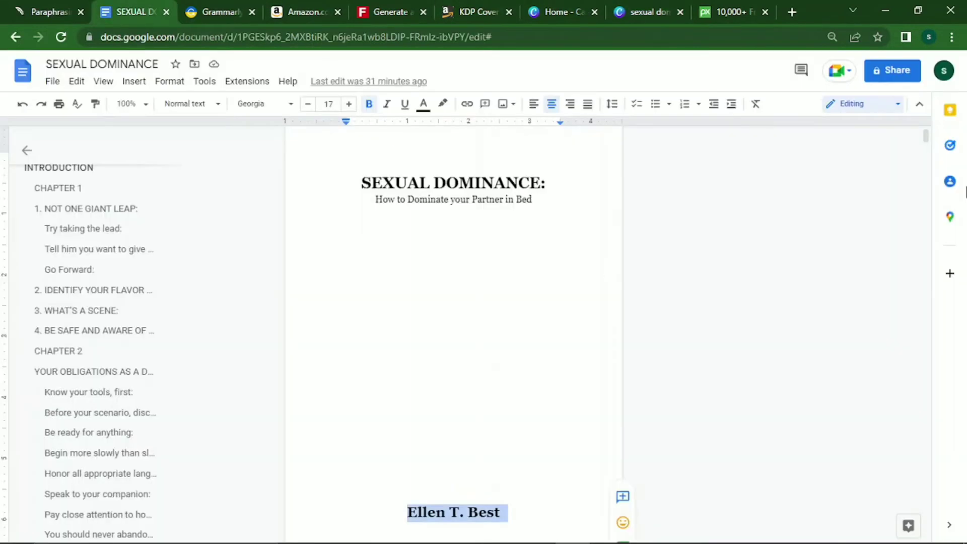
{"action": "left_click_drag", "start_coordinate": [925, 135], "coordinate": [920, 530]}
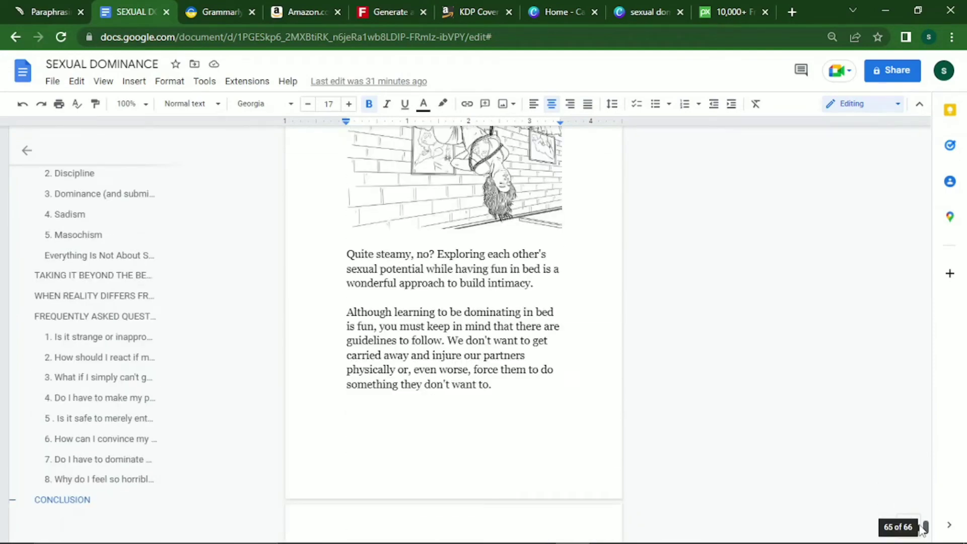
{"action": "left_click_drag", "start_coordinate": [922, 528], "coordinate": [921, 529]}
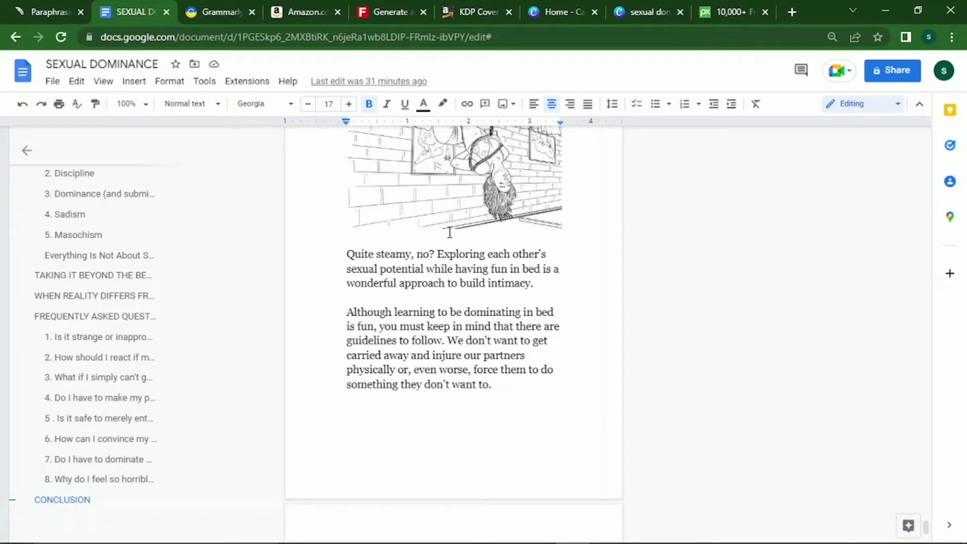
{"action": "left_click_drag", "start_coordinate": [437, 256], "coordinate": [525, 290]}
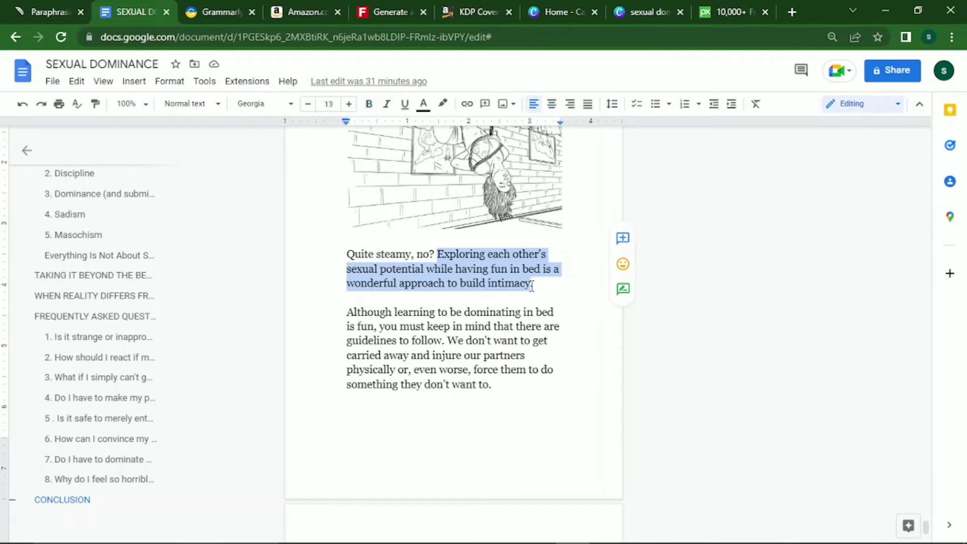
{"action": "left_click", "coordinate": [642, 12]}
Paste the sentence as a wrapped blurb near the top of the back cover, then add a square.
{"action": "left_click", "coordinate": [558, 269]}
{"action": "right_click", "coordinate": [558, 270]}
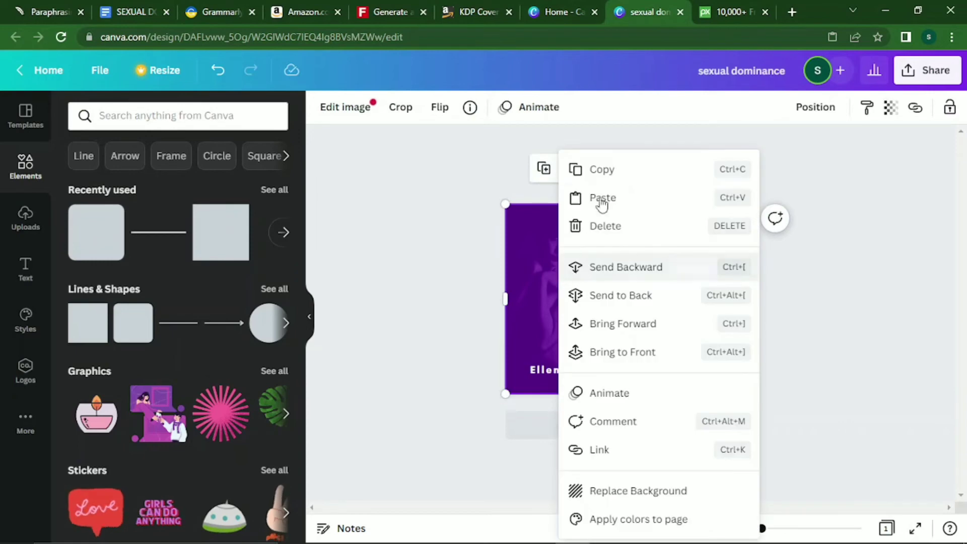
{"action": "left_click", "coordinate": [603, 198]}
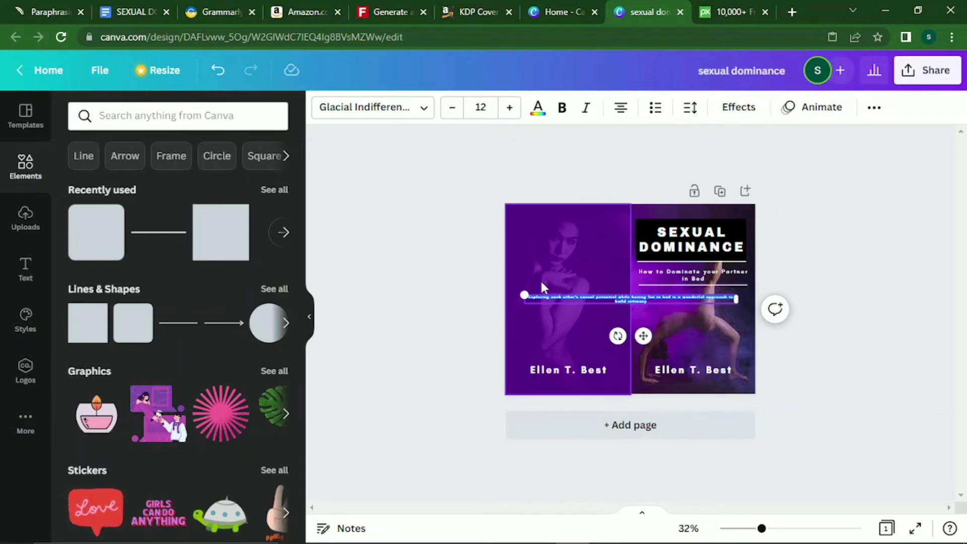
{"action": "left_click_drag", "start_coordinate": [523, 292], "coordinate": [419, 166]}
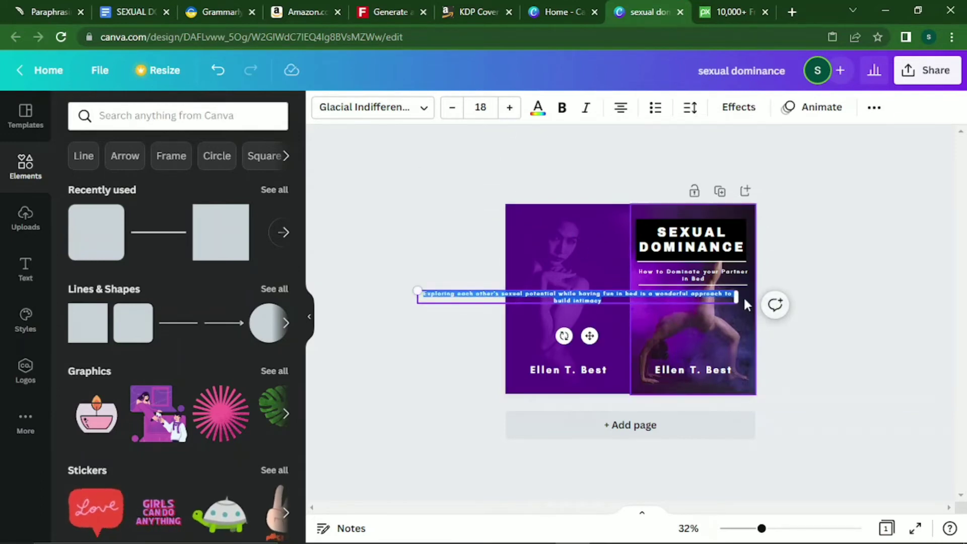
{"action": "left_click_drag", "start_coordinate": [737, 296], "coordinate": [499, 308]}
{"action": "left_click_drag", "start_coordinate": [472, 354], "coordinate": [580, 309]}
{"action": "left_click", "coordinate": [610, 217]}
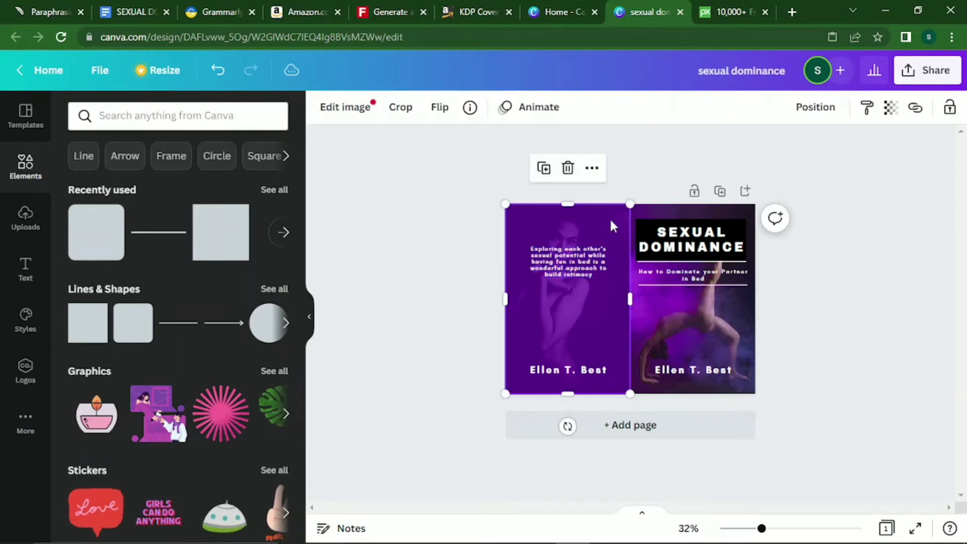
{"action": "left_click", "coordinate": [598, 265]}
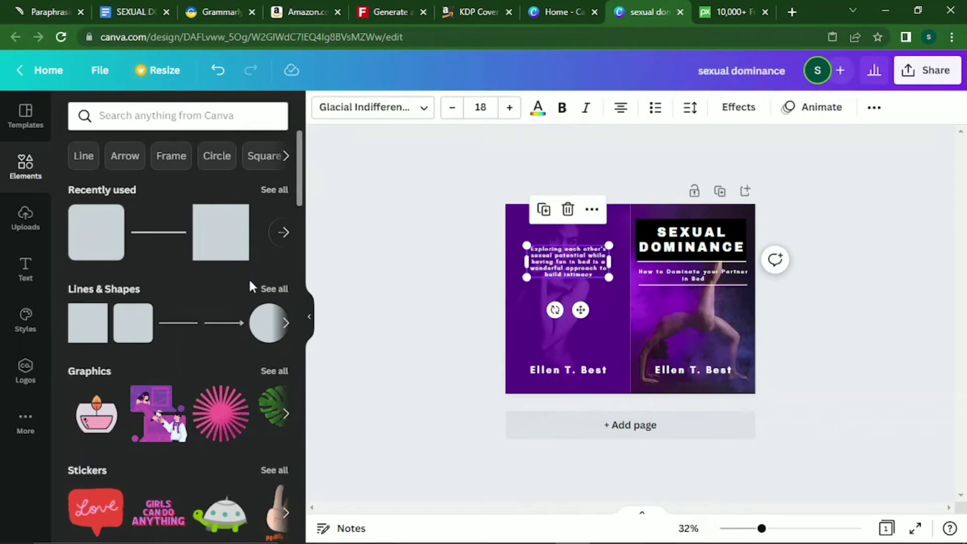
{"action": "left_click", "coordinate": [220, 259]}
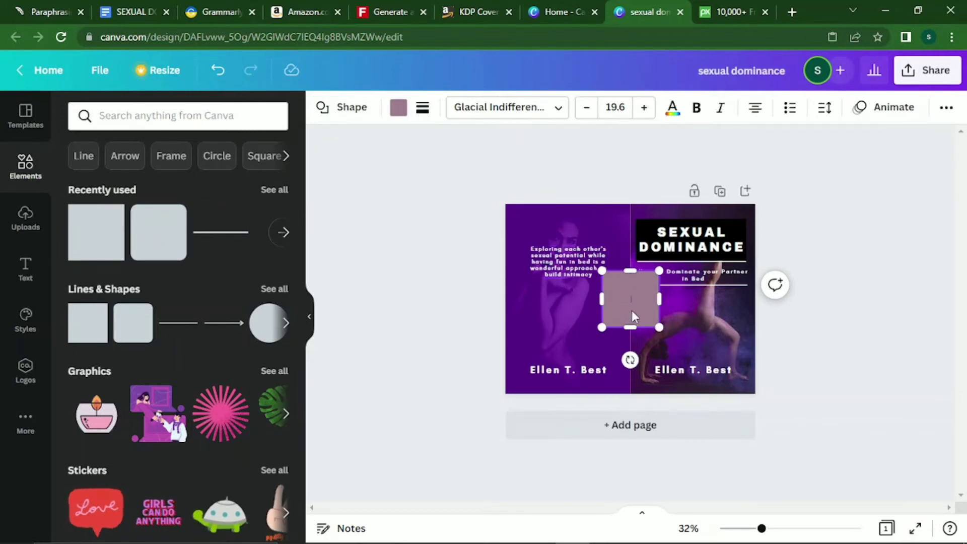
Put the mauve square behind the blurb and add 'and Yes, it's quite Steamy' on a new line.
{"action": "left_click", "coordinate": [568, 292]}
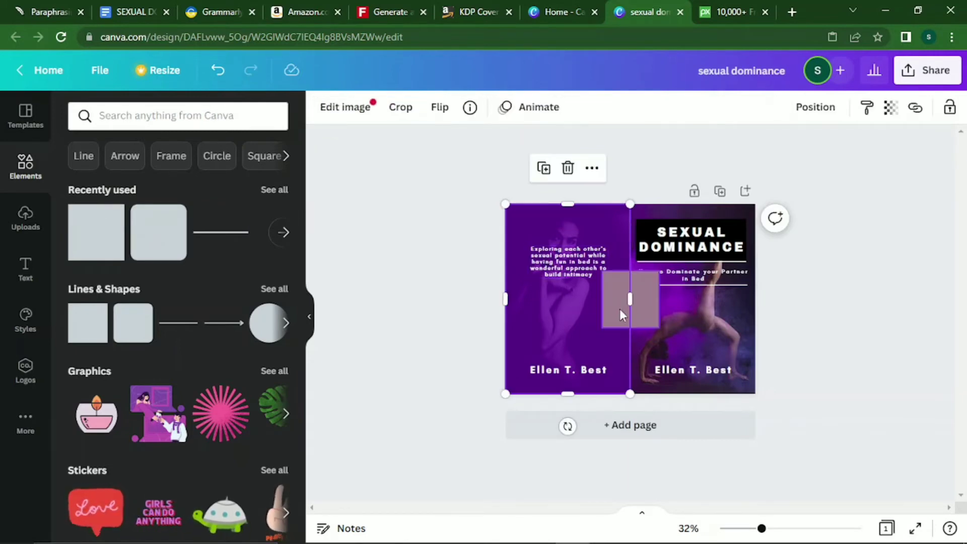
{"action": "left_click_drag", "start_coordinate": [620, 309], "coordinate": [613, 266]}
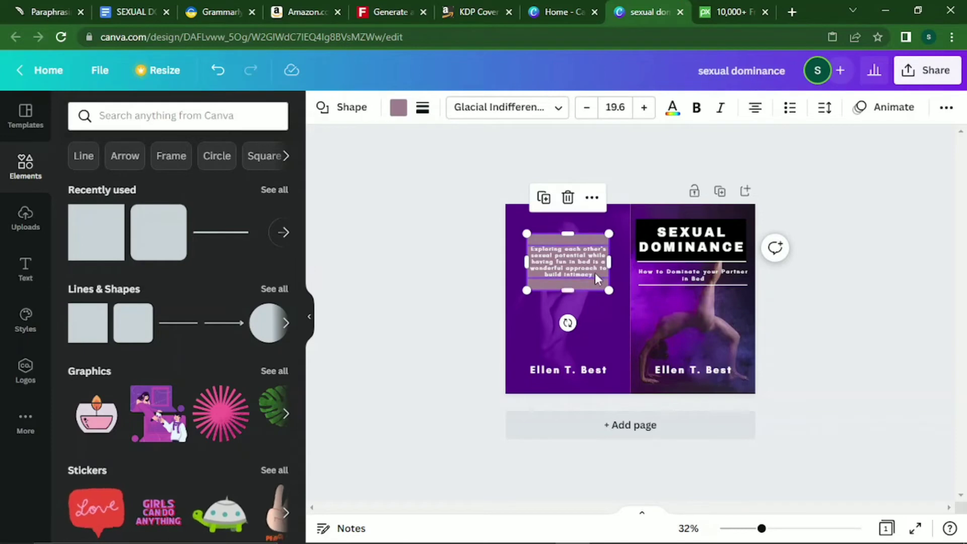
{"action": "left_click", "coordinate": [595, 272]}
{"action": "left_click", "coordinate": [596, 270]}
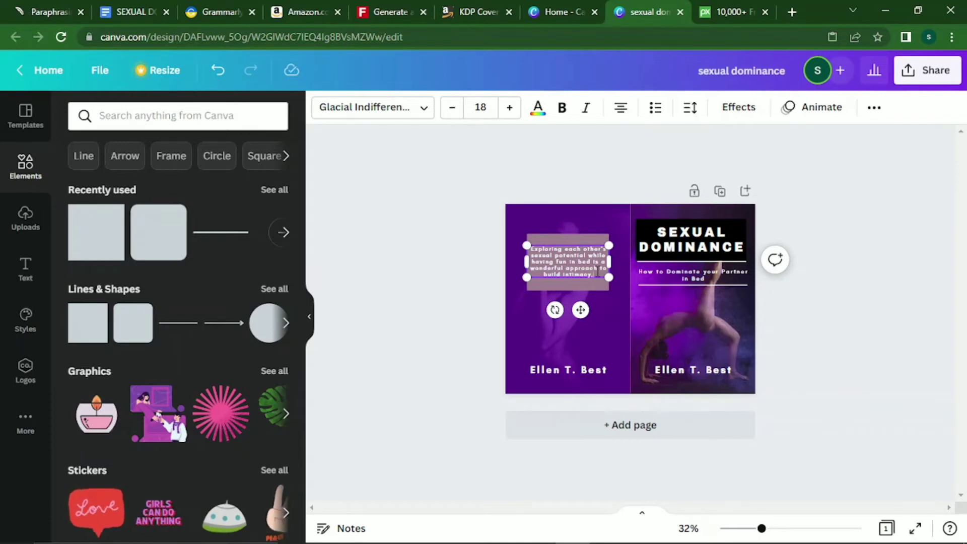
{"action": "type", "text": "and "}
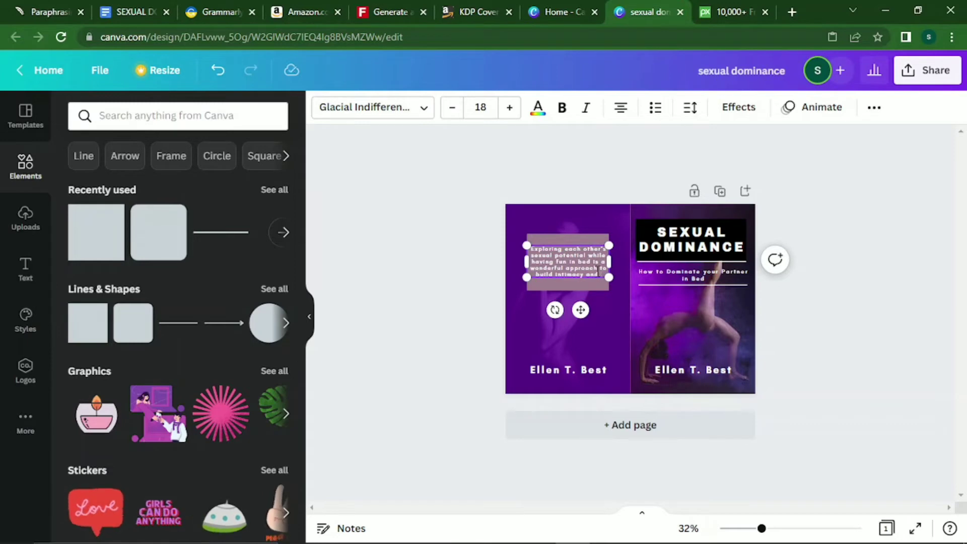
{"action": "type", "text": "fe"}
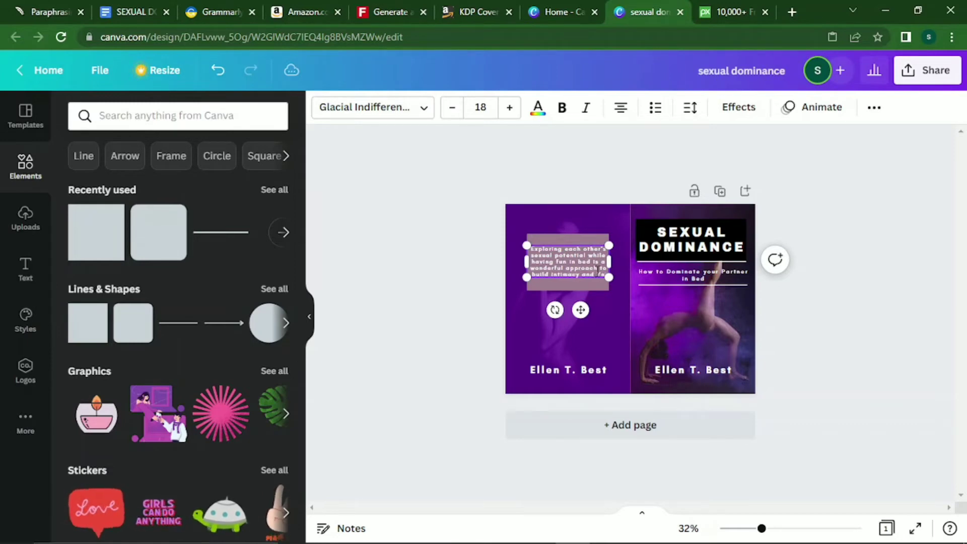
{"action": "type", "text": "u,"}
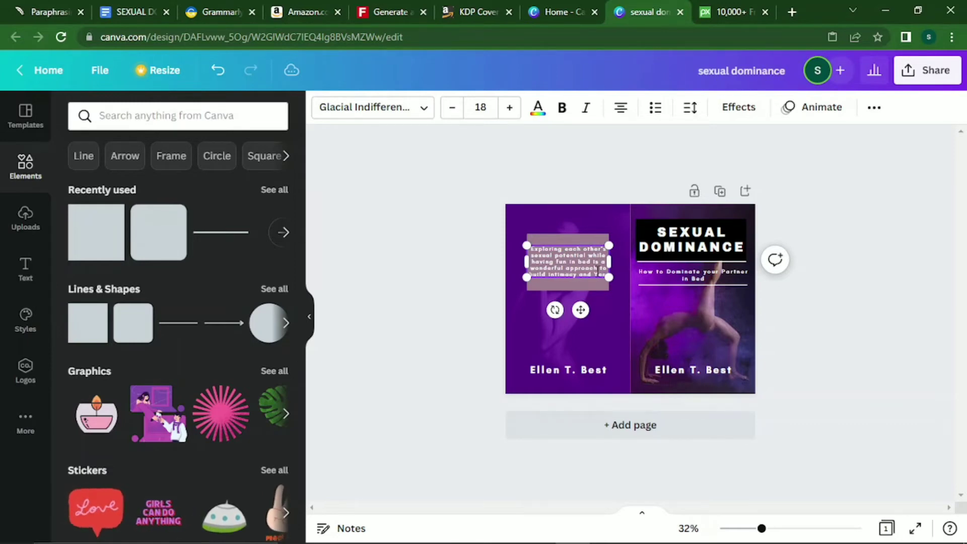
{"action": "key", "text": "Return"}
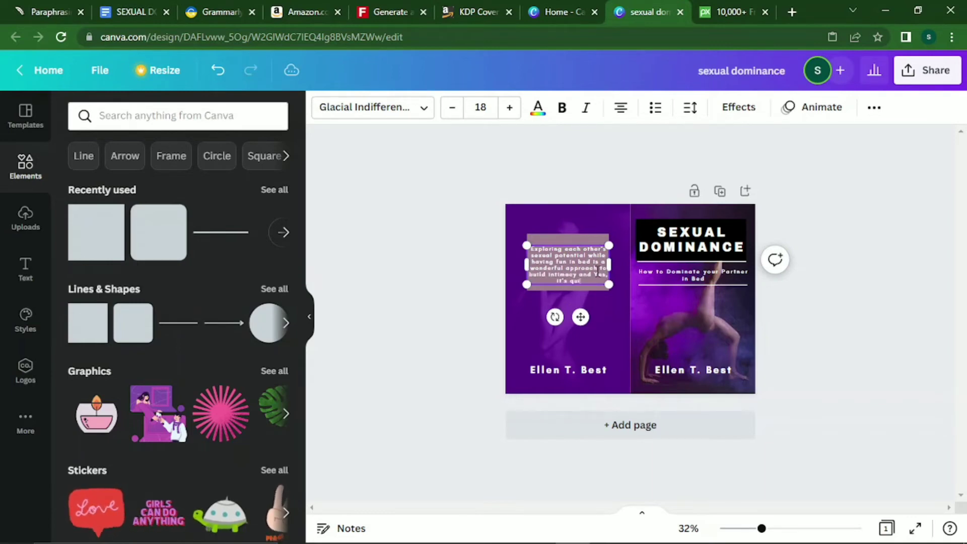
{"action": "type", "text": "it's quite Steamy"}
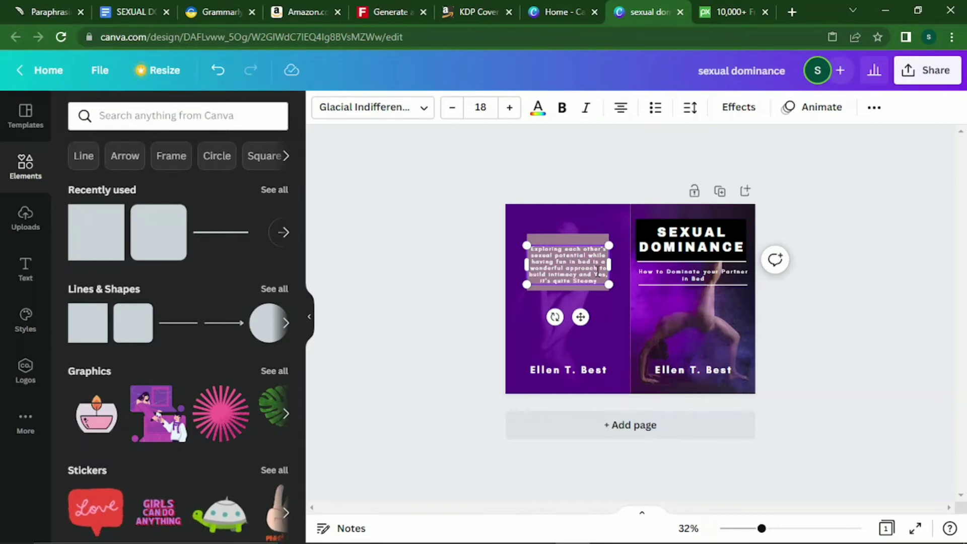
{"action": "left_click", "coordinate": [597, 219]}
{"action": "left_click", "coordinate": [574, 237]}
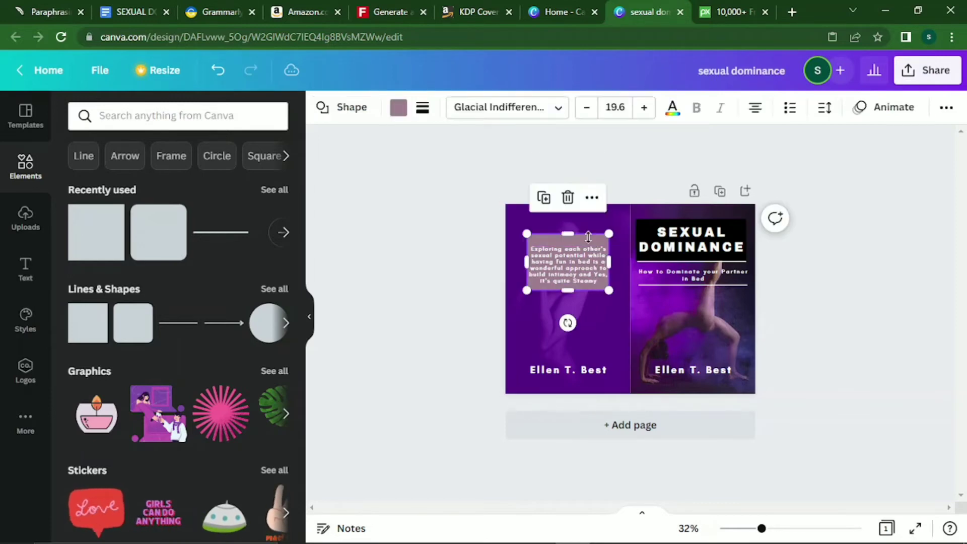
{"action": "left_click_drag", "start_coordinate": [574, 237], "coordinate": [572, 244]}
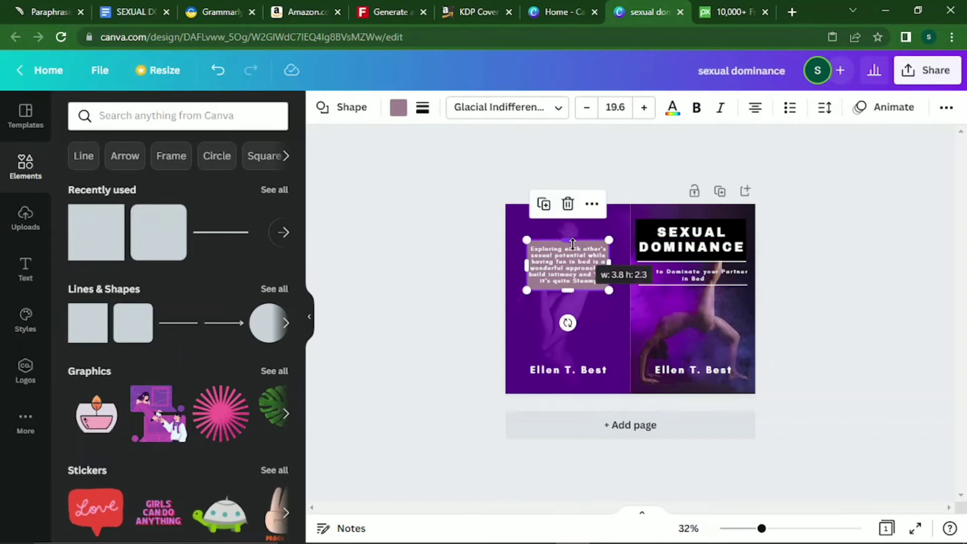
{"action": "left_click", "coordinate": [603, 302]}
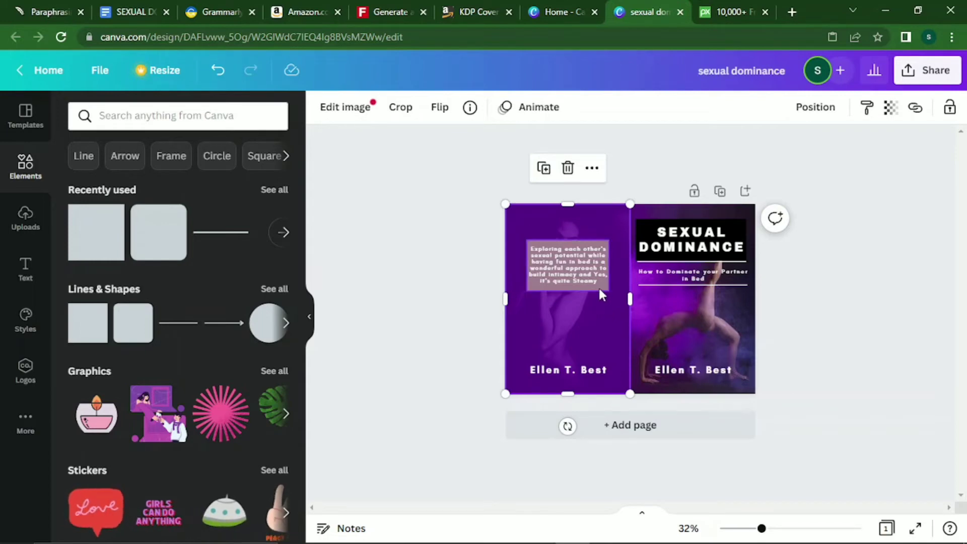
Change the blurb box fill from mauve to black using Document Colors.
{"action": "left_click", "coordinate": [598, 286]}
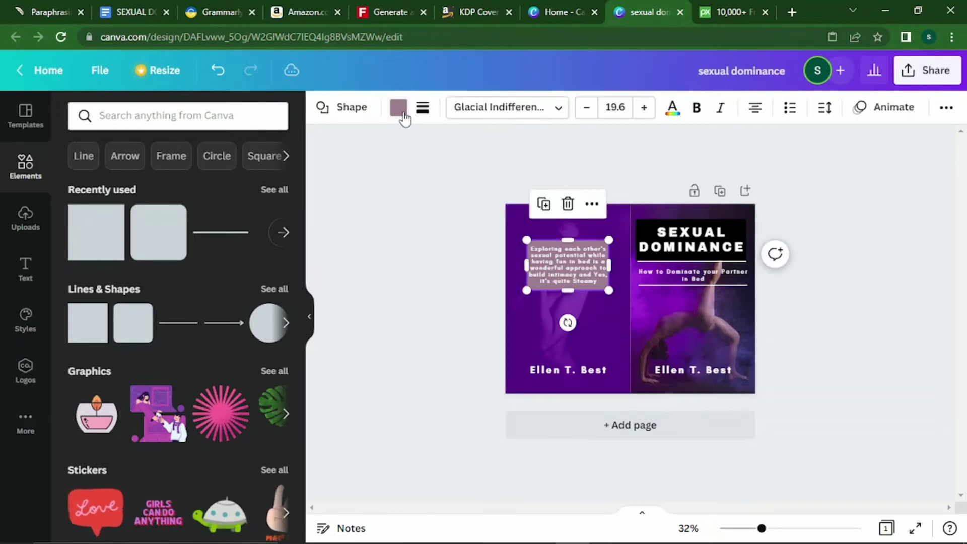
{"action": "left_click", "coordinate": [398, 107]}
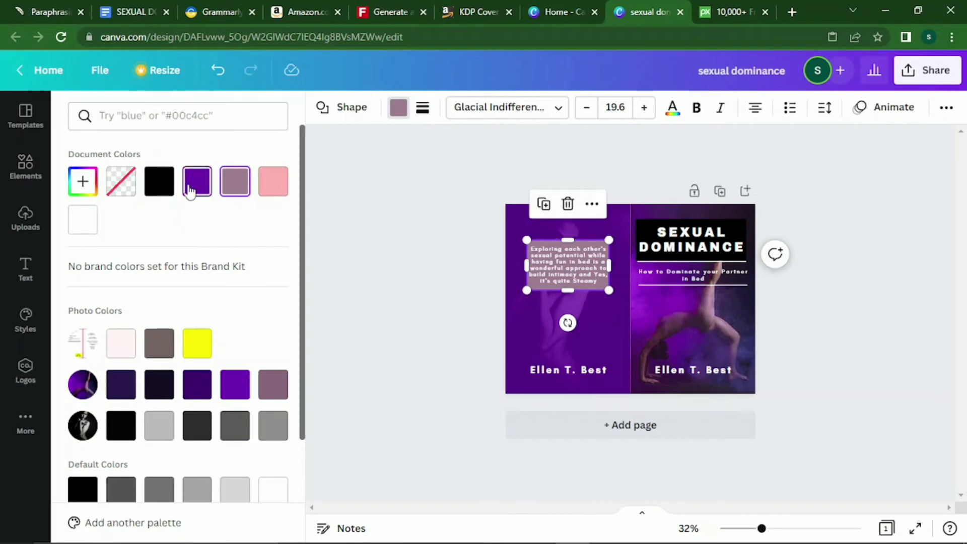
{"action": "left_click", "coordinate": [264, 188]}
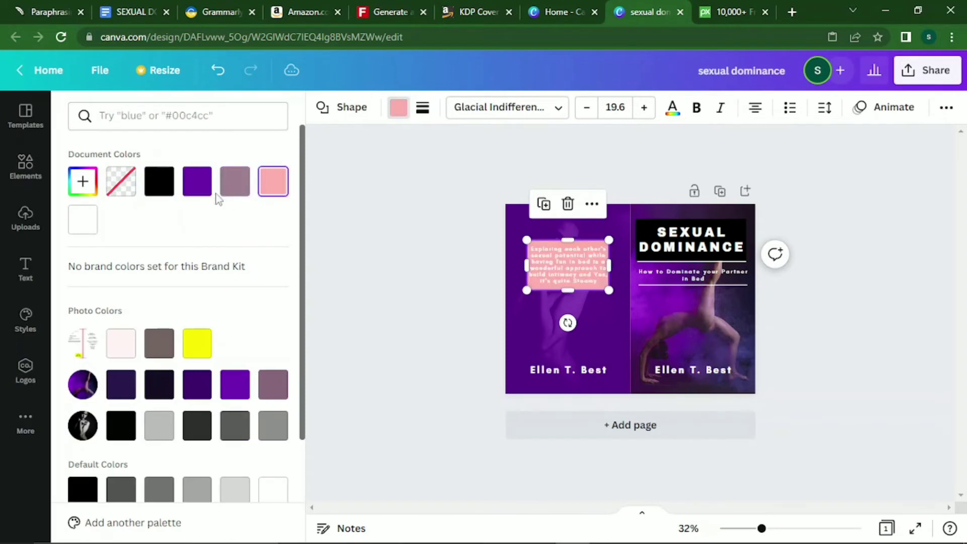
{"action": "left_click", "coordinate": [159, 181]}
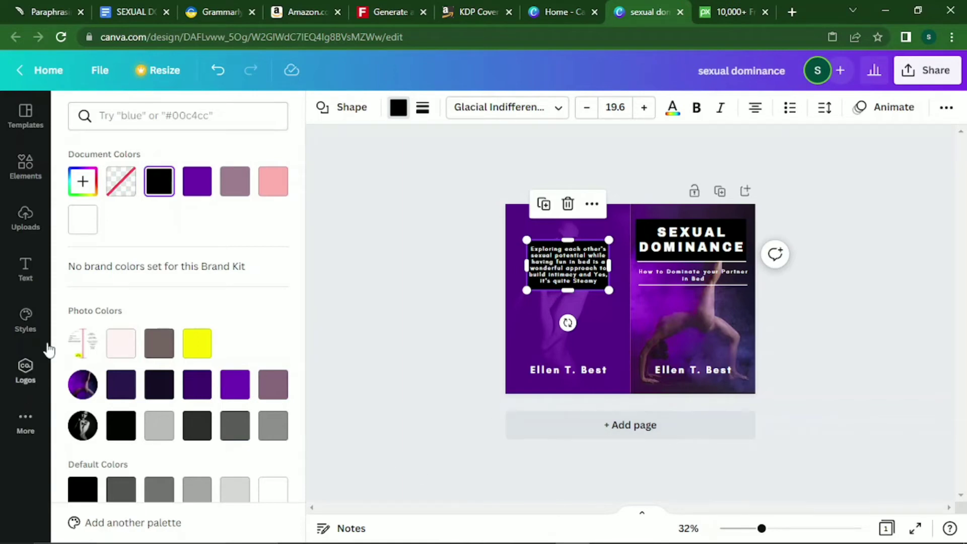
{"action": "left_click", "coordinate": [615, 330]}
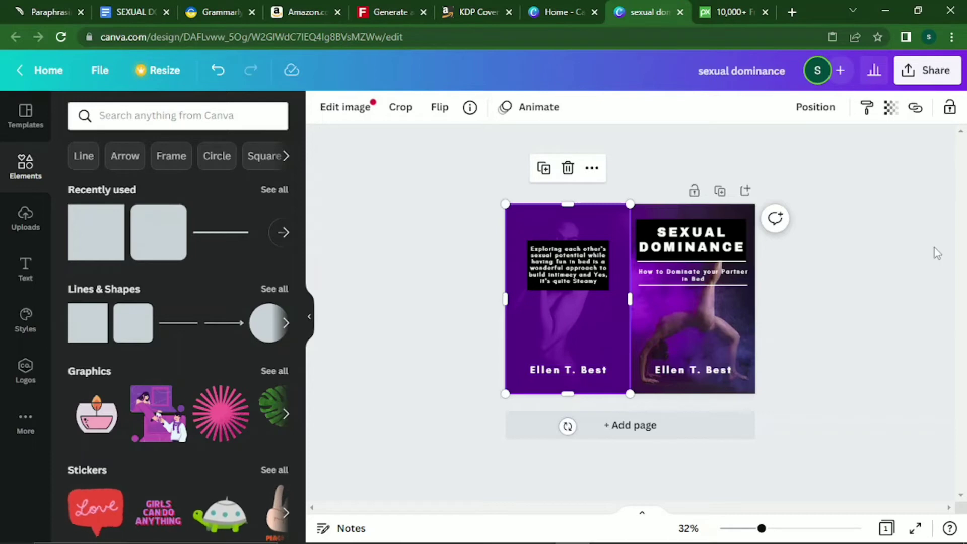
{"action": "left_click", "coordinate": [858, 278]}
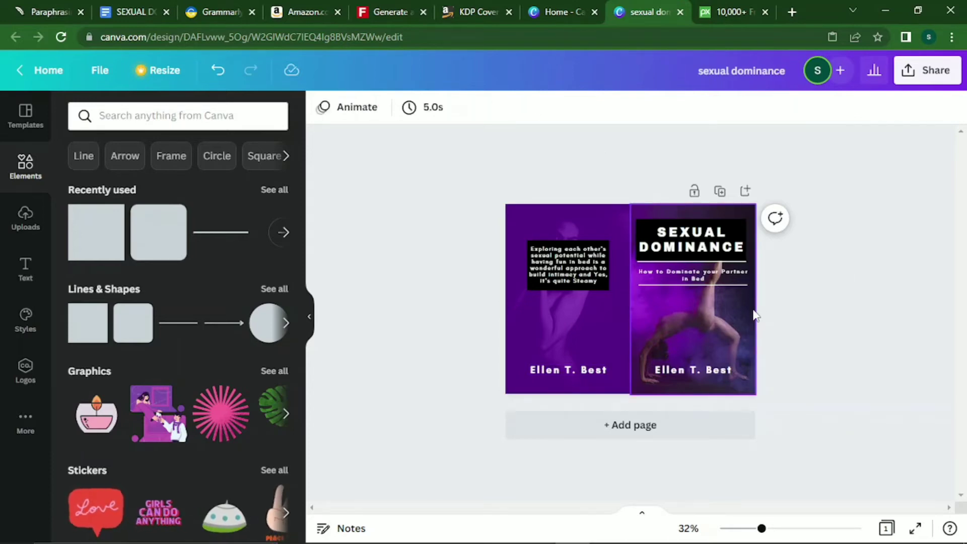
Set the back-cover blurb text to justified alignment.
{"action": "left_click", "coordinate": [571, 277]}
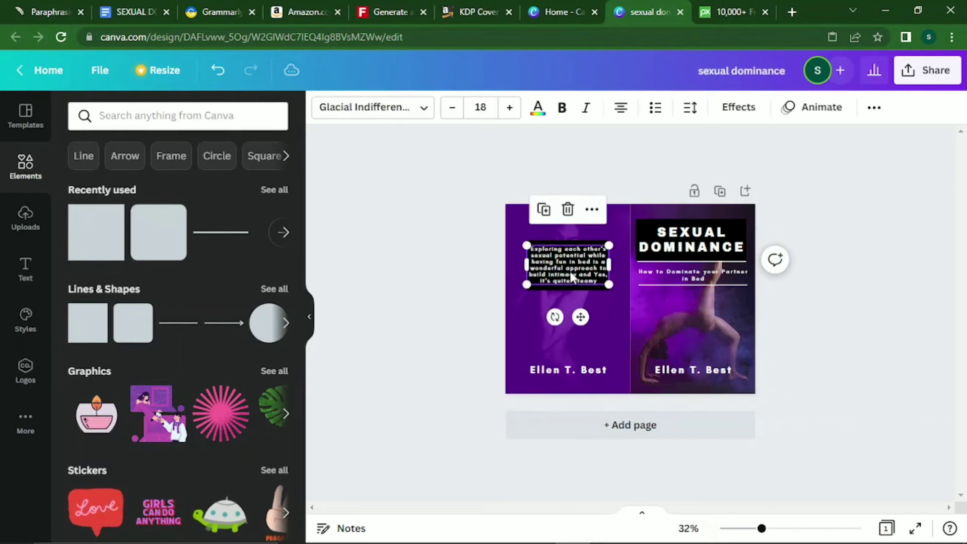
{"action": "left_click", "coordinate": [625, 113]}
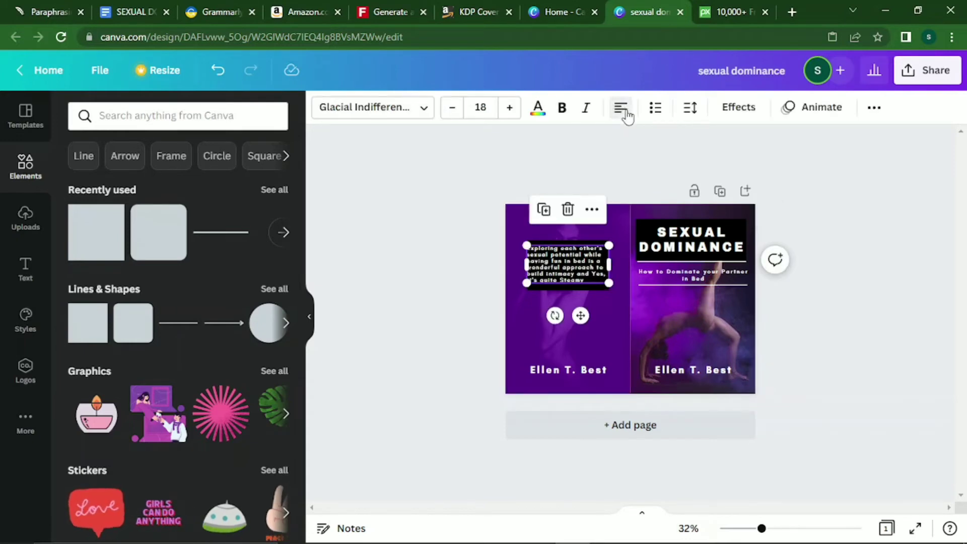
{"action": "left_click", "coordinate": [625, 112]}
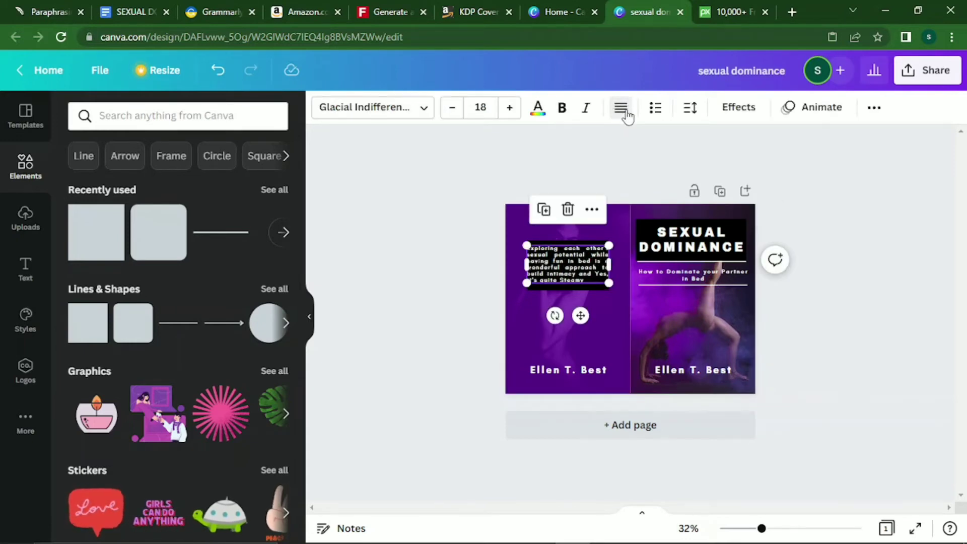
{"action": "left_click", "coordinate": [693, 323]}
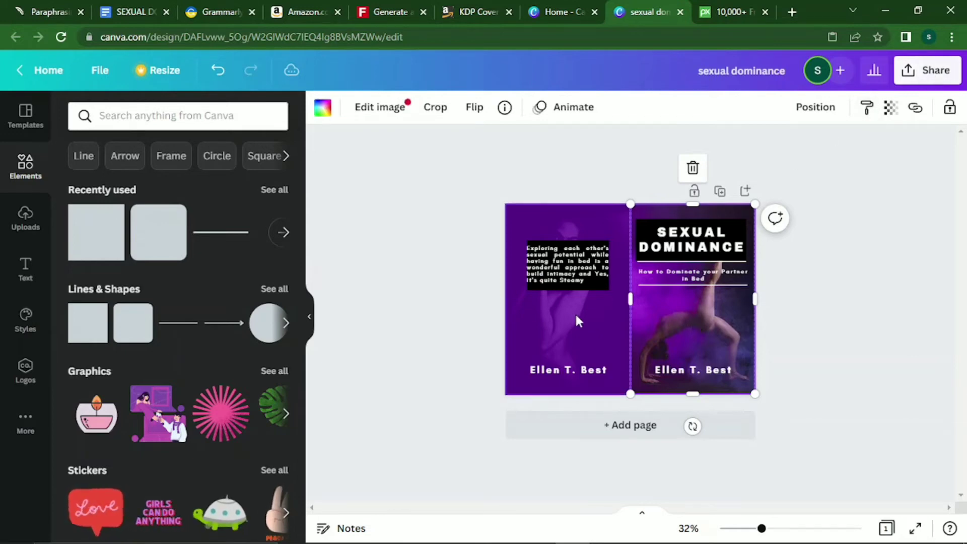
Widen the black box on both sides so the blurb sits neatly inside.
{"action": "left_click", "coordinate": [556, 252]}
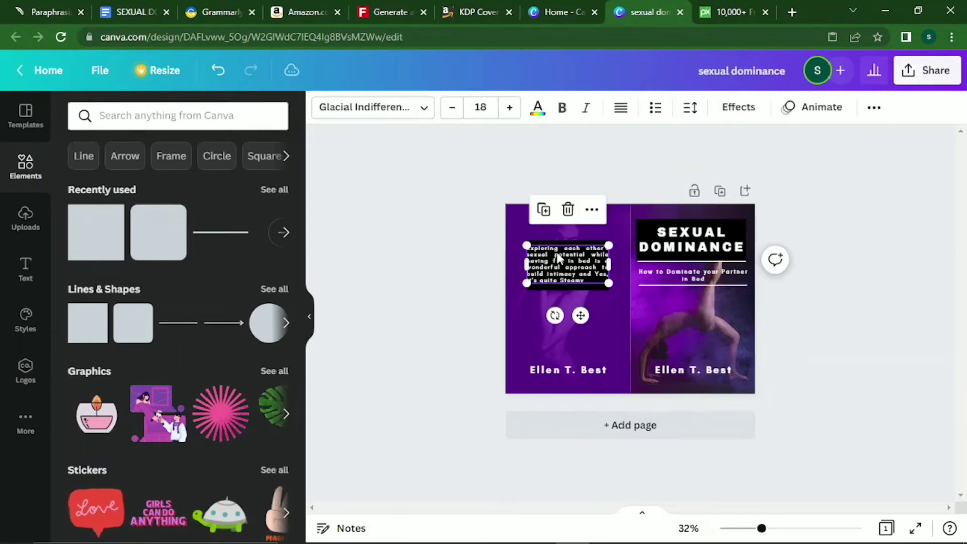
{"action": "left_click", "coordinate": [596, 284]}
{"action": "left_click_drag", "start_coordinate": [608, 265], "coordinate": [614, 265]}
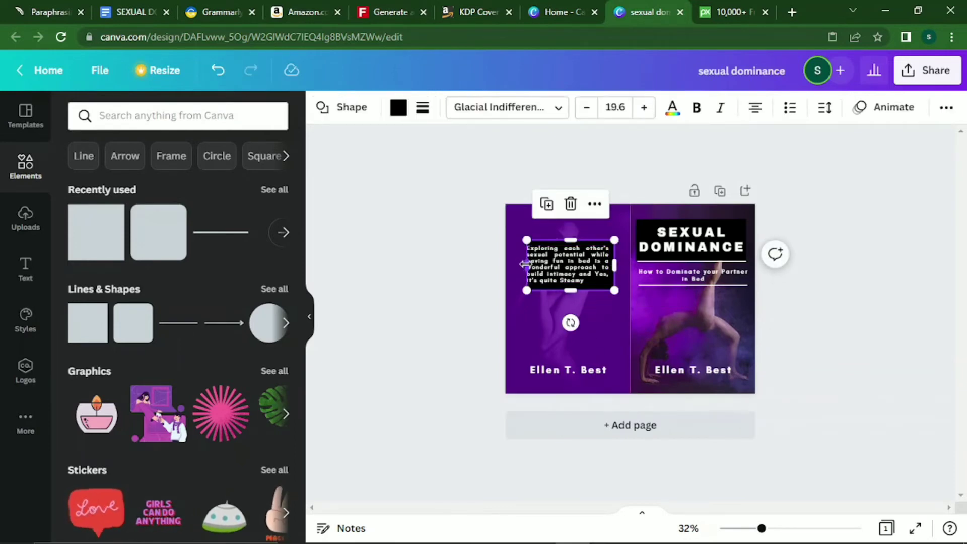
{"action": "left_click_drag", "start_coordinate": [525, 264], "coordinate": [520, 267]}
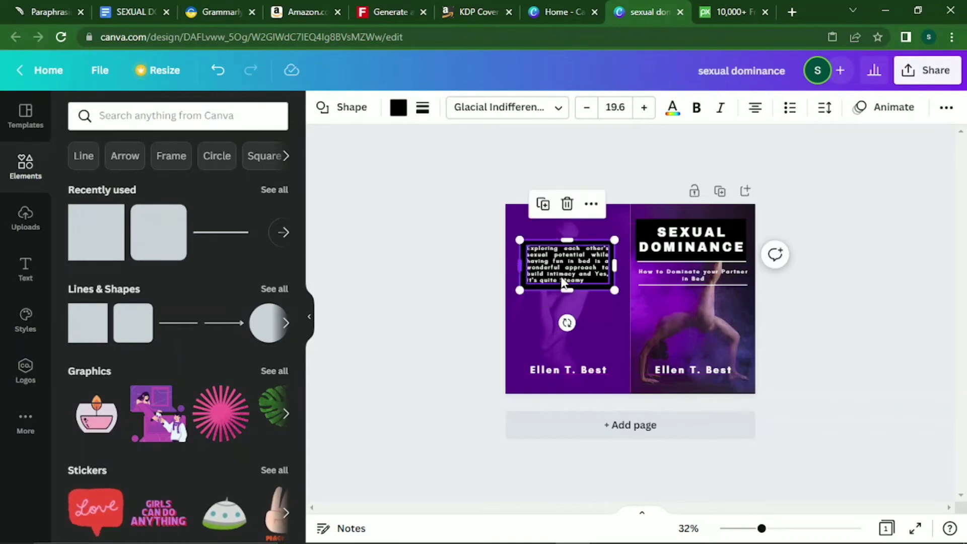
{"action": "left_click", "coordinate": [598, 307]}
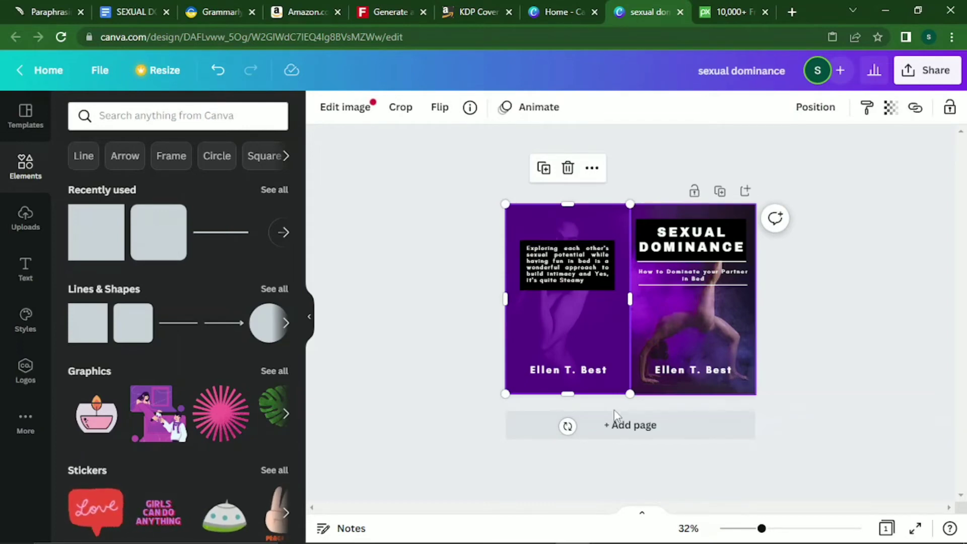
{"action": "left_click", "coordinate": [806, 319]}
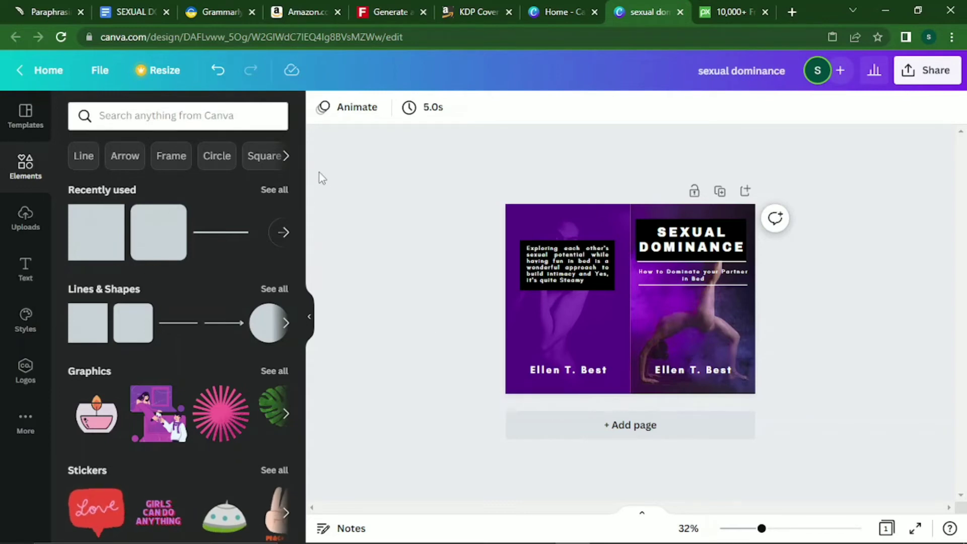
Find a thin outline frame in Lines & Shapes and add it to the design.
{"action": "left_click_drag", "start_coordinate": [301, 184], "coordinate": [316, 235]}
{"action": "left_click_drag", "start_coordinate": [300, 237], "coordinate": [293, 201]}
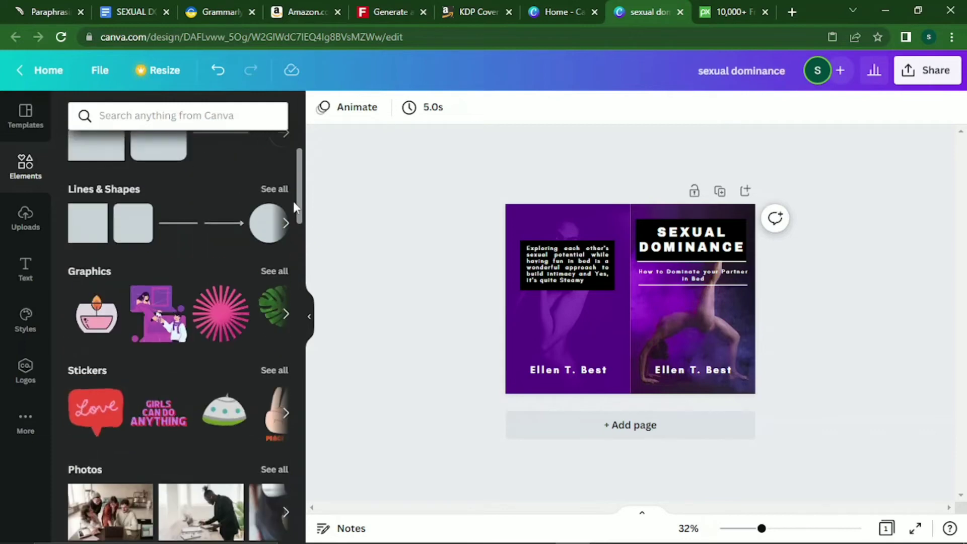
{"action": "left_click", "coordinate": [285, 224]}
{"action": "left_click", "coordinate": [286, 225]}
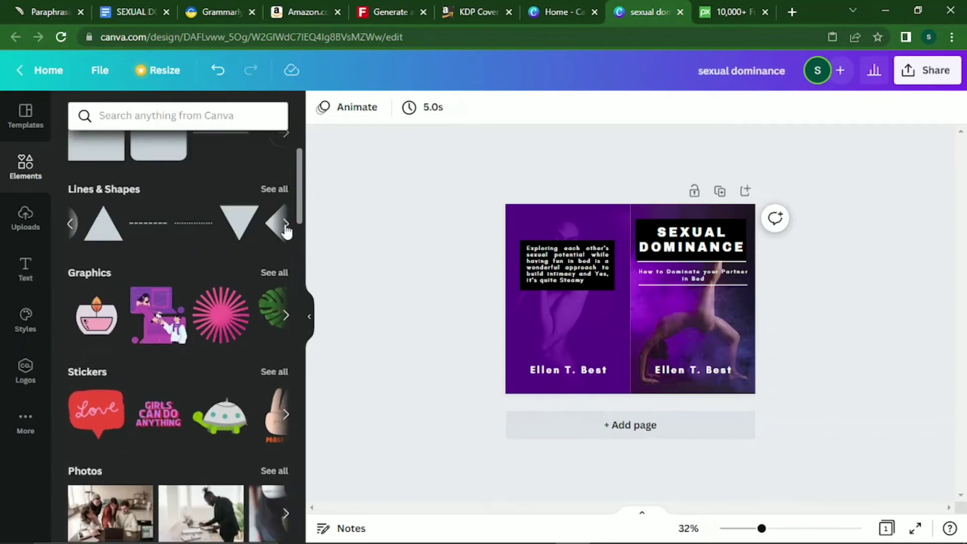
{"action": "left_click", "coordinate": [264, 225]}
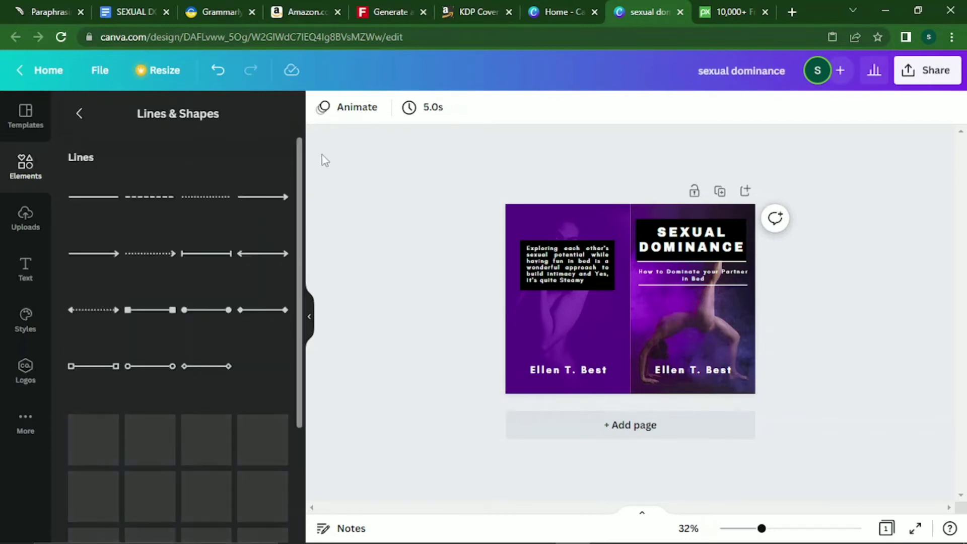
{"action": "left_click_drag", "start_coordinate": [298, 208], "coordinate": [304, 513]}
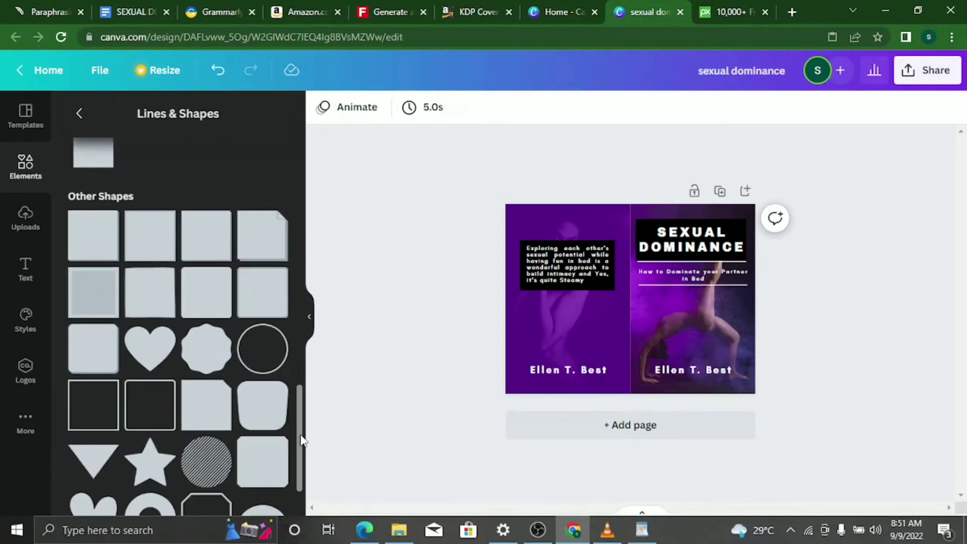
{"action": "scroll", "coordinate": [302, 484], "scroll_direction": "down", "scroll_amount": 5}
{"action": "scroll", "coordinate": [306, 482], "scroll_direction": "down", "scroll_amount": 5}
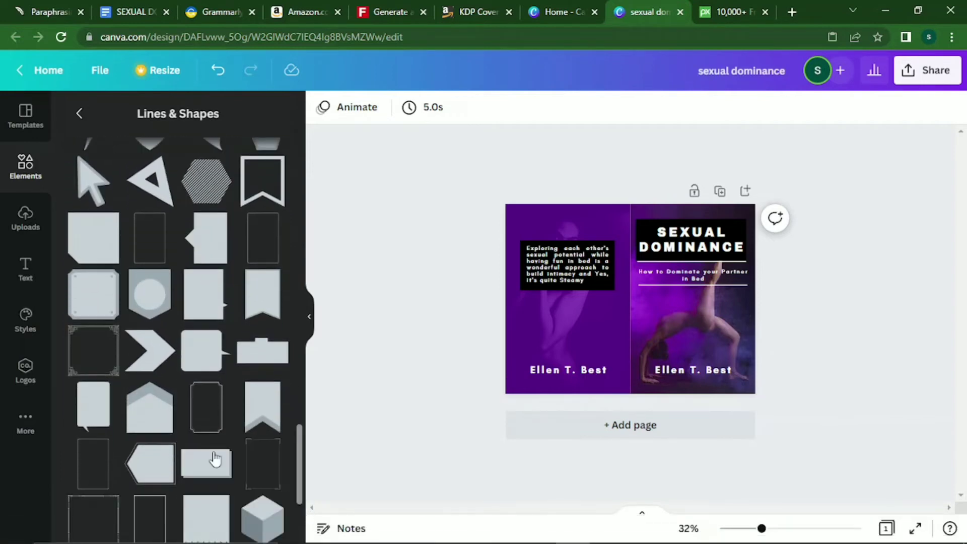
{"action": "left_click", "coordinate": [211, 403]}
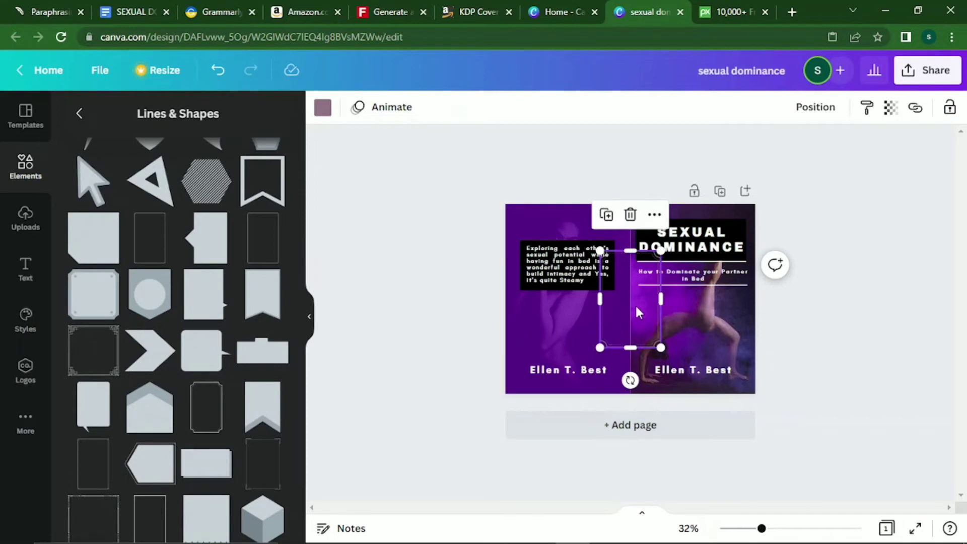
Fit the frame over the back cover, stretching it down to the author name and out to the spine.
{"action": "left_click_drag", "start_coordinate": [634, 302], "coordinate": [548, 271]}
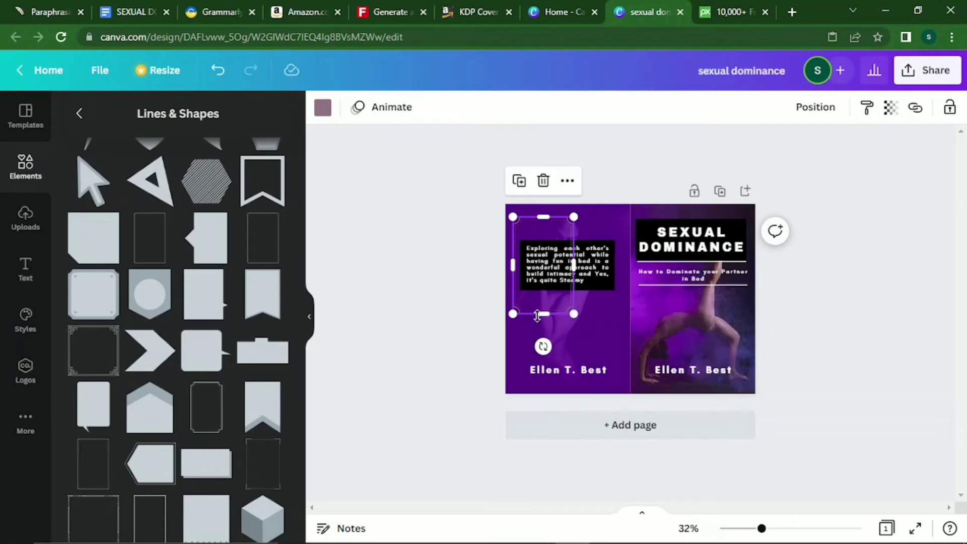
{"action": "left_click_drag", "start_coordinate": [543, 313], "coordinate": [545, 381]}
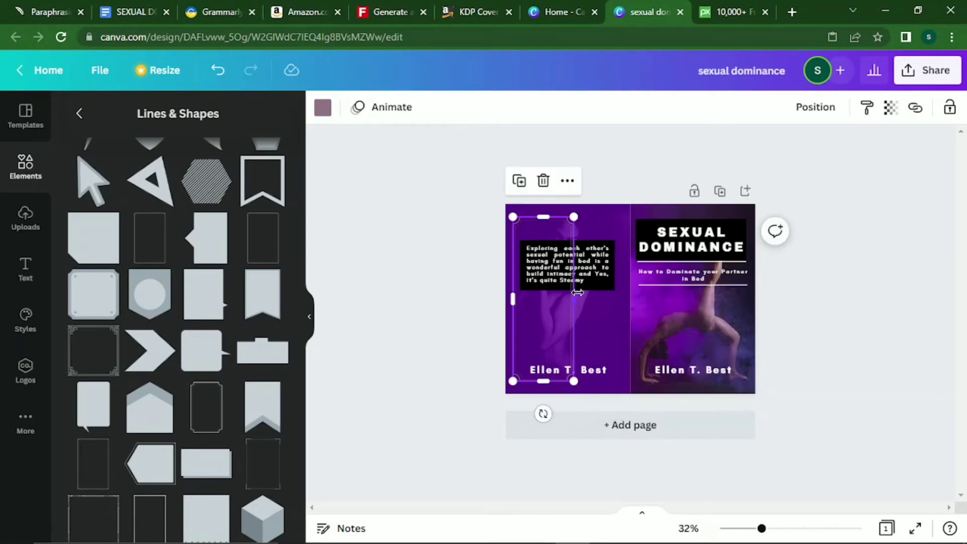
{"action": "left_click_drag", "start_coordinate": [575, 301], "coordinate": [622, 308]}
{"action": "left_click_drag", "start_coordinate": [546, 322], "coordinate": [549, 325]}
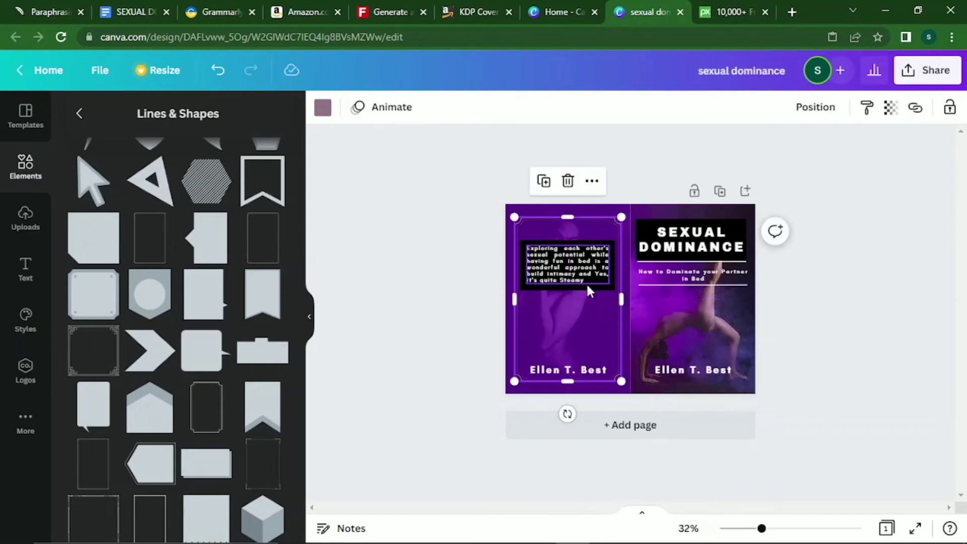
{"action": "left_click", "coordinate": [721, 322]}
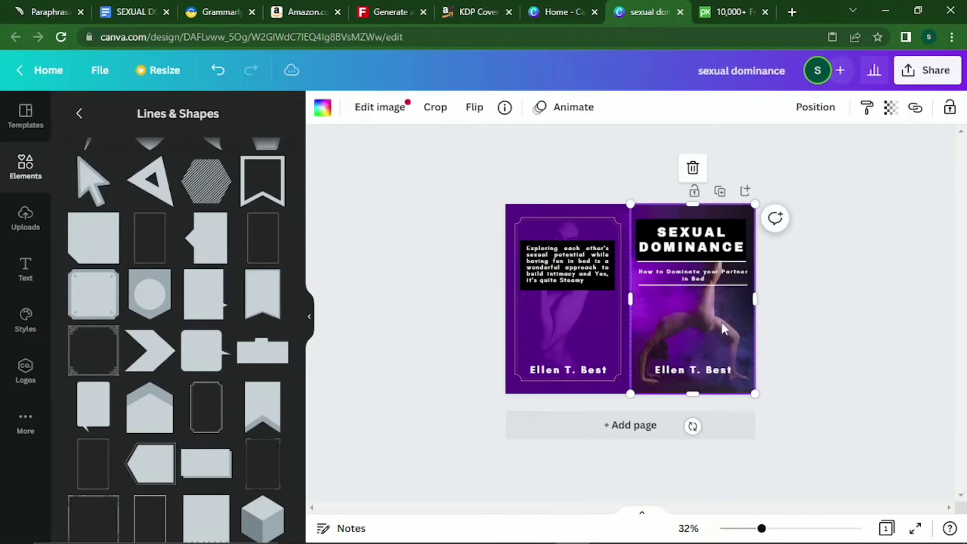
Copy the back-cover border frame onto the front cover and widen it slightly.
{"action": "left_click", "coordinate": [595, 220]}
{"action": "right_click", "coordinate": [596, 220]}
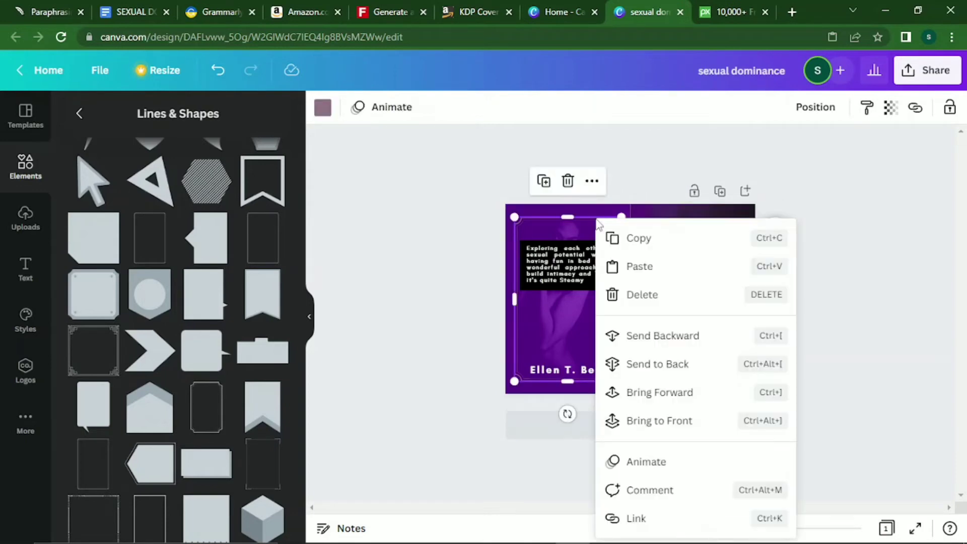
{"action": "left_click", "coordinate": [643, 252]}
{"action": "right_click", "coordinate": [685, 224]}
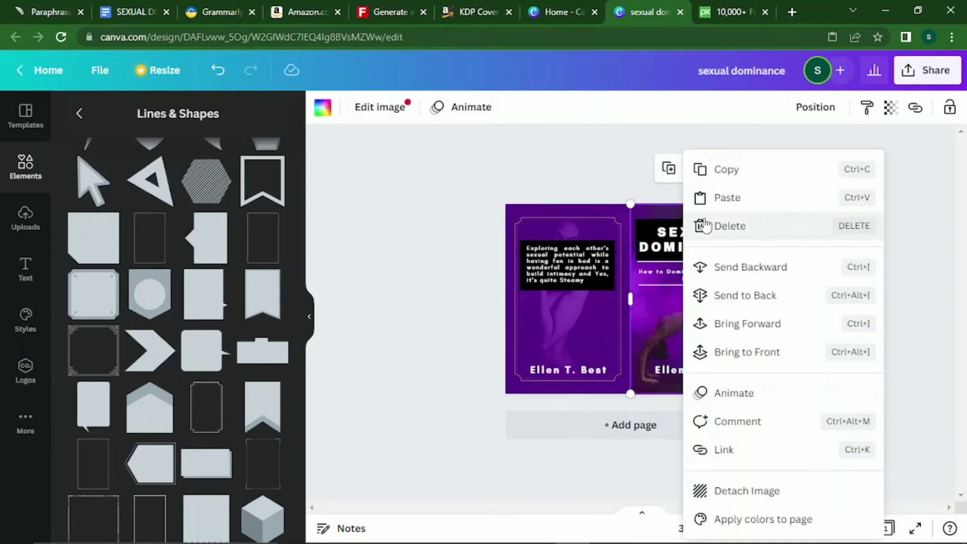
{"action": "left_click", "coordinate": [724, 198]}
{"action": "left_click_drag", "start_coordinate": [567, 302], "coordinate": [681, 292]}
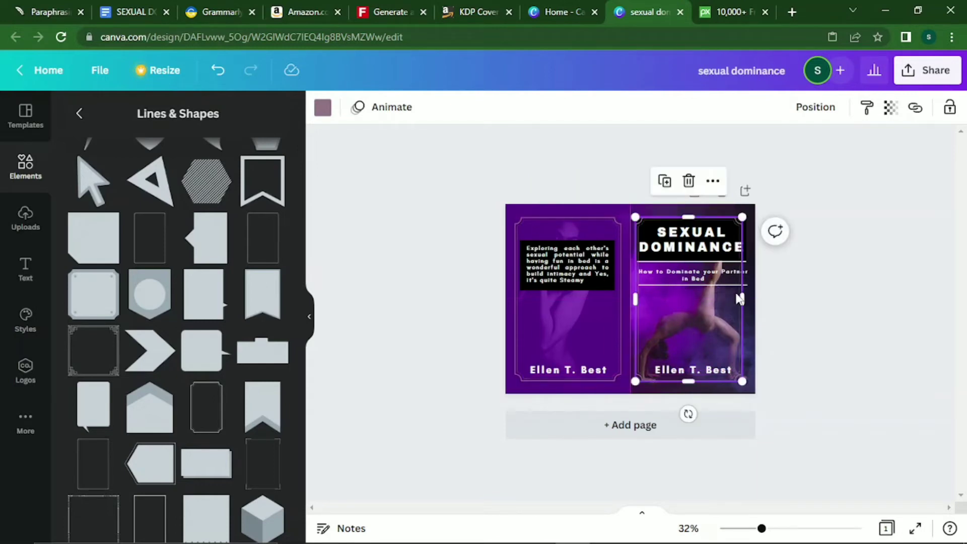
{"action": "left_click_drag", "start_coordinate": [740, 296], "coordinate": [746, 296]}
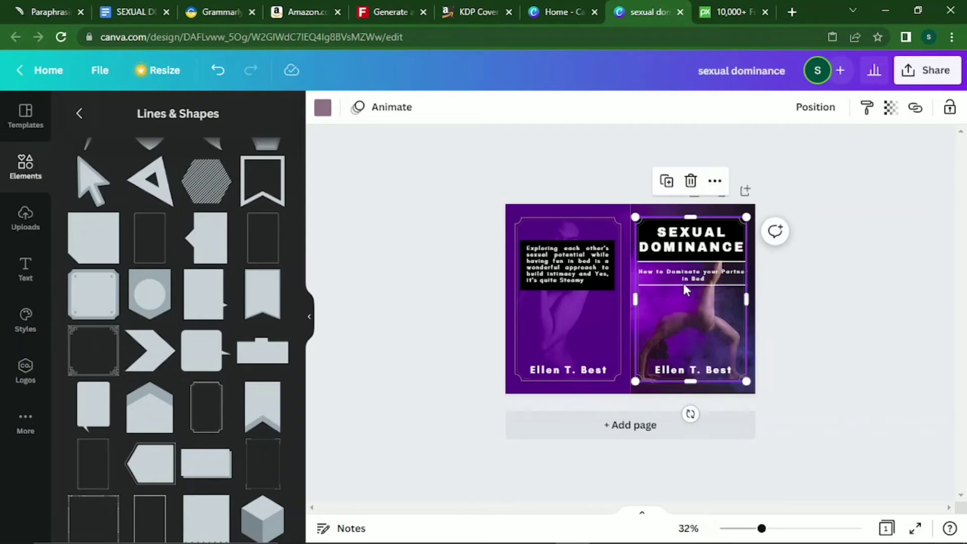
Send the front-cover frame back several layers behind the cover text.
{"action": "left_click", "coordinate": [803, 319]}
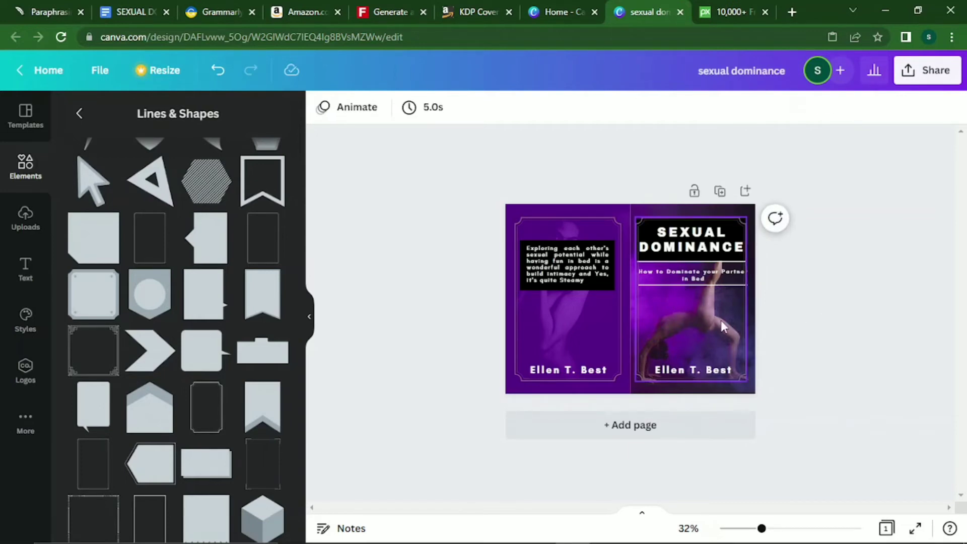
{"action": "left_click", "coordinate": [720, 320]}
{"action": "right_click", "coordinate": [707, 315]}
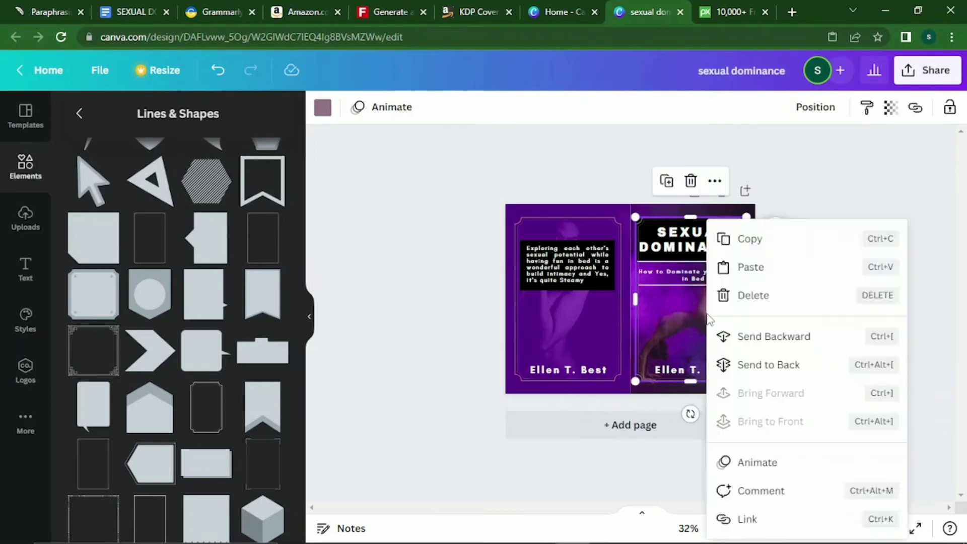
{"action": "left_click", "coordinate": [760, 337]}
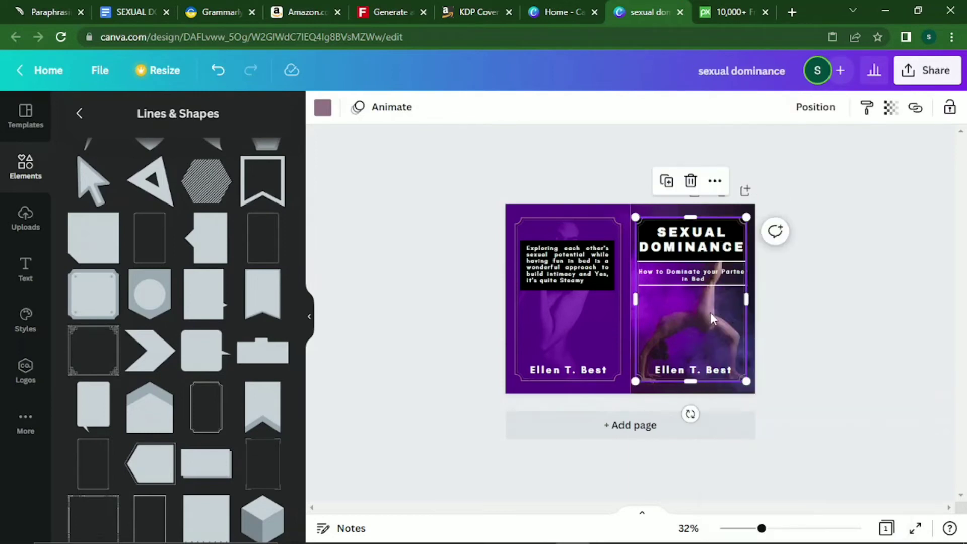
{"action": "right_click", "coordinate": [710, 313]}
{"action": "left_click", "coordinate": [745, 337]}
{"action": "right_click", "coordinate": [724, 331]}
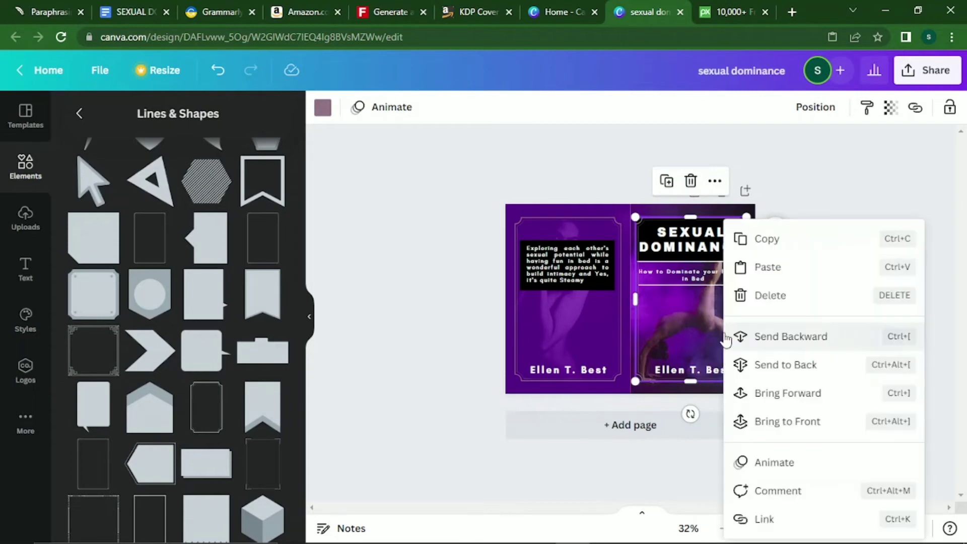
{"action": "left_click", "coordinate": [755, 336]}
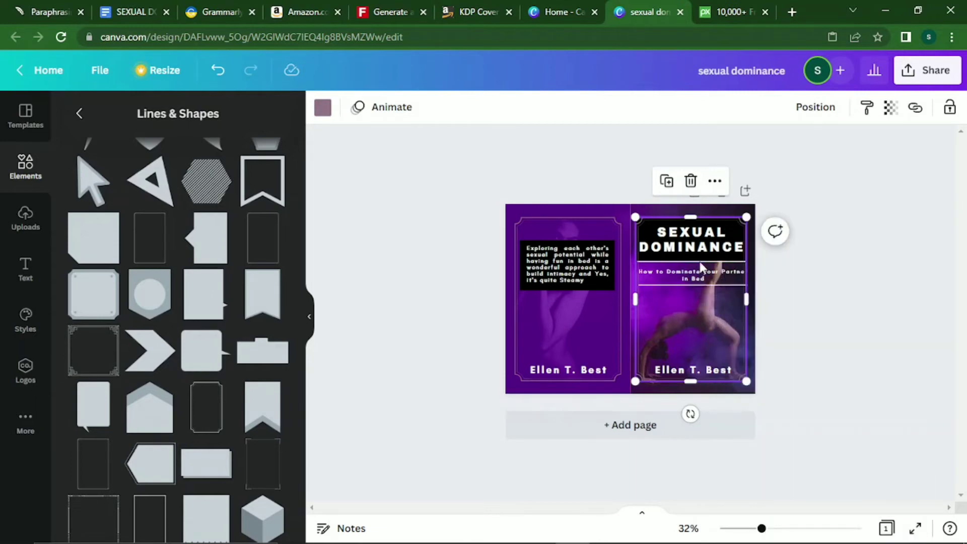
{"action": "right_click", "coordinate": [694, 345]}
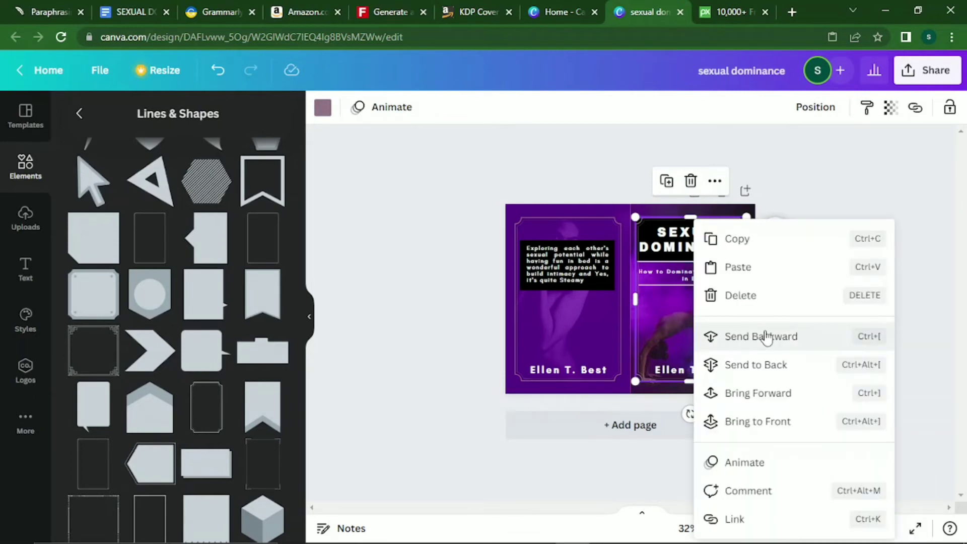
{"action": "left_click", "coordinate": [763, 337]}
{"action": "right_click", "coordinate": [709, 326]}
{"action": "left_click", "coordinate": [737, 336]}
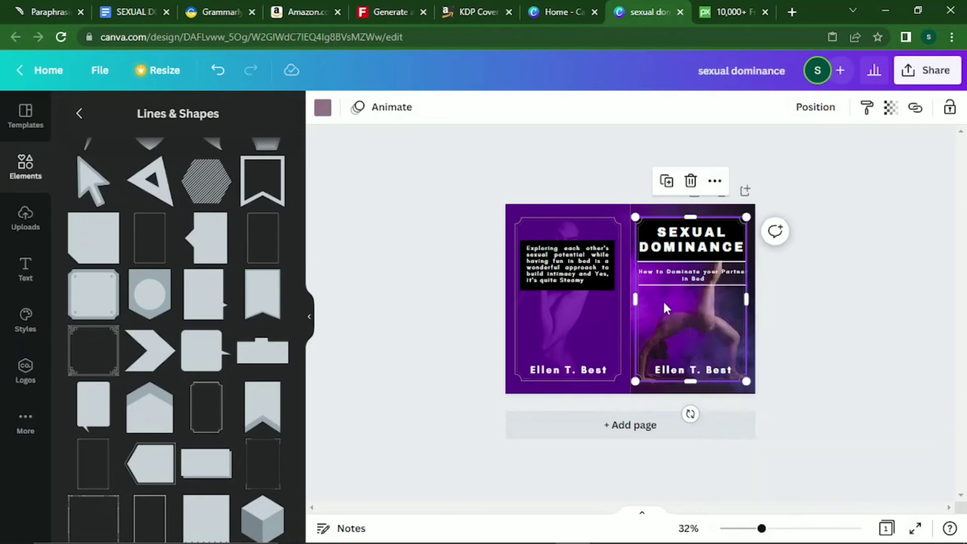
{"action": "right_click", "coordinate": [663, 301]}
{"action": "left_click", "coordinate": [750, 336]}
{"action": "right_click", "coordinate": [696, 320]}
{"action": "left_click", "coordinate": [739, 335]}
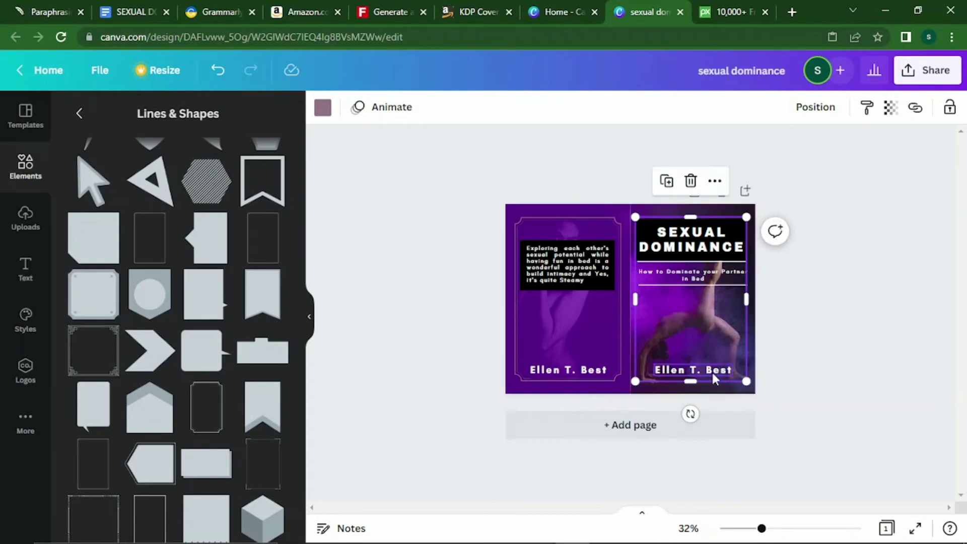
Undo the last change and trim the line under the subtitle at both ends.
{"action": "key", "text": "ctrl+z"}
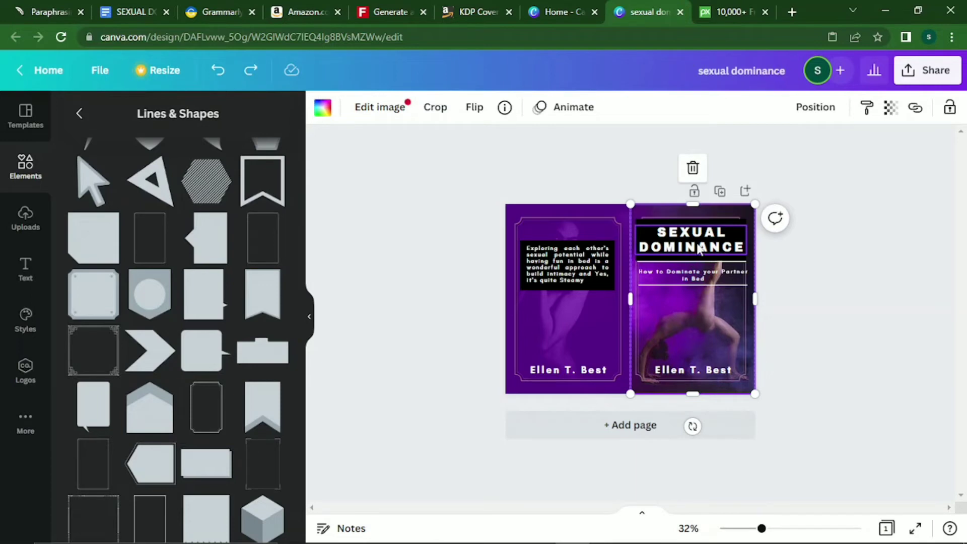
{"action": "left_click", "coordinate": [703, 285]}
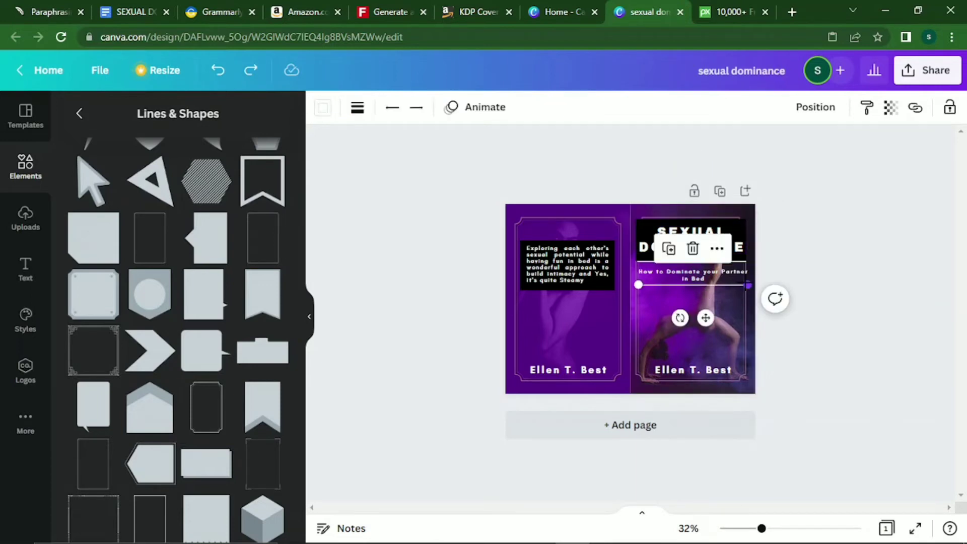
{"action": "left_click_drag", "start_coordinate": [747, 285], "coordinate": [736, 285]}
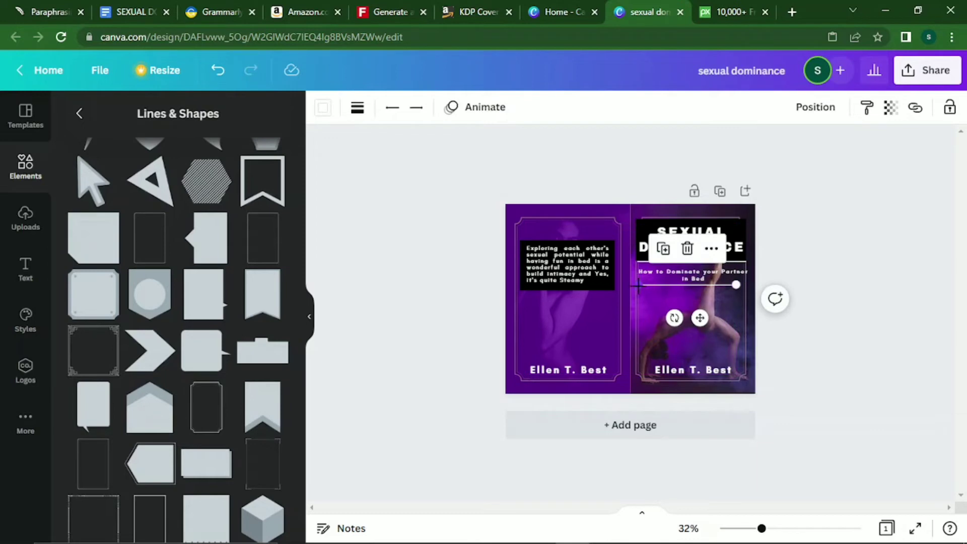
{"action": "left_click_drag", "start_coordinate": [638, 285], "coordinate": [645, 284]}
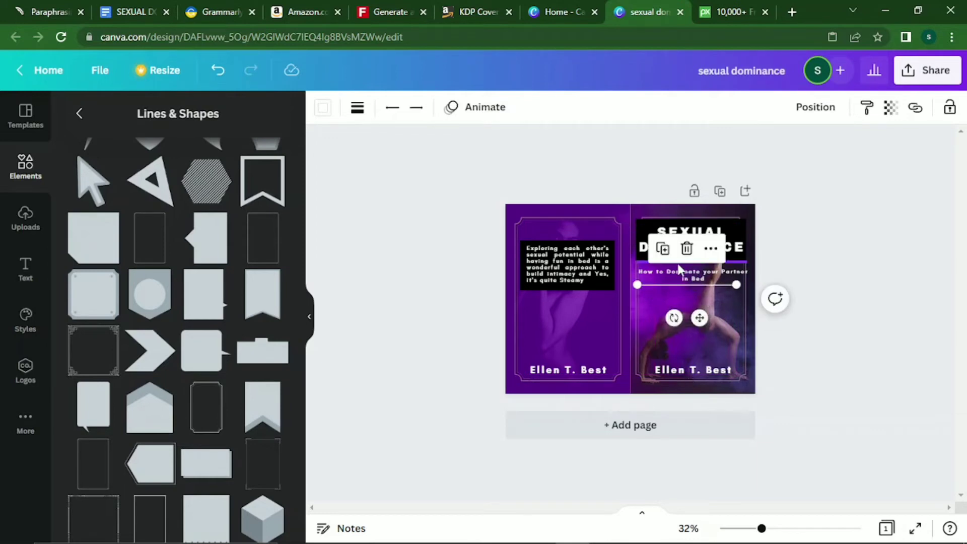
{"action": "left_click", "coordinate": [676, 262]}
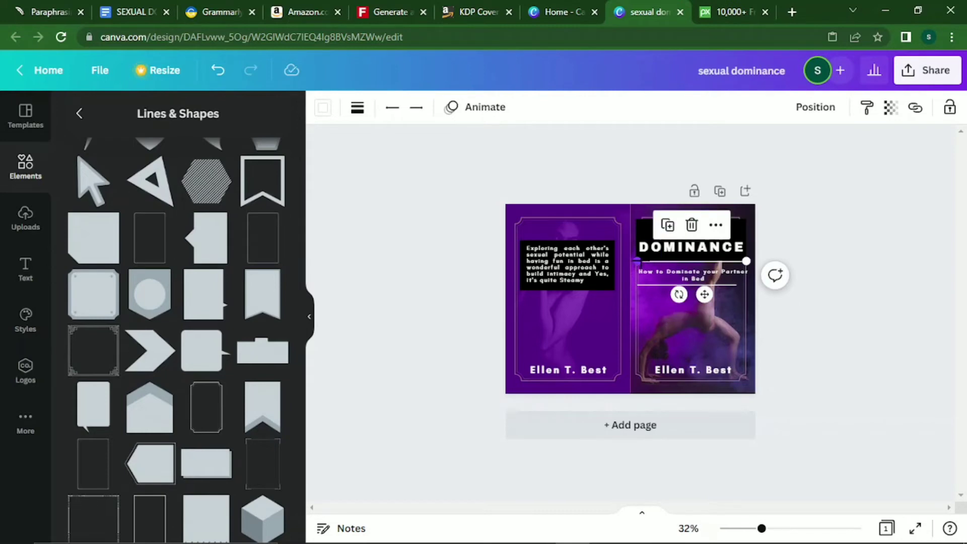
Trim the line under DOMINANCE at both ends to match the subtitle line.
{"action": "left_click_drag", "start_coordinate": [637, 261], "coordinate": [653, 261]}
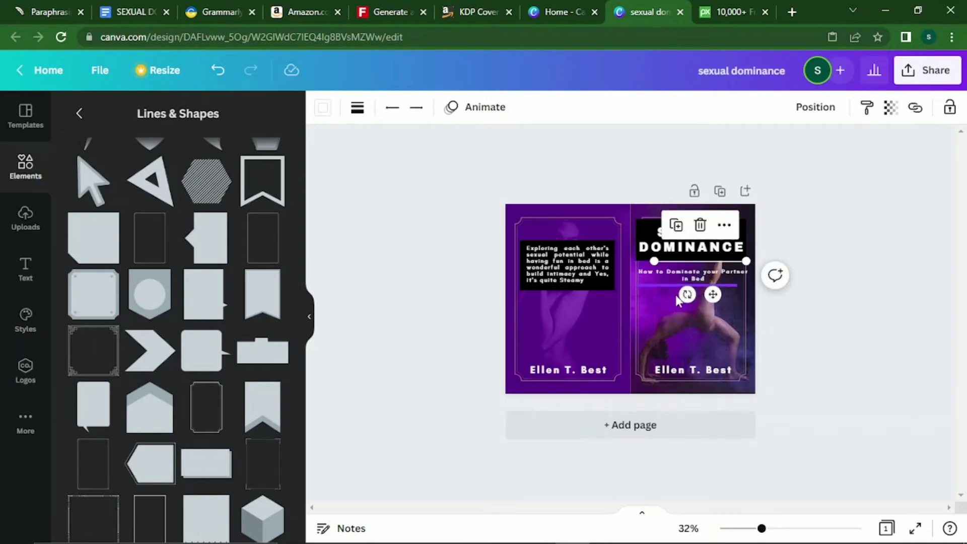
{"action": "left_click", "coordinate": [677, 286]}
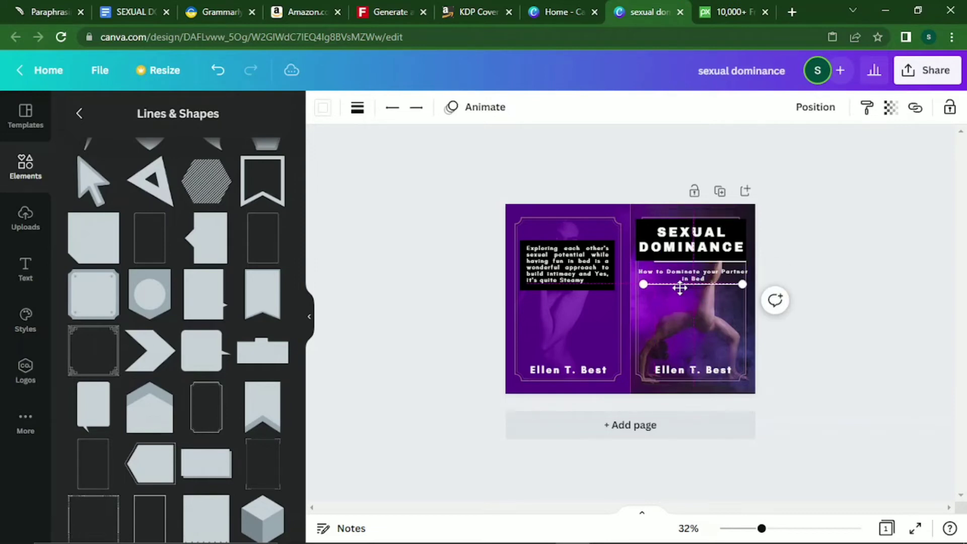
{"action": "left_click", "coordinate": [737, 262]}
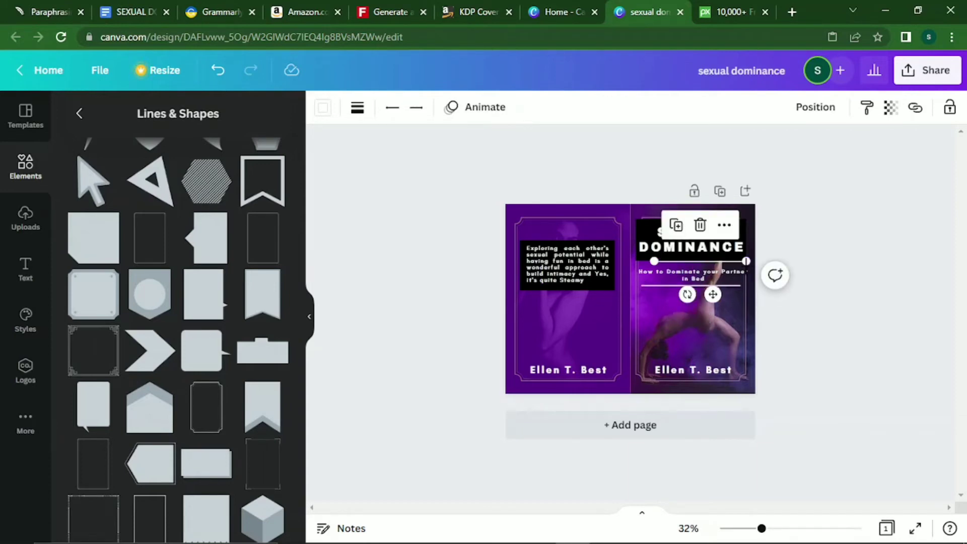
{"action": "left_click_drag", "start_coordinate": [746, 261], "coordinate": [740, 265]}
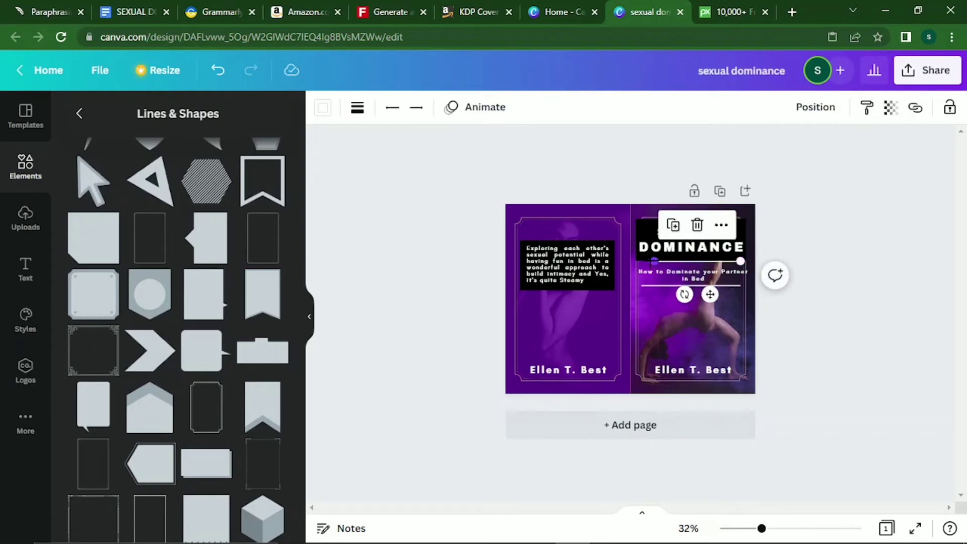
{"action": "left_click_drag", "start_coordinate": [654, 261], "coordinate": [651, 263]}
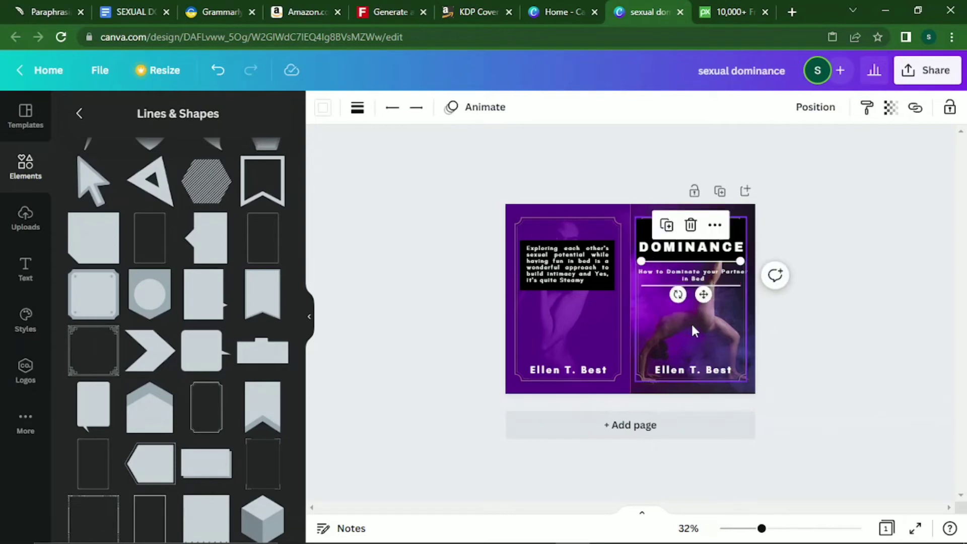
{"action": "left_click", "coordinate": [696, 328]}
Narrow the subtitle so it wraps as 'How to Dominate your / Partner in Bed' and reposition it.
{"action": "left_click", "coordinate": [706, 271]}
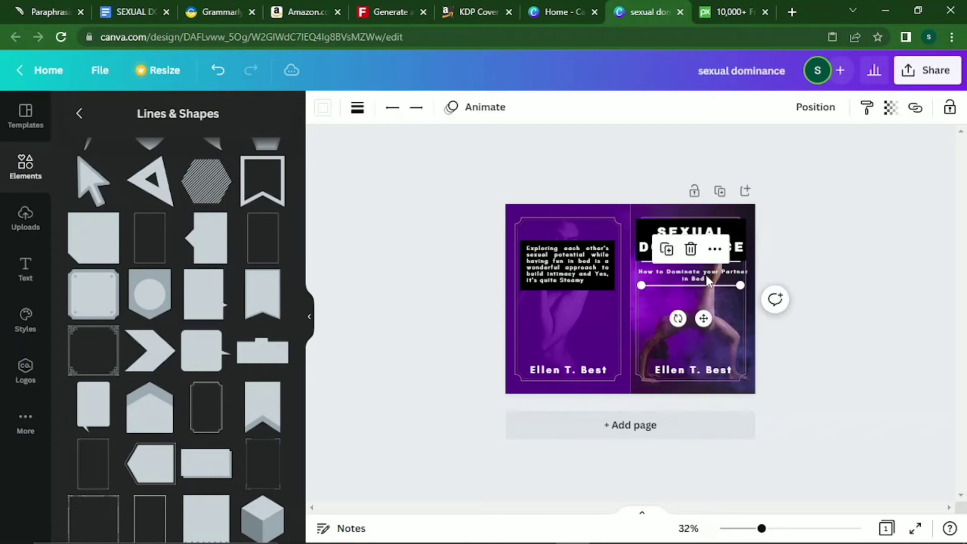
{"action": "left_click", "coordinate": [705, 273]}
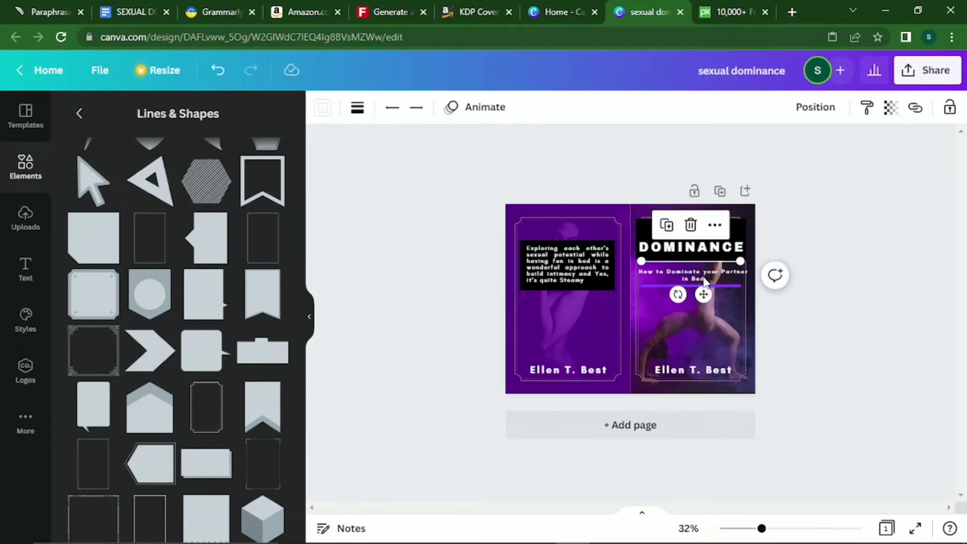
{"action": "left_click", "coordinate": [711, 267]}
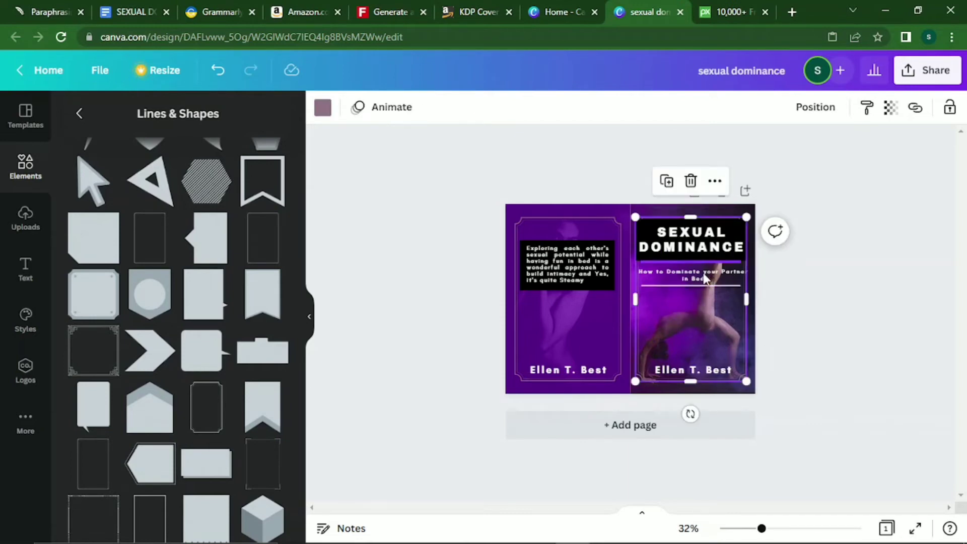
{"action": "left_click", "coordinate": [699, 275]}
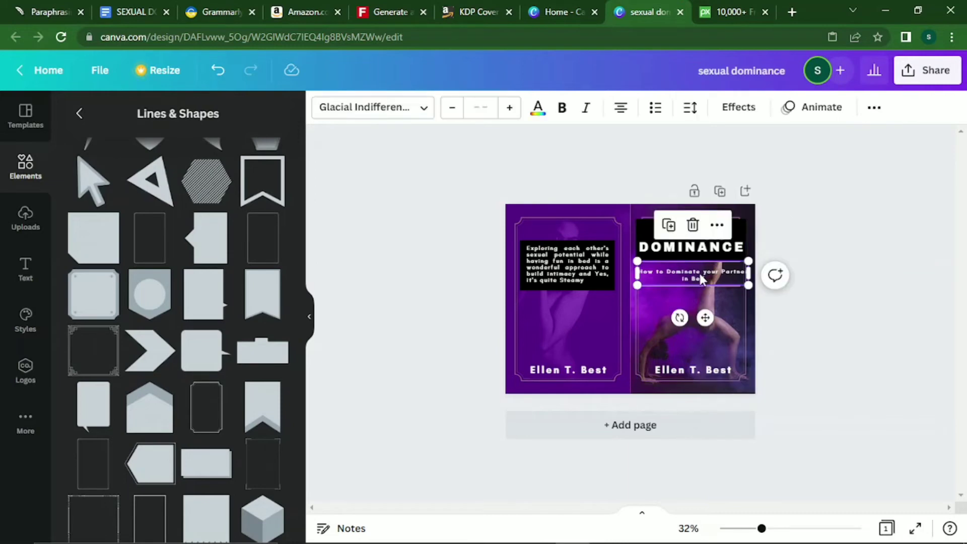
{"action": "left_click_drag", "start_coordinate": [637, 273], "coordinate": [641, 272]}
{"action": "left_click_drag", "start_coordinate": [706, 320], "coordinate": [703, 319]}
{"action": "left_click", "coordinate": [723, 343]}
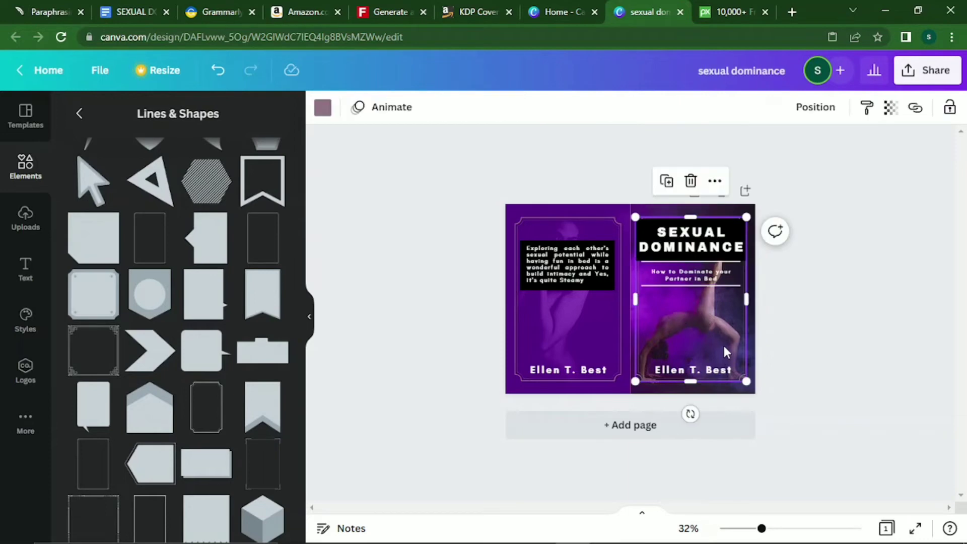
Nudge the line under the subtitle up slightly.
{"action": "left_click", "coordinate": [705, 274]}
{"action": "left_click_drag", "start_coordinate": [704, 272], "coordinate": [704, 271]}
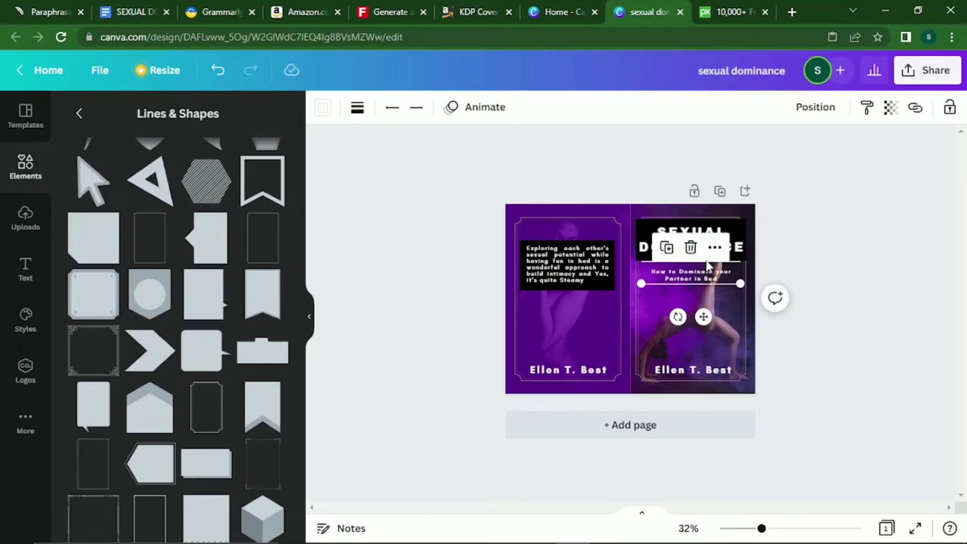
{"action": "left_click", "coordinate": [726, 263]}
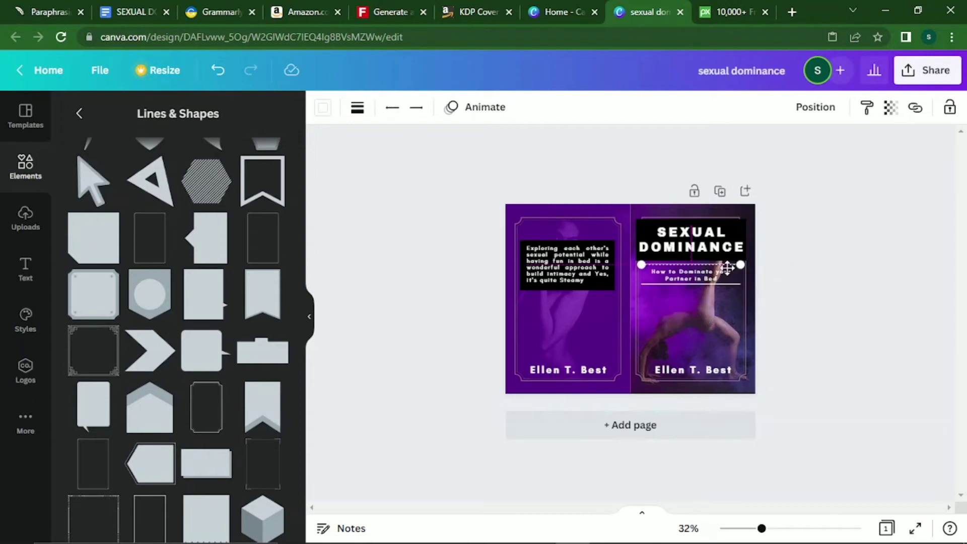
{"action": "left_click", "coordinate": [738, 332]}
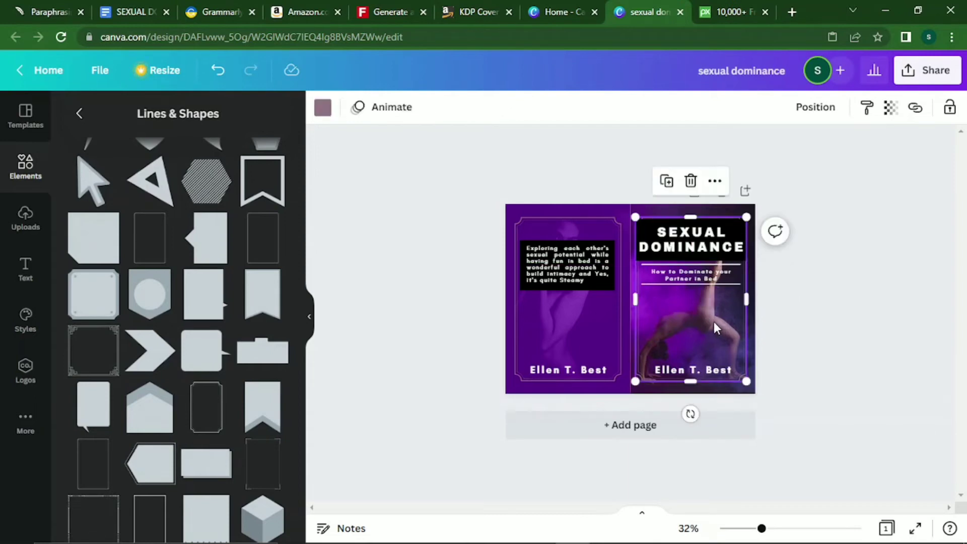
{"action": "left_click", "coordinate": [709, 237]}
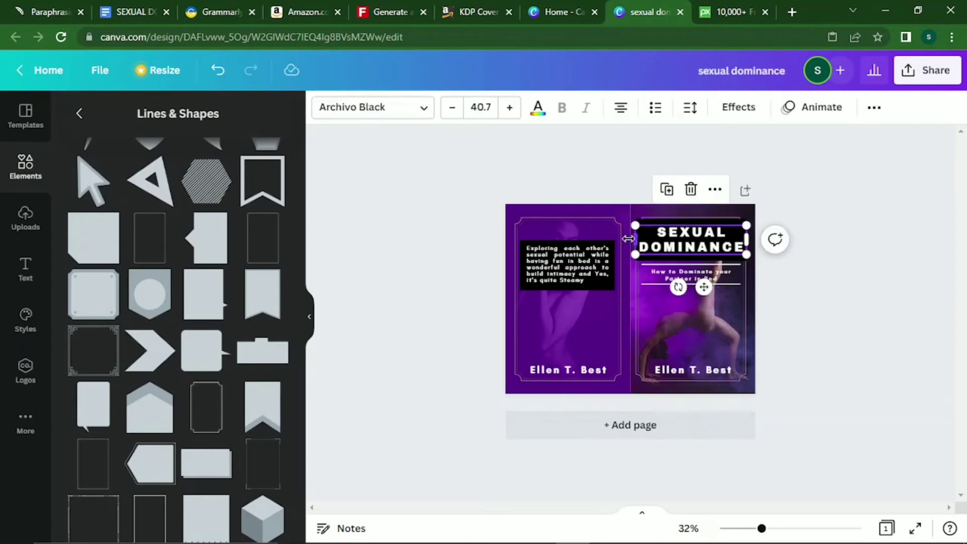
Shrink the title text to size 38.4 and trim the black title box's edges.
{"action": "left_click_drag", "start_coordinate": [632, 253], "coordinate": [641, 253]}
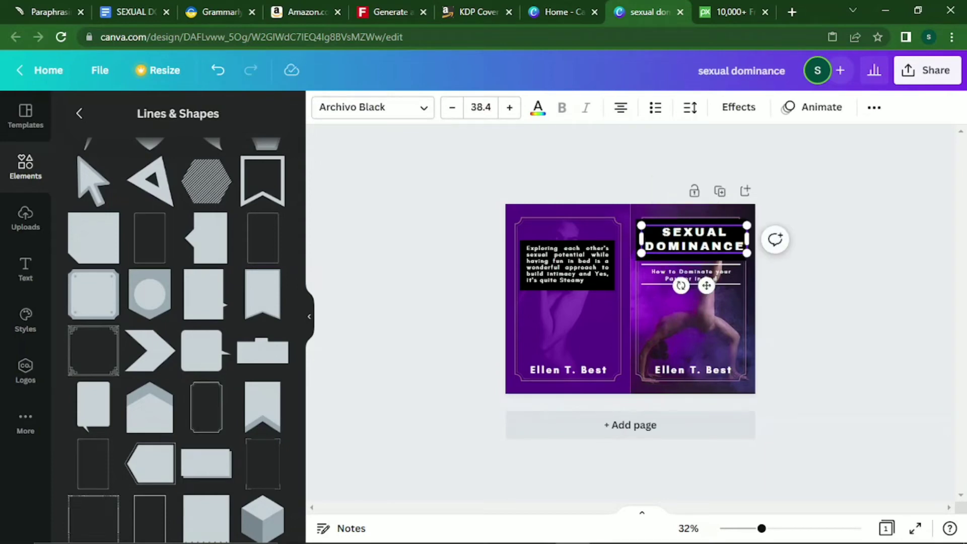
{"action": "left_click", "coordinate": [641, 203]}
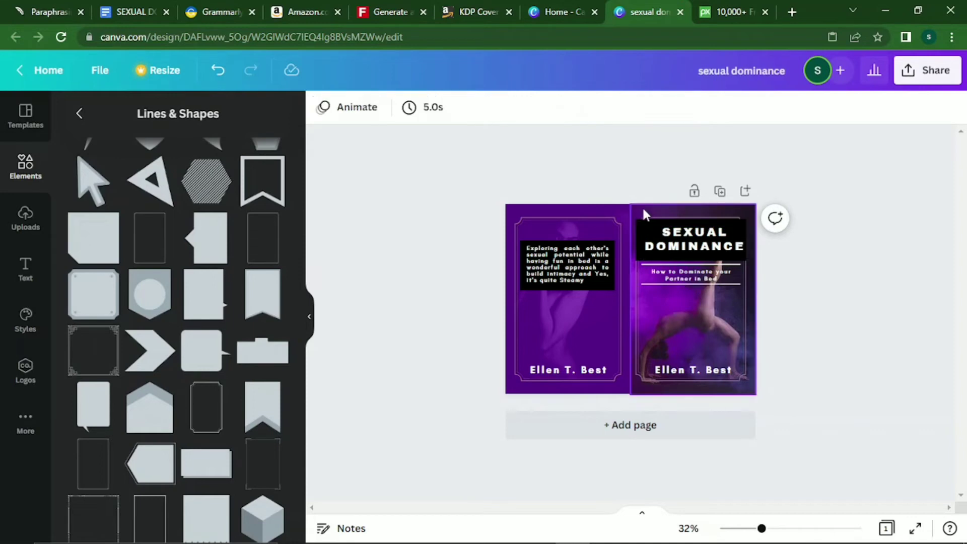
{"action": "left_click", "coordinate": [647, 219]}
{"action": "left_click", "coordinate": [640, 229]}
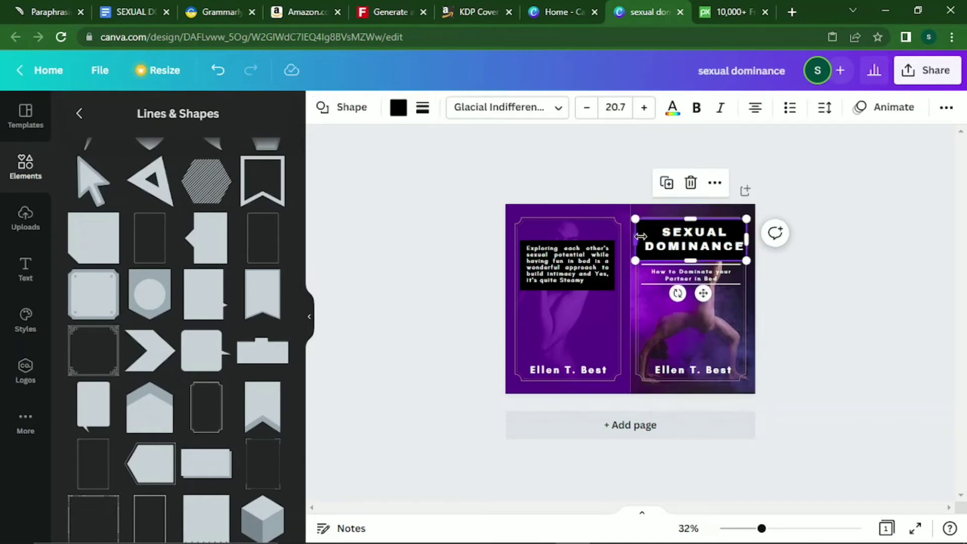
{"action": "left_click_drag", "start_coordinate": [641, 237], "coordinate": [646, 237]}
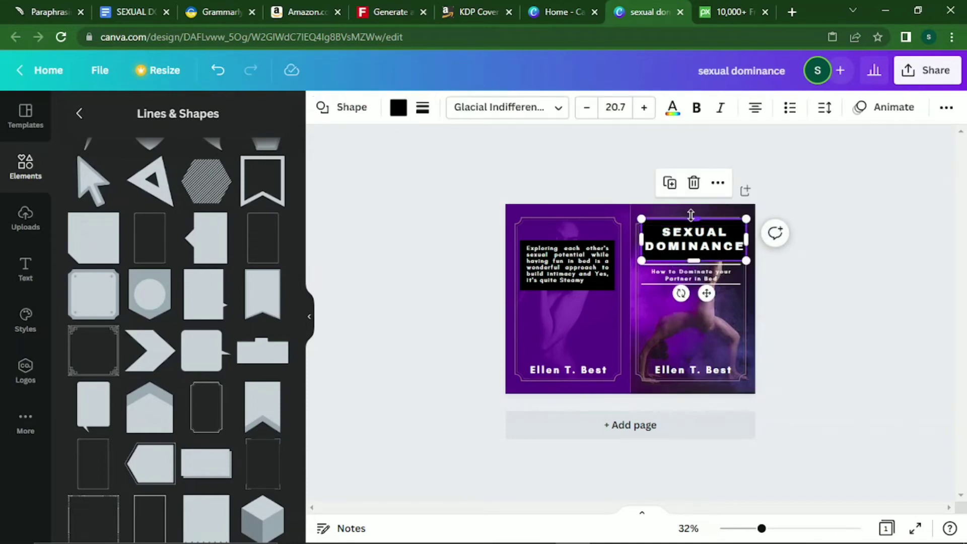
{"action": "left_click_drag", "start_coordinate": [691, 215], "coordinate": [690, 219]}
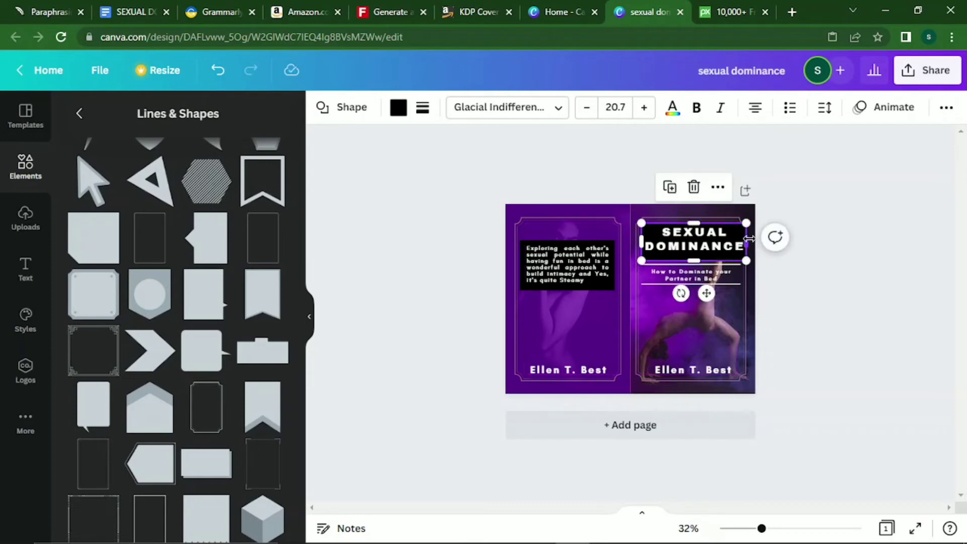
{"action": "left_click_drag", "start_coordinate": [749, 238], "coordinate": [740, 239]}
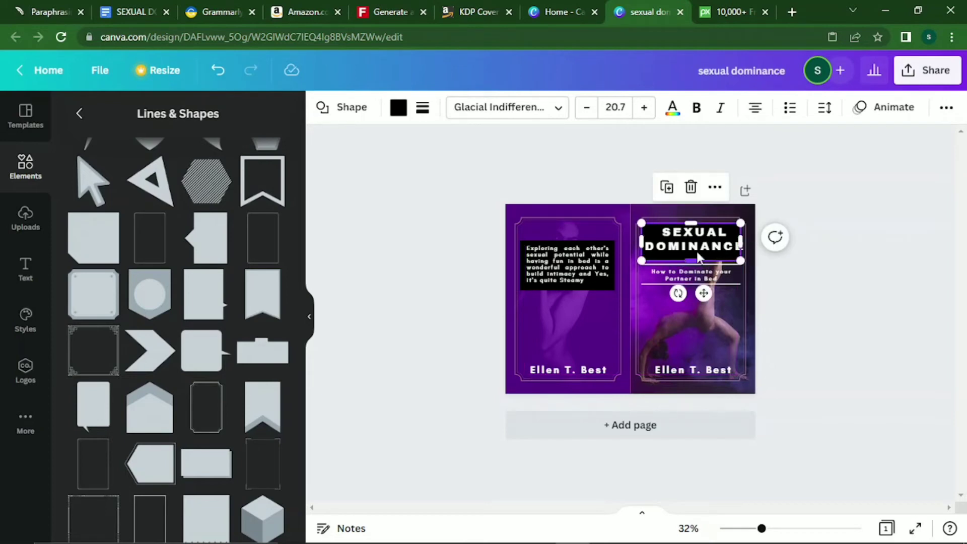
Scale the title text to size 33, lower it, and resize the black box to 4.4 × 1.5.
{"action": "left_click", "coordinate": [730, 244]}
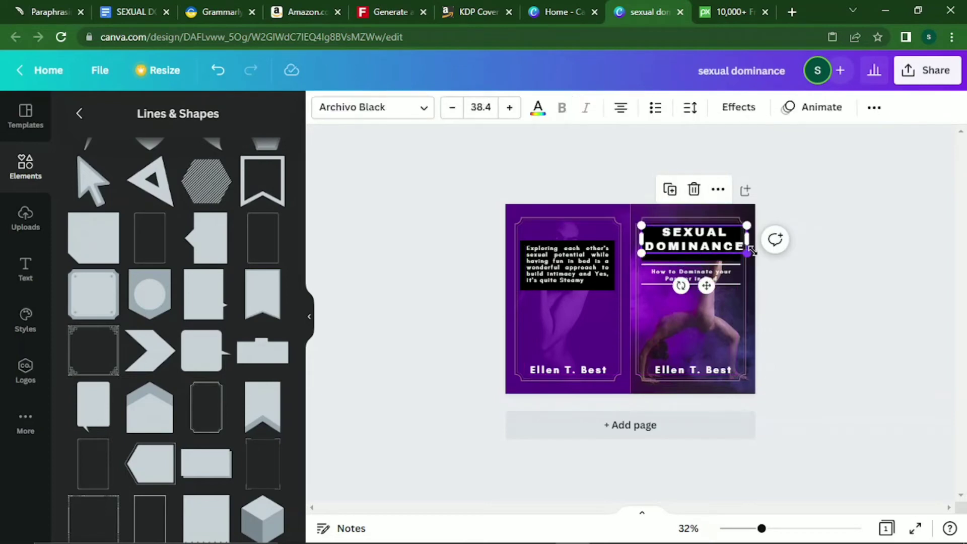
{"action": "left_click_drag", "start_coordinate": [744, 253], "coordinate": [731, 248]}
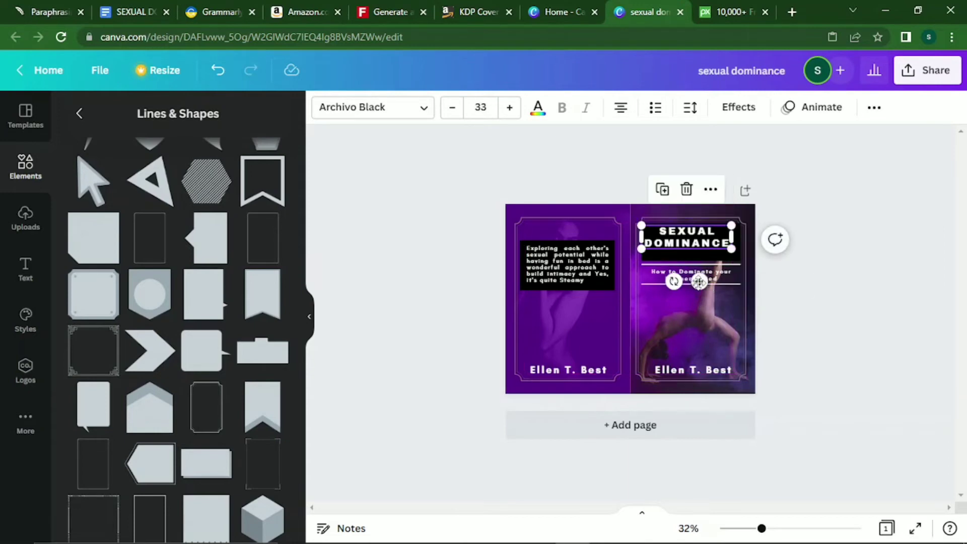
{"action": "left_click_drag", "start_coordinate": [697, 285], "coordinate": [698, 289]}
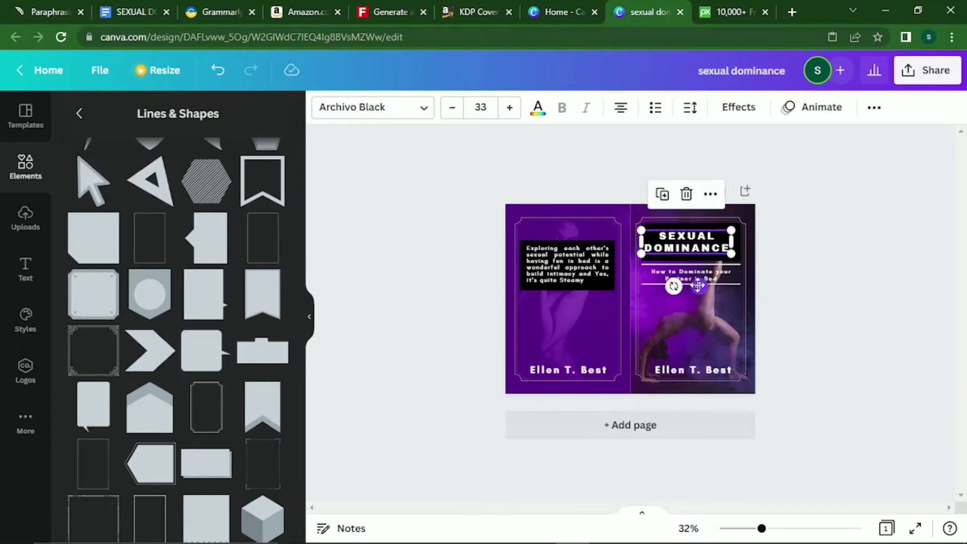
{"action": "left_click", "coordinate": [725, 235]}
{"action": "left_click_drag", "start_coordinate": [739, 225], "coordinate": [735, 229]}
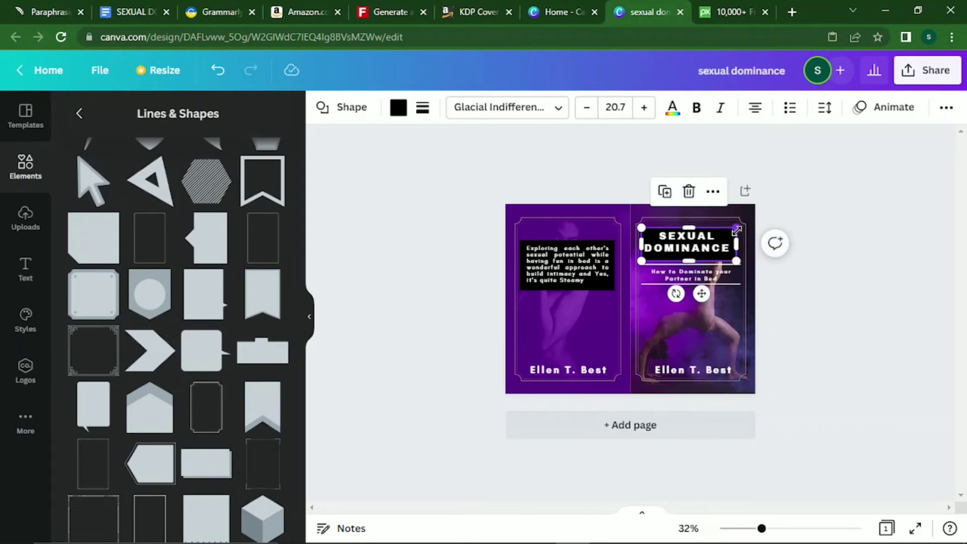
{"action": "left_click", "coordinate": [723, 306]}
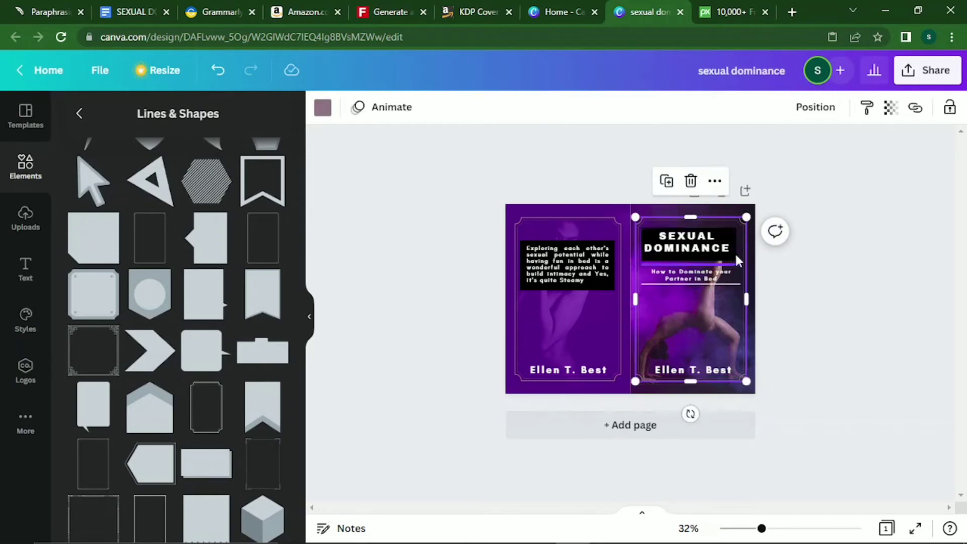
Centre the black title box on the front cover along the centre guide, then deselect.
{"action": "left_click", "coordinate": [732, 231]}
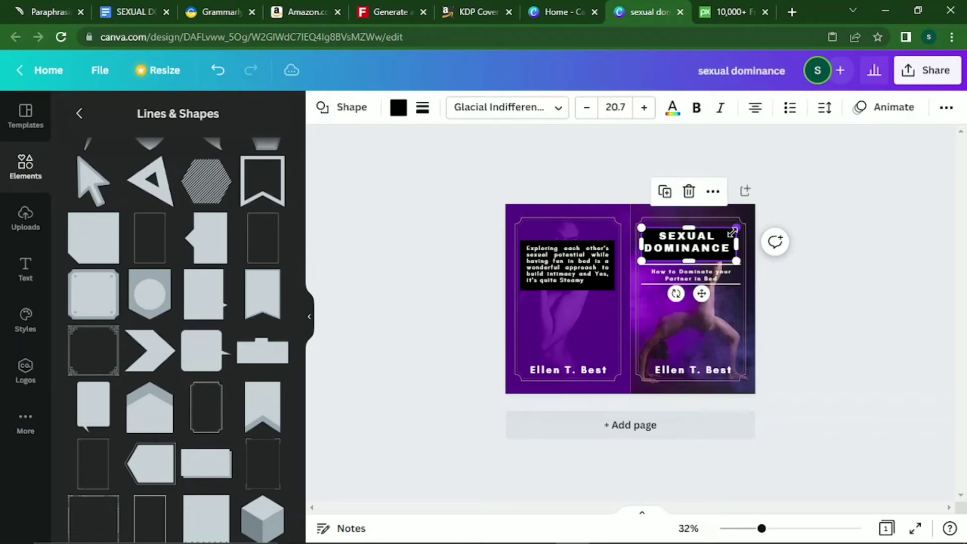
{"action": "left_click_drag", "start_coordinate": [733, 232], "coordinate": [735, 233]}
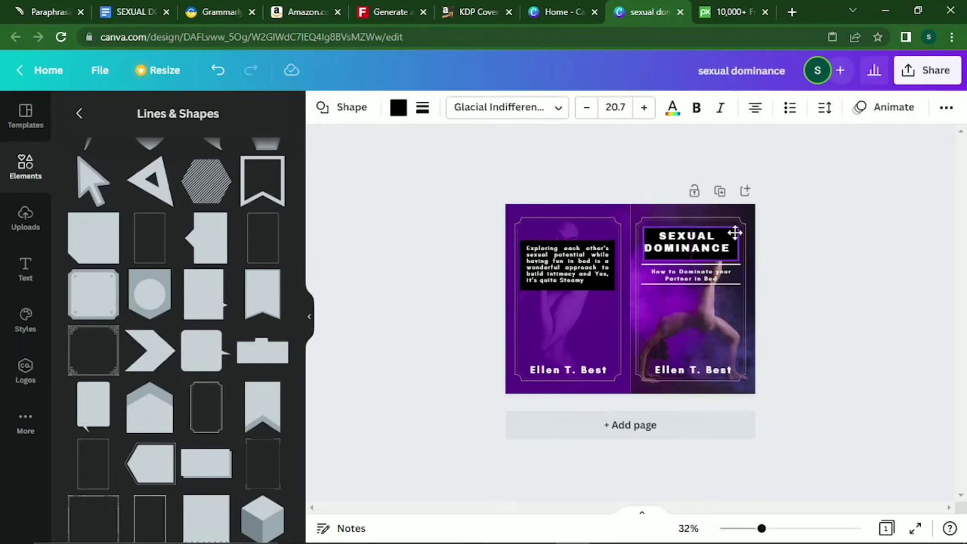
{"action": "left_click", "coordinate": [708, 239]}
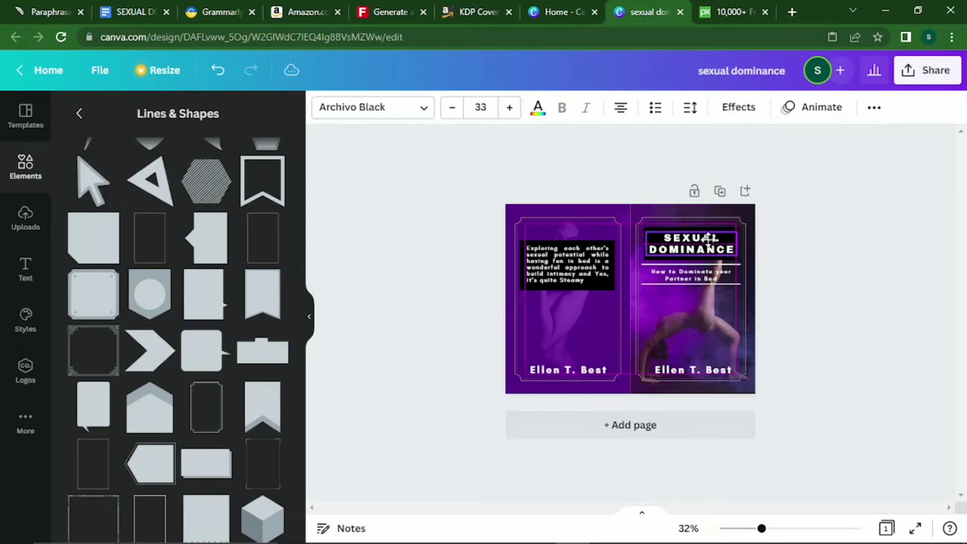
{"action": "left_click_drag", "start_coordinate": [709, 239], "coordinate": [707, 239]}
{"action": "left_click", "coordinate": [724, 323]}
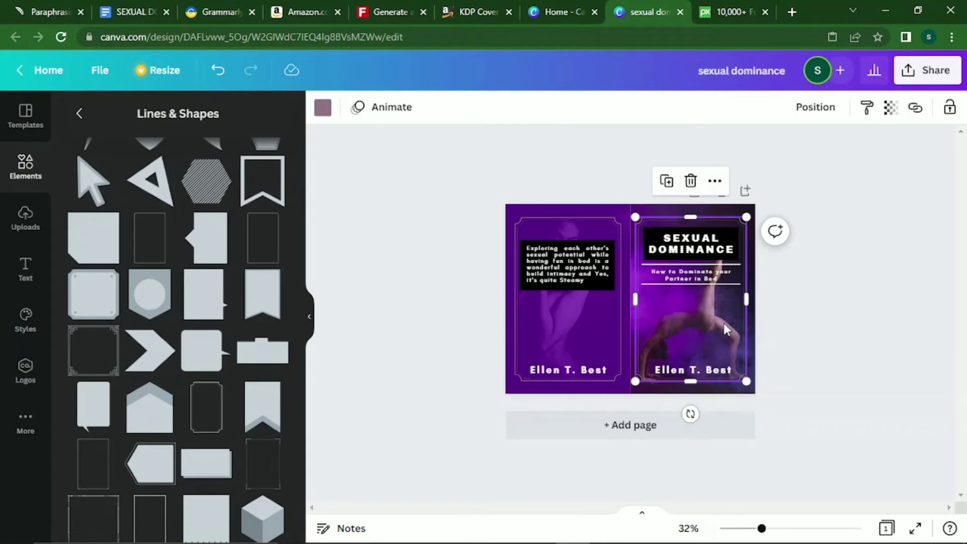
{"action": "left_click", "coordinate": [583, 327]}
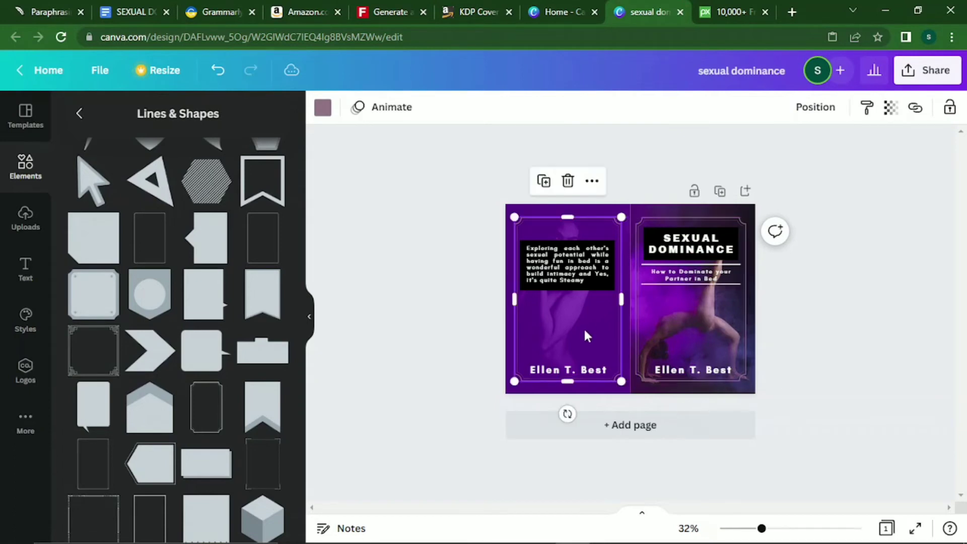
{"action": "left_click", "coordinate": [403, 282]}
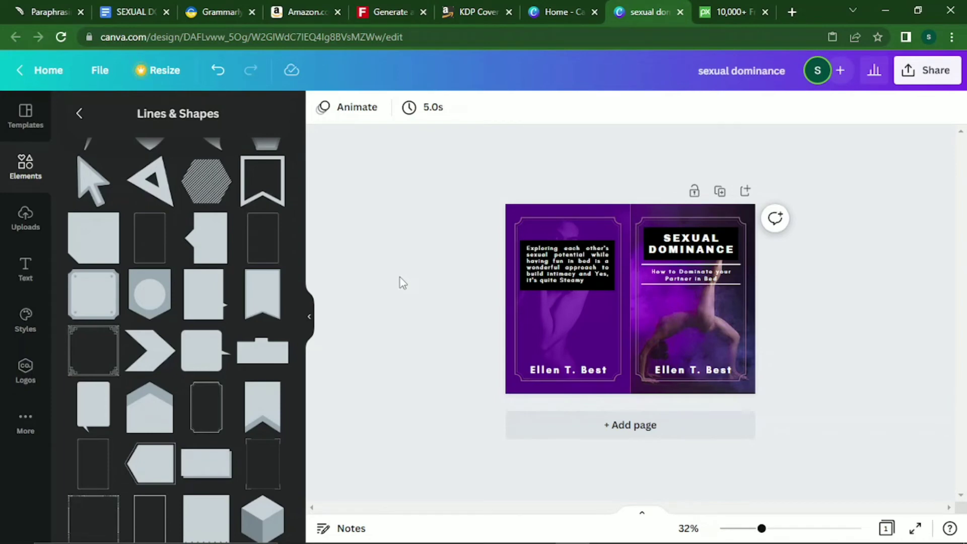
Download the cover spread as a PNG at size 1, saved as sexual dominance.png.
{"action": "left_click", "coordinate": [939, 87]}
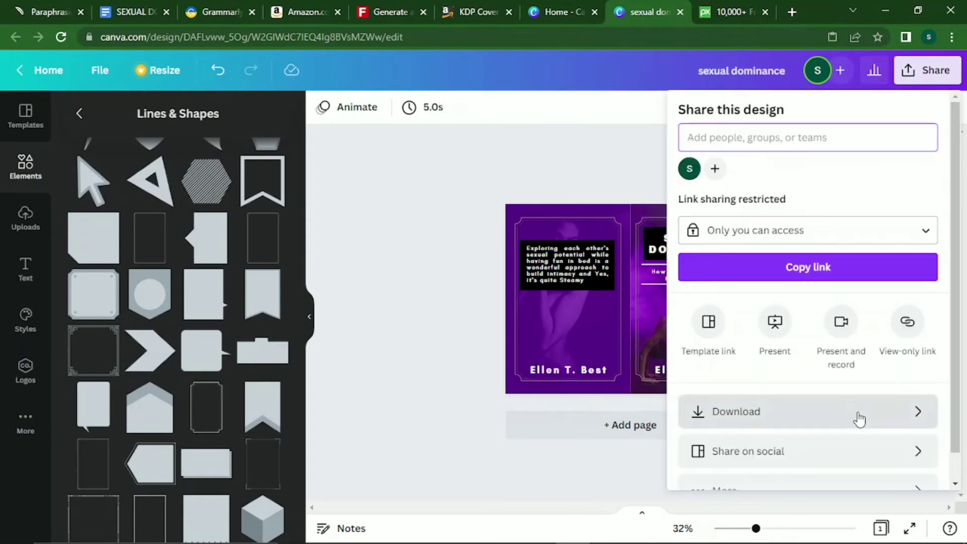
{"action": "left_click", "coordinate": [858, 417]}
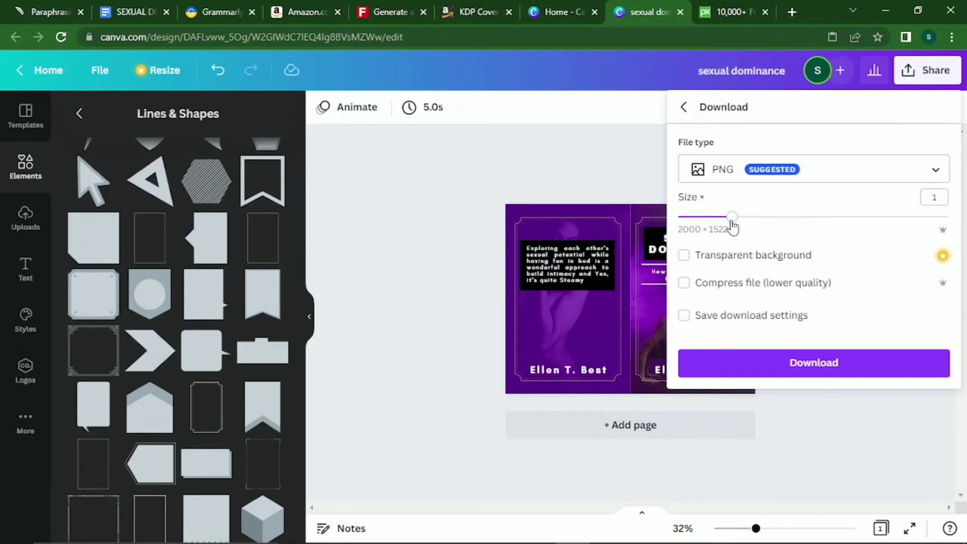
{"action": "left_click_drag", "start_coordinate": [775, 235], "coordinate": [963, 233]}
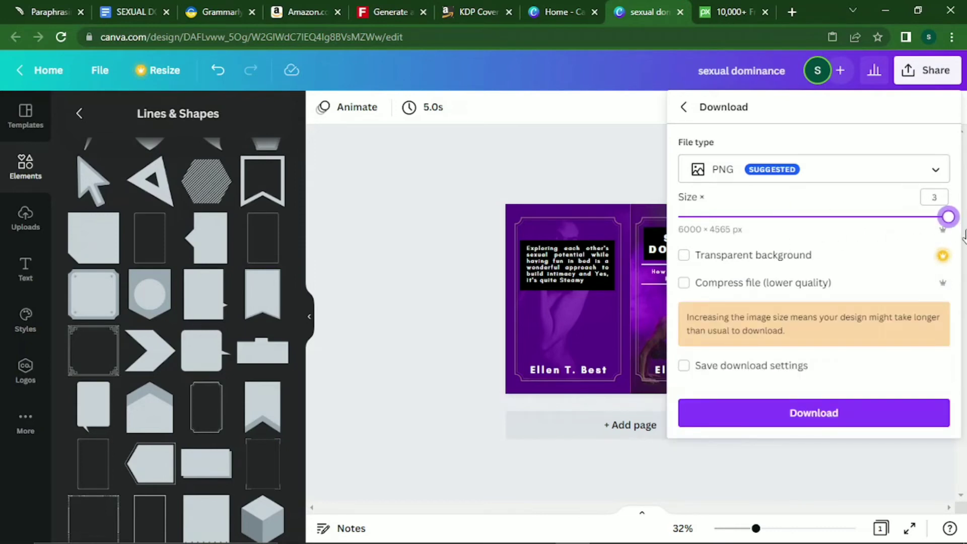
{"action": "left_click_drag", "start_coordinate": [948, 217], "coordinate": [732, 258]}
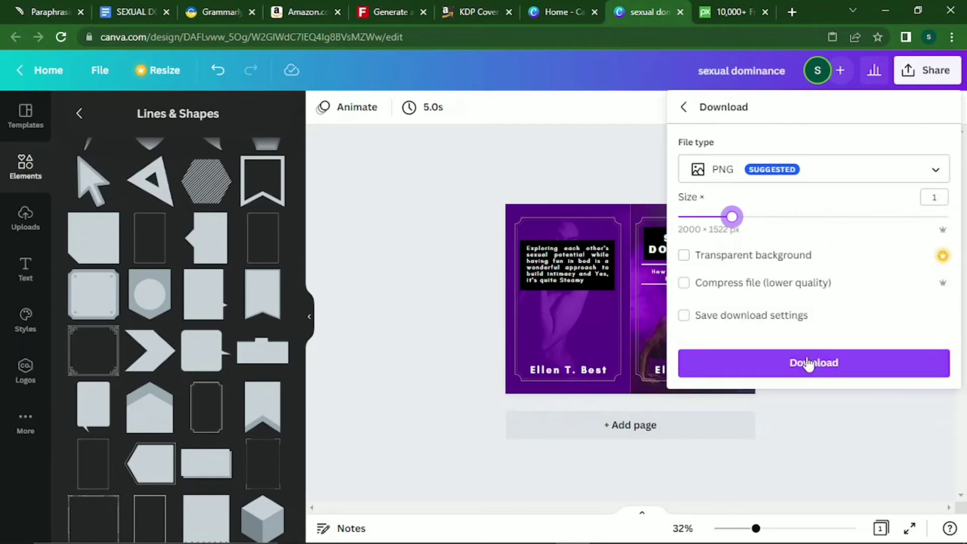
{"action": "left_click", "coordinate": [792, 363]}
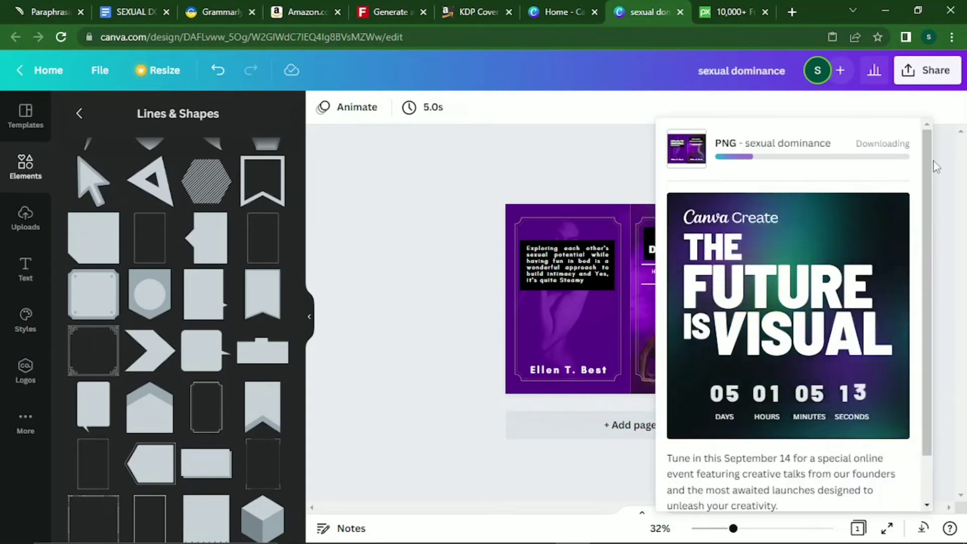
Close the Pixabay images tab.
{"action": "scroll", "coordinate": [933, 213], "scroll_direction": "down", "scroll_amount": 1}
{"action": "scroll", "coordinate": [933, 214], "scroll_direction": "down", "scroll_amount": 1}
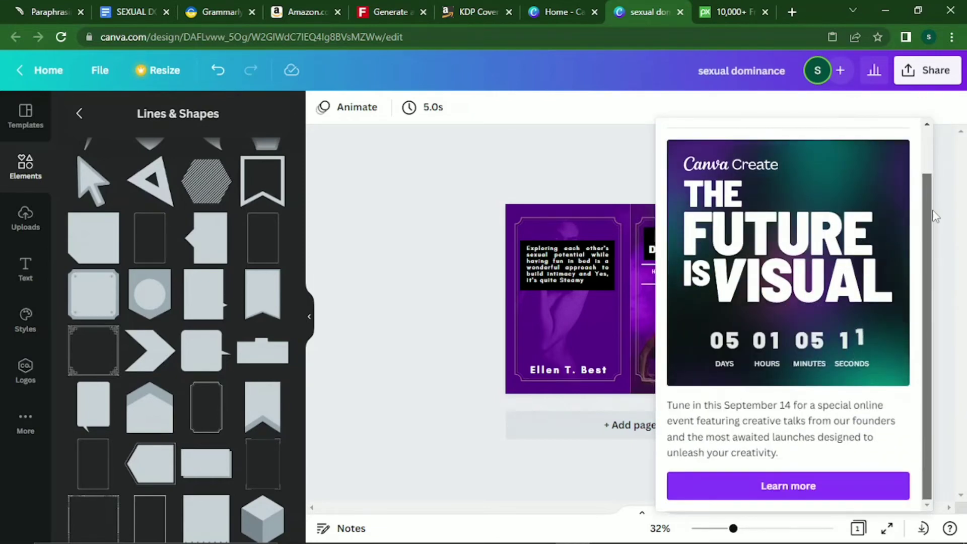
{"action": "scroll", "coordinate": [932, 166], "scroll_direction": "up", "scroll_amount": 2}
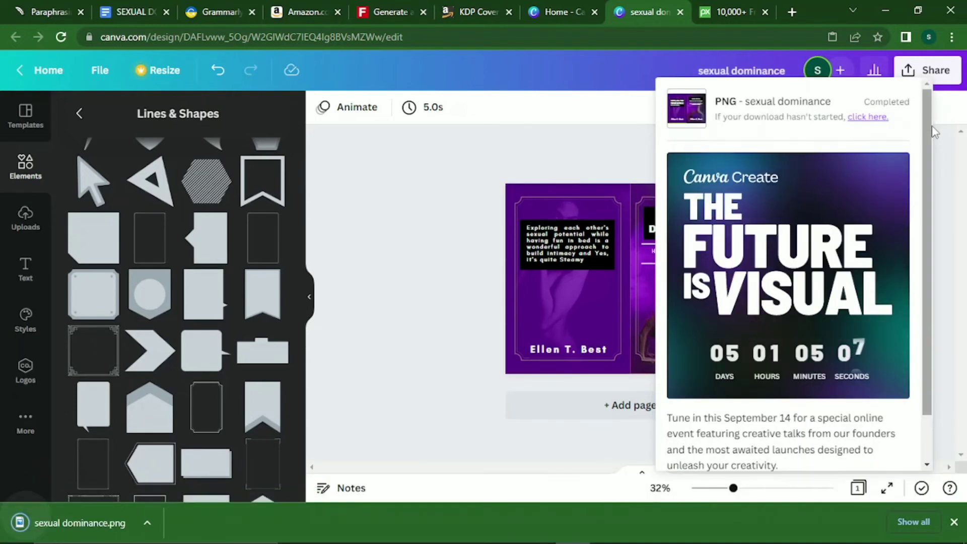
{"action": "left_click", "coordinate": [764, 12]}
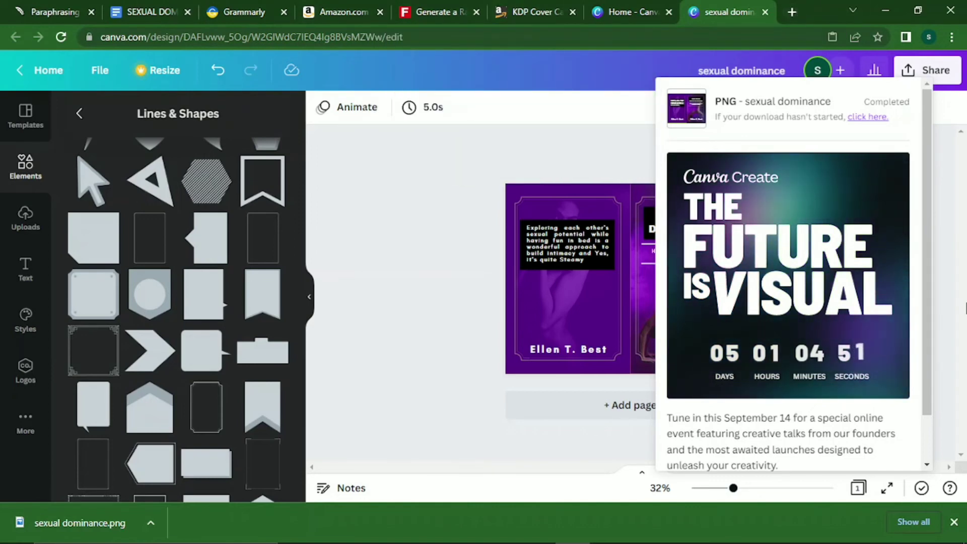
Download the cover spread again as a JPG at quality 80, 2000 × 1522 px.
{"action": "left_click", "coordinate": [954, 521]}
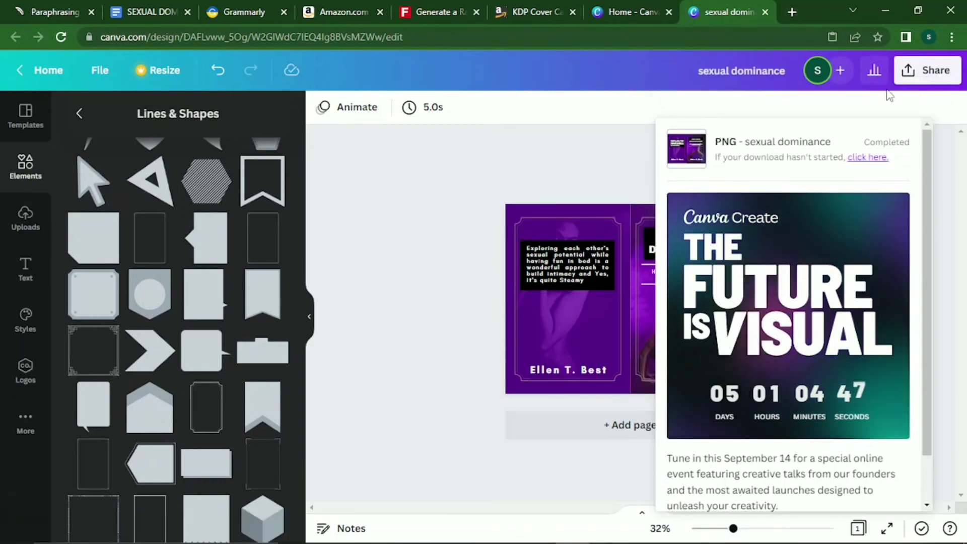
{"action": "left_click", "coordinate": [924, 81]}
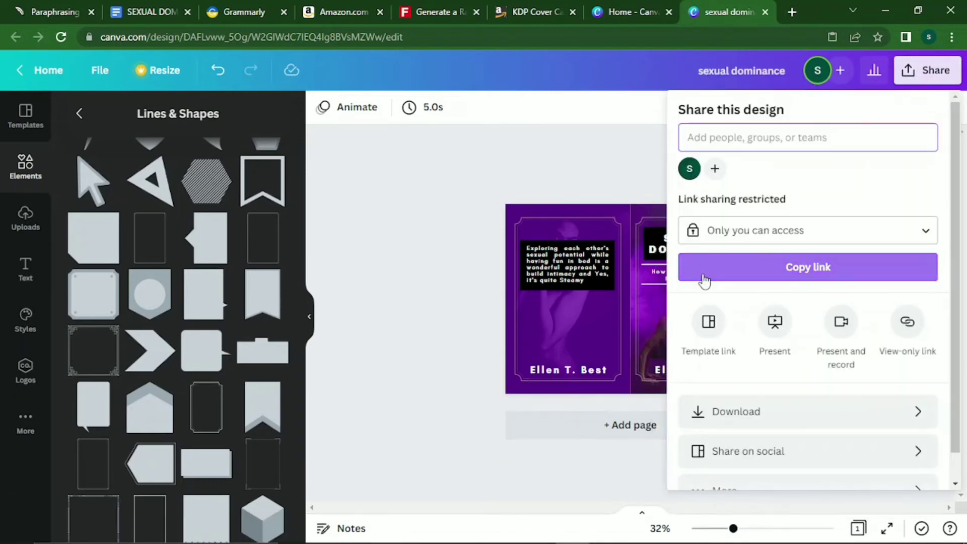
{"action": "left_click", "coordinate": [785, 410]}
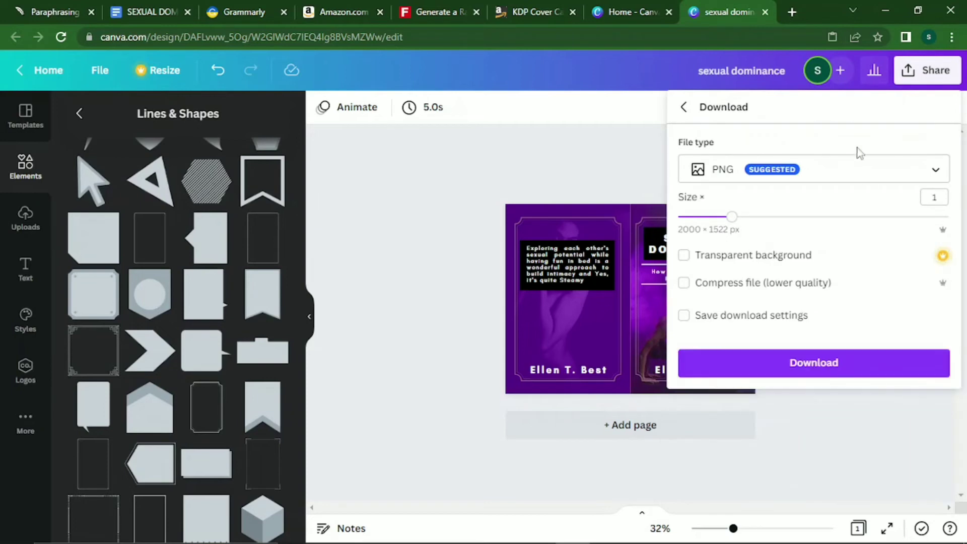
{"action": "left_click", "coordinate": [870, 179]}
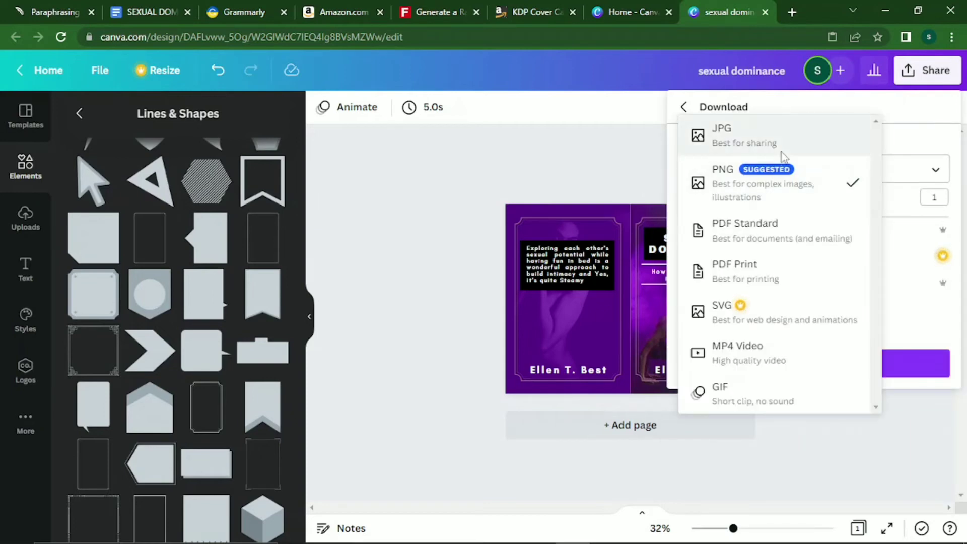
{"action": "left_click", "coordinate": [786, 132]}
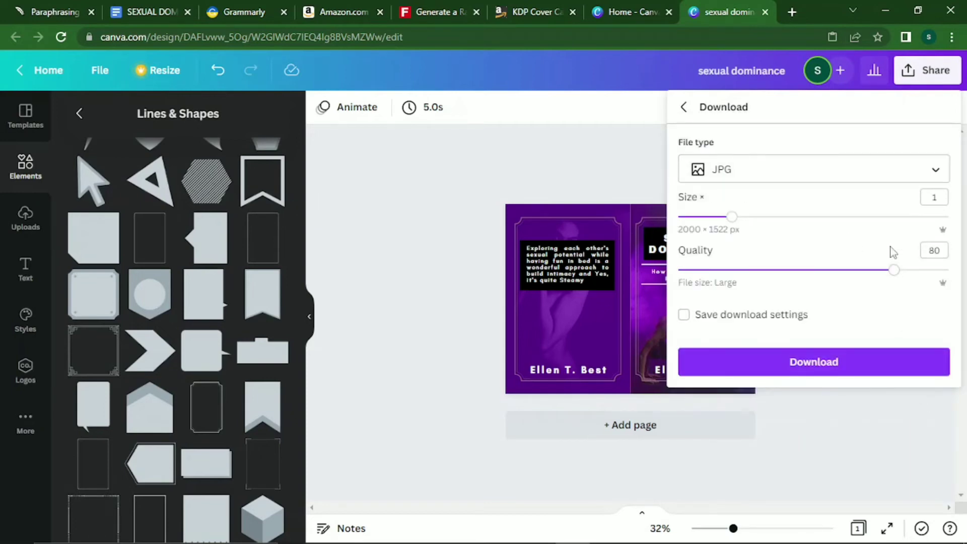
{"action": "left_click", "coordinate": [881, 358]}
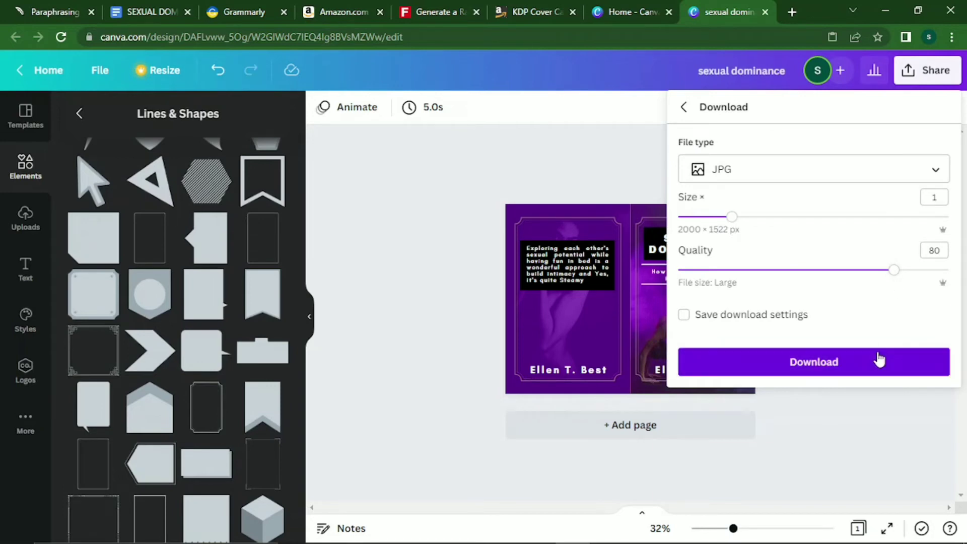
{"action": "left_click", "coordinate": [925, 72]}
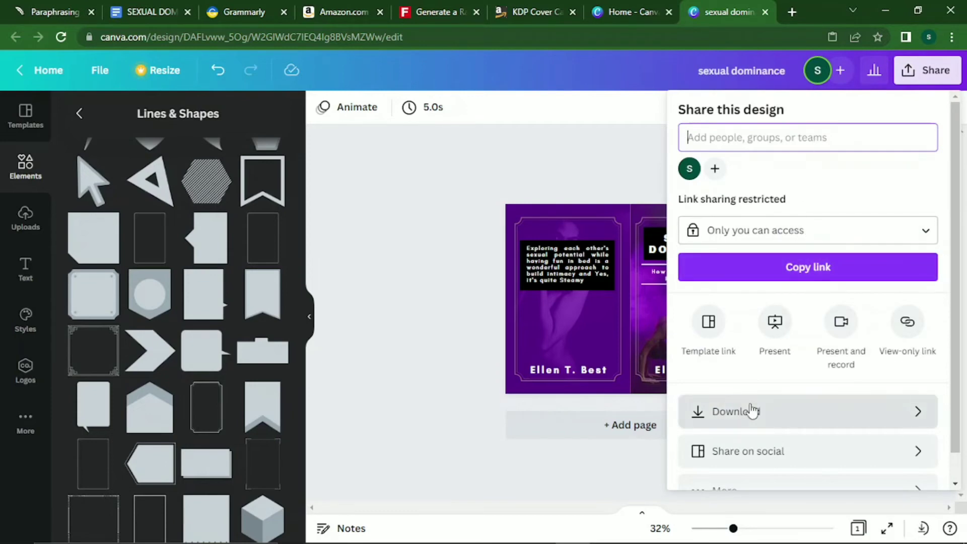
Export the cover spread as a PDF Print file and clear the download bar and panel.
{"action": "left_click", "coordinate": [750, 410]}
{"action": "left_click", "coordinate": [832, 173]}
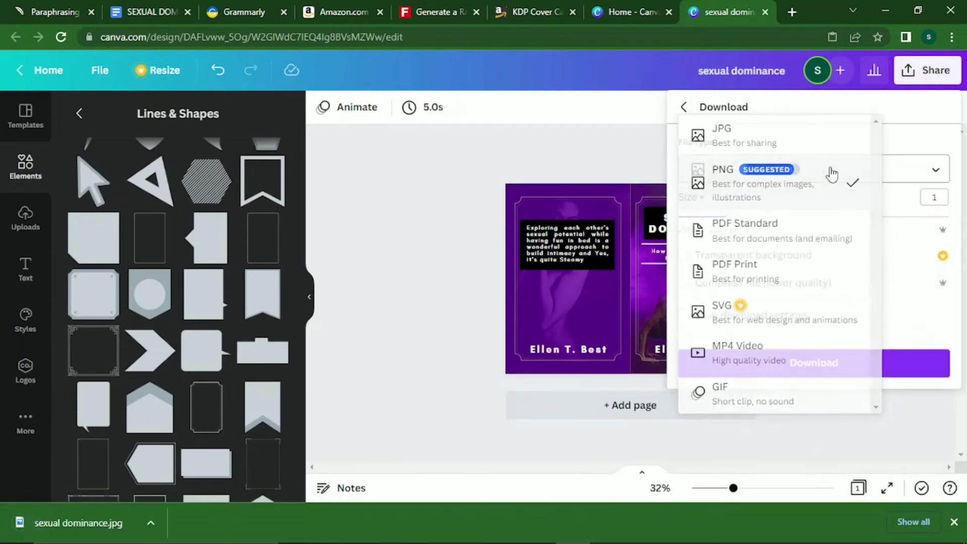
{"action": "left_click", "coordinate": [831, 172]}
{"action": "left_click", "coordinate": [831, 170]}
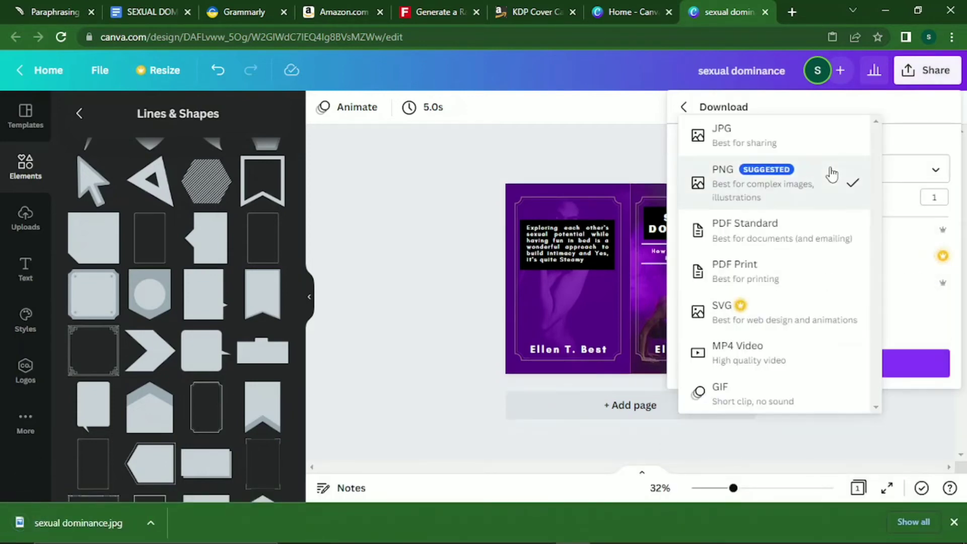
{"action": "left_click", "coordinate": [781, 289]}
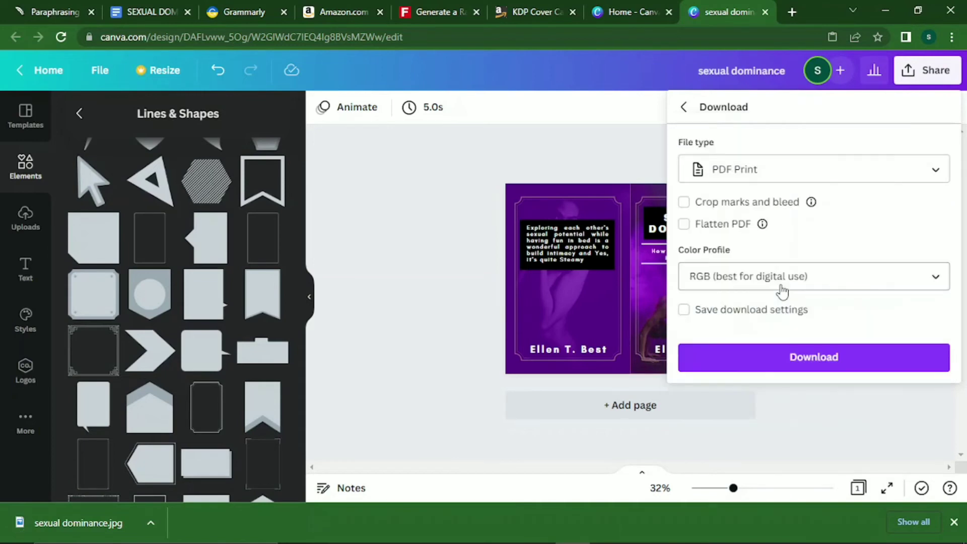
{"action": "left_click", "coordinate": [819, 369]}
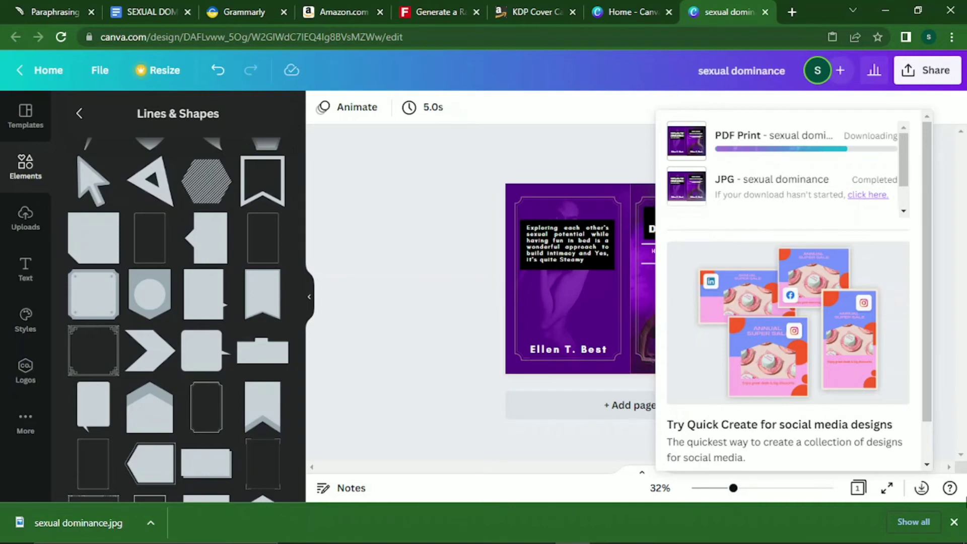
{"action": "left_click", "coordinate": [954, 529]}
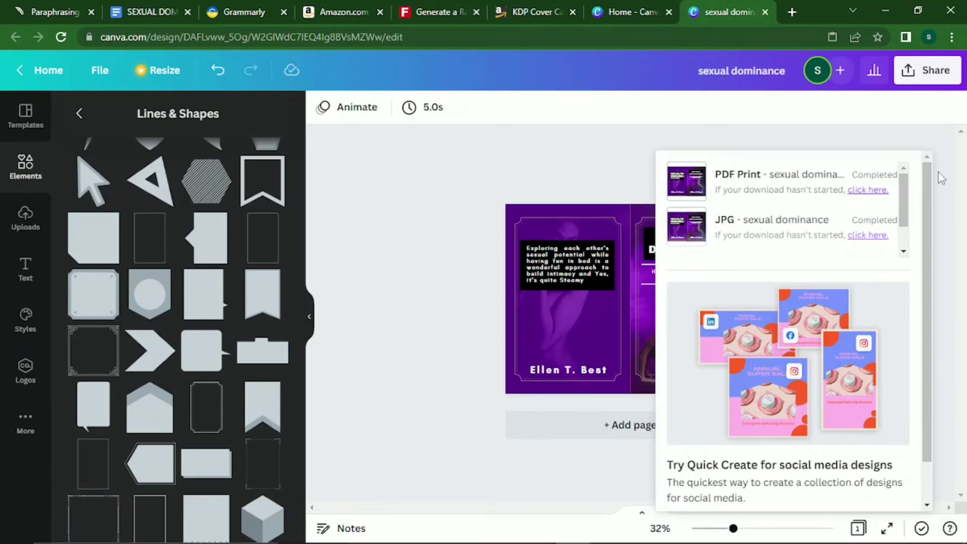
{"action": "left_click", "coordinate": [941, 179]}
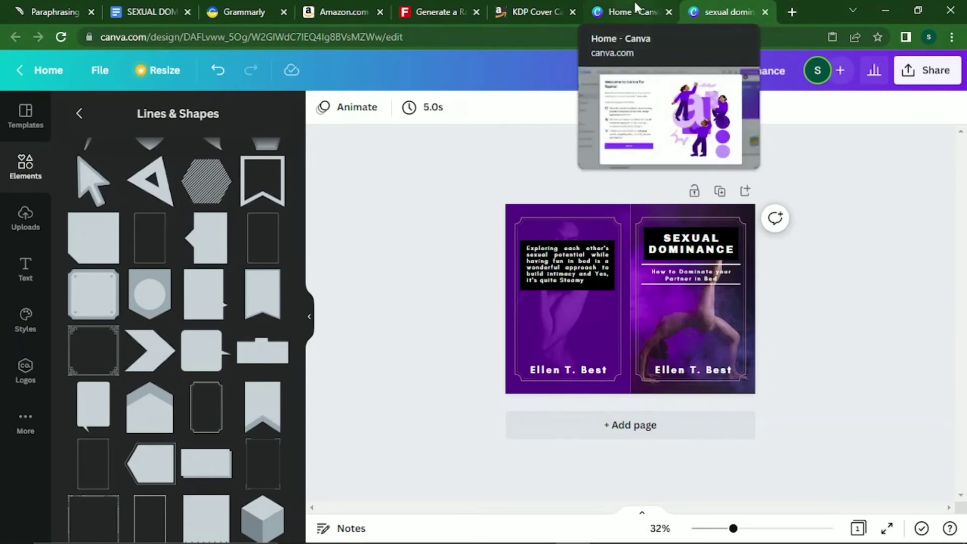
Open kdp.amazon.com in a new browser tab.
{"action": "left_click", "coordinate": [793, 12]}
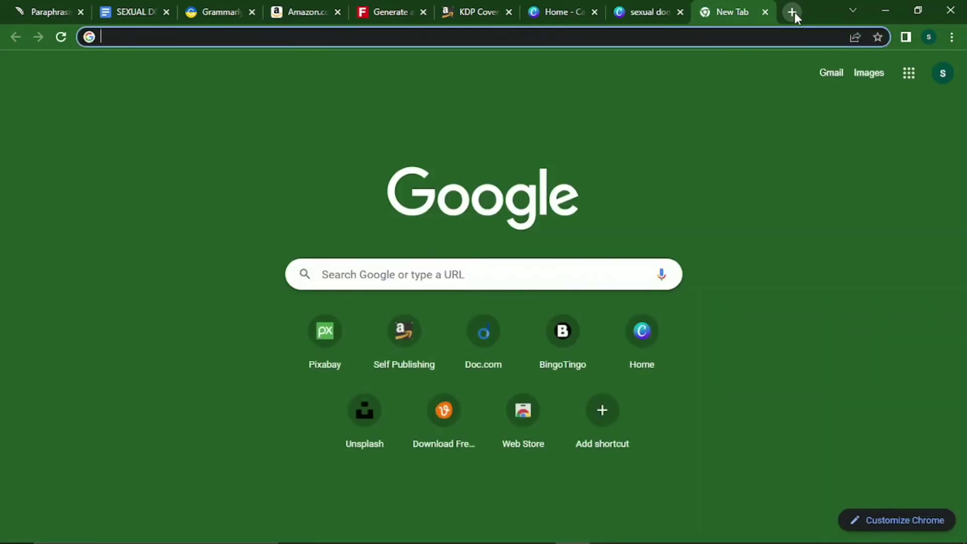
{"action": "type", "text": "am"}
{"action": "key", "text": "BackSpace"}
{"action": "key", "text": "BackSpace"}
{"action": "key", "text": "BackSpace"}
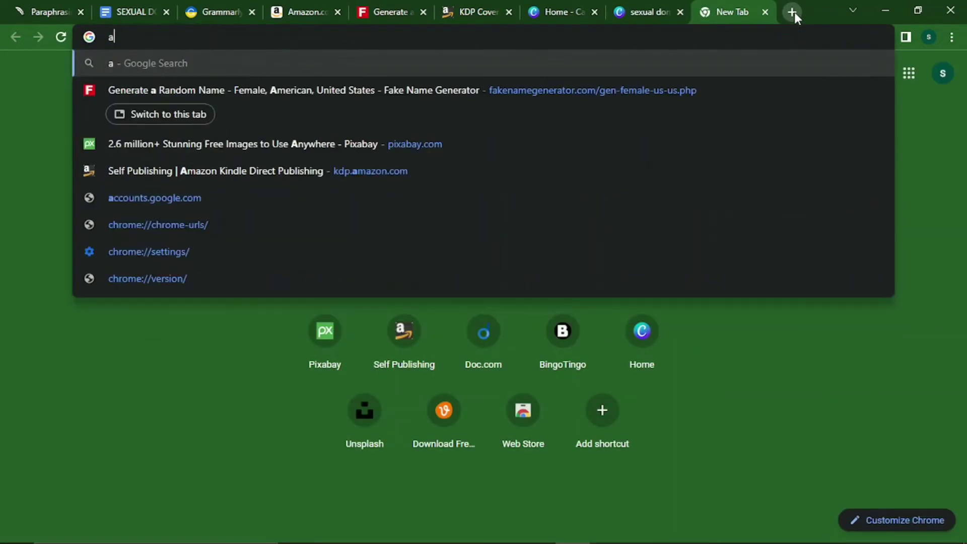
{"action": "type", "text": "kdp.amazon.com"}
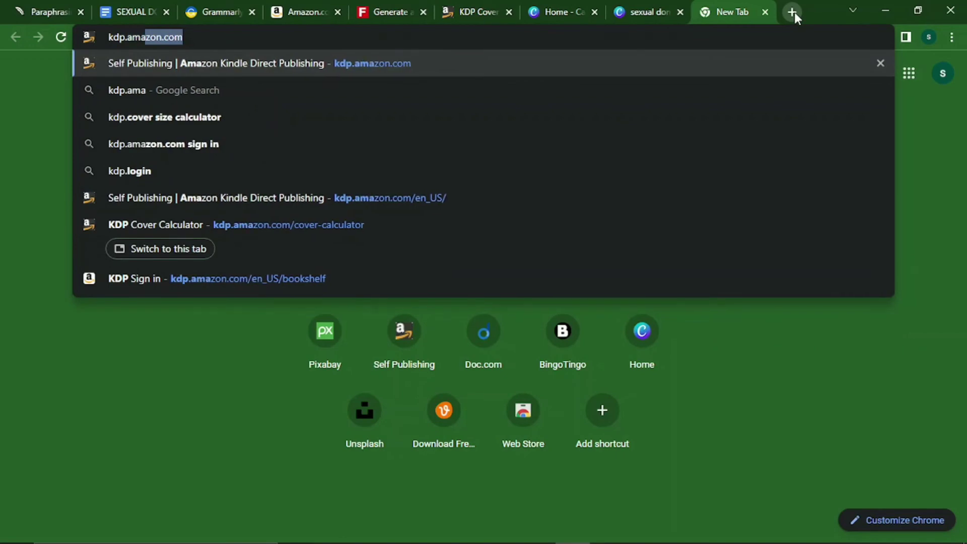
{"action": "key", "text": "Return"}
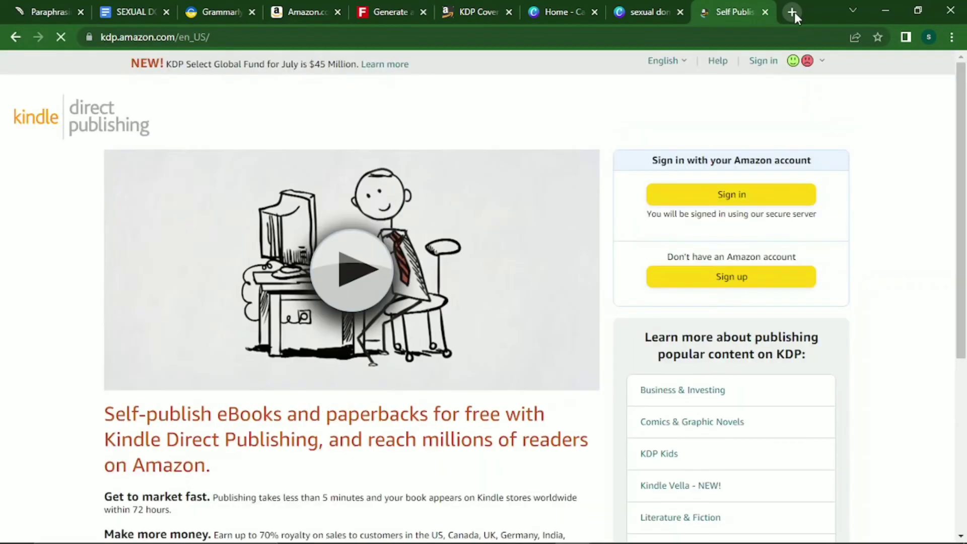
Sign in with the account e-mail and password, keeping the browser signed in.
{"action": "left_click", "coordinate": [751, 194]}
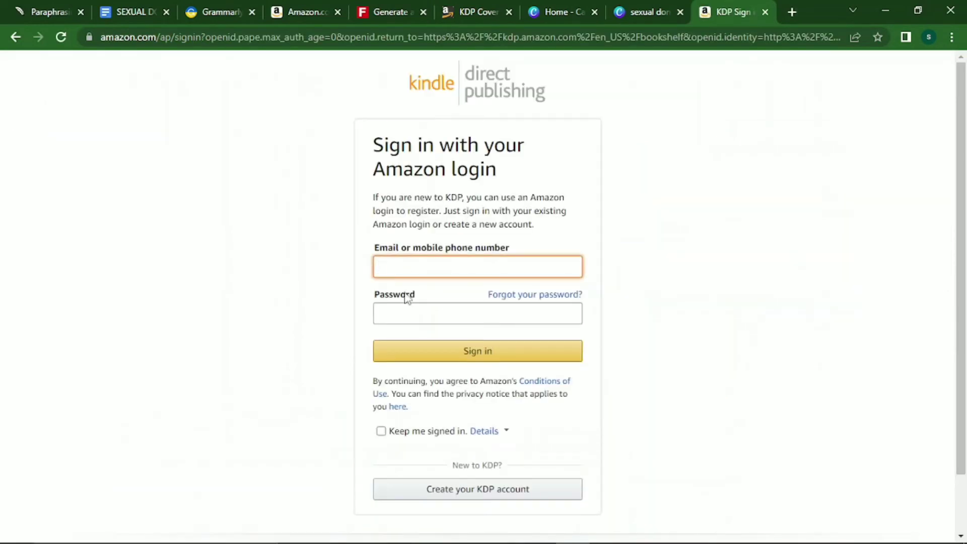
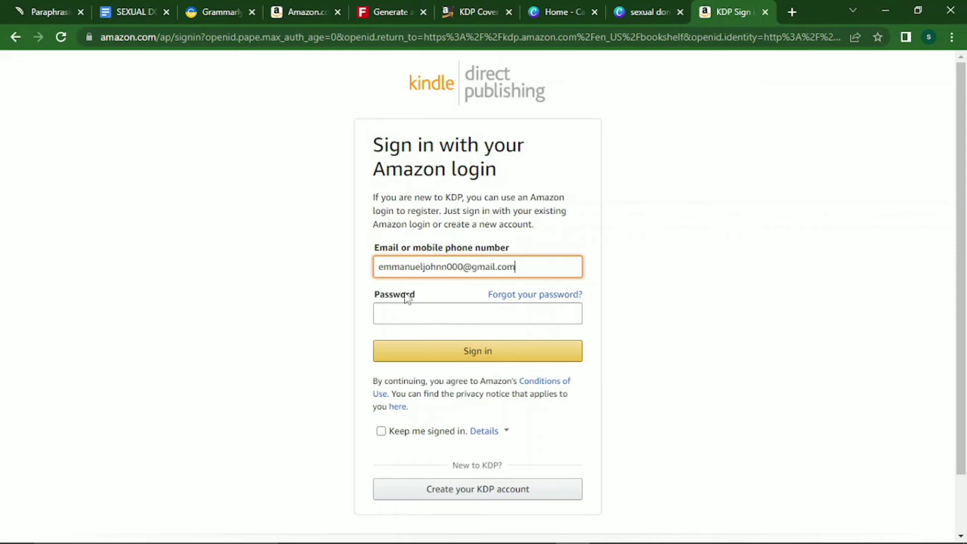
{"action": "left_click", "coordinate": [406, 307]}
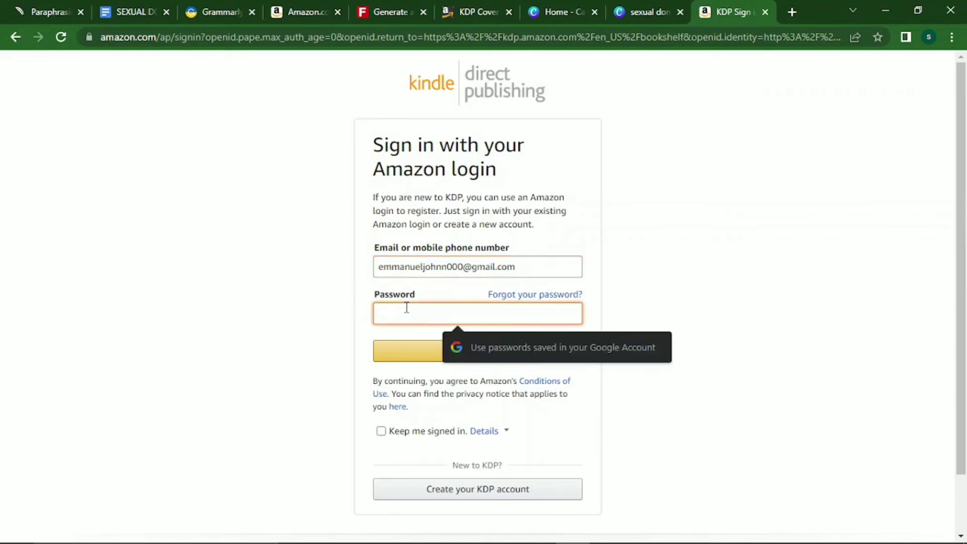
{"action": "type", "text": "••"}
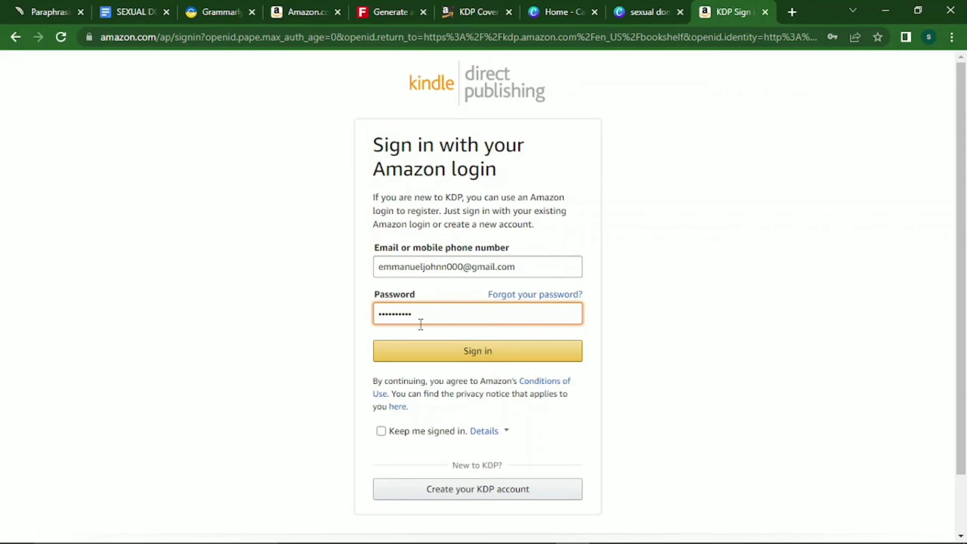
{"action": "left_click", "coordinate": [381, 431]}
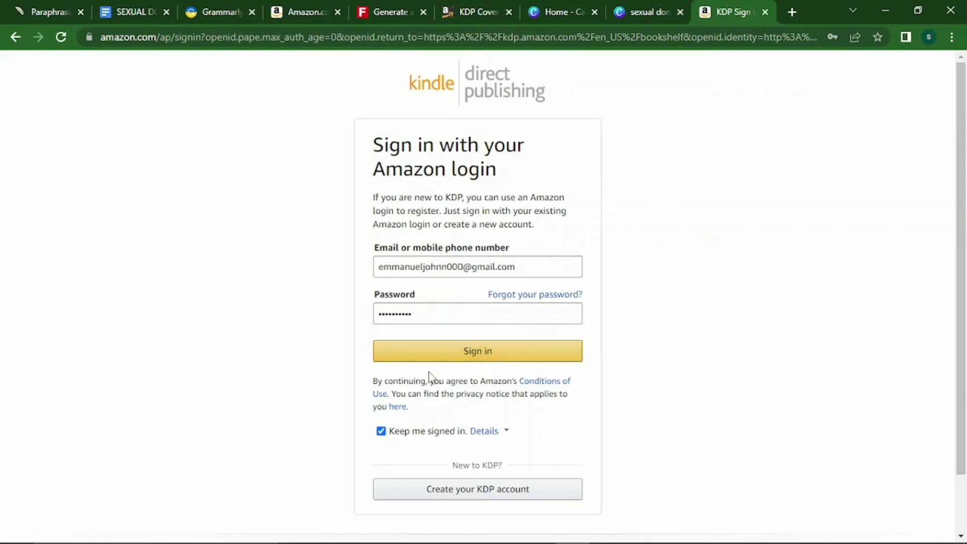
{"action": "left_click", "coordinate": [435, 356]}
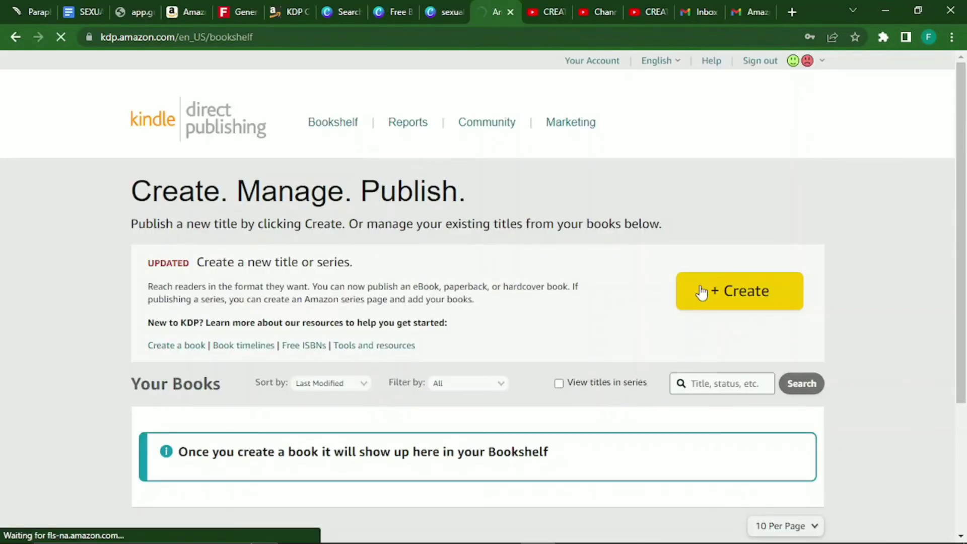
Create a new Kindle eBook and enter 'Sexual Dominance' as its book title.
{"action": "left_click", "coordinate": [701, 292]}
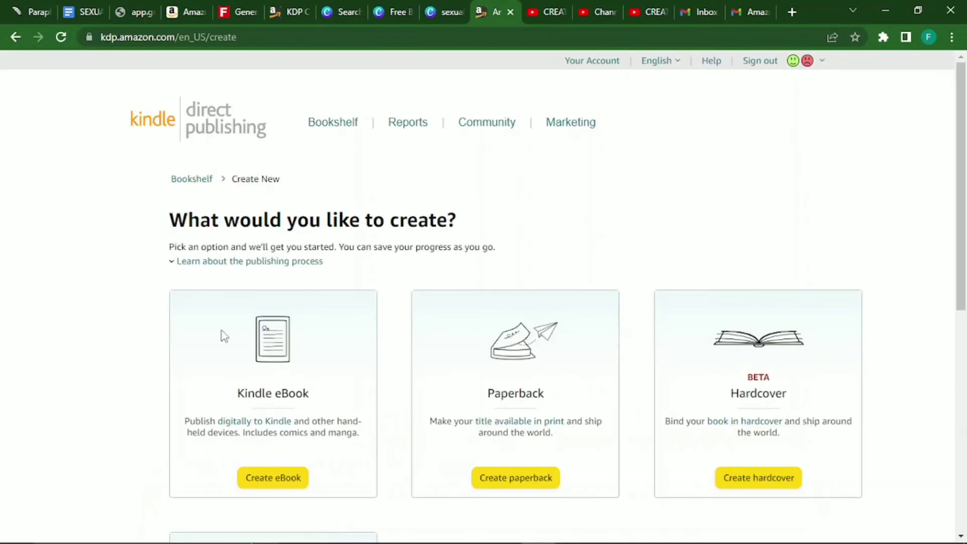
{"action": "scroll", "coordinate": [961, 236], "scroll_direction": "down", "scroll_amount": 2}
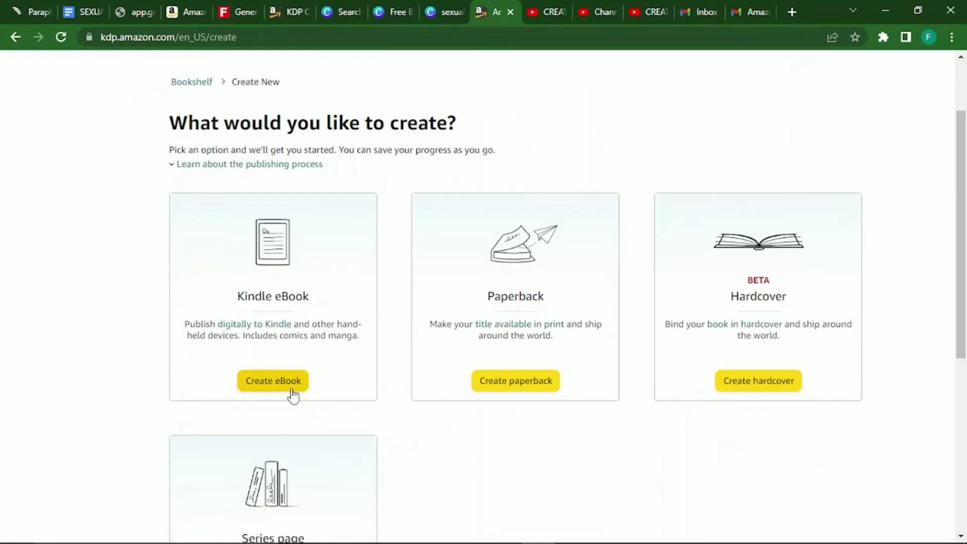
{"action": "left_click", "coordinate": [292, 396]}
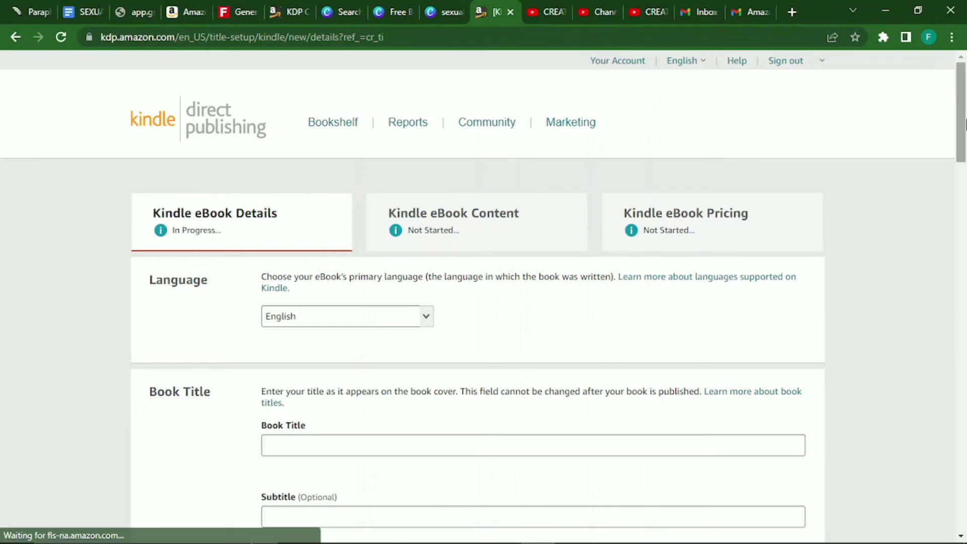
{"action": "left_click_drag", "start_coordinate": [963, 122], "coordinate": [964, 174]}
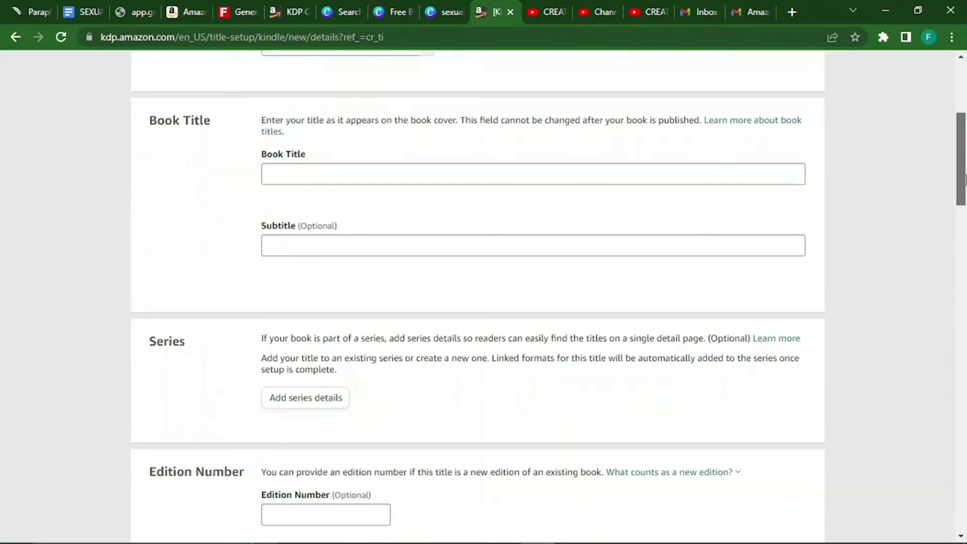
{"action": "left_click", "coordinate": [418, 171]}
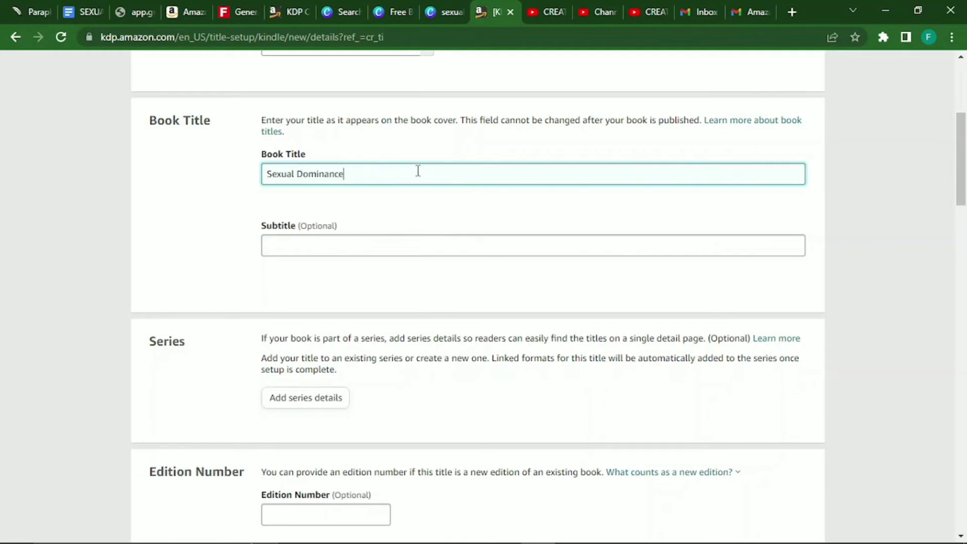
{"action": "left_click", "coordinate": [333, 252]}
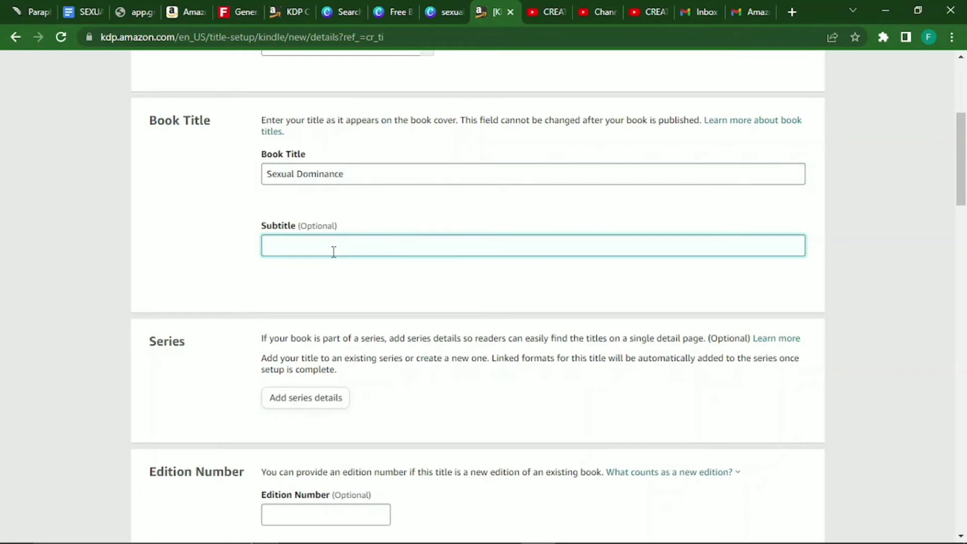
{"action": "left_click", "coordinate": [76, 12]}
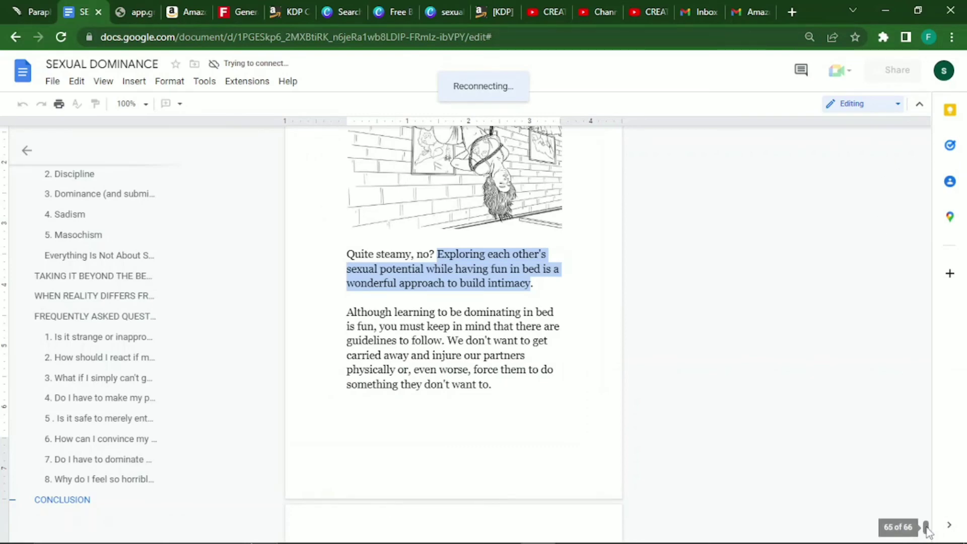
Paste 'How to Dominate your Partner in Bed' from the manuscript's title page into Subtitle.
{"action": "left_click_drag", "start_coordinate": [924, 525], "coordinate": [924, 132]}
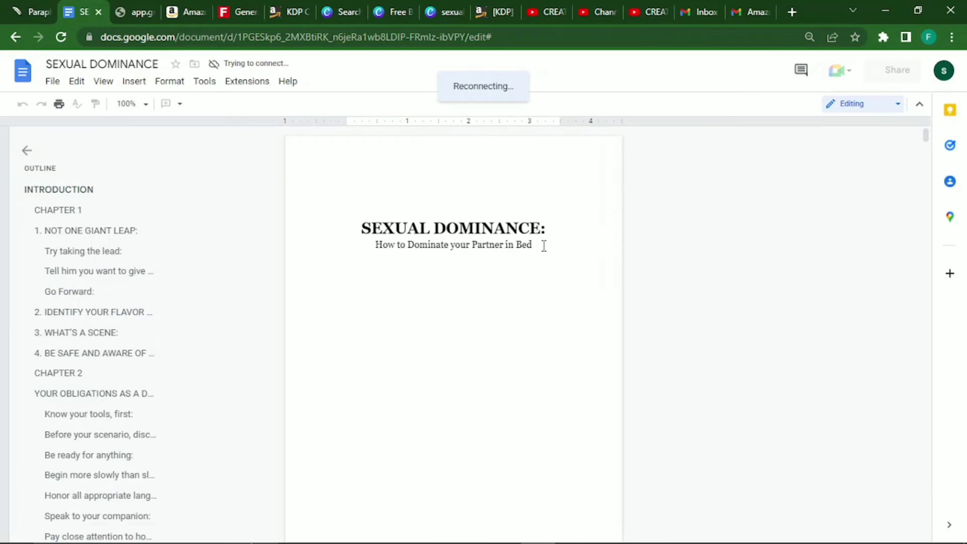
{"action": "left_click_drag", "start_coordinate": [544, 246], "coordinate": [379, 251]}
{"action": "key", "text": "ctrl+c"}
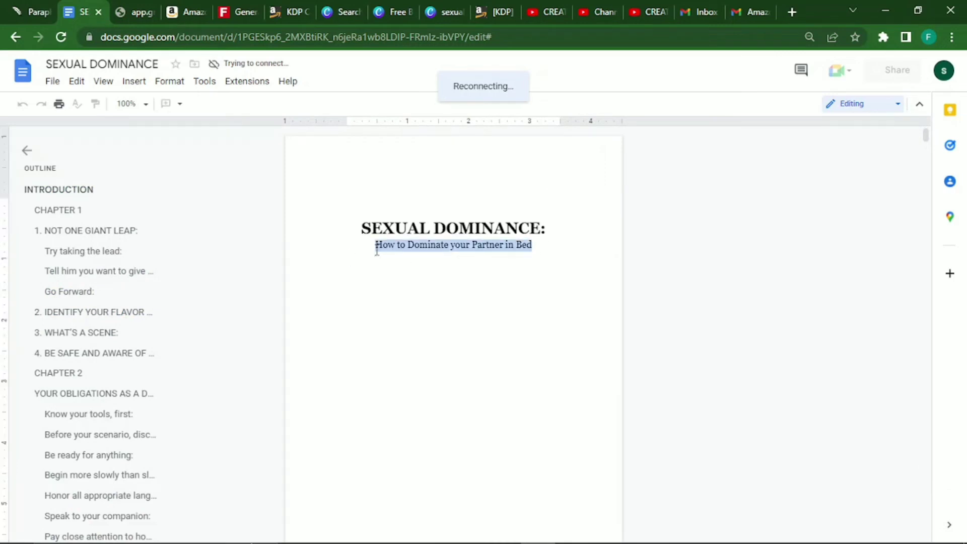
{"action": "left_click", "coordinate": [493, 10]}
{"action": "key", "text": "ctrl+v"}
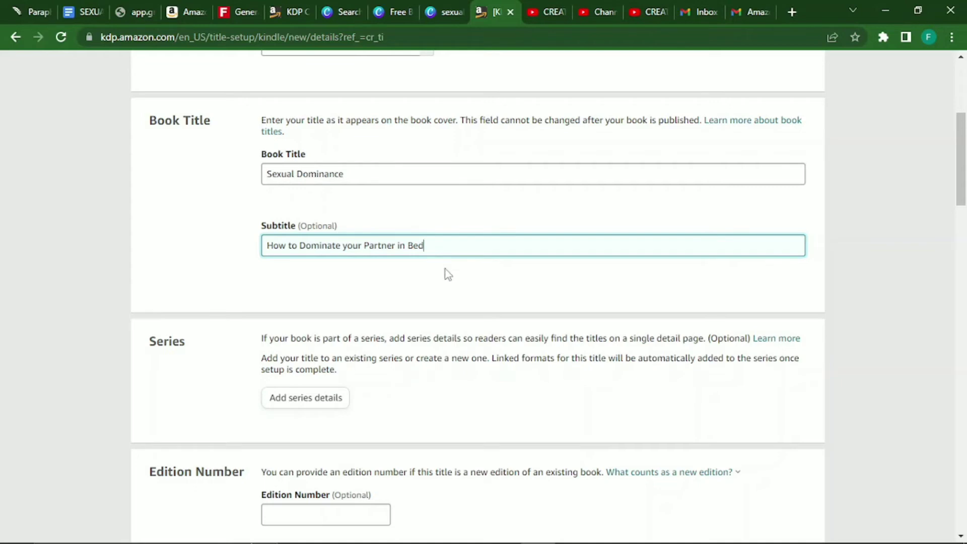
Paste the manuscript's author name into the author first-name field.
{"action": "left_click_drag", "start_coordinate": [960, 179], "coordinate": [963, 254]}
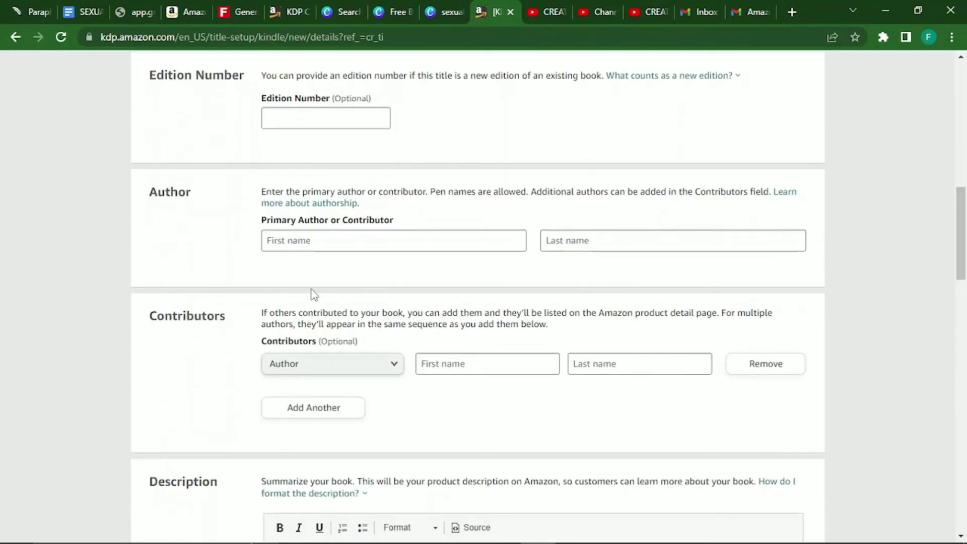
{"action": "left_click", "coordinate": [357, 242]}
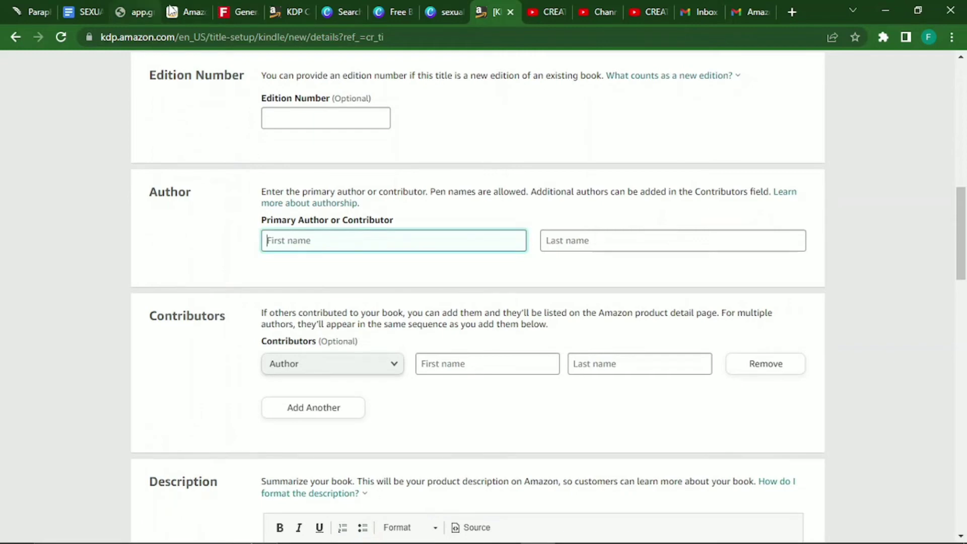
{"action": "left_click", "coordinate": [83, 12]}
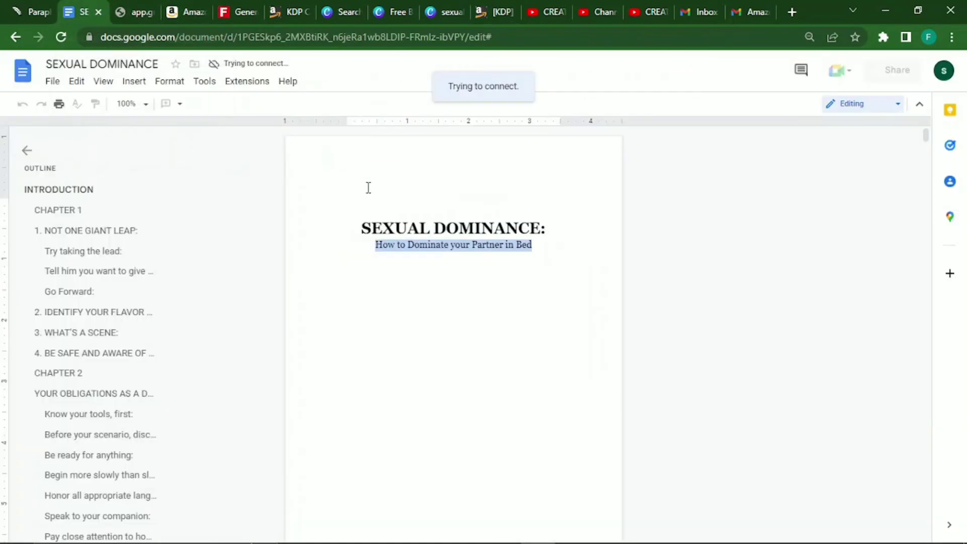
{"action": "left_click_drag", "start_coordinate": [925, 137], "coordinate": [924, 142]}
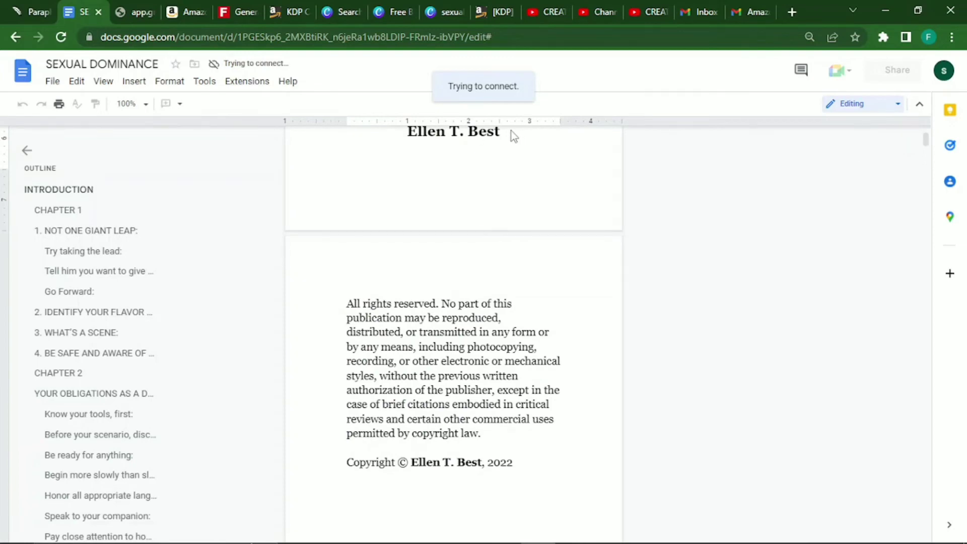
{"action": "left_click_drag", "start_coordinate": [508, 133], "coordinate": [405, 330]}
{"action": "key", "text": "ctrl+c"}
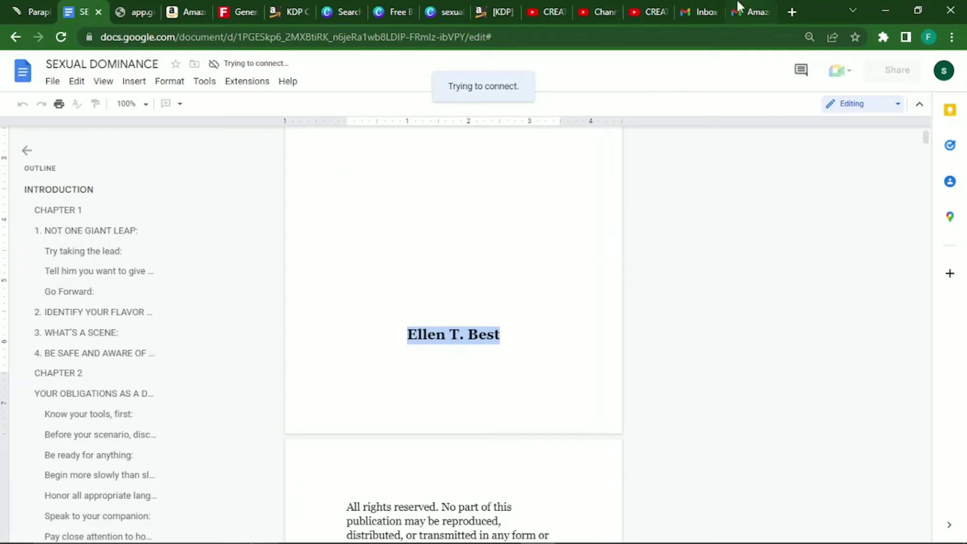
{"action": "left_click", "coordinate": [485, 13]}
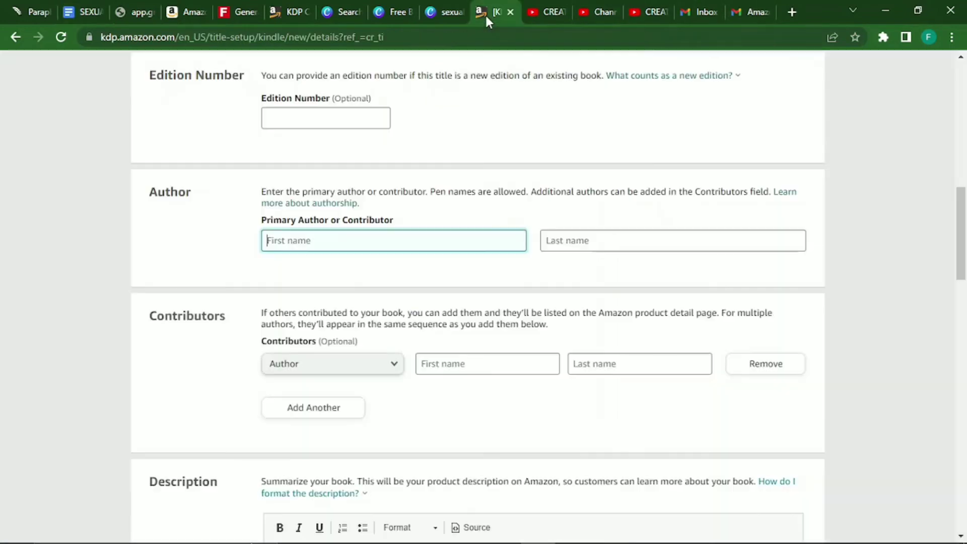
{"action": "key", "text": "ctrl+v"}
Move the surname into the last-name field and the middle initial into the first name.
{"action": "left_click_drag", "start_coordinate": [320, 242], "coordinate": [295, 241]}
{"action": "key", "text": "BackSpace"}
{"action": "left_click", "coordinate": [591, 244]}
{"action": "type", "text": "T. Best"}
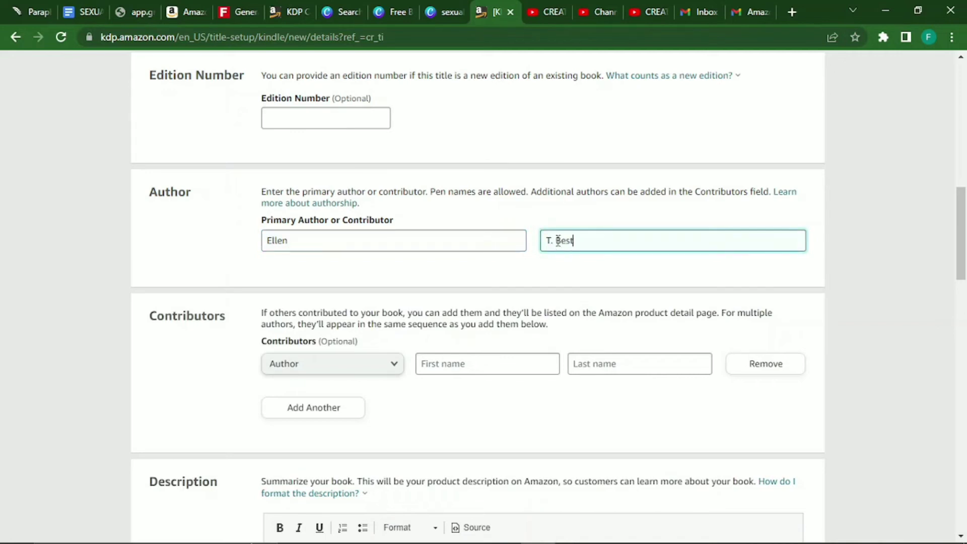
{"action": "left_click_drag", "start_coordinate": [556, 241], "coordinate": [545, 236]}
{"action": "key", "text": "BackSpace"}
{"action": "left_click", "coordinate": [460, 243]}
{"action": "type", "text": "t"}
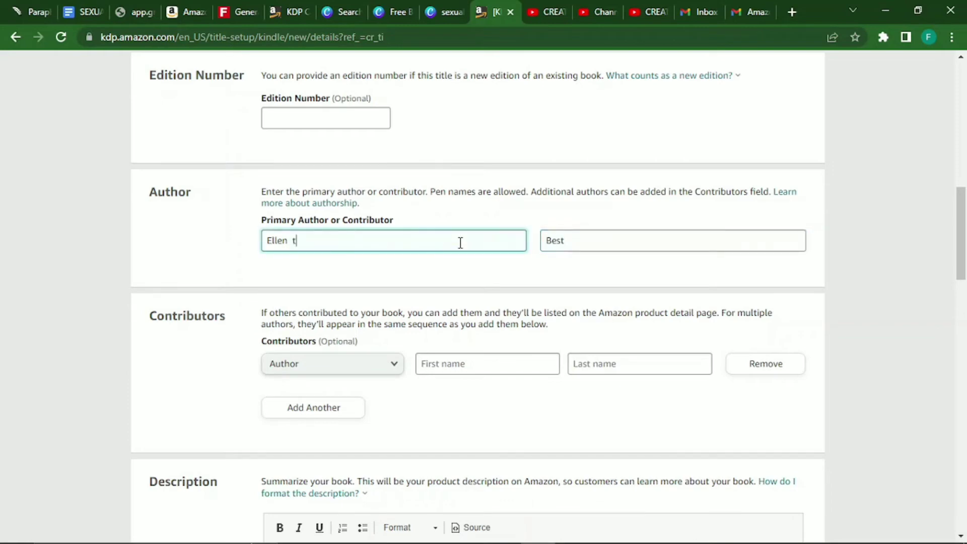
{"action": "type", "text": "T."}
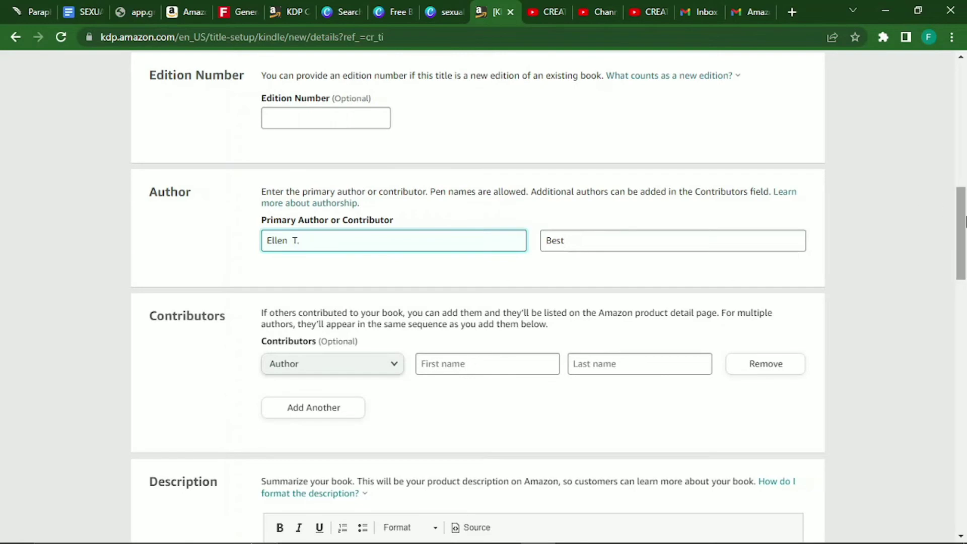
Remove the bold formatting from the lower part of the description.
{"action": "scroll", "coordinate": [963, 246], "scroll_direction": "down", "scroll_amount": 3}
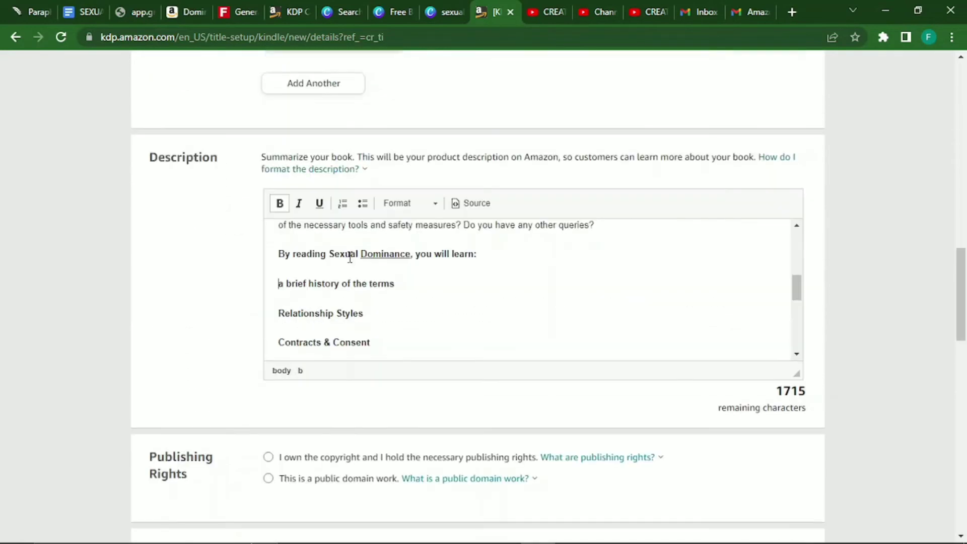
{"action": "key", "text": "shift+Down"}
{"action": "key", "text": "shift+Down"}
{"action": "key", "text": "shift+Down"}
{"action": "key", "text": "shift+Down"}
{"action": "key", "text": "shift+Down"}
{"action": "key", "text": "shift+Down"}
{"action": "key", "text": "shift+Down"}
{"action": "key", "text": "shift+Down"}
{"action": "key", "text": "shift+Down"}
{"action": "key", "text": "shift+Down"}
{"action": "key", "text": "shift+Down"}
{"action": "key", "text": "shift+Down"}
{"action": "key", "text": "shift+Down"}
{"action": "key", "text": "shift+Down"}
{"action": "key", "text": "shift+Down"}
{"action": "key", "text": "shift+Down"}
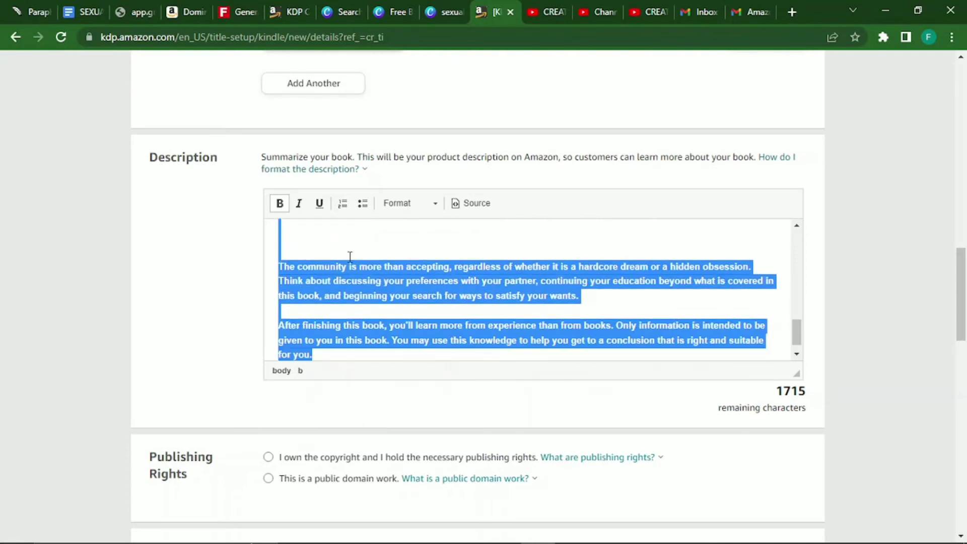
{"action": "key", "text": "ctrl+b"}
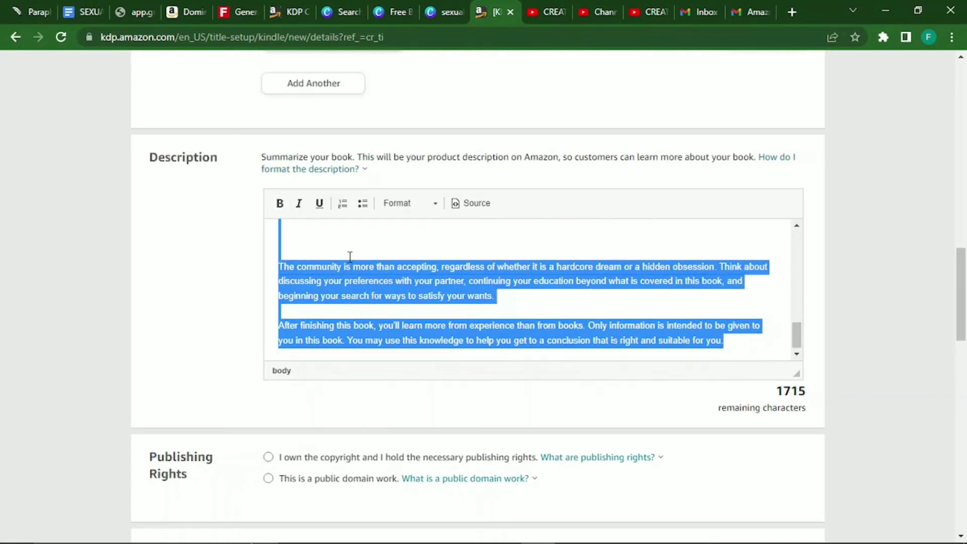
{"action": "key", "text": "Up"}
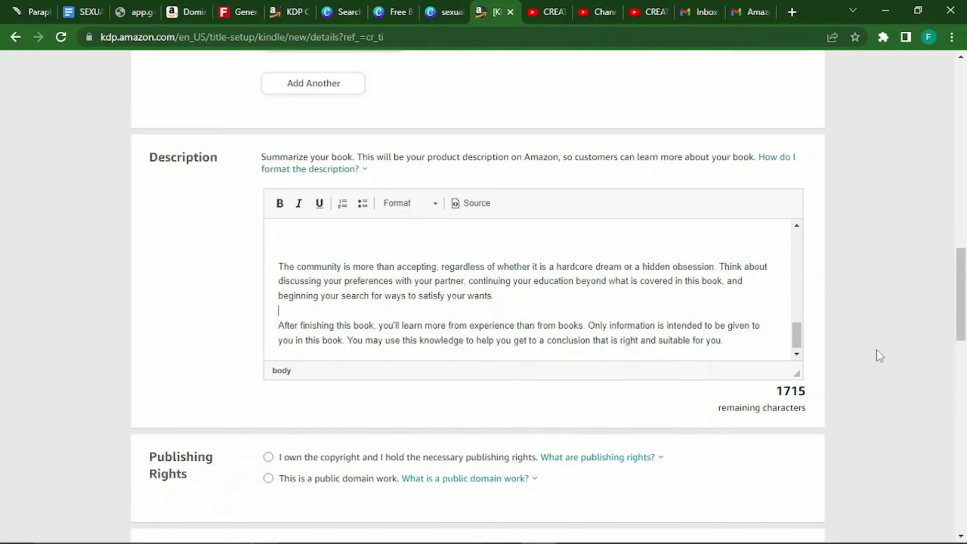
{"action": "key", "text": "Up"}
{"action": "key", "text": "Up"}
{"action": "key", "text": "Up"}
{"action": "key", "text": "Up"}
Add a blank line above the topic lines, then make the topics through FAQs a bulleted list.
{"action": "key", "text": "ctrl+End"}
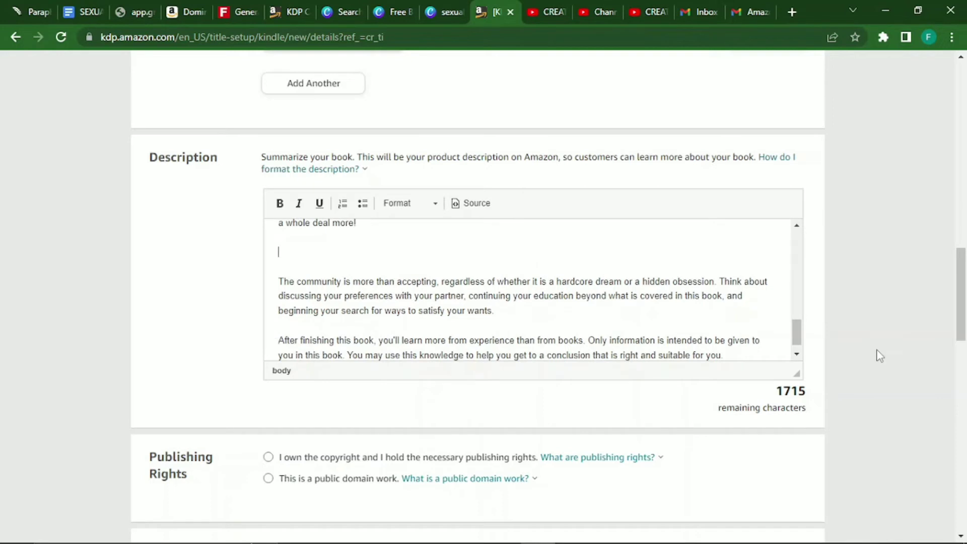
{"action": "key", "text": "Up"}
{"action": "key", "text": "Up"}
{"action": "key", "text": "Up"}
{"action": "key", "text": "Up"}
{"action": "key", "text": "Up"}
{"action": "key", "text": "Up"}
{"action": "key", "text": "Up"}
{"action": "key", "text": "Up"}
{"action": "key", "text": "Up"}
{"action": "key", "text": "Up"}
{"action": "key", "text": "Up"}
{"action": "key", "text": "Up"}
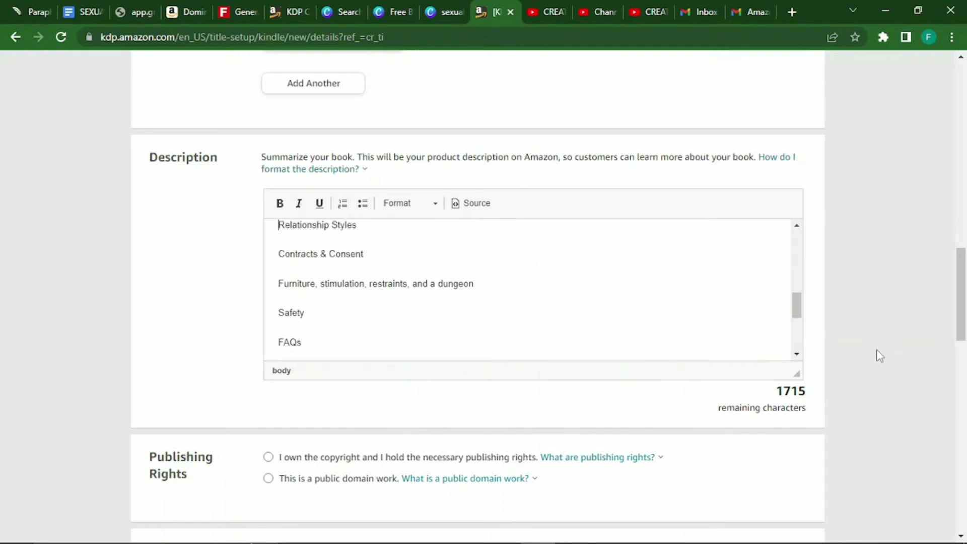
{"action": "key", "text": "Up"}
{"action": "key", "text": "Up"}
{"action": "key", "text": "Return"}
{"action": "key", "text": "Up"}
{"action": "key", "text": "ctrl+b"}
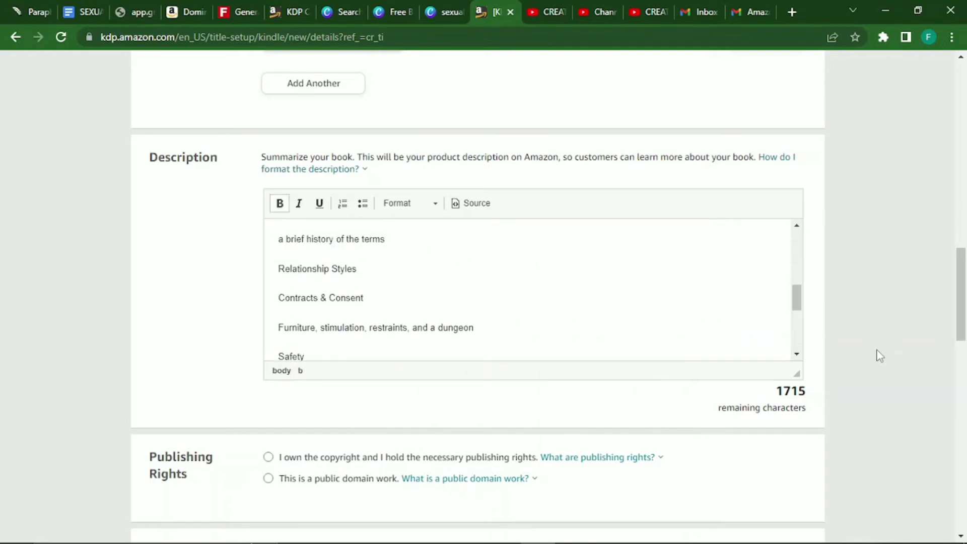
{"action": "key", "text": "Down"}
{"action": "key", "text": "shift+Down"}
{"action": "key", "text": "shift+Down"}
{"action": "key", "text": "shift+Down"}
{"action": "key", "text": "shift+Down"}
{"action": "key", "text": "shift+Down"}
{"action": "key", "text": "shift+Down"}
{"action": "key", "text": "shift+Down"}
{"action": "key", "text": "shift+Down"}
{"action": "key", "text": "shift+Down"}
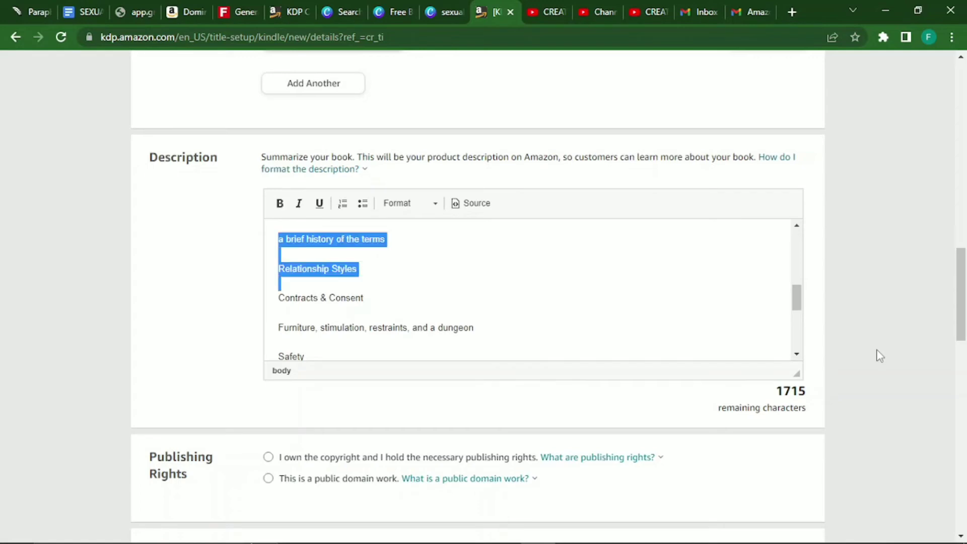
{"action": "key", "text": "shift+Down"}
{"action": "key", "text": "shift+Down"}
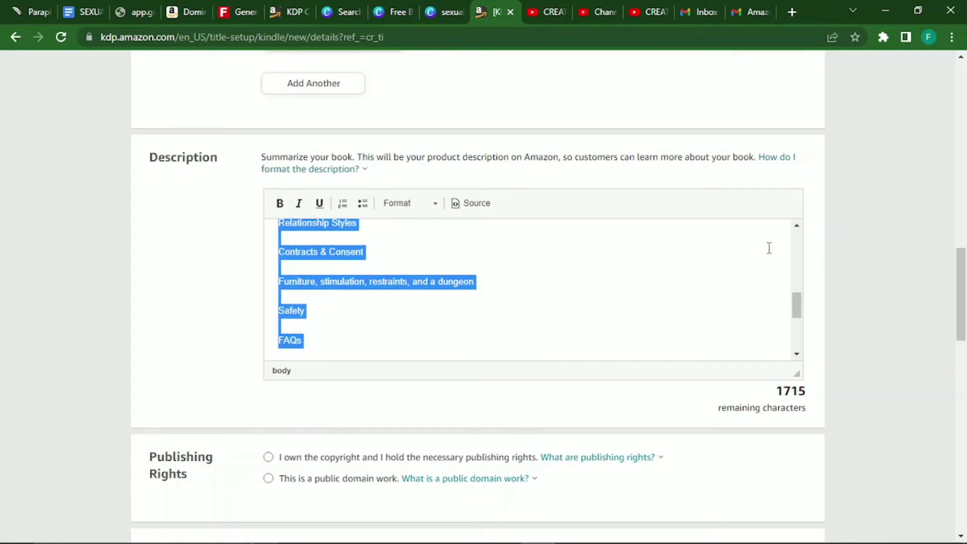
{"action": "left_click", "coordinate": [363, 204]}
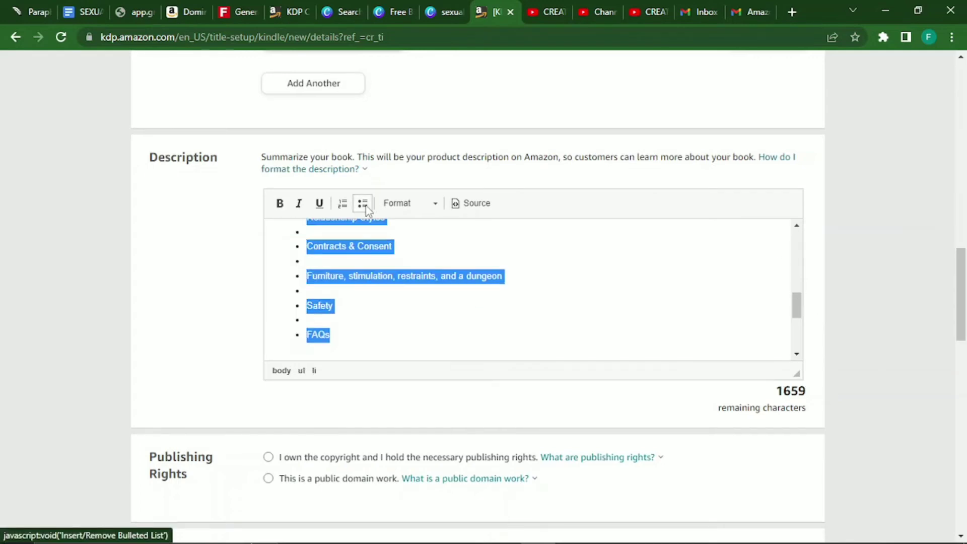
Delete the empty bullets between the topic items.
{"action": "key", "text": "Down"}
{"action": "key", "text": "Up"}
{"action": "key", "text": "Up"}
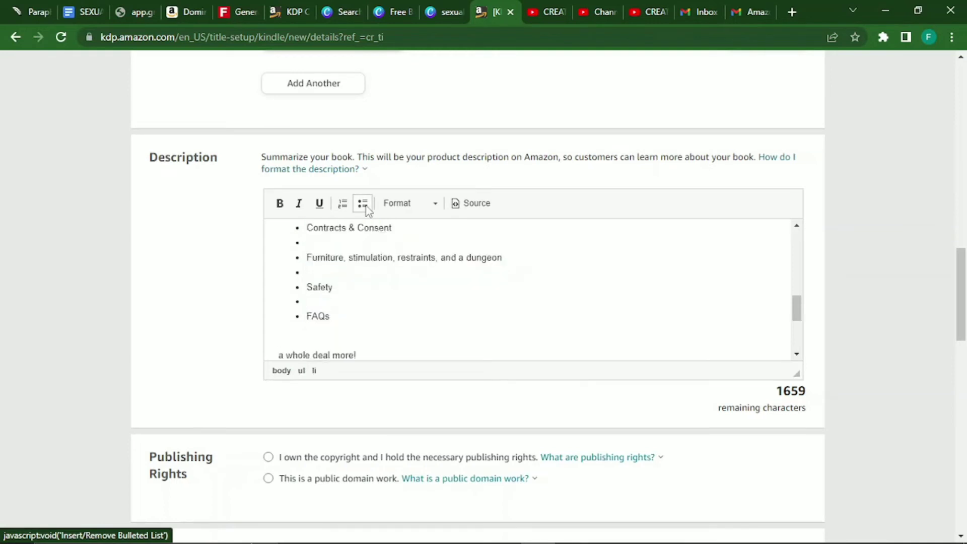
{"action": "key", "text": "BackSpace"}
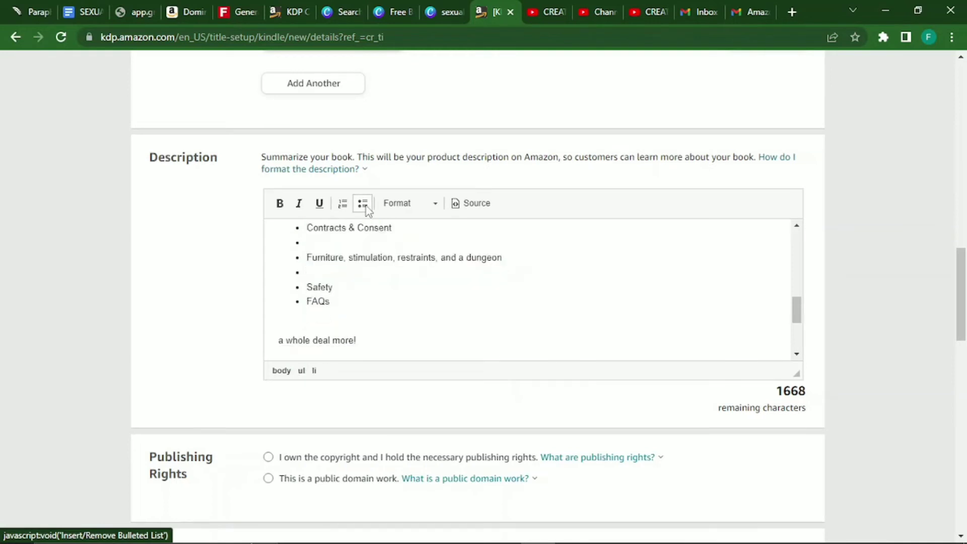
{"action": "key", "text": "Up"}
{"action": "key", "text": "BackSpace"}
{"action": "key", "text": "Up"}
{"action": "key", "text": "BackSpace"}
{"action": "key", "text": "Up"}
{"action": "key", "text": "BackSpace"}
{"action": "key", "text": "Up"}
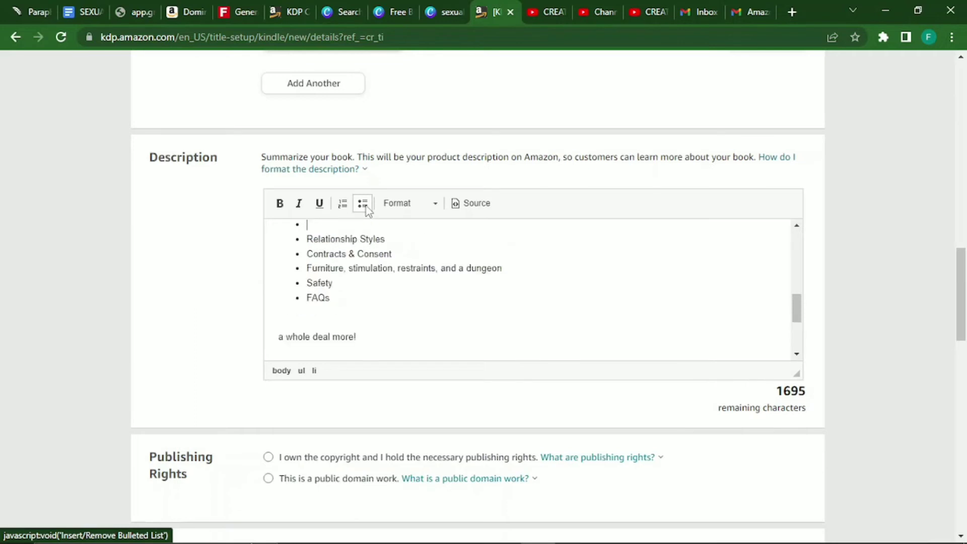
{"action": "key", "text": "BackSpace"}
{"action": "key", "text": "Up"}
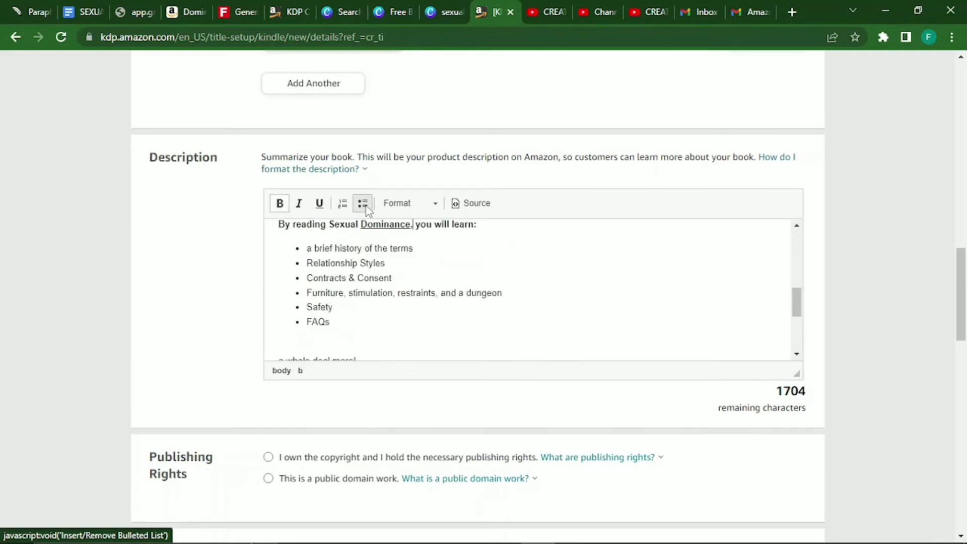
Capitalize the first bullet so it starts with 'A'.
{"action": "key", "text": "Down"}
{"action": "key", "text": "Down"}
{"action": "key", "text": "Down"}
{"action": "key", "text": "Down"}
{"action": "key", "text": "Down"}
{"action": "key", "text": "Down"}
{"action": "key", "text": "Down"}
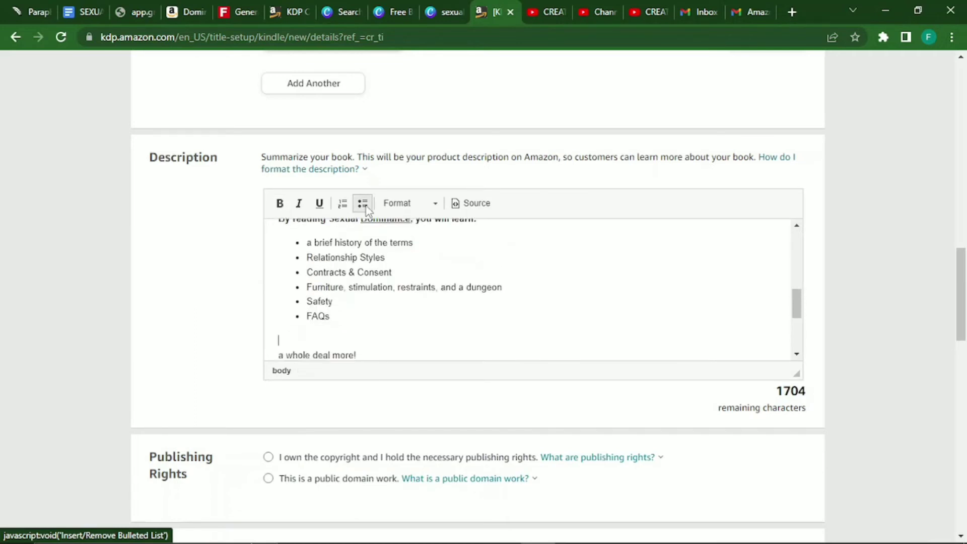
{"action": "key", "text": "Up"}
{"action": "key", "text": "Up"}
{"action": "key", "text": "Up"}
{"action": "key", "text": "Up"}
{"action": "key", "text": "Up"}
{"action": "key", "text": "Up"}
{"action": "key", "text": "Left"}
{"action": "key", "text": "Left"}
{"action": "key", "text": "Left"}
{"action": "key", "text": "Left"}
{"action": "key", "text": "Left"}
{"action": "key", "text": "Left"}
{"action": "key", "text": "Left"}
{"action": "key", "text": "Left"}
{"action": "key", "text": "Left"}
{"action": "key", "text": "Left"}
{"action": "key", "text": "Left"}
{"action": "key", "text": "Left"}
{"action": "key", "text": "Left"}
{"action": "key", "text": "Left"}
{"action": "key", "text": "Left"}
{"action": "key", "text": "Left"}
{"action": "key", "text": "Left"}
{"action": "key", "text": "Left"}
{"action": "key", "text": "Left"}
{"action": "key", "text": "Left"}
{"action": "key", "text": "shift+Left"}
{"action": "type", "text": "A"}
Remove the blank lines after the list, leaving the empty line as plain text rather than a bullet.
{"action": "key", "text": "ctrl+End"}
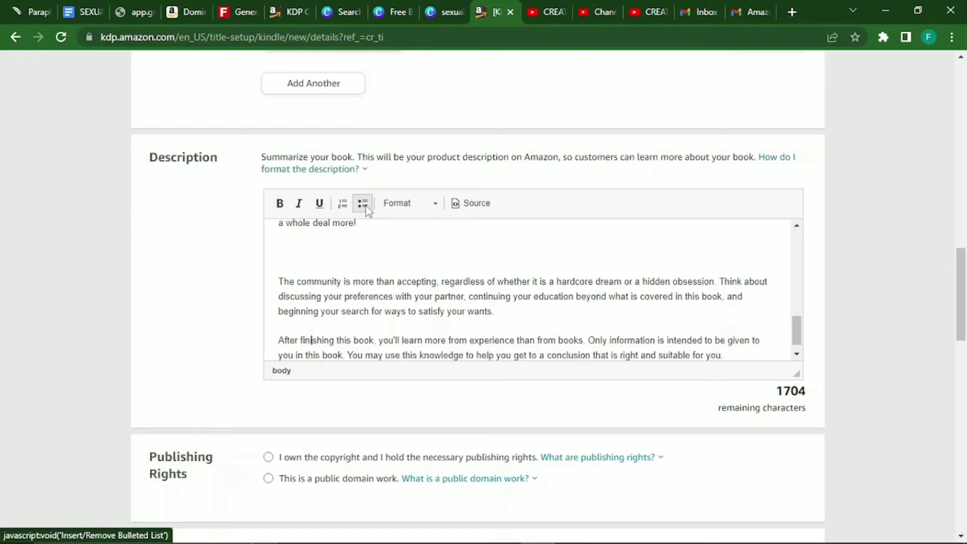
{"action": "key", "text": "Up"}
{"action": "key", "text": "Up"}
{"action": "key", "text": "Up"}
{"action": "key", "text": "Up"}
{"action": "key", "text": "Up"}
{"action": "key", "text": "Up"}
{"action": "key", "text": "Up"}
{"action": "key", "text": "Up"}
{"action": "key", "text": "Up"}
{"action": "key", "text": "Up"}
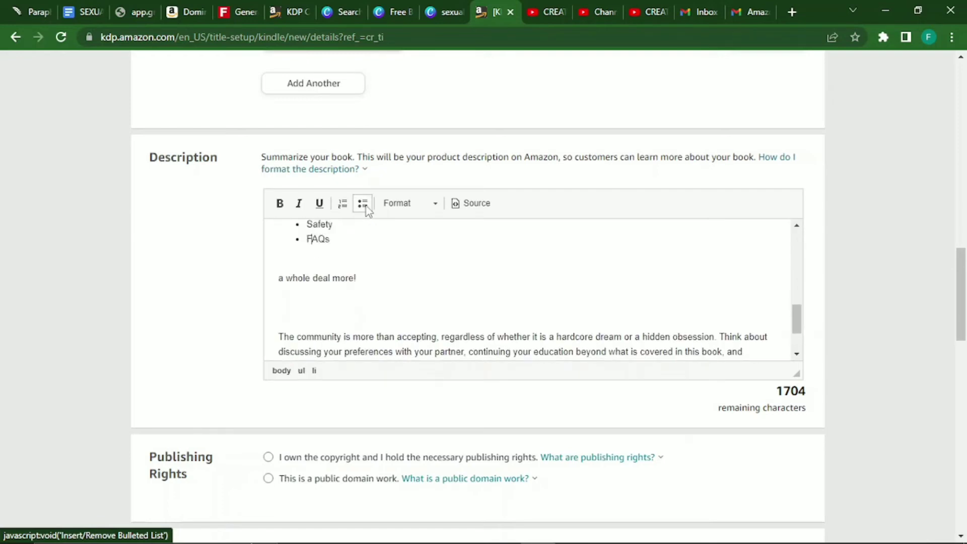
{"action": "key", "text": "Down"}
{"action": "key", "text": "BackSpace"}
{"action": "left_click", "coordinate": [363, 204]}
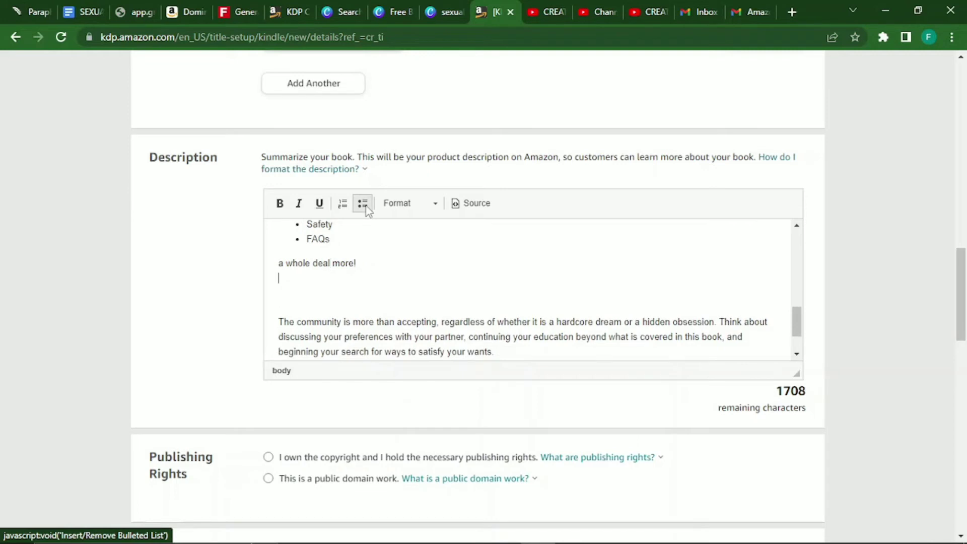
{"action": "key", "text": "BackSpace"}
{"action": "key", "text": "BackSpace"}
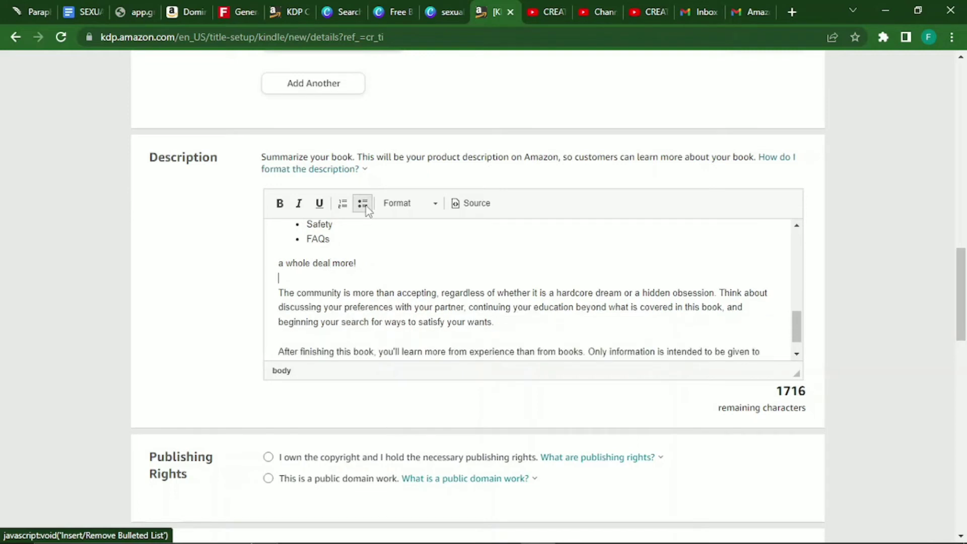
{"action": "key", "text": "ctrl+End"}
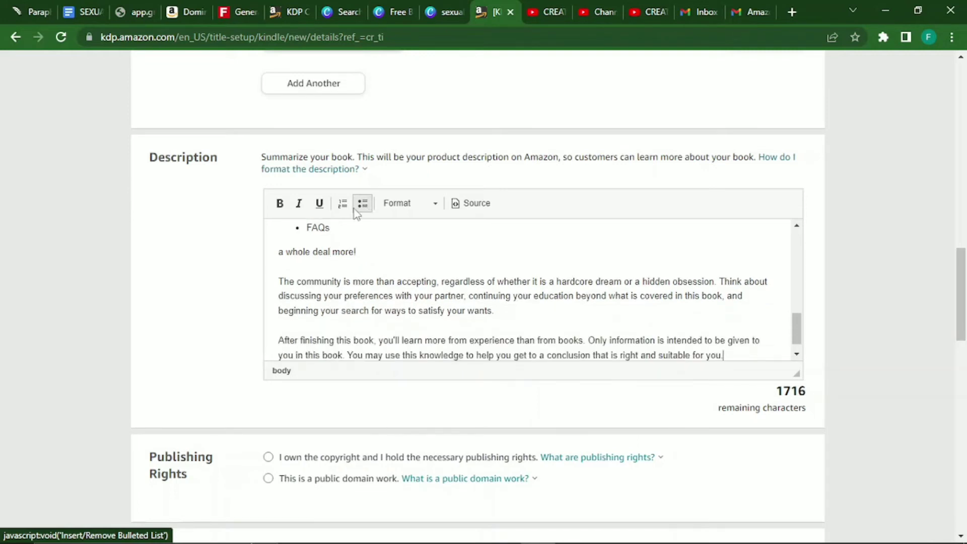
{"action": "mouse_move", "coordinate": [797, 335]}
{"action": "left_mouse_down"}
{"action": "mouse_move", "coordinate": [793, 234]}
{"action": "mouse_move", "coordinate": [795, 330]}
{"action": "left_mouse_up"}
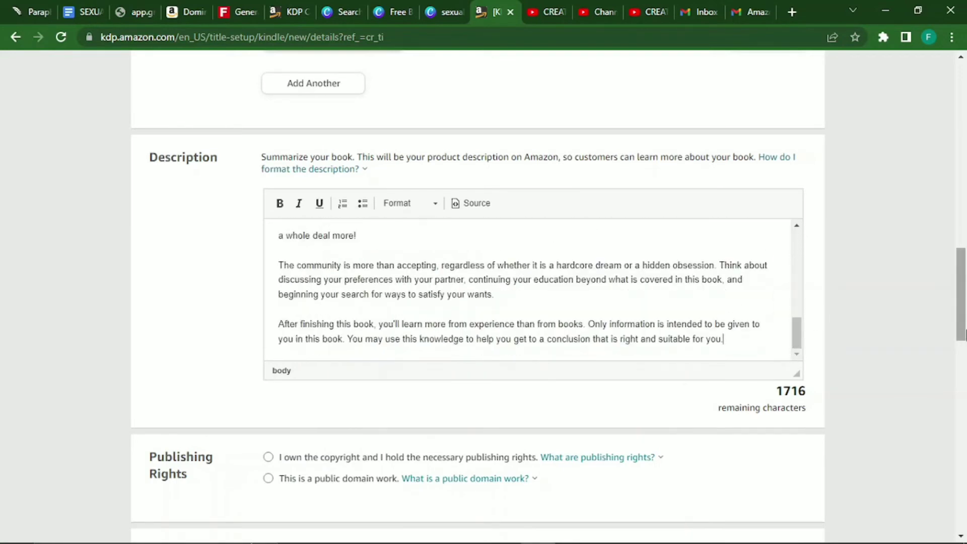
{"action": "scroll", "coordinate": [965, 297], "scroll_direction": "down", "scroll_amount": 4}
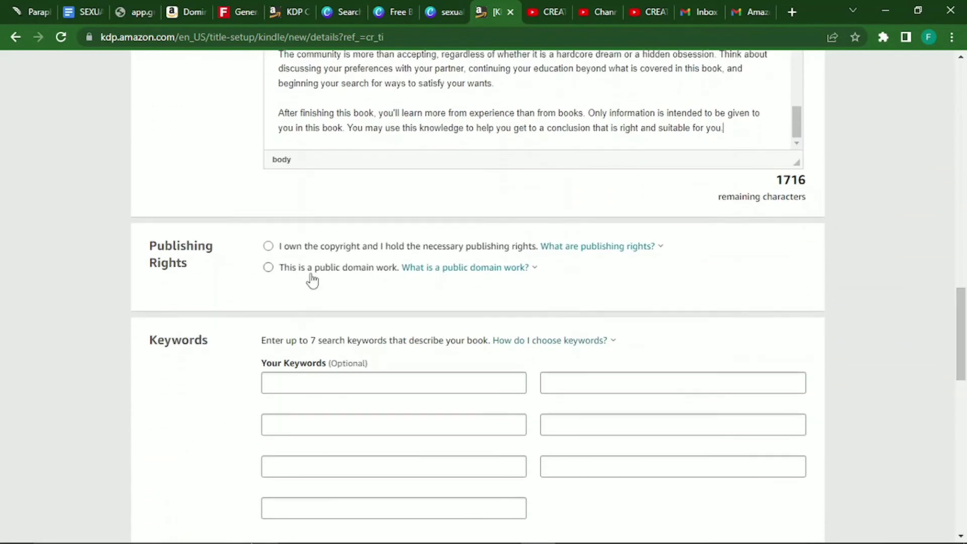
Confirm you own the publishing rights and enter 'sexual fantacy books for adults' as the first keyword.
{"action": "left_click", "coordinate": [275, 250]}
{"action": "left_click", "coordinate": [378, 381]}
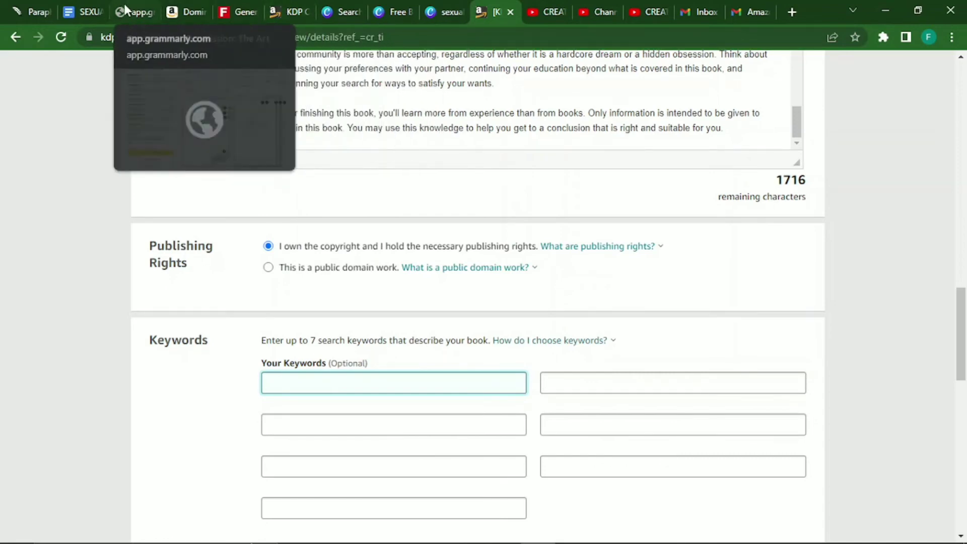
{"action": "left_click", "coordinate": [184, 12]}
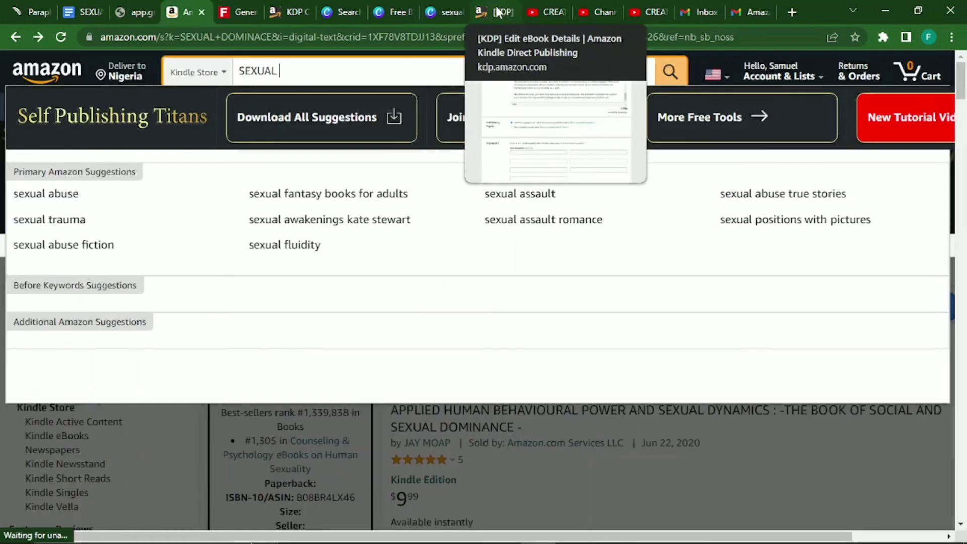
{"action": "left_click", "coordinate": [497, 12]}
{"action": "type", "text": "sexual "}
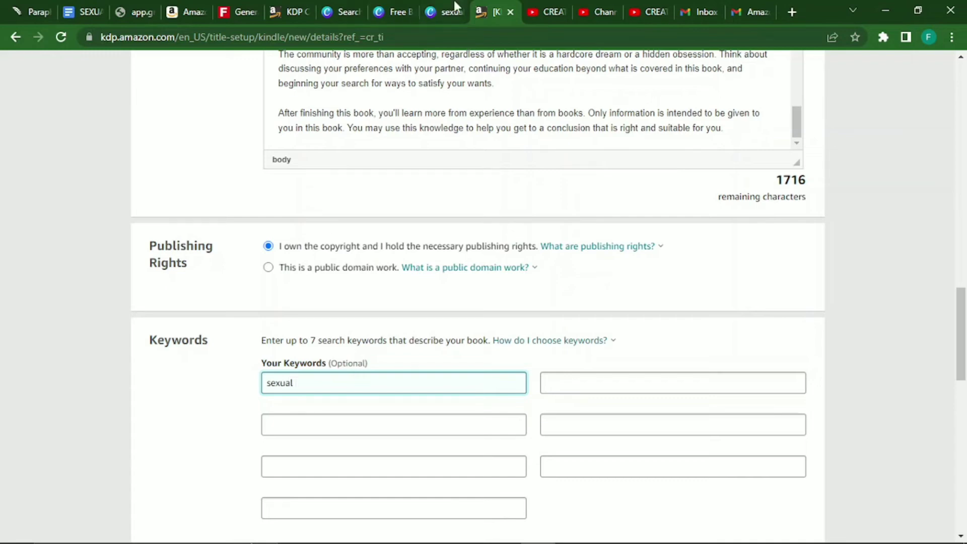
{"action": "type", "text": "fantacy books for ad"}
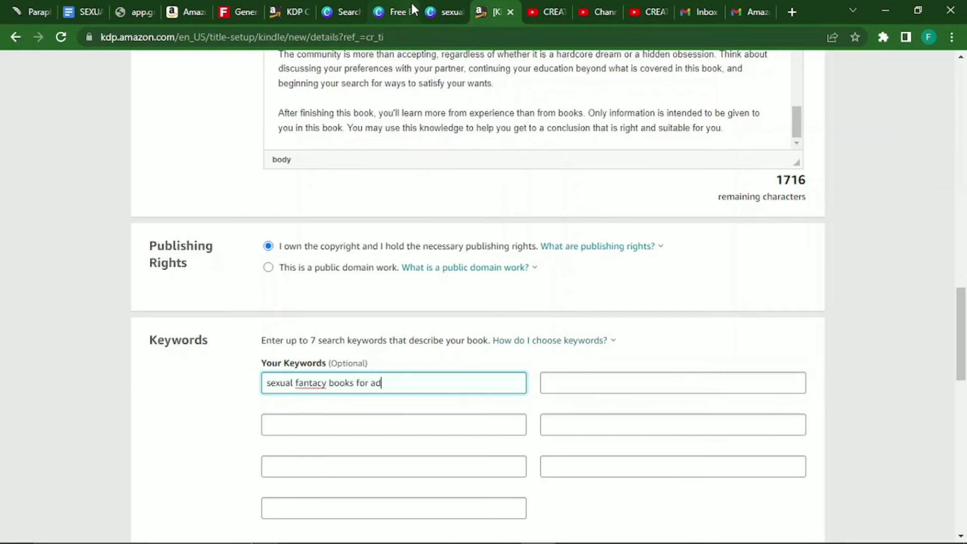
{"action": "type", "text": "ults"}
Correct the first keyword's spelling to 'sexual fantasy books for adults'.
{"action": "left_click", "coordinate": [183, 9]}
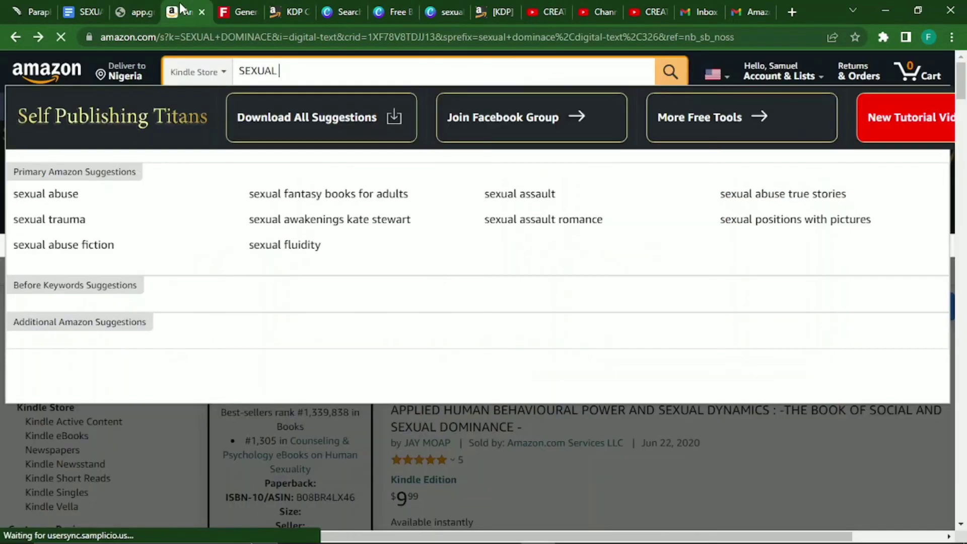
{"action": "left_click", "coordinate": [498, 8]}
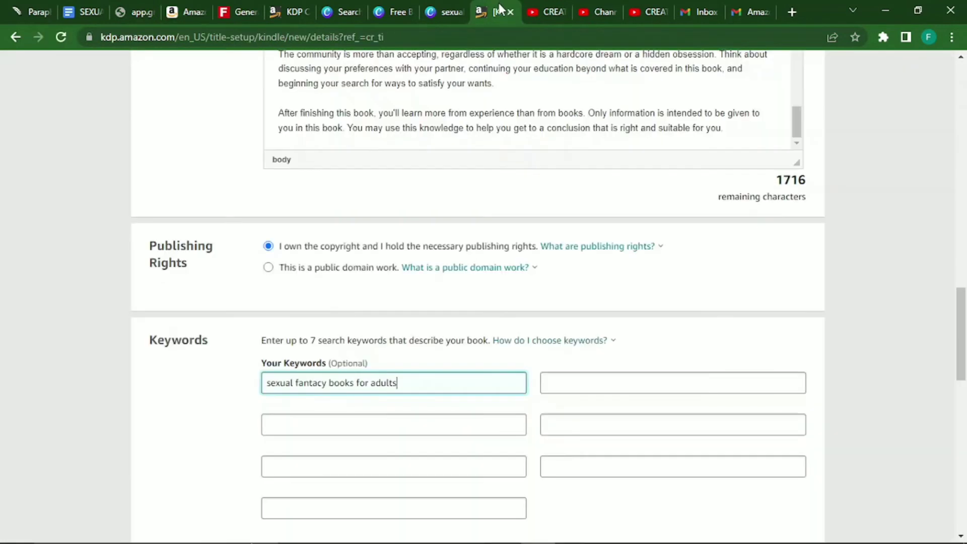
{"action": "key", "text": "ctrl+Left"}
{"action": "key", "text": "ctrl+Left"}
{"action": "key", "text": "ctrl+Left"}
{"action": "key", "text": "Left"}
{"action": "key", "text": "Left"}
{"action": "key", "text": "BackSpace"}
{"action": "type", "text": "s"}
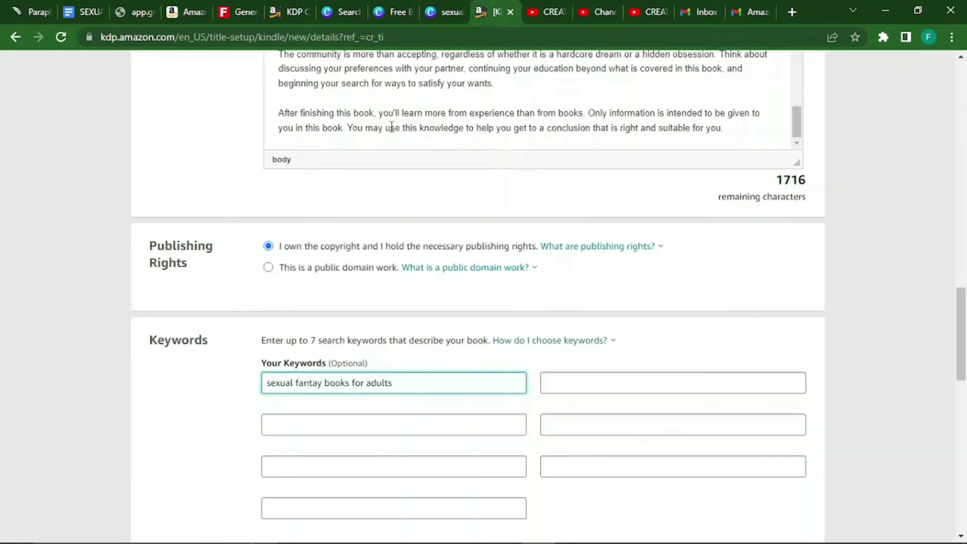
{"action": "key", "text": "ctrl+Right"}
{"action": "key", "text": "ctrl+Right"}
{"action": "key", "text": "ctrl+Right"}
{"action": "key", "text": "Right"}
{"action": "left_click", "coordinate": [409, 417]}
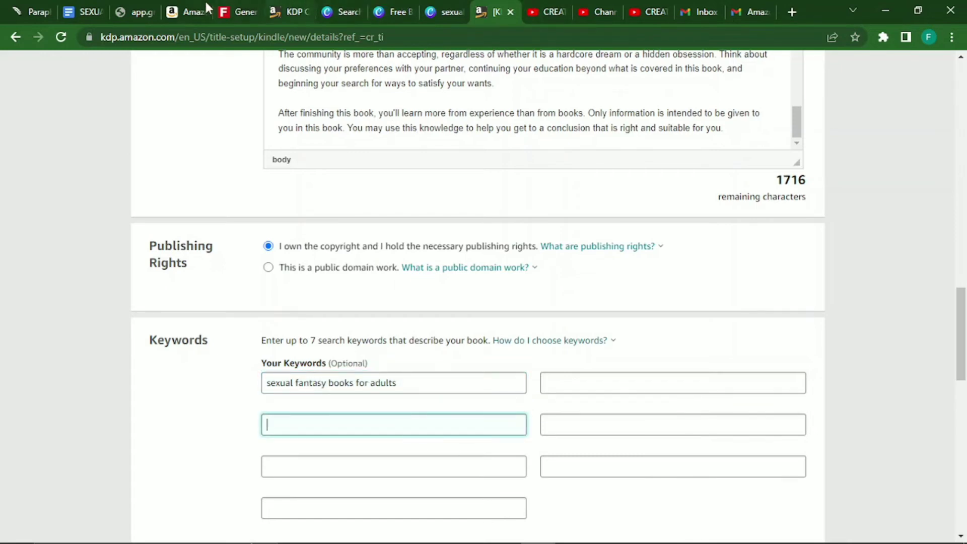
Add 'romance sexual books' as a keyword, based on the Amazon suggestions.
{"action": "left_click", "coordinate": [188, 6]}
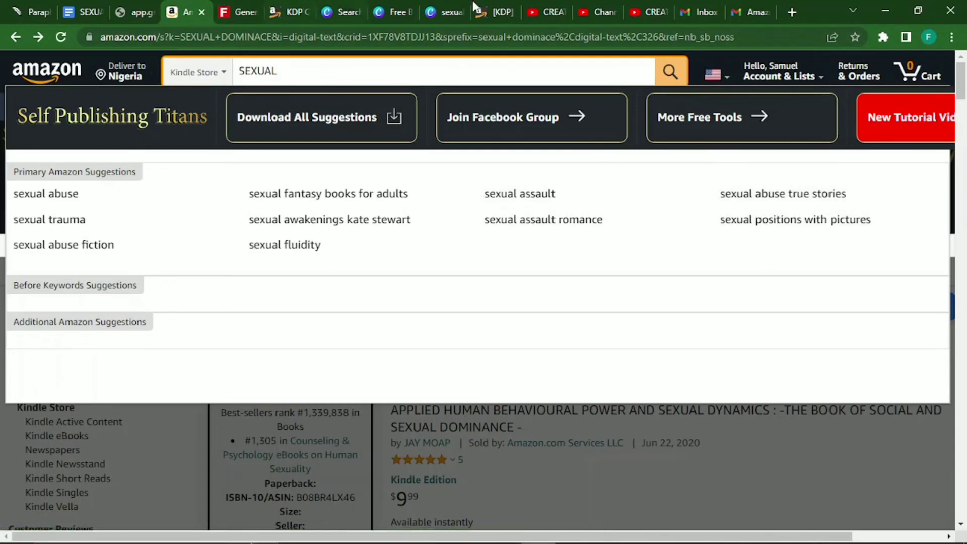
{"action": "left_click", "coordinate": [491, 11]}
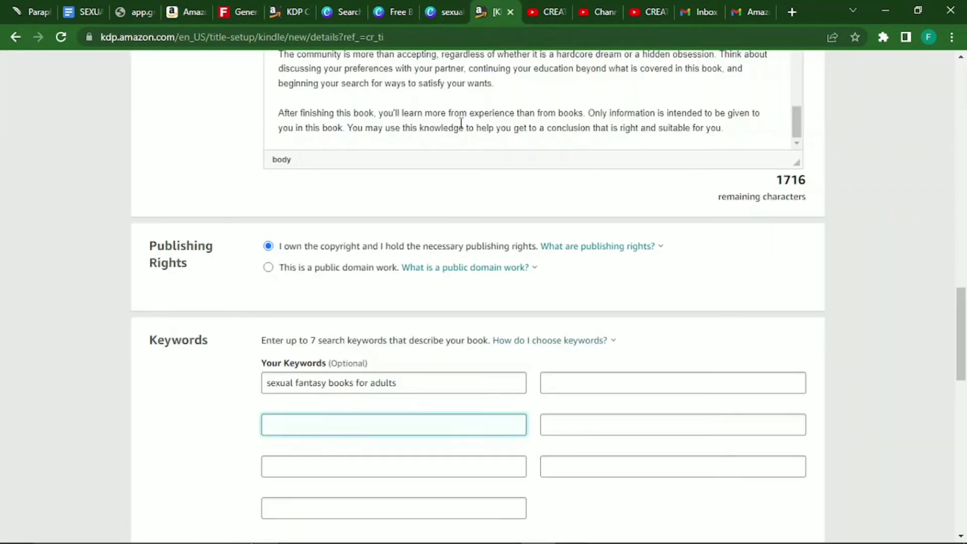
{"action": "type", "text": "romance  sexual books"}
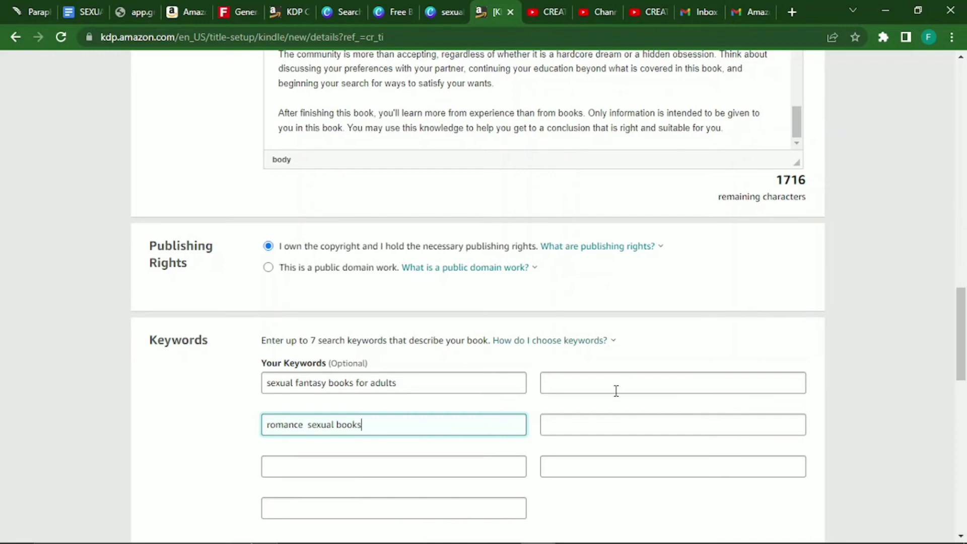
Add 'sexual dominance' as the next keyword.
{"action": "left_click", "coordinate": [616, 390]}
{"action": "type", "text": "se"}
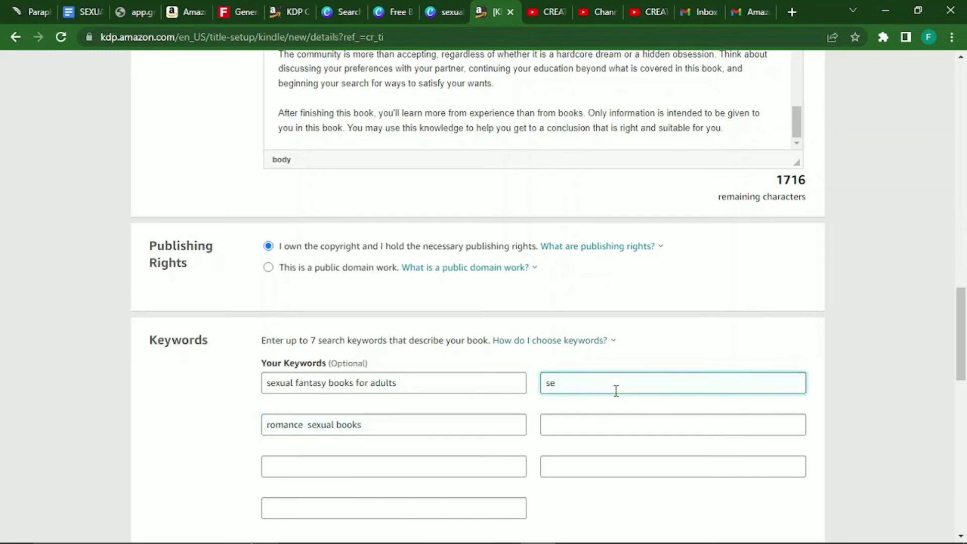
{"action": "key", "text": "BackSpace"}
{"action": "key", "text": "BackSpace"}
{"action": "type", "text": "s"}
{"action": "left_click", "coordinate": [577, 347]}
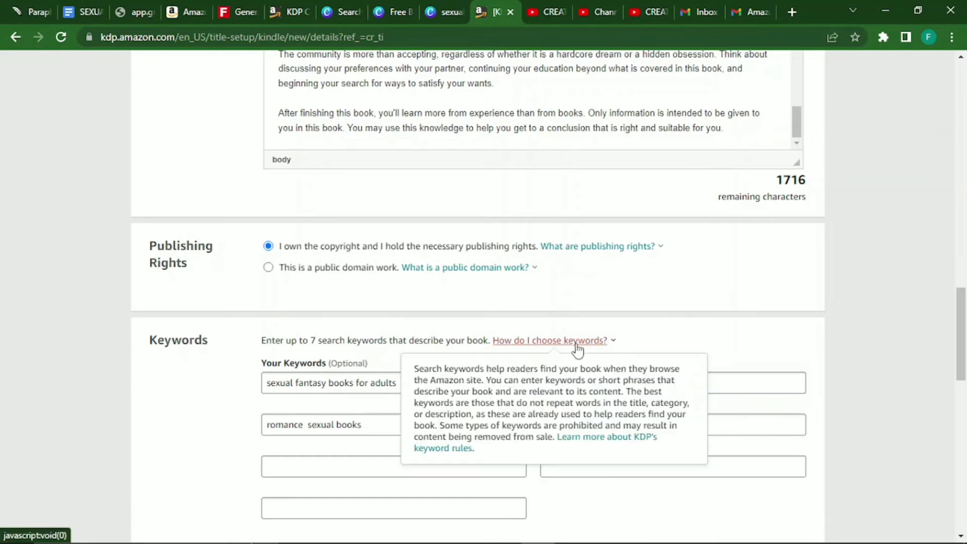
{"action": "left_click", "coordinate": [577, 347]}
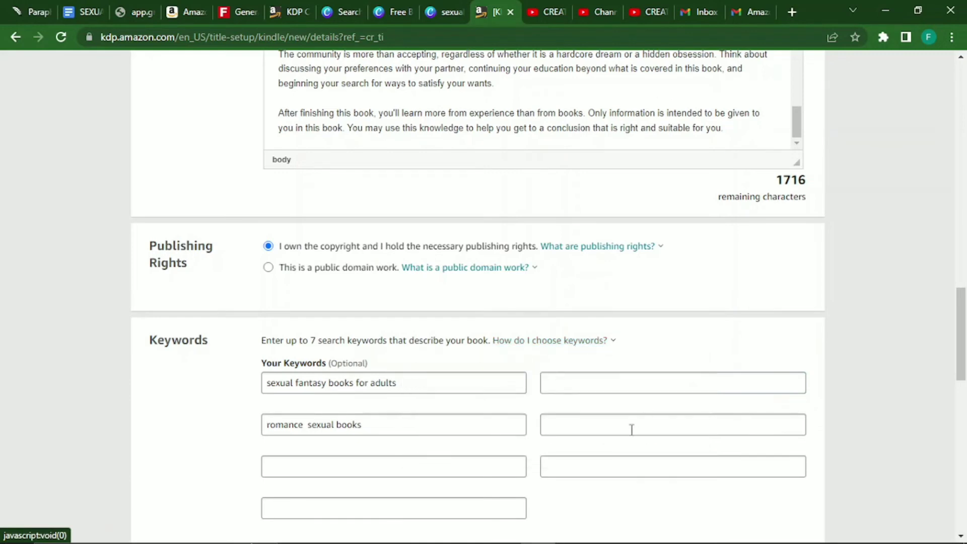
{"action": "left_click", "coordinate": [582, 393]}
{"action": "type", "text": "se"}
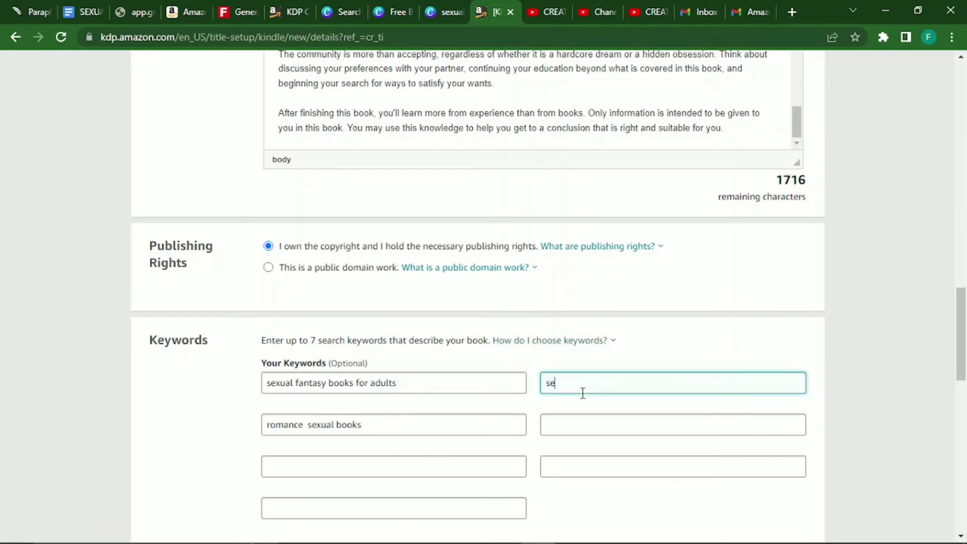
{"action": "type", "text": "xual dominance"}
Copy the subtitle 'How to Dominate your Partner in Bed' into the fourth keyword slot.
{"action": "left_click_drag", "start_coordinate": [962, 334], "coordinate": [964, 199]}
{"action": "scroll", "coordinate": [772, 116], "scroll_direction": "up", "scroll_amount": 1}
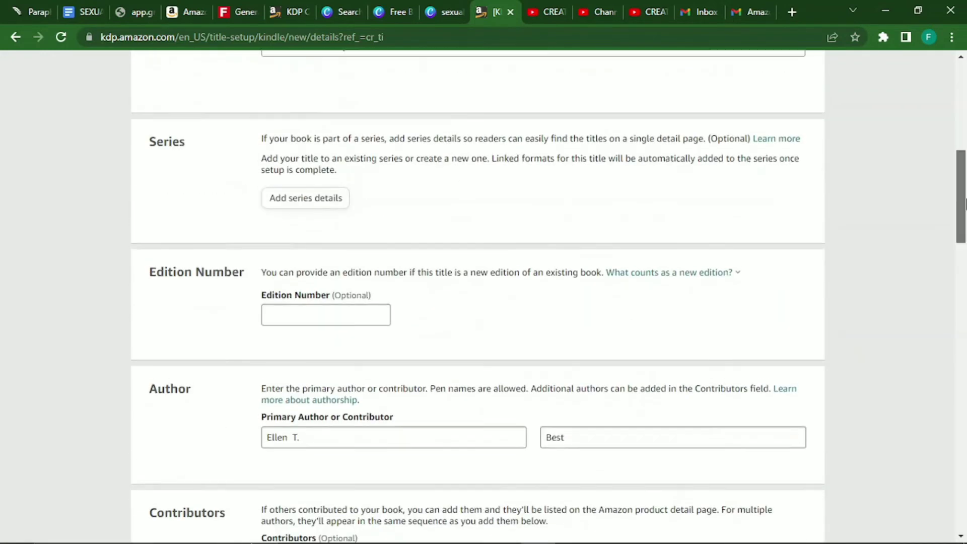
{"action": "left_click_drag", "start_coordinate": [448, 117], "coordinate": [248, 106]}
{"action": "key", "text": "ctrl+c"}
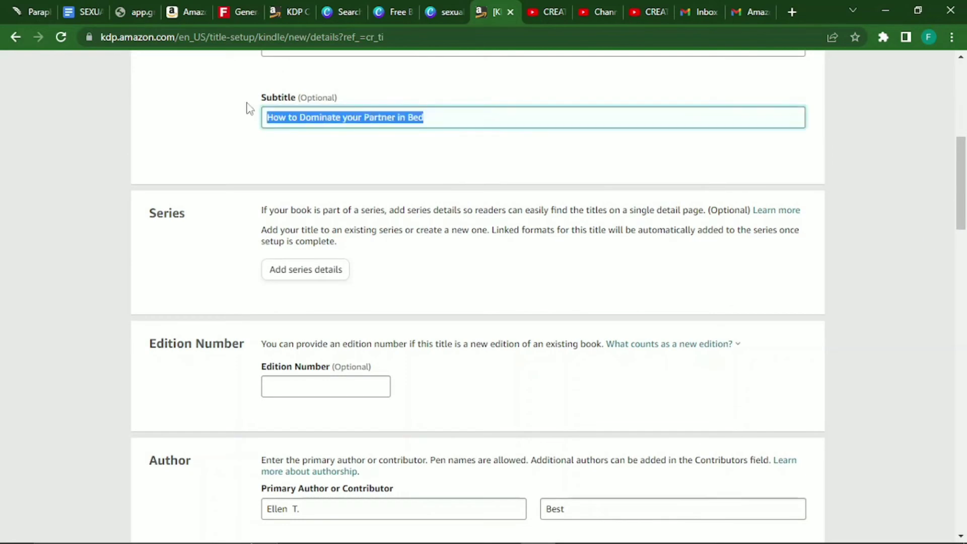
{"action": "left_click_drag", "start_coordinate": [962, 226], "coordinate": [965, 486]}
{"action": "scroll", "coordinate": [784, 400], "scroll_direction": "up", "scroll_amount": 14}
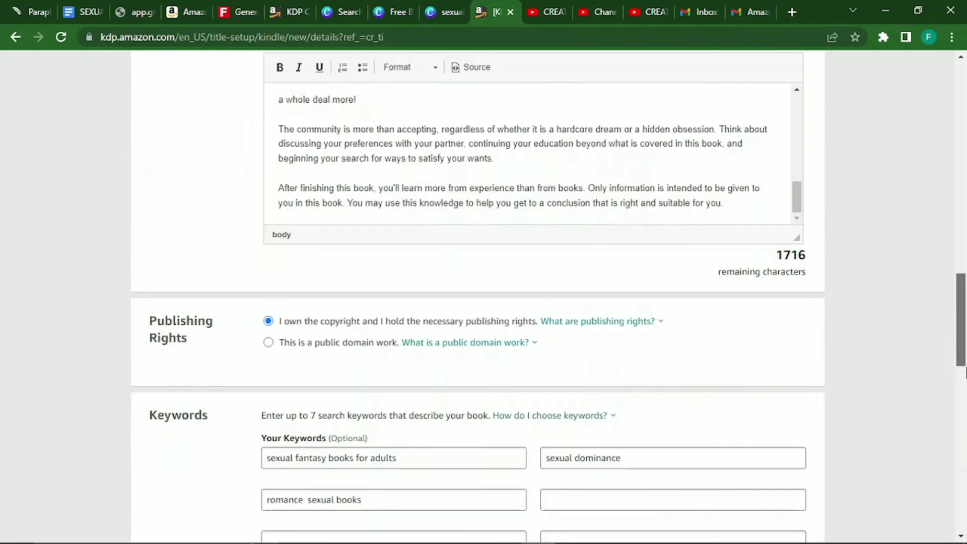
{"action": "scroll", "coordinate": [784, 400], "scroll_direction": "down", "scroll_amount": 2}
{"action": "left_click", "coordinate": [594, 368]}
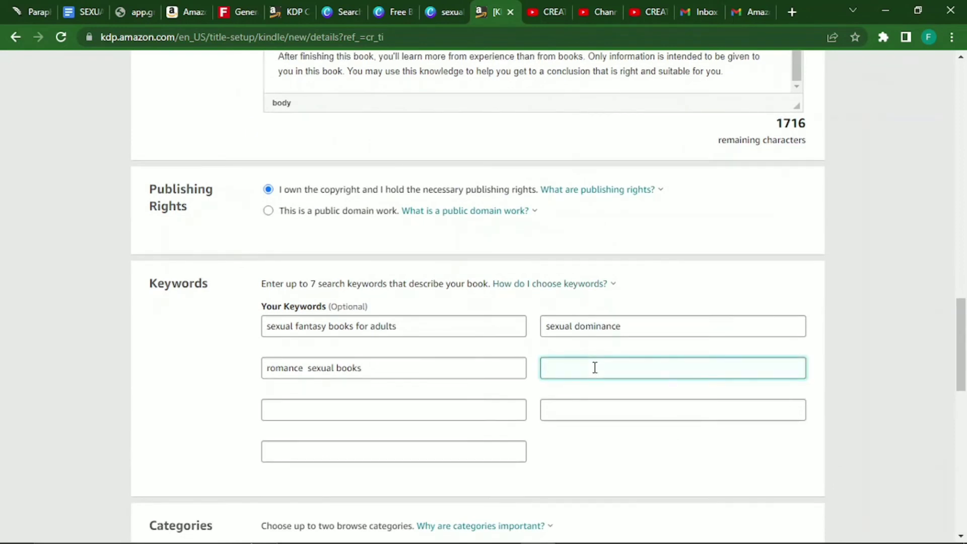
{"action": "key", "text": "ctrl+v"}
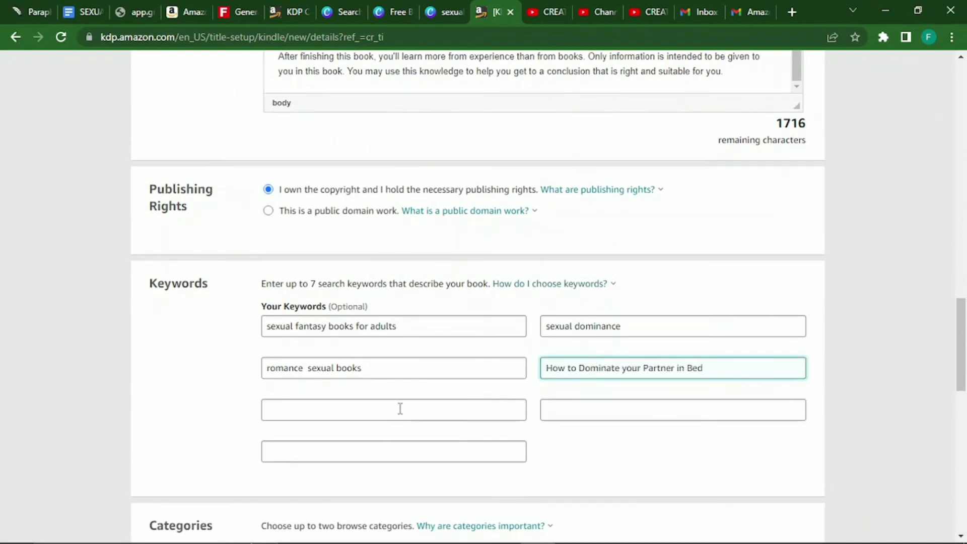
{"action": "left_click", "coordinate": [400, 408]}
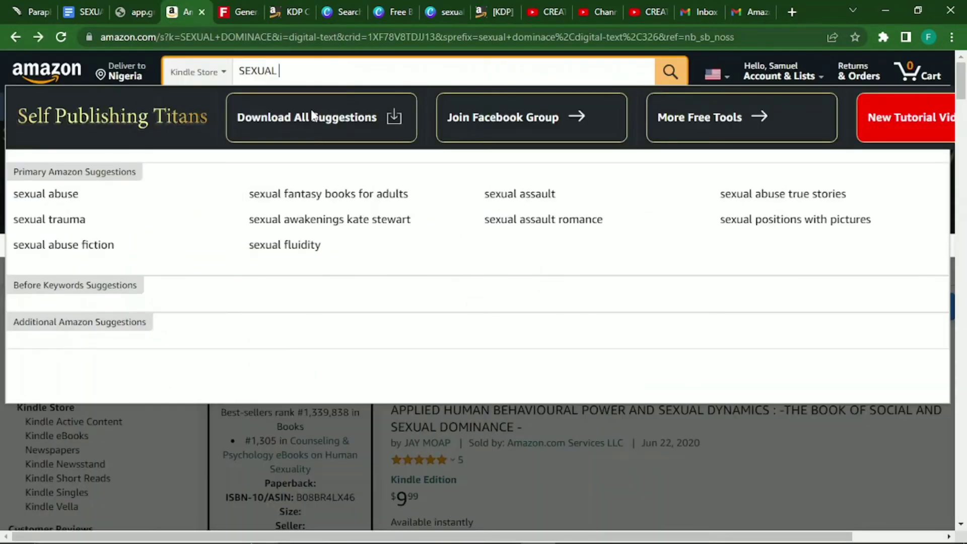
Enter 'sexually explicit novels' as the fifth keyword after checking the Amazon suggestions.
{"action": "left_click", "coordinate": [188, 11]}
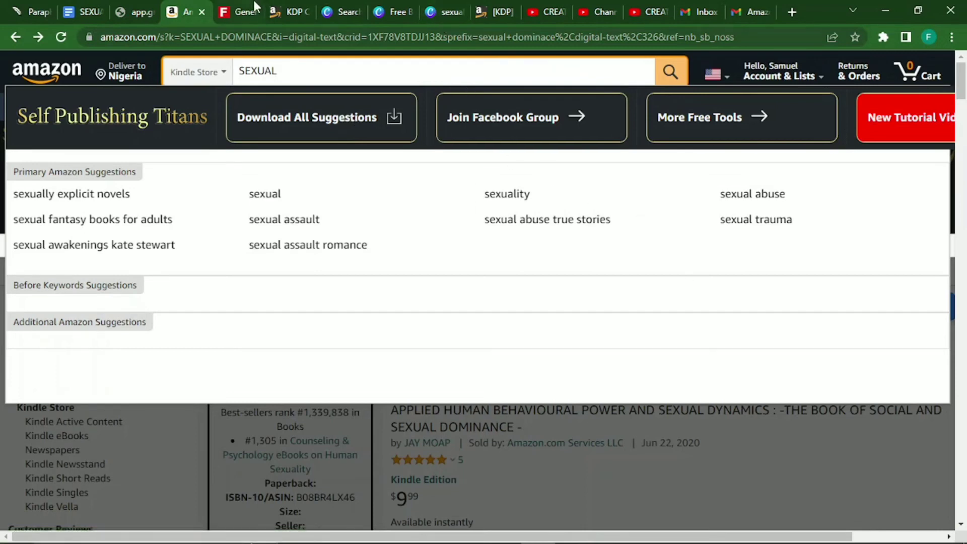
{"action": "left_click", "coordinate": [493, 7]}
{"action": "type", "text": "sex"}
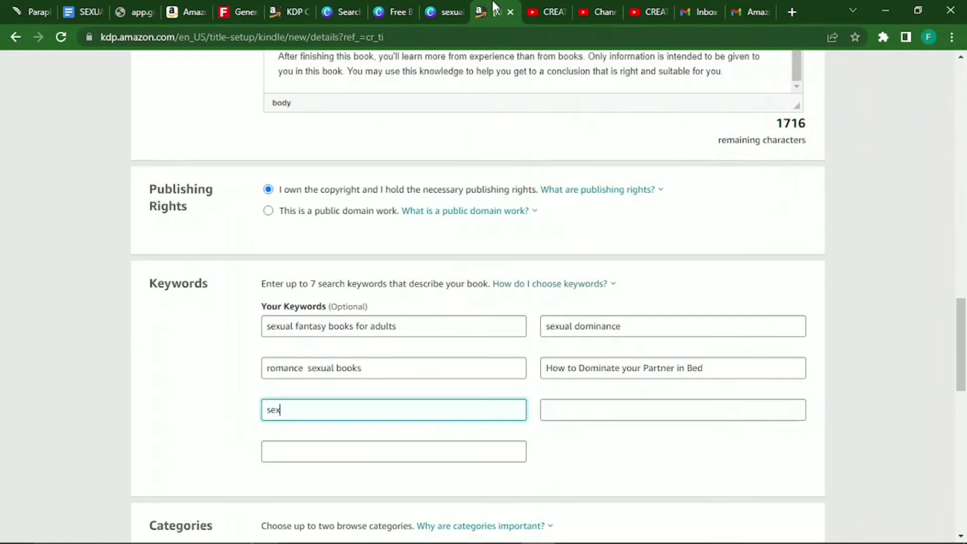
{"action": "type", "text": "ually explicit nove"}
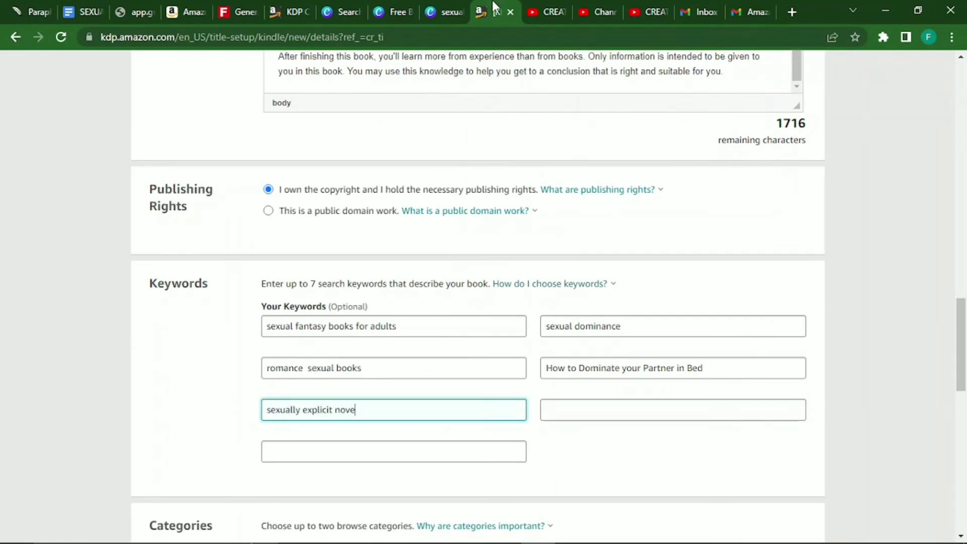
{"action": "type", "text": "ls"}
{"action": "left_click", "coordinate": [621, 190]}
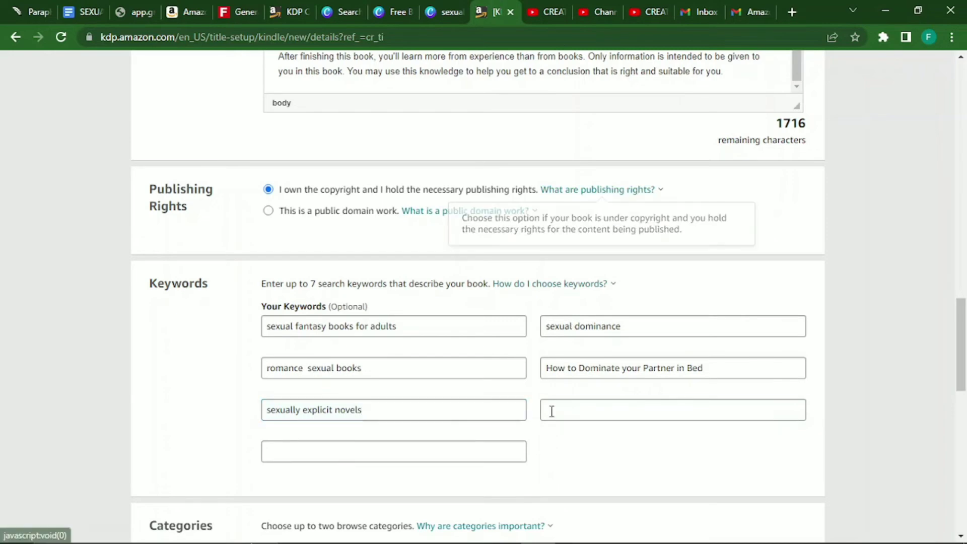
{"action": "left_click", "coordinate": [202, 7]}
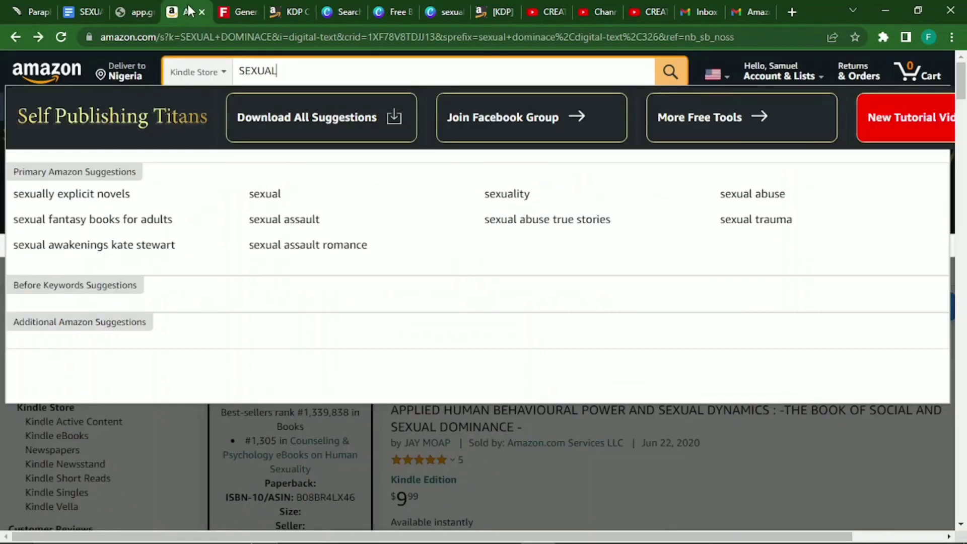
Replace the Amazon search term with 'spice' to load new Kindle Store suggestions.
{"action": "key", "text": "BackSpace"}
{"action": "key", "text": "BackSpace"}
{"action": "key", "text": "BackSpace"}
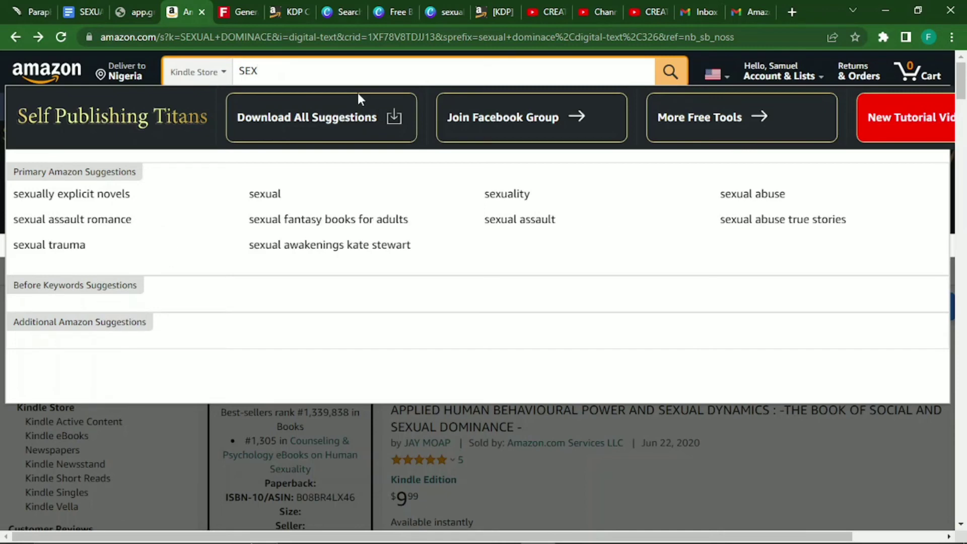
{"action": "key", "text": "BackSpace"}
{"action": "key", "text": "BackSpace"}
{"action": "key", "text": "BackSpace"}
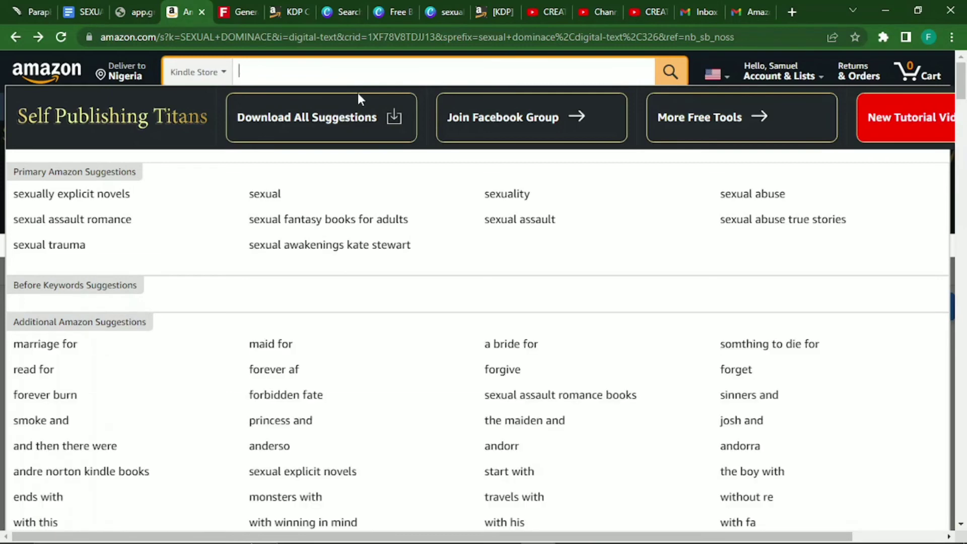
{"action": "type", "text": "rela"}
{"action": "key", "text": "BackSpace"}
{"action": "key", "text": "BackSpace"}
{"action": "key", "text": "BackSpace"}
{"action": "key", "text": "BackSpace"}
{"action": "type", "text": "spice"}
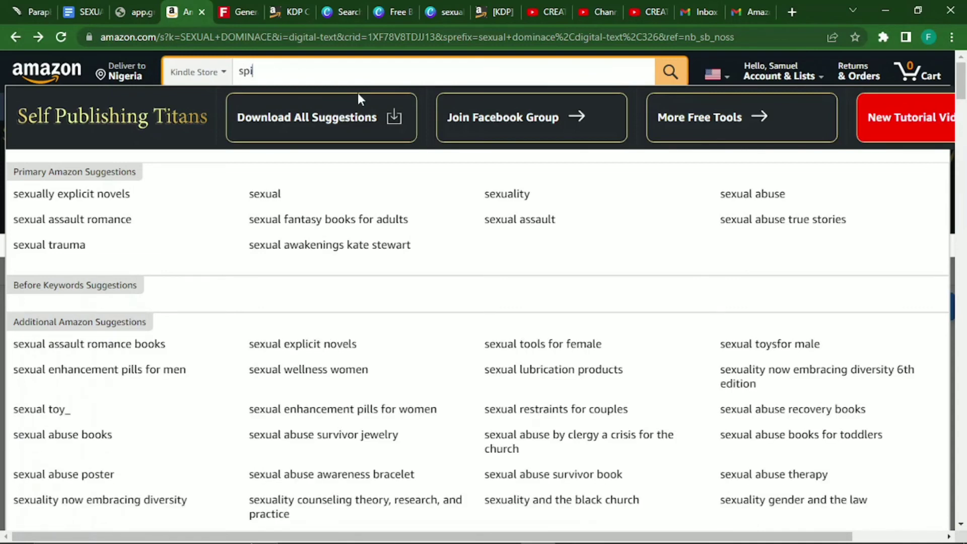
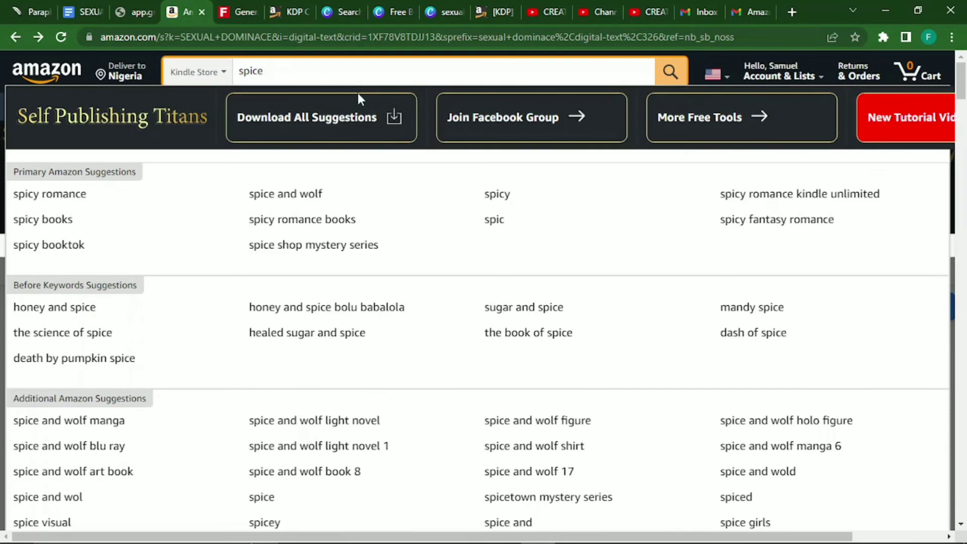
Enter 'spicy romance spicy romance books' as the sixth keyword, fixing the 'romavce' typo.
{"action": "left_click", "coordinate": [489, 9]}
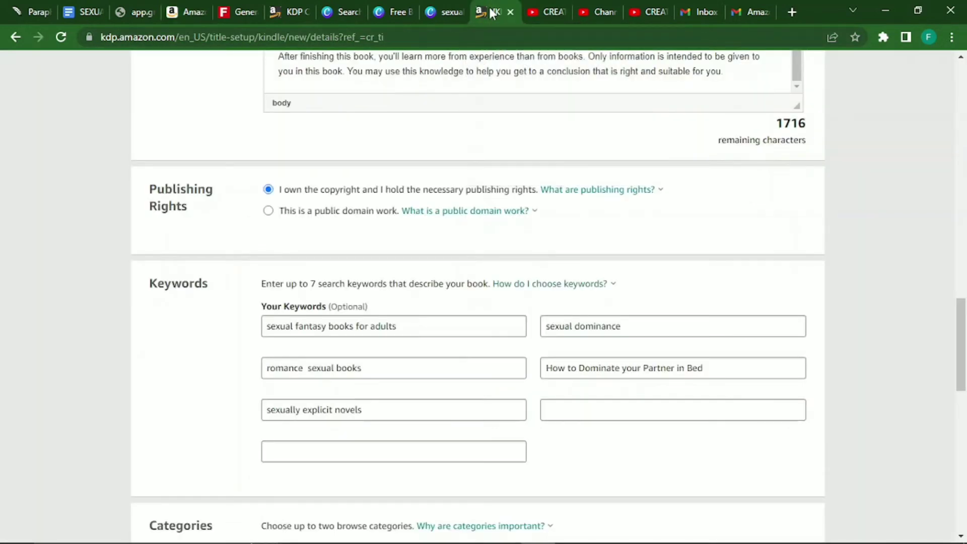
{"action": "left_click", "coordinate": [576, 408]}
{"action": "type", "text": "spicy roma"}
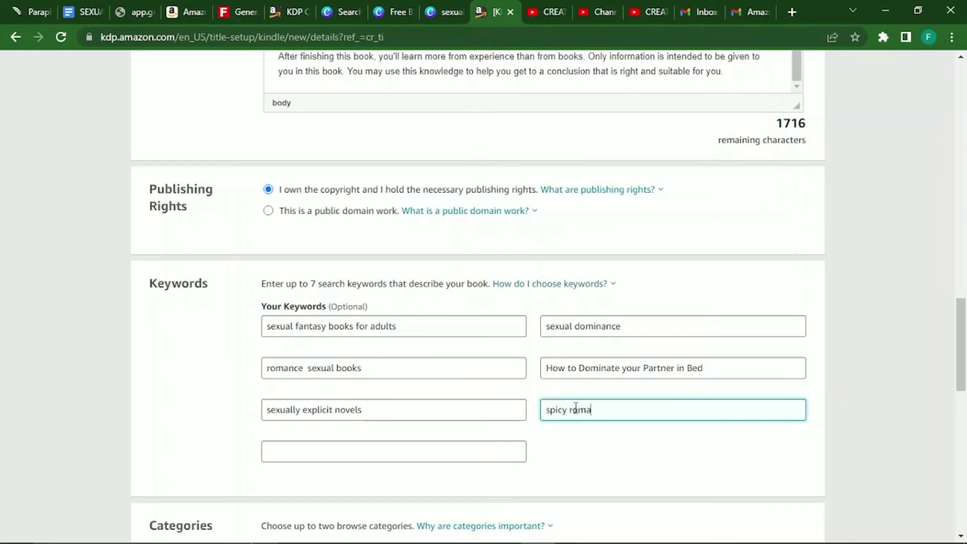
{"action": "type", "text": "vnce"}
{"action": "left_click", "coordinate": [182, 12]}
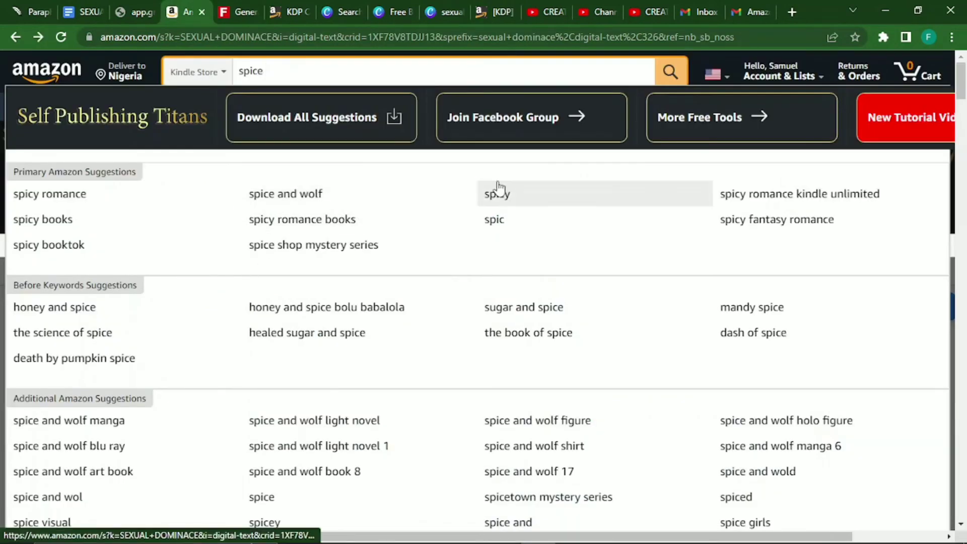
{"action": "left_click", "coordinate": [494, 7]}
{"action": "type", "text": "spi"}
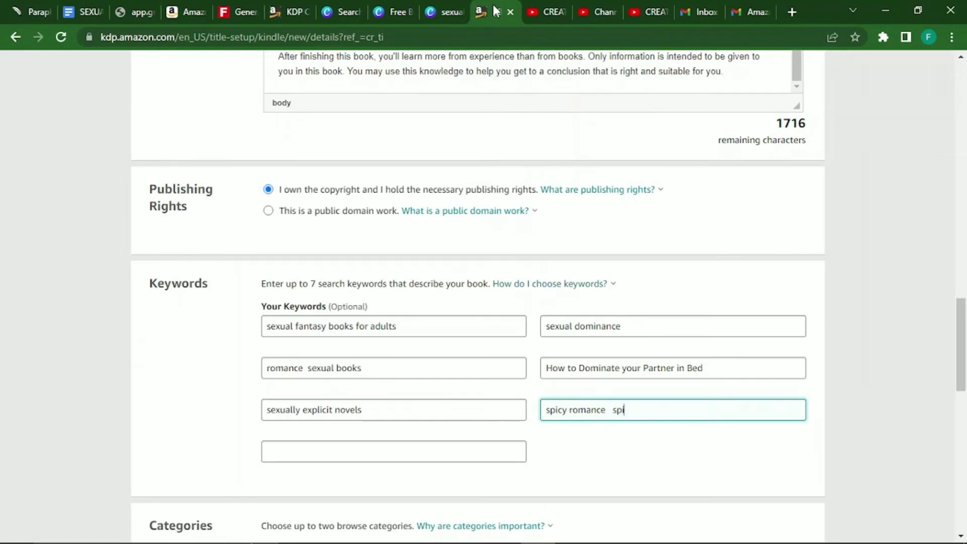
{"action": "type", "text": "cy romav"}
{"action": "type", "text": "ce books"}
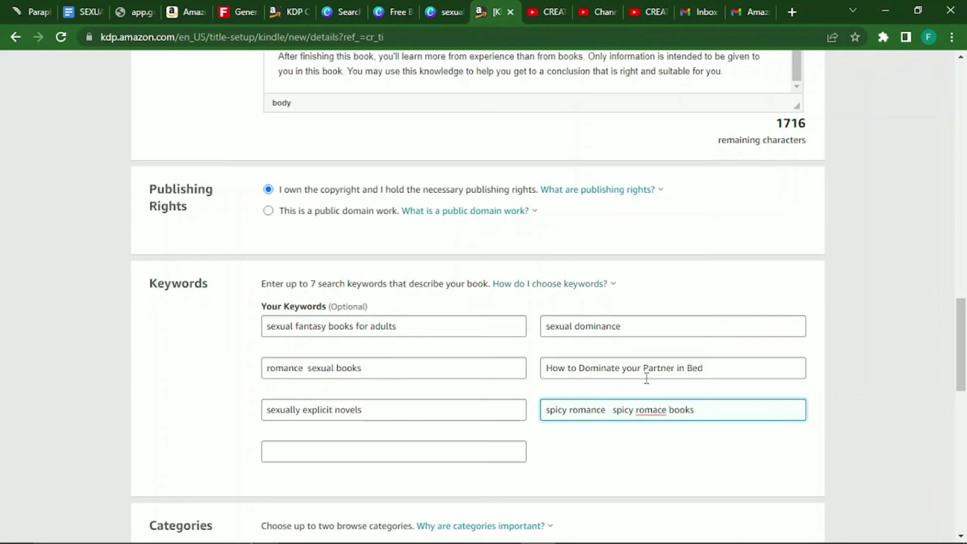
{"action": "key", "text": "Left"}
{"action": "key", "text": "Left"}
{"action": "key", "text": "Left"}
{"action": "key", "text": "Left"}
{"action": "key", "text": "Left"}
{"action": "type", "text": "n"}
Paste 'relationship books sex marriage spice up' into the seventh keyword slot.
{"action": "left_click", "coordinate": [491, 452]}
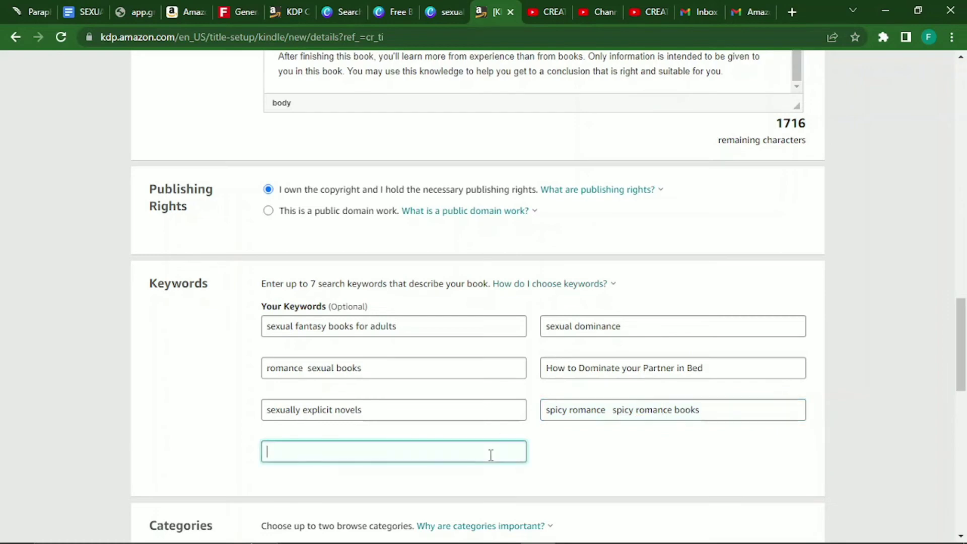
{"action": "type", "text": "relationship books  sex  marriage  spice up"}
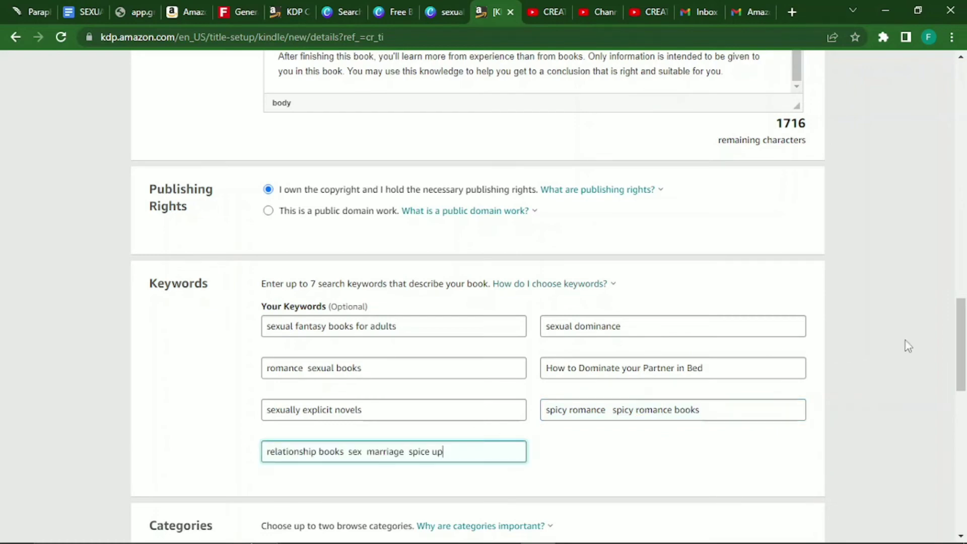
{"action": "left_click_drag", "start_coordinate": [962, 342], "coordinate": [964, 425]}
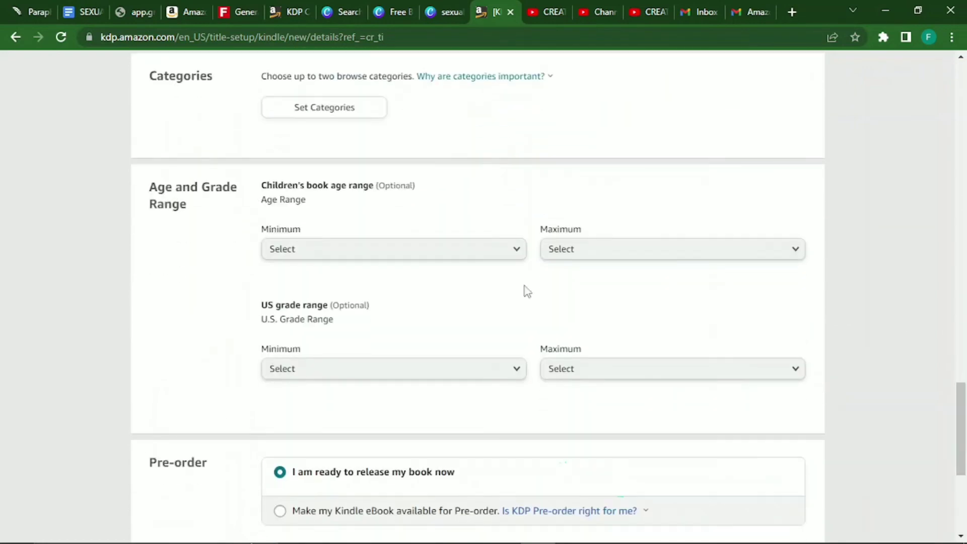
Pick Nonfiction > Family & Relationships > Love & Romance as the eBook's first category.
{"action": "left_click", "coordinate": [325, 114]}
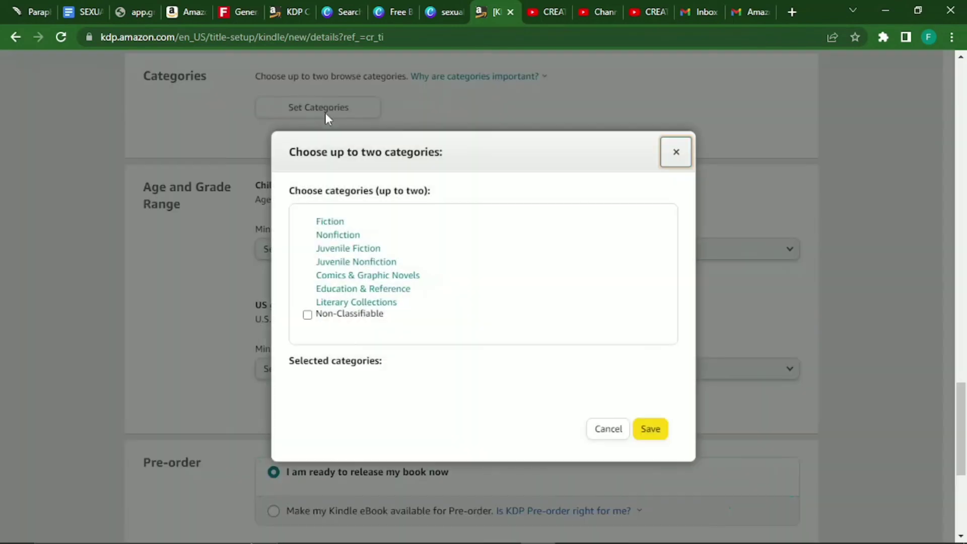
{"action": "left_click", "coordinate": [344, 236]}
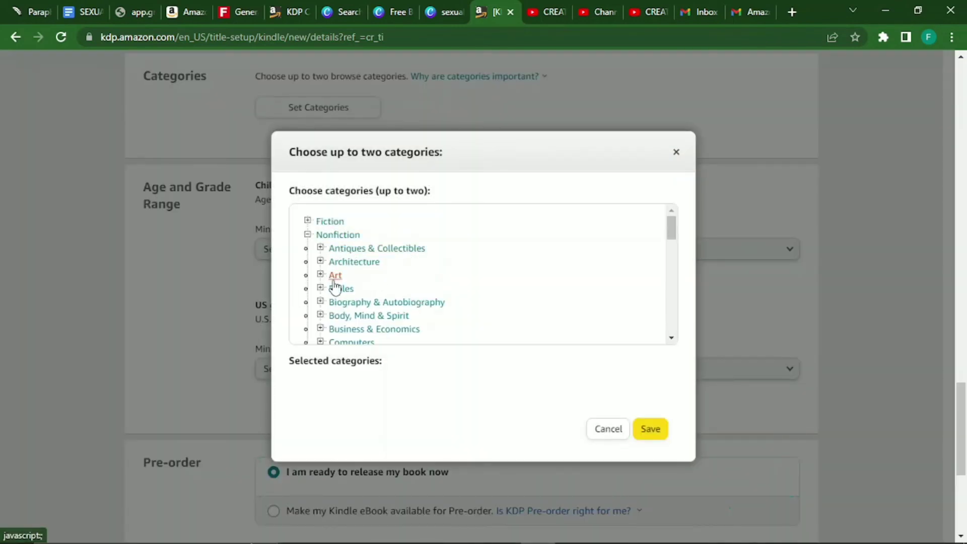
{"action": "left_click", "coordinate": [671, 338]}
{"action": "left_click", "coordinate": [671, 338]}
{"action": "left_click", "coordinate": [671, 339]}
{"action": "left_click", "coordinate": [671, 339]}
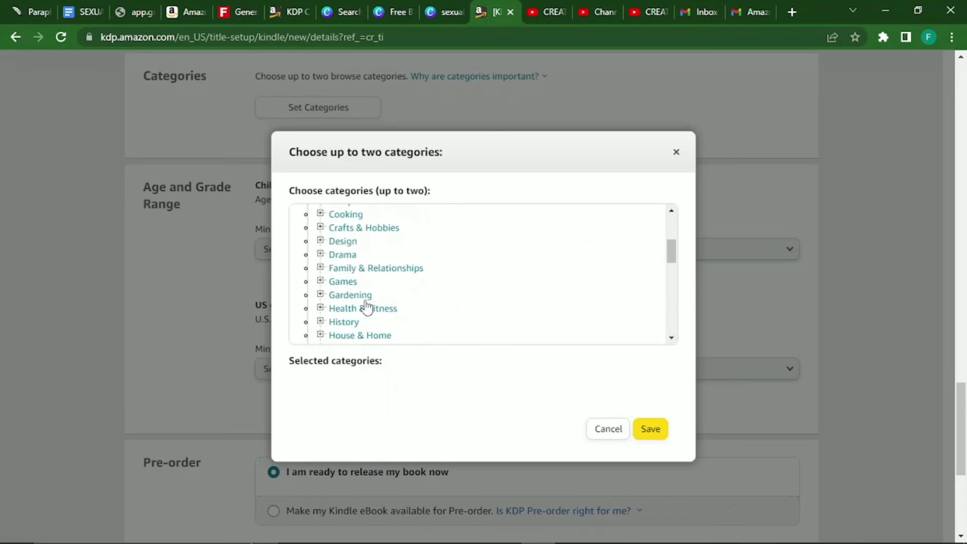
{"action": "left_click", "coordinate": [368, 269]}
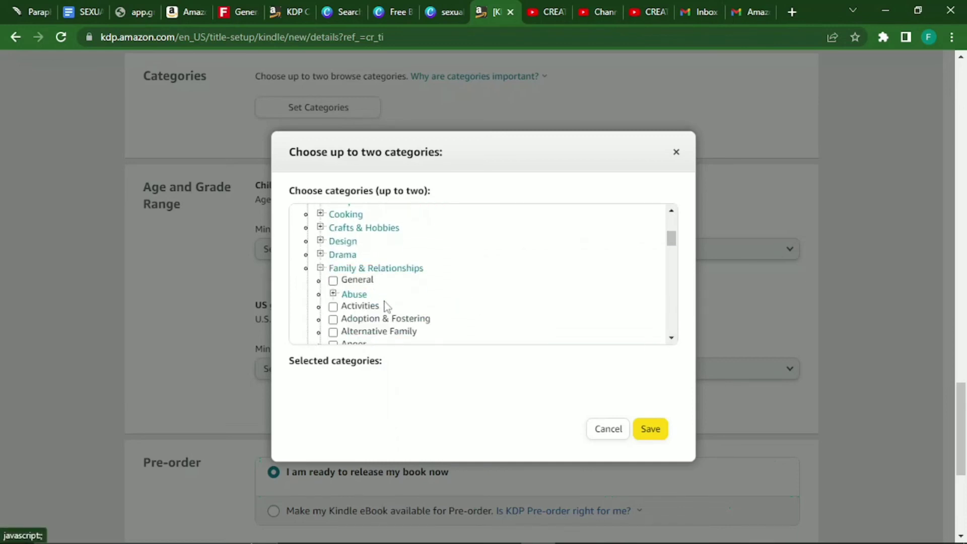
{"action": "left_click", "coordinate": [671, 337]}
{"action": "left_click", "coordinate": [671, 338]}
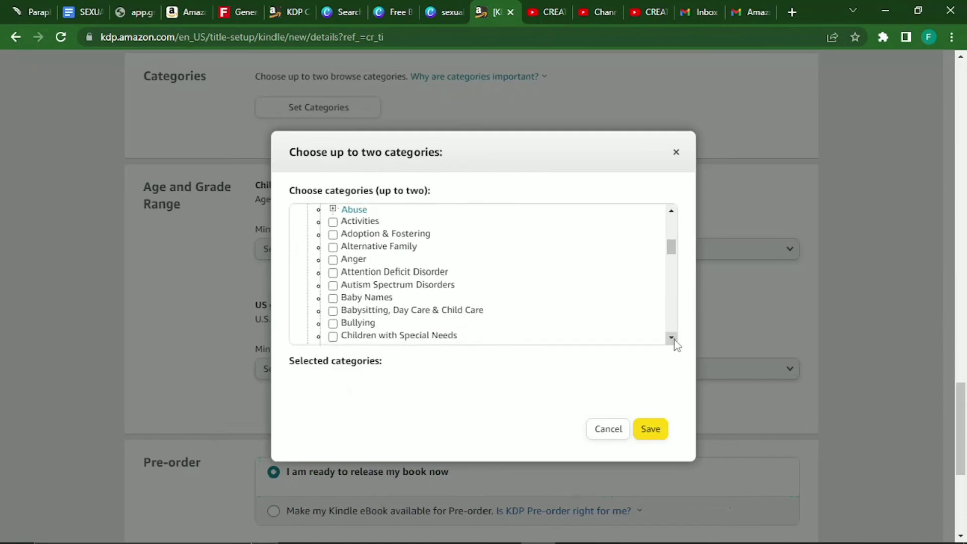
{"action": "left_click", "coordinate": [672, 338]}
{"action": "left_click", "coordinate": [671, 338]}
{"action": "left_click", "coordinate": [672, 338]}
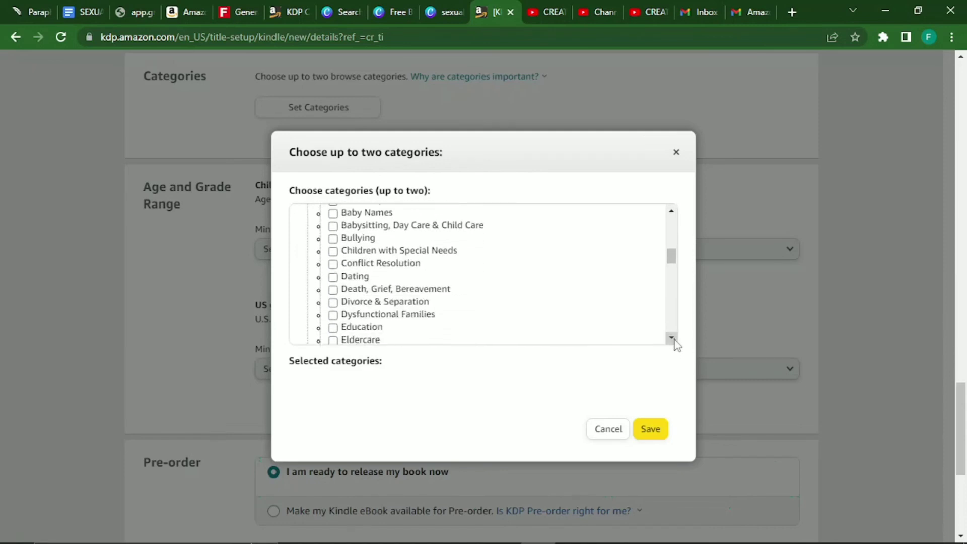
{"action": "left_click", "coordinate": [671, 337]}
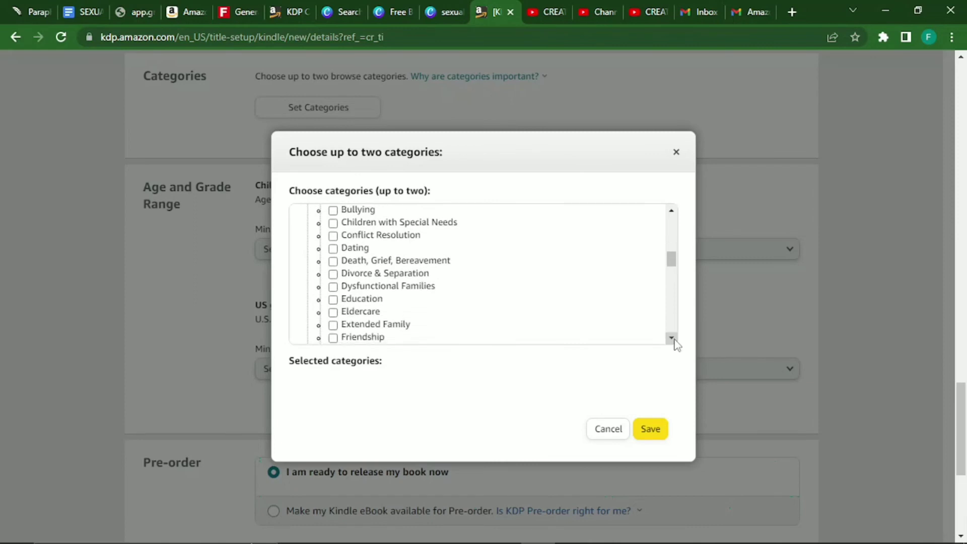
{"action": "left_click", "coordinate": [672, 338]}
{"action": "left_click", "coordinate": [671, 338]}
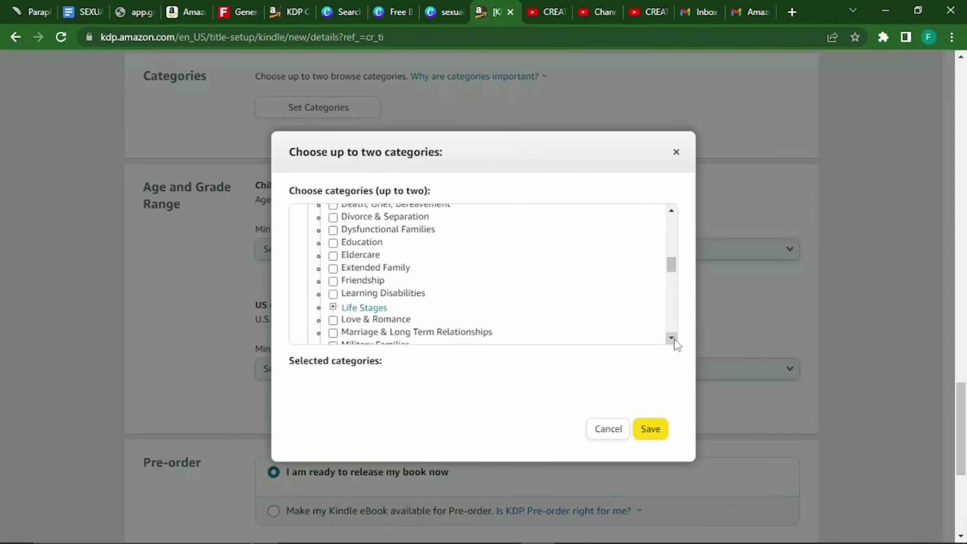
{"action": "left_click", "coordinate": [672, 338]}
{"action": "left_click", "coordinate": [672, 338]}
{"action": "left_click", "coordinate": [671, 337]}
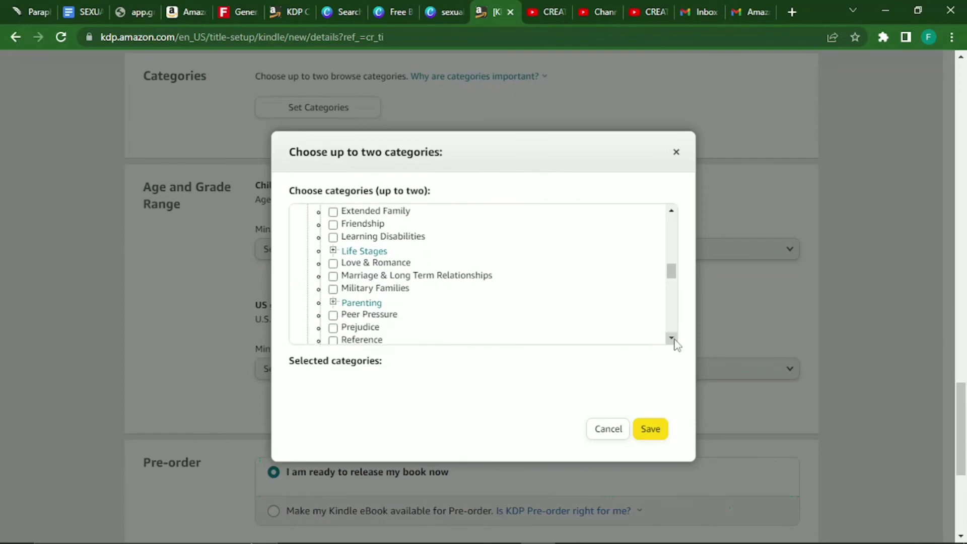
{"action": "left_click", "coordinate": [333, 264]}
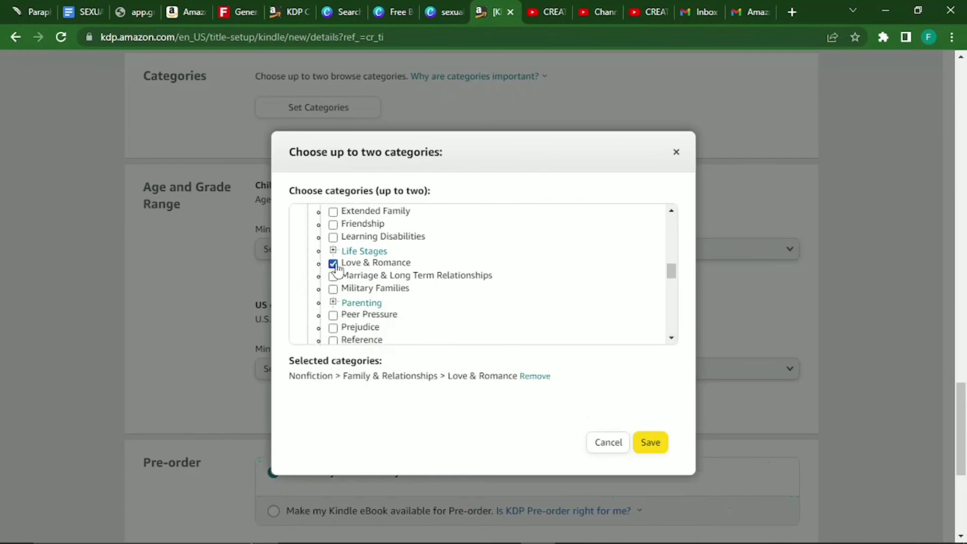
Add Health & Fitness > Sexuality as the second category and save both.
{"action": "left_click", "coordinate": [671, 338]}
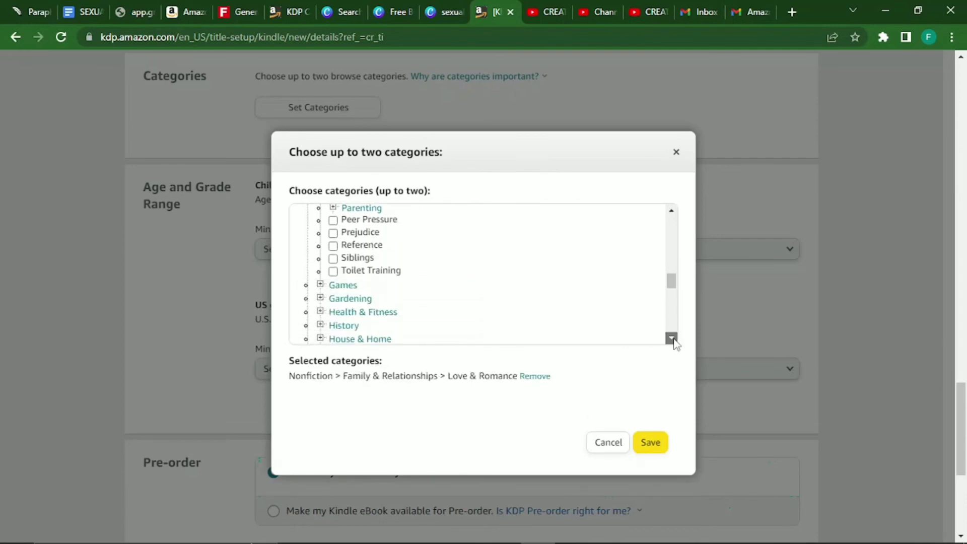
{"action": "left_click", "coordinate": [671, 210]}
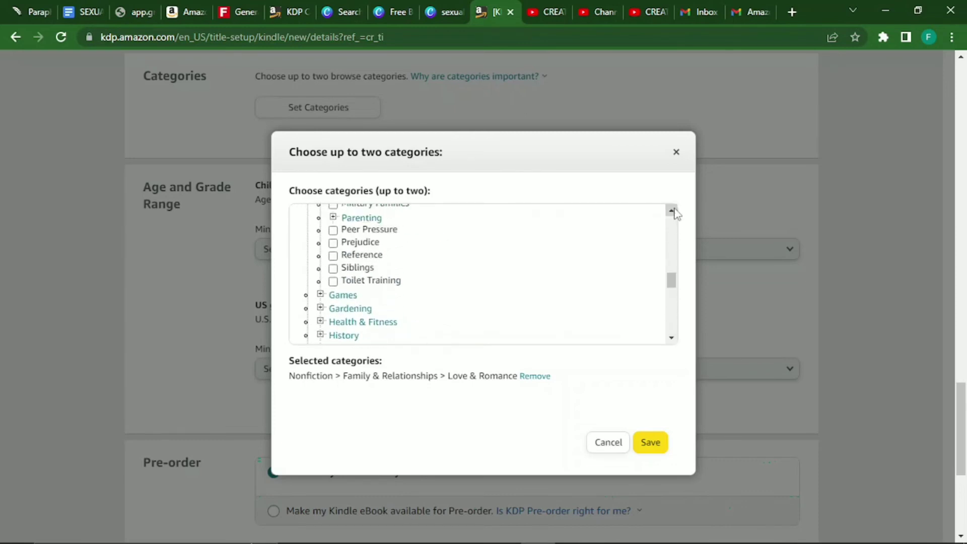
{"action": "left_click", "coordinate": [673, 210]}
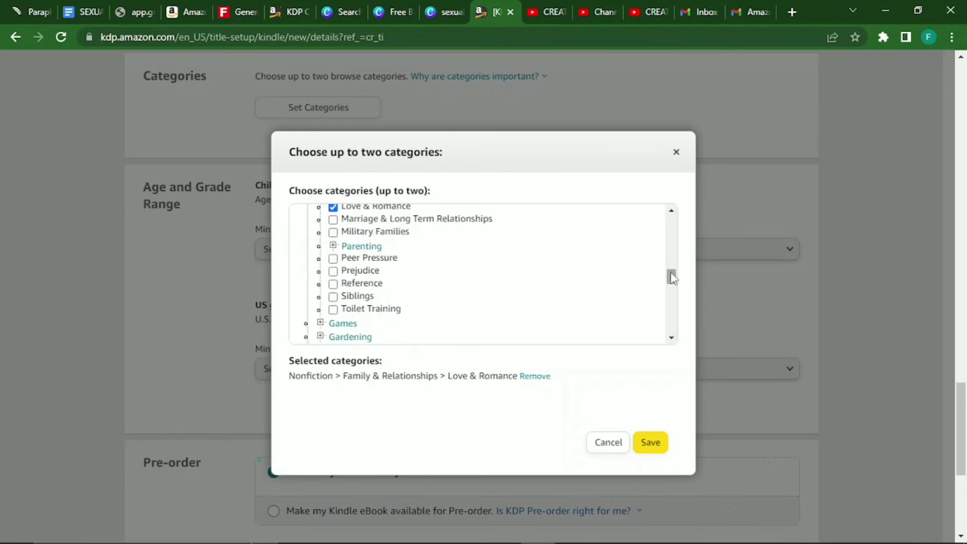
{"action": "left_click_drag", "start_coordinate": [671, 276], "coordinate": [673, 293]}
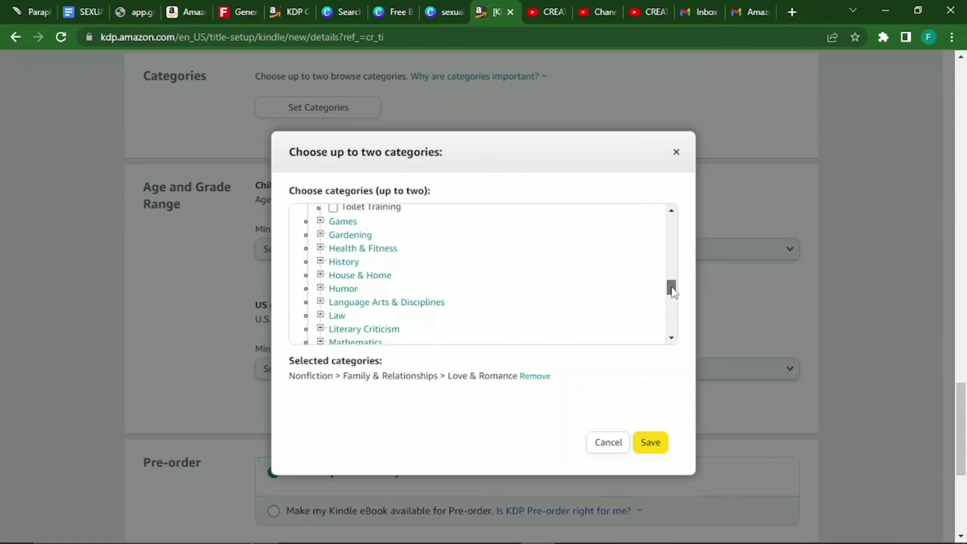
{"action": "left_click", "coordinate": [354, 249]}
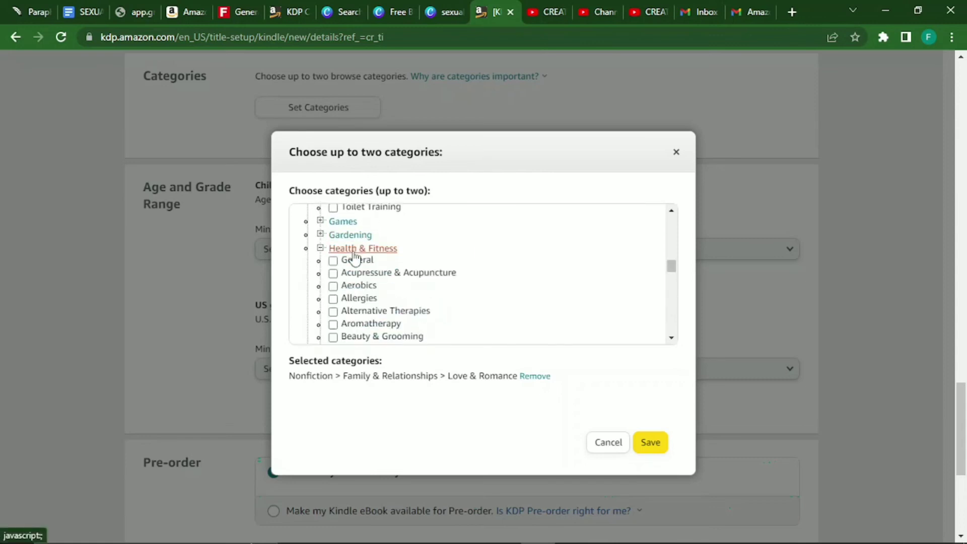
{"action": "left_click", "coordinate": [672, 338]}
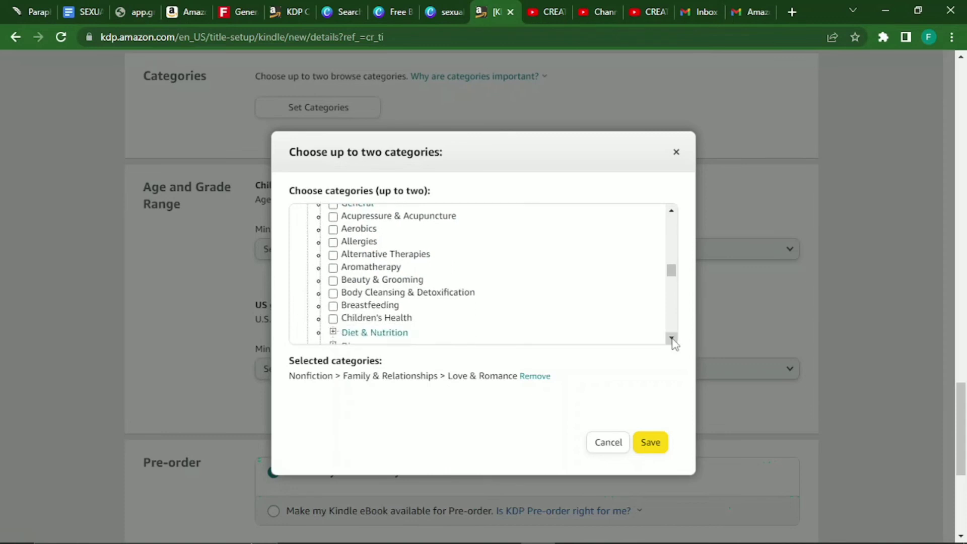
{"action": "left_click", "coordinate": [671, 337]}
{"action": "left_click", "coordinate": [671, 338]}
{"action": "left_click", "coordinate": [671, 338]}
{"action": "left_click", "coordinate": [671, 337]}
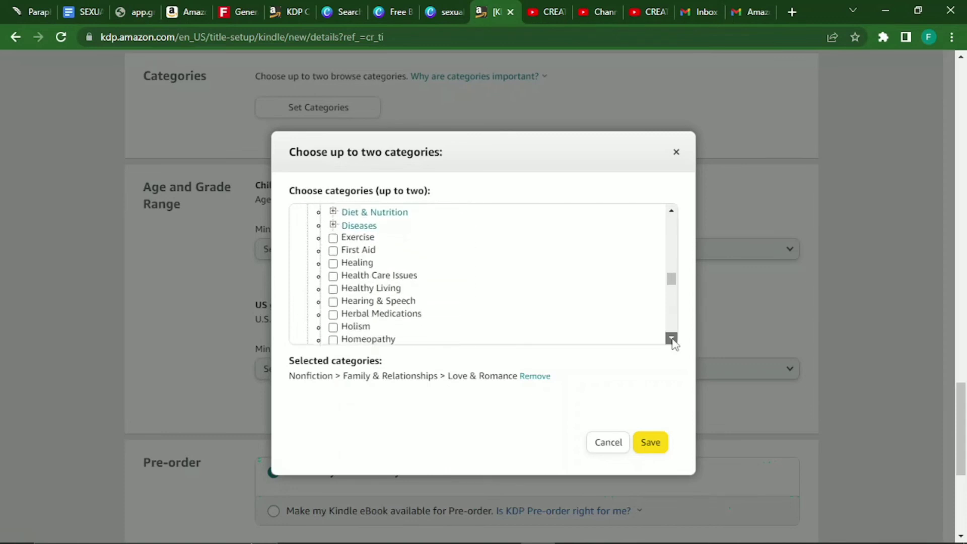
{"action": "left_click", "coordinate": [671, 338]}
{"action": "left_click", "coordinate": [671, 338]}
{"action": "left_click", "coordinate": [671, 337]}
{"action": "left_click", "coordinate": [671, 338]}
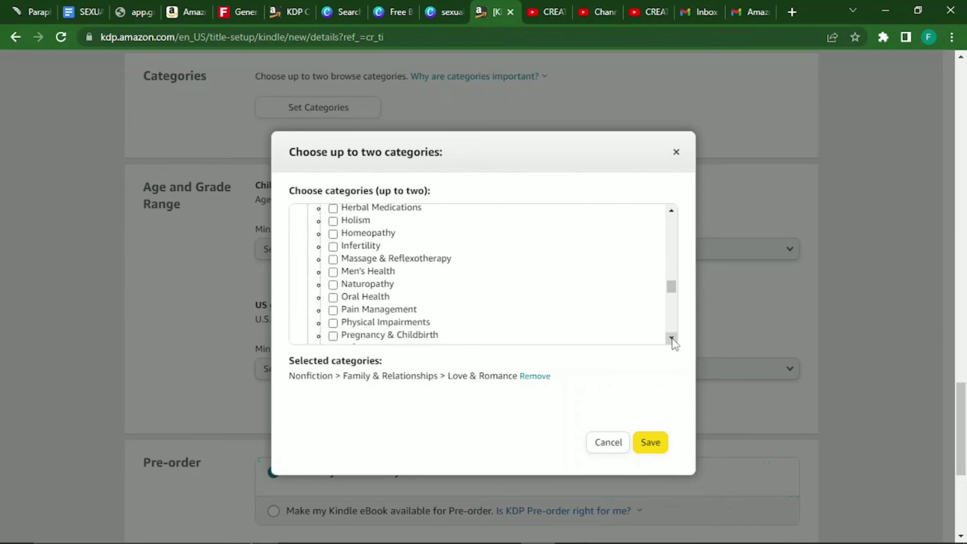
{"action": "left_click", "coordinate": [672, 338]}
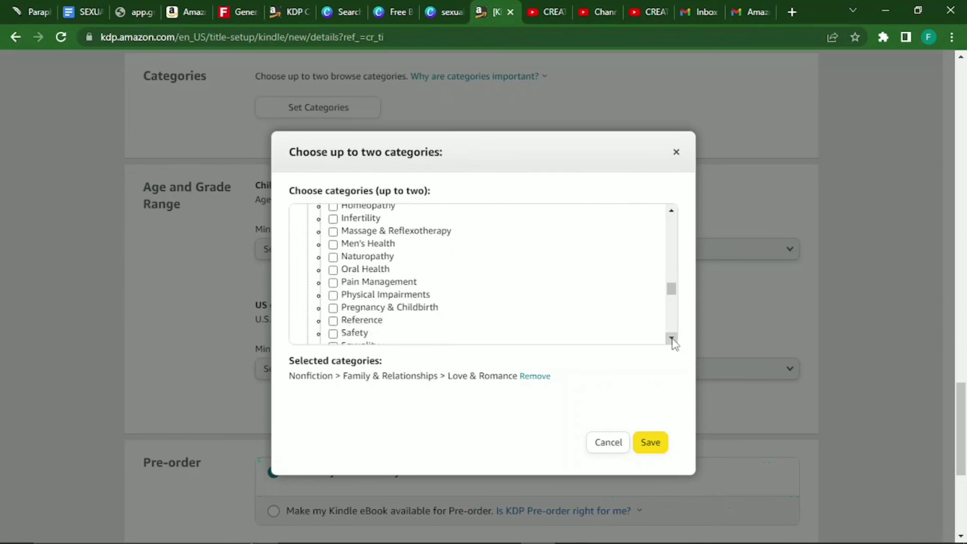
{"action": "left_click", "coordinate": [671, 338]}
{"action": "left_click", "coordinate": [671, 337]}
{"action": "left_click", "coordinate": [671, 337]}
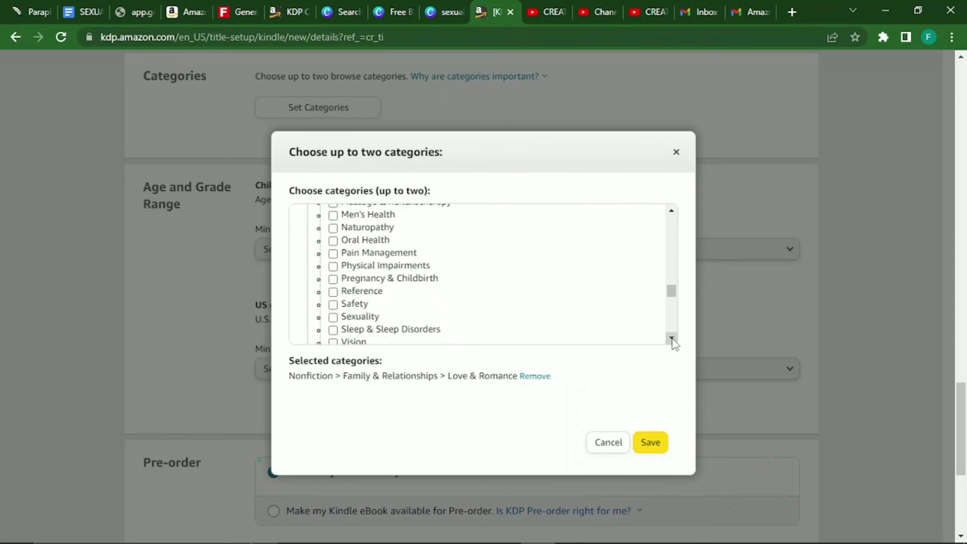
{"action": "left_click", "coordinate": [671, 338]}
{"action": "left_click", "coordinate": [671, 338]}
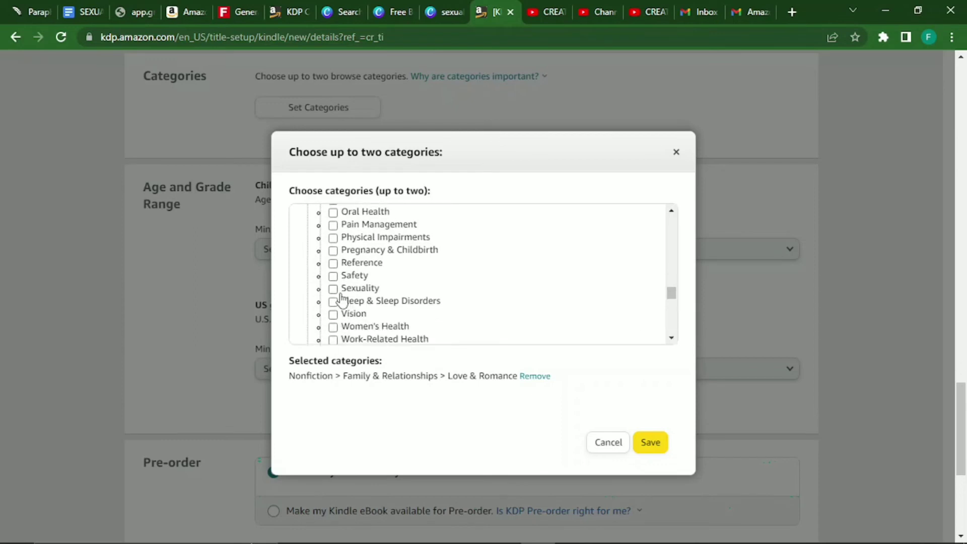
{"action": "left_click", "coordinate": [338, 292]}
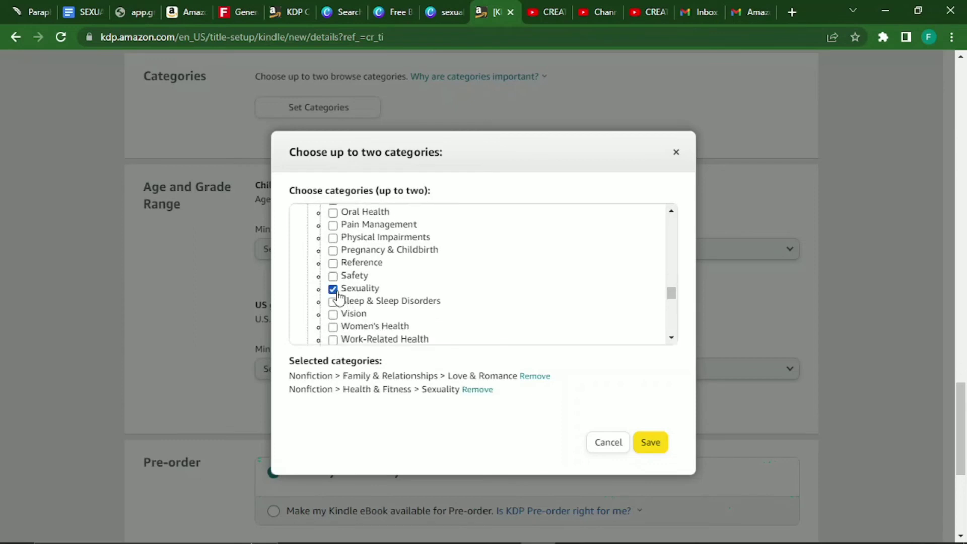
{"action": "left_click", "coordinate": [650, 444]}
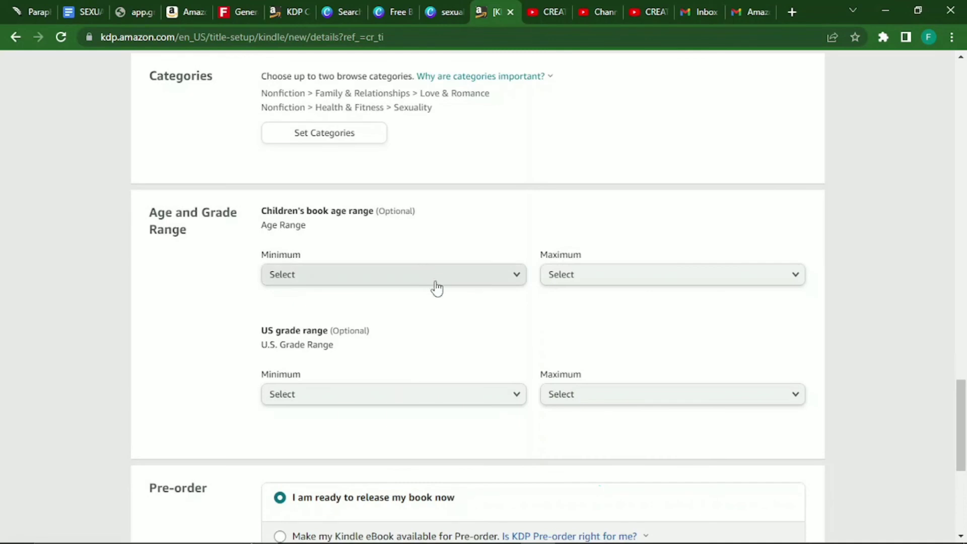
Leave the children's minimum age unset and save the eBook details, continuing to Content.
{"action": "left_click", "coordinate": [444, 289]}
{"action": "left_click", "coordinate": [532, 222]}
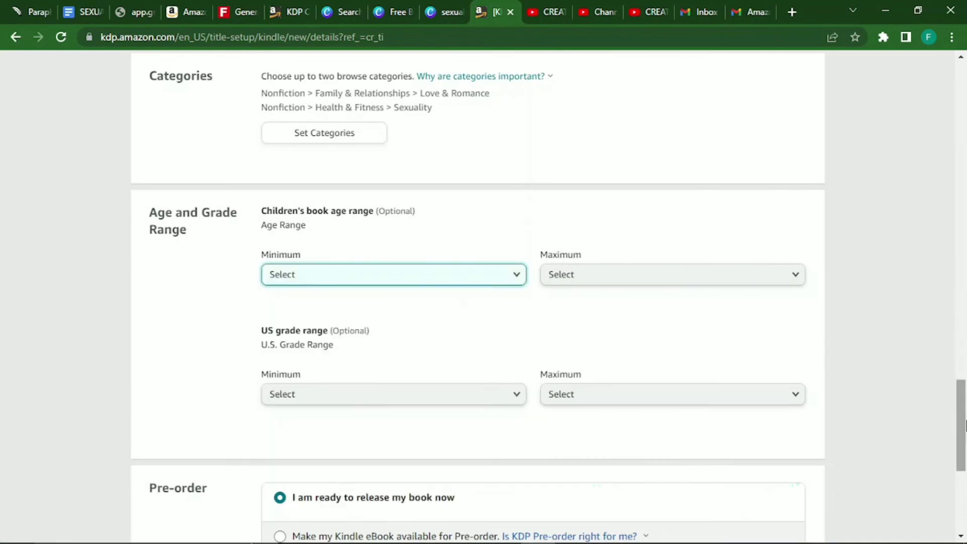
{"action": "left_click_drag", "start_coordinate": [962, 426], "coordinate": [966, 455]}
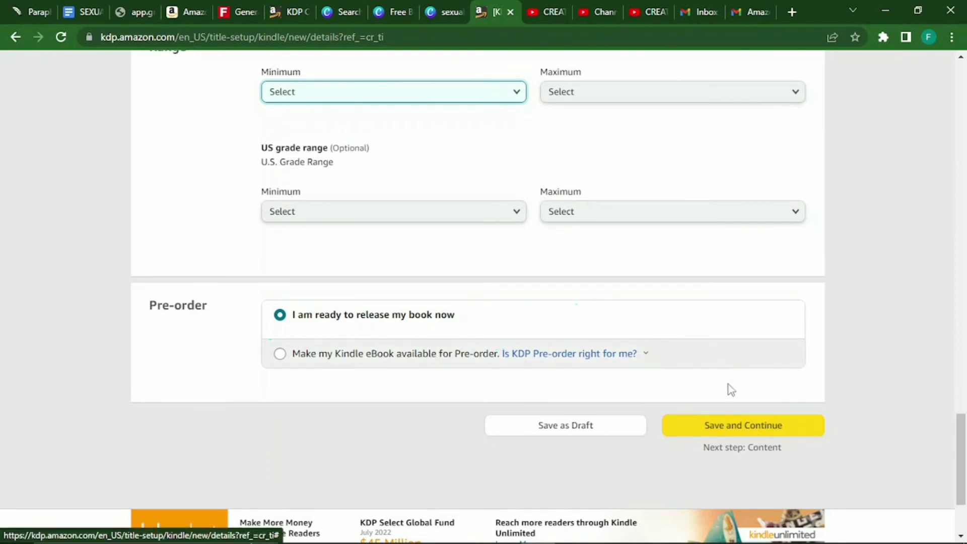
{"action": "left_click", "coordinate": [716, 431]}
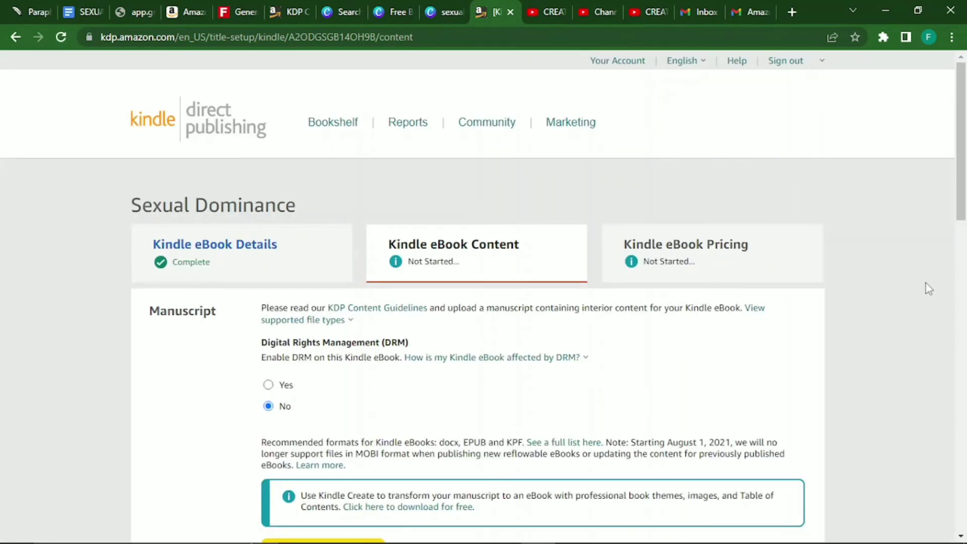
{"action": "left_click", "coordinate": [270, 385]}
{"action": "left_click", "coordinate": [440, 362]}
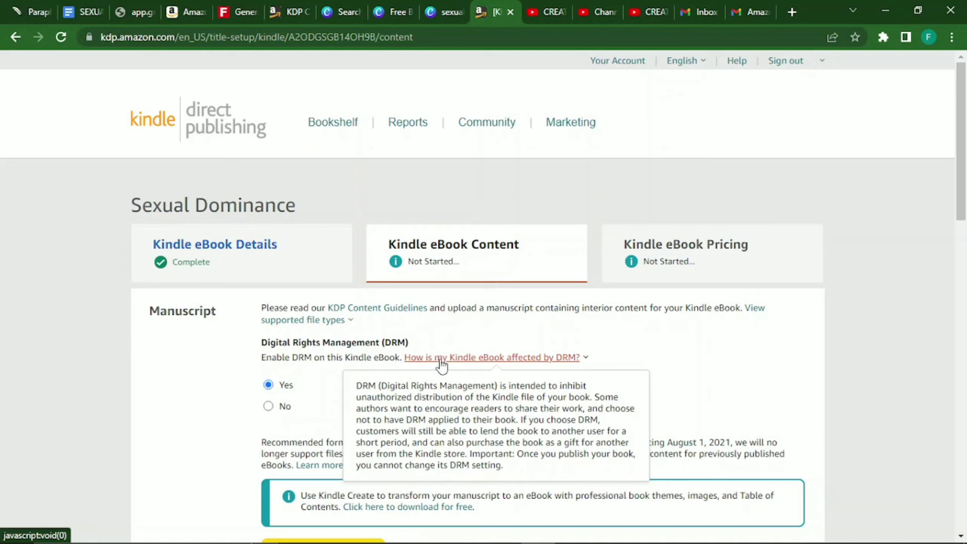
{"action": "left_click", "coordinate": [279, 406]}
{"action": "left_click_drag", "start_coordinate": [961, 189], "coordinate": [964, 229]}
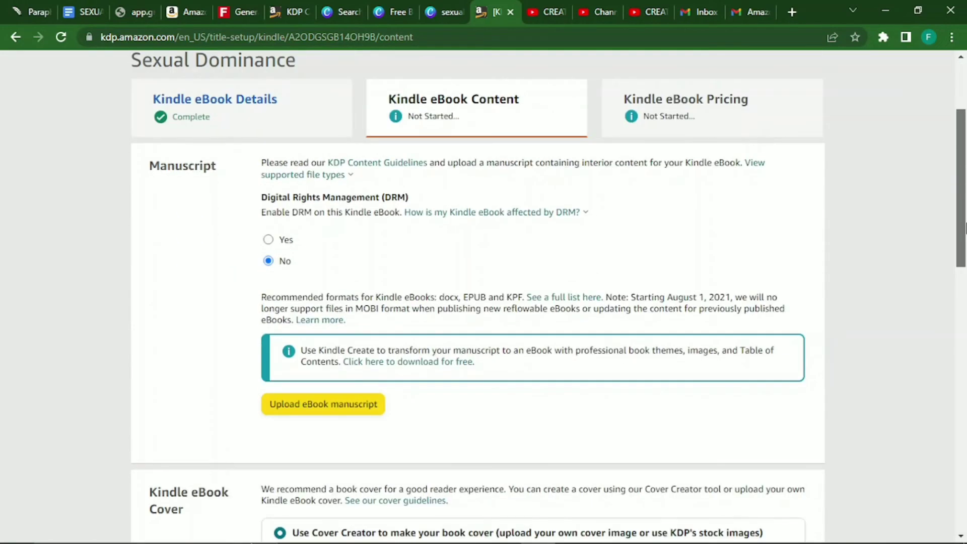
{"action": "scroll", "coordinate": [266, 240], "scroll_direction": "down", "scroll_amount": 4}
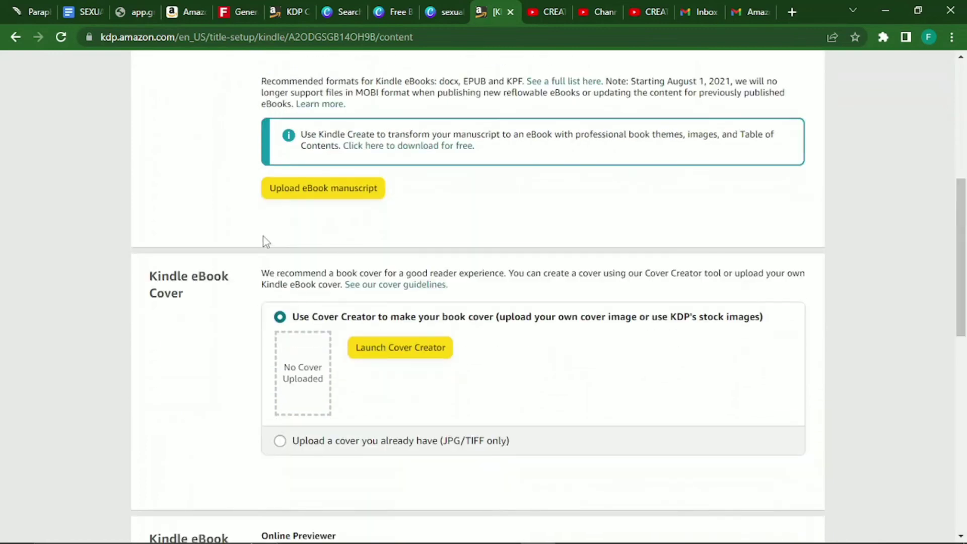
Upload SEXUAL DOMINANCE.docx from Downloads as the eBook manuscript.
{"action": "left_click", "coordinate": [327, 190]}
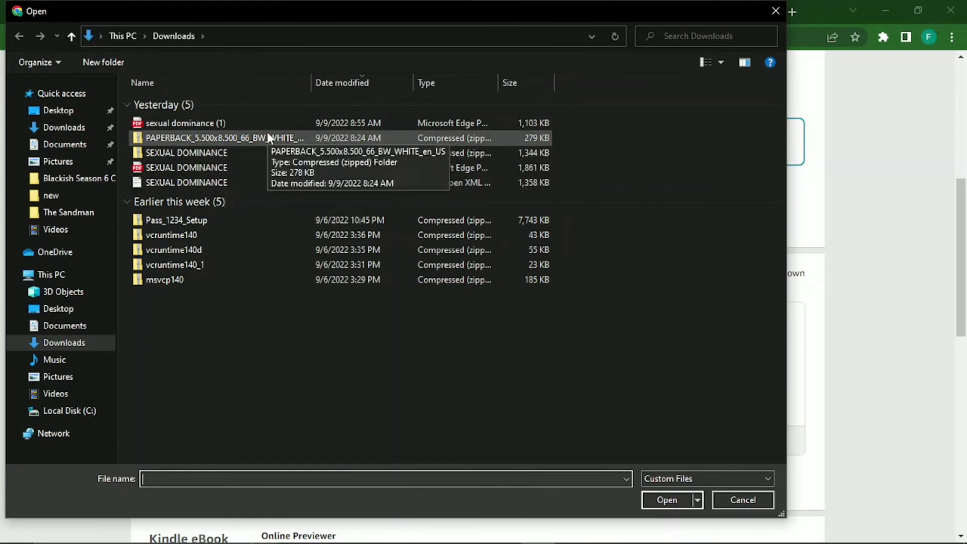
{"action": "left_click", "coordinate": [240, 182]}
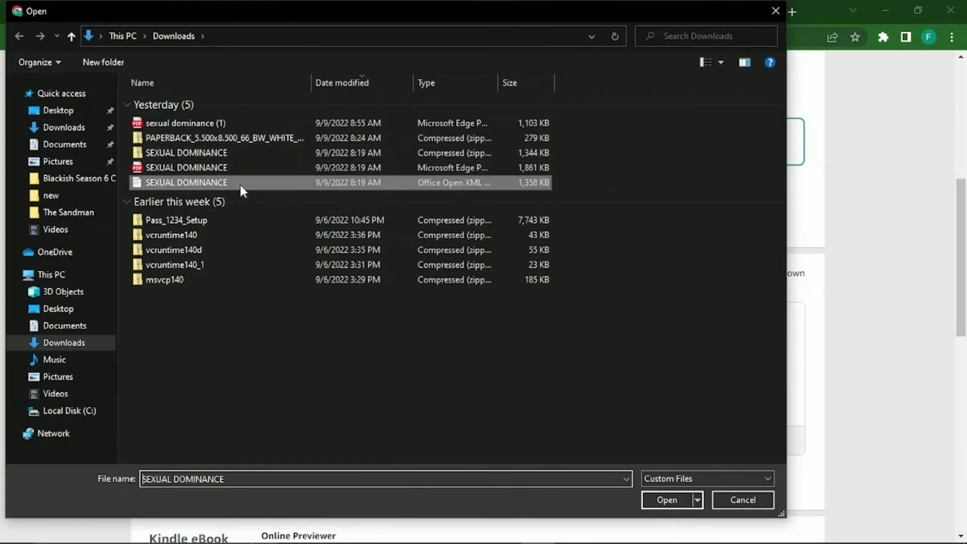
{"action": "left_click", "coordinate": [667, 506]}
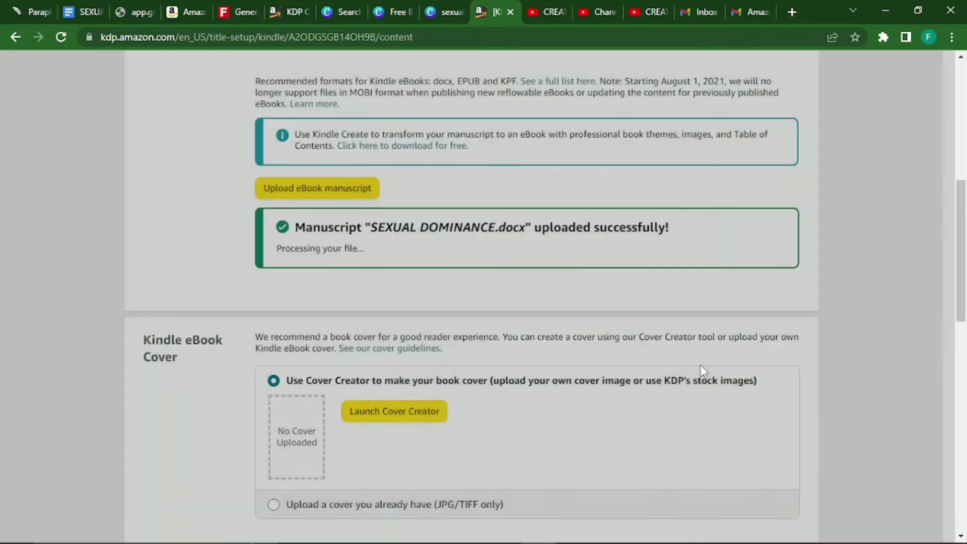
{"action": "scroll", "coordinate": [700, 365], "scroll_direction": "up", "scroll_amount": 1}
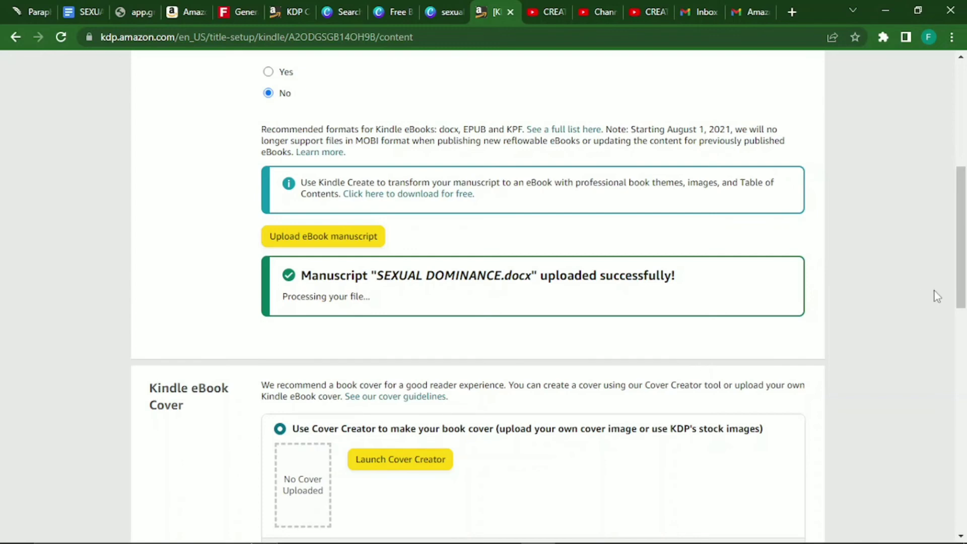
{"action": "left_click_drag", "start_coordinate": [960, 289], "coordinate": [964, 347]}
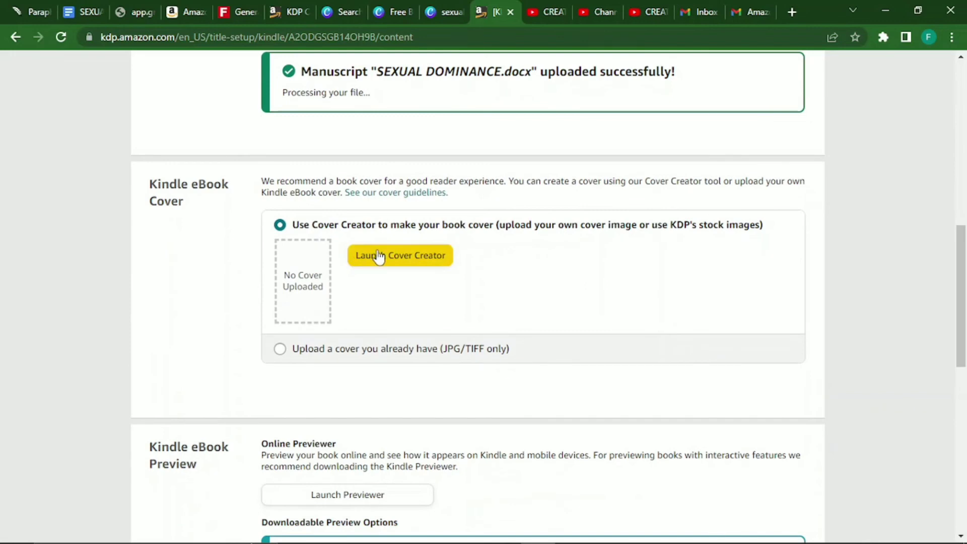
Choose to use an existing cover and upload the 'sexual dominance' JPG as the eBook cover.
{"action": "left_click", "coordinate": [320, 350]}
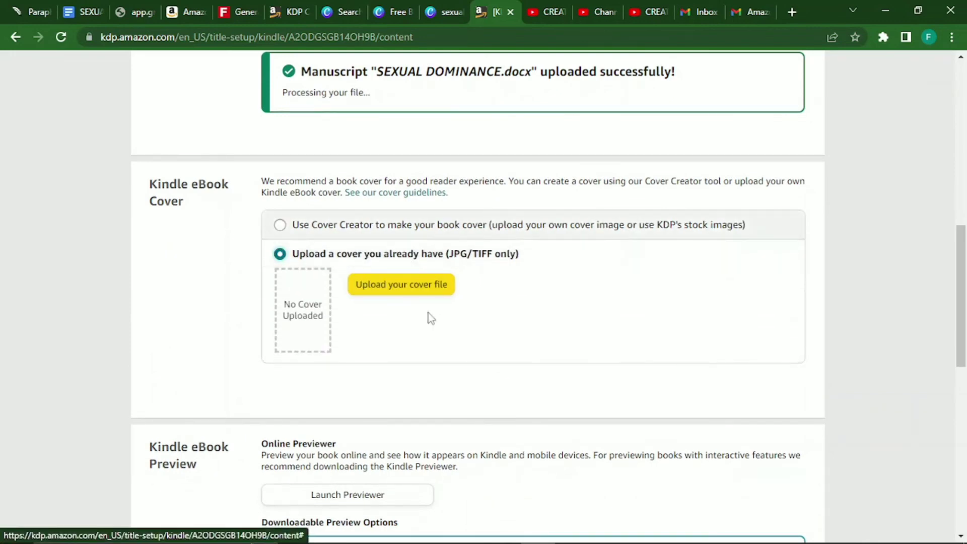
{"action": "left_click", "coordinate": [357, 235]}
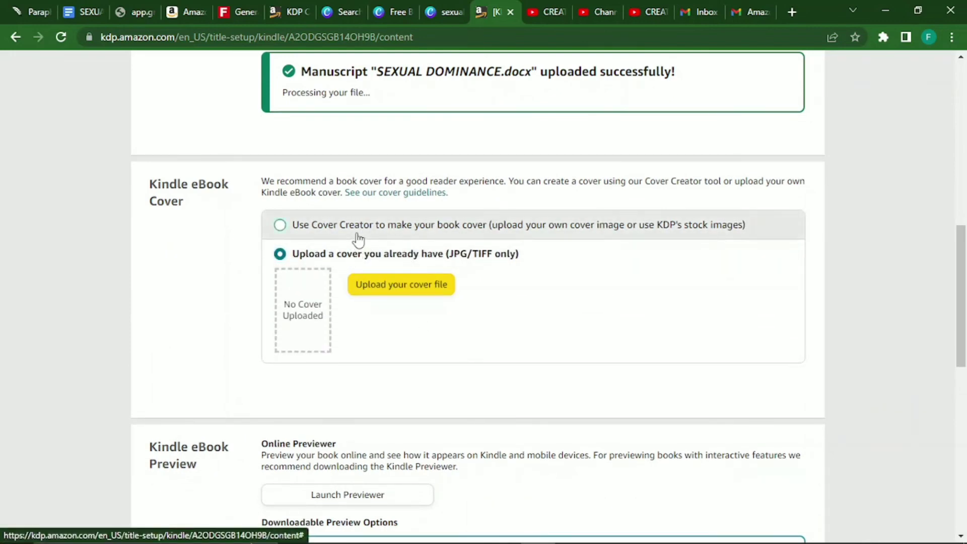
{"action": "left_click", "coordinate": [307, 355]}
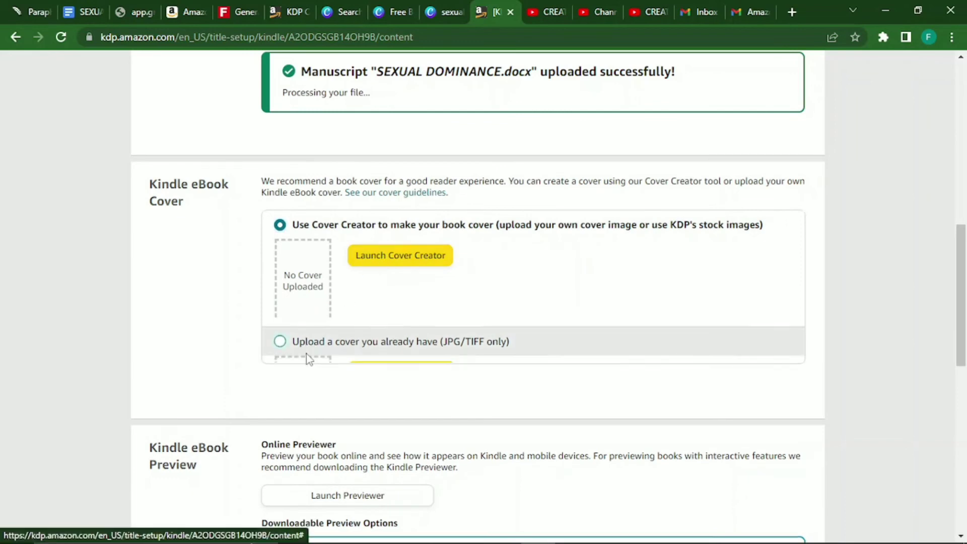
{"action": "left_click", "coordinate": [393, 289]}
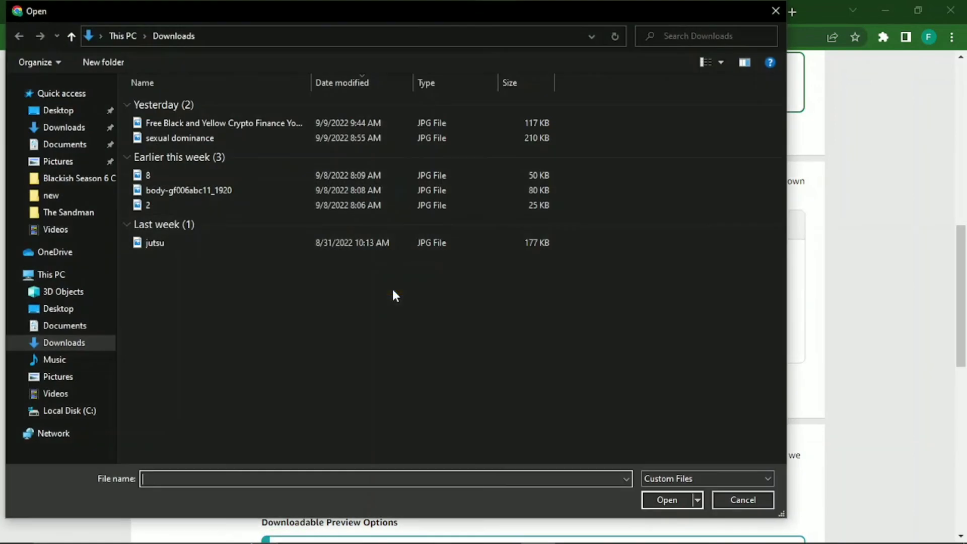
{"action": "left_click", "coordinate": [203, 139]}
{"action": "left_click", "coordinate": [668, 500]}
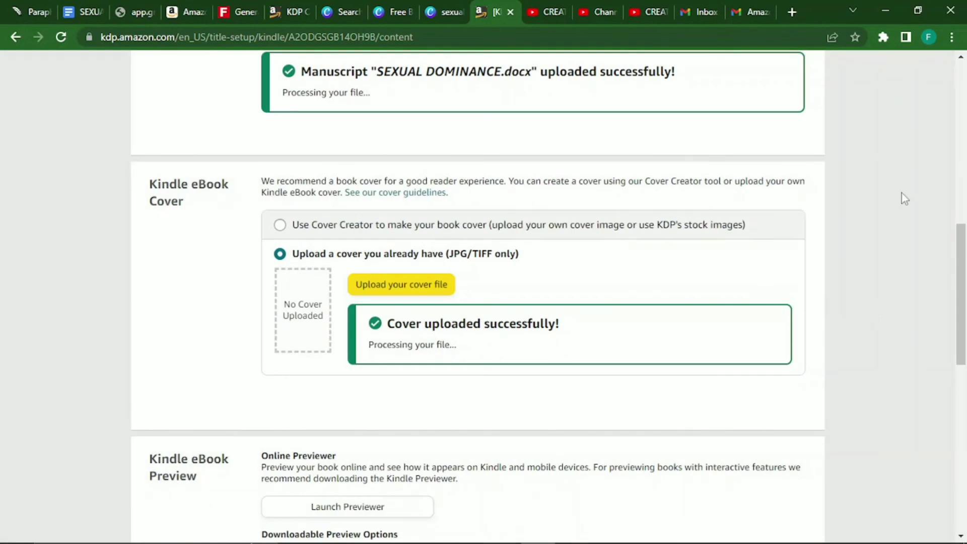
{"action": "left_click_drag", "start_coordinate": [964, 244], "coordinate": [965, 331]}
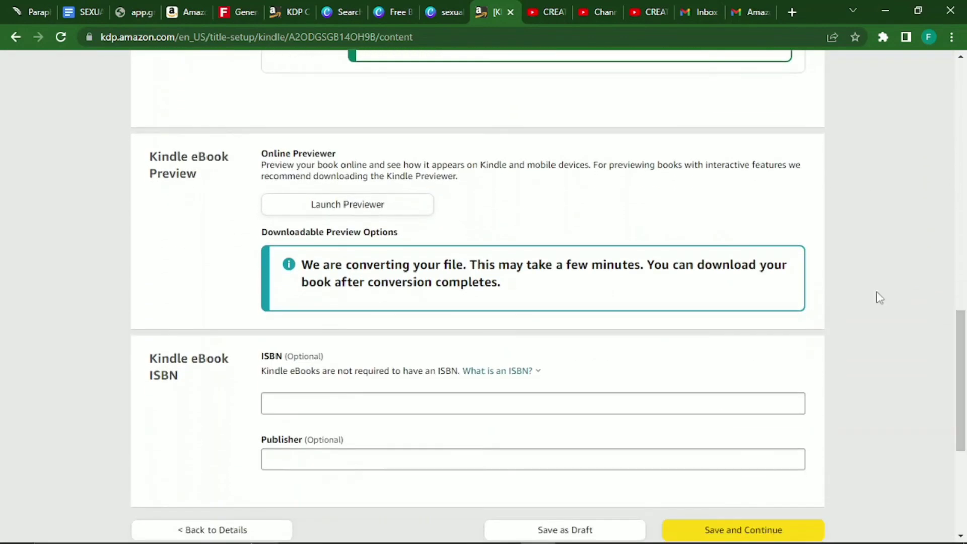
Preview the eBook from cover through contents to the 'WHAT HAPPENS IF SOMETHING GOES BAD?' chapter, then exit.
{"action": "left_click", "coordinate": [353, 206]}
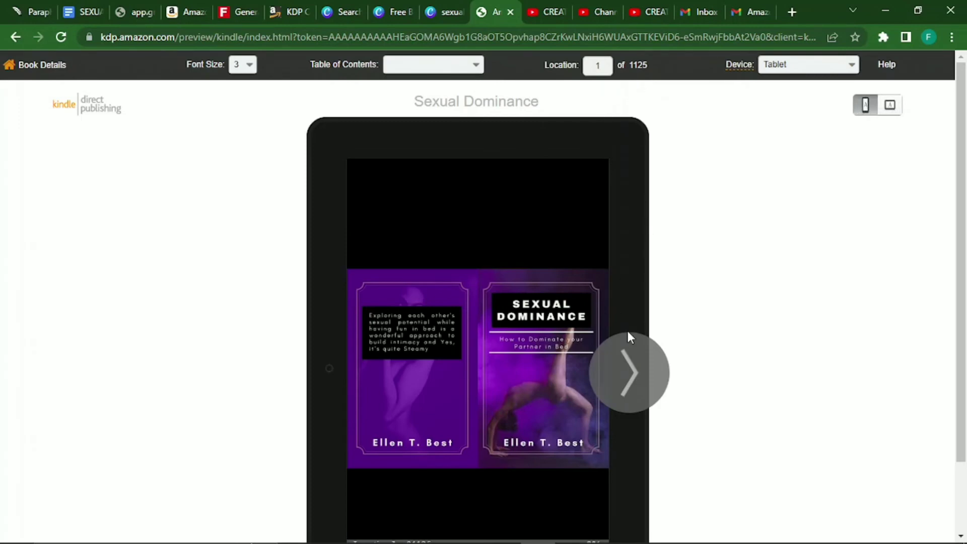
{"action": "left_click", "coordinate": [629, 373]}
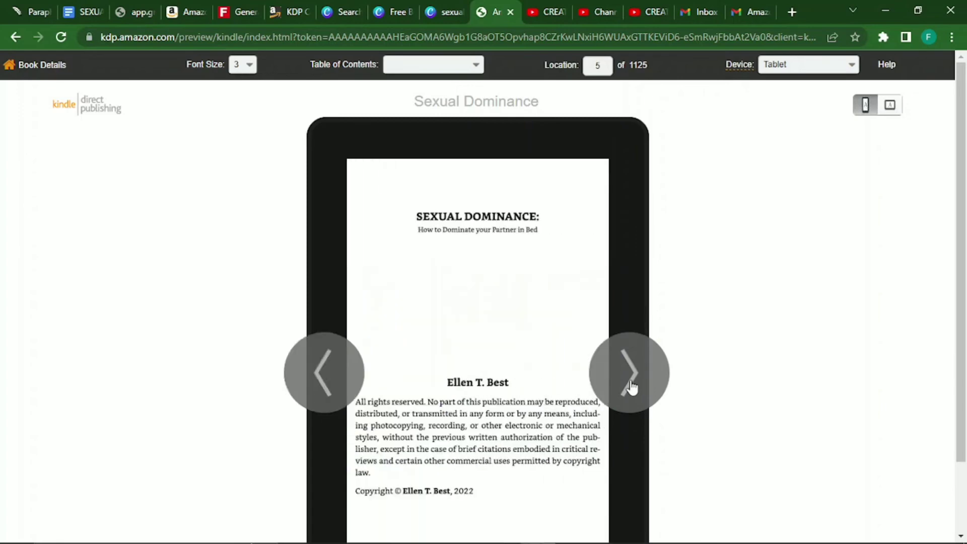
{"action": "left_click", "coordinate": [631, 387]}
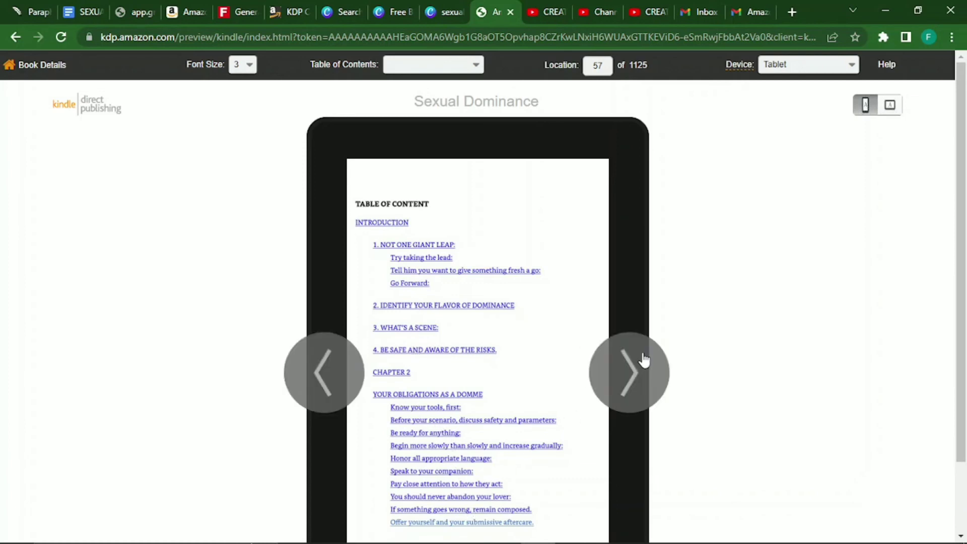
{"action": "left_click", "coordinate": [639, 366]}
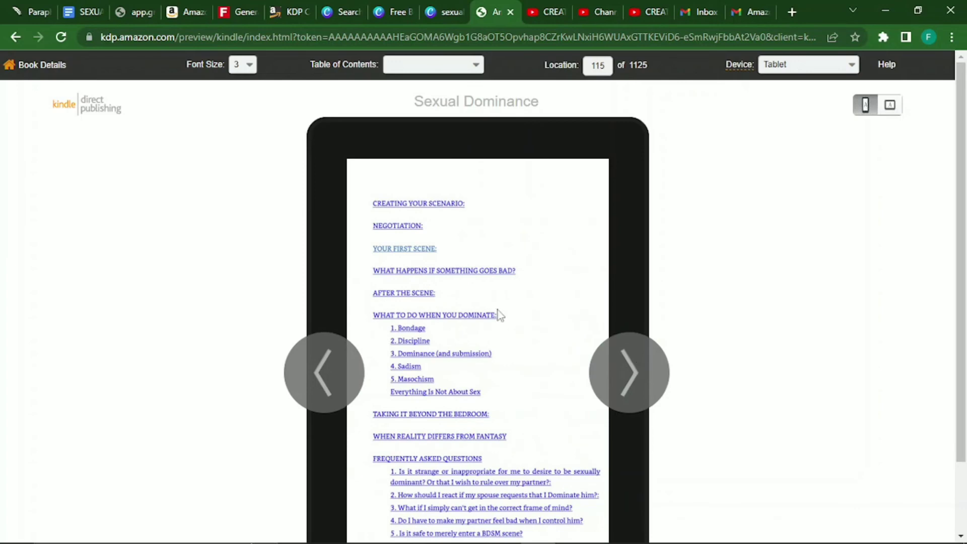
{"action": "left_click", "coordinate": [427, 274]}
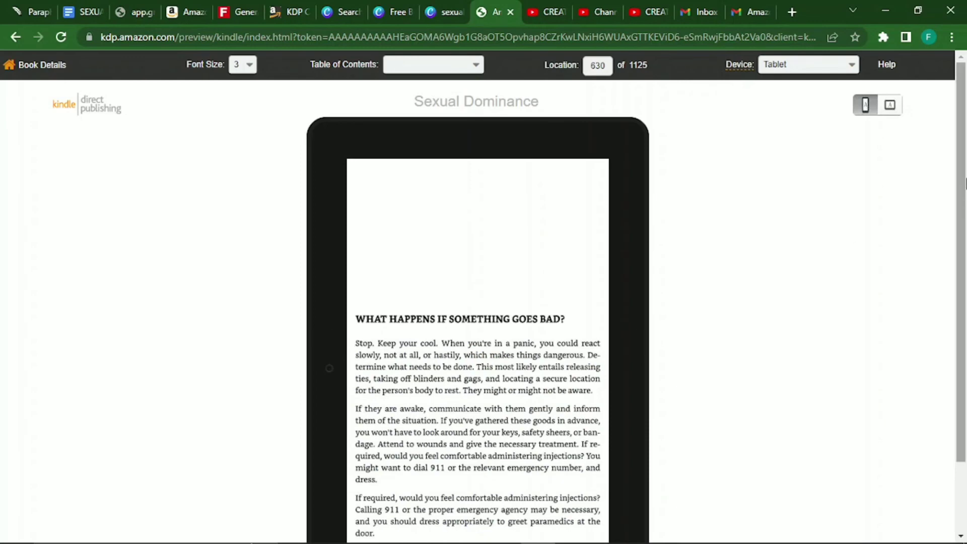
{"action": "scroll", "coordinate": [964, 322], "scroll_direction": "down", "scroll_amount": 2}
{"action": "scroll", "coordinate": [965, 322], "scroll_direction": "up", "scroll_amount": 2}
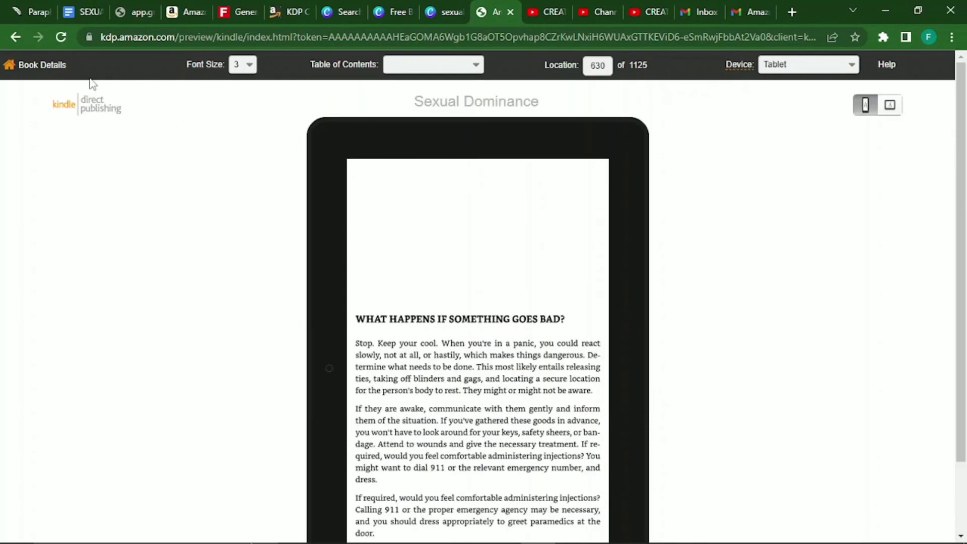
{"action": "left_click", "coordinate": [14, 37]}
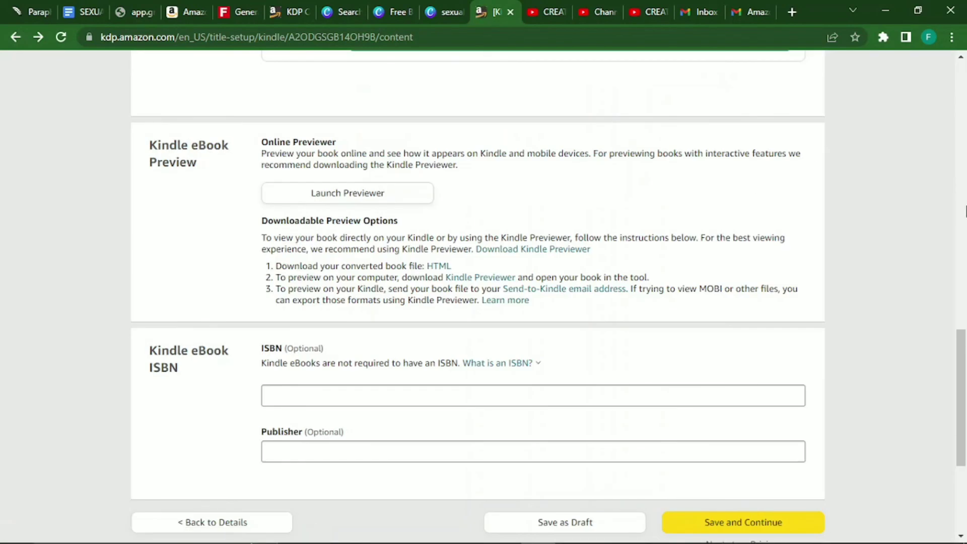
Save the finished content page and continue to Kindle eBook Pricing.
{"action": "left_click_drag", "start_coordinate": [964, 426], "coordinate": [965, 518]}
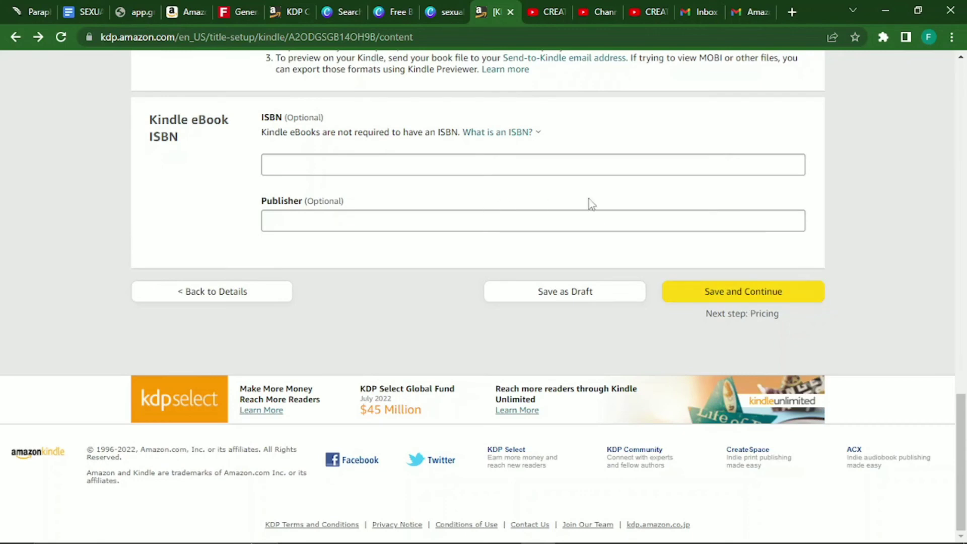
{"action": "left_click", "coordinate": [747, 292]}
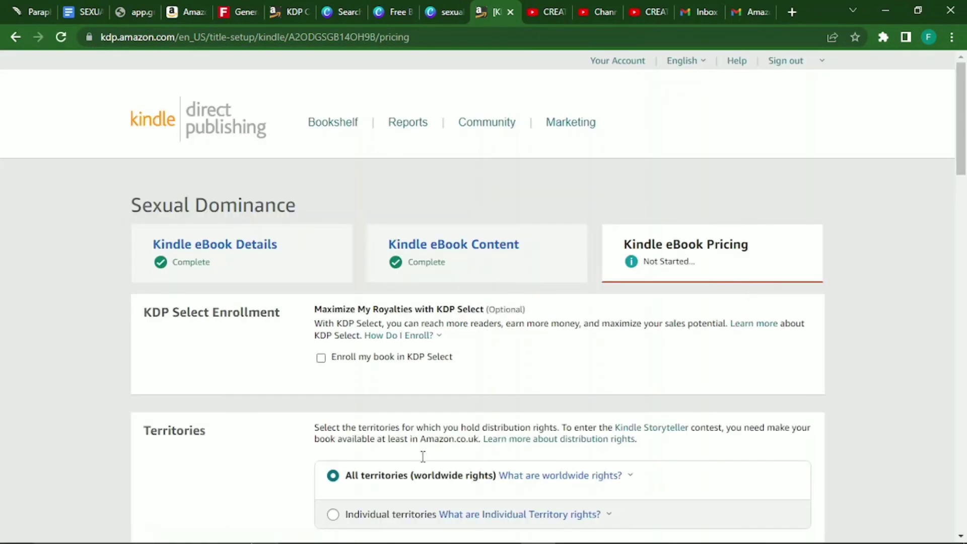
Enroll in KDP Select, choose the 70% royalty, set a $7.00 Amazon.com price and publish.
{"action": "left_click", "coordinate": [322, 359]}
{"action": "left_click_drag", "start_coordinate": [964, 112], "coordinate": [964, 246]}
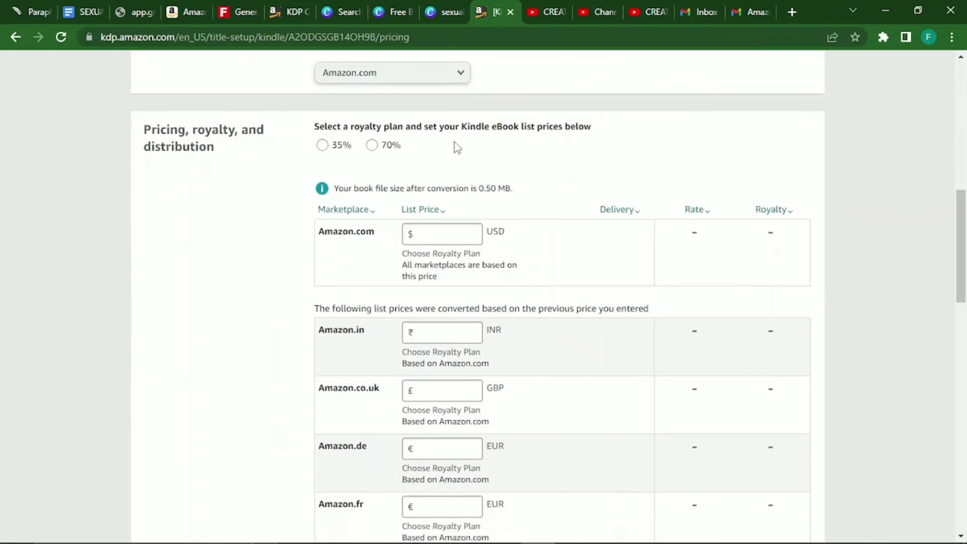
{"action": "left_click", "coordinate": [377, 147]}
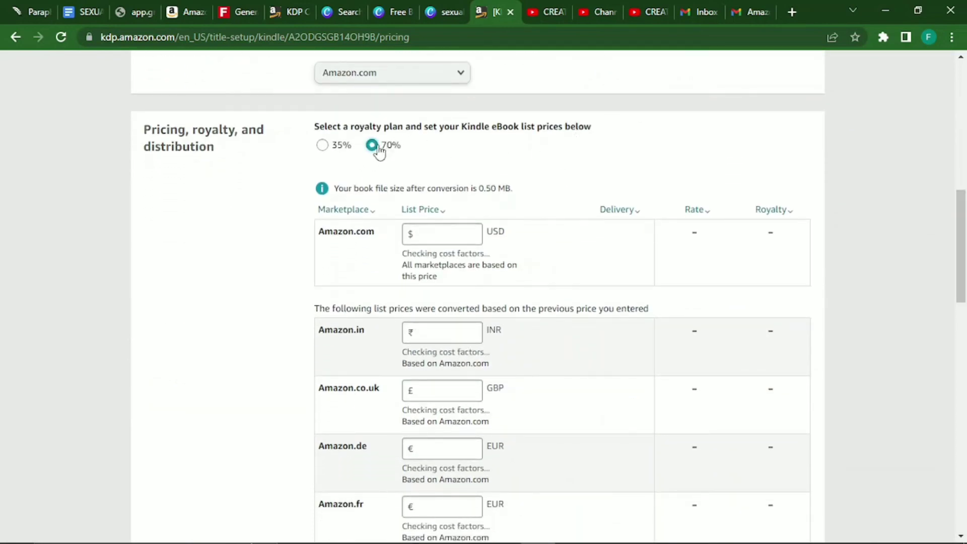
{"action": "left_click", "coordinate": [435, 229]}
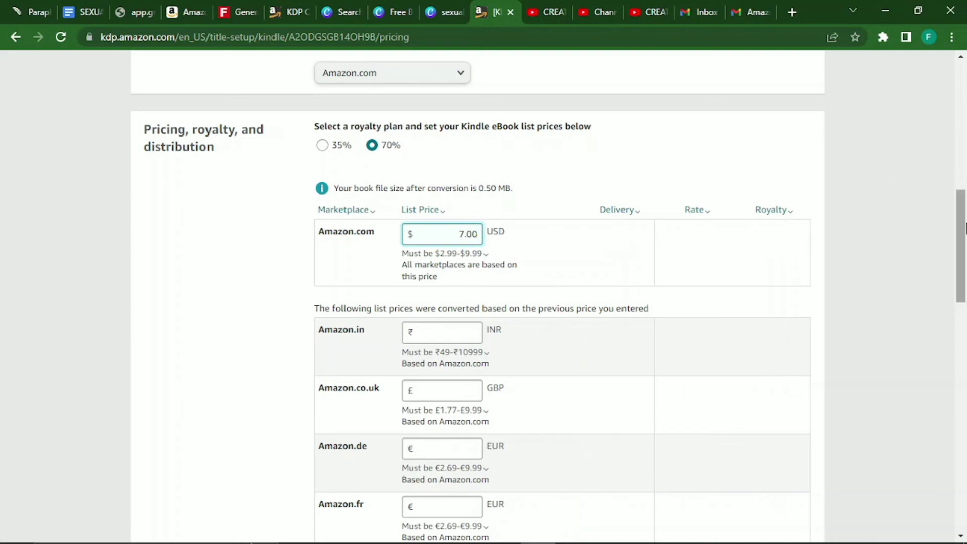
{"action": "left_click_drag", "start_coordinate": [964, 228], "coordinate": [964, 434]}
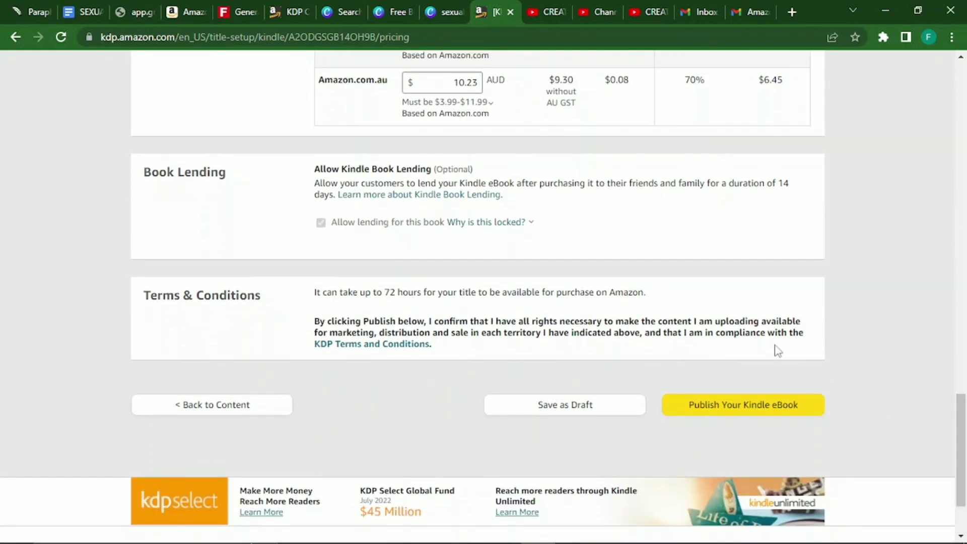
{"action": "left_click", "coordinate": [747, 411]}
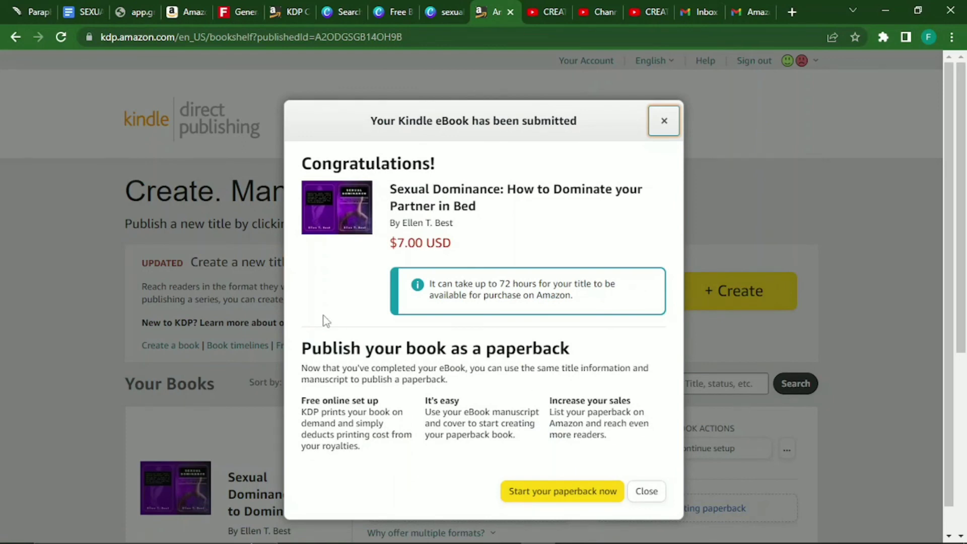
Start the paperback, move the author's middle initial from First name into Middle name, and save.
{"action": "left_click", "coordinate": [554, 495]}
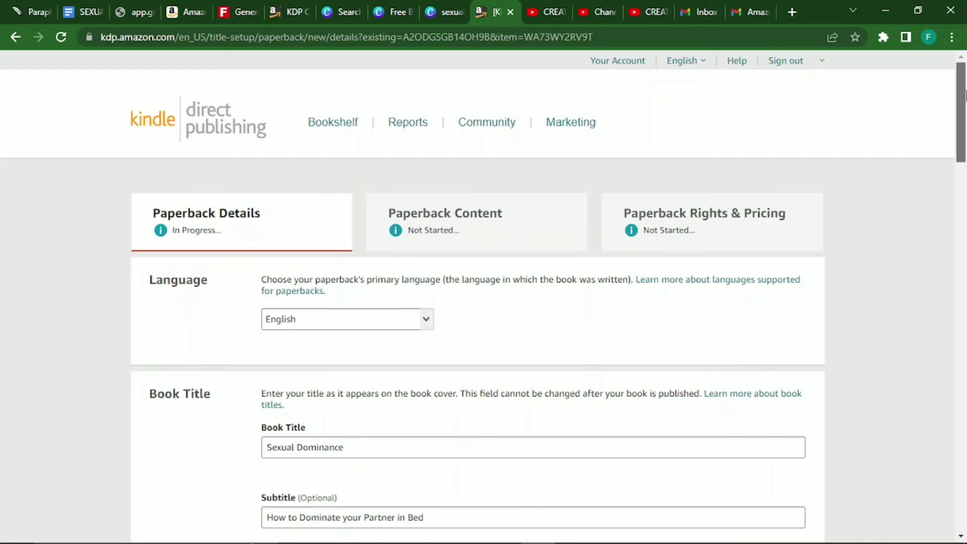
{"action": "left_click_drag", "start_coordinate": [961, 97], "coordinate": [962, 224]}
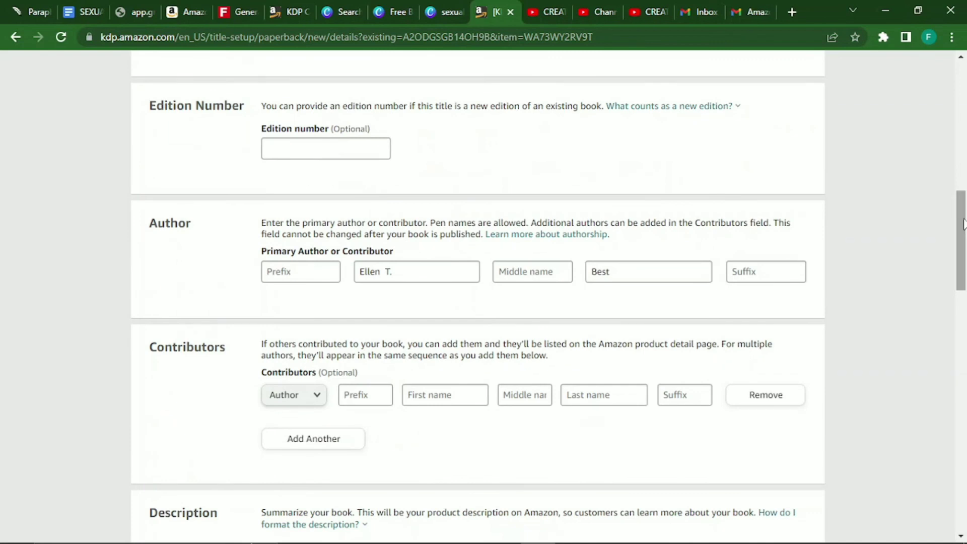
{"action": "double_click", "coordinate": [388, 273]}
{"action": "key", "text": "BackSpace"}
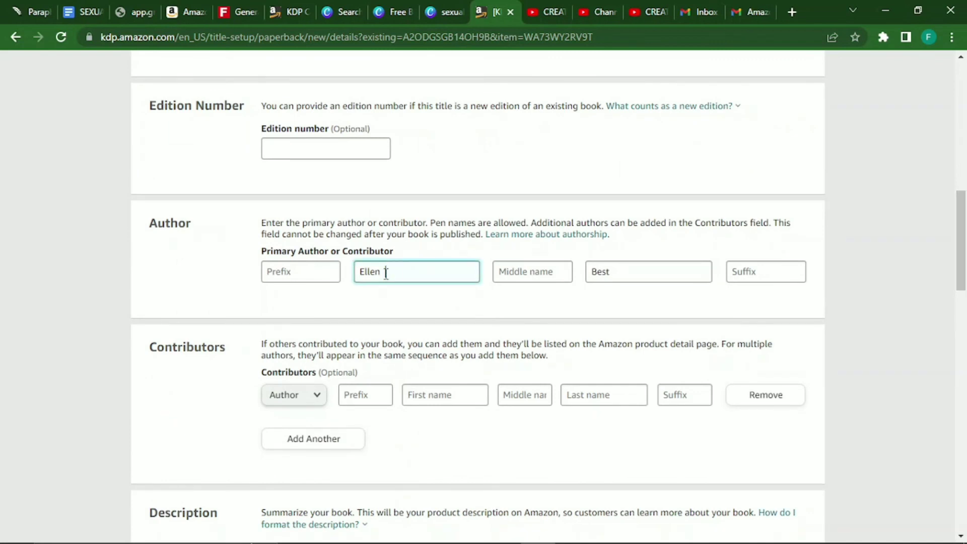
{"action": "left_click", "coordinate": [547, 271]}
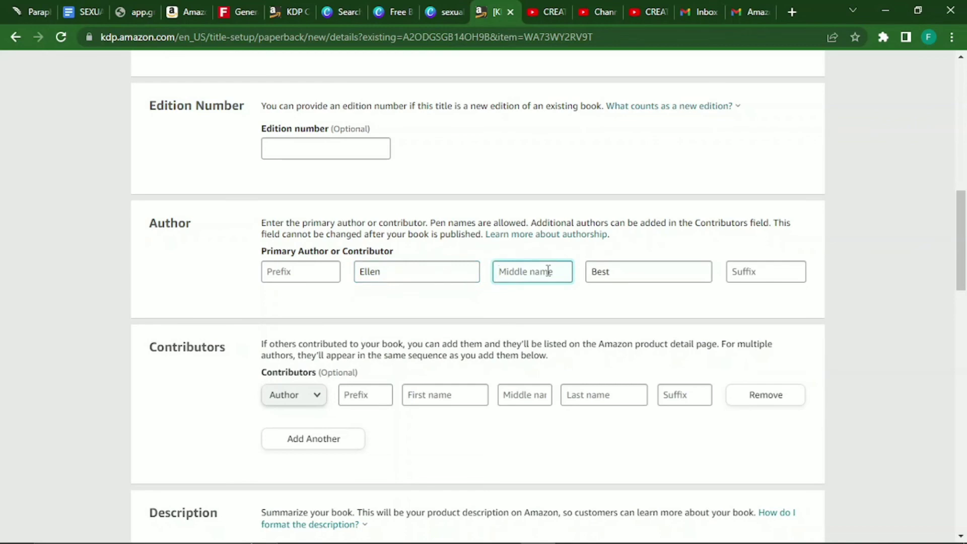
{"action": "type", "text": "T."}
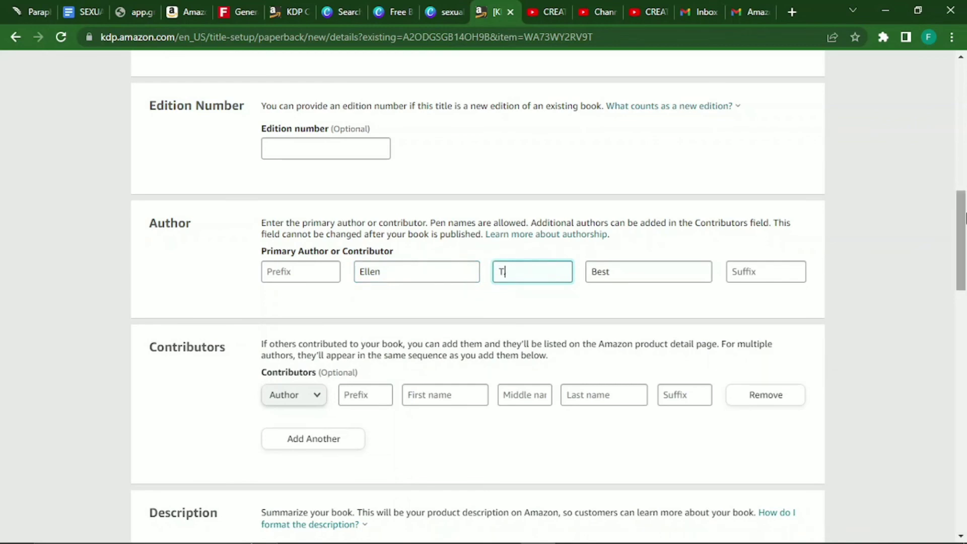
{"action": "key", "text": "BackSpace"}
{"action": "scroll", "coordinate": [964, 256], "scroll_direction": "down", "scroll_amount": 3}
{"action": "left_click_drag", "start_coordinate": [964, 256], "coordinate": [964, 401]}
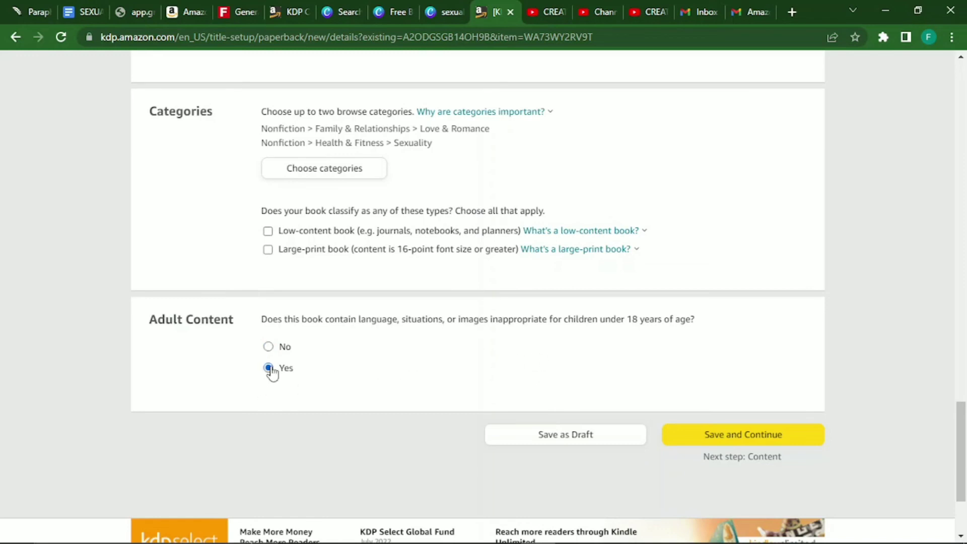
{"action": "left_click", "coordinate": [755, 433]}
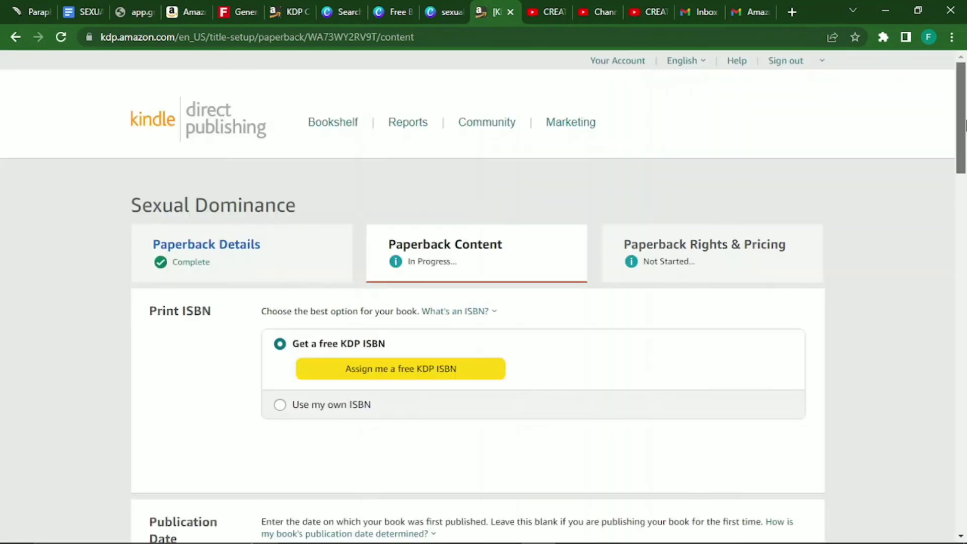
Assign the paperback a free KDP ISBN.
{"action": "scroll", "coordinate": [484, 302], "scroll_direction": "down", "scroll_amount": 3}
{"action": "scroll", "coordinate": [856, 172], "scroll_direction": "down", "scroll_amount": 2}
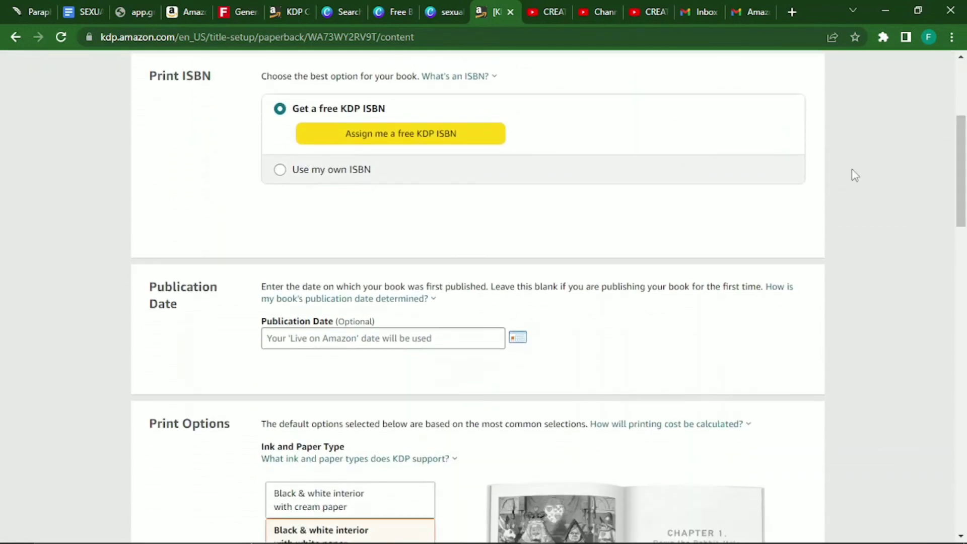
{"action": "left_click", "coordinate": [374, 137]}
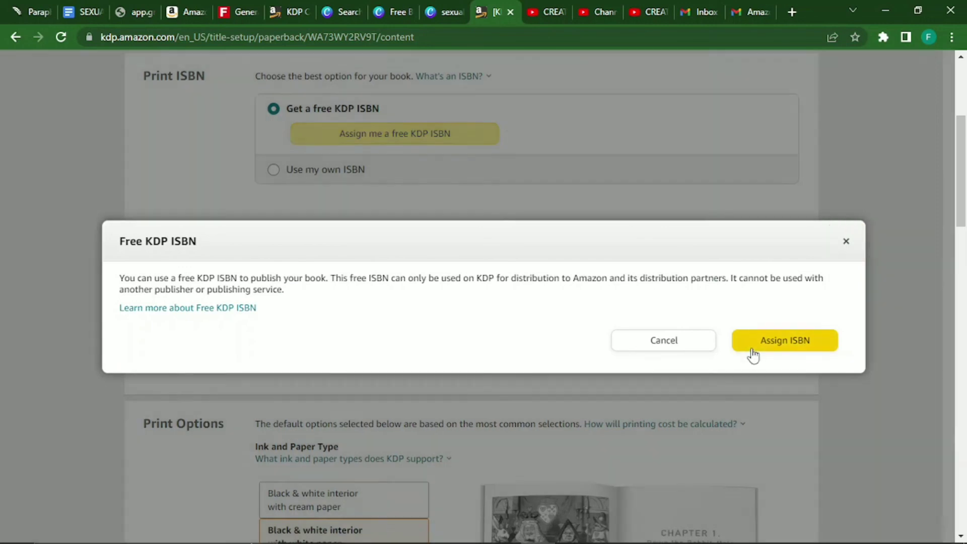
{"action": "left_click", "coordinate": [751, 348]}
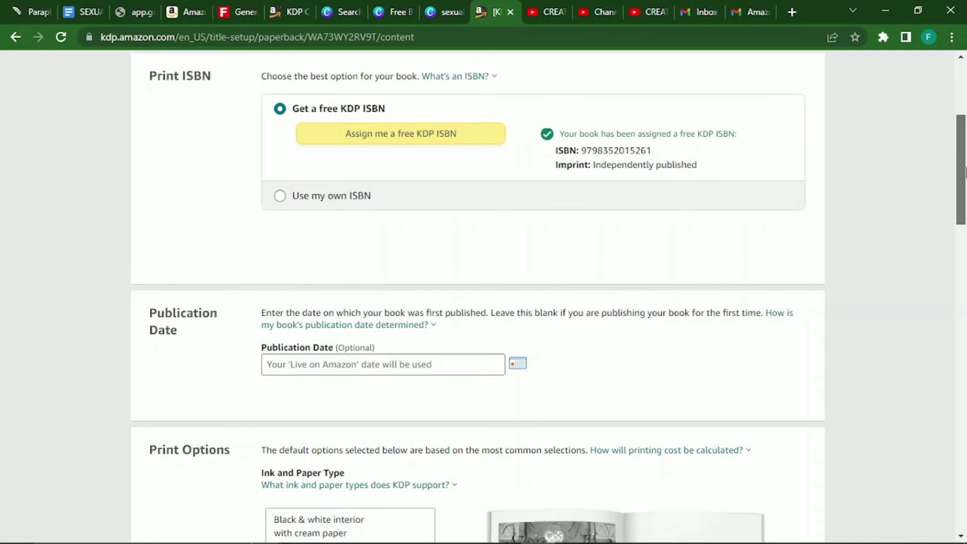
Change the paperback trim size to 5.5 x 8.5 in.
{"action": "left_click_drag", "start_coordinate": [964, 171], "coordinate": [963, 263]}
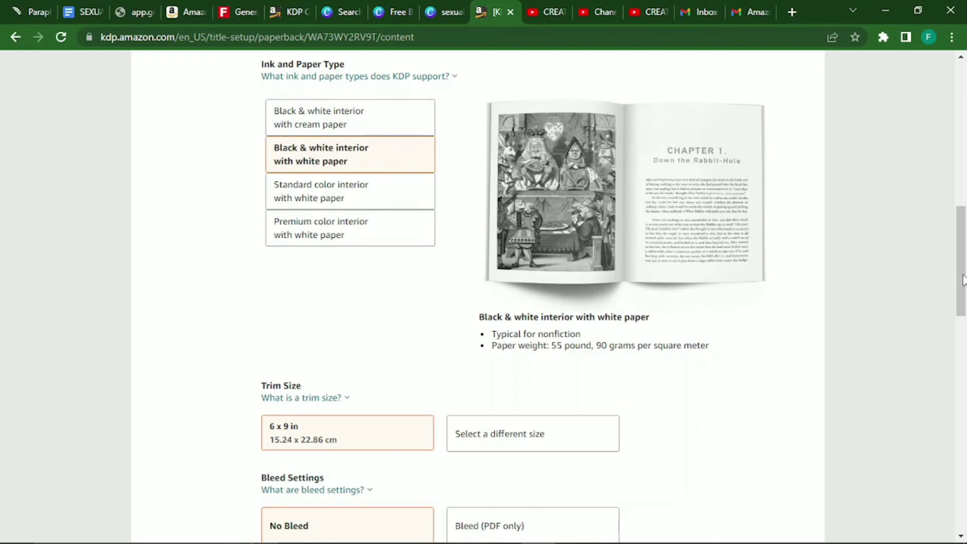
{"action": "left_click_drag", "start_coordinate": [963, 279], "coordinate": [964, 337]}
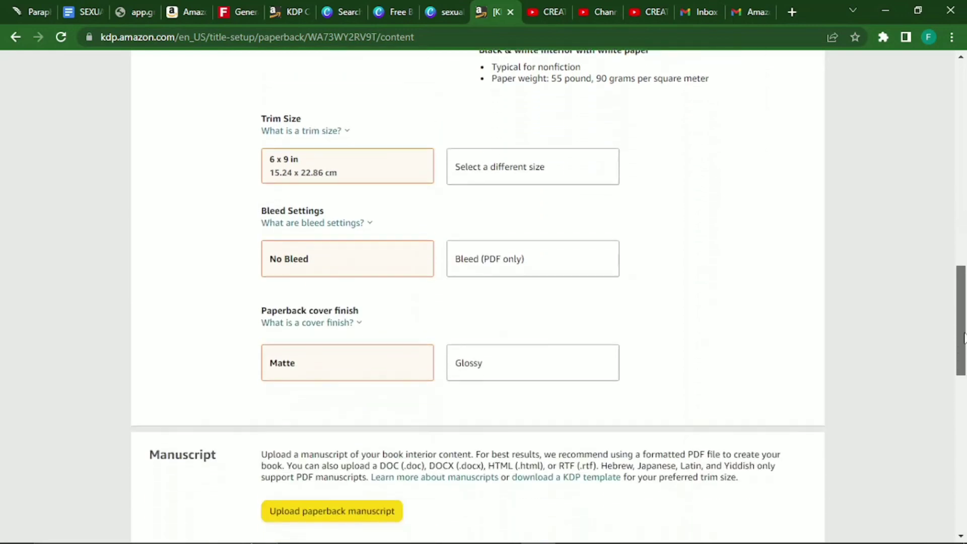
{"action": "left_click", "coordinate": [477, 180]}
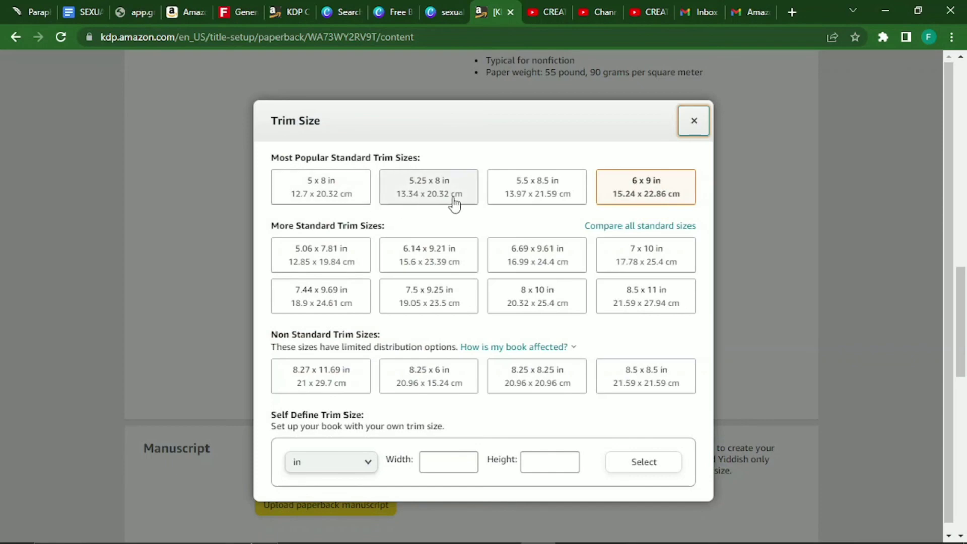
{"action": "left_click", "coordinate": [539, 188]}
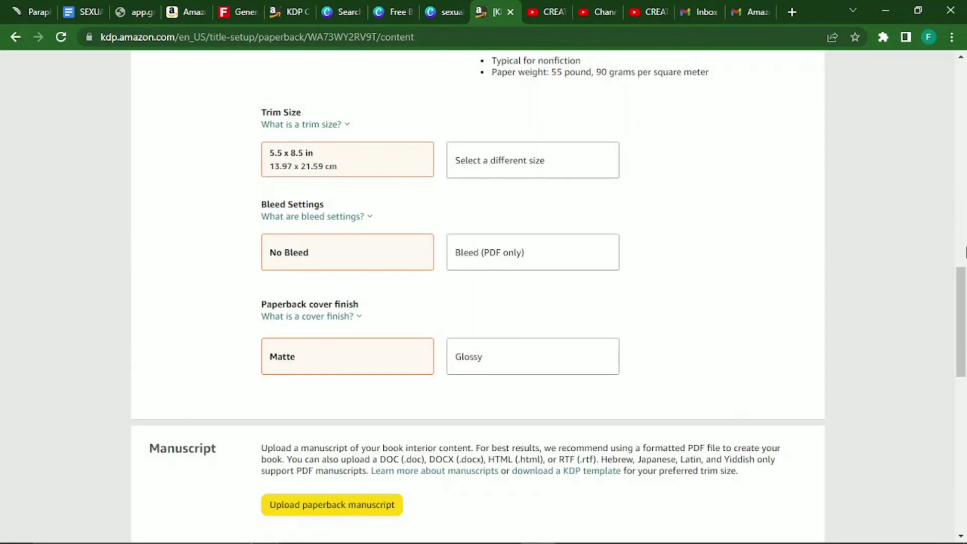
{"action": "scroll", "coordinate": [966, 282], "scroll_direction": "down", "scroll_amount": 2}
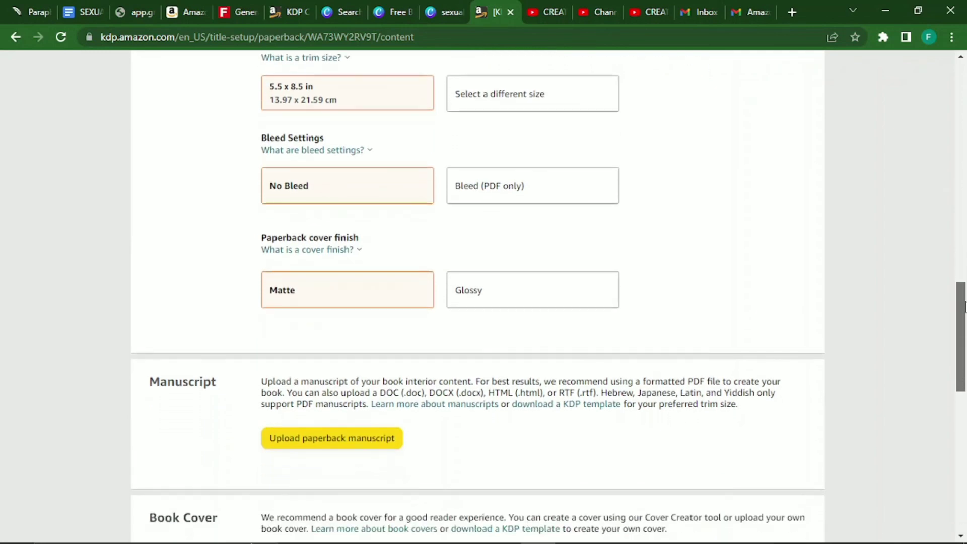
{"action": "scroll", "coordinate": [964, 306], "scroll_direction": "down", "scroll_amount": 4}
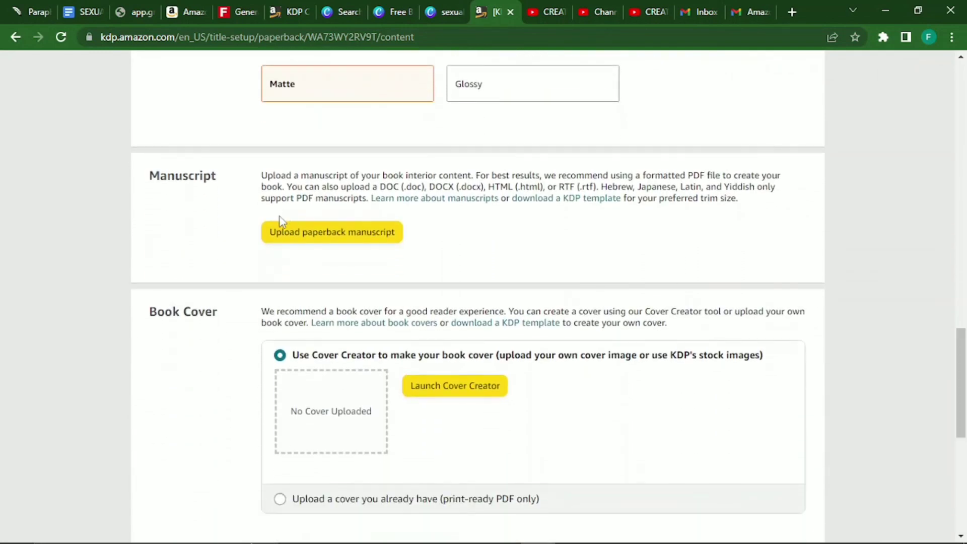
Upload SEXUAL DOMINANCE.pdf as the paperback manuscript and choose to upload an existing cover.
{"action": "left_click", "coordinate": [302, 235]}
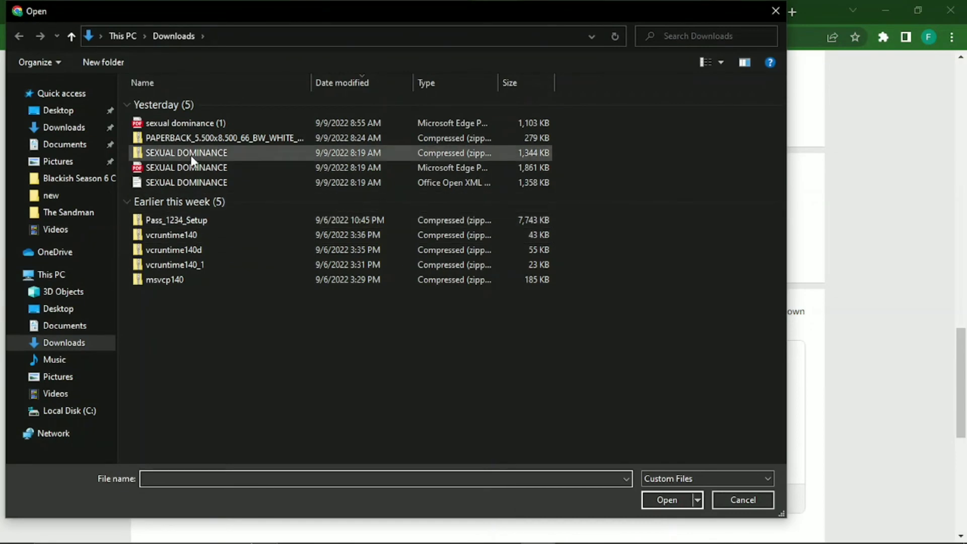
{"action": "left_click", "coordinate": [194, 170]}
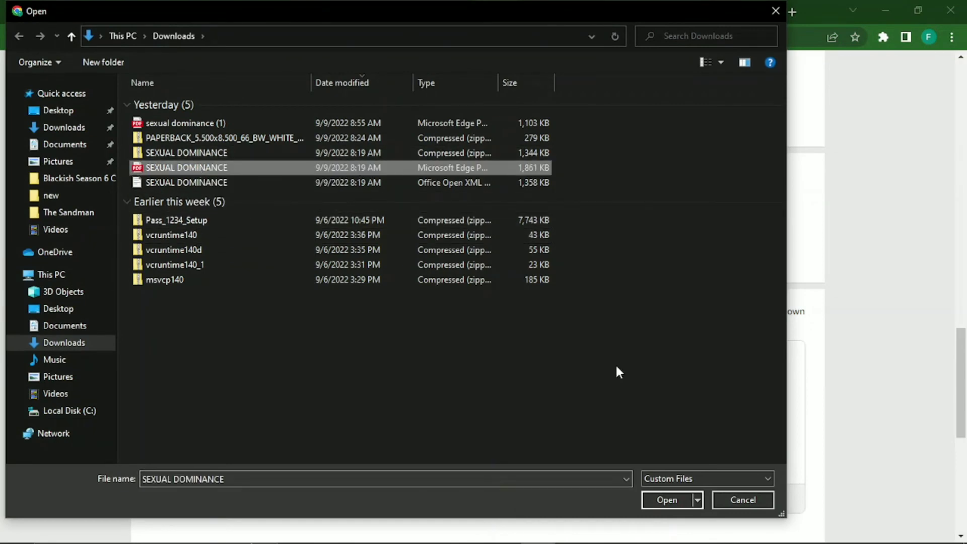
{"action": "left_click", "coordinate": [657, 498]}
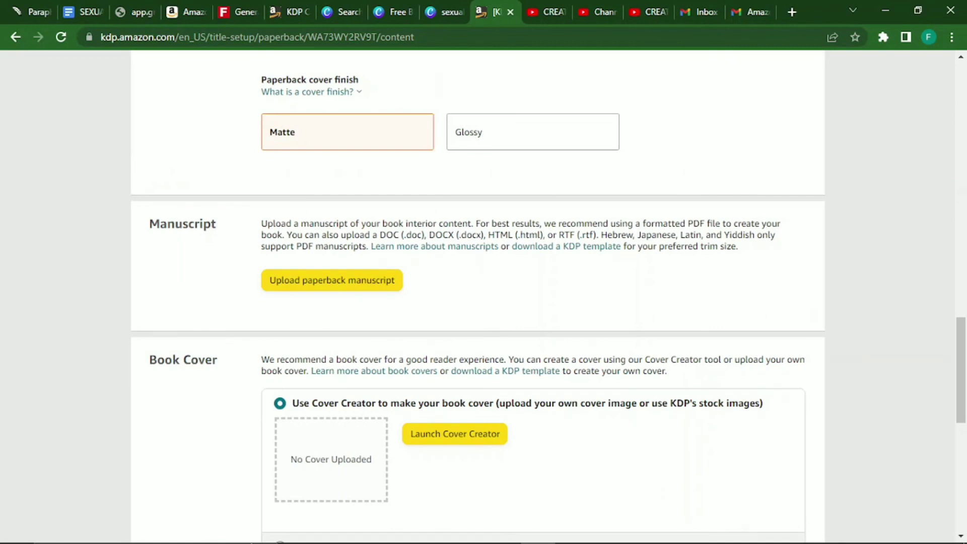
{"action": "left_click_drag", "start_coordinate": [959, 375], "coordinate": [963, 401]}
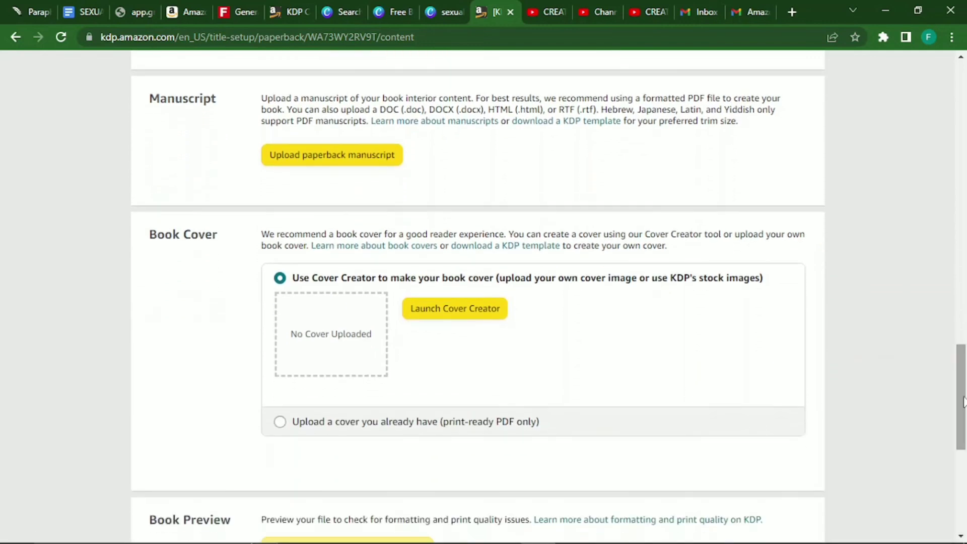
{"action": "left_click", "coordinate": [437, 491]}
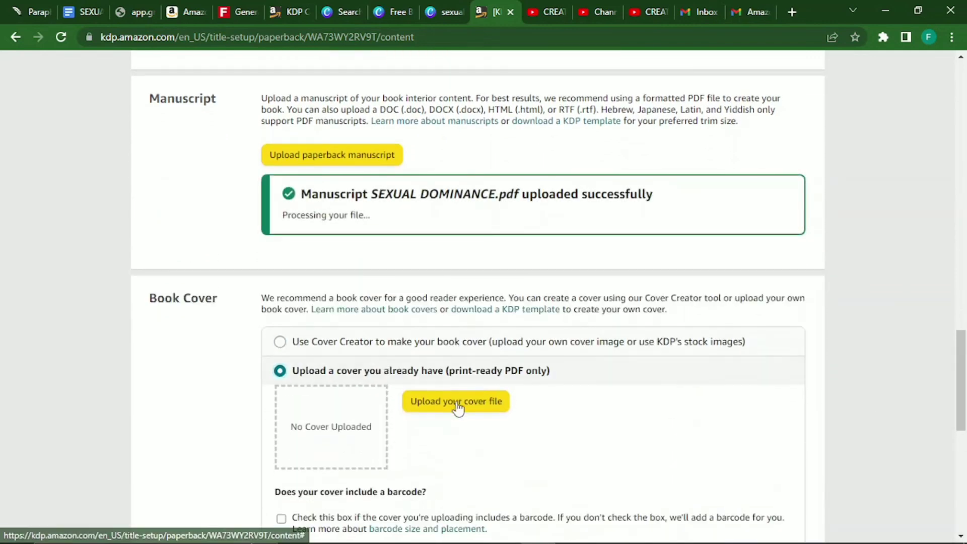
Upload 'sexual dominance (1)' from Downloads as the paperback cover file.
{"action": "left_click", "coordinate": [456, 403]}
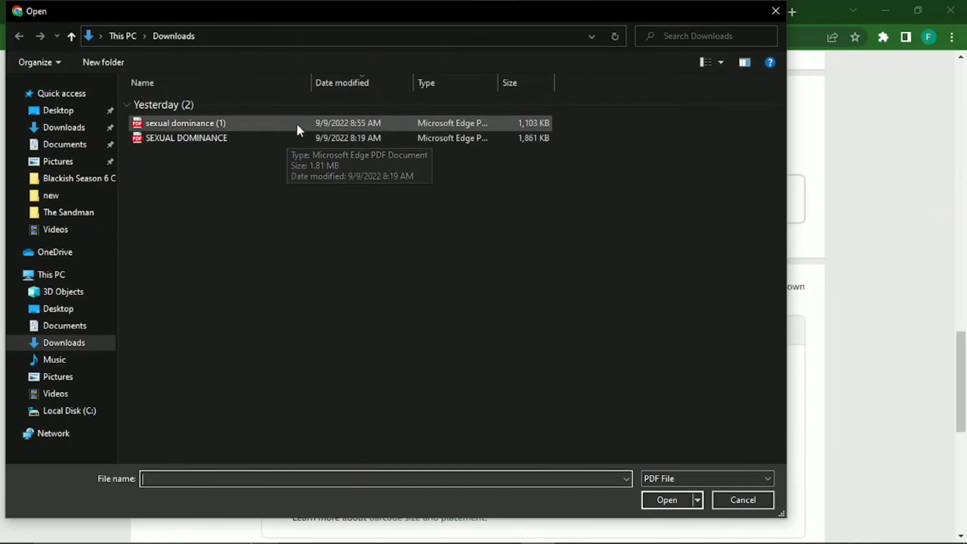
{"action": "left_click", "coordinate": [297, 123]}
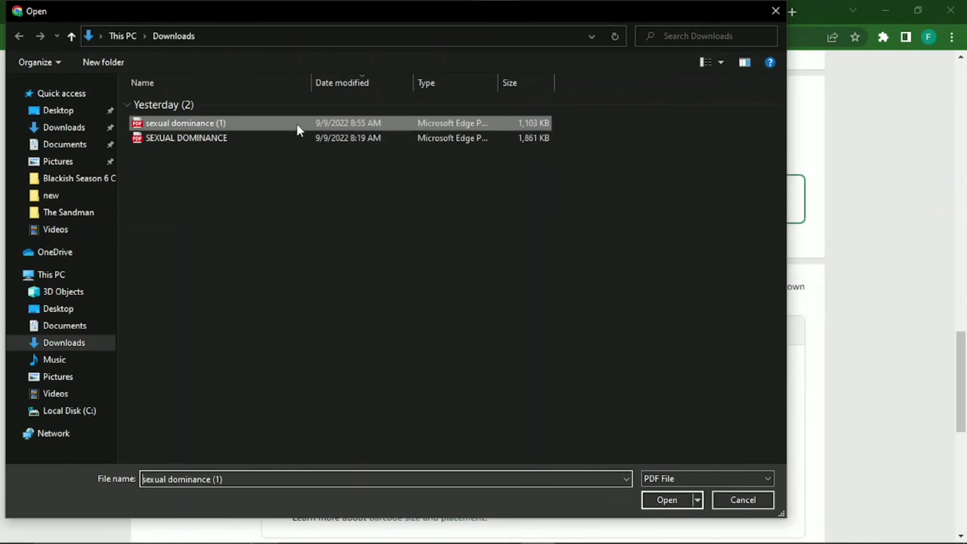
{"action": "left_click", "coordinate": [660, 498]}
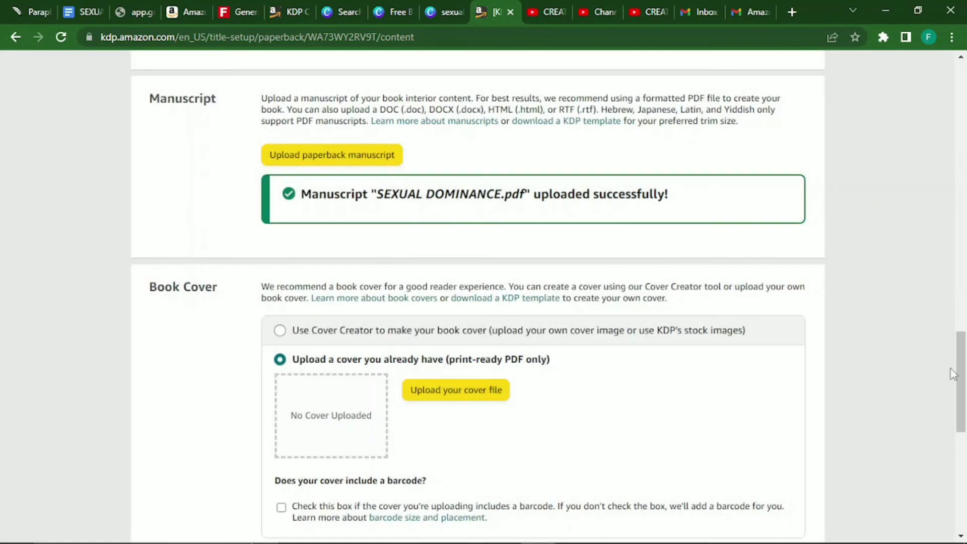
{"action": "scroll", "coordinate": [965, 338], "scroll_direction": "down", "scroll_amount": 3}
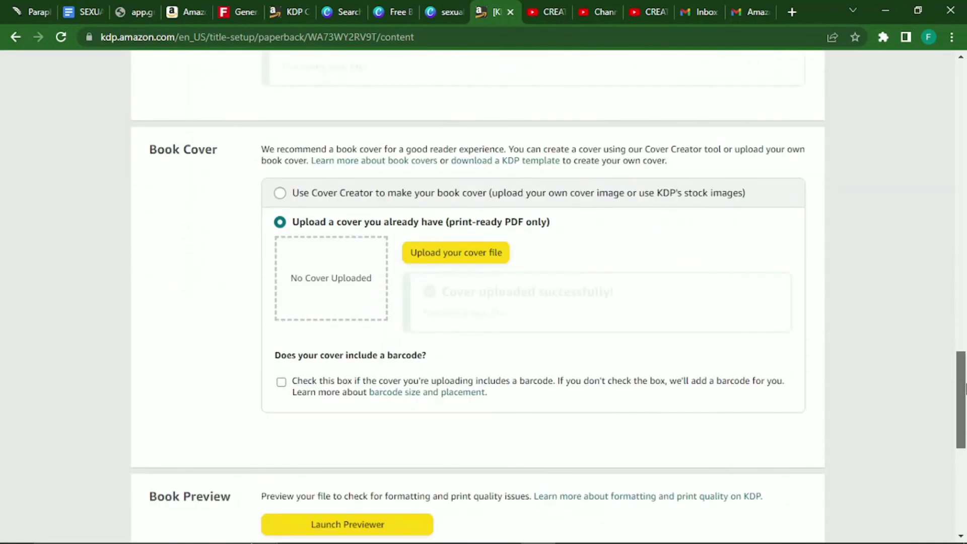
{"action": "scroll", "coordinate": [965, 393], "scroll_direction": "down", "scroll_amount": 1}
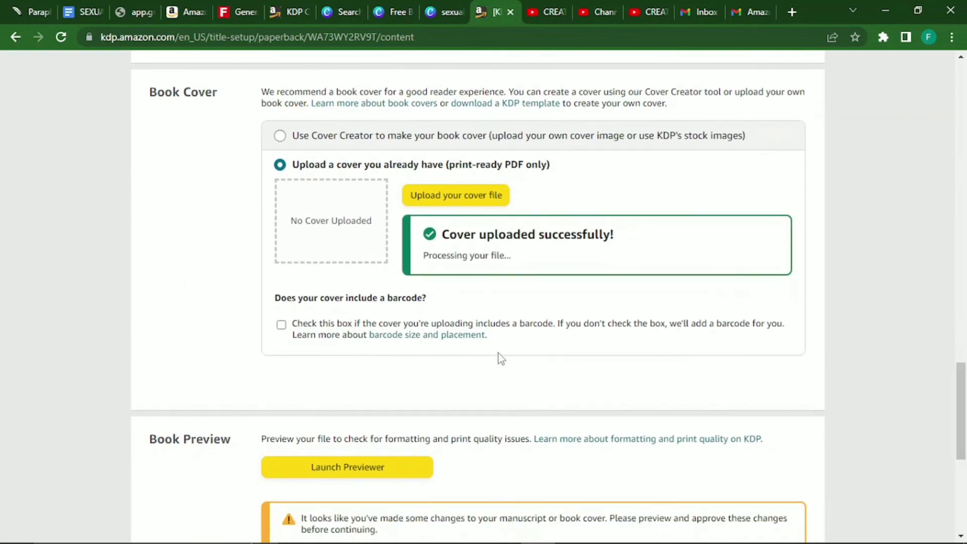
Launch the Print Previewer to view the paperback's 66-page wraparound cover.
{"action": "left_click", "coordinate": [370, 469]}
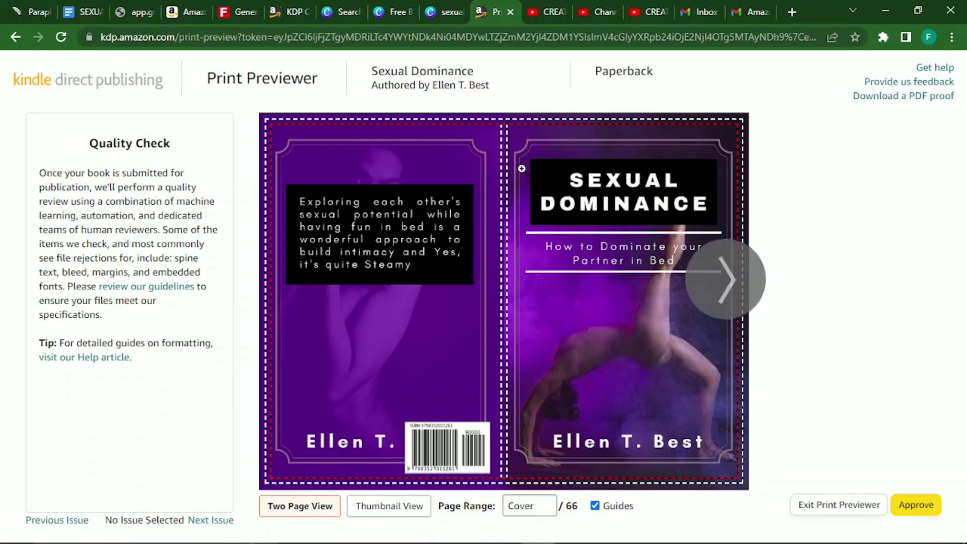
Move the author name on the Canva back cover slightly upward.
{"action": "left_click", "coordinate": [448, 15]}
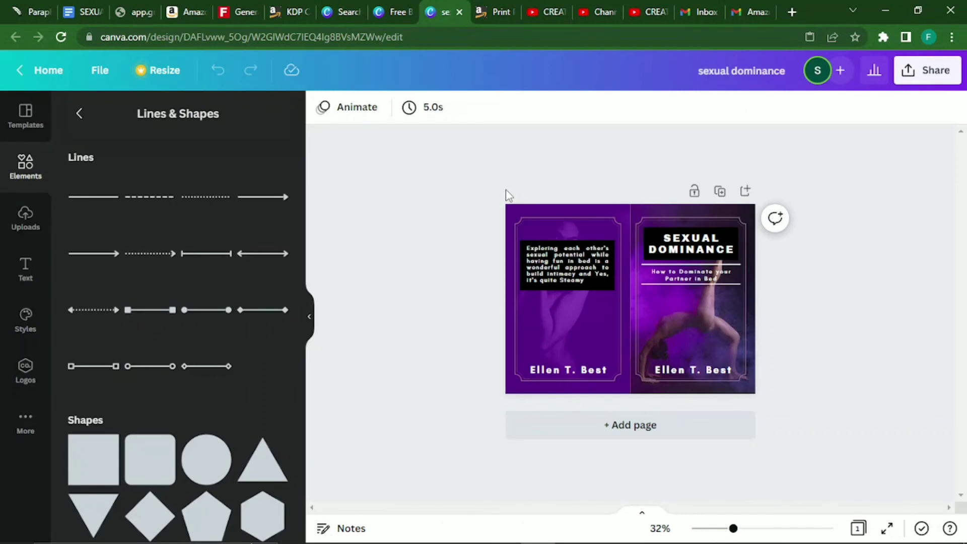
{"action": "left_click", "coordinate": [576, 371]}
{"action": "left_click_drag", "start_coordinate": [576, 371], "coordinate": [575, 347]}
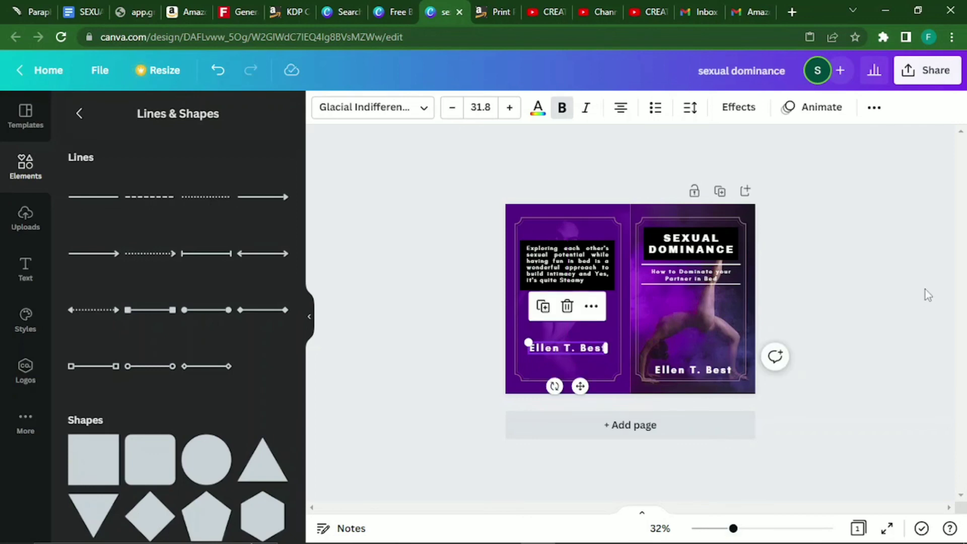
Download the cover design as a PDF Print file.
{"action": "left_click", "coordinate": [921, 72]}
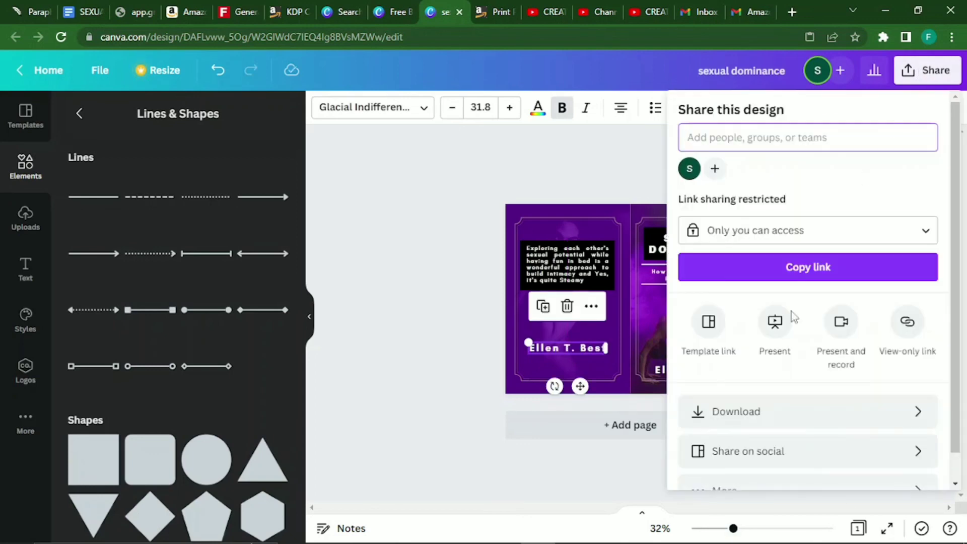
{"action": "left_click", "coordinate": [788, 413]}
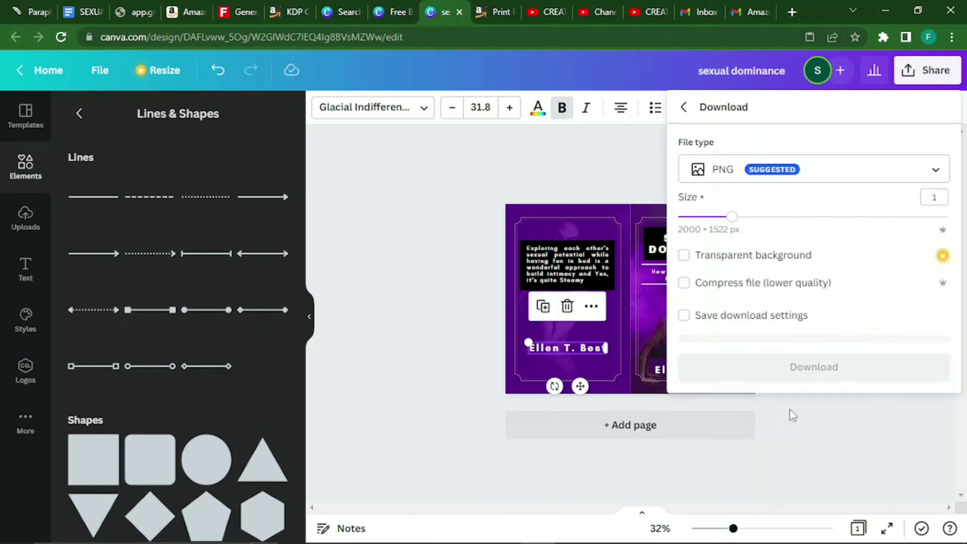
{"action": "left_click", "coordinate": [867, 184]}
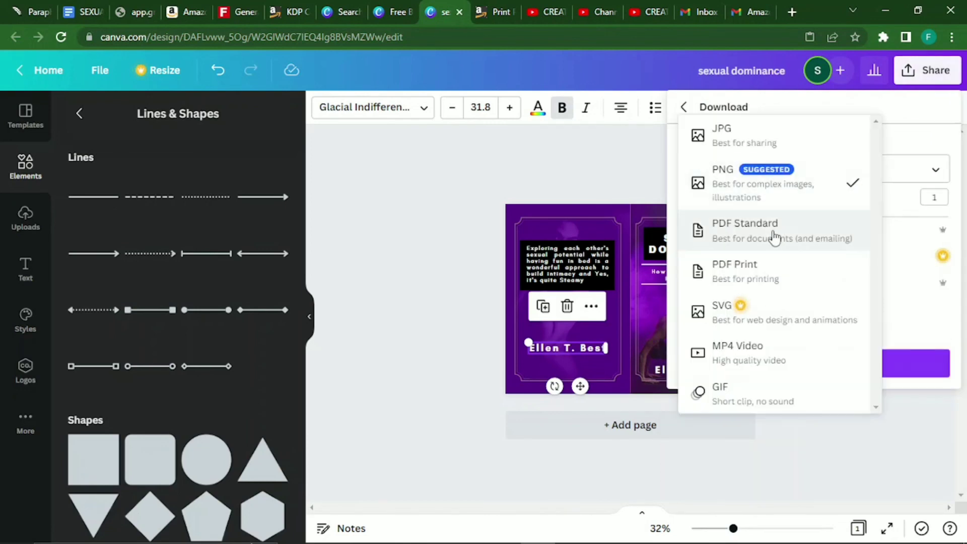
{"action": "left_click", "coordinate": [754, 267]}
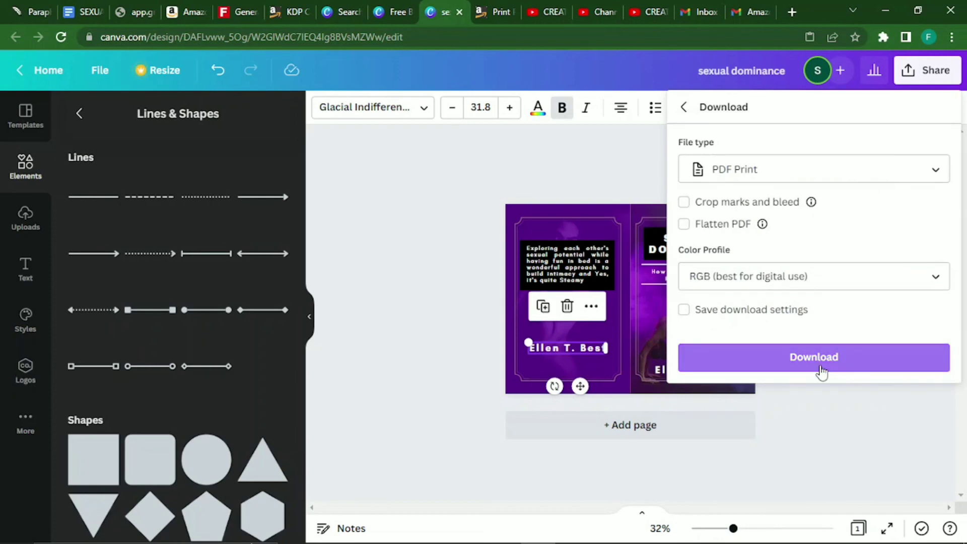
{"action": "left_click", "coordinate": [819, 368]}
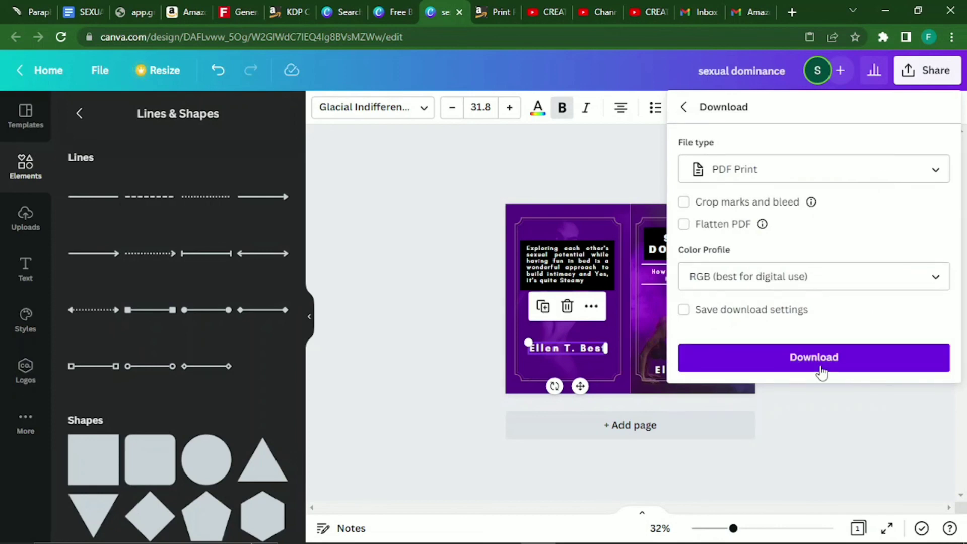
{"action": "left_click", "coordinate": [372, 285]}
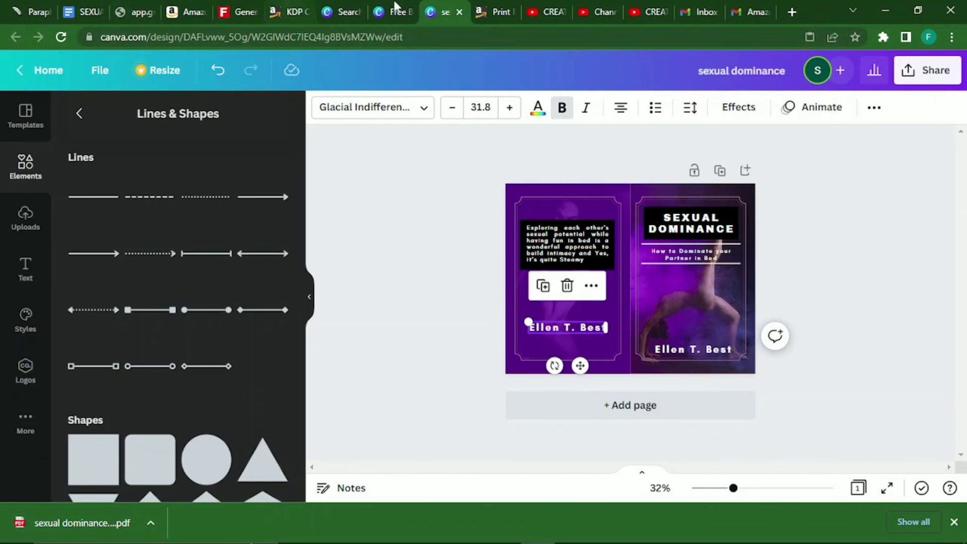
Approve the current KDP print preview and return to the cover section.
{"action": "left_click", "coordinate": [499, 14]}
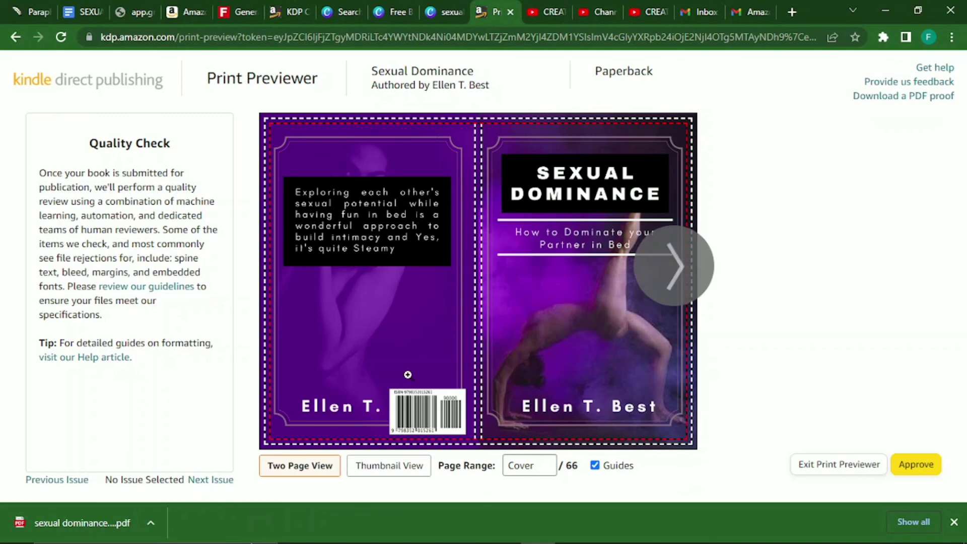
{"action": "left_click", "coordinate": [920, 471]}
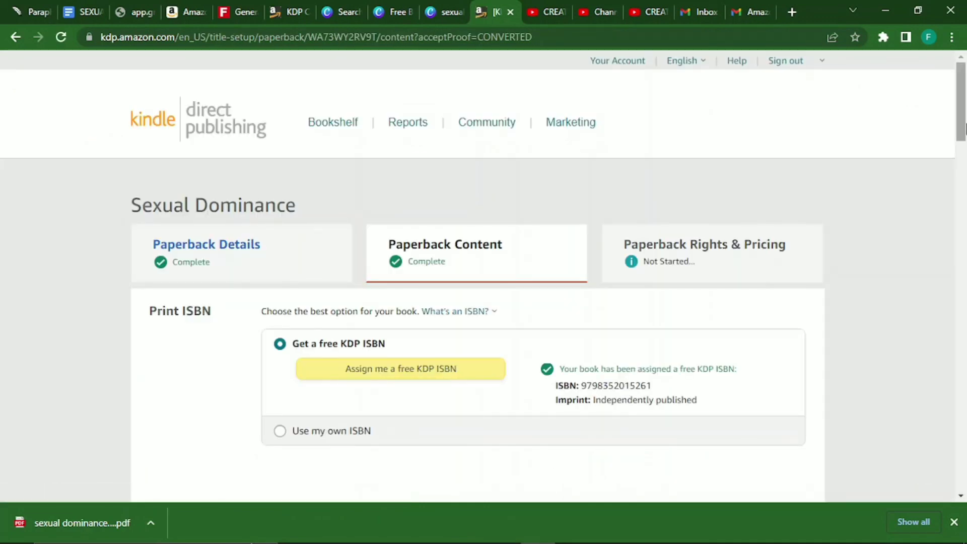
{"action": "left_click_drag", "start_coordinate": [965, 120], "coordinate": [964, 409]}
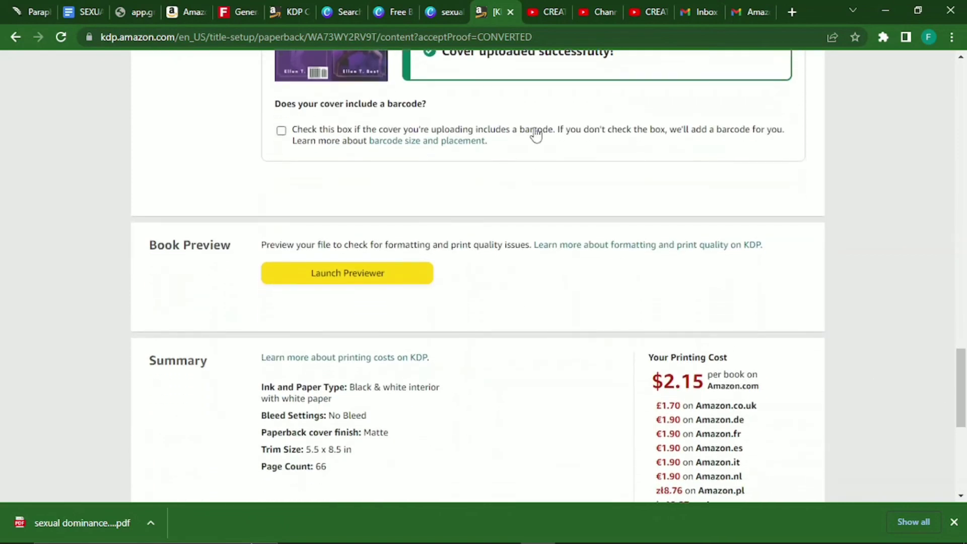
{"action": "left_click_drag", "start_coordinate": [964, 376], "coordinate": [964, 343]}
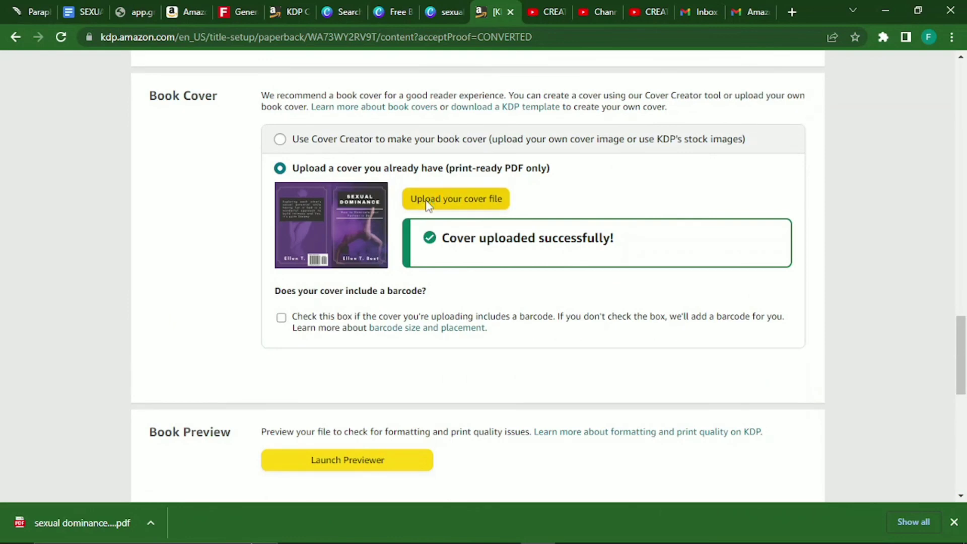
Upload 'sexual dominance (2)' as the replacement cover and relaunch the Print Previewer.
{"action": "left_click", "coordinate": [425, 200]}
{"action": "left_click", "coordinate": [213, 123]}
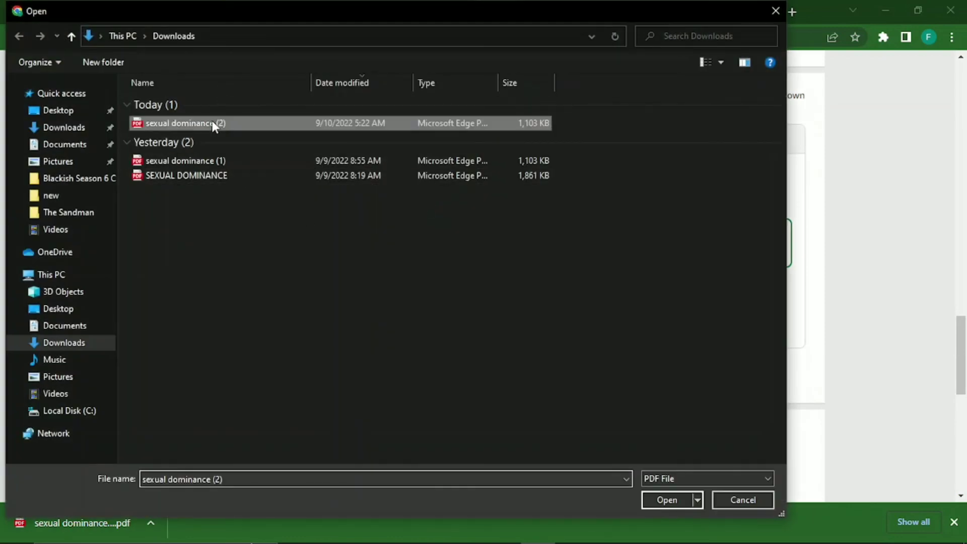
{"action": "left_click", "coordinate": [671, 500]}
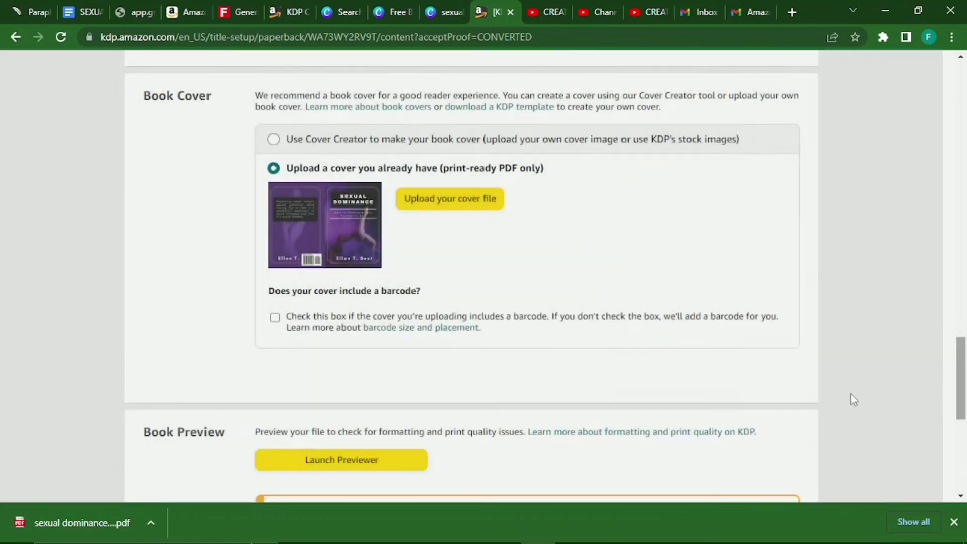
{"action": "scroll", "coordinate": [962, 387], "scroll_direction": "down", "scroll_amount": 2}
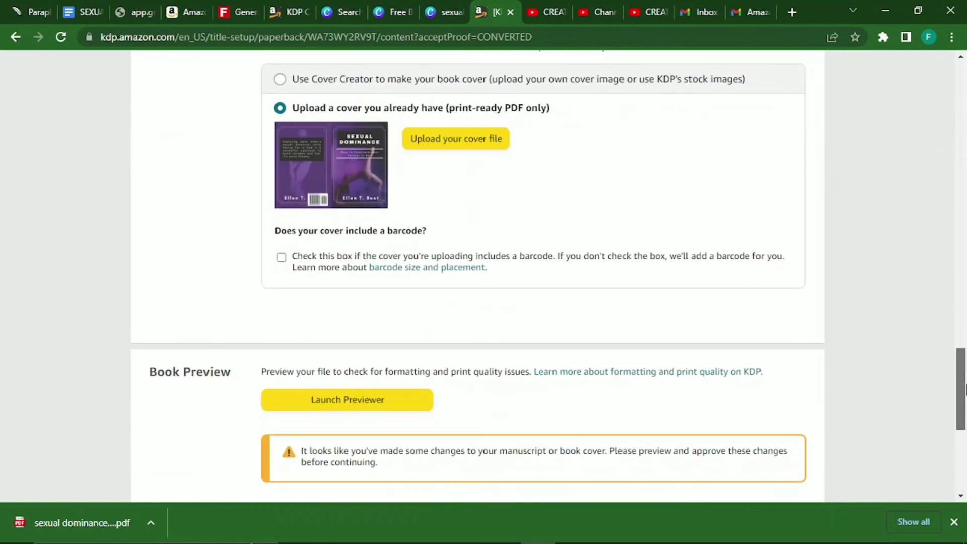
{"action": "left_click", "coordinate": [378, 400]}
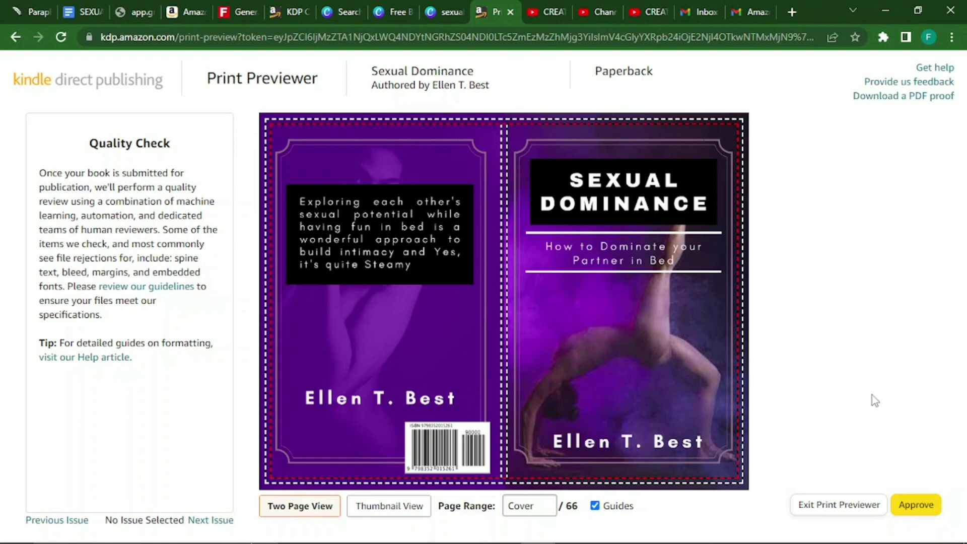
Approve the paperback with its updated wraparound cover in the Print Previewer.
{"action": "left_click", "coordinate": [906, 507]}
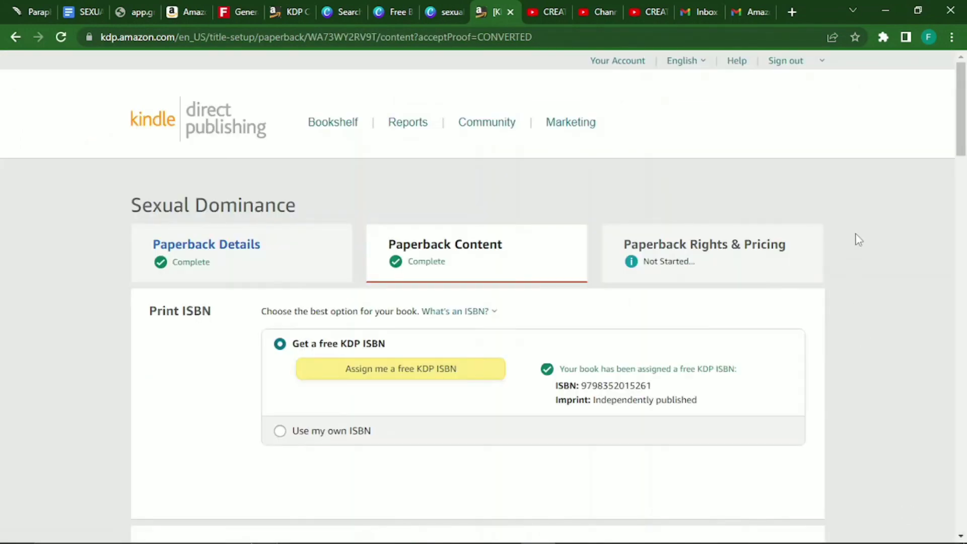
Save the paperback content and turn on Expanded Distribution on the Pricing page.
{"action": "left_click_drag", "start_coordinate": [962, 157], "coordinate": [962, 482]}
{"action": "left_click", "coordinate": [766, 527]}
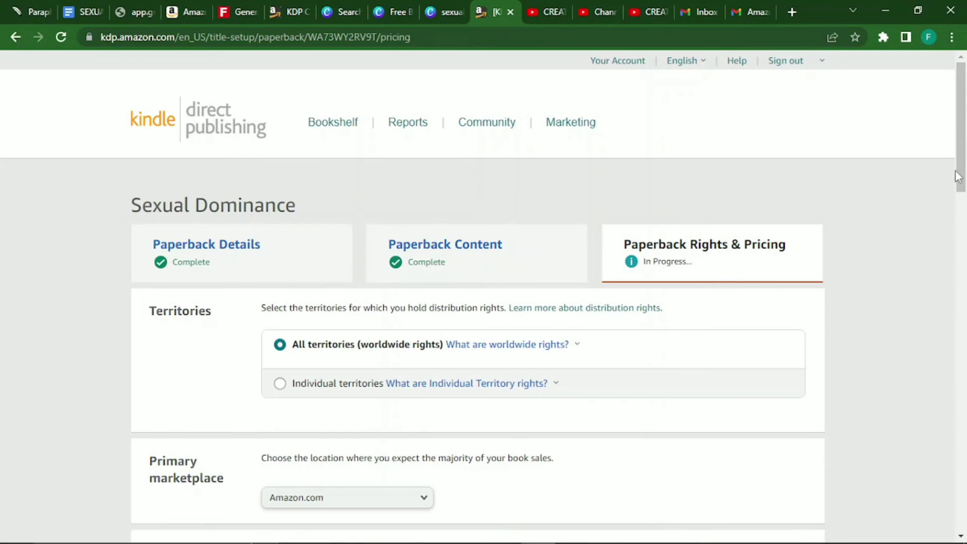
{"action": "left_click_drag", "start_coordinate": [964, 161], "coordinate": [964, 270]}
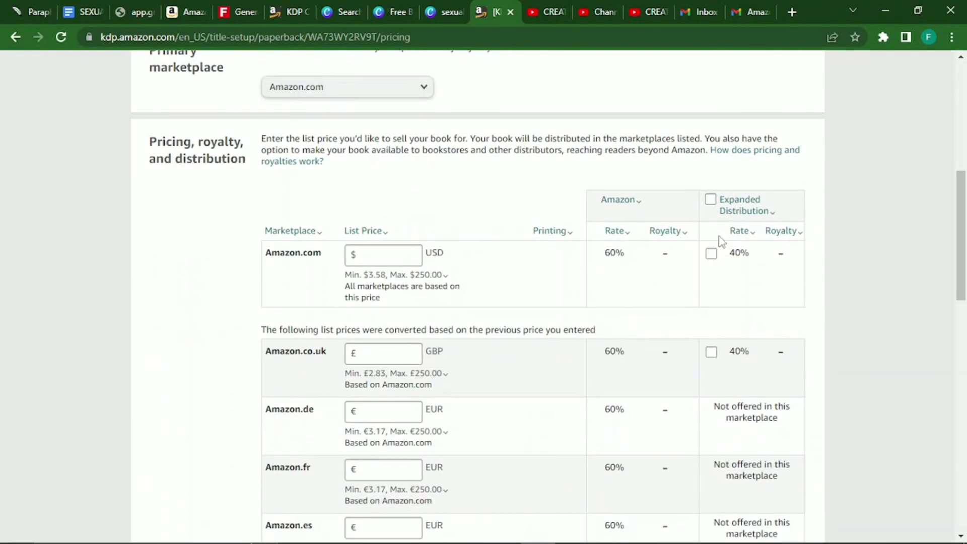
{"action": "left_click", "coordinate": [712, 201]}
Set the Amazon.com USD list price to $6.58.
{"action": "left_click", "coordinate": [394, 261]}
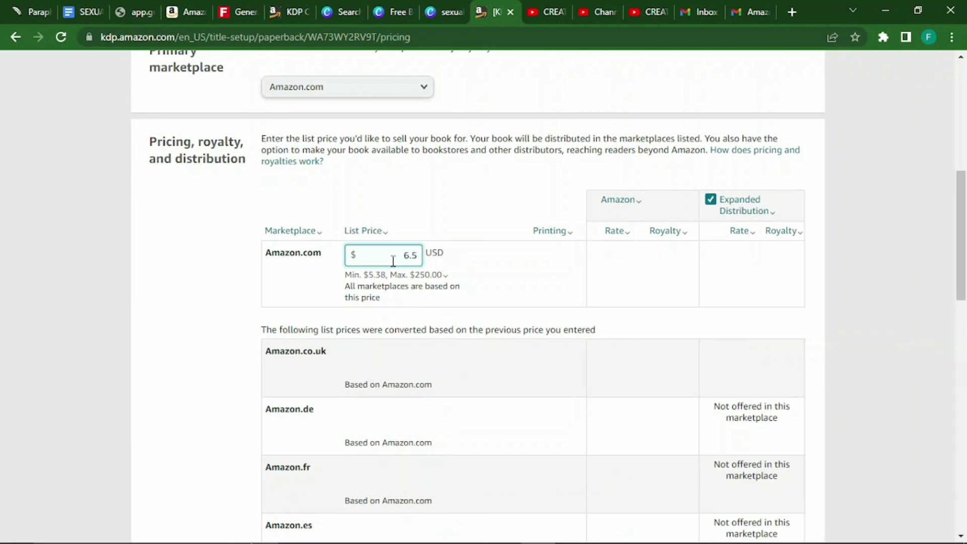
{"action": "type", "text": "0"}
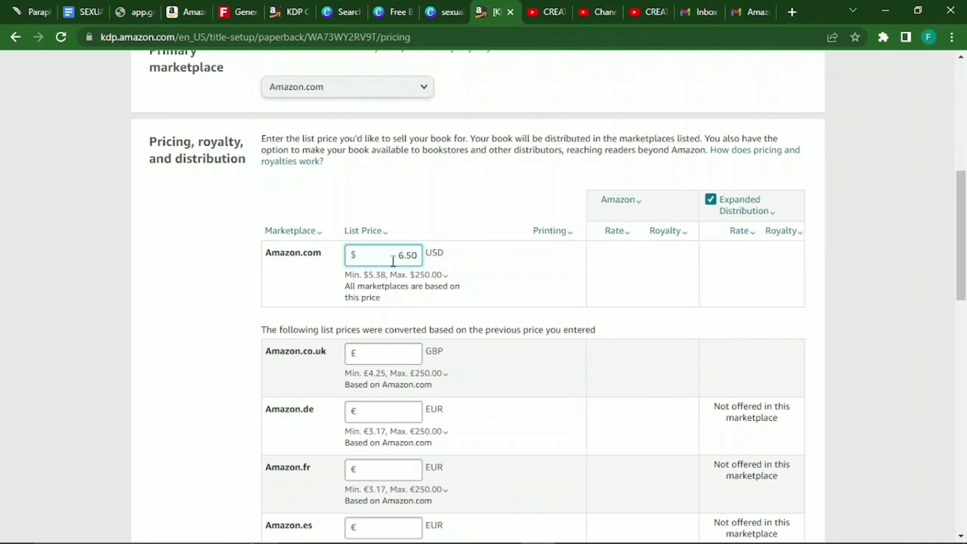
{"action": "key", "text": "BackSpace"}
{"action": "type", "text": "5"}
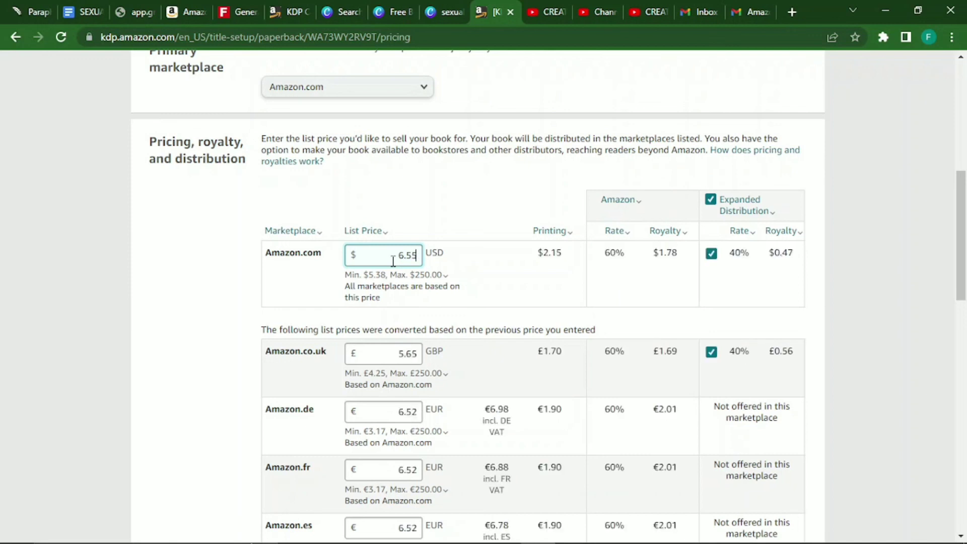
{"action": "key", "text": "BackSpace"}
{"action": "key", "text": "BackSpace"}
{"action": "key", "text": "BackSpace"}
{"action": "key", "text": "BackSpace"}
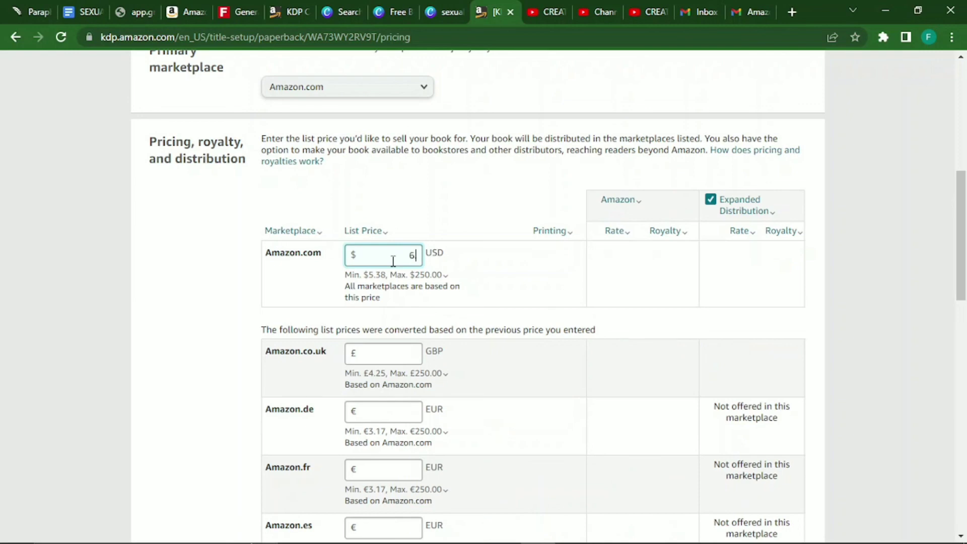
{"action": "type", "text": "55"}
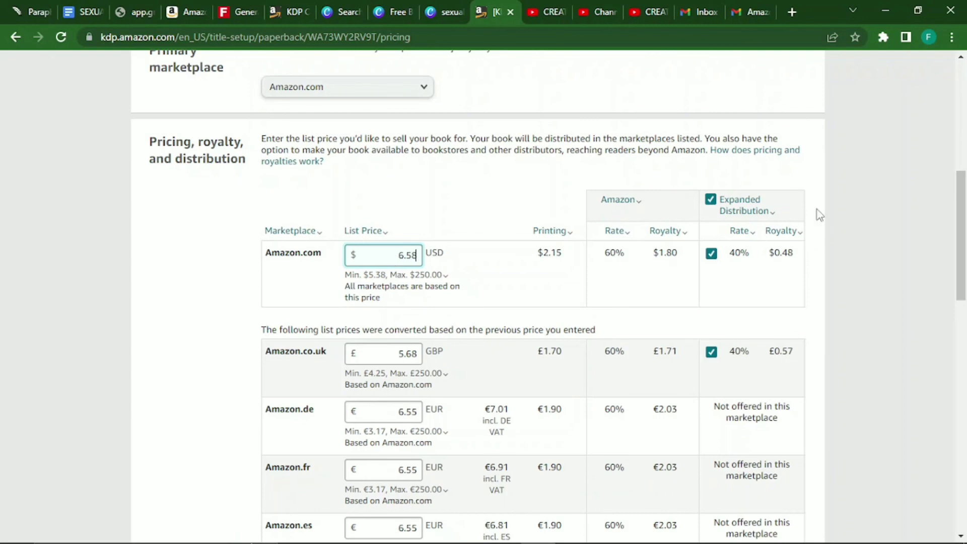
{"action": "scroll", "coordinate": [961, 221], "scroll_direction": "down", "scroll_amount": 2}
Publish the paperback at $6.58 to submit it for review.
{"action": "left_click_drag", "start_coordinate": [961, 221], "coordinate": [964, 415]}
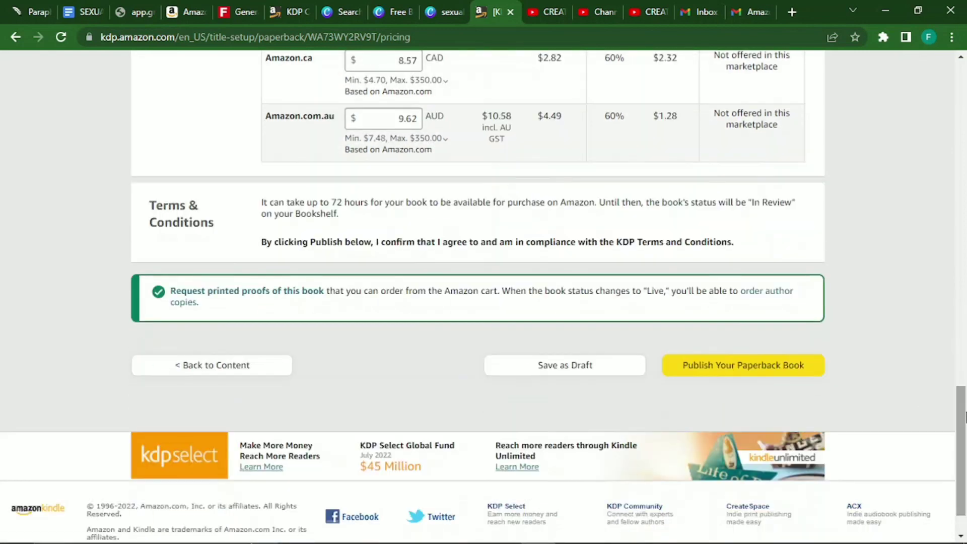
{"action": "left_click", "coordinate": [764, 367]}
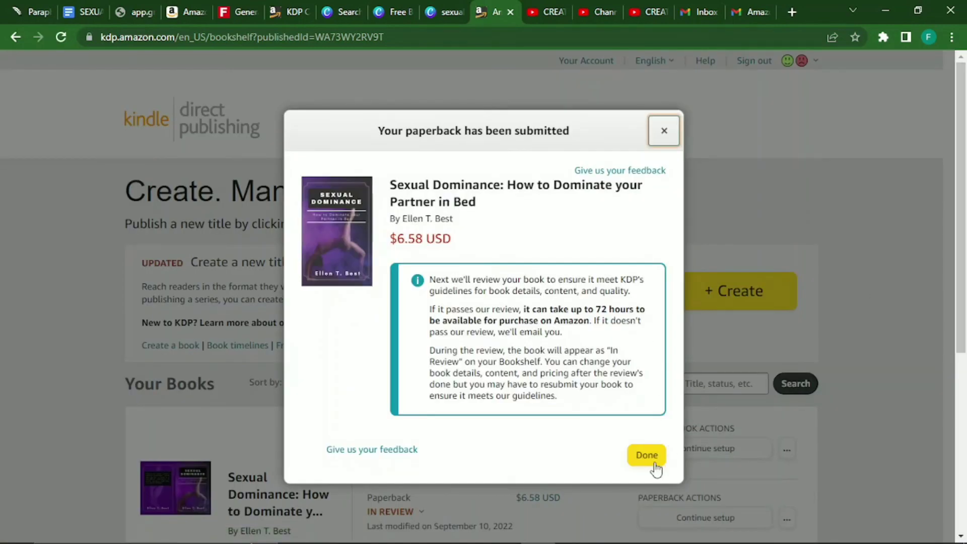
Dismiss the submission notice and confirm the $7.00 eBook and $6.58 paperback show In Review.
{"action": "left_click", "coordinate": [646, 455]}
{"action": "scroll", "coordinate": [966, 269], "scroll_direction": "down", "scroll_amount": 1}
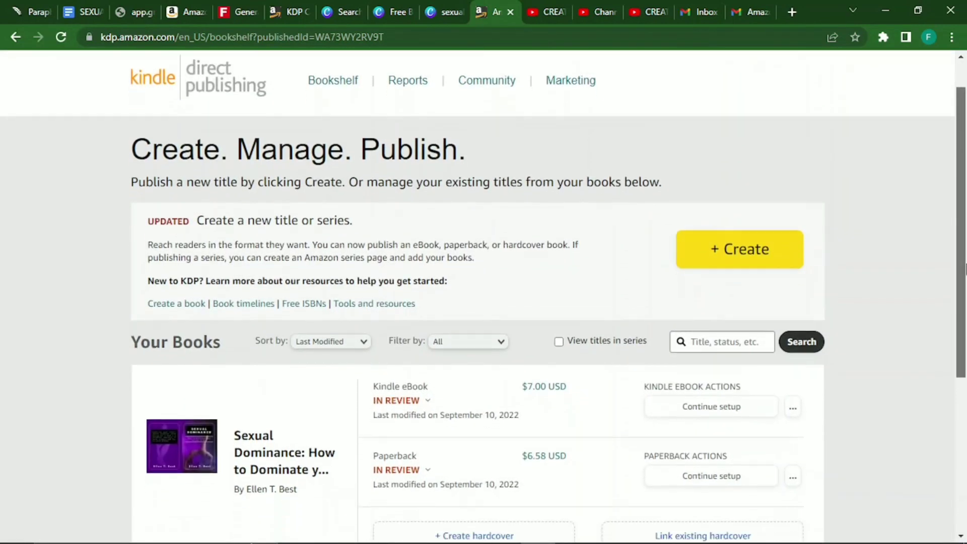
{"action": "left_click_drag", "start_coordinate": [965, 269], "coordinate": [966, 340]}
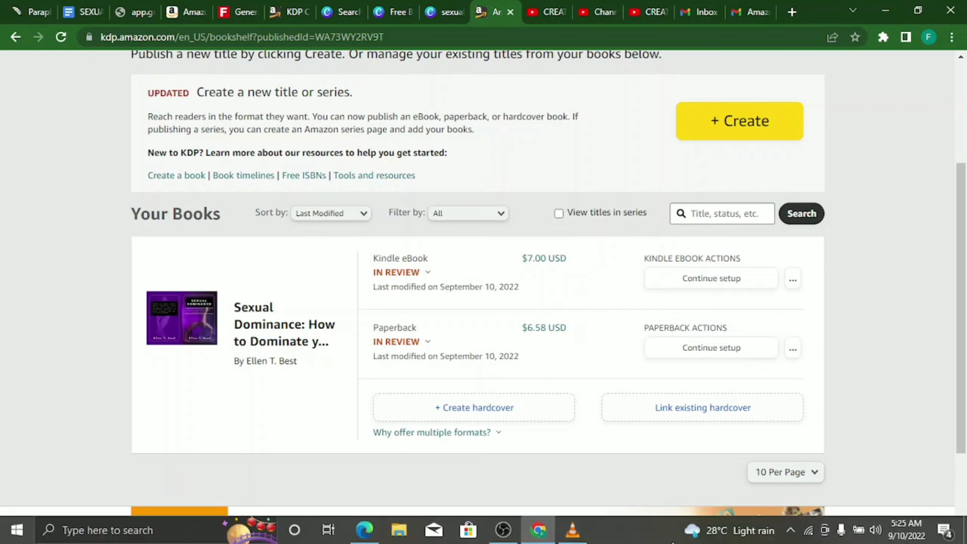
{"action": "left_click", "coordinate": [503, 530]}
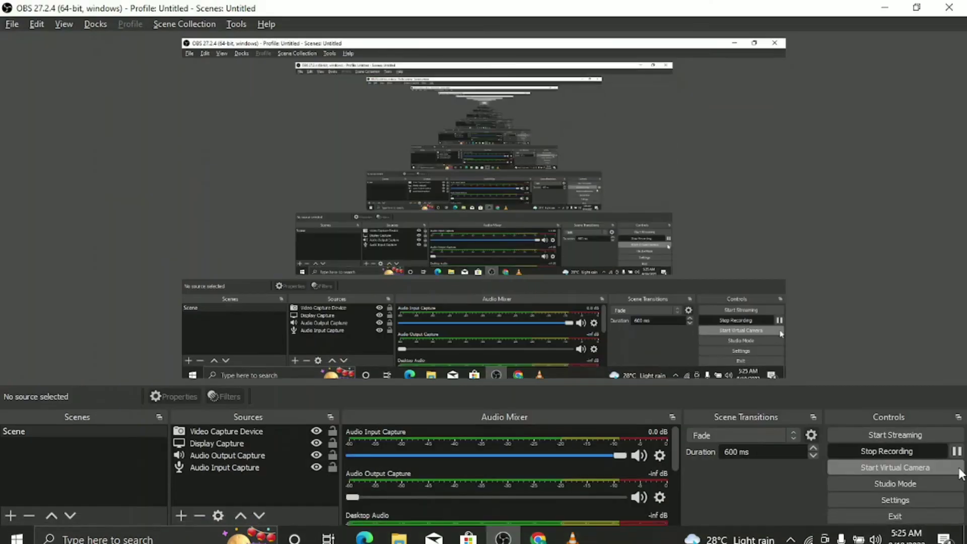